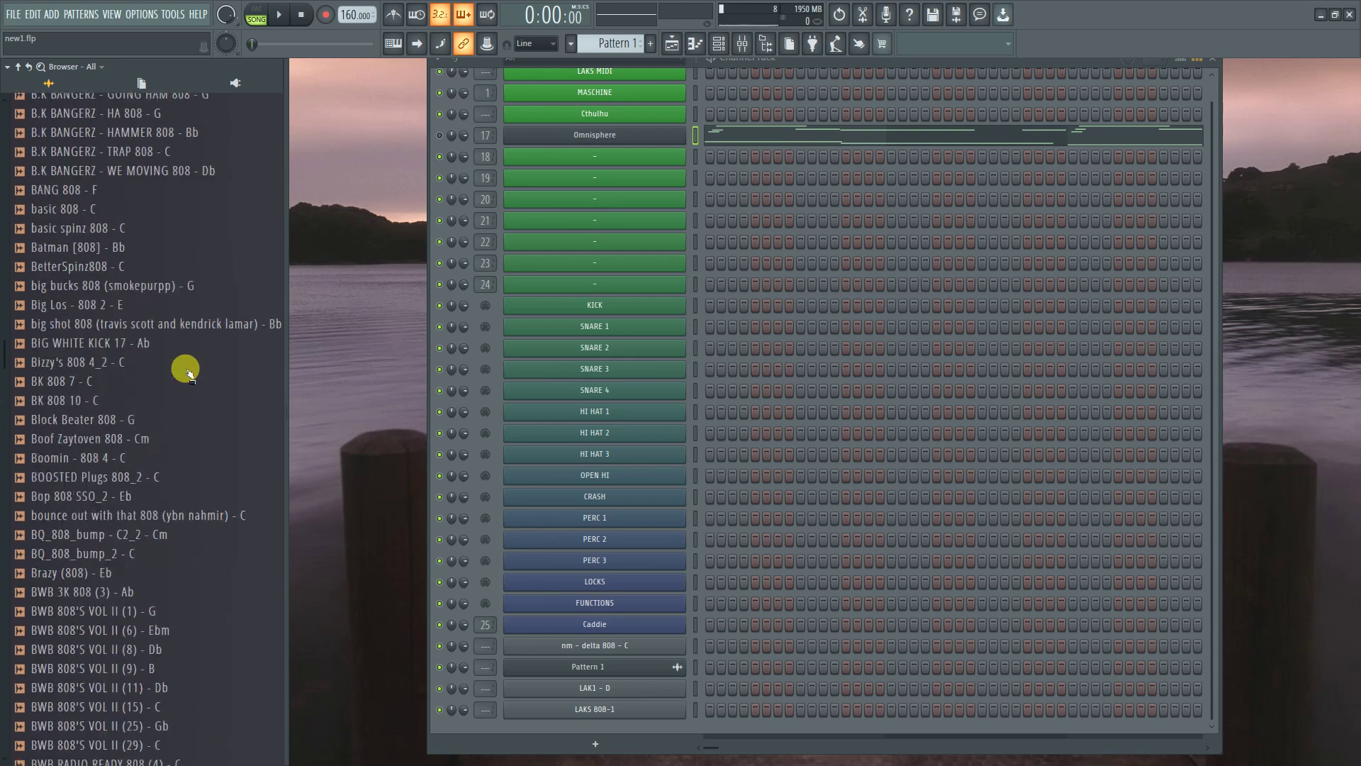
Return to the beginning of the 808 4DAYS sample folder
{"action": "scroll", "coordinate": [202, 482], "scroll_direction": "up", "scroll_amount": 8}
{"action": "scroll", "coordinate": [31, 389], "scroll_direction": "up", "scroll_amount": 3}
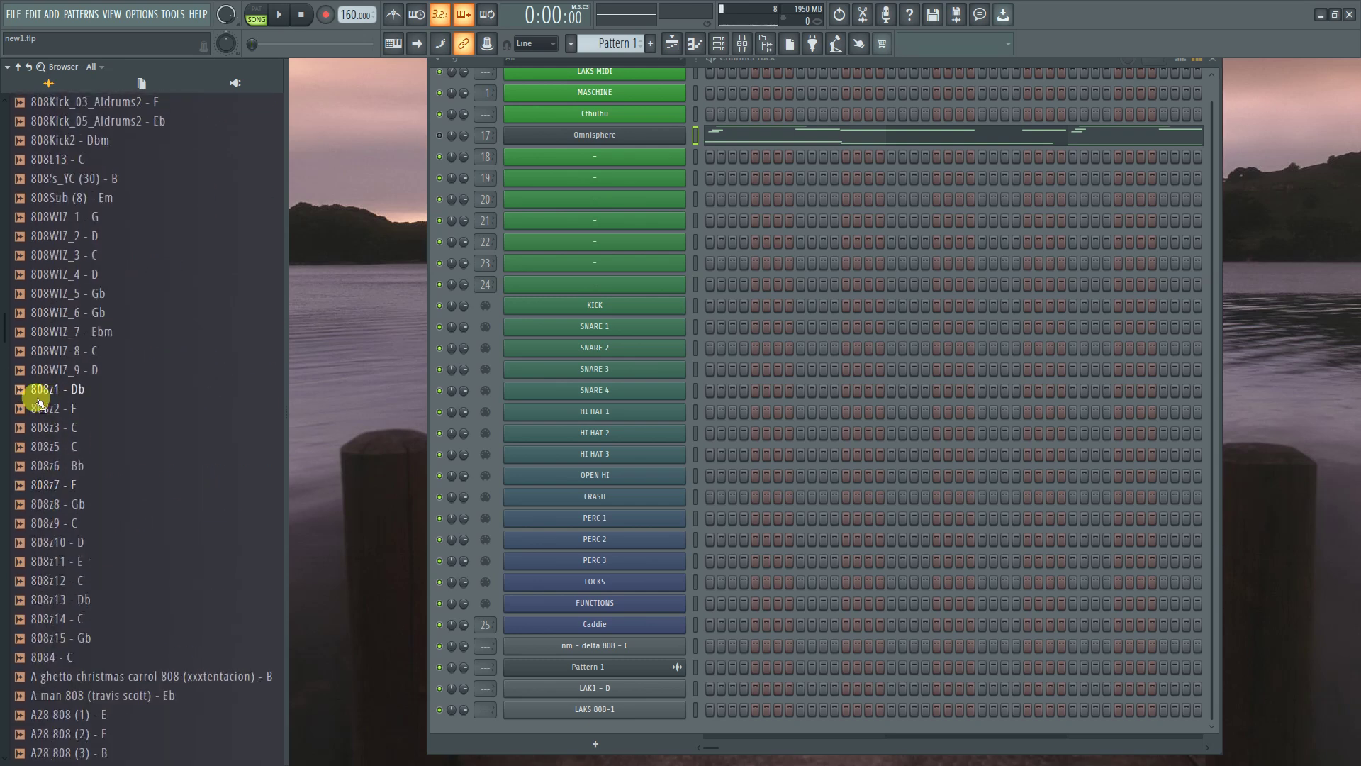
{"action": "scroll", "coordinate": [66, 395], "scroll_direction": "up", "scroll_amount": 5}
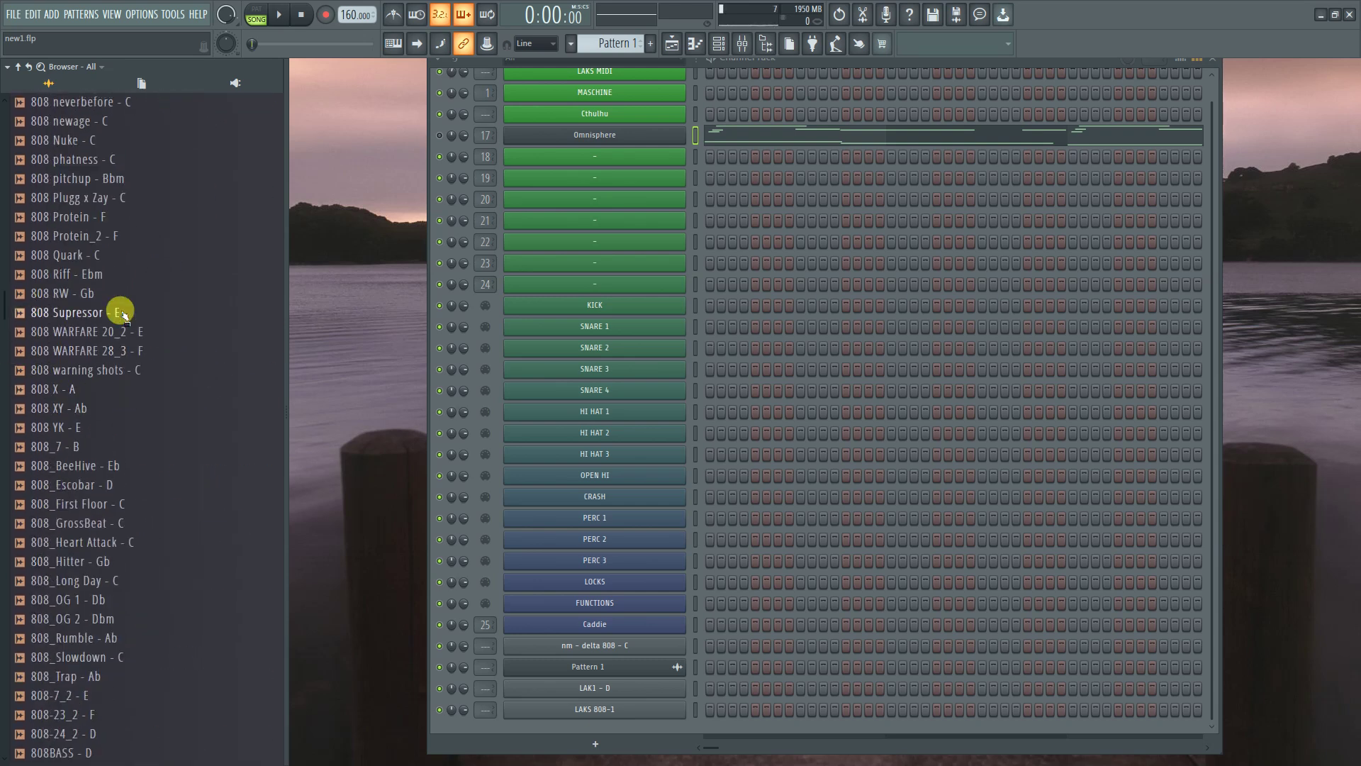
{"action": "scroll", "coordinate": [121, 312], "scroll_direction": "up", "scroll_amount": 15}
{"action": "scroll", "coordinate": [124, 320], "scroll_direction": "up", "scroll_amount": 15}
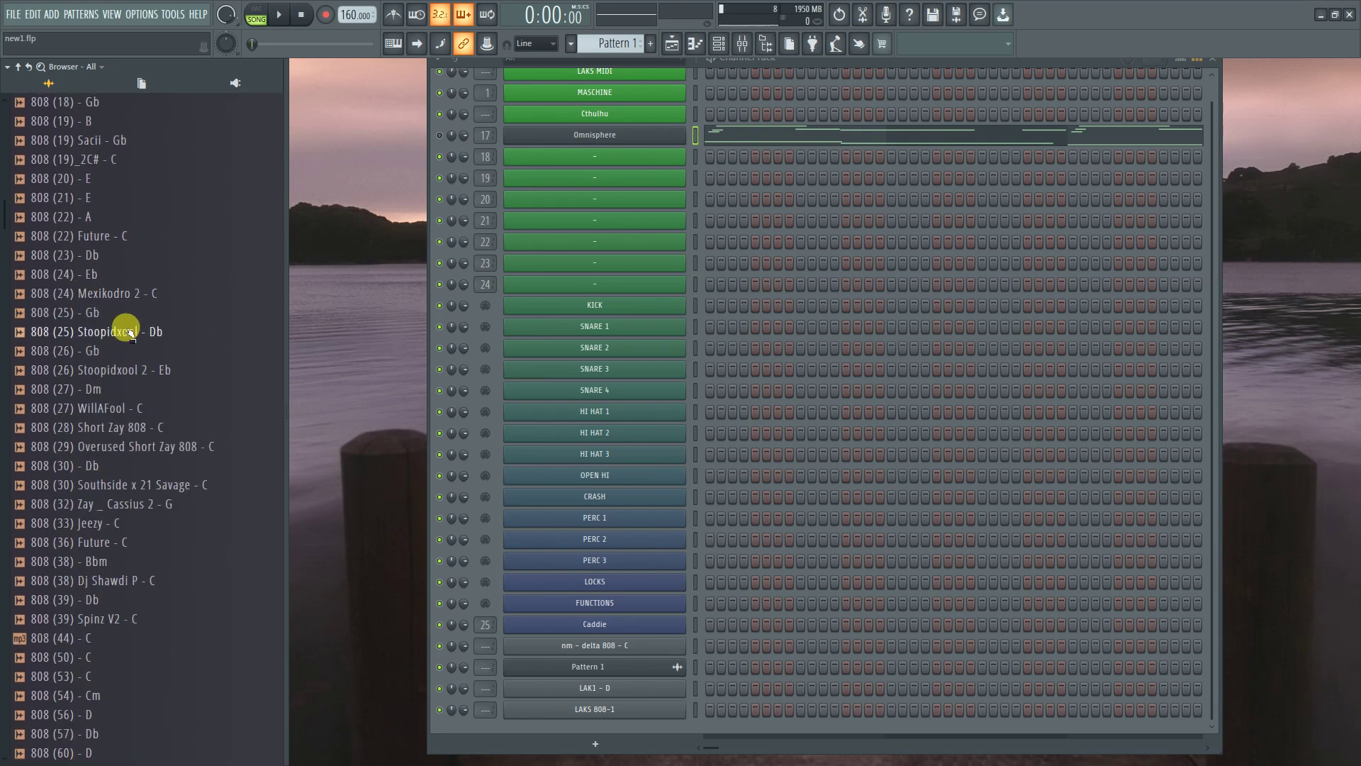
{"action": "scroll", "coordinate": [130, 332], "scroll_direction": "up", "scroll_amount": 12}
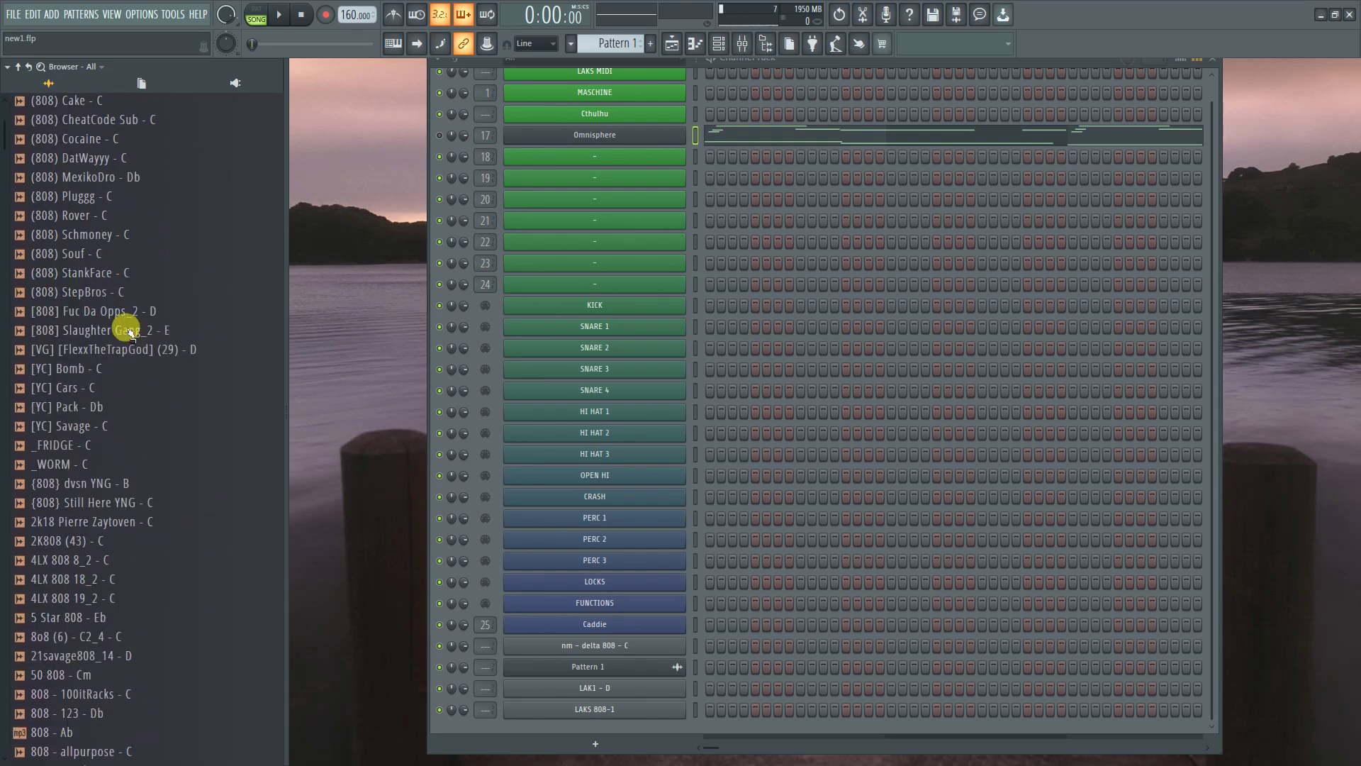
{"action": "scroll", "coordinate": [129, 331], "scroll_direction": "down", "scroll_amount": 1}
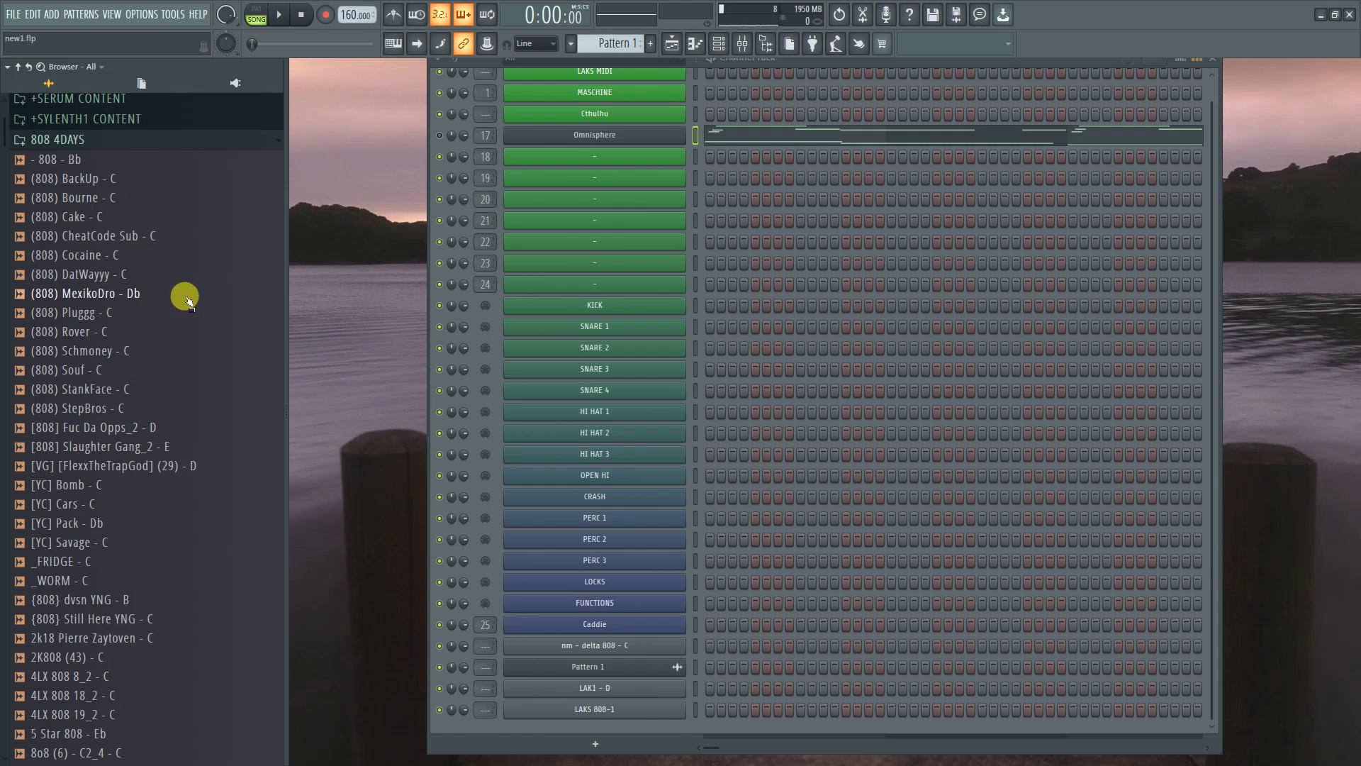
Audition a spread of the first 808 4DAYS samples, from "- 808 - Bb" to "(808) Still Here YNG - C"
{"action": "left_click", "coordinate": [76, 165]}
{"action": "left_click", "coordinate": [57, 183]}
{"action": "left_click", "coordinate": [57, 200]}
{"action": "left_click", "coordinate": [57, 327]}
{"action": "left_click", "coordinate": [58, 350]}
{"action": "left_click", "coordinate": [62, 485]}
{"action": "left_click", "coordinate": [62, 504]}
{"action": "left_click", "coordinate": [71, 622]}
Audition several more 808 4DAYS samples, beginning around "8o8 (6) - C2_4" and "21savage808_14 - D"
{"action": "scroll", "coordinate": [55, 587], "scroll_direction": "down", "scroll_amount": 8}
{"action": "left_click", "coordinate": [48, 296]}
{"action": "left_click", "coordinate": [56, 313]}
{"action": "left_click", "coordinate": [54, 428]}
{"action": "left_click", "coordinate": [54, 504]}
{"action": "left_click", "coordinate": [68, 599]}
{"action": "left_click", "coordinate": [64, 638]}
Preview a spread of the samples with the "808 -" prefix further down the 808 4DAYS folder
{"action": "scroll", "coordinate": [85, 624], "scroll_direction": "down", "scroll_amount": 6}
{"action": "left_click", "coordinate": [63, 394]}
{"action": "left_click", "coordinate": [65, 485]}
{"action": "left_click", "coordinate": [61, 446]}
{"action": "left_click", "coordinate": [91, 522]}
{"action": "left_click", "coordinate": [74, 561]}
{"action": "left_click", "coordinate": [75, 580]}
{"action": "left_click", "coordinate": [76, 637]}
{"action": "left_click", "coordinate": [84, 674]}
Audition the later "808 -" samples, including SUBWAY, The Wave, UNDERGROUND, WaffleBoom and Zay x Vybe
{"action": "scroll", "coordinate": [117, 490], "scroll_direction": "down", "scroll_amount": 8}
{"action": "left_click", "coordinate": [80, 314]}
{"action": "left_click", "coordinate": [71, 394]}
{"action": "left_click", "coordinate": [71, 446]}
{"action": "left_click", "coordinate": [90, 526]}
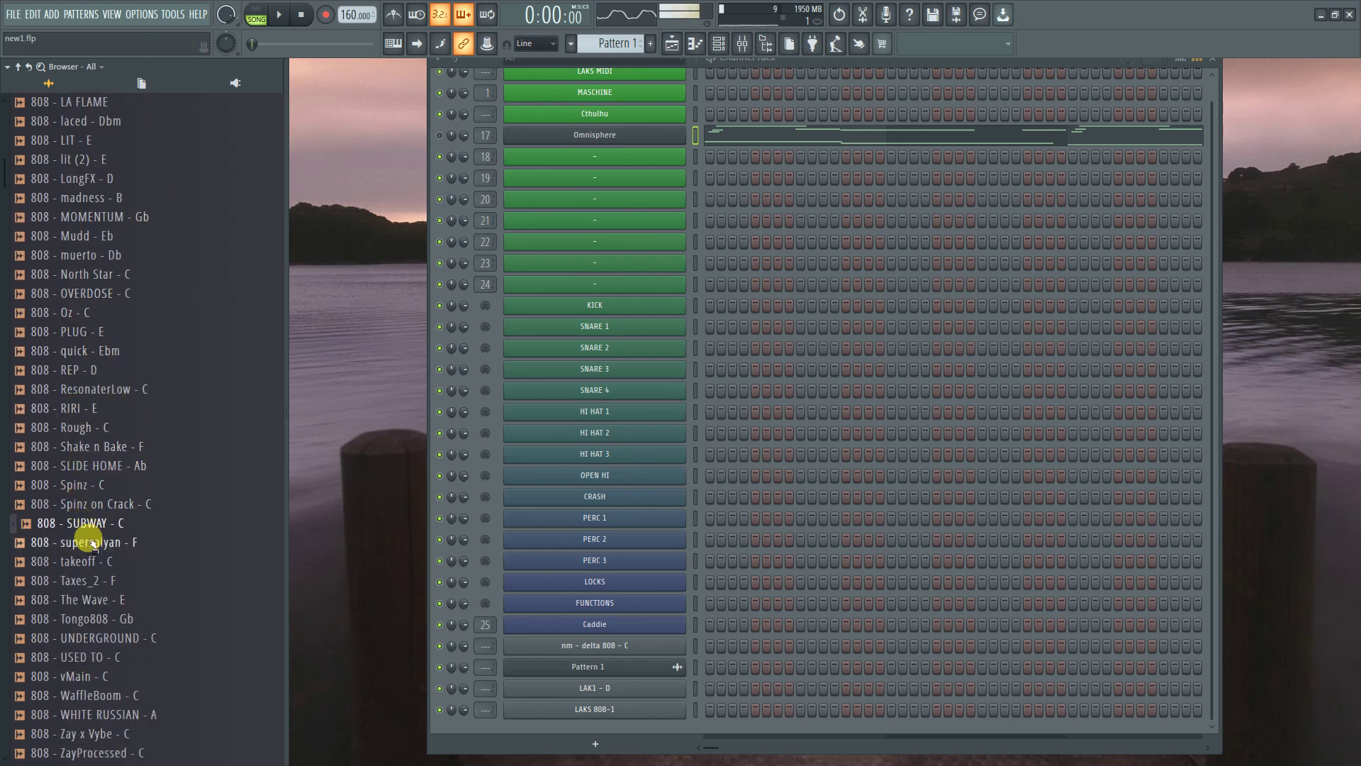
{"action": "left_click", "coordinate": [82, 599]}
{"action": "left_click", "coordinate": [90, 638]}
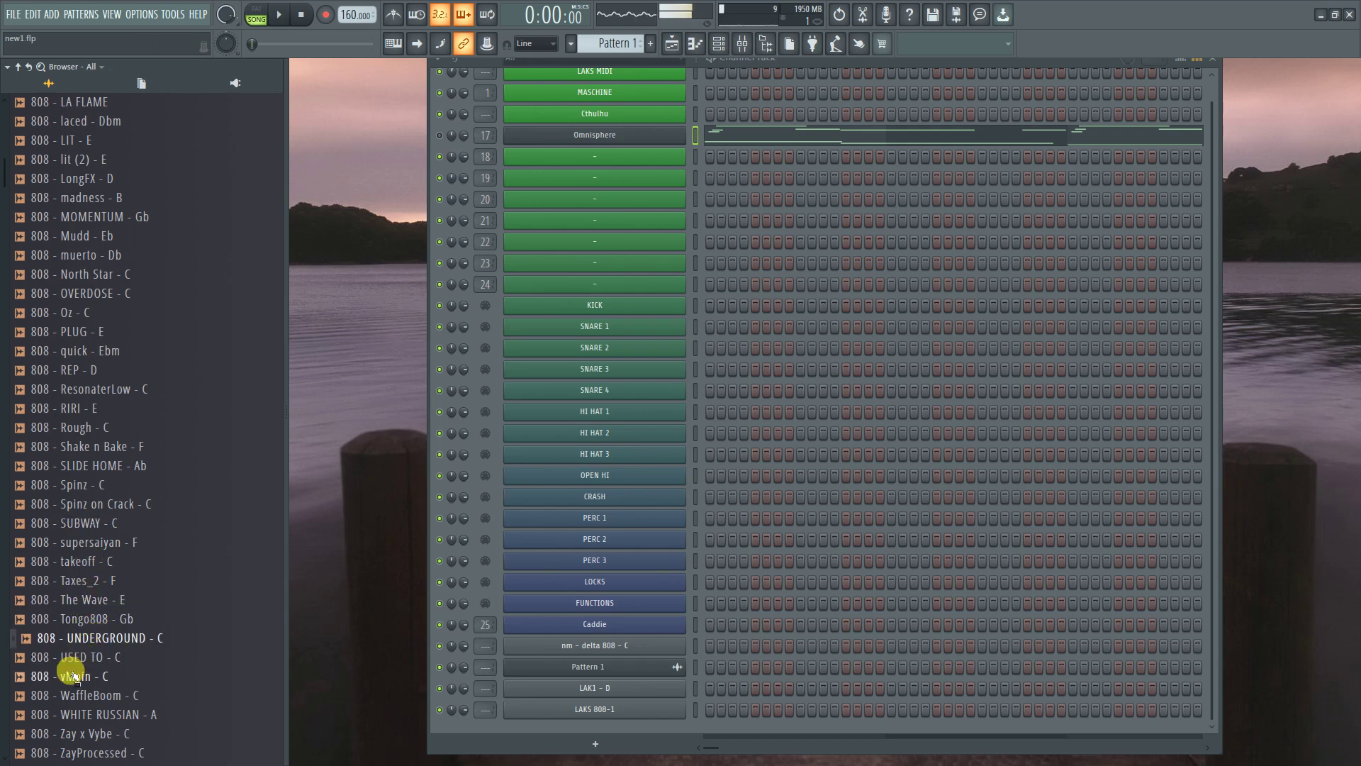
{"action": "left_click", "coordinate": [91, 695]}
{"action": "left_click", "coordinate": [100, 734]}
Audition numbered samples including 808 (4) - C, 808 (8) - Db, 808 (12) TM88 - D, 808 (16) - Gb and 808 (19) - B
{"action": "scroll", "coordinate": [117, 507], "scroll_direction": "down", "scroll_amount": 6}
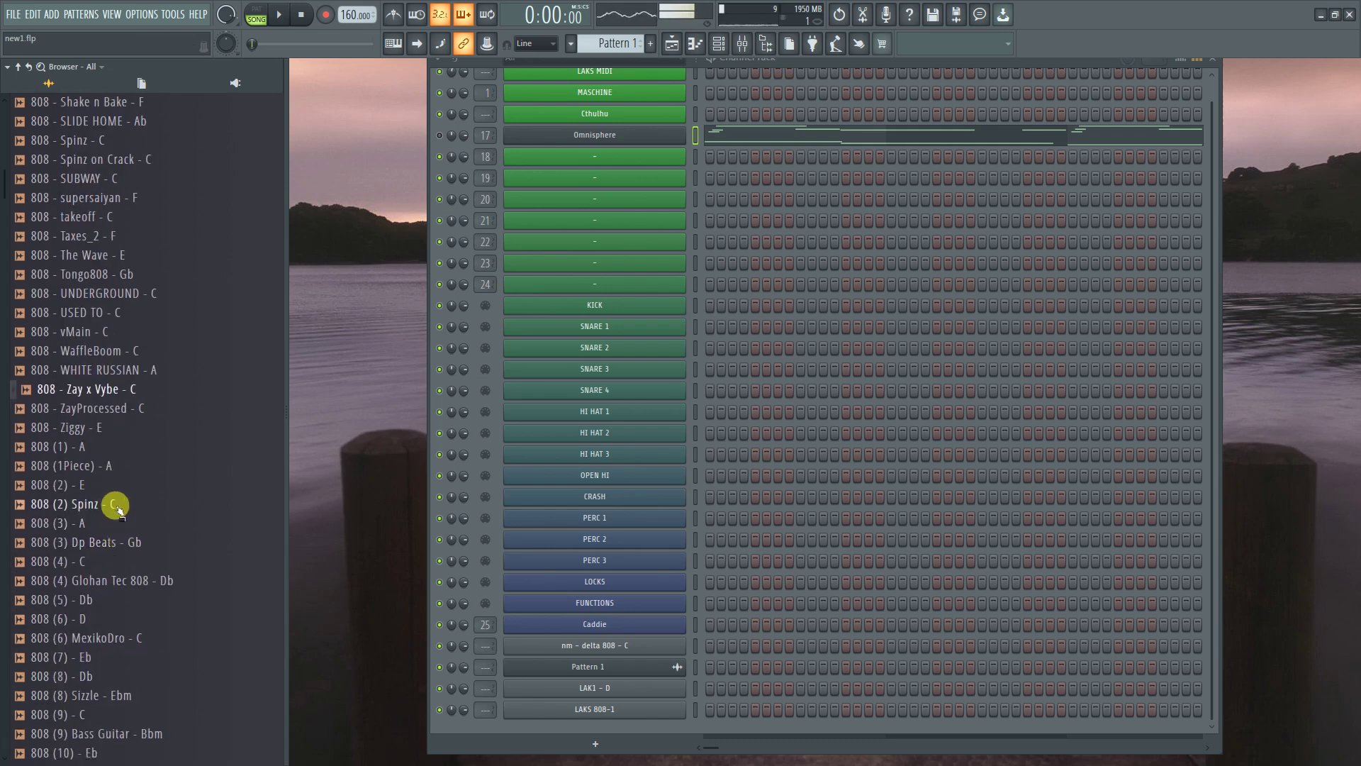
{"action": "scroll", "coordinate": [113, 507], "scroll_direction": "down", "scroll_amount": 6}
{"action": "left_click", "coordinate": [61, 216]}
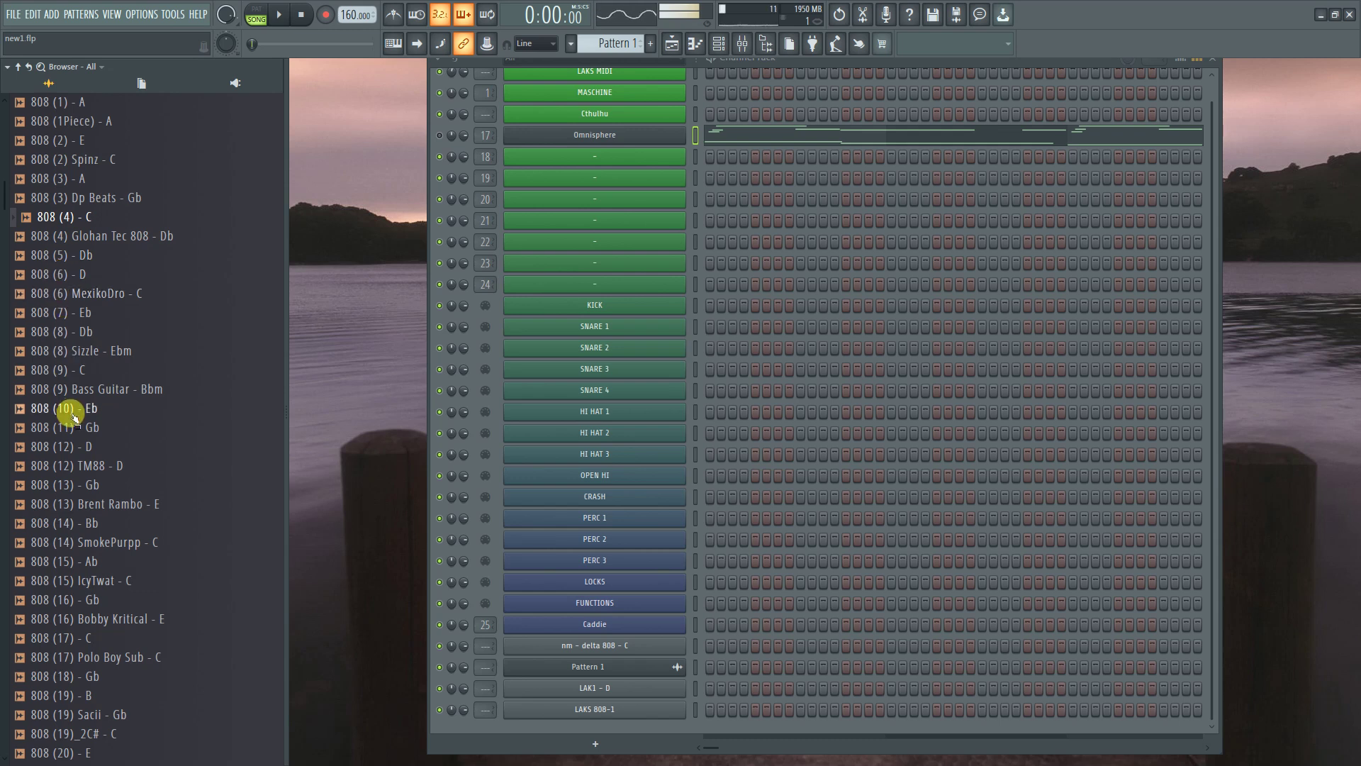
{"action": "left_click", "coordinate": [50, 332]}
{"action": "left_click", "coordinate": [51, 465]}
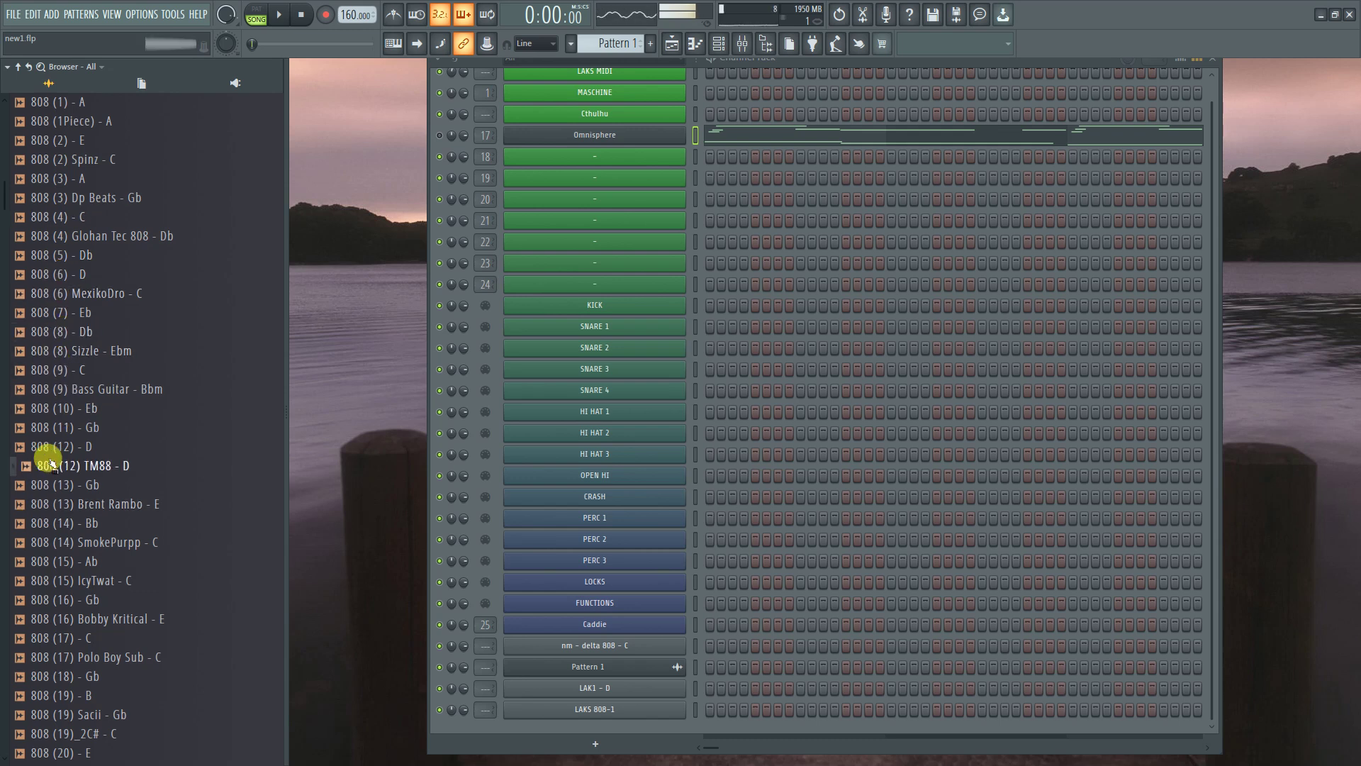
{"action": "left_click", "coordinate": [55, 599]}
{"action": "left_click", "coordinate": [79, 696]}
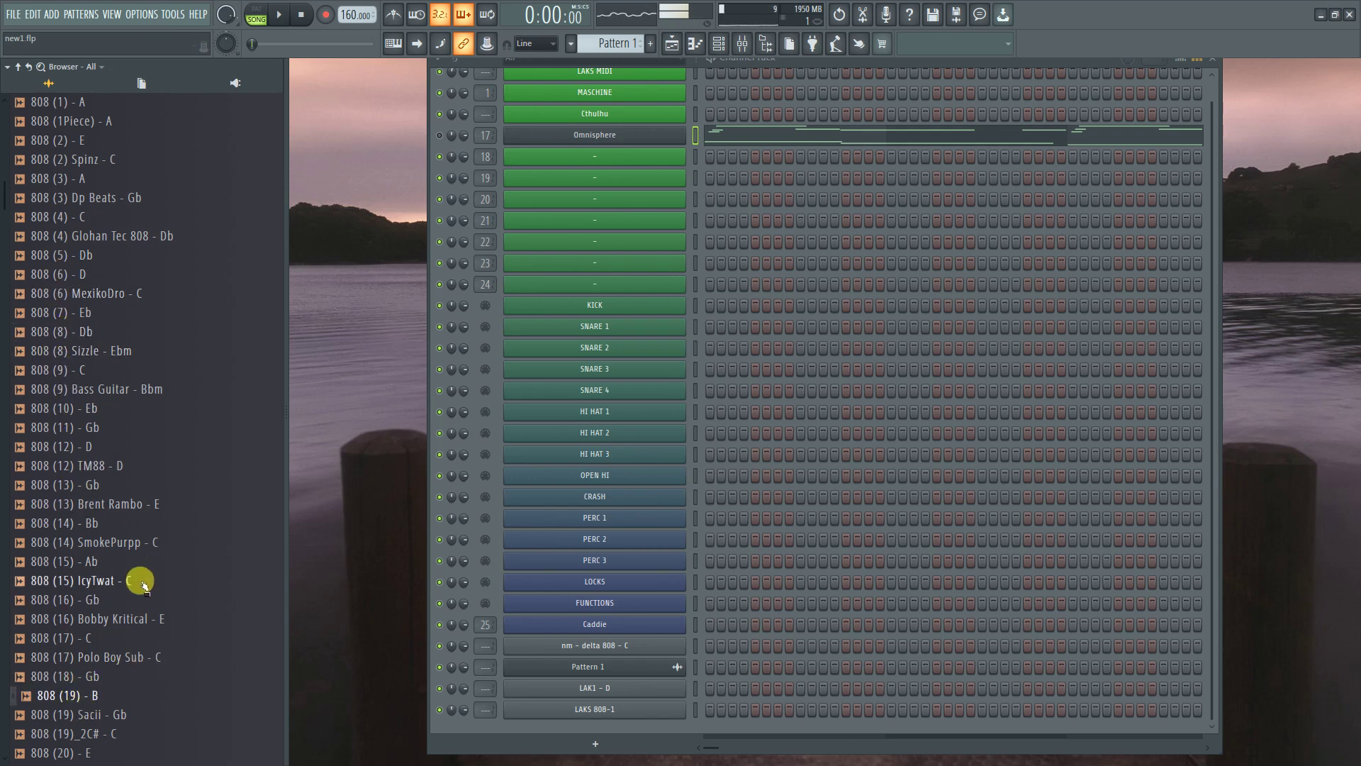
Audition further 808 samples, including 808 (38) Dj Shawdi P - C, 808 (Distortion) - F and 808 [ audio ] - C
{"action": "scroll", "coordinate": [142, 582], "scroll_direction": "down", "scroll_amount": 15}
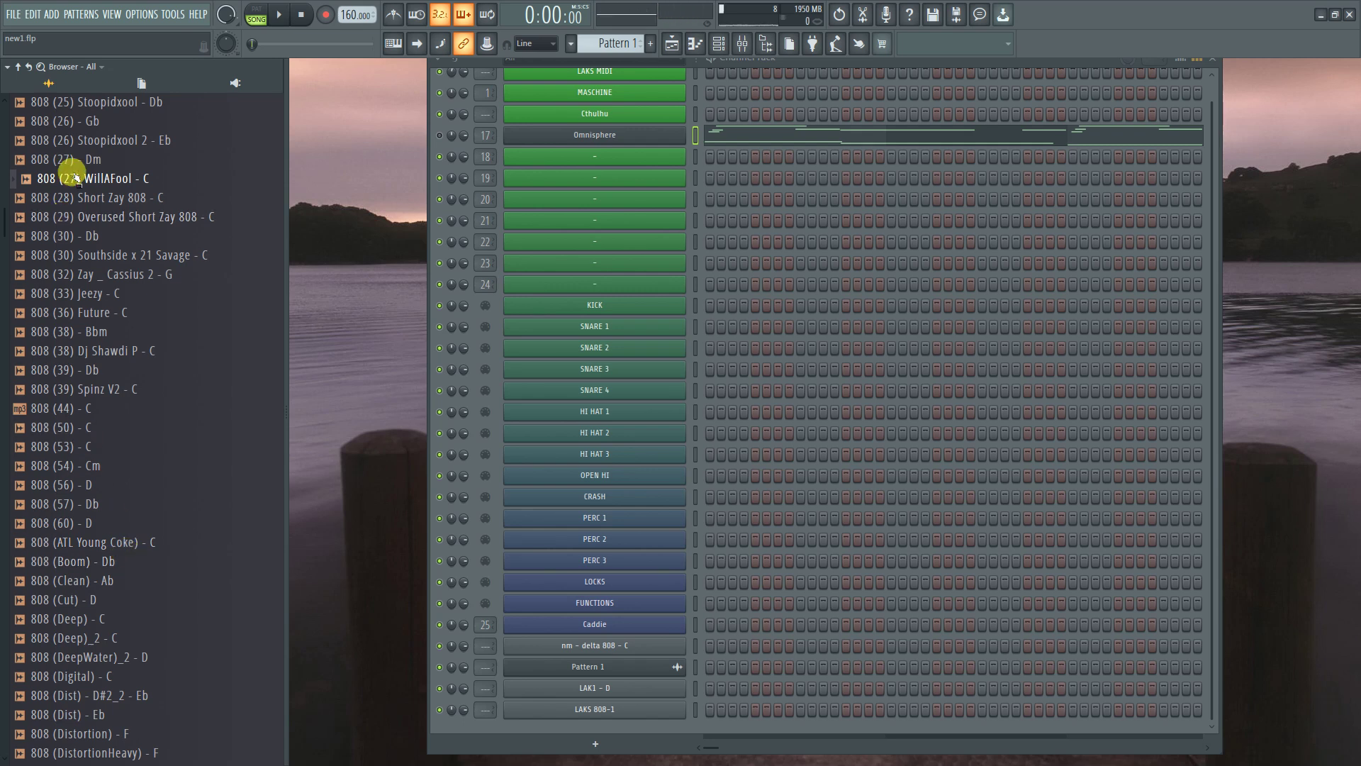
{"action": "left_click", "coordinate": [83, 352]}
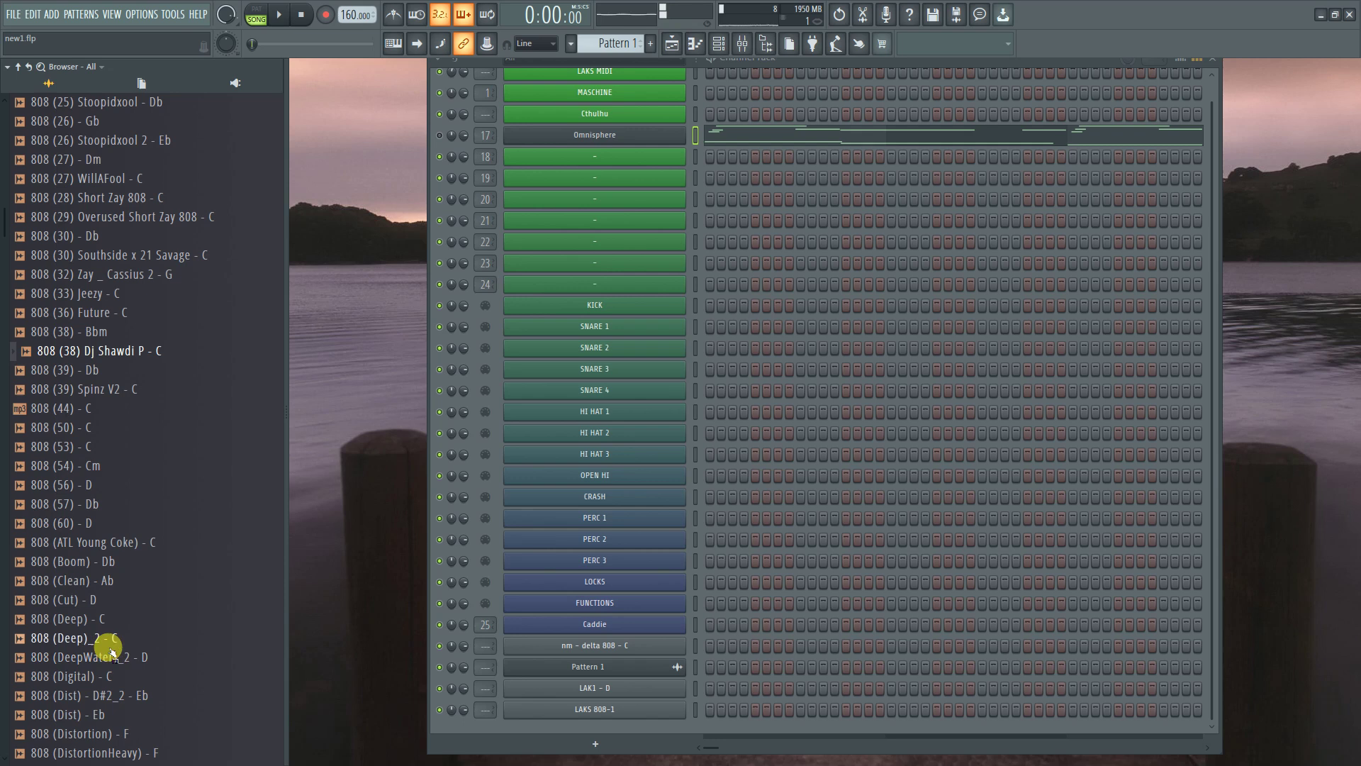
{"action": "left_click", "coordinate": [102, 736]}
{"action": "scroll", "coordinate": [152, 645], "scroll_direction": "down", "scroll_amount": 10}
{"action": "left_click", "coordinate": [62, 369]}
{"action": "left_click", "coordinate": [53, 505]}
{"action": "left_click", "coordinate": [88, 695]}
Audition samples from the bracketed 808 names through the low-numbered ones, including 808 6 - A
{"action": "scroll", "coordinate": [167, 572], "scroll_direction": "down", "scroll_amount": 10}
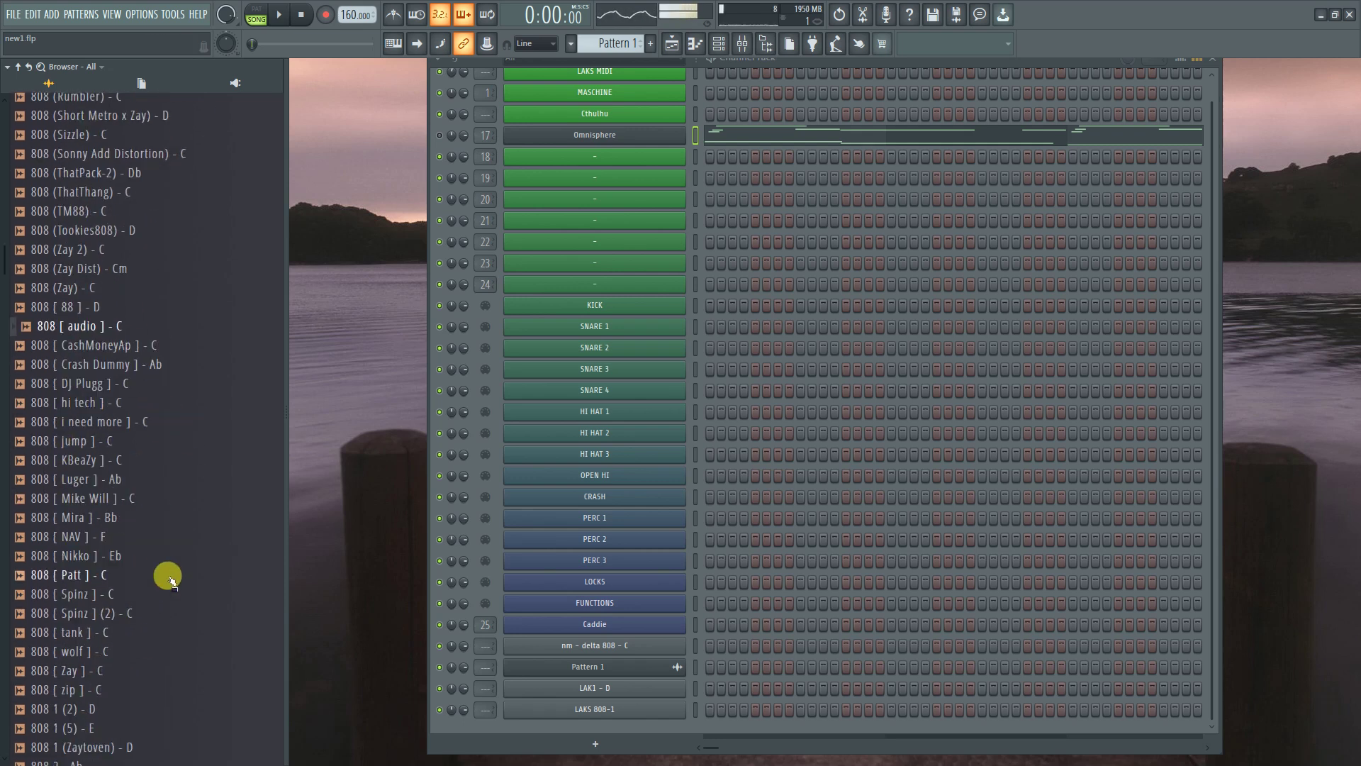
{"action": "left_click", "coordinate": [84, 349]}
{"action": "left_click", "coordinate": [81, 332]}
{"action": "left_click", "coordinate": [81, 313]}
{"action": "left_click", "coordinate": [66, 351]}
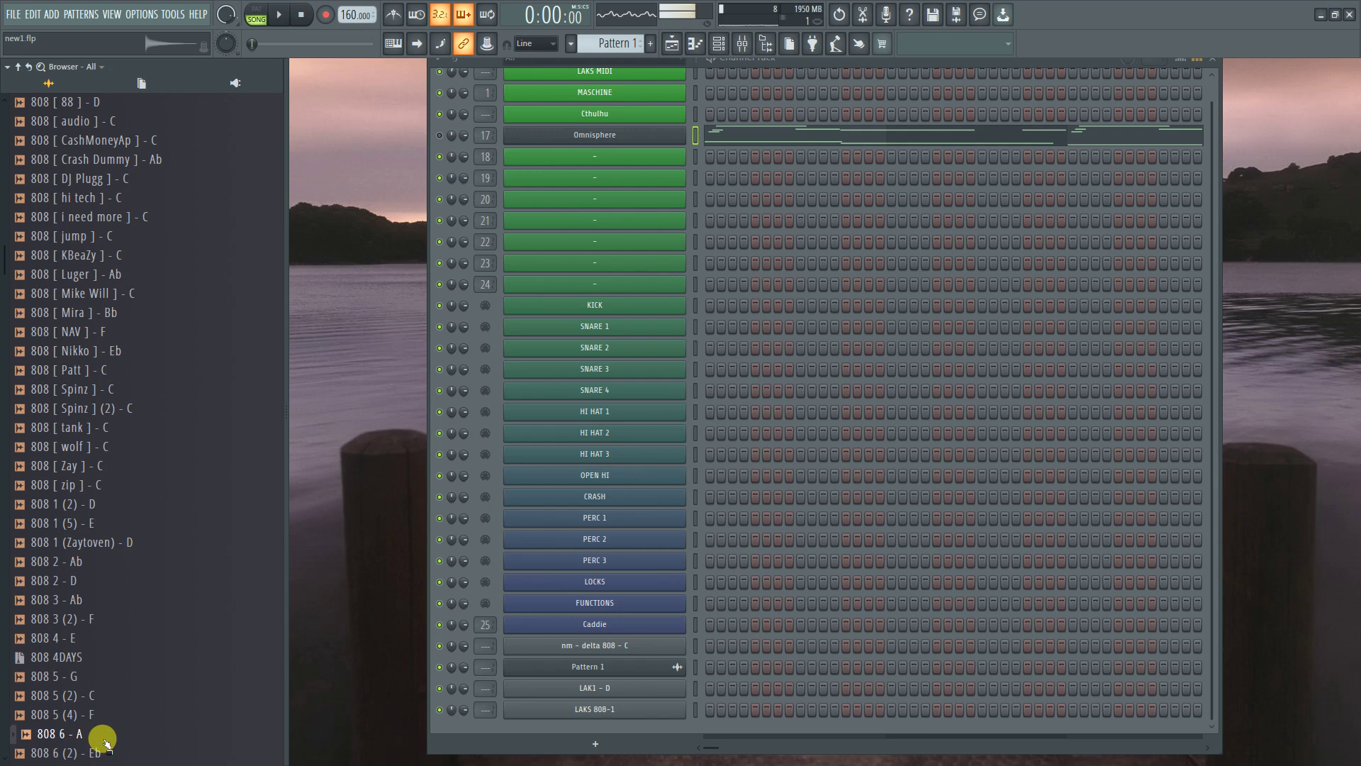
{"action": "scroll", "coordinate": [100, 738], "scroll_direction": "down", "scroll_amount": 12}
{"action": "left_click", "coordinate": [156, 603]}
{"action": "scroll", "coordinate": [154, 607], "scroll_direction": "up", "scroll_amount": 6}
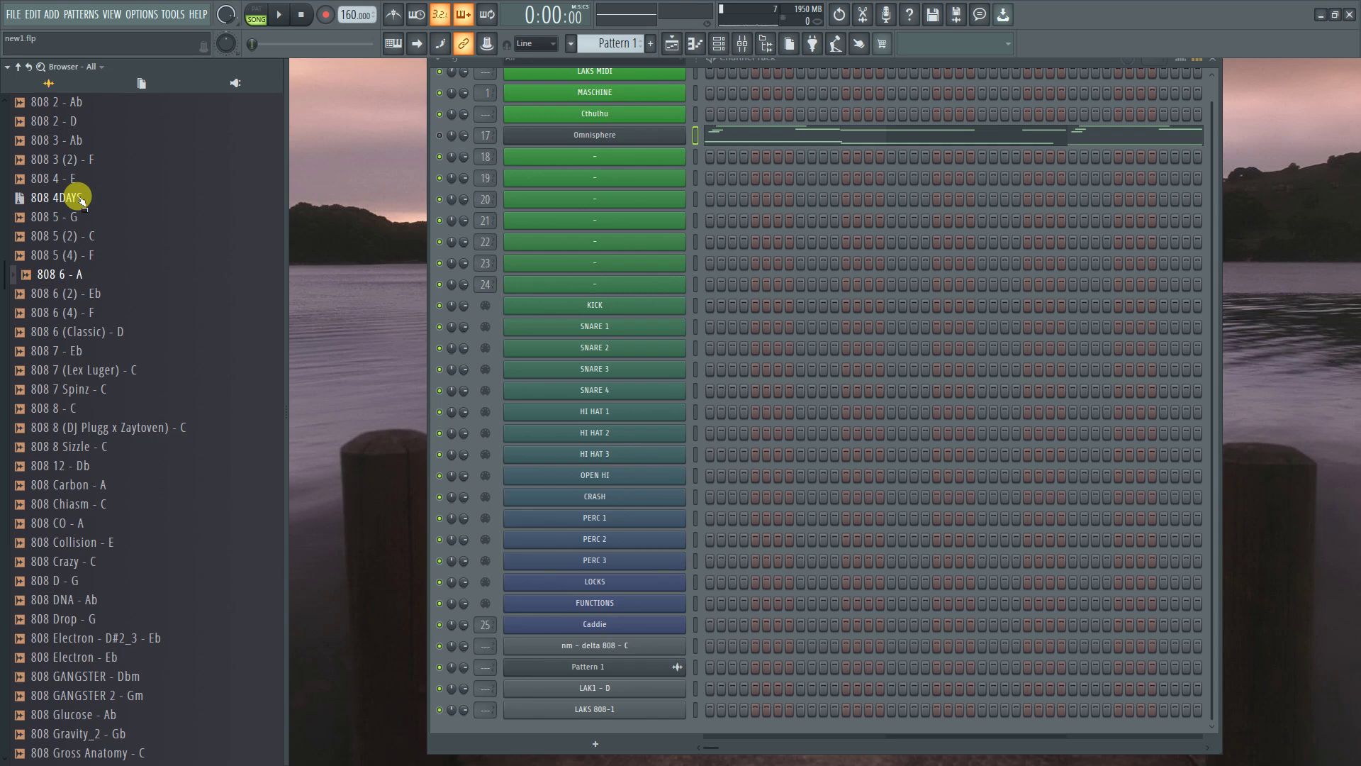
Audition samples from 808 Electron - D#2_3 - Eb through 808WIZ_2 - D
{"action": "left_click", "coordinate": [113, 638]}
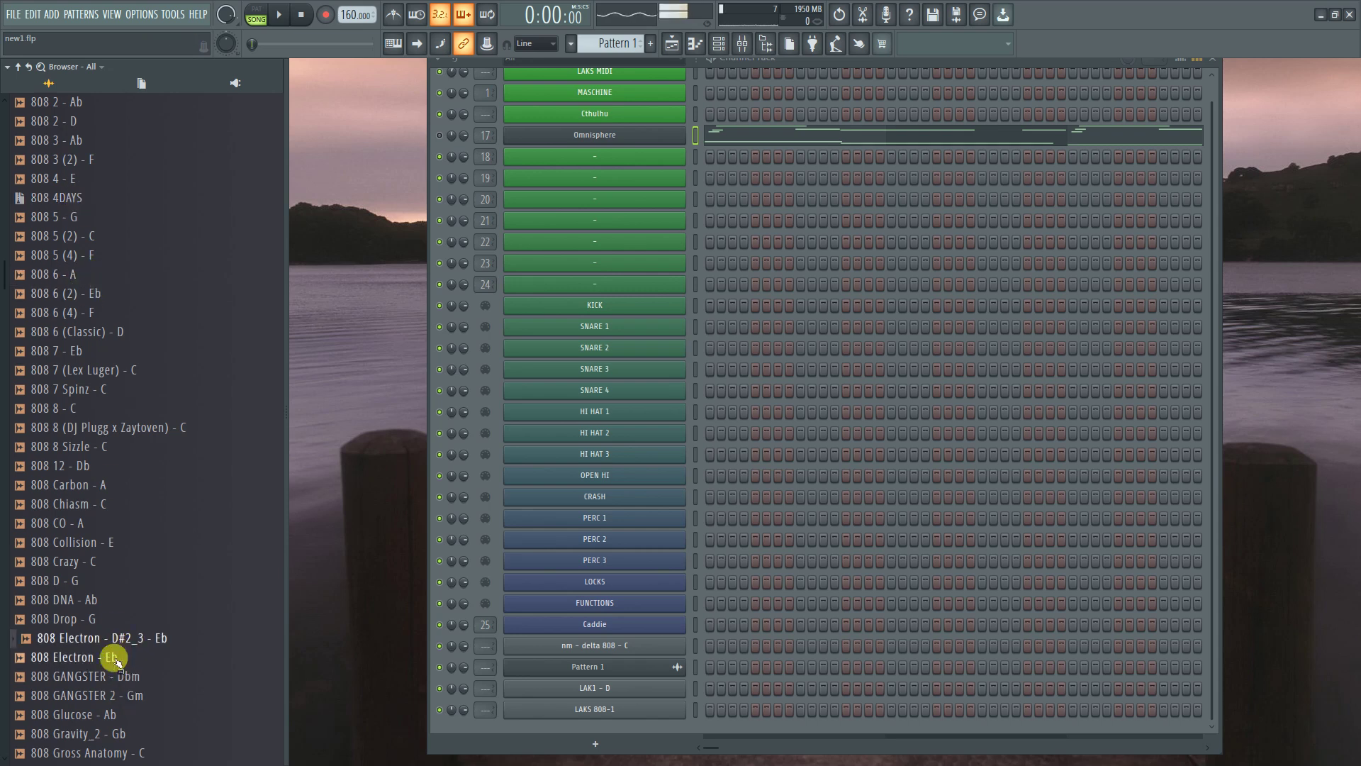
{"action": "scroll", "coordinate": [113, 652], "scroll_direction": "down", "scroll_amount": 10}
{"action": "left_click", "coordinate": [112, 561]}
{"action": "scroll", "coordinate": [128, 603], "scroll_direction": "down", "scroll_amount": 12}
{"action": "left_click", "coordinate": [80, 470]}
{"action": "left_click", "coordinate": [90, 582]}
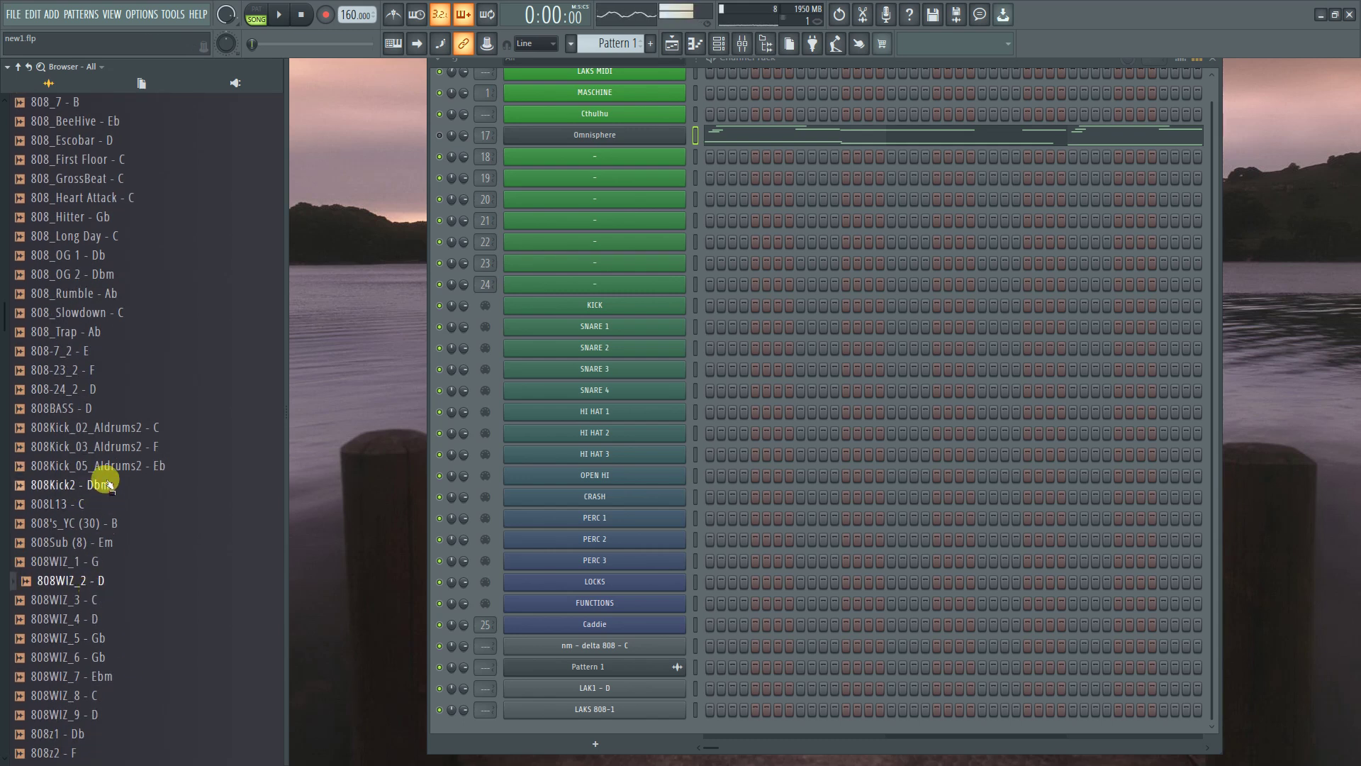
Audition samples from the A and B sections onward, including B.K BANGERZ - TRAP 808 - C
{"action": "scroll", "coordinate": [117, 665], "scroll_direction": "down", "scroll_amount": 7}
{"action": "scroll", "coordinate": [117, 667], "scroll_direction": "down", "scroll_amount": 5}
{"action": "left_click", "coordinate": [74, 652]}
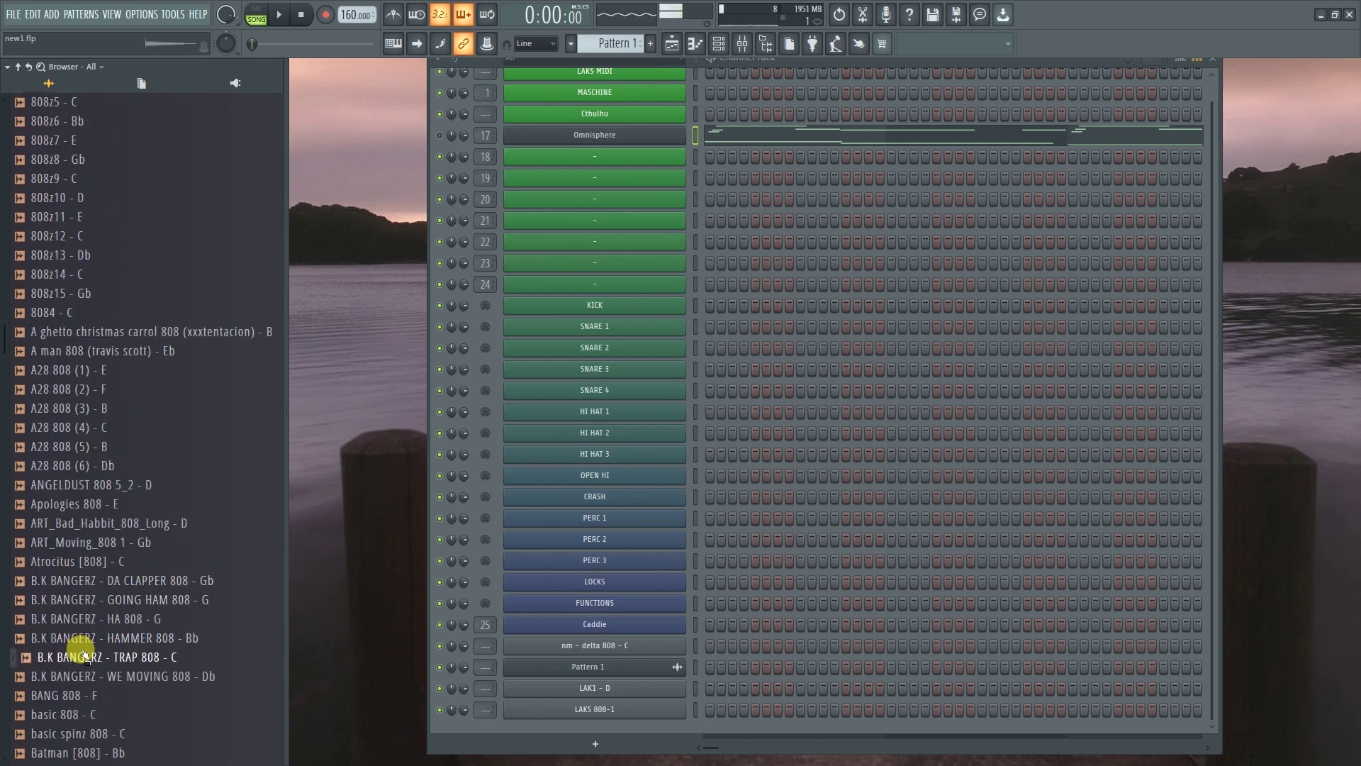
{"action": "scroll", "coordinate": [78, 656], "scroll_direction": "down", "scroll_amount": 12}
{"action": "left_click", "coordinate": [83, 661]}
{"action": "scroll", "coordinate": [91, 624], "scroll_direction": "down", "scroll_amount": 12}
{"action": "left_click", "coordinate": [107, 619]}
{"action": "left_click", "coordinate": [106, 695]}
Audition a spread of samples from Digital 808 - C through LA 808 - Eb
{"action": "scroll", "coordinate": [107, 693], "scroll_direction": "down", "scroll_amount": 12}
{"action": "left_click", "coordinate": [106, 601]}
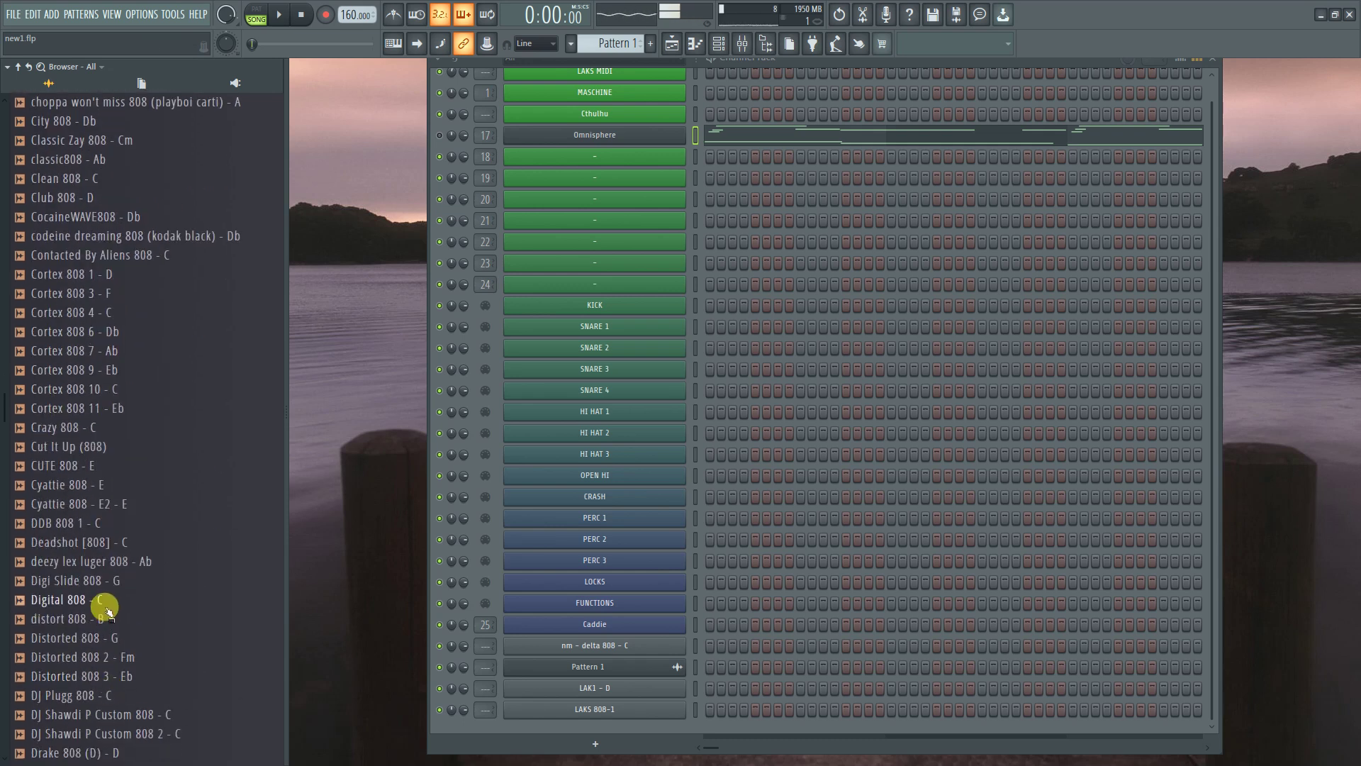
{"action": "left_click", "coordinate": [105, 694]}
{"action": "scroll", "coordinate": [105, 693], "scroll_direction": "down", "scroll_amount": 12}
{"action": "left_click", "coordinate": [105, 638]}
{"action": "left_click", "coordinate": [107, 710]}
{"action": "scroll", "coordinate": [109, 702], "scroll_direction": "down", "scroll_amount": 12}
{"action": "left_click", "coordinate": [108, 656]}
{"action": "left_click", "coordinate": [107, 713]}
{"action": "scroll", "coordinate": [106, 706], "scroll_direction": "down", "scroll_amount": 12}
{"action": "left_click", "coordinate": [100, 446]}
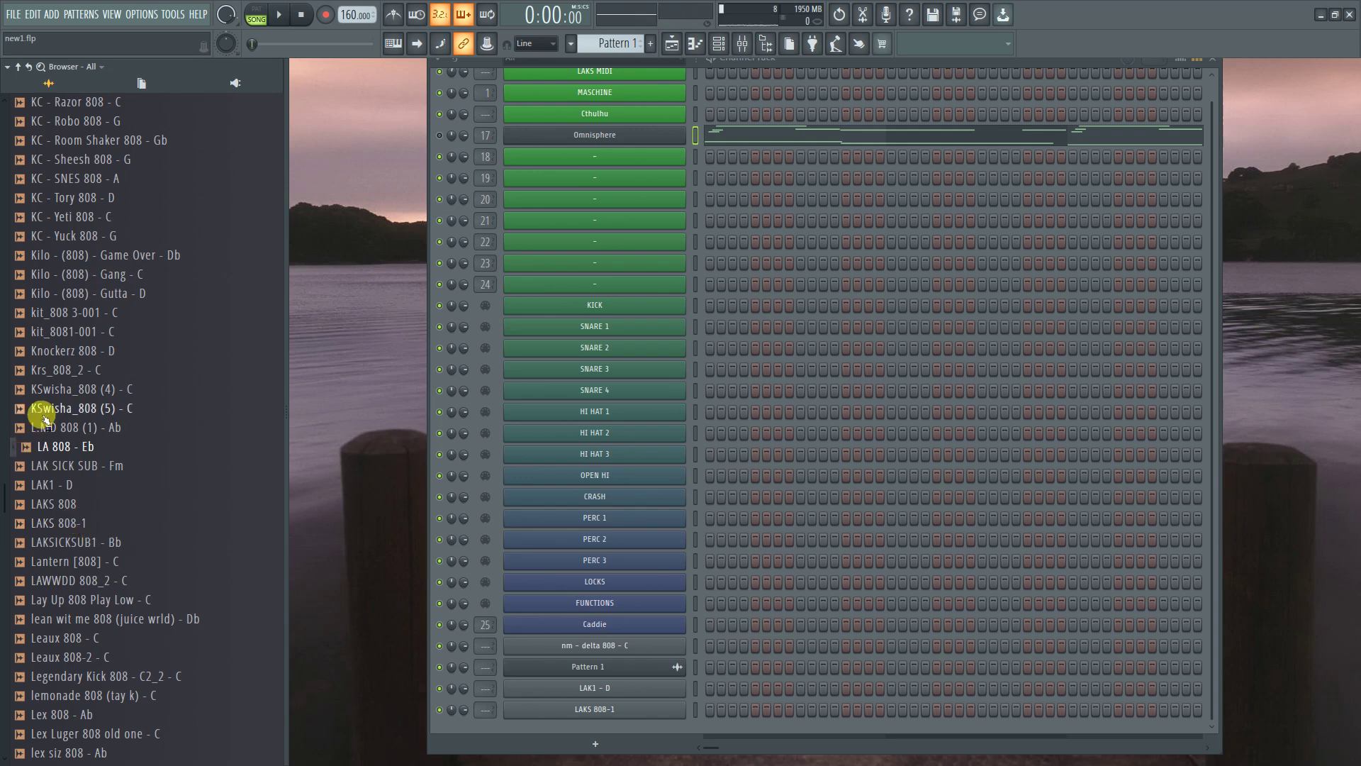
Audition LAK1 - D, LAKS 808, LAKS 808-1, LAKSICKSUB1 - Bb, Lantern [808] - C, Lay Up 808 Play Low - C and Lex 808 - Ab
{"action": "left_click", "coordinate": [71, 486]}
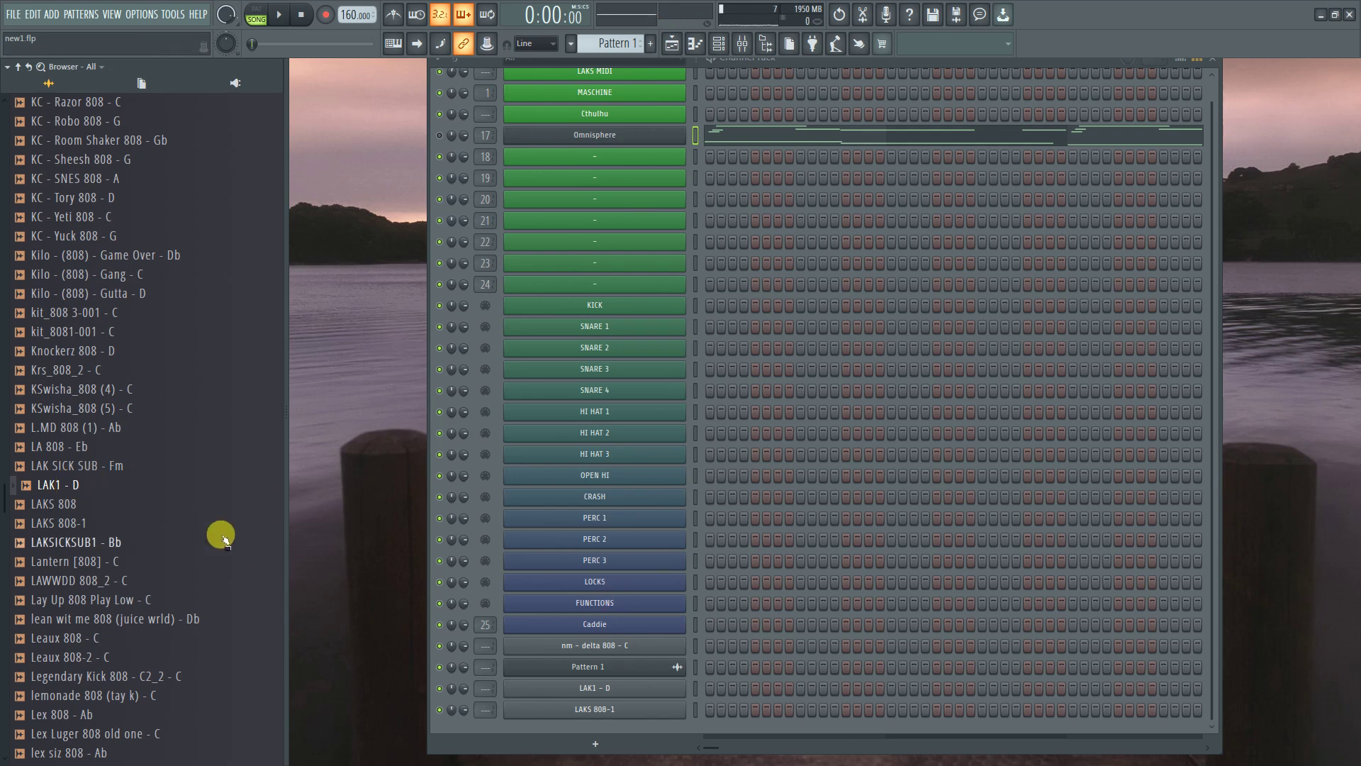
{"action": "left_click", "coordinate": [76, 506]}
{"action": "left_click", "coordinate": [71, 525]}
{"action": "left_click", "coordinate": [75, 544]}
{"action": "left_click", "coordinate": [78, 563]}
{"action": "left_click", "coordinate": [66, 599]}
{"action": "left_click", "coordinate": [71, 714]}
Audition samples in the M section, including MexikoDro (Official 808) - Db, MexikoDro D# 808 - Ab and Movie808_YC_2 - D
{"action": "scroll", "coordinate": [78, 709], "scroll_direction": "down", "scroll_amount": 10}
{"action": "left_click", "coordinate": [84, 696]}
{"action": "left_click", "coordinate": [56, 581]}
{"action": "left_click", "coordinate": [42, 561]}
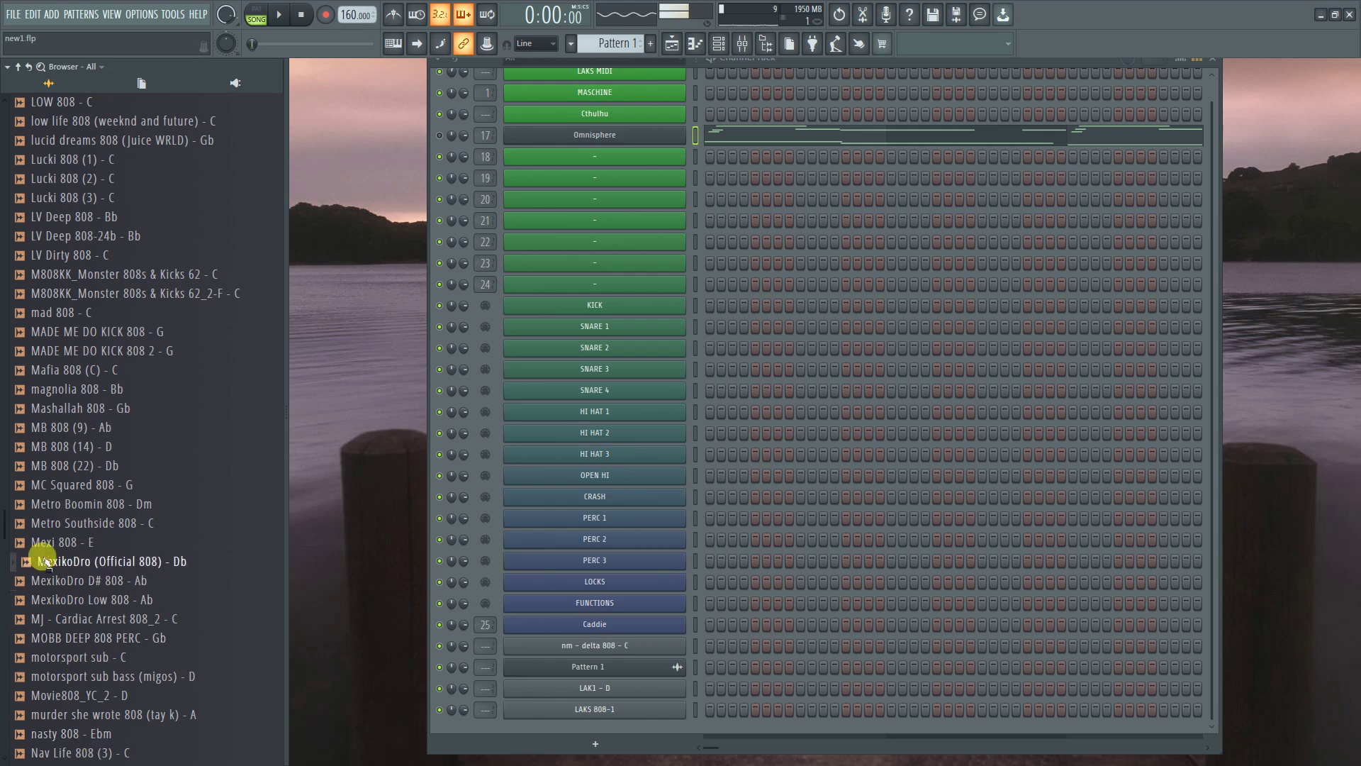
{"action": "left_click", "coordinate": [62, 715]}
Audition samples from the N section into the R section, including Plugg 808_2 - C and RacksAtlanta(808) - C
{"action": "scroll", "coordinate": [71, 673], "scroll_direction": "down", "scroll_amount": 10}
{"action": "left_click", "coordinate": [82, 592]}
{"action": "left_click", "coordinate": [112, 692]}
{"action": "scroll", "coordinate": [117, 690], "scroll_direction": "down", "scroll_amount": 10}
{"action": "left_click", "coordinate": [79, 428]}
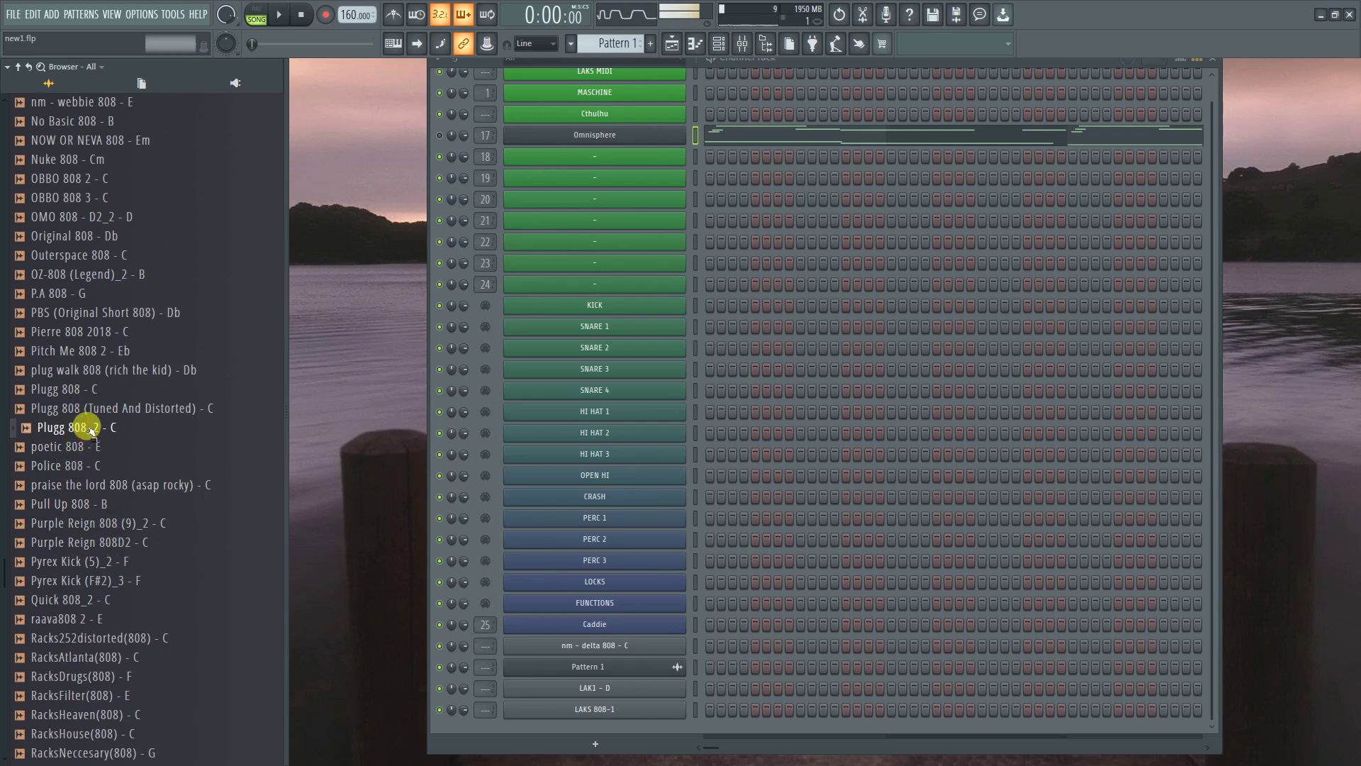
{"action": "left_click", "coordinate": [134, 657]}
{"action": "scroll", "coordinate": [139, 687], "scroll_direction": "down", "scroll_amount": 10}
{"action": "left_click", "coordinate": [121, 580]}
Audition a spread of the 808 4DAYS samples that follow the Racks series
{"action": "scroll", "coordinate": [122, 624], "scroll_direction": "down", "scroll_amount": 3}
{"action": "left_click", "coordinate": [122, 660]}
{"action": "scroll", "coordinate": [114, 645], "scroll_direction": "down", "scroll_amount": 12}
{"action": "left_click", "coordinate": [112, 525]}
{"action": "left_click", "coordinate": [135, 638]}
{"action": "scroll", "coordinate": [146, 681], "scroll_direction": "down", "scroll_amount": 10}
{"action": "left_click", "coordinate": [134, 503]}
{"action": "scroll", "coordinate": [147, 608], "scroll_direction": "down", "scroll_amount": 10}
{"action": "left_click", "coordinate": [85, 529]}
Audition samples near the end of the 808 4DAYS folder, finishing with ZAY_808_05_E - F
{"action": "scroll", "coordinate": [113, 596], "scroll_direction": "down", "scroll_amount": 12}
{"action": "left_click", "coordinate": [112, 579]}
{"action": "left_click", "coordinate": [112, 624]}
{"action": "scroll", "coordinate": [131, 624], "scroll_direction": "down", "scroll_amount": 12}
{"action": "left_click", "coordinate": [127, 332]}
{"action": "left_click", "coordinate": [132, 277]}
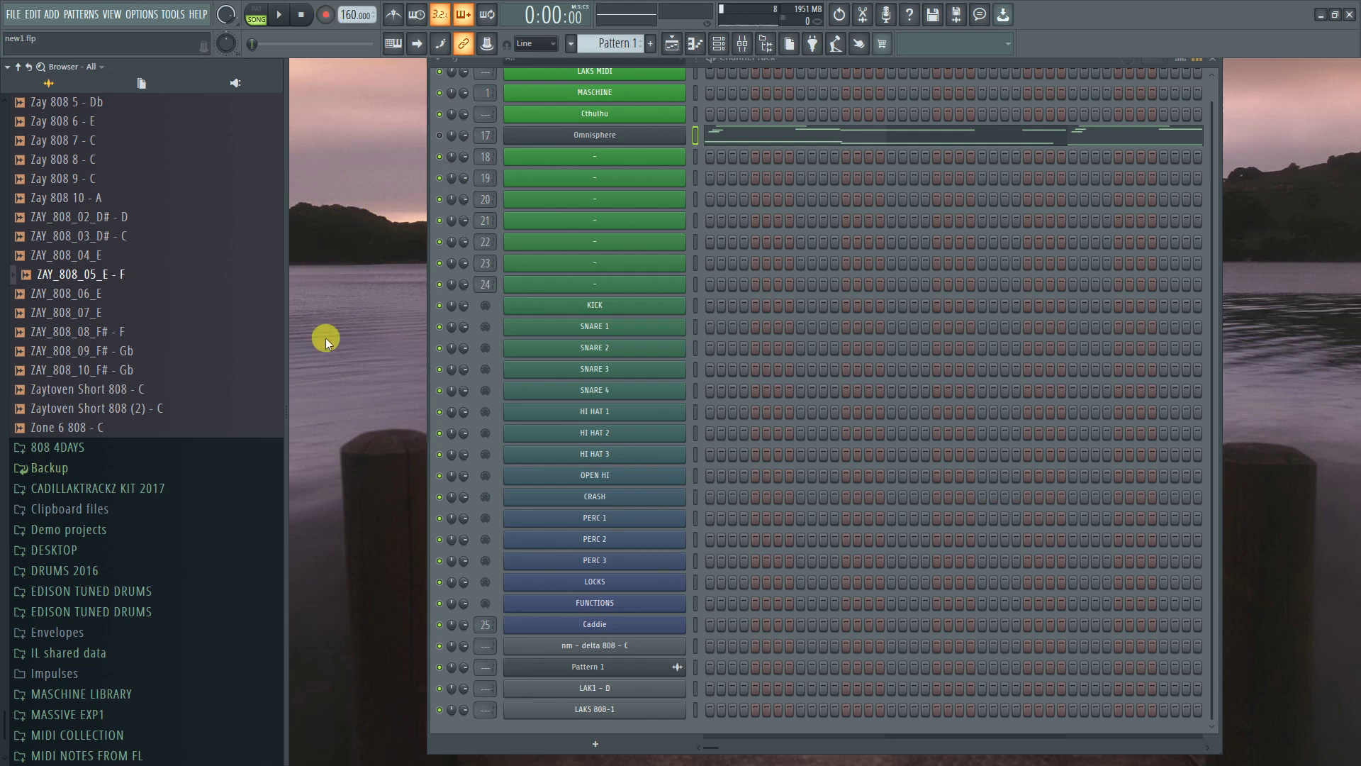
{"action": "scroll", "coordinate": [772, 491], "scroll_direction": "up", "scroll_amount": 1}
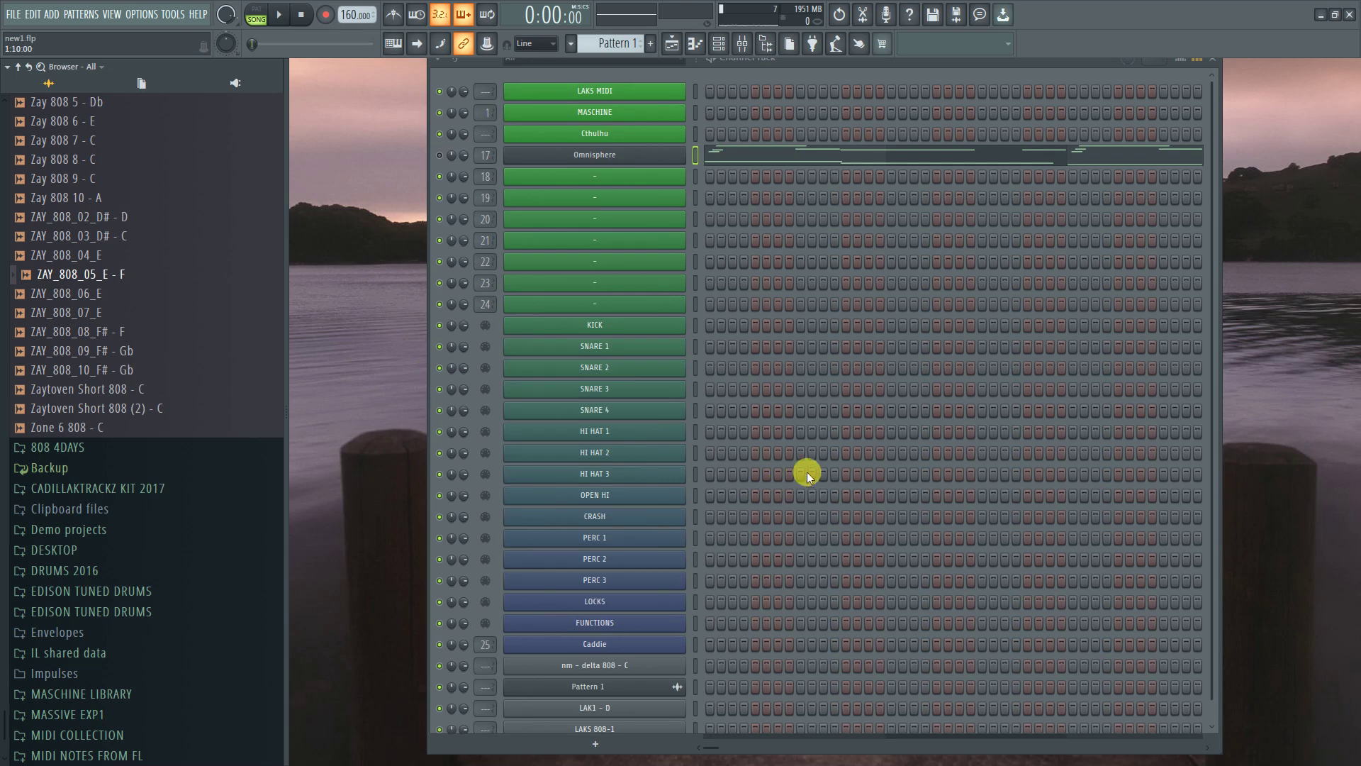
{"action": "scroll", "coordinate": [642, 637], "scroll_direction": "down", "scroll_amount": 1}
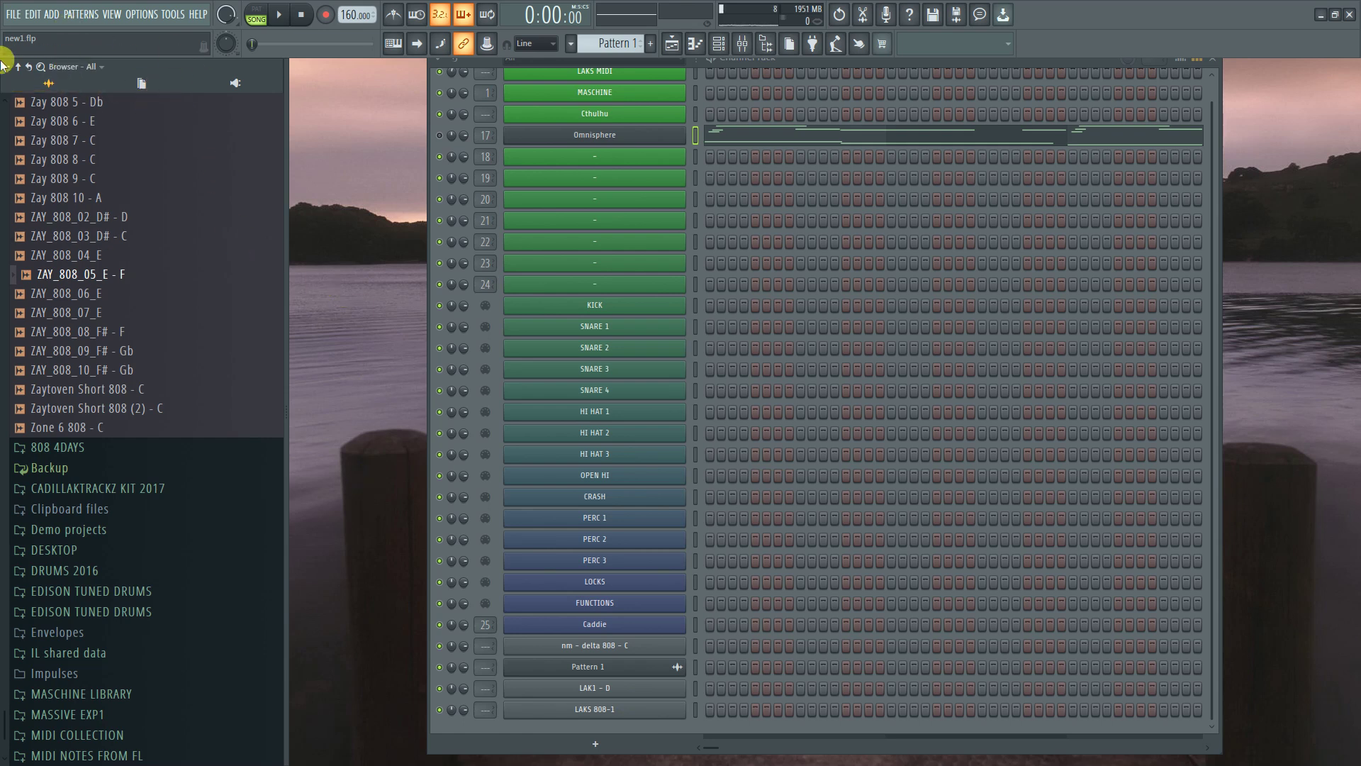
Collapse the browser folders and expand CADILLAKTRACKZ KIT 2017 to review its subfolders
{"action": "left_click", "coordinate": [8, 68]}
{"action": "left_click", "coordinate": [305, 83]}
{"action": "left_click", "coordinate": [143, 486]}
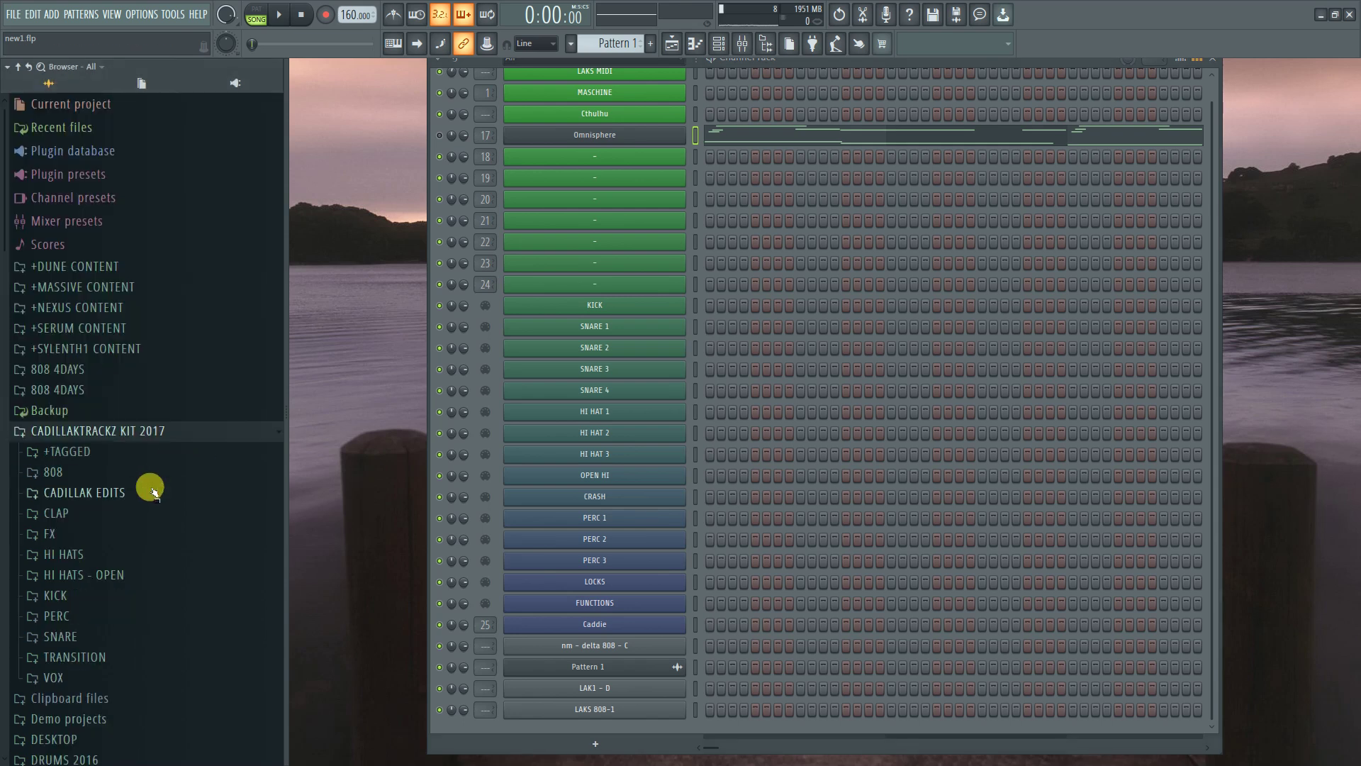
{"action": "scroll", "coordinate": [128, 440], "scroll_direction": "down", "scroll_amount": 4}
{"action": "scroll", "coordinate": [124, 418], "scroll_direction": "down", "scroll_amount": 3}
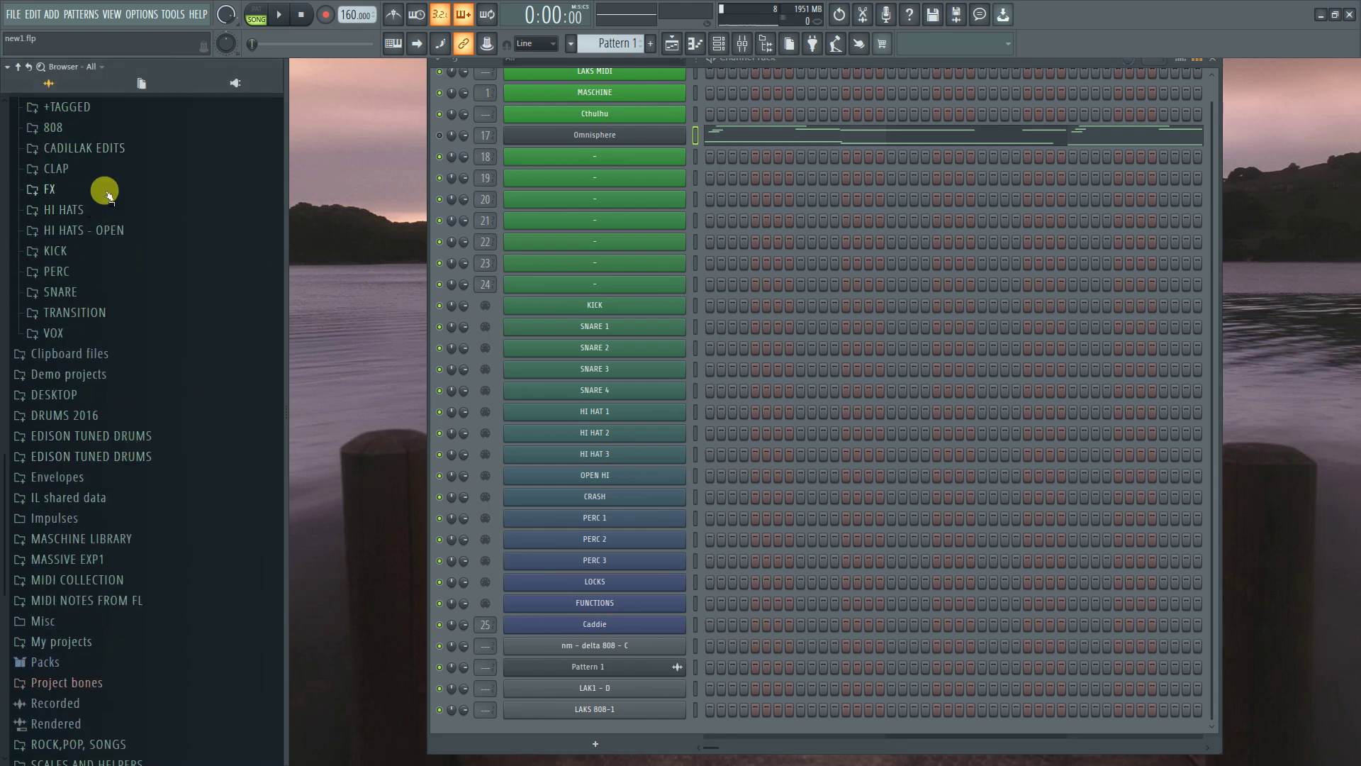
{"action": "scroll", "coordinate": [107, 198], "scroll_direction": "up", "scroll_amount": 3}
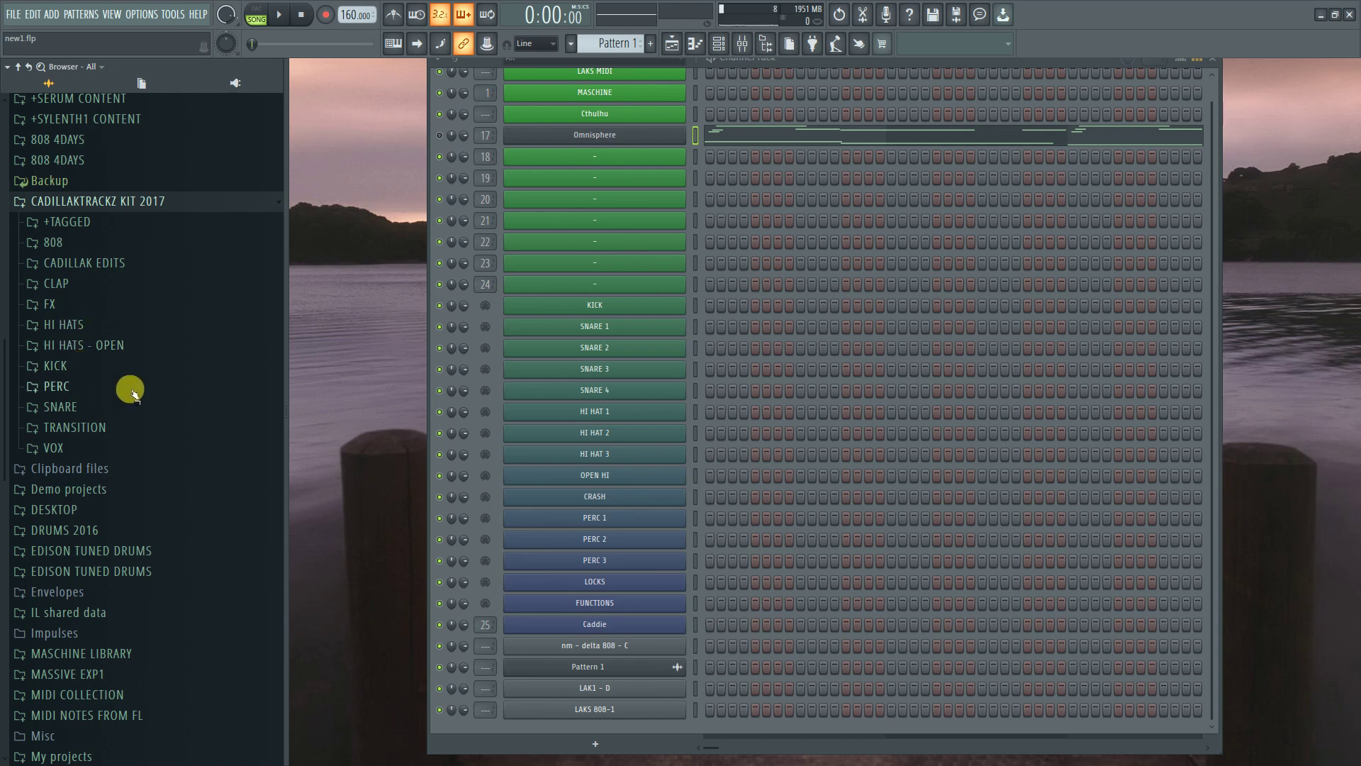
Open the kit's 808 subfolder, look through its samples, audition one and close the subfolder
{"action": "left_click", "coordinate": [78, 249]}
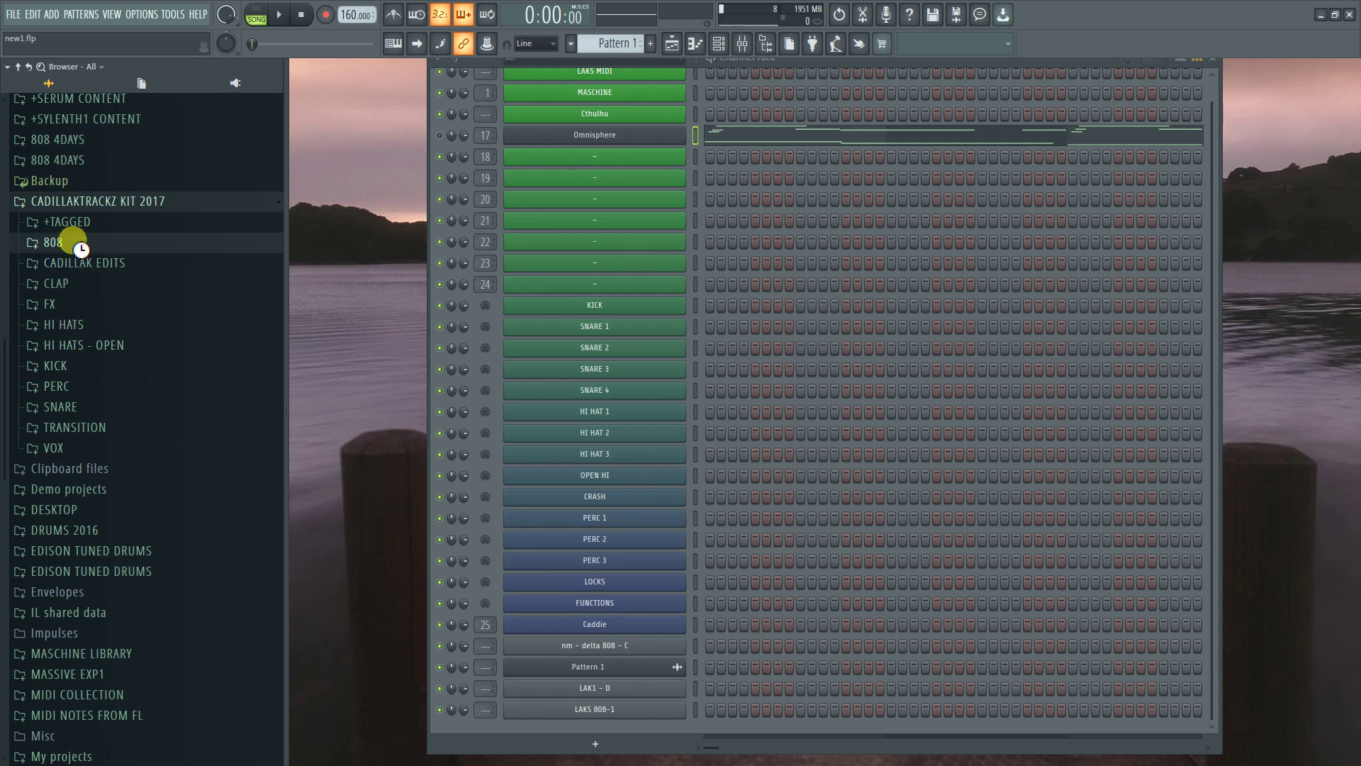
{"action": "scroll", "coordinate": [152, 389], "scroll_direction": "down", "scroll_amount": 15}
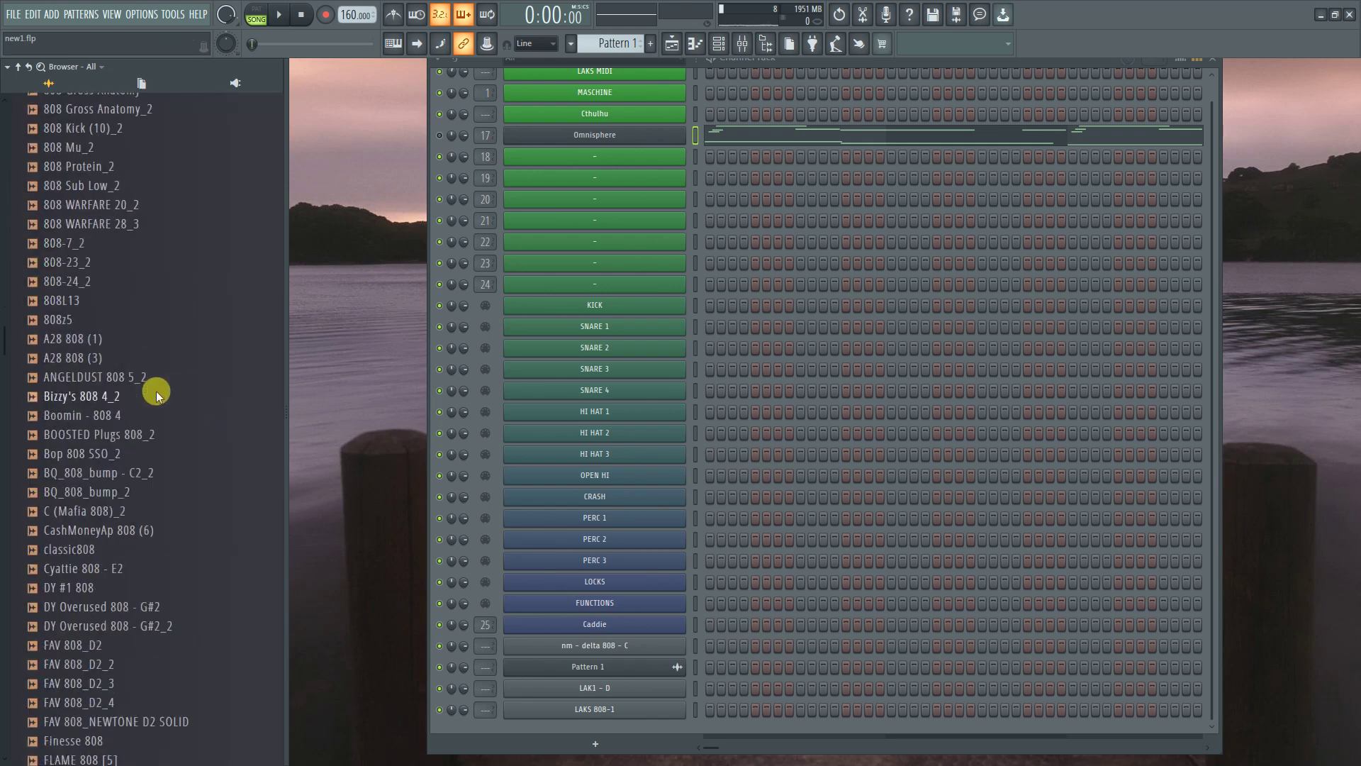
{"action": "scroll", "coordinate": [134, 397], "scroll_direction": "down", "scroll_amount": 20}
{"action": "scroll", "coordinate": [100, 383], "scroll_direction": "up", "scroll_amount": 15}
{"action": "left_click", "coordinate": [126, 401]}
{"action": "scroll", "coordinate": [137, 497], "scroll_direction": "up", "scroll_amount": 20}
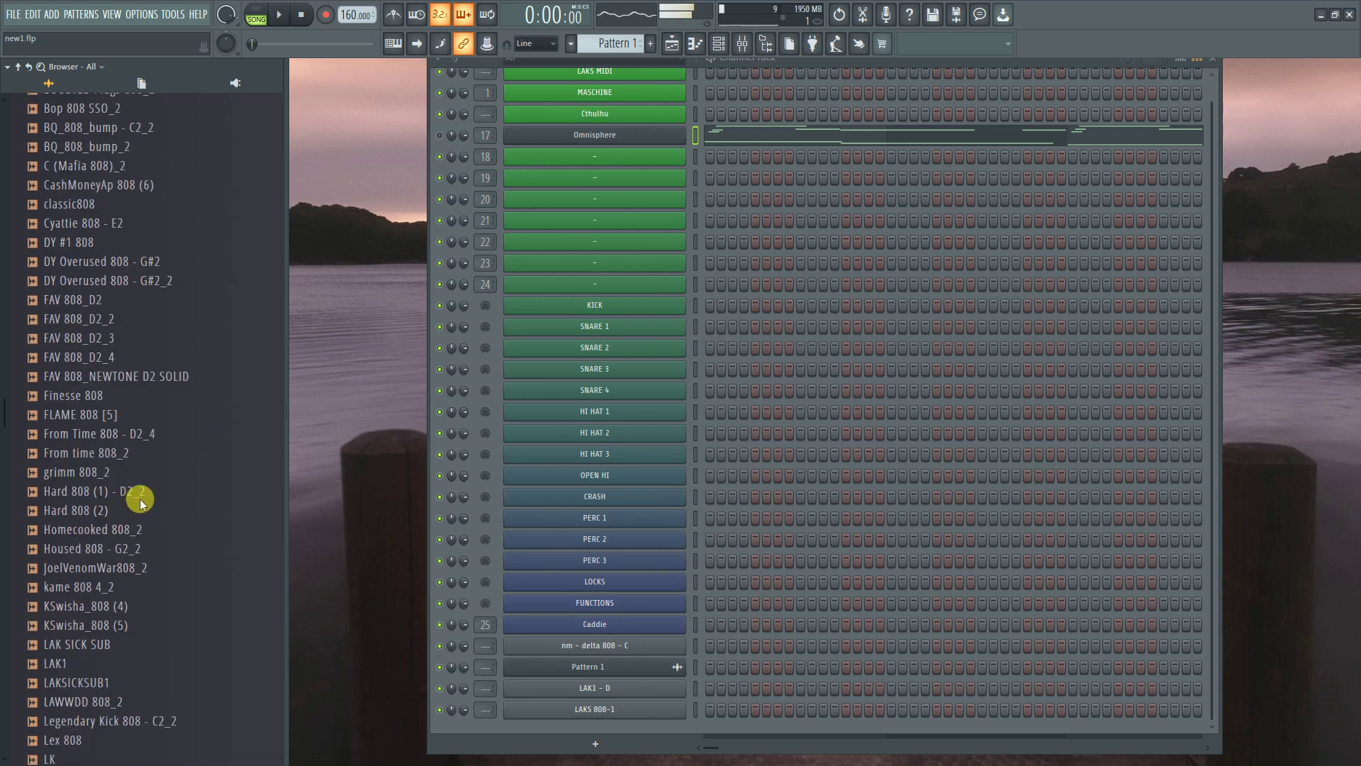
{"action": "scroll", "coordinate": [132, 458], "scroll_direction": "up", "scroll_amount": 20}
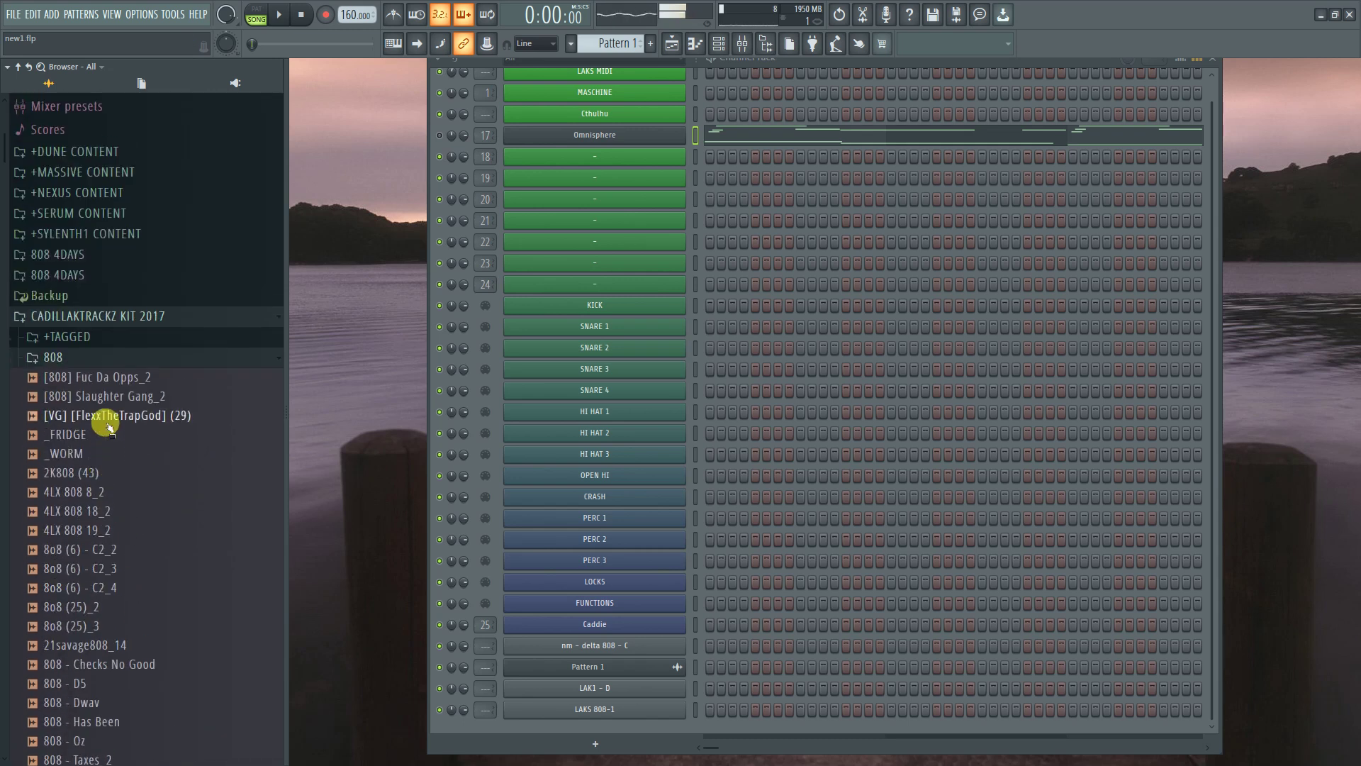
{"action": "left_click", "coordinate": [99, 358]}
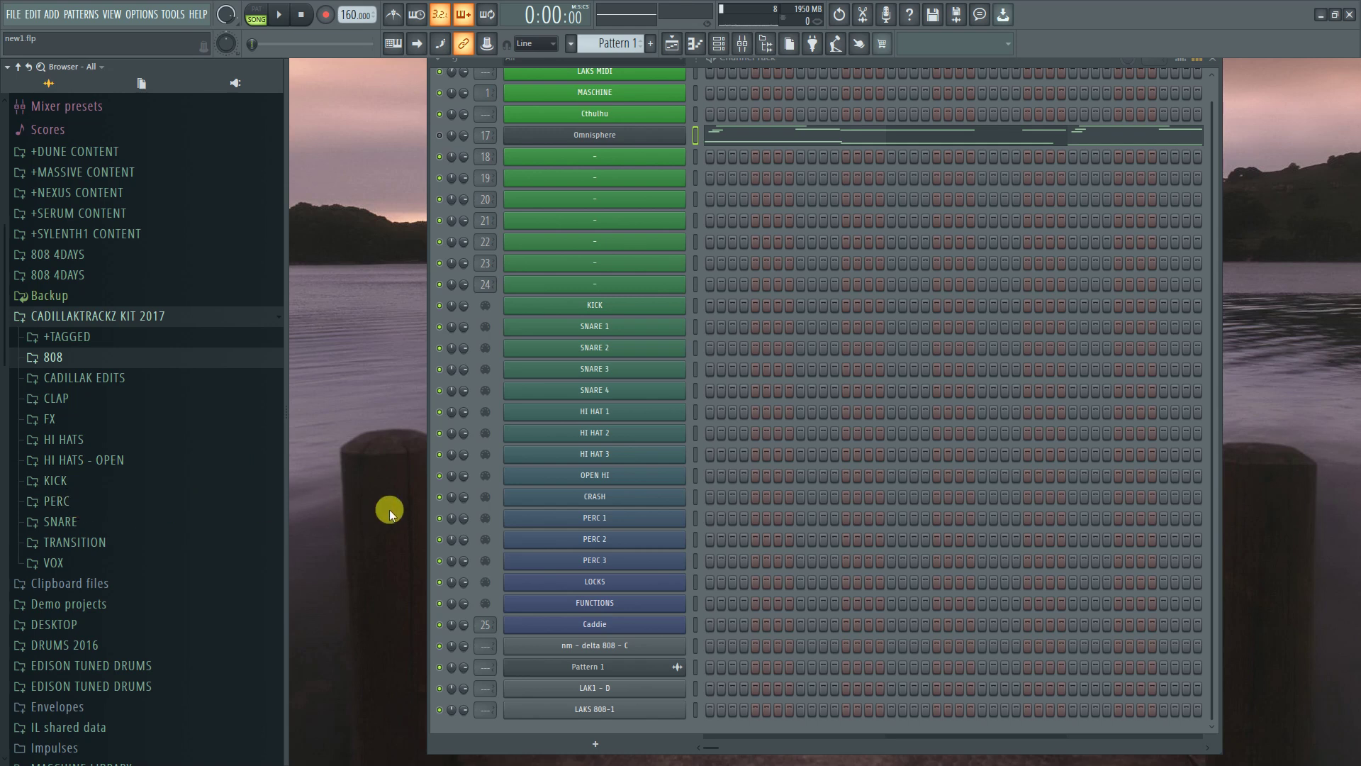
Open the Omnisphere channel, view its full patch browser and close the plugin
{"action": "scroll", "coordinate": [815, 270], "scroll_direction": "up", "scroll_amount": 1}
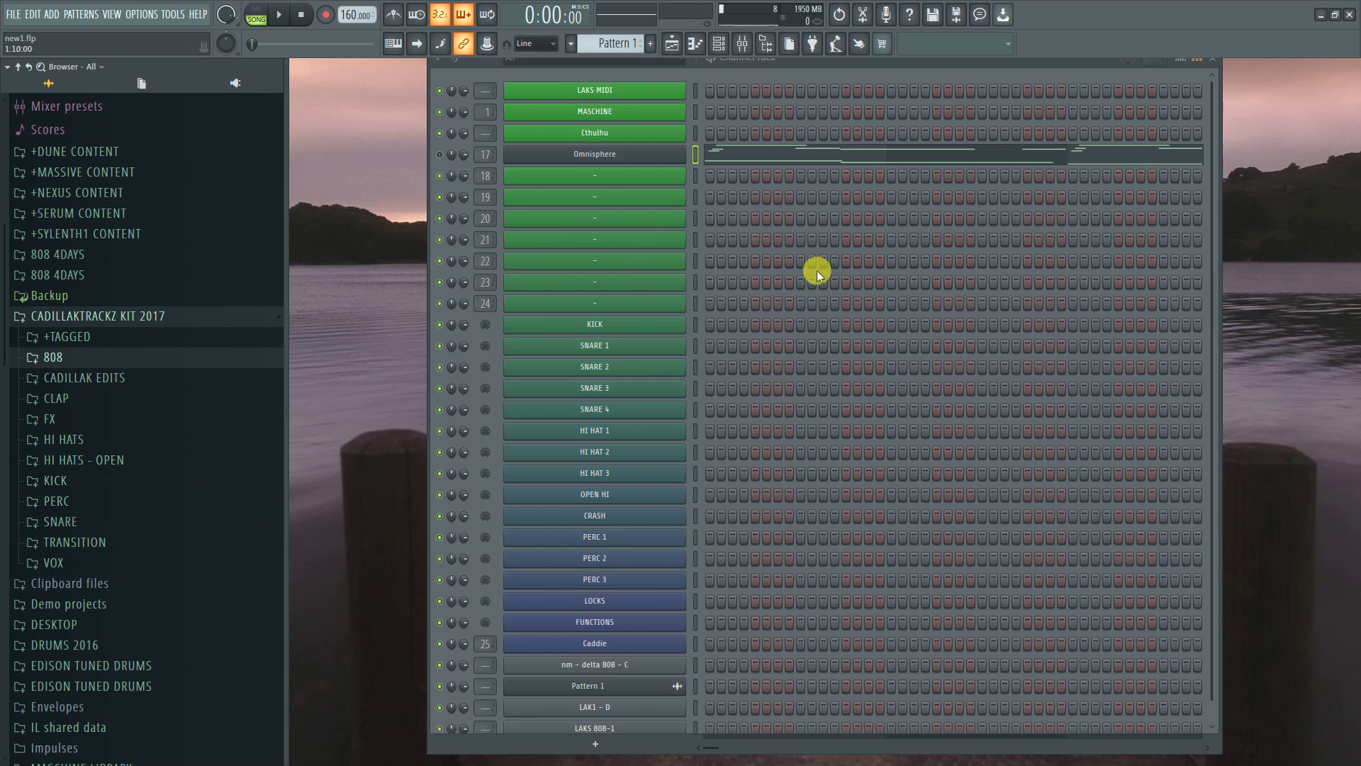
{"action": "left_click", "coordinate": [608, 156]}
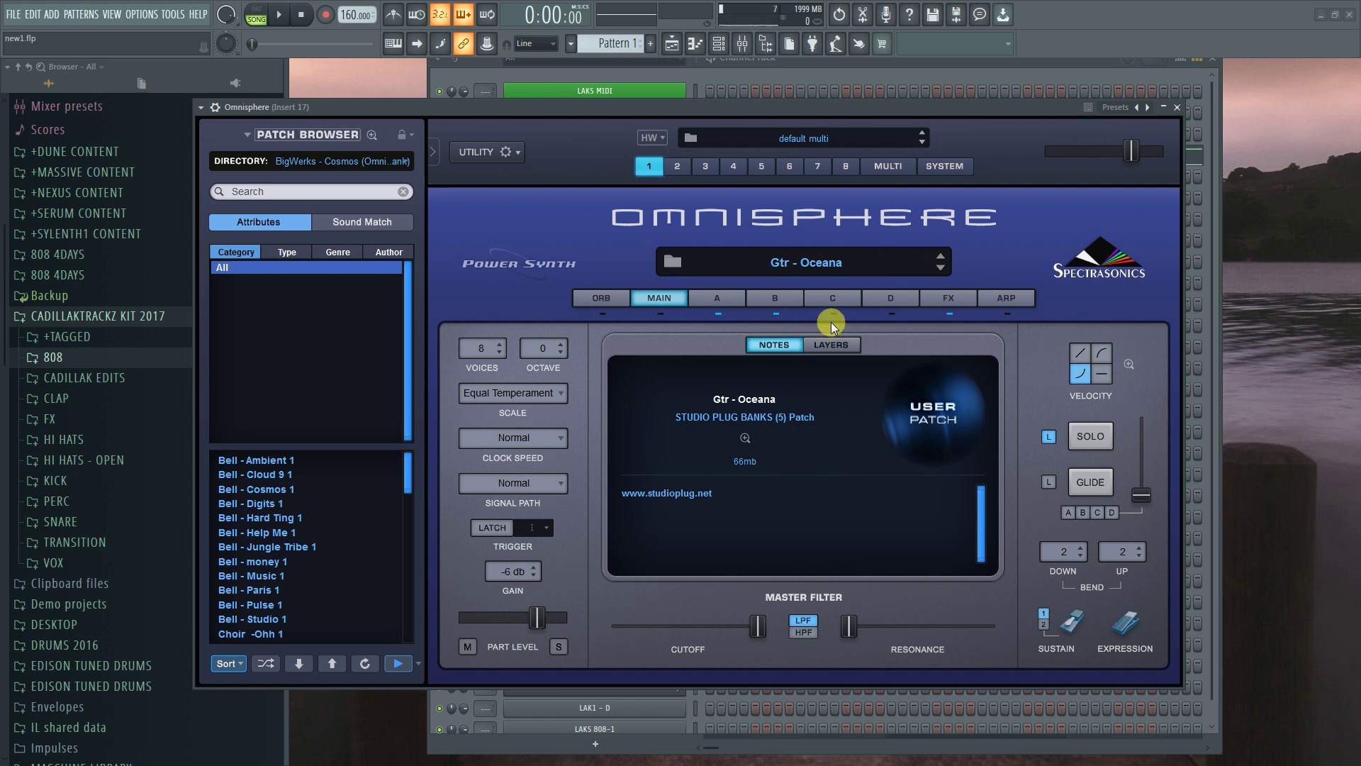
{"action": "right_click", "coordinate": [803, 259]}
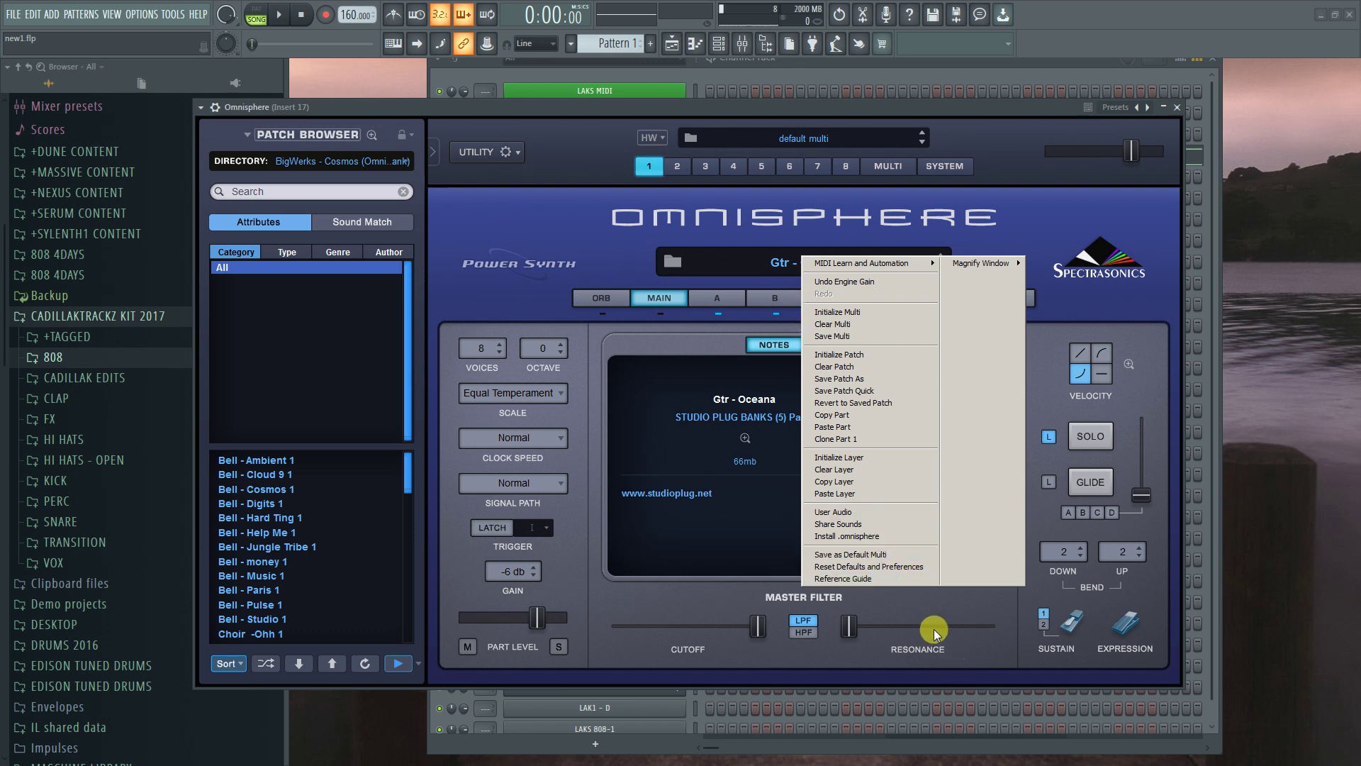
{"action": "left_click", "coordinate": [807, 255]}
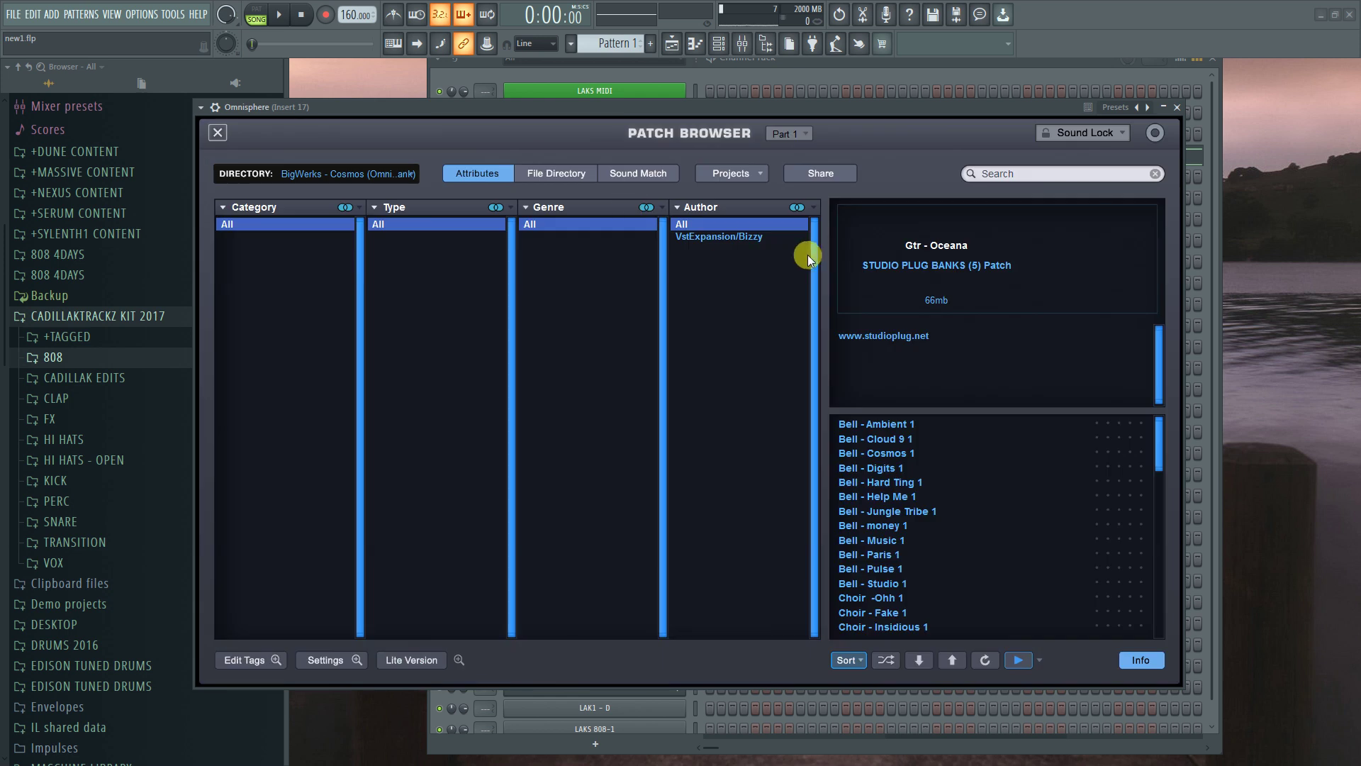
{"action": "left_click", "coordinate": [216, 132]}
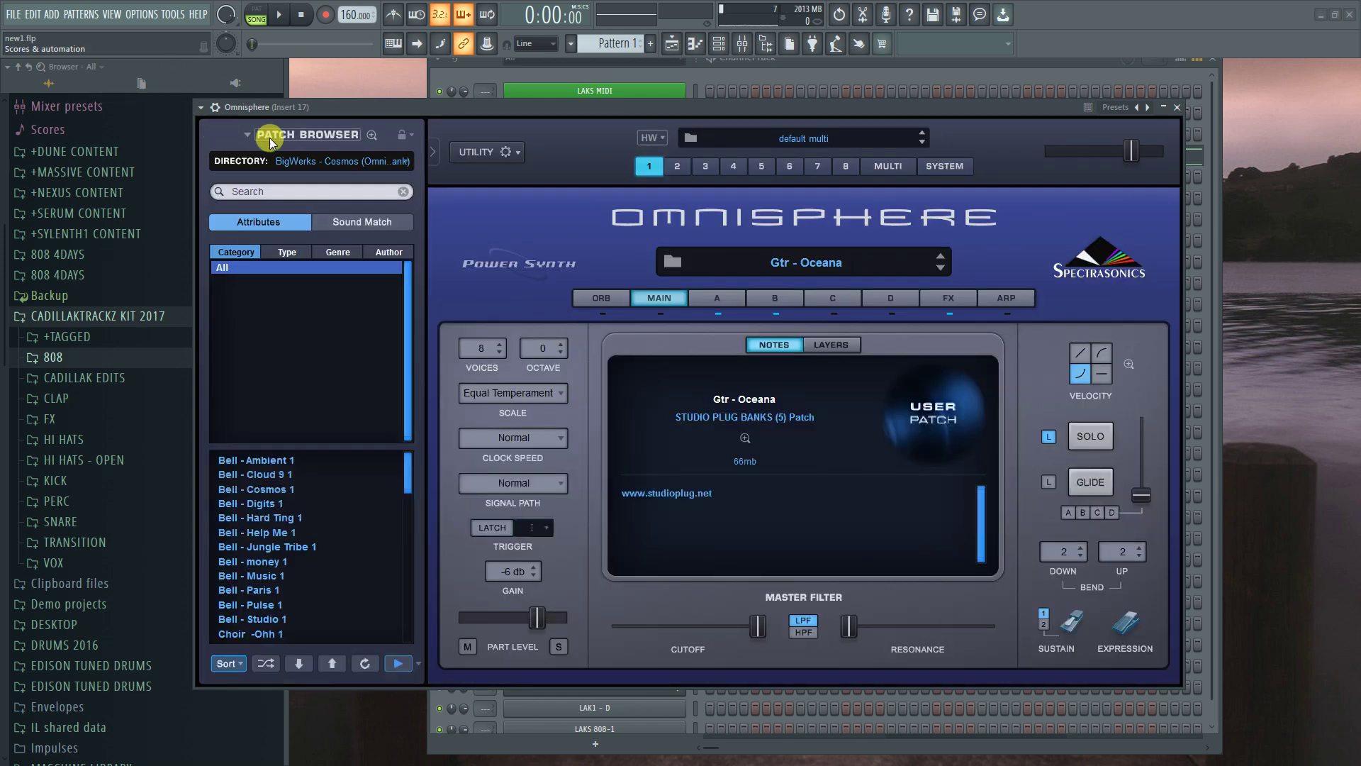
{"action": "left_click", "coordinate": [1179, 108]}
{"action": "left_click", "coordinate": [660, 159]}
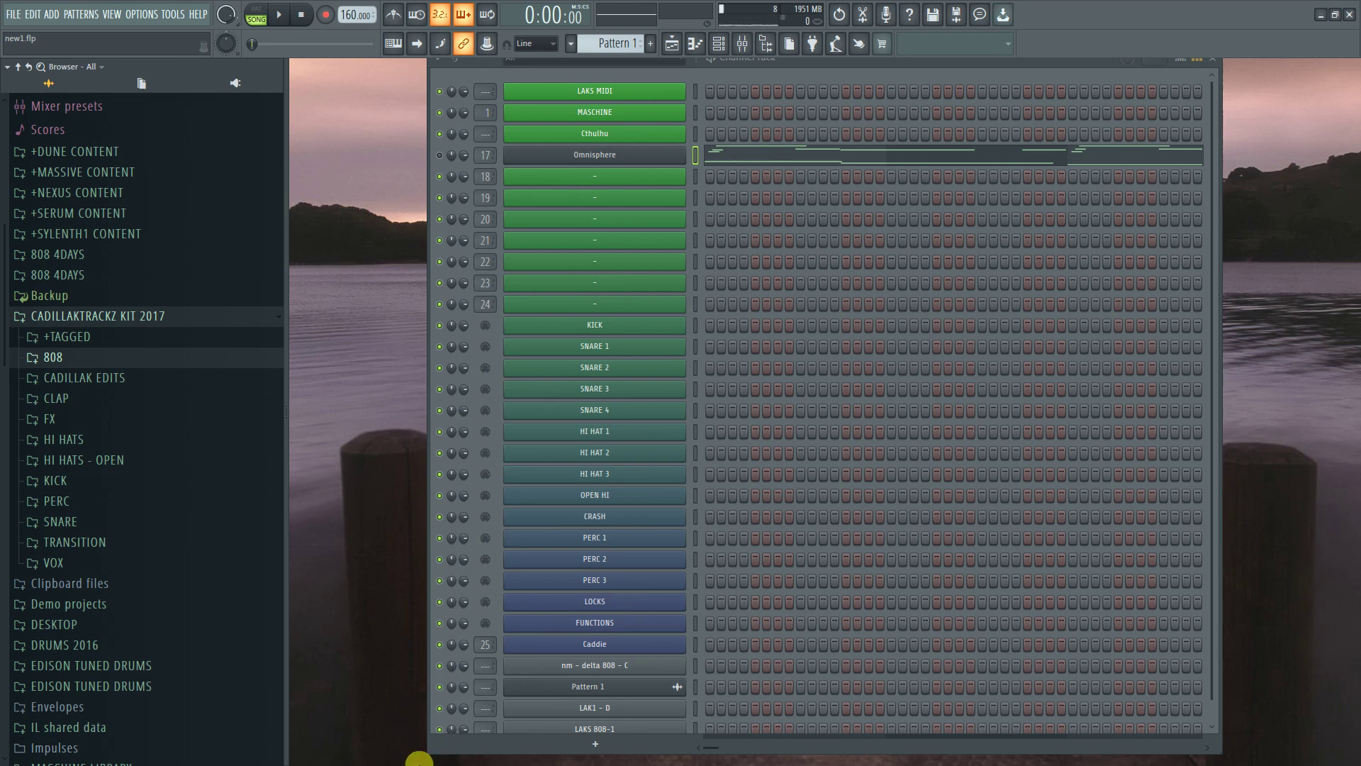
{"action": "double_click", "coordinate": [1072, 9]}
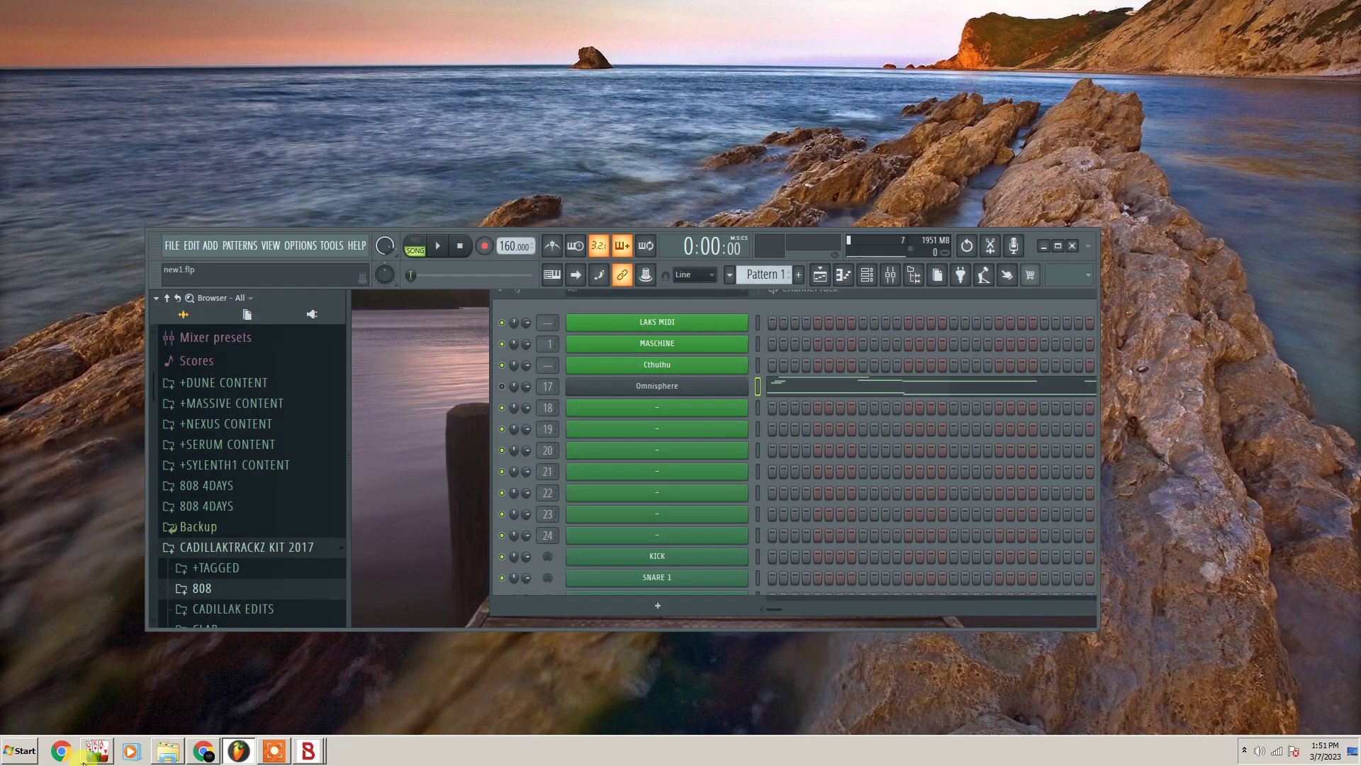
{"action": "mouse_move", "coordinate": [277, 758]}
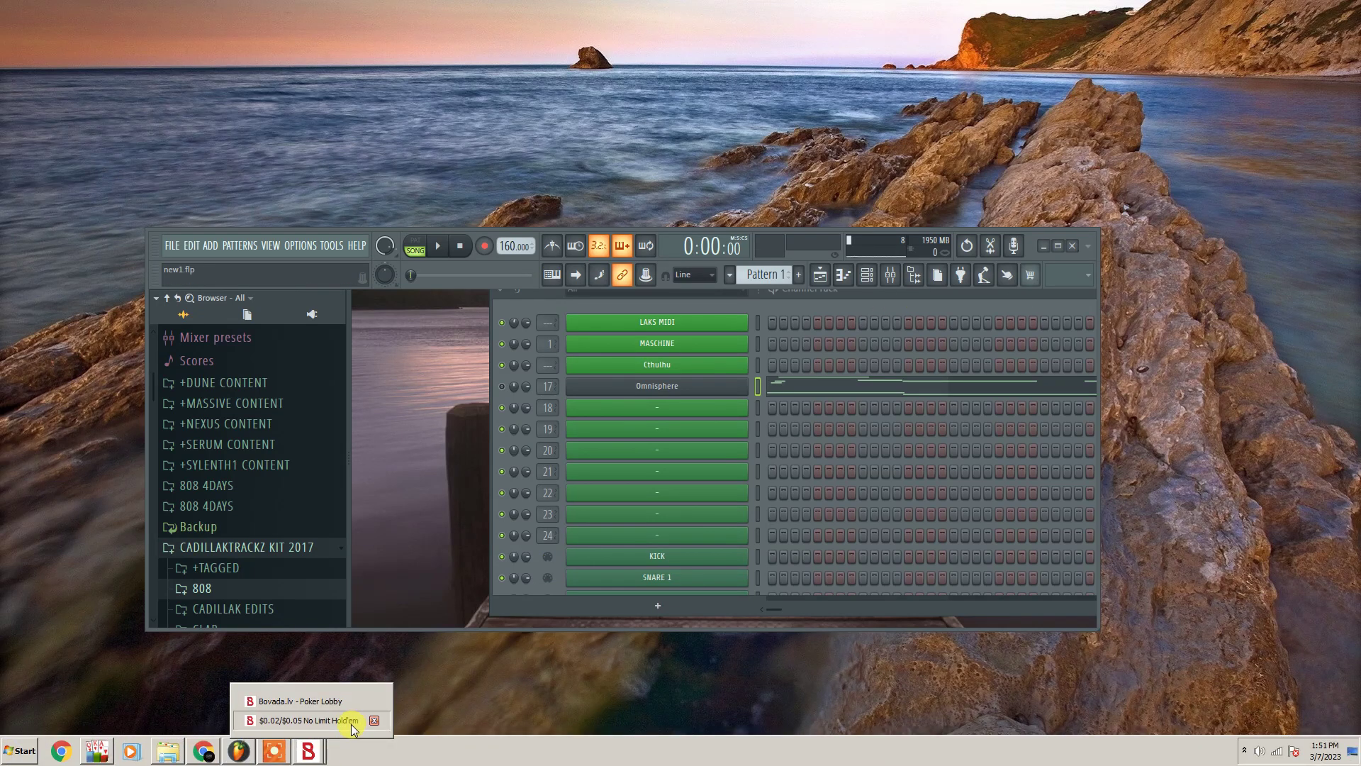
{"action": "left_click", "coordinate": [351, 723]}
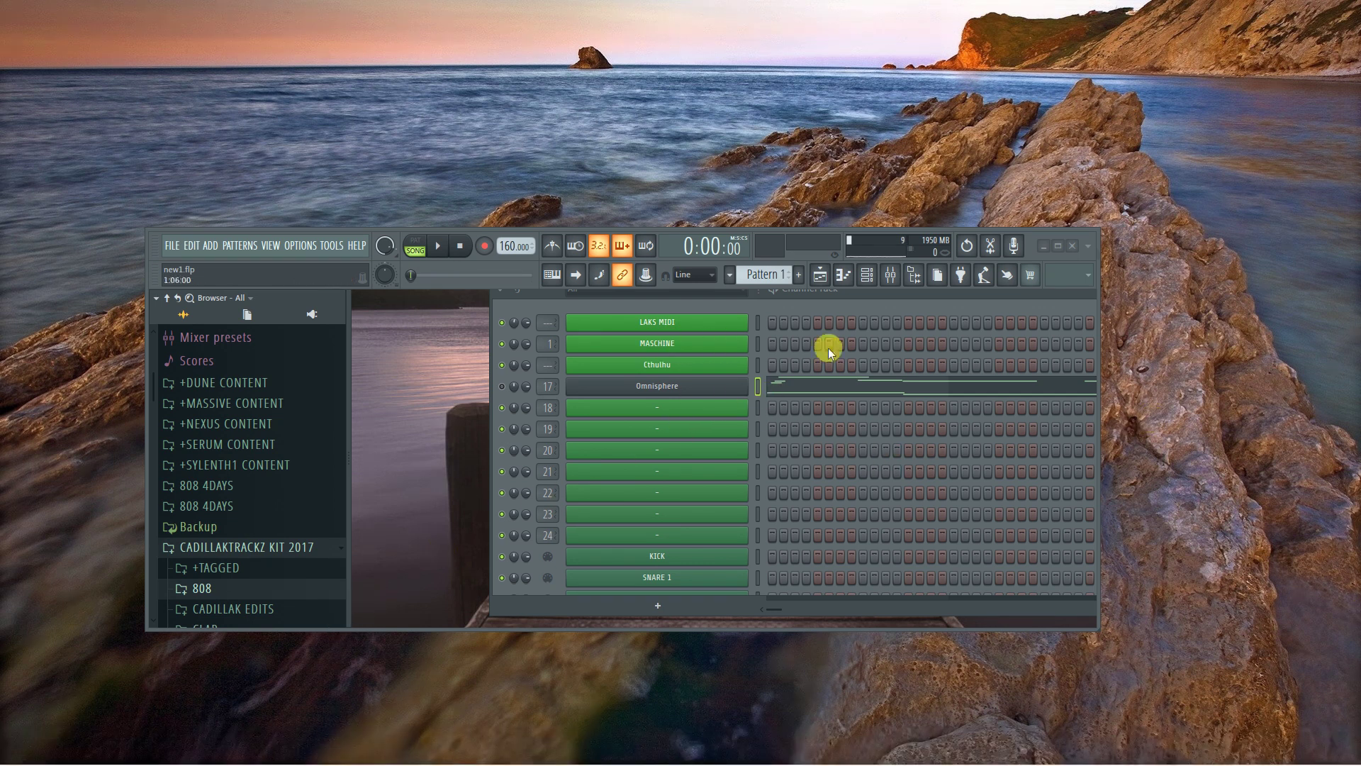
{"action": "left_click", "coordinate": [1060, 247]}
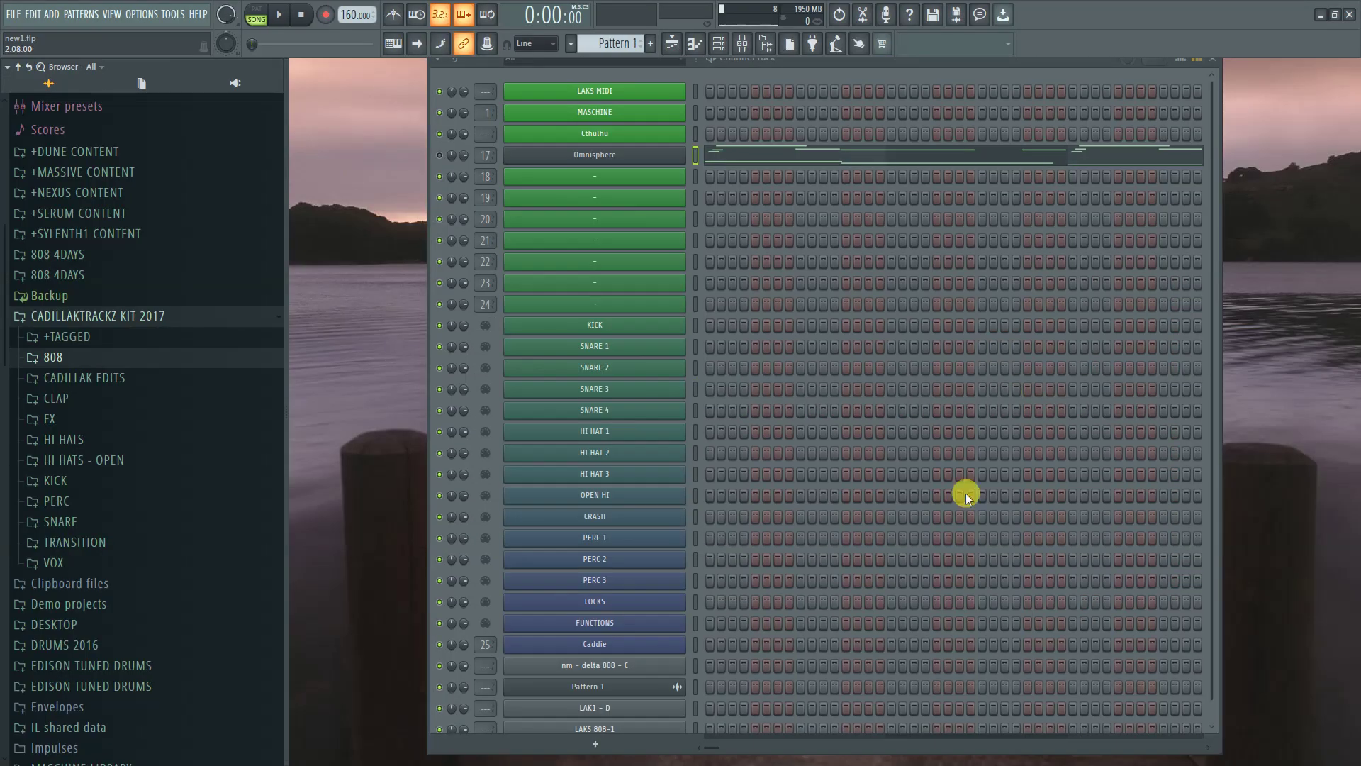
Open the Omnisphere channel's piano roll and examine the melody notes in Pattern 1
{"action": "left_click", "coordinate": [633, 156]}
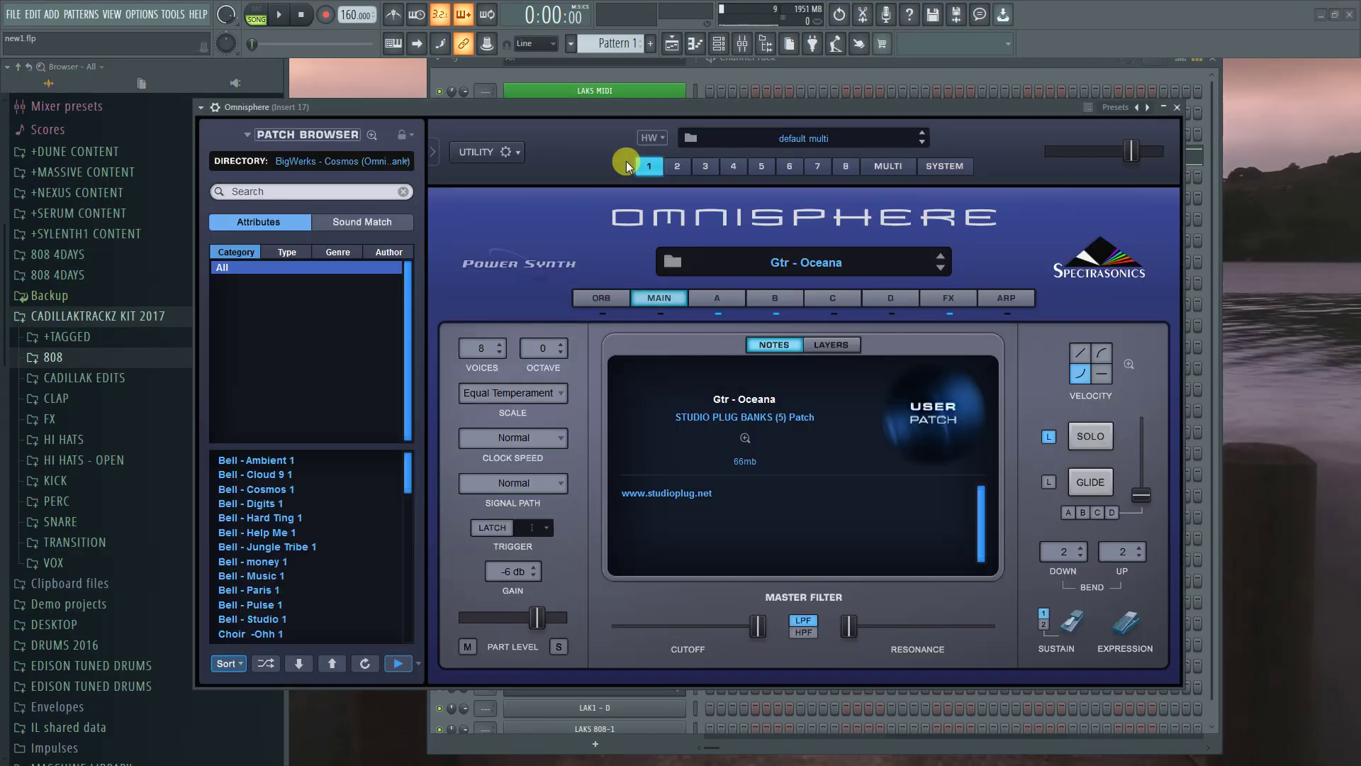
{"action": "left_click", "coordinate": [1178, 107]}
{"action": "right_click", "coordinate": [657, 152]}
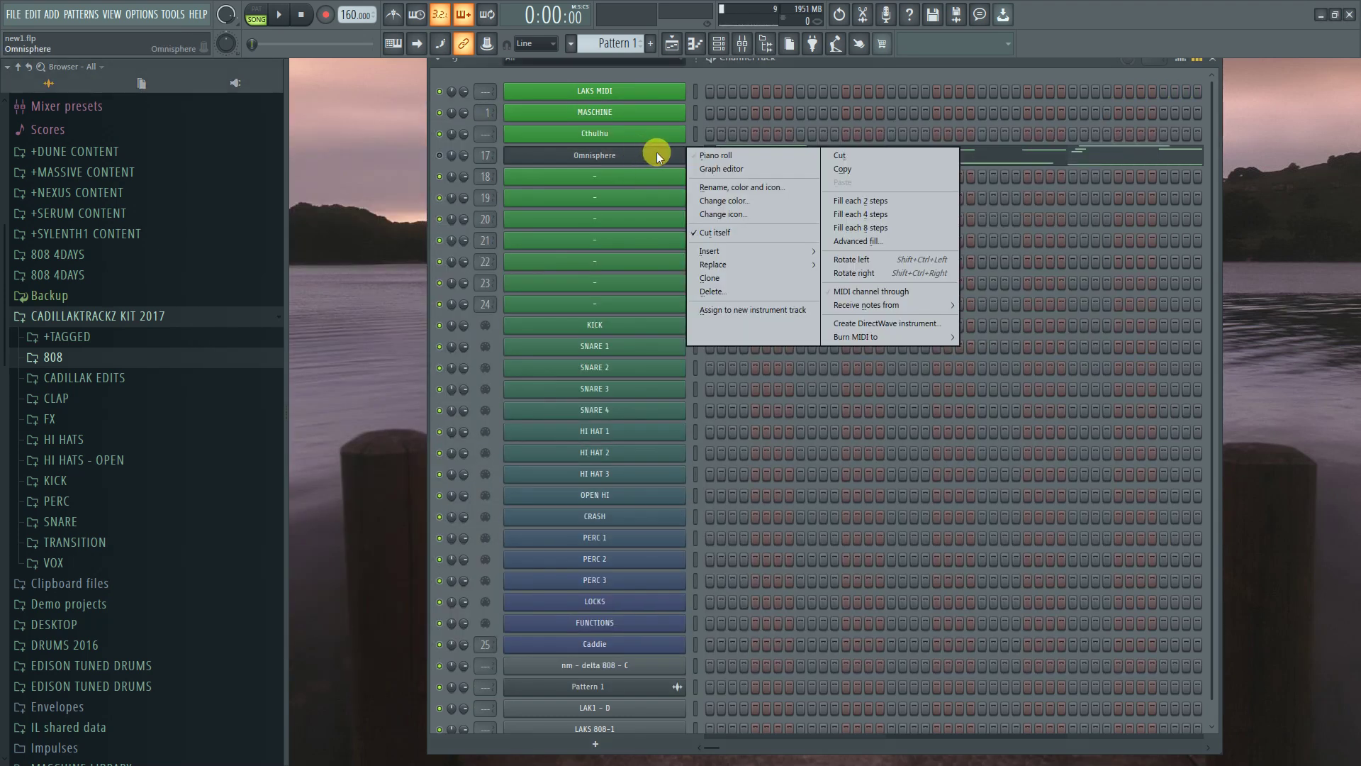
{"action": "left_click", "coordinate": [698, 152]}
{"action": "scroll", "coordinate": [395, 104], "scroll_direction": "up", "scroll_amount": 5}
{"action": "scroll", "coordinate": [449, 97], "scroll_direction": "up", "scroll_amount": 3}
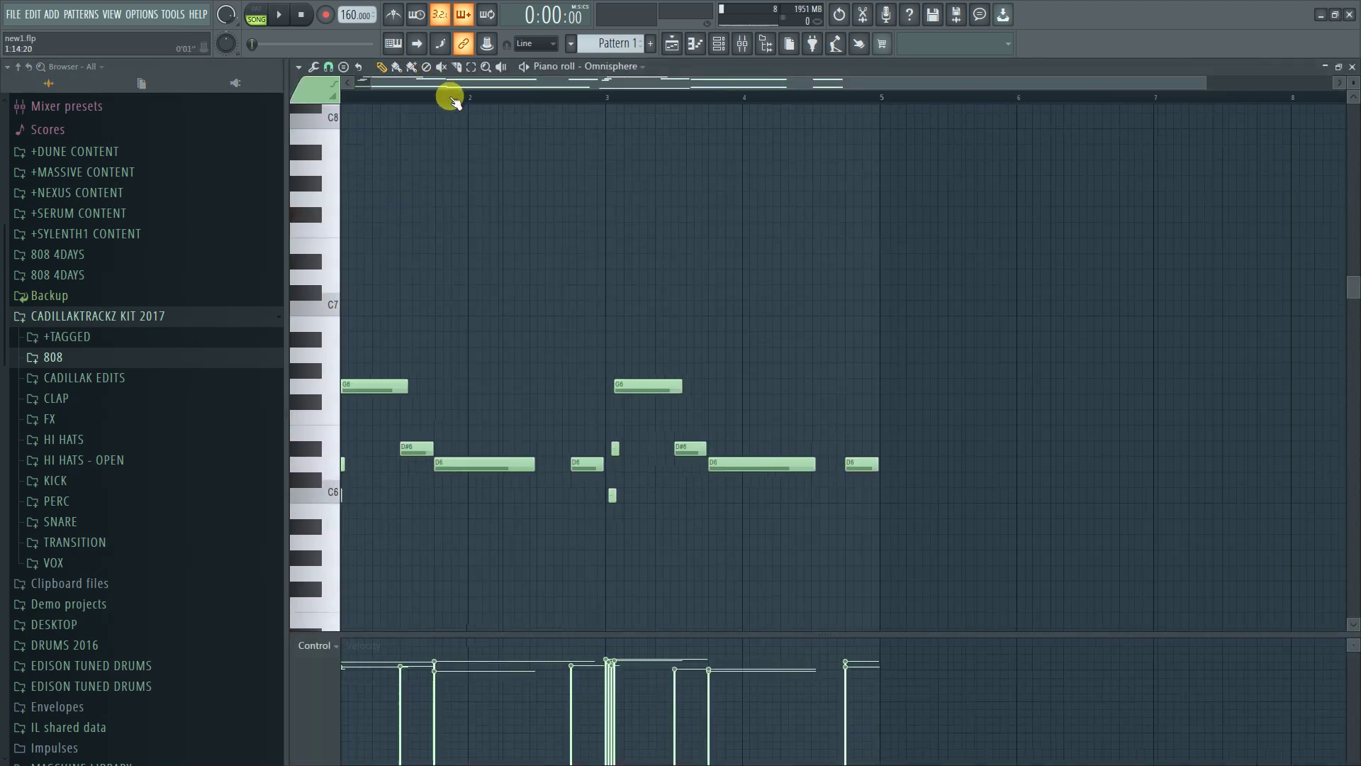
{"action": "left_click_drag", "start_coordinate": [470, 89], "coordinate": [195, 131]}
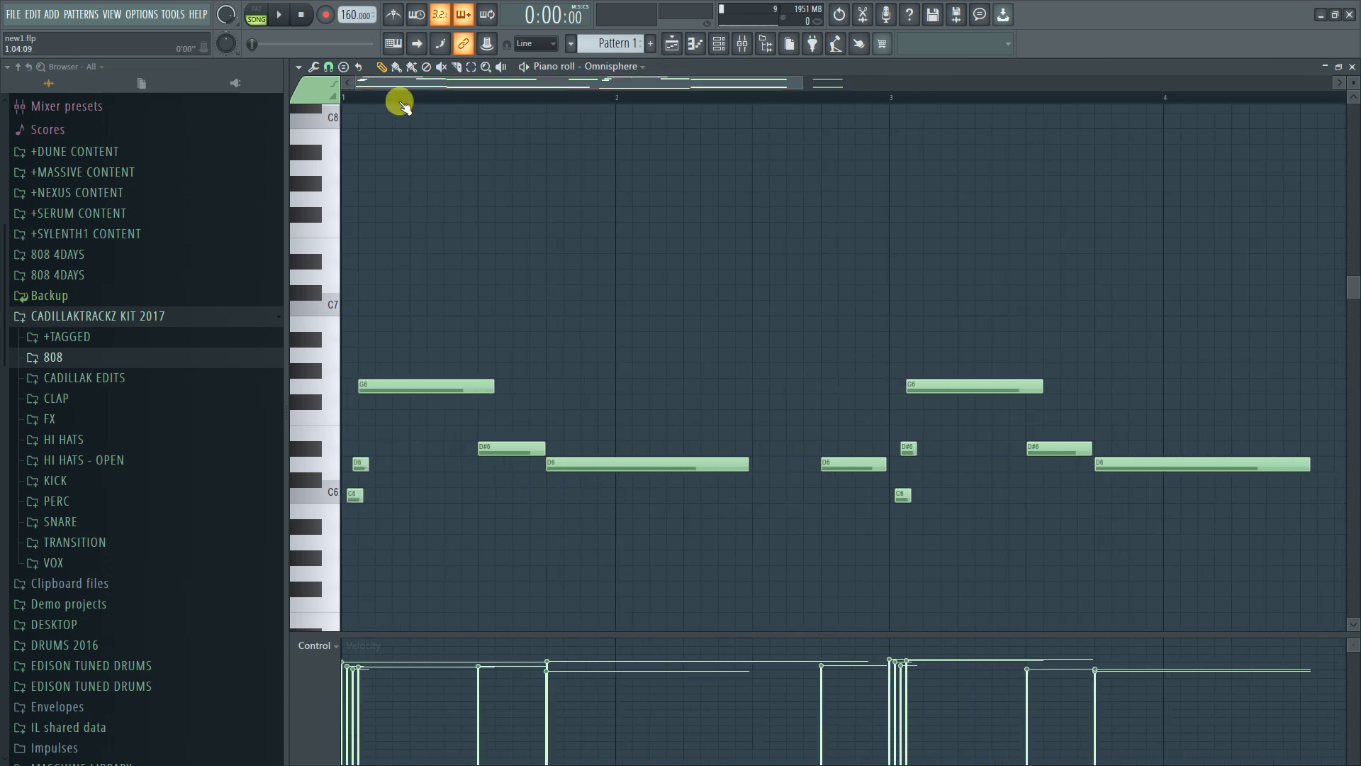
Inspect the staggered opening notes up close and review the piano roll's snap resolution options
{"action": "scroll", "coordinate": [404, 98], "scroll_direction": "up", "scroll_amount": 4}
{"action": "left_click_drag", "start_coordinate": [415, 97], "coordinate": [339, 98]}
{"action": "left_click", "coordinate": [328, 66]}
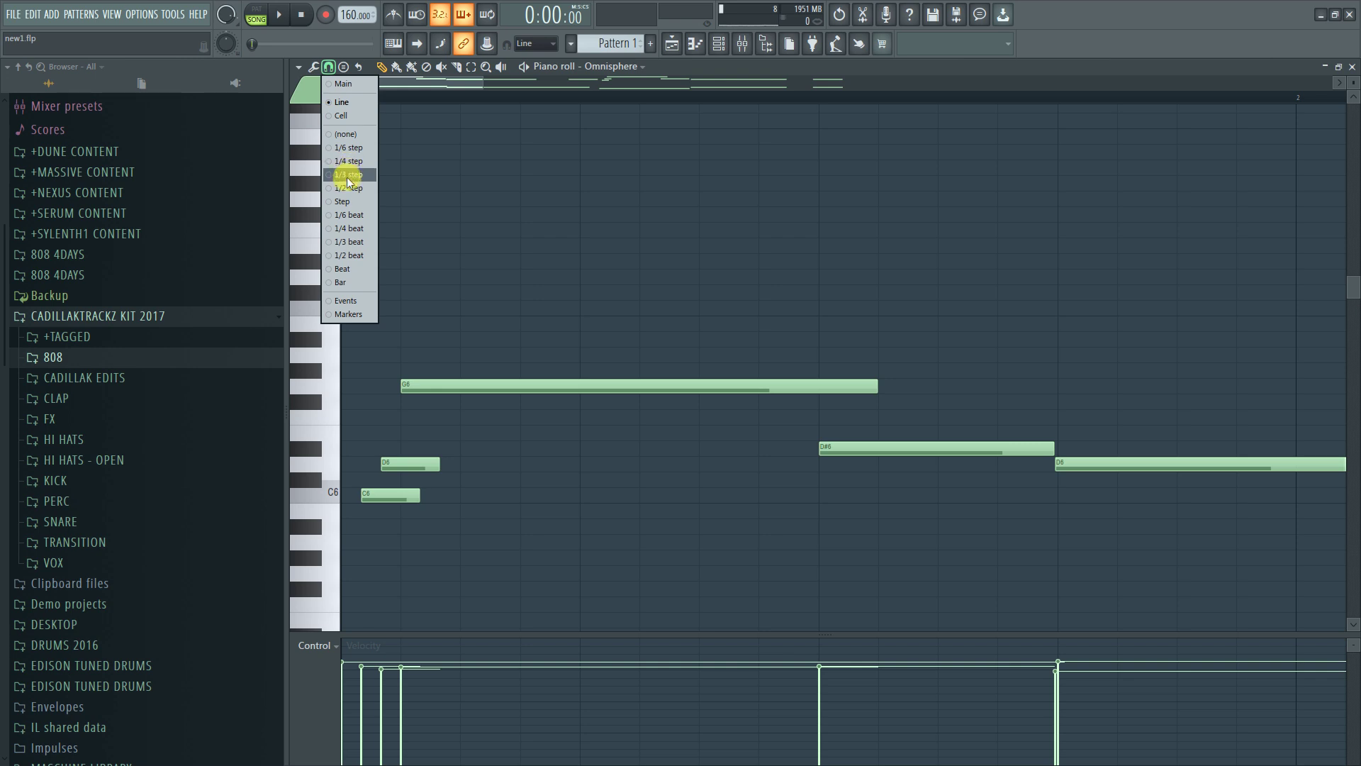
{"action": "left_click", "coordinate": [505, 116]}
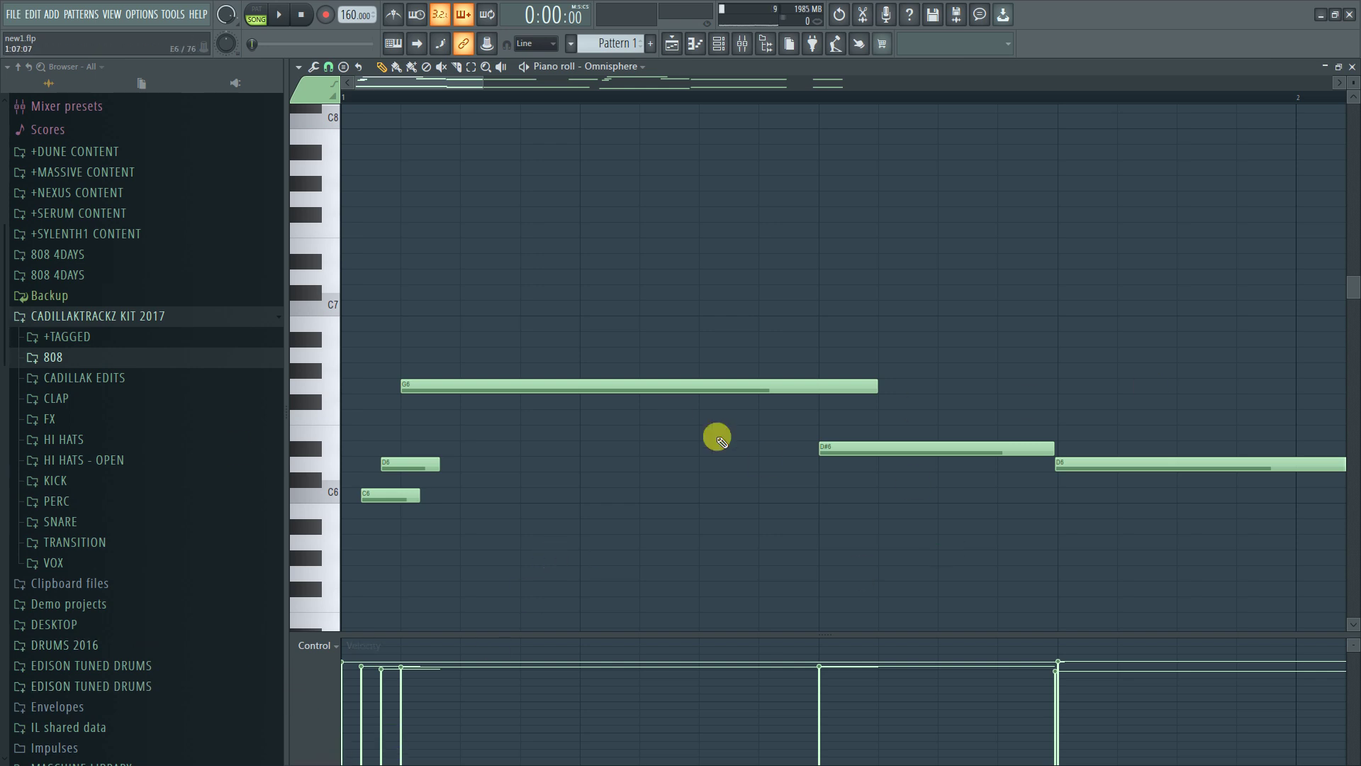
Bring the Omnisphere melody and bass notes into view, play the song from the start and stop playback
{"action": "scroll", "coordinate": [821, 91], "scroll_direction": "down", "scroll_amount": 5}
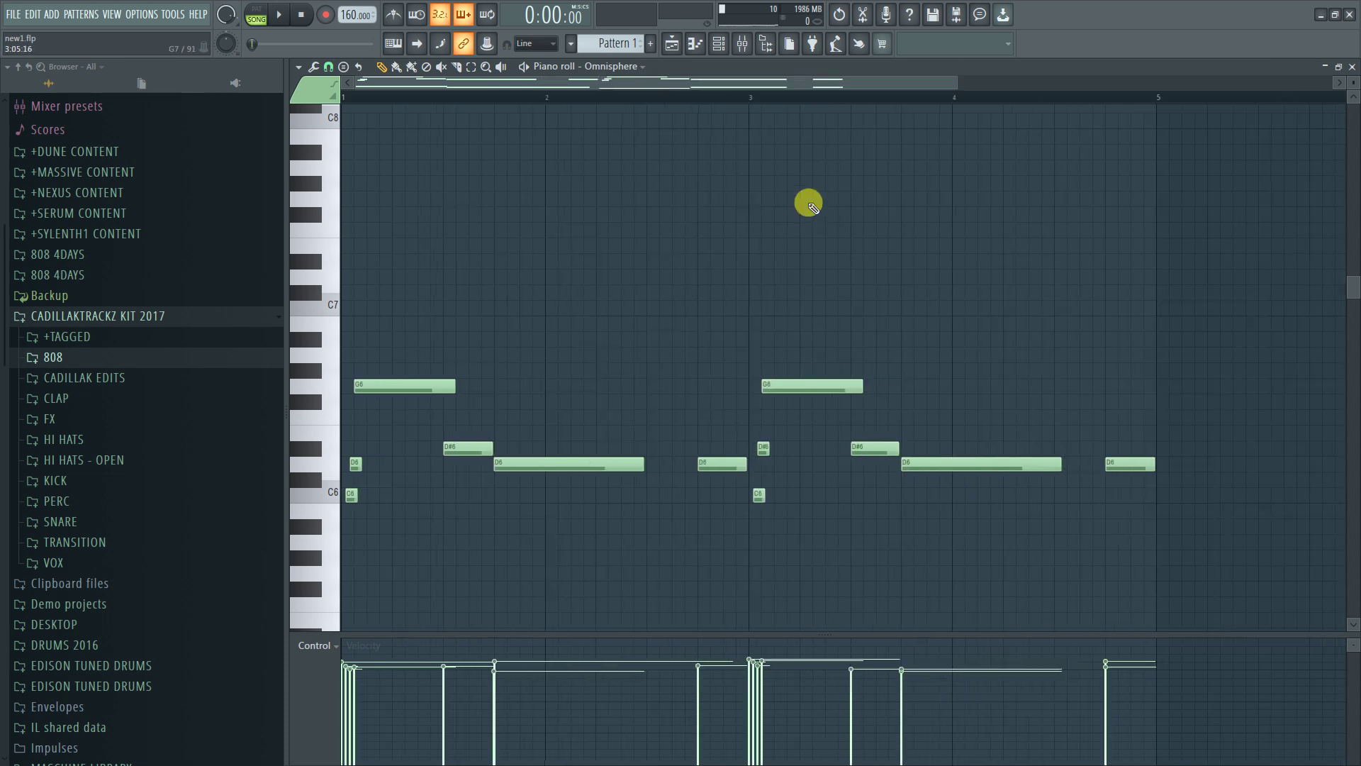
{"action": "scroll", "coordinate": [843, 282], "scroll_direction": "down", "scroll_amount": 3}
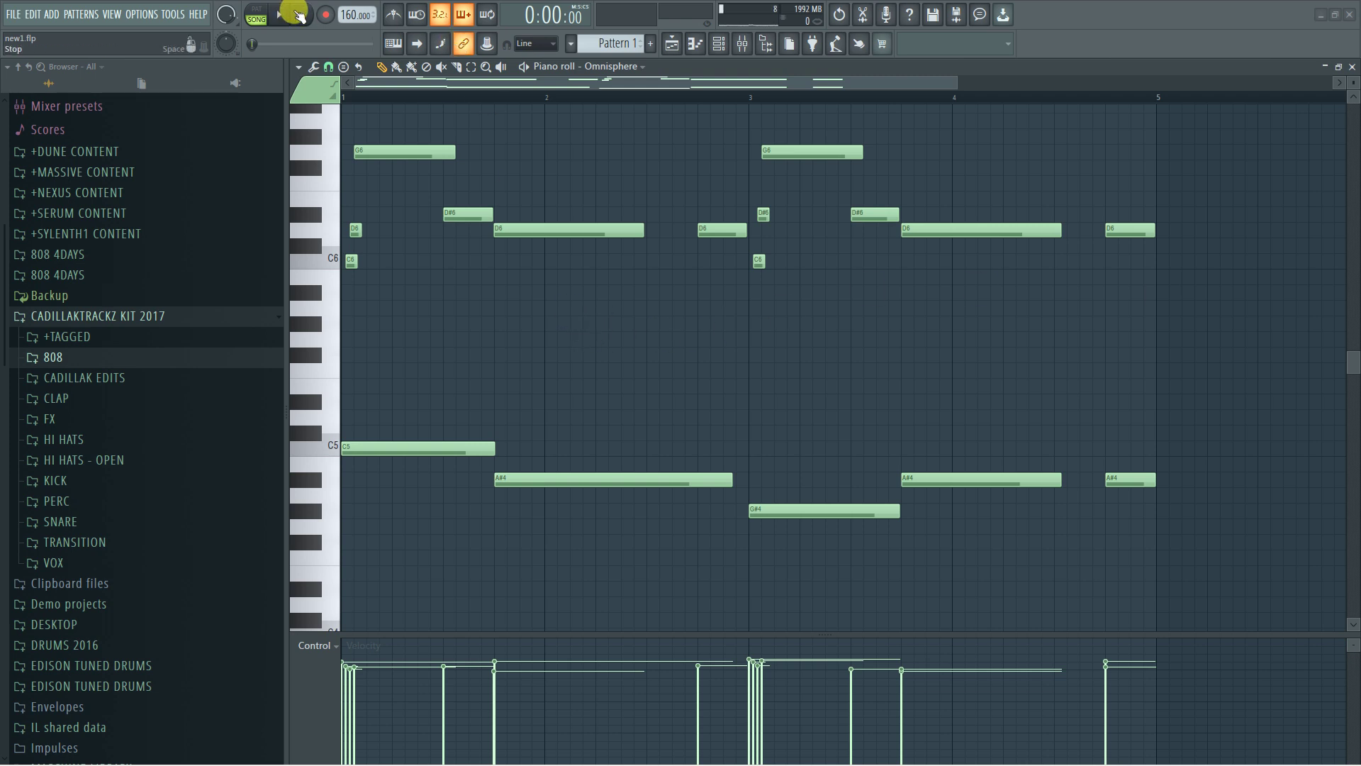
{"action": "left_click", "coordinate": [275, 21]}
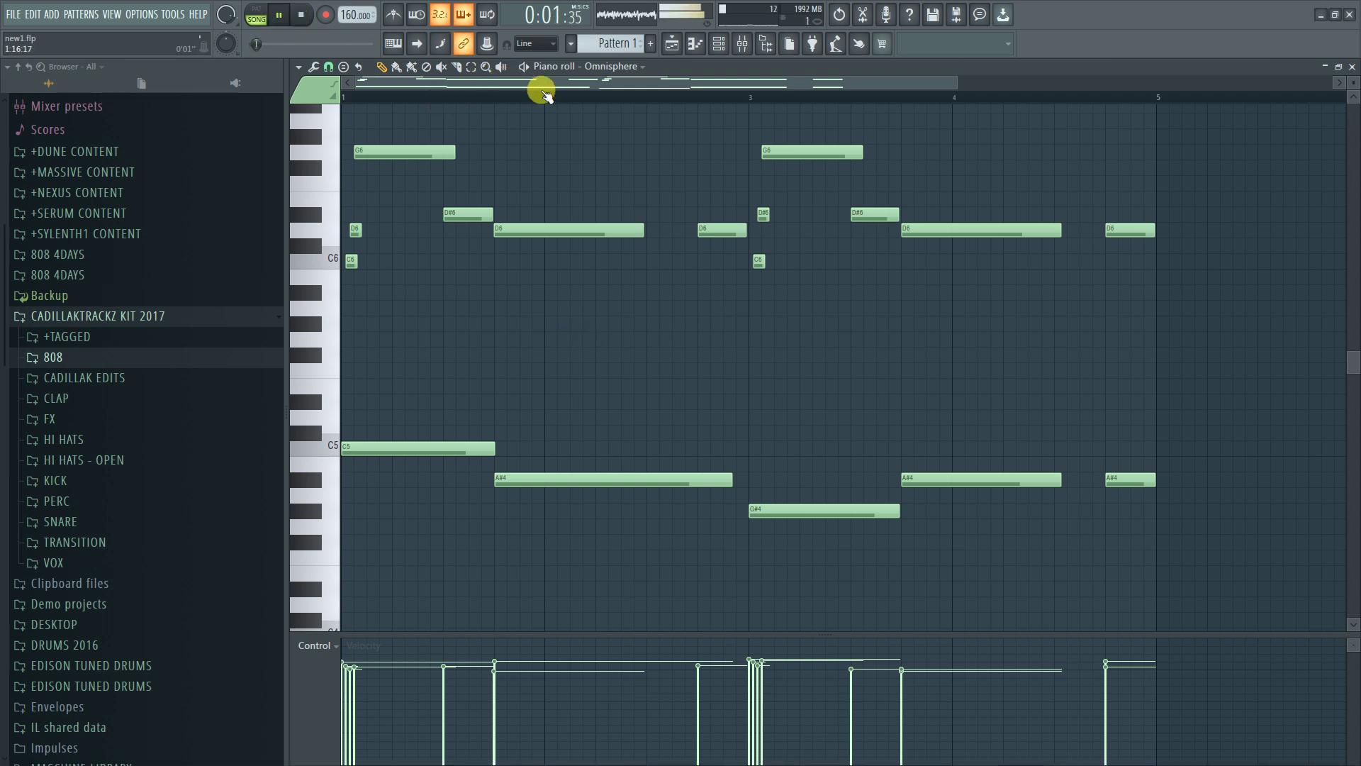
{"action": "scroll", "coordinate": [434, 99], "scroll_direction": "up", "scroll_amount": 3}
{"action": "scroll", "coordinate": [436, 102], "scroll_direction": "down", "scroll_amount": 3}
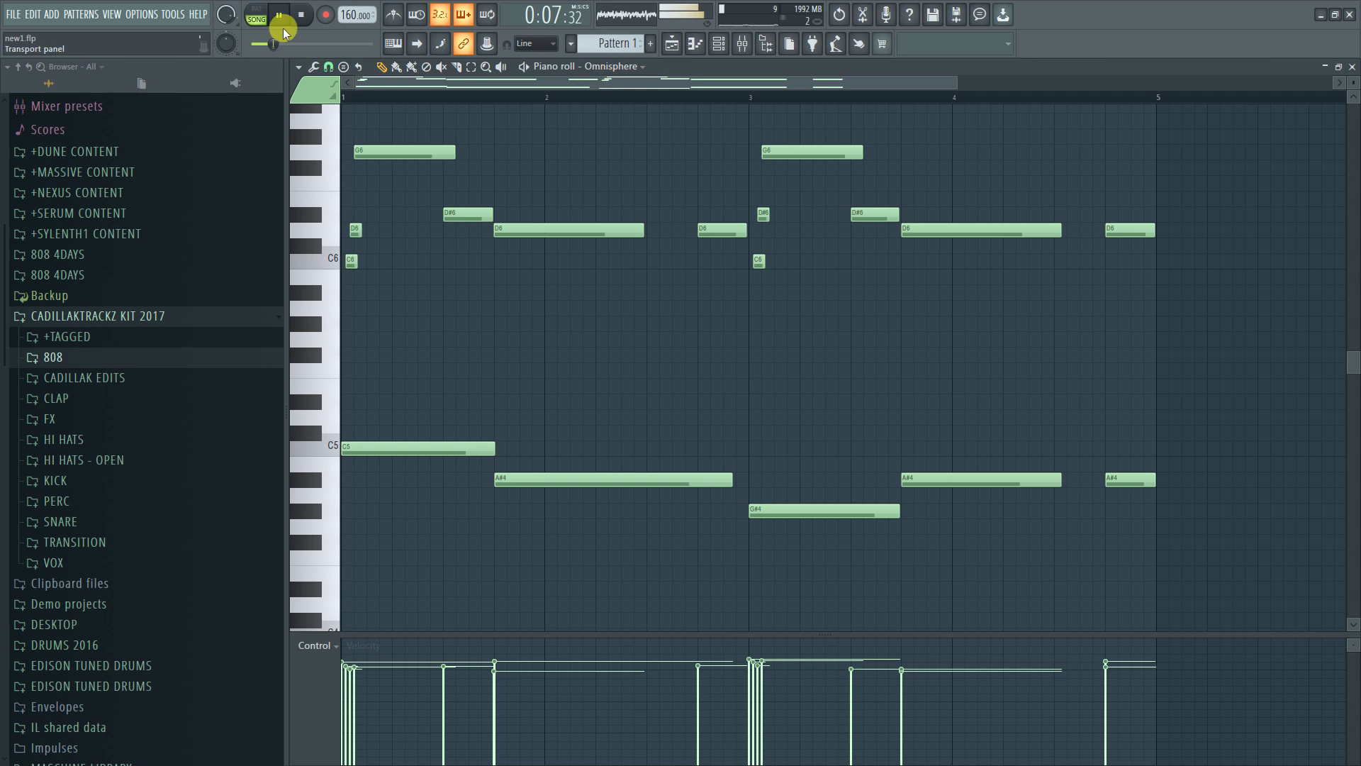
{"action": "left_click", "coordinate": [303, 15]}
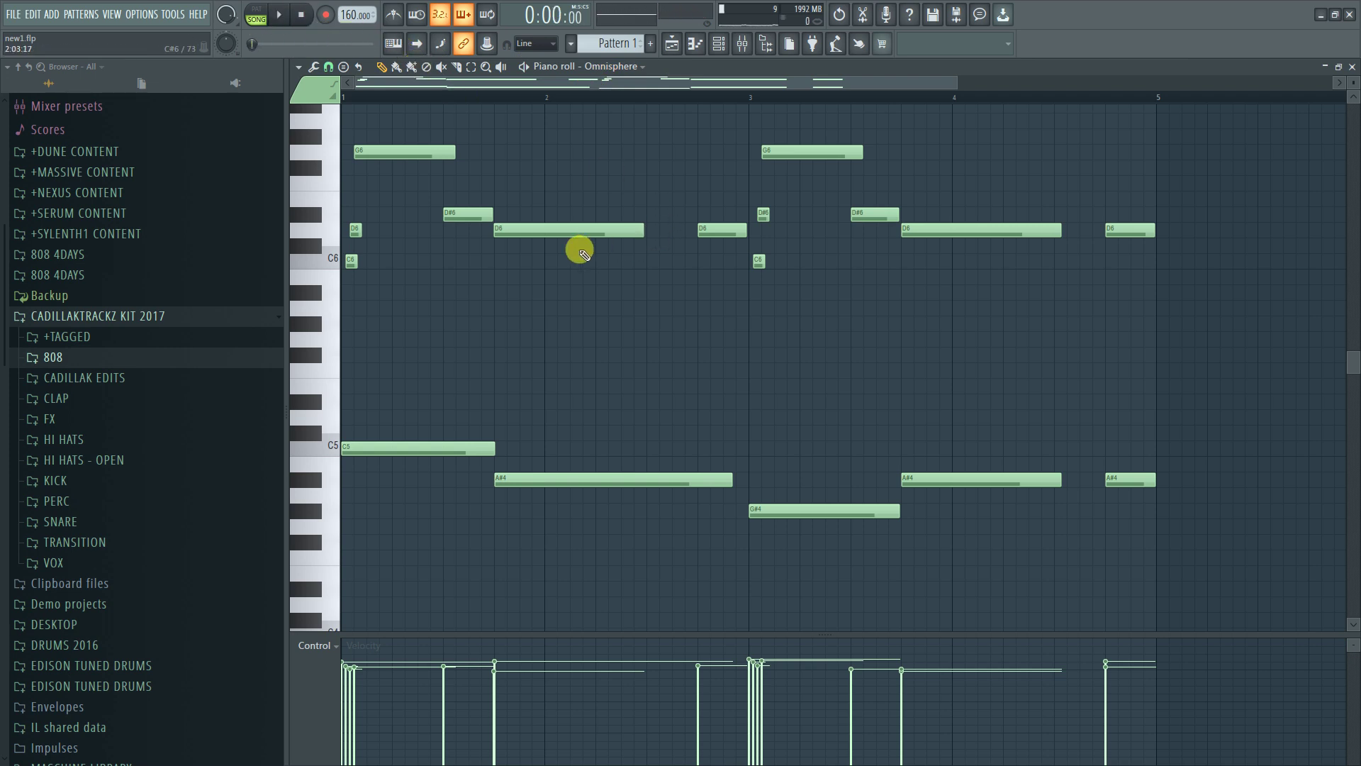
Close the piano roll, open the playlist and review the audio rendering options for Pattern 1
{"action": "left_click", "coordinate": [1352, 67]}
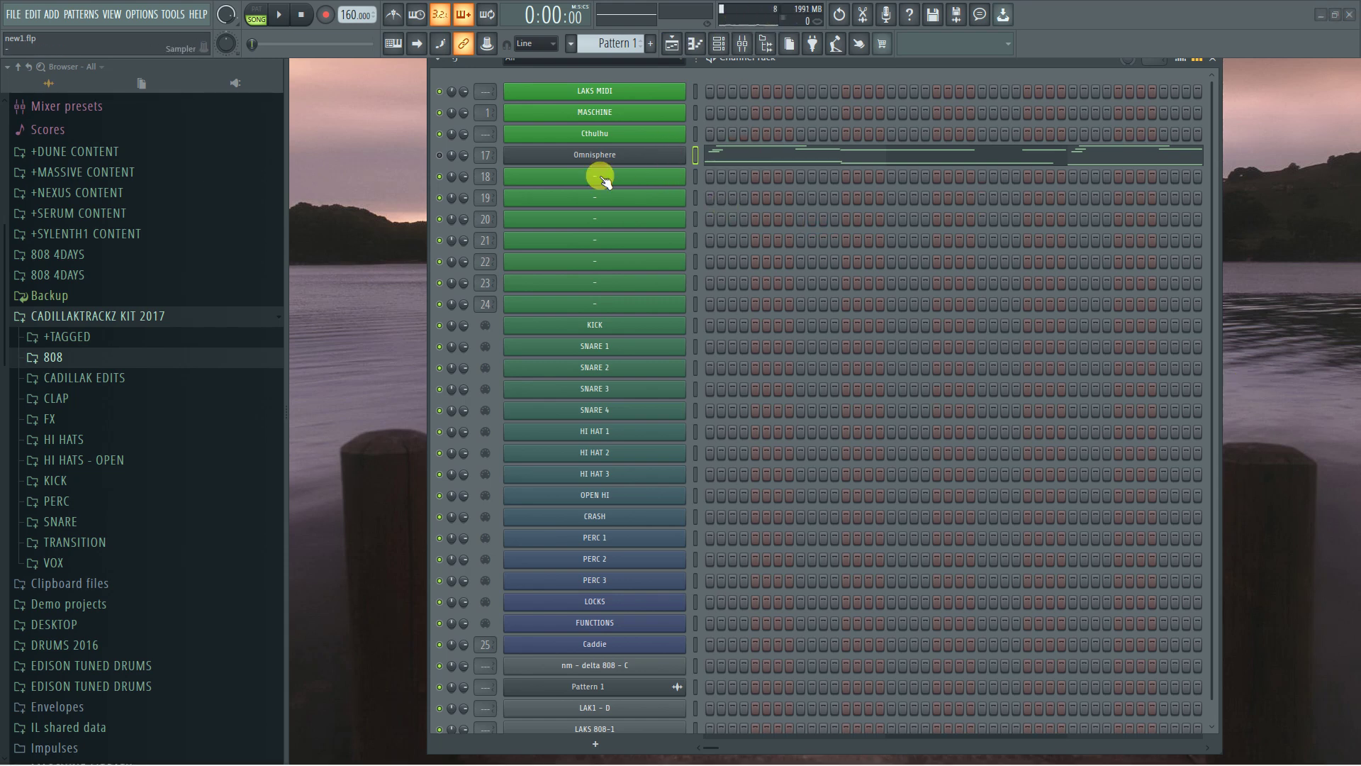
{"action": "left_click", "coordinate": [671, 44]}
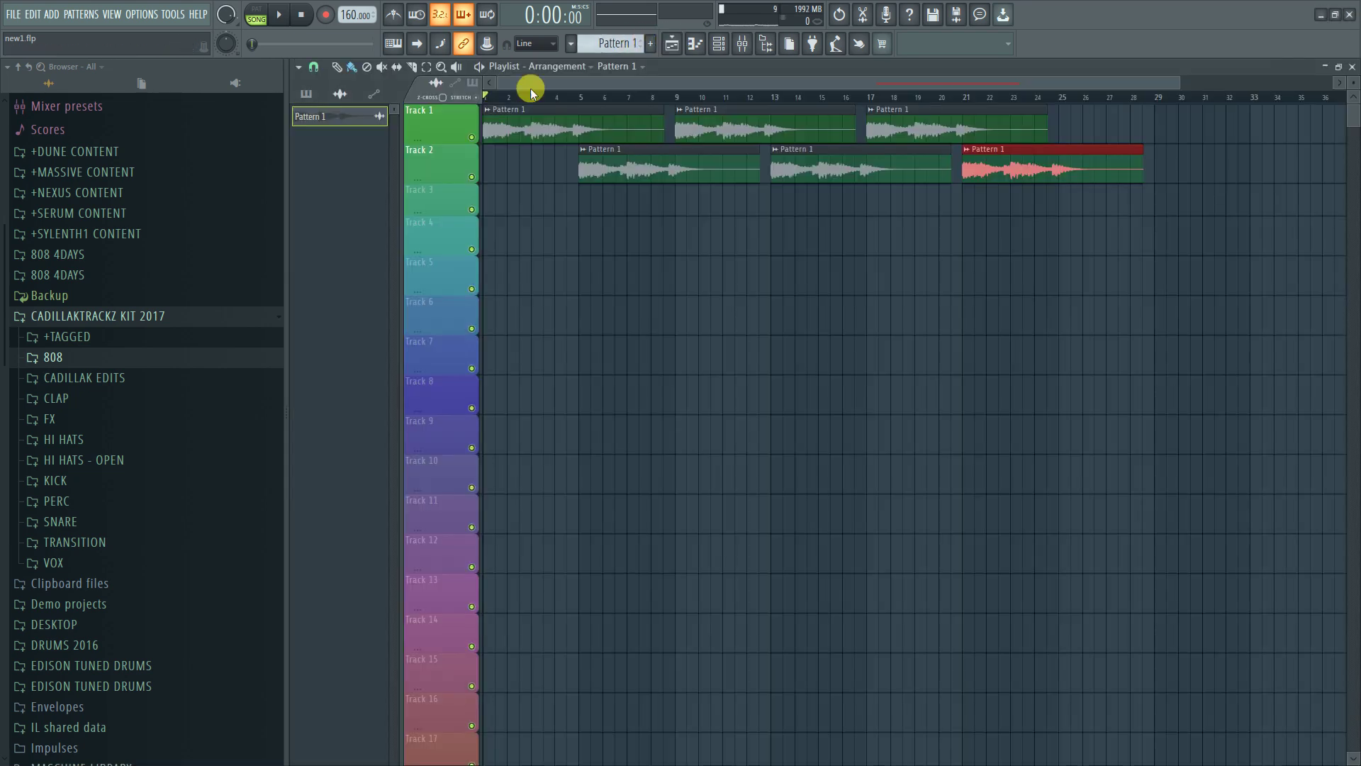
{"action": "left_click", "coordinate": [335, 120]}
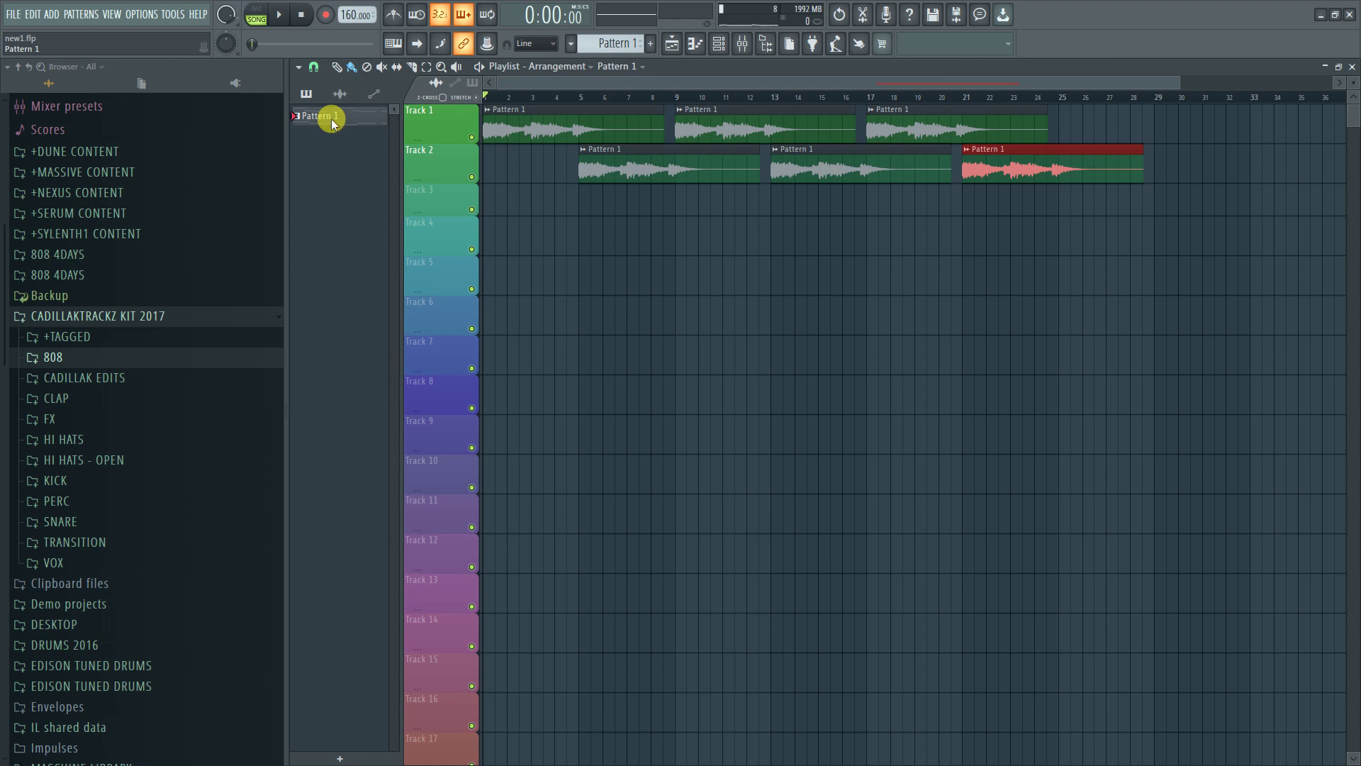
{"action": "right_click", "coordinate": [331, 120]}
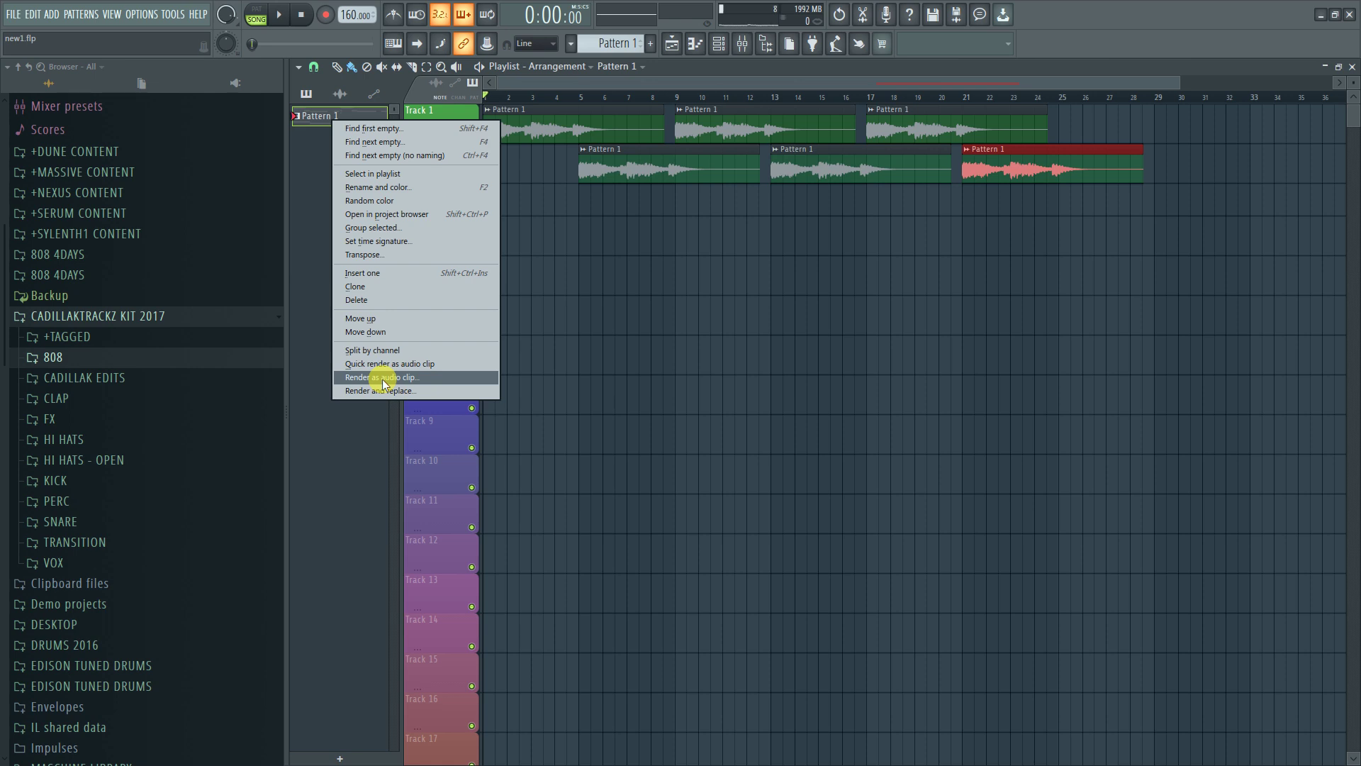
{"action": "left_click", "coordinate": [299, 193]}
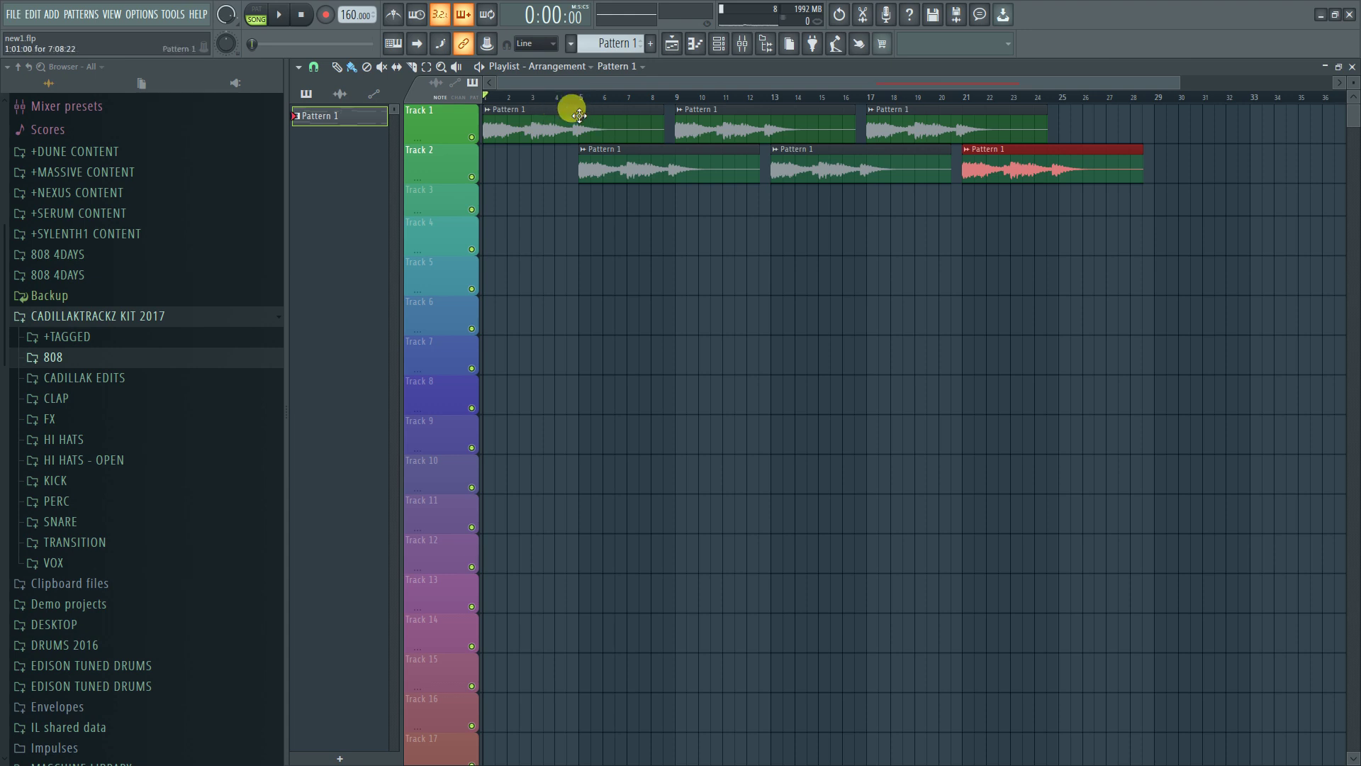
Examine the overlapping Pattern 1 audio clips on Tracks 1 and 2, and close the playlist
{"action": "mouse_move", "coordinate": [602, 161]}
{"action": "left_mouse_down"}
{"action": "mouse_move", "coordinate": [608, 213]}
{"action": "mouse_move", "coordinate": [619, 155]}
{"action": "mouse_move", "coordinate": [606, 147]}
{"action": "left_mouse_up"}
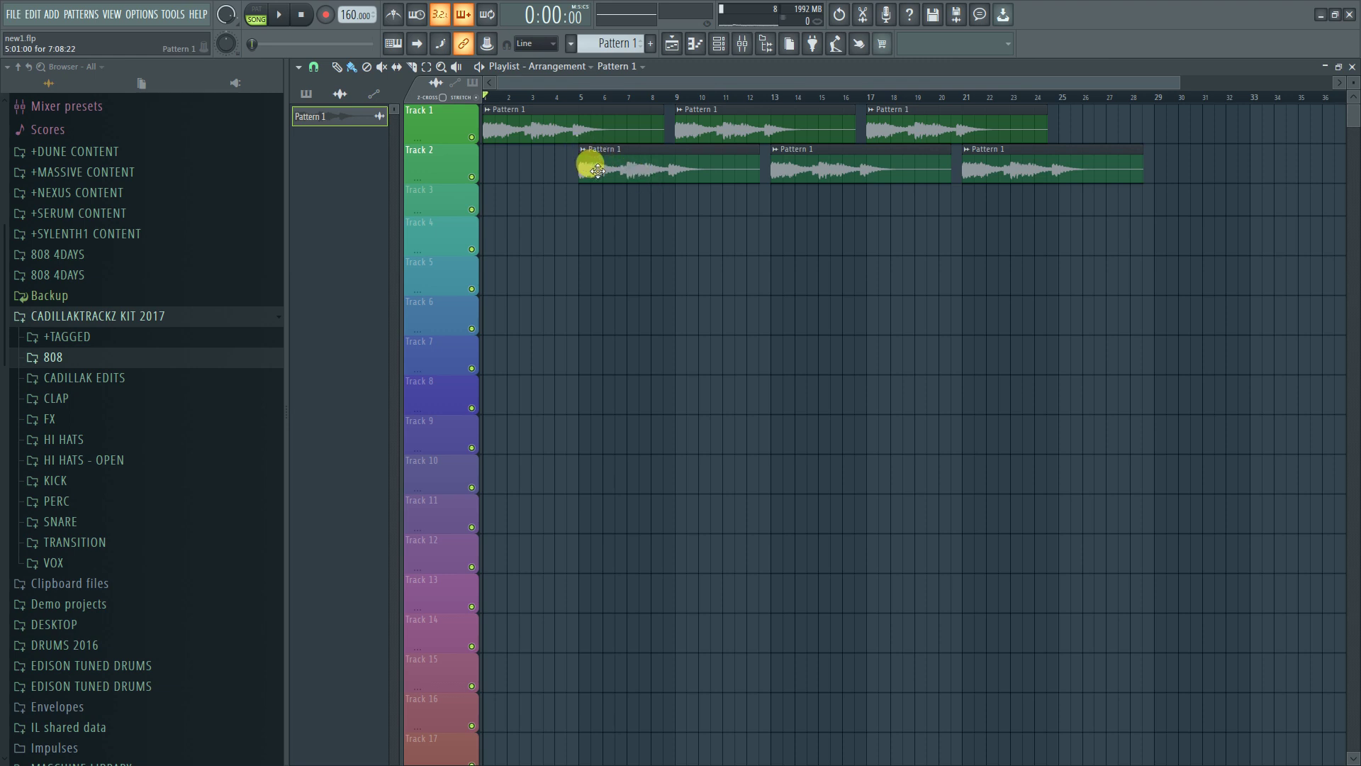
{"action": "mouse_move", "coordinate": [602, 170]}
{"action": "left_mouse_down"}
{"action": "mouse_move", "coordinate": [621, 119]}
{"action": "mouse_move", "coordinate": [607, 116]}
{"action": "mouse_move", "coordinate": [614, 185]}
{"action": "left_mouse_up"}
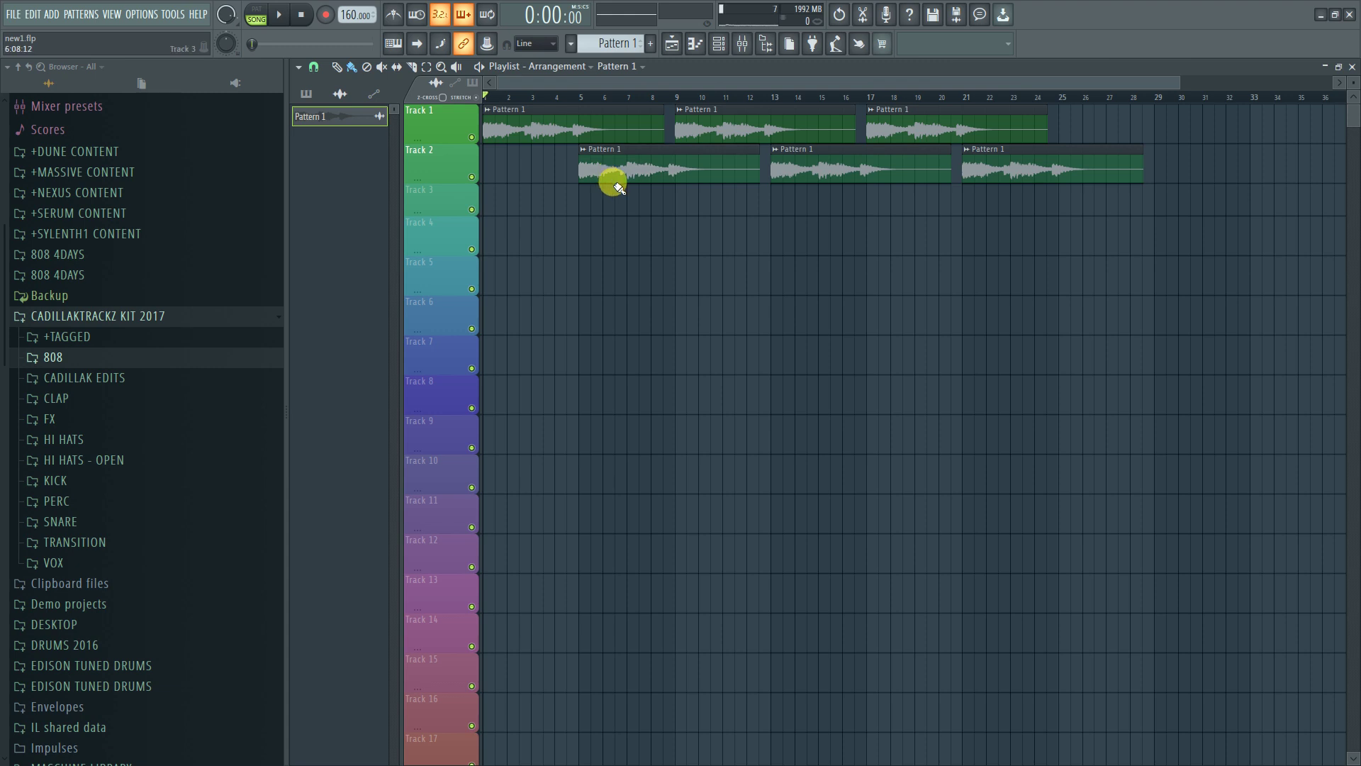
{"action": "scroll", "coordinate": [834, 96], "scroll_direction": "down", "scroll_amount": 1}
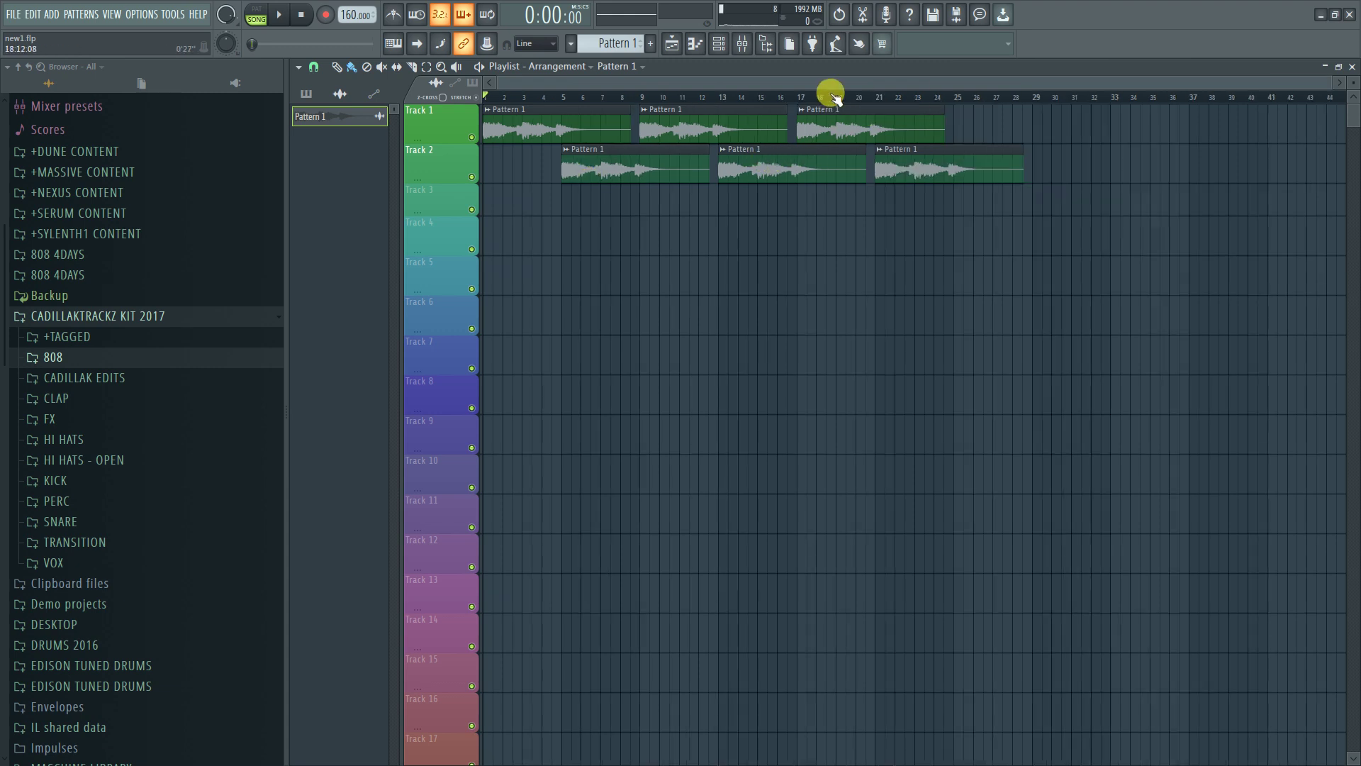
{"action": "left_click", "coordinate": [1352, 66]}
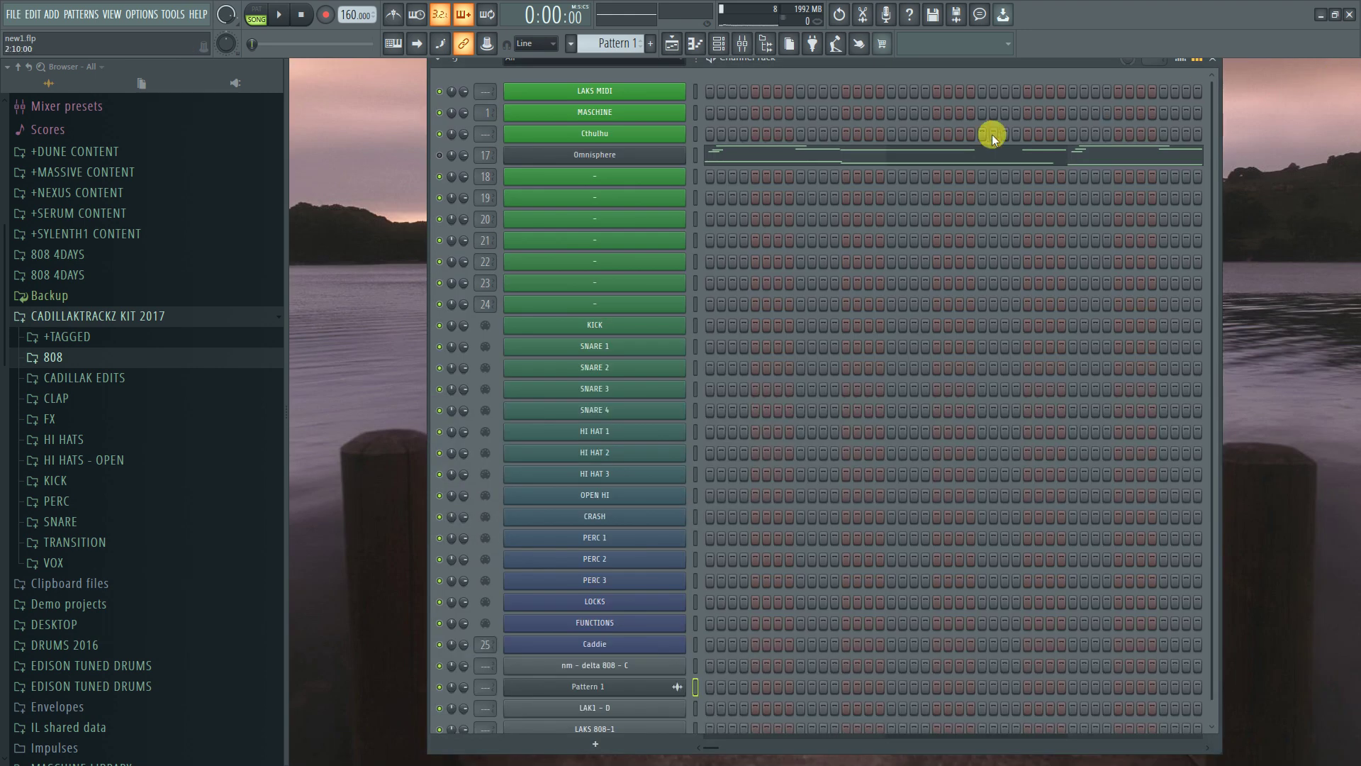
Open the Pattern 1 audio clip's channel settings, audition its waveform and stop the playback
{"action": "scroll", "coordinate": [798, 287], "scroll_direction": "down", "scroll_amount": 1}
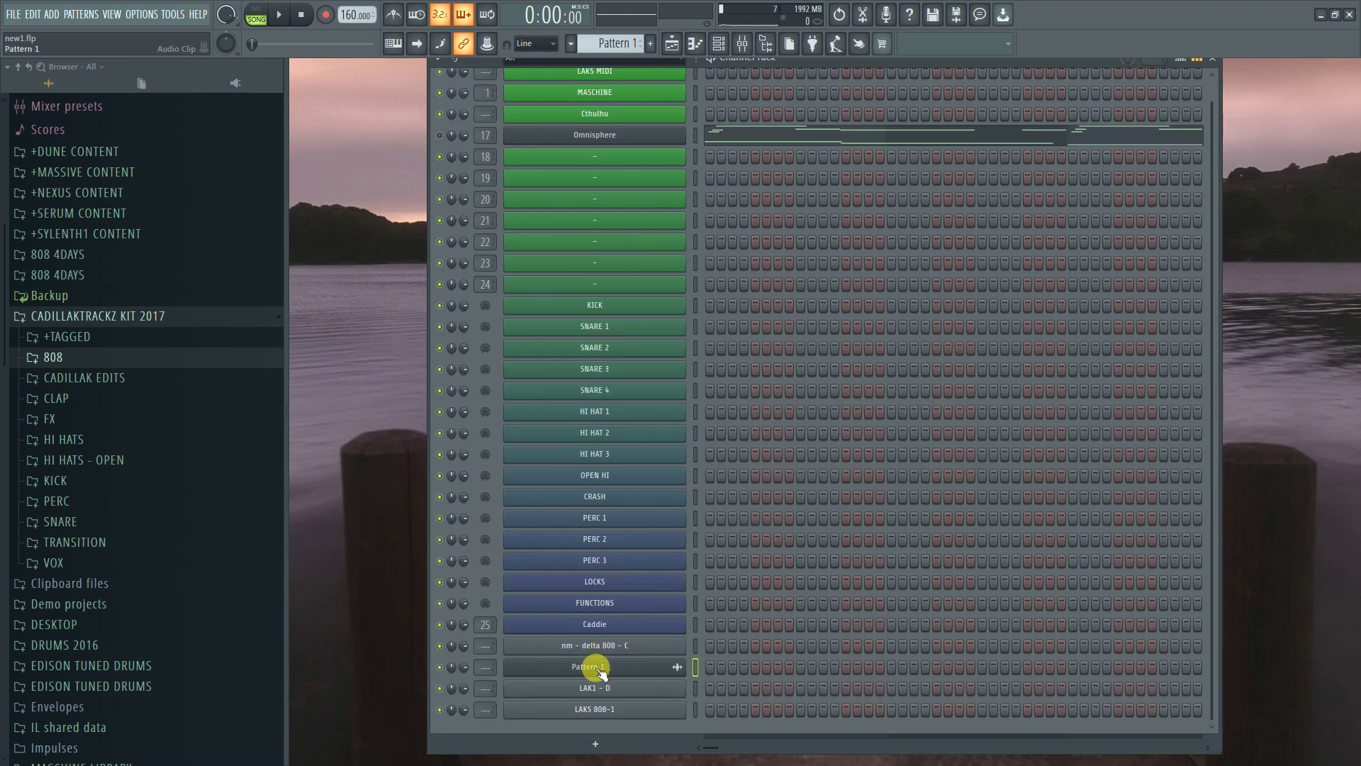
{"action": "left_click", "coordinate": [622, 670]}
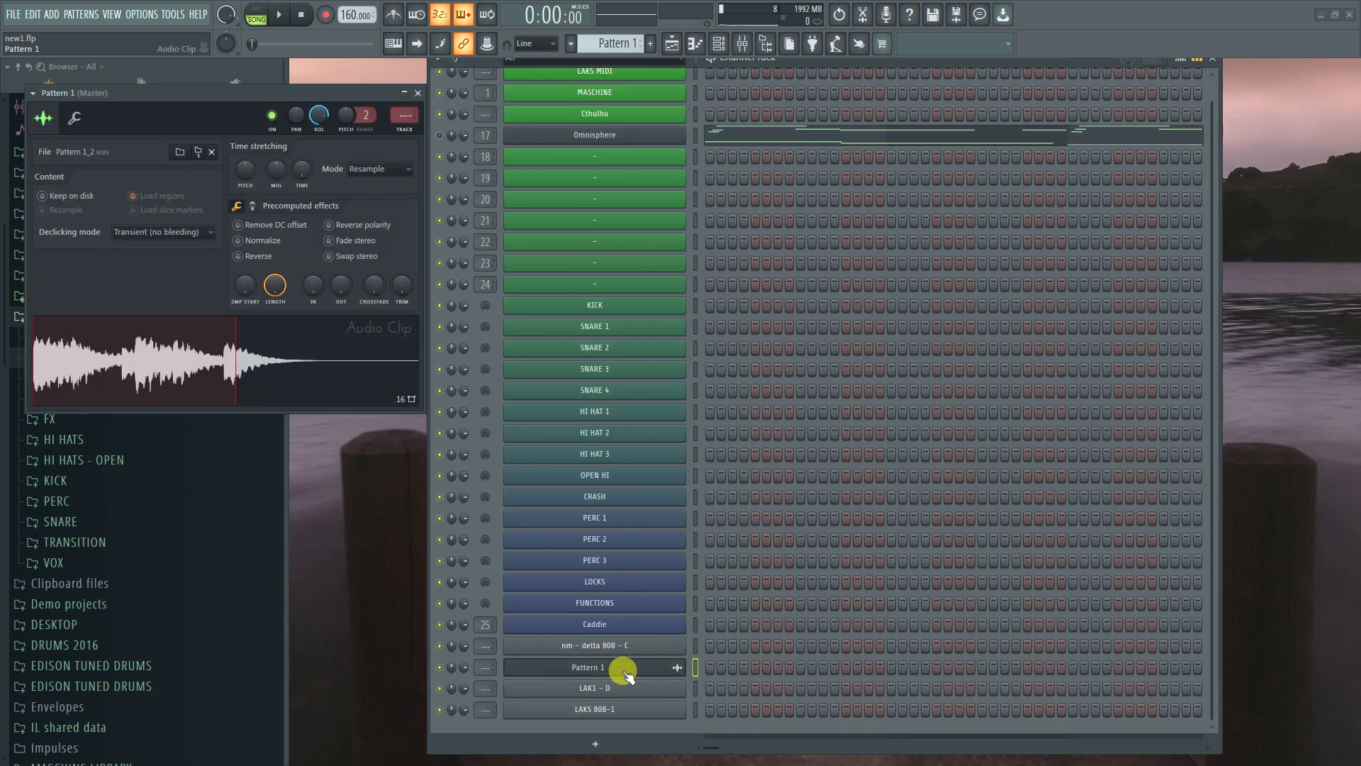
{"action": "left_click", "coordinate": [140, 367]}
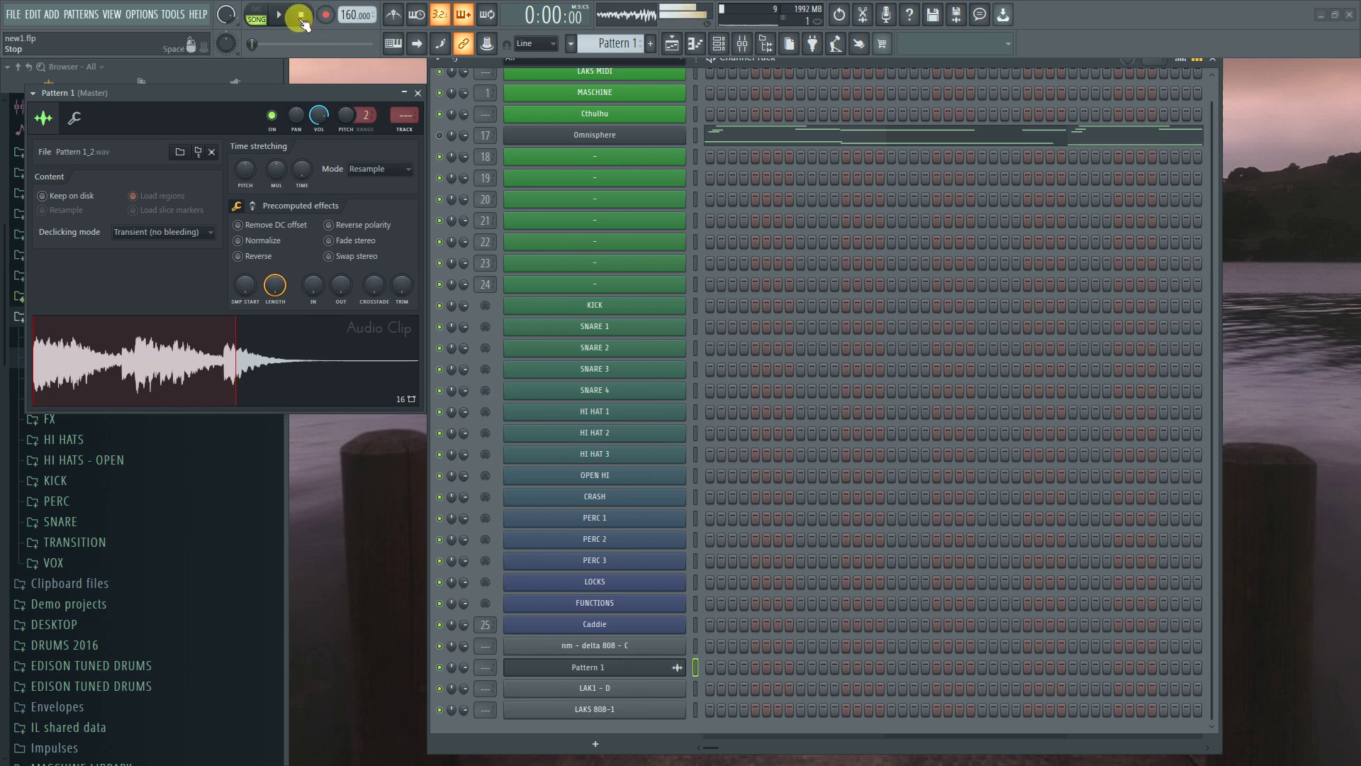
{"action": "left_click", "coordinate": [301, 16]}
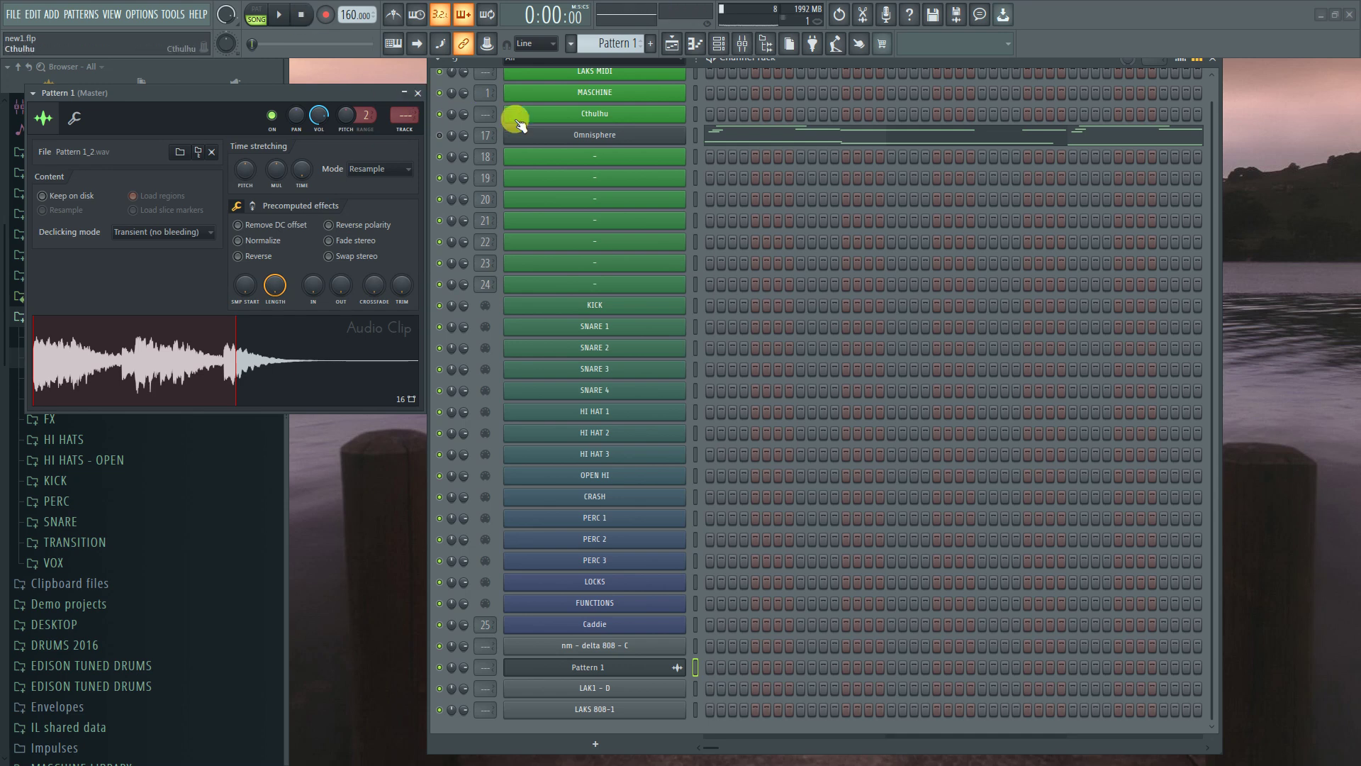
Open the Omnisphere plugin, review its gain options for the Gtr - Oceana patch and close the plugin
{"action": "left_click", "coordinate": [563, 132]}
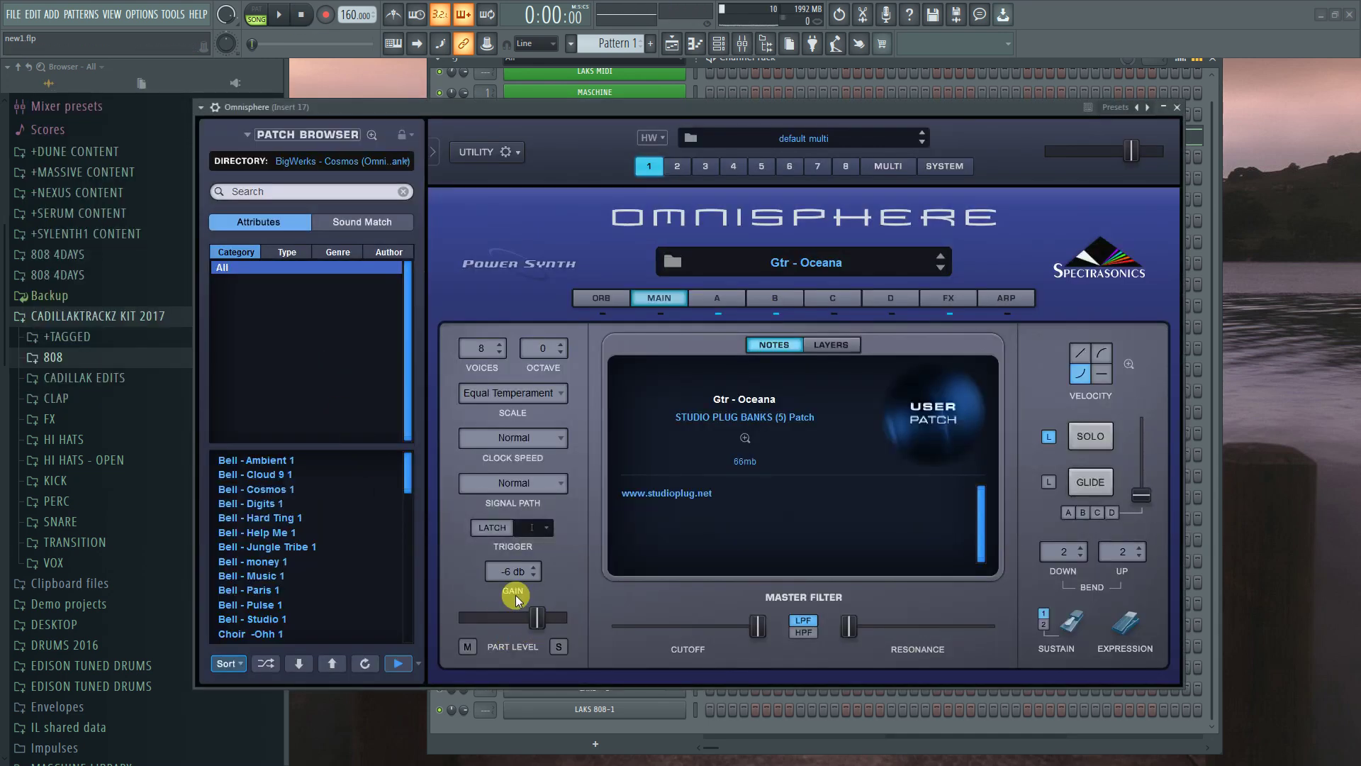
{"action": "left_click", "coordinate": [507, 571]}
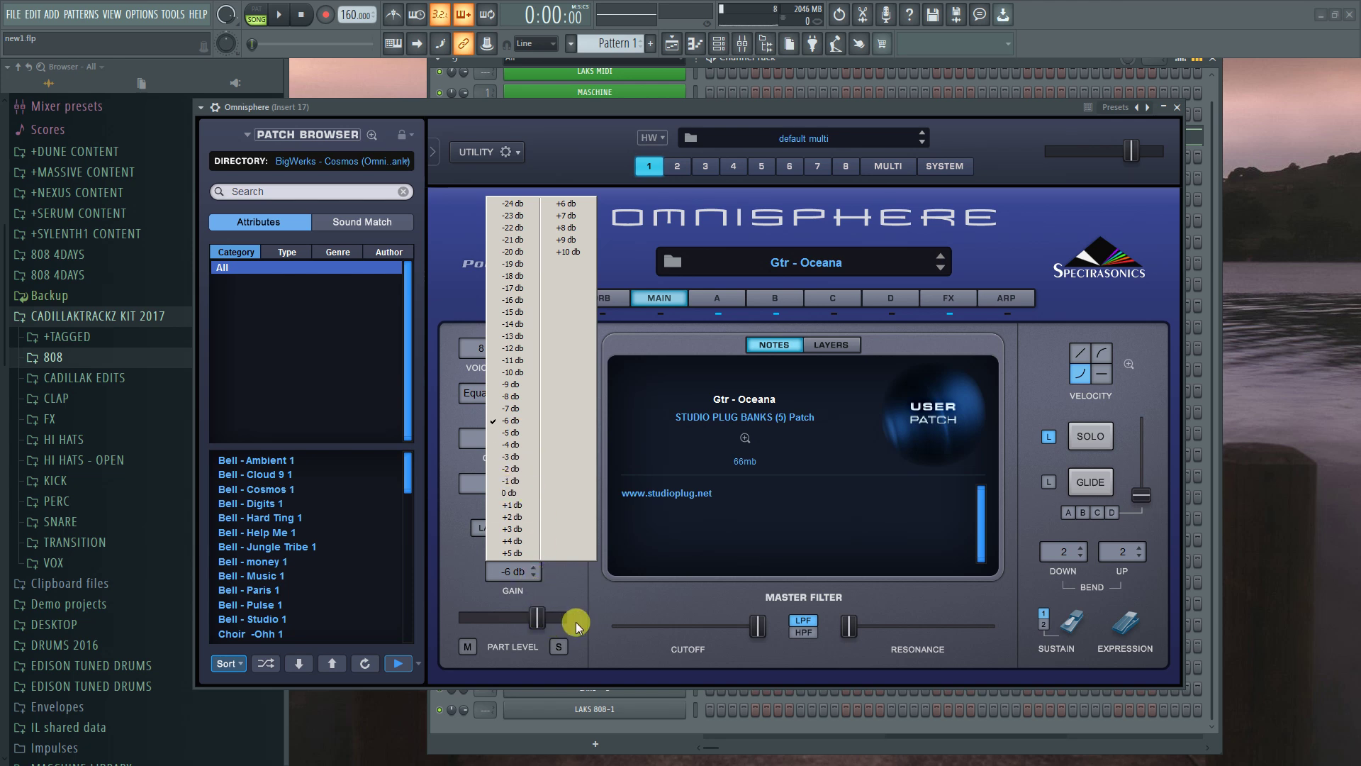
{"action": "left_click", "coordinate": [610, 577]}
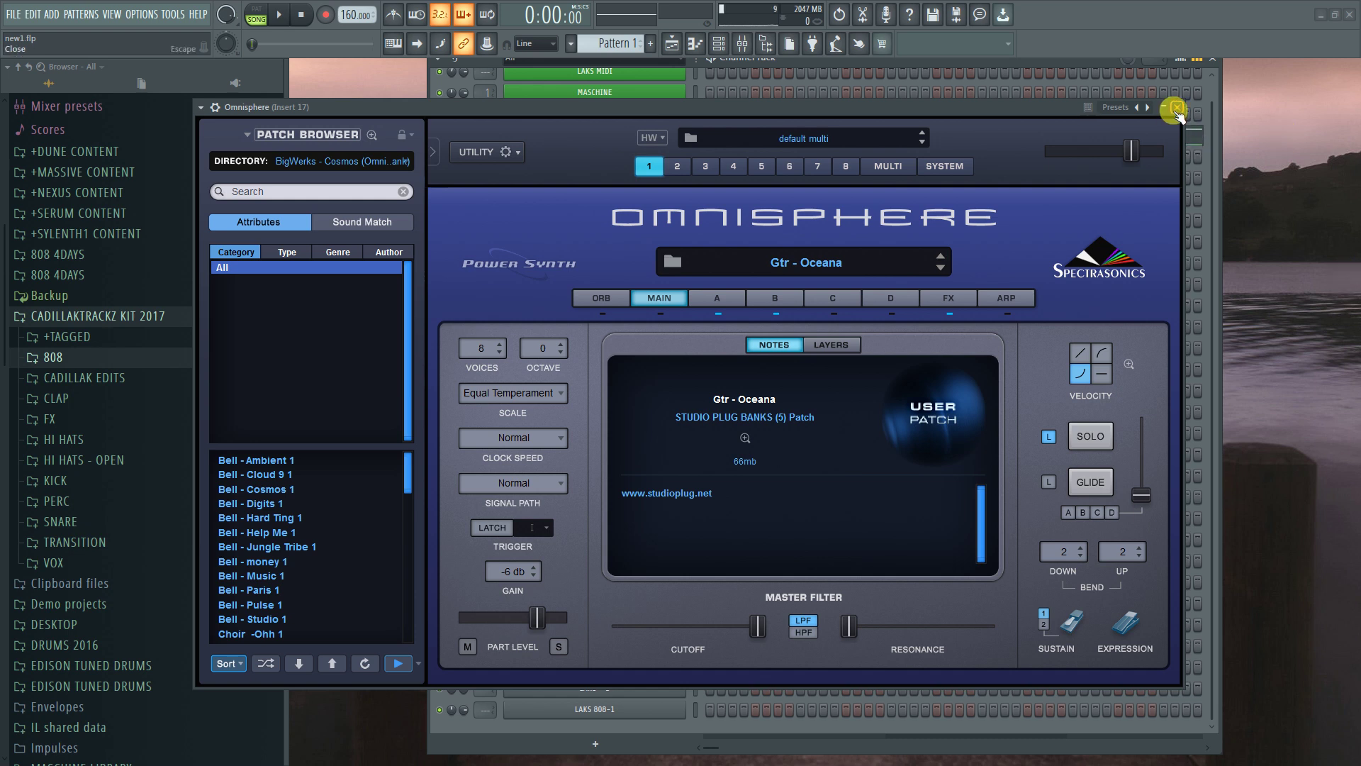
{"action": "left_click", "coordinate": [1177, 108]}
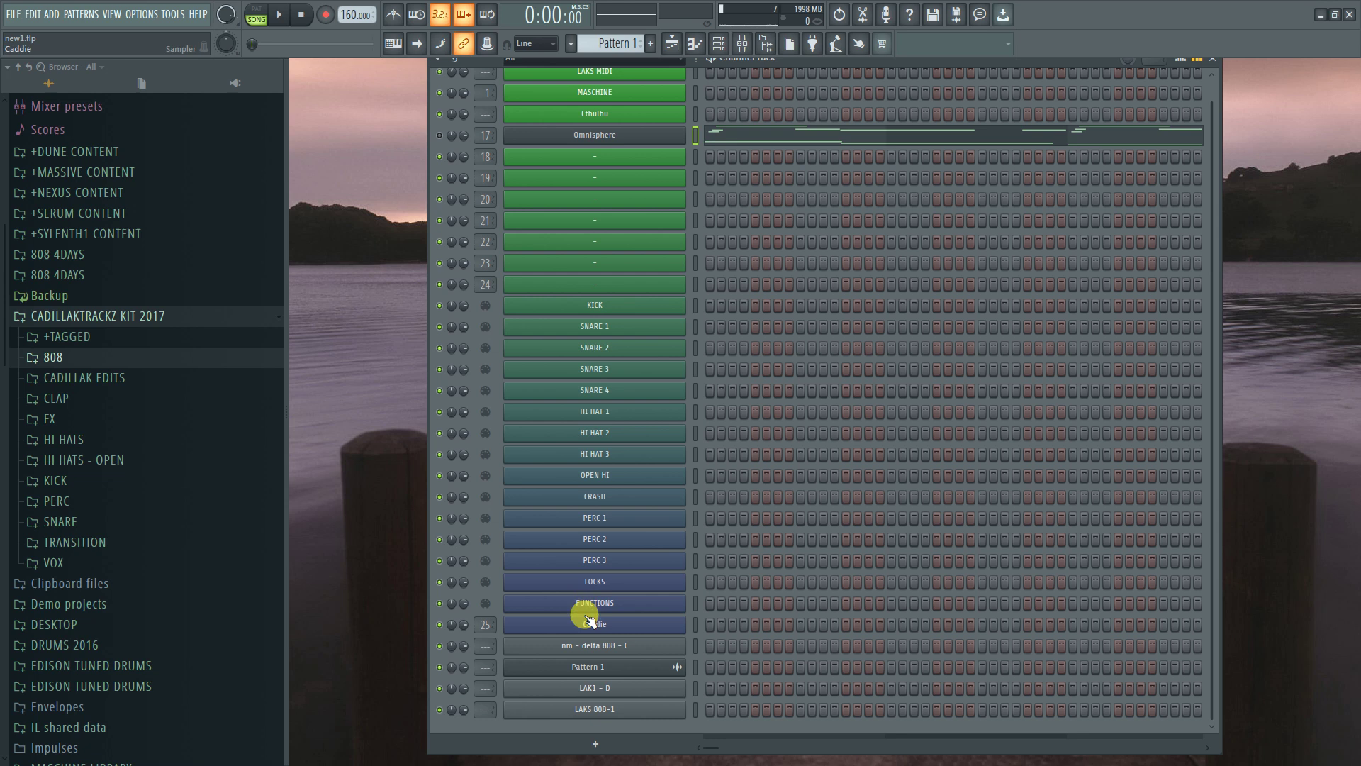
Cut the notes from the Omnisphere channel and paste them into the LAKS MIDI channel
{"action": "scroll", "coordinate": [768, 220], "scroll_direction": "up", "scroll_amount": 1}
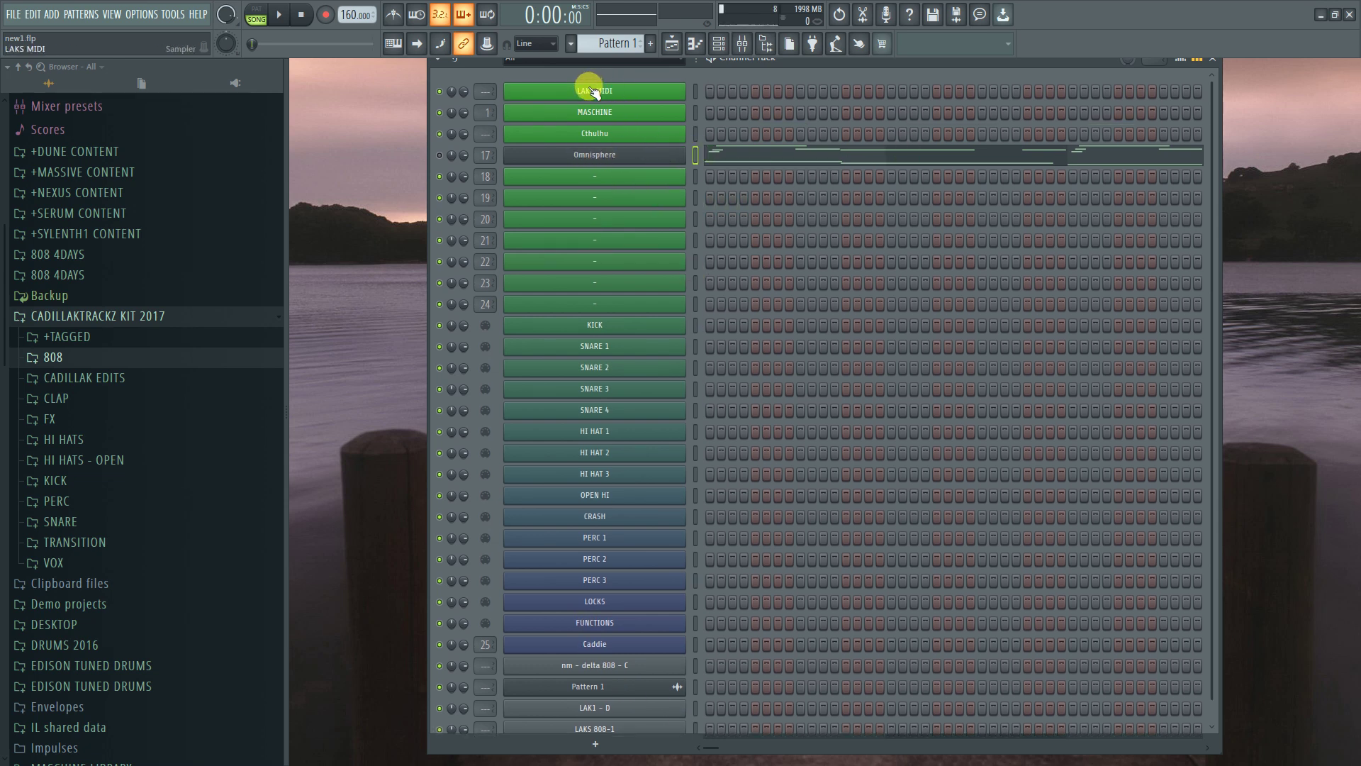
{"action": "left_click", "coordinate": [695, 91]}
{"action": "right_click", "coordinate": [684, 154]}
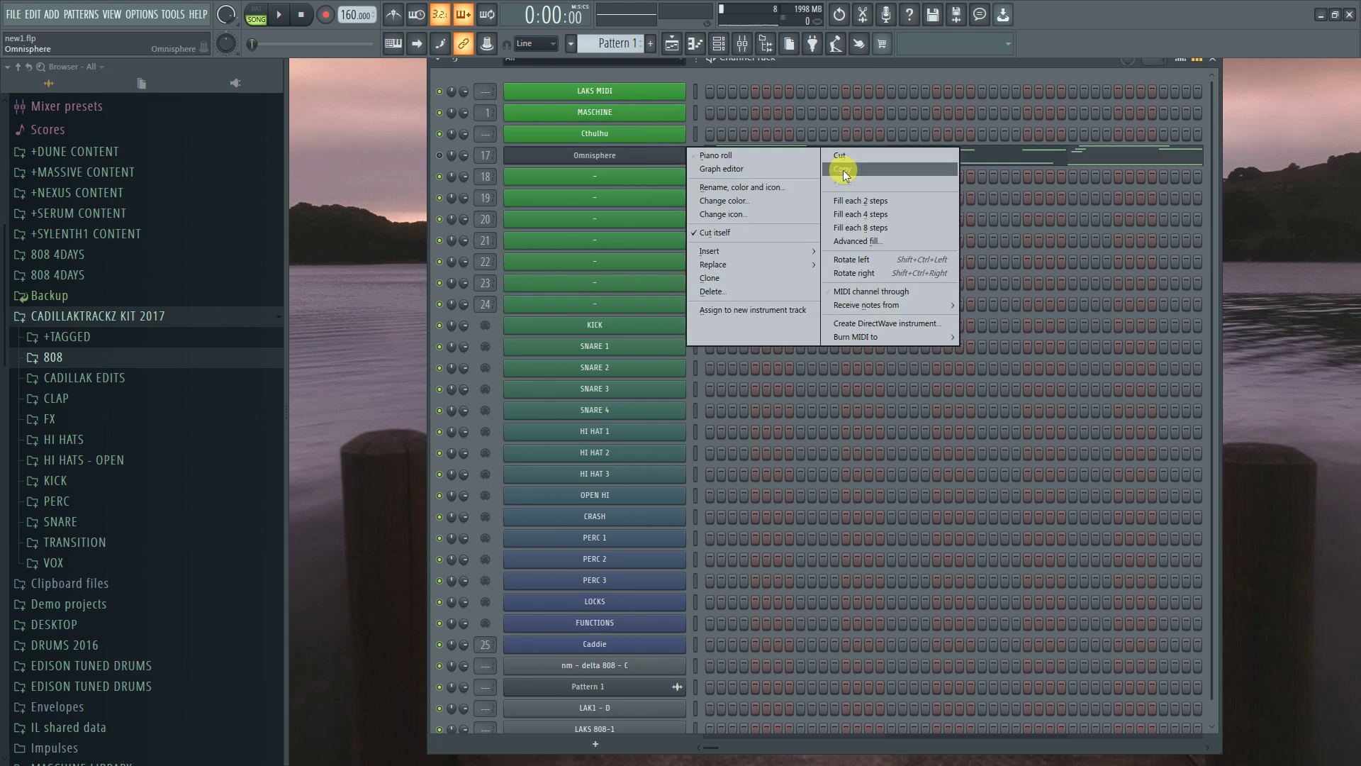
{"action": "left_click", "coordinate": [909, 161]}
{"action": "right_click", "coordinate": [628, 96]}
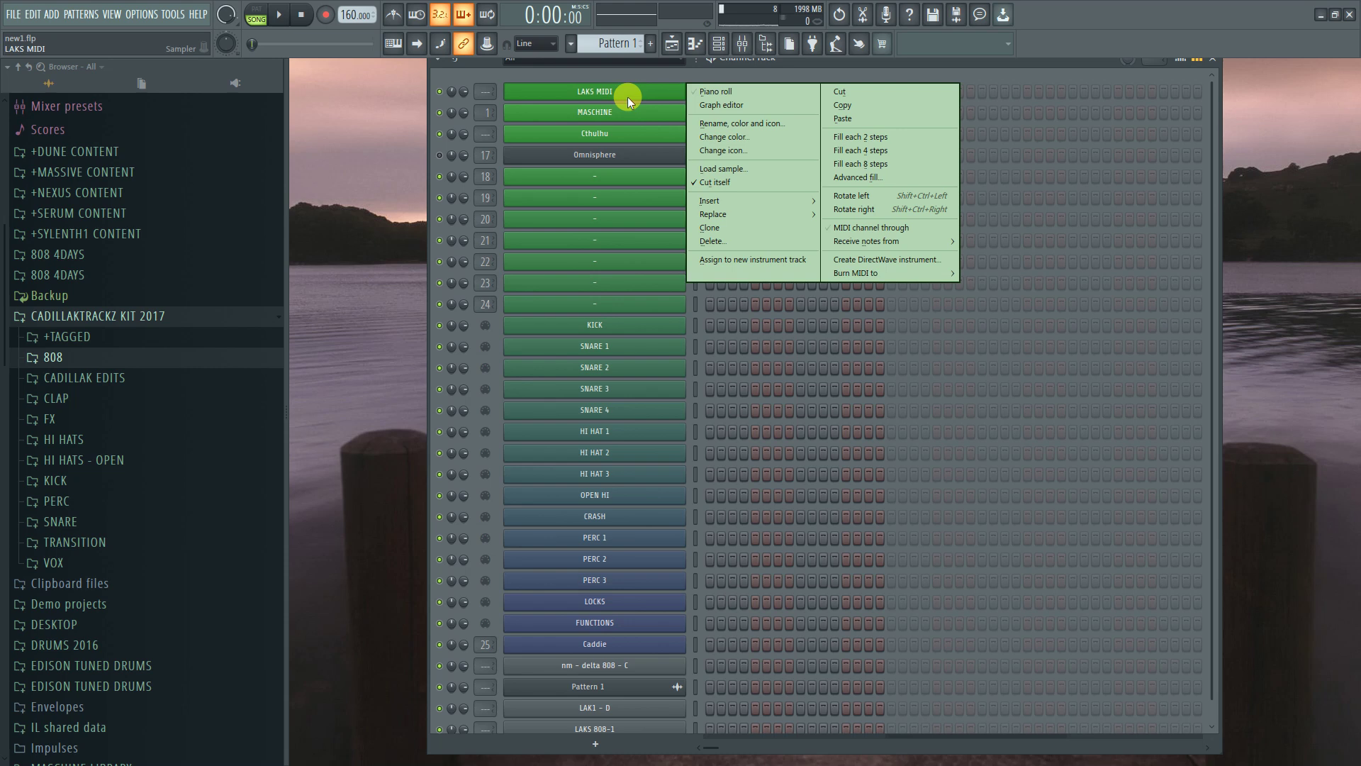
{"action": "left_click", "coordinate": [858, 119]}
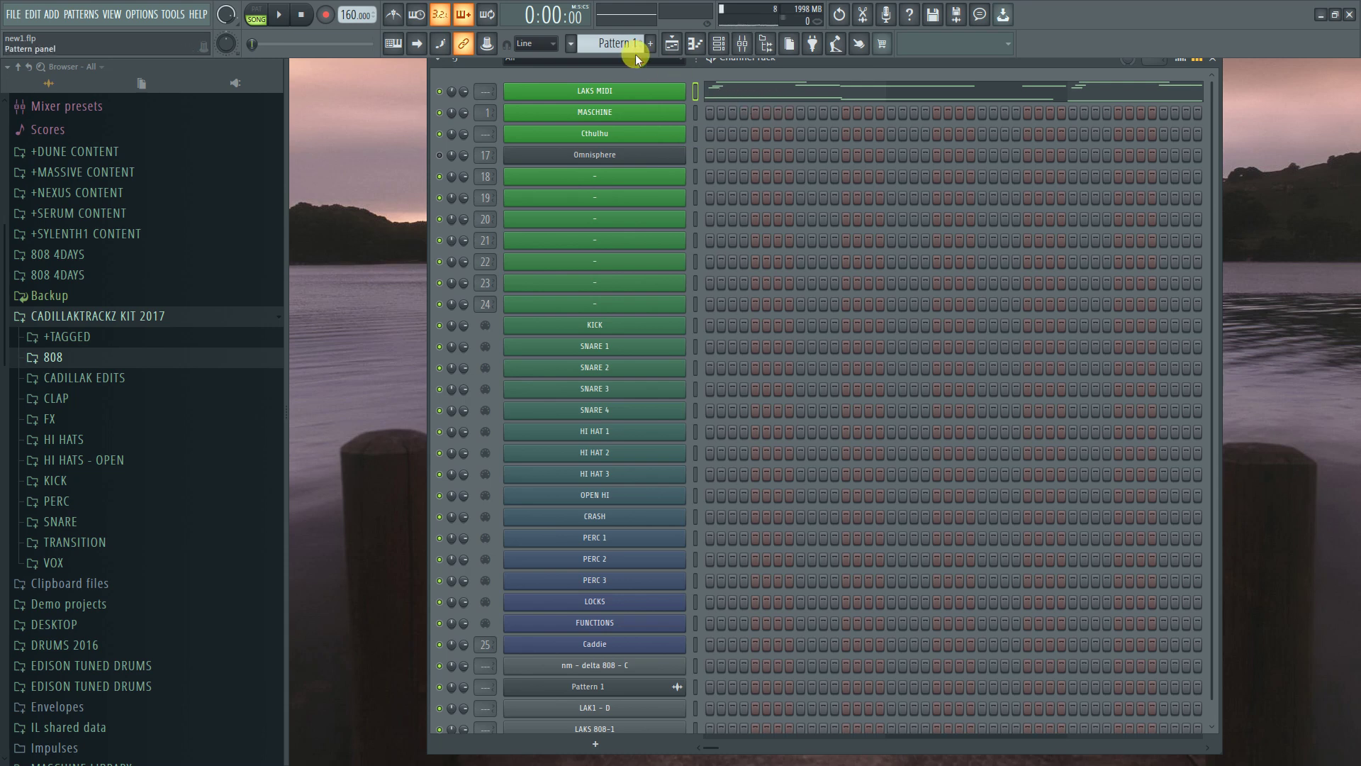
Clone the LAKS MIDI channel to get a spare empty MIDI channel beneath it
{"action": "right_click", "coordinate": [696, 105]}
{"action": "left_click", "coordinate": [759, 211]}
{"action": "right_click", "coordinate": [620, 91]}
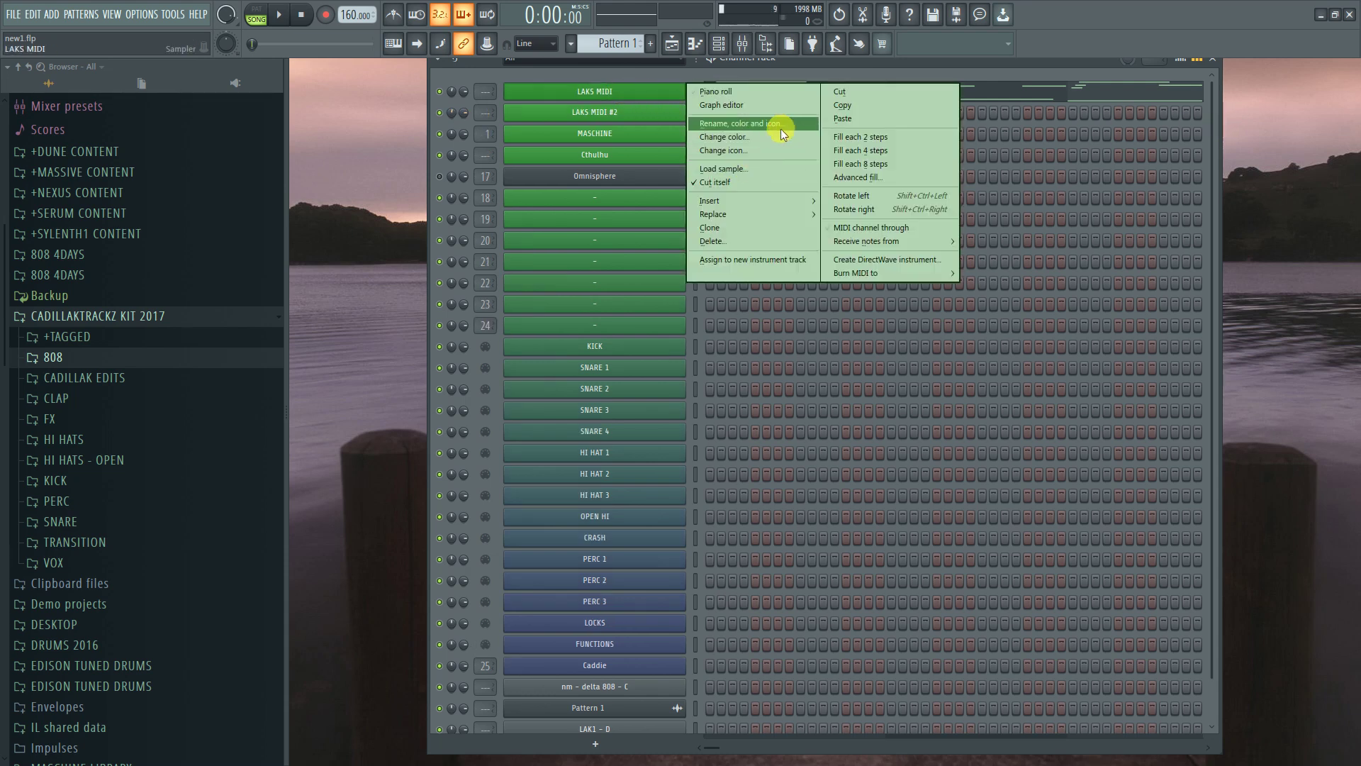
{"action": "right_click", "coordinate": [641, 172]}
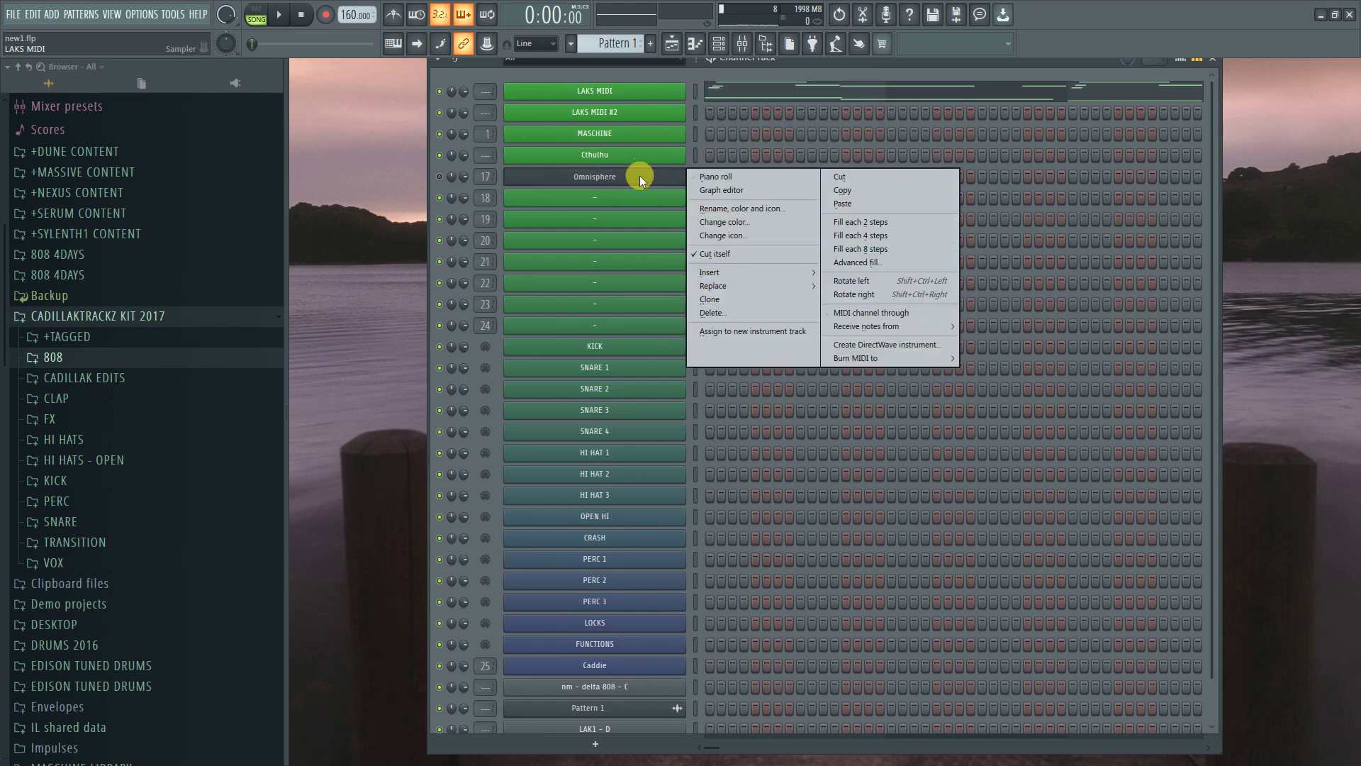
{"action": "left_click", "coordinate": [639, 176]}
Copy the patch name Gtr - Oceana from Omnisphere's save patch dialog without saving, and close the plugin
{"action": "left_click", "coordinate": [608, 176]}
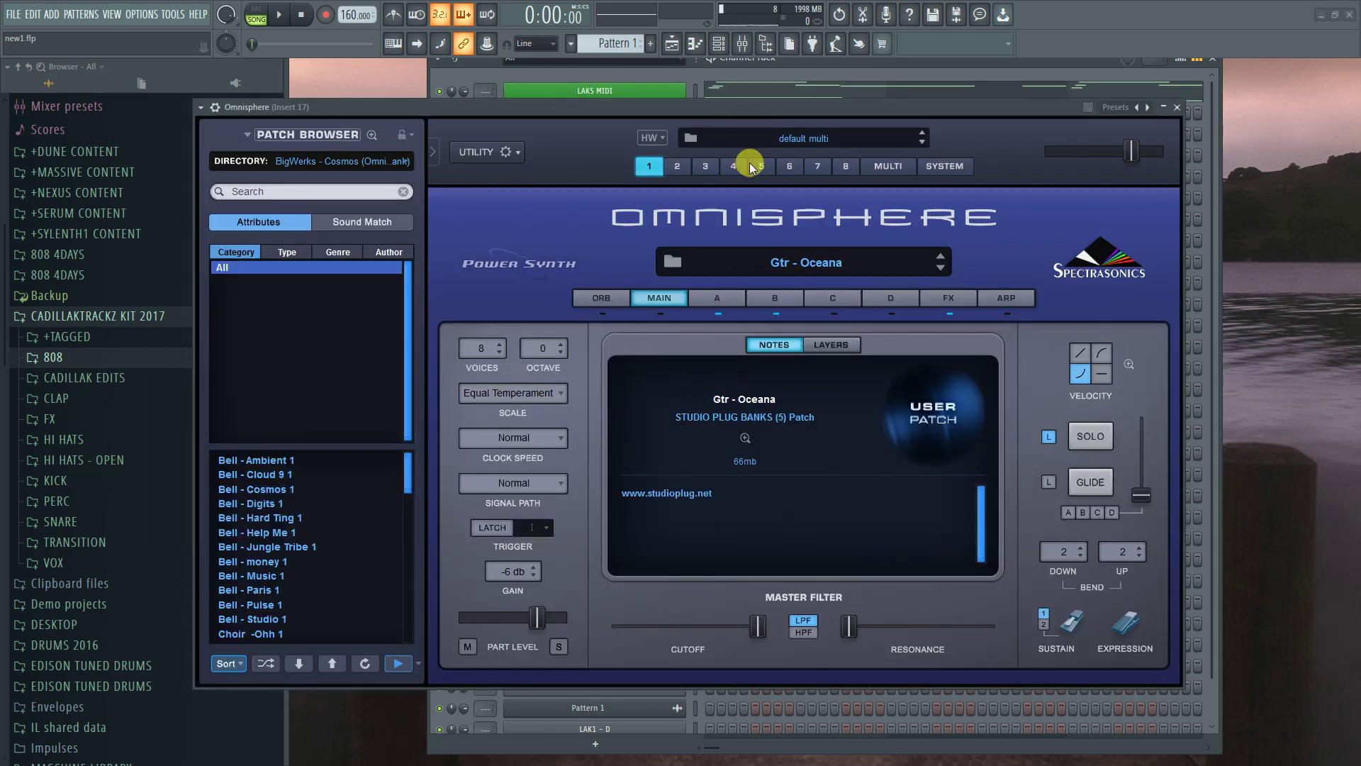
{"action": "right_click", "coordinate": [816, 268]}
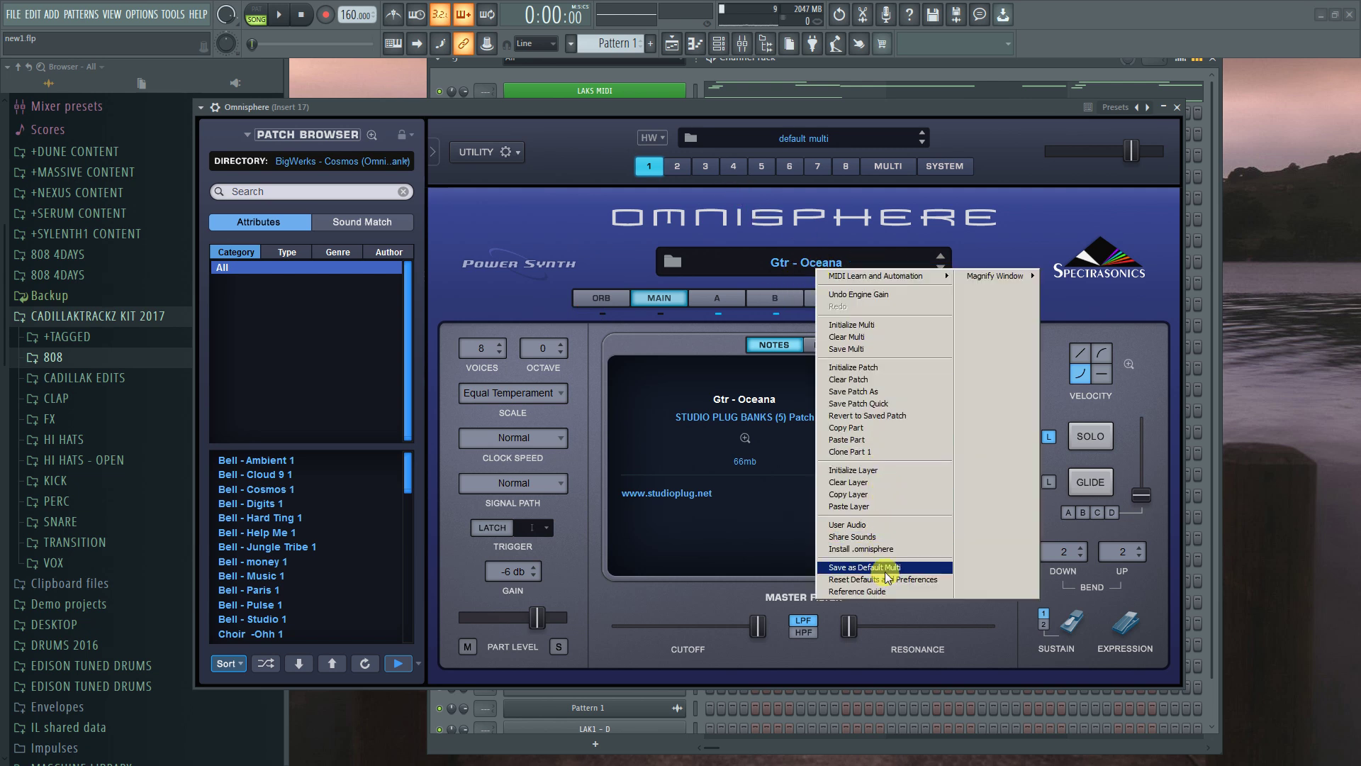
{"action": "left_click", "coordinate": [870, 392]}
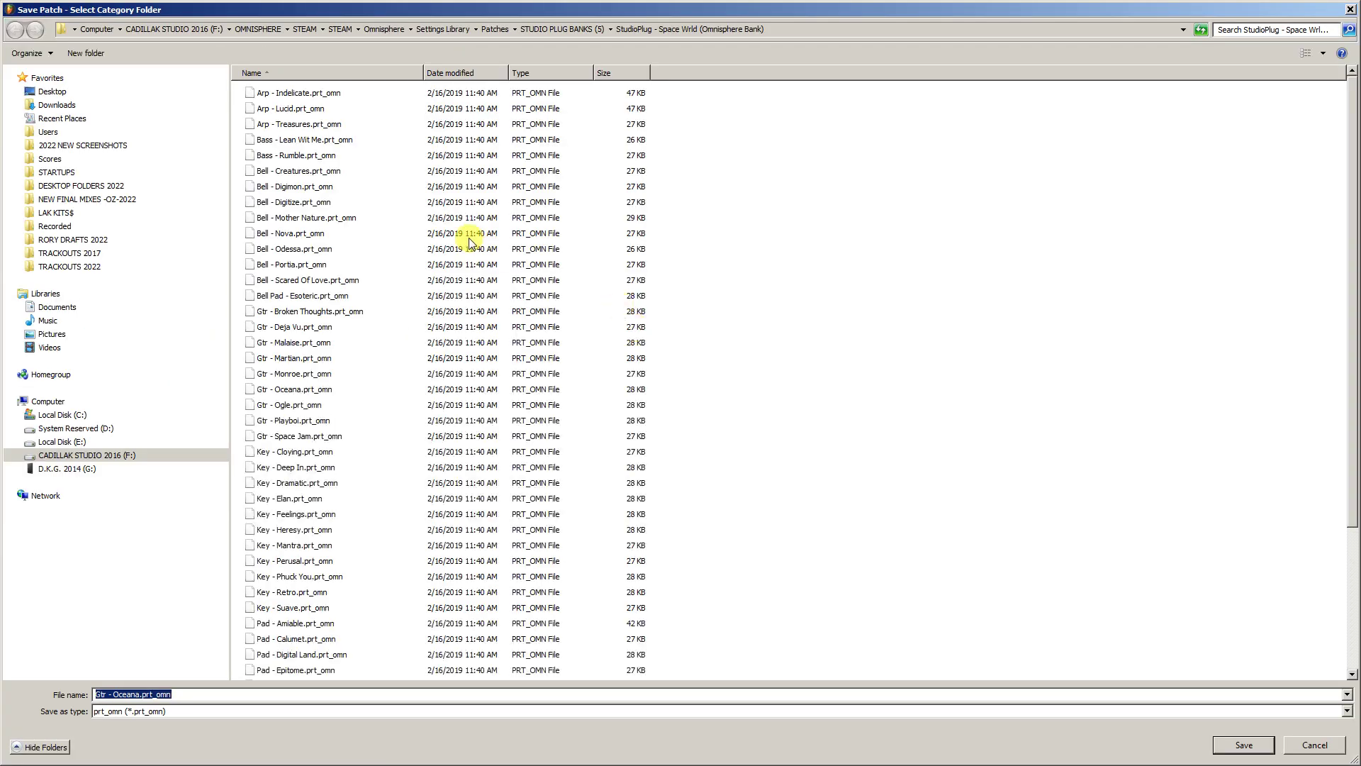
{"action": "left_click", "coordinate": [141, 694]}
{"action": "left_click_drag", "start_coordinate": [140, 694], "coordinate": [49, 694]}
{"action": "left_click_drag", "start_coordinate": [175, 694], "coordinate": [128, 694]}
{"action": "left_click", "coordinate": [133, 695]}
{"action": "left_click_drag", "start_coordinate": [133, 696], "coordinate": [95, 695]}
{"action": "right_click", "coordinate": [130, 700]}
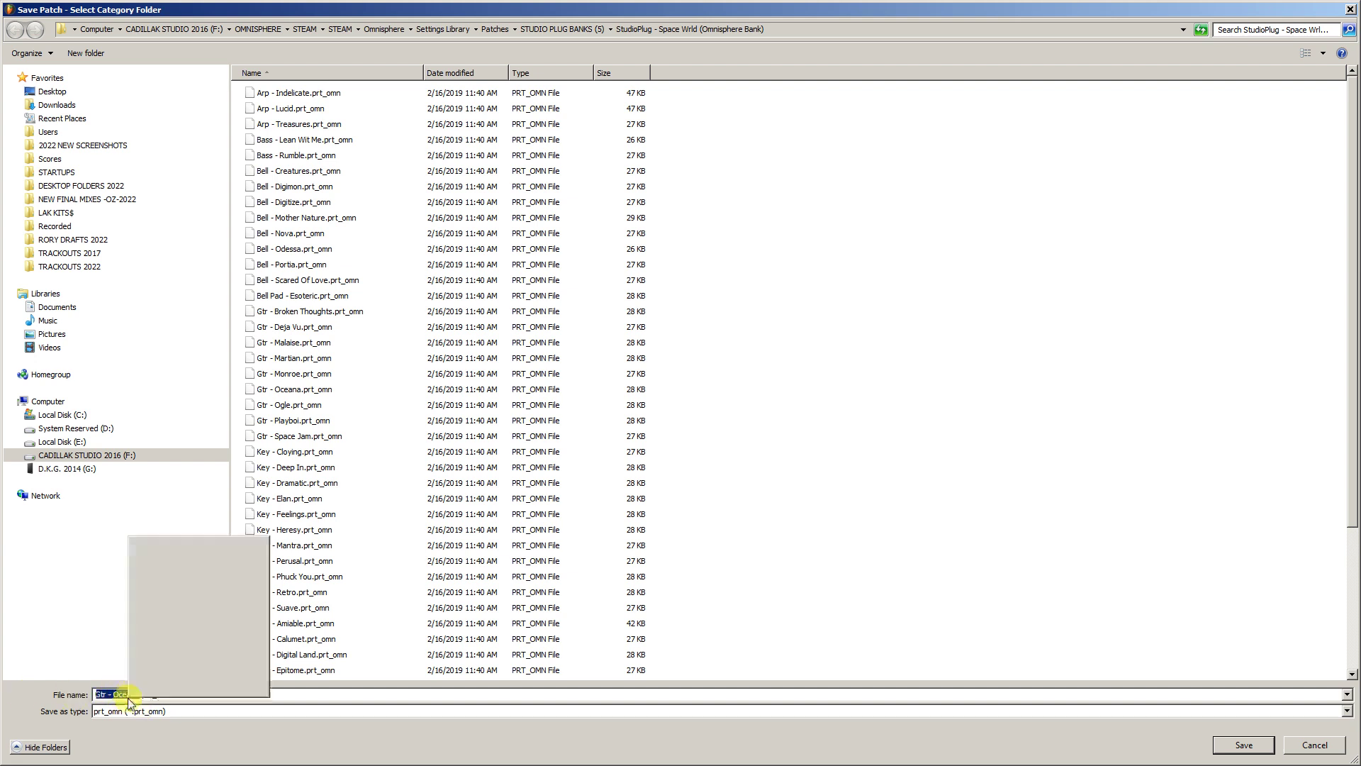
{"action": "left_click", "coordinate": [180, 572]}
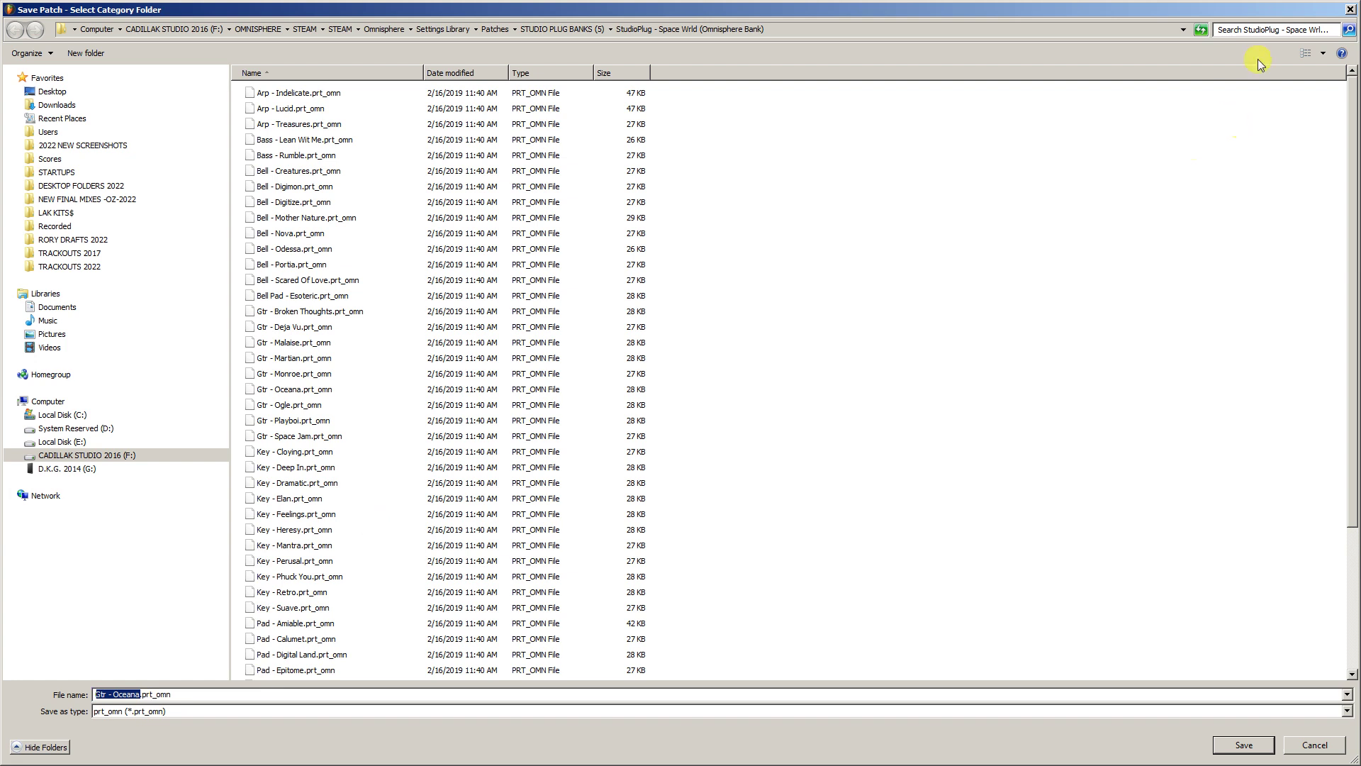
{"action": "left_click", "coordinate": [1350, 10]}
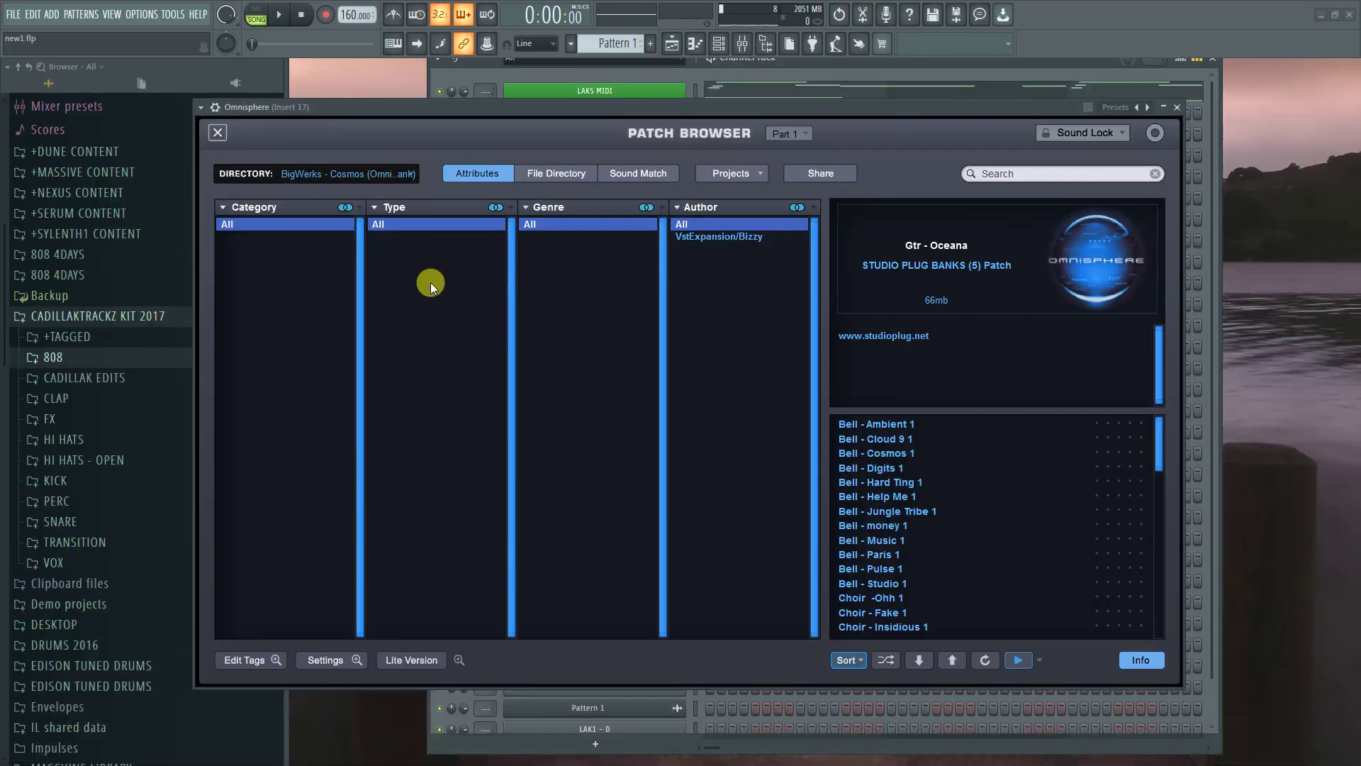
{"action": "left_click", "coordinate": [1177, 107]}
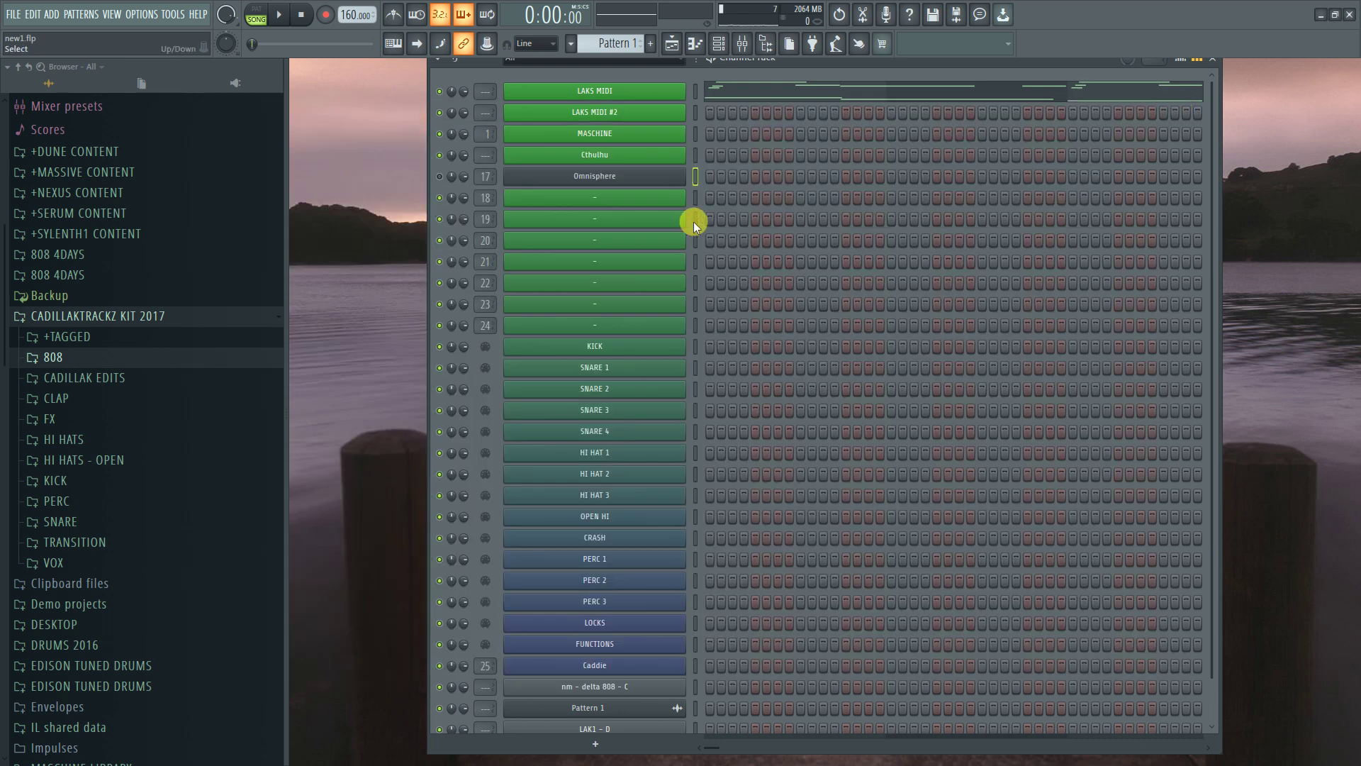
Rename the LAKS MIDI channel that holds the pasted notes as Gtr - Oceana
{"action": "right_click", "coordinate": [625, 87]}
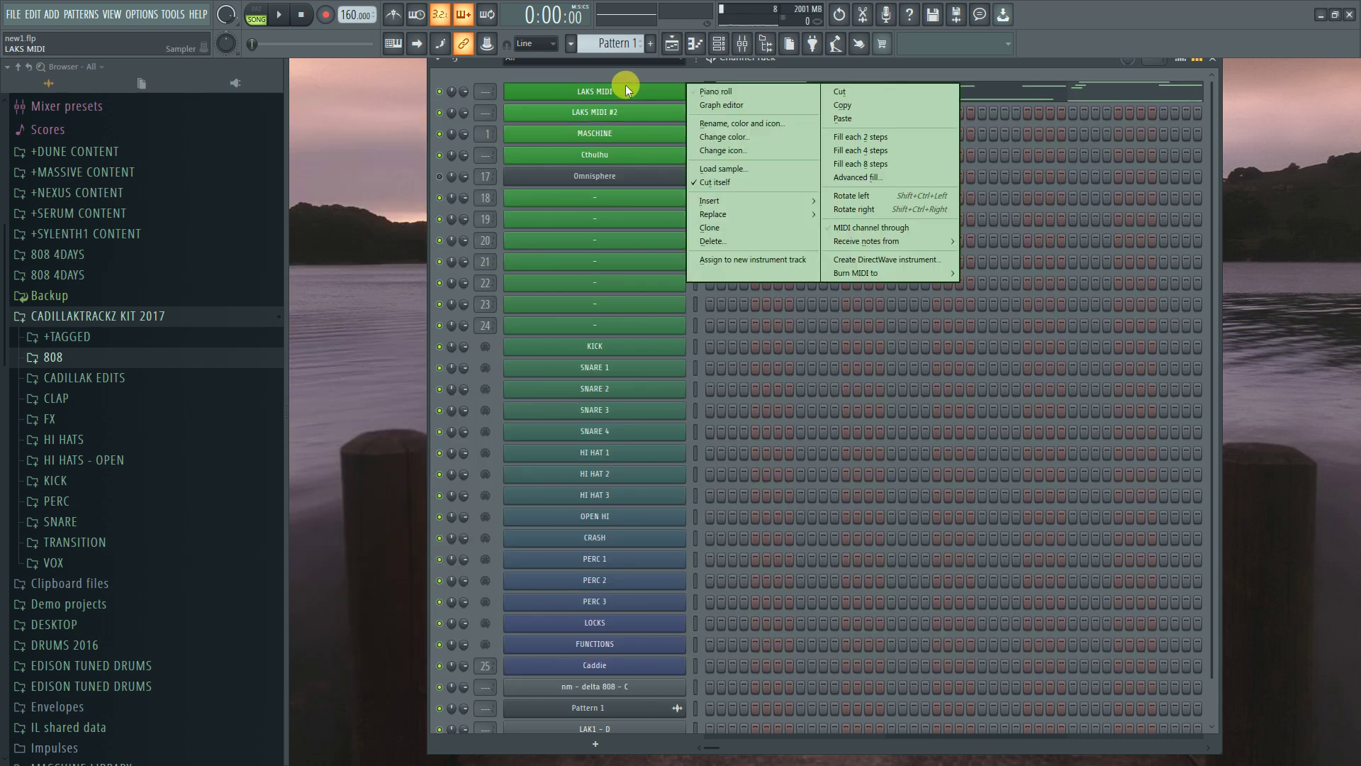
{"action": "left_click", "coordinate": [742, 123]}
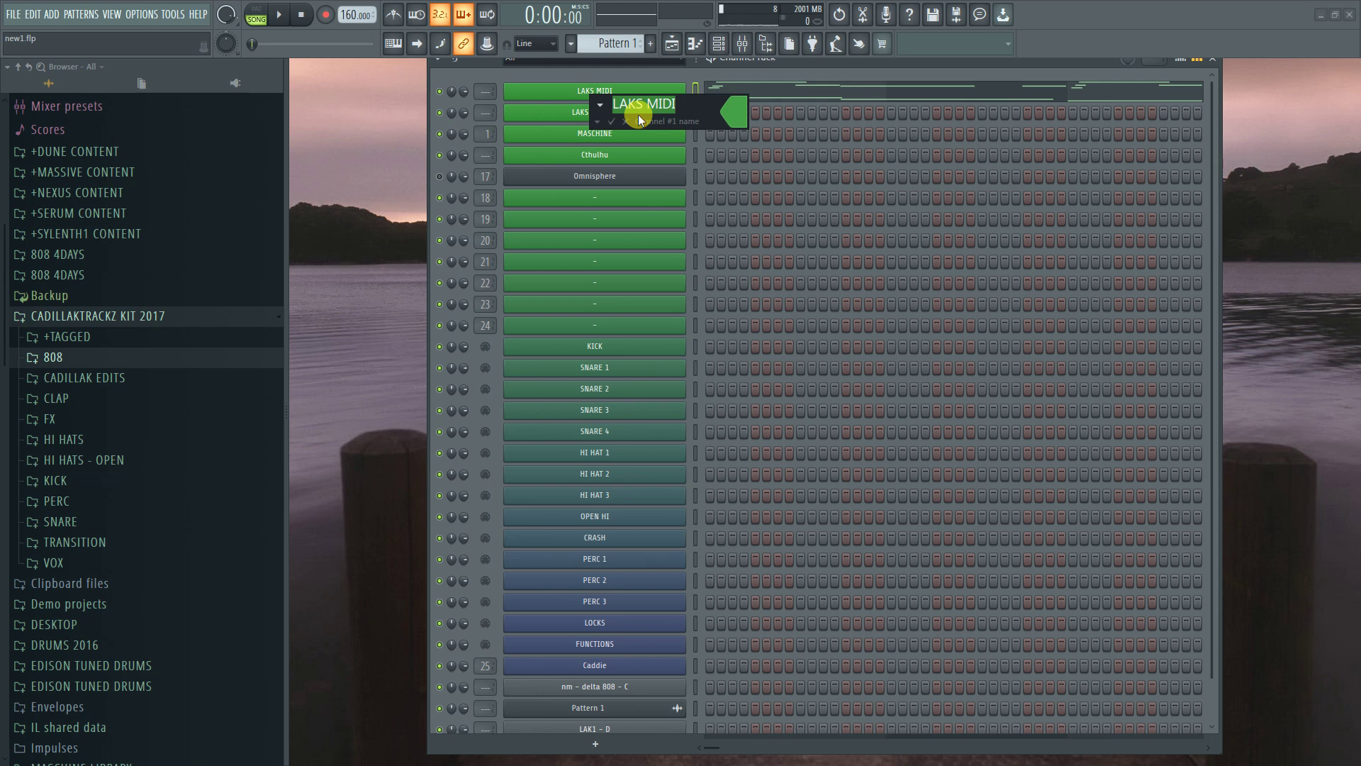
{"action": "key", "text": "ctrl+v"}
{"action": "key", "text": "Return"}
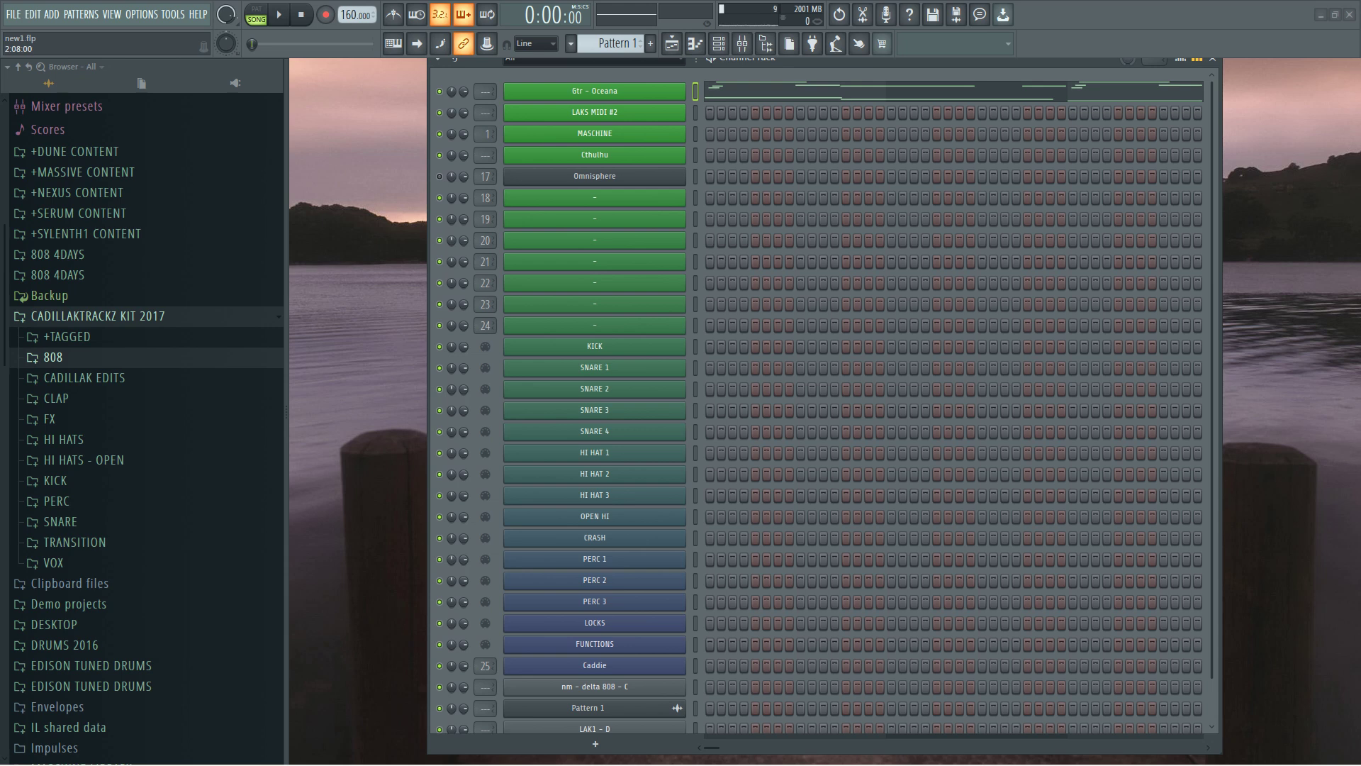
Reopen the Omnisphere plugin and return from the full patch browser to the main patch view
{"action": "left_click", "coordinate": [643, 194]}
{"action": "left_click", "coordinate": [766, 165]}
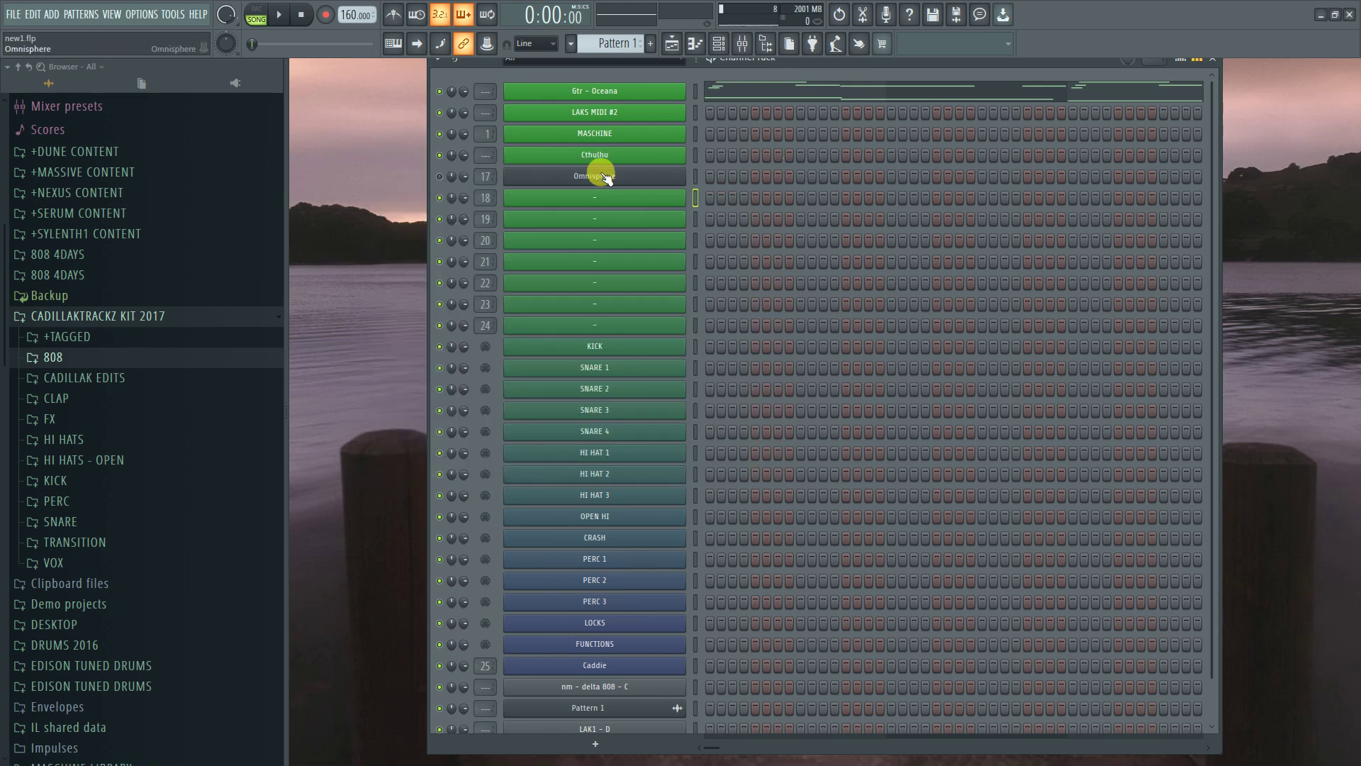
{"action": "left_click", "coordinate": [597, 176]}
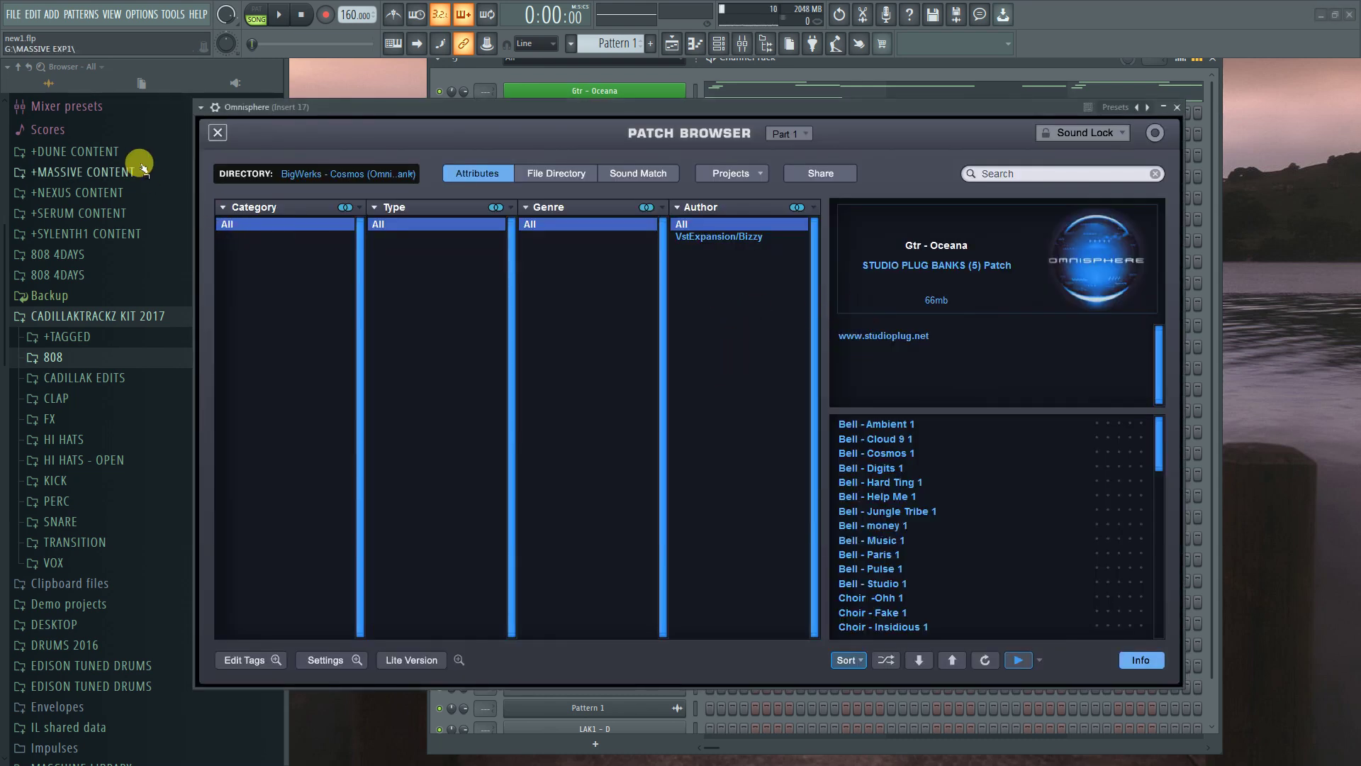
{"action": "left_click", "coordinate": [217, 132]}
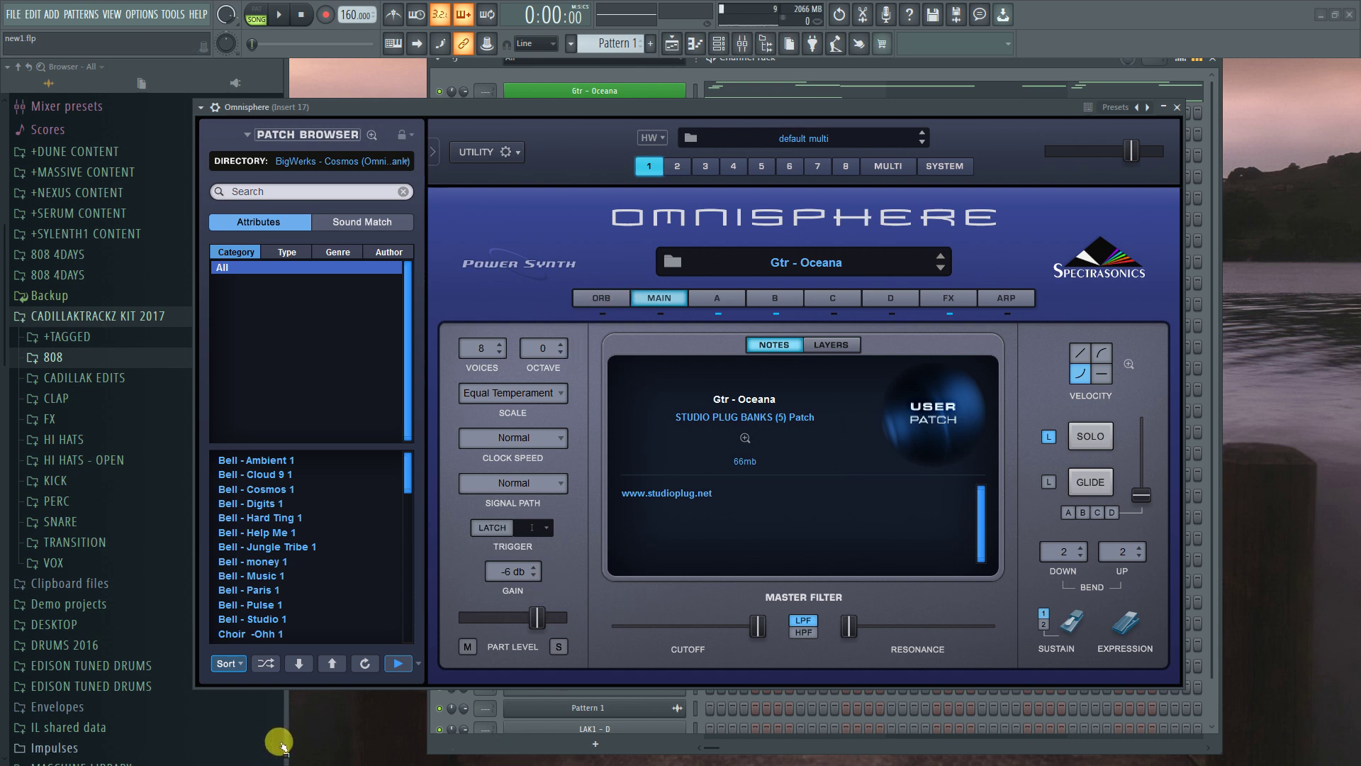
{"action": "key", "text": "super"}
{"action": "left_click", "coordinate": [283, 753]}
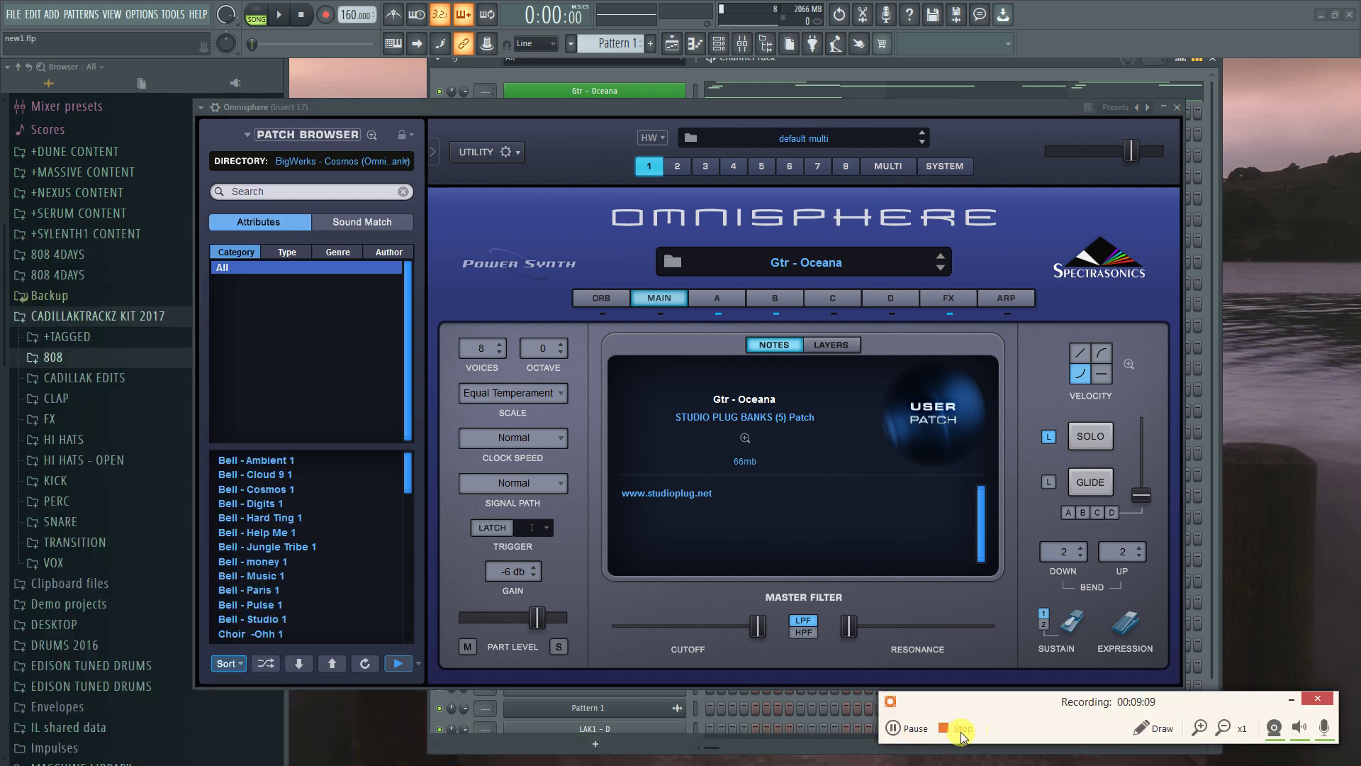
Load the Bell - Ambient 1 patch and open the Omnisphere piano roll with the plugin window minimised
{"action": "key", "text": "F7"}
{"action": "left_click_drag", "start_coordinate": [721, 731], "coordinate": [1081, 287]}
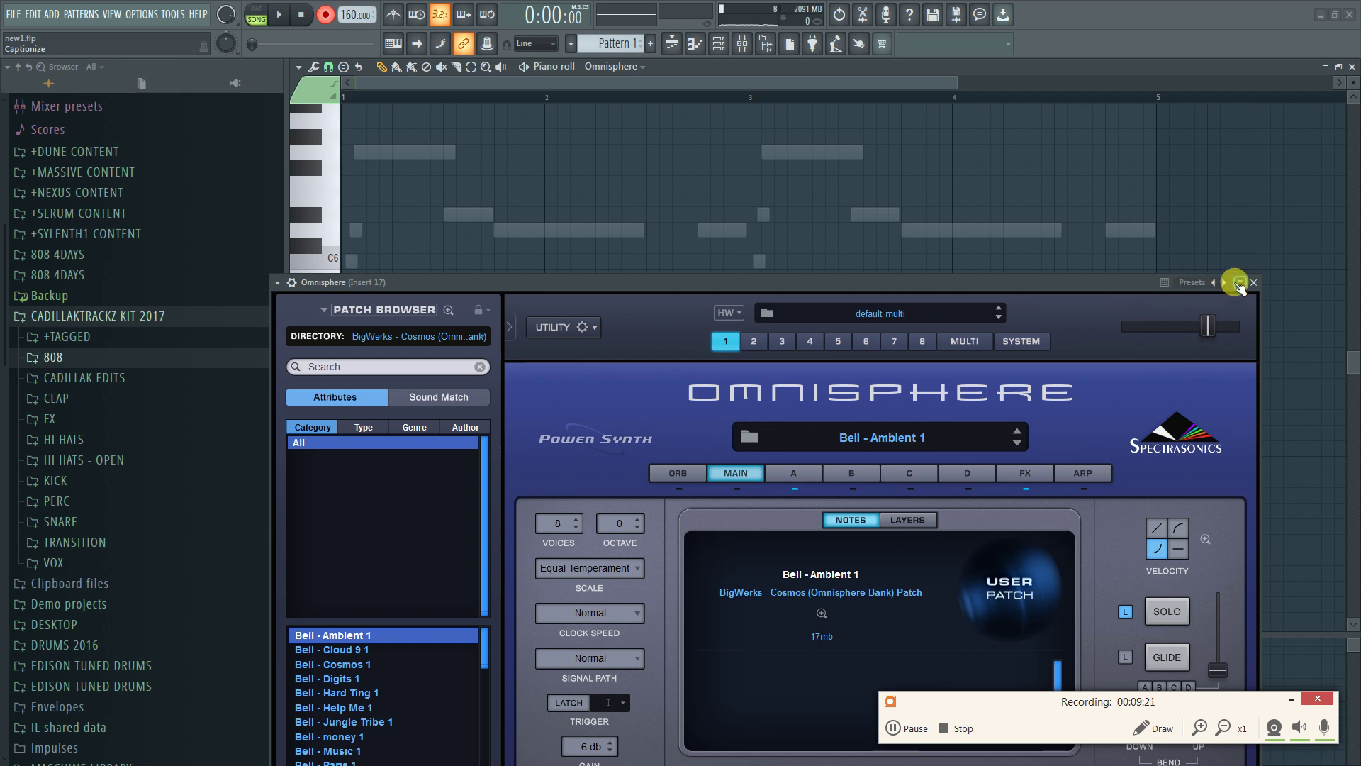
{"action": "left_click", "coordinate": [1240, 283]}
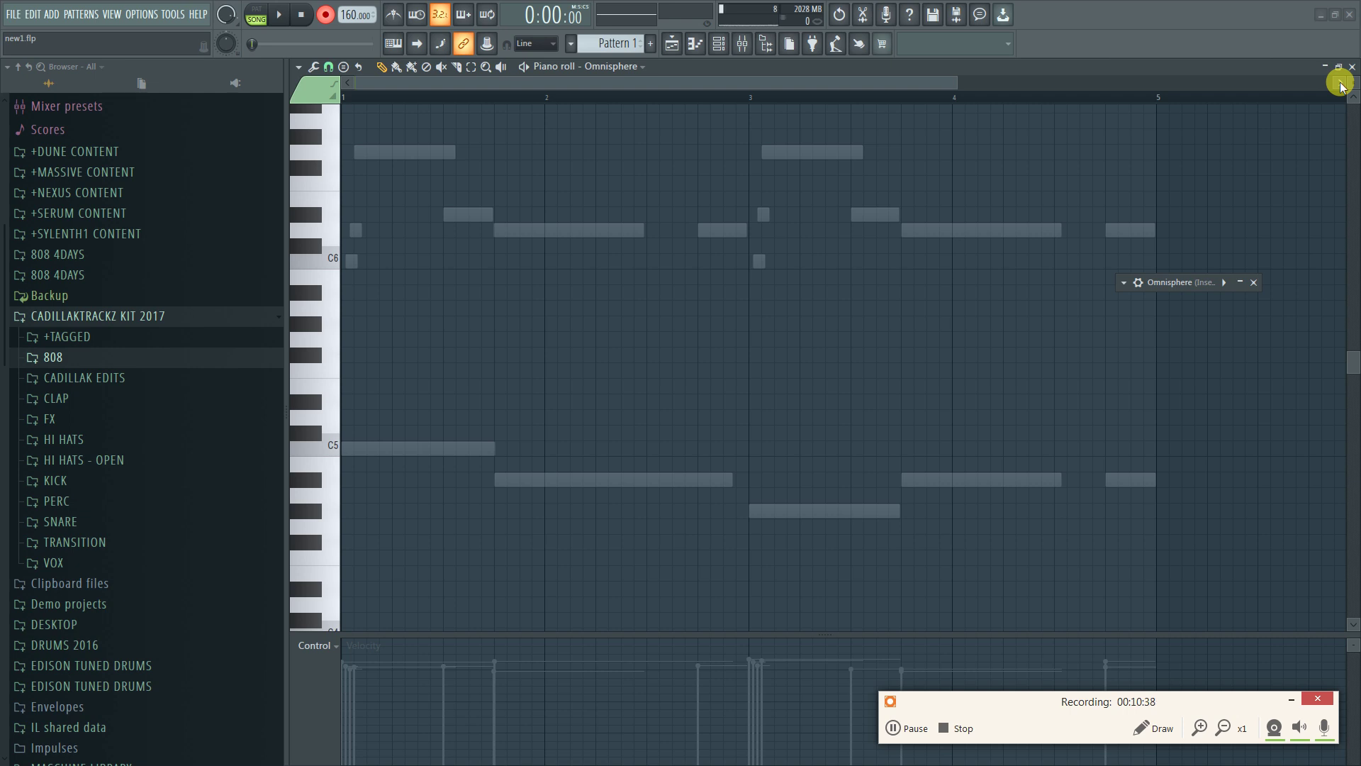
Record the notes C5, G5, D6 and D#6 into the Omnisphere piano roll and quantize them
{"action": "key", "text": "space"}
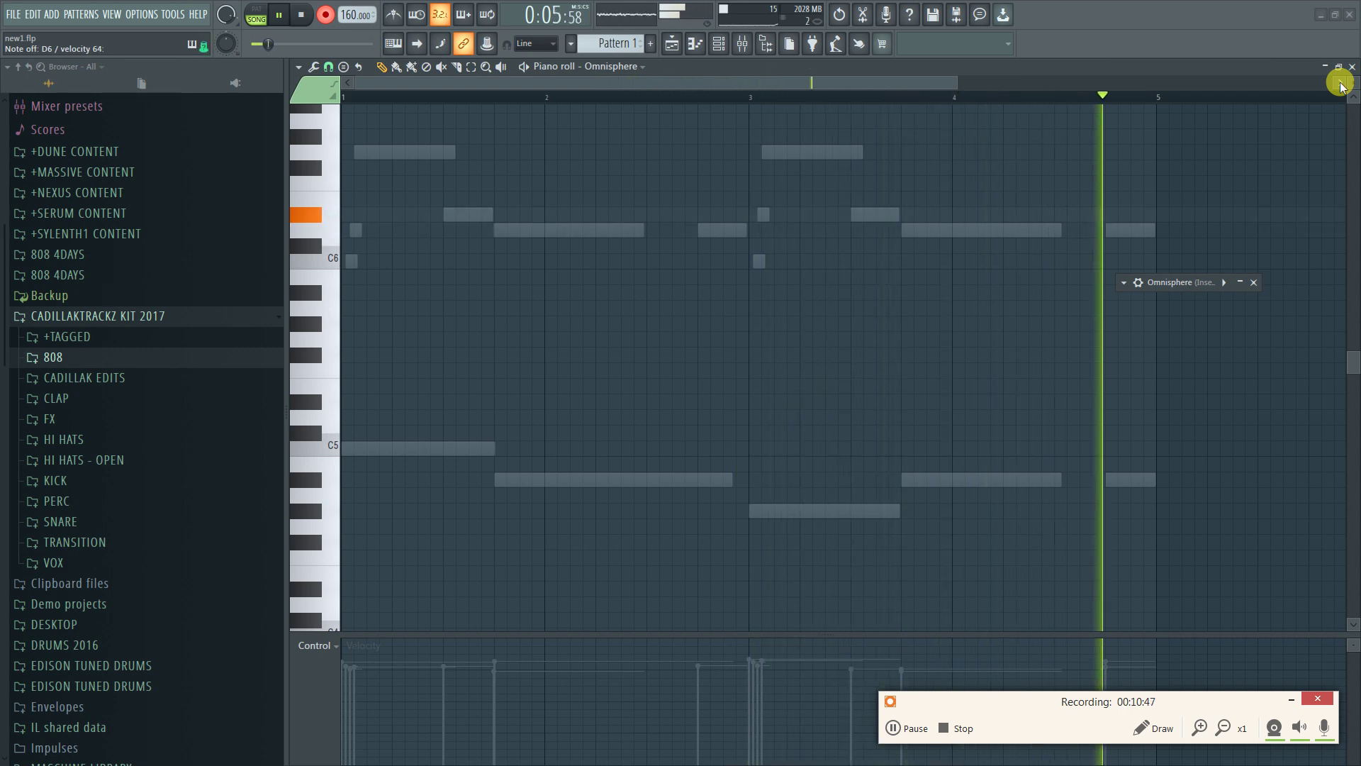
{"action": "key", "text": "space"}
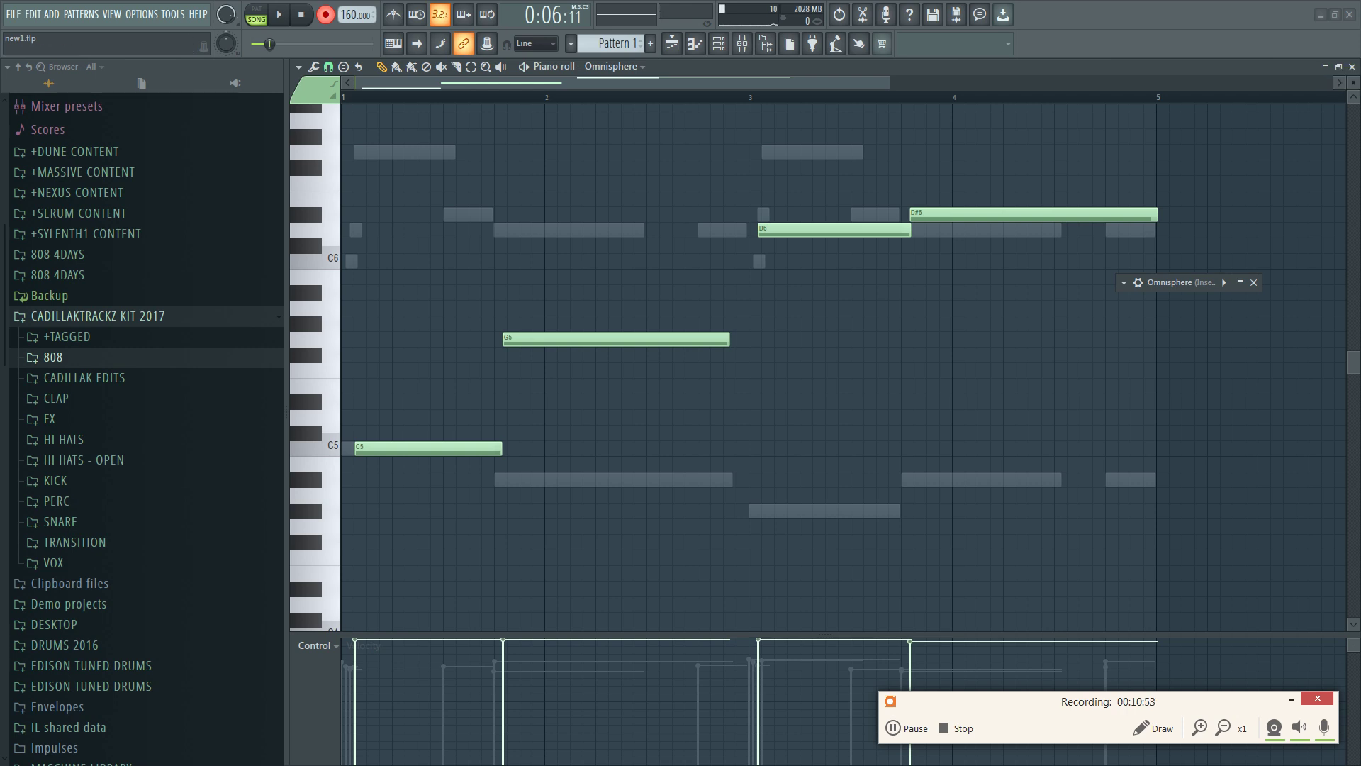
{"action": "double_click", "coordinate": [1077, 83]}
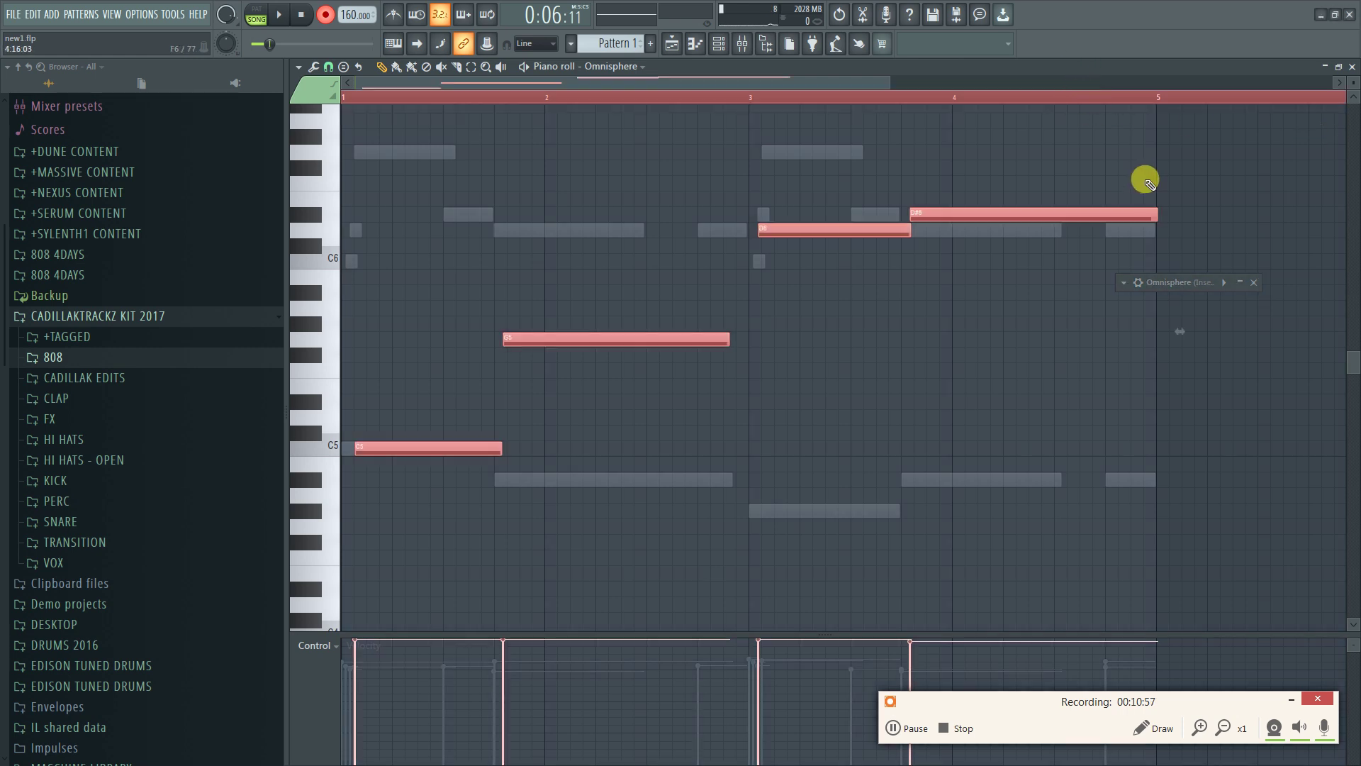
{"action": "key", "text": "ctrl+q"}
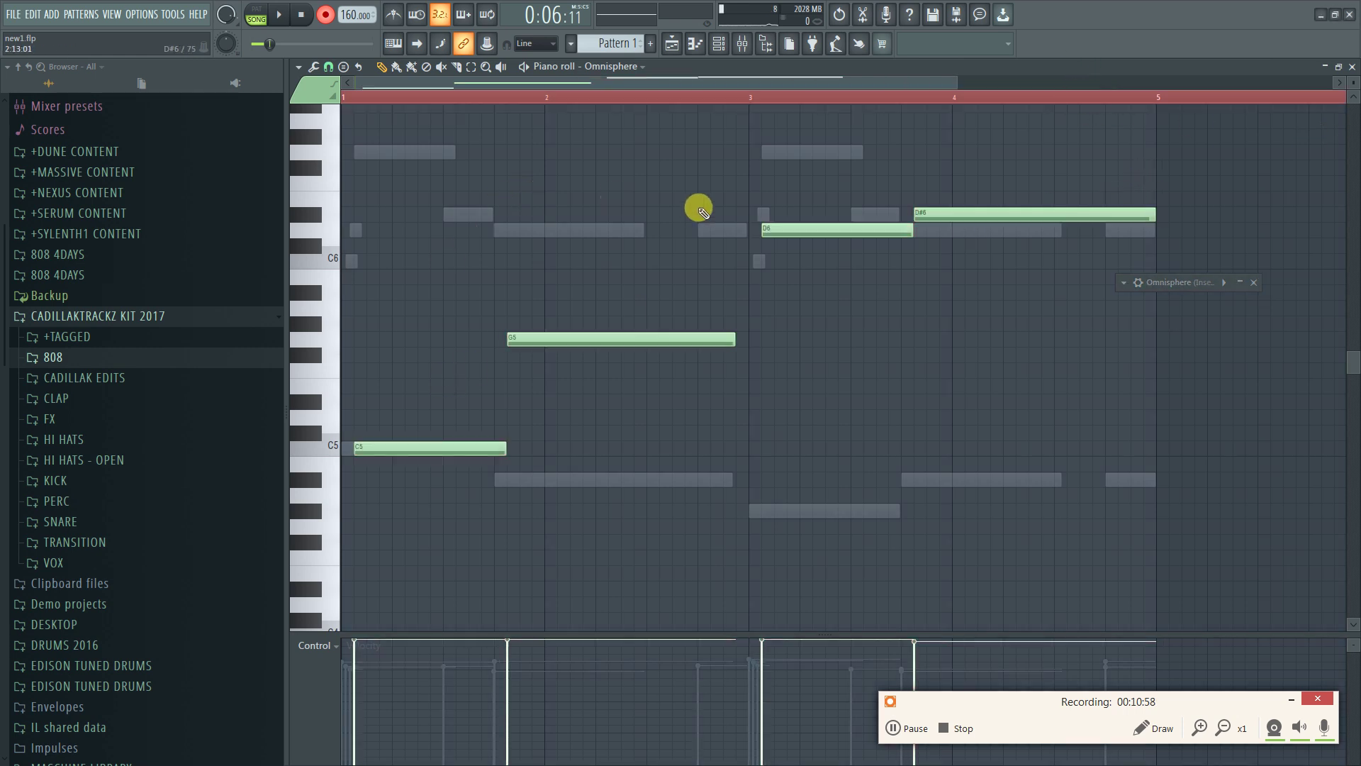
Move the recorded notes earlier to start at bar 1 and shorten the D#6 note to about the middle of bar 4
{"action": "mouse_move", "coordinate": [900, 233]}
{"action": "left_mouse_down"}
{"action": "mouse_move", "coordinate": [880, 230]}
{"action": "mouse_move", "coordinate": [908, 232]}
{"action": "left_mouse_up"}
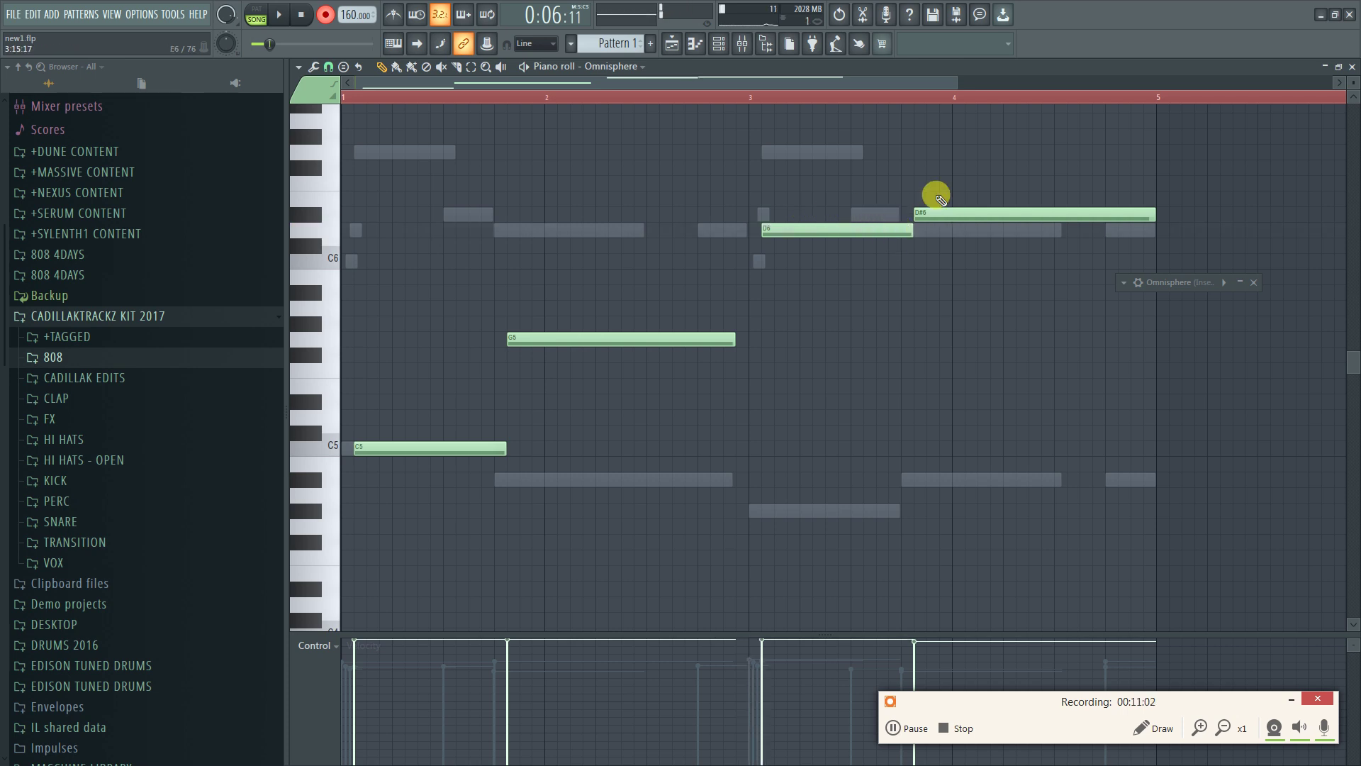
{"action": "left_click_drag", "start_coordinate": [1092, 87], "coordinate": [1104, 97]}
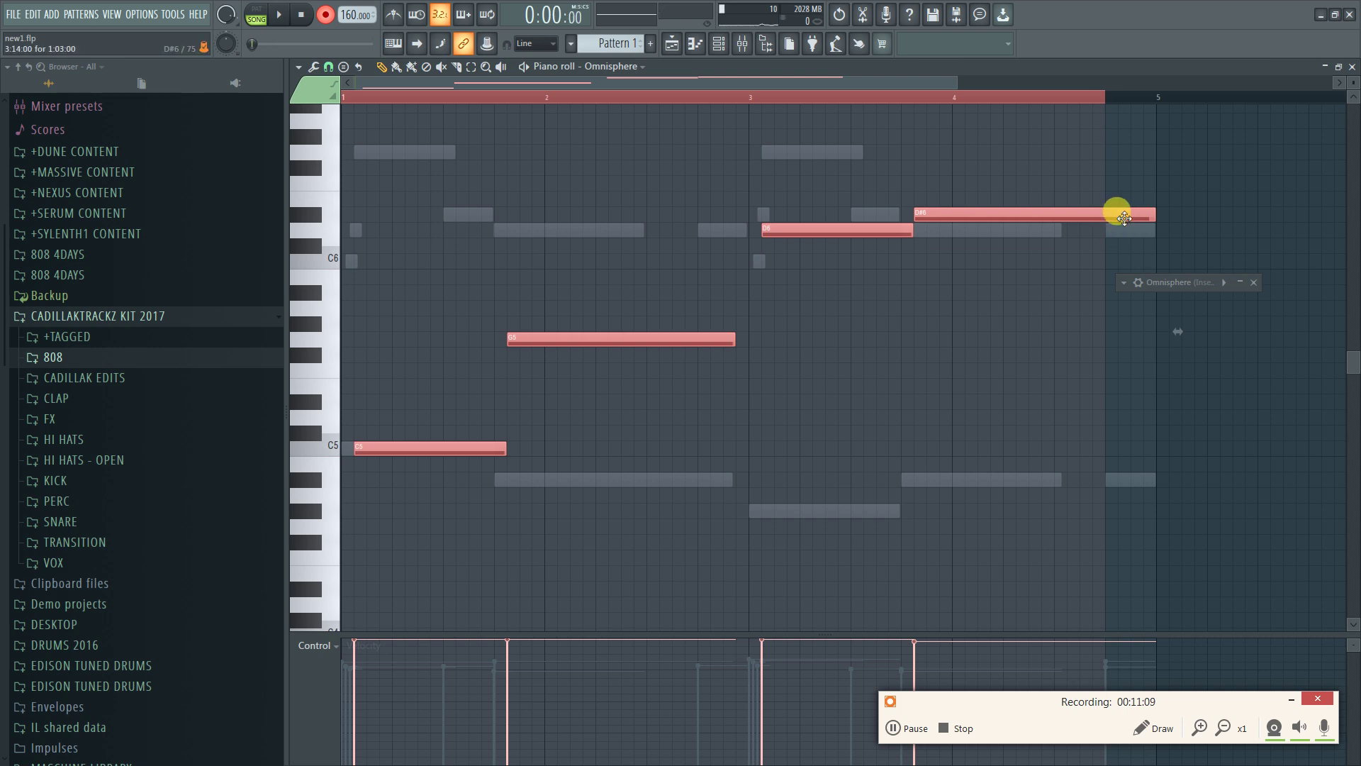
{"action": "left_click_drag", "start_coordinate": [1116, 213], "coordinate": [1087, 210]}
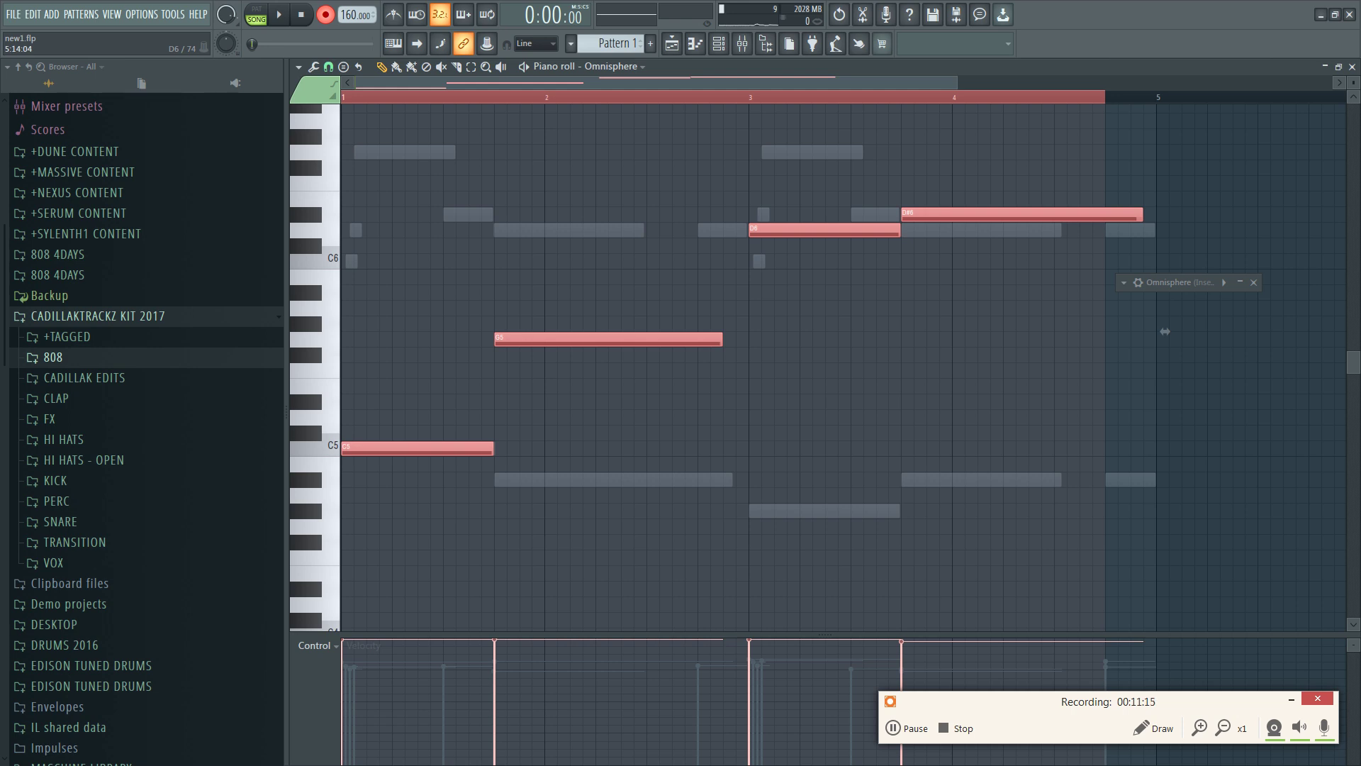
{"action": "left_click", "coordinate": [1113, 149]}
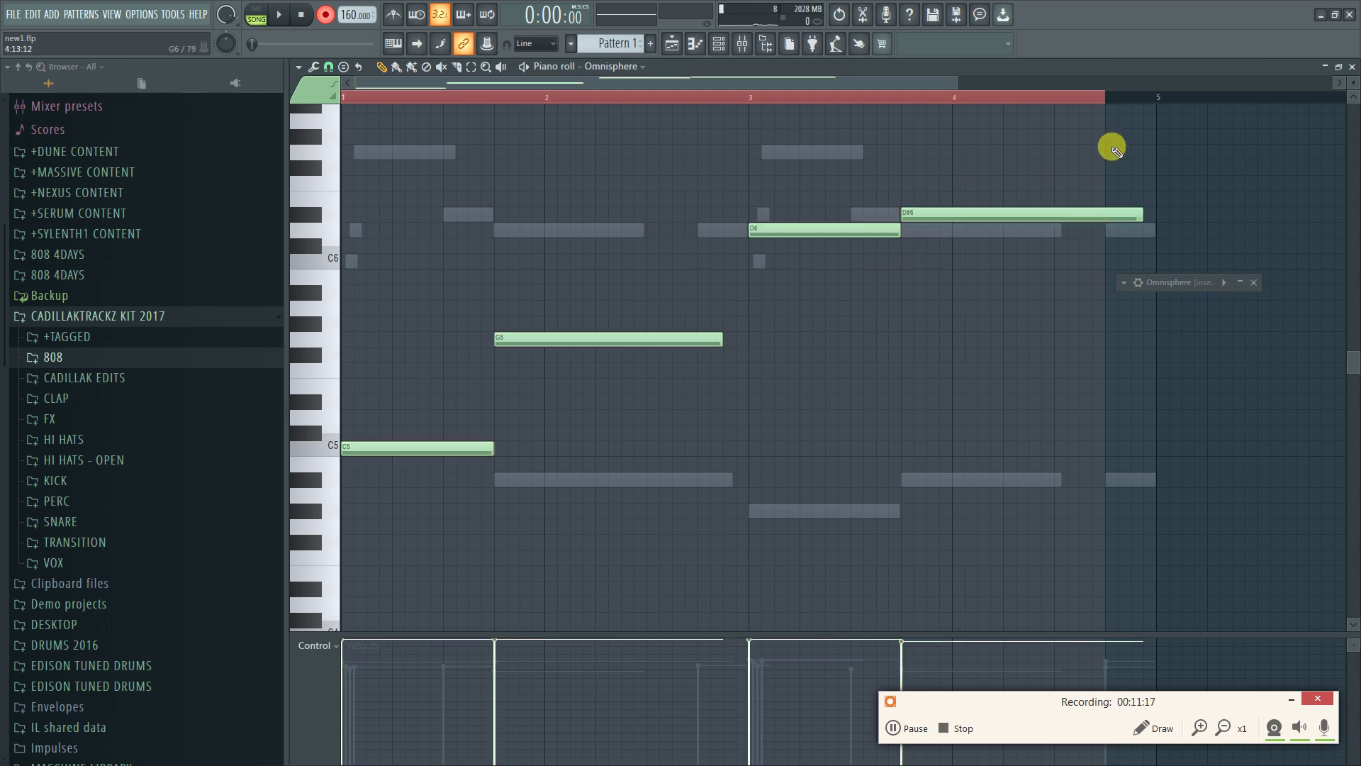
{"action": "left_click_drag", "start_coordinate": [1142, 215], "coordinate": [1034, 210]}
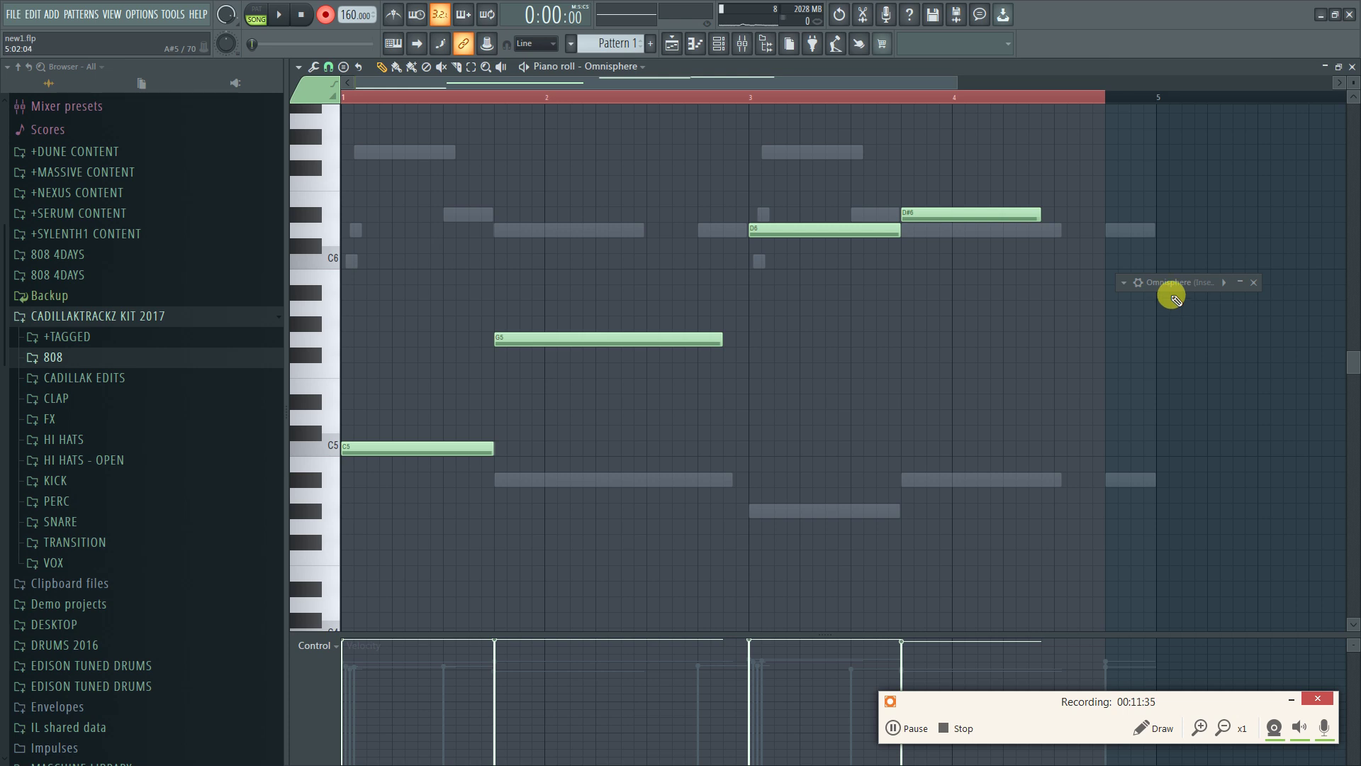
Audition melody notes live with the Bell - Ambient 1 patch over the Omnisphere piano roll without recording
{"action": "key", "text": "b"}
{"action": "key", "text": "w"}
{"action": "key", "text": "r"}
{"action": "key", "text": "t"}
{"action": "key", "text": "q"}
{"action": "key", "text": "z"}
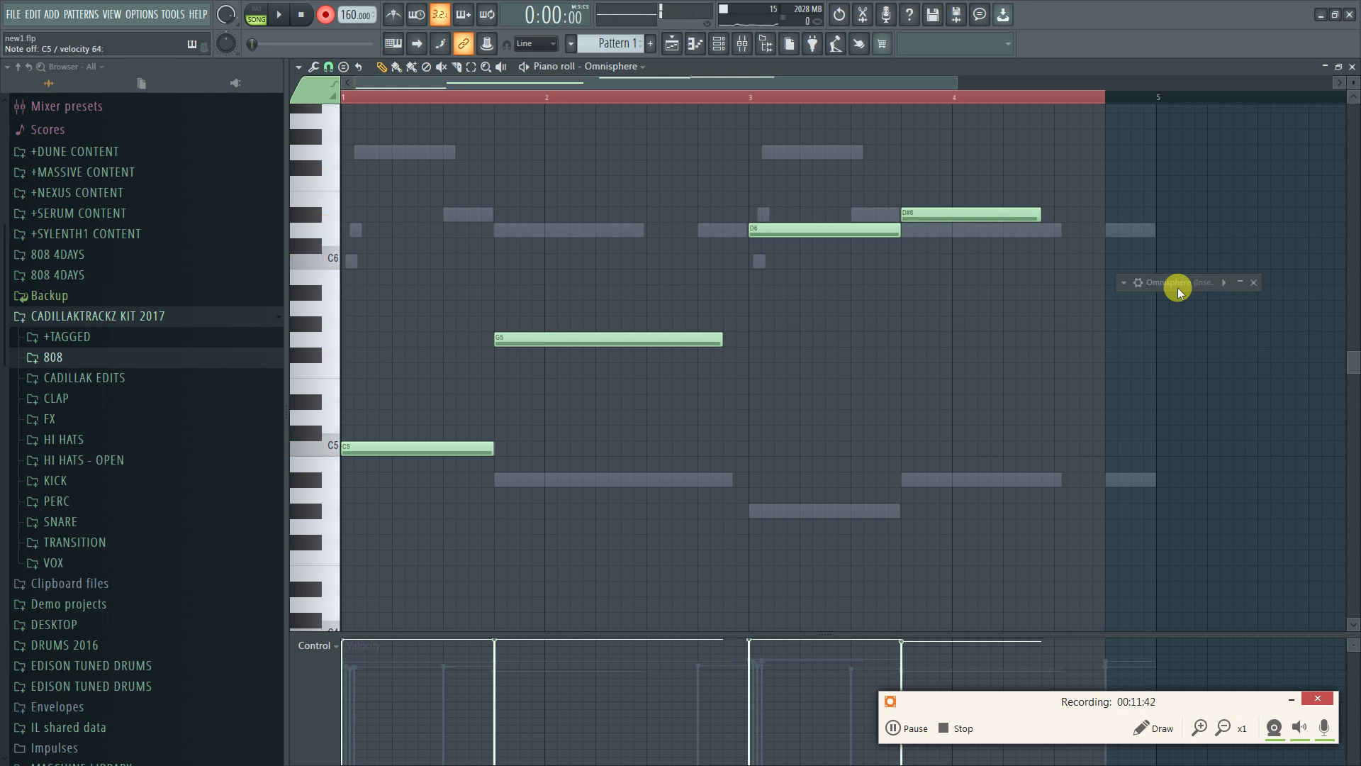
{"action": "key", "text": "z"}
{"action": "key", "text": "x"}
{"action": "key", "text": "v"}
{"action": "key", "text": "q"}
{"action": "key", "text": "o"}
{"action": "key", "text": "w"}
{"action": "key", "text": "t"}
{"action": "key", "text": "r"}
{"action": "key", "text": "3"}
{"action": "key", "text": "j"}
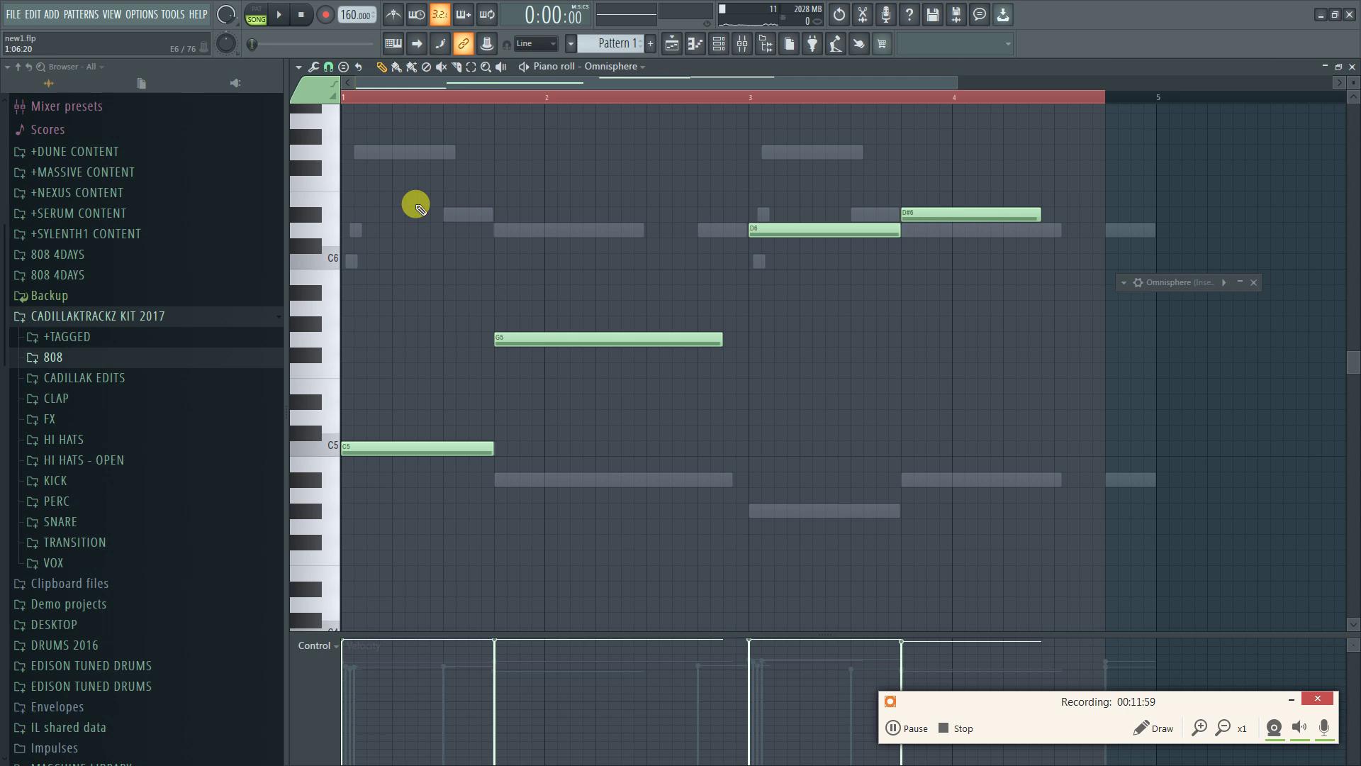
Play the song and examine the Omnisphere level on mixer Insert 17
{"action": "key", "text": "F7"}
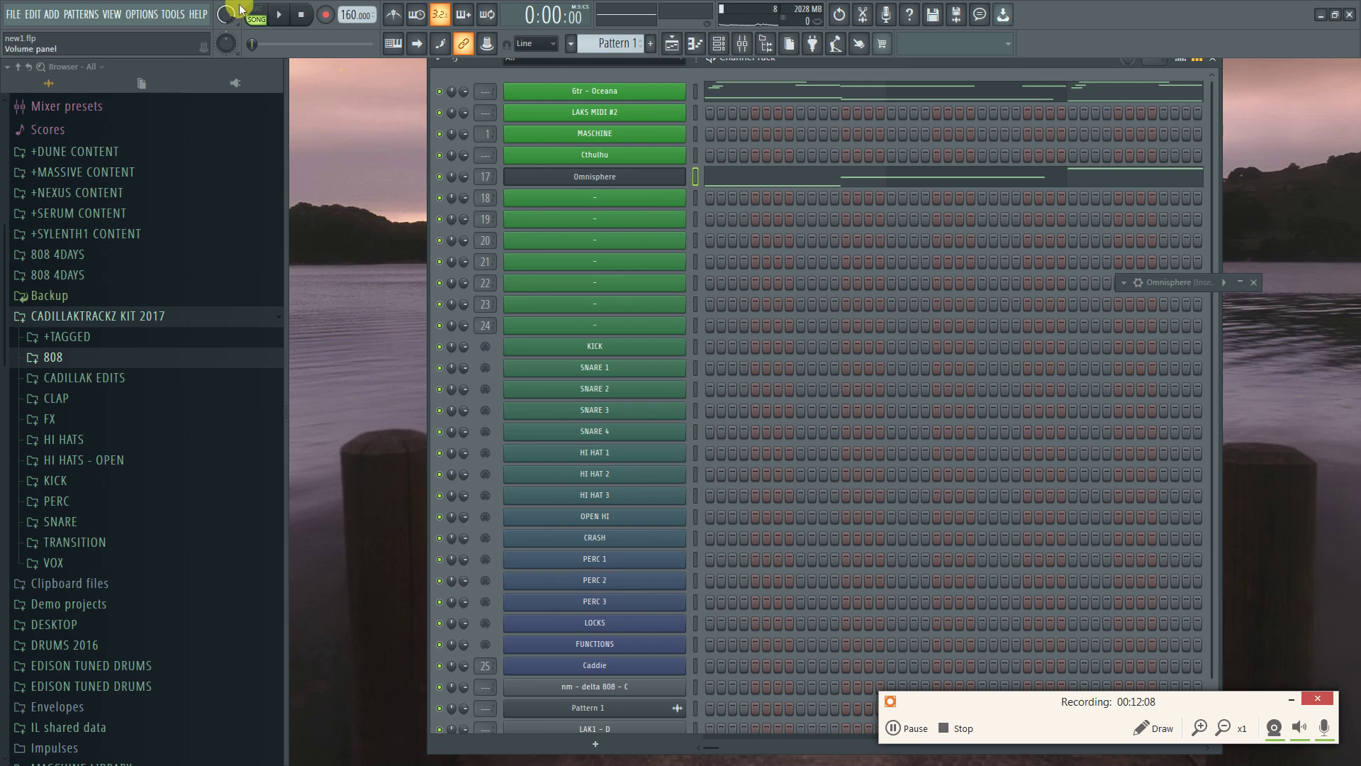
{"action": "left_click", "coordinate": [279, 17]}
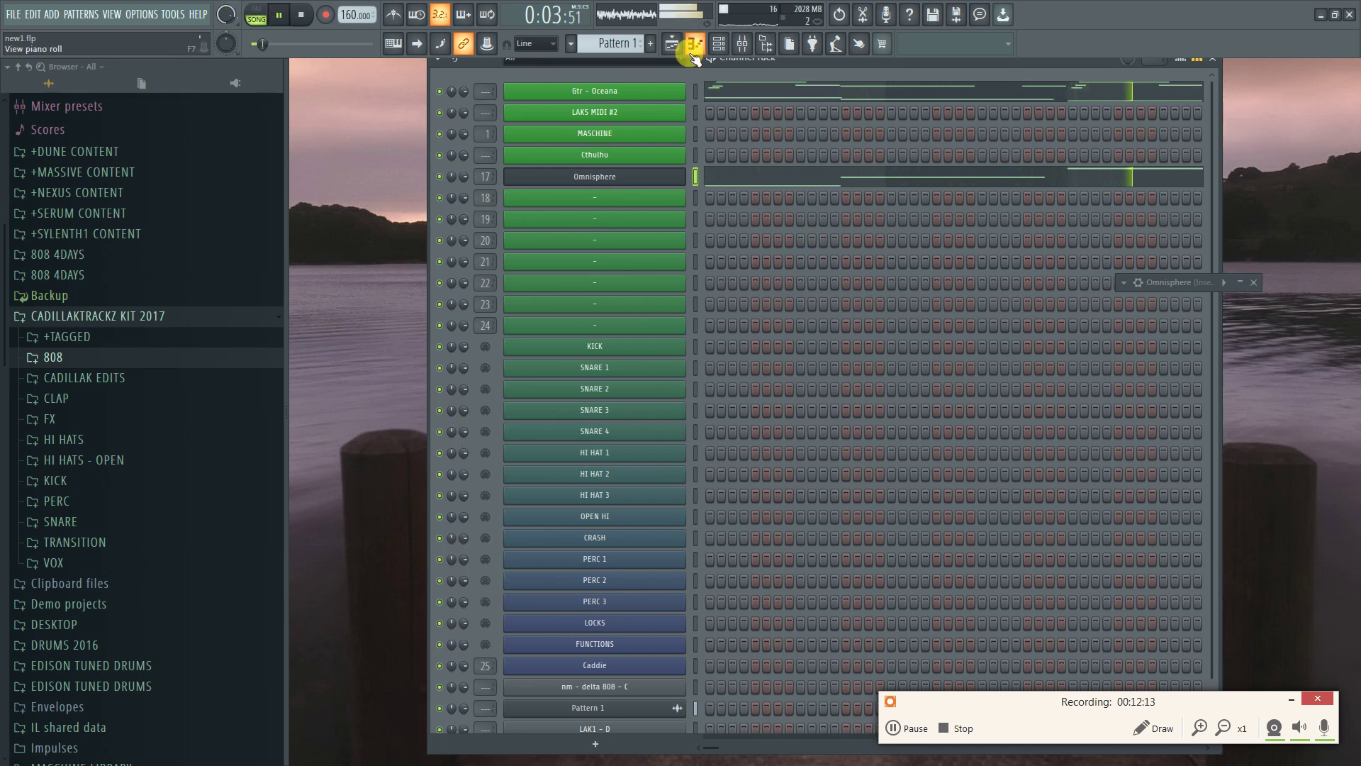
{"action": "left_click", "coordinate": [766, 44]}
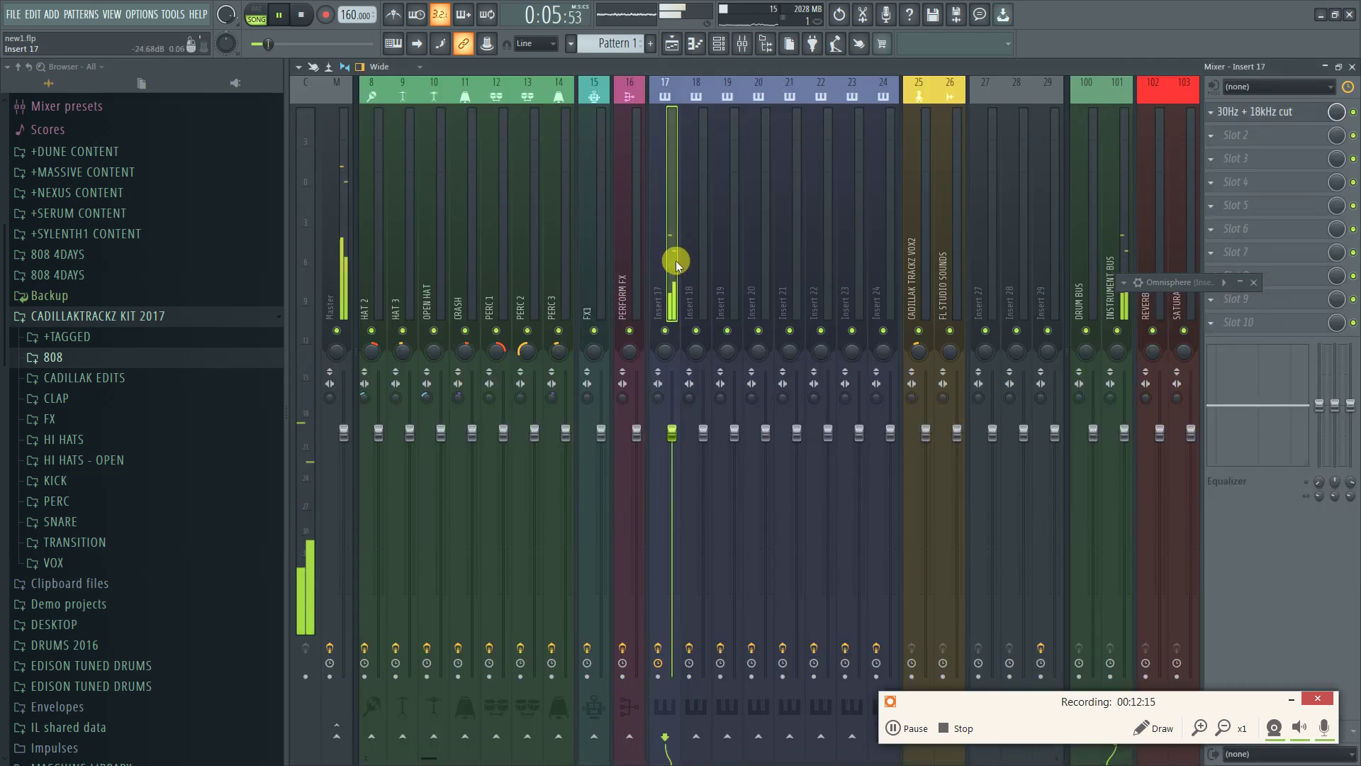
{"action": "key", "text": "space"}
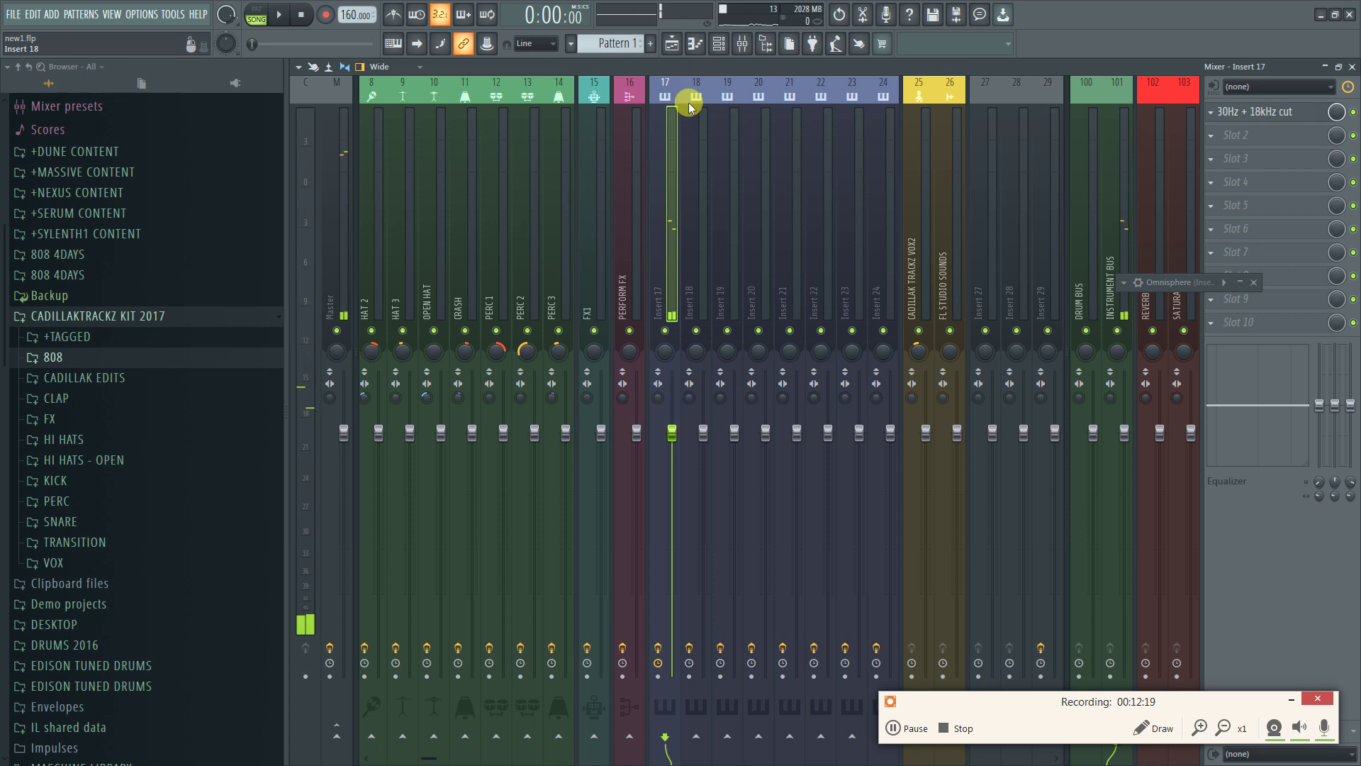
Review the channel rack and playlist, then replay the song while comparing the Insert 17 and Master levels in the mixer
{"action": "key", "text": "F5"}
{"action": "key", "text": "F6"}
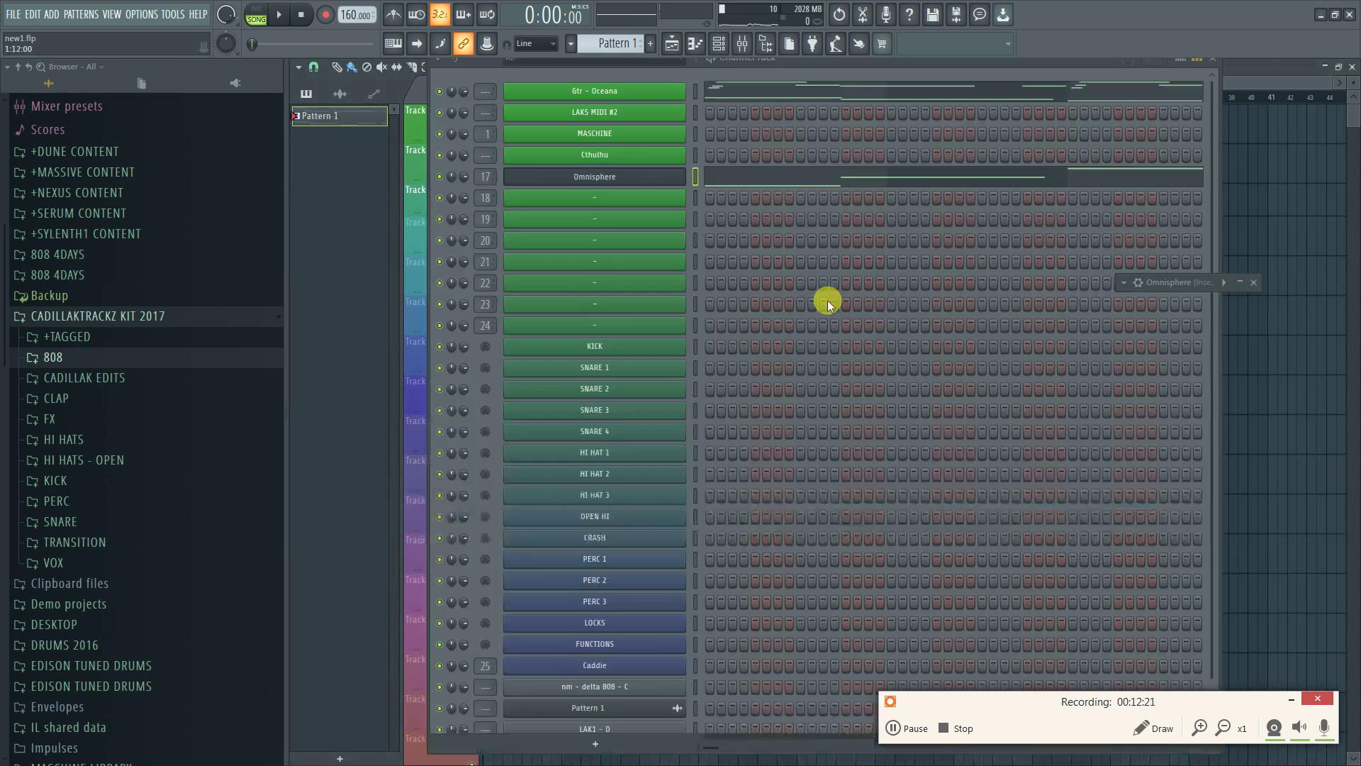
{"action": "key", "text": "F5"}
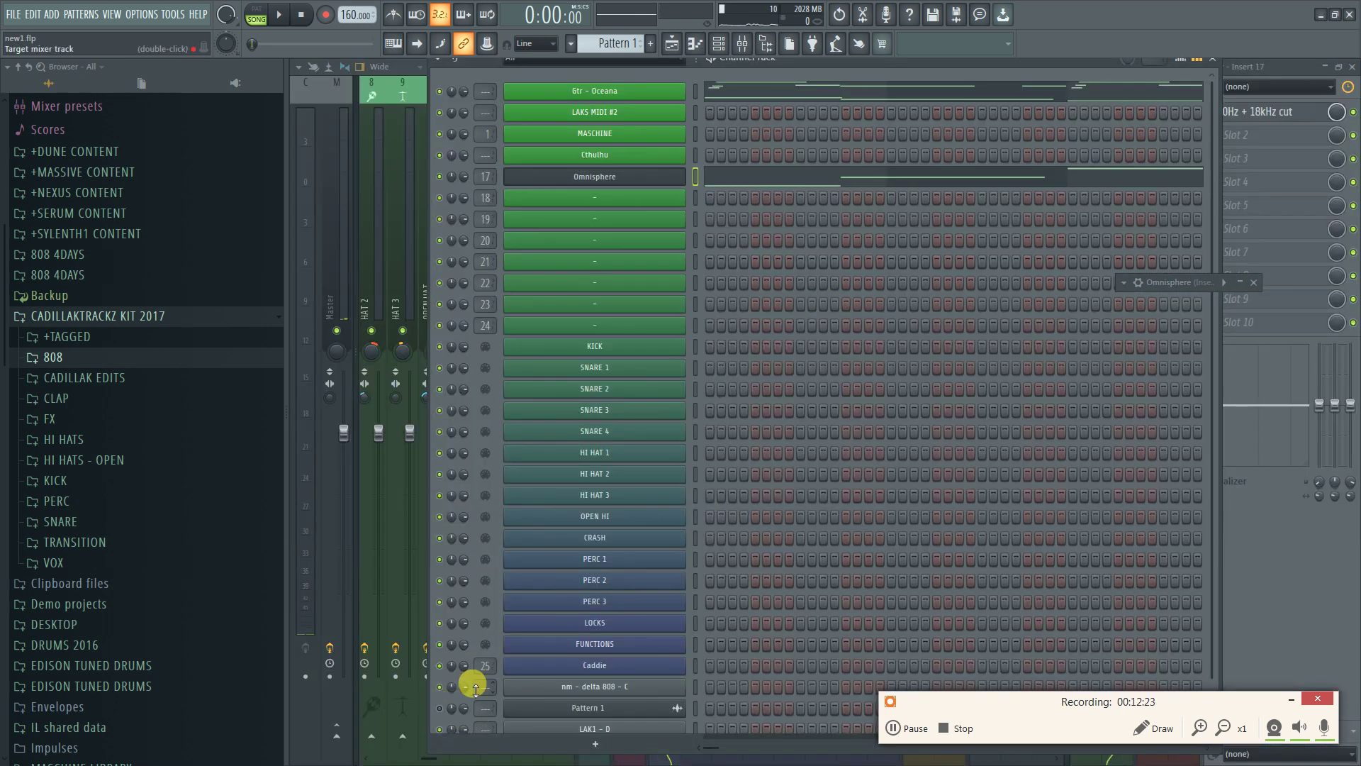
{"action": "key", "text": "F5"}
{"action": "key", "text": "space"}
{"action": "key", "text": "F7"}
{"action": "key", "text": "F5"}
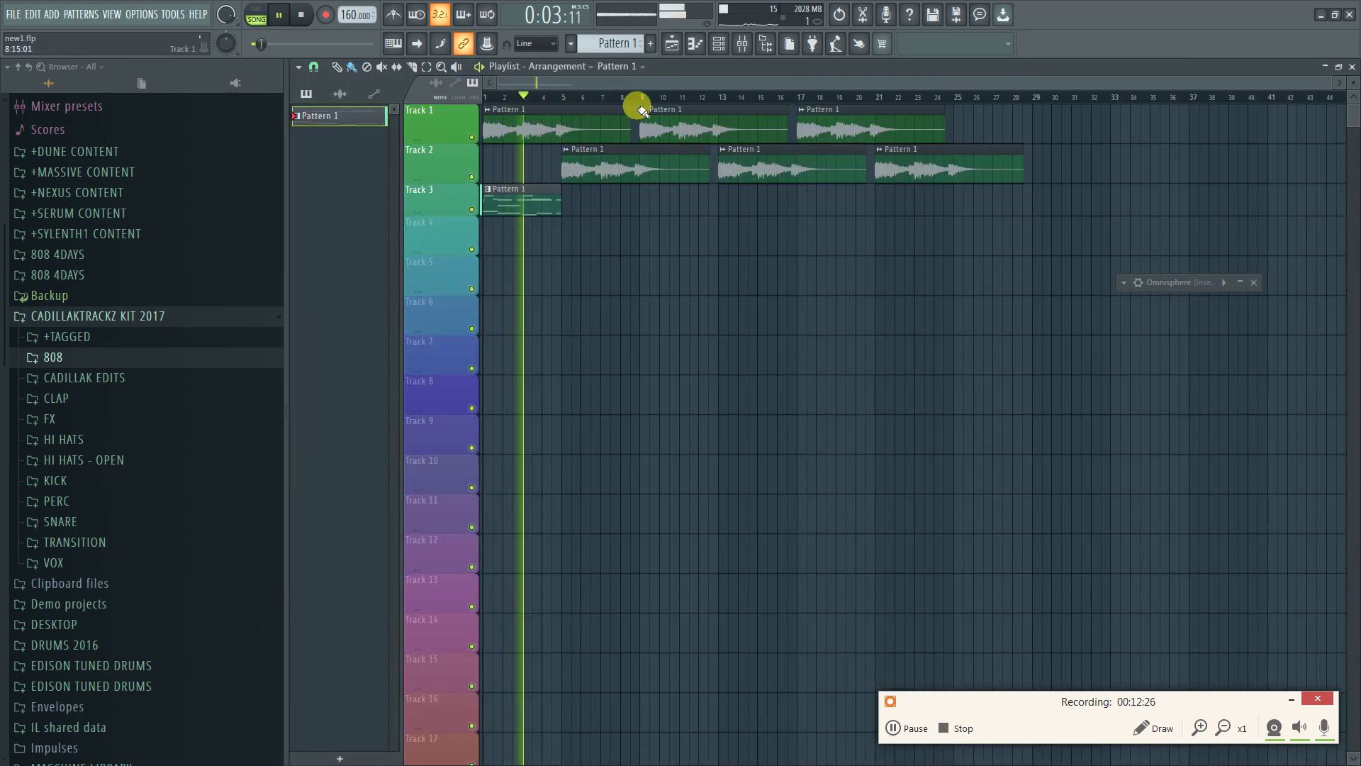
{"action": "left_click", "coordinate": [743, 44]}
{"action": "left_click", "coordinate": [744, 44]}
{"action": "left_click", "coordinate": [743, 44]}
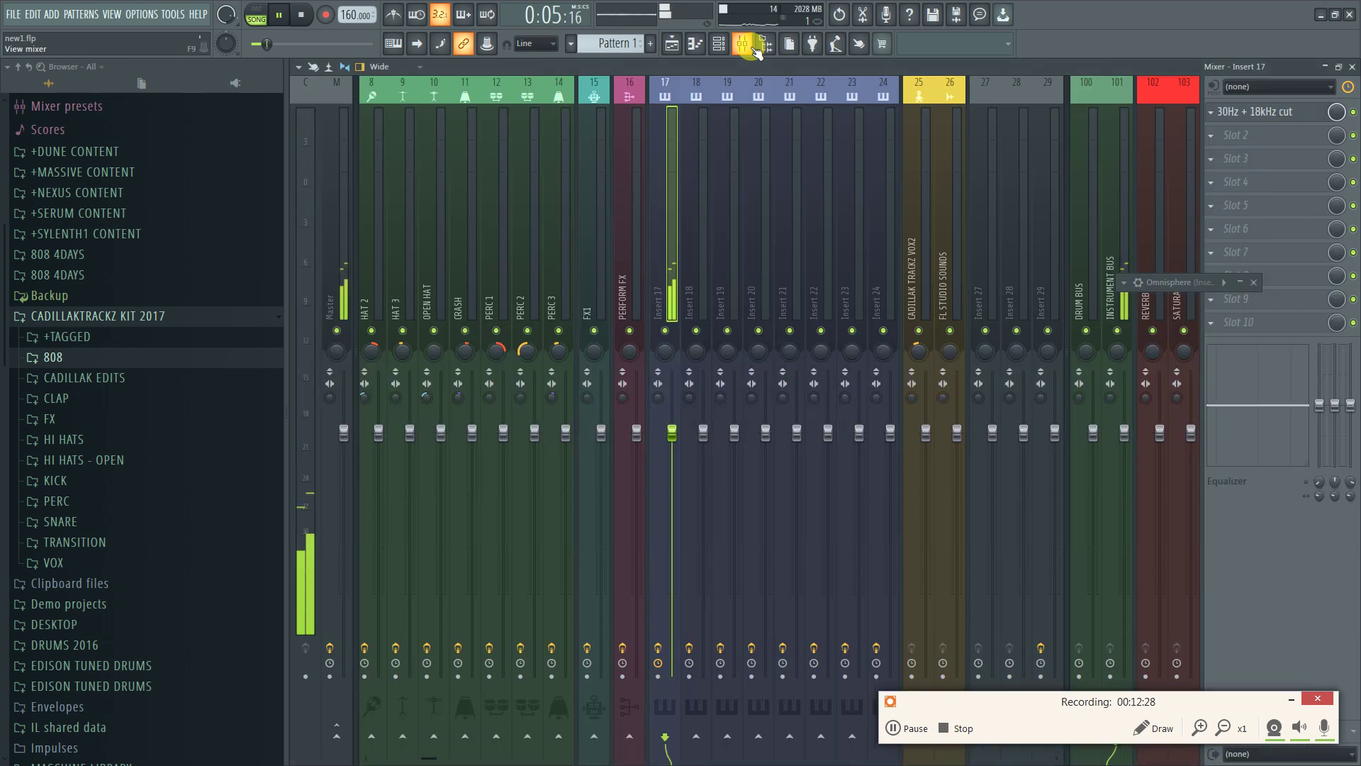
{"action": "key", "text": "space"}
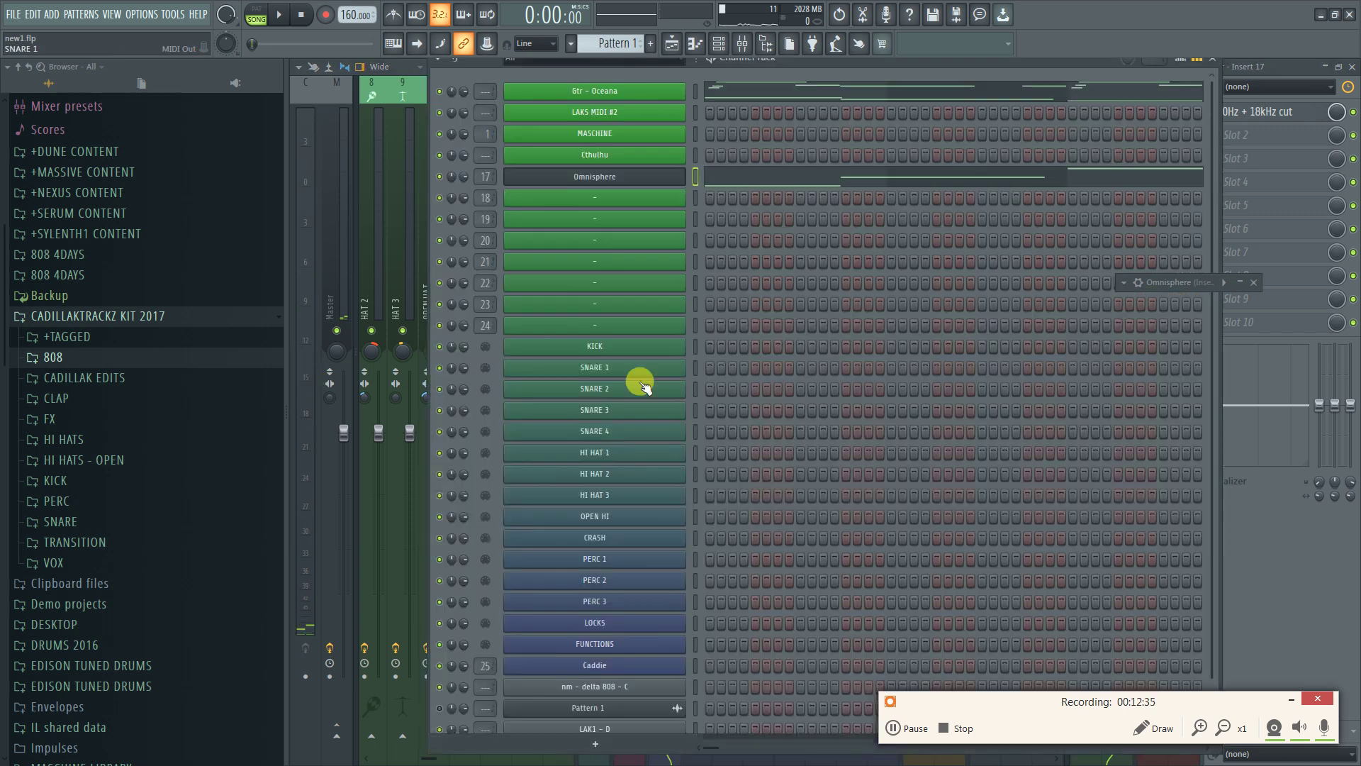
Restore the minimised Omnisphere window from its channel and set the patch gain to 0 db
{"action": "key", "text": "F6"}
{"action": "left_click", "coordinate": [602, 194]}
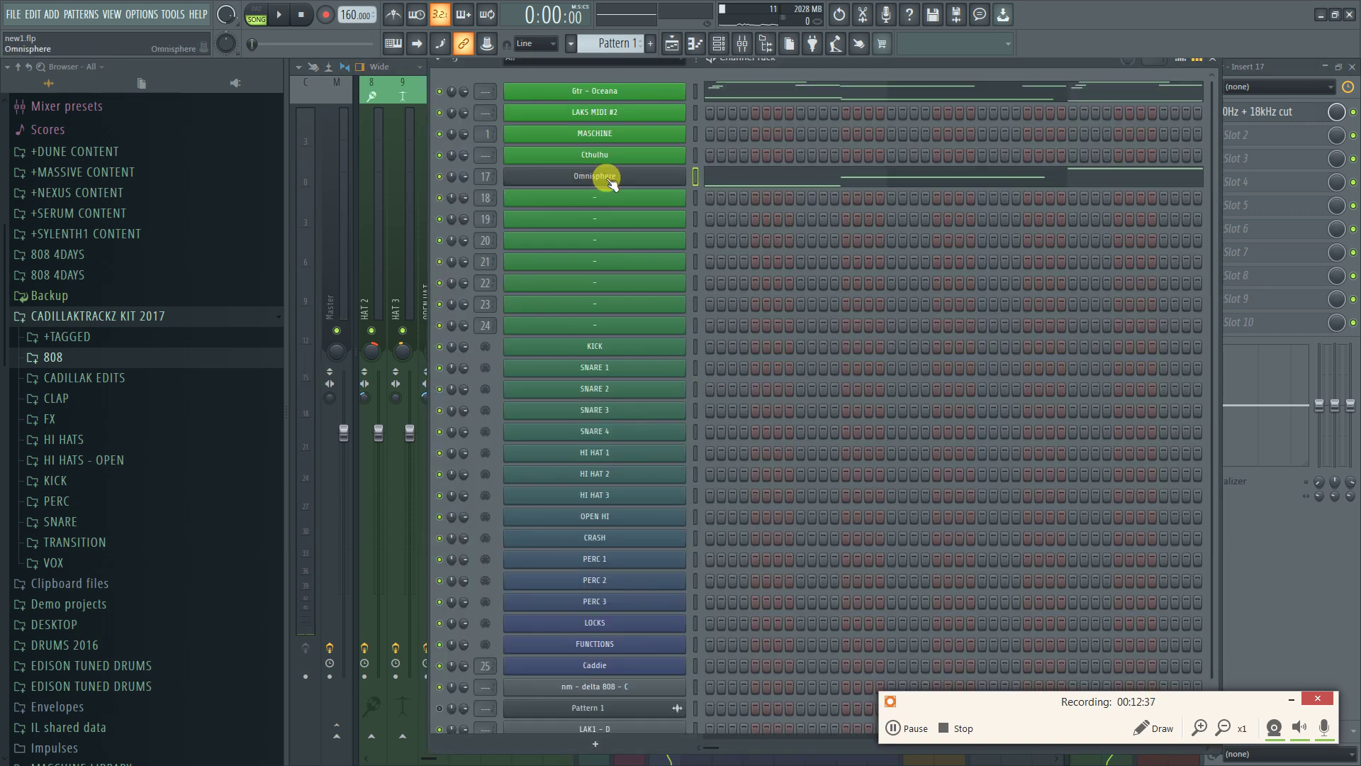
{"action": "left_click", "coordinate": [1197, 284]}
{"action": "double_click", "coordinate": [1188, 283]}
{"action": "left_click_drag", "start_coordinate": [1188, 283], "coordinate": [410, 104]}
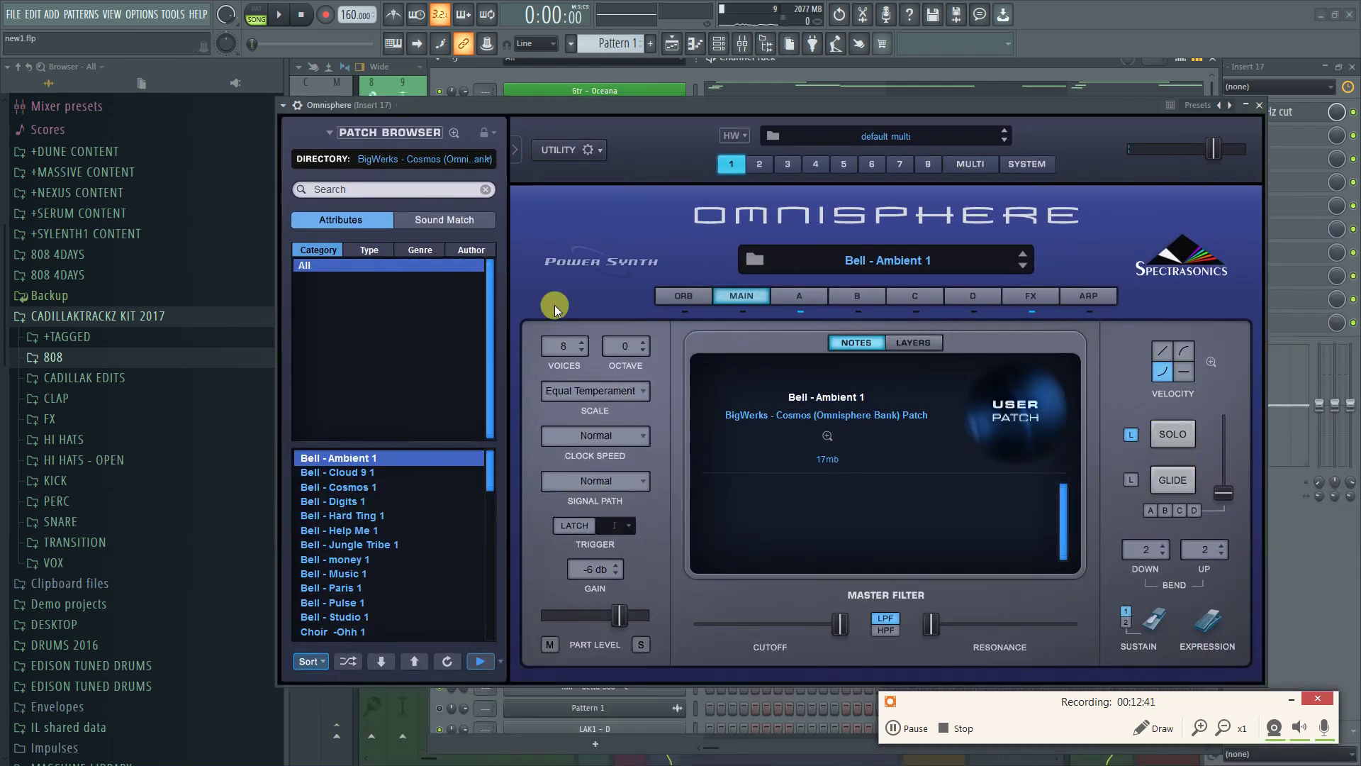
{"action": "left_click", "coordinate": [609, 567]}
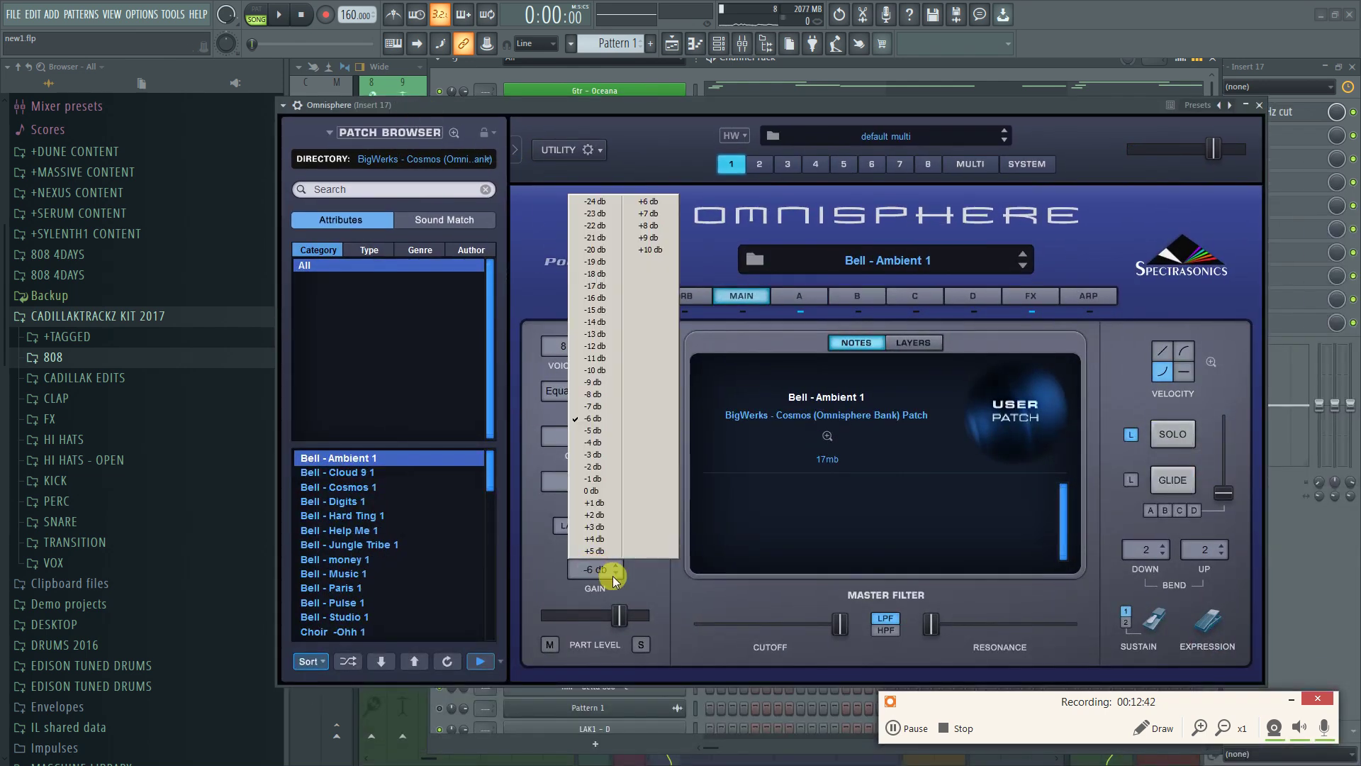
{"action": "left_click", "coordinate": [601, 490]}
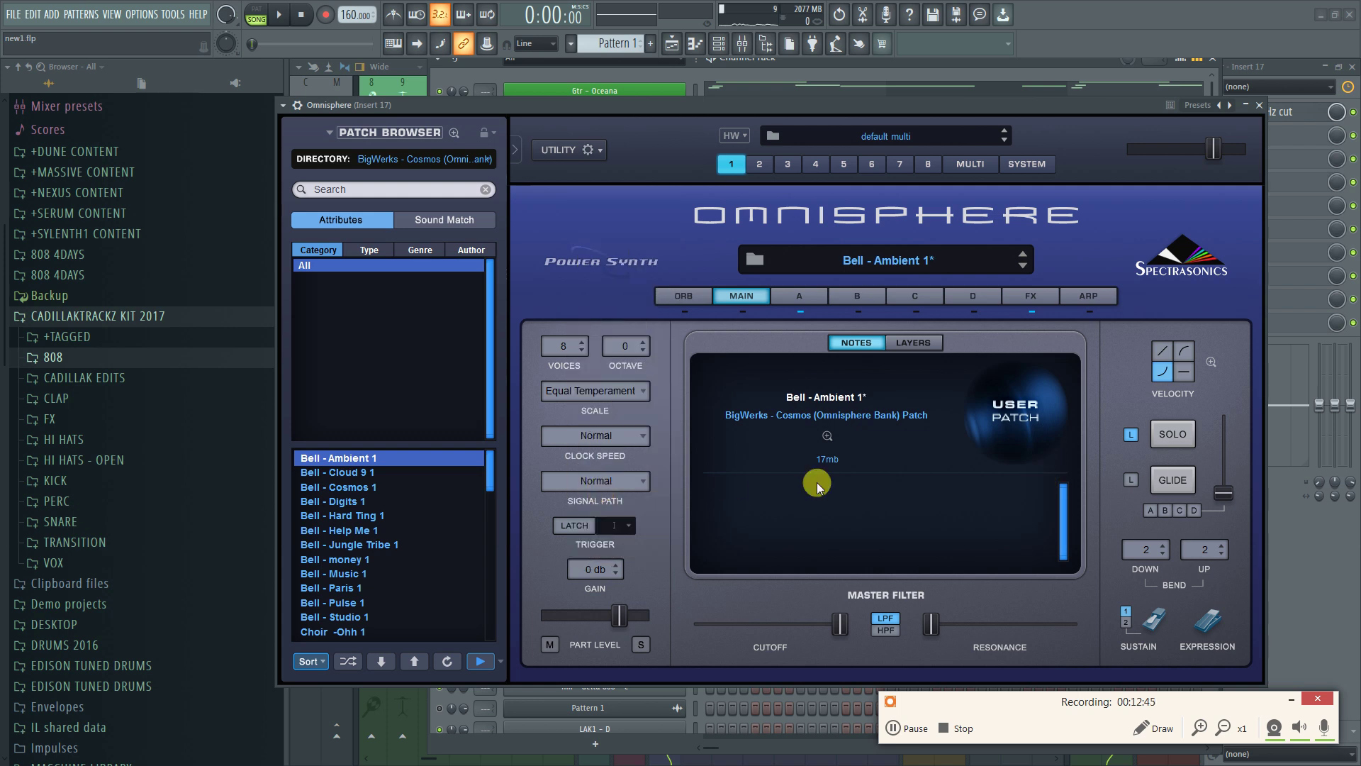
Play the song to check the new Bell - Ambient 1 level, closing the Omnisphere window and the channel rack
{"action": "key", "text": "space"}
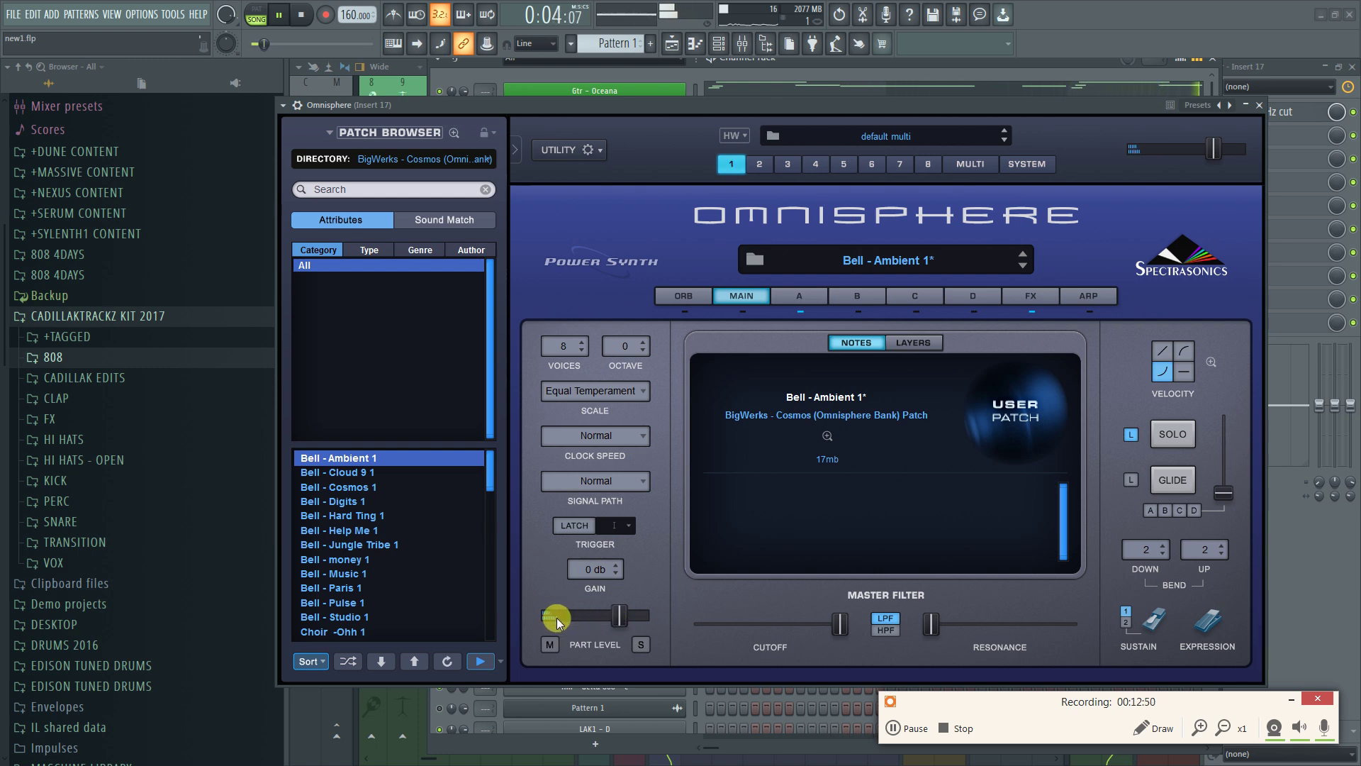
{"action": "key", "text": "space"}
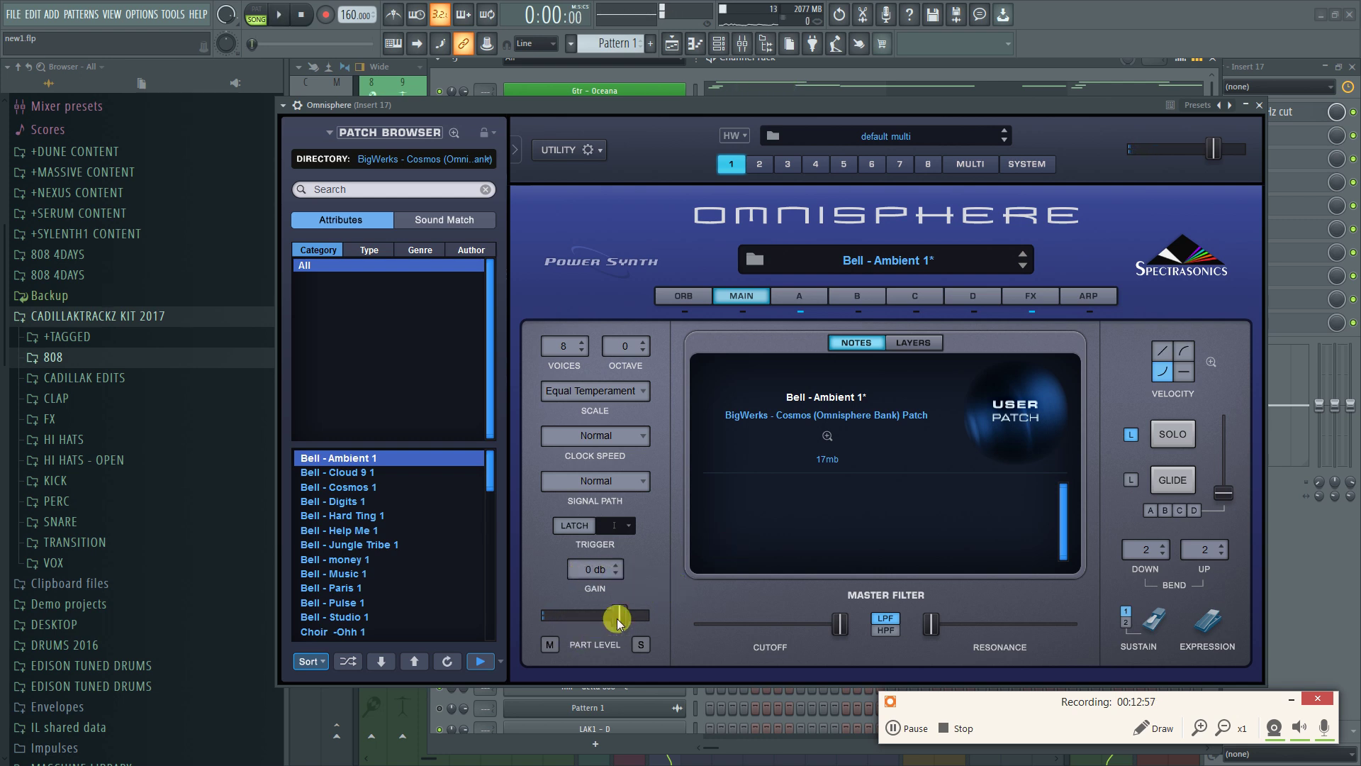
{"action": "left_click", "coordinate": [1260, 107]}
{"action": "key", "text": "space"}
{"action": "key", "text": "space"}
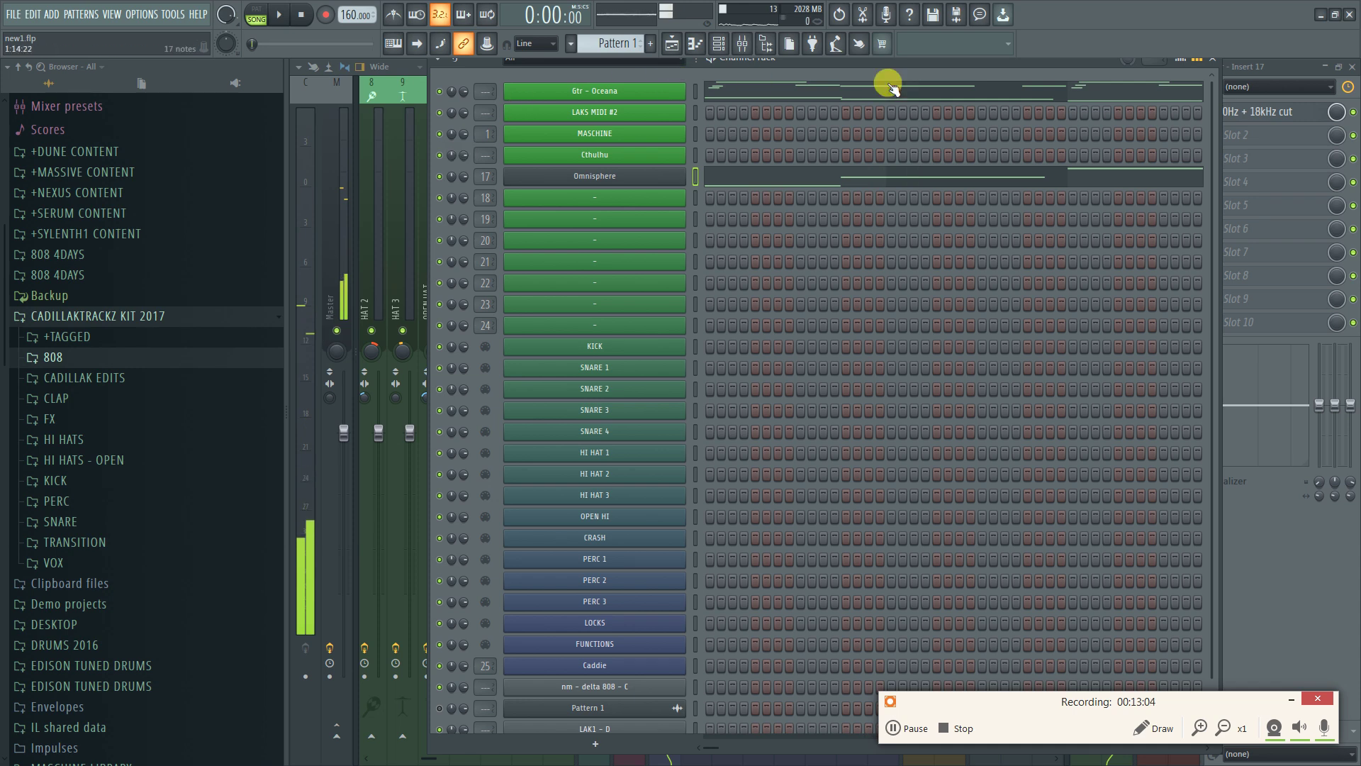
{"action": "left_click", "coordinate": [1212, 58]}
{"action": "key", "text": "space"}
{"action": "key", "text": "space"}
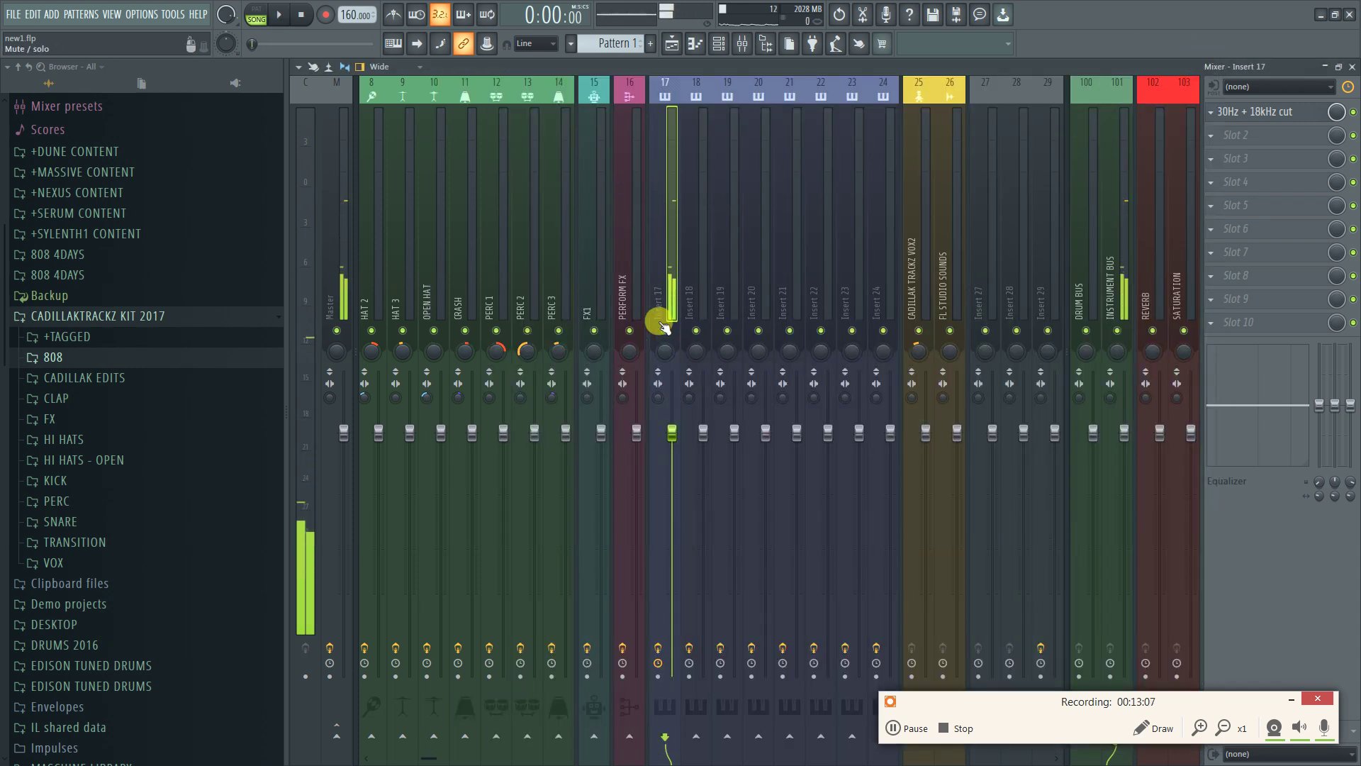
Render Pattern 1 to an audio clip from the playlist's pattern list
{"action": "key", "text": "F5"}
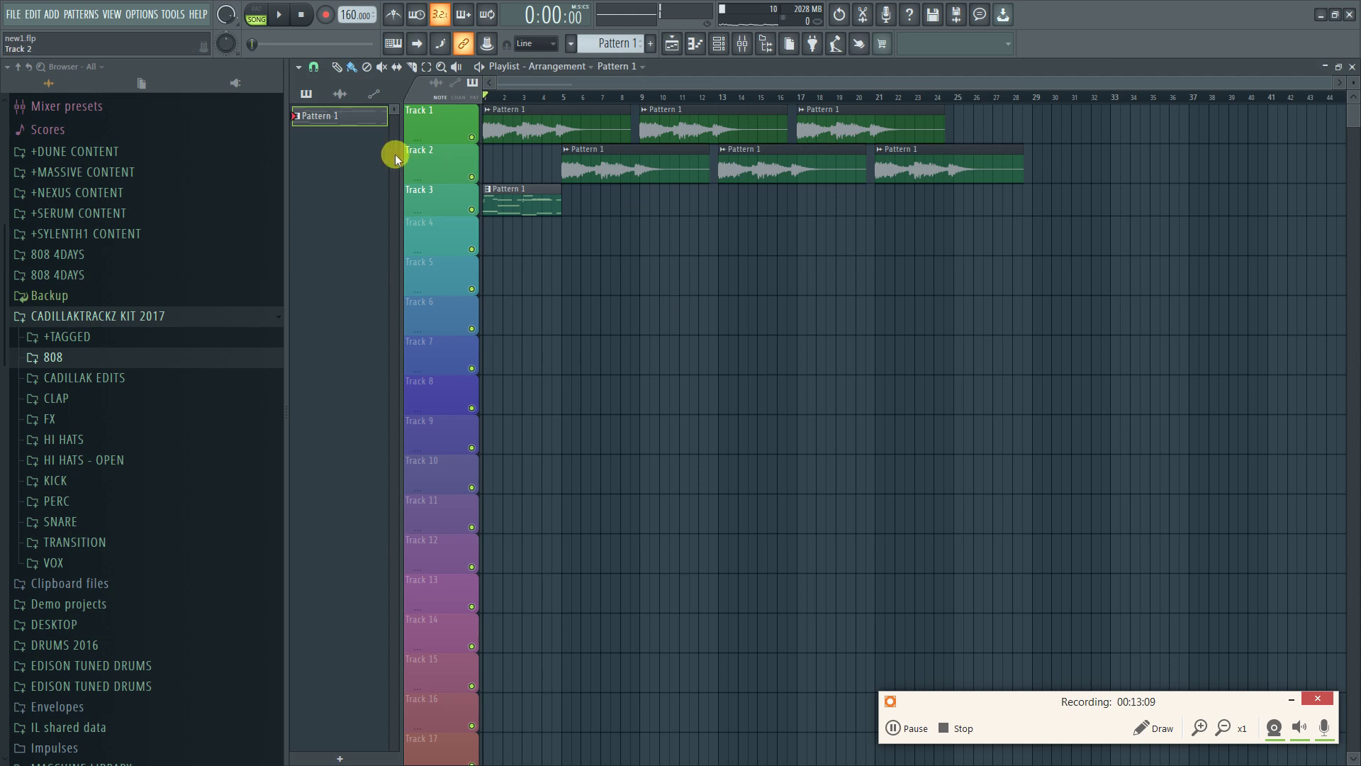
{"action": "right_click", "coordinate": [343, 119]}
{"action": "left_click", "coordinate": [414, 368]}
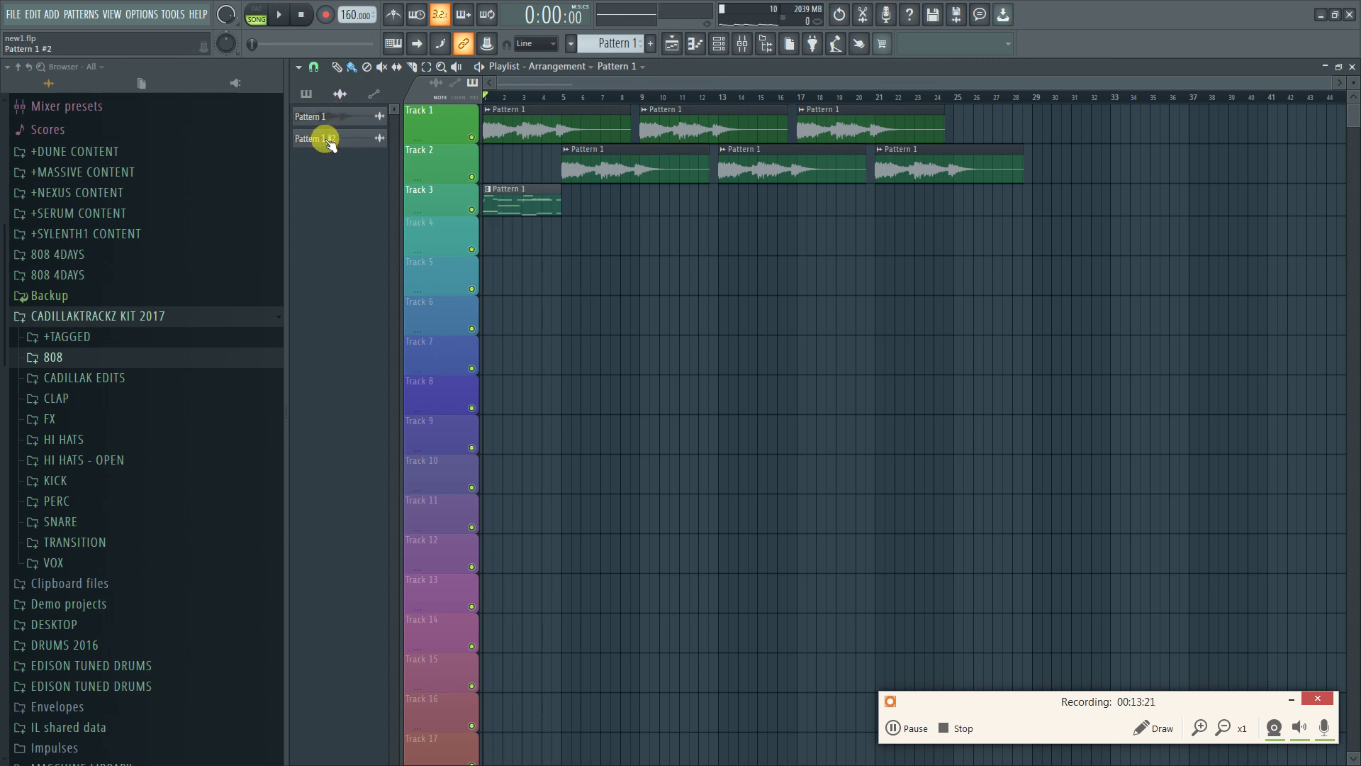
Replace the Pattern 1 note clip on Track 3 with the Pattern 1 #2 audio clip starting at bar 1
{"action": "left_click", "coordinate": [319, 139]}
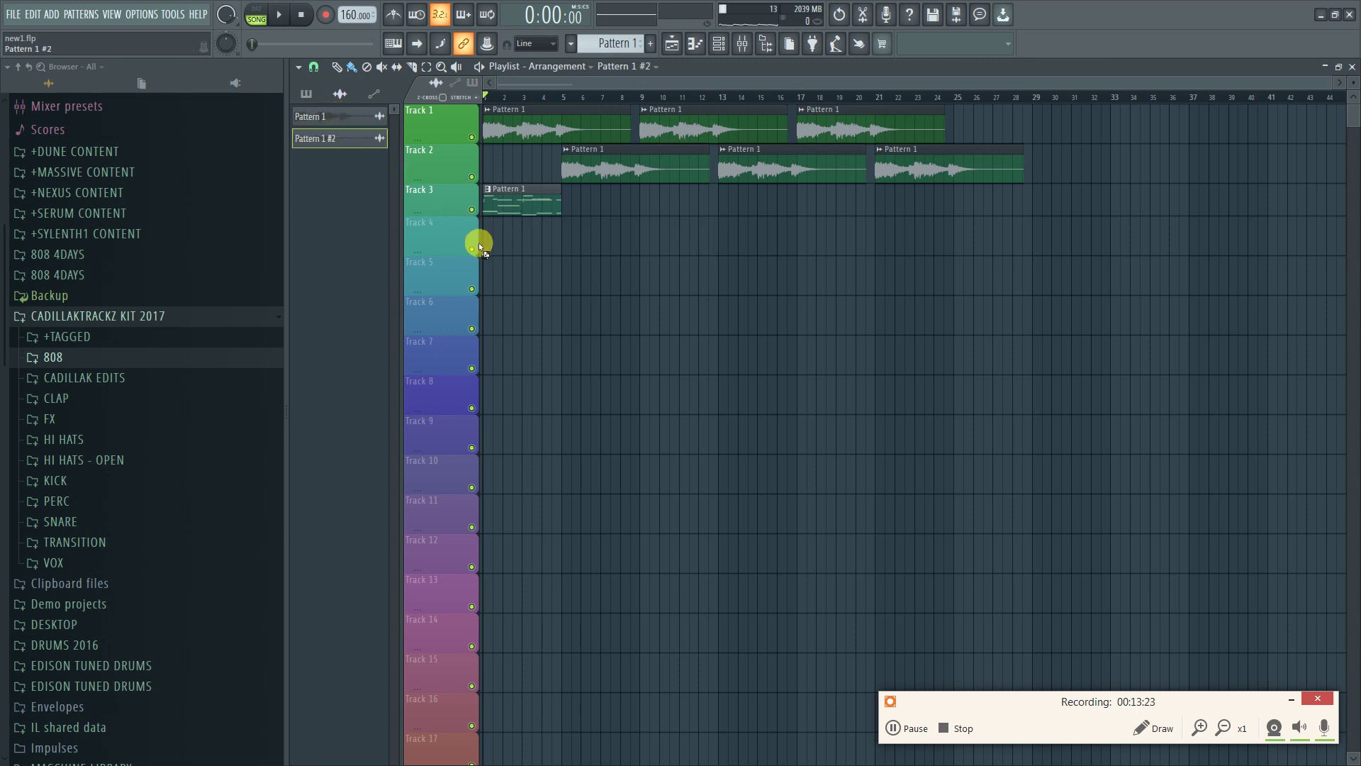
{"action": "left_click", "coordinate": [528, 234]}
{"action": "right_click", "coordinate": [517, 195]}
{"action": "left_click_drag", "start_coordinate": [553, 226], "coordinate": [495, 185]}
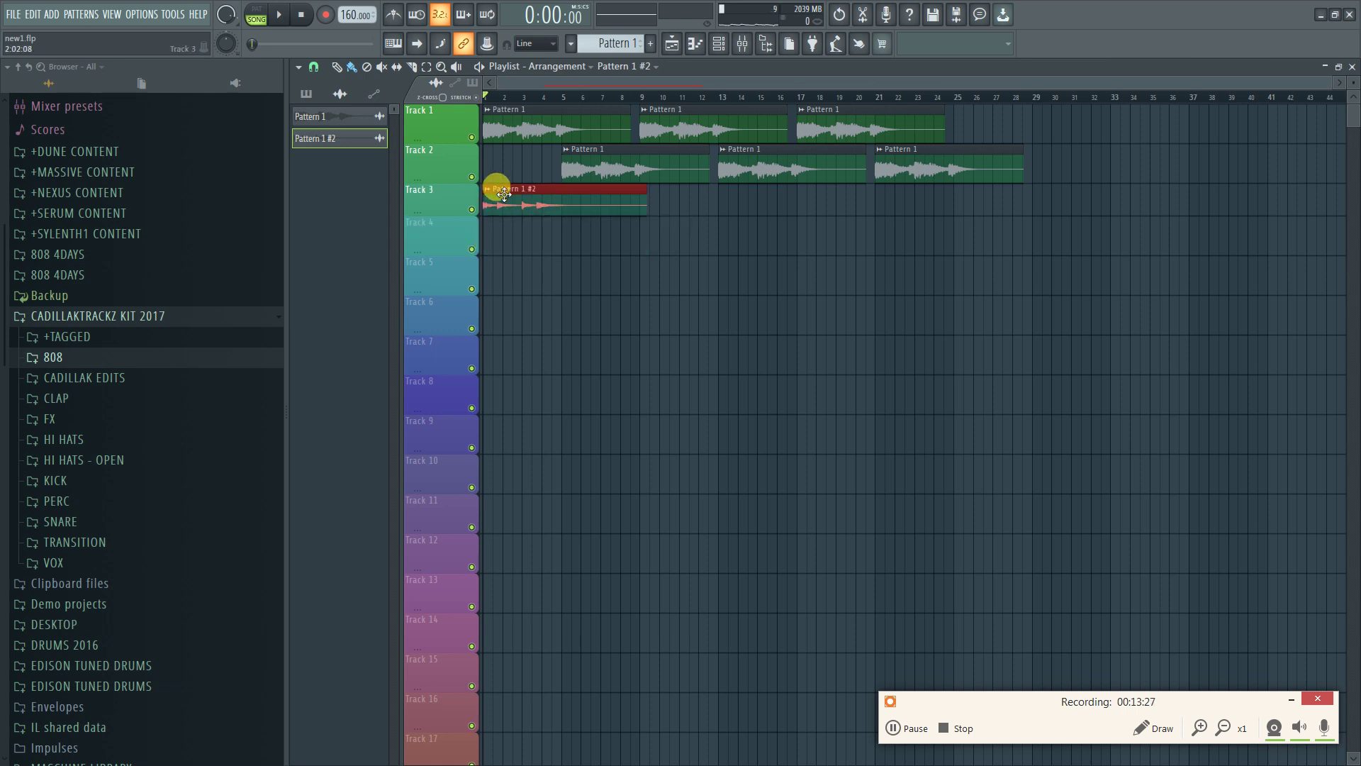
Show all channels in the channel rack and cut the Omnisphere notes, pasting them into the LAKS MIDI #2 channel
{"action": "key", "text": "F9"}
{"action": "key", "text": "F6"}
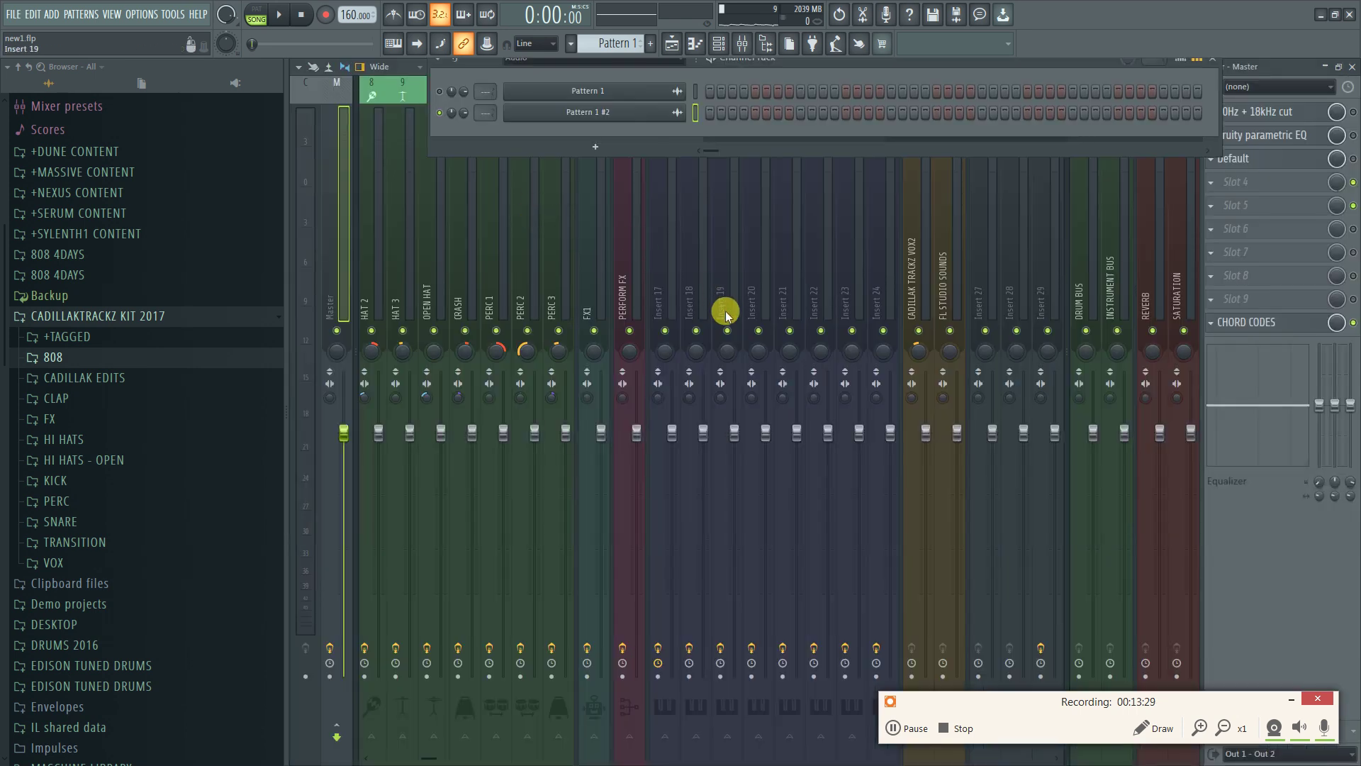
{"action": "left_click", "coordinate": [594, 66]}
{"action": "left_click", "coordinate": [597, 73]}
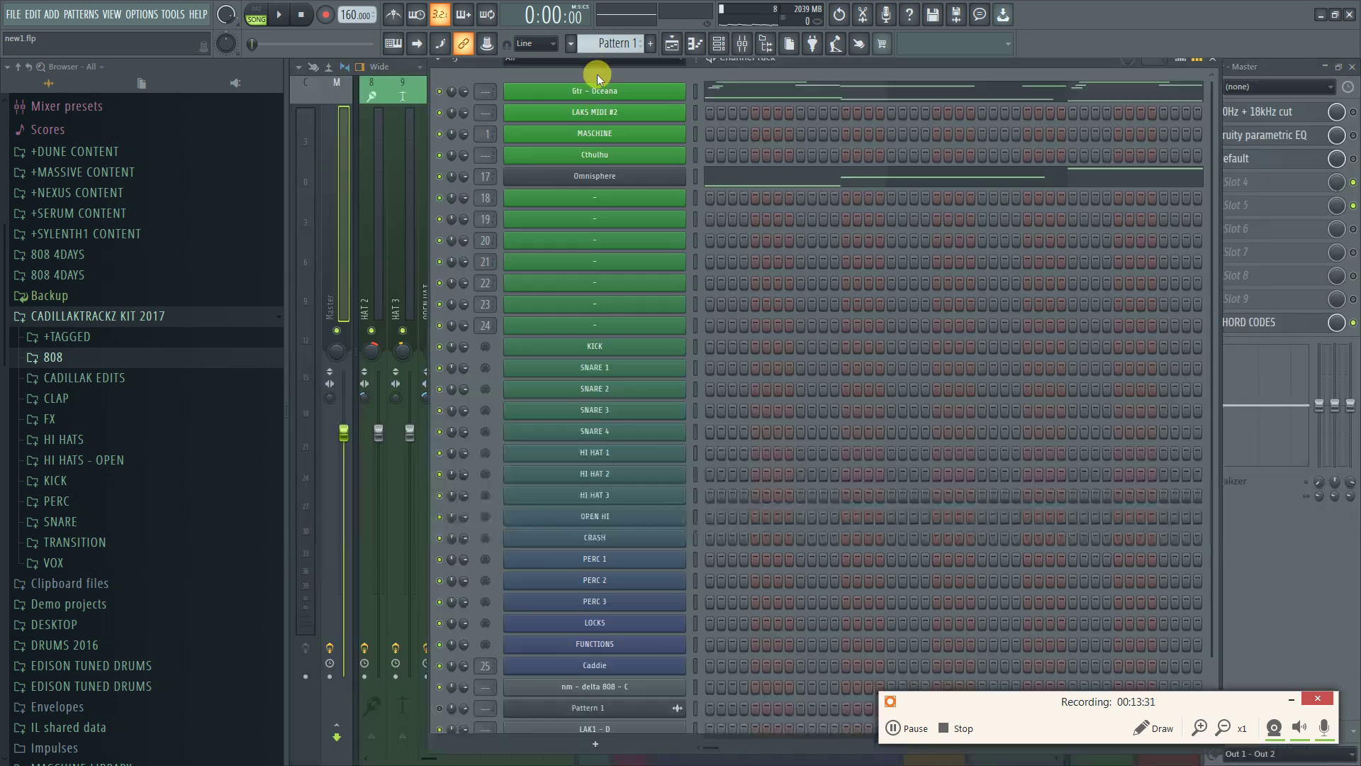
{"action": "right_click", "coordinate": [628, 186]}
{"action": "right_click", "coordinate": [651, 113]}
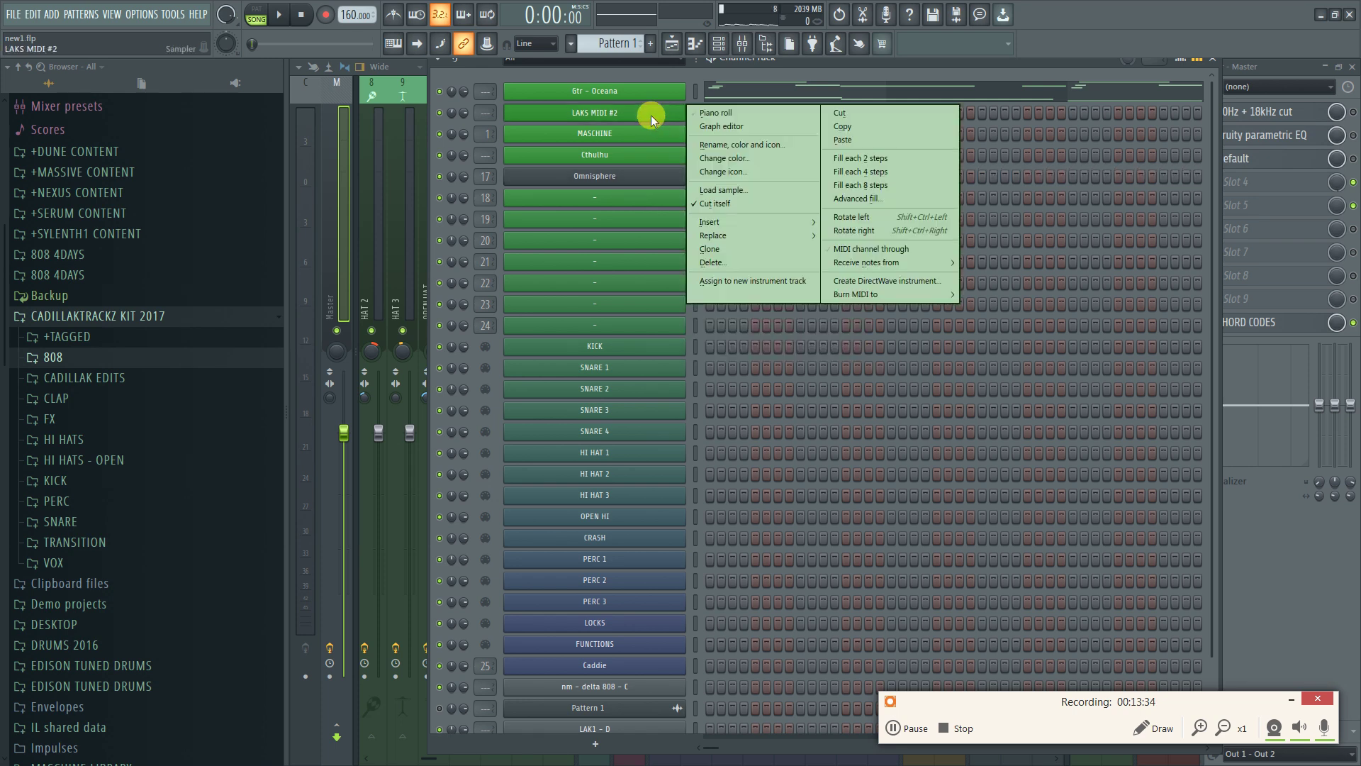
{"action": "left_click", "coordinate": [834, 140]}
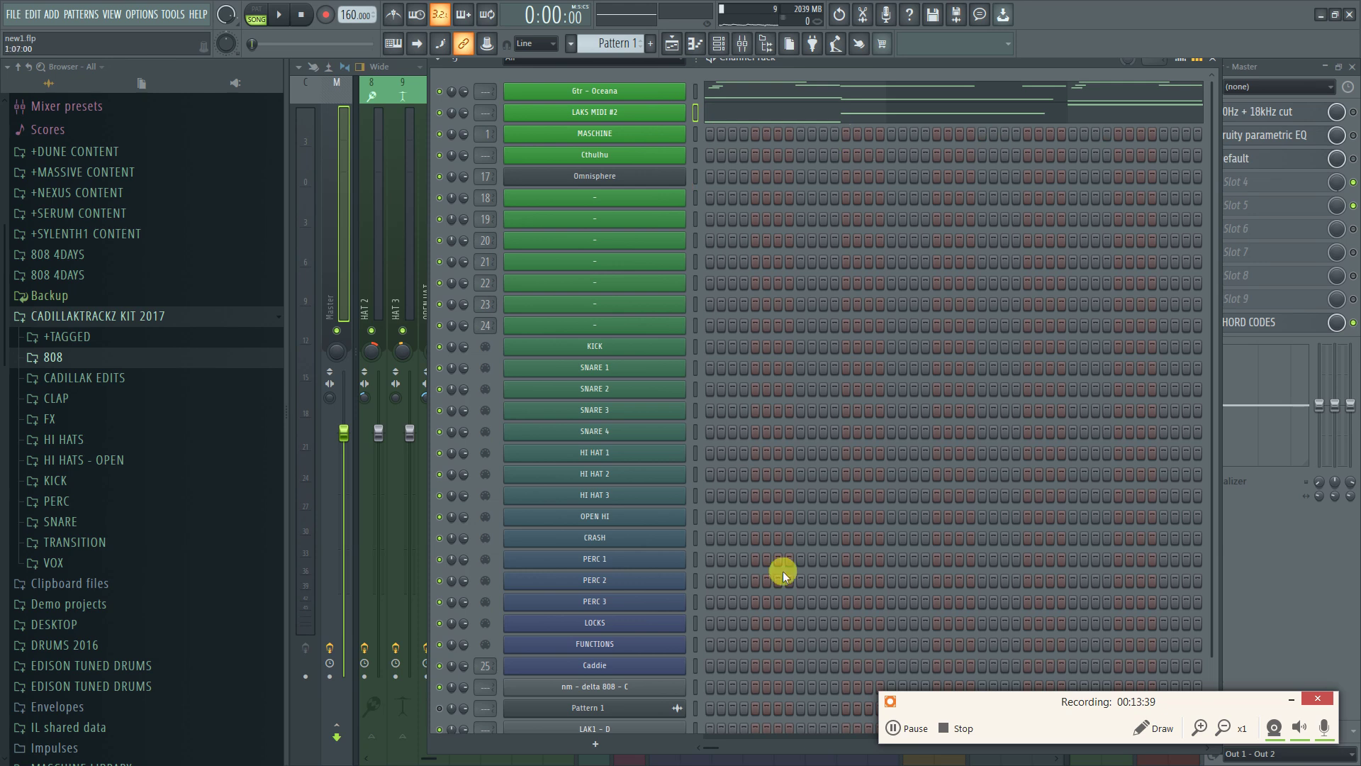
Try placing a full-length Pattern 1 #2 clip on Track 4 during playback, and remove it again
{"action": "key", "text": "F9"}
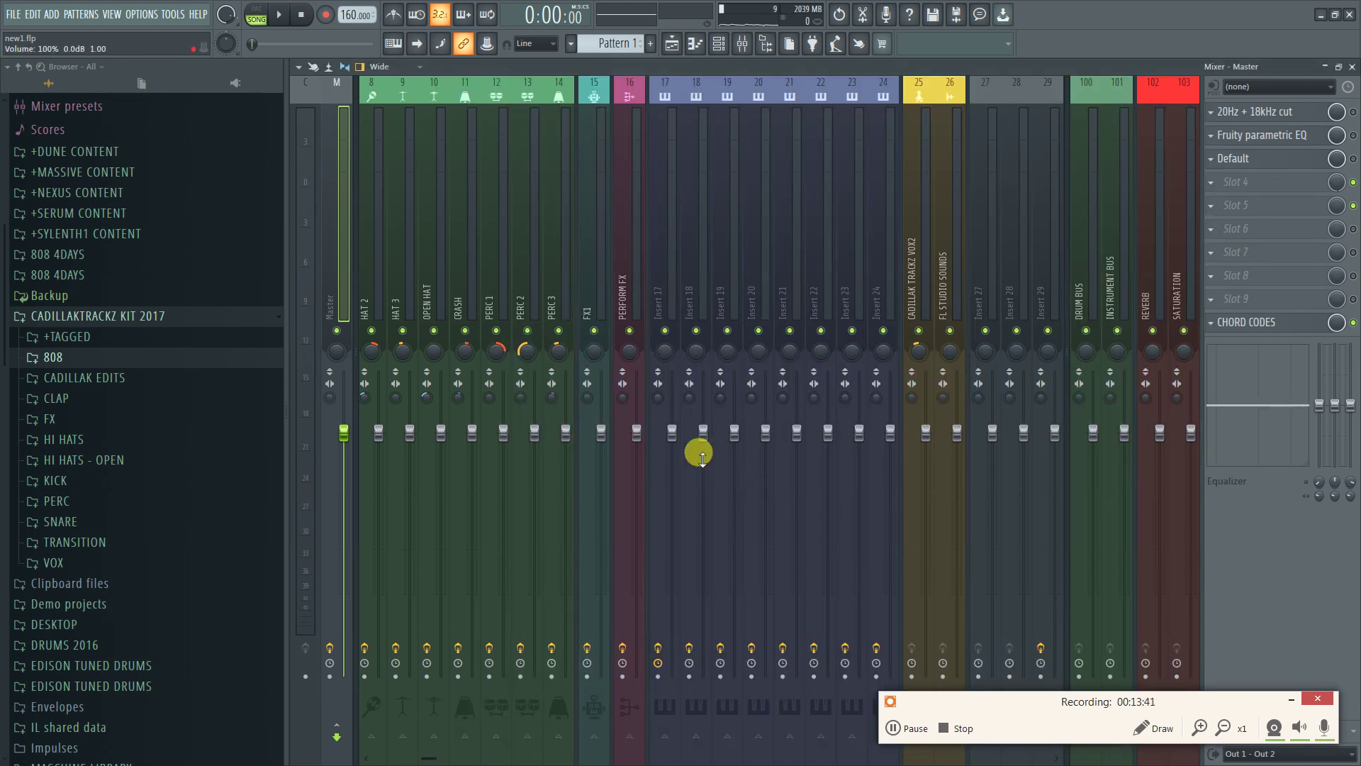
{"action": "key", "text": "F5"}
{"action": "key", "text": "space"}
{"action": "left_click_drag", "start_coordinate": [537, 210], "coordinate": [618, 244]}
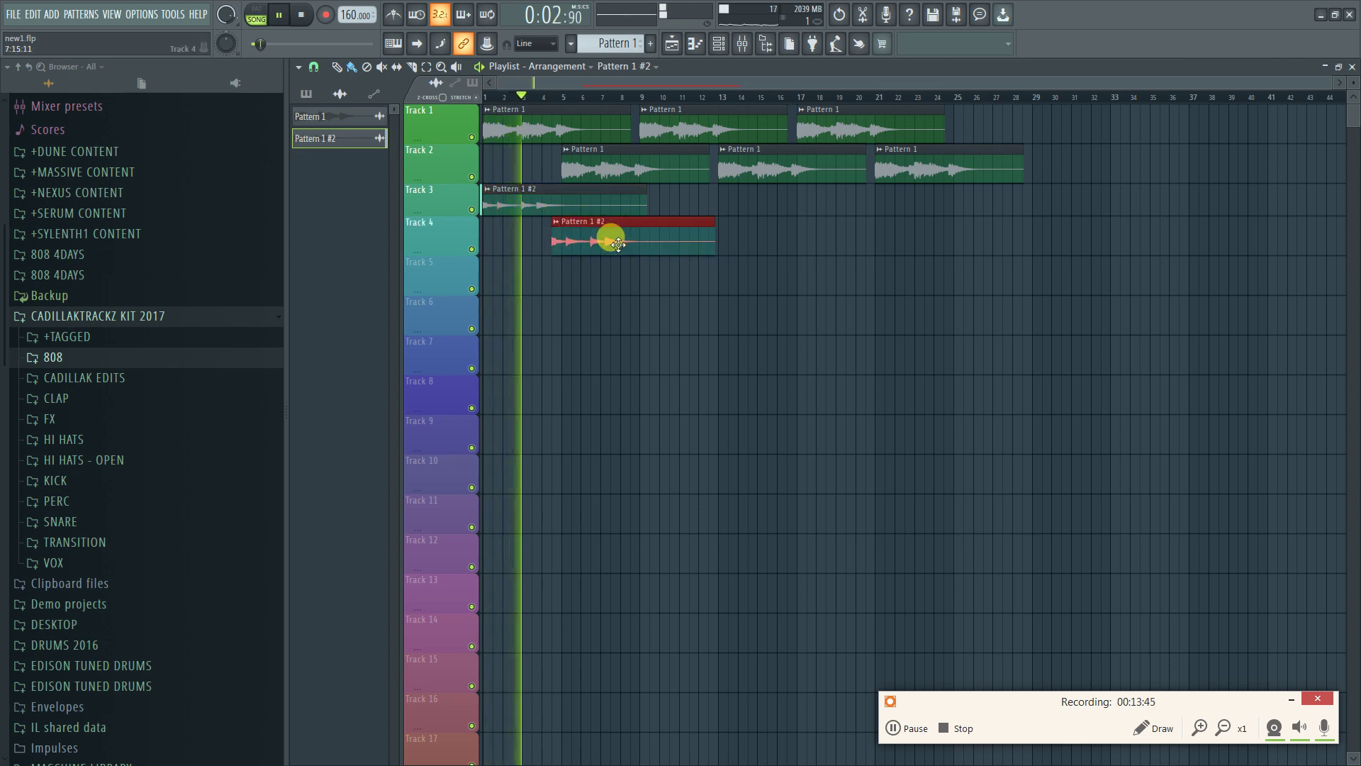
{"action": "right_click", "coordinate": [642, 234]}
{"action": "key", "text": "space"}
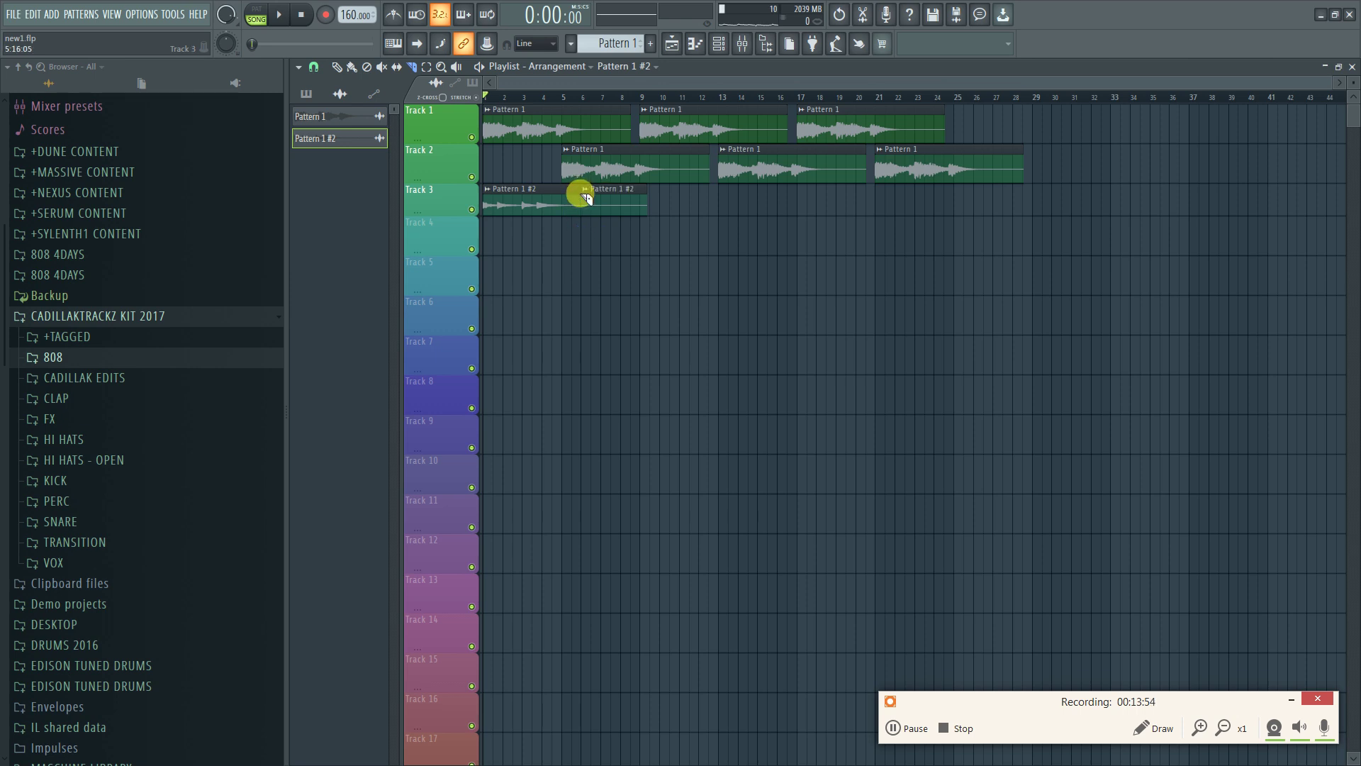
Remove the tail of the Track 3 clip from bar 6 onward and place the shortened clip on Track 4 at bar 5
{"action": "right_click", "coordinate": [621, 207]}
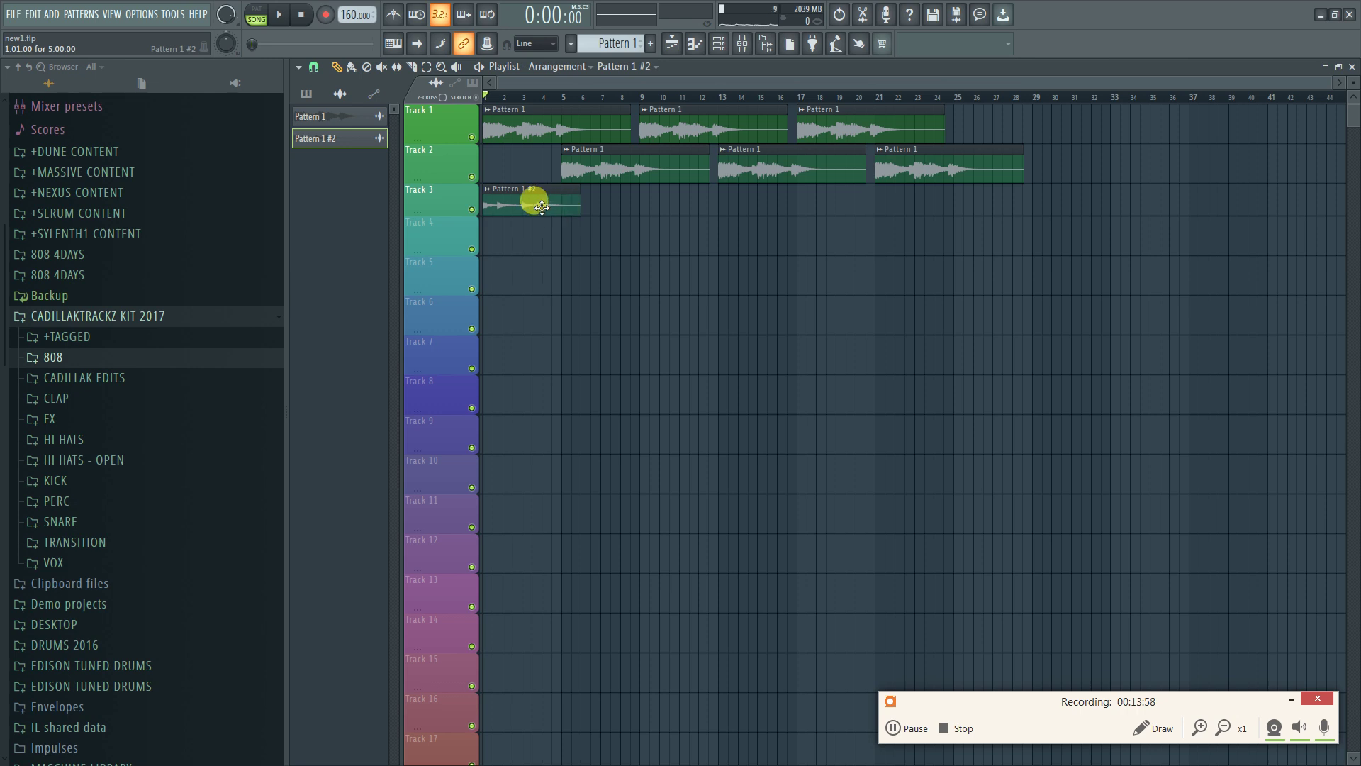
{"action": "mouse_move", "coordinate": [539, 255]}
{"action": "left_mouse_down"}
{"action": "mouse_move", "coordinate": [532, 243]}
{"action": "mouse_move", "coordinate": [563, 233]}
{"action": "mouse_move", "coordinate": [599, 233]}
{"action": "mouse_move", "coordinate": [594, 245]}
{"action": "left_mouse_up"}
{"action": "key", "text": "space"}
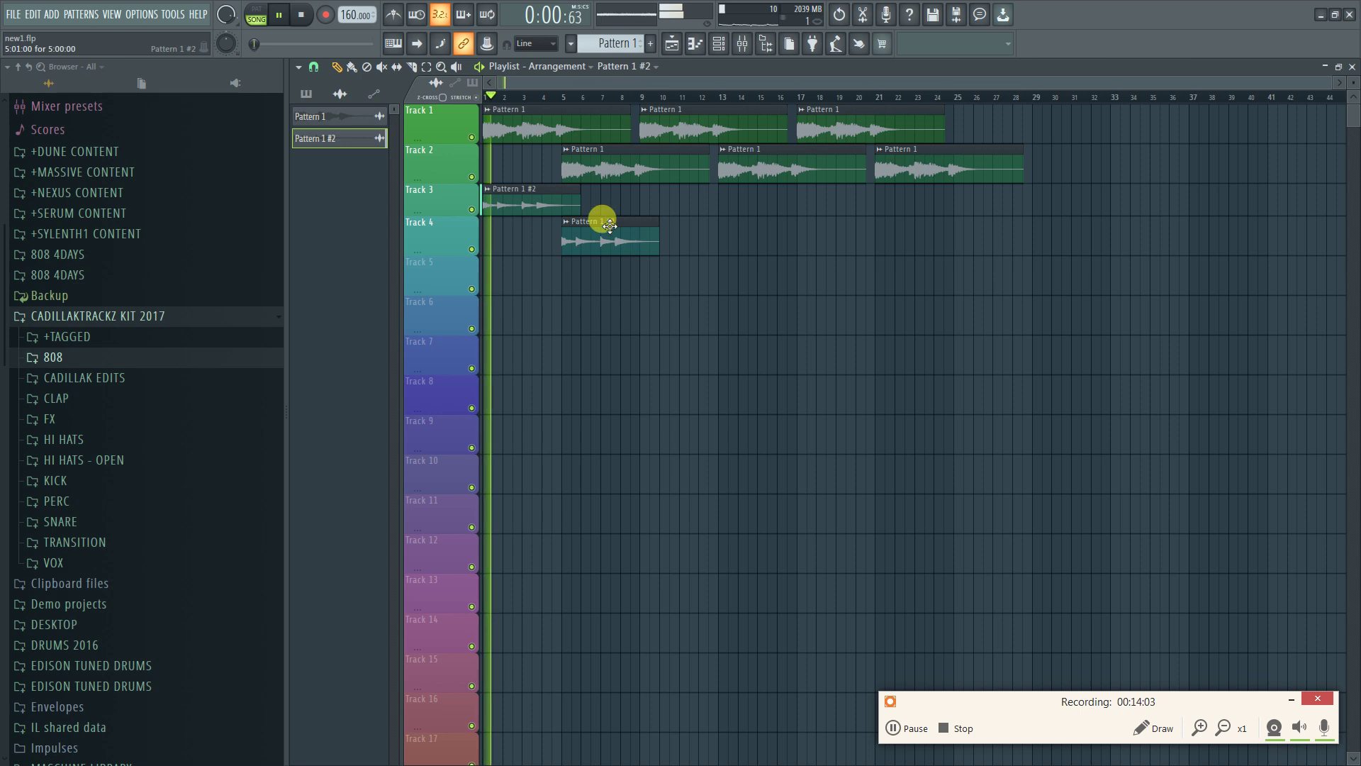
Place more shortened Pattern 1 #2 clips on Track 3 at bars 9, 17 and 25 and on Track 4 at bars 13 and 21
{"action": "left_click", "coordinate": [640, 205]}
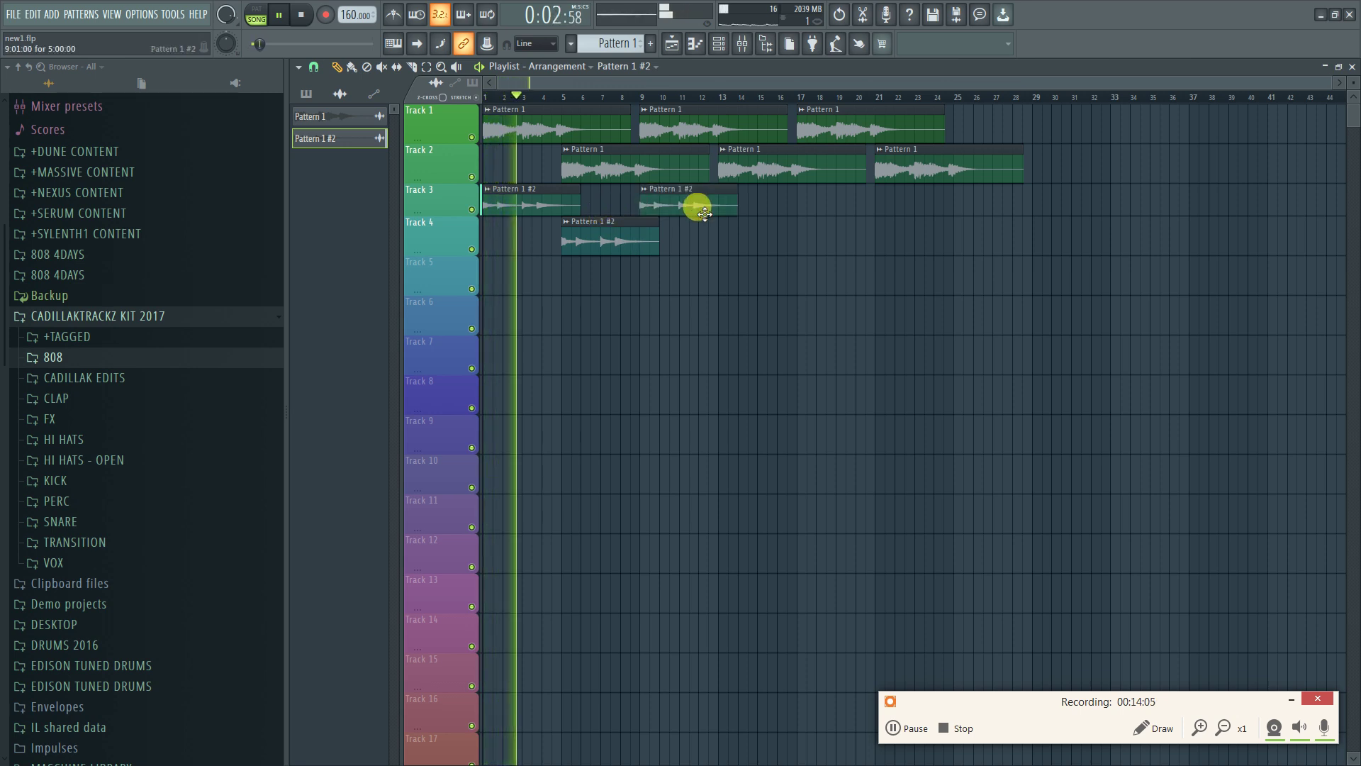
{"action": "left_click", "coordinate": [719, 237]}
{"action": "left_click", "coordinate": [797, 203]}
{"action": "left_click", "coordinate": [885, 239]}
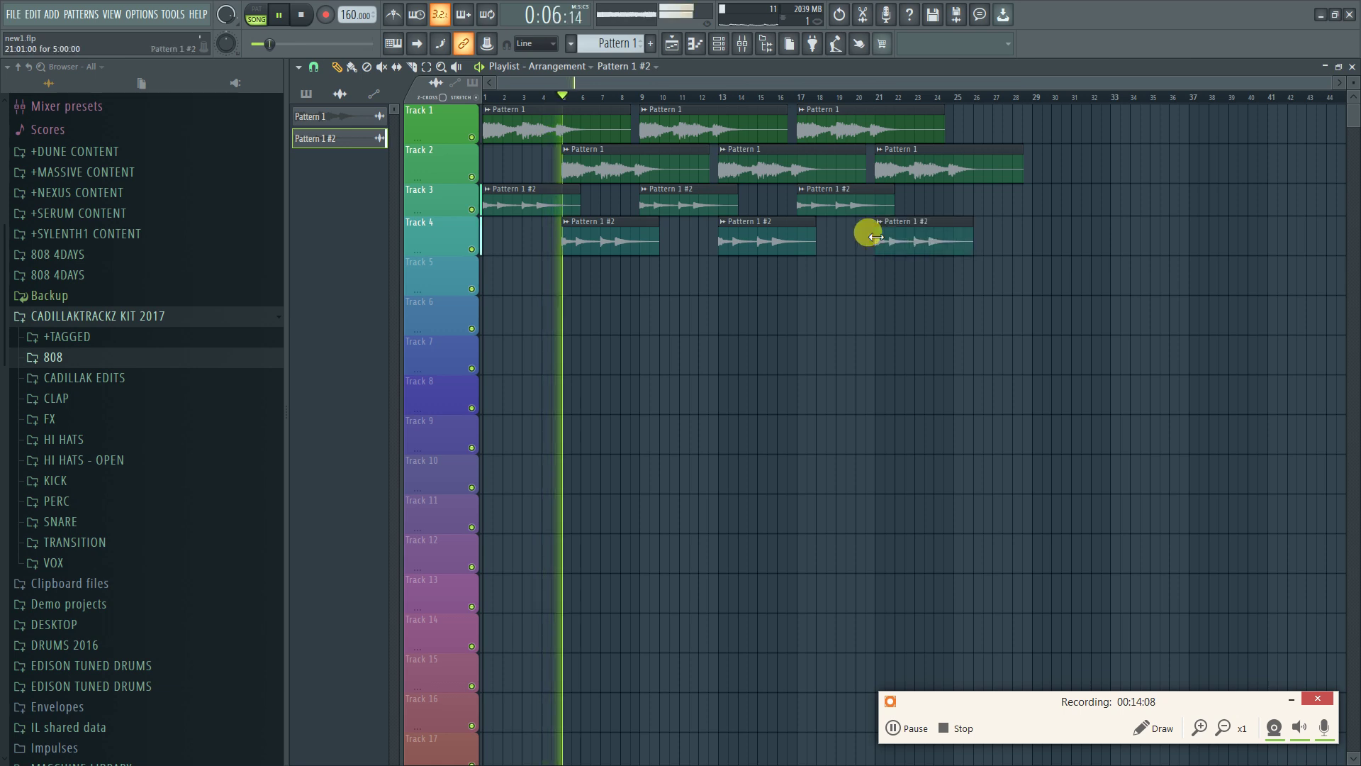
{"action": "left_click", "coordinate": [956, 205]}
{"action": "key", "text": "space"}
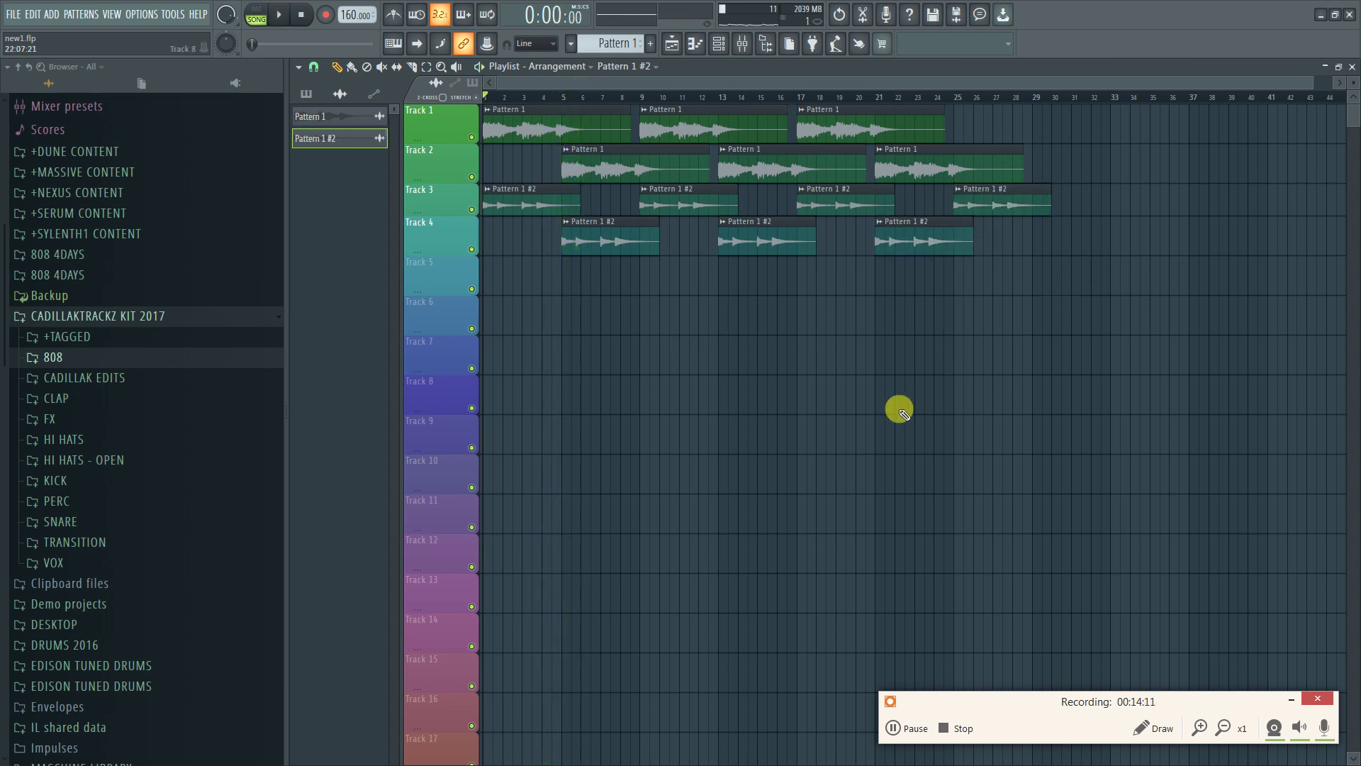
Bring up the channel rack, unmute the Pattern 1 audio channel and play the song
{"action": "left_click", "coordinate": [1352, 66]}
{"action": "key", "text": "F5"}
{"action": "key", "text": "F6"}
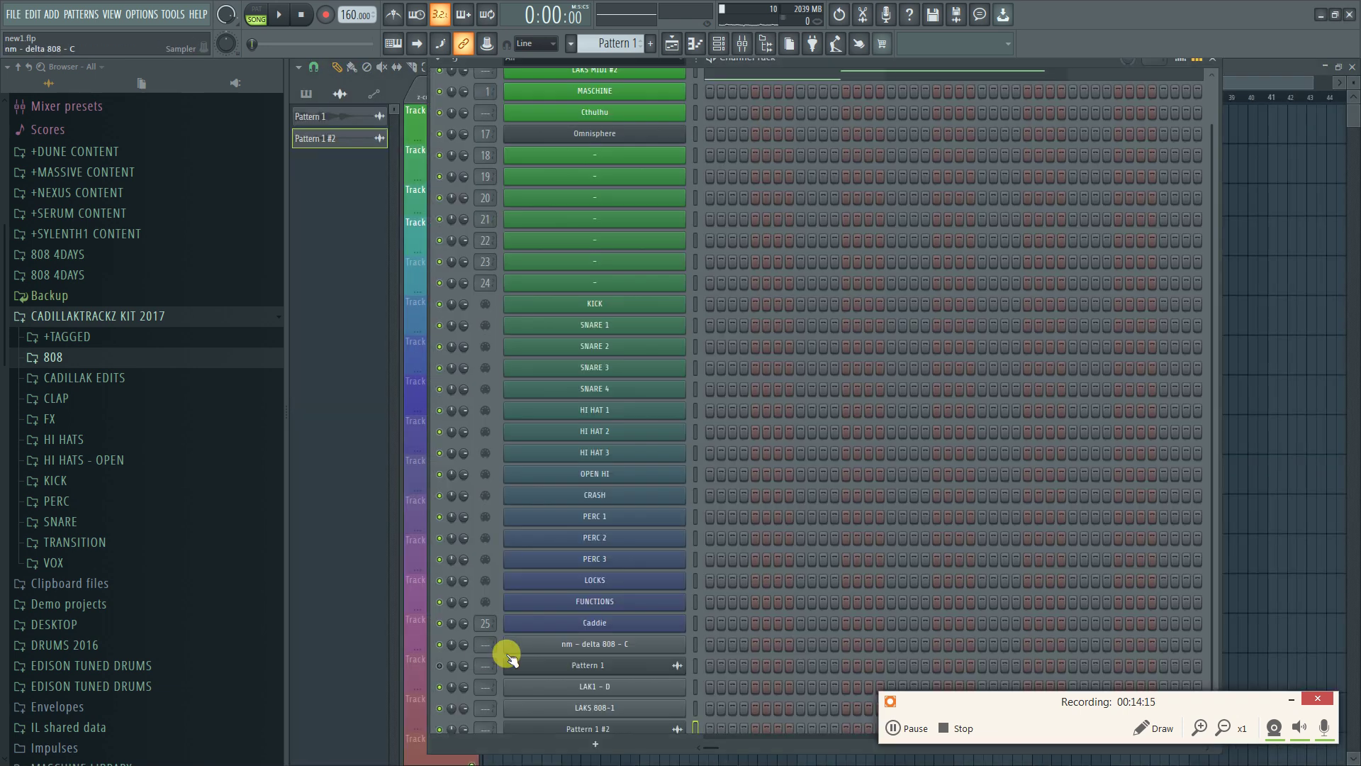
{"action": "scroll", "coordinate": [621, 674], "scroll_direction": "down", "scroll_amount": 1}
{"action": "left_click", "coordinate": [439, 646]}
{"action": "key", "text": "space"}
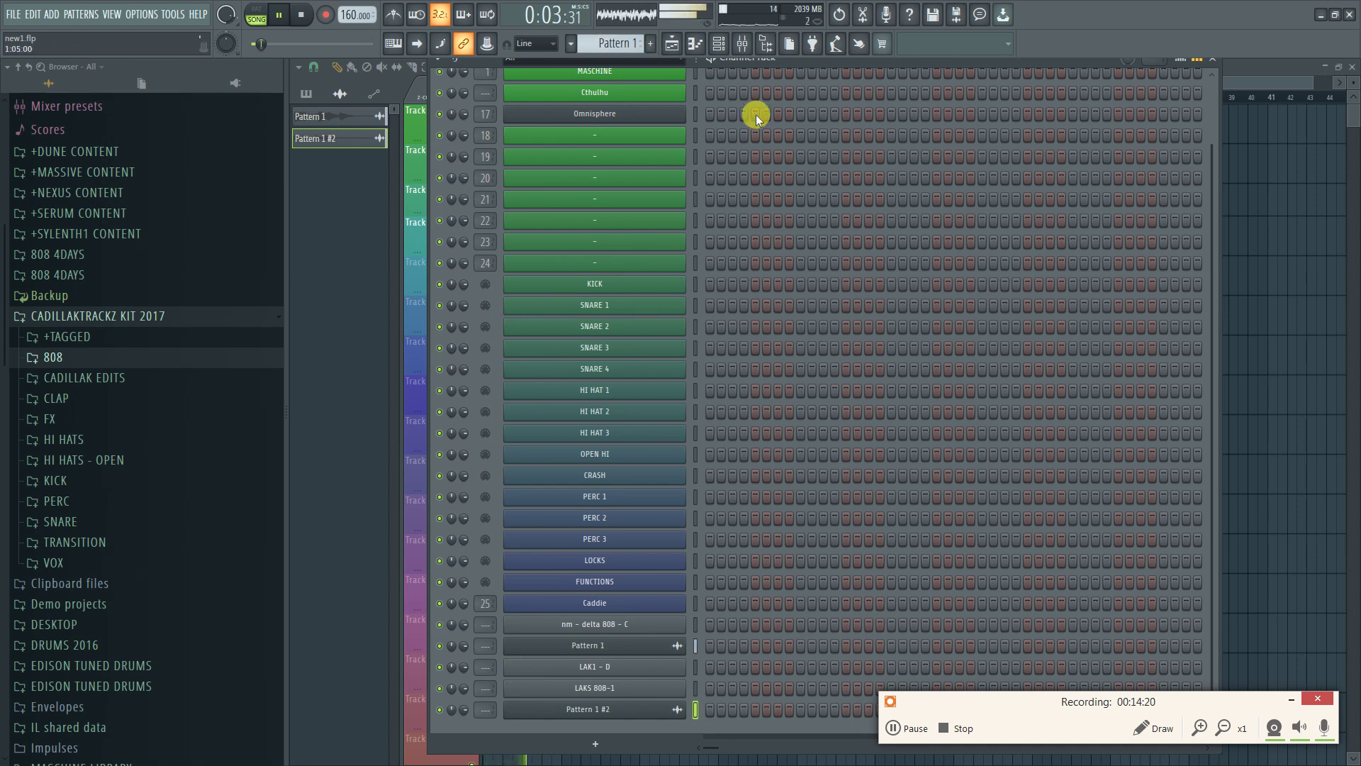
{"action": "scroll", "coordinate": [832, 211], "scroll_direction": "up", "scroll_amount": 3}
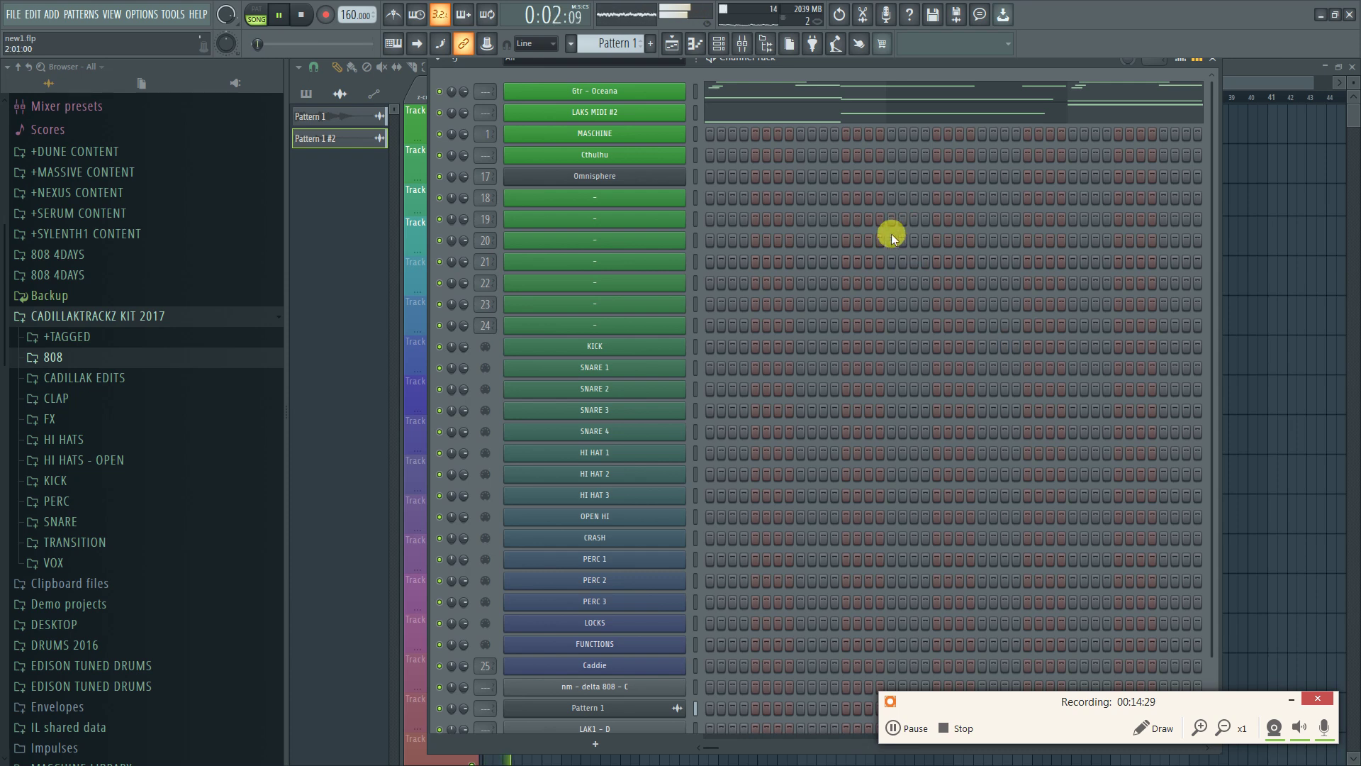
Try muting the Pattern 1 audio channel to hear the arrangement without it, and unmute it again
{"action": "scroll", "coordinate": [891, 233], "scroll_direction": "down", "scroll_amount": 3}
{"action": "key", "text": "space"}
{"action": "left_click", "coordinate": [439, 645]}
{"action": "key", "text": "space"}
{"action": "key", "text": "space"}
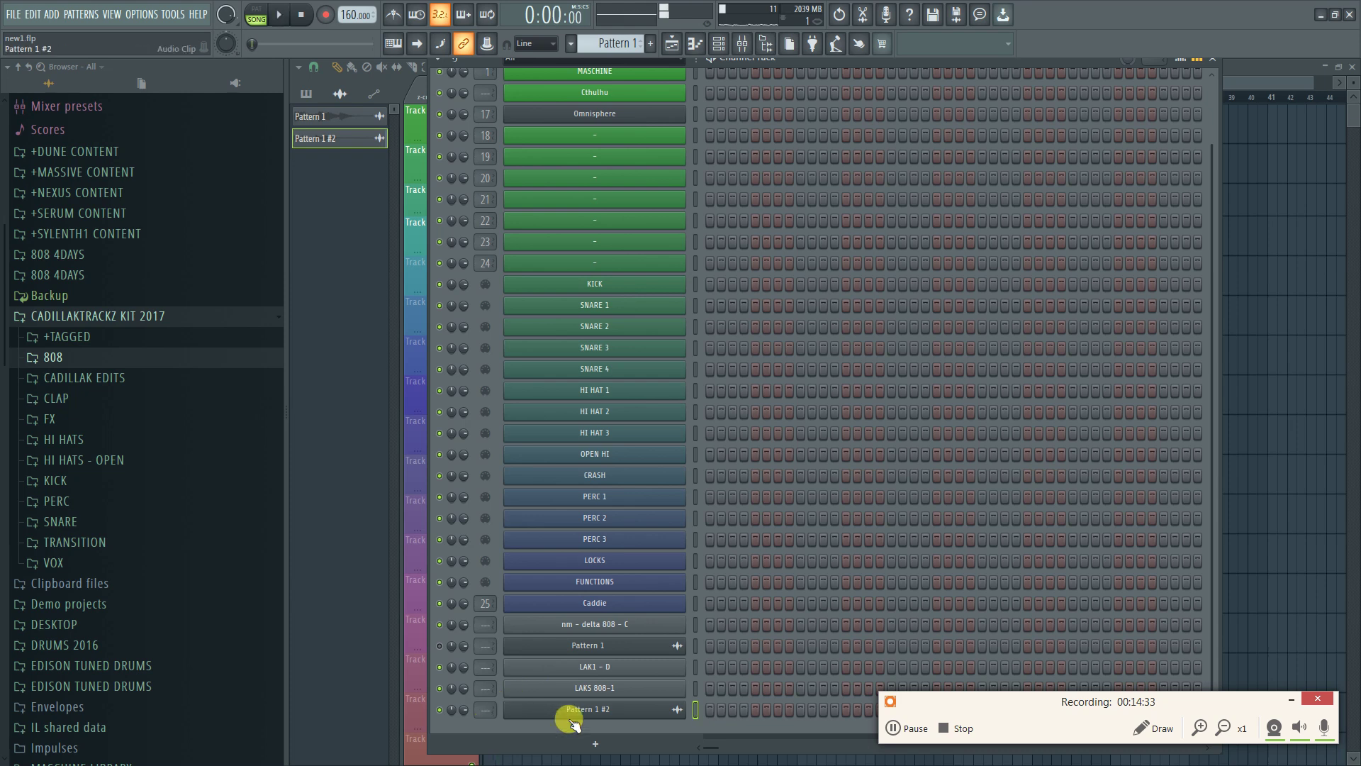
{"action": "right_click", "coordinate": [564, 712]}
{"action": "left_click", "coordinate": [439, 645]}
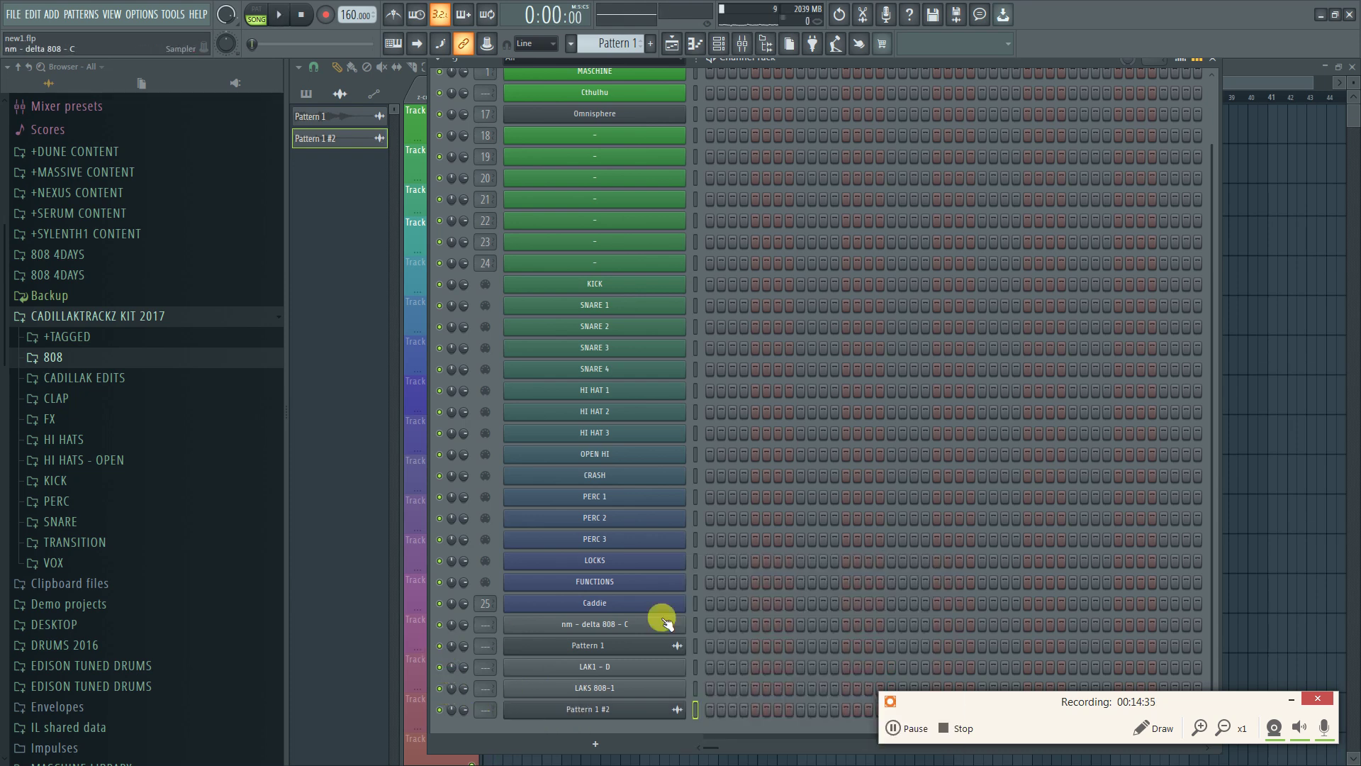
Play the song with both the Pattern 1 and Pattern 1 #2 audio channels on, and stop playback
{"action": "key", "text": "space"}
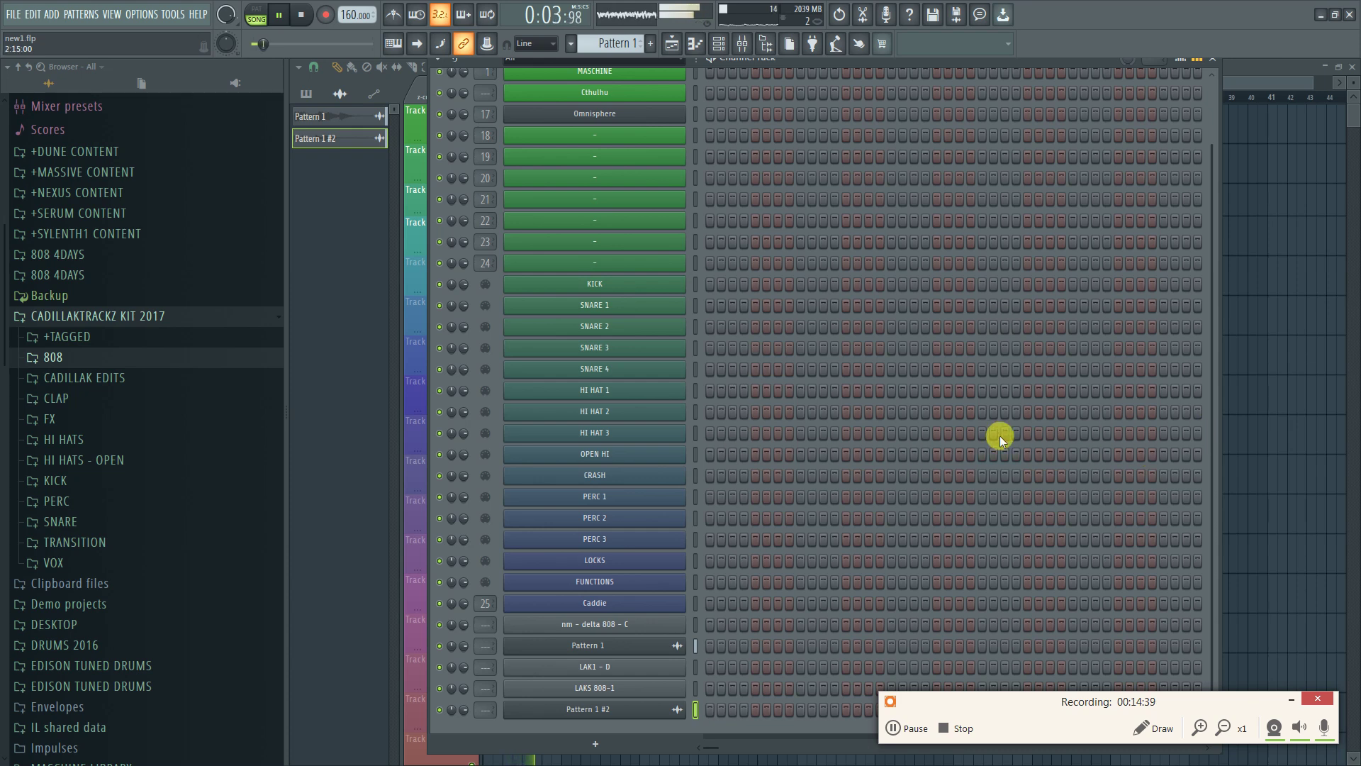
{"action": "scroll", "coordinate": [848, 412], "scroll_direction": "up", "scroll_amount": 3}
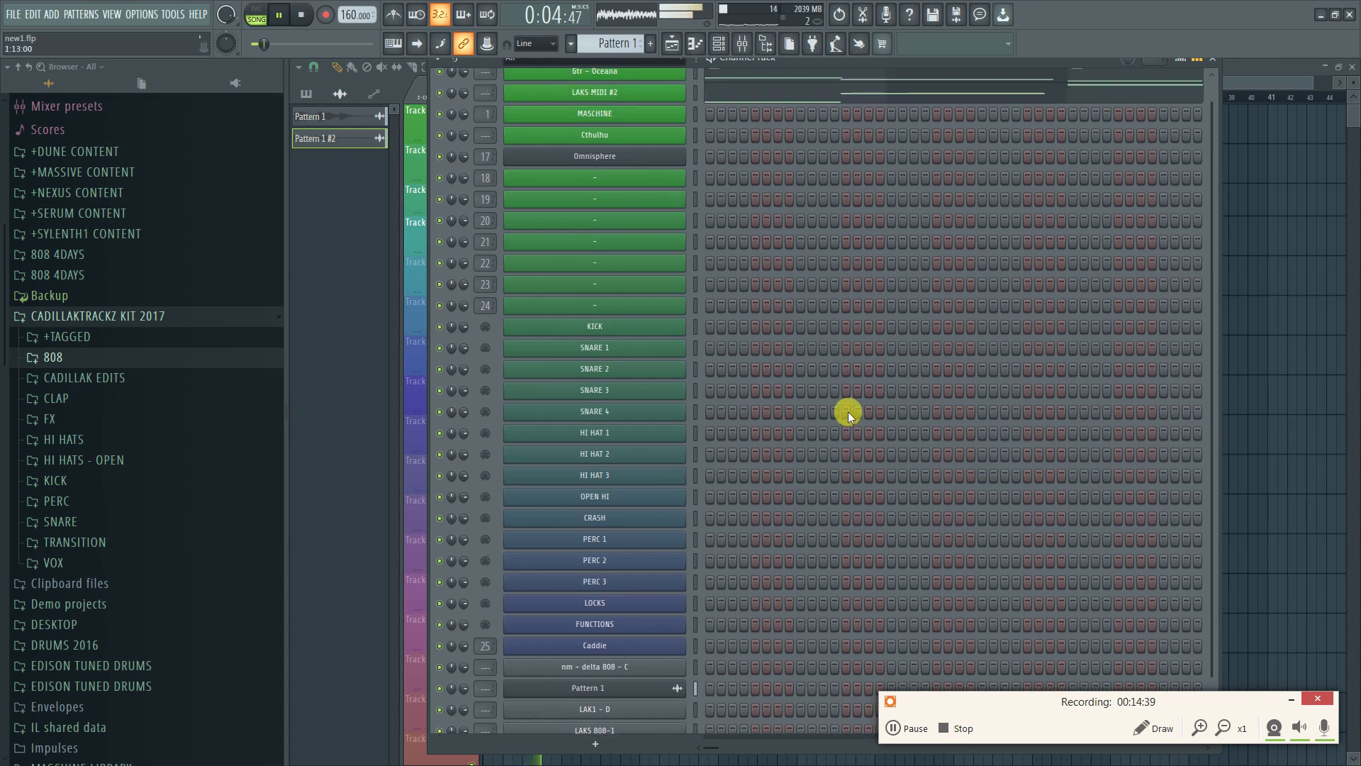
{"action": "left_click", "coordinate": [301, 15]}
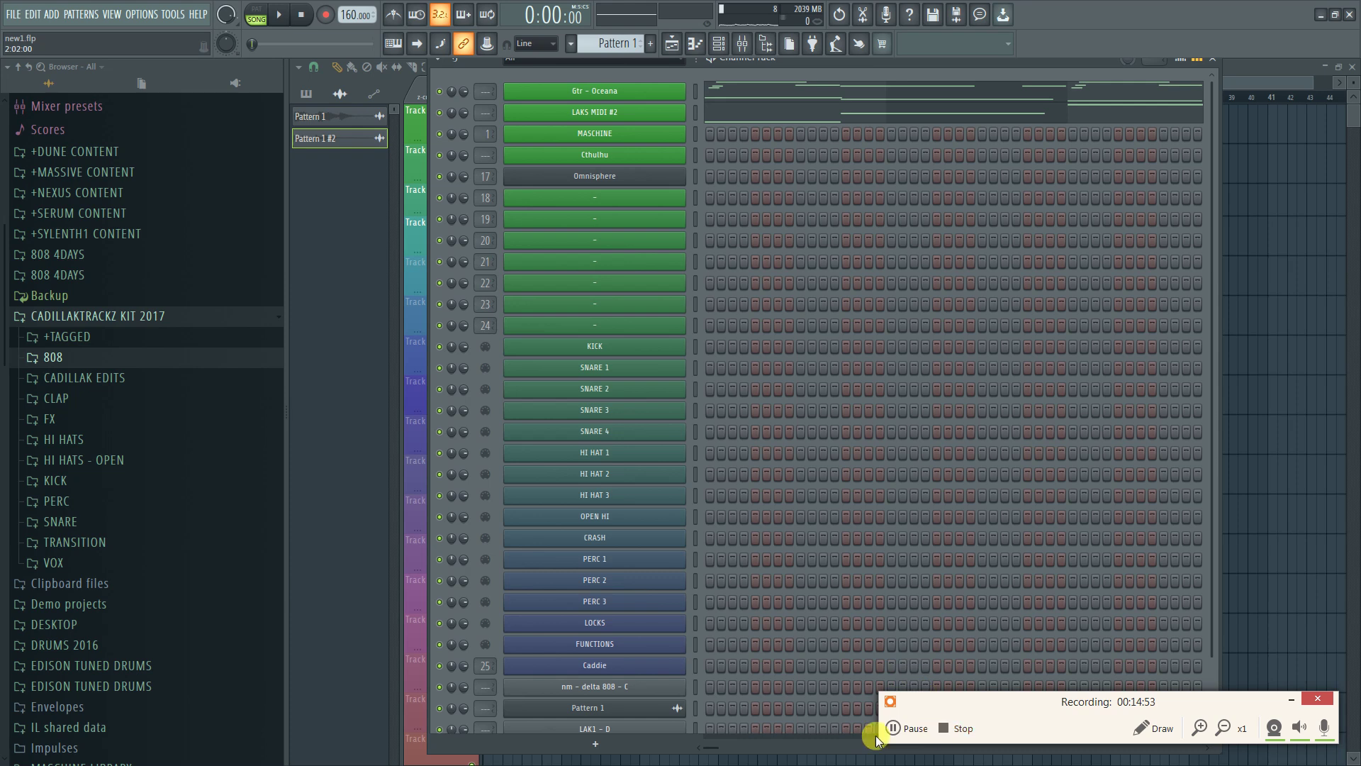
{"action": "left_click", "coordinate": [902, 730]}
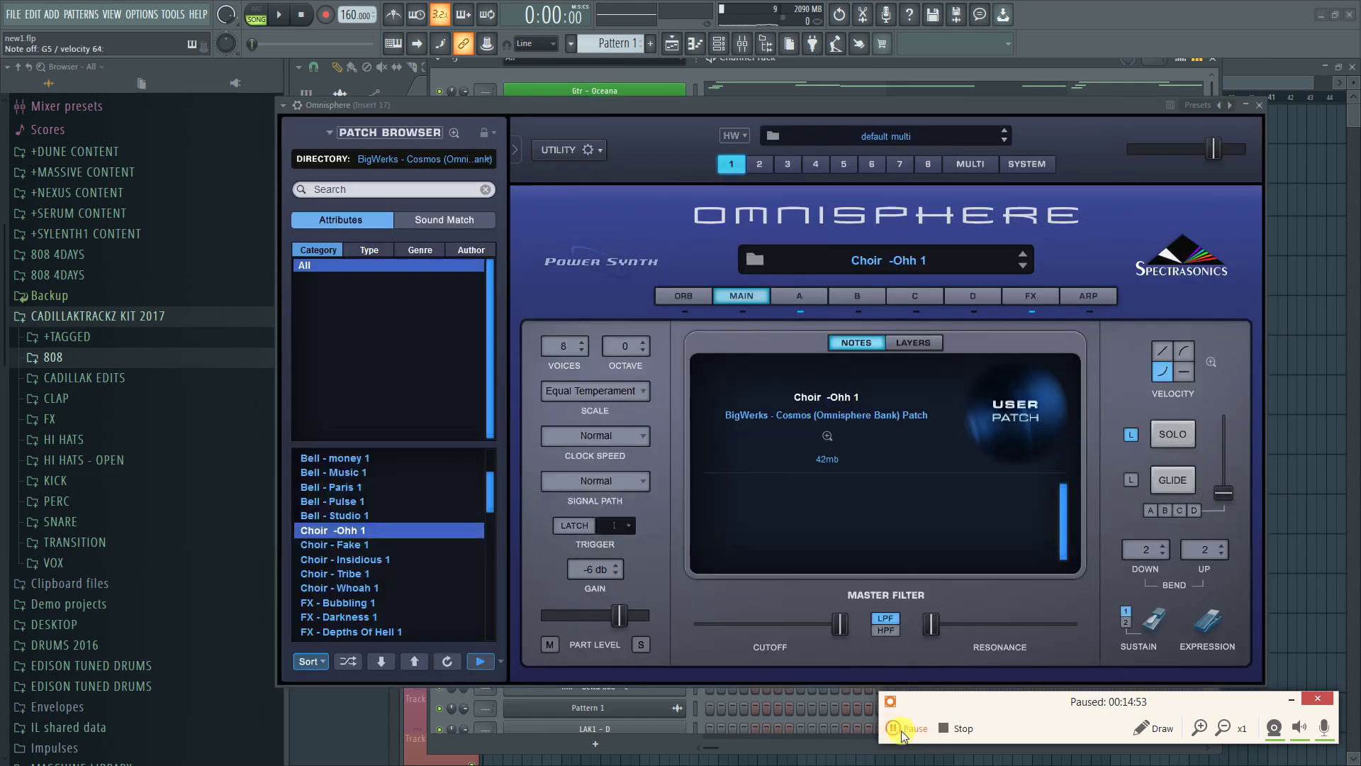
{"action": "left_click", "coordinate": [899, 732]}
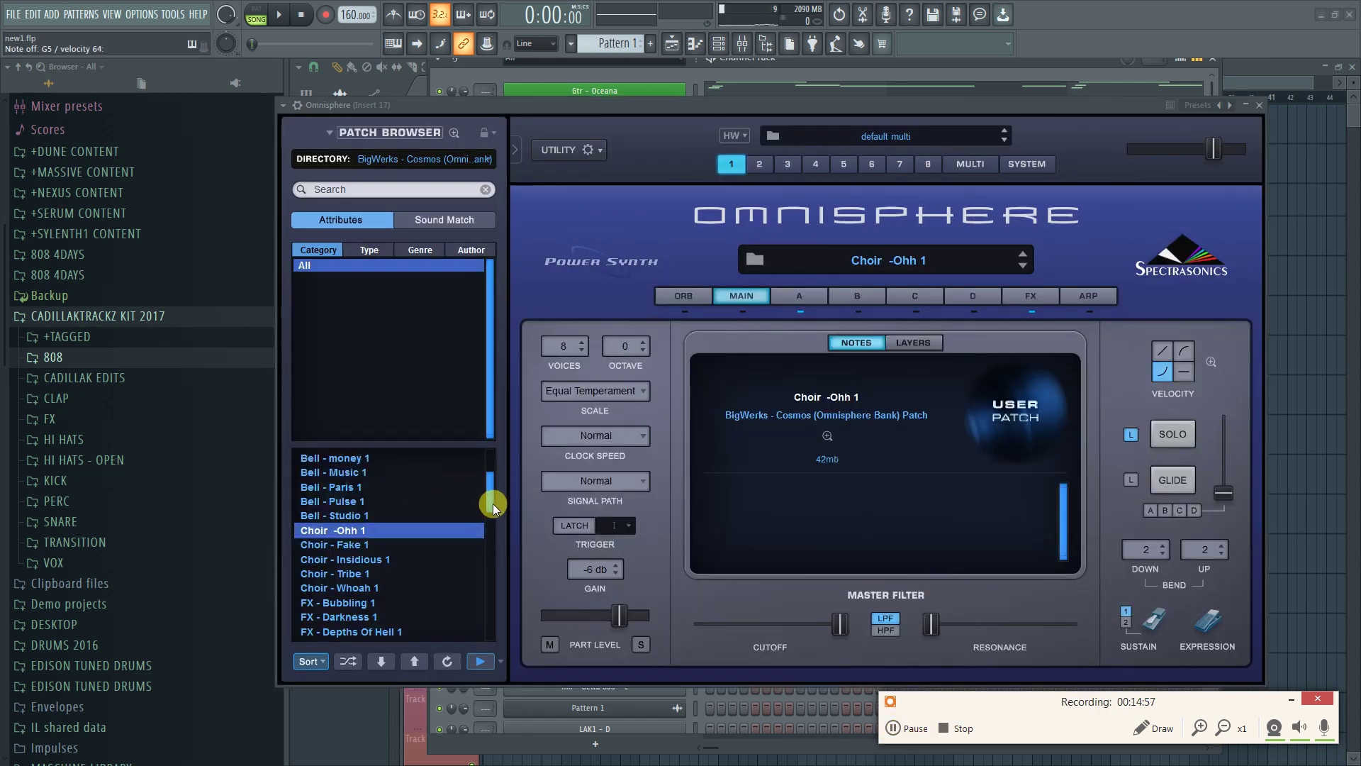
Look through the Omnisphere patch list, audition notes on the Choir -Ohh 1 patch and collapse the plugin window
{"action": "left_click_drag", "start_coordinate": [494, 501], "coordinate": [490, 463]}
{"action": "scroll", "coordinate": [385, 547], "scroll_direction": "down", "scroll_amount": 5}
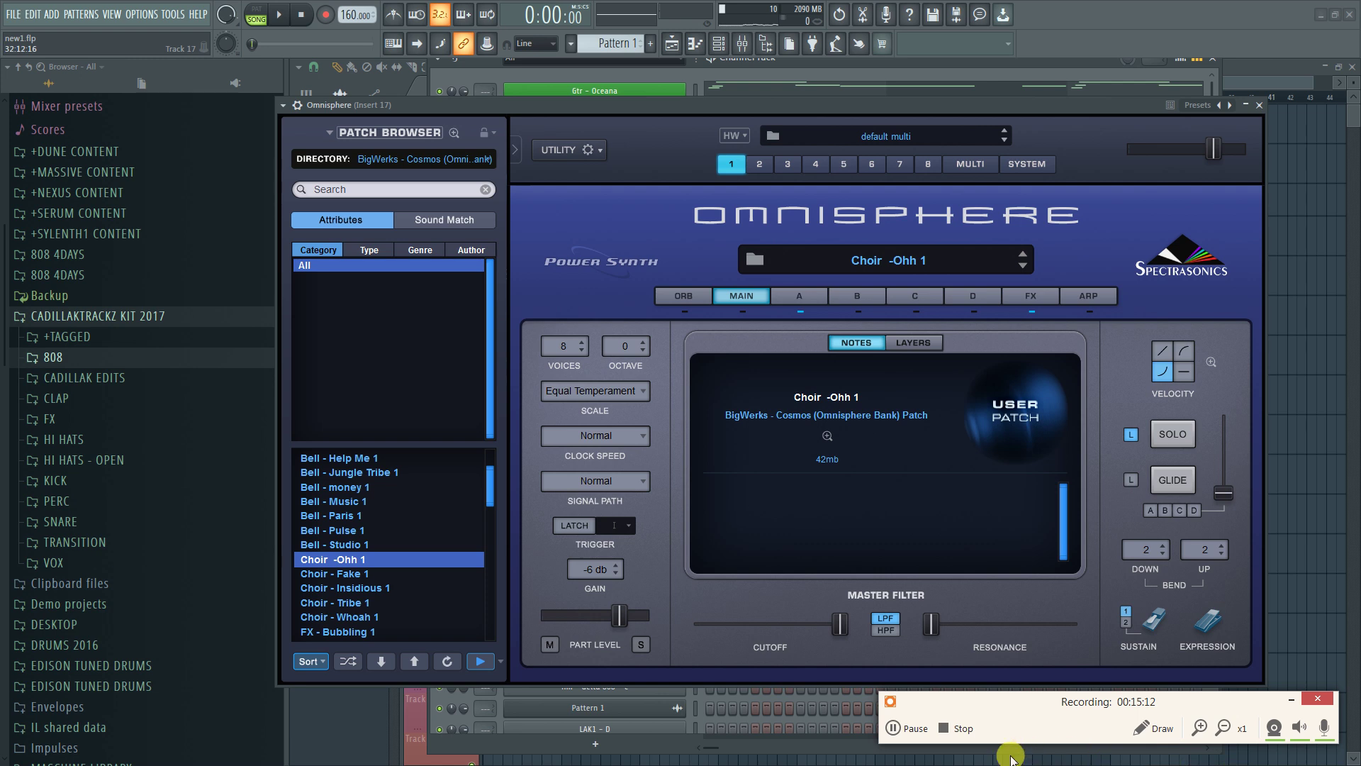
{"action": "key", "text": "h"}
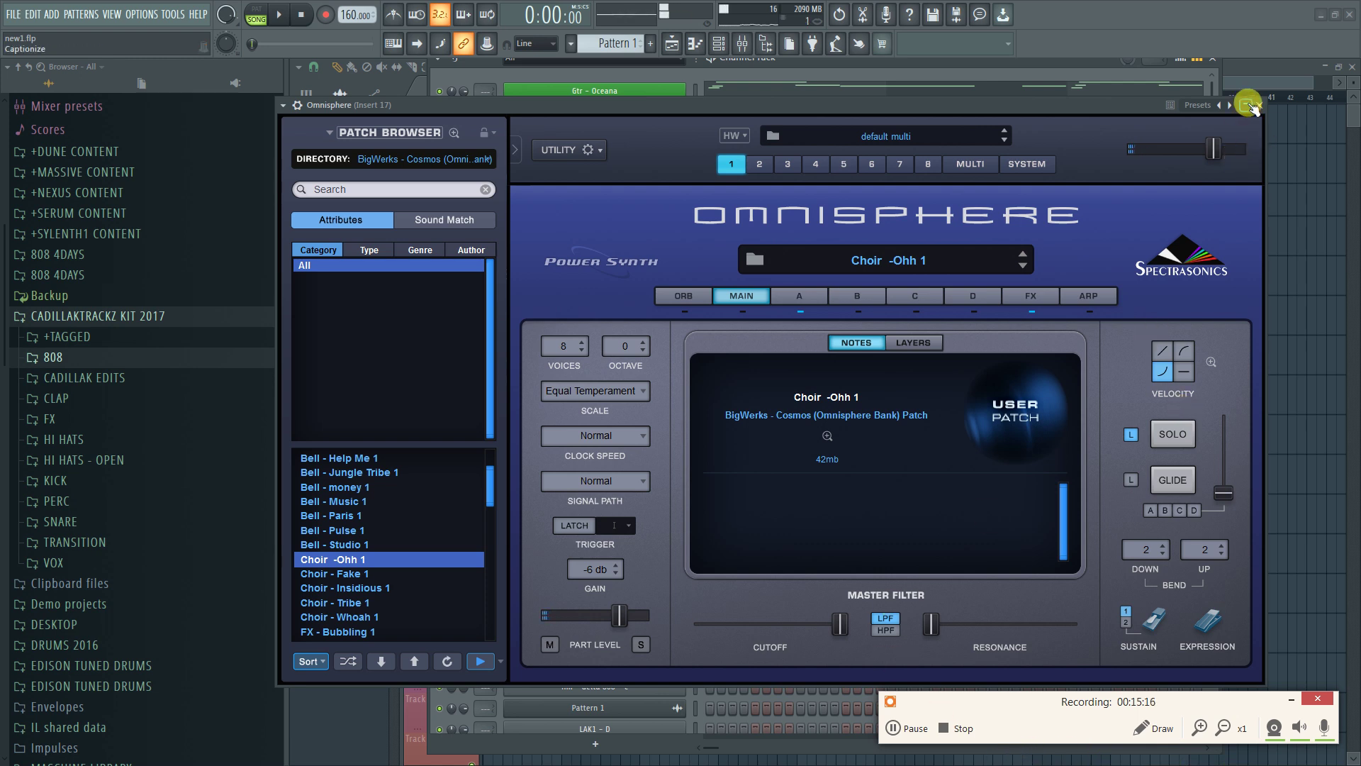
{"action": "key", "text": "b"}
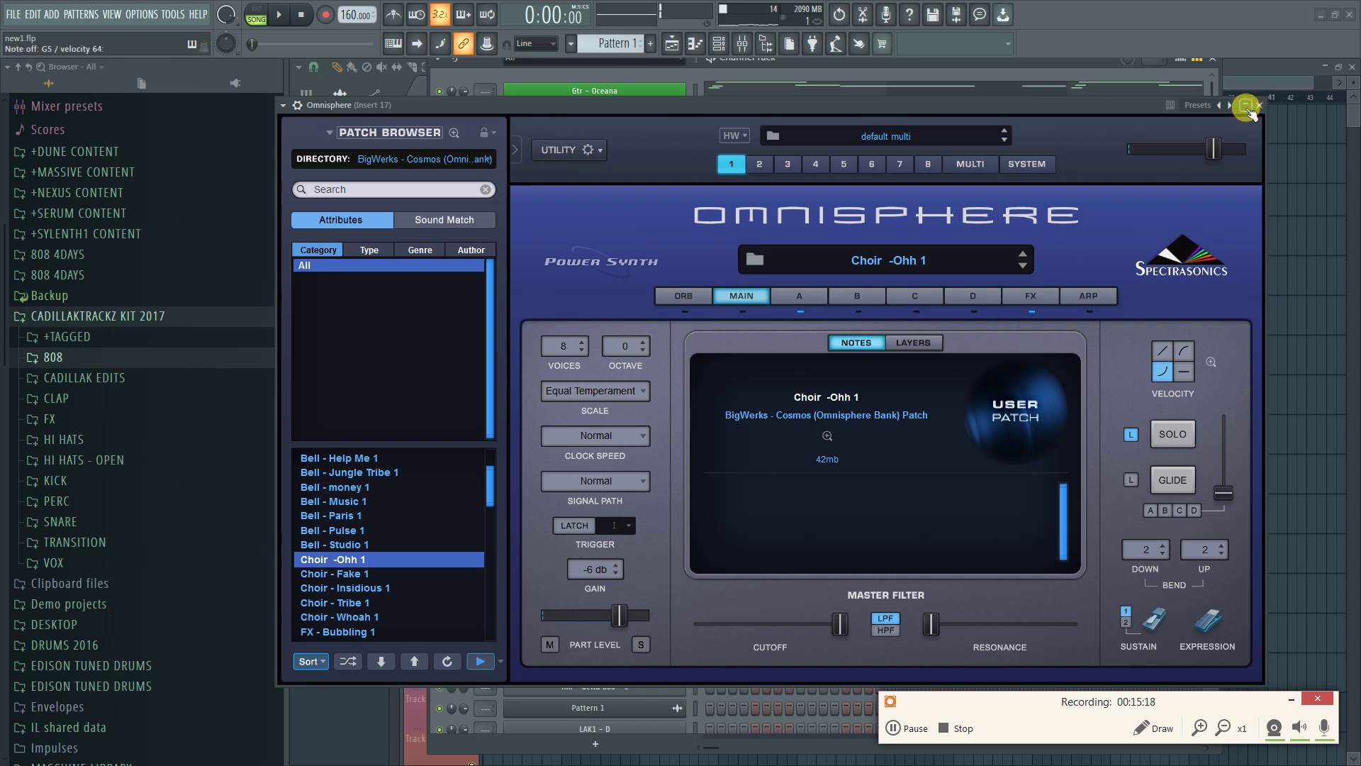
{"action": "left_click", "coordinate": [1247, 107]}
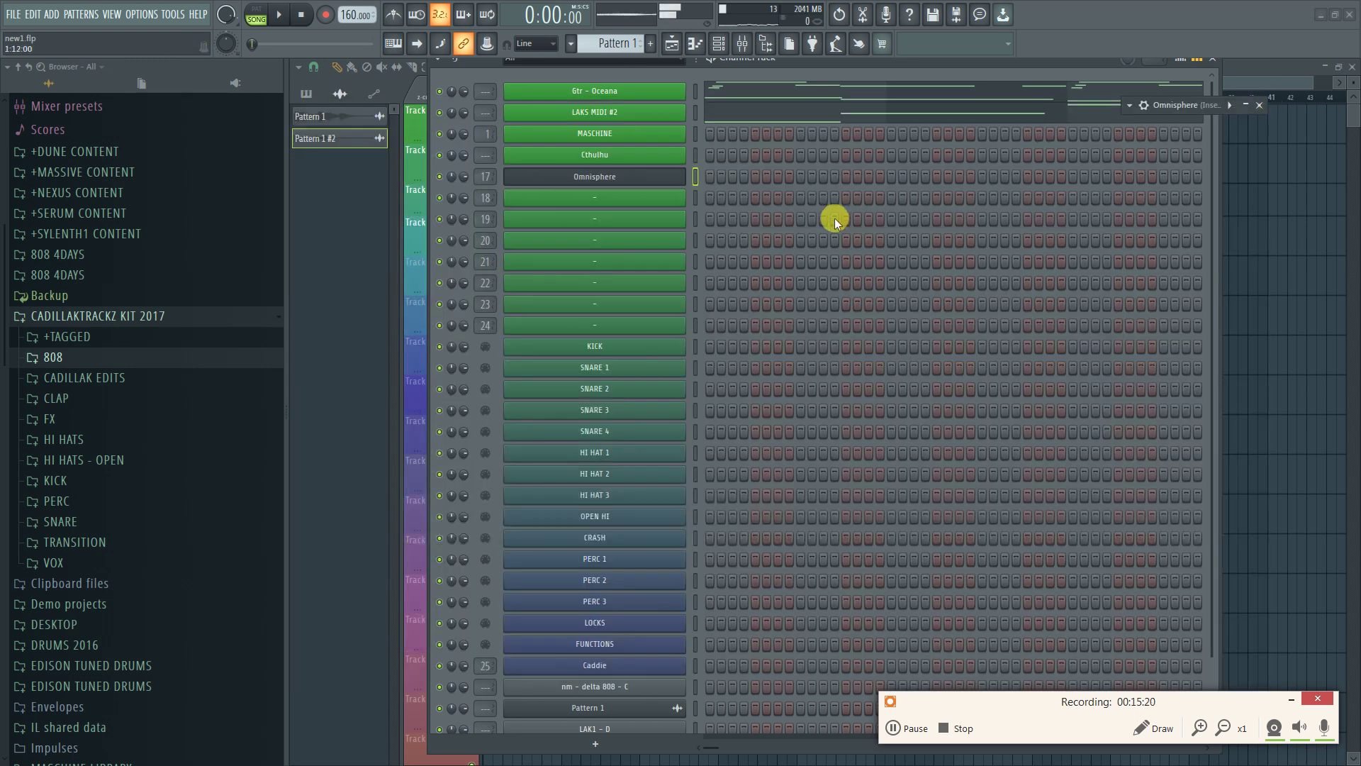
Open the piano roll of the Omnisphere channel and play the song several times to work out a choir part
{"action": "right_click", "coordinate": [684, 170]}
{"action": "left_click", "coordinate": [716, 177]}
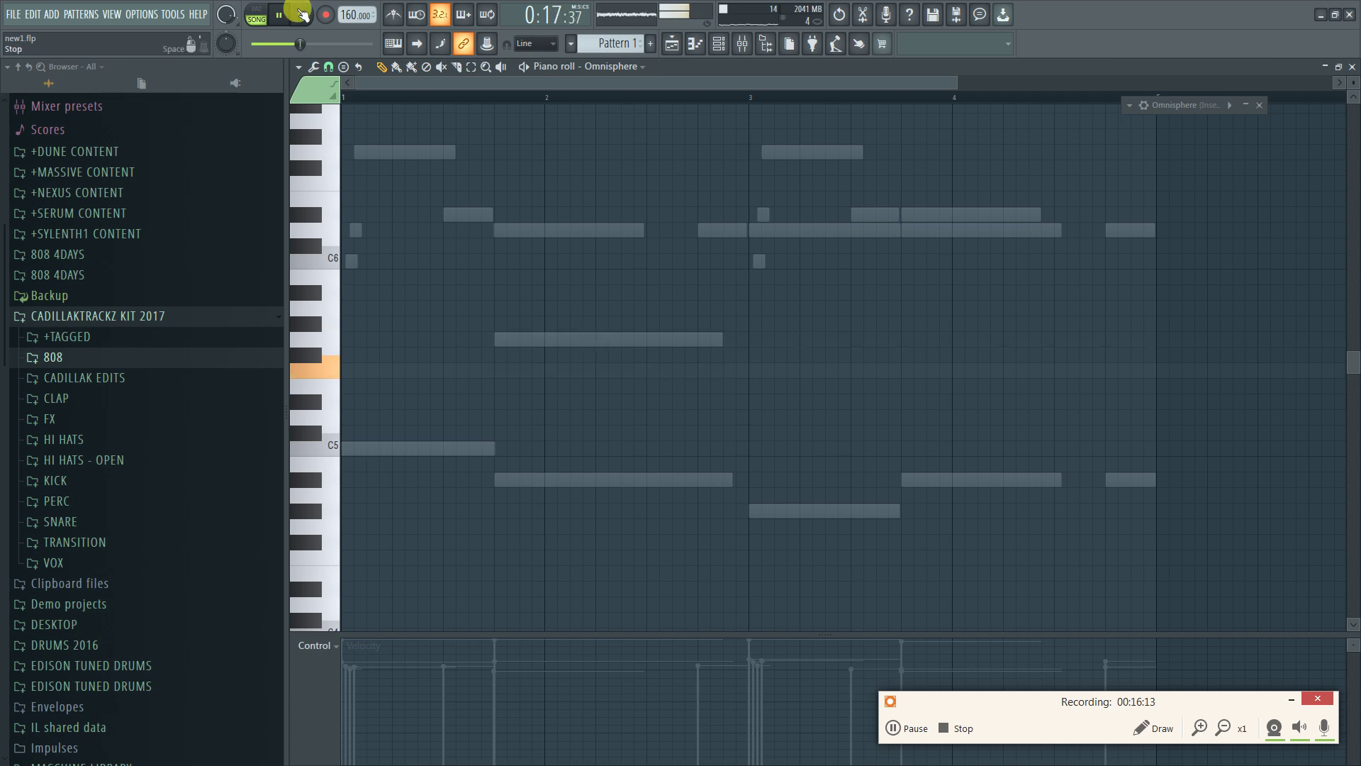
{"action": "left_click", "coordinate": [305, 14]}
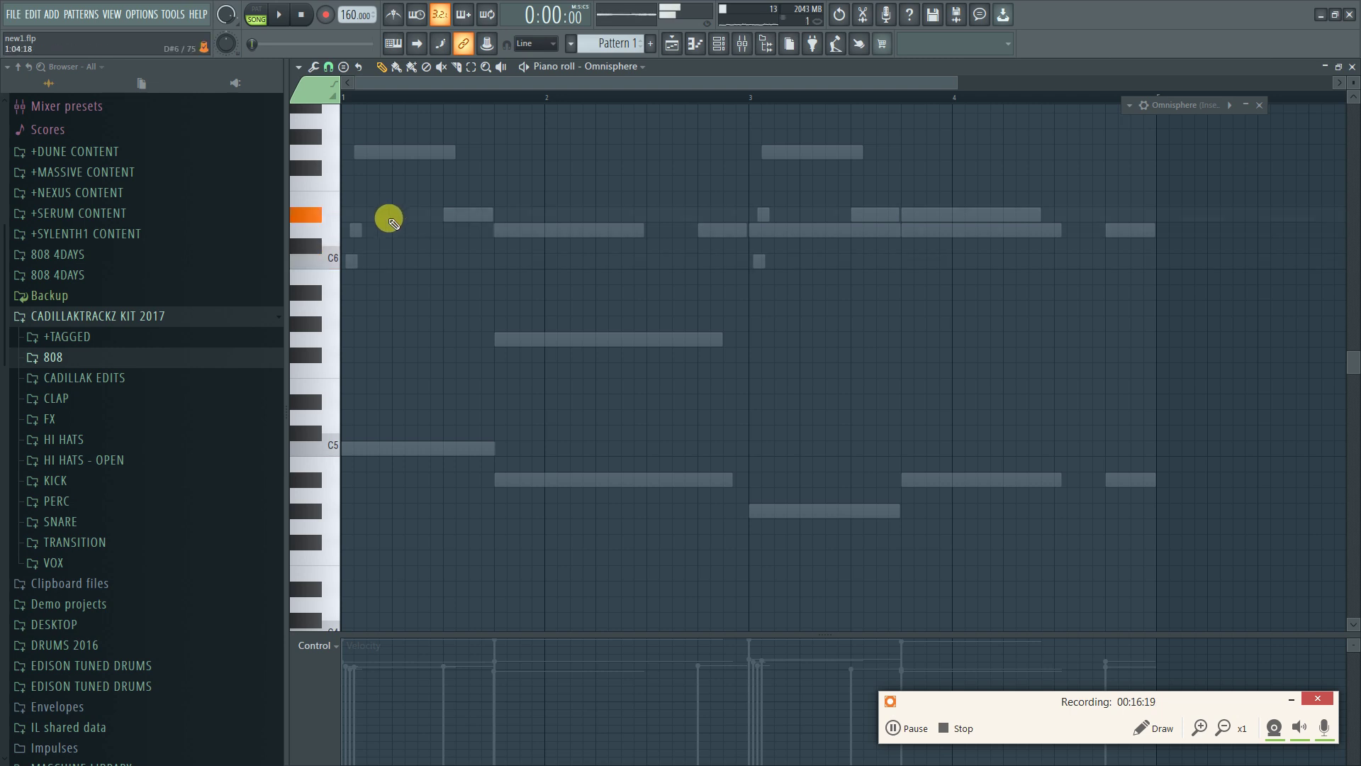
{"action": "left_click", "coordinate": [281, 15]}
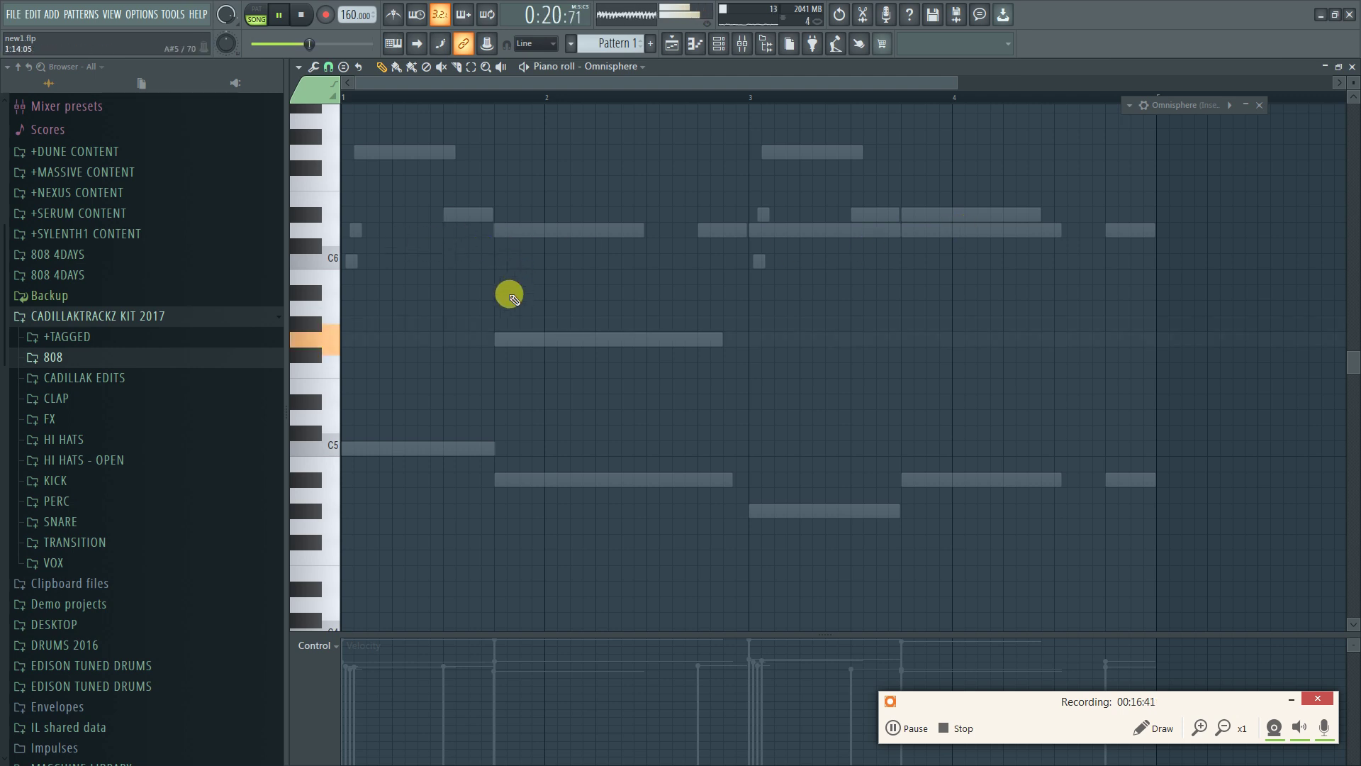
{"action": "left_click", "coordinate": [301, 15]}
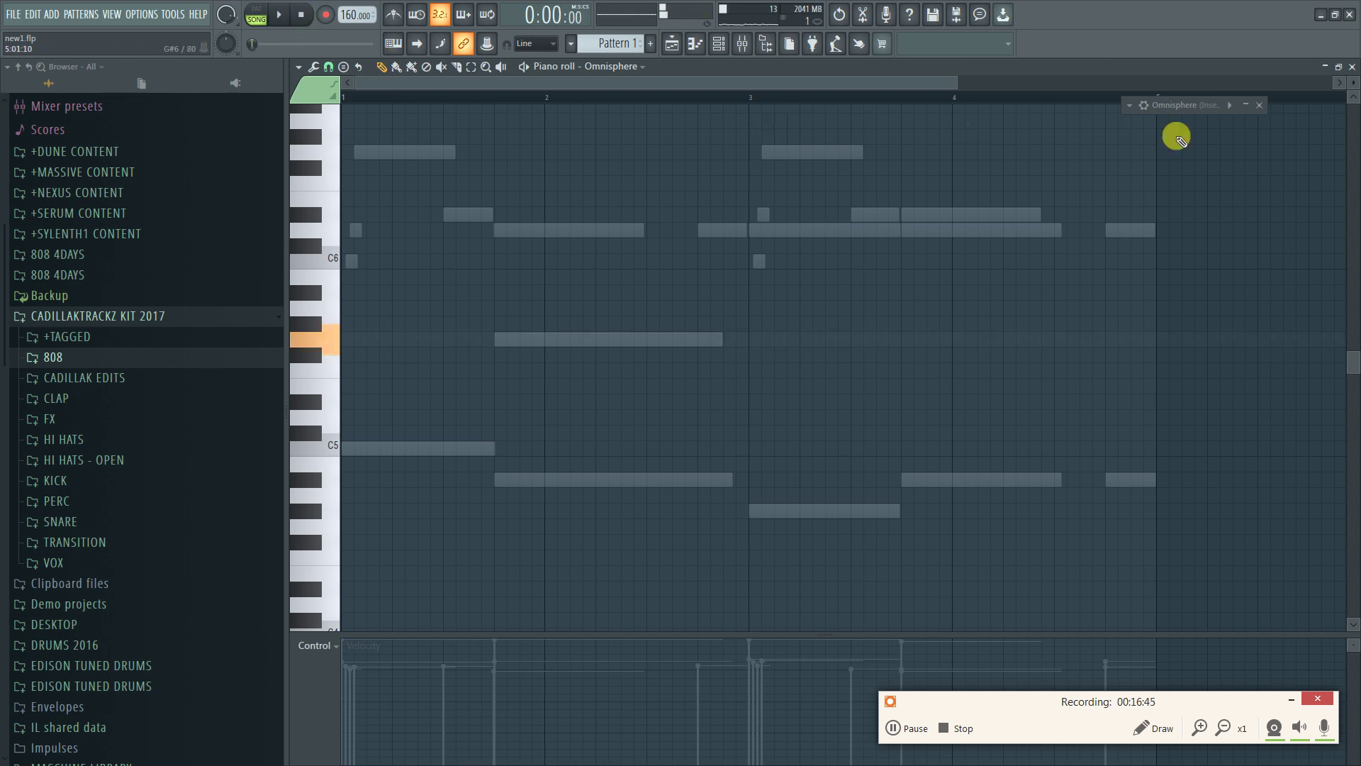
{"action": "left_click", "coordinate": [283, 17]}
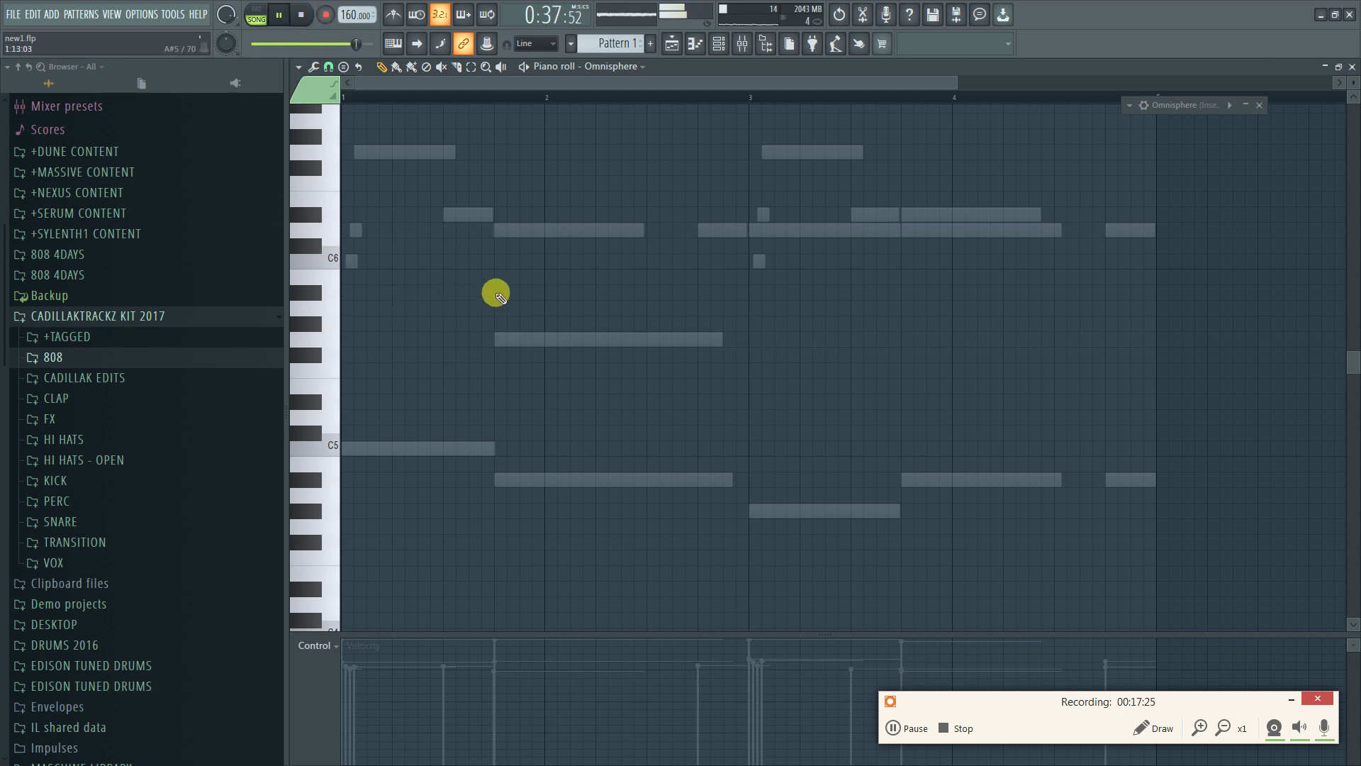
{"action": "key", "text": "space"}
Try out choir notes such as G5, G#5, C6 and D#6, and rehearse them against song playback
{"action": "left_click", "coordinate": [343, 344]}
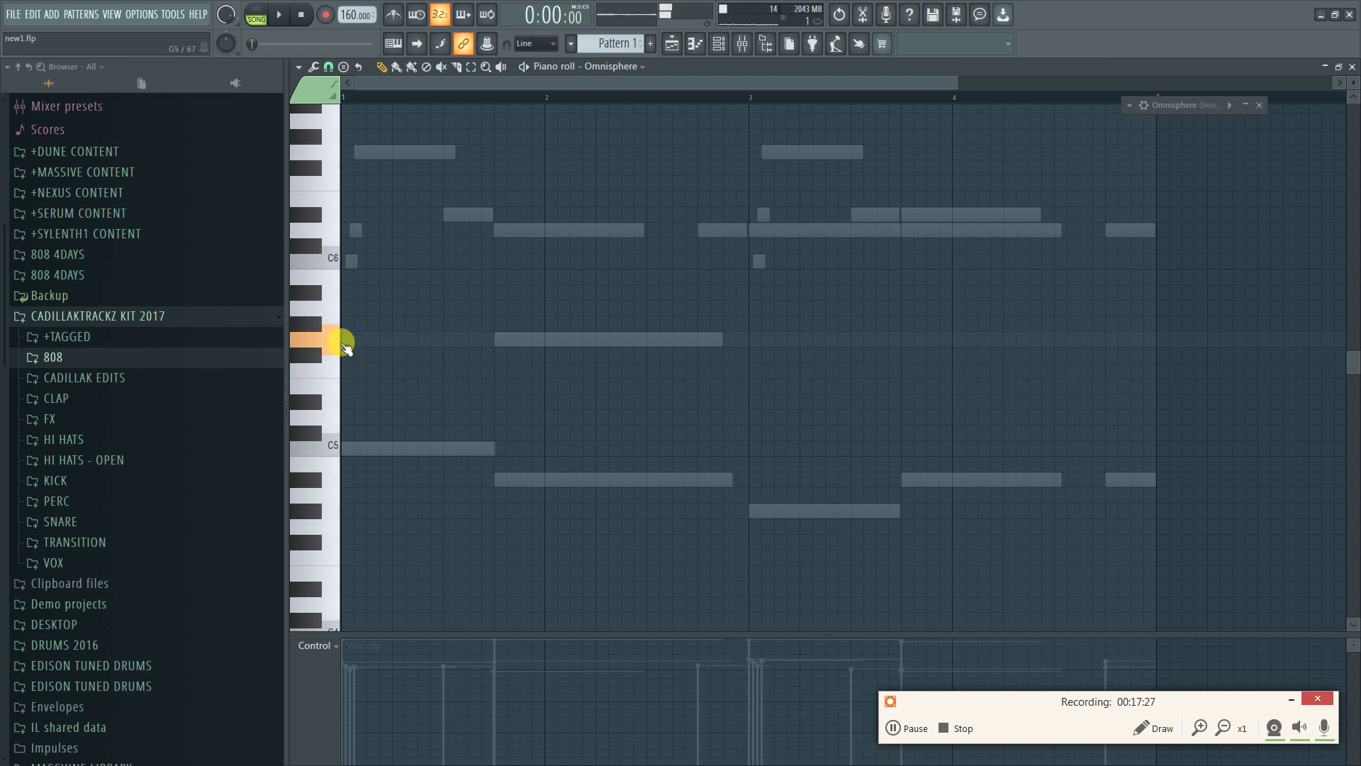
{"action": "left_click", "coordinate": [345, 346]}
{"action": "left_click", "coordinate": [346, 346]}
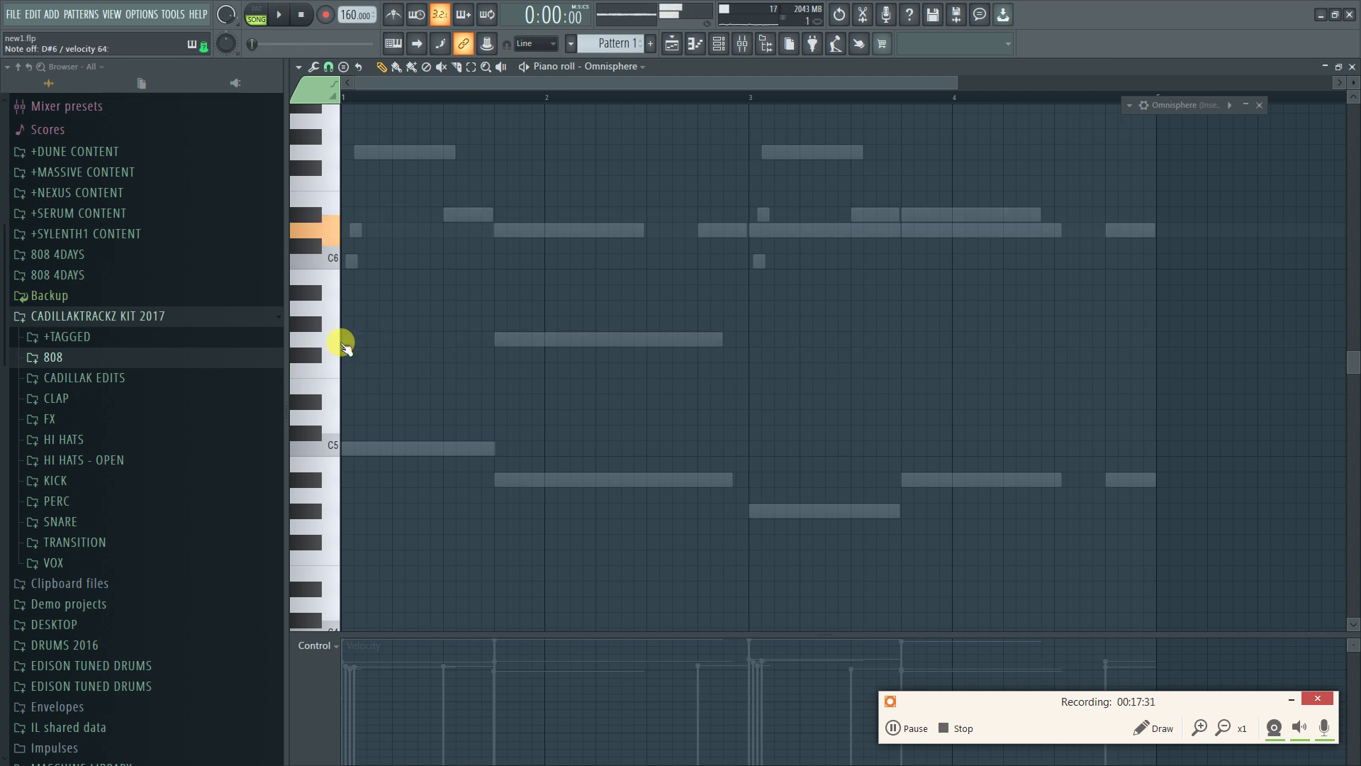
{"action": "left_click", "coordinate": [345, 346]}
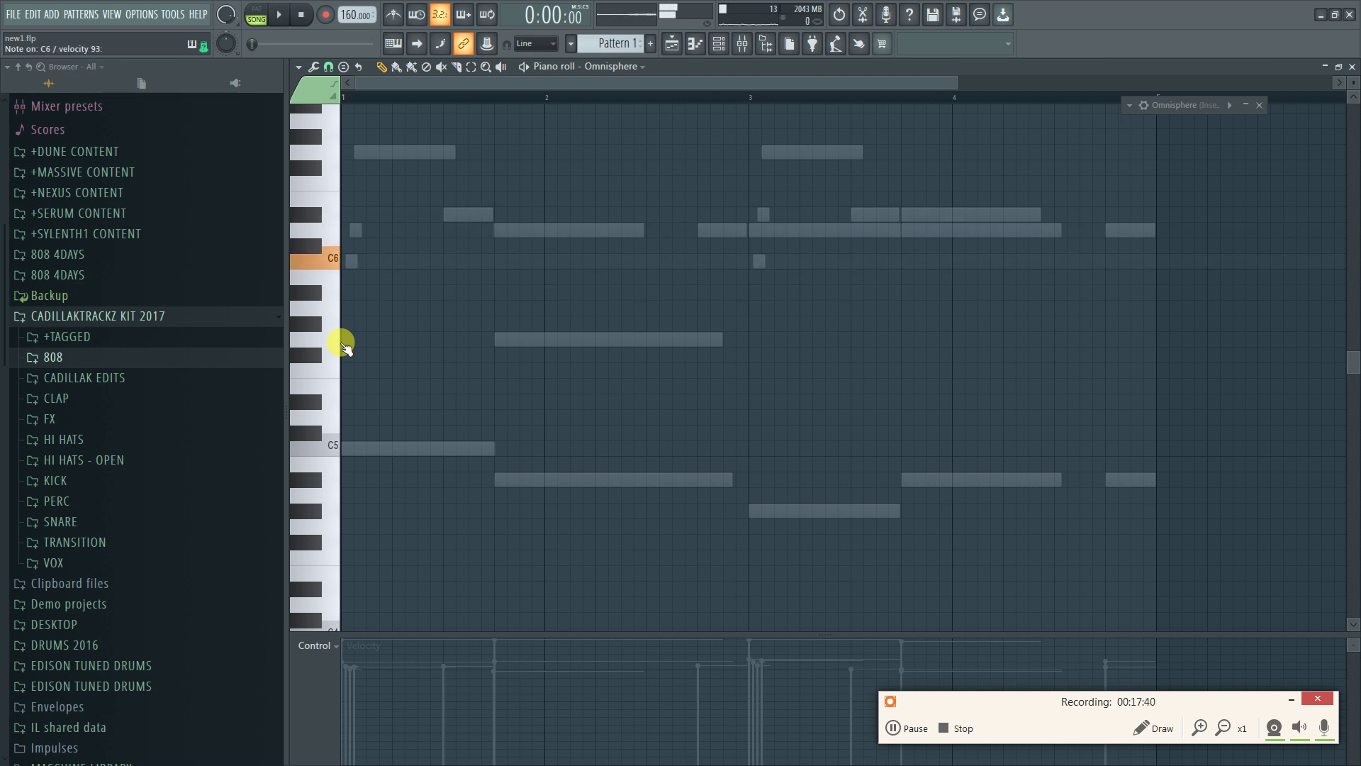
{"action": "key", "text": "space"}
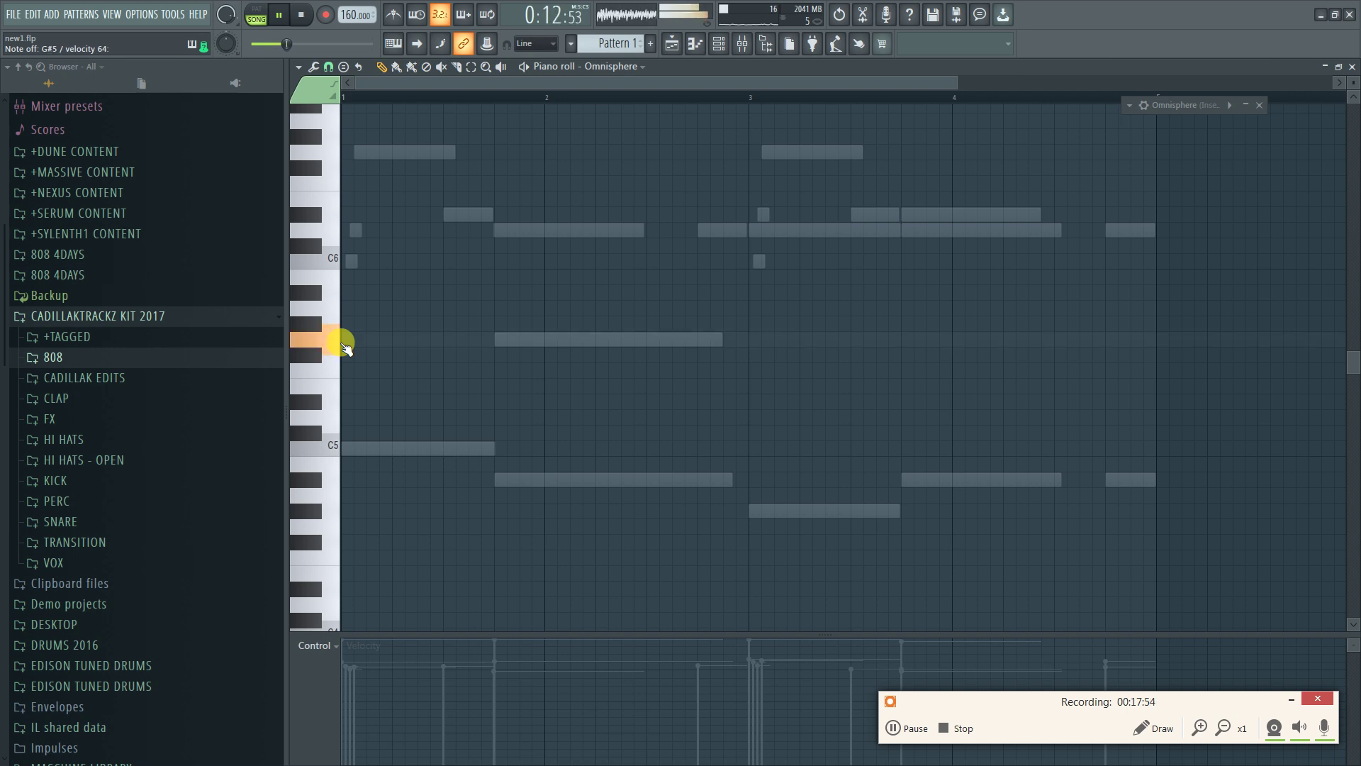
{"action": "key", "text": "space"}
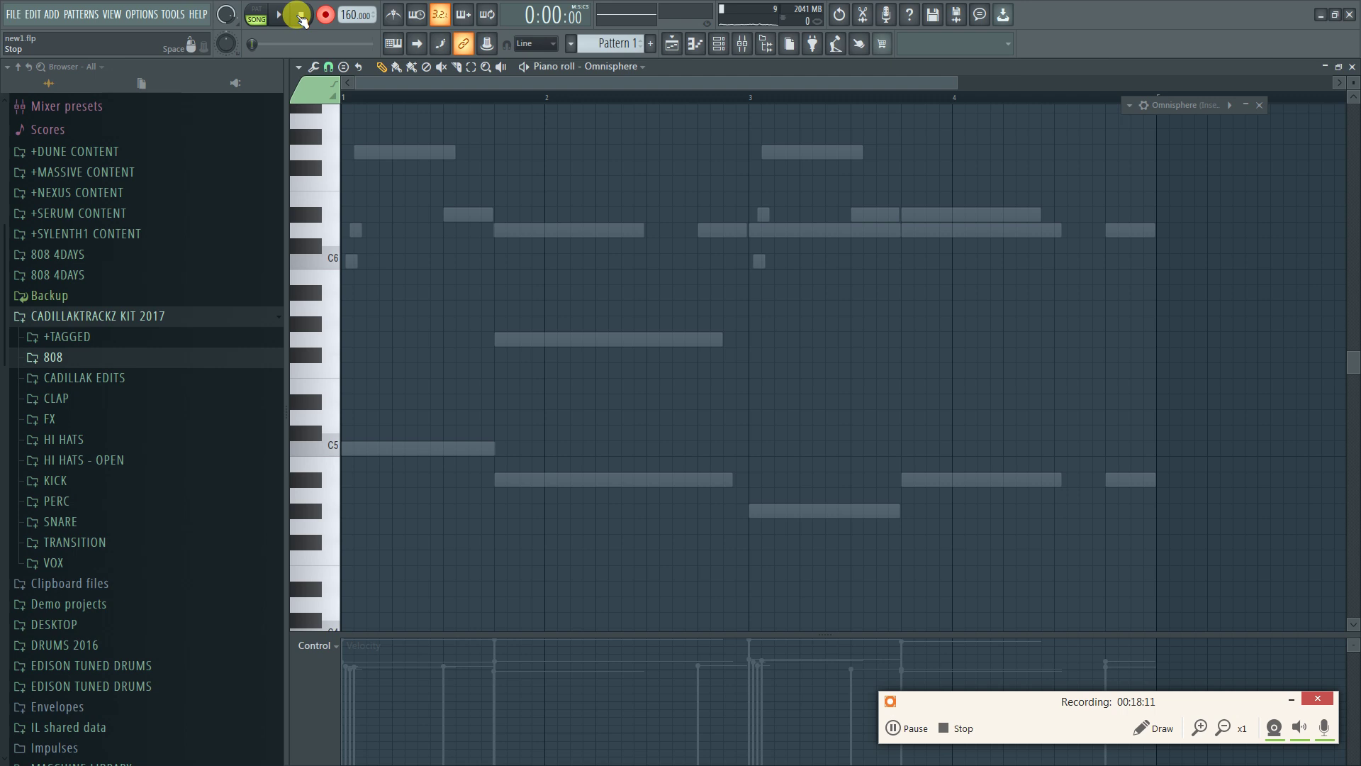
Record a choir part of alternating long G5 and shorter G#5 notes into the Omnisphere channel over the song
{"action": "key", "text": "b"}
{"action": "key", "text": "space"}
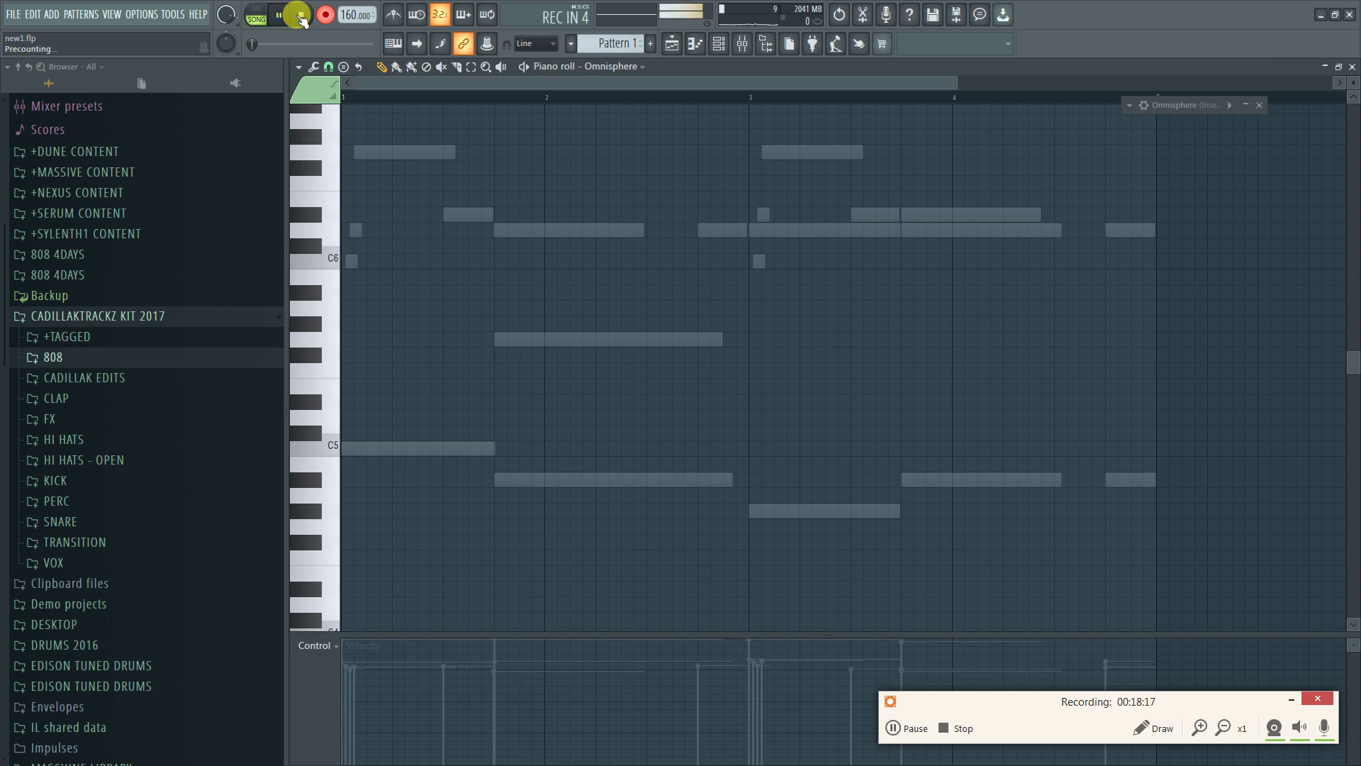
{"action": "key", "text": "b"}
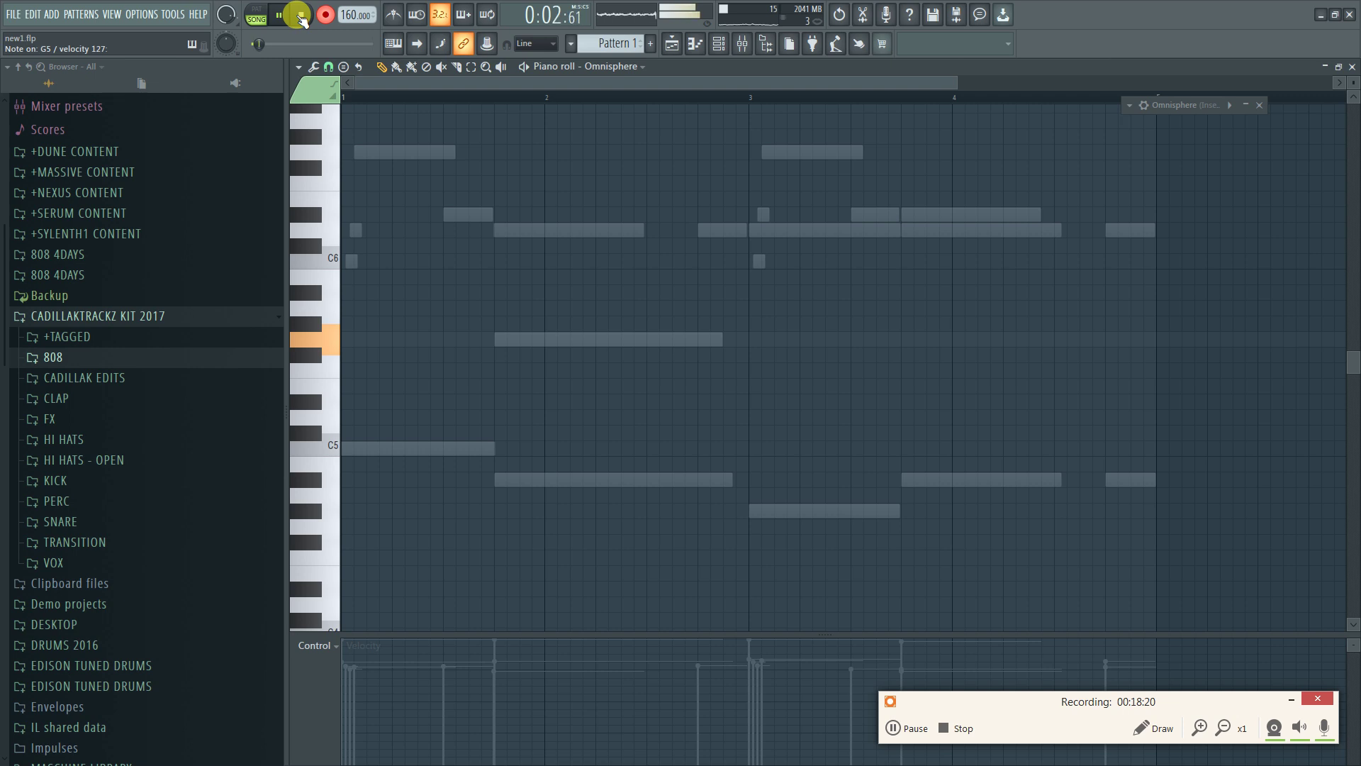
{"action": "key", "text": "h"}
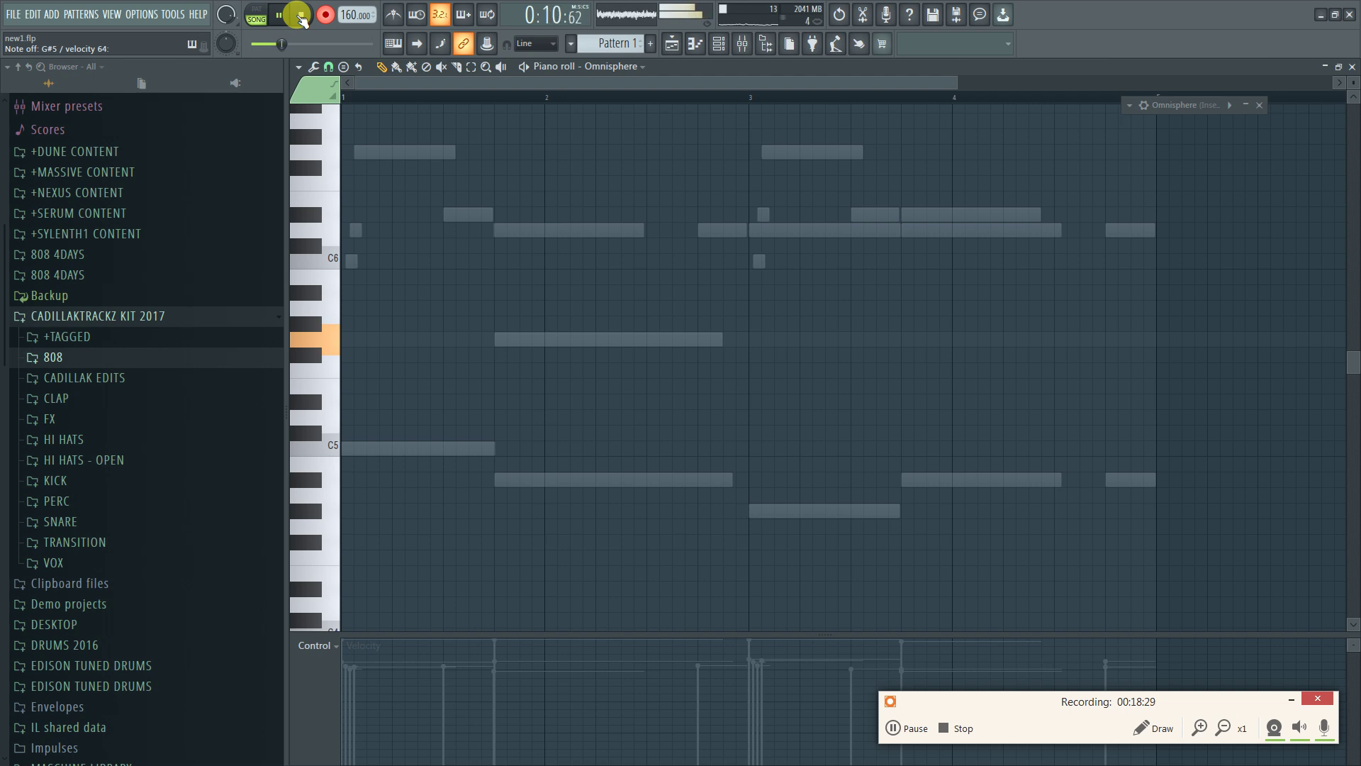
{"action": "key", "text": "h"}
{"action": "left_click", "coordinate": [302, 17]}
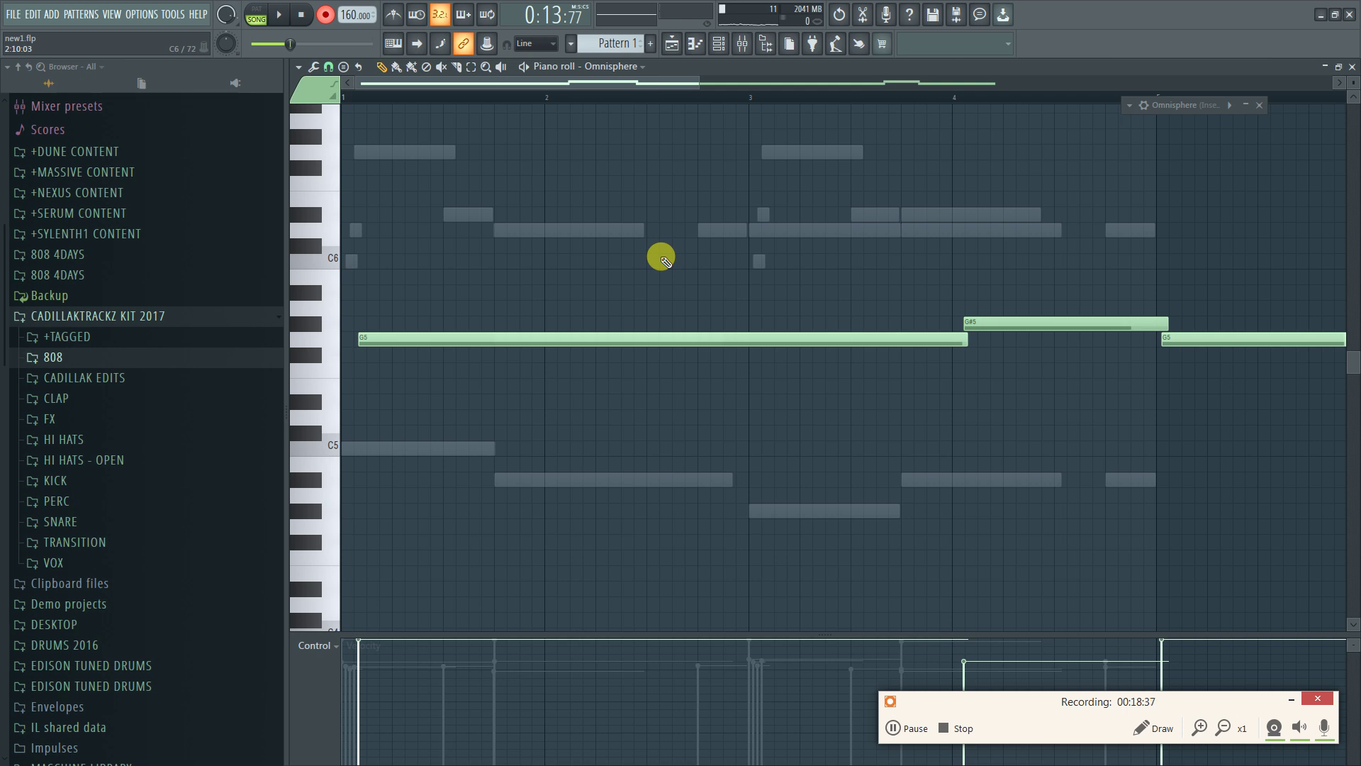
Align the first four recorded notes to start at bars 1, 4, 5 and mid-bar 8, and delete the trailing G5 note
{"action": "scroll", "coordinate": [661, 257], "scroll_direction": "down", "scroll_amount": 3}
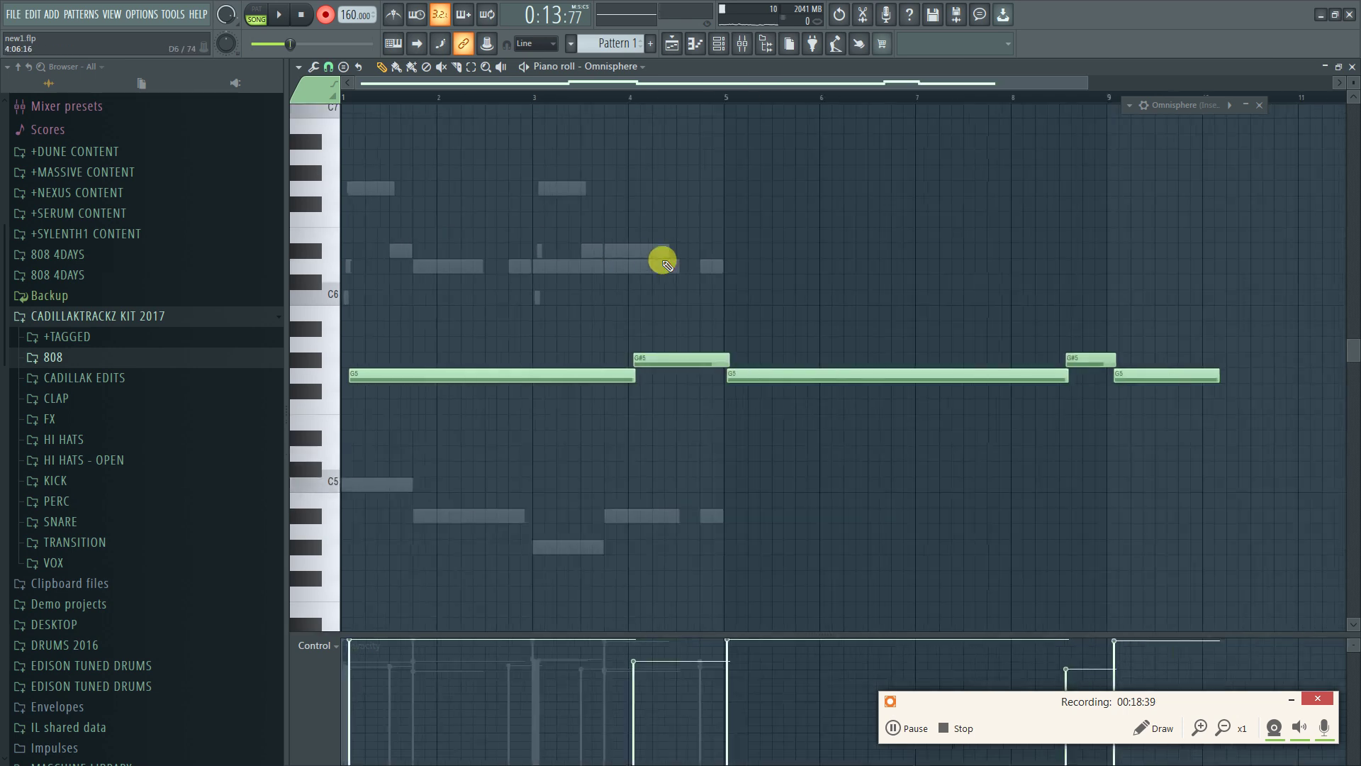
{"action": "left_click_drag", "start_coordinate": [376, 377], "coordinate": [334, 374]}
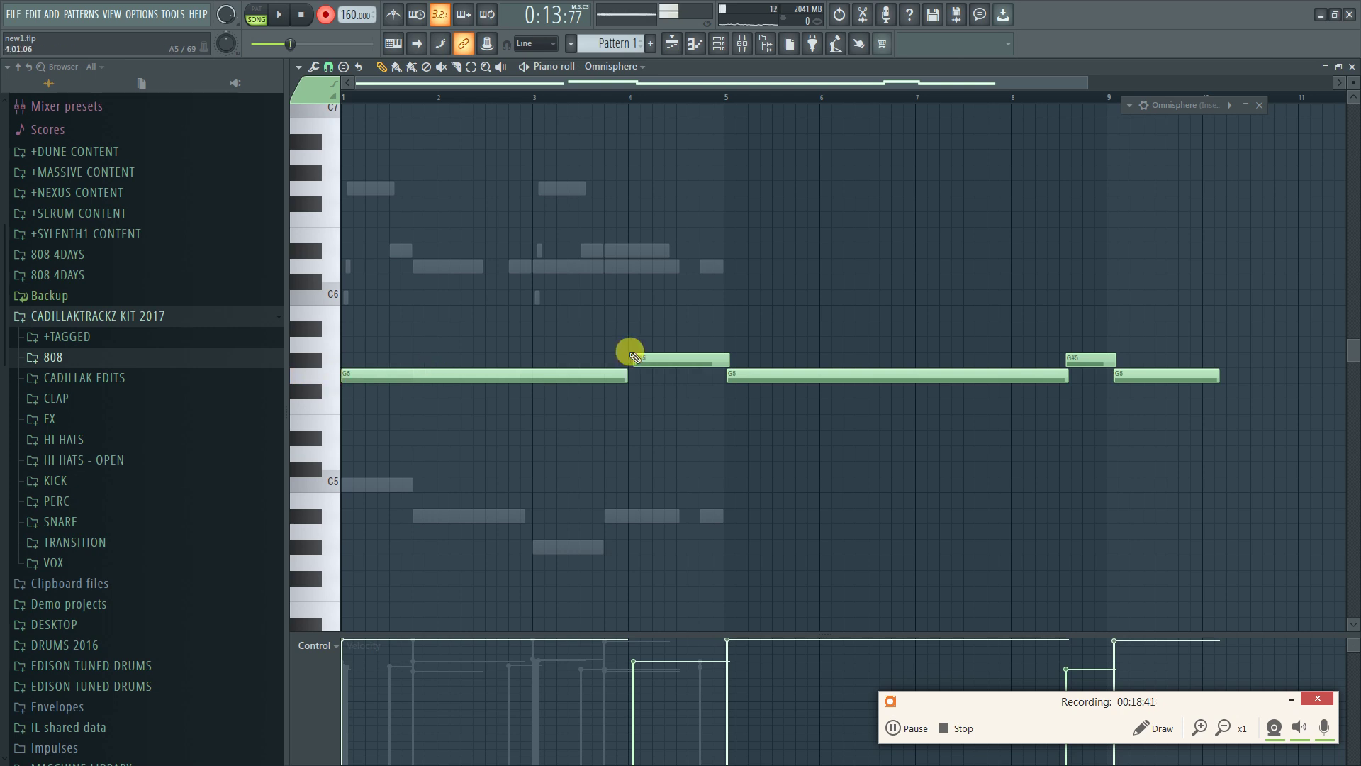
{"action": "right_click", "coordinate": [642, 358]}
{"action": "left_click", "coordinate": [642, 358]}
{"action": "right_click", "coordinate": [731, 375]}
{"action": "left_click", "coordinate": [732, 376]}
{"action": "right_click", "coordinate": [1071, 358]}
{"action": "left_click", "coordinate": [1061, 359]}
{"action": "right_click", "coordinate": [1157, 373]}
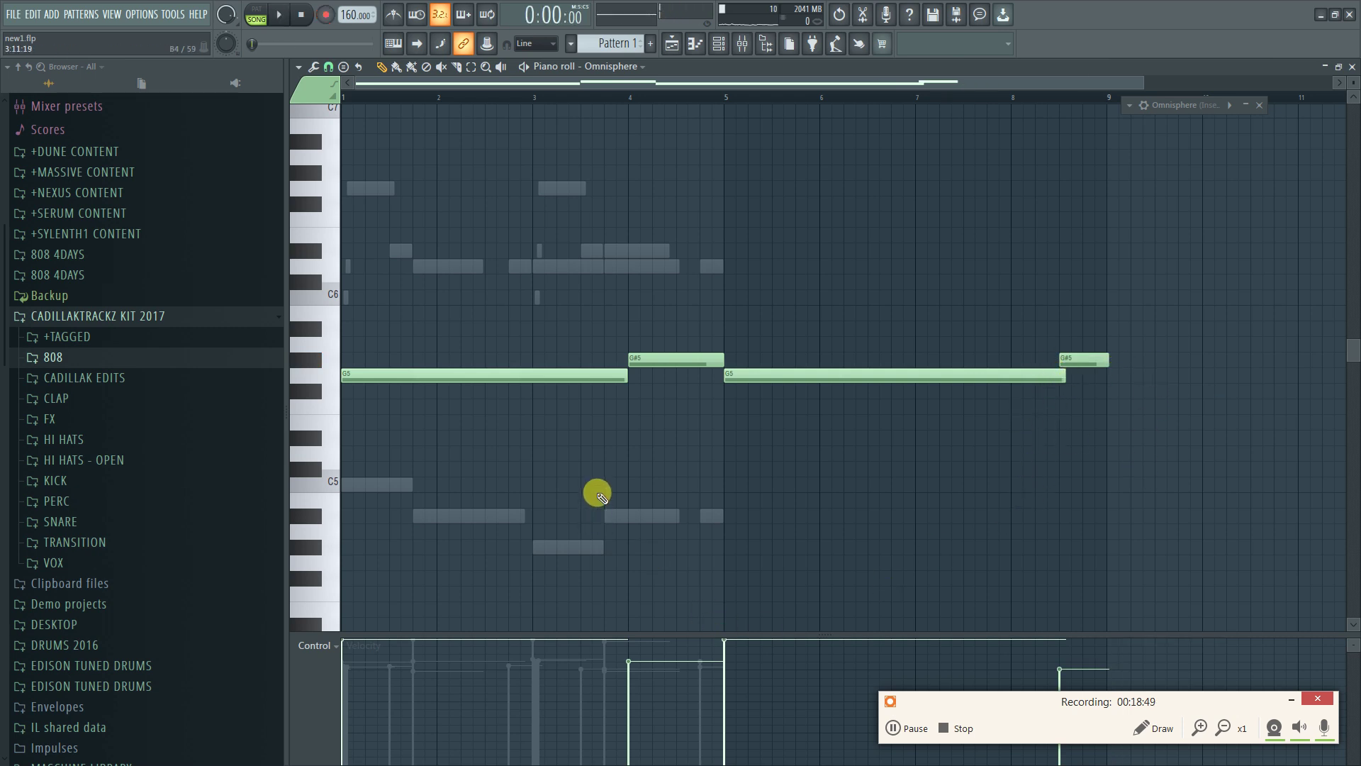
Raise the velocity of both G#5 notes to maximum during playback, and delete the long G5 note at bar 5
{"action": "key", "text": "space"}
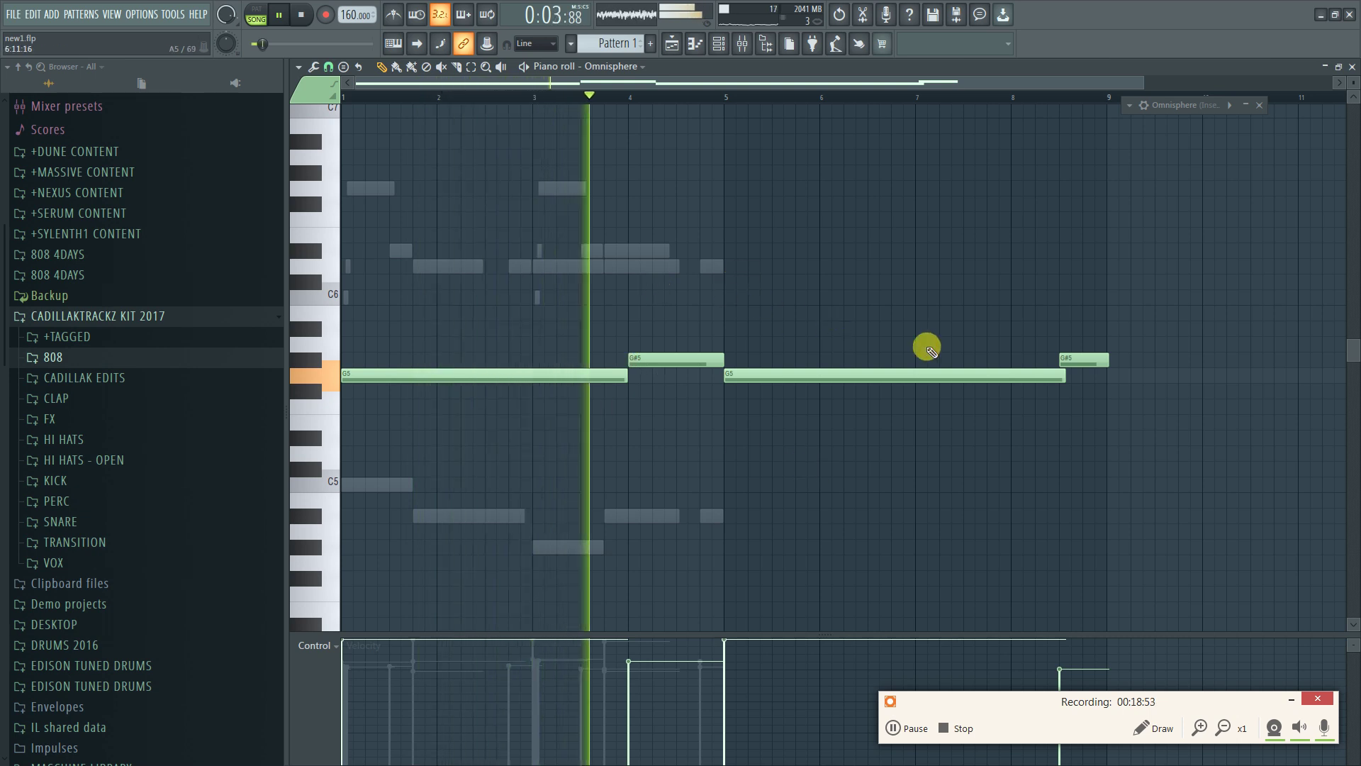
{"action": "left_click_drag", "start_coordinate": [644, 671], "coordinate": [644, 599]}
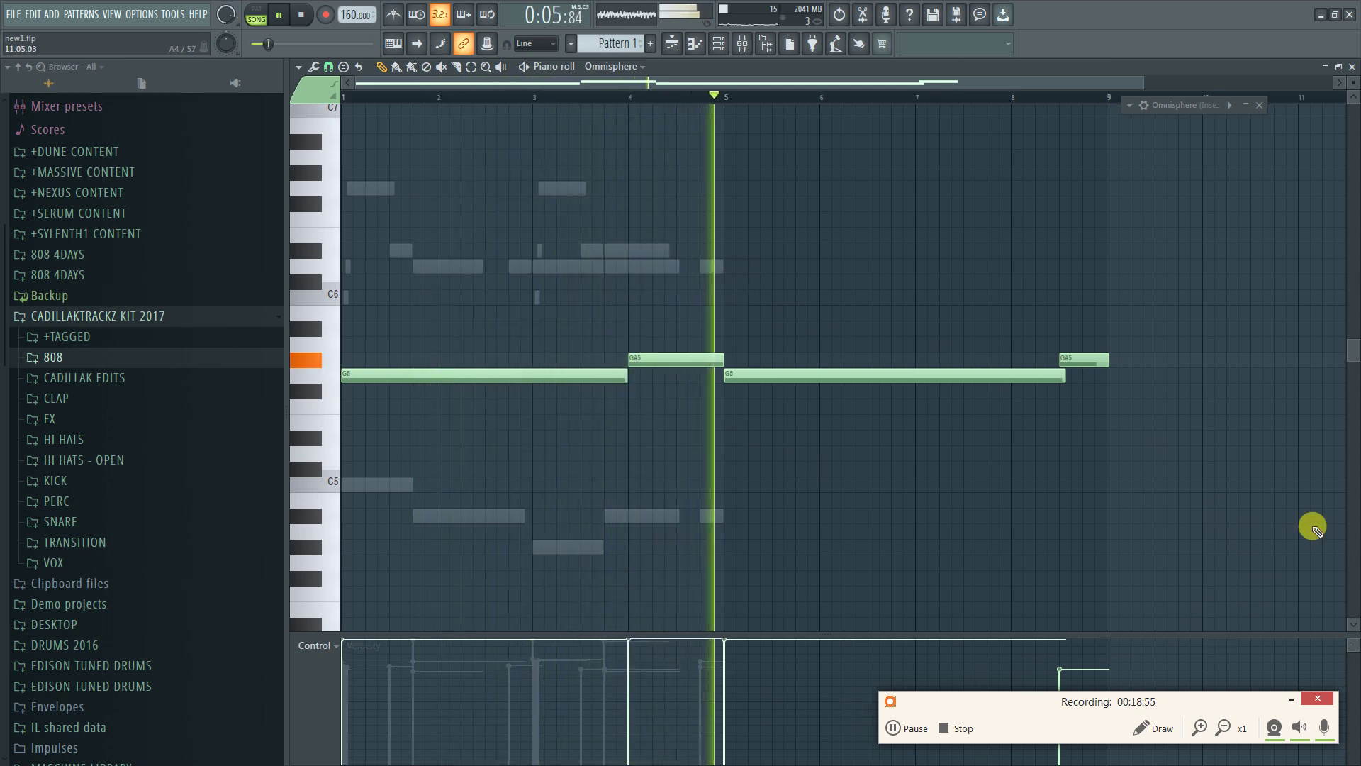
{"action": "left_click_drag", "start_coordinate": [1097, 675], "coordinate": [1095, 617]}
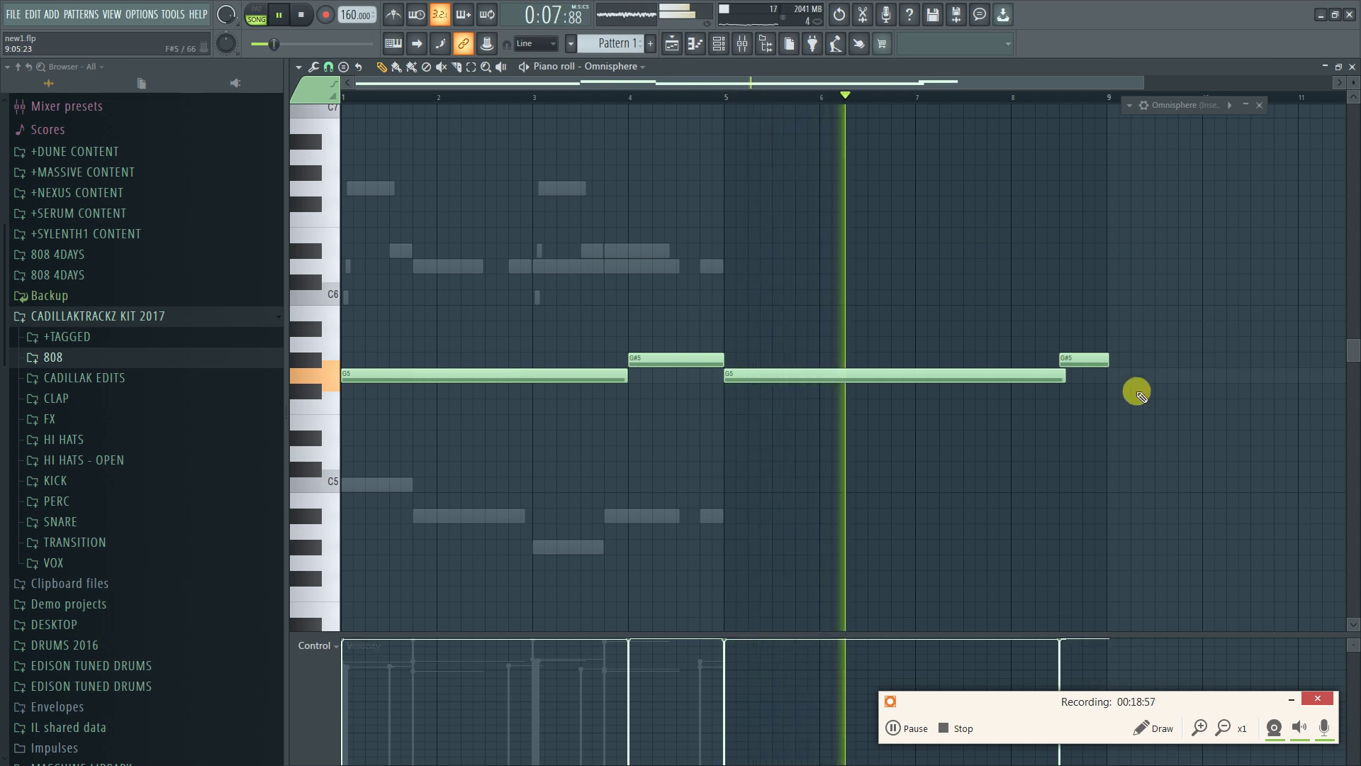
{"action": "right_click", "coordinate": [1064, 375]}
{"action": "key", "text": "space"}
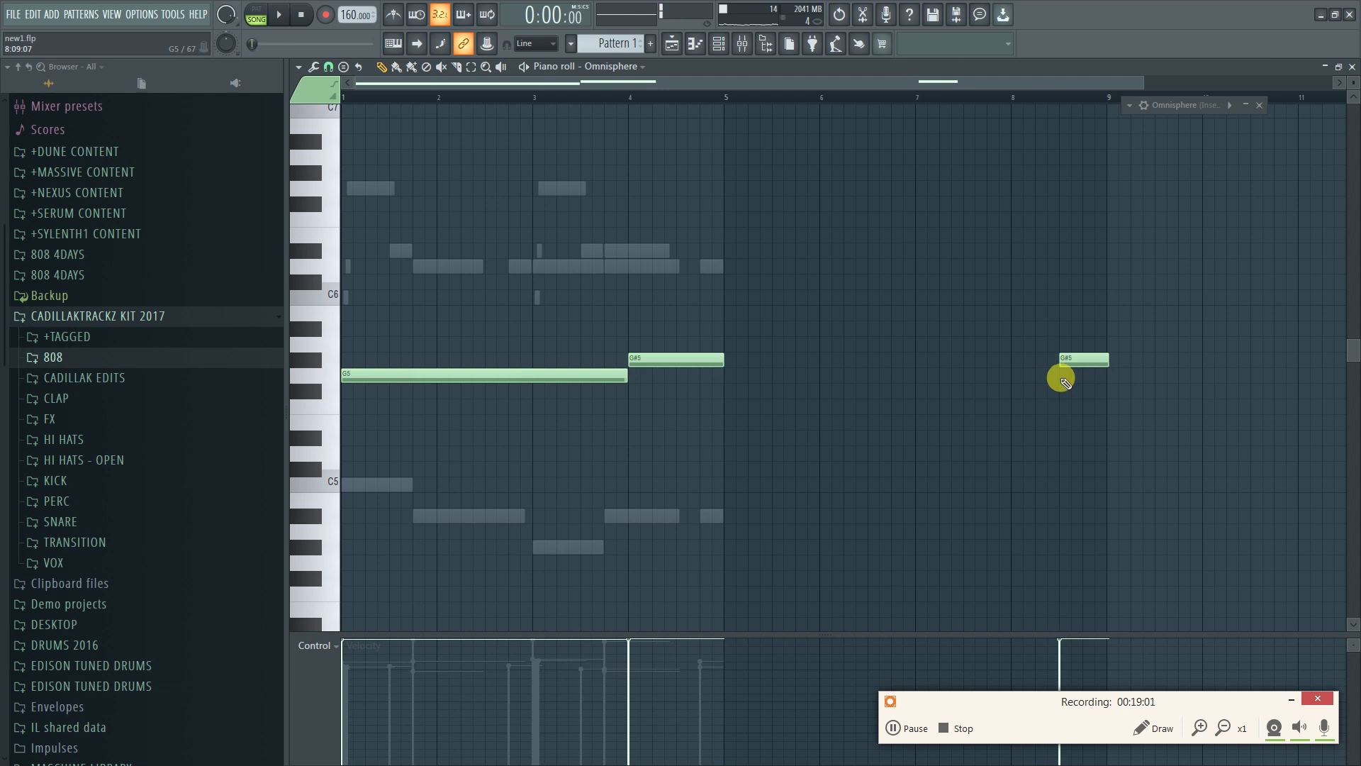
Delete the G#5 note in bar 8, duplicate the bars 1–4 choir notes into bars 5–8, and leave the piano roll
{"action": "right_click", "coordinate": [1085, 359]}
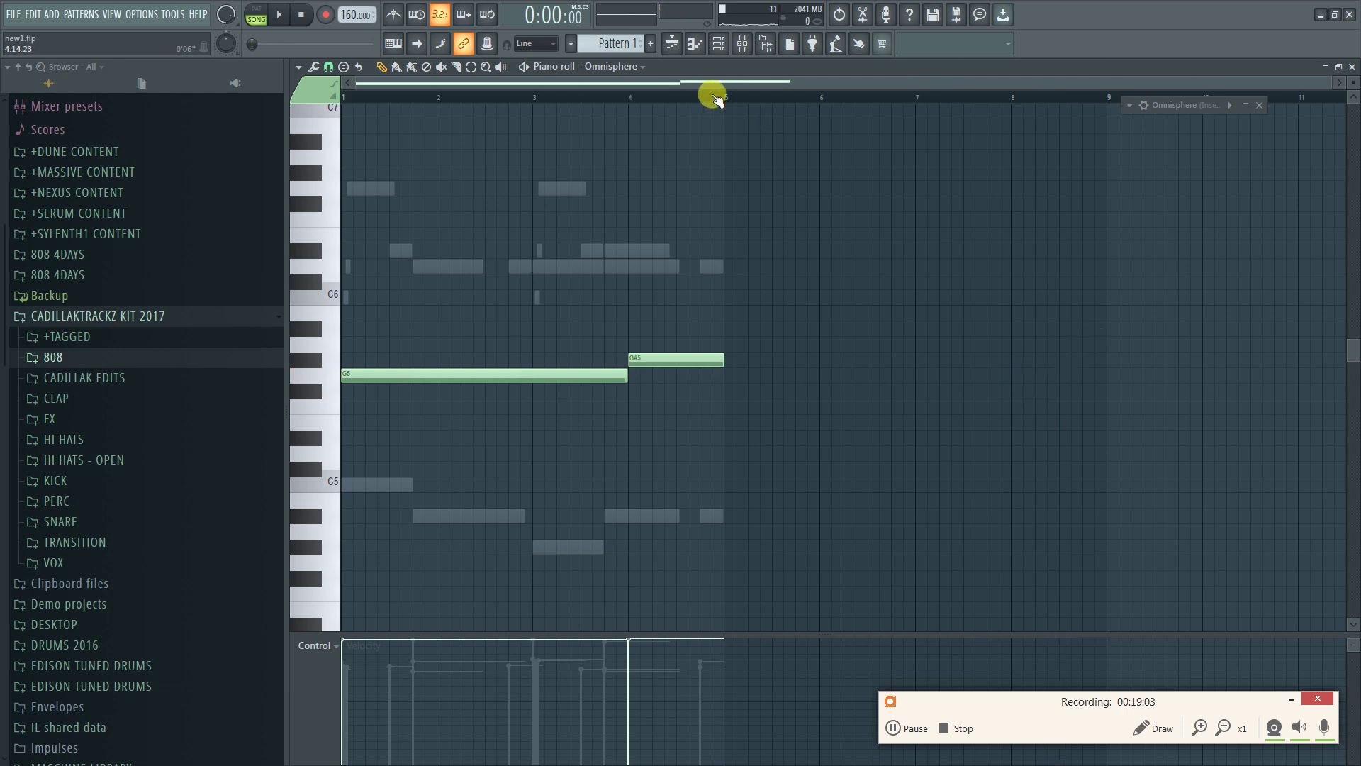
{"action": "left_click_drag", "start_coordinate": [726, 96], "coordinate": [9, 106]}
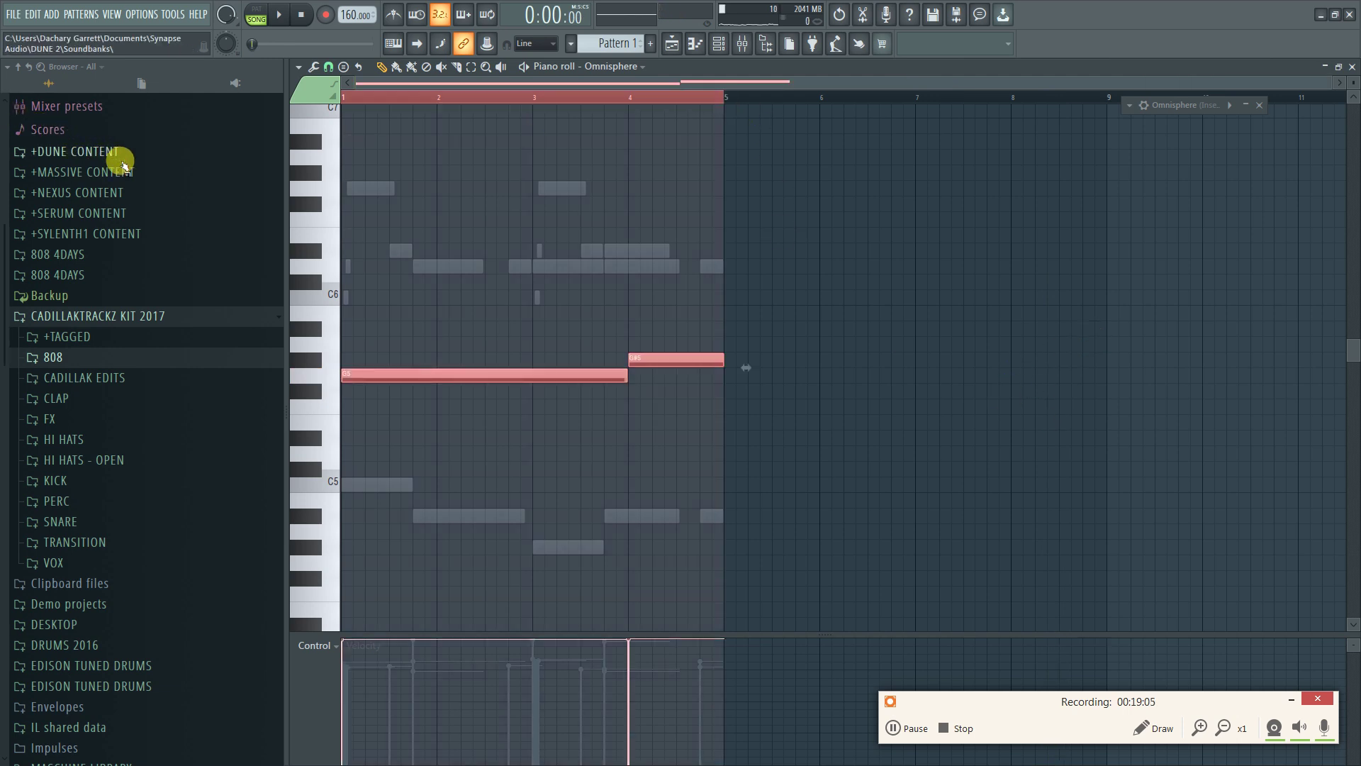
{"action": "key", "text": "ctrl+b"}
{"action": "left_click_drag", "start_coordinate": [717, 96], "coordinate": [343, 100]}
{"action": "left_click", "coordinate": [1339, 66]}
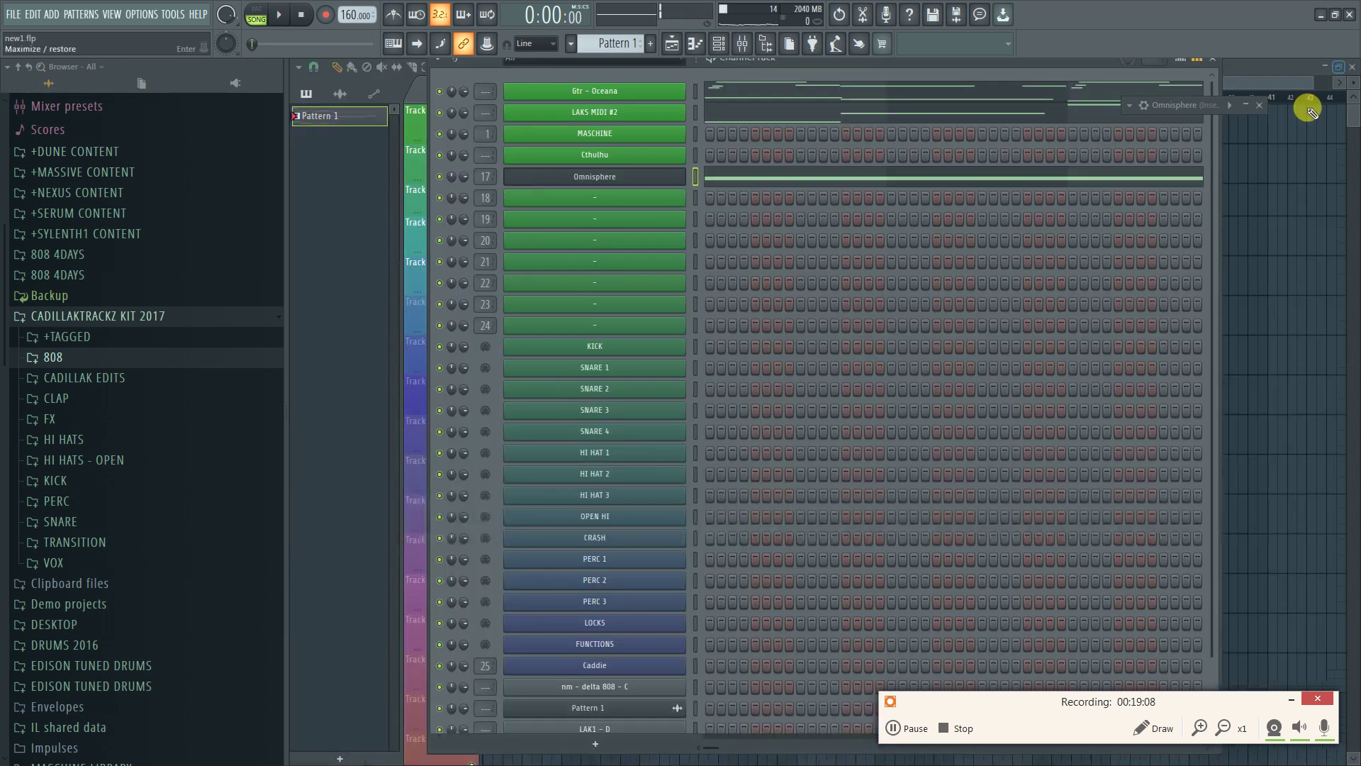
Play the song with the edited choir part and open the Omnisphere instrument from the channel rack
{"action": "key", "text": "space"}
{"action": "left_click", "coordinate": [594, 177]}
{"action": "left_click", "coordinate": [583, 182]}
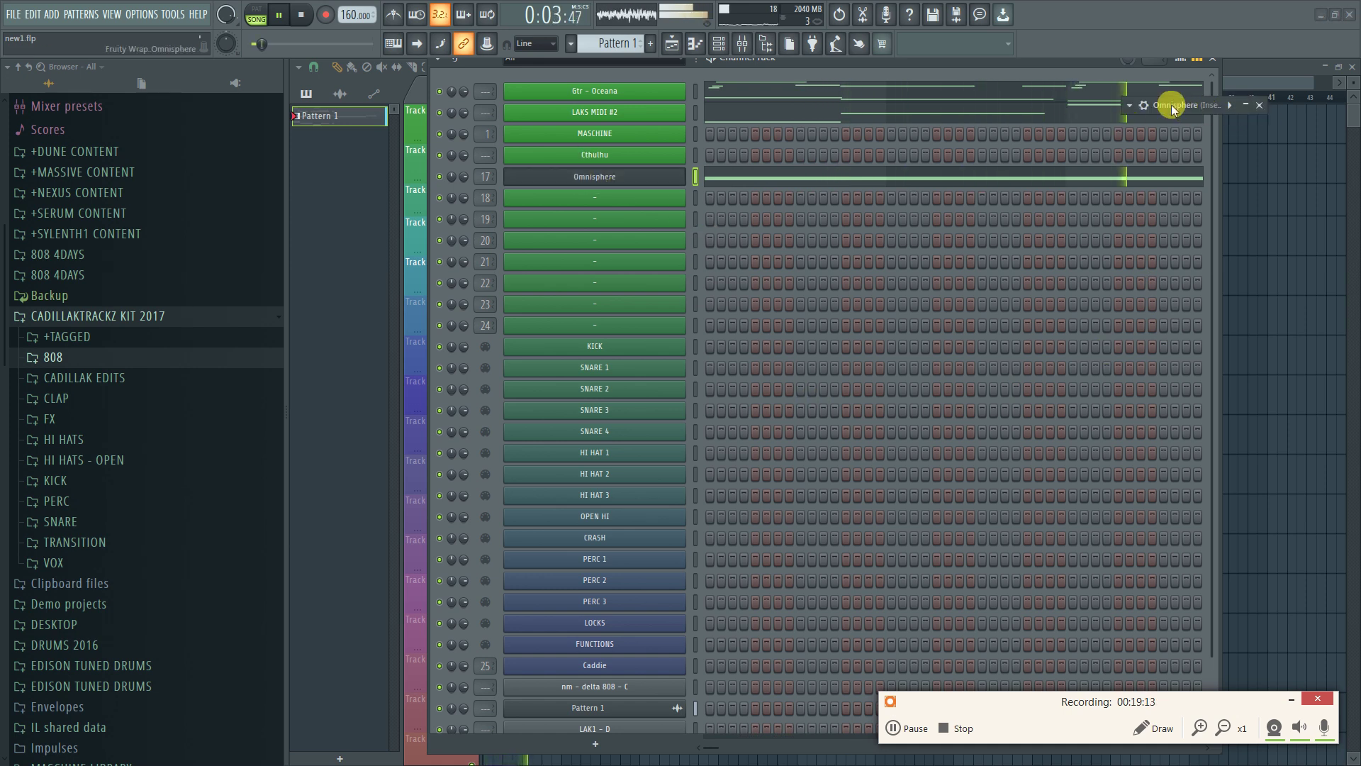
{"action": "left_click", "coordinate": [1231, 105]}
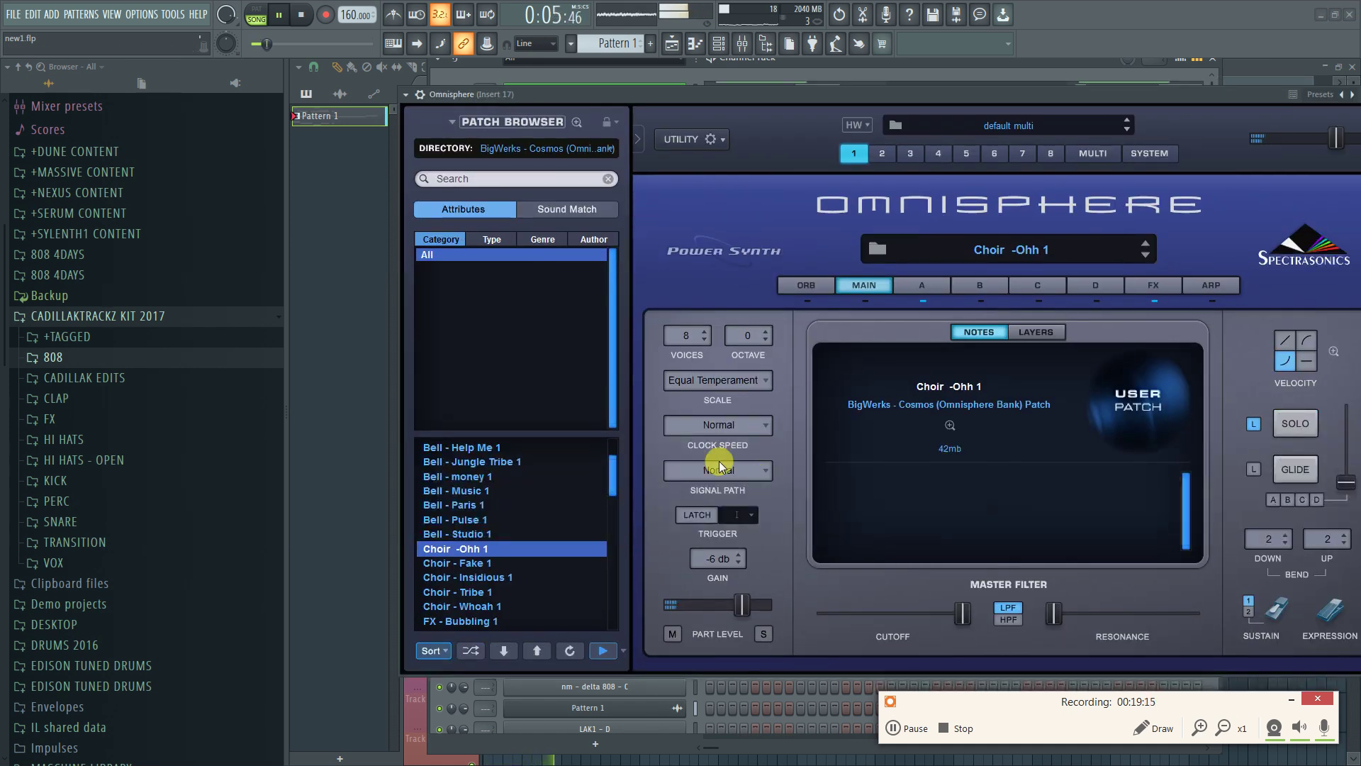
{"action": "key", "text": "space"}
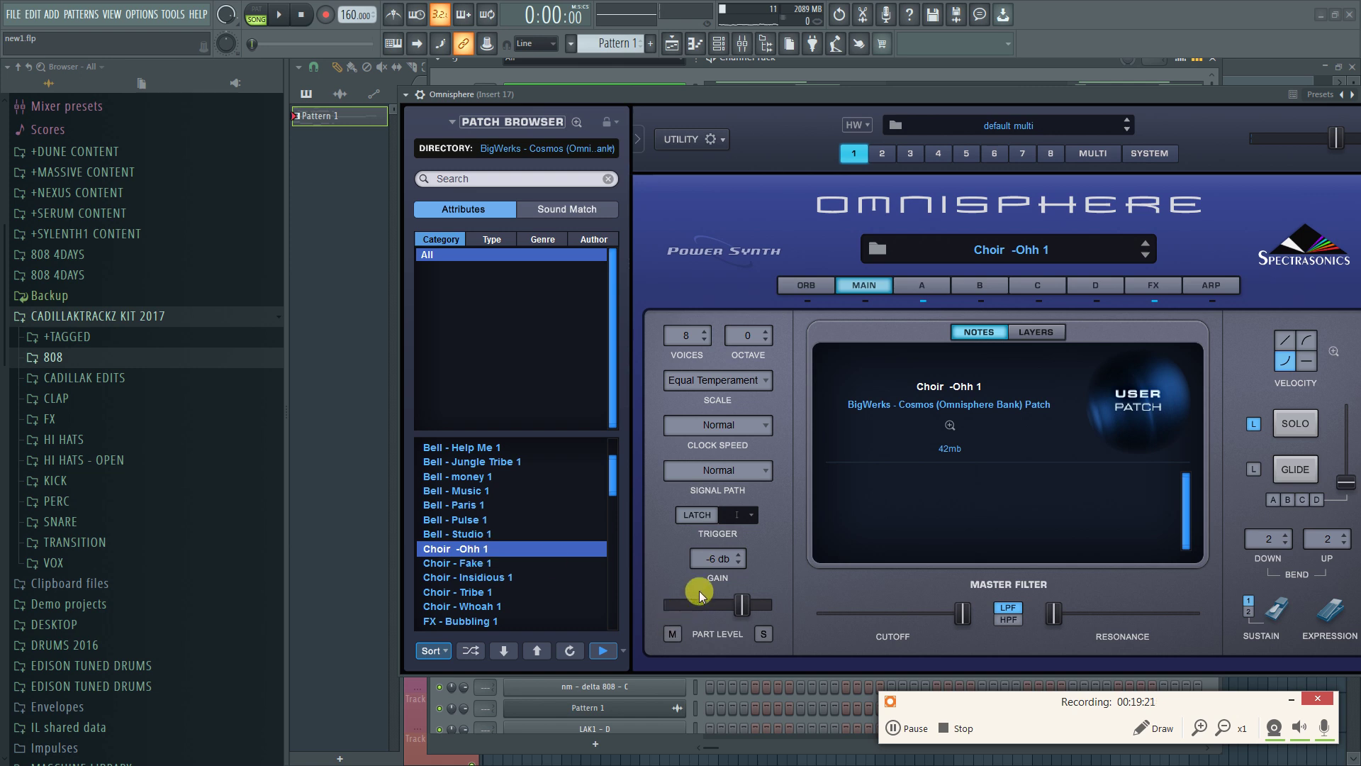
Try the Choir -Ohh 1 patch gain at 0 dB during playback and return it to -6 dB
{"action": "scroll", "coordinate": [722, 560], "scroll_direction": "down", "scroll_amount": 1}
{"action": "left_click", "coordinate": [742, 555]}
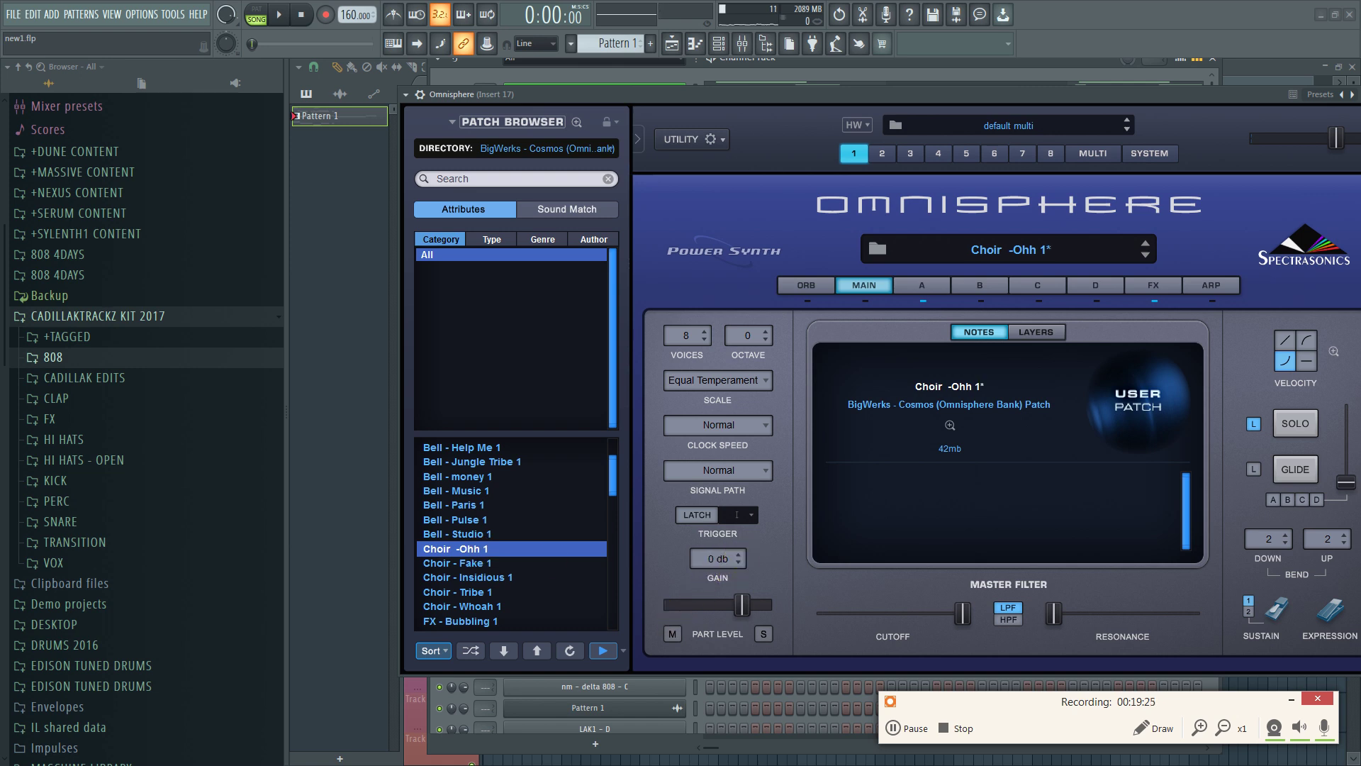
{"action": "key", "text": "space"}
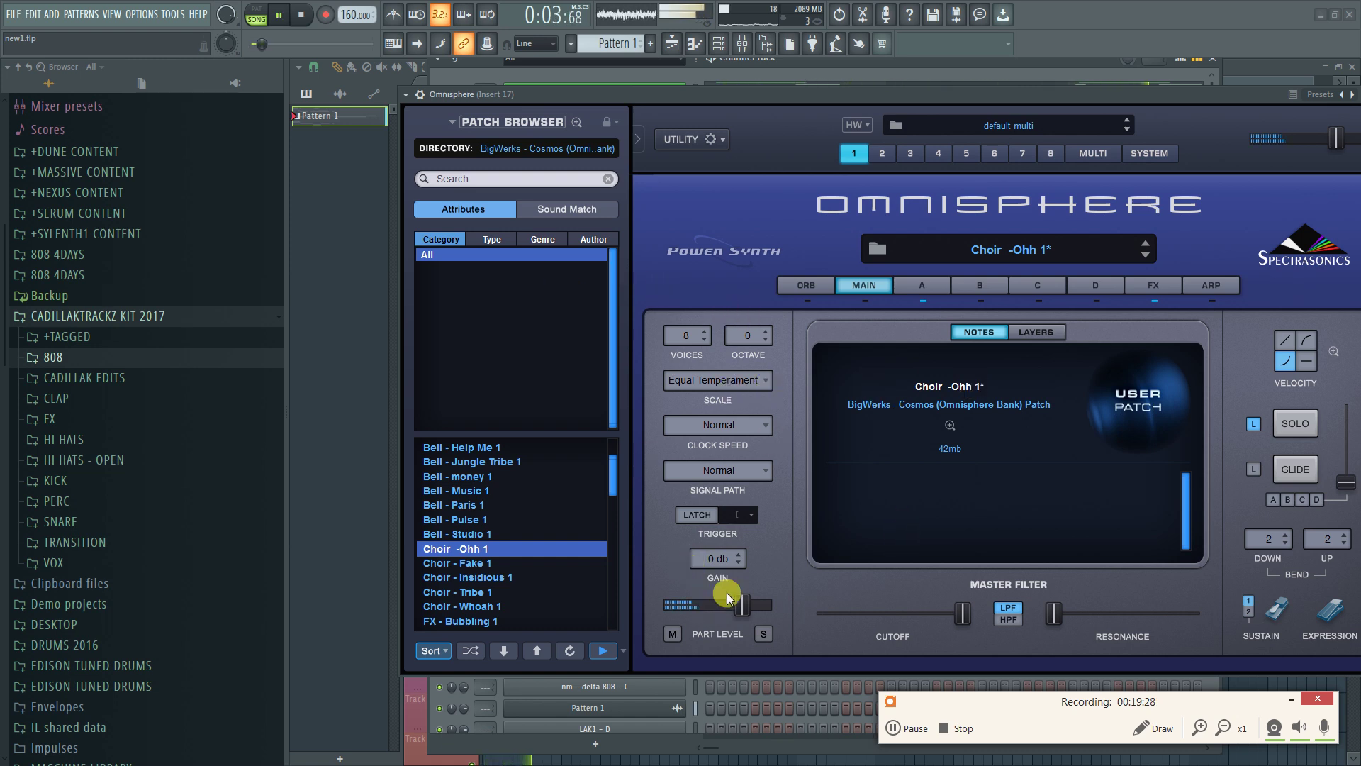
{"action": "scroll", "coordinate": [740, 566], "scroll_direction": "down", "scroll_amount": 4}
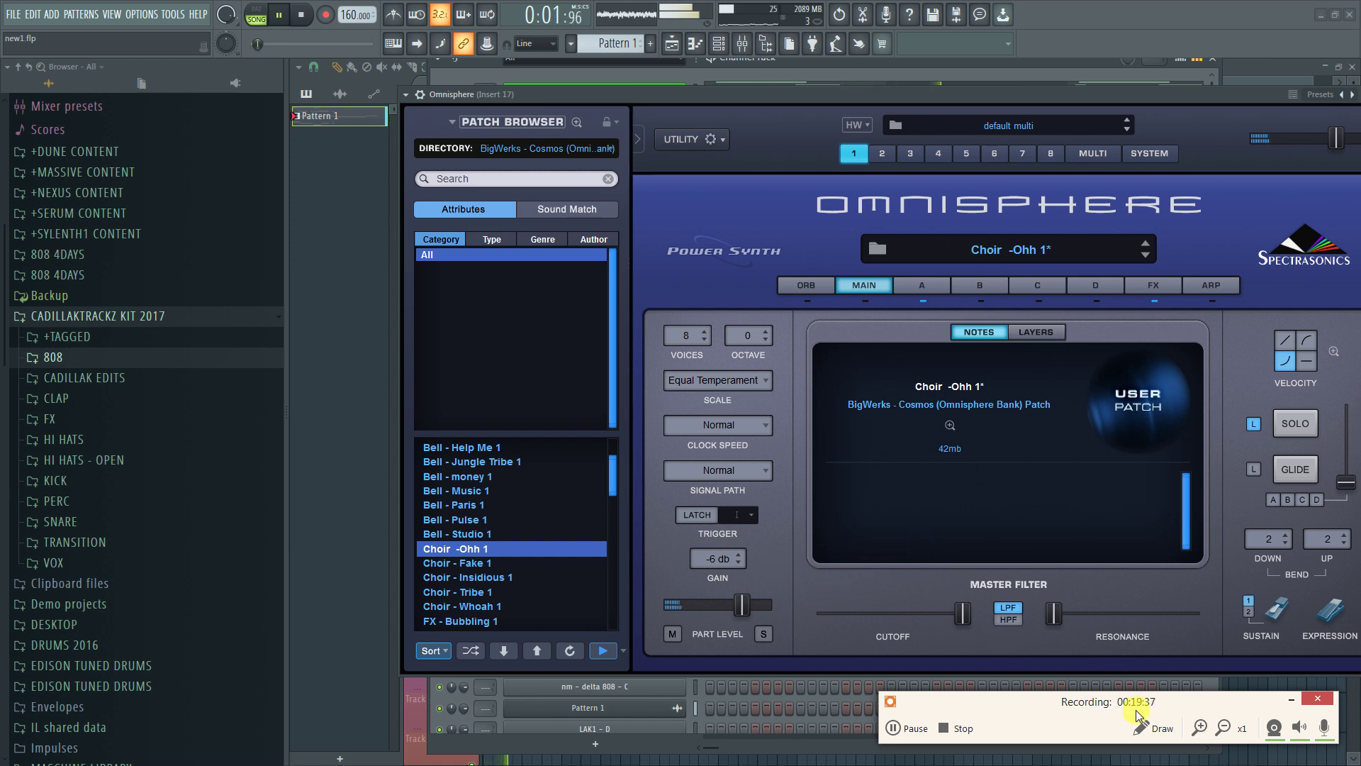
{"action": "key", "text": "space"}
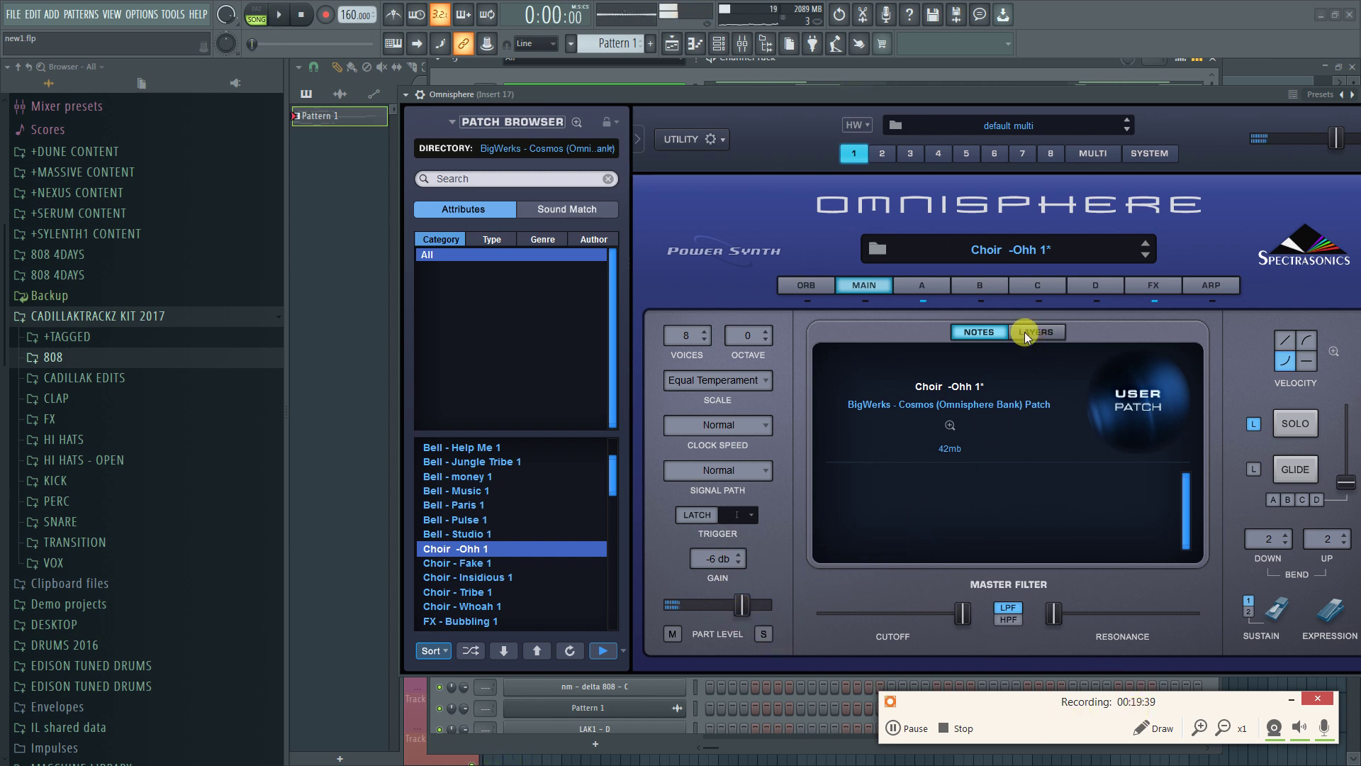
Close the Omnisphere window, return to the playlist, and render Pattern 1 as an audio clip
{"action": "left_click_drag", "start_coordinate": [1206, 92], "coordinate": [784, 134]}
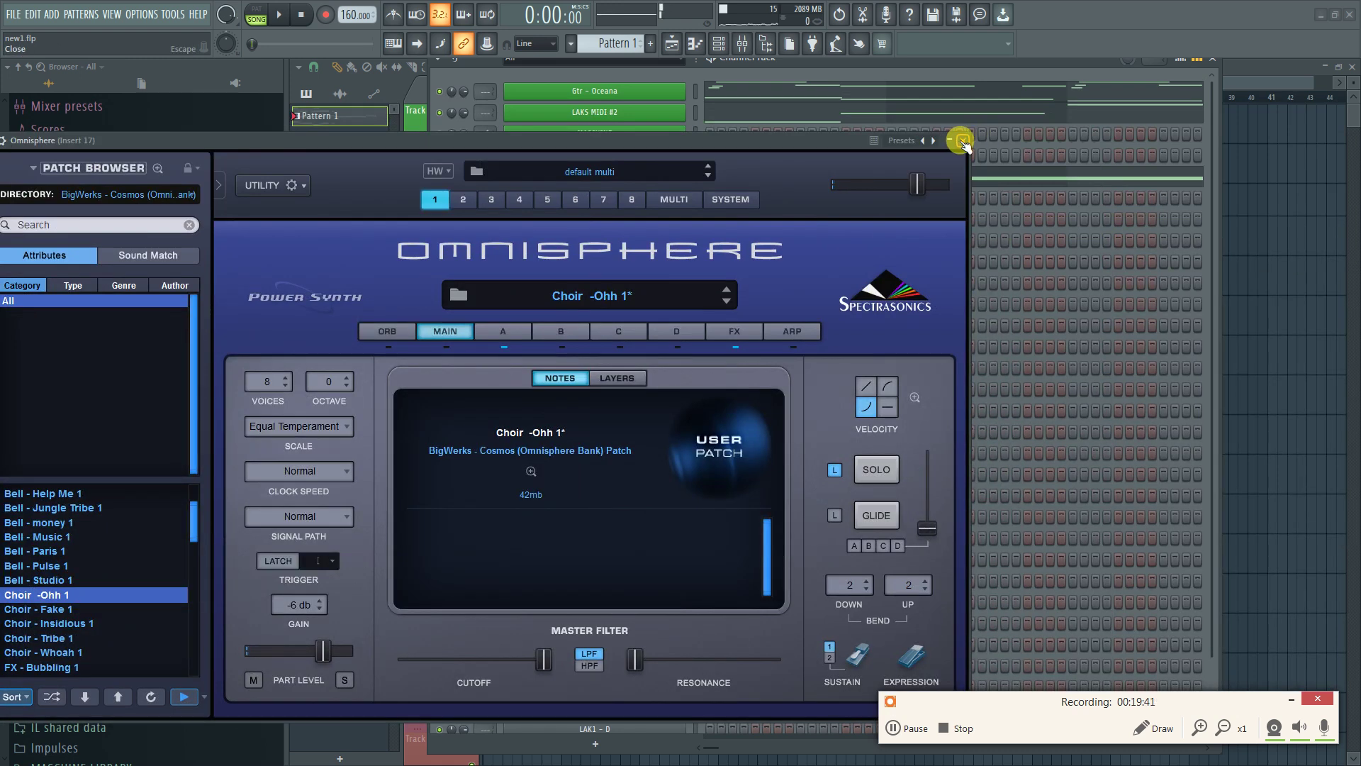
{"action": "left_click", "coordinate": [958, 137]}
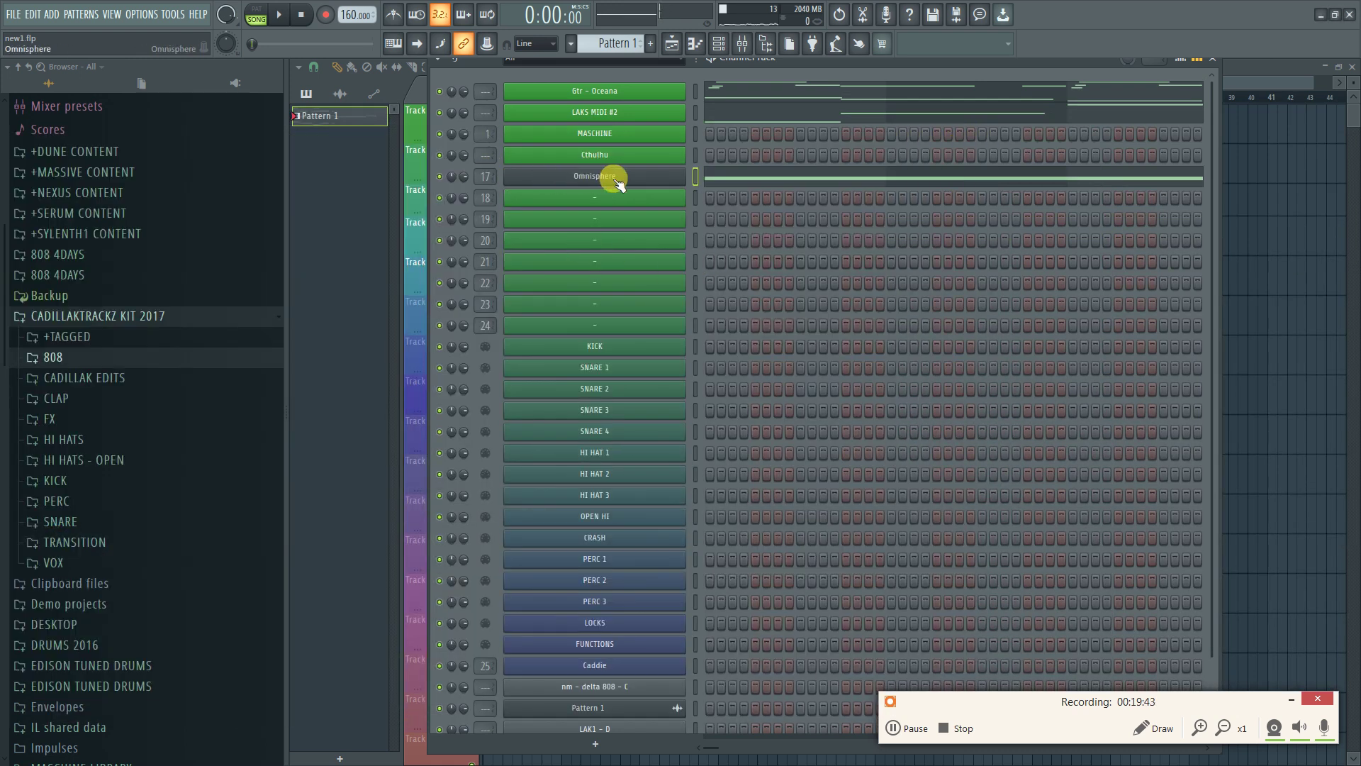
{"action": "key", "text": "F6"}
{"action": "key", "text": "F6"}
{"action": "key", "text": "F6"}
{"action": "key", "text": "F6"}
{"action": "scroll", "coordinate": [873, 304], "scroll_direction": "up", "scroll_amount": 3}
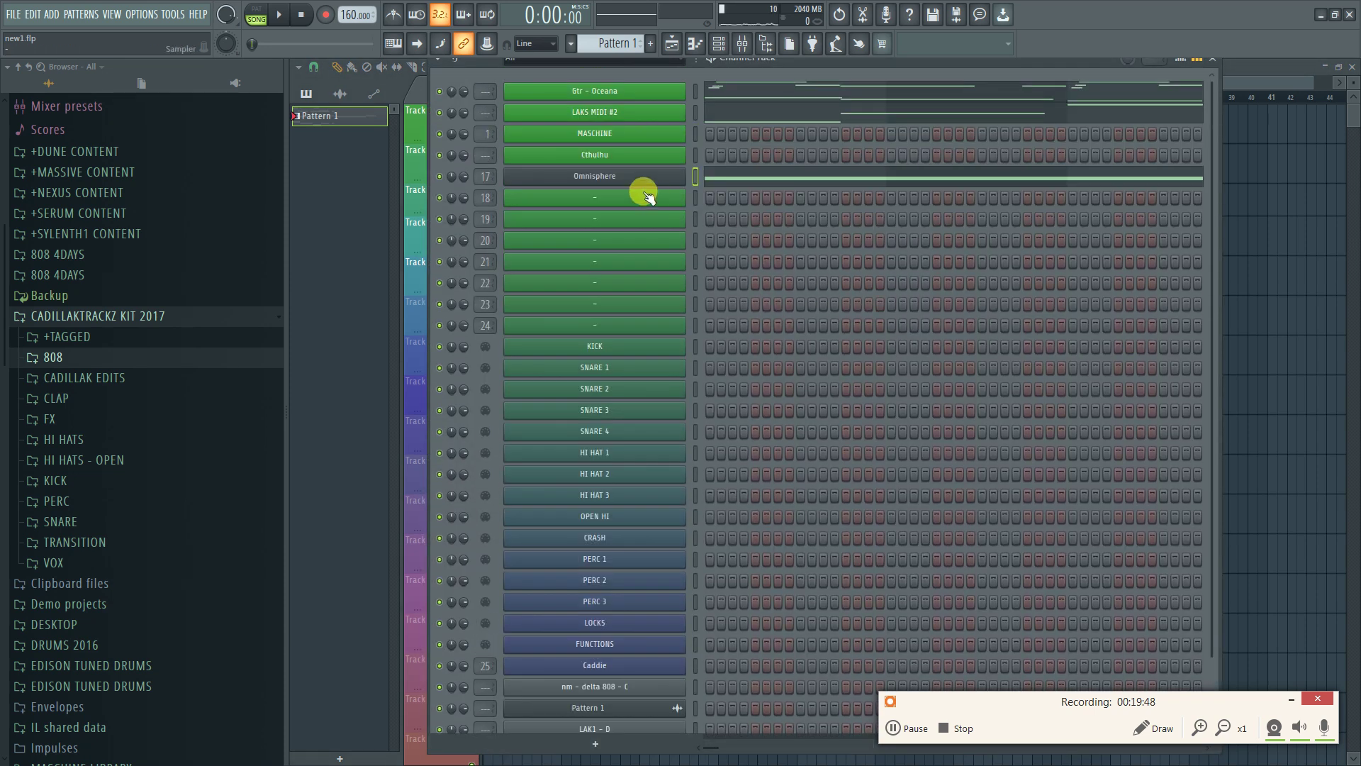
{"action": "key", "text": "F6"}
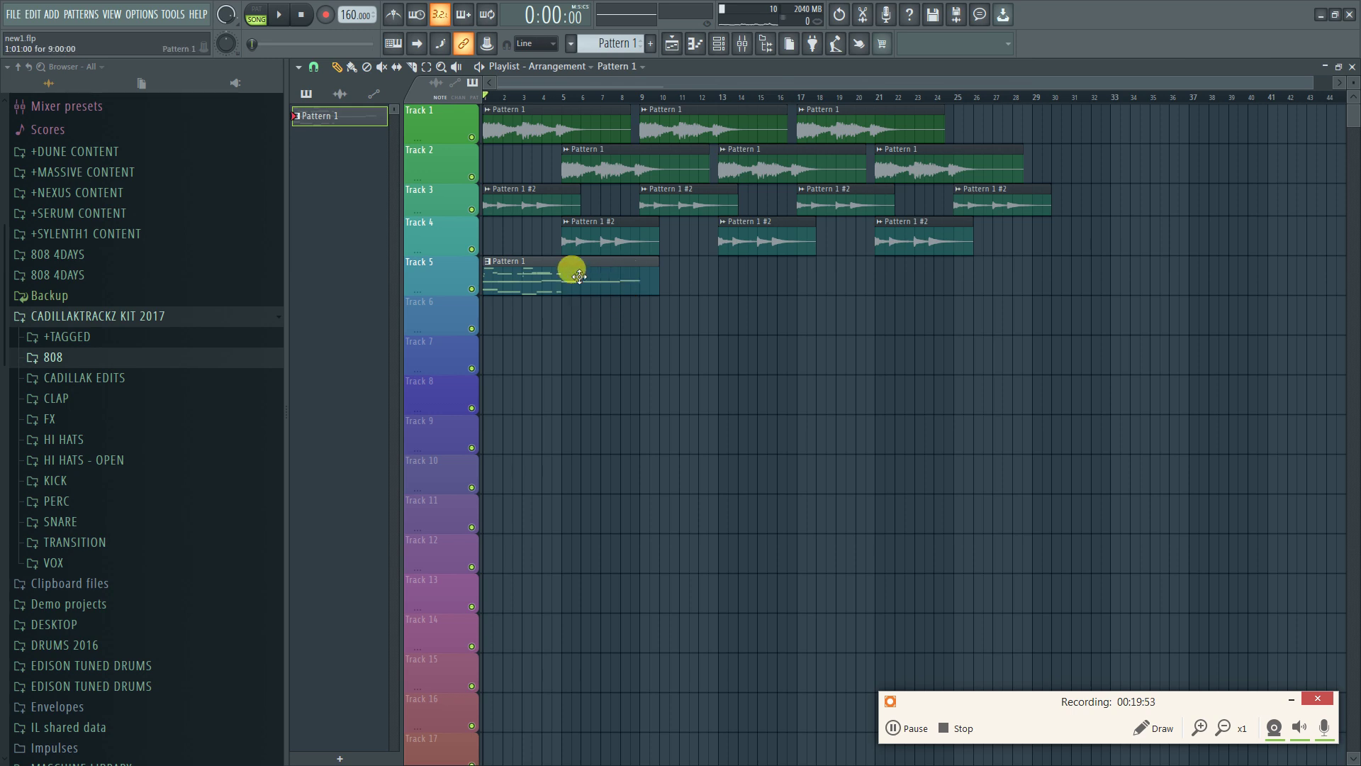
{"action": "right_click", "coordinate": [322, 119]}
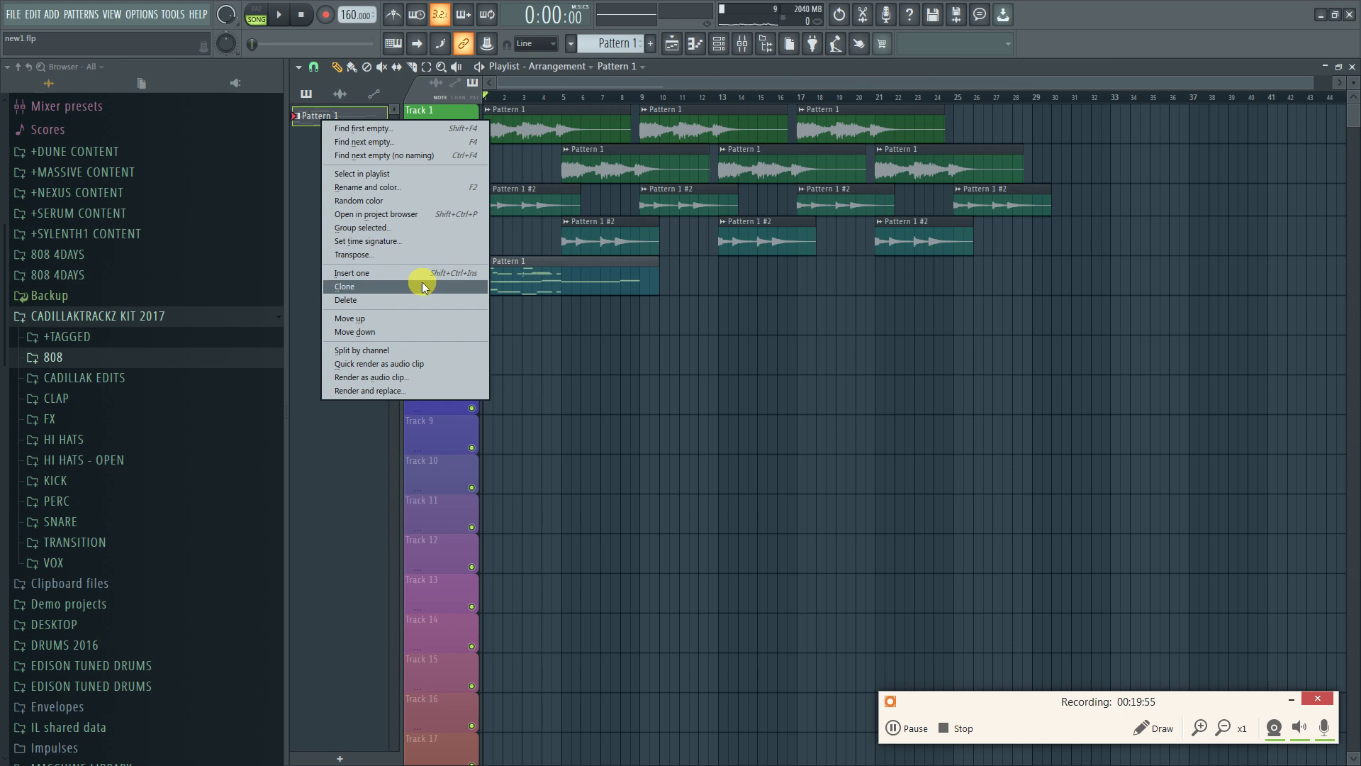
{"action": "left_click", "coordinate": [404, 377]}
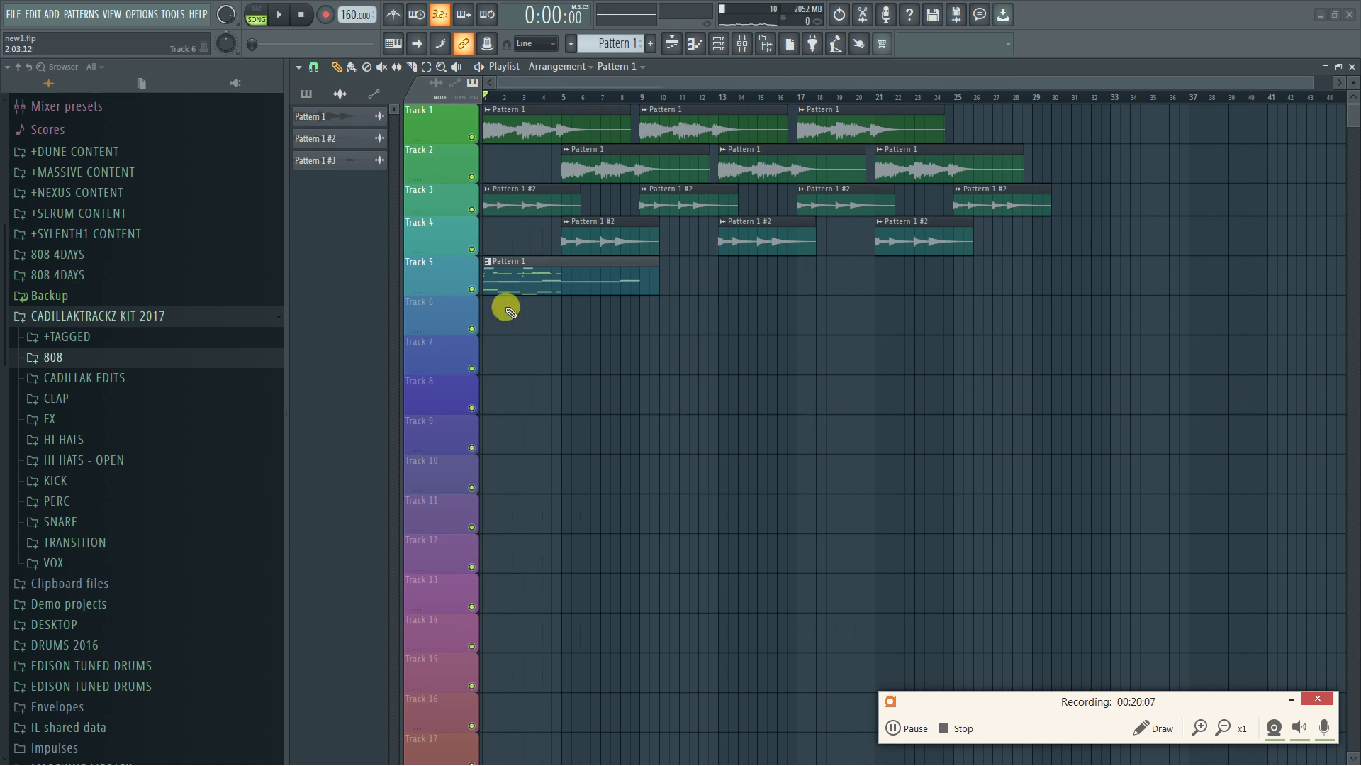
Replace the Pattern 1 clip on Track 5 with the Pattern 1 #3 audio clip, starting at bar 1
{"action": "left_click", "coordinate": [351, 161]}
{"action": "left_click", "coordinate": [508, 300]}
{"action": "right_click", "coordinate": [538, 274]}
{"action": "left_click_drag", "start_coordinate": [577, 316], "coordinate": [531, 277]}
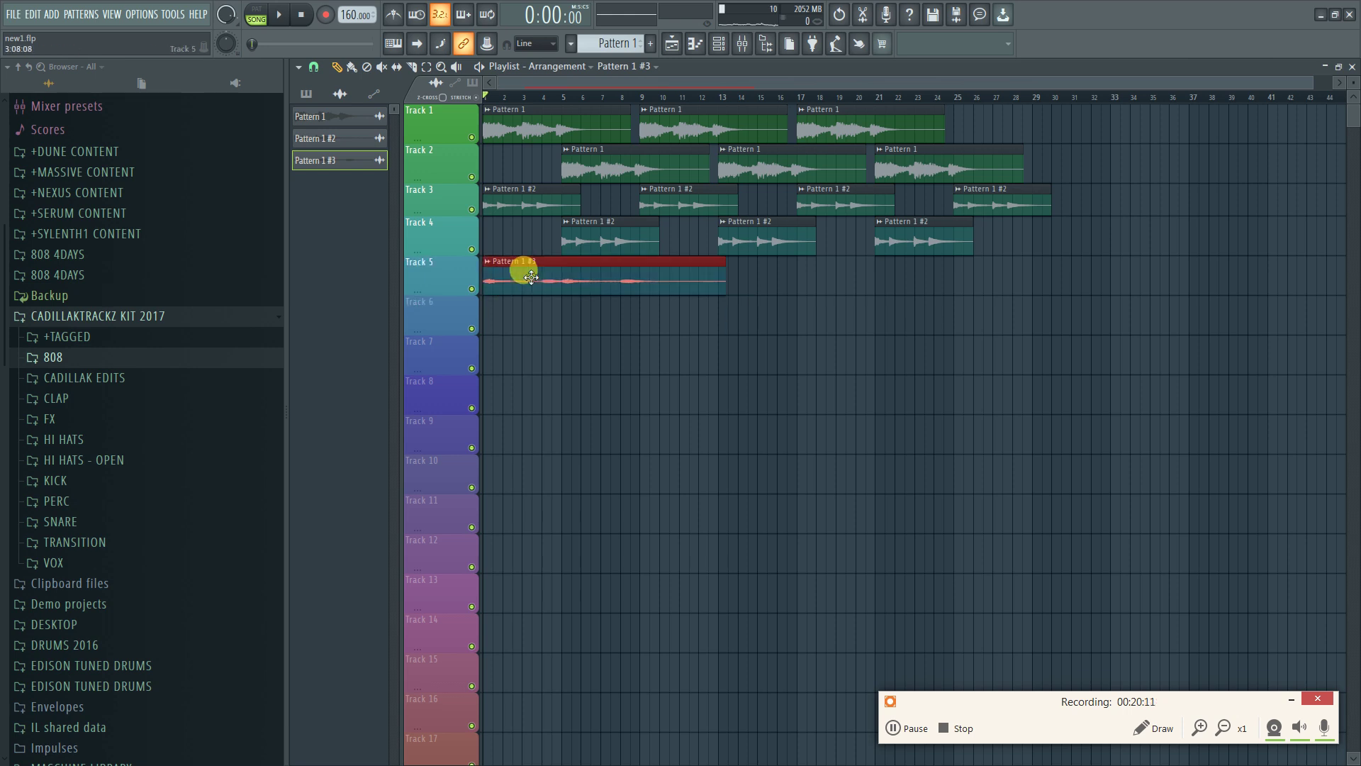
Audition the Pattern 1 #3 audio clip during song playback with Normalize switched on and off
{"action": "key", "text": "space"}
{"action": "key", "text": "F6"}
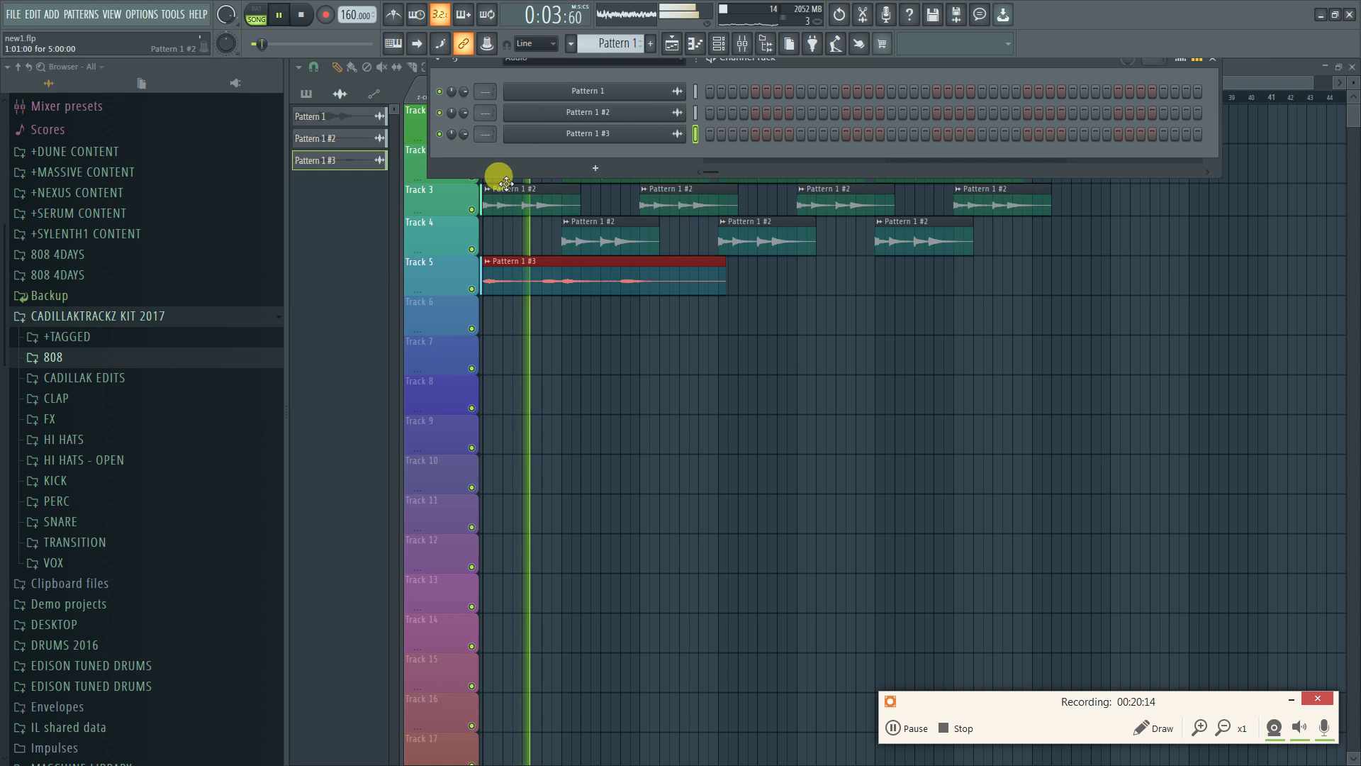
{"action": "left_click", "coordinate": [582, 133]}
{"action": "key", "text": "space"}
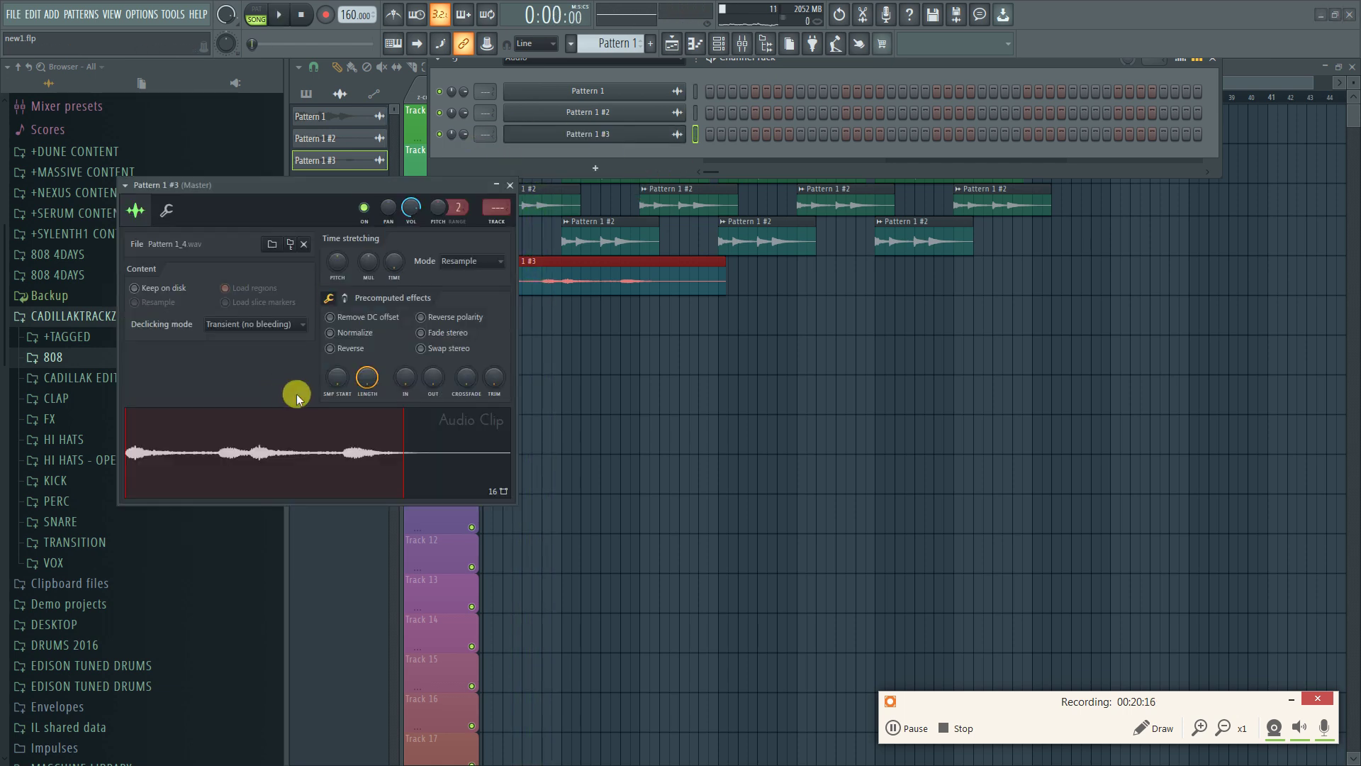
{"action": "left_click", "coordinate": [347, 339]}
{"action": "key", "text": "space"}
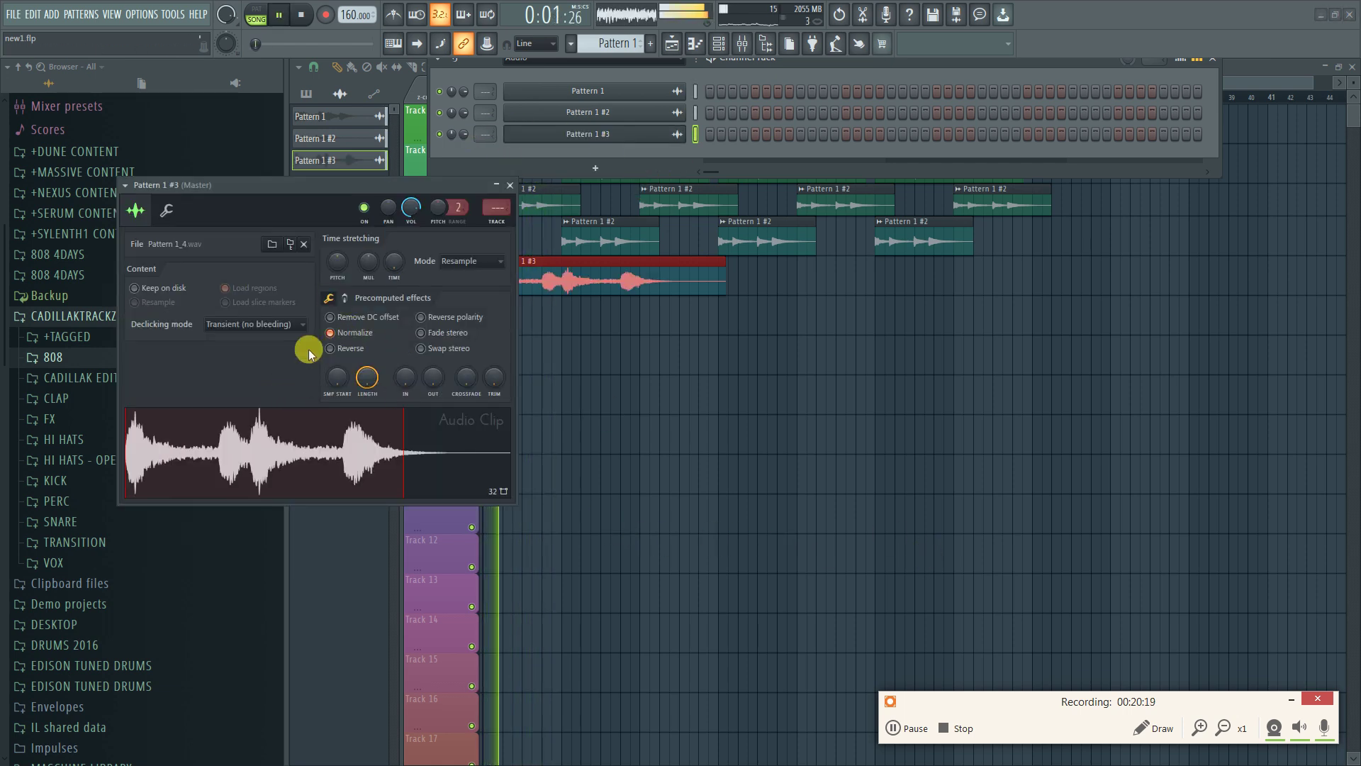
{"action": "left_click", "coordinate": [352, 336]}
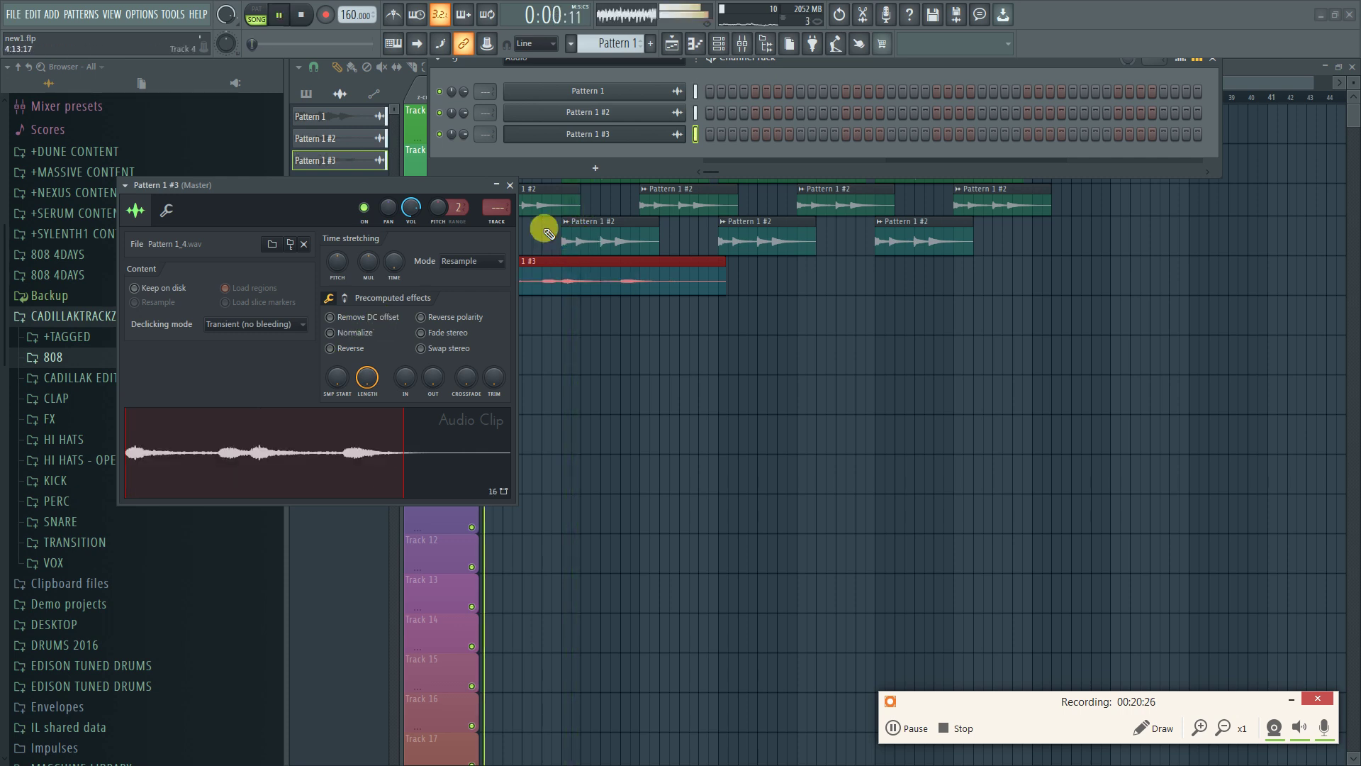
{"action": "left_click", "coordinate": [509, 185]}
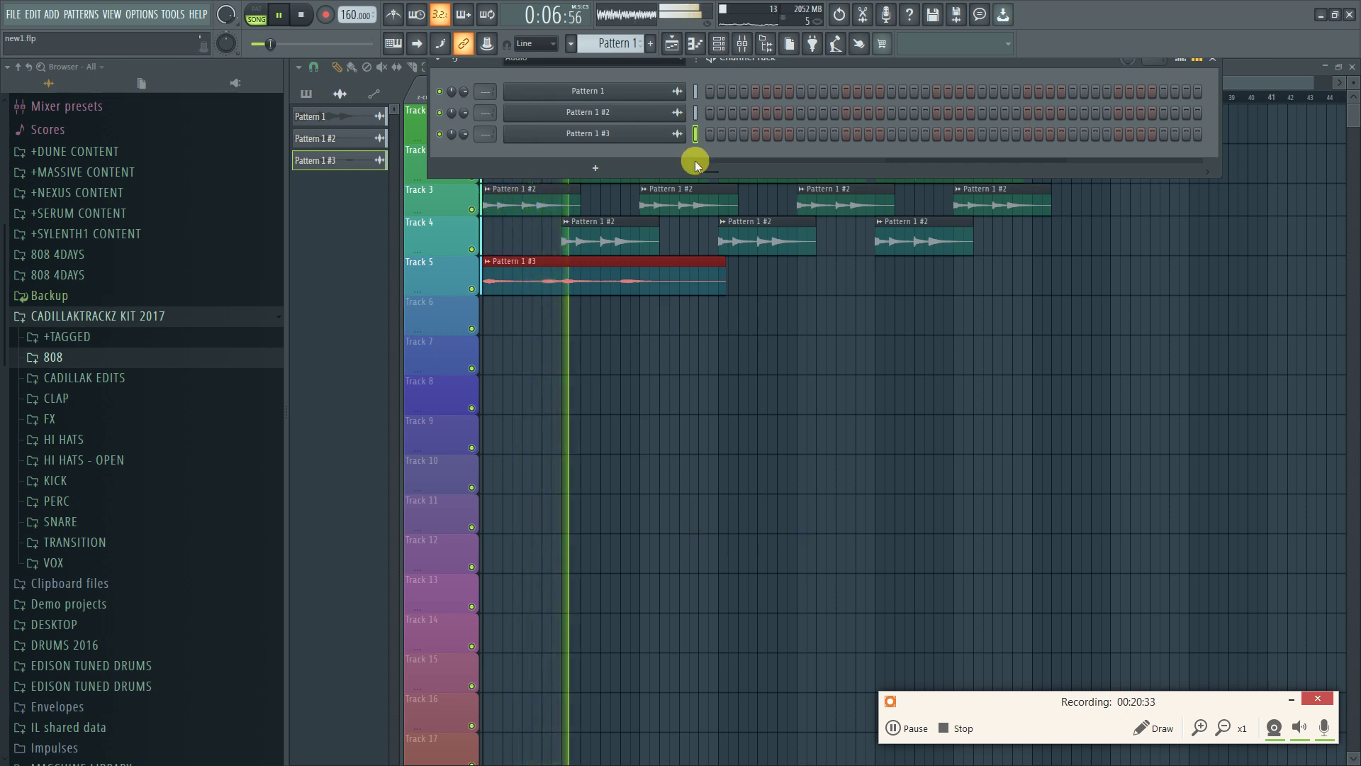
Normalize the Pattern 1 #3 audio clip and close its channel settings
{"action": "left_click", "coordinate": [593, 135]}
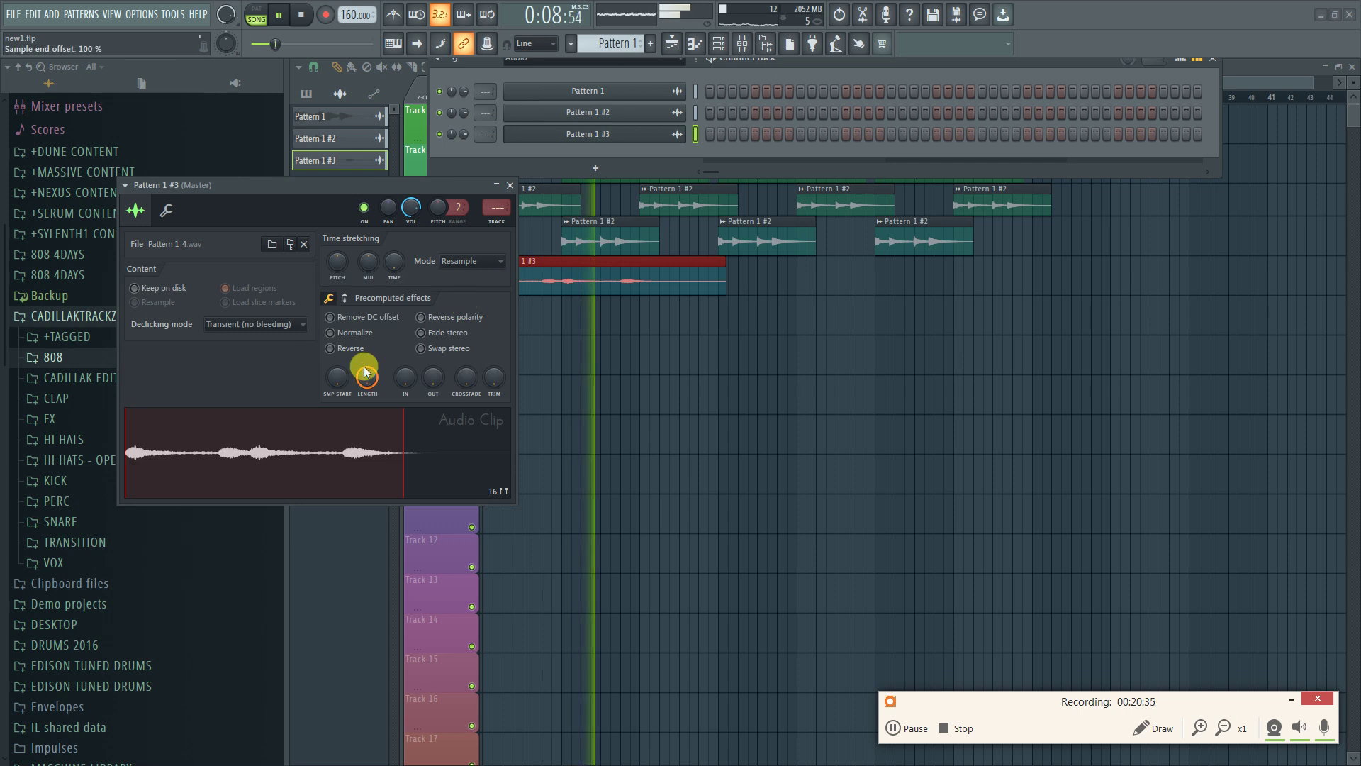
{"action": "left_click", "coordinate": [358, 335]}
{"action": "left_click", "coordinate": [508, 185]}
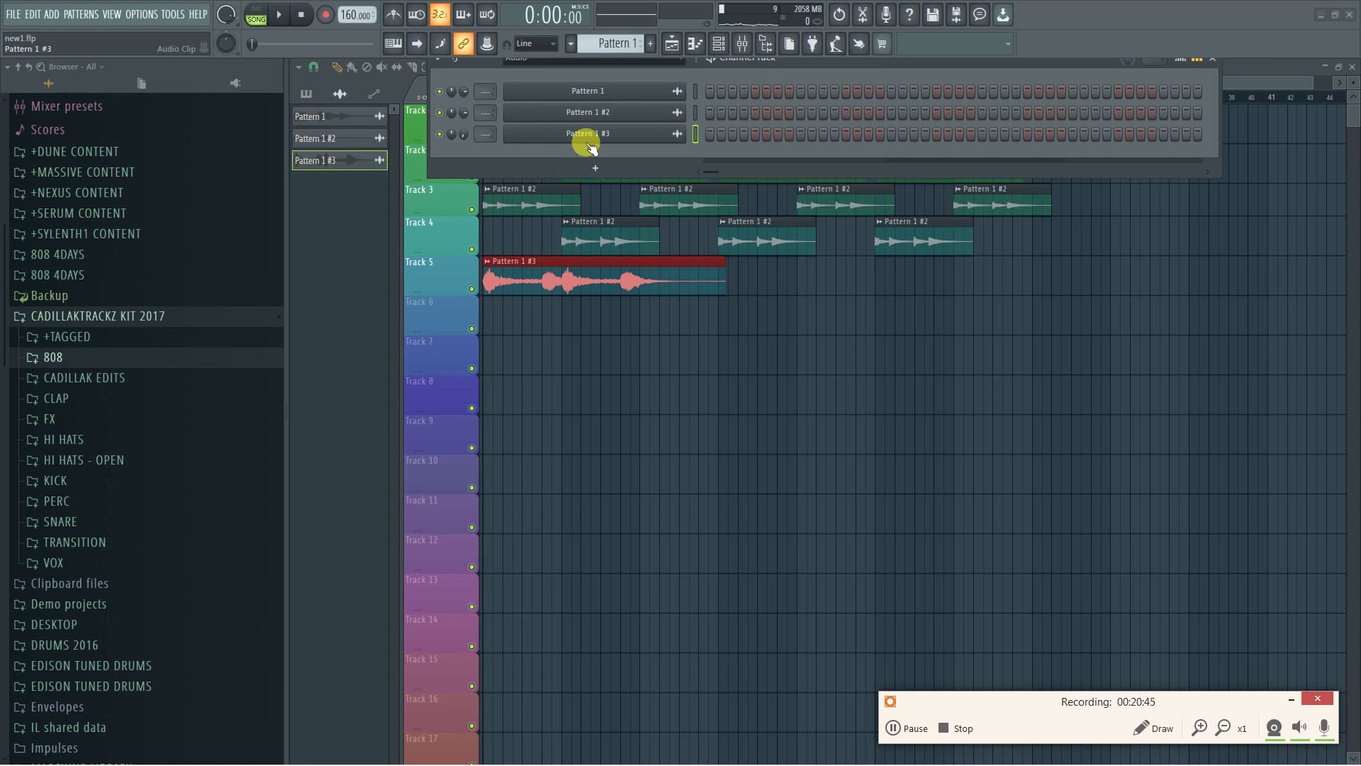
Set the channel volume of Pattern 1 #3 to 34% while the song plays
{"action": "key", "text": "space"}
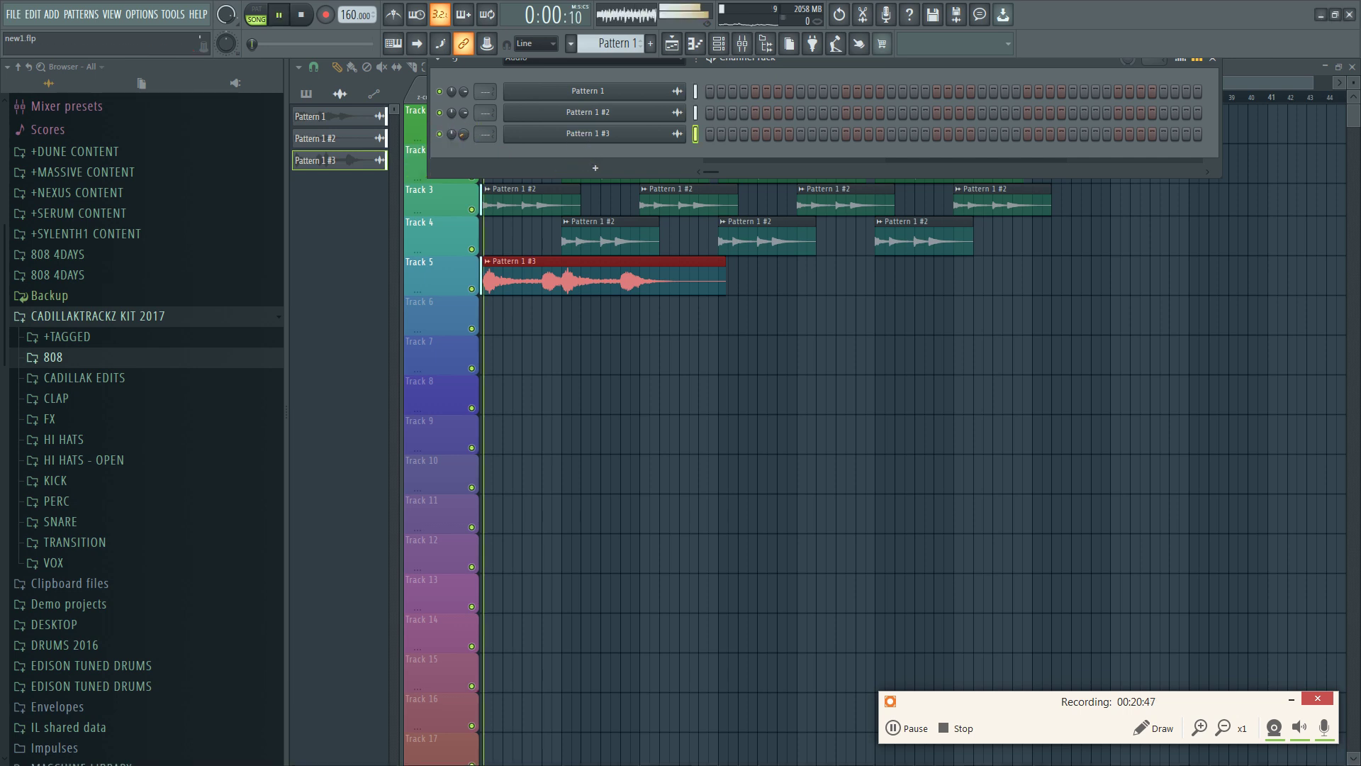
{"action": "mouse_move", "coordinate": [464, 134]}
{"action": "left_mouse_down"}
{"action": "mouse_move", "coordinate": [463, 117]}
{"action": "mouse_move", "coordinate": [461, 133]}
{"action": "left_mouse_up"}
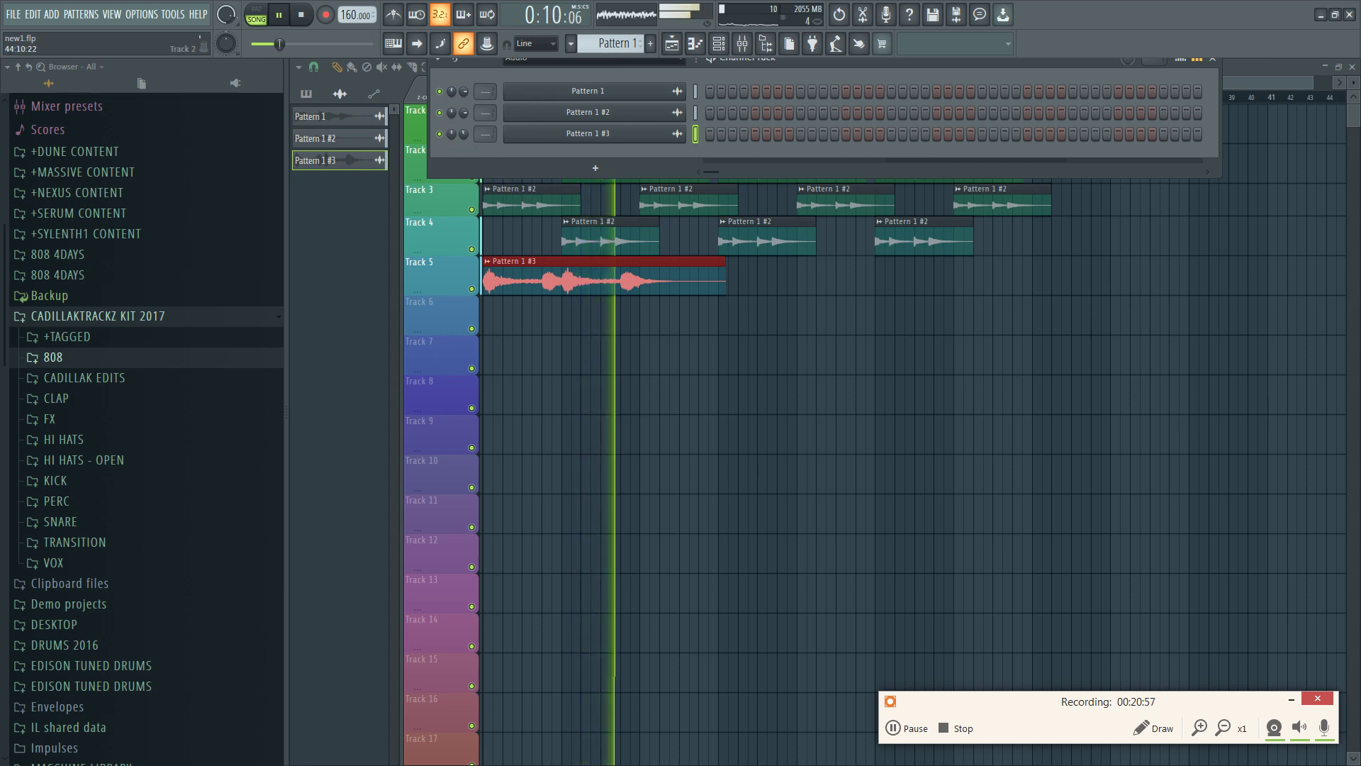
{"action": "left_click_drag", "start_coordinate": [464, 134], "coordinate": [466, 136]}
{"action": "key", "text": "space"}
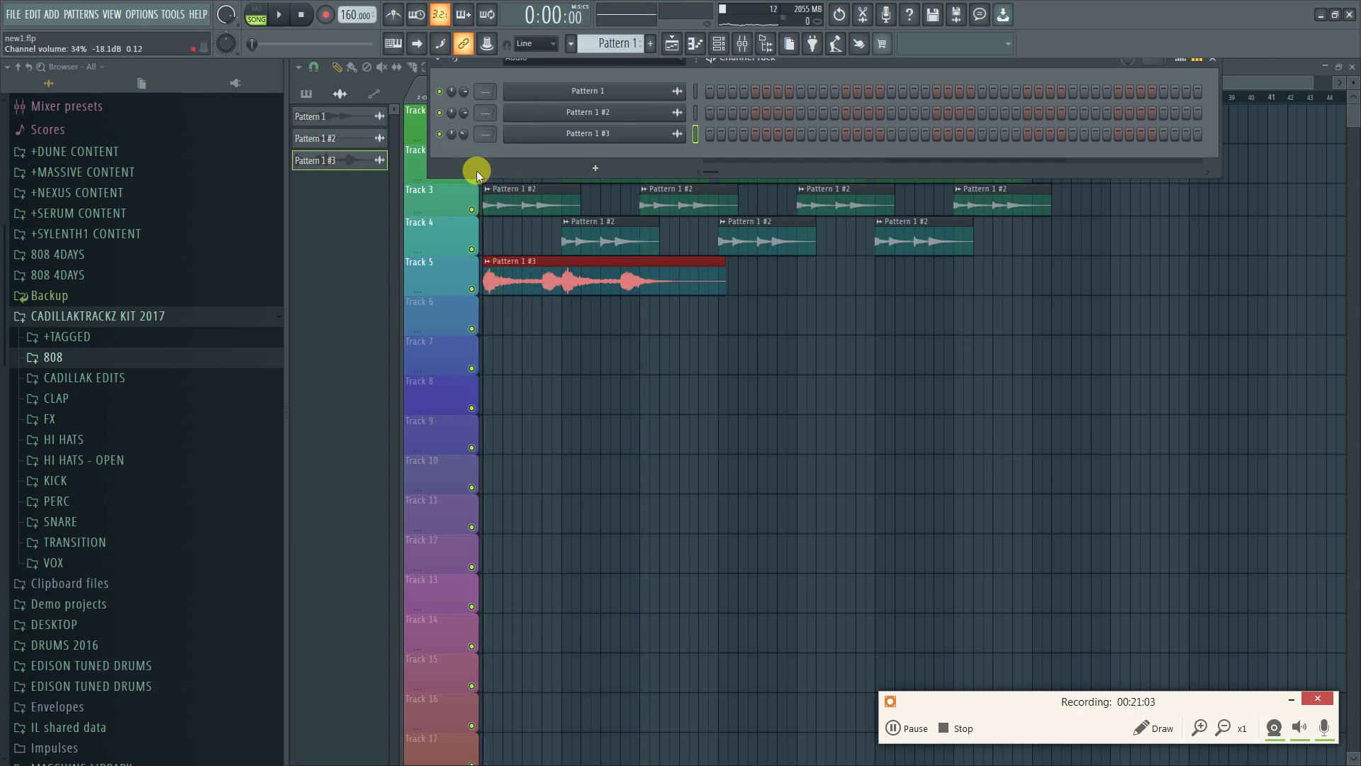
Place further Pattern 1 #3 clips on Track 6 at bars 9 and 25 and on Track 5 at bar 17
{"action": "left_click", "coordinate": [524, 272]}
{"action": "left_click", "coordinate": [661, 319]}
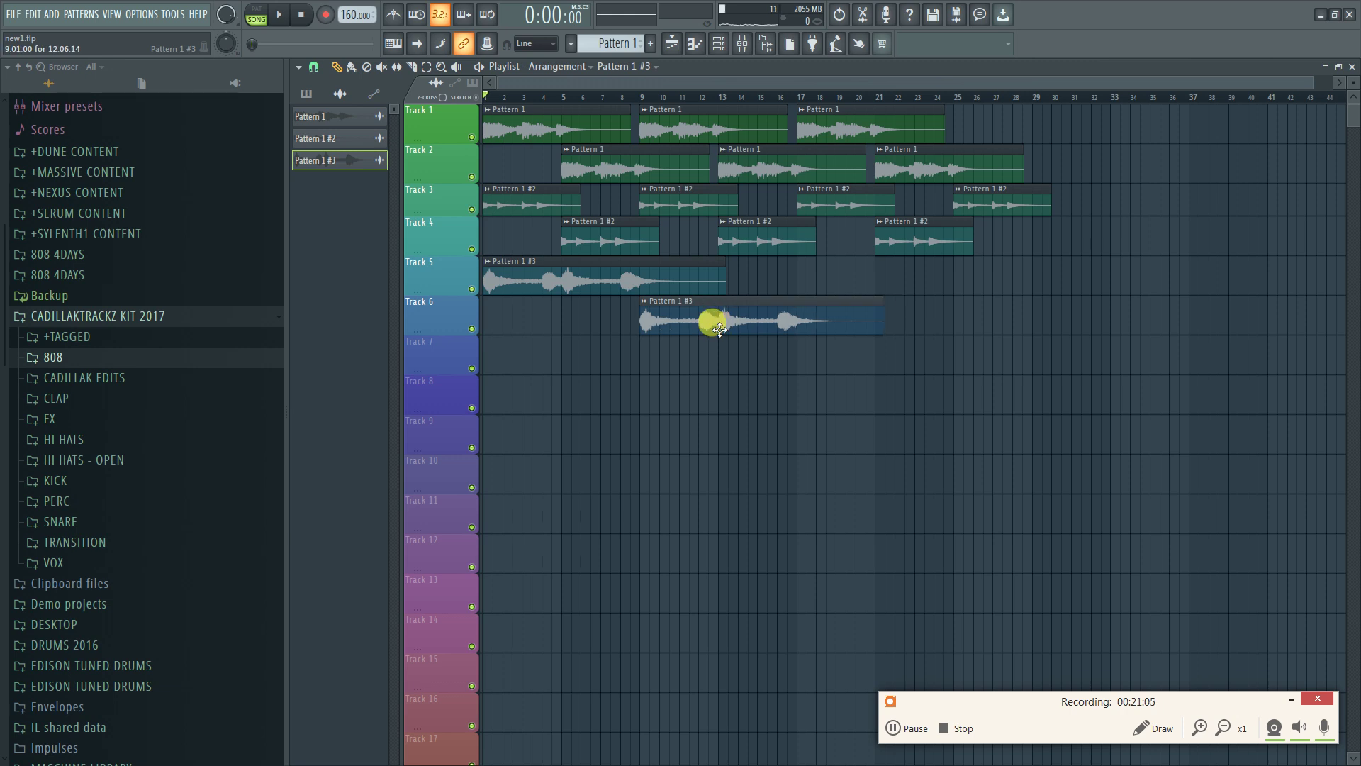
{"action": "left_click", "coordinate": [921, 267]}
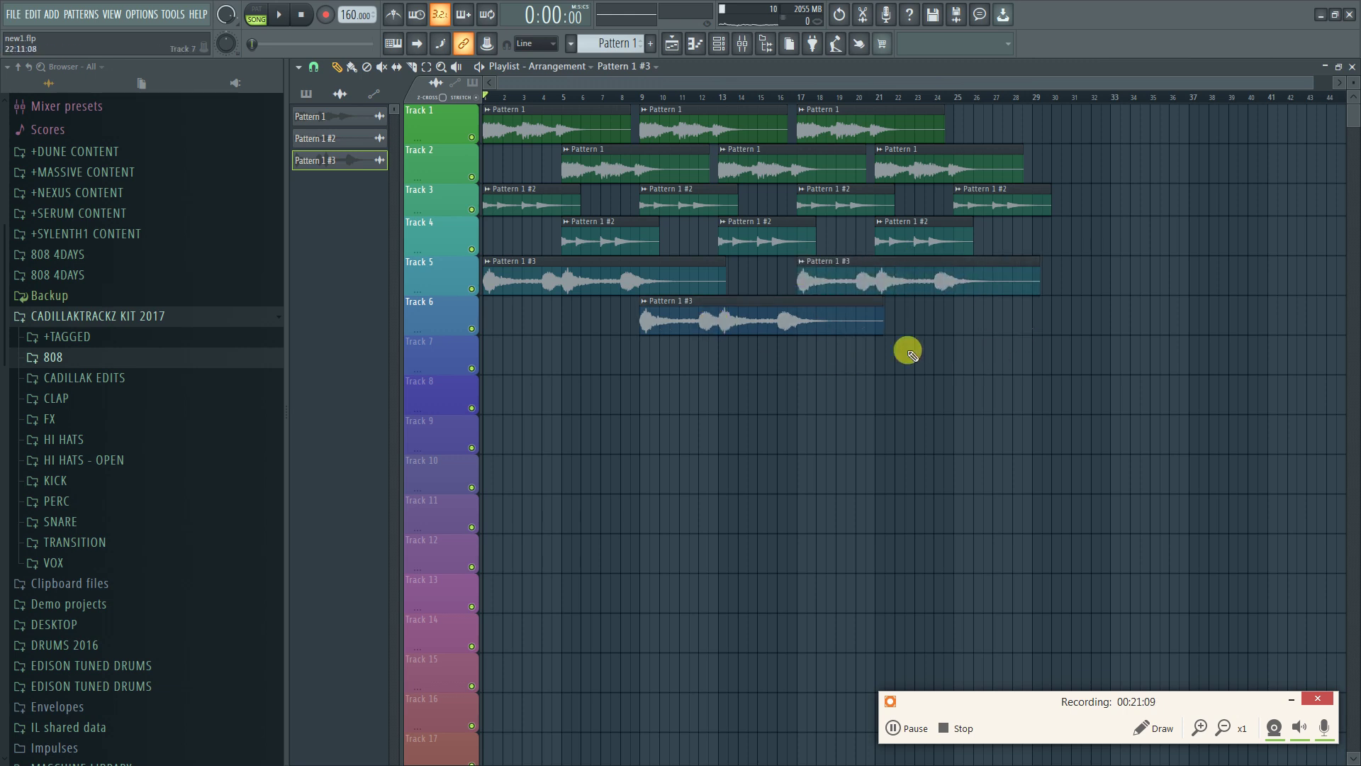
{"action": "left_click", "coordinate": [954, 314]}
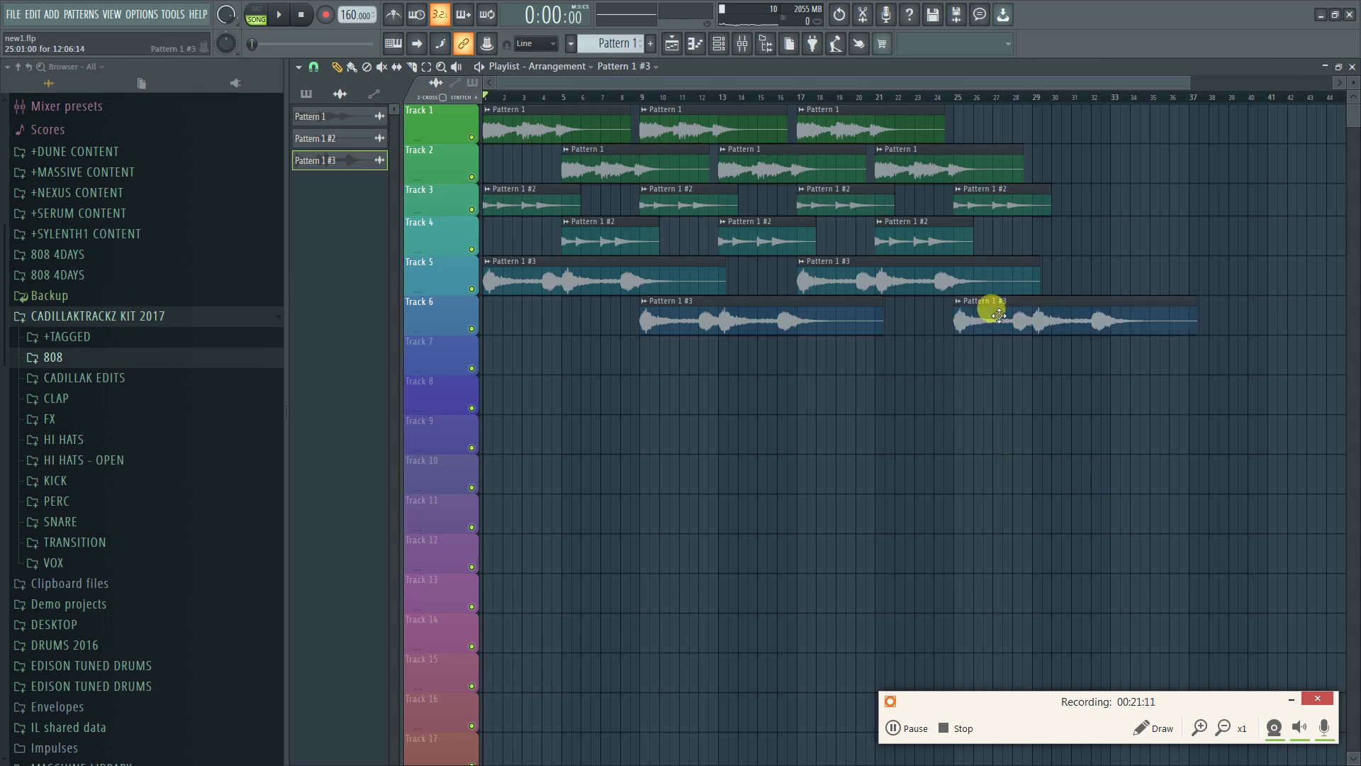
Play the arrangement with the choir clips and check the levels in the mixer
{"action": "key", "text": "space"}
{"action": "right_click", "coordinate": [989, 306]}
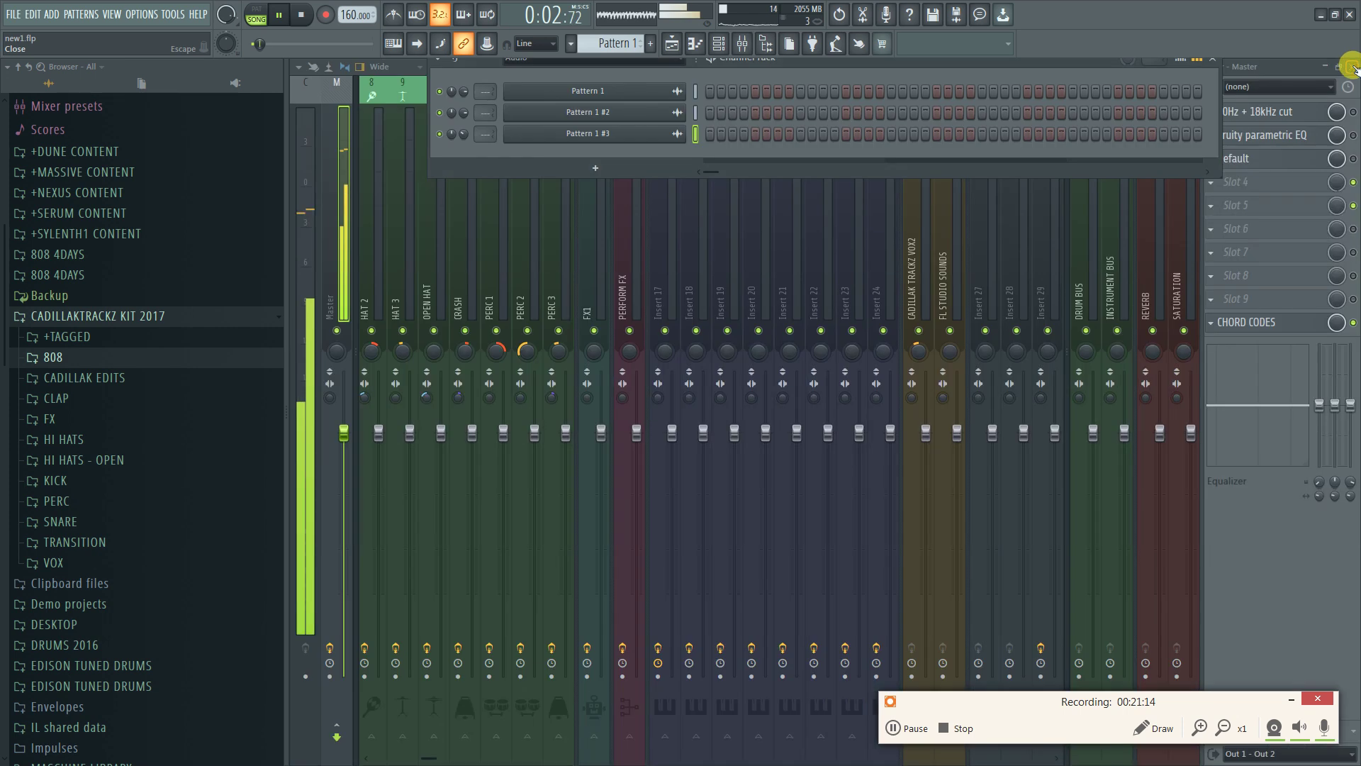
{"action": "left_click", "coordinate": [1352, 66]}
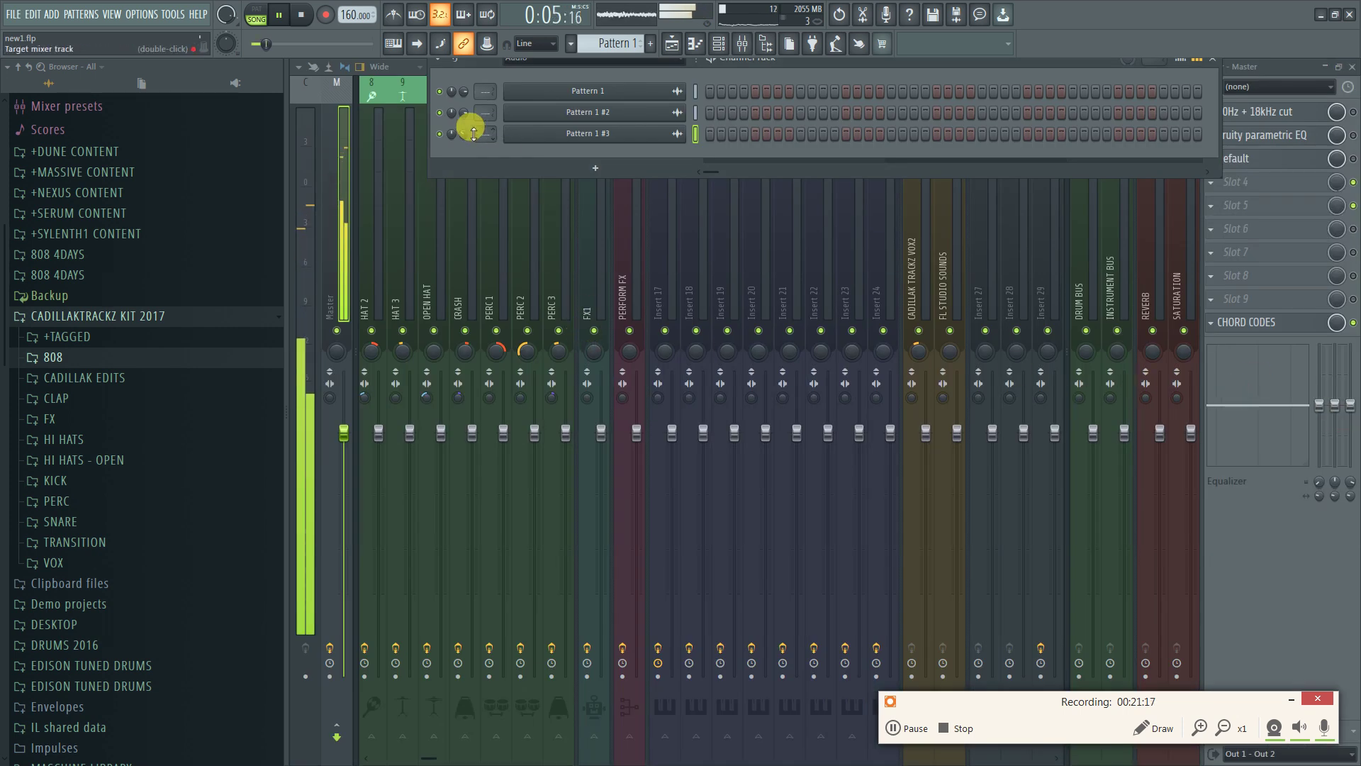
{"action": "left_click", "coordinate": [301, 15]}
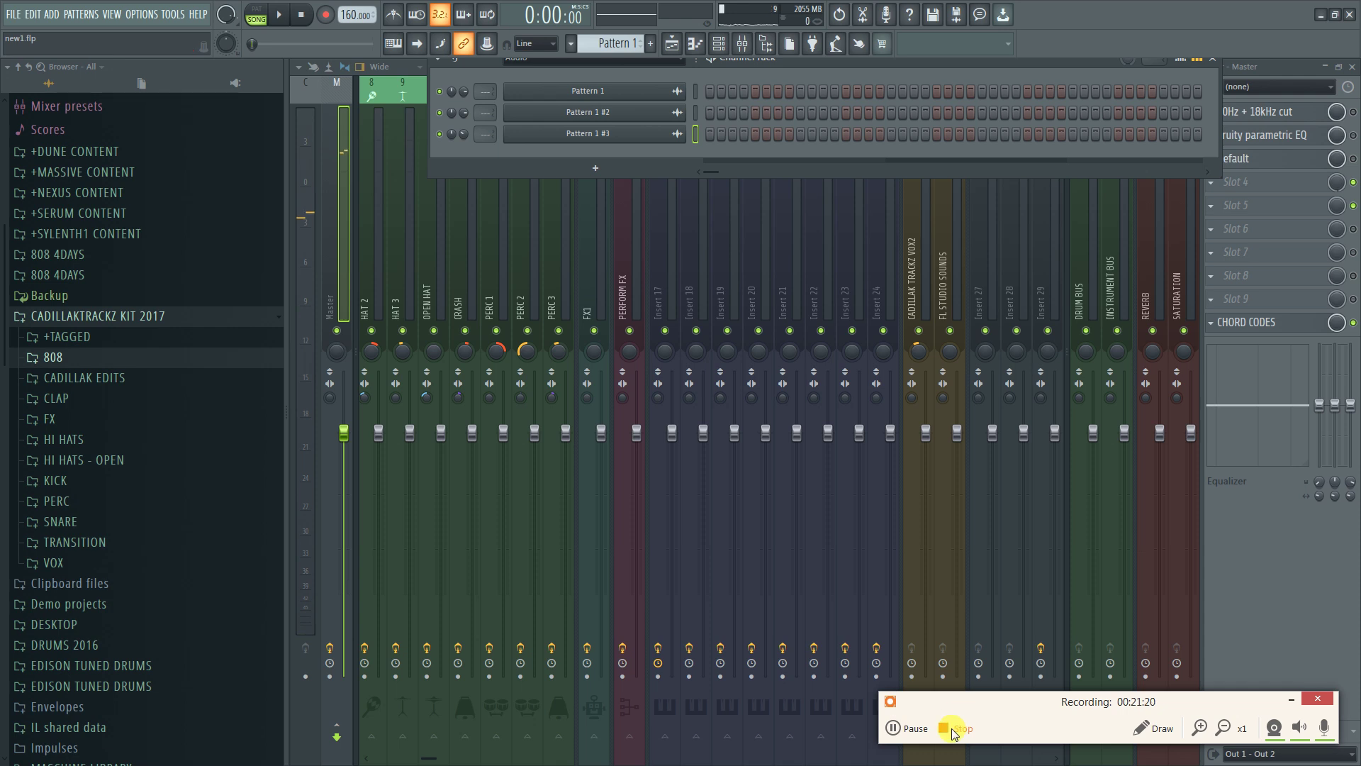
Open the Omnisphere instrument on insert 17 for the new melody part
{"action": "left_click", "coordinate": [914, 735]}
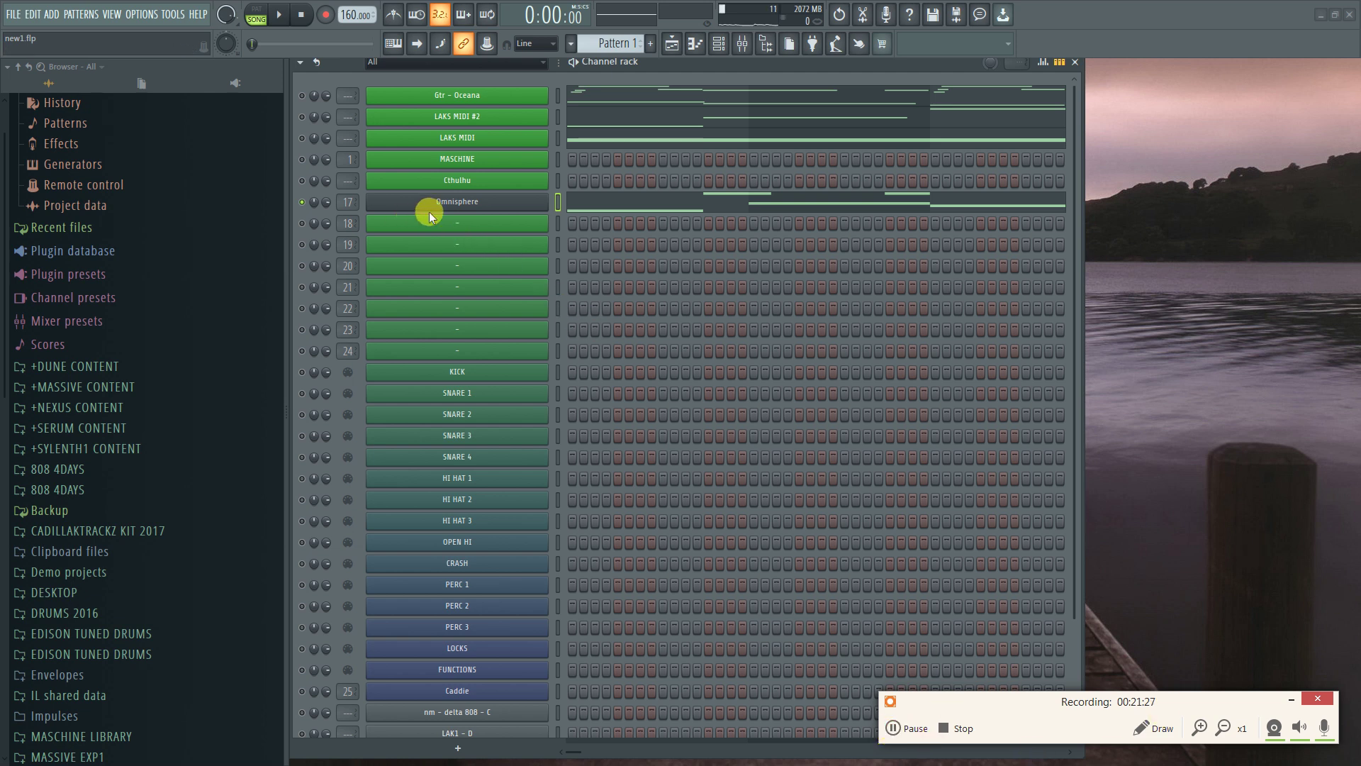
{"action": "left_click", "coordinate": [480, 202]}
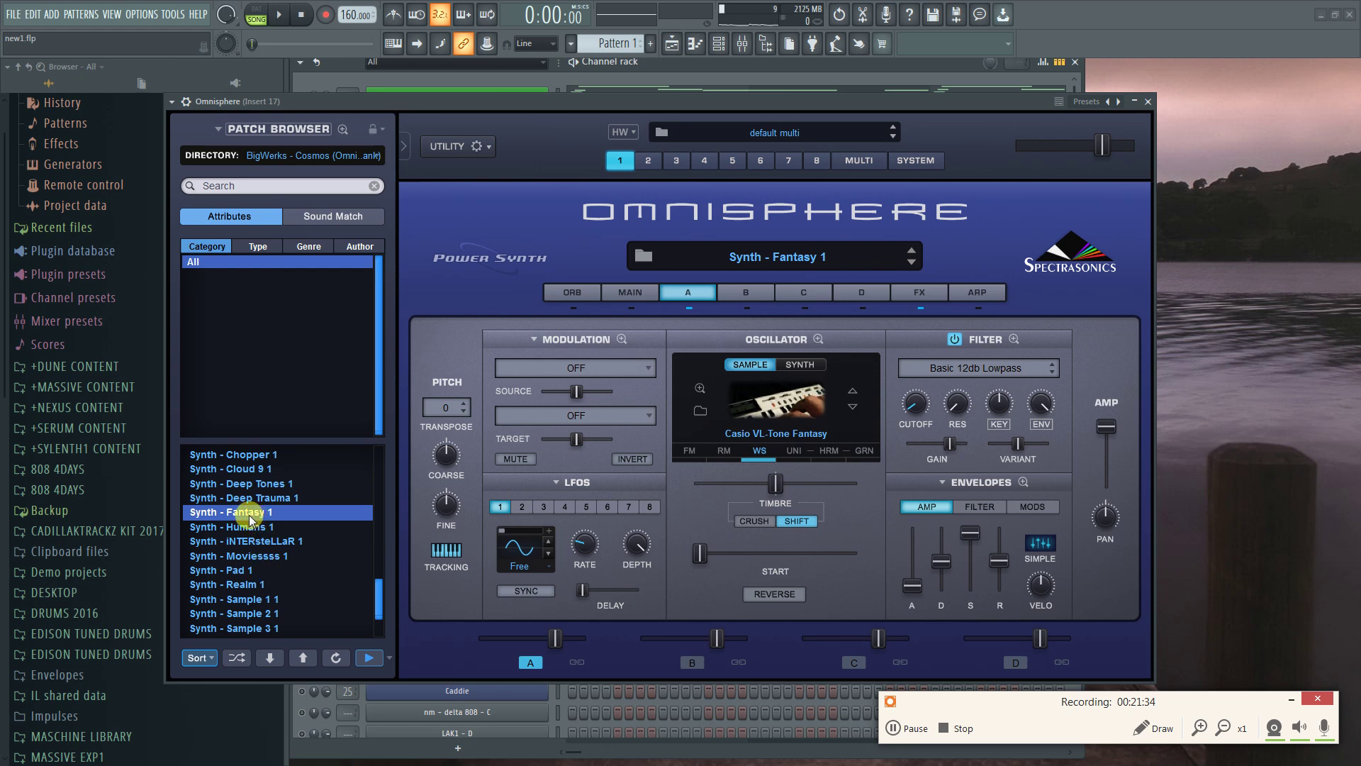
Review the Main page and layer A settings of the Synth - Fantasy 1 patch, and close Omnisphere
{"action": "mouse_move", "coordinate": [376, 597]}
{"action": "left_mouse_down"}
{"action": "mouse_move", "coordinate": [371, 563]}
{"action": "mouse_move", "coordinate": [371, 576]}
{"action": "left_mouse_up"}
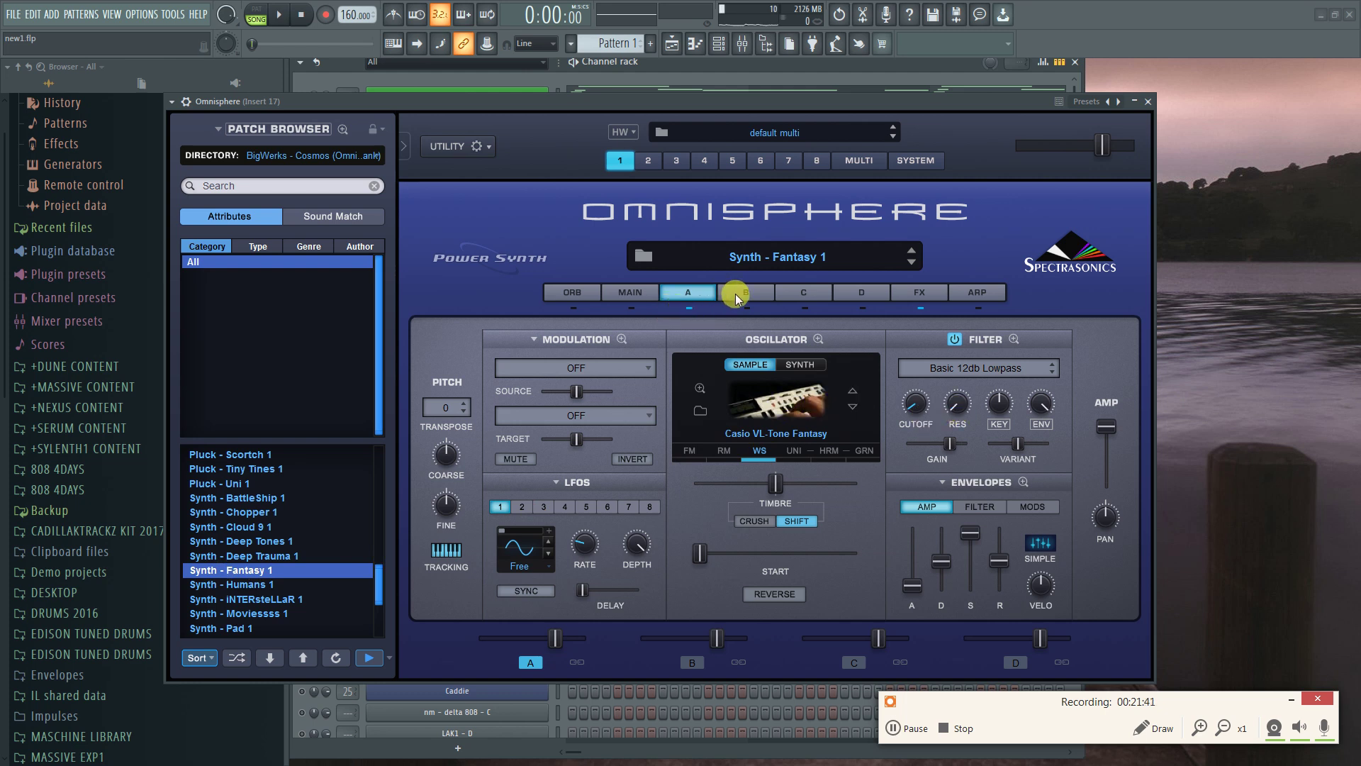
{"action": "left_click", "coordinate": [626, 295]}
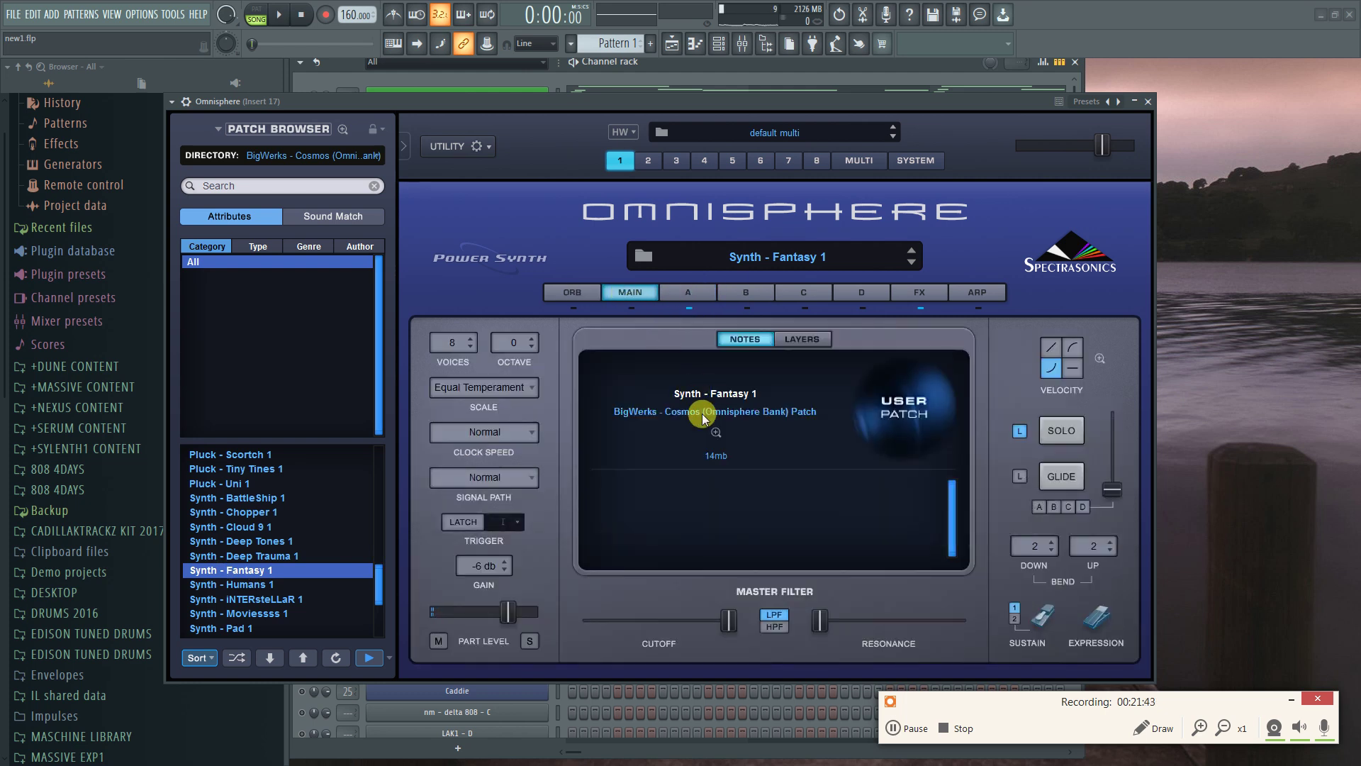
{"action": "left_click", "coordinate": [684, 294]}
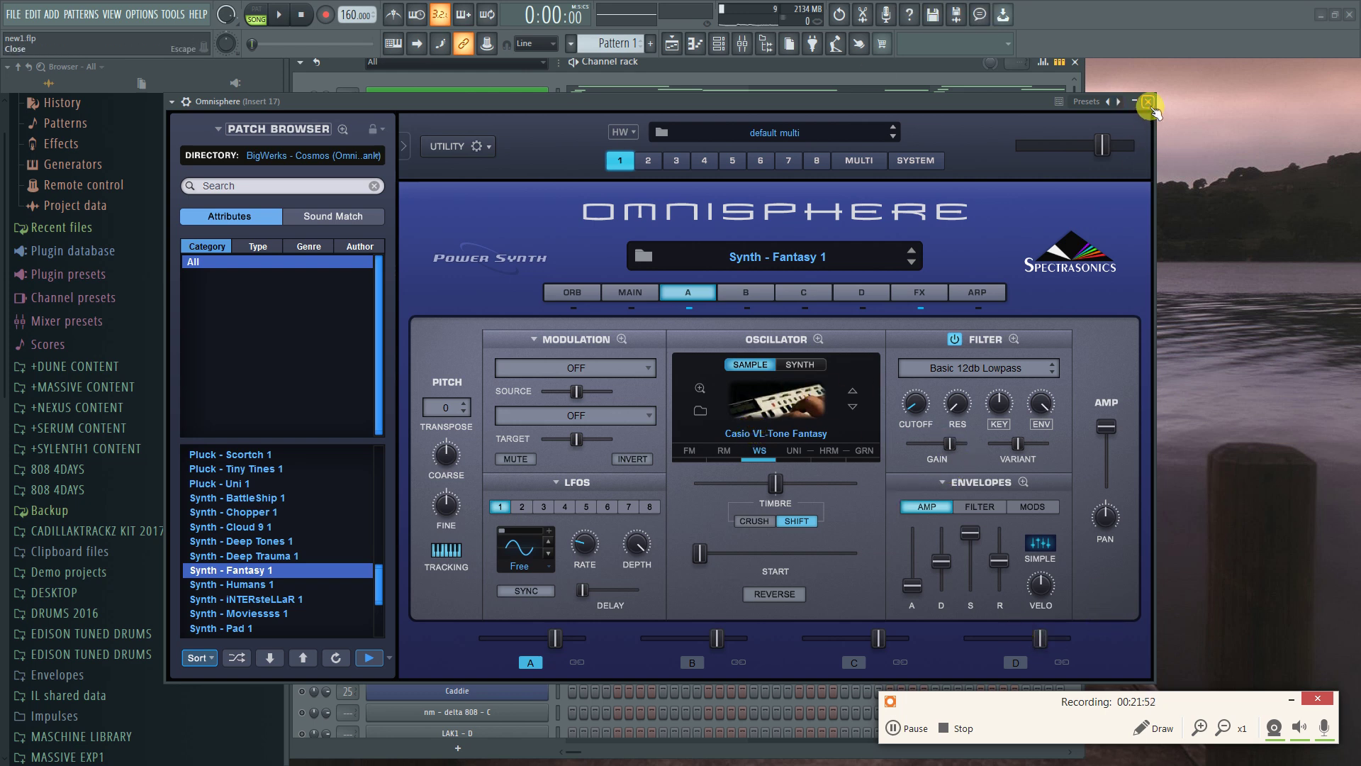
{"action": "left_click", "coordinate": [1149, 103]}
View the Omnisphere channel's melody in the piano roll during playback, close the piano roll and stop the song
{"action": "right_click", "coordinate": [460, 204]}
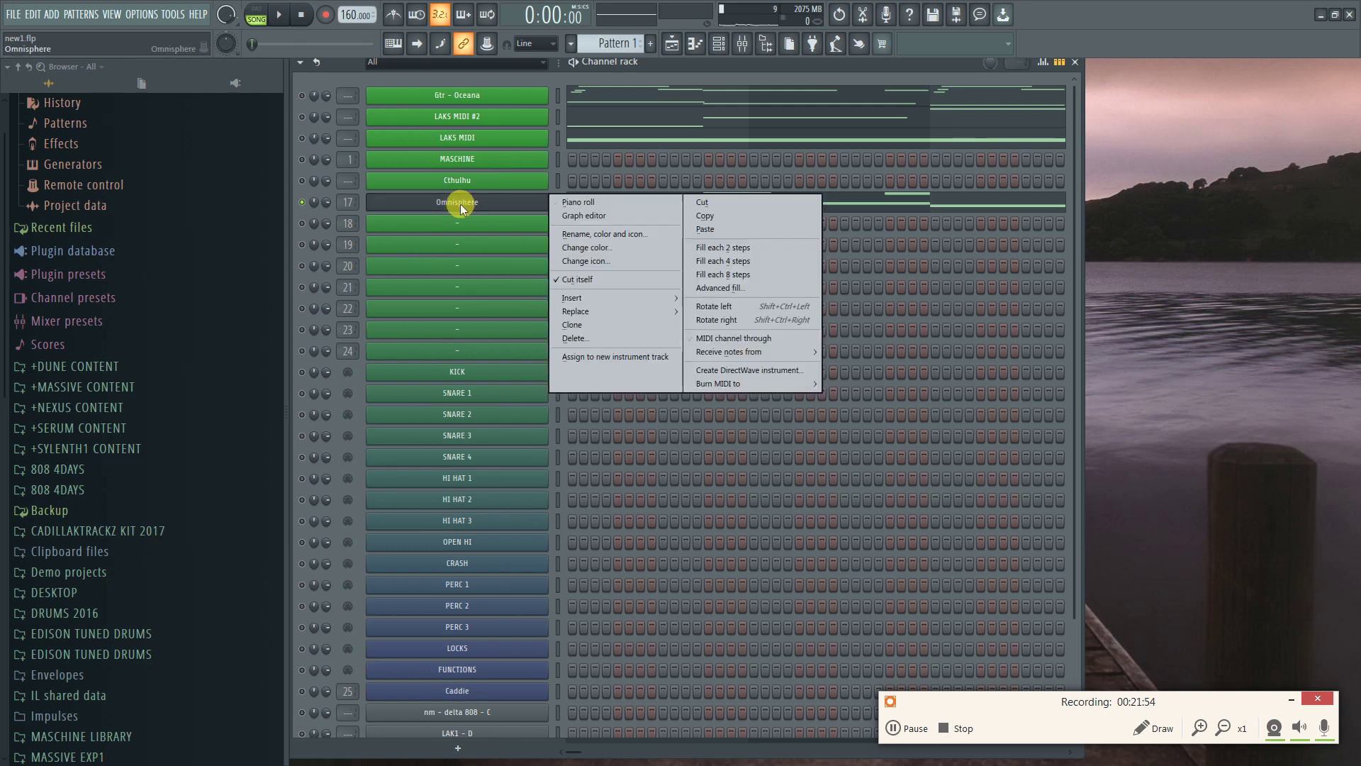
{"action": "left_click", "coordinate": [642, 203]}
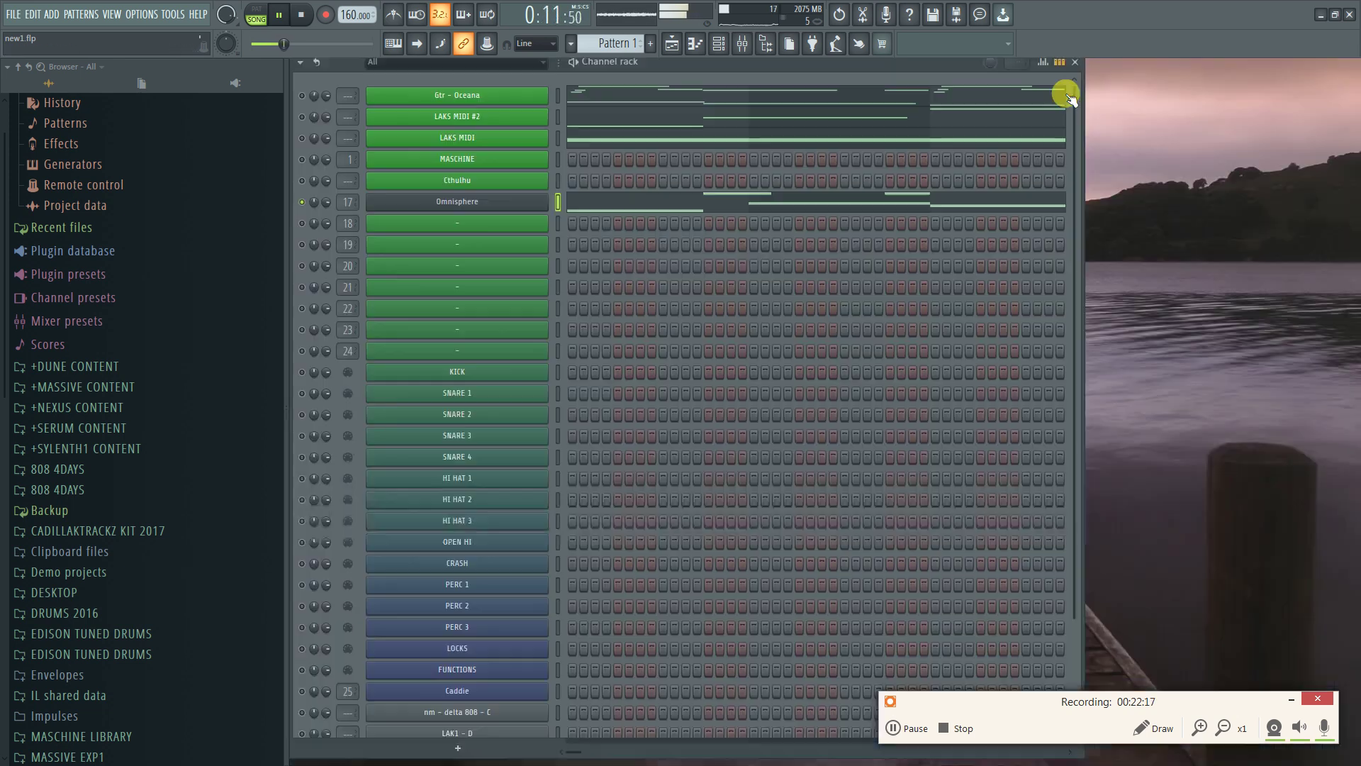
{"action": "left_click", "coordinate": [1352, 66]}
{"action": "left_click", "coordinate": [301, 14]}
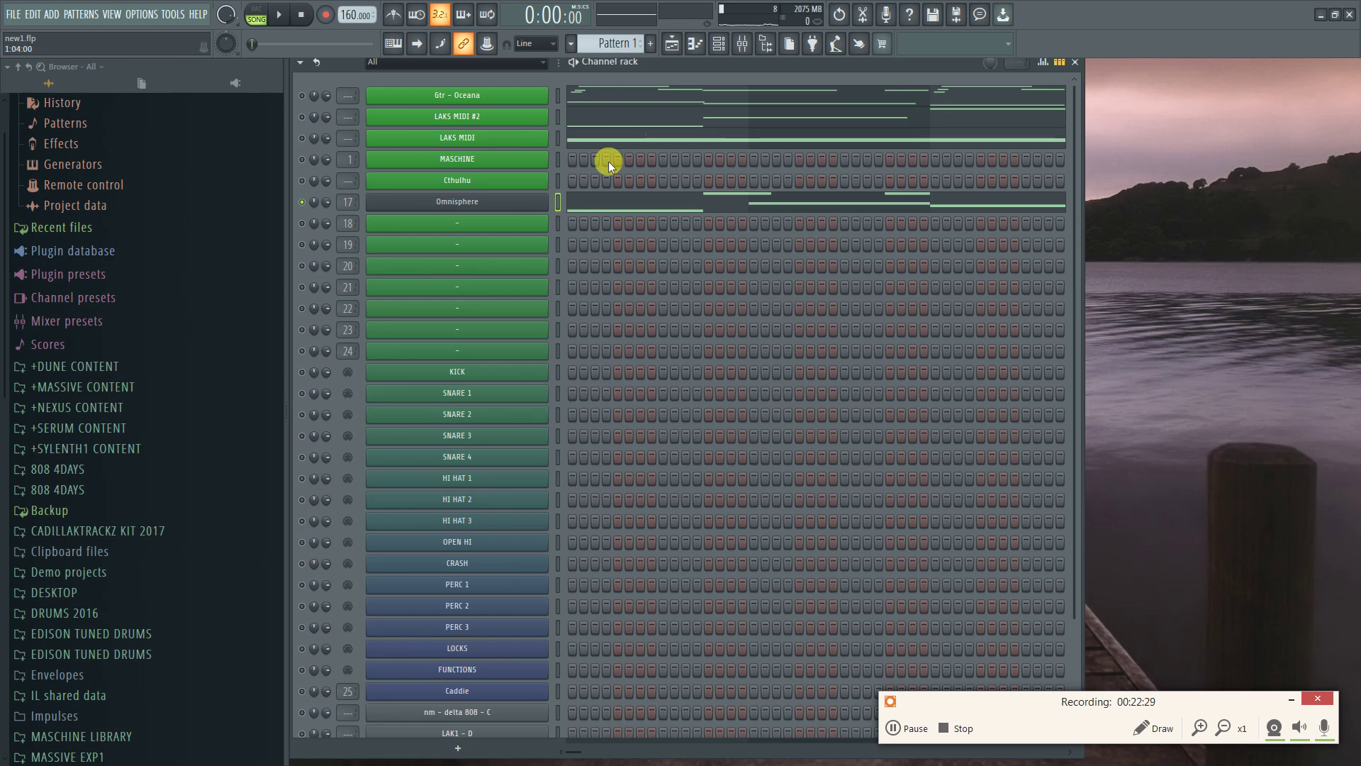
Reset the mid and high equalizer band levels on mixer Insert 17 to make its EQ curve flat
{"action": "left_click", "coordinate": [742, 43]}
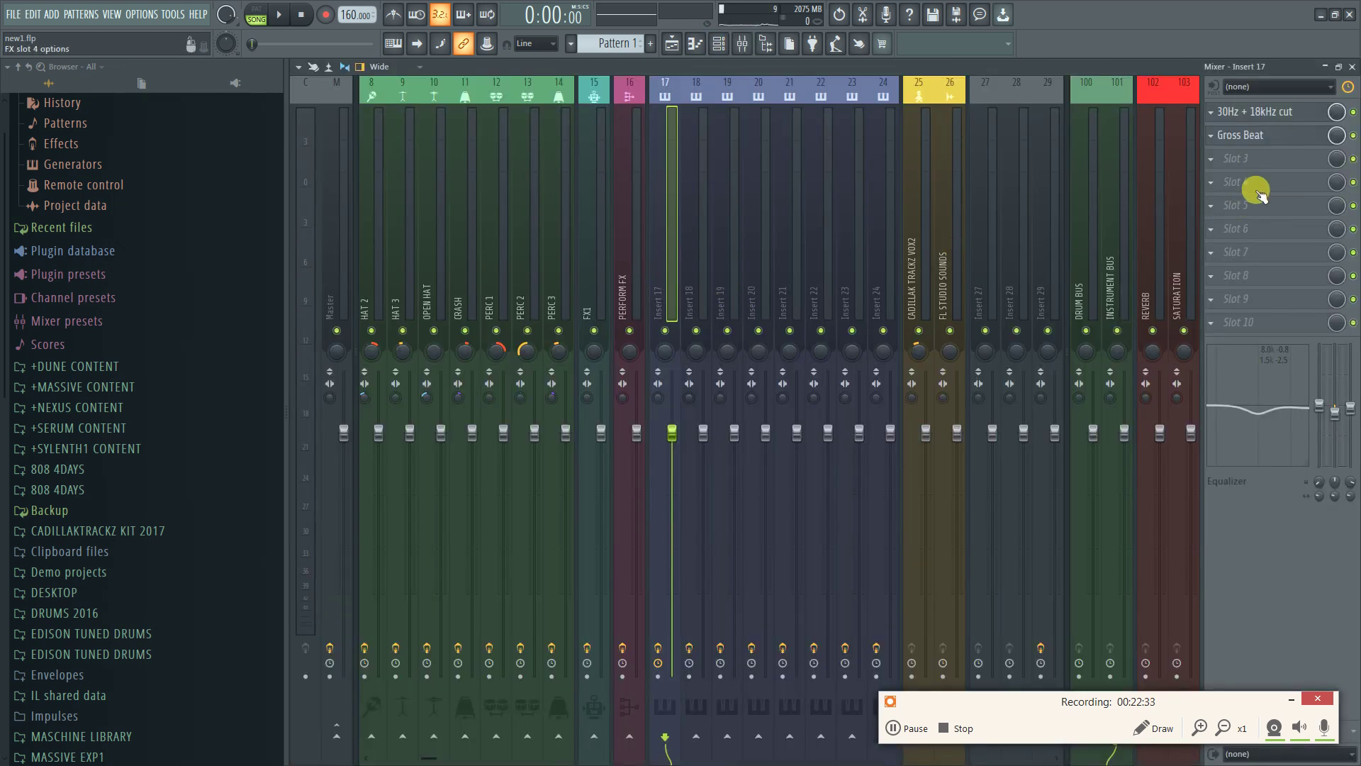
{"action": "right_click", "coordinate": [1346, 418]}
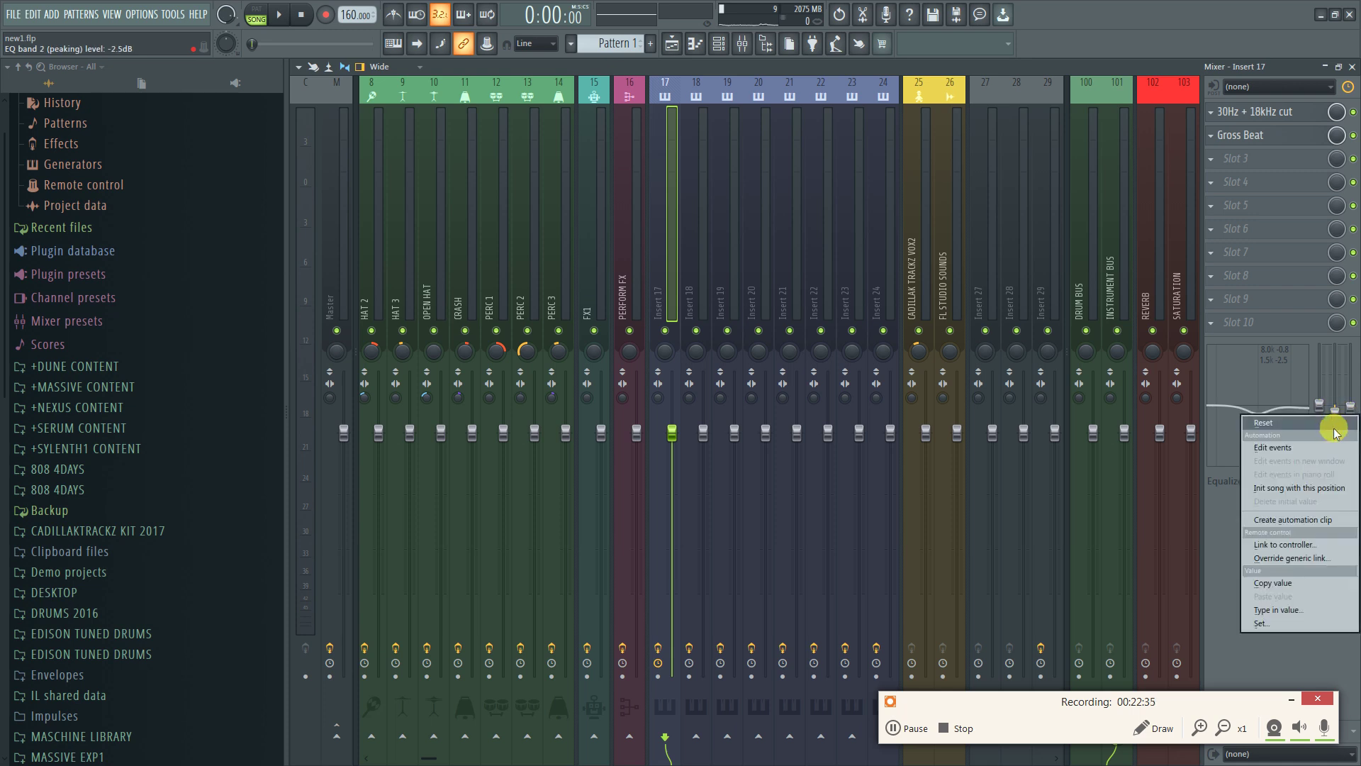
{"action": "left_click", "coordinate": [1336, 428]}
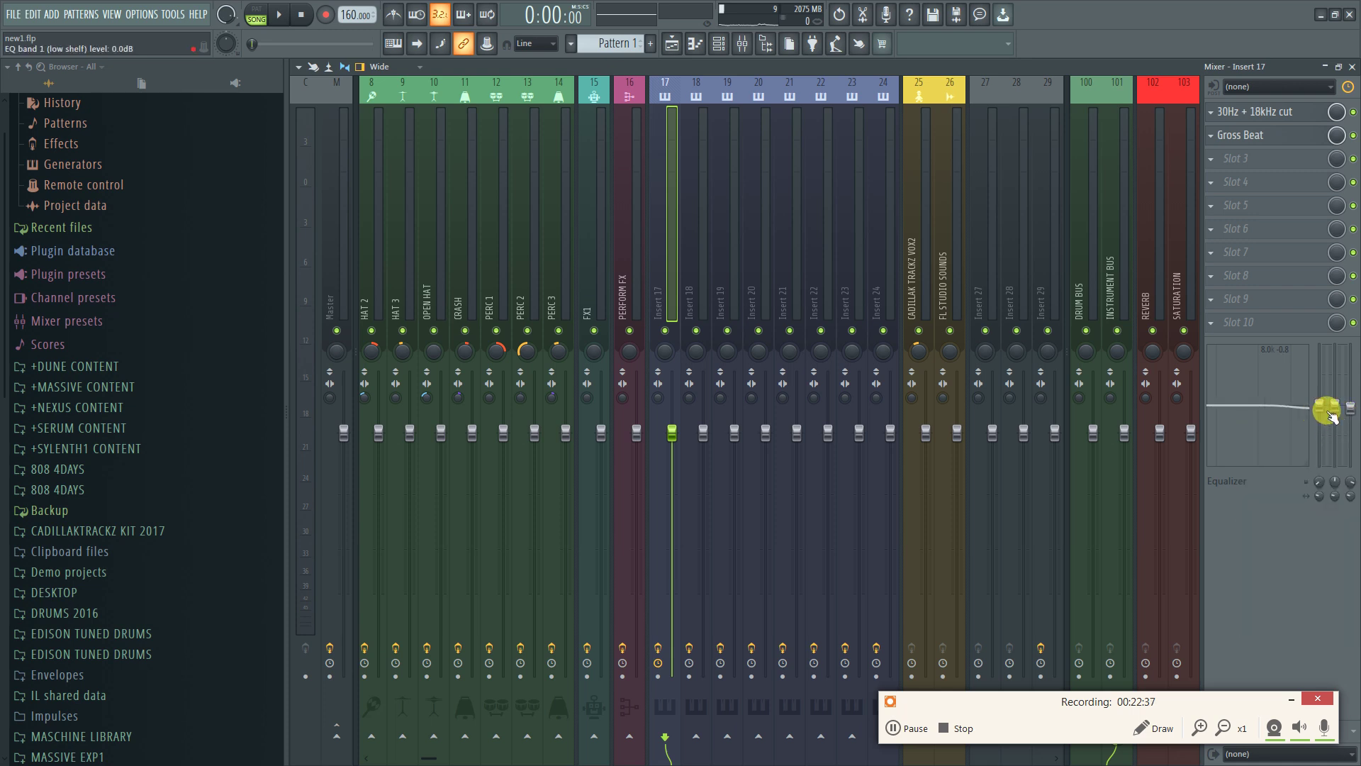
{"action": "right_click", "coordinate": [1333, 415]}
{"action": "left_click", "coordinate": [1330, 426]}
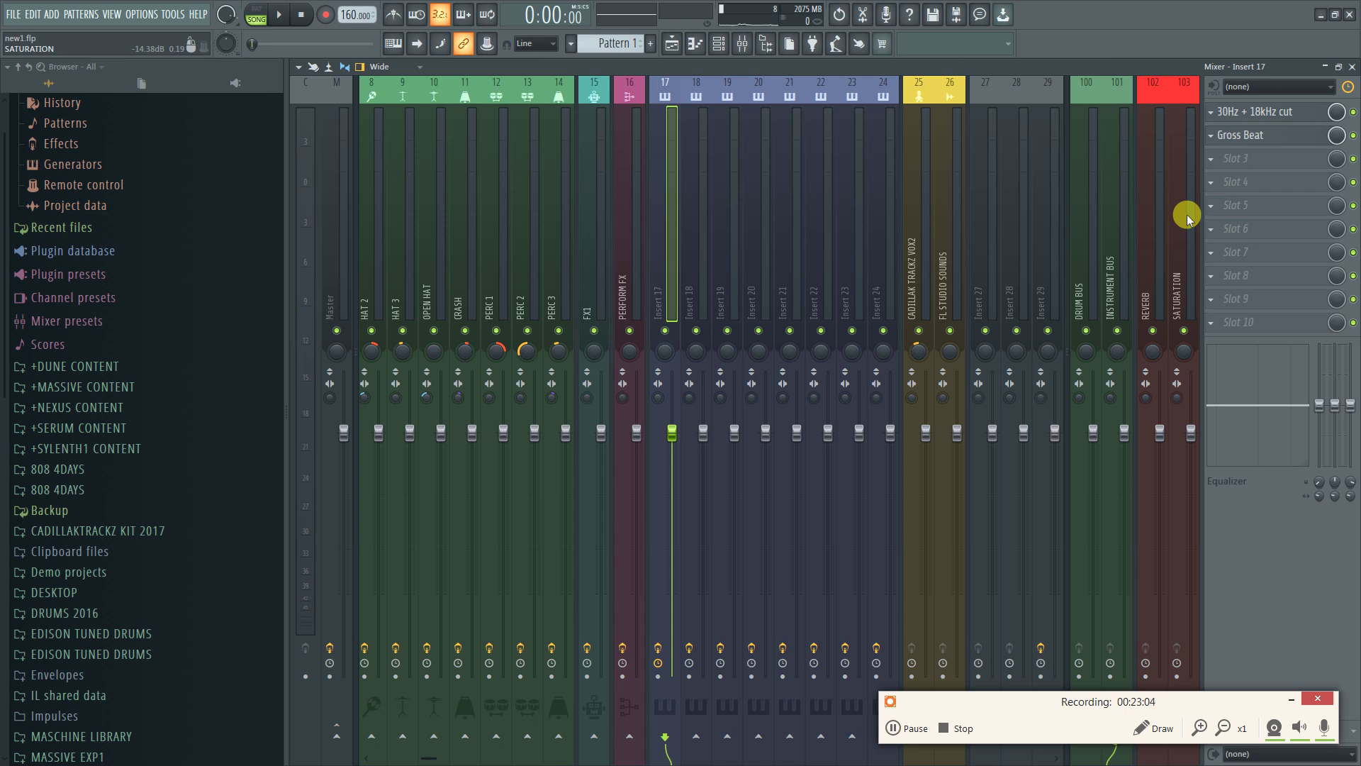
Open the Gross Beat effect on mixer Insert 17 and play the melody through it
{"action": "left_click", "coordinate": [1249, 135]}
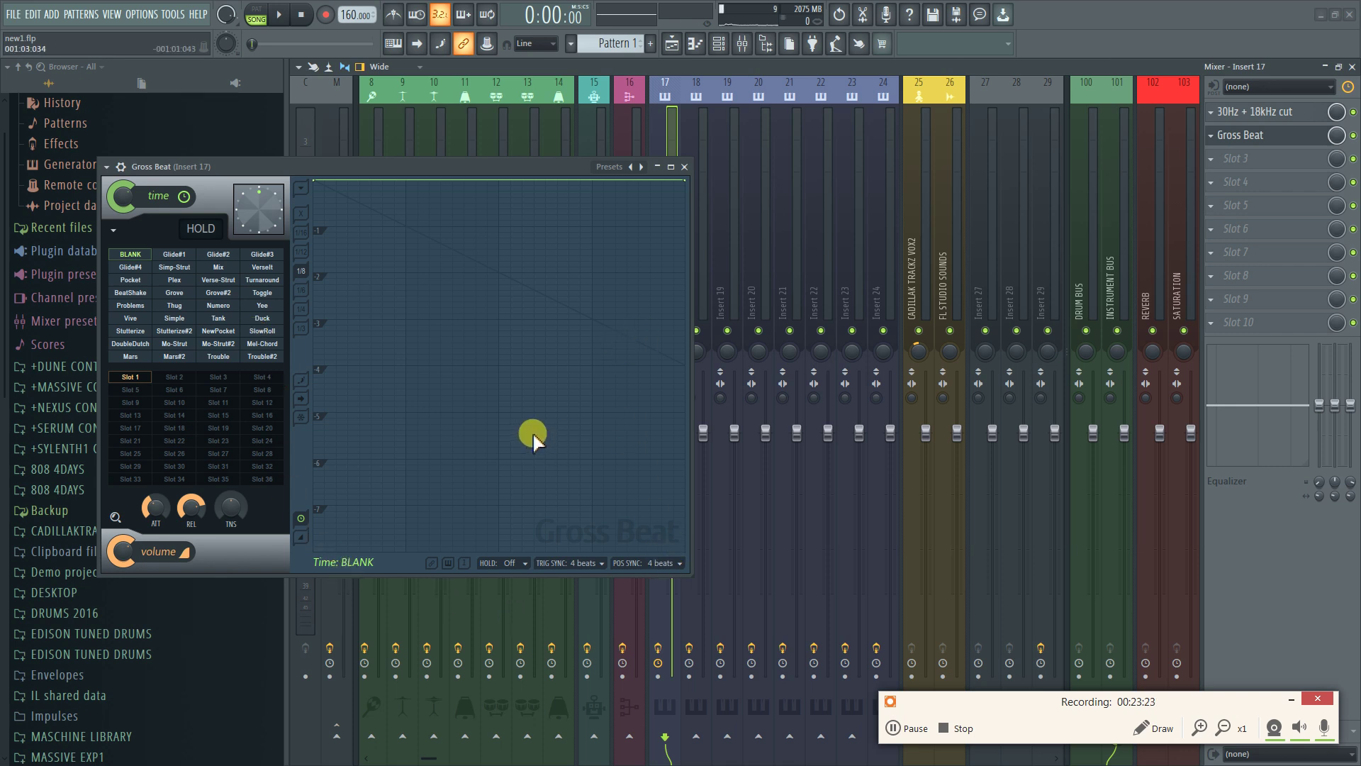
{"action": "left_click_drag", "start_coordinate": [199, 168], "coordinate": [555, 190]}
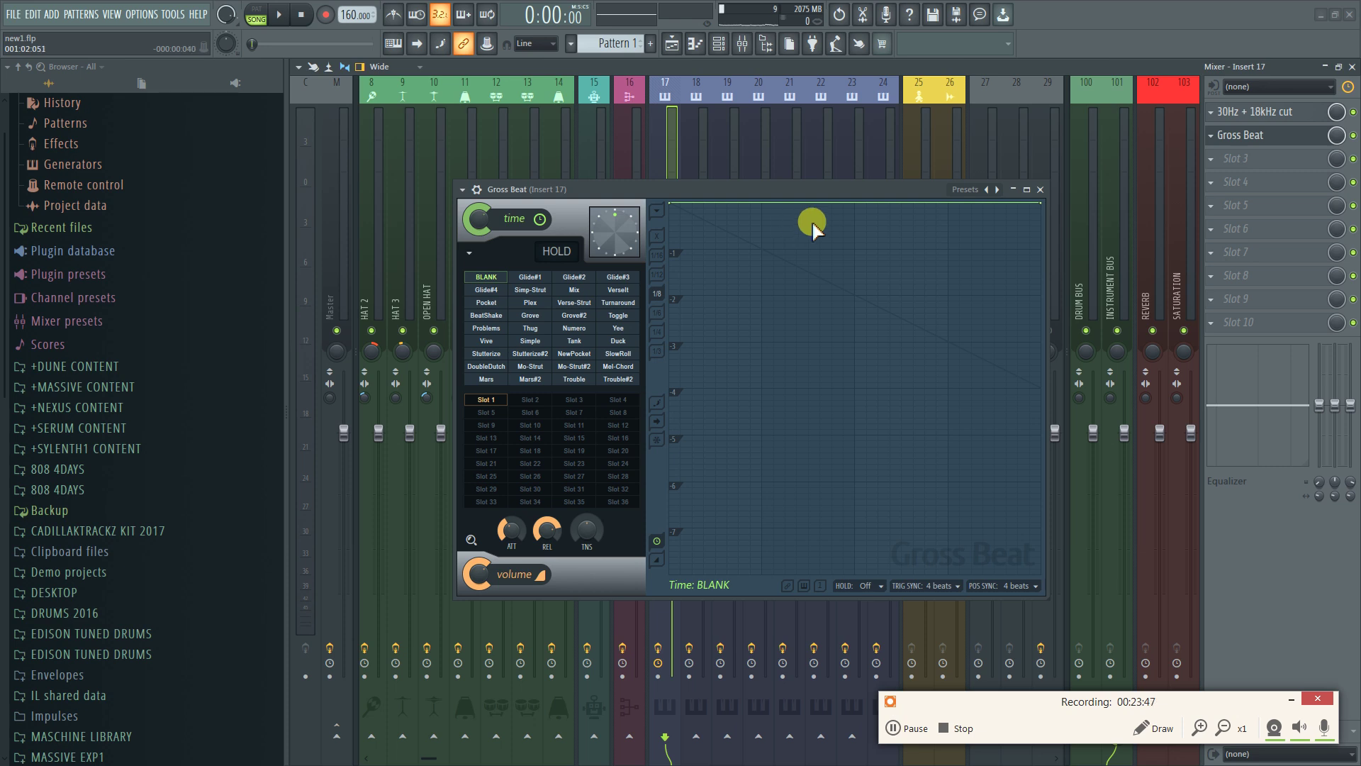
{"action": "key", "text": "space"}
Place Pattern 1 clips back to back on playlist Track 7 at bars 1, 9, 17 and 25
{"action": "left_click", "coordinate": [685, 47]}
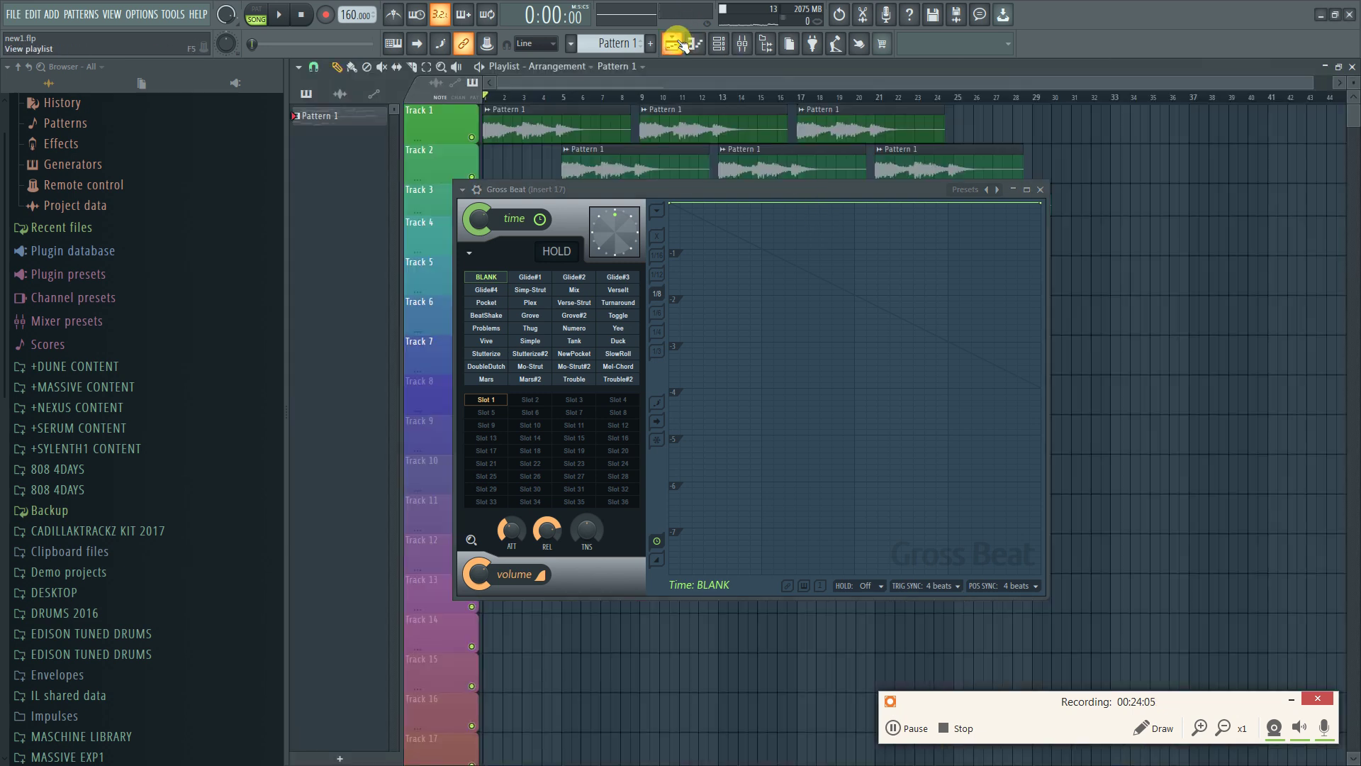
{"action": "left_click_drag", "start_coordinate": [786, 190], "coordinate": [772, 440]}
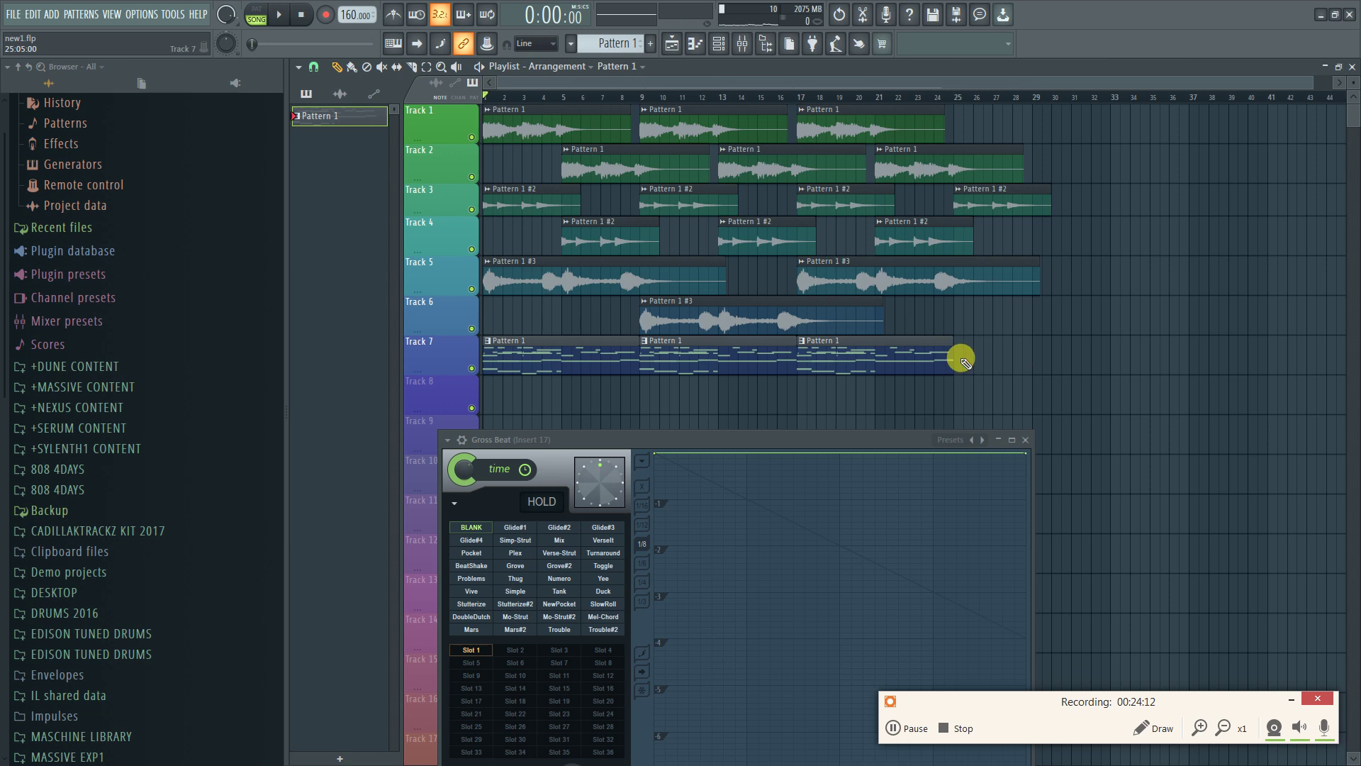
{"action": "left_click_drag", "start_coordinate": [965, 363], "coordinate": [1015, 352]}
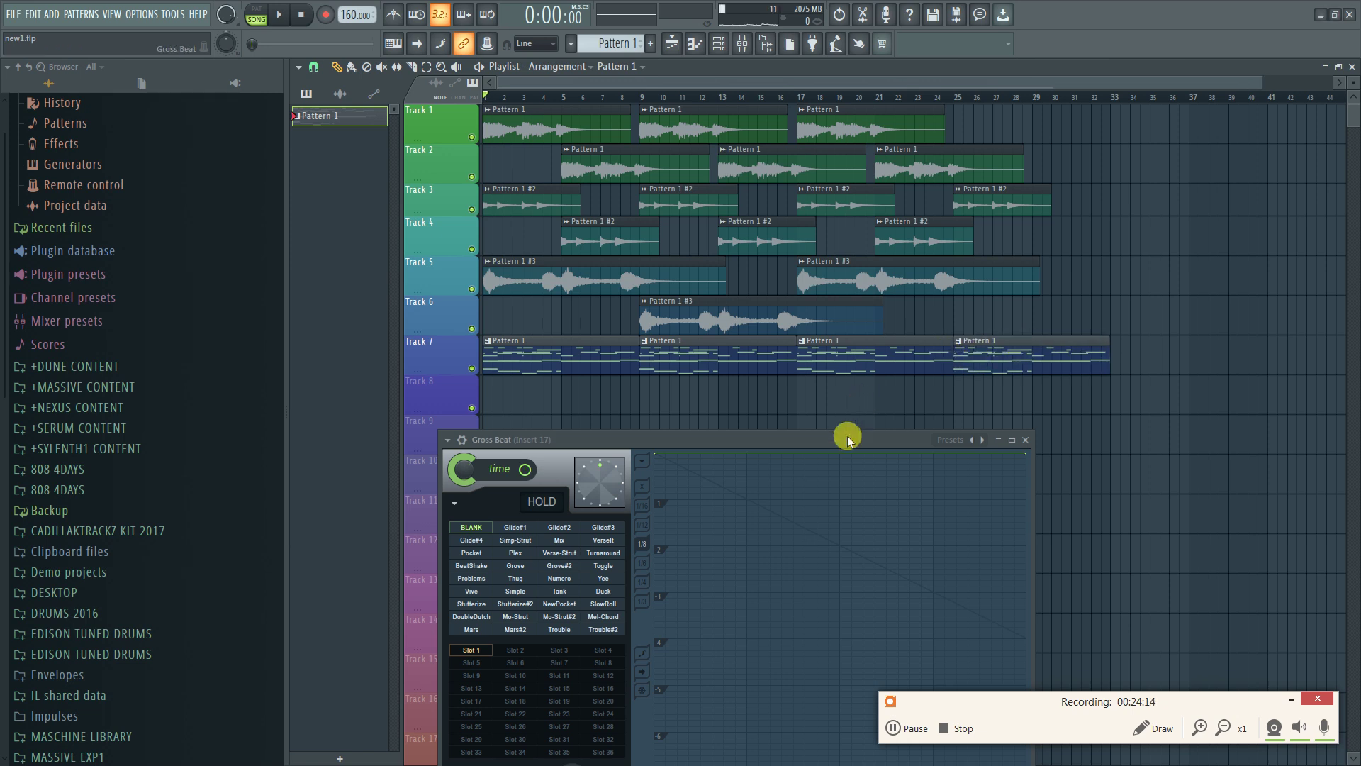
Play the arrangement with Gross Beat in view and compare its BLANK and Mix time presets on the melody
{"action": "left_click_drag", "start_coordinate": [848, 436], "coordinate": [883, 180]}
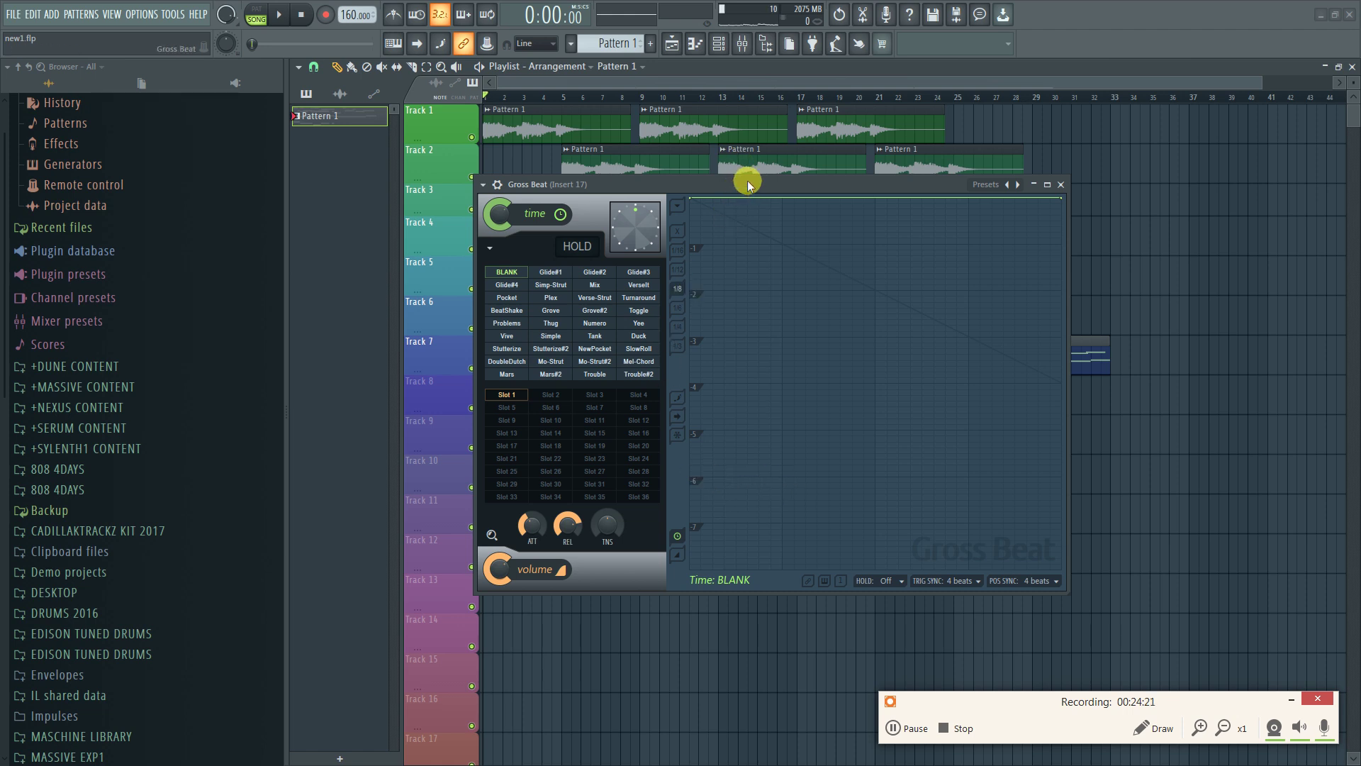
{"action": "left_click_drag", "start_coordinate": [755, 185], "coordinate": [741, 113]}
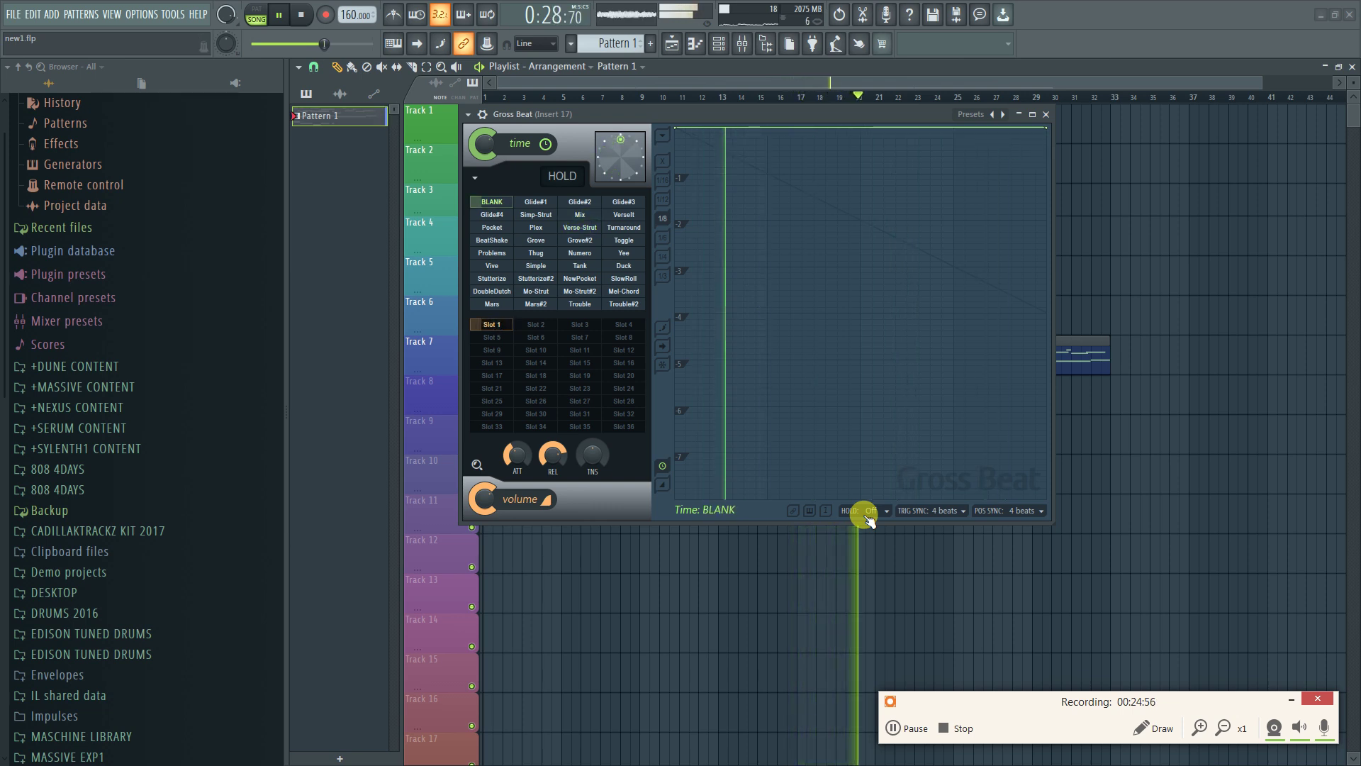
{"action": "key", "text": "space"}
{"action": "key", "text": "space"}
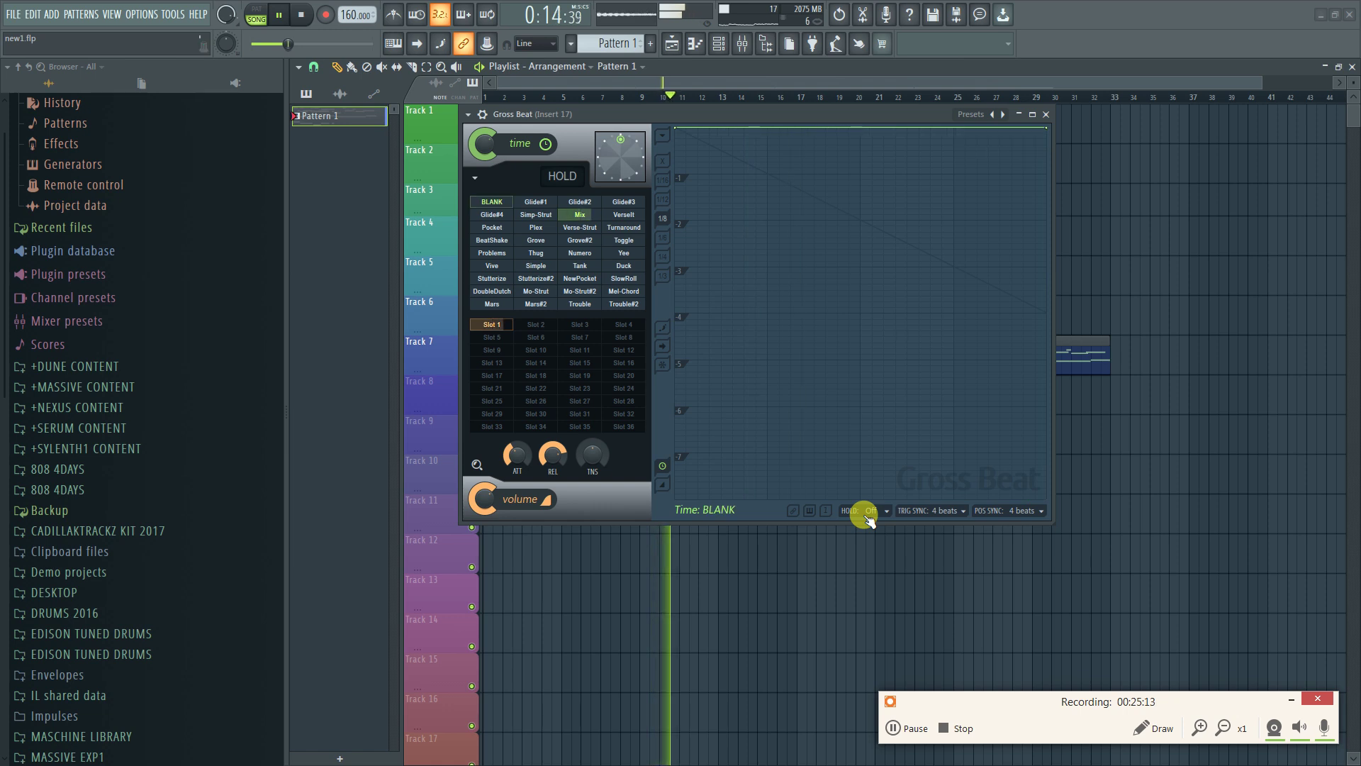
{"action": "key", "text": "space"}
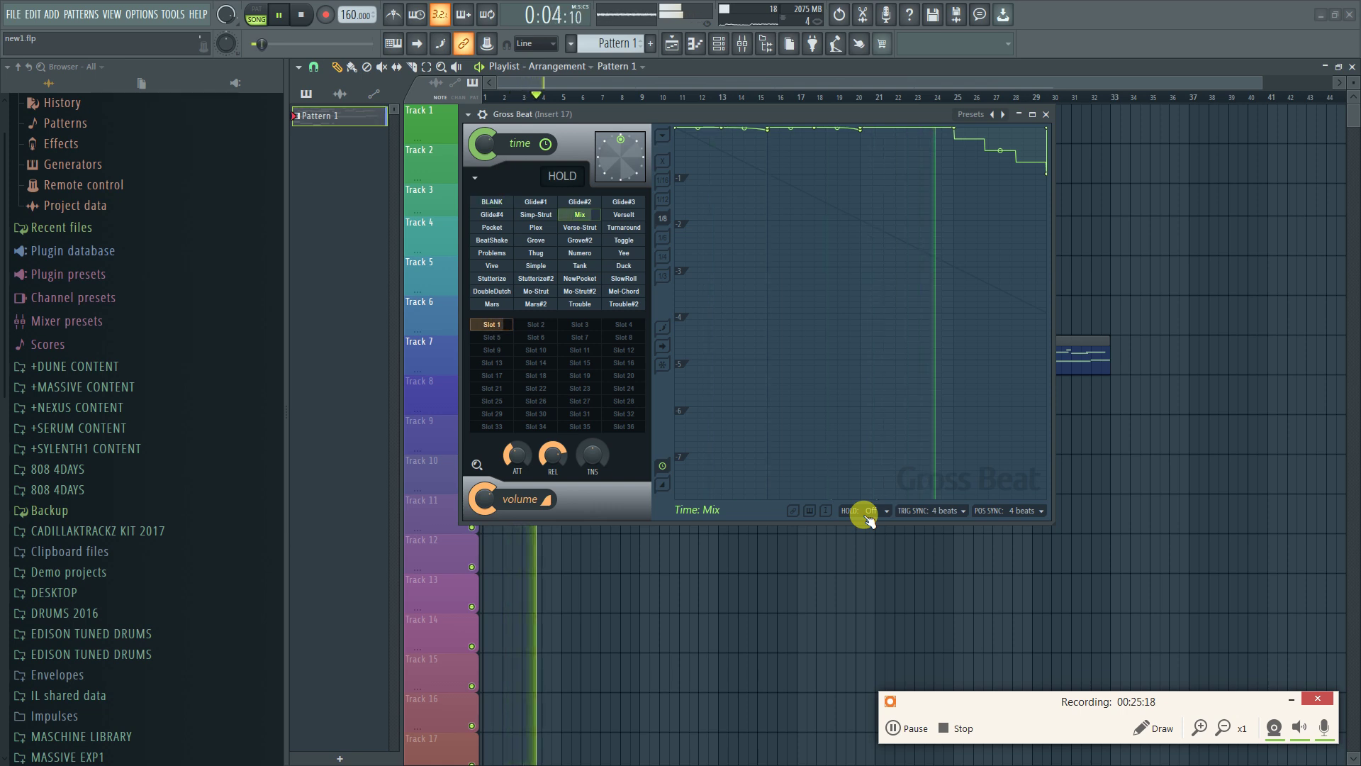
{"action": "key", "text": "space"}
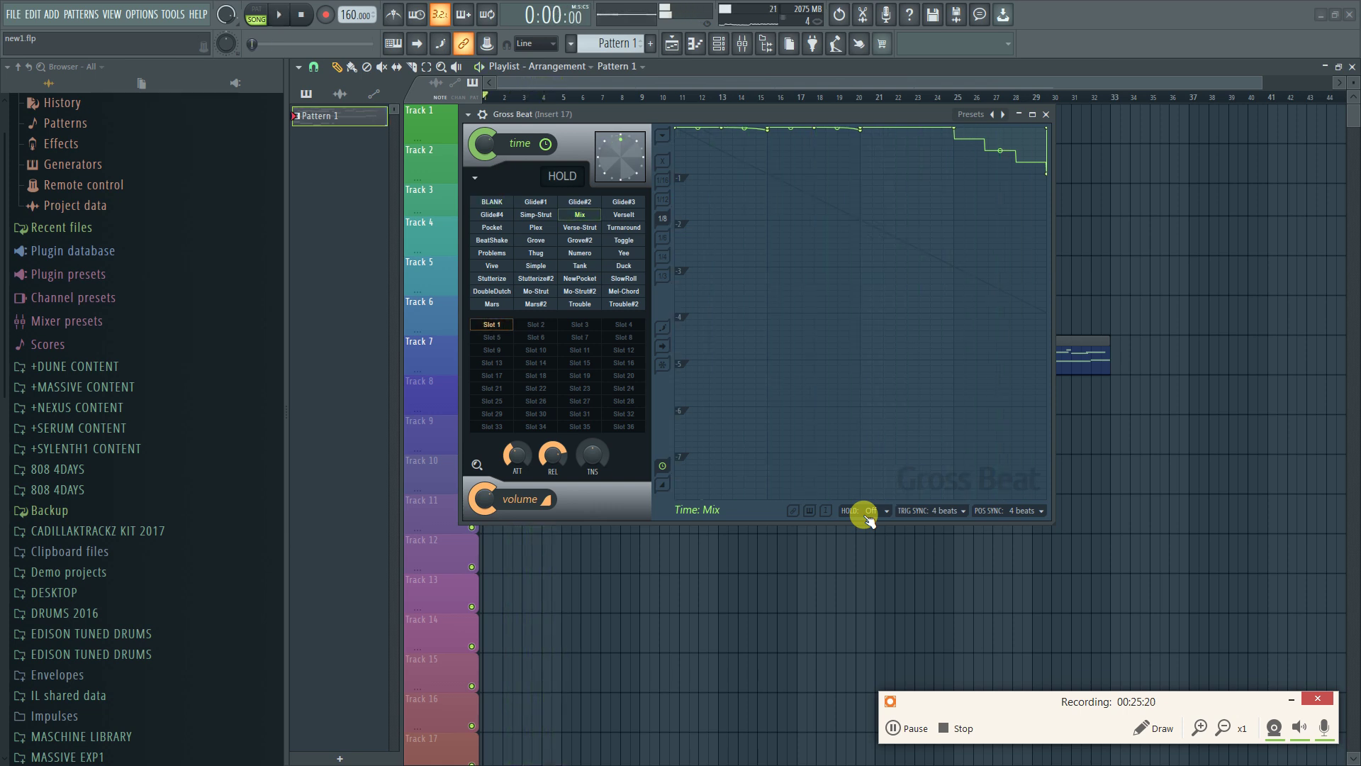
{"action": "key", "text": "space"}
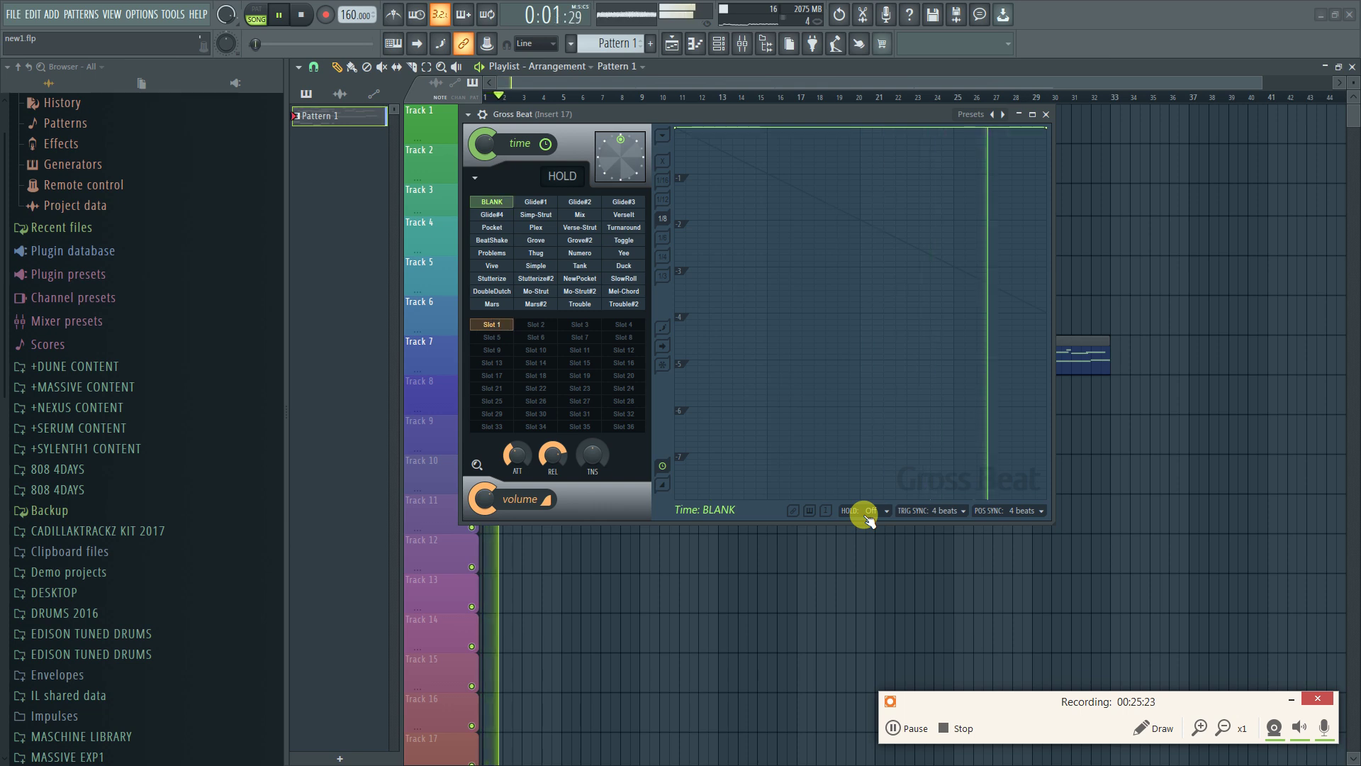
{"action": "key", "text": "space"}
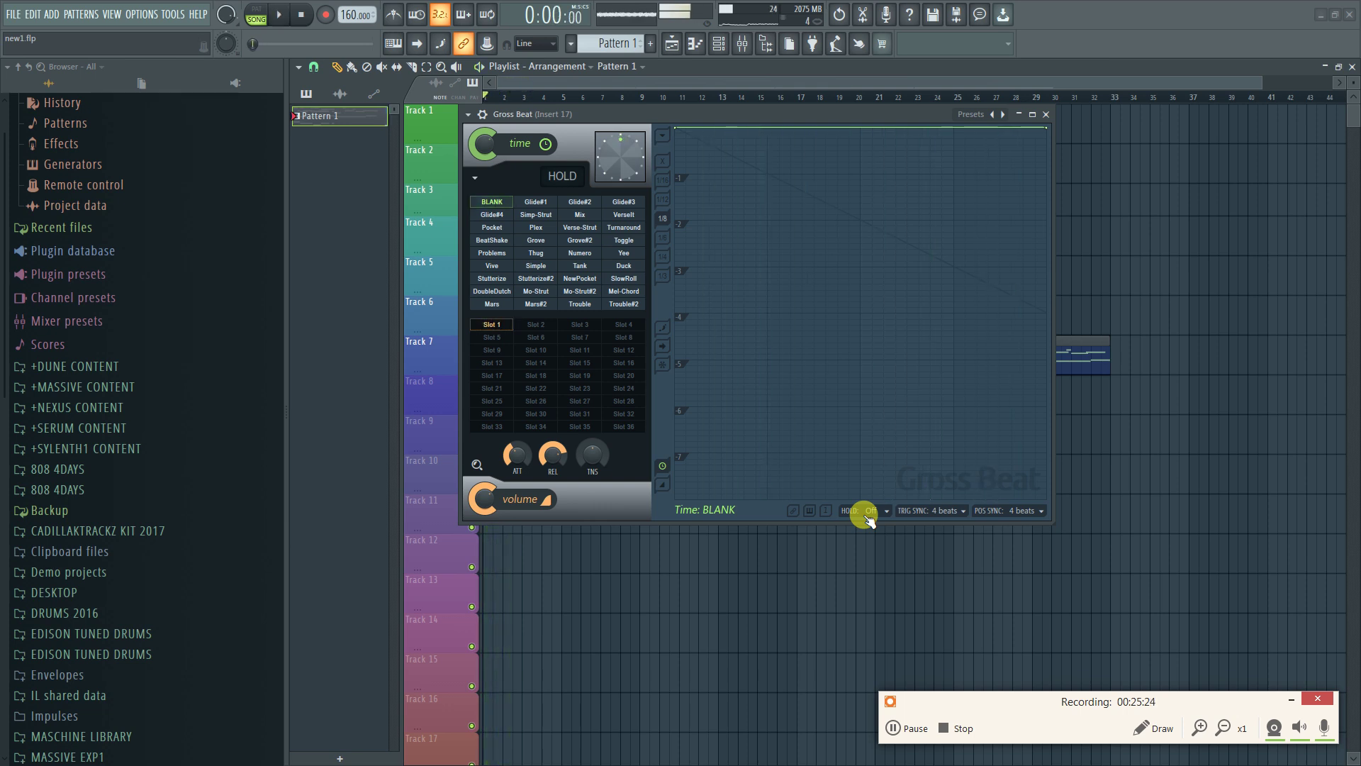
Check the Gross Beat trigger sync options, keep 4 beats, and audition the Mix and Plex time presets
{"action": "left_click", "coordinate": [946, 515]}
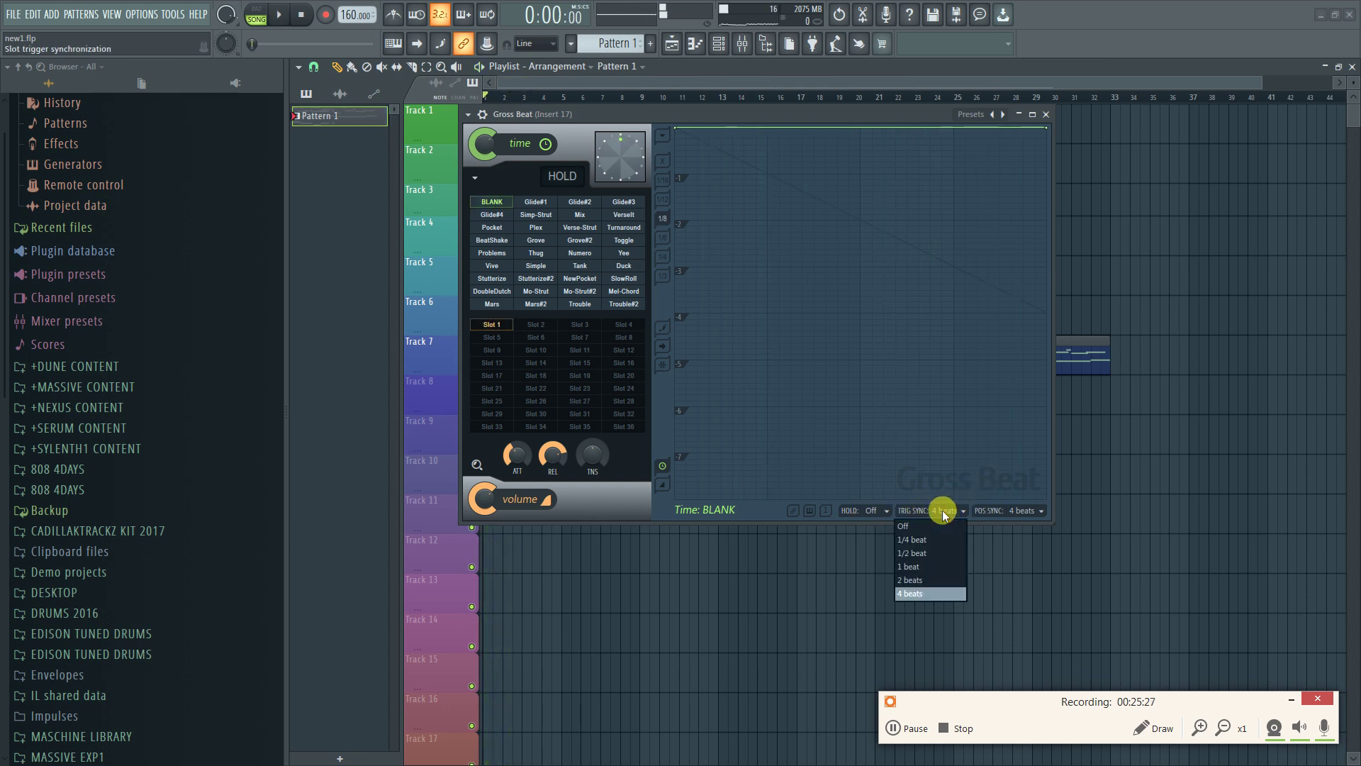
{"action": "left_click", "coordinate": [935, 569]}
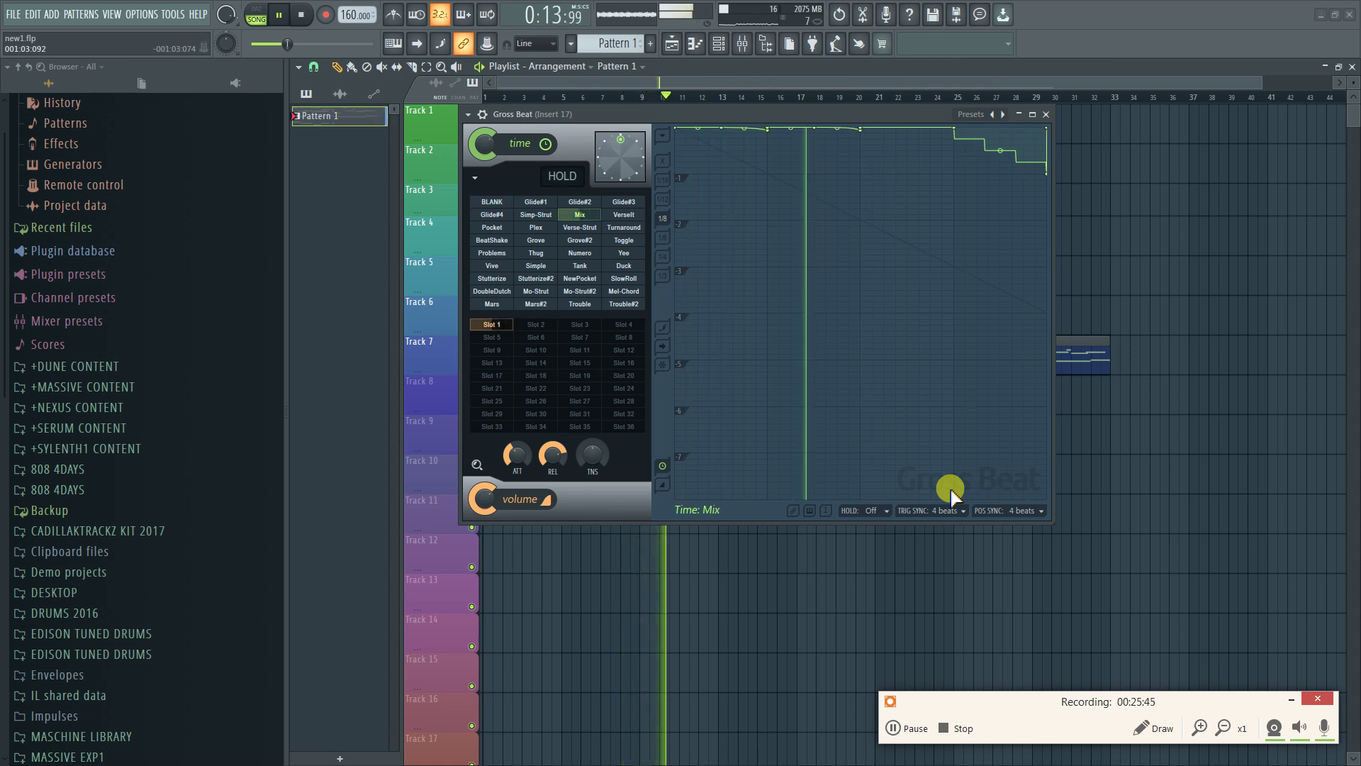
{"action": "key", "text": "space"}
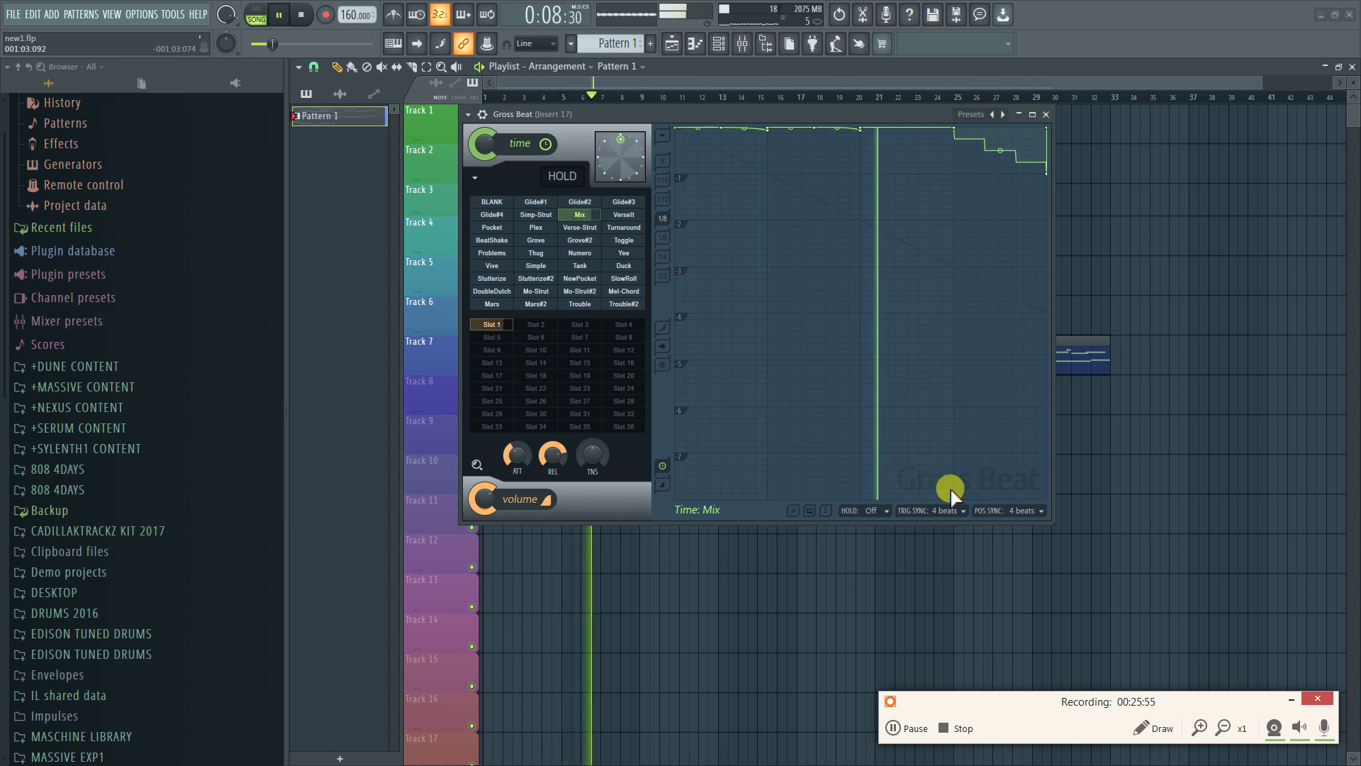
{"action": "key", "text": "space"}
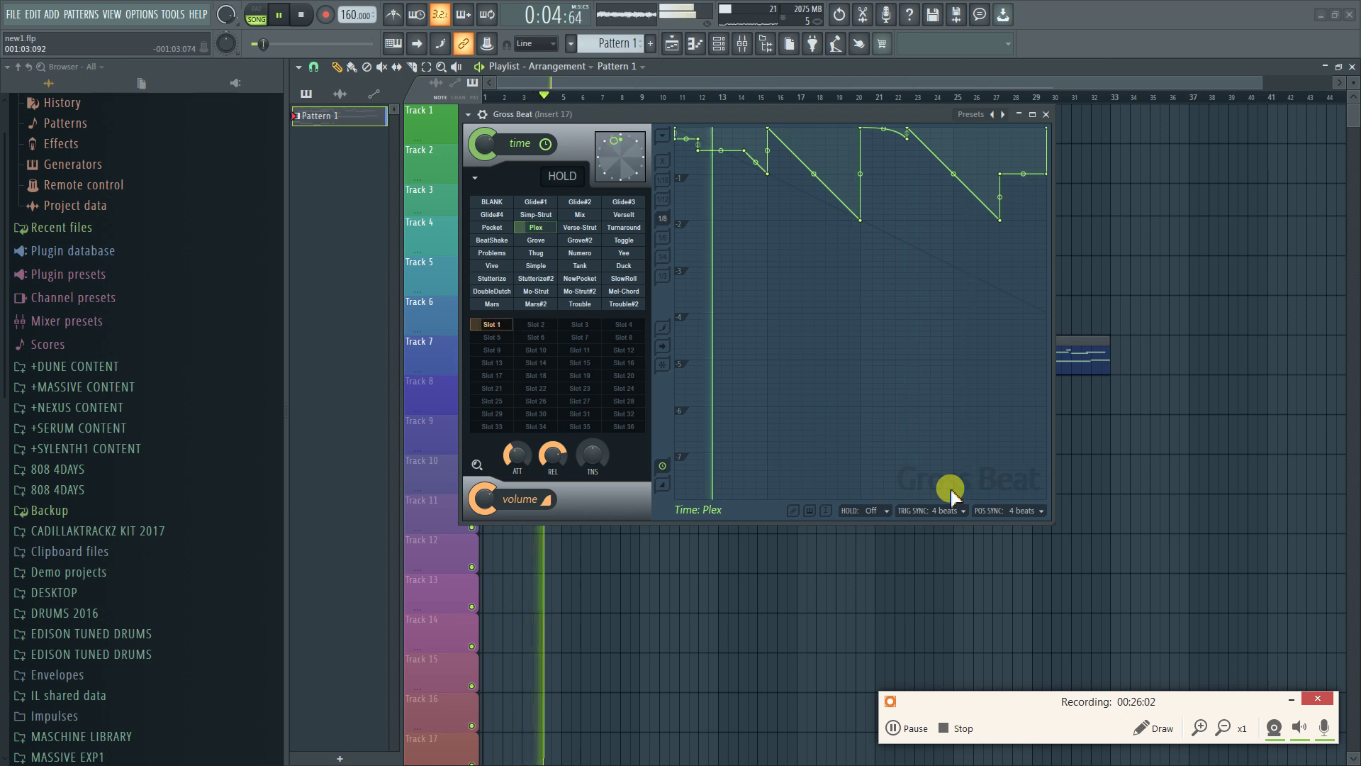
{"action": "key", "text": "space"}
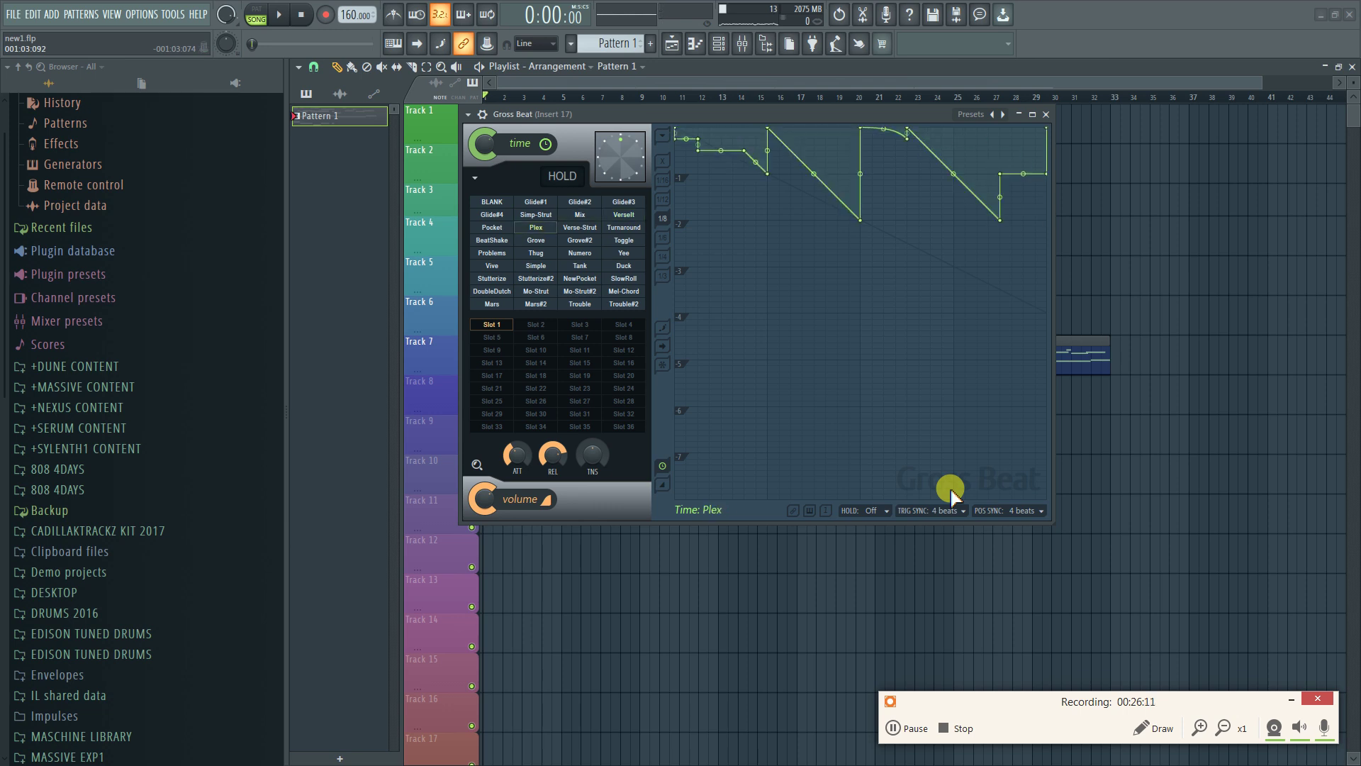
Audition the Verse-Strut, Grove#2 and Toggle time presets from the start of the song
{"action": "key", "text": "space"}
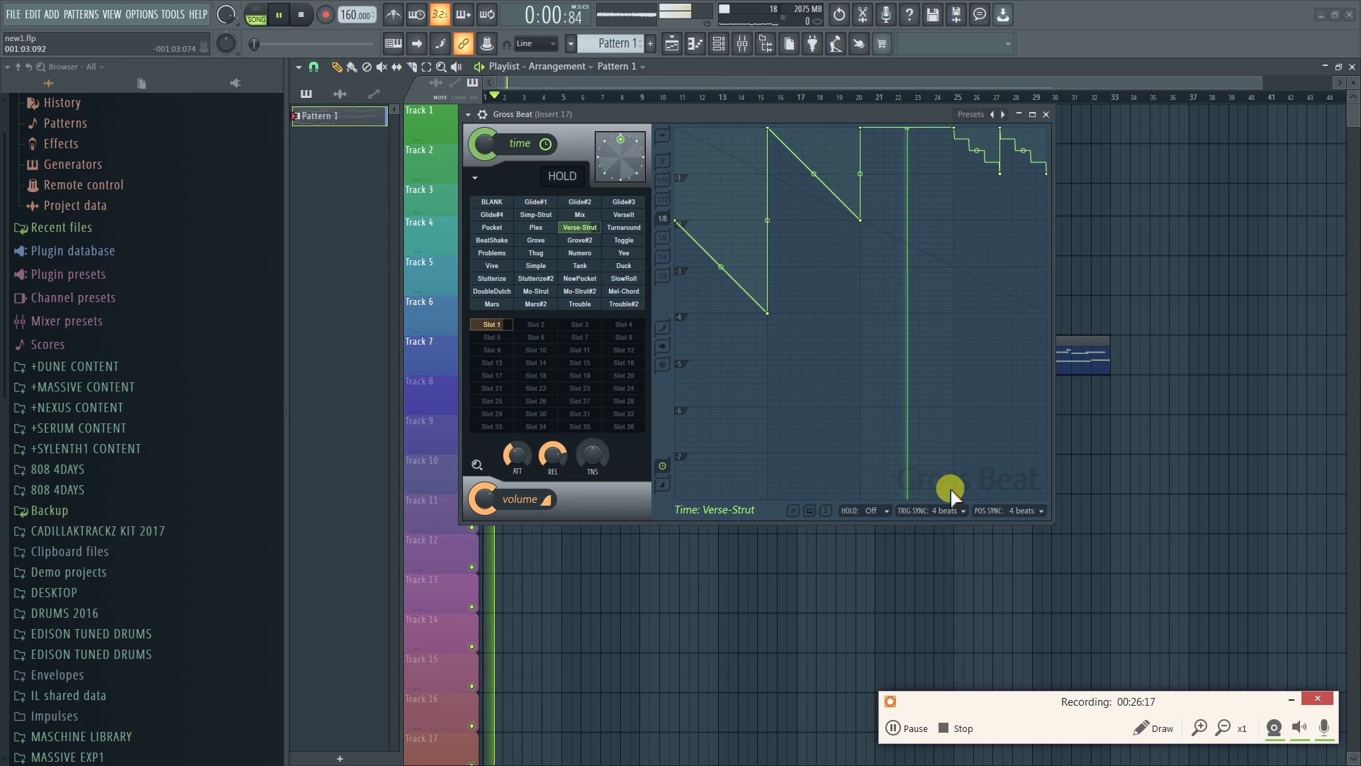
{"action": "key", "text": "space"}
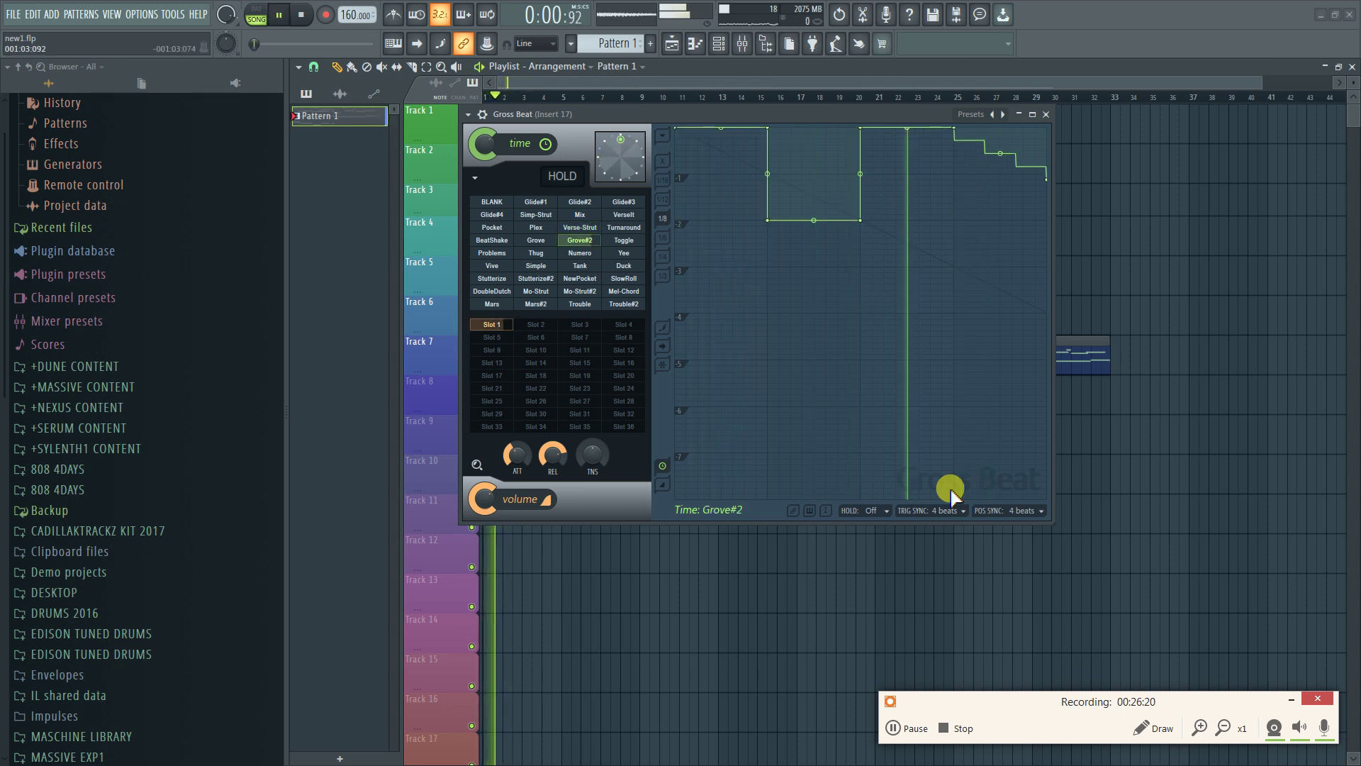
{"action": "key", "text": "space"}
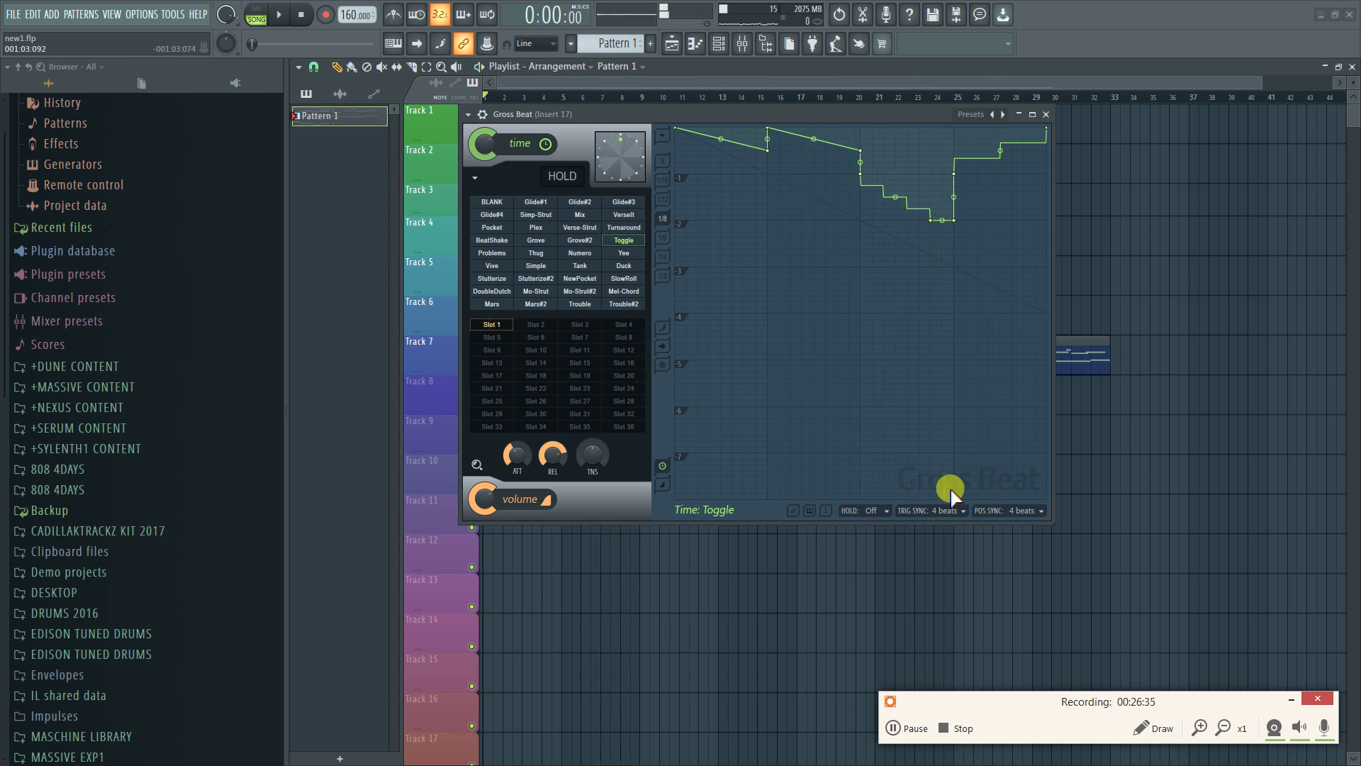
Reshape the start of the Toggle time envelope into one continuous downward slope and audition it against Verse-Strut and Plex
{"action": "key", "text": "space"}
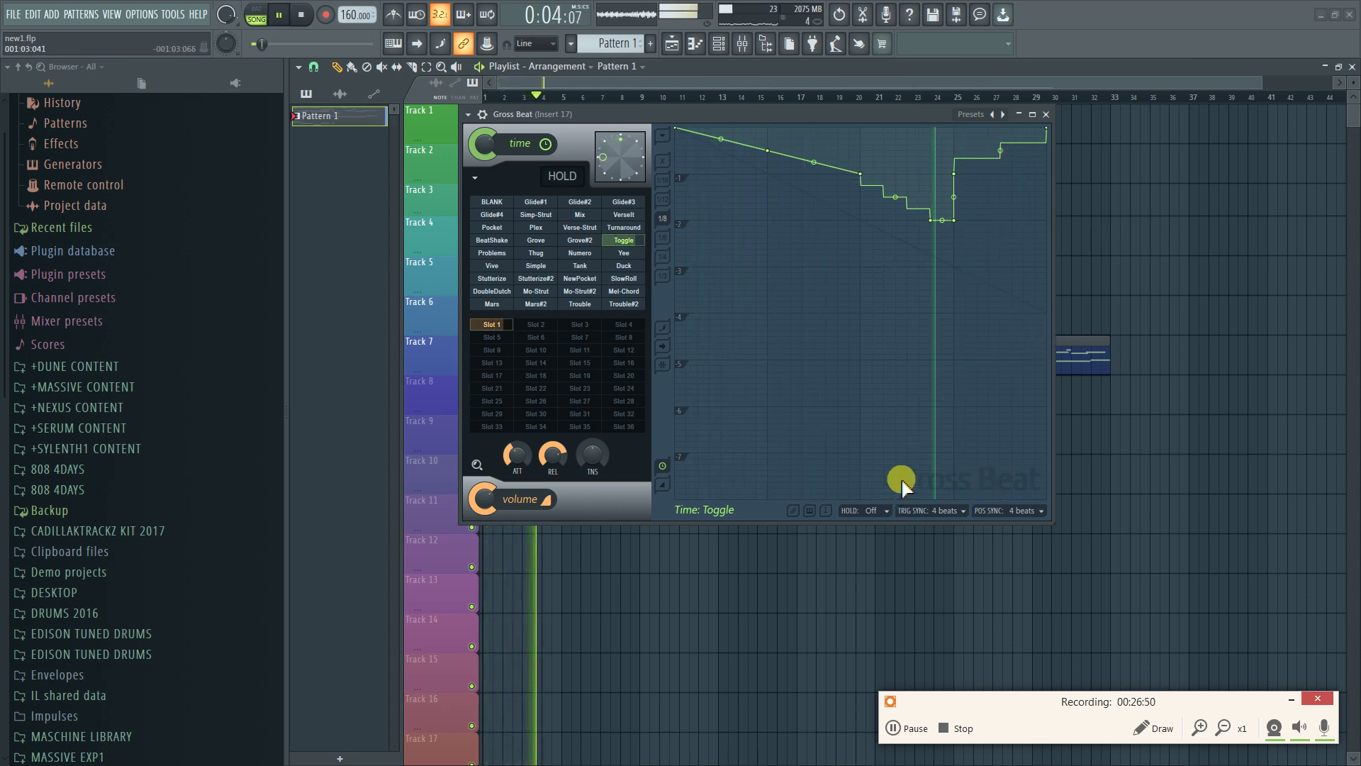
{"action": "key", "text": "space"}
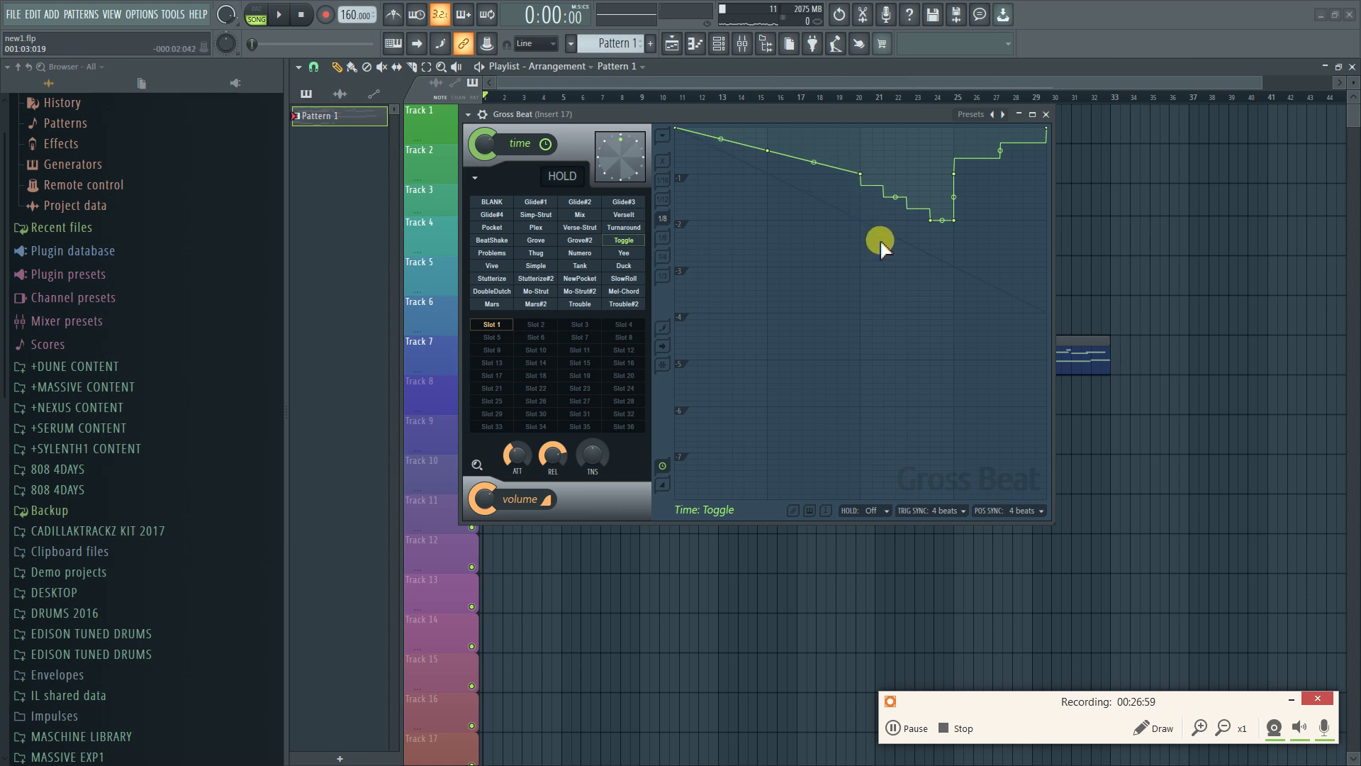
{"action": "key", "text": "space"}
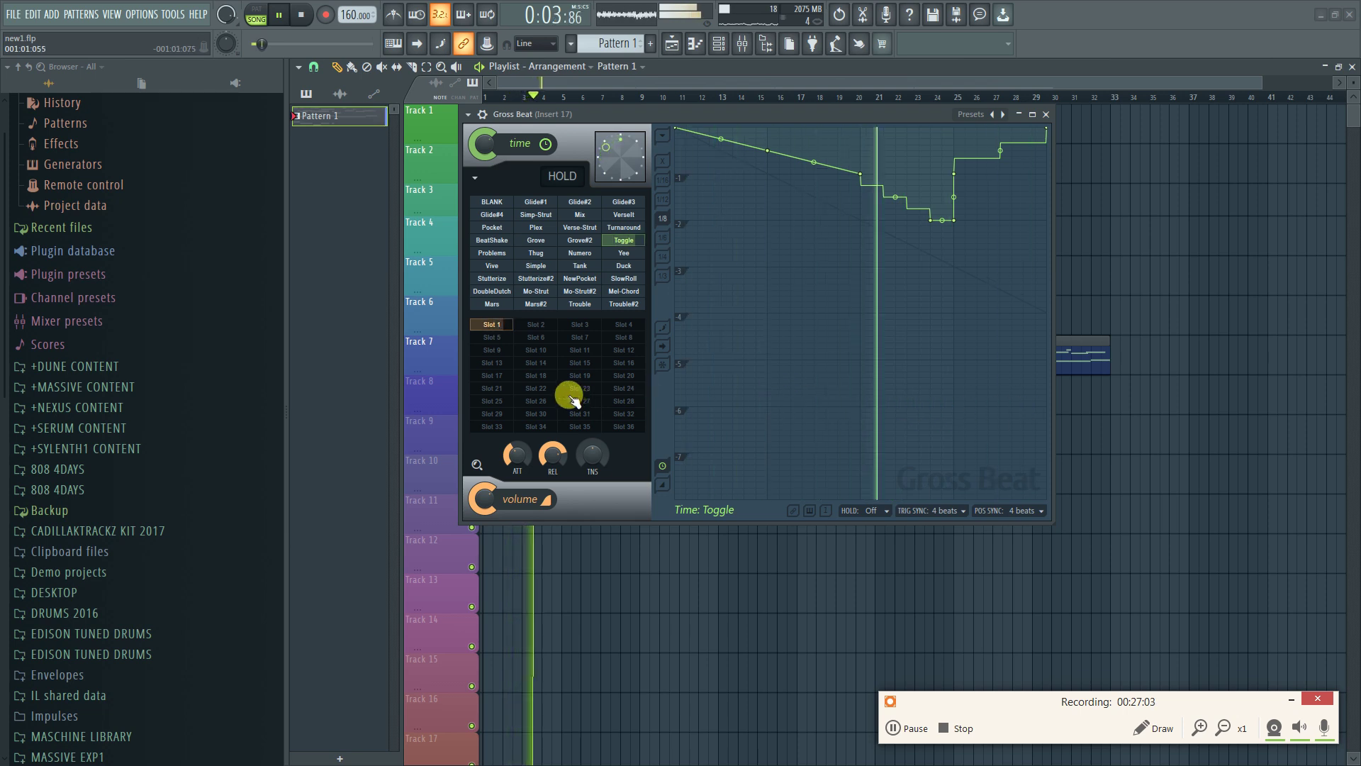
{"action": "key", "text": "space"}
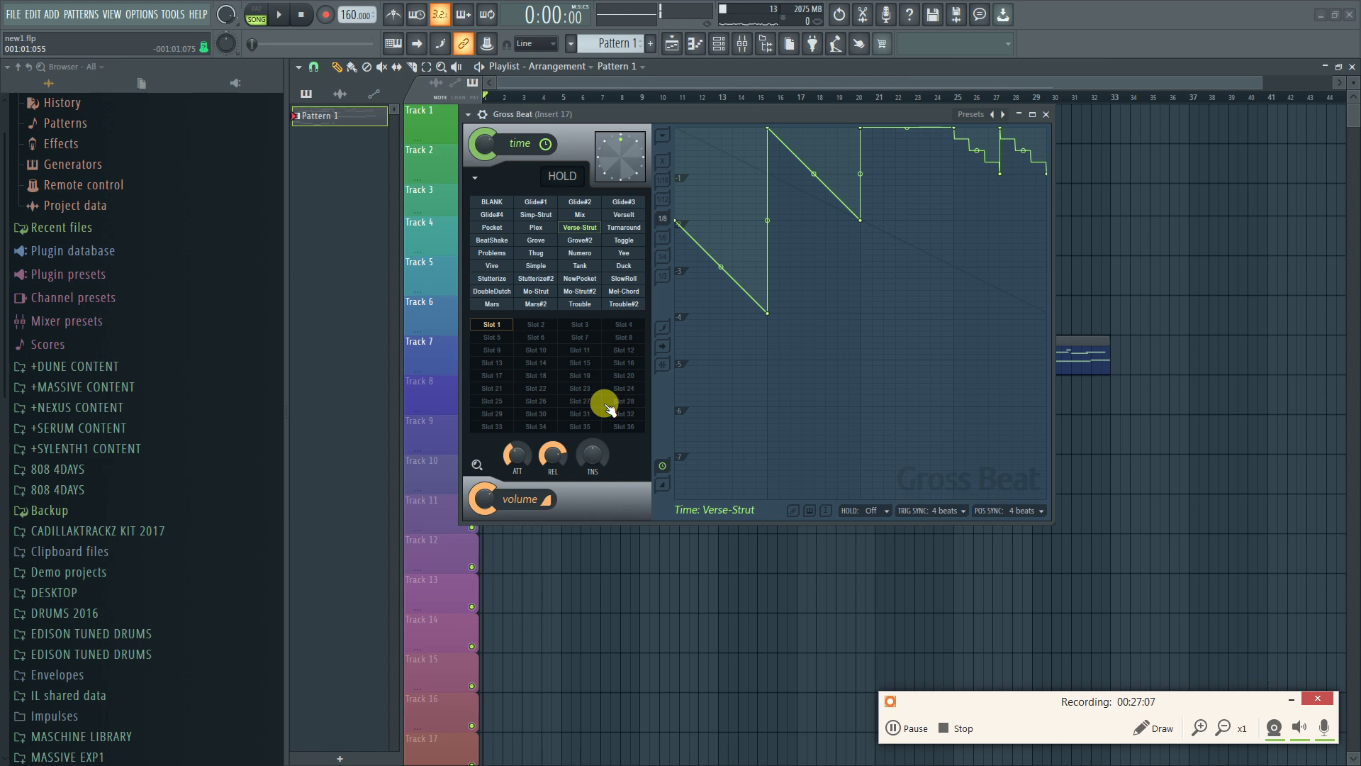
{"action": "key", "text": "space"}
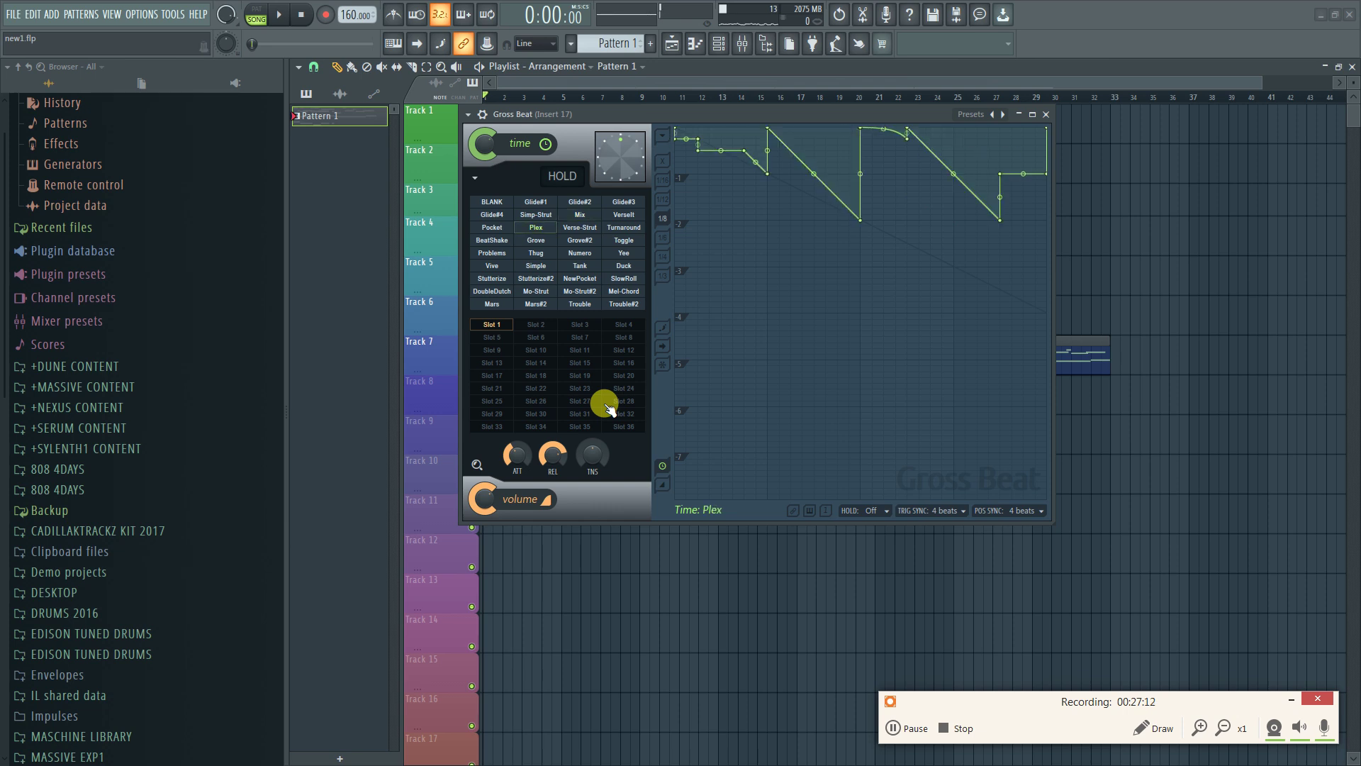
Play the song from the start with the Plex, Mix and BLANK time presets to compare them
{"action": "key", "text": "space"}
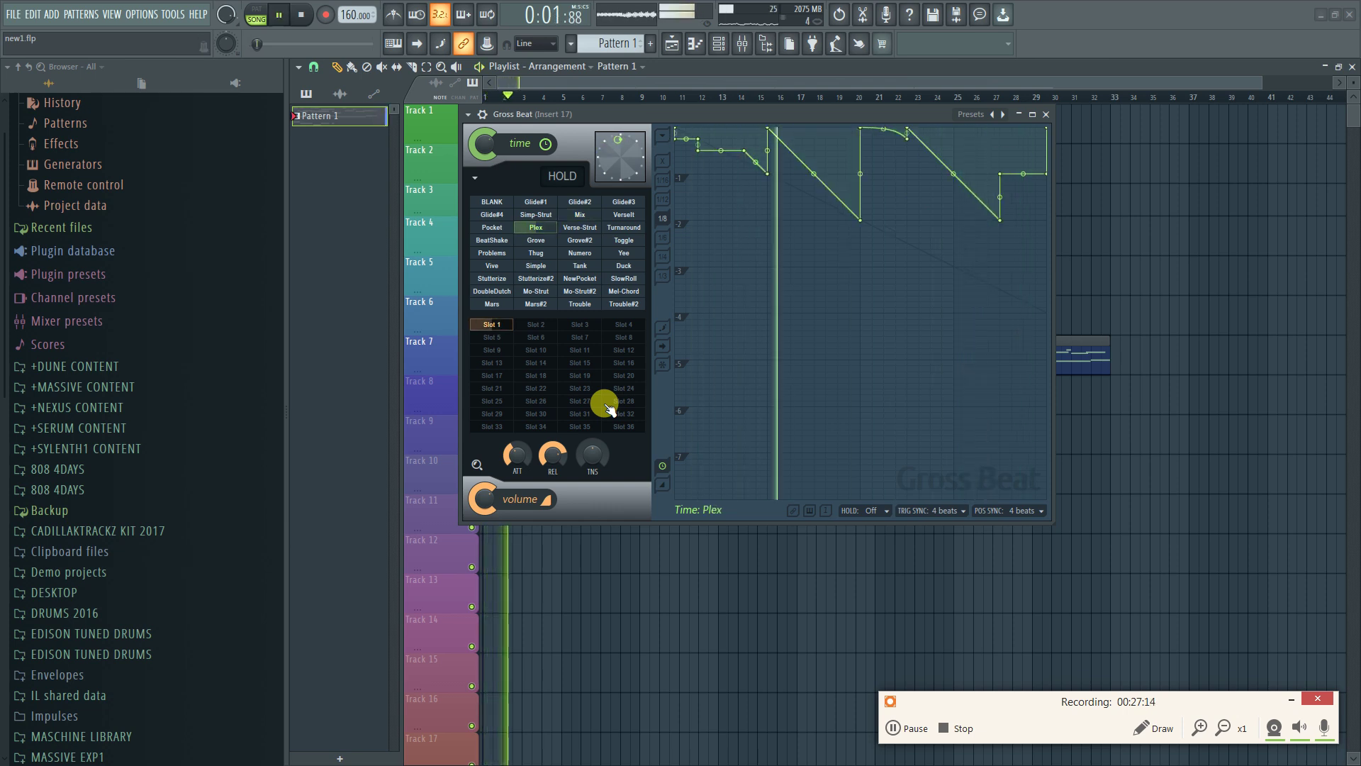
{"action": "key", "text": "space"}
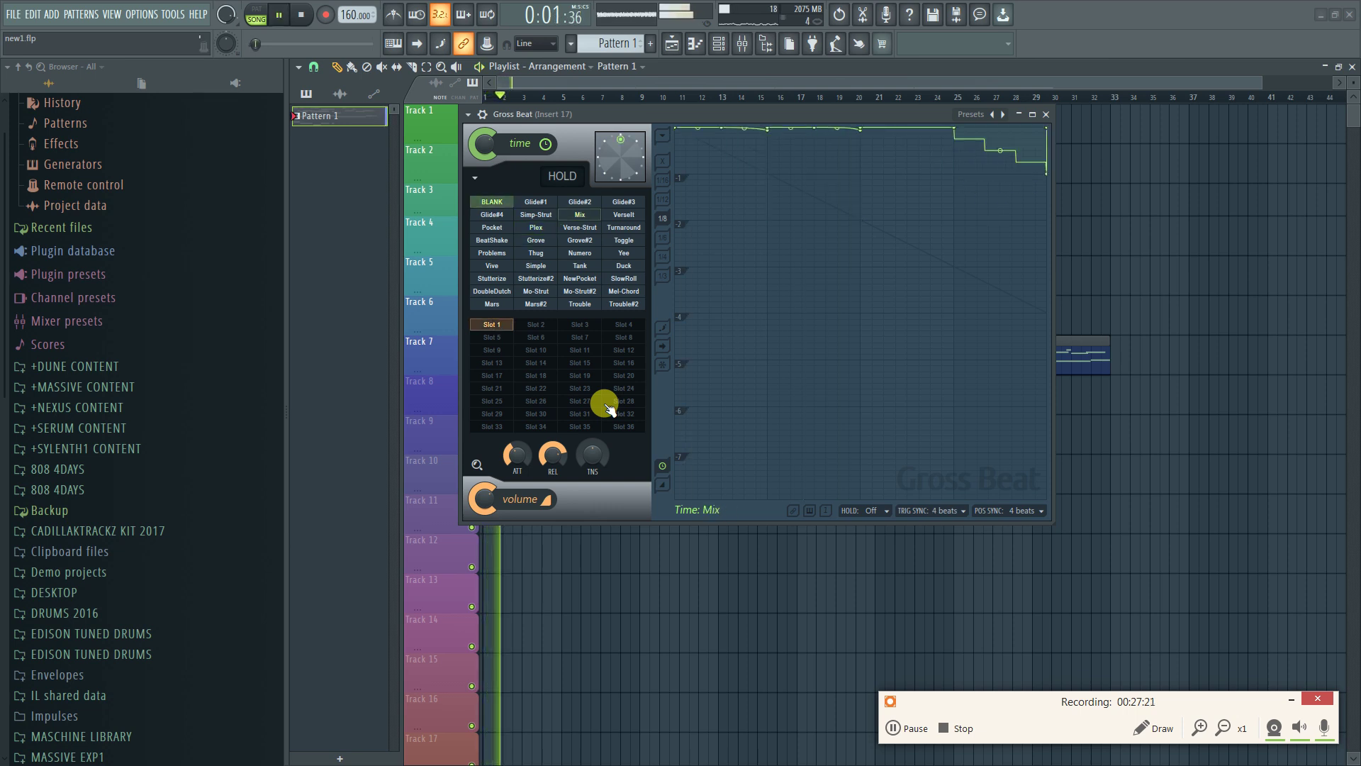
{"action": "key", "text": "space"}
{"action": "key", "text": "space"}
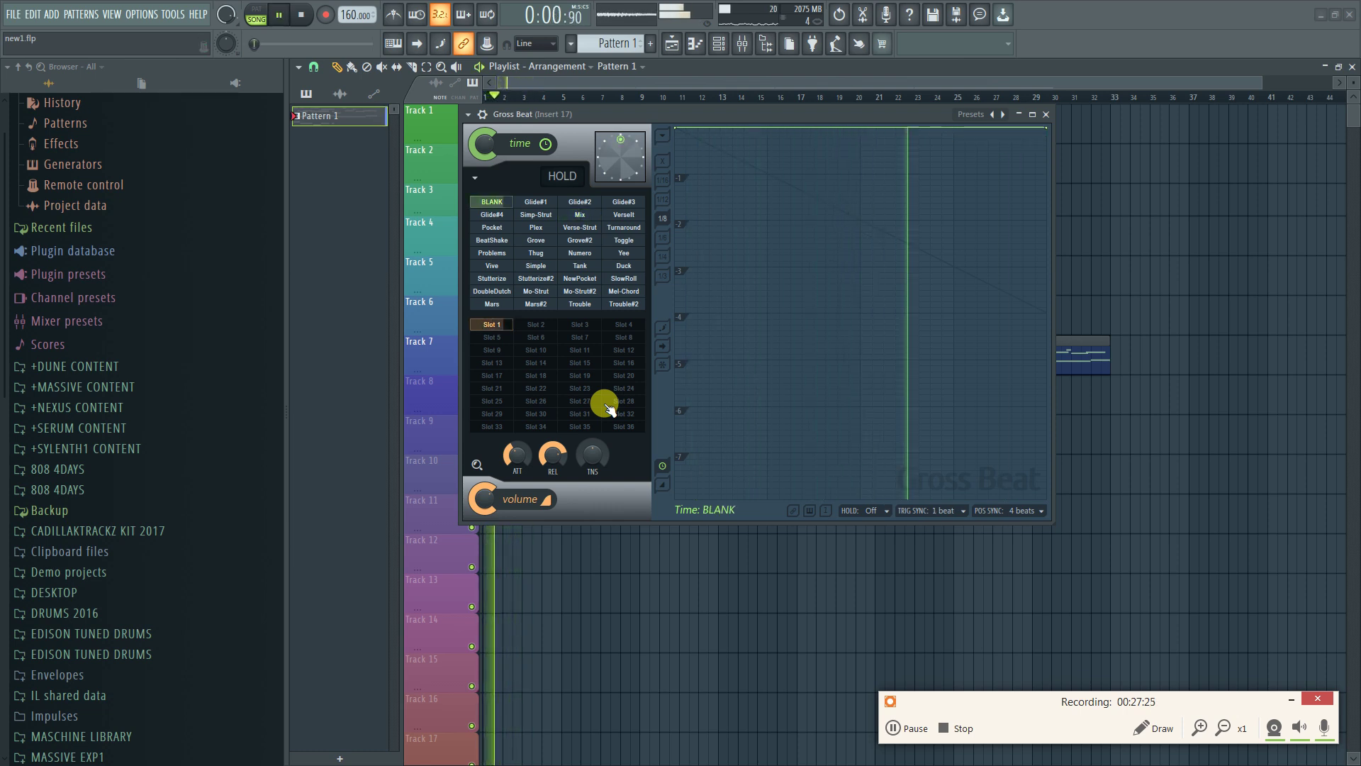
{"action": "key", "text": "space"}
Set the BLANK time preset's position sync to 1 beat and audition it against Mix
{"action": "left_click", "coordinate": [1019, 510]}
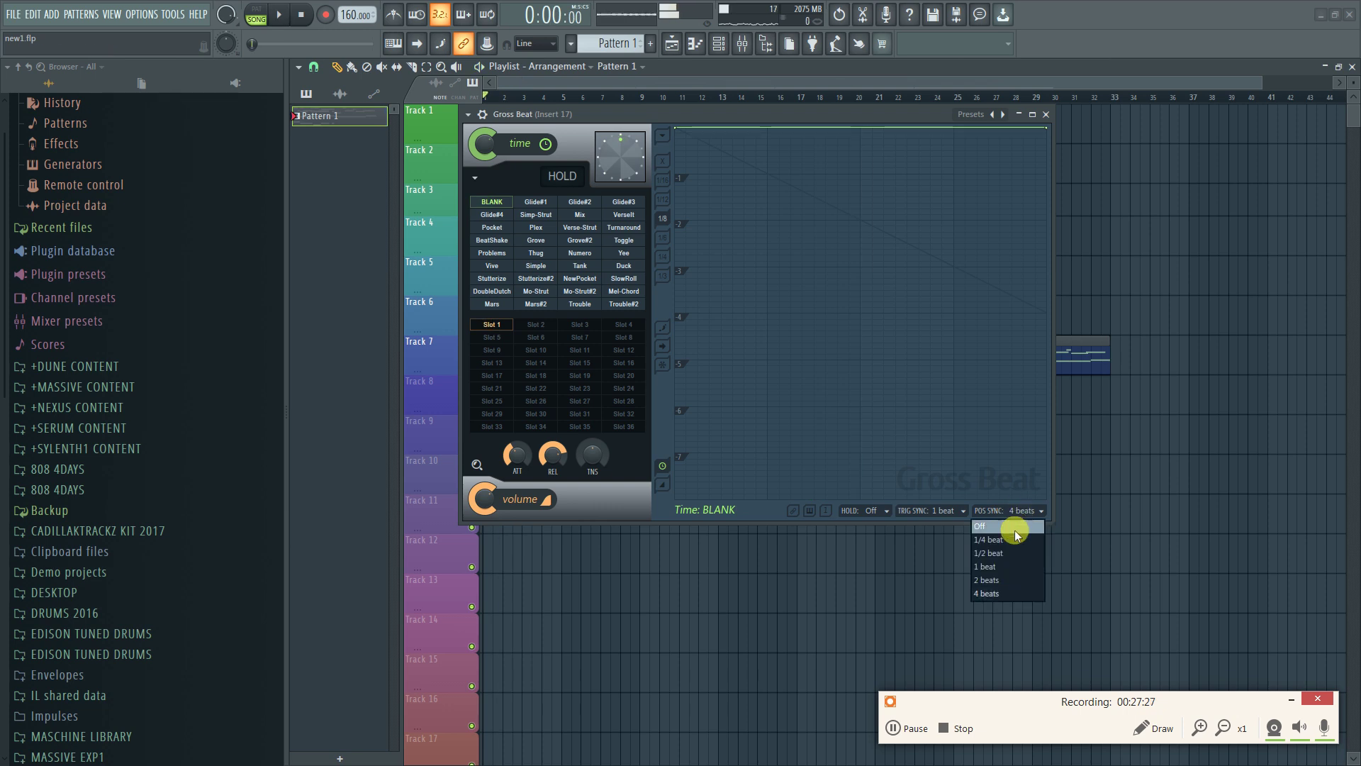
{"action": "left_click", "coordinate": [1019, 567]}
{"action": "key", "text": "space"}
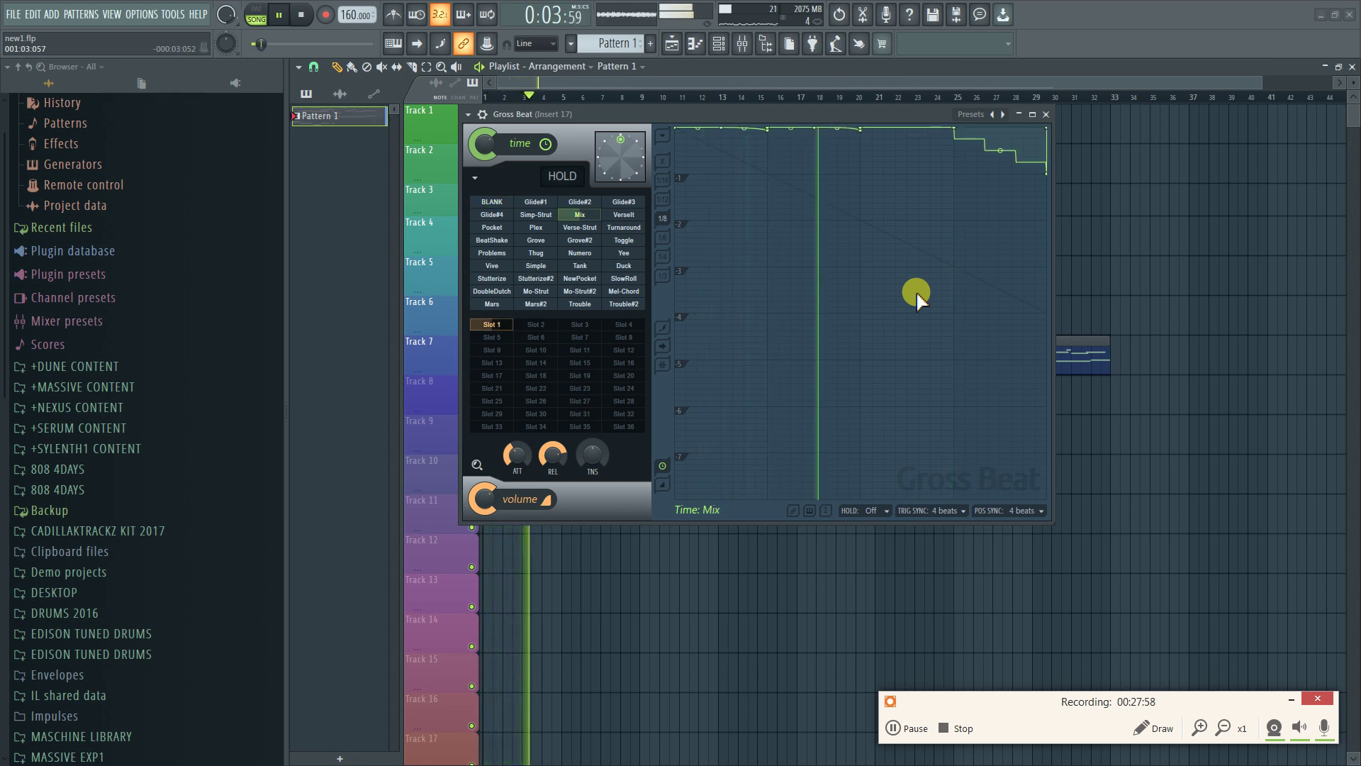
{"action": "key", "text": "space"}
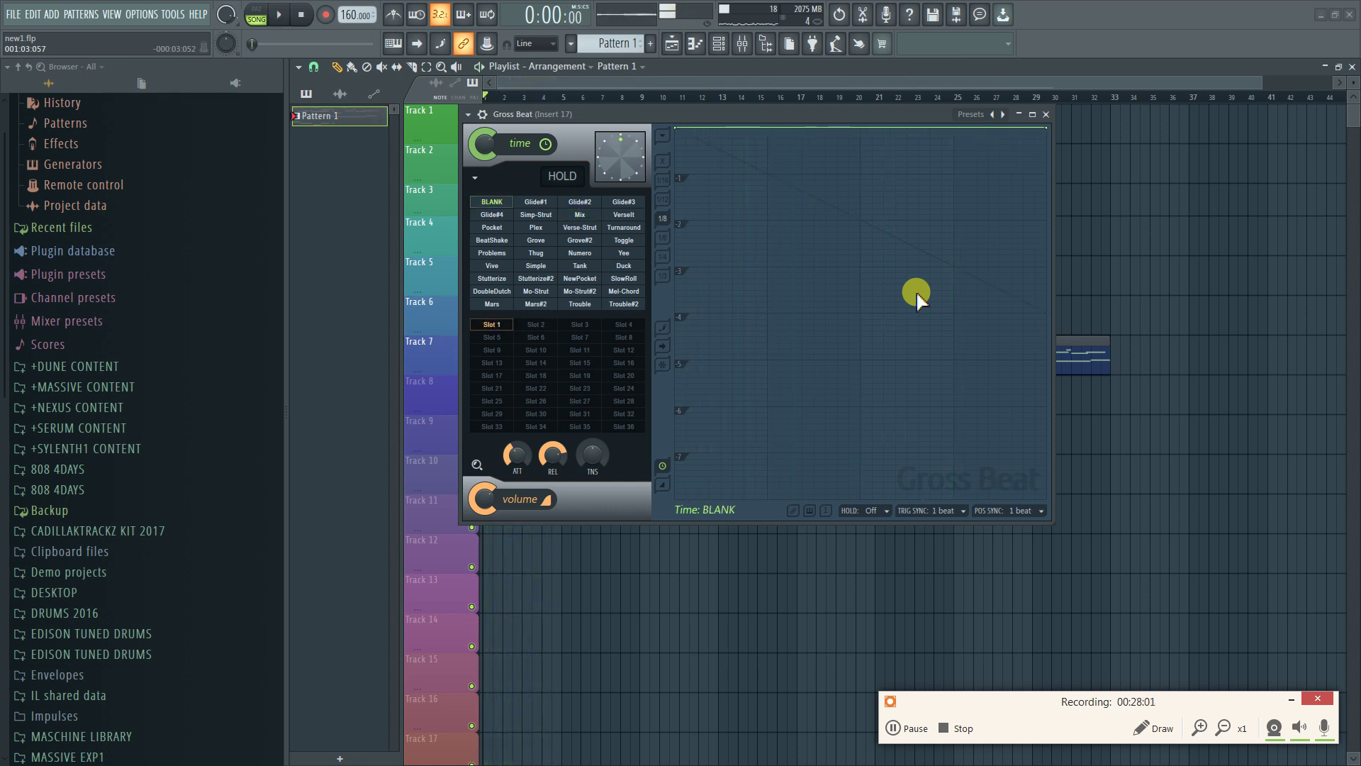
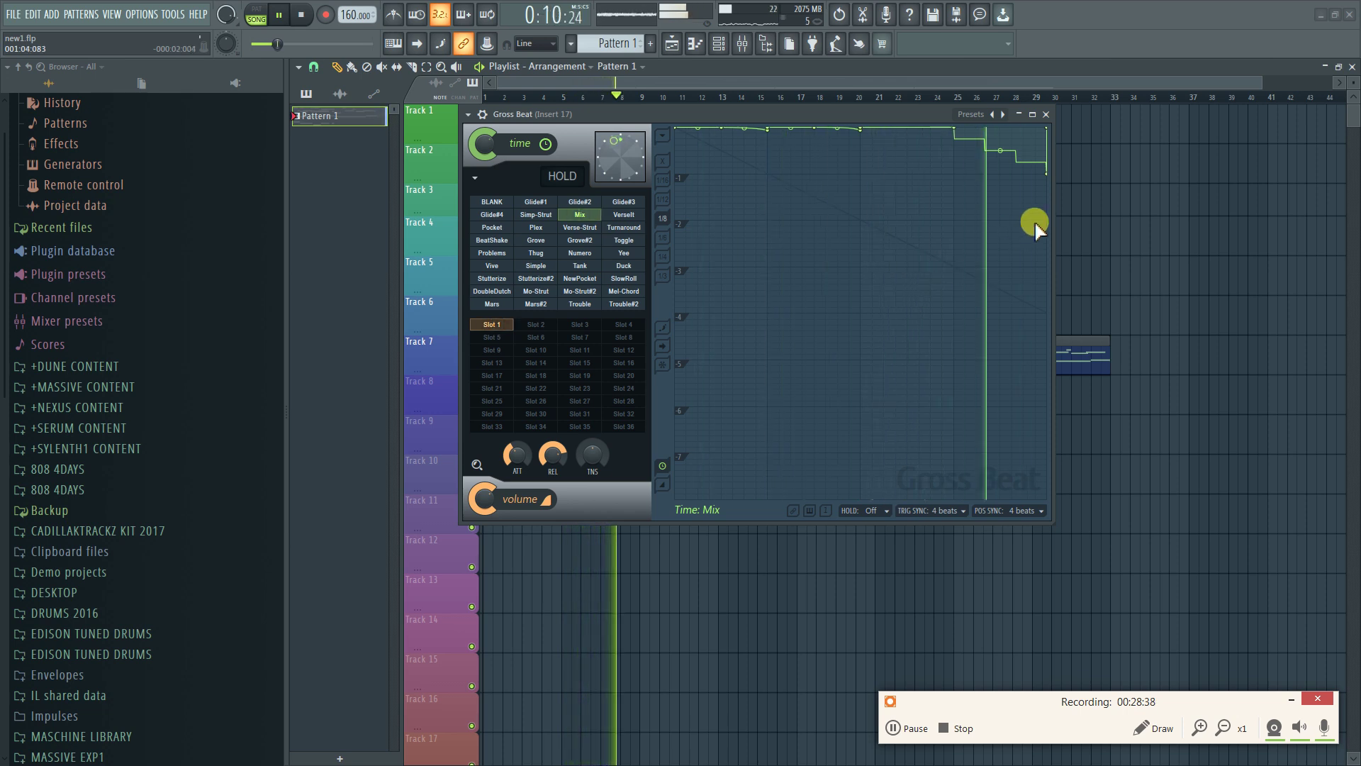
{"action": "key", "text": "space"}
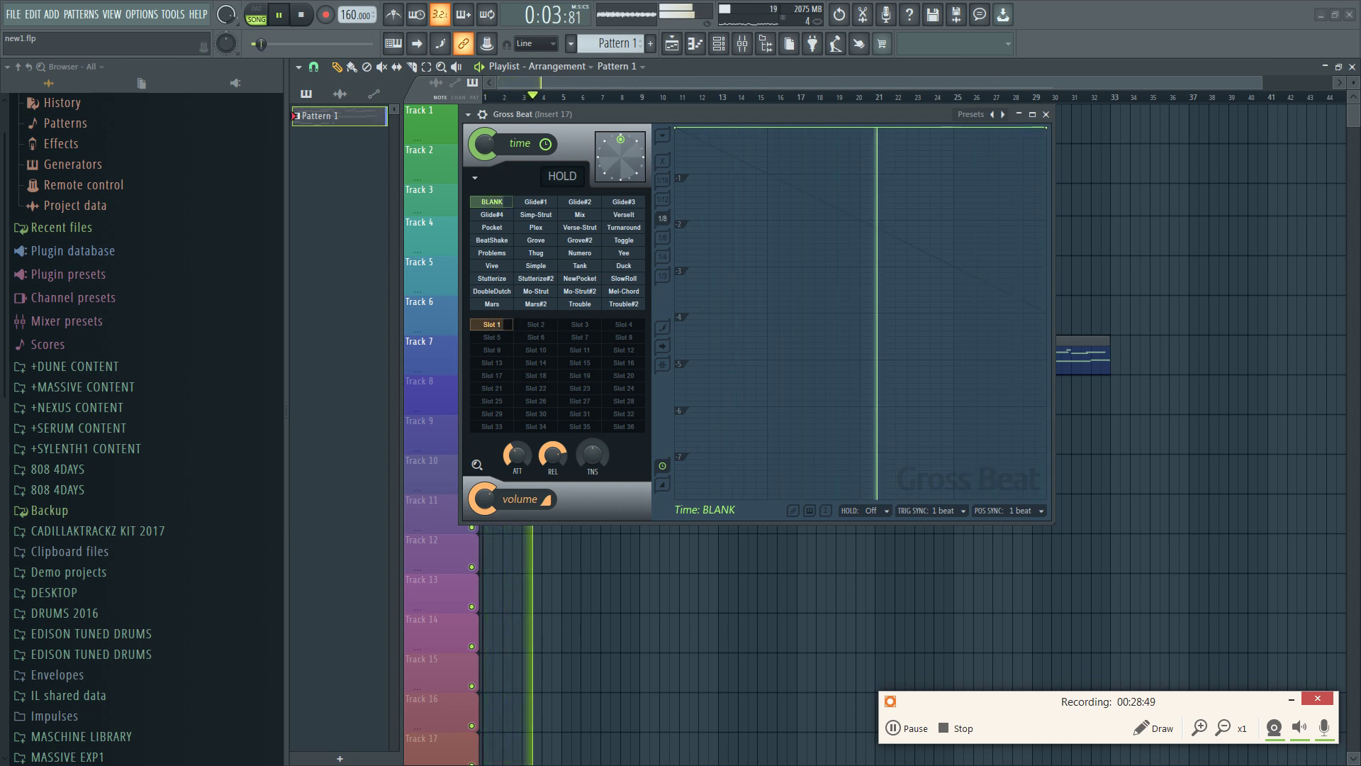
Record live Gross Beat preset changes during playback, switching from BLANK to Mix and back to BLANK
{"action": "left_click", "coordinate": [580, 214]}
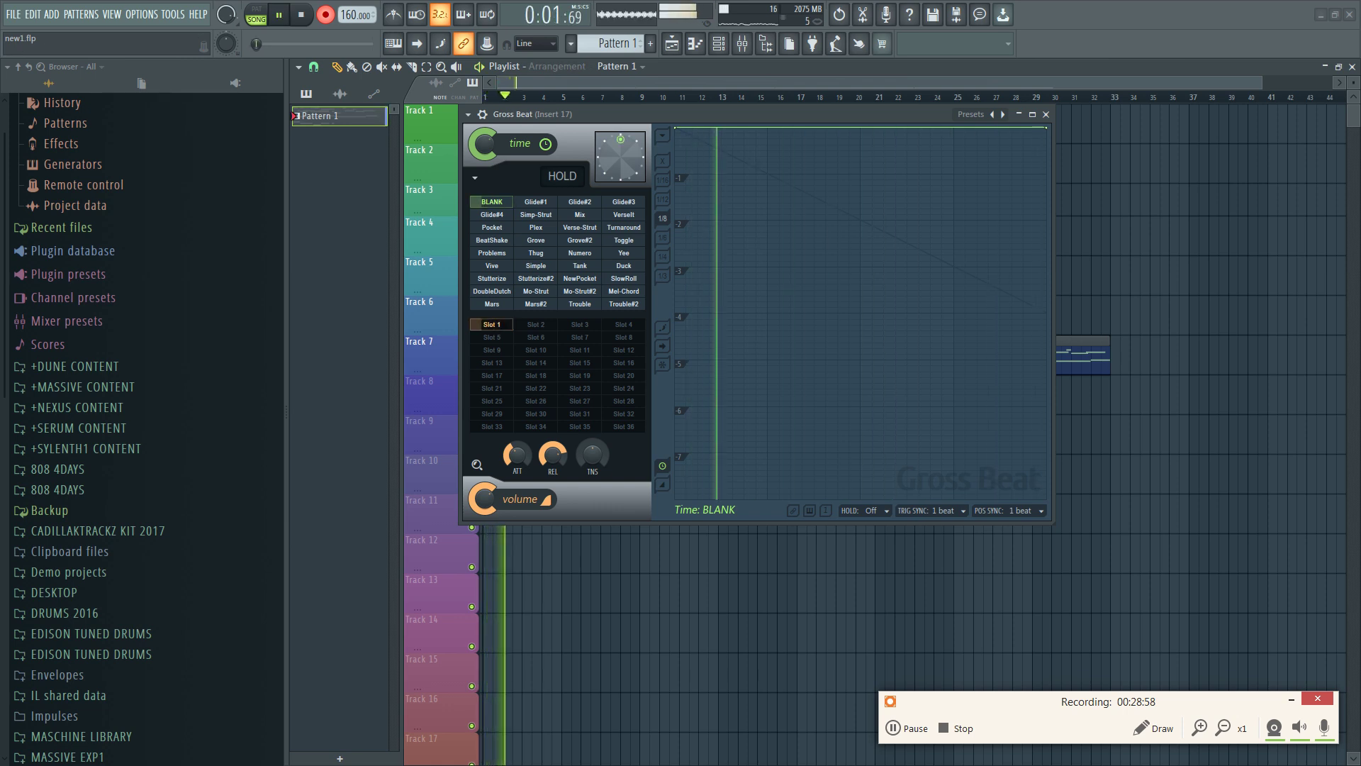
{"action": "left_click", "coordinate": [580, 214]}
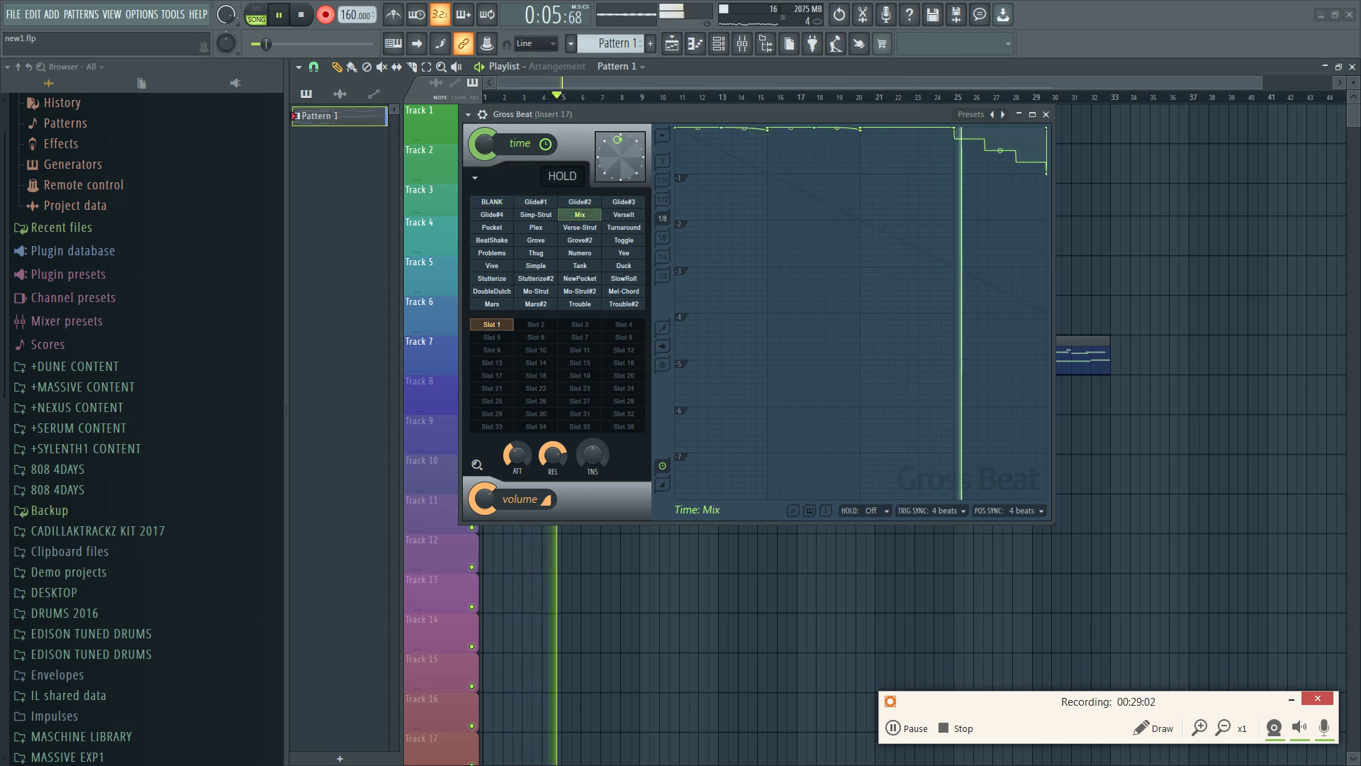
{"action": "left_click", "coordinate": [492, 201]}
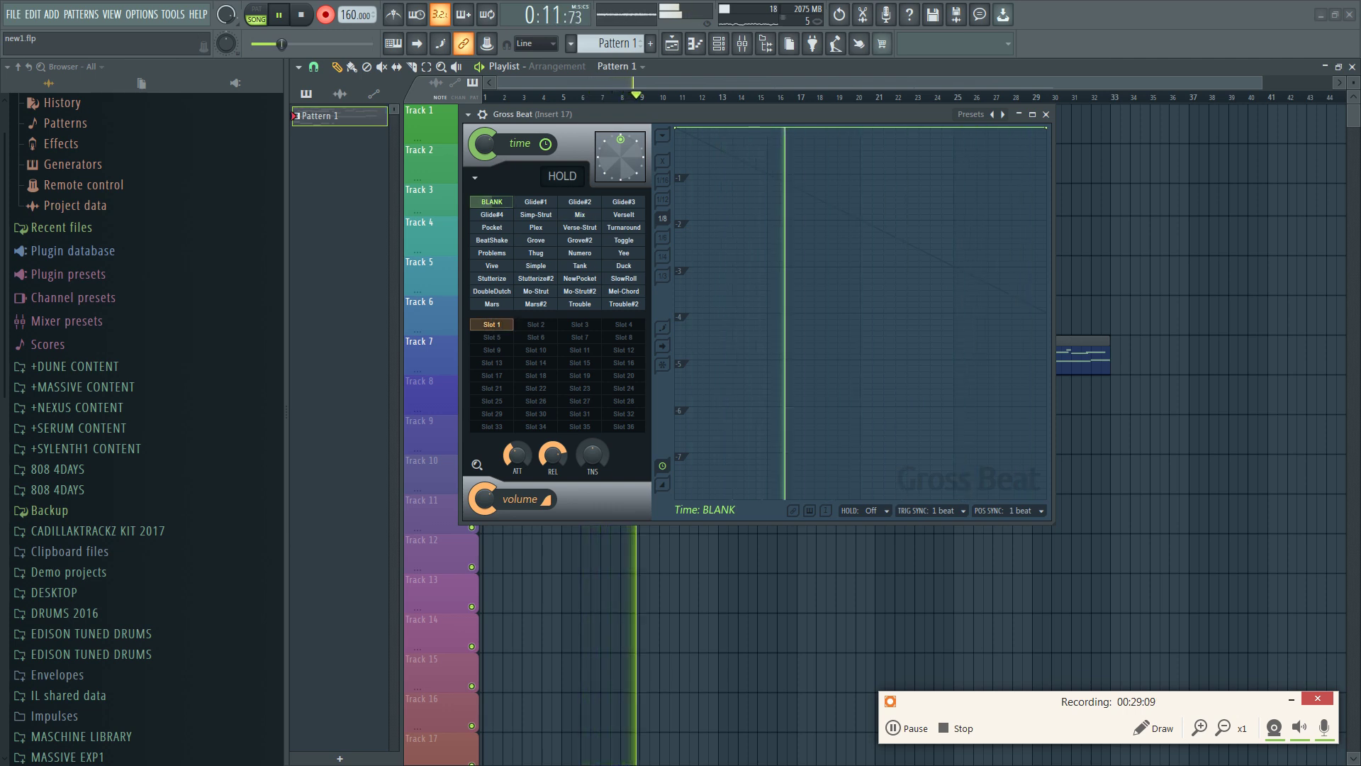
{"action": "key", "text": "space"}
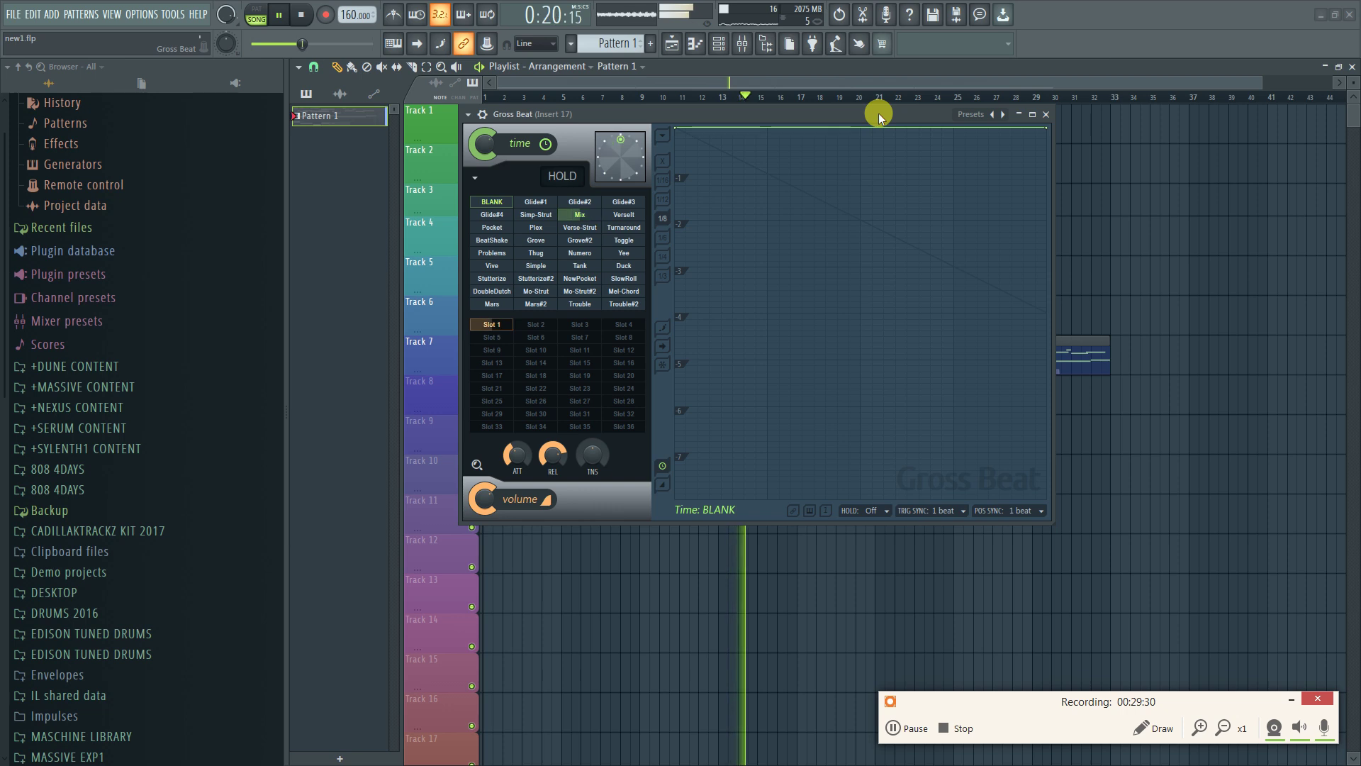
Close the playlist and the Gross Beat window, disable Gross Beat on Insert 17 and play the melody without it
{"action": "left_click_drag", "start_coordinate": [879, 113], "coordinate": [917, 210]}
{"action": "key", "text": "space"}
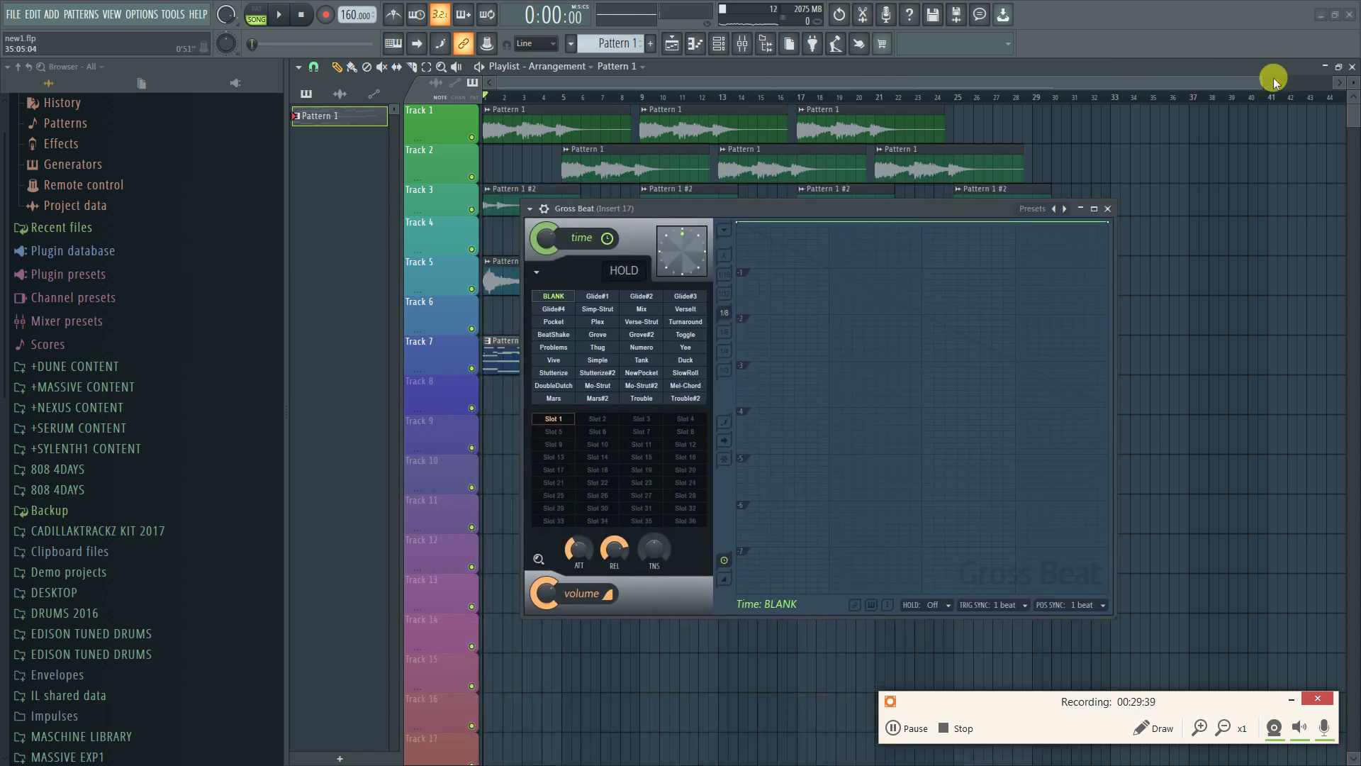
{"action": "left_click", "coordinate": [1353, 67]}
{"action": "key", "text": "space"}
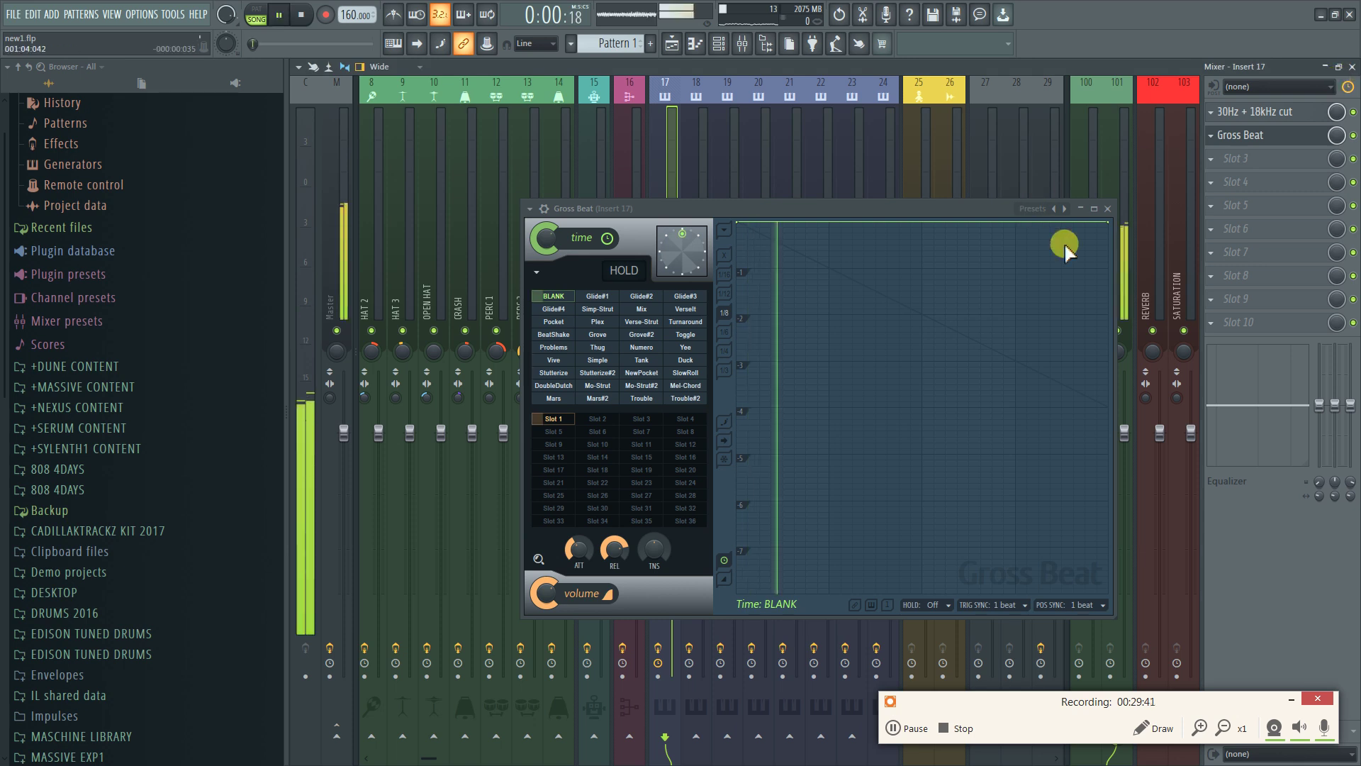
{"action": "left_click", "coordinate": [1106, 209]}
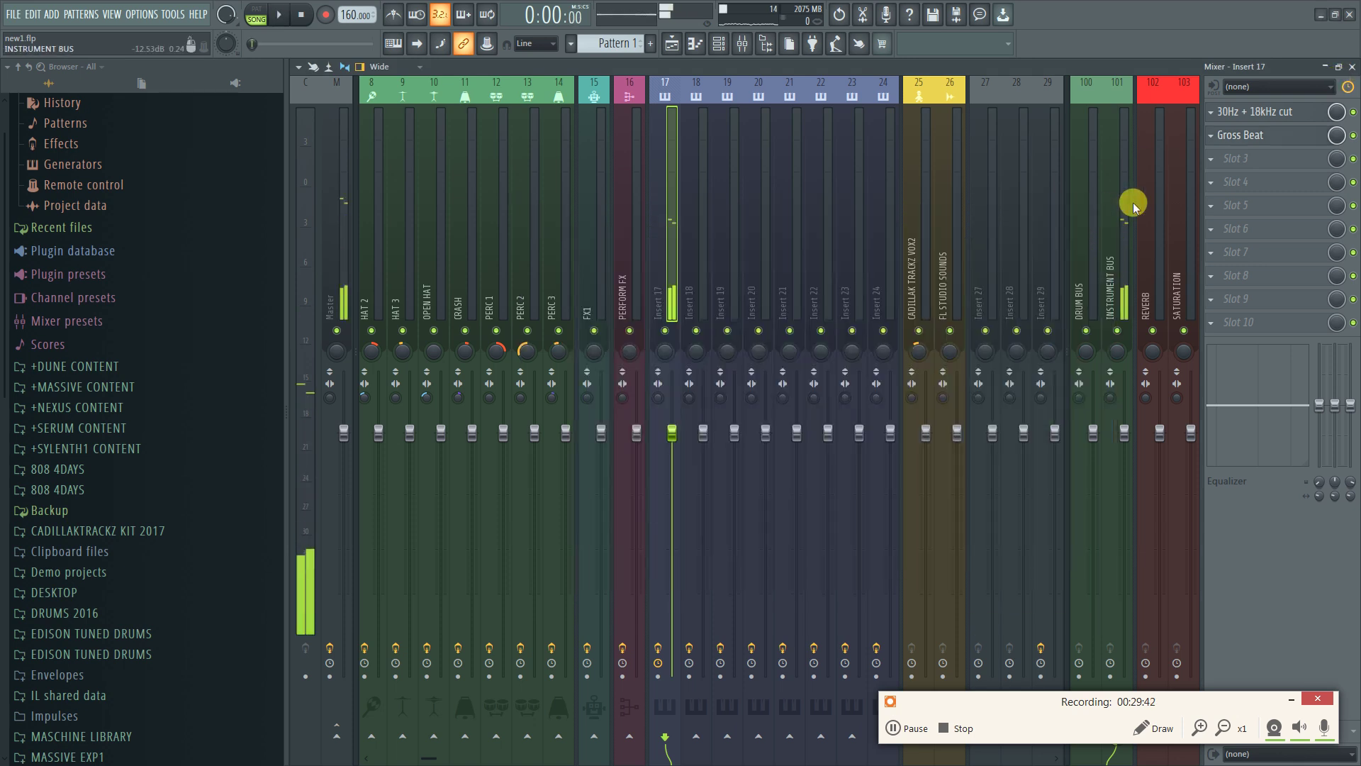
{"action": "left_click", "coordinate": [1354, 134]}
{"action": "key", "text": "space"}
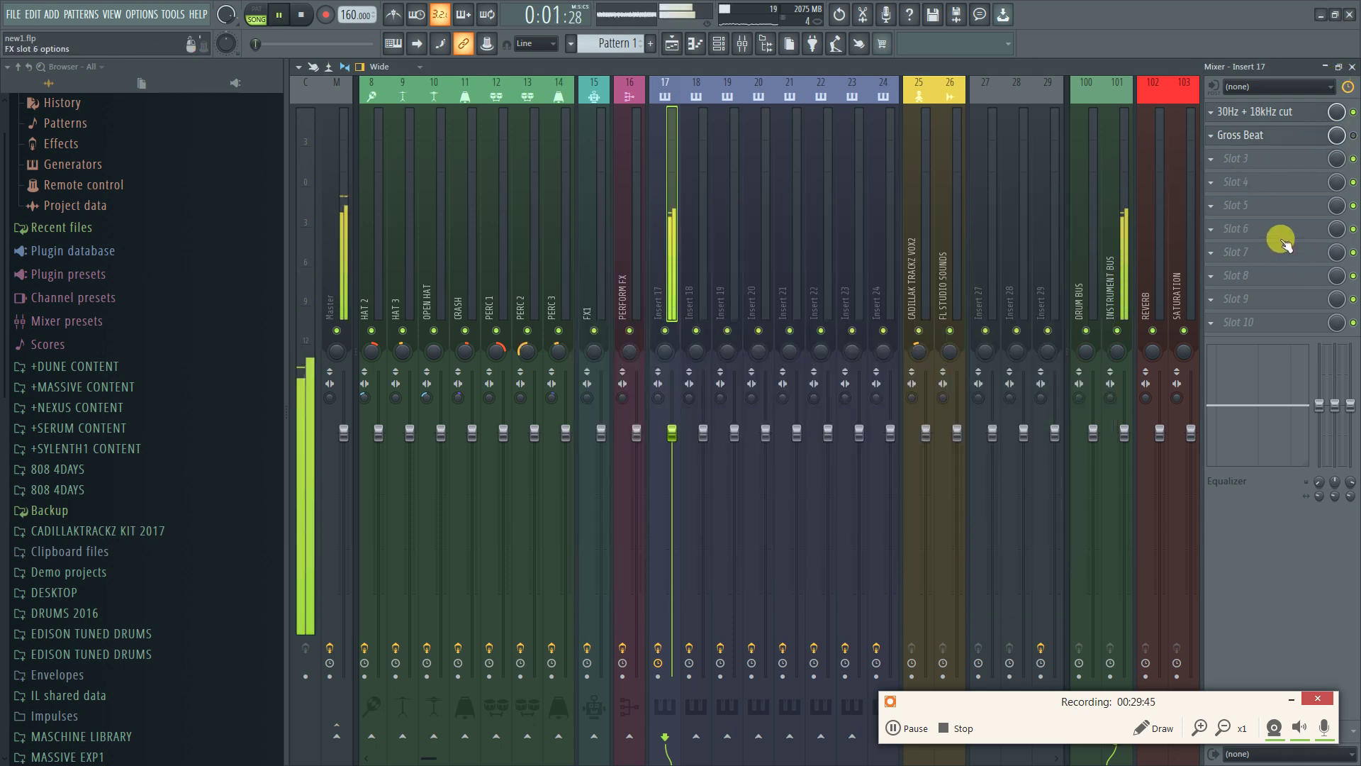
{"action": "left_click", "coordinate": [1213, 162]}
{"action": "mouse_move", "coordinate": [1214, 175]}
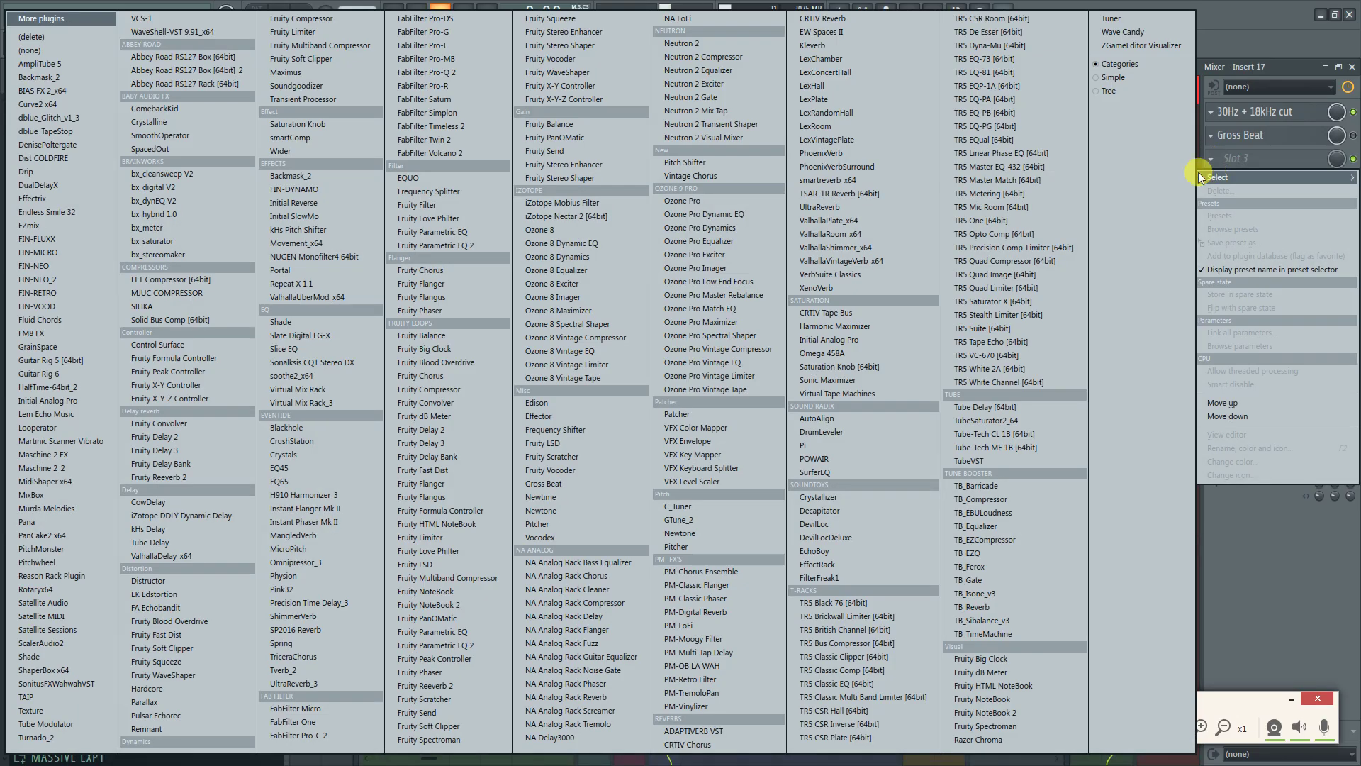
{"action": "left_click", "coordinate": [585, 484]}
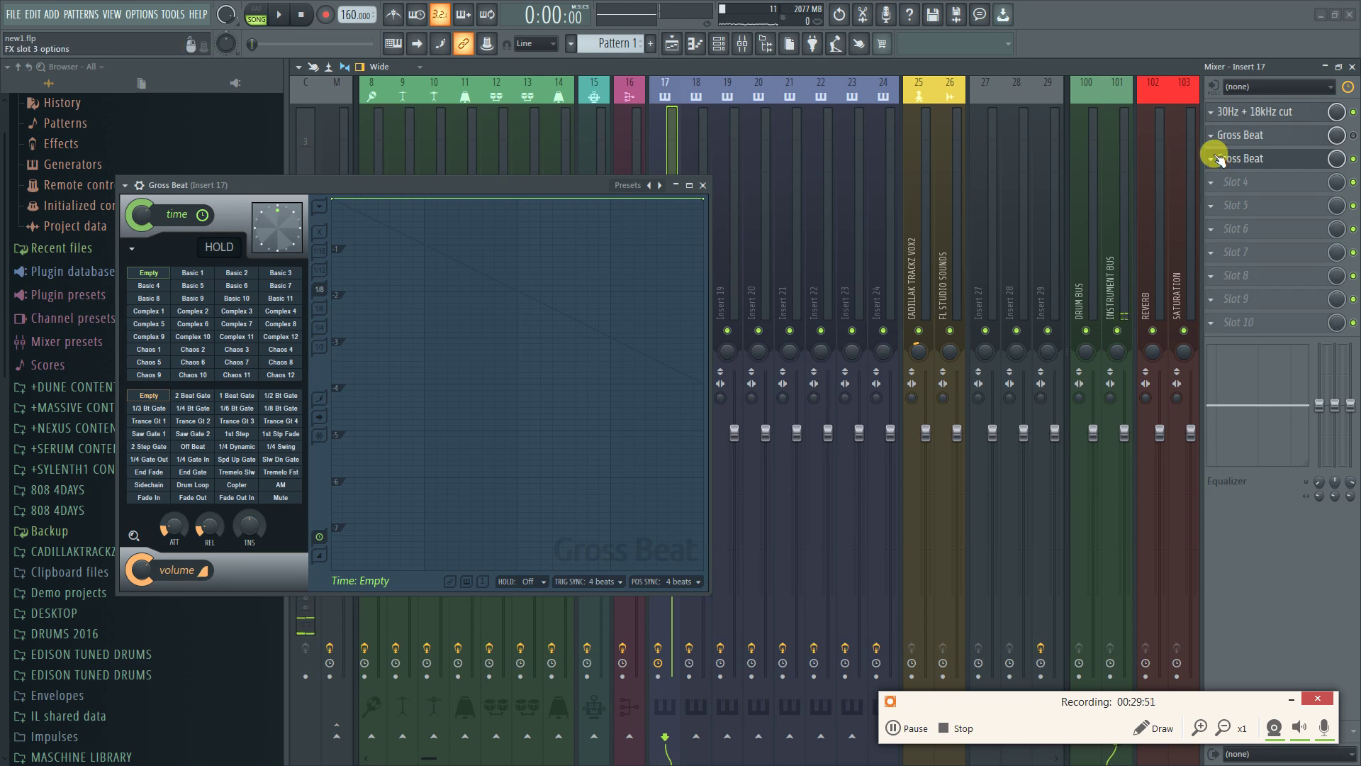
{"action": "left_click", "coordinate": [1217, 159]}
{"action": "left_click", "coordinate": [1204, 213]}
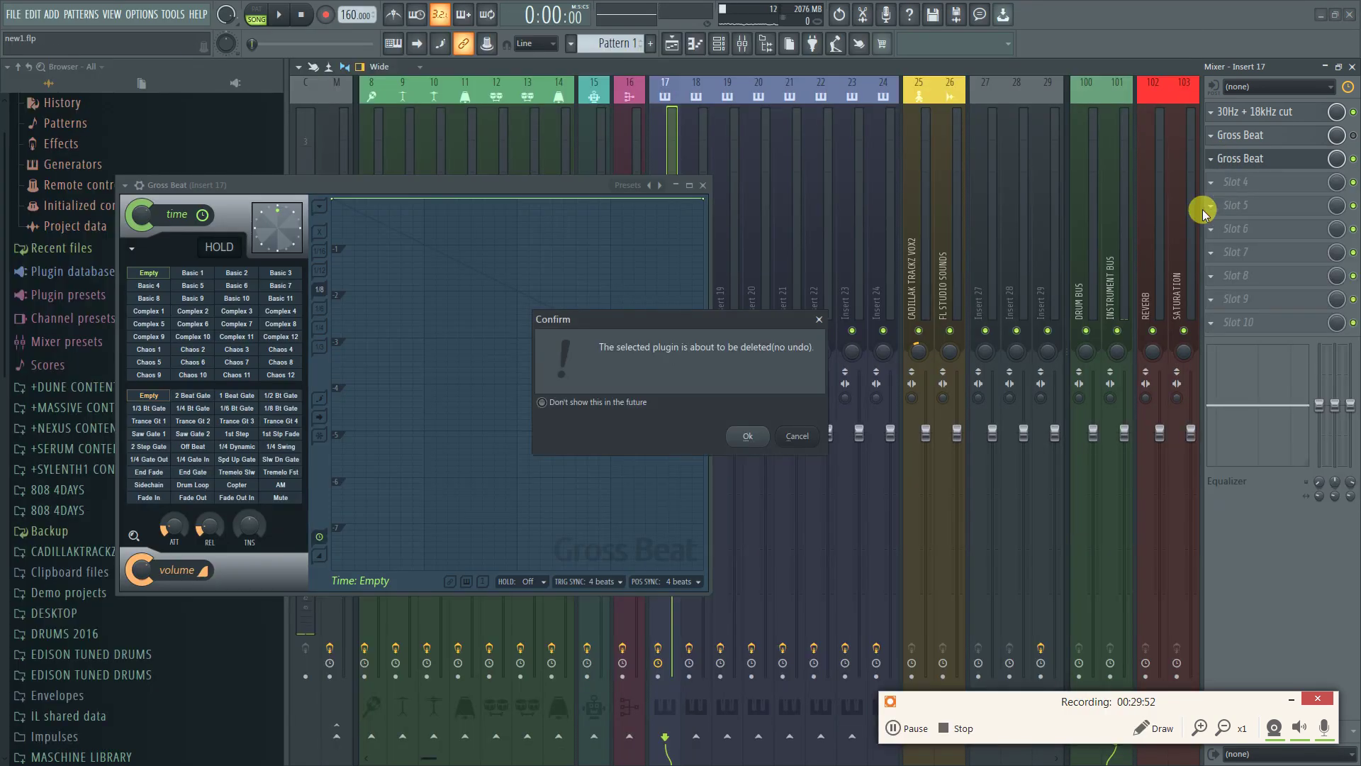
{"action": "left_click", "coordinate": [742, 435]}
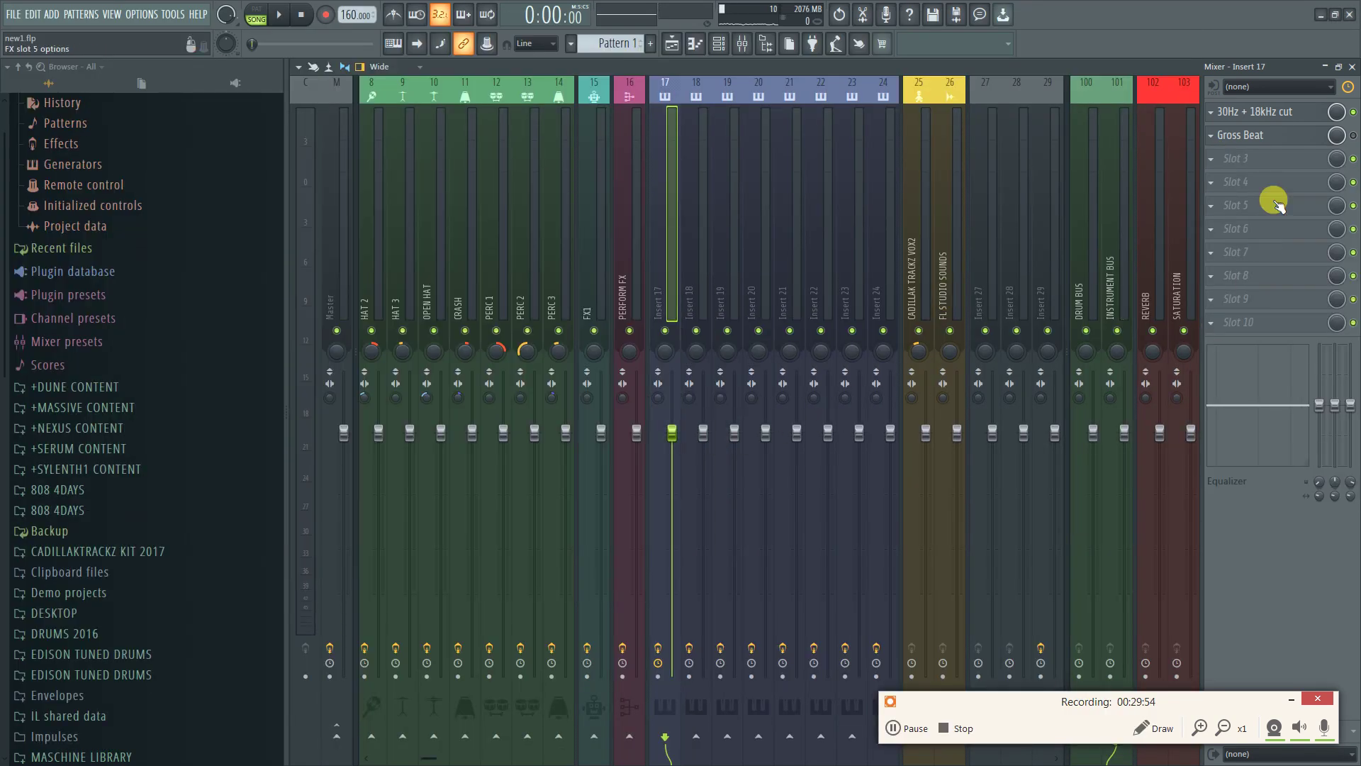
Copy the existing Gross Beat with its presets into slot 3 of Insert 17 and audition its Toggle time preset
{"action": "left_click", "coordinate": [1212, 137]}
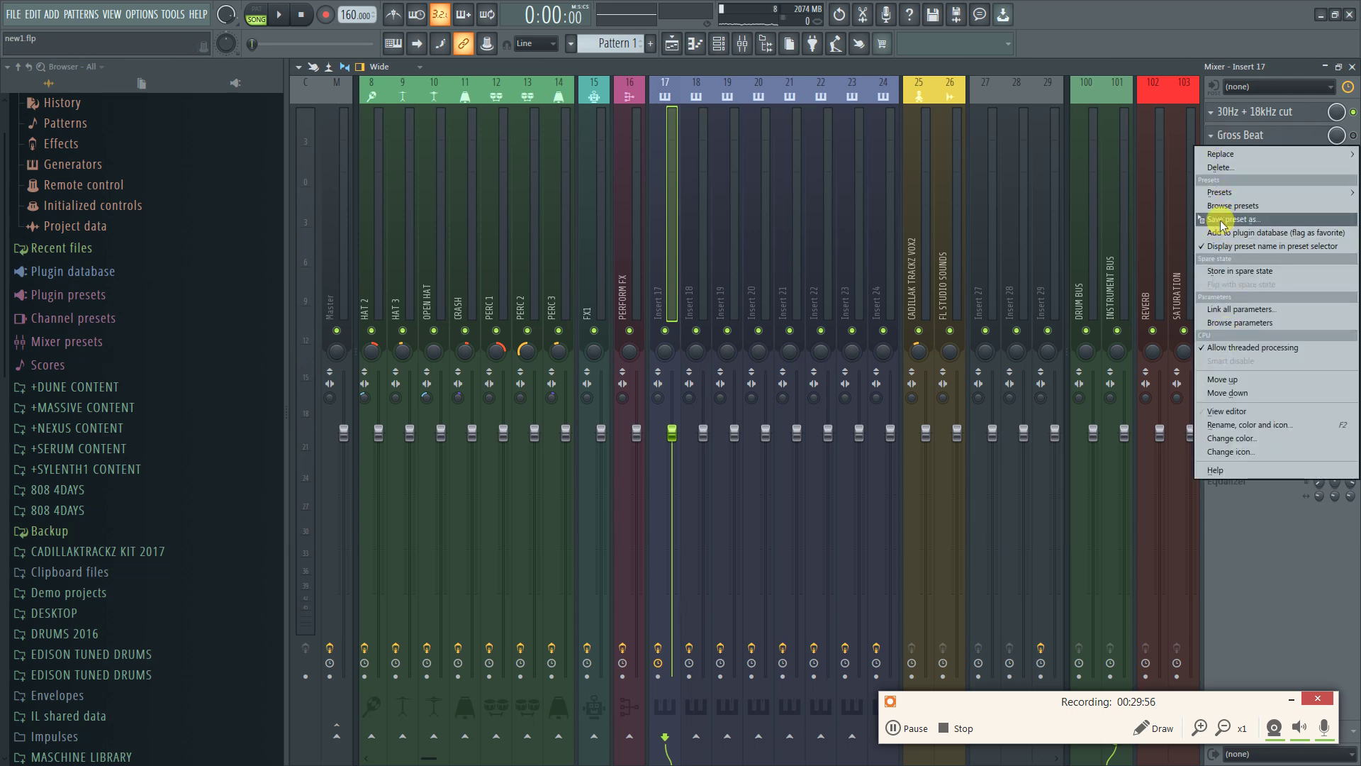
{"action": "left_click_drag", "start_coordinate": [1212, 223], "coordinate": [1215, 225]}
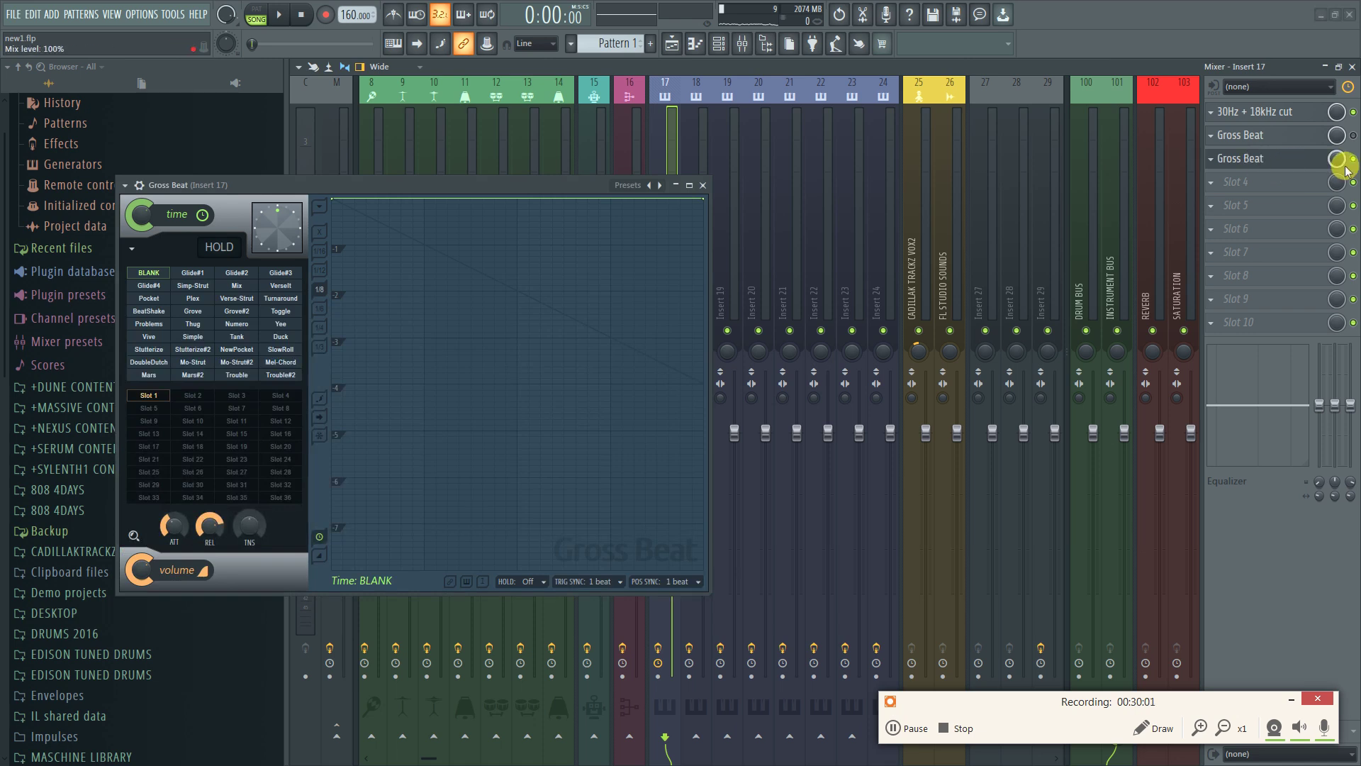
{"action": "left_click", "coordinate": [287, 376]}
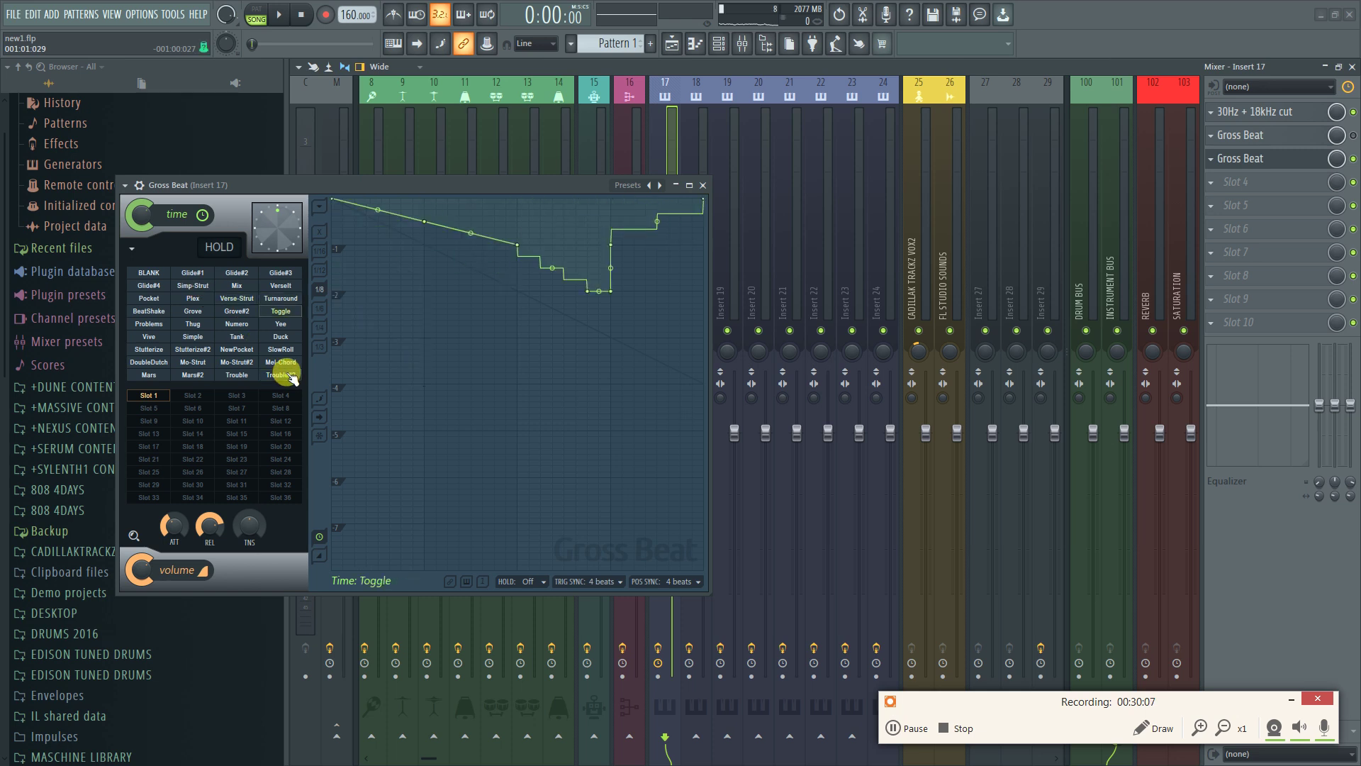
{"action": "key", "text": "space"}
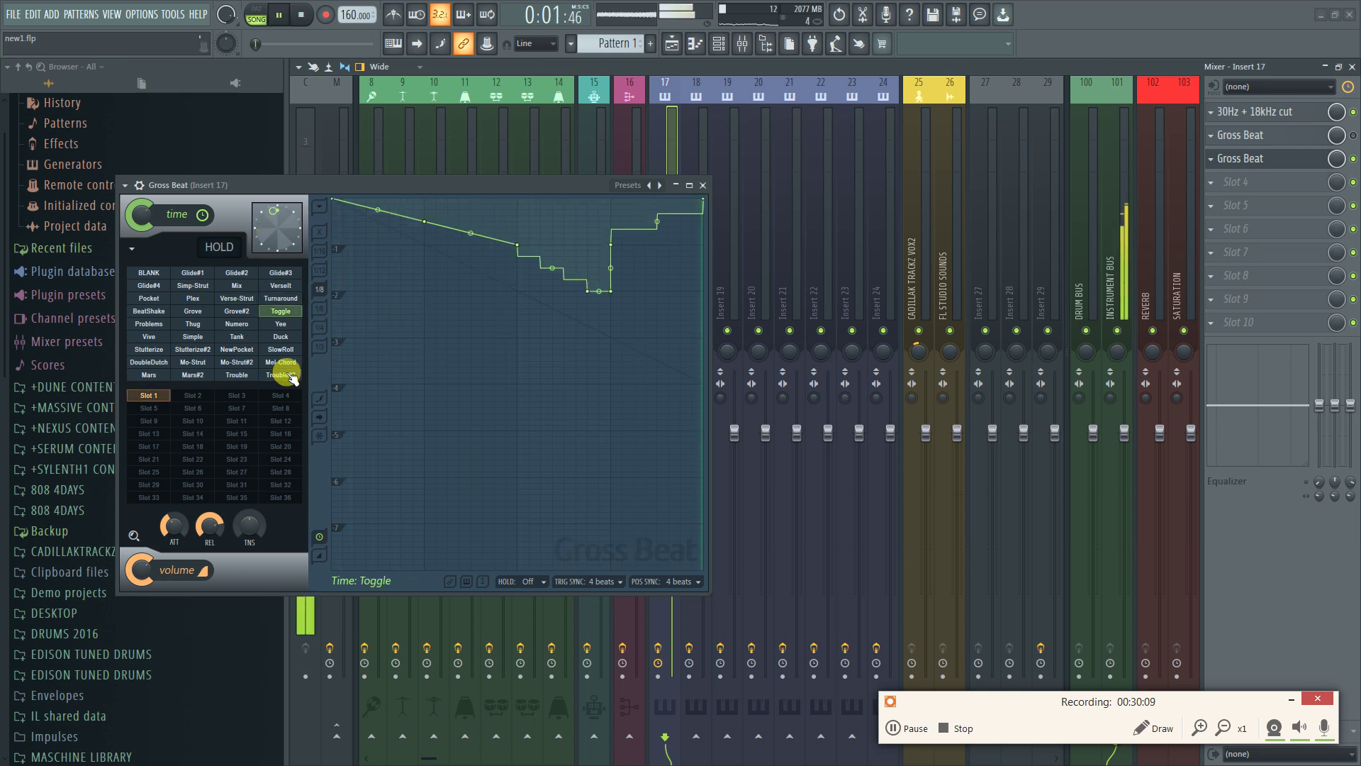
Disable the Gross Beat in slot 3, re-enable the one in slot 2 and play the melody to compare them
{"action": "left_click_drag", "start_coordinate": [564, 197], "coordinate": [945, 400]}
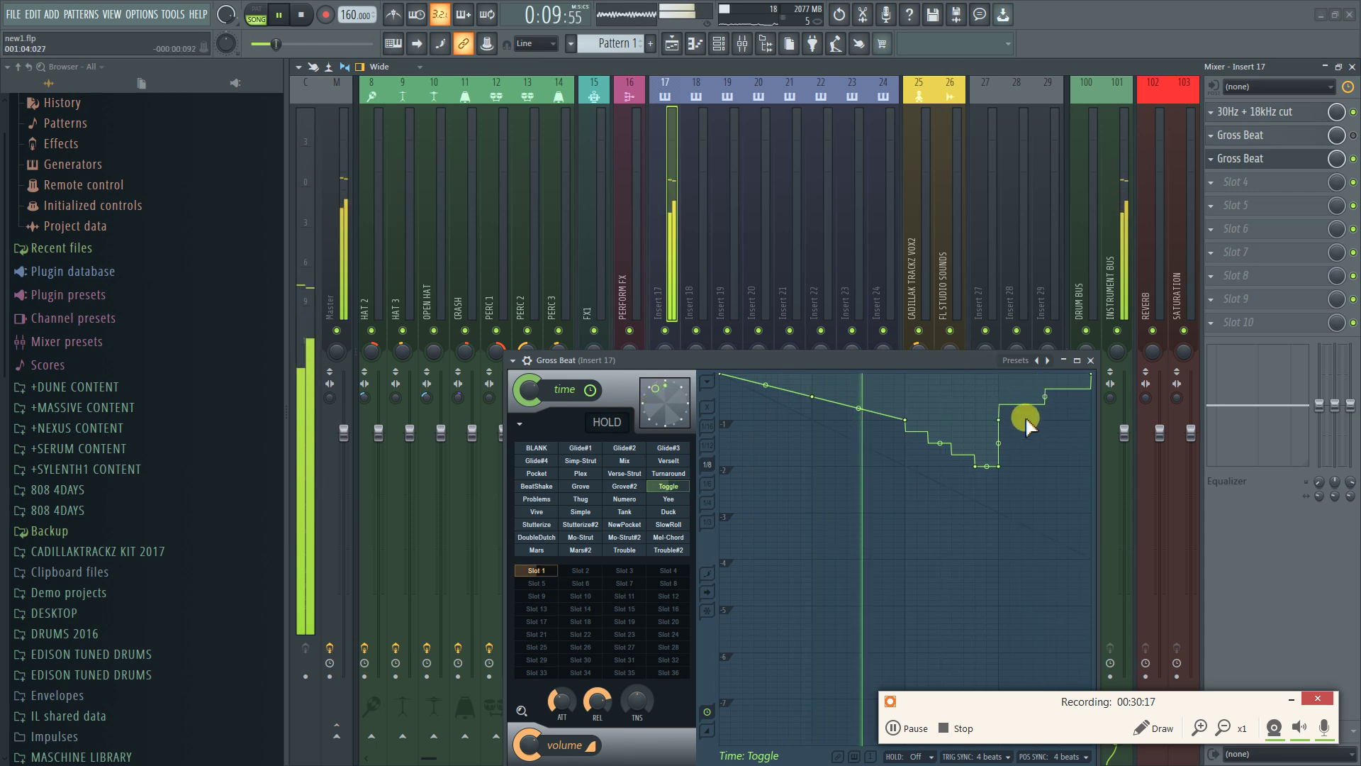
{"action": "left_click", "coordinate": [1354, 158]}
{"action": "left_click", "coordinate": [1354, 135]}
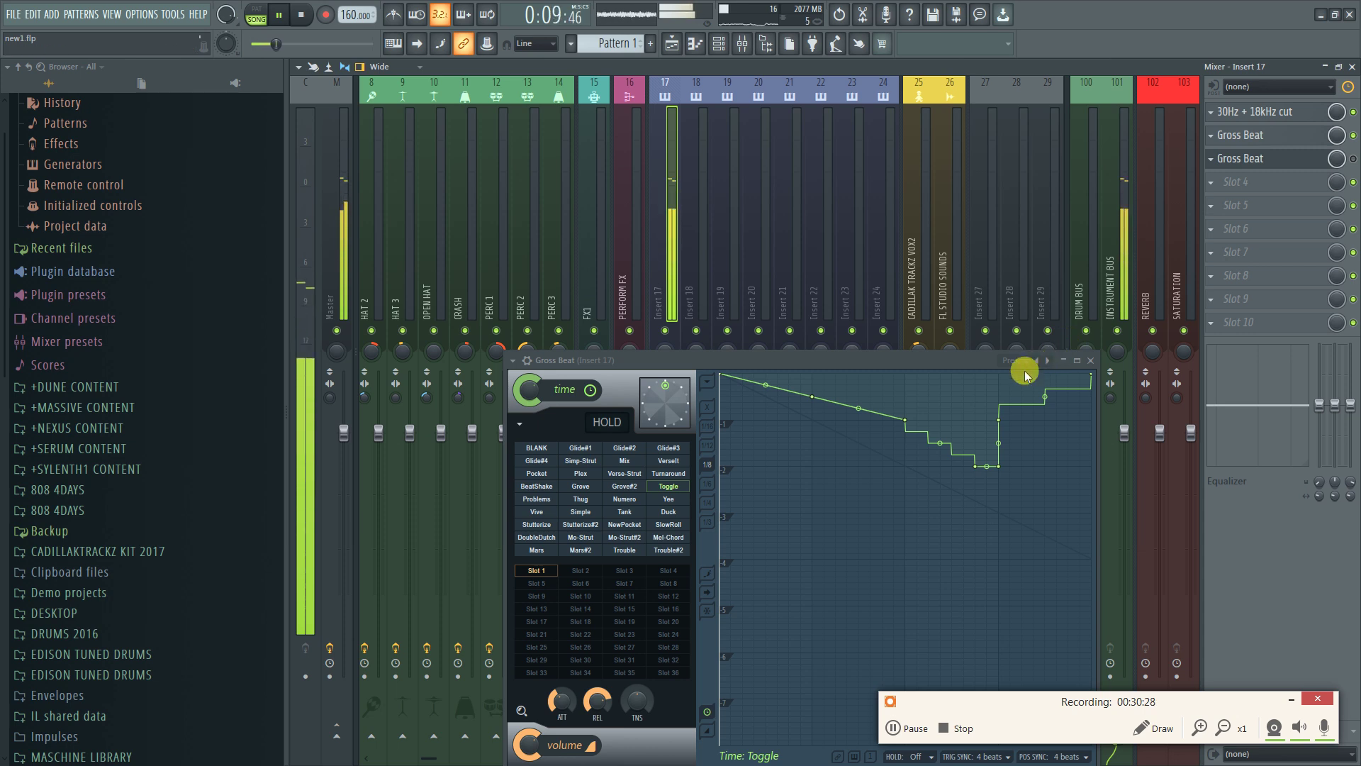
{"action": "key", "text": "space"}
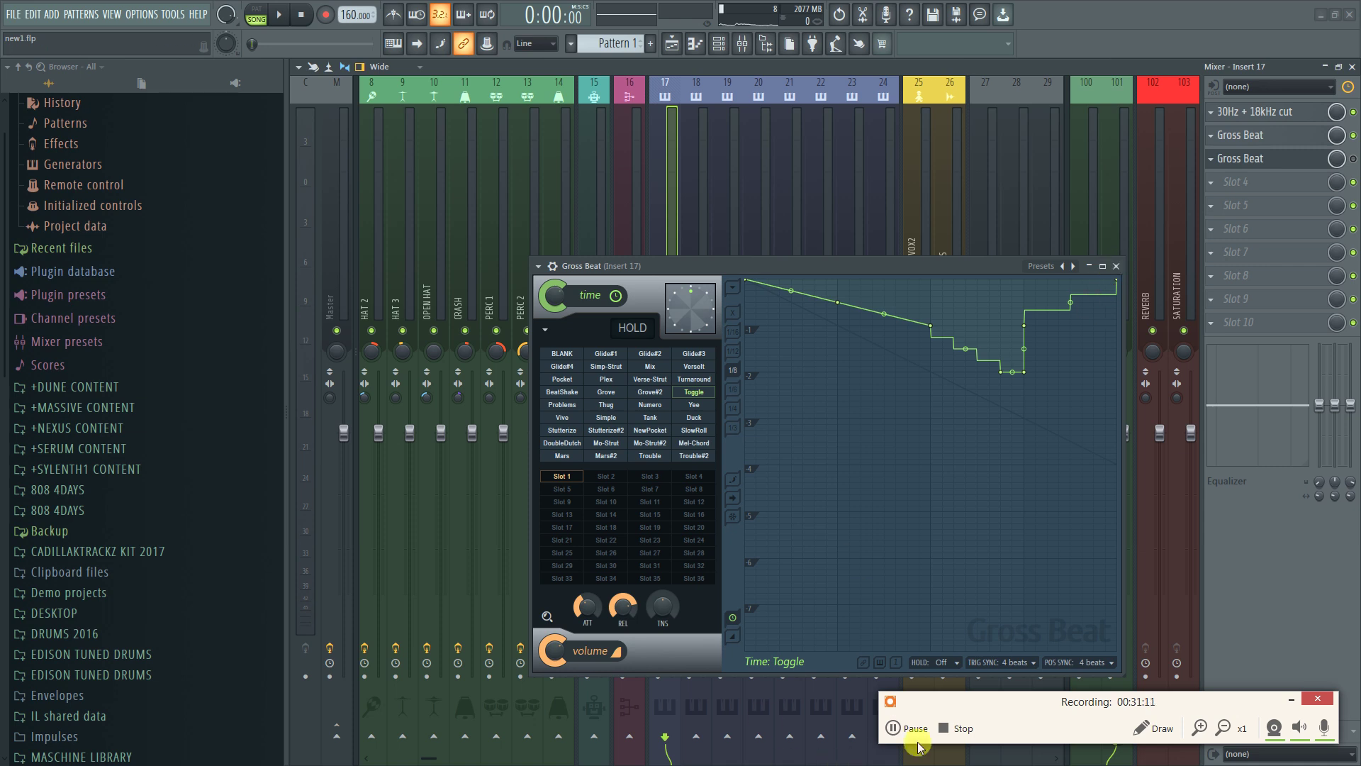
{"action": "left_click", "coordinate": [968, 739]}
{"action": "left_click", "coordinate": [902, 730]}
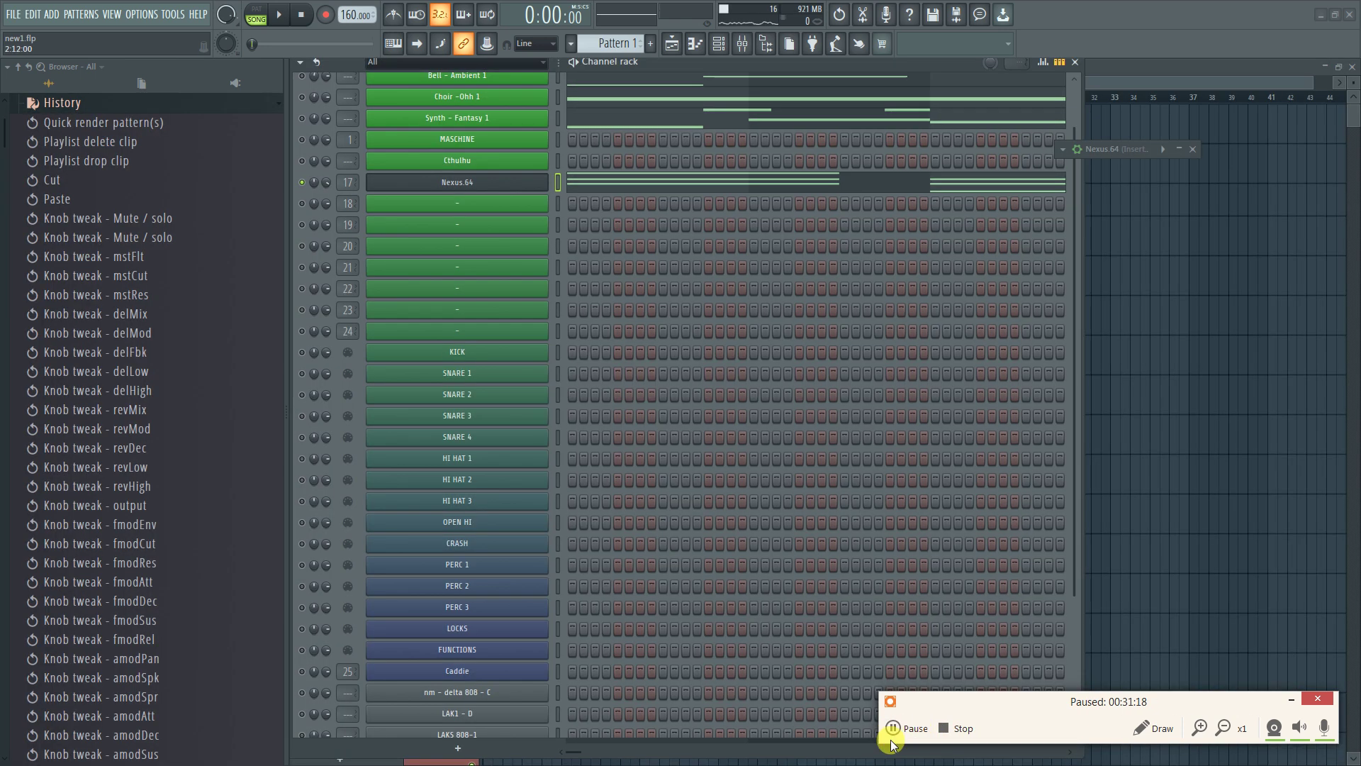
{"action": "left_click", "coordinate": [895, 729]}
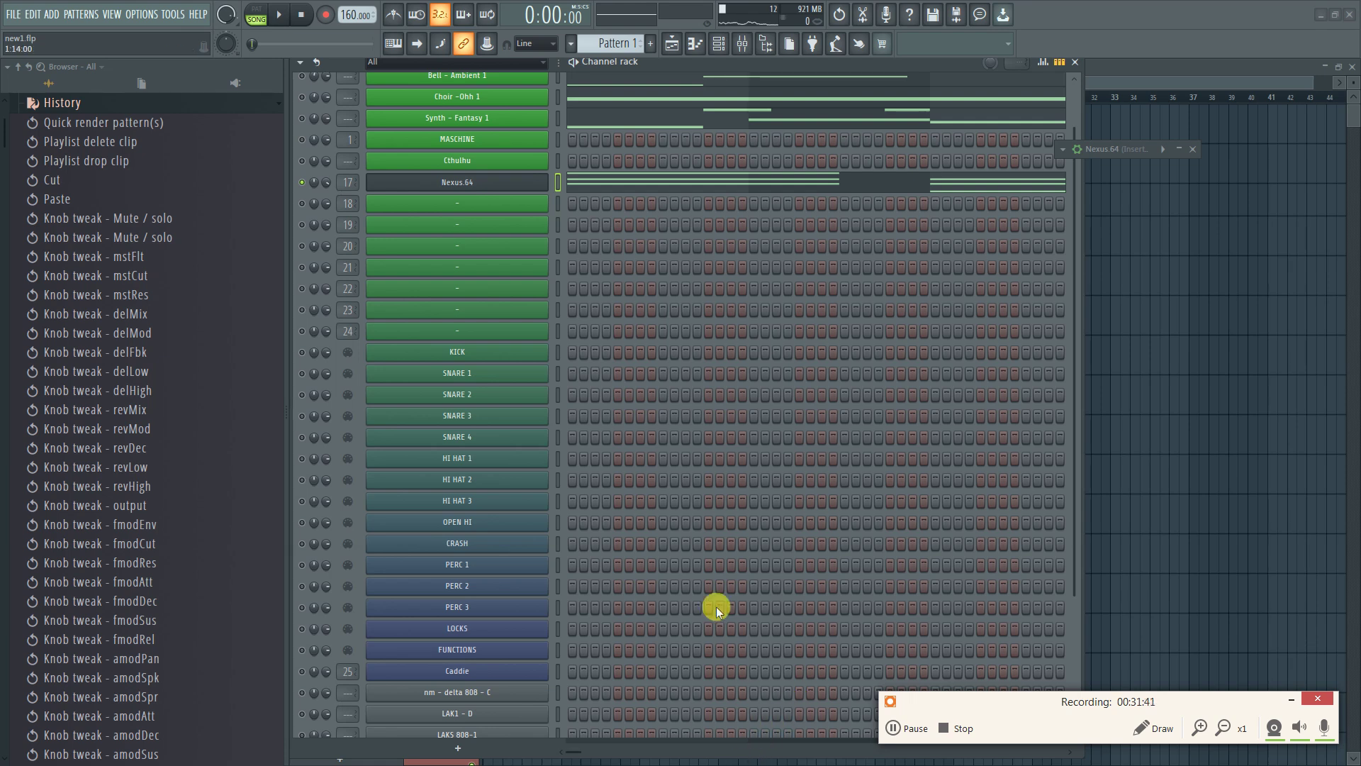
Review the channels in the channel rack and open the Nexus 64 part's notes in the piano roll
{"action": "scroll", "coordinate": [561, 138], "scroll_direction": "up", "scroll_amount": 2}
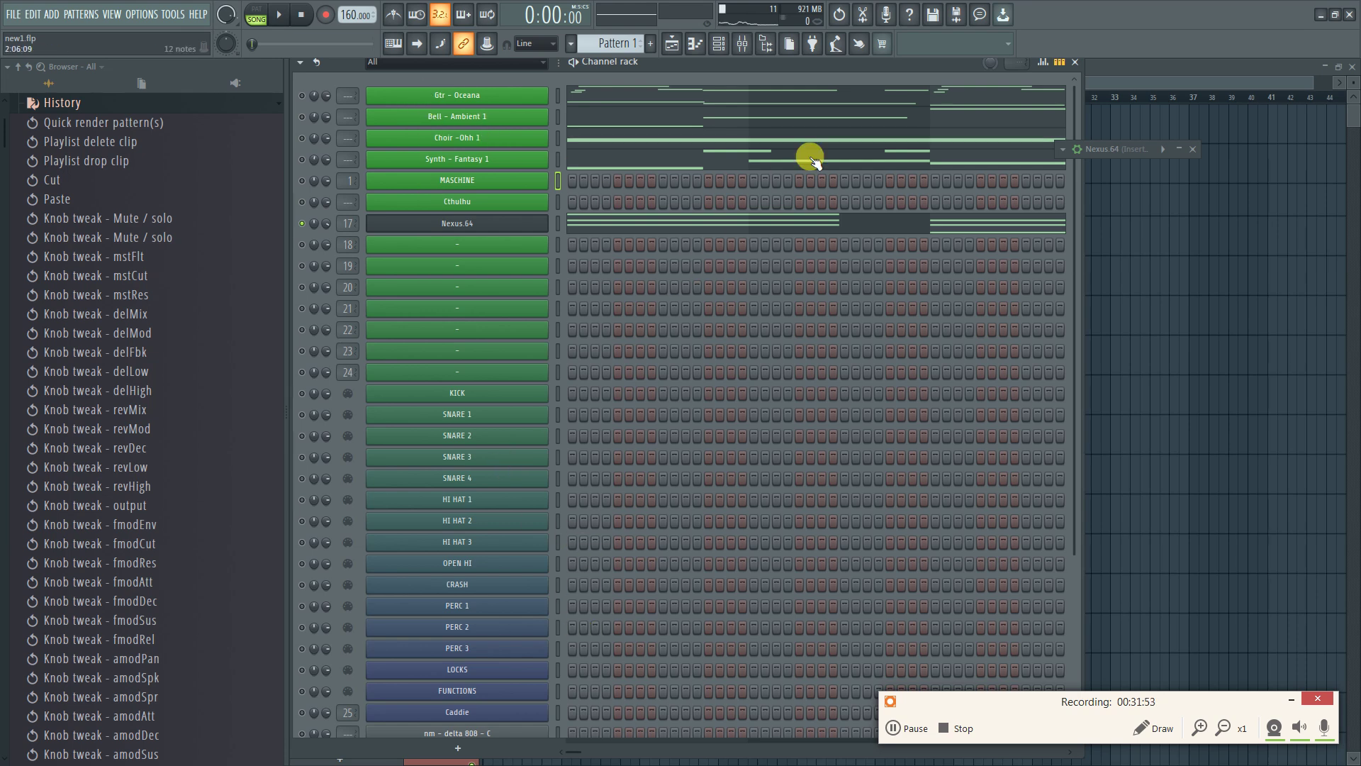
{"action": "scroll", "coordinate": [624, 644], "scroll_direction": "down", "scroll_amount": 5}
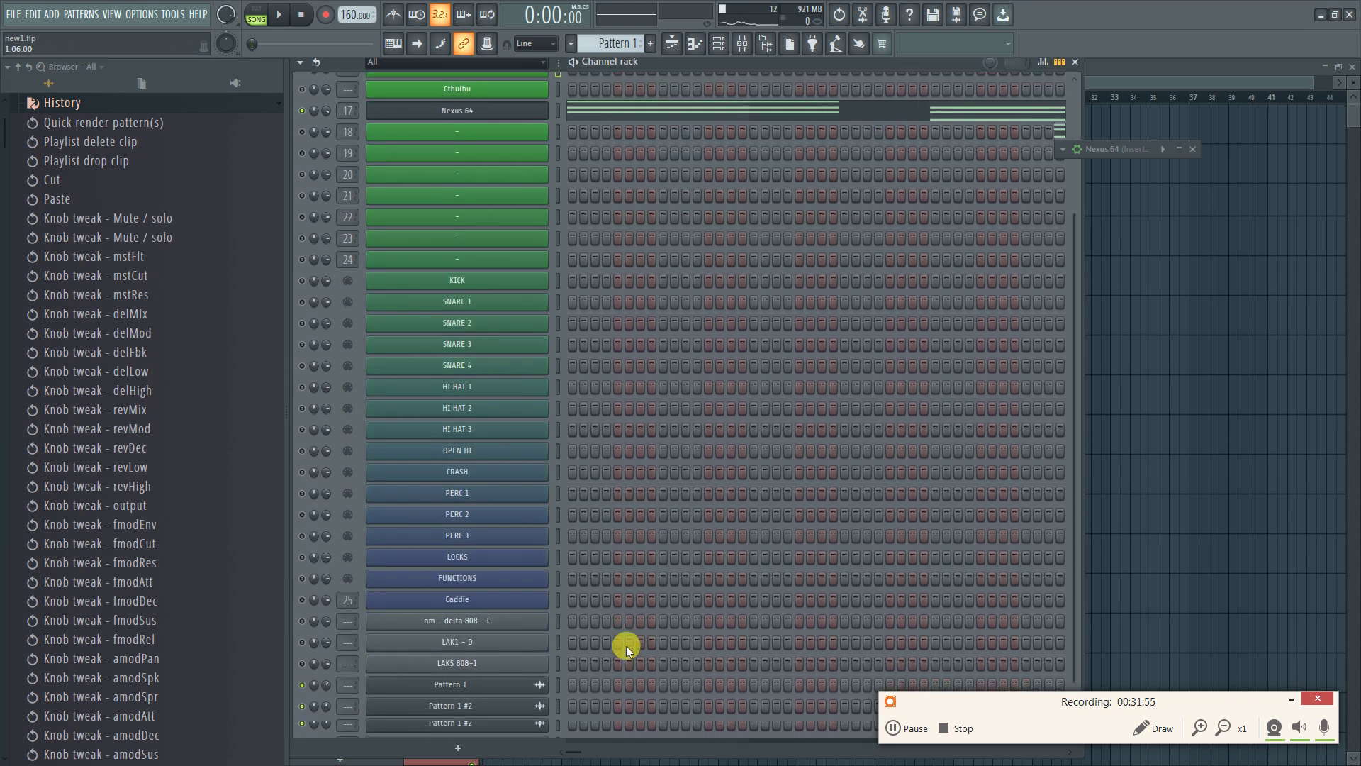
{"action": "scroll", "coordinate": [597, 619], "scroll_direction": "up", "scroll_amount": 5}
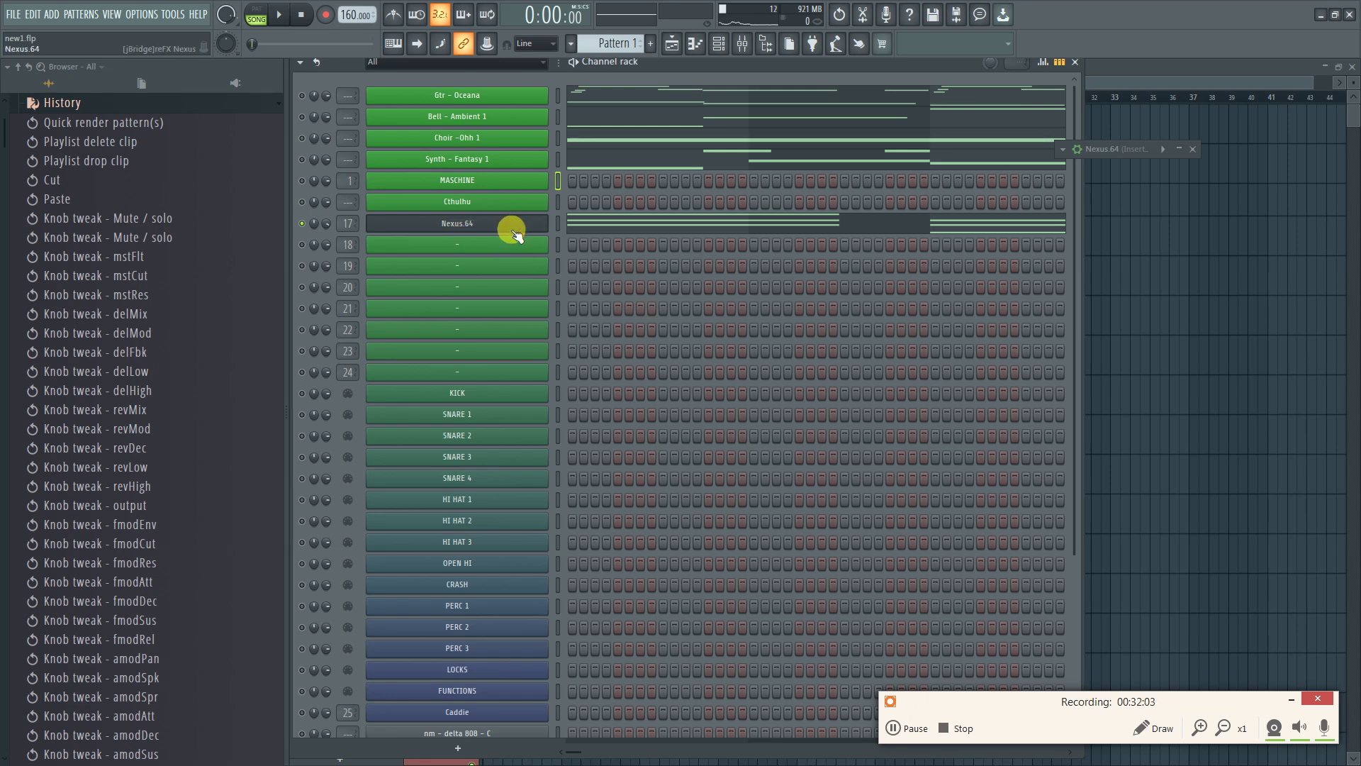
{"action": "right_click", "coordinate": [546, 222]}
{"action": "left_click", "coordinate": [562, 224]}
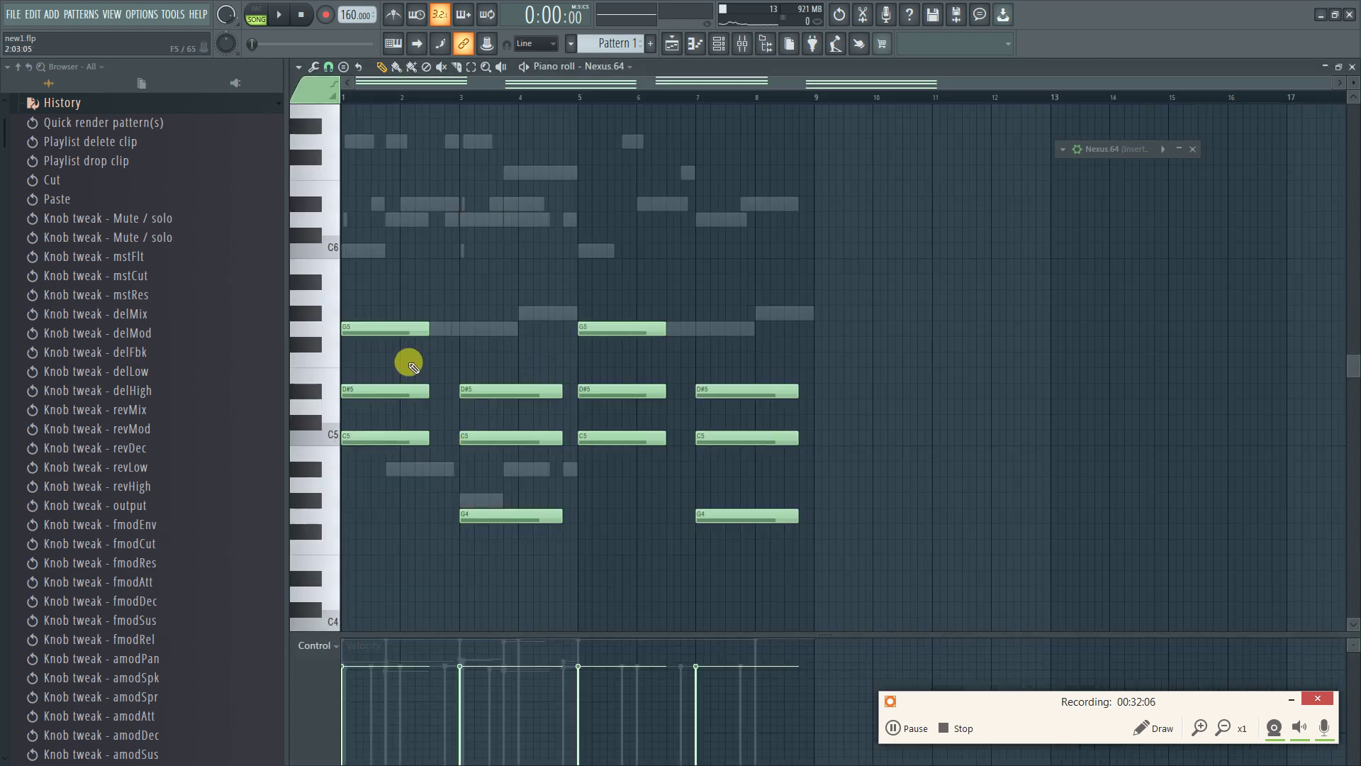
Sound the C5, D#5 and G5 chord tones of the Nexus 64 part on the piano roll keyboard
{"action": "left_click", "coordinate": [335, 429]}
{"action": "left_click", "coordinate": [309, 390]}
{"action": "left_click", "coordinate": [326, 330]}
{"action": "scroll", "coordinate": [505, 337], "scroll_direction": "down", "scroll_amount": 5}
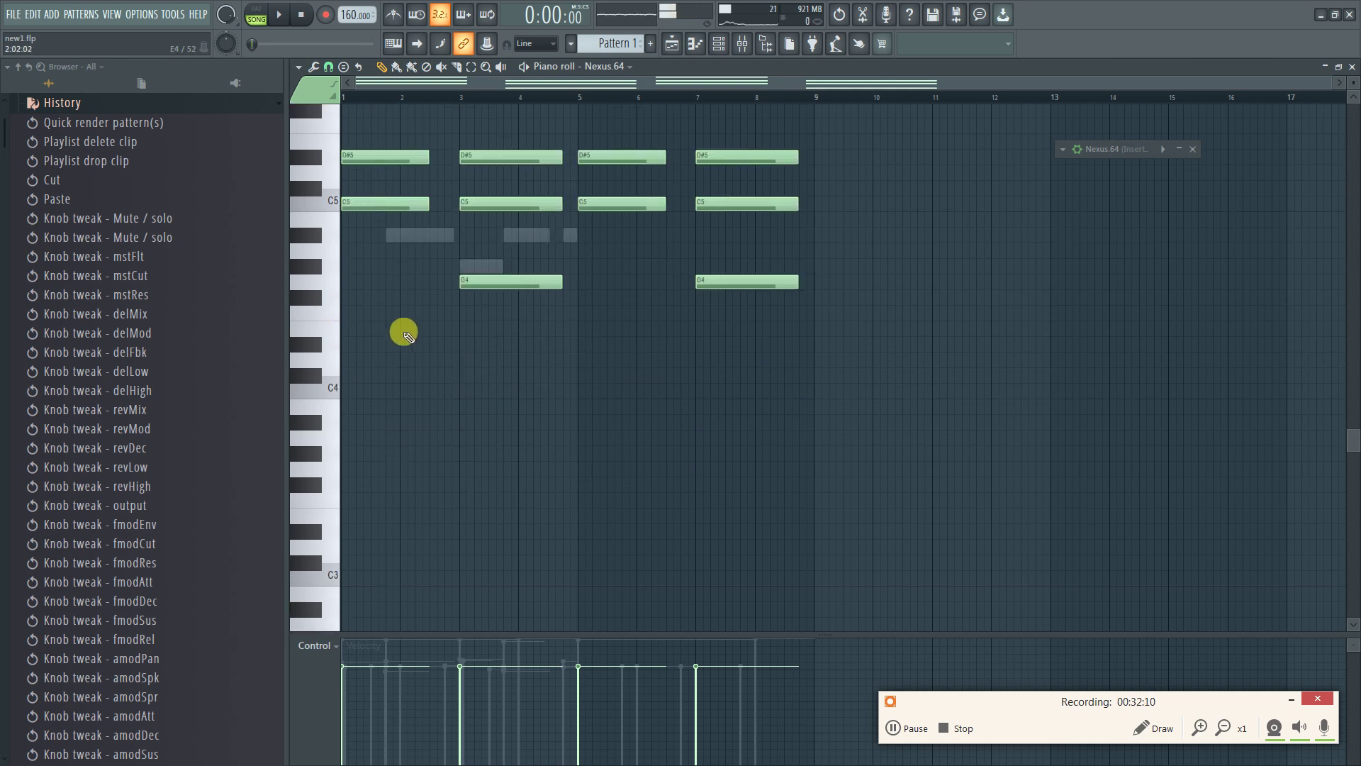
{"action": "left_click", "coordinate": [315, 198]}
{"action": "left_click", "coordinate": [312, 158]}
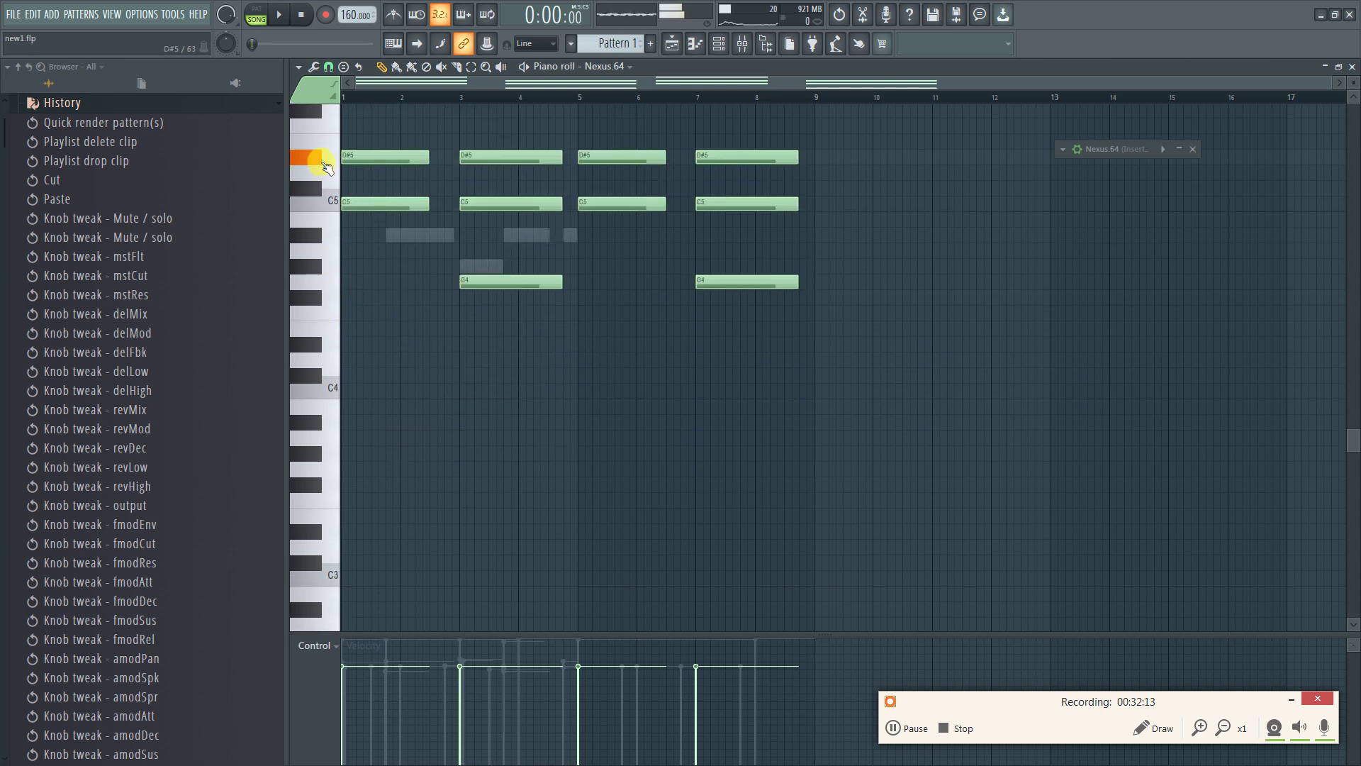
Review the available audio devices in the audio settings without choosing a different one
{"action": "scroll", "coordinate": [922, 361], "scroll_direction": "up", "scroll_amount": 7}
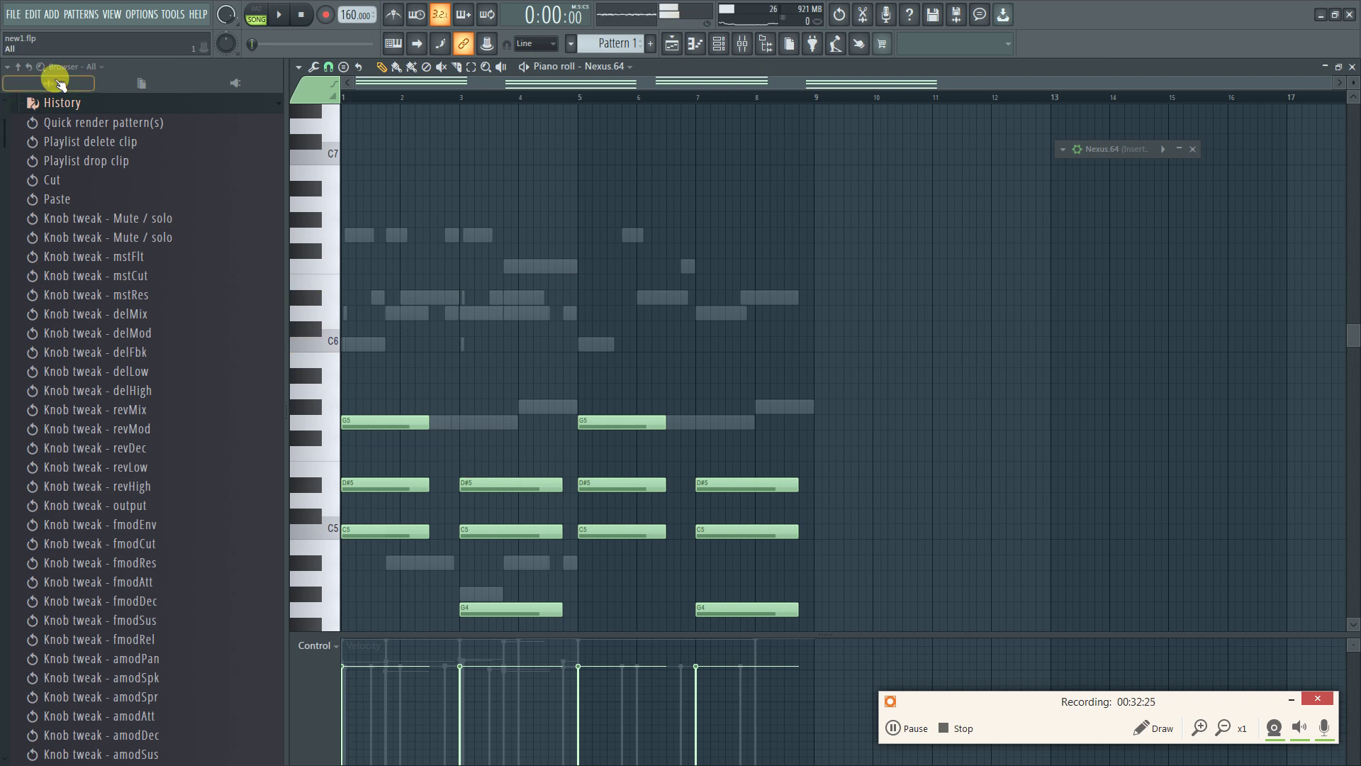
{"action": "left_click", "coordinate": [141, 14]}
{"action": "left_click", "coordinate": [156, 62]}
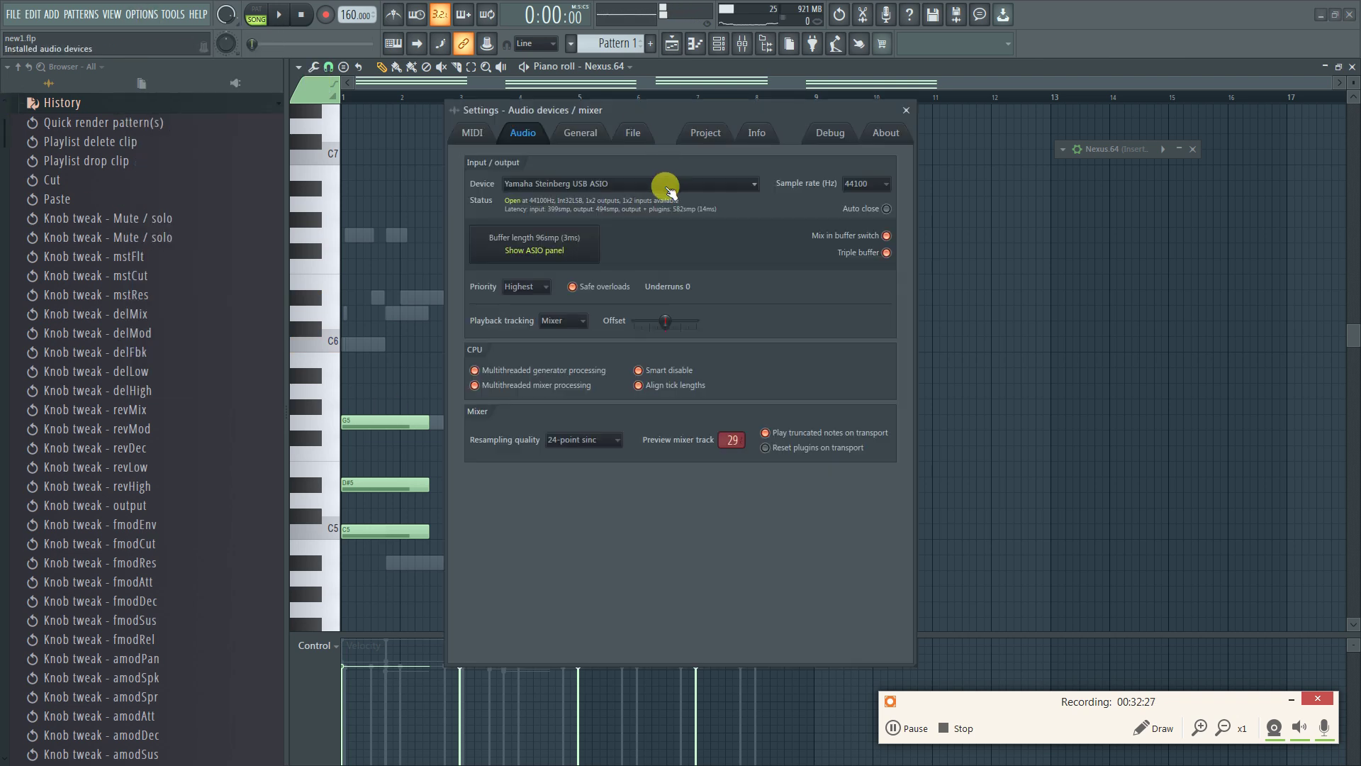
{"action": "left_click", "coordinate": [580, 183]}
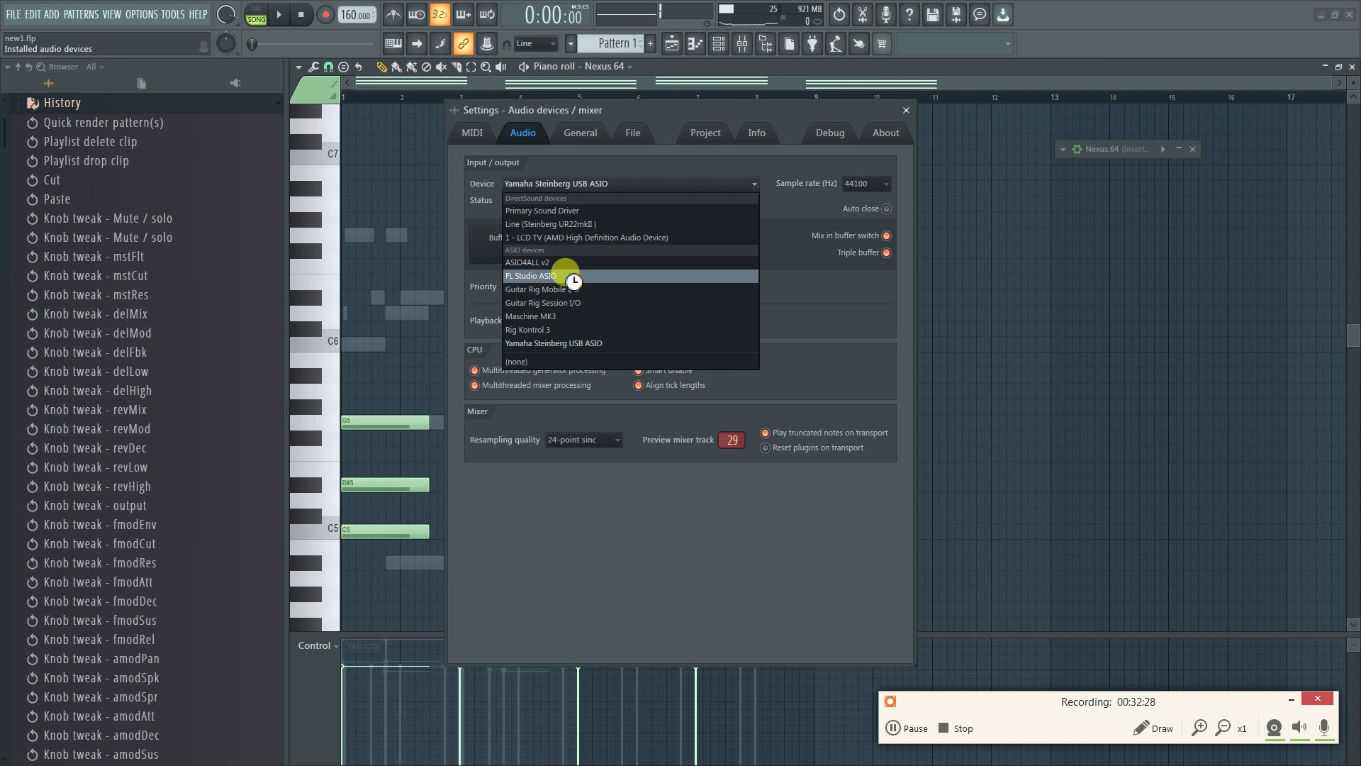
{"action": "left_click", "coordinate": [907, 111]}
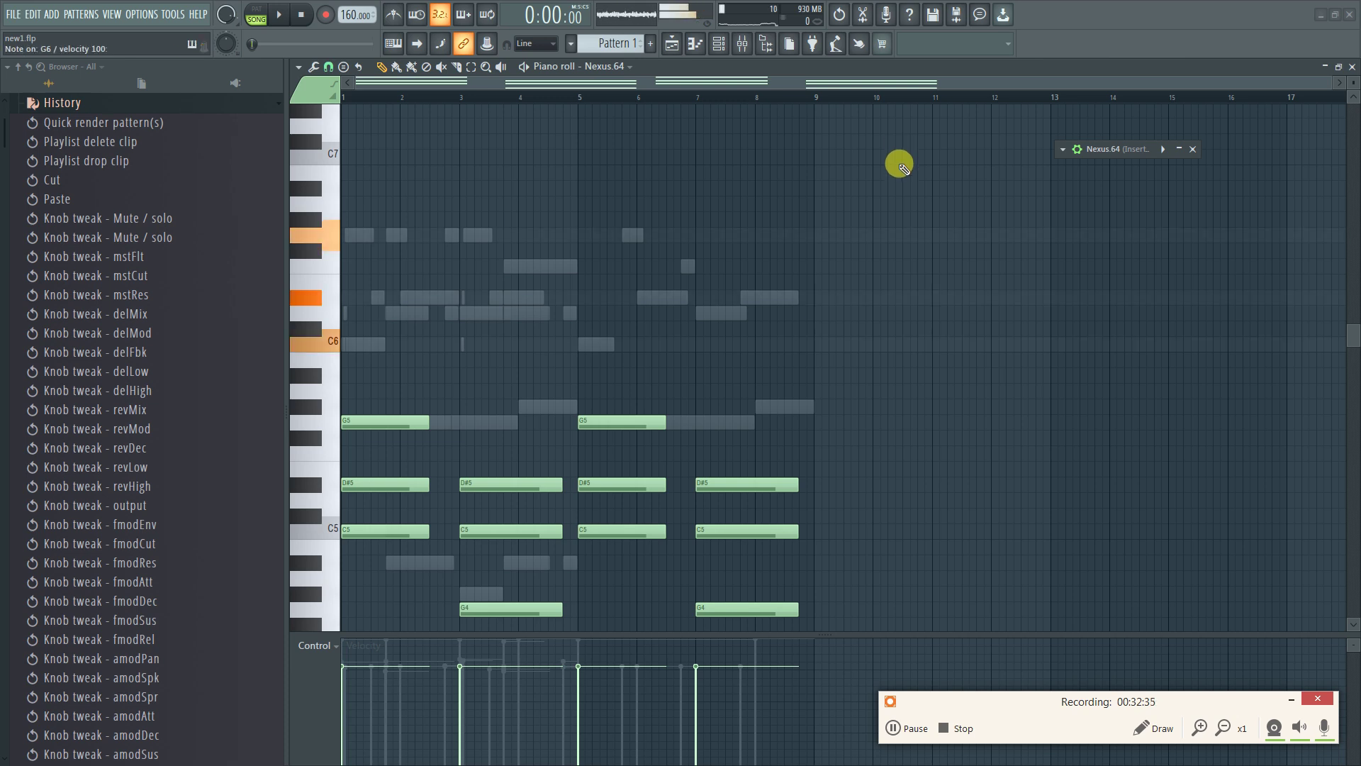
Play back the Nexus 64 chord part from the beginning of the pattern
{"action": "scroll", "coordinate": [560, 434], "scroll_direction": "down", "scroll_amount": 3}
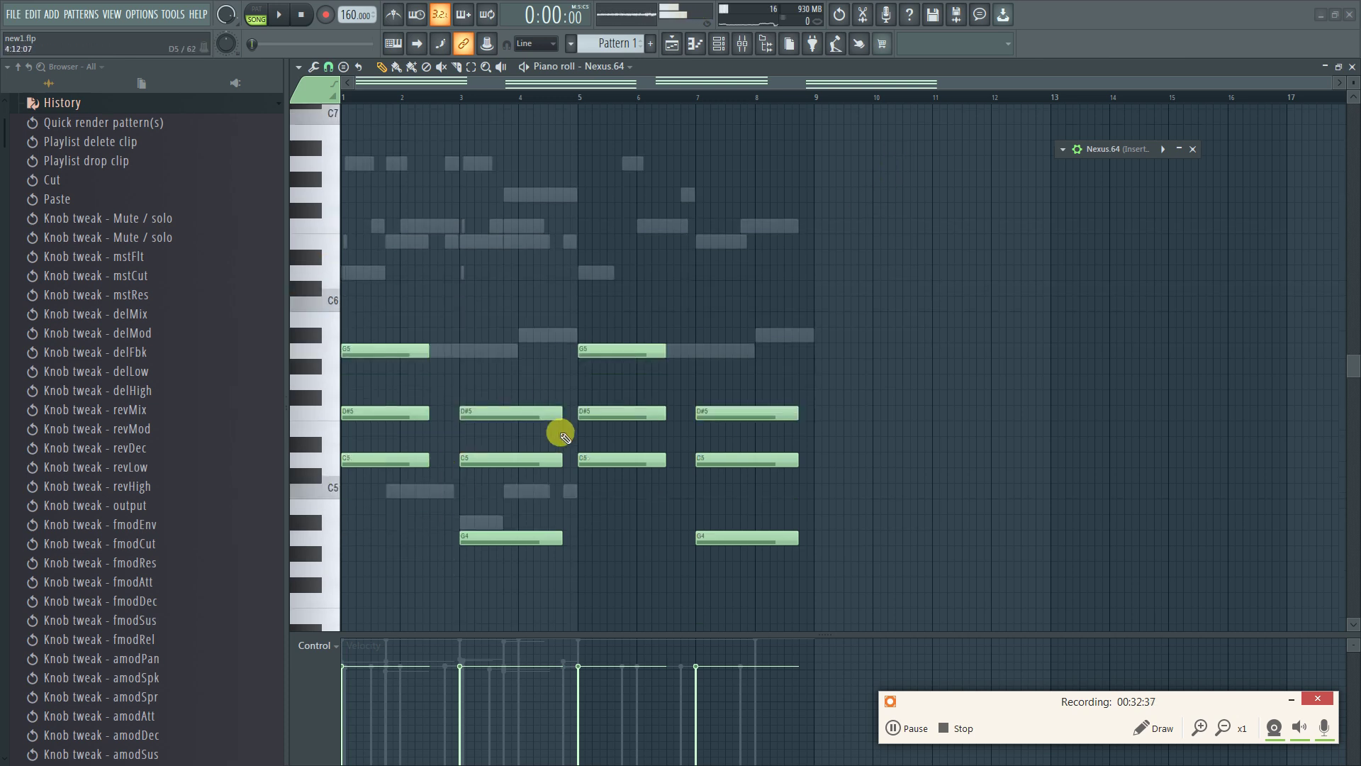
{"action": "scroll", "coordinate": [565, 433], "scroll_direction": "up", "scroll_amount": 3}
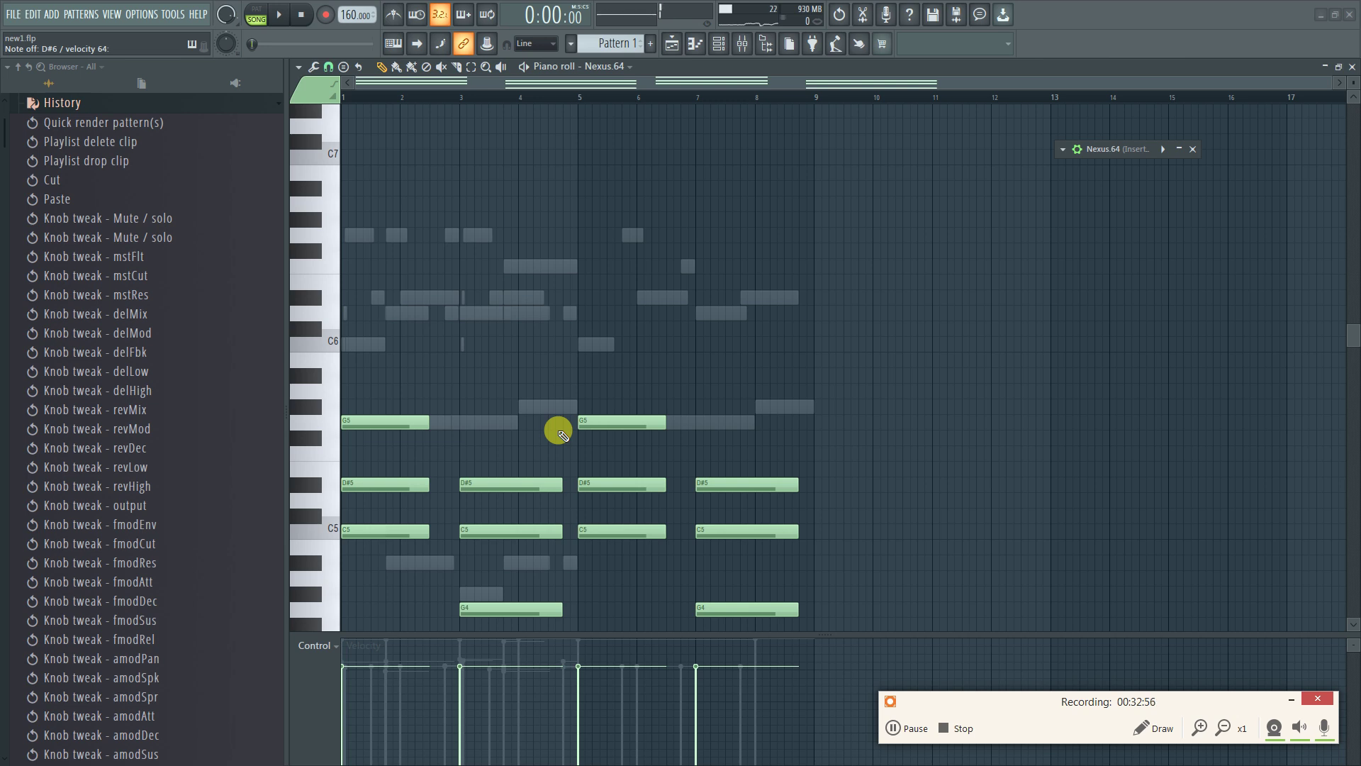
{"action": "key", "text": "space"}
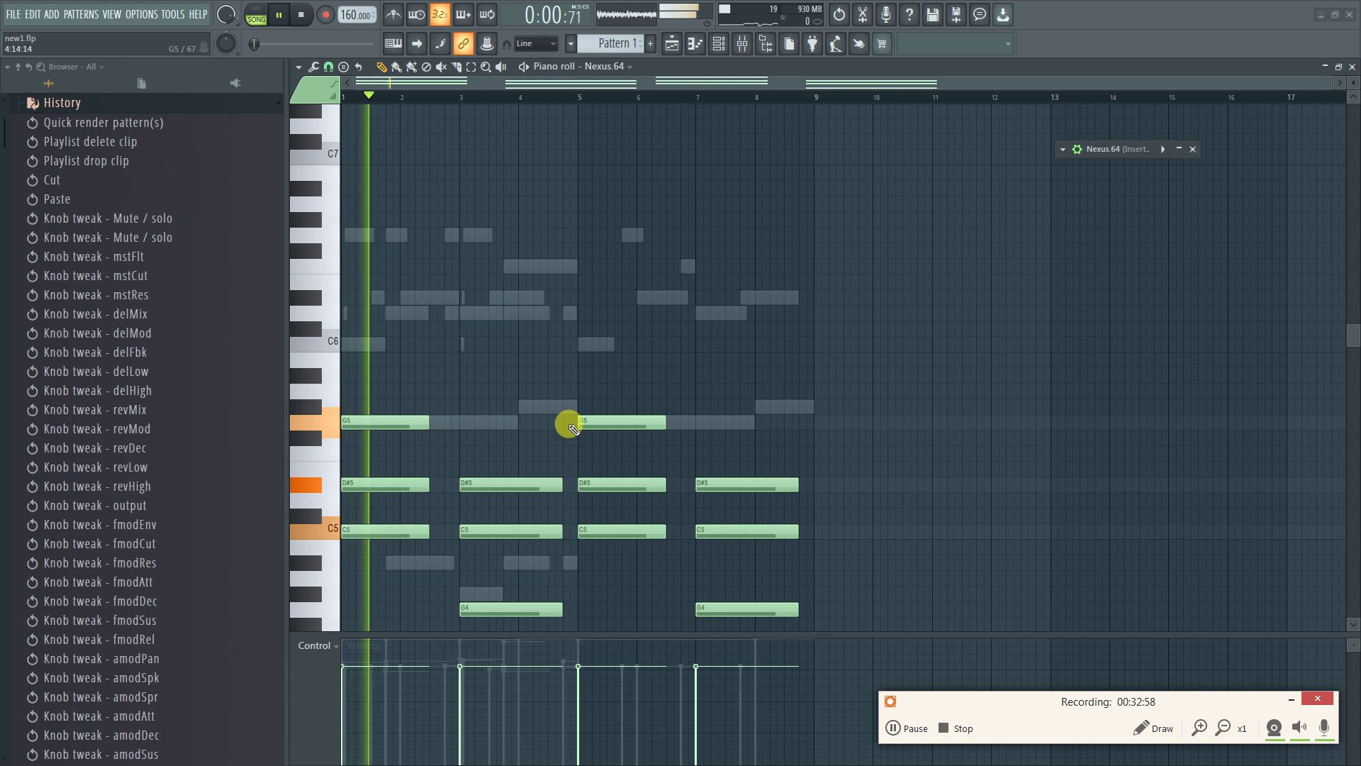
{"action": "key", "text": "r"}
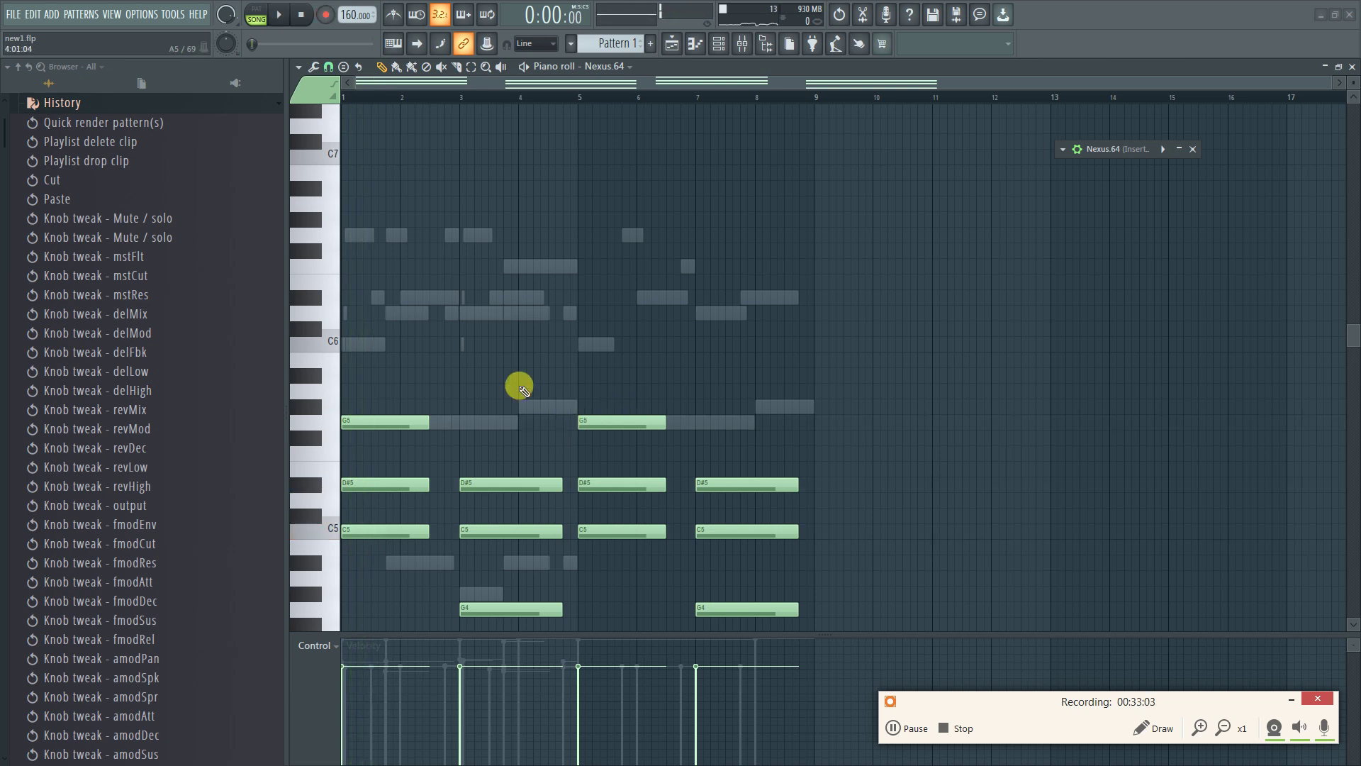
{"action": "key", "text": "space"}
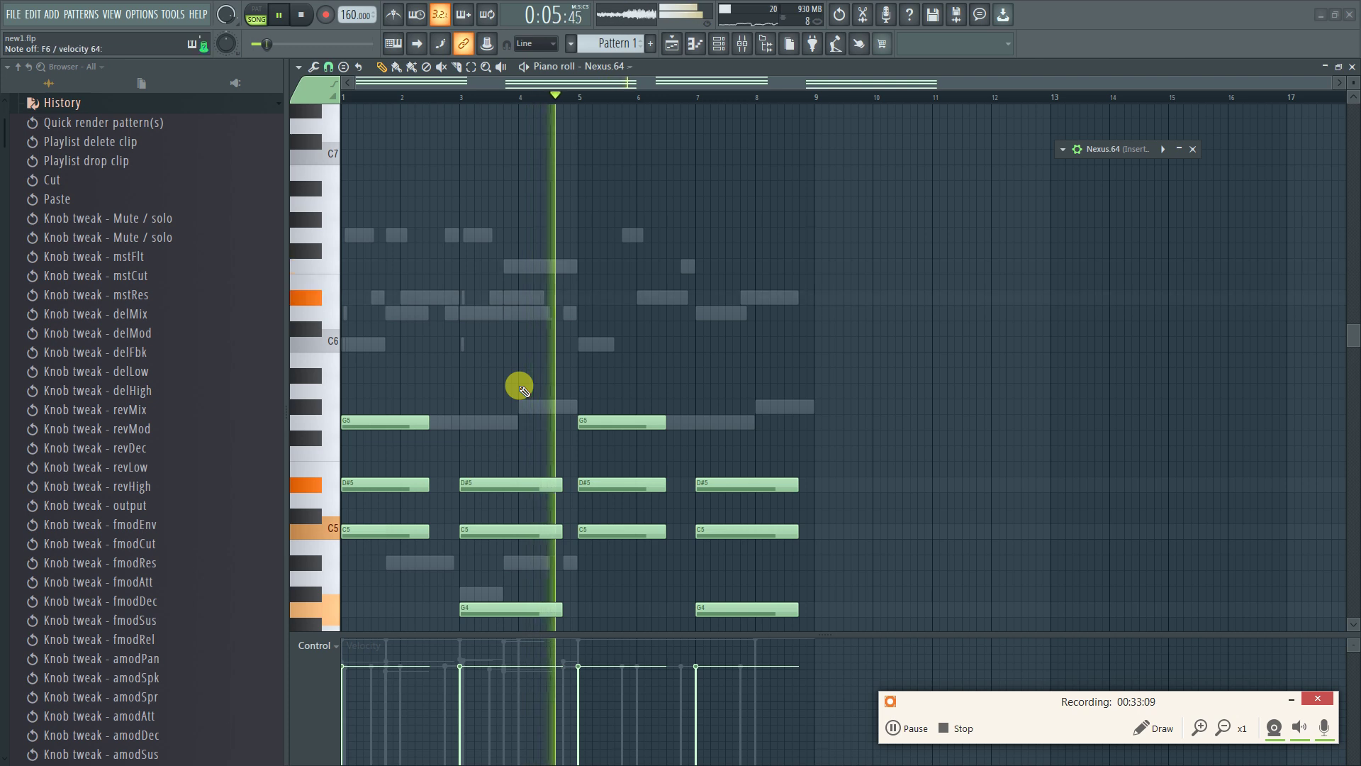
{"action": "key", "text": "space"}
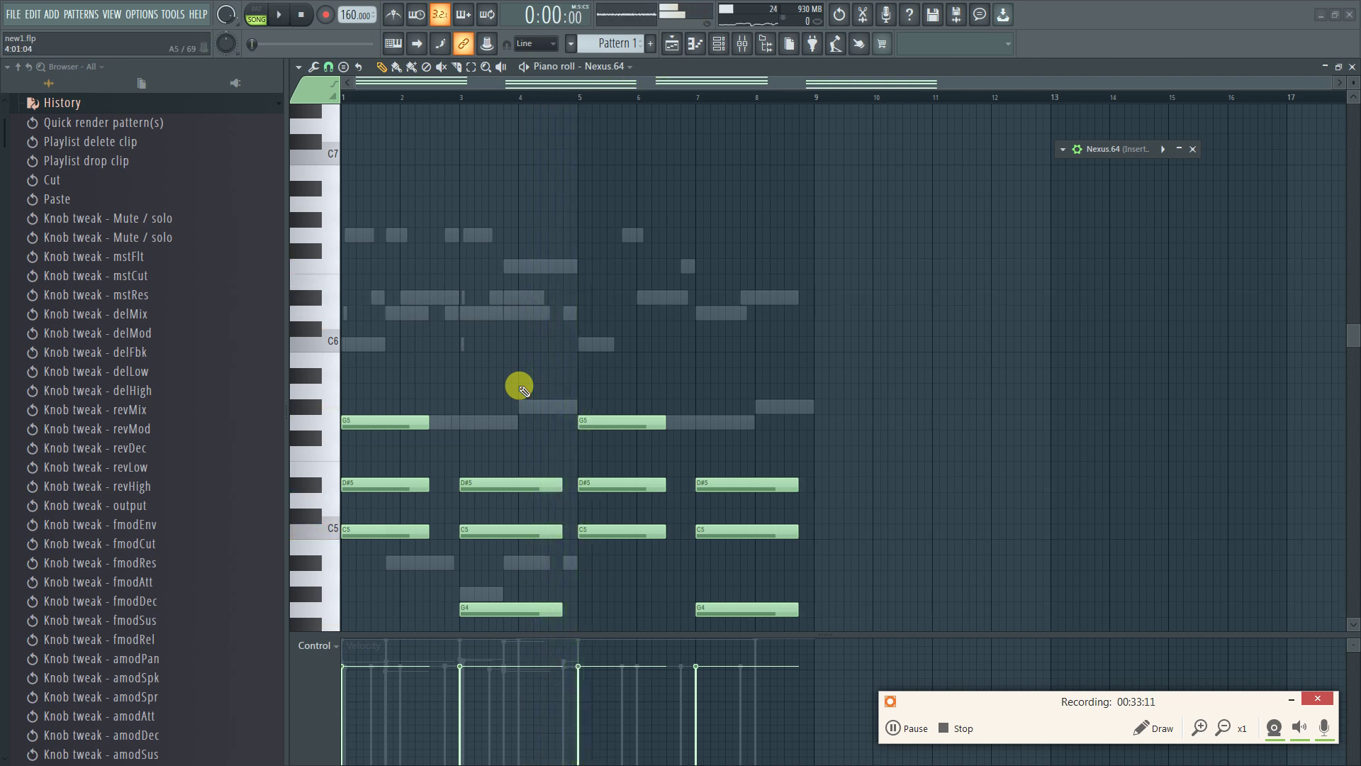
{"action": "left_click", "coordinate": [894, 730]}
{"action": "left_click", "coordinate": [893, 731]}
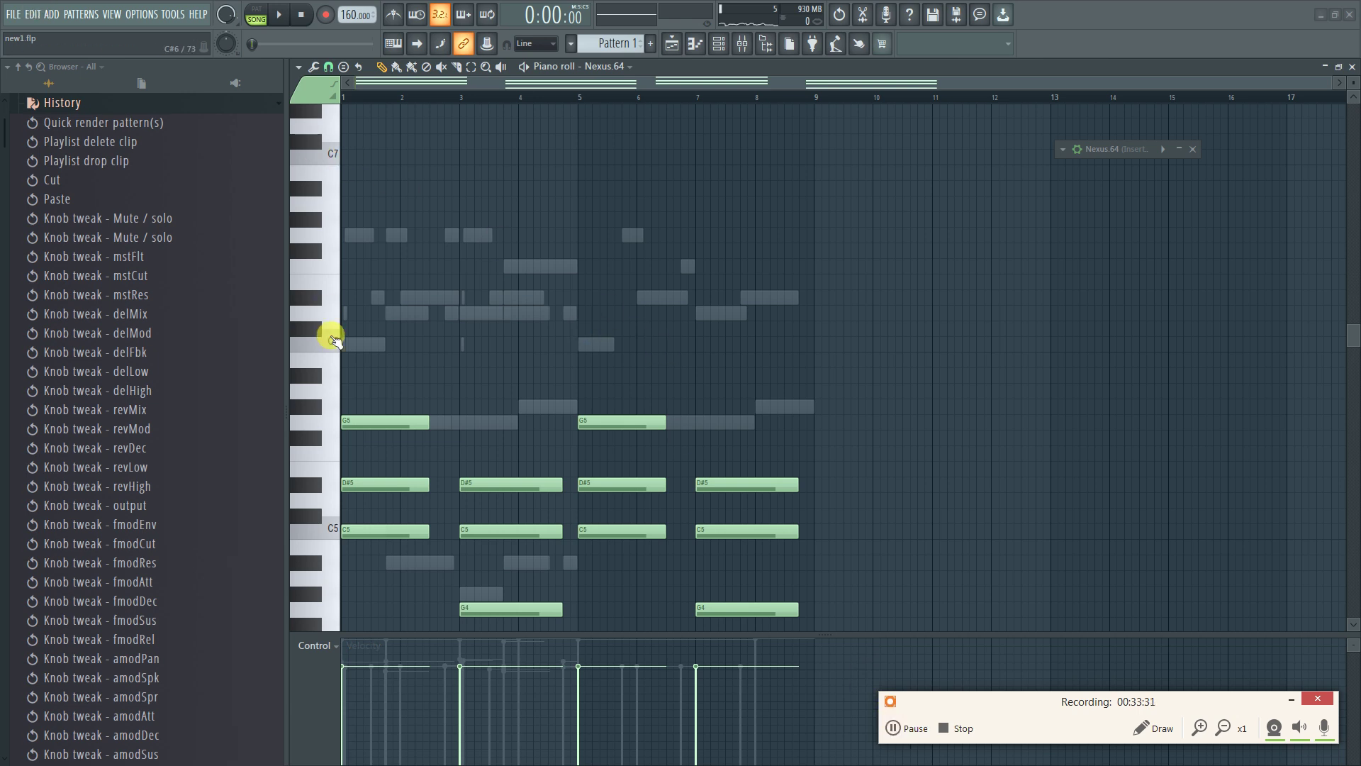
{"action": "left_click", "coordinate": [911, 738]}
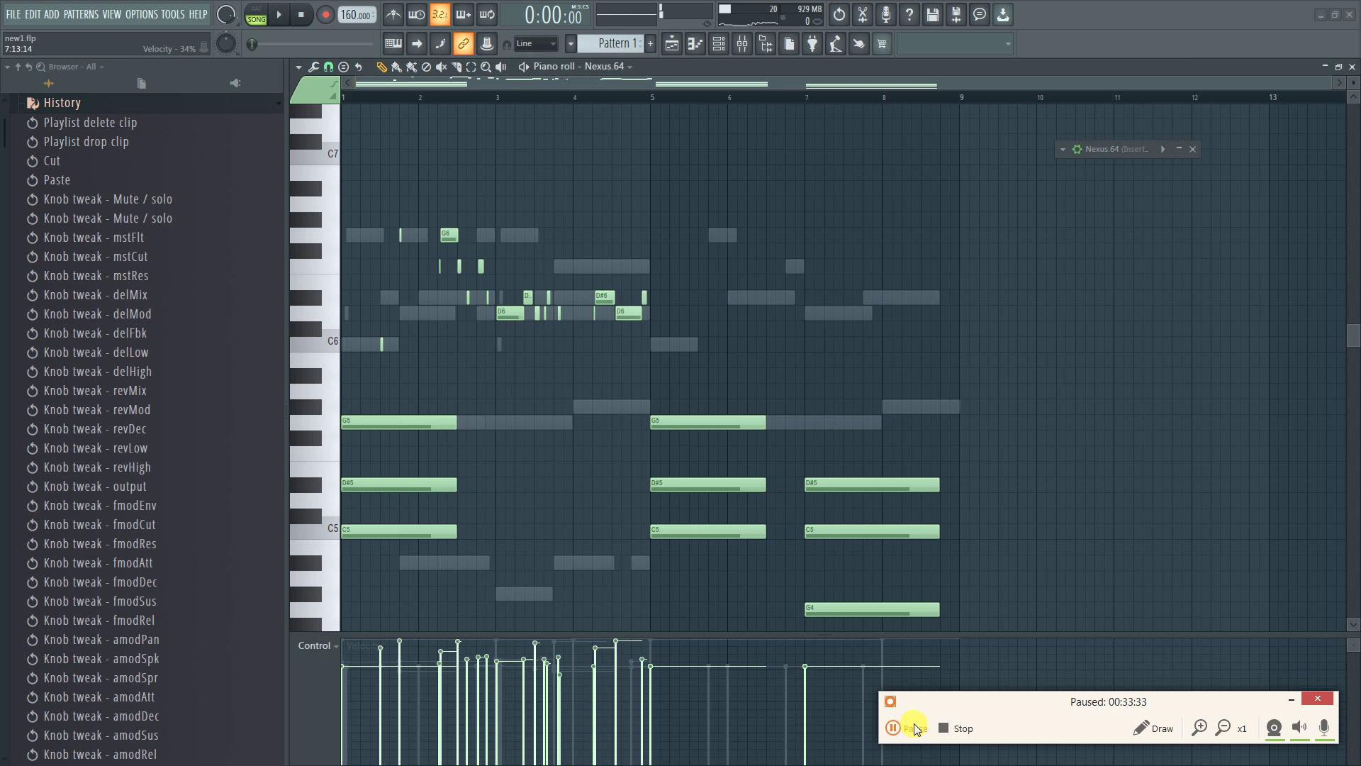
{"action": "left_click", "coordinate": [913, 724]}
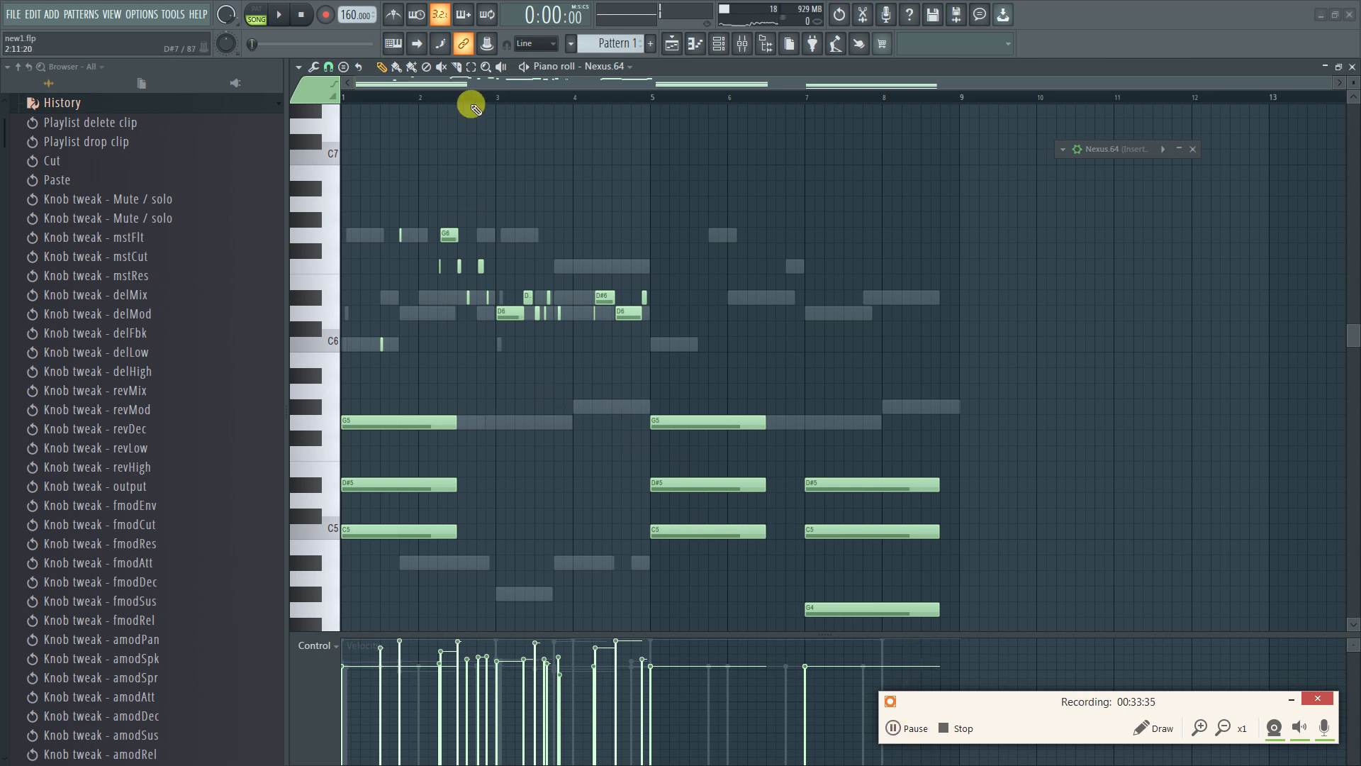
Reopen the audio settings and check the device list again, keeping Yamaha Steinberg USB ASIO
{"action": "left_click_drag", "start_coordinate": [475, 97], "coordinate": [276, 100]}
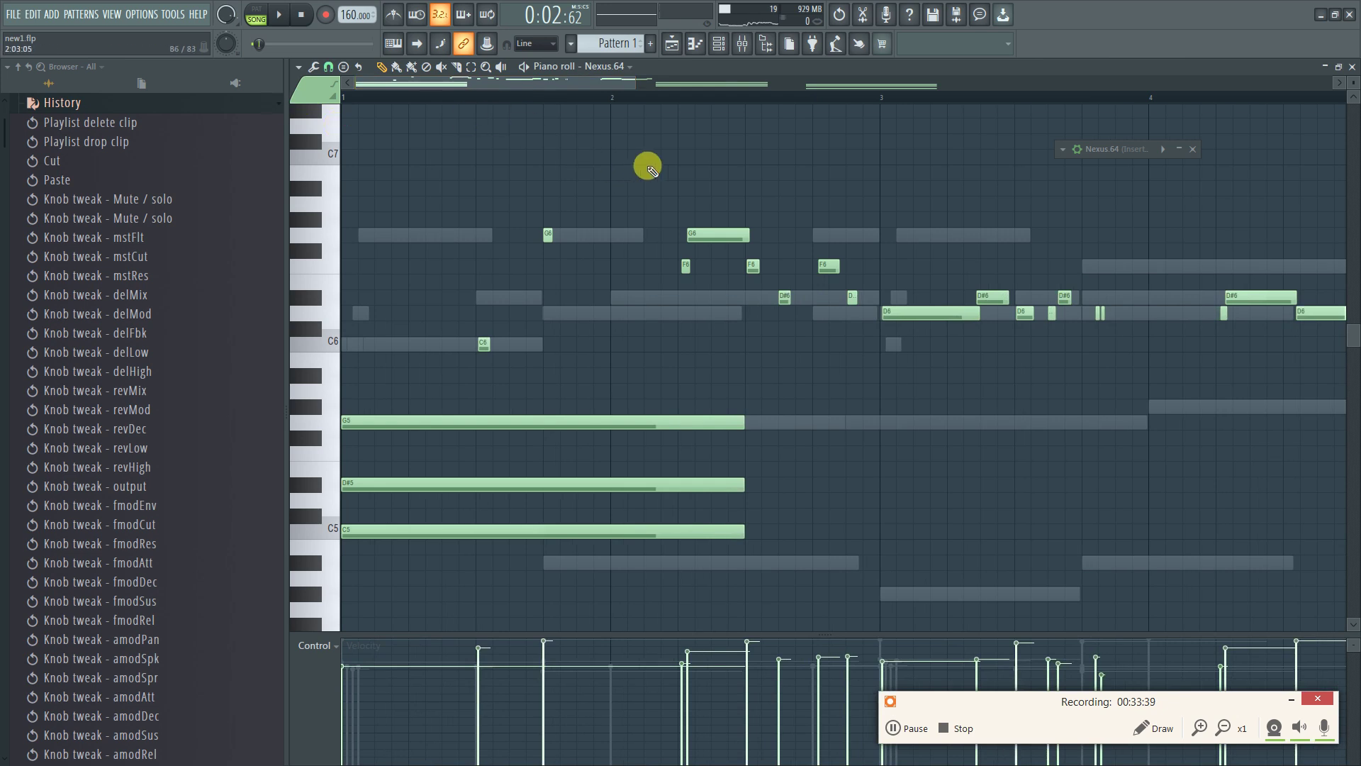
{"action": "left_click", "coordinate": [145, 13]}
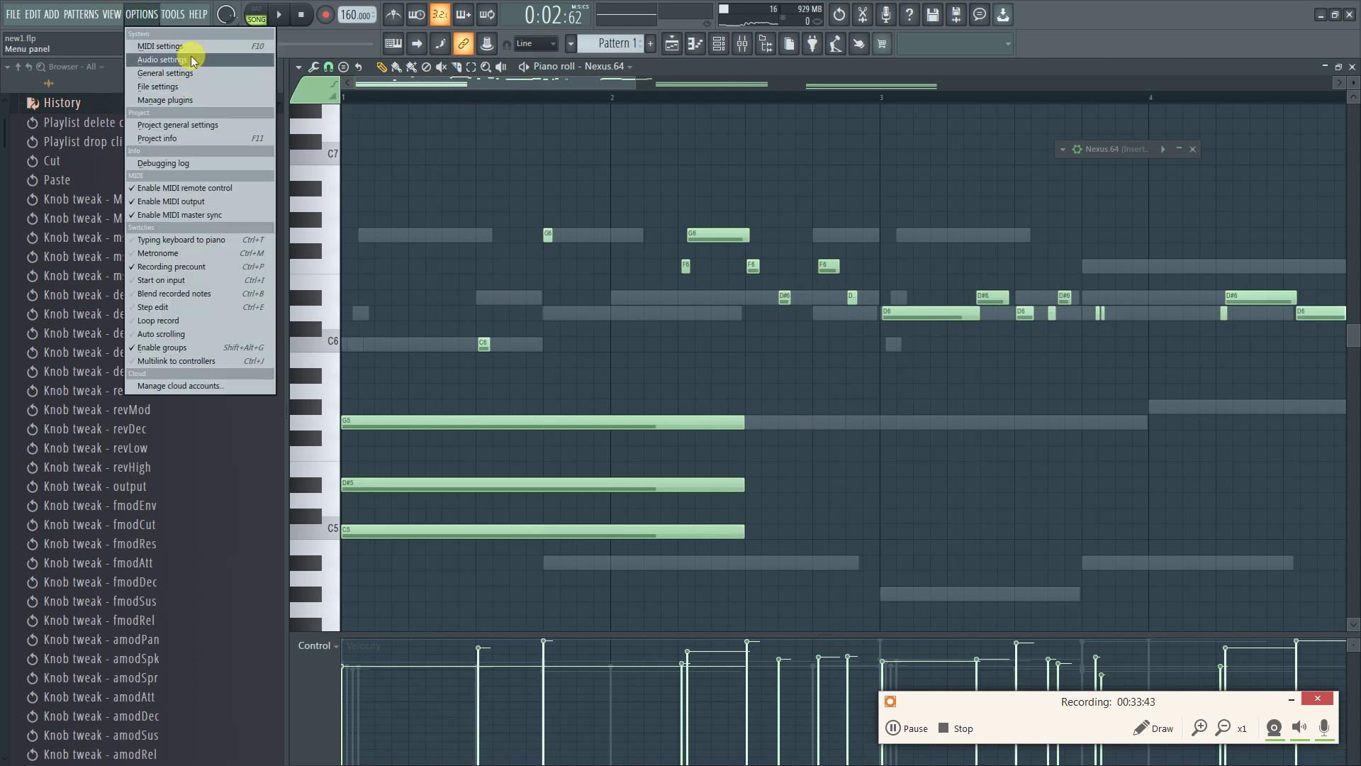
{"action": "left_click", "coordinate": [191, 61]}
{"action": "left_click", "coordinate": [568, 183]}
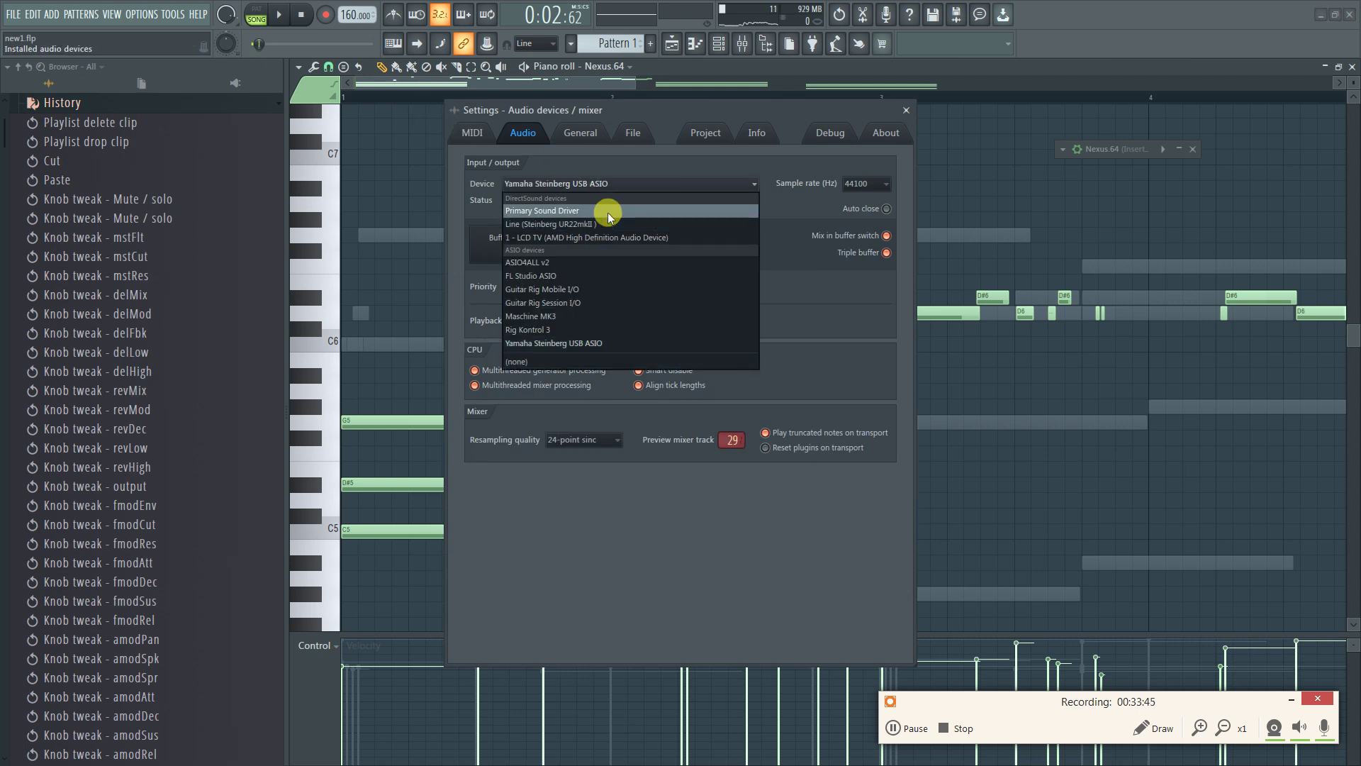
{"action": "left_click", "coordinate": [905, 119]}
{"action": "left_click", "coordinate": [905, 111]}
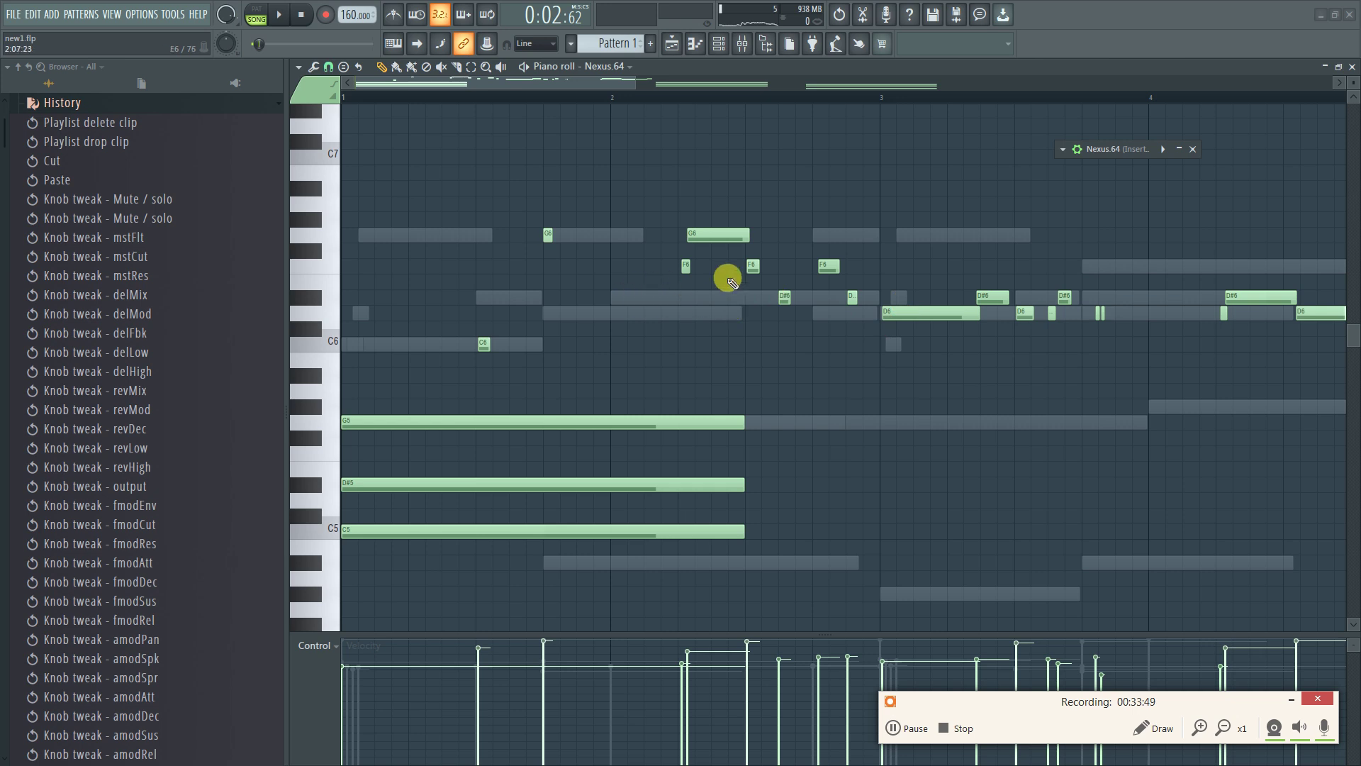
Inspect the newly recorded melody notes in bars 1 to 4 and play them back to check their timing
{"action": "scroll", "coordinate": [821, 279], "scroll_direction": "down", "scroll_amount": 2}
{"action": "scroll", "coordinate": [1037, 344], "scroll_direction": "up", "scroll_amount": 3}
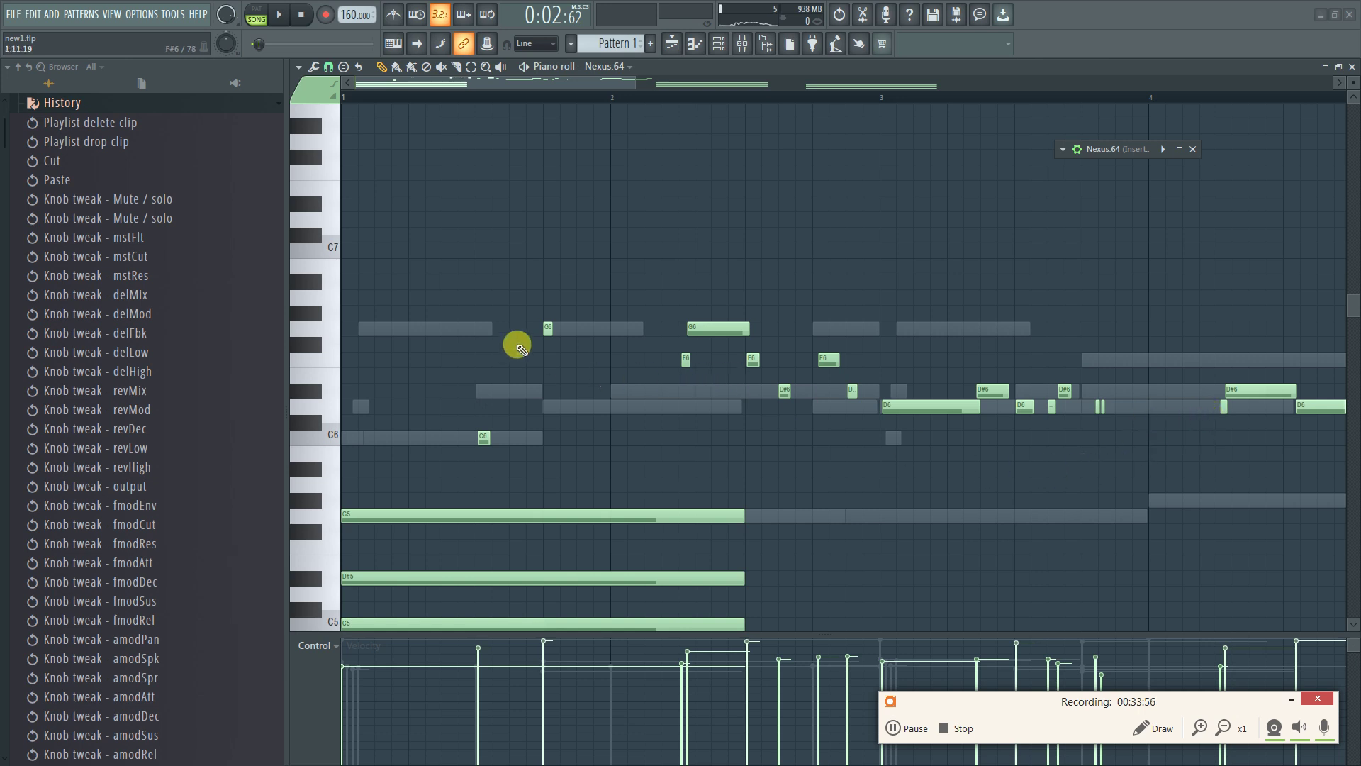
{"action": "scroll", "coordinate": [526, 219], "scroll_direction": "up", "scroll_amount": 3}
{"action": "scroll", "coordinate": [532, 188], "scroll_direction": "down", "scroll_amount": 4}
{"action": "scroll", "coordinate": [482, 98], "scroll_direction": "down", "scroll_amount": 3}
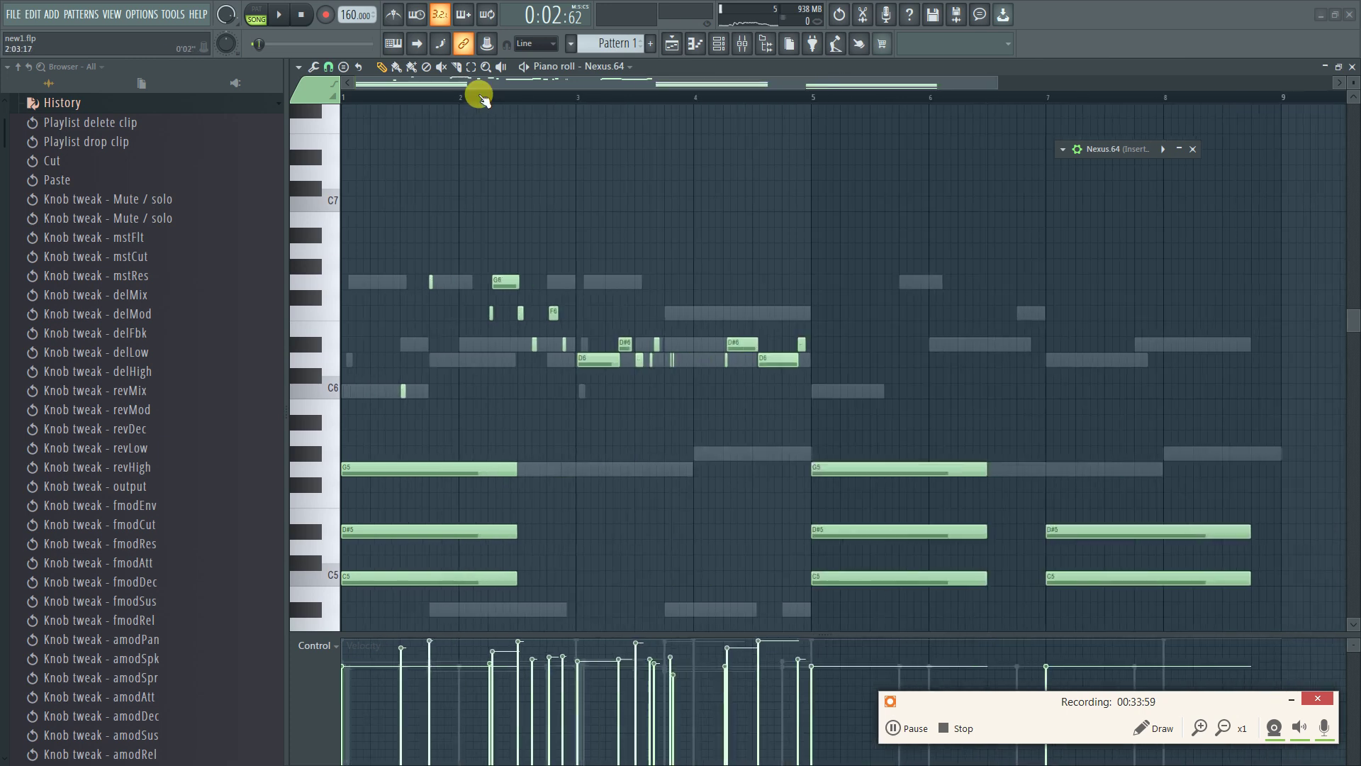
{"action": "scroll", "coordinate": [481, 98], "scroll_direction": "up", "scroll_amount": 3}
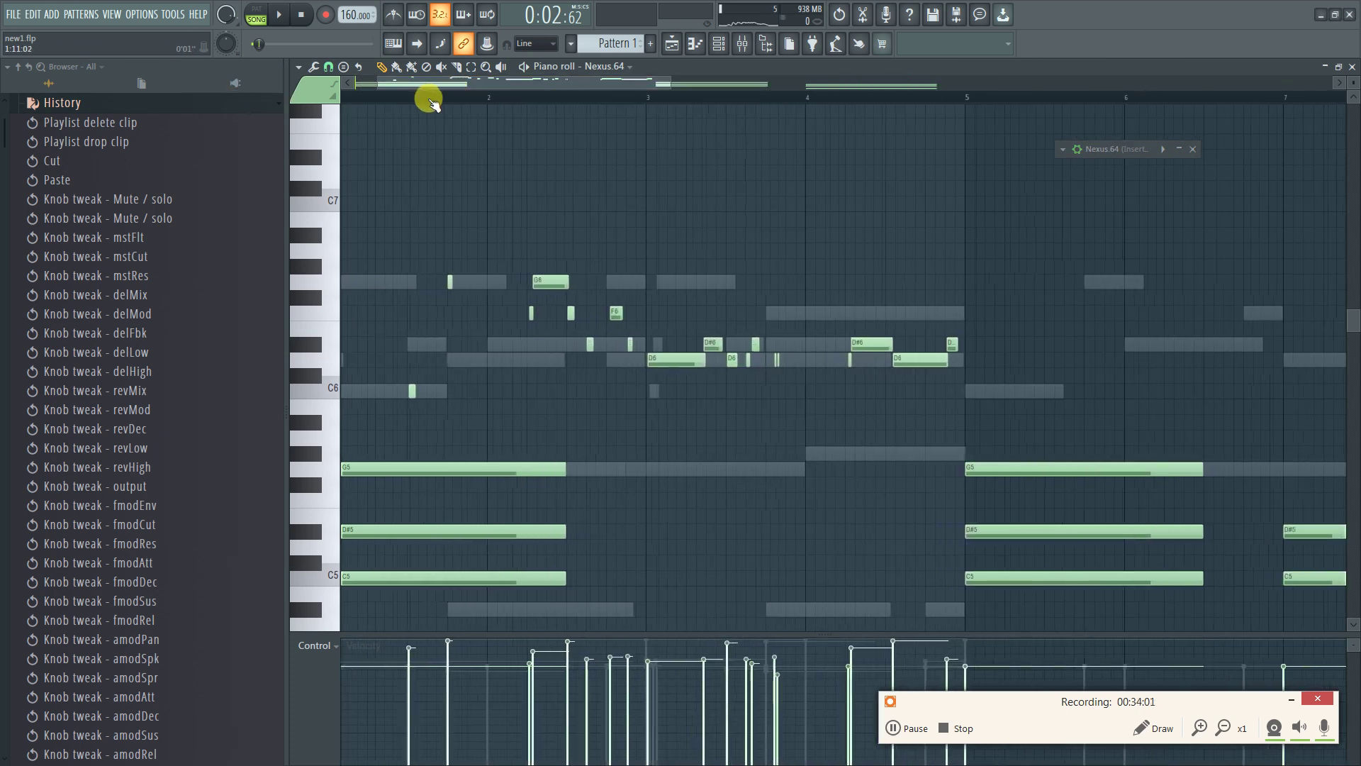
{"action": "scroll", "coordinate": [431, 101], "scroll_direction": "up", "scroll_amount": 4}
{"action": "key", "text": "space"}
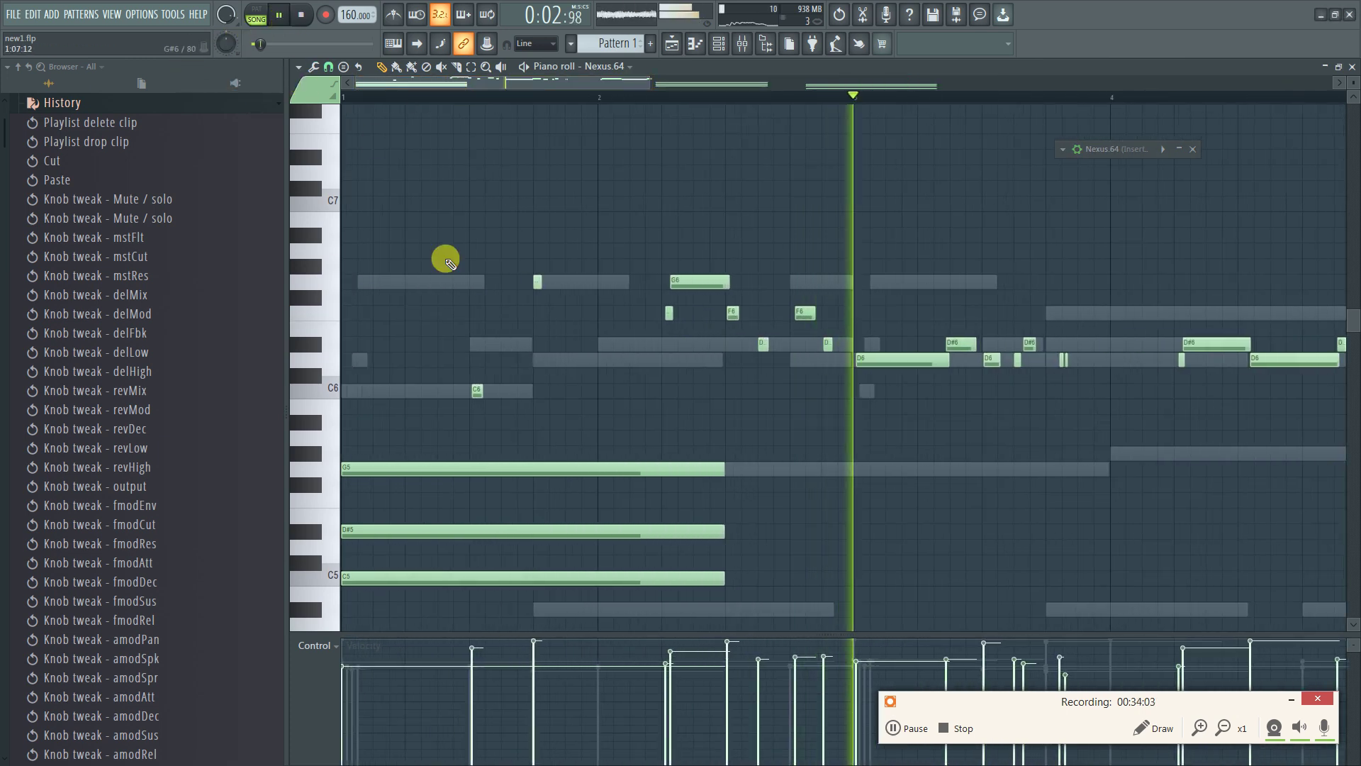
{"action": "left_click", "coordinate": [301, 14]}
{"action": "left_click", "coordinate": [279, 14]}
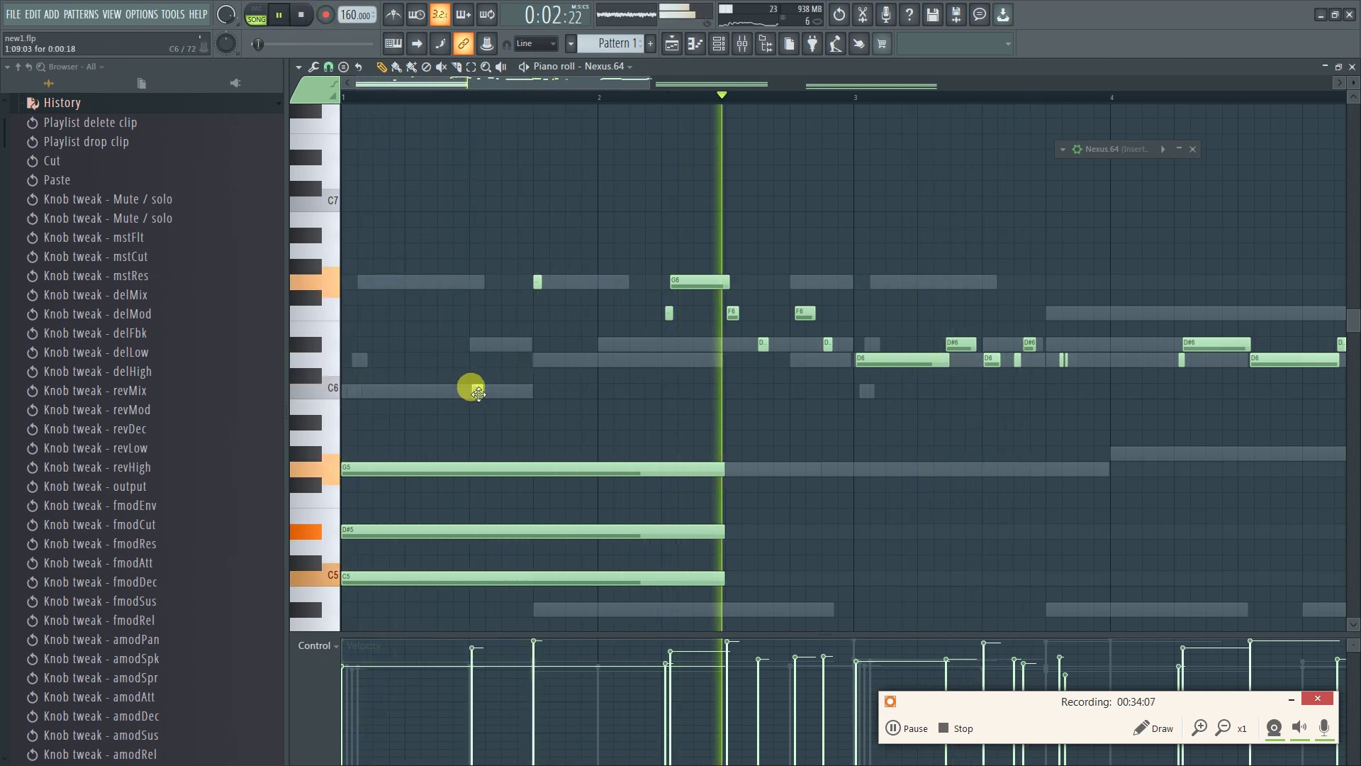
{"action": "key", "text": "space"}
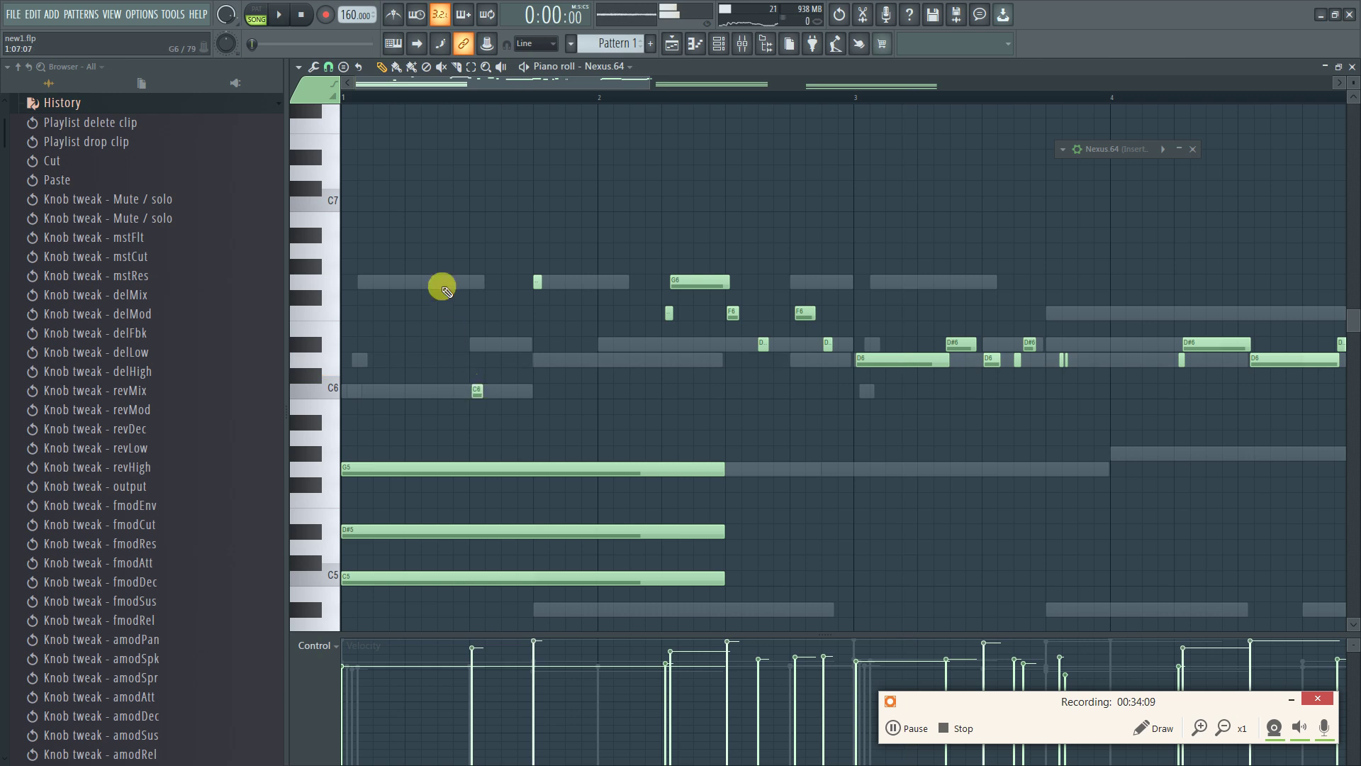
Select the short melody notes in bars 1 and 2 and try quantizing them with Line snap
{"action": "left_click_drag", "start_coordinate": [428, 227], "coordinate": [836, 423]}
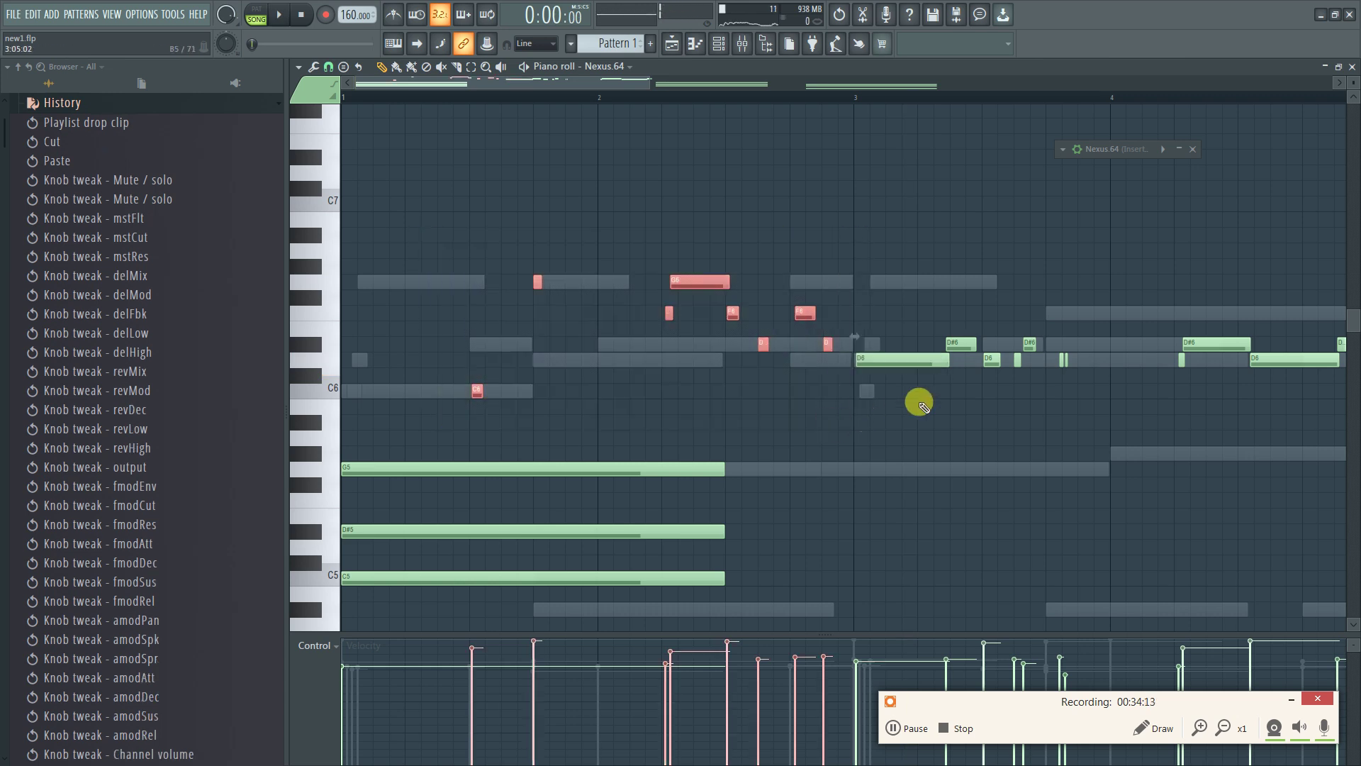
{"action": "key", "text": "alt+q"}
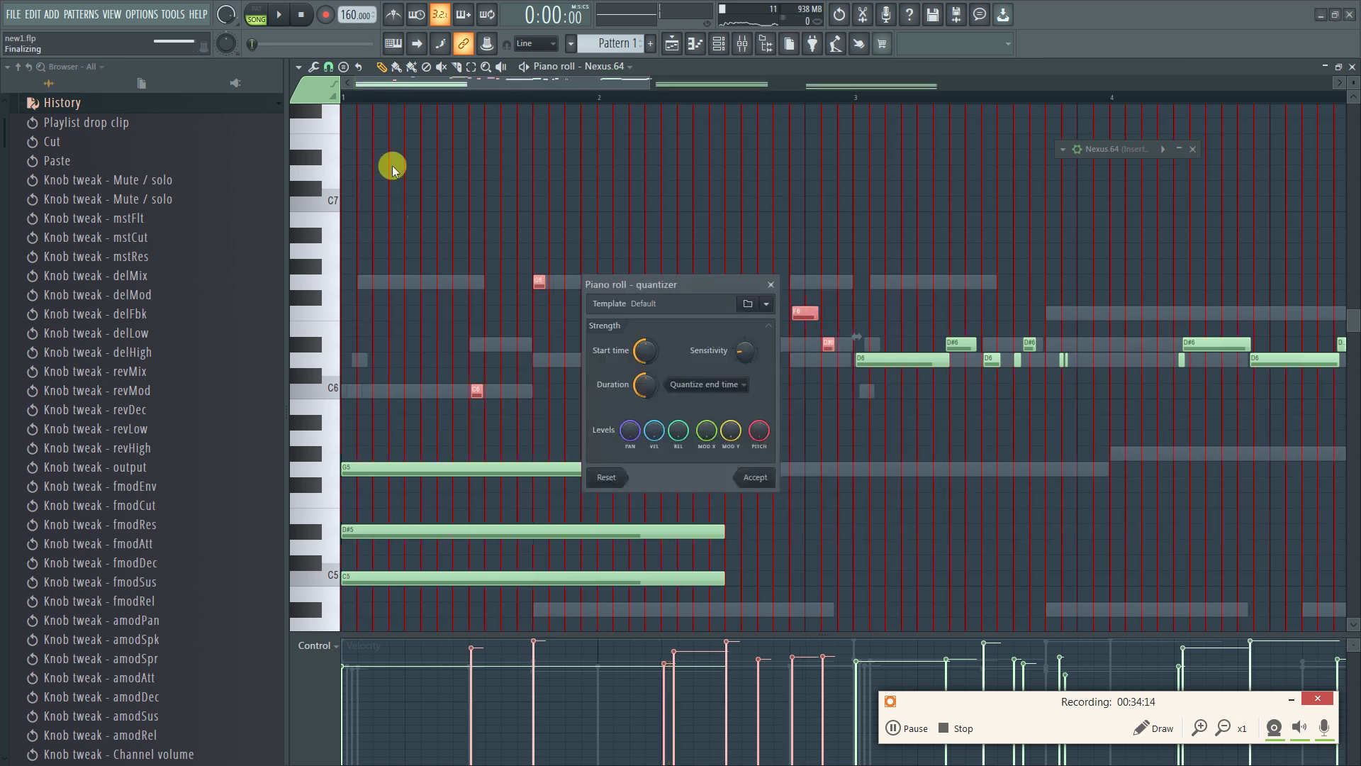
{"action": "left_click", "coordinate": [771, 286]}
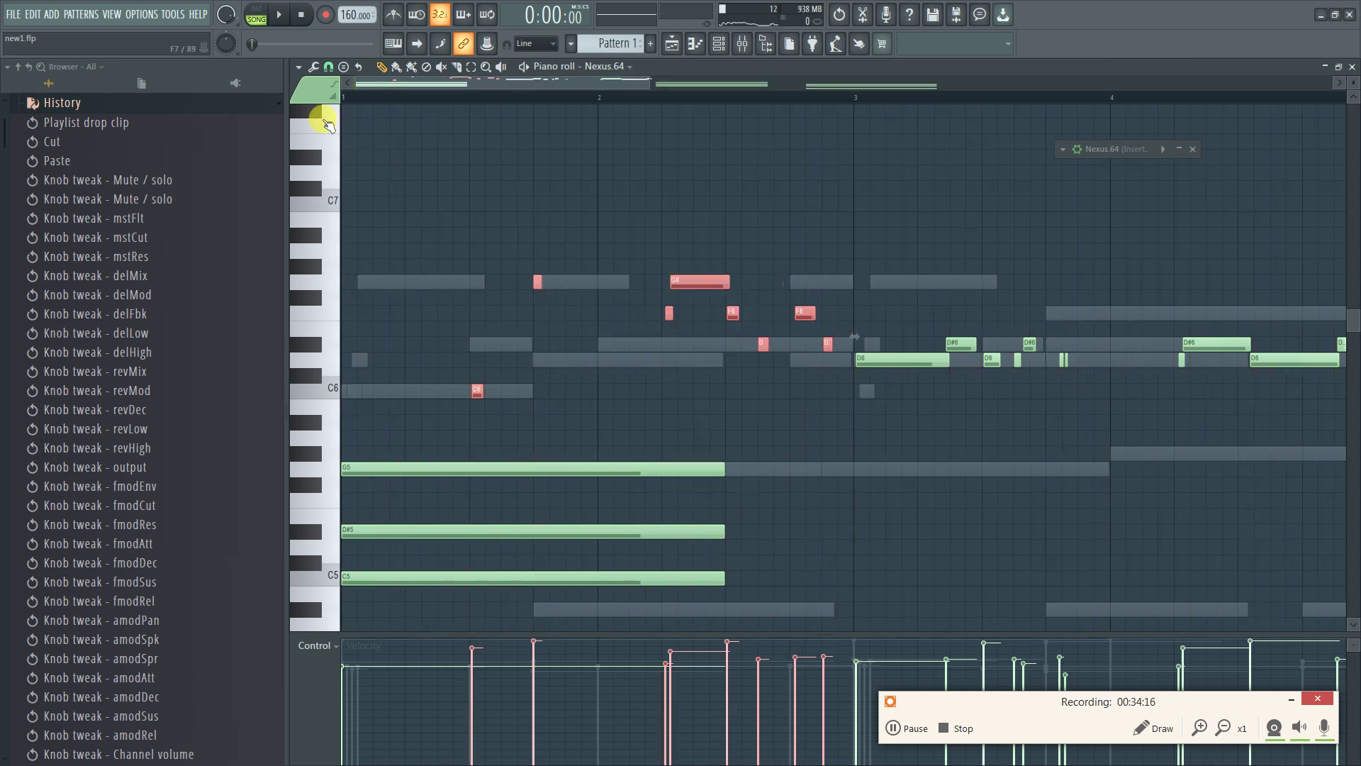
{"action": "left_click", "coordinate": [337, 84]}
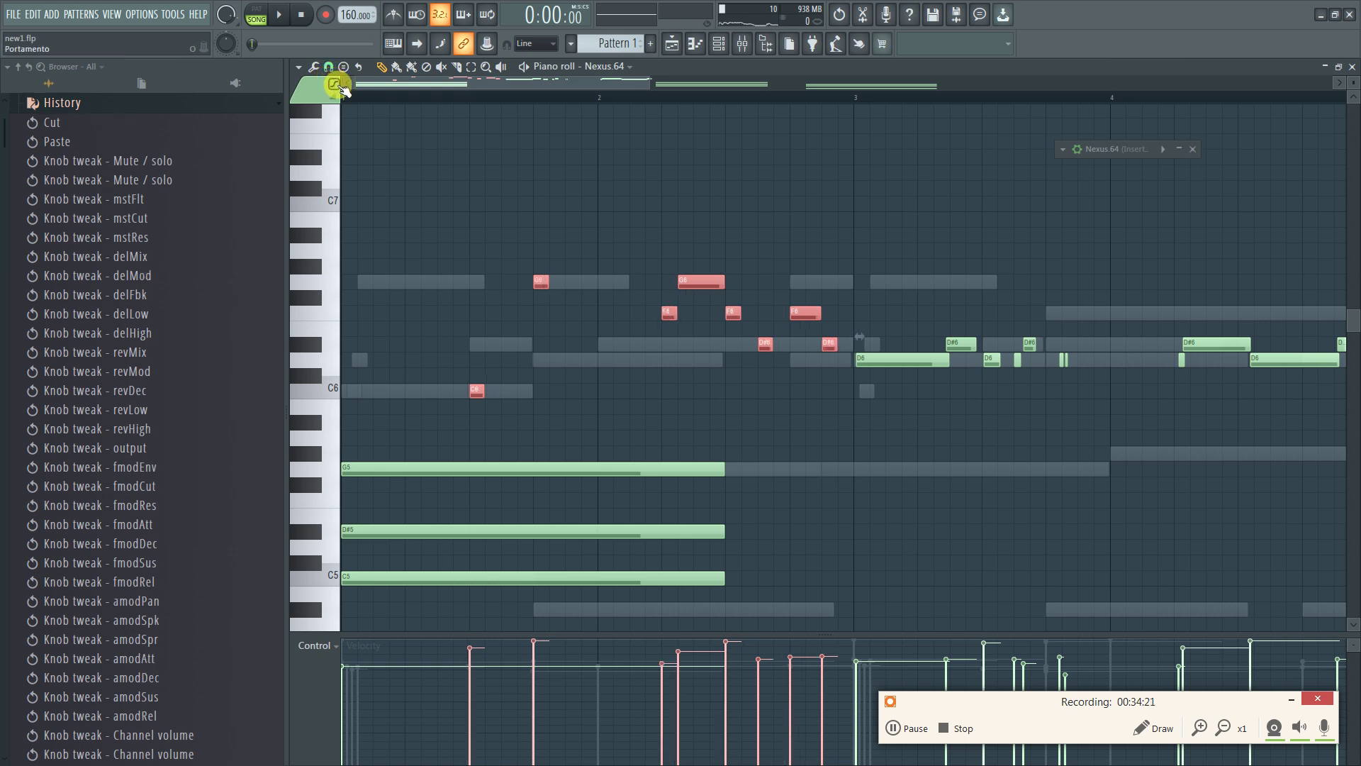
{"action": "key", "text": "ctrl+z"}
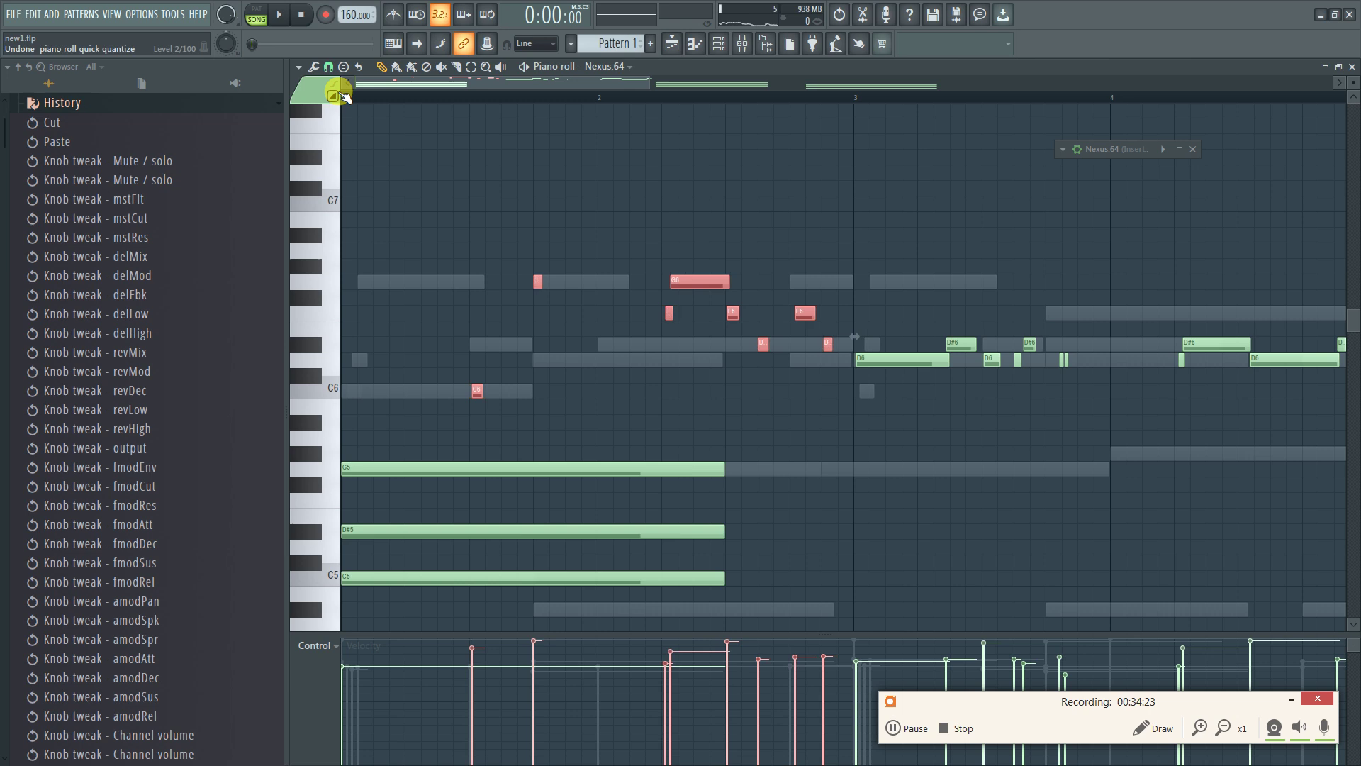
Set the piano roll snap to 1/2 step and quick-quantize the selected melody notes in bars 1 and 2
{"action": "left_click", "coordinate": [328, 67]}
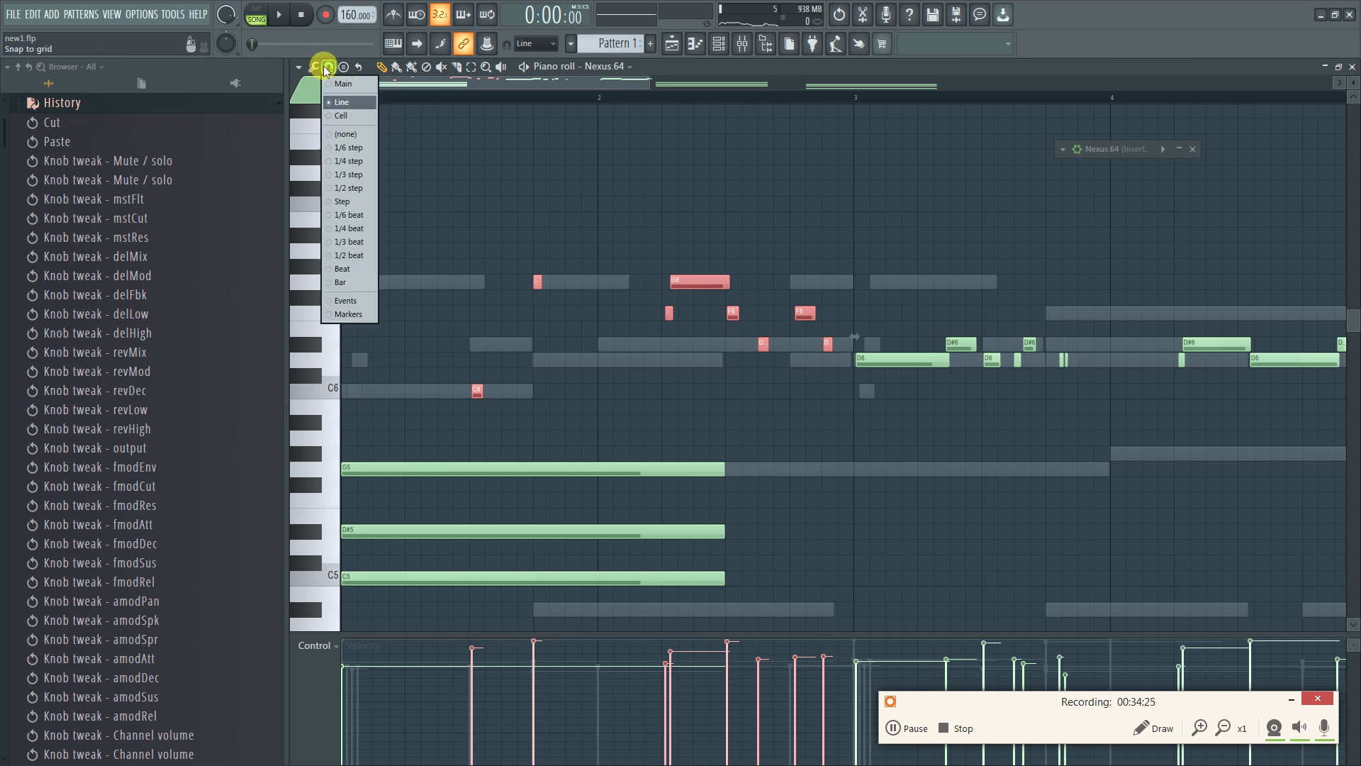
{"action": "left_click", "coordinate": [347, 190]}
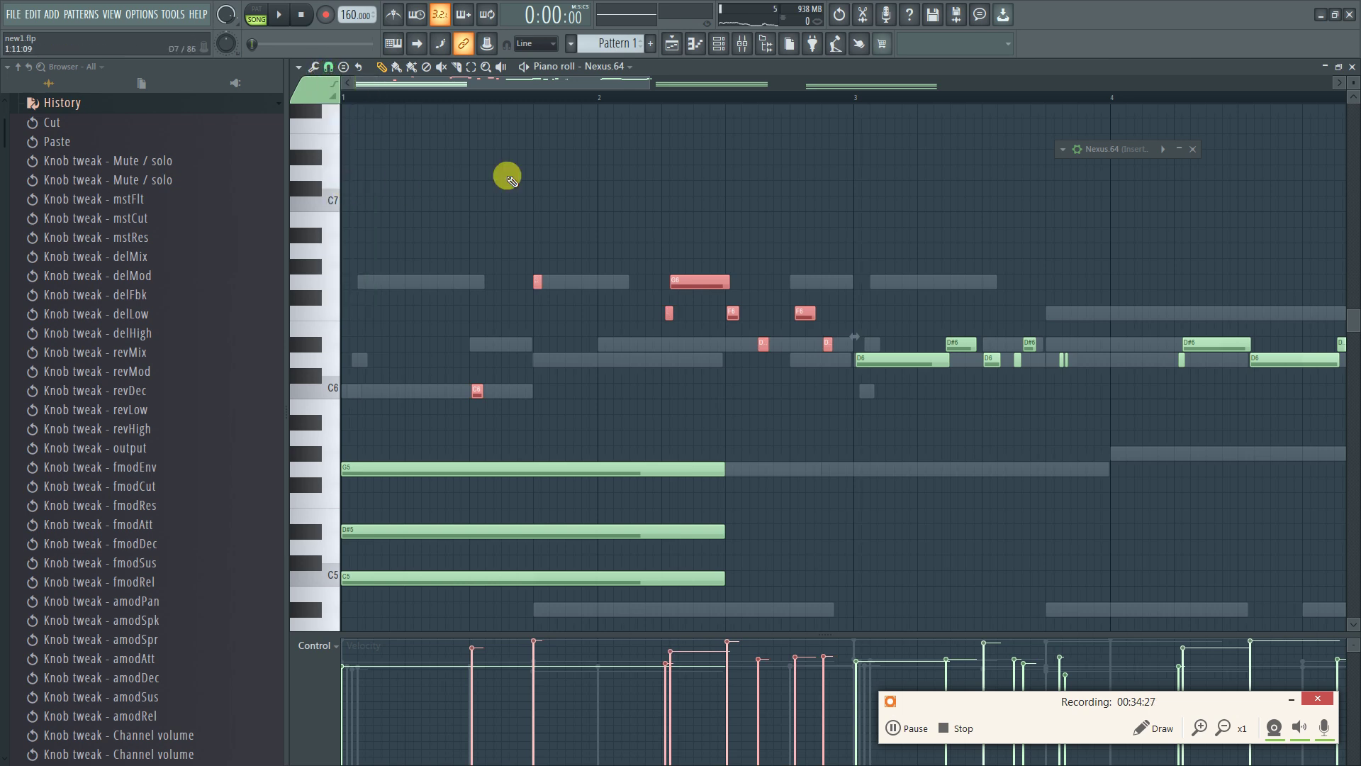
{"action": "key", "text": "ctrl+q"}
Select all notes of the Nexus 64 part, play the quantized melody back and stop it
{"action": "key", "text": "ctrl+a"}
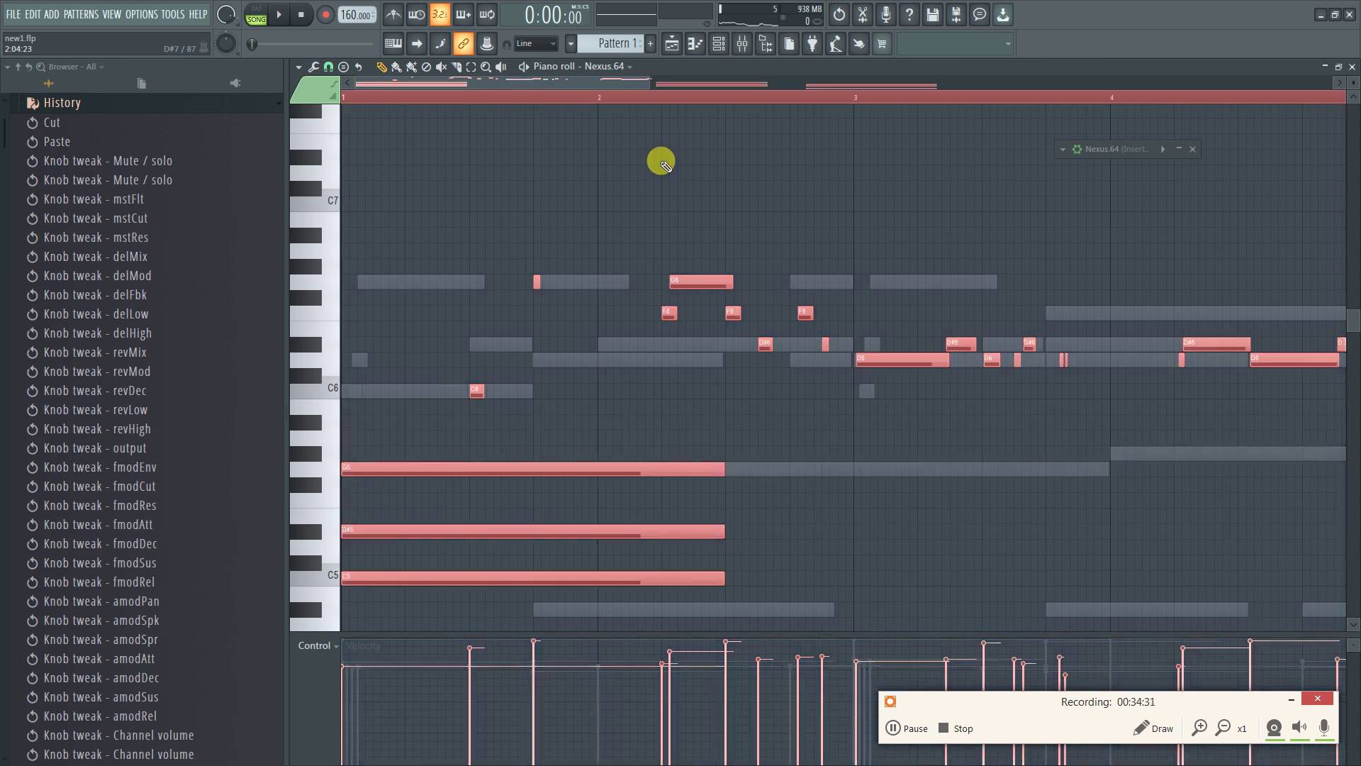
{"action": "key", "text": "space"}
{"action": "left_click", "coordinate": [738, 121]}
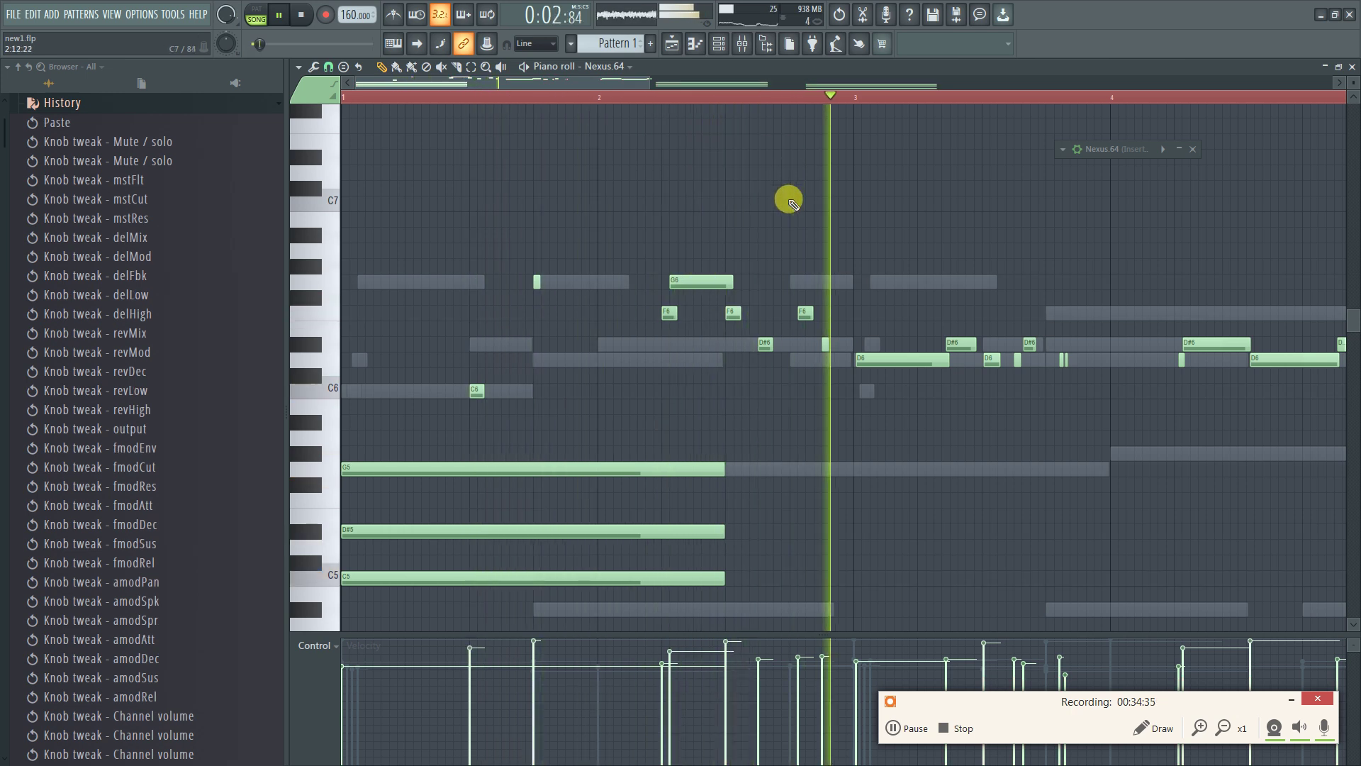
{"action": "key", "text": "space"}
Move the long D6 note slightly earlier onto the start of bar 3 and play the melody back
{"action": "left_click", "coordinate": [860, 358]}
{"action": "left_click_drag", "start_coordinate": [860, 358], "coordinate": [848, 359]}
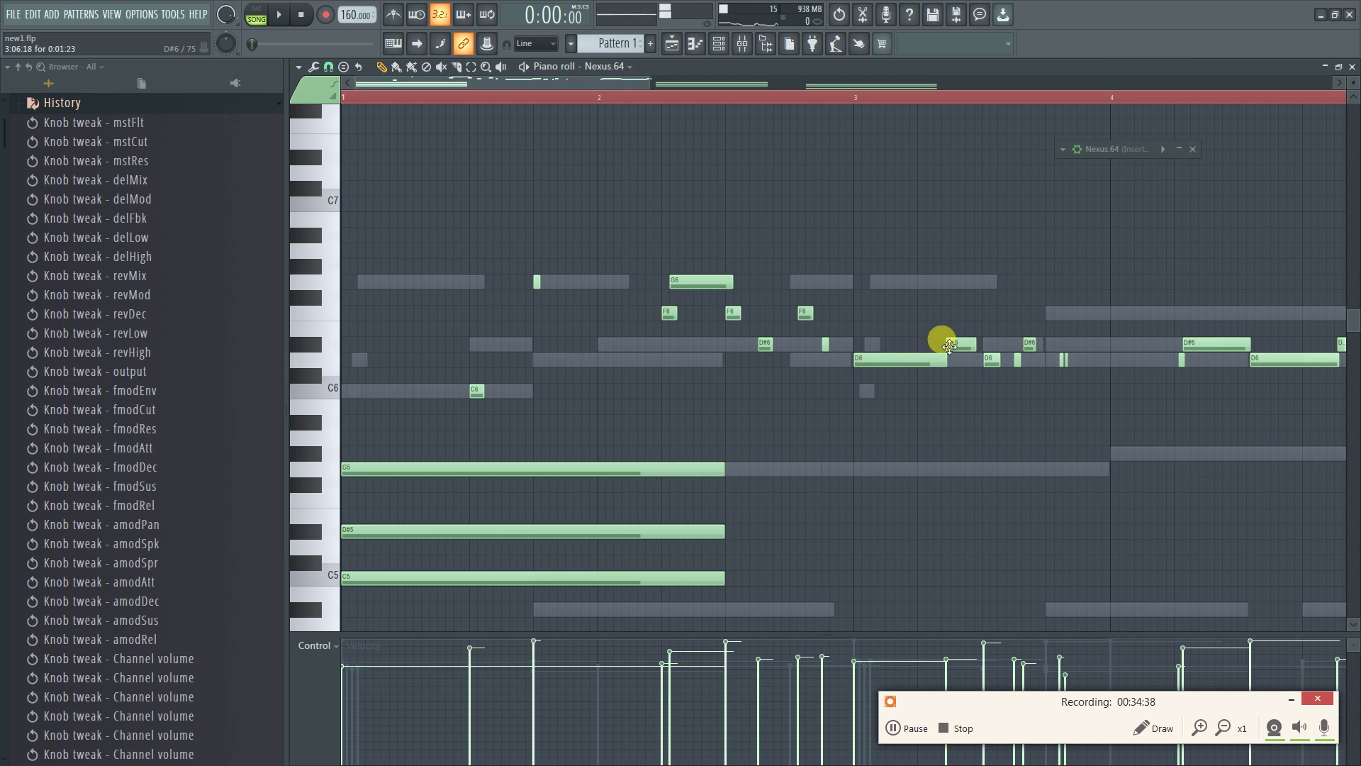
{"action": "key", "text": "space"}
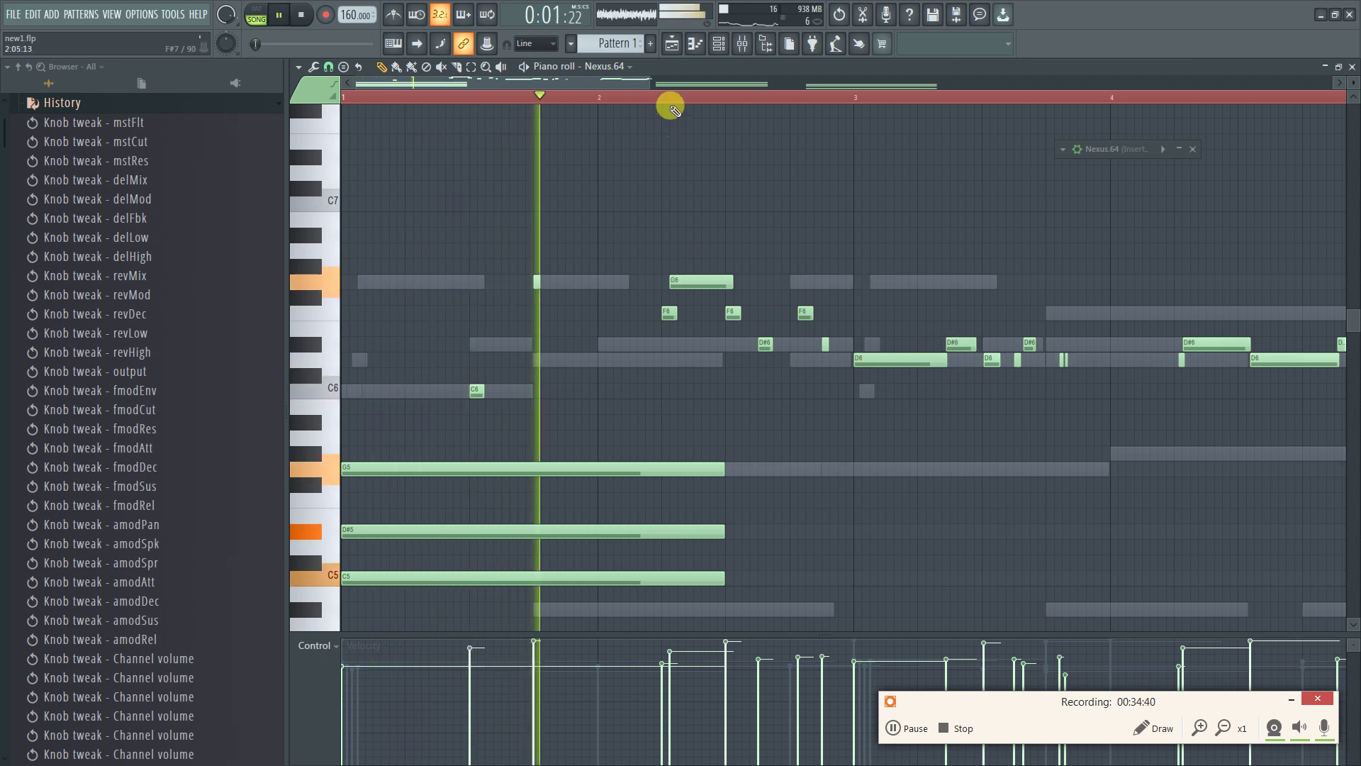
{"action": "scroll", "coordinate": [669, 100], "scroll_direction": "up", "scroll_amount": 3}
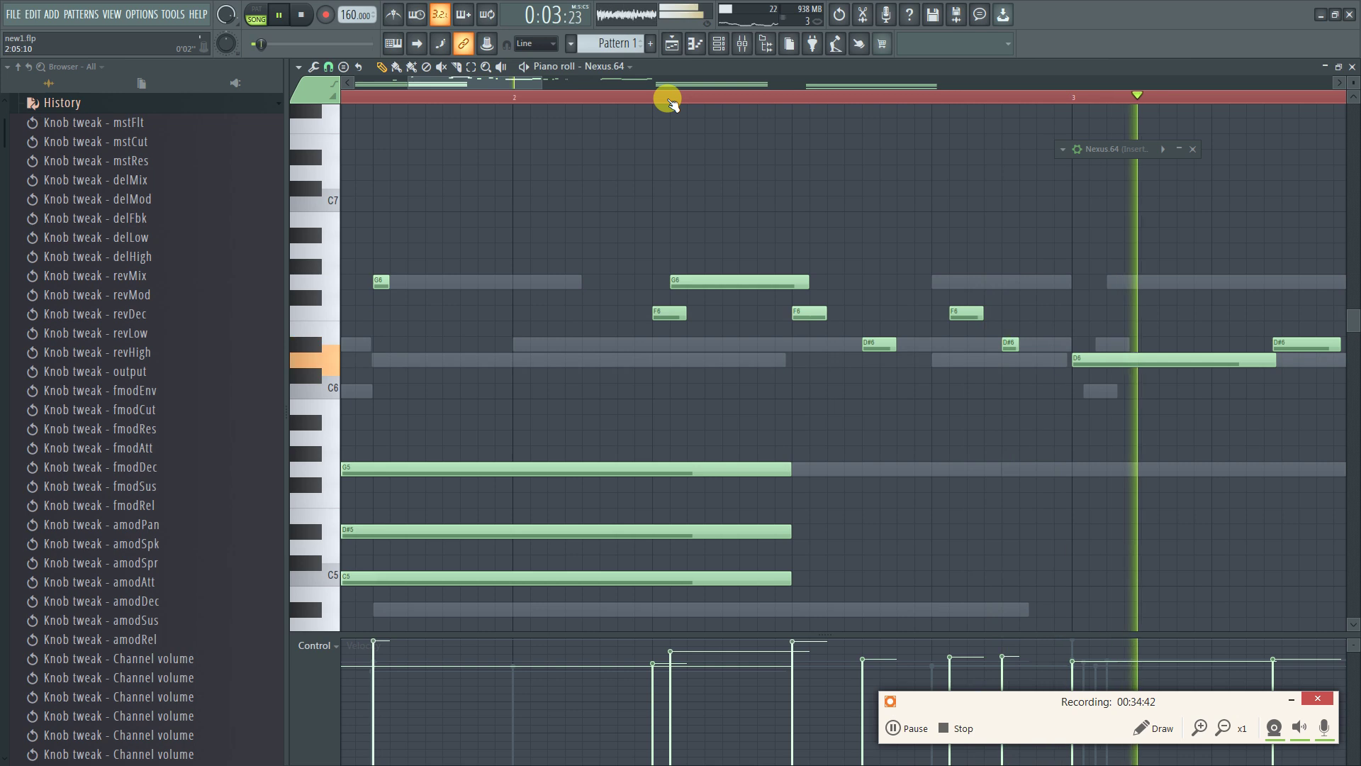
Stop playback, move the D#6 note after the long D6 in bar 3 slightly later, and restart playback
{"action": "scroll", "coordinate": [659, 100], "scroll_direction": "down", "scroll_amount": 1}
{"action": "key", "text": "space"}
{"action": "left_click_drag", "start_coordinate": [533, 83], "coordinate": [612, 82]}
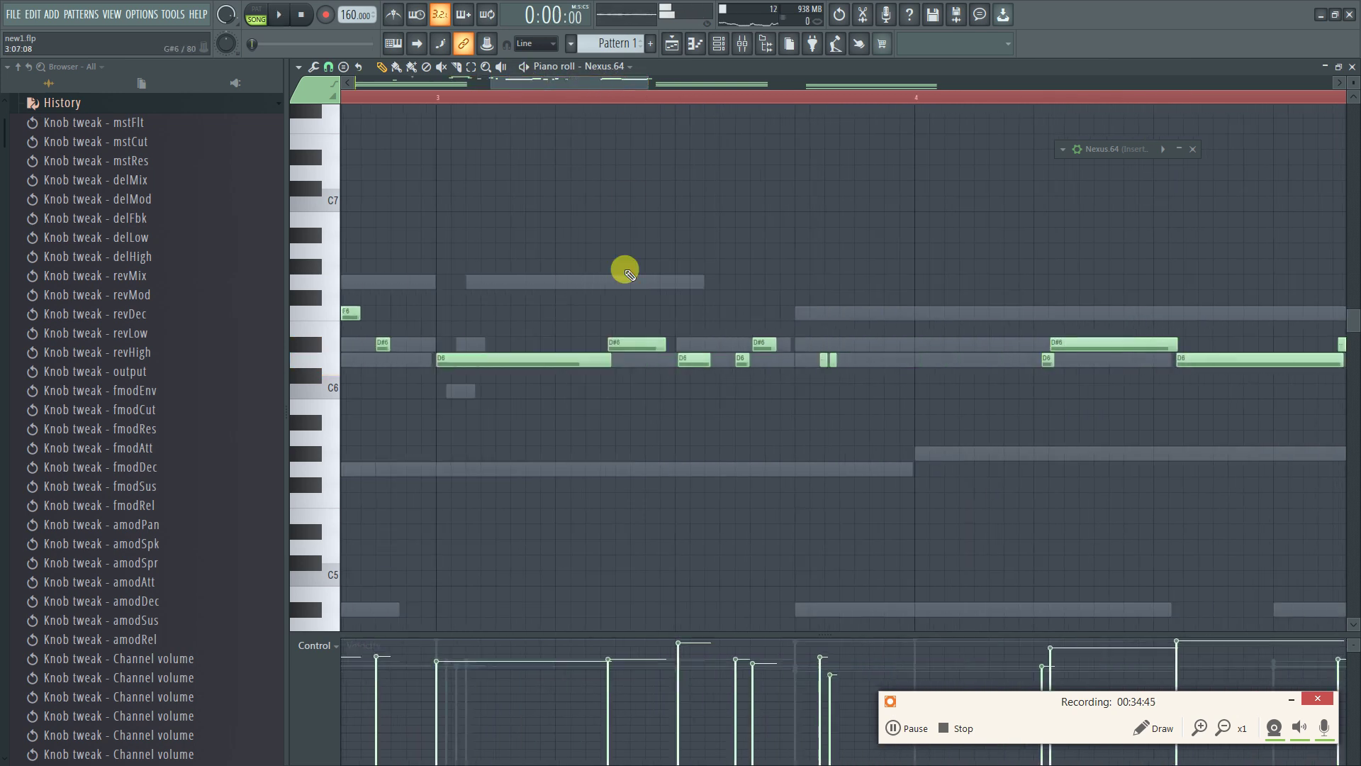
{"action": "key", "text": "space"}
{"action": "left_click_drag", "start_coordinate": [618, 345], "coordinate": [624, 344]}
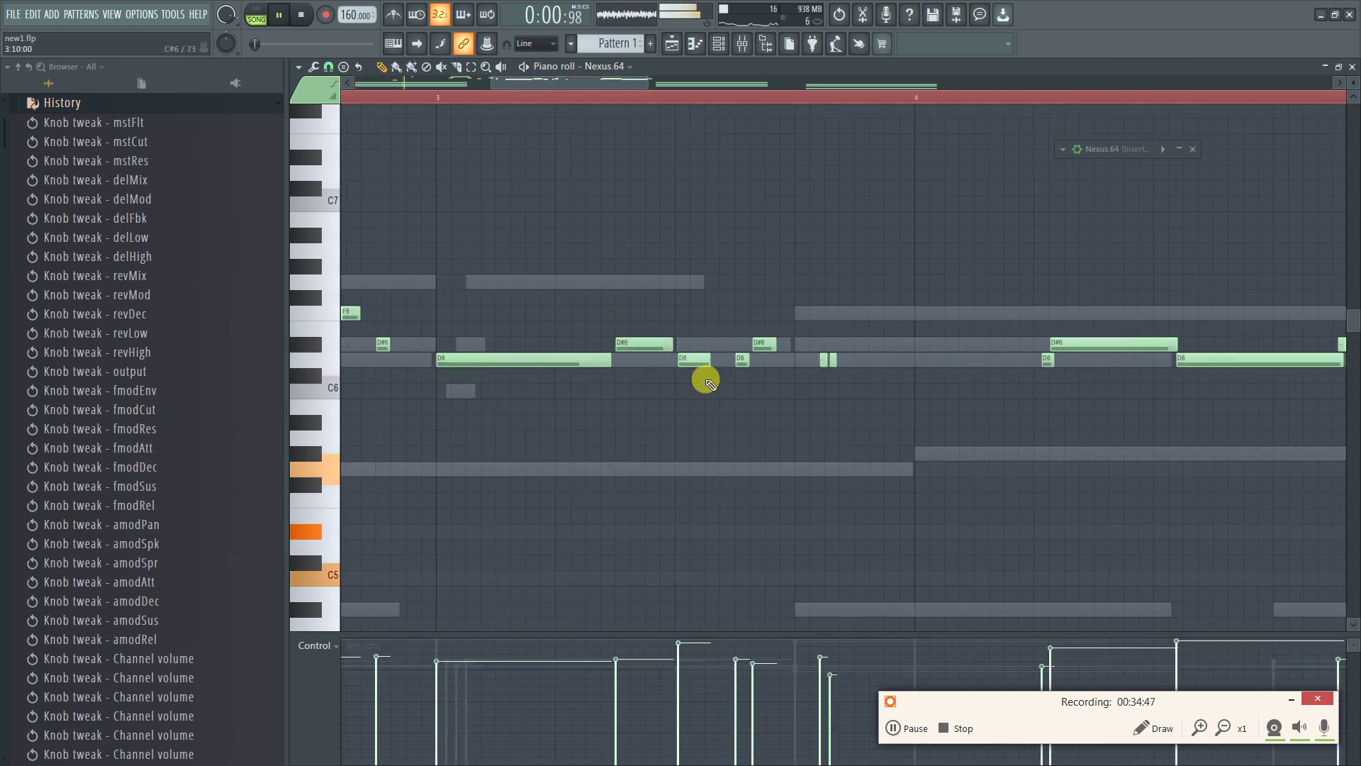
Move the D6 note following that D#6 in bar 3 slightly earlier, play the melody back and stop it
{"action": "right_click", "coordinate": [685, 361]}
{"action": "left_click", "coordinate": [684, 363]}
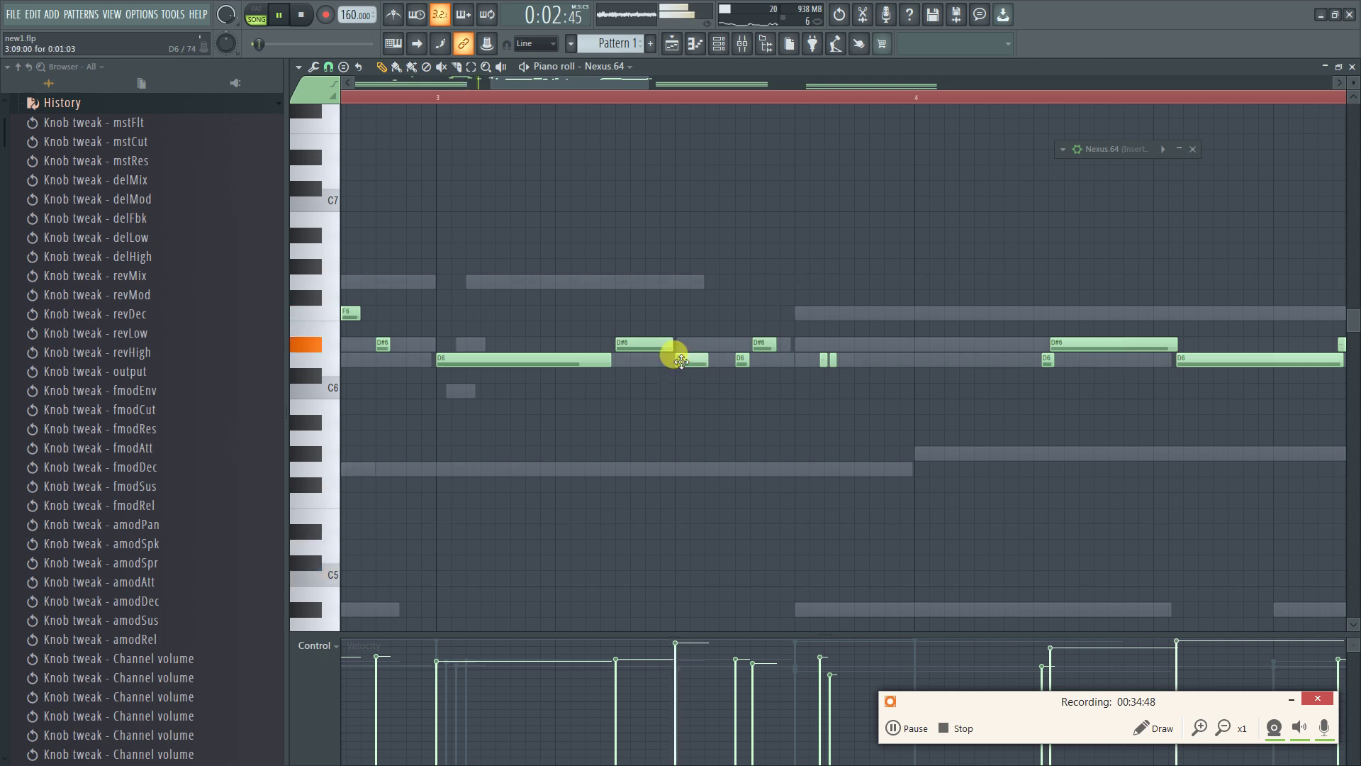
{"action": "left_click", "coordinate": [739, 364]}
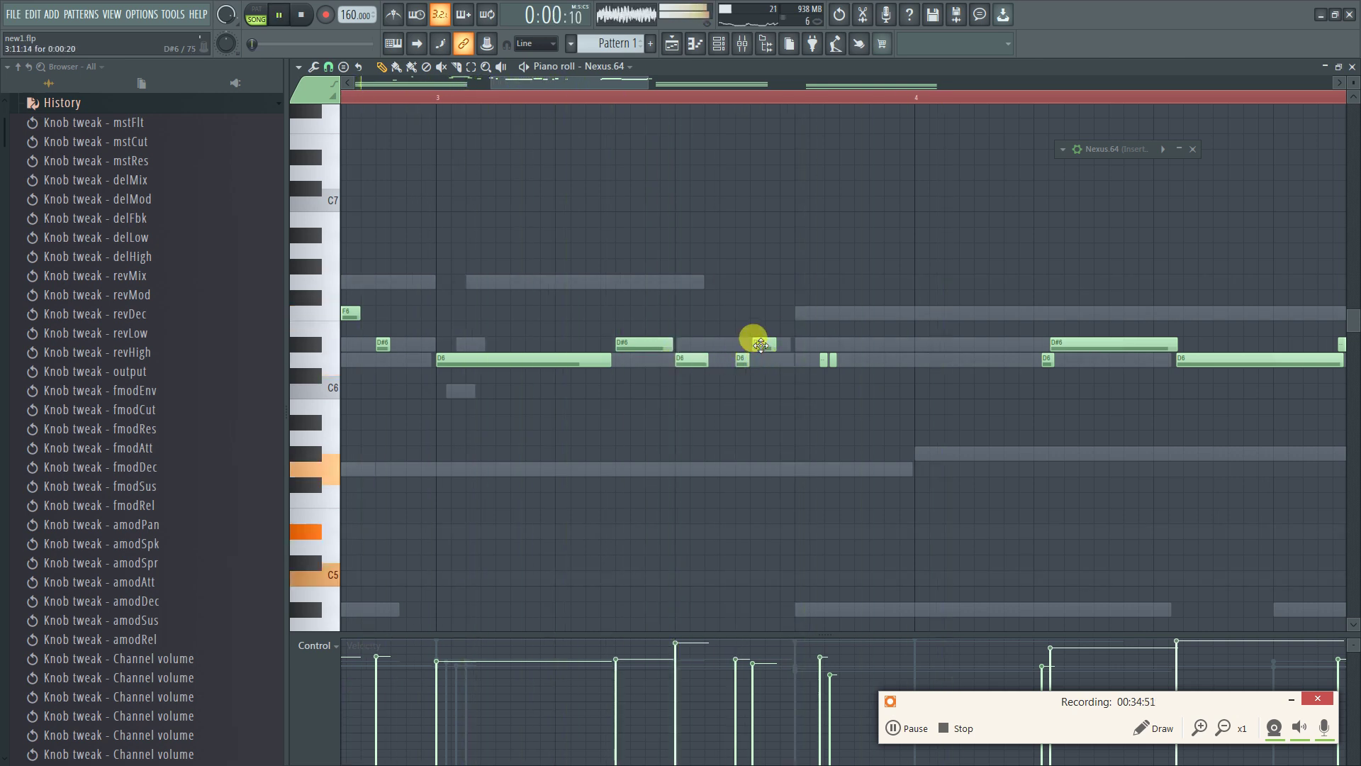
{"action": "scroll", "coordinate": [761, 345], "scroll_direction": "down", "scroll_amount": 5}
{"action": "scroll", "coordinate": [760, 359], "scroll_direction": "up", "scroll_amount": 6}
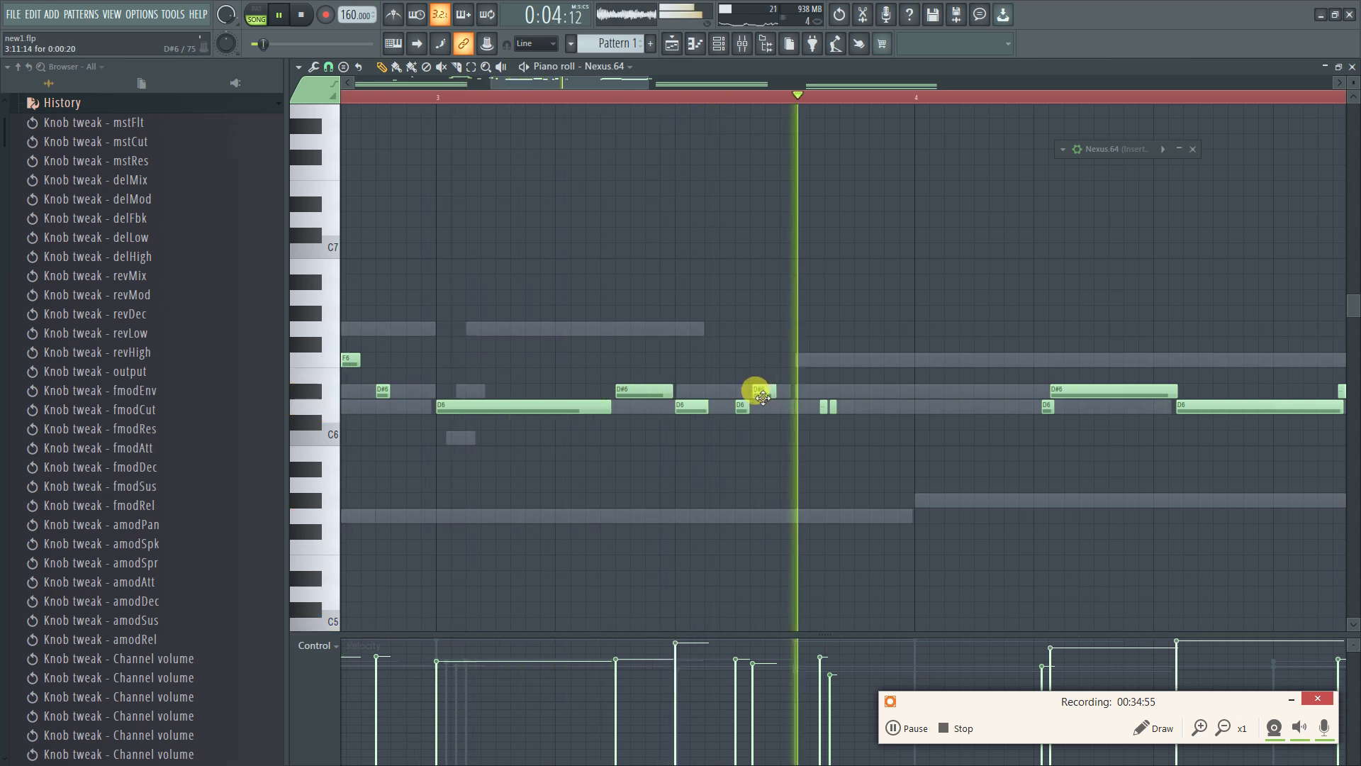
{"action": "key", "text": "space"}
Try lengthening the short D#6 note late in bar 3 and shifting it slightly later, and play the melody back
{"action": "mouse_move", "coordinate": [767, 391]}
{"action": "left_mouse_down"}
{"action": "mouse_move", "coordinate": [738, 389]}
{"action": "mouse_move", "coordinate": [766, 390]}
{"action": "left_mouse_up"}
{"action": "left_click_drag", "start_coordinate": [465, 85], "coordinate": [257, 99]}
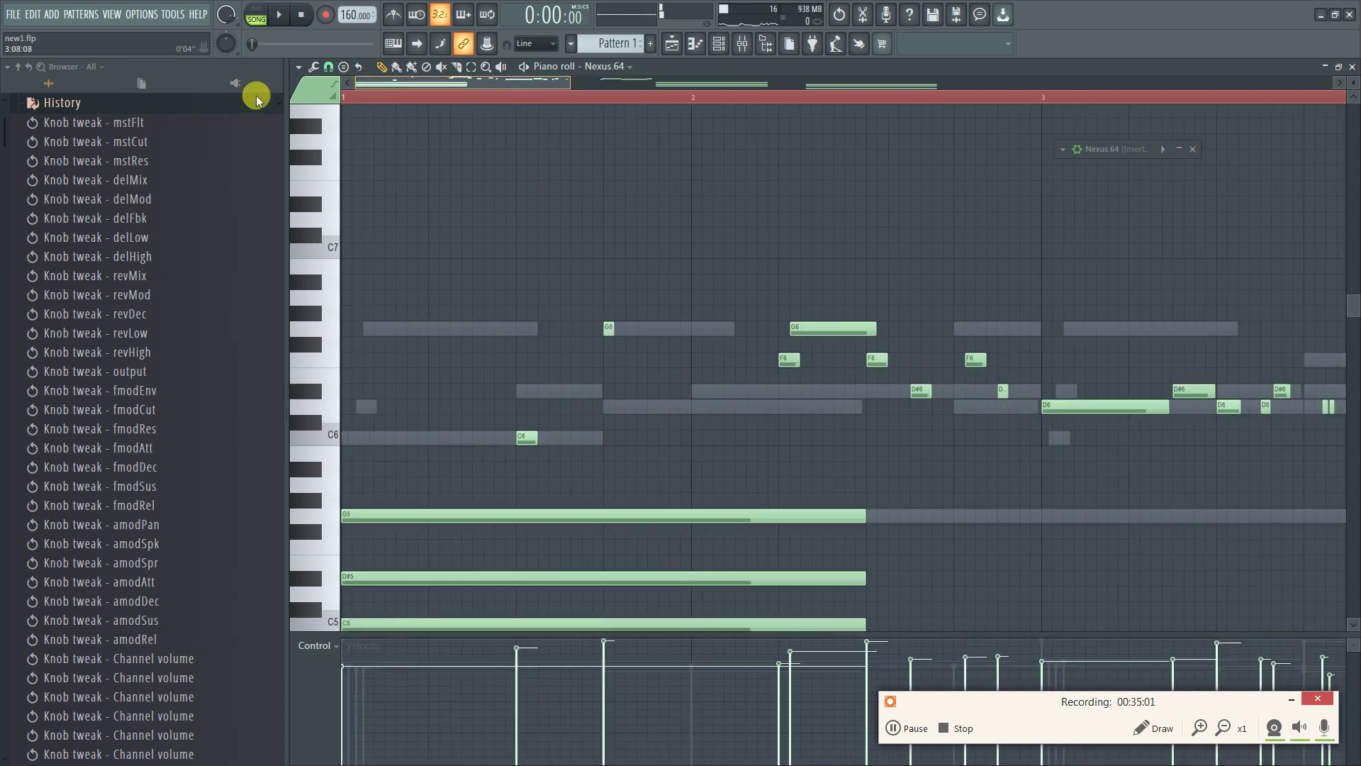
{"action": "left_click_drag", "start_coordinate": [356, 103], "coordinate": [437, 106]}
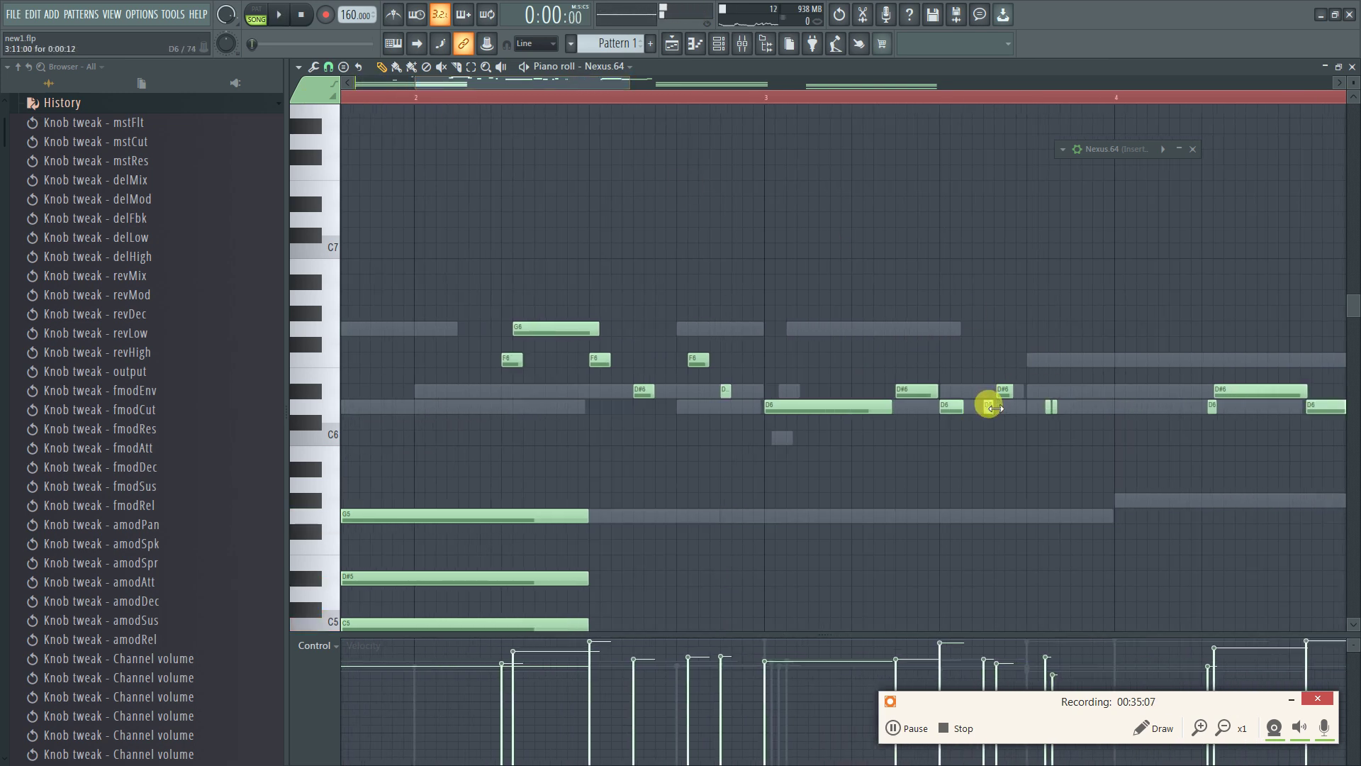
{"action": "mouse_move", "coordinate": [1012, 391]}
{"action": "left_mouse_down"}
{"action": "mouse_move", "coordinate": [1049, 381]}
{"action": "mouse_move", "coordinate": [1037, 385]}
{"action": "left_mouse_up"}
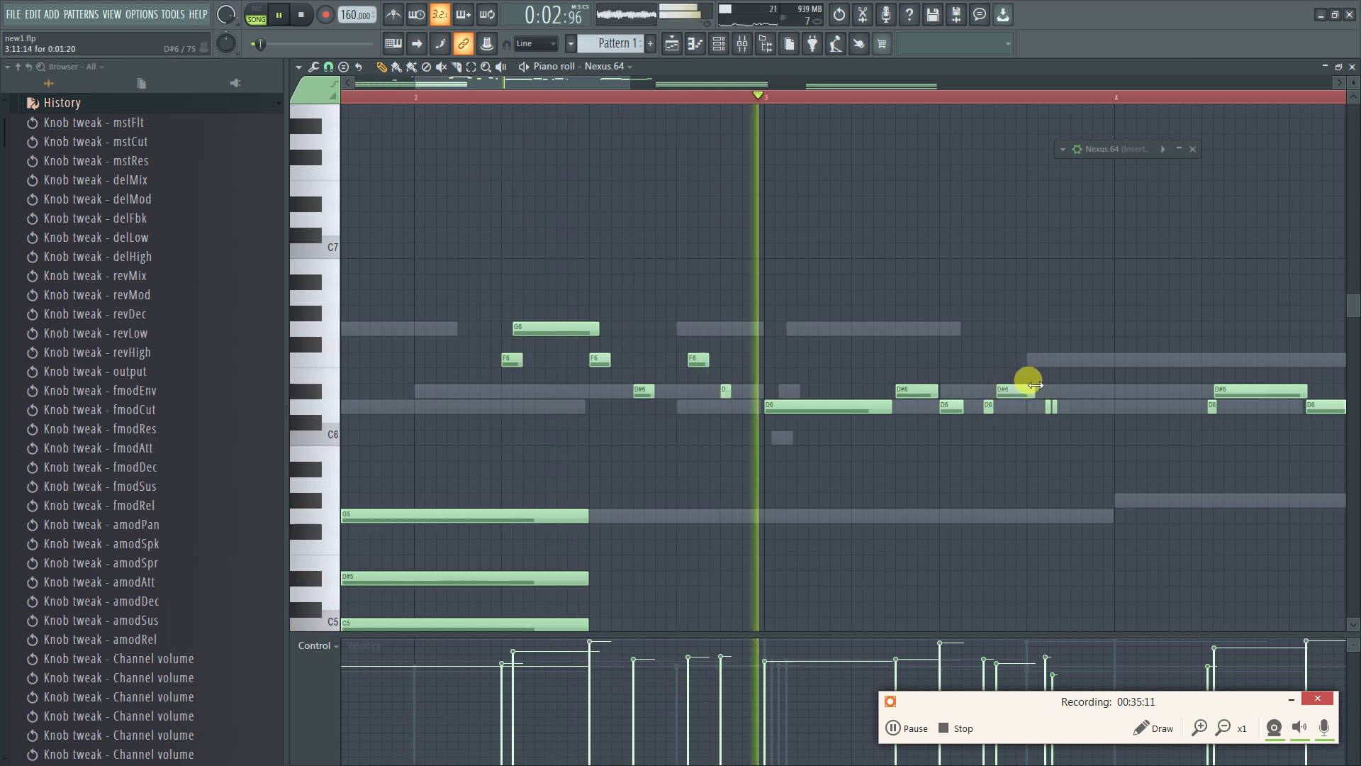
{"action": "key", "text": "space"}
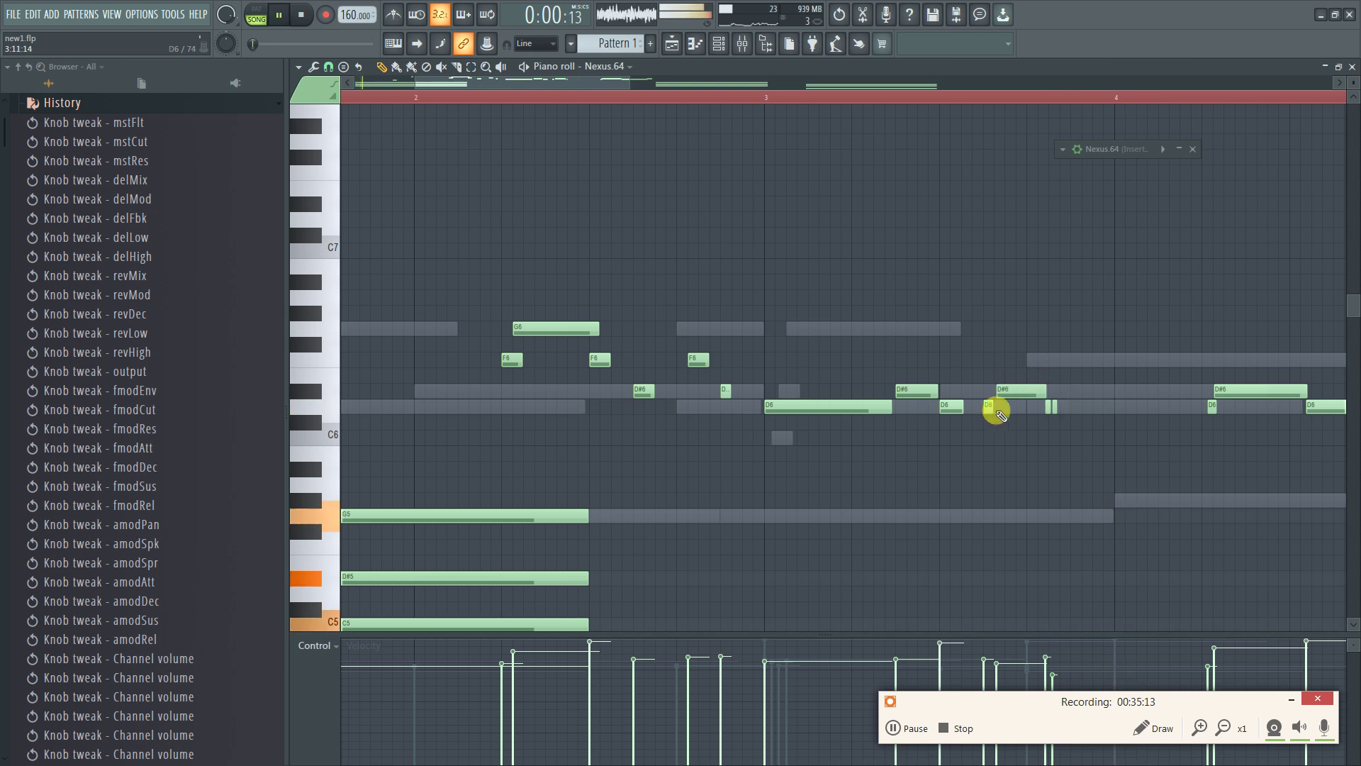
{"action": "mouse_move", "coordinate": [1017, 392]}
{"action": "left_mouse_down"}
{"action": "mouse_move", "coordinate": [1050, 389]}
{"action": "mouse_move", "coordinate": [1021, 393]}
{"action": "left_mouse_up"}
{"action": "key", "text": "space"}
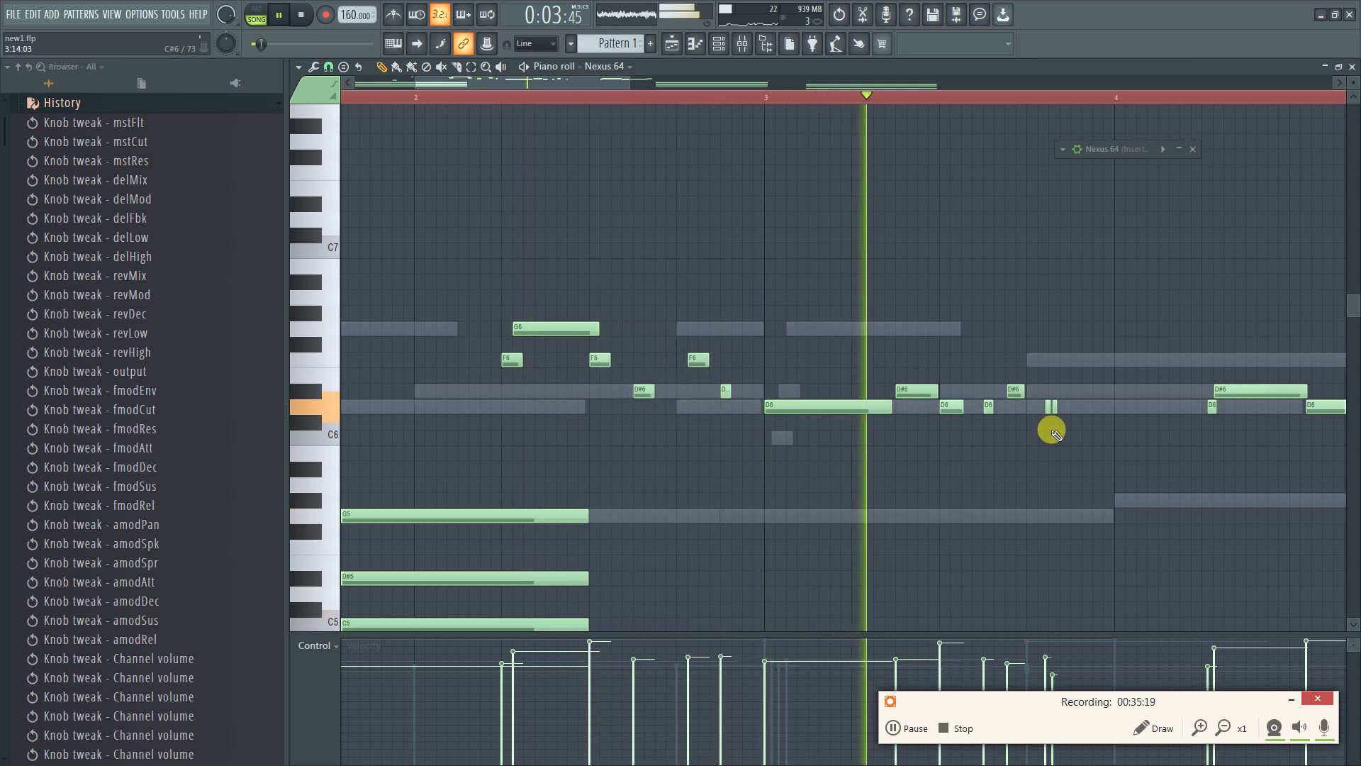
Try replacing the two very short D6 notes late in bar 3 with one longer D6 note
{"action": "left_click_drag", "start_coordinate": [1045, 409], "coordinate": [1066, 415]}
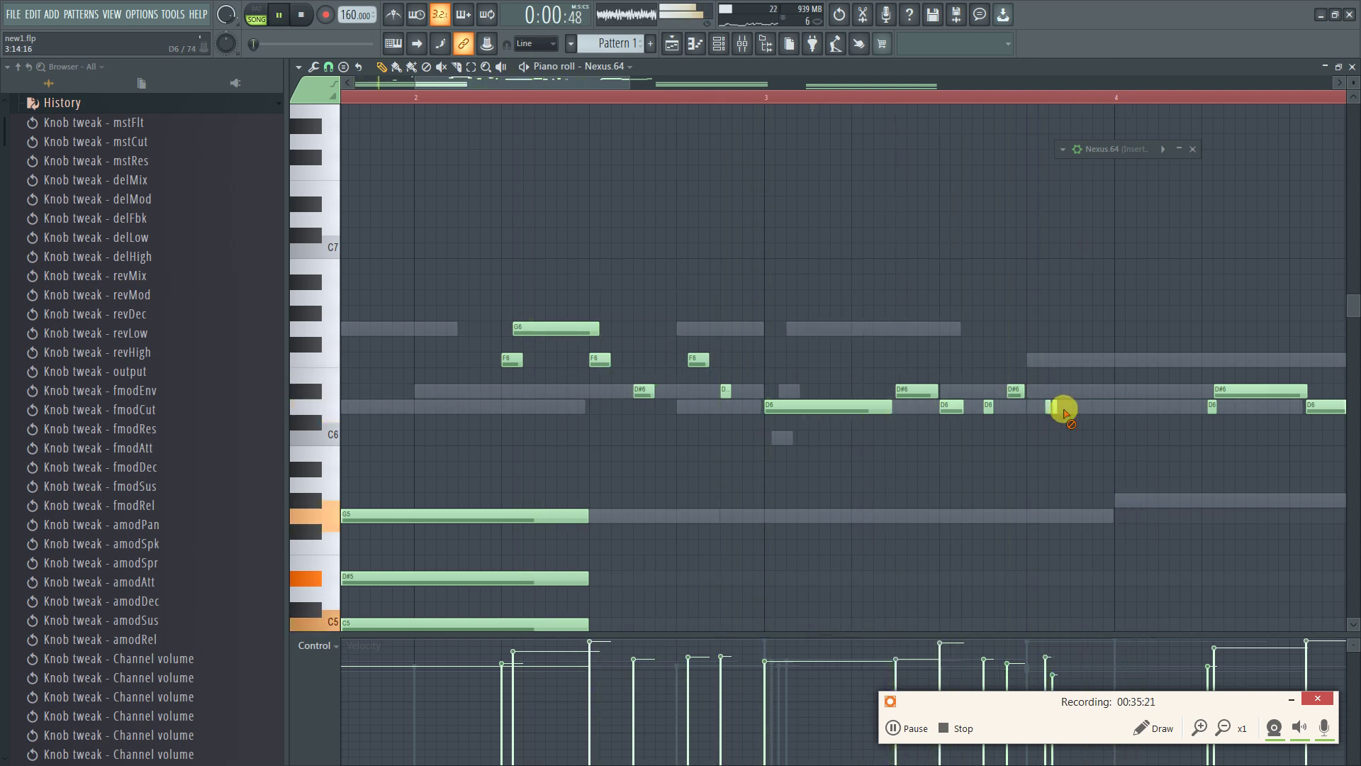
{"action": "left_click", "coordinate": [1050, 411]}
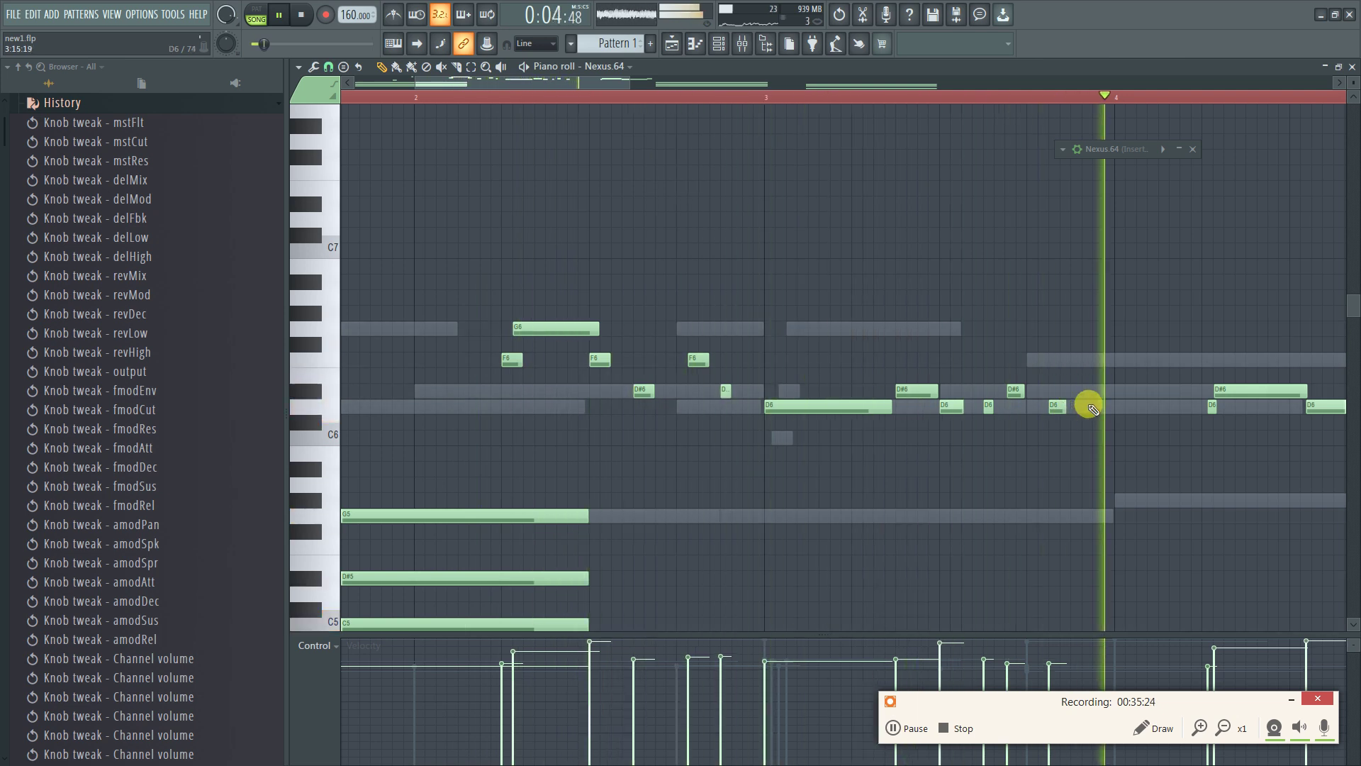
{"action": "left_click", "coordinate": [1056, 410]}
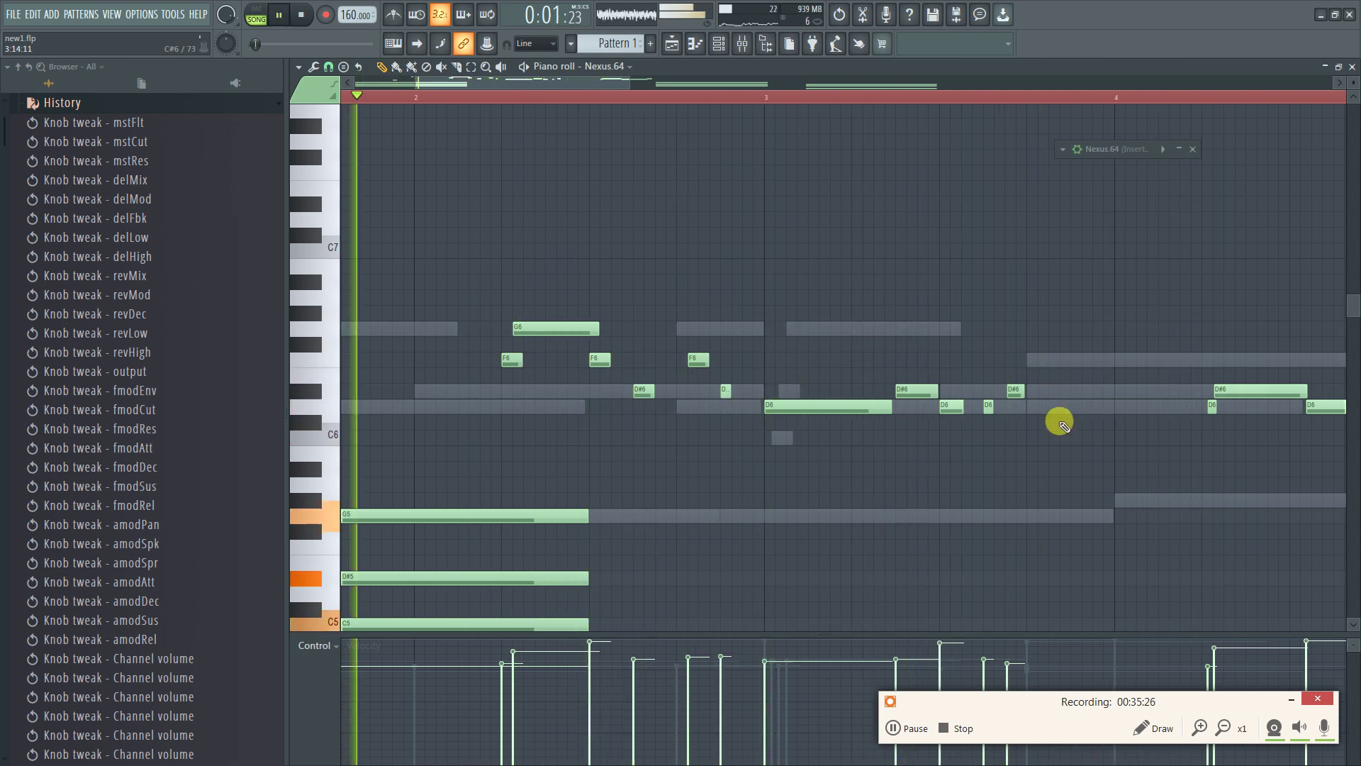
Try deleting the short D#6 and the two very short D6 notes late in bar 3, and stop playback
{"action": "left_click_drag", "start_coordinate": [1085, 386], "coordinate": [1000, 434]}
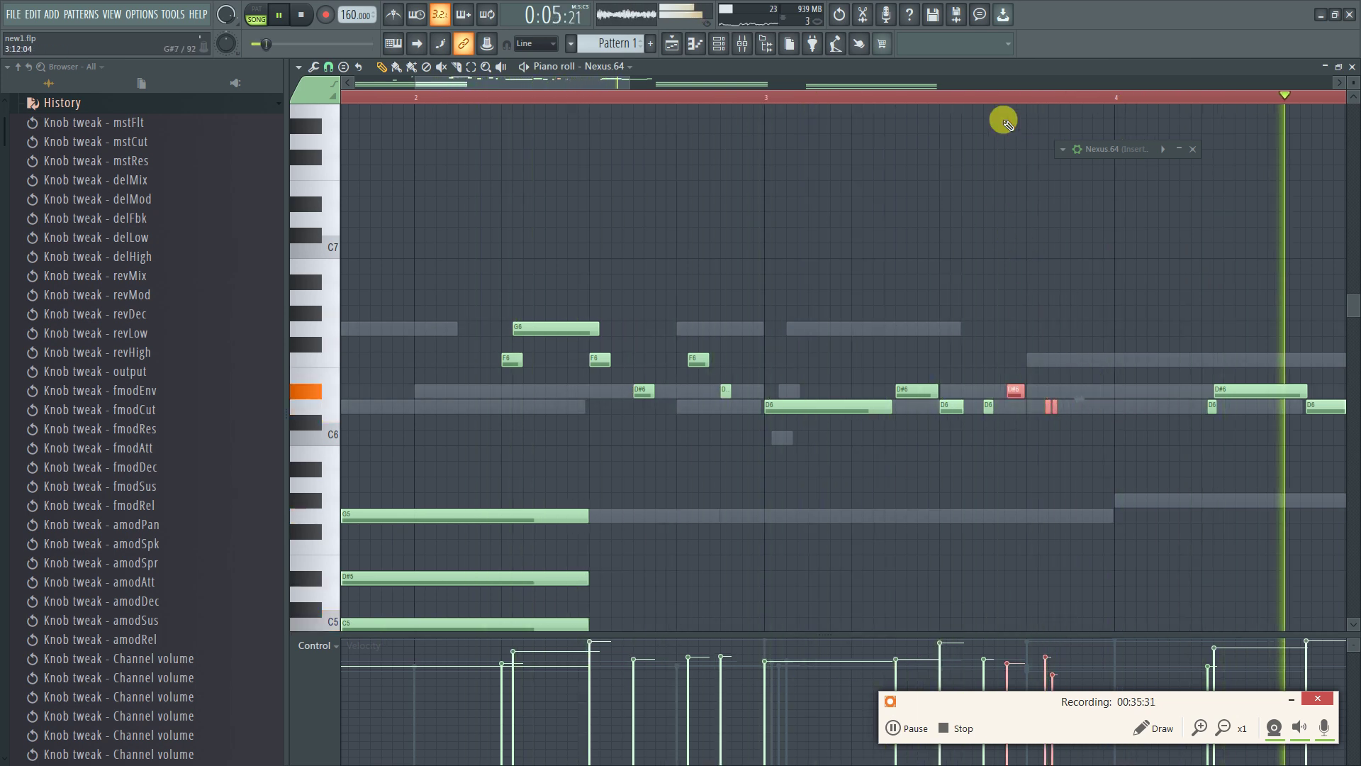
{"action": "scroll", "coordinate": [967, 95], "scroll_direction": "up", "scroll_amount": 3}
{"action": "right_click", "coordinate": [1183, 406]}
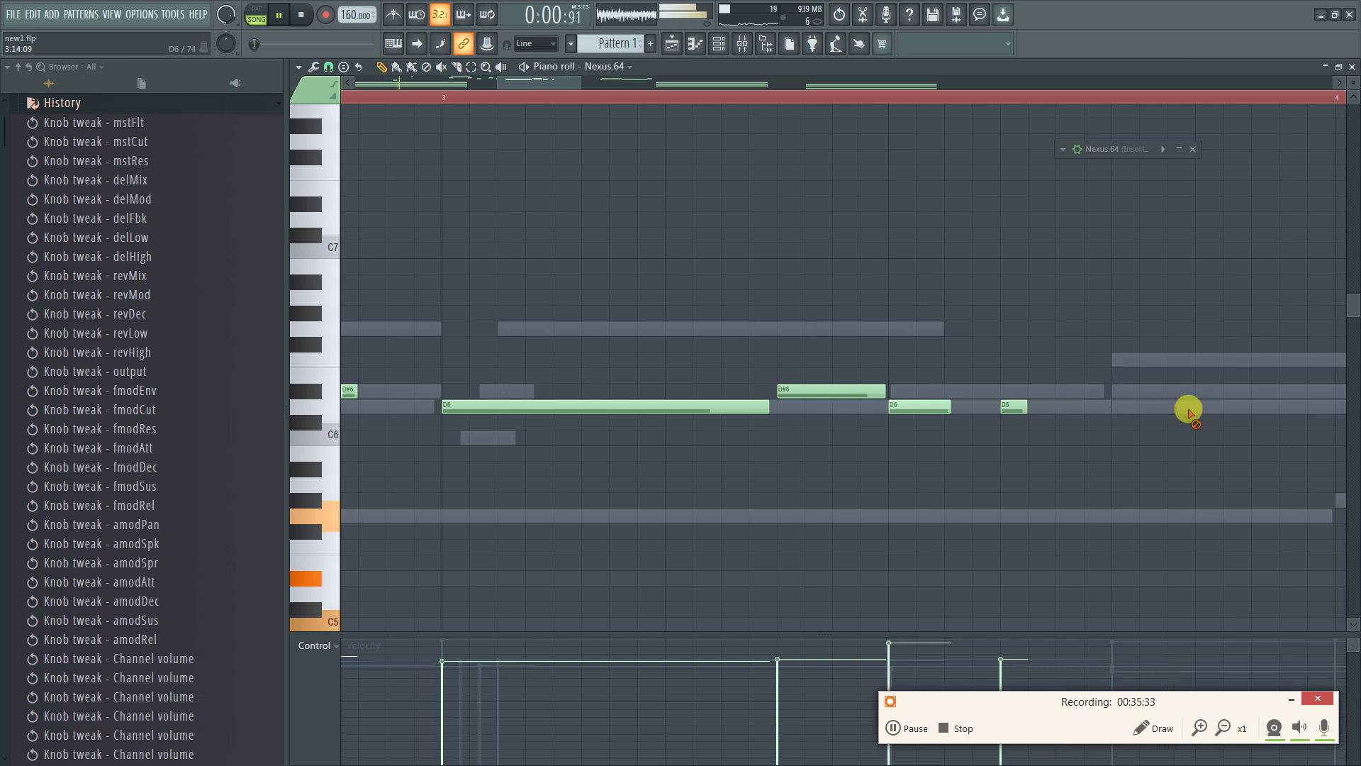
{"action": "scroll", "coordinate": [647, 100], "scroll_direction": "down", "scroll_amount": 3}
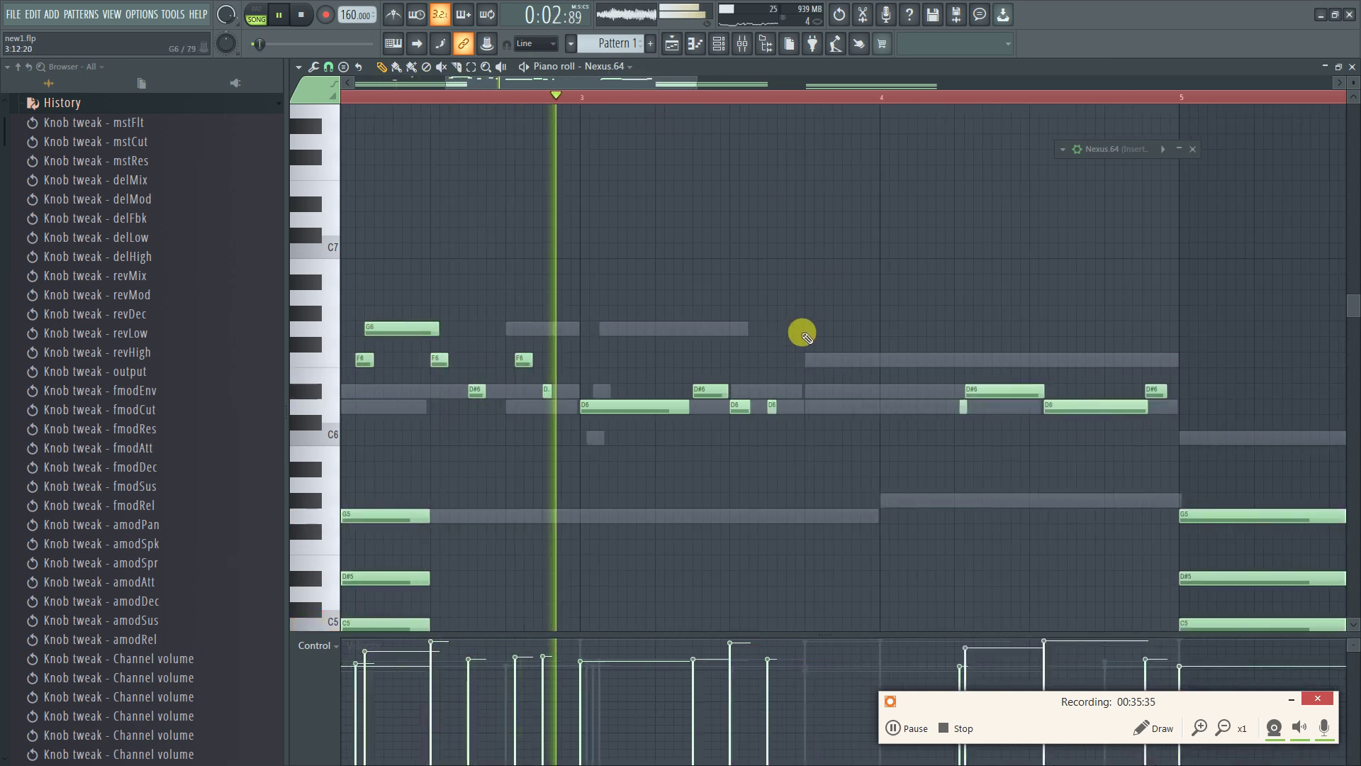
{"action": "key", "text": "space"}
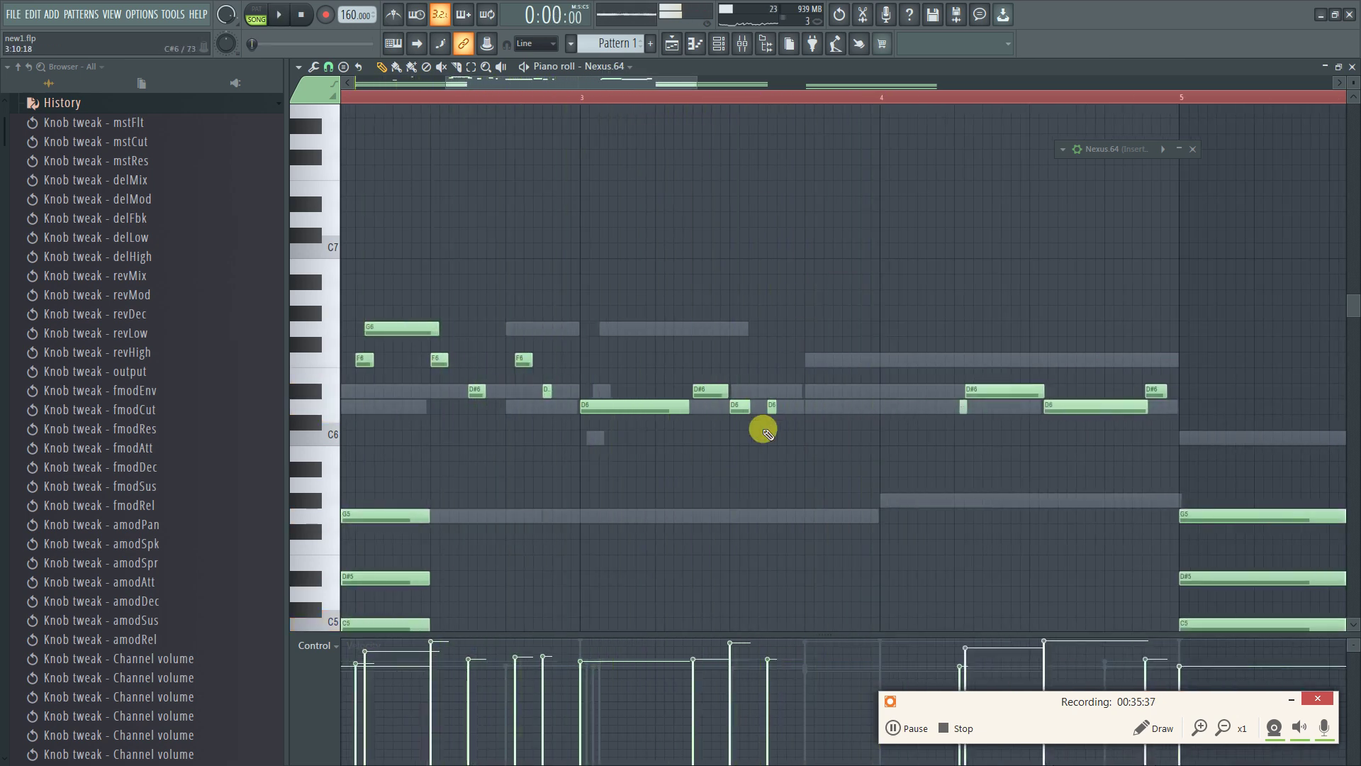
Try drawing a D#6 note above the remaining short D6 in bar 3, and undo back to the deleted notes
{"action": "left_click", "coordinate": [769, 389]}
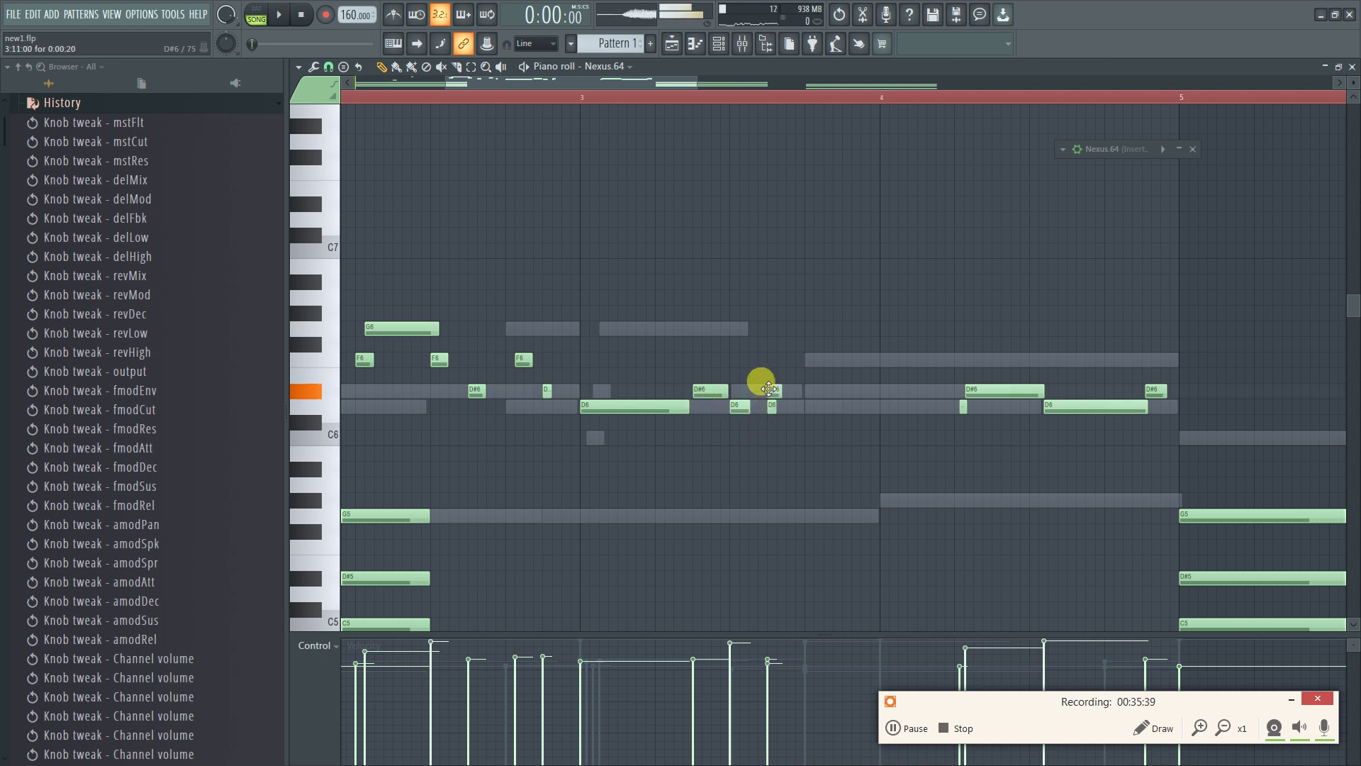
{"action": "left_click_drag", "start_coordinate": [773, 400], "coordinate": [791, 402]}
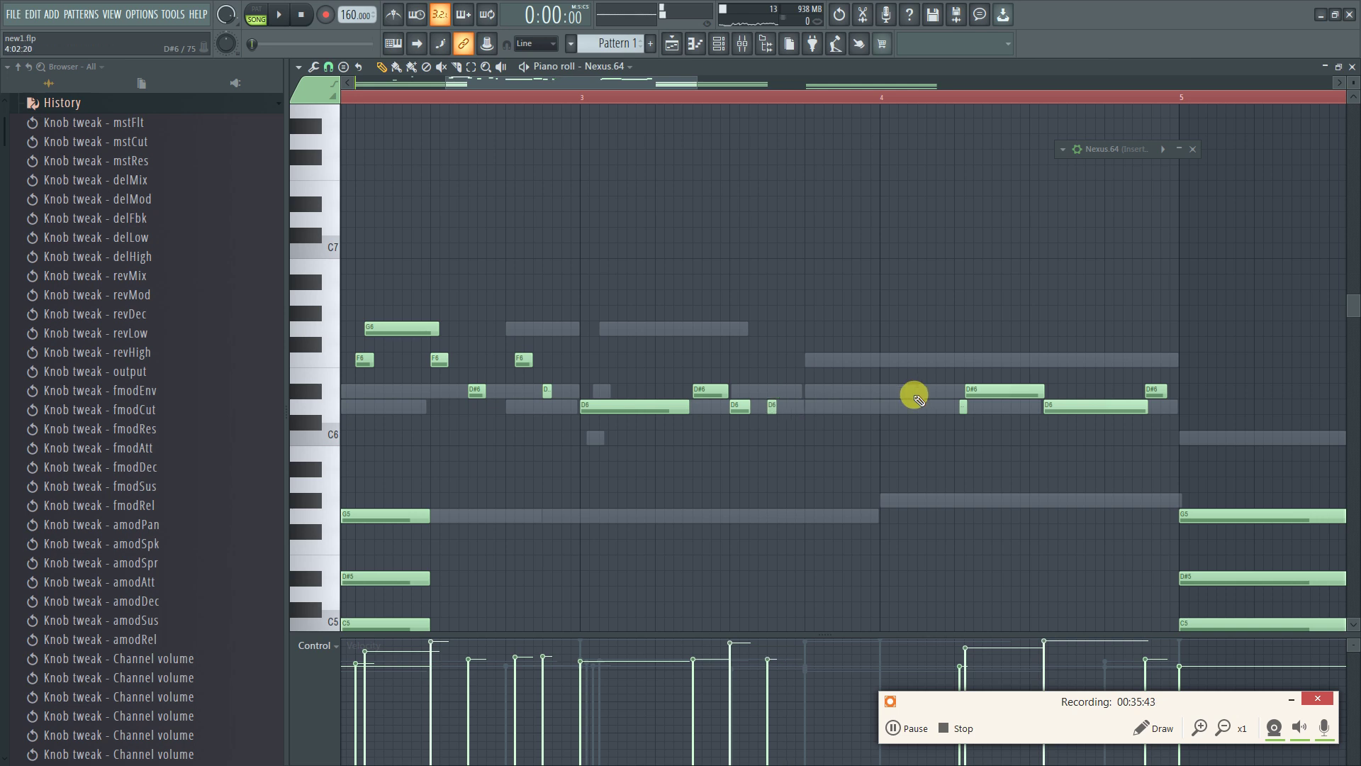
{"action": "left_click", "coordinate": [824, 406]}
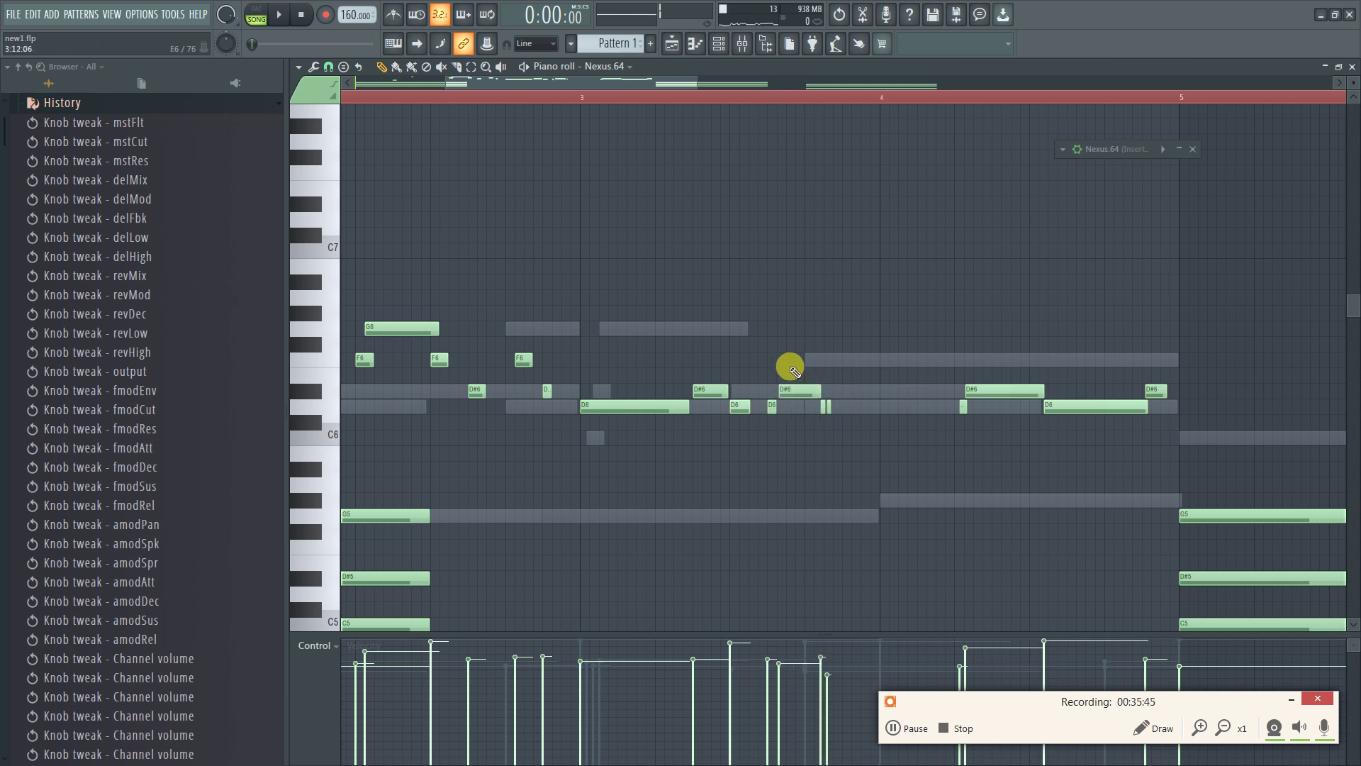
Swap the pitches of the adjacent short D6 and longer D#6 in bar 3, shorten the second note, and play back from bar 3
{"action": "mouse_move", "coordinate": [768, 399]}
{"action": "left_mouse_down"}
{"action": "mouse_move", "coordinate": [759, 387]}
{"action": "mouse_move", "coordinate": [780, 401]}
{"action": "mouse_move", "coordinate": [817, 386]}
{"action": "mouse_move", "coordinate": [788, 408]}
{"action": "left_mouse_up"}
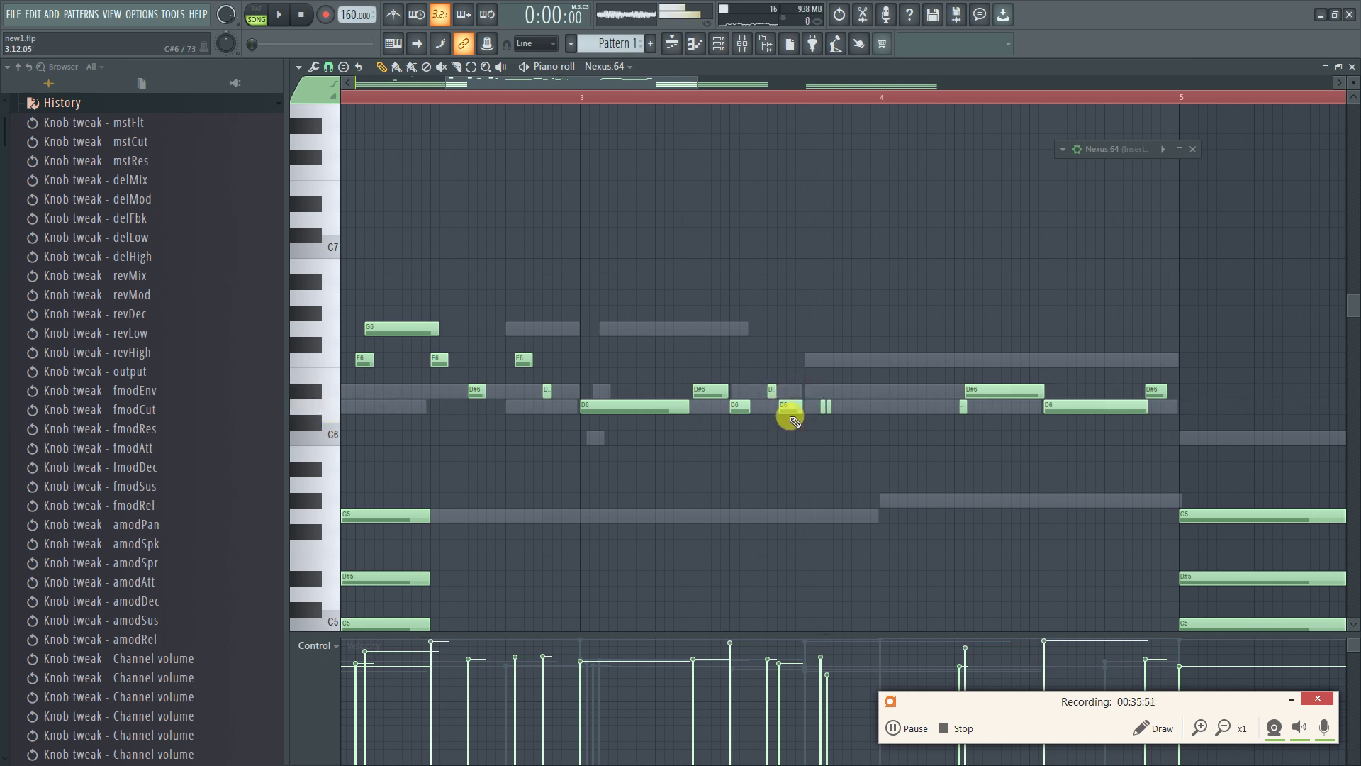
{"action": "key", "text": "space"}
{"action": "left_click", "coordinate": [578, 95]}
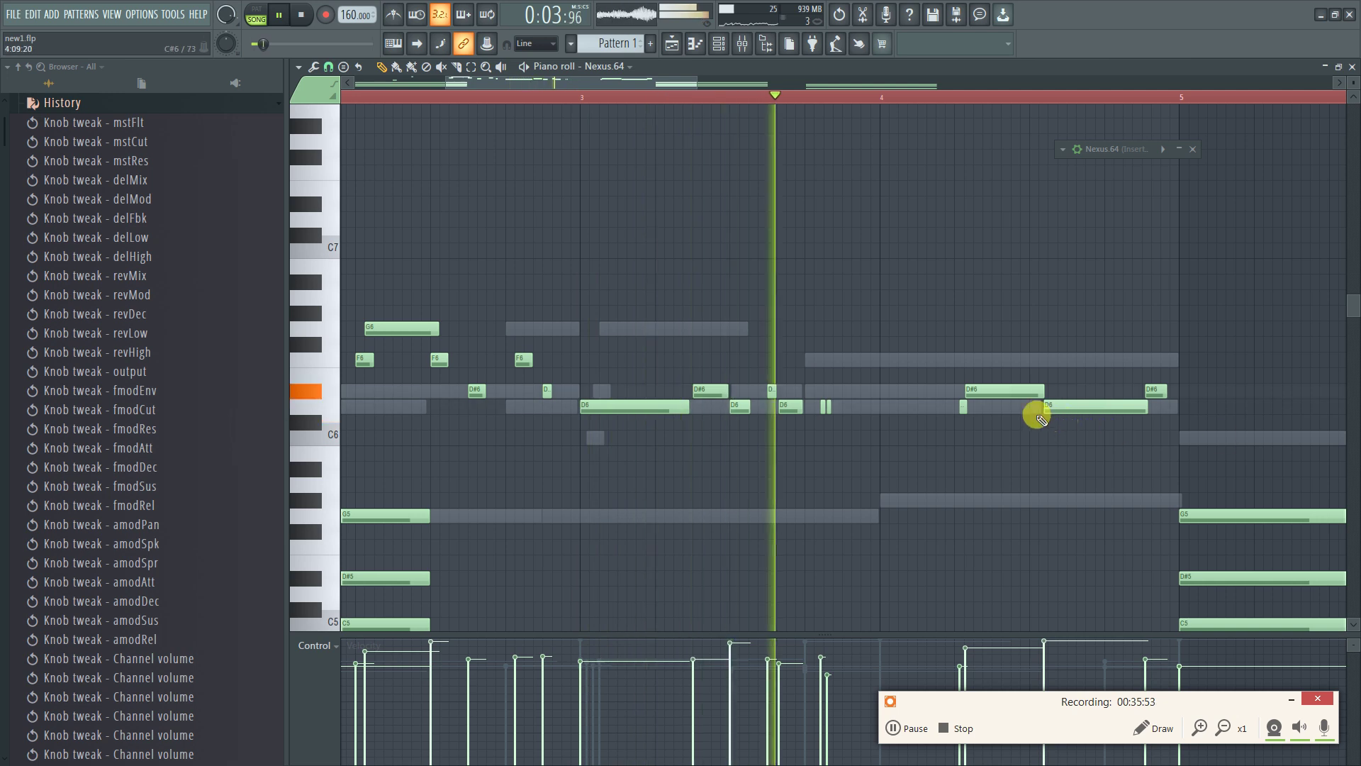
{"action": "key", "text": "space"}
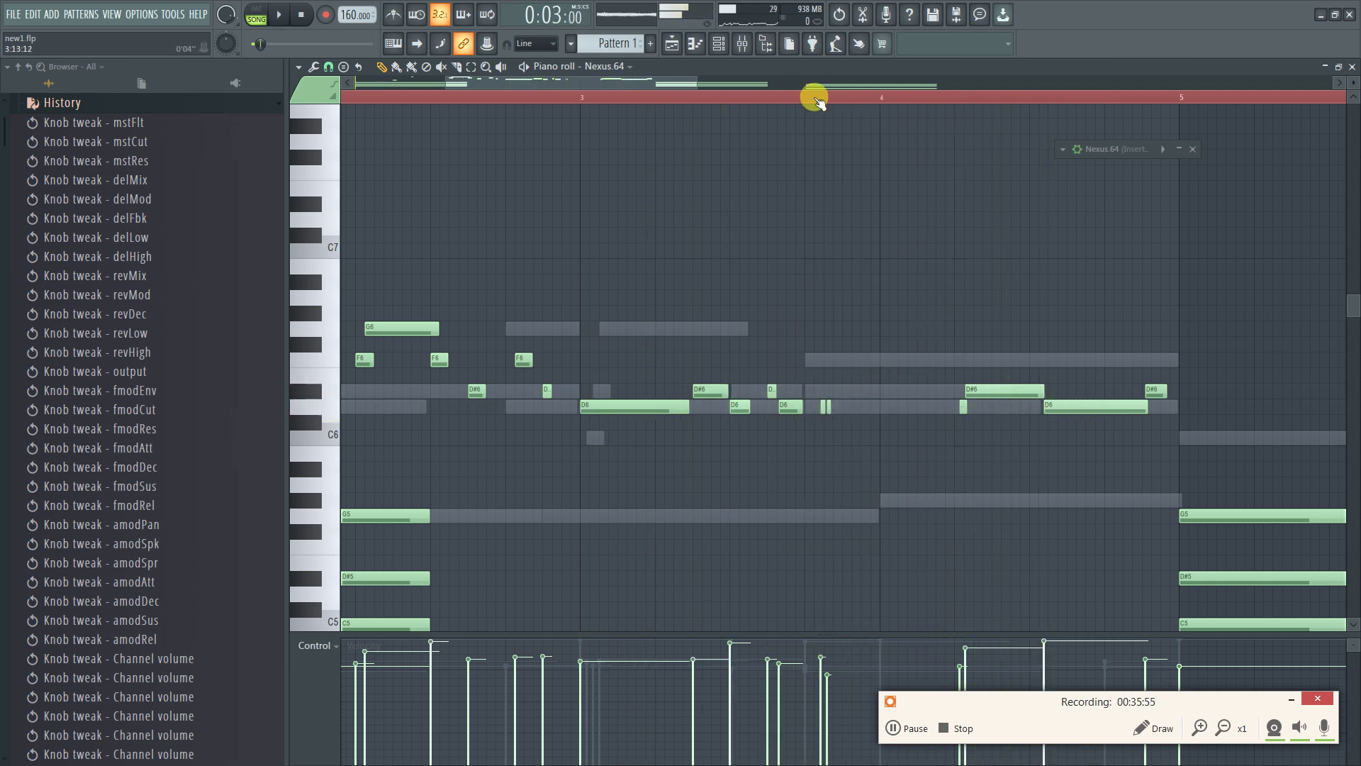
Shift the two very short D6 notes near the end of bar 3 slightly later with a gap between them, and play them back
{"action": "scroll", "coordinate": [814, 97], "scroll_direction": "up", "scroll_amount": 4}
{"action": "left_click", "coordinate": [844, 406]}
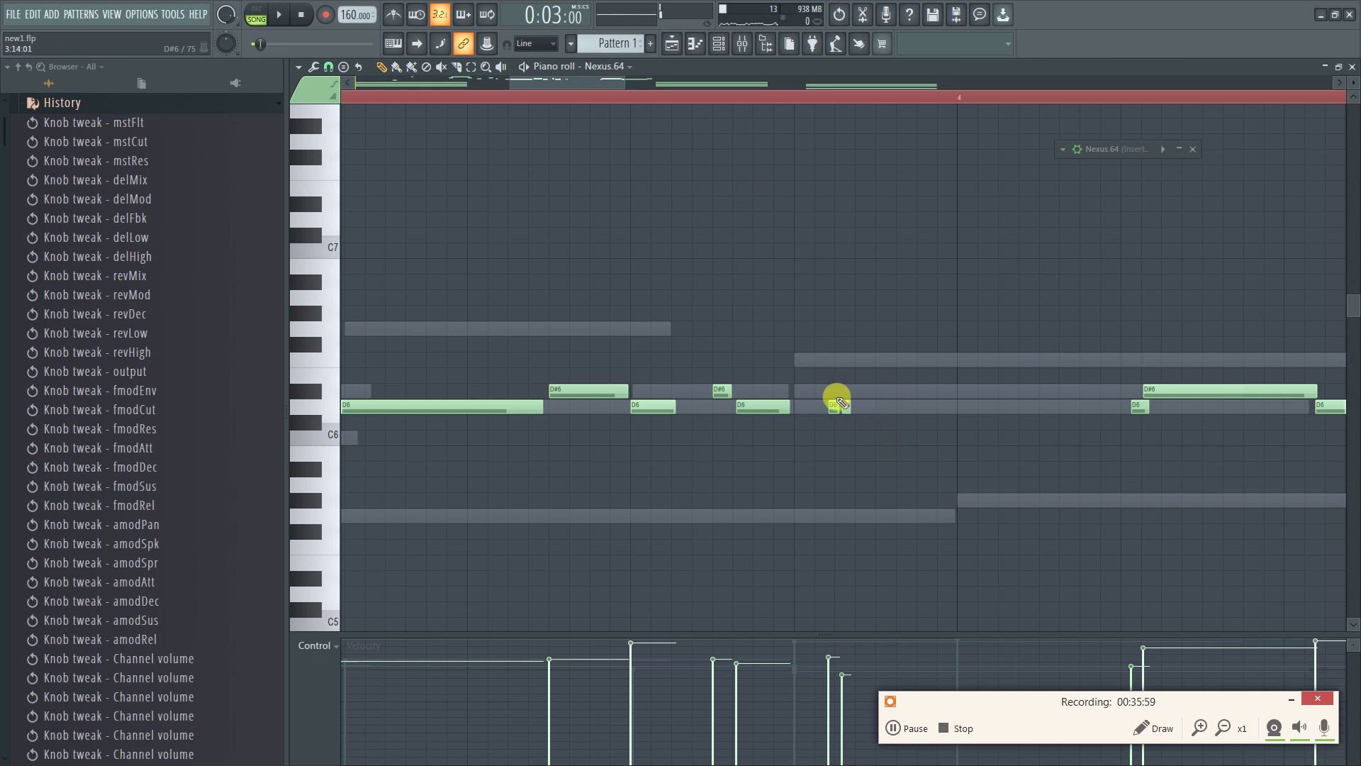
{"action": "left_click_drag", "start_coordinate": [804, 370], "coordinate": [857, 428]}
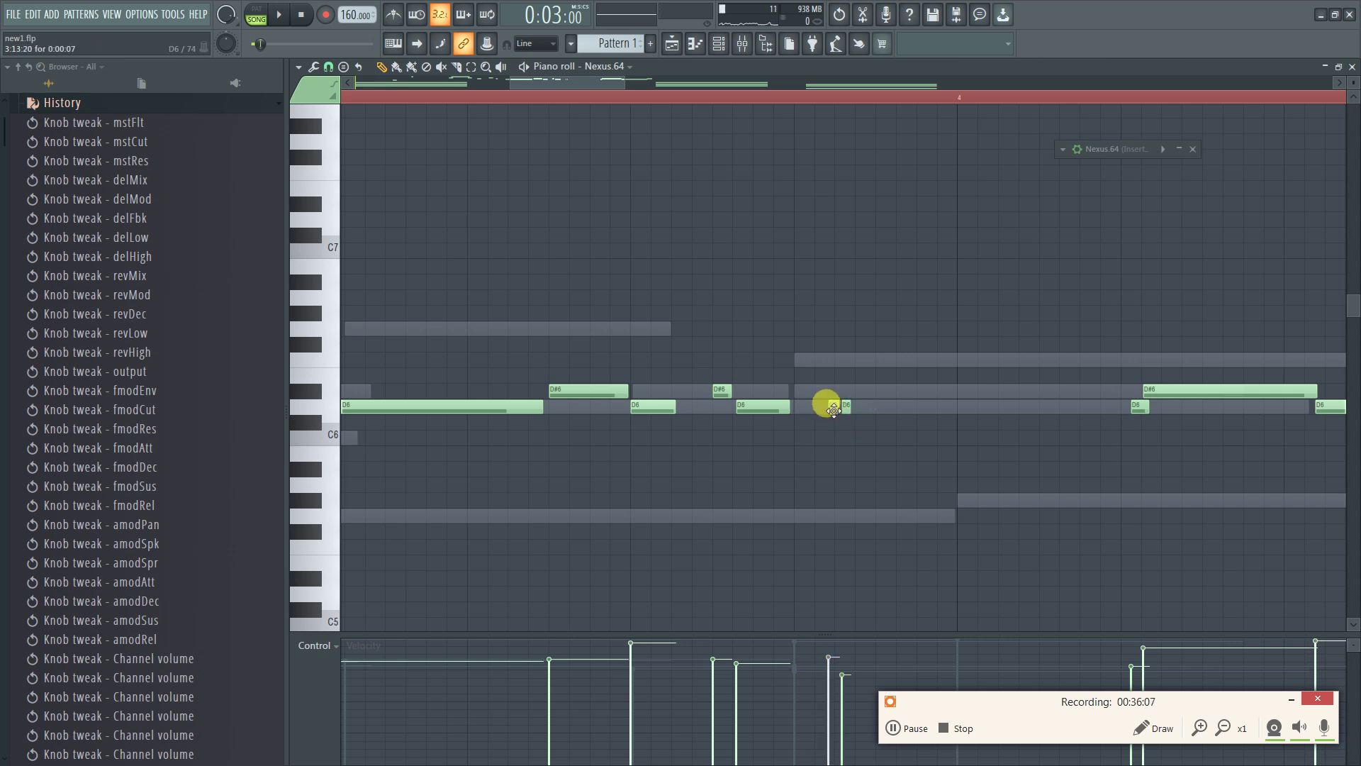
{"action": "left_click_drag", "start_coordinate": [887, 385], "coordinate": [801, 440]}
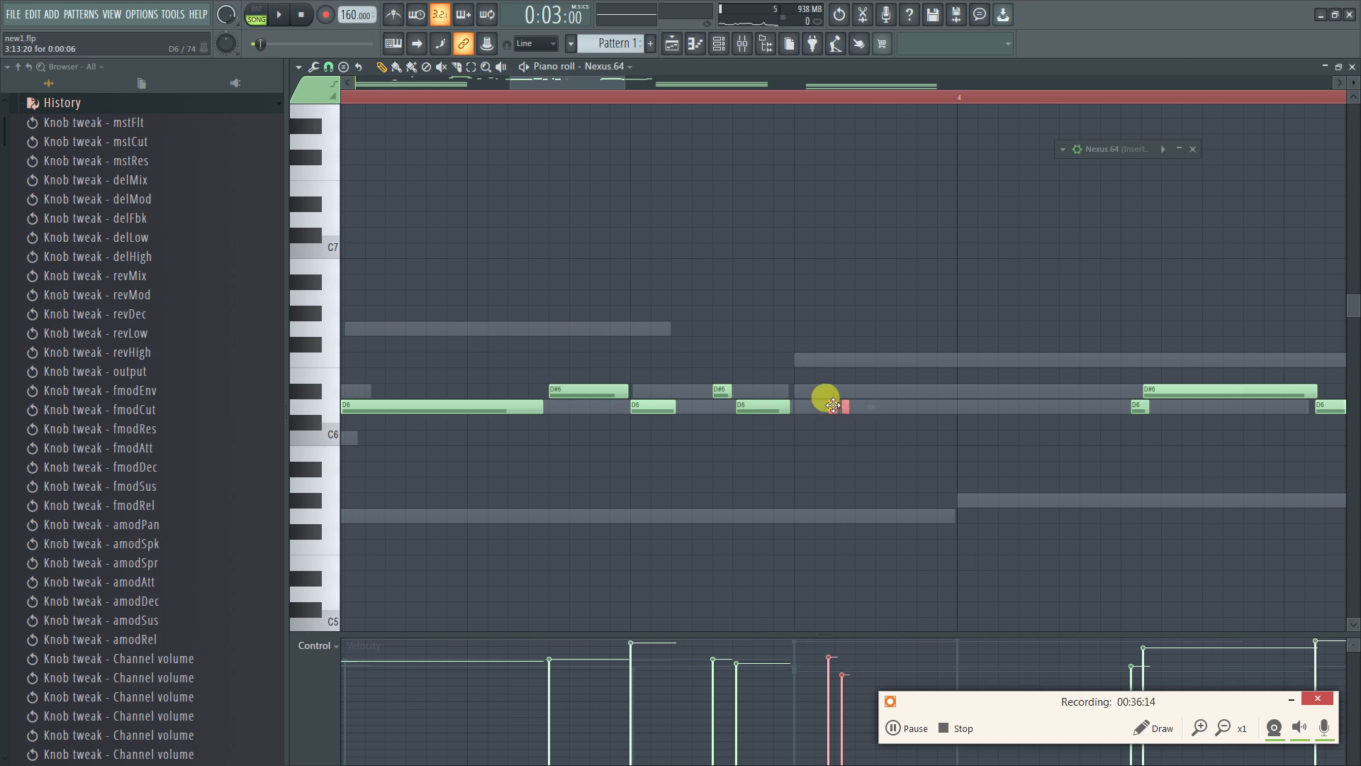
{"action": "mouse_move", "coordinate": [837, 406]}
{"action": "left_mouse_down"}
{"action": "mouse_move", "coordinate": [851, 406]}
{"action": "mouse_move", "coordinate": [820, 401]}
{"action": "mouse_move", "coordinate": [863, 385]}
{"action": "mouse_move", "coordinate": [829, 415]}
{"action": "left_mouse_up"}
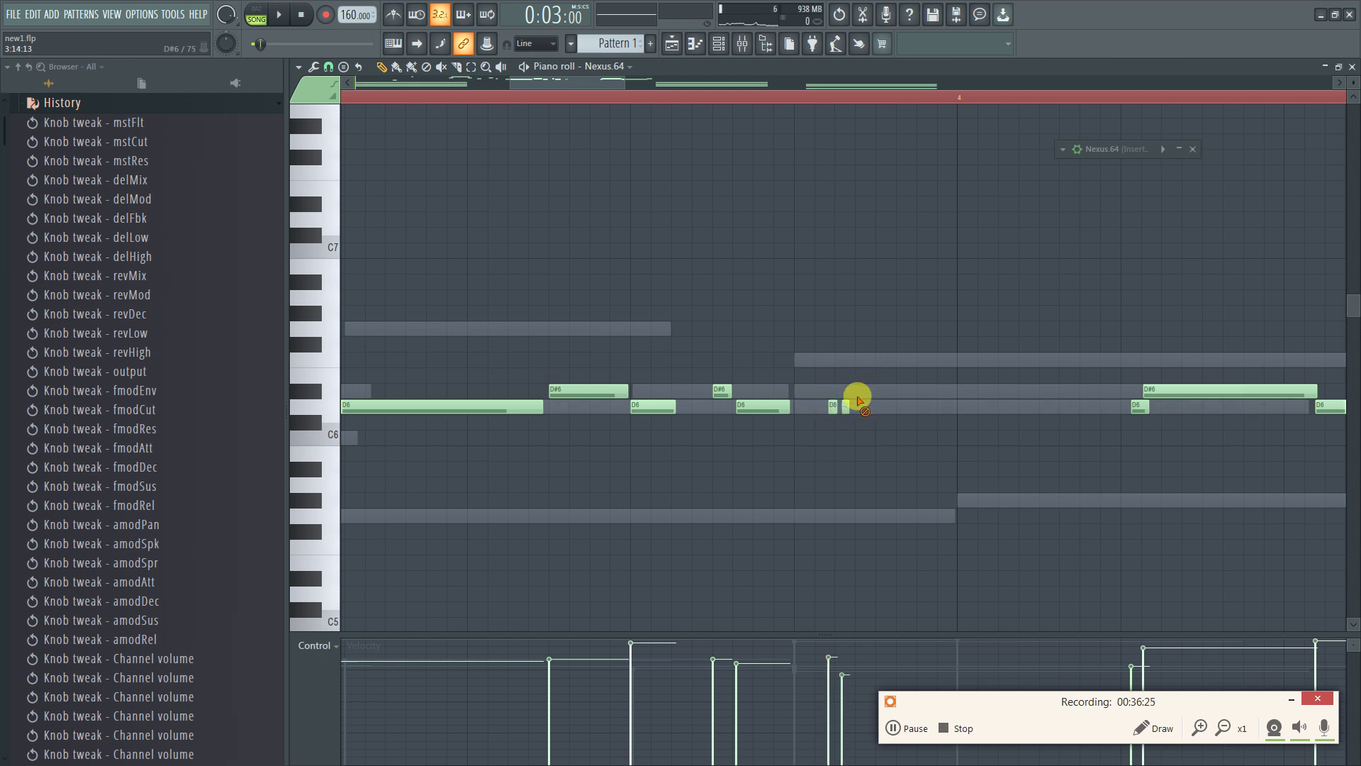
{"action": "mouse_move", "coordinate": [836, 410]}
{"action": "left_mouse_down"}
{"action": "mouse_move", "coordinate": [820, 398]}
{"action": "mouse_move", "coordinate": [858, 412]}
{"action": "left_mouse_up"}
{"action": "key", "text": "space"}
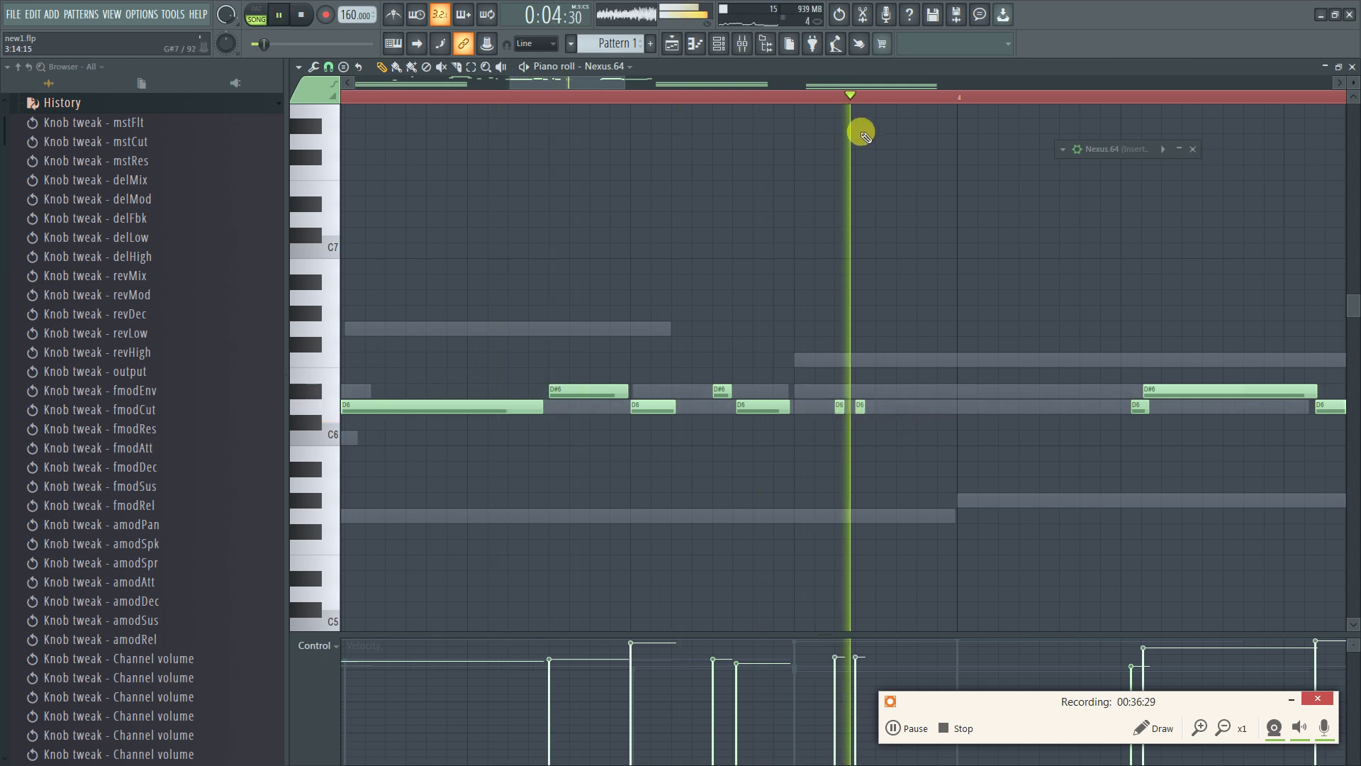
{"action": "key", "text": "space"}
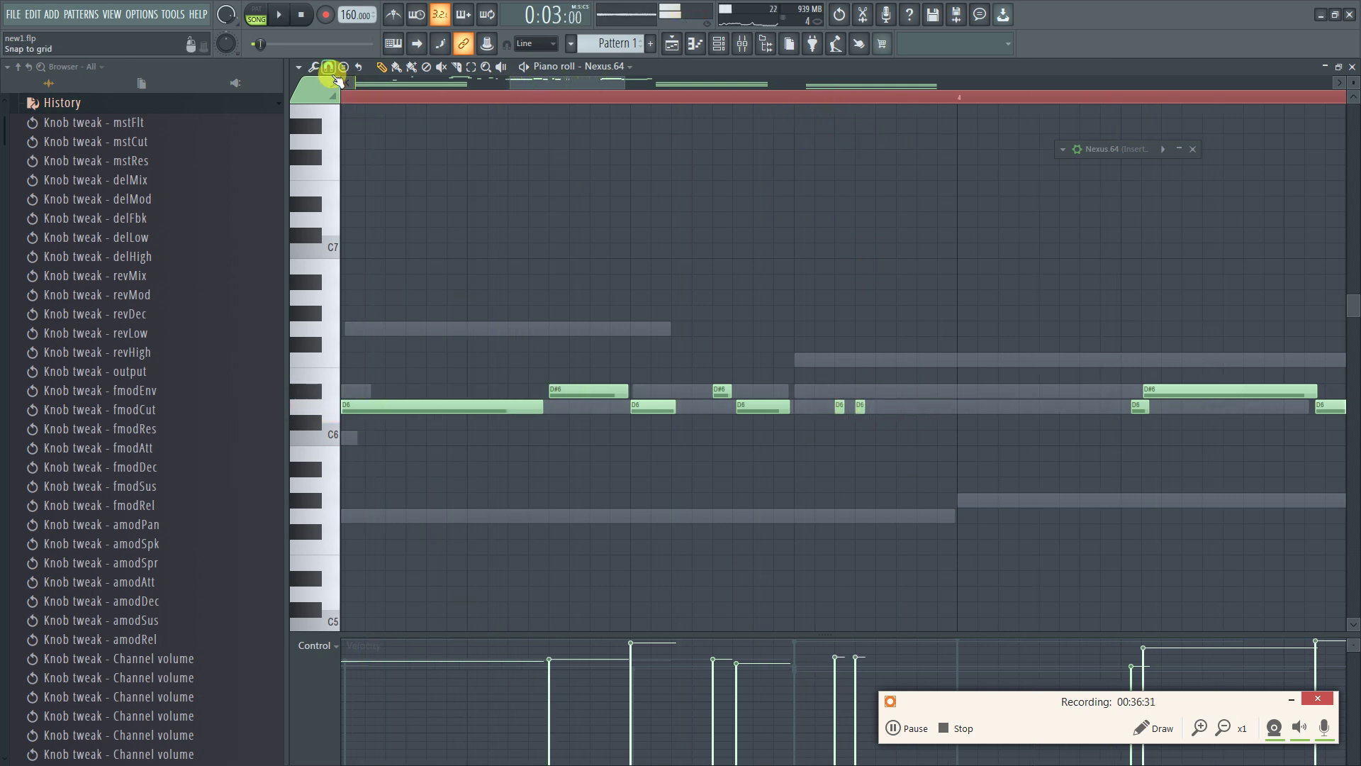
Set the piano roll snap to 1/4 step, move the second short D6 against the first, and play back from bar 3
{"action": "left_click", "coordinate": [328, 66]}
{"action": "left_click", "coordinate": [330, 148]}
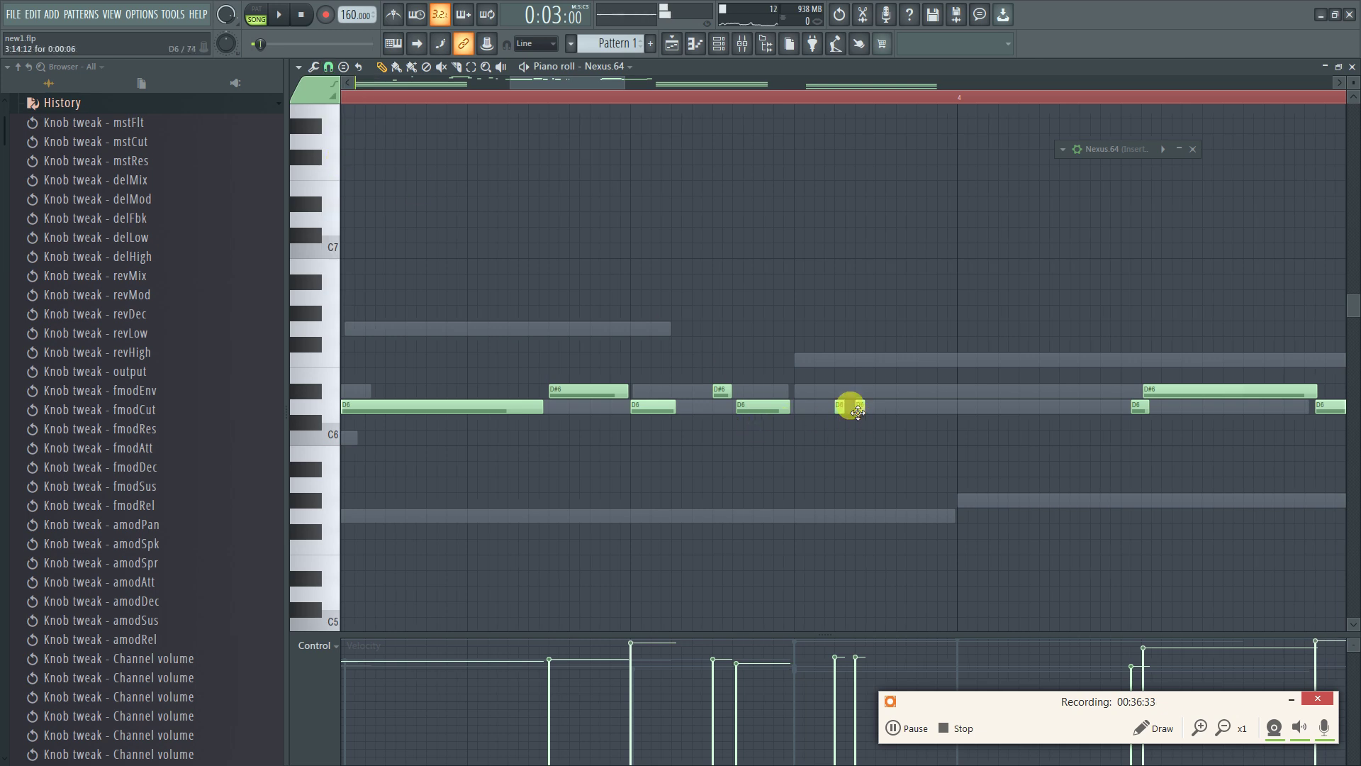
{"action": "left_click_drag", "start_coordinate": [858, 411], "coordinate": [841, 404]}
{"action": "key", "text": "space"}
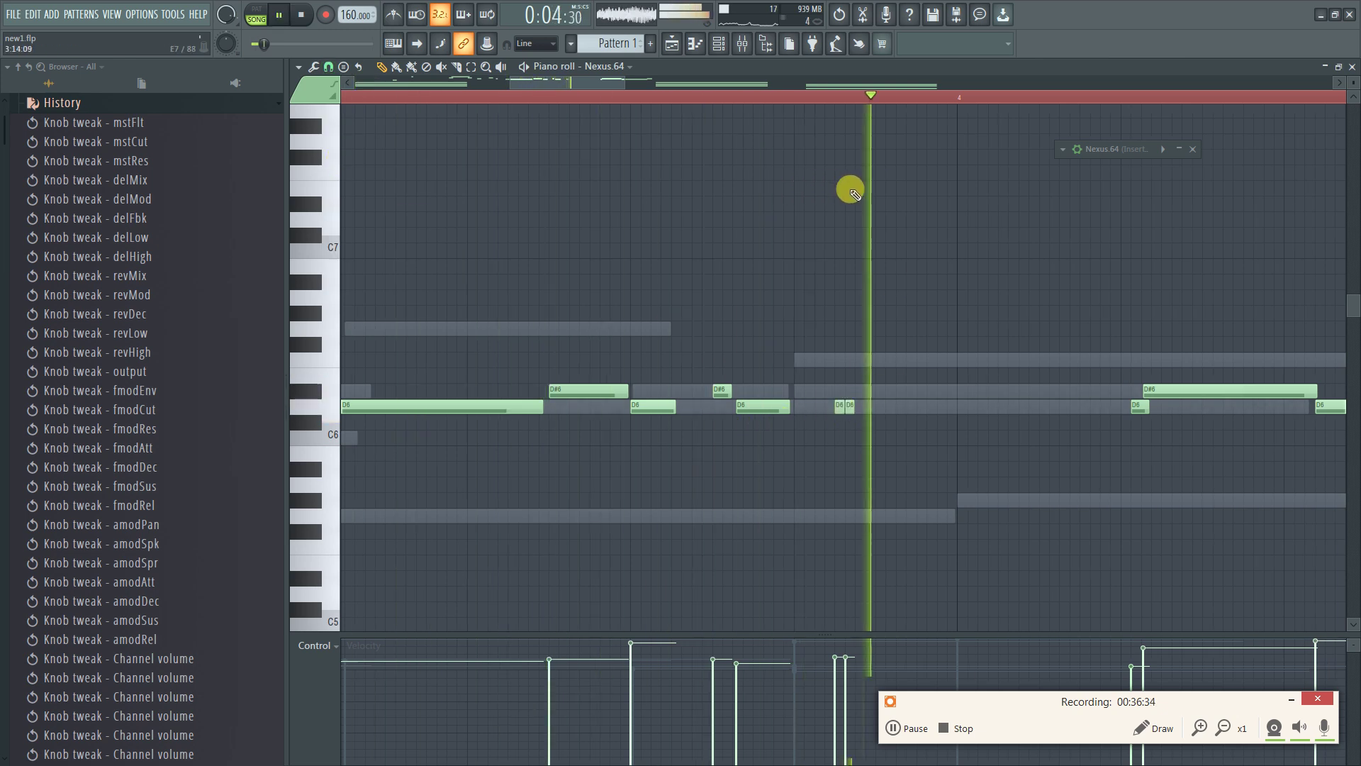
Try replacing the pair of short D6 notes late in bar 3 with a single earlier D6, play it back and delete it
{"action": "right_click", "coordinate": [850, 405]}
{"action": "right_click", "coordinate": [840, 406]}
{"action": "key", "text": "space"}
{"action": "left_click", "coordinate": [827, 408]}
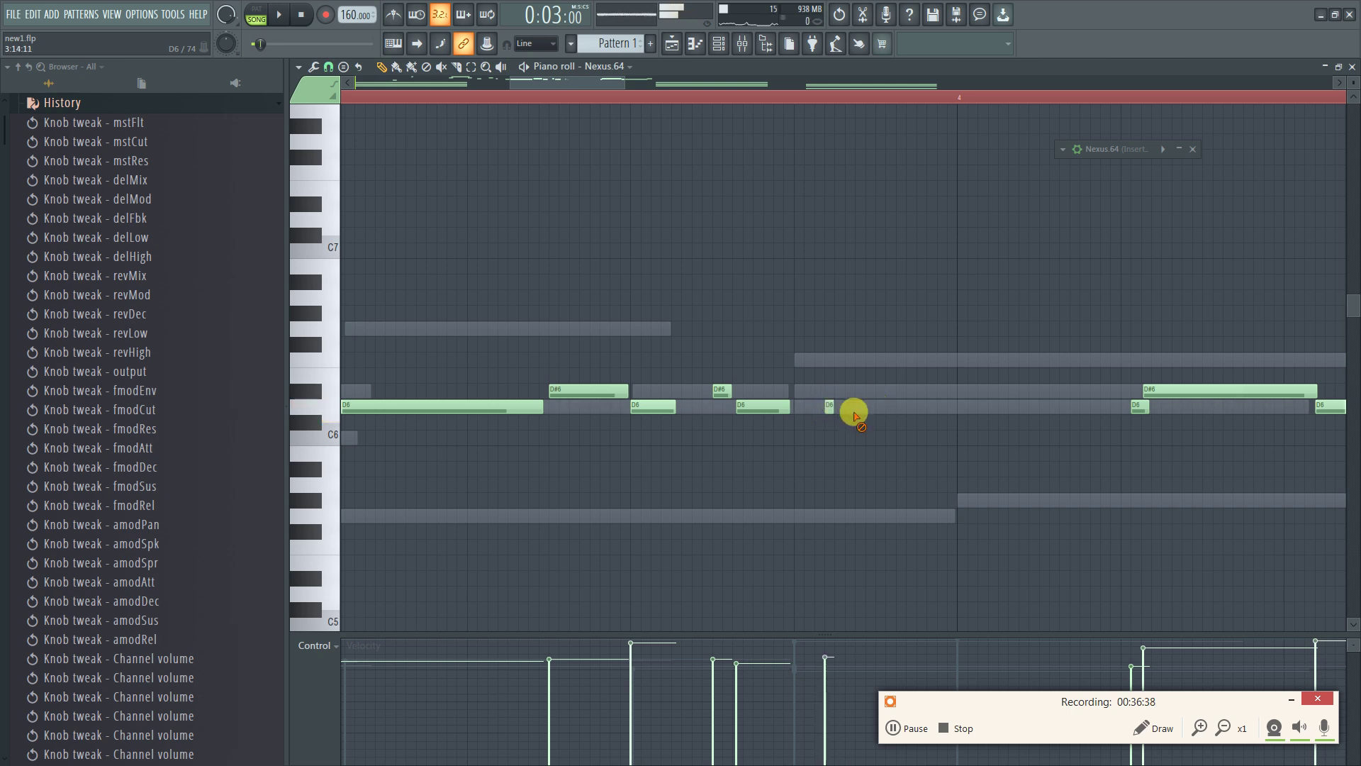
{"action": "left_click", "coordinate": [825, 407]}
{"action": "key", "text": "space"}
{"action": "right_click", "coordinate": [820, 405]}
{"action": "key", "text": "space"}
Set the piano roll snap to 1/2 step, try a single short D6 note late in bar 3, and play it back
{"action": "left_click", "coordinate": [330, 68]}
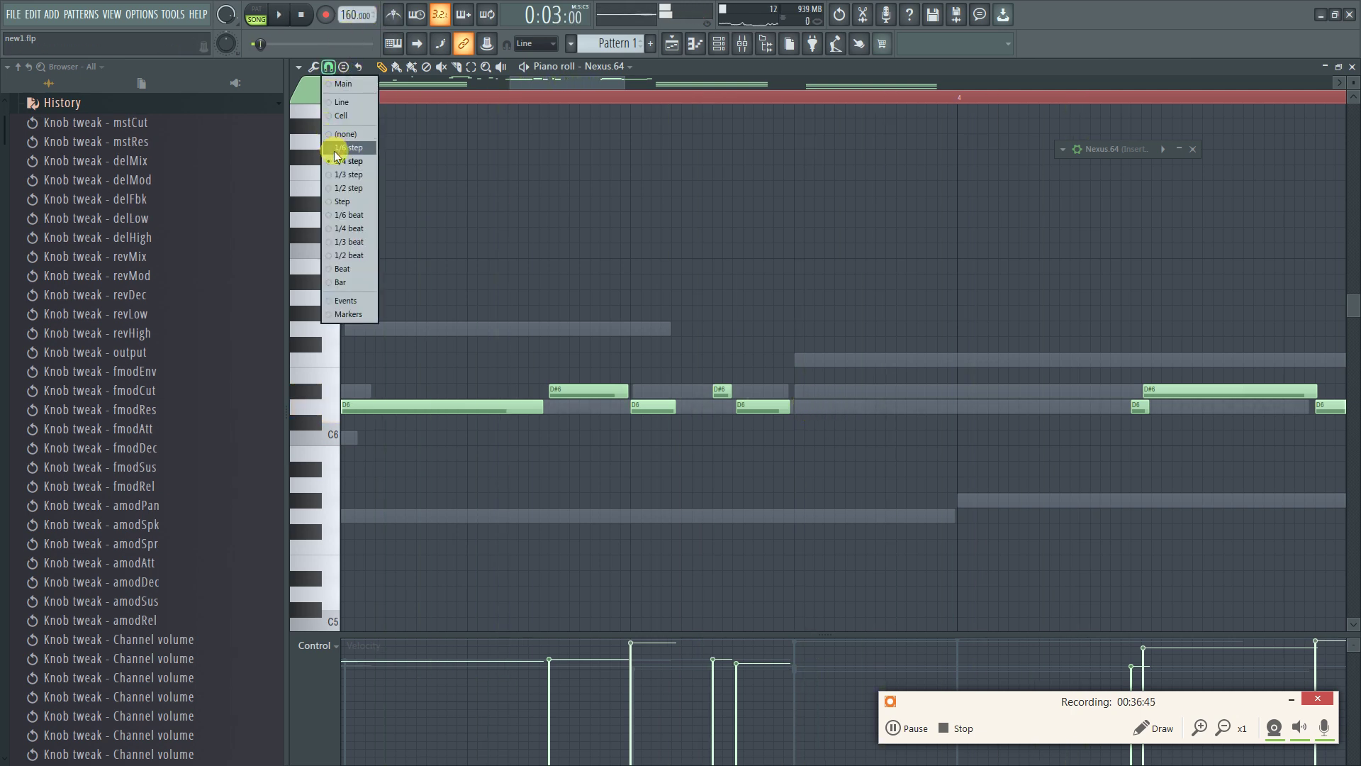
{"action": "left_click", "coordinate": [352, 188]}
{"action": "left_click", "coordinate": [819, 408]}
{"action": "key", "text": "space"}
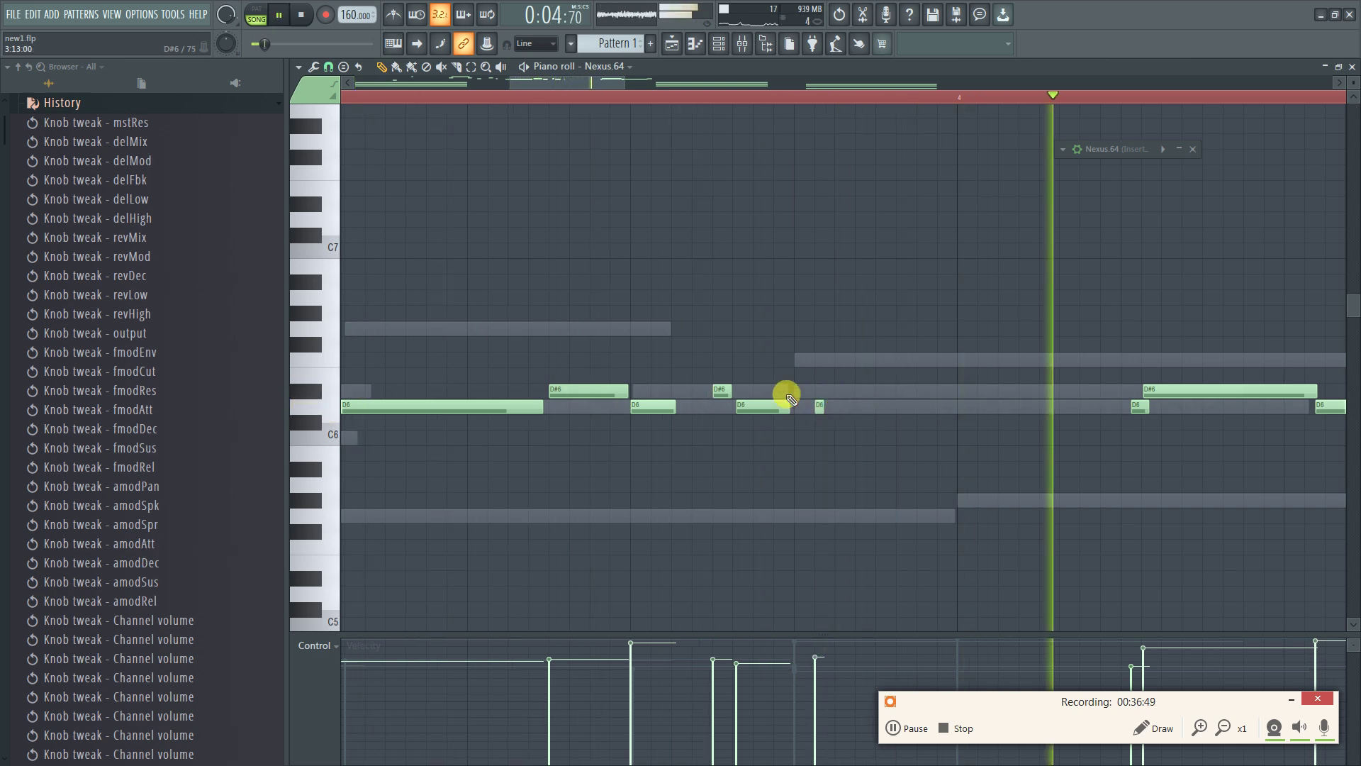
{"action": "key", "text": "space"}
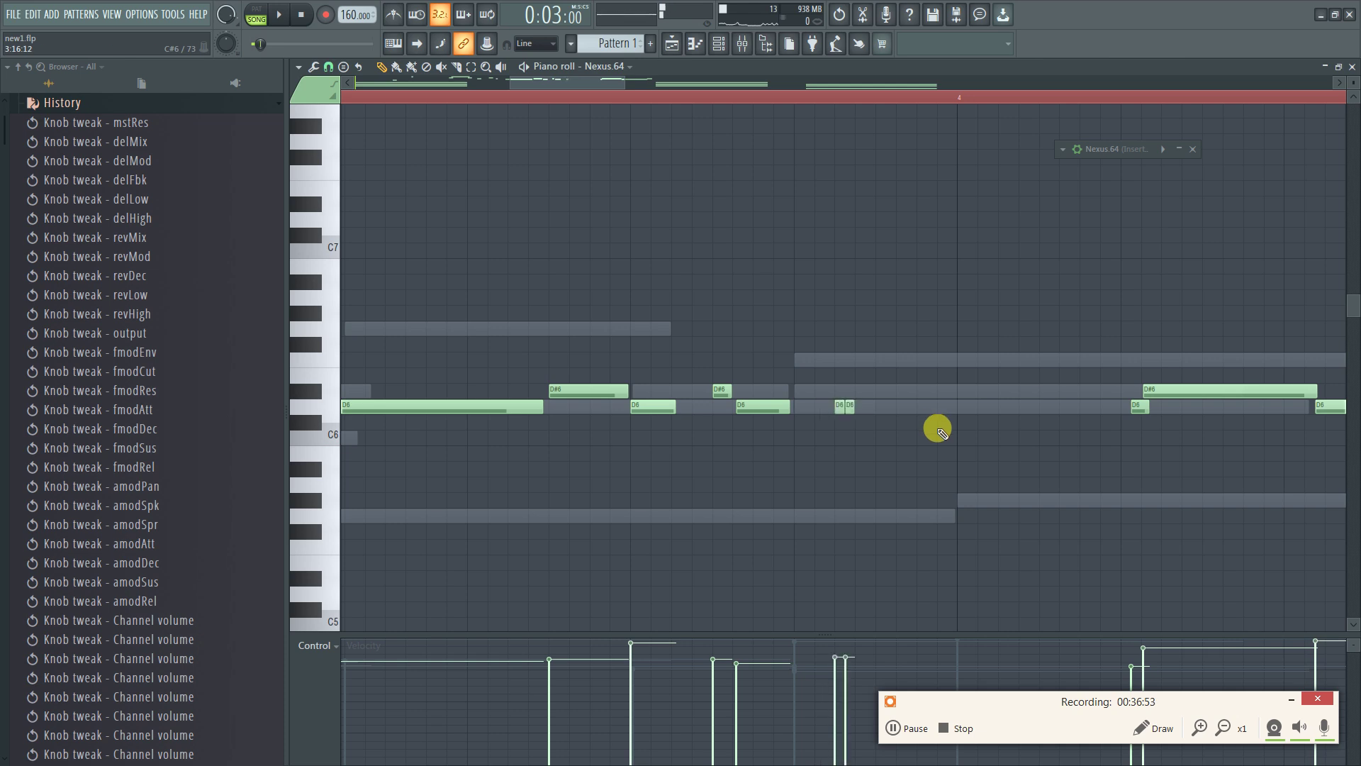
Play back bar 3, move the long D6 in bar 4 earlier so it overlaps the long D#6, and play from within bar 4
{"action": "key", "text": "space"}
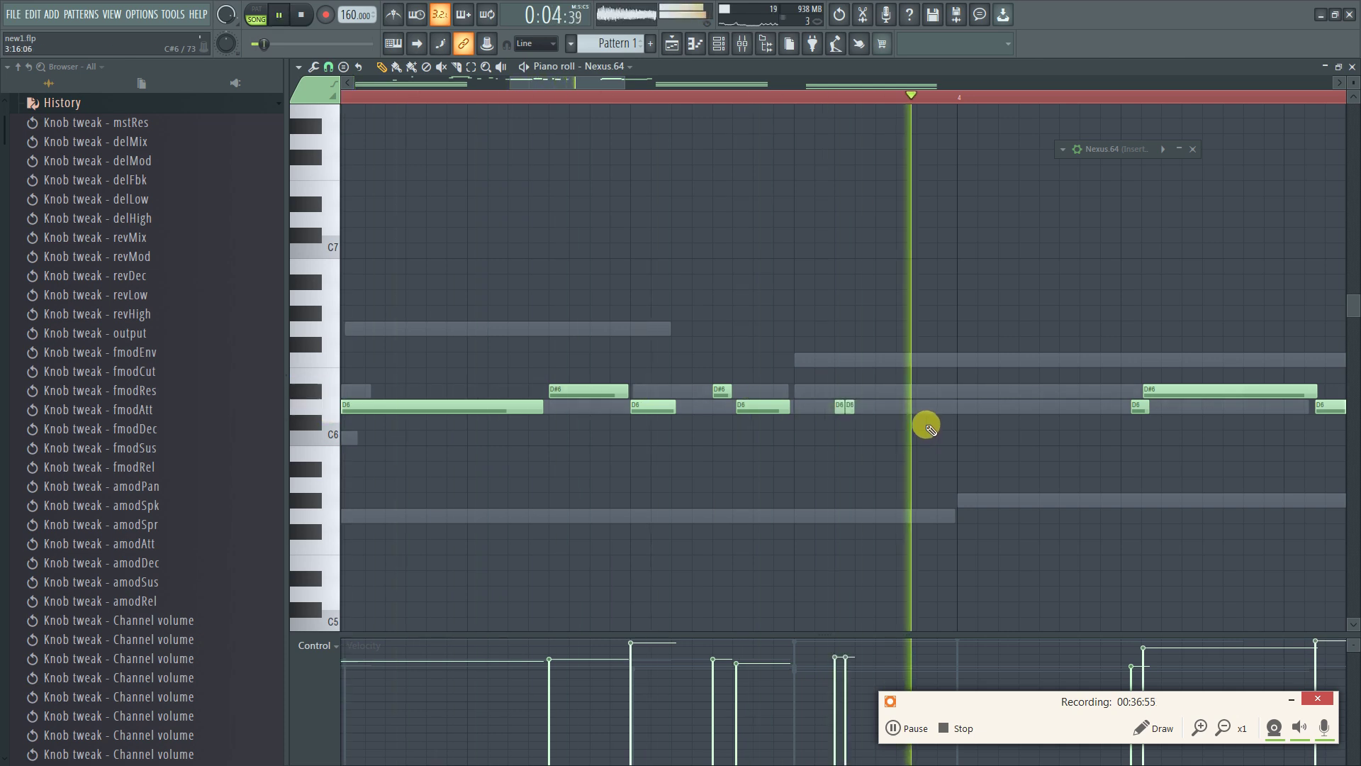
{"action": "scroll", "coordinate": [756, 99], "scroll_direction": "down", "scroll_amount": 2}
{"action": "key", "text": "space"}
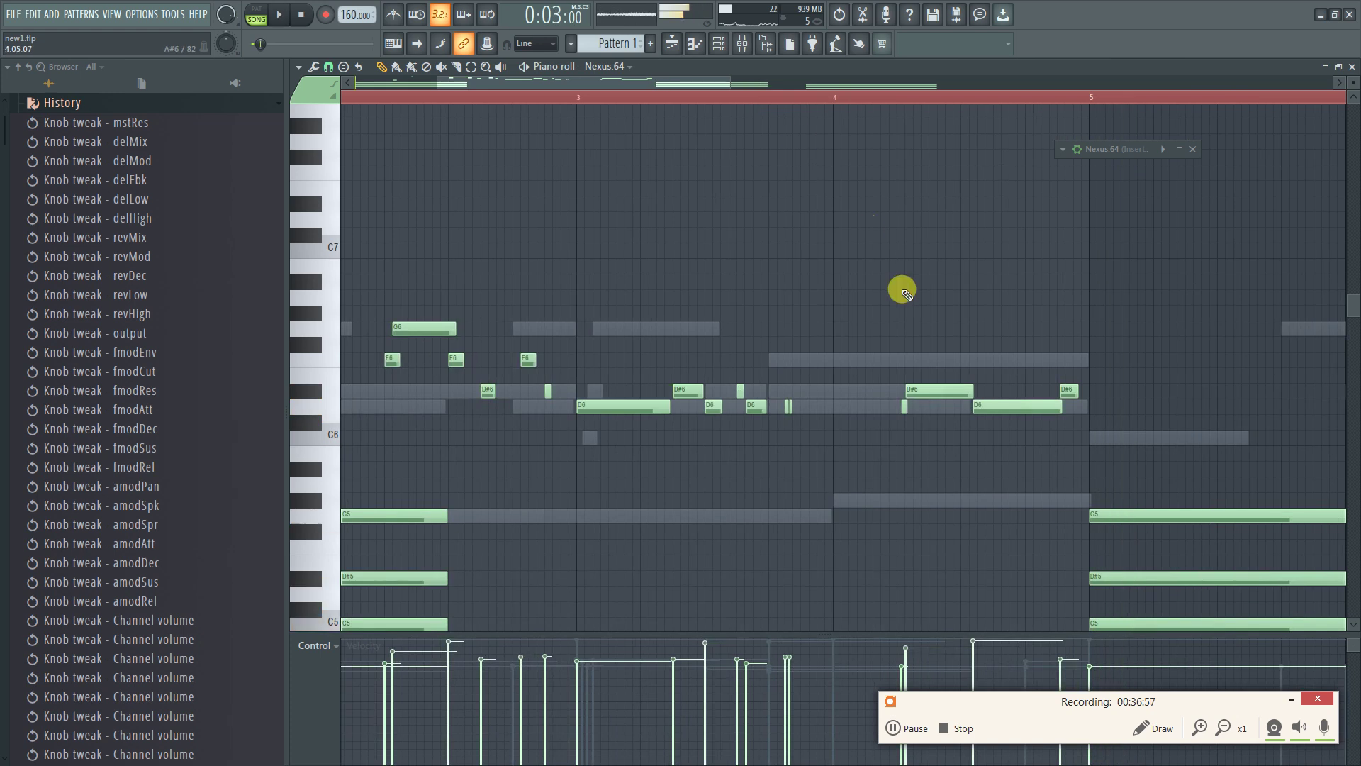
{"action": "scroll", "coordinate": [900, 107], "scroll_direction": "up", "scroll_amount": 3}
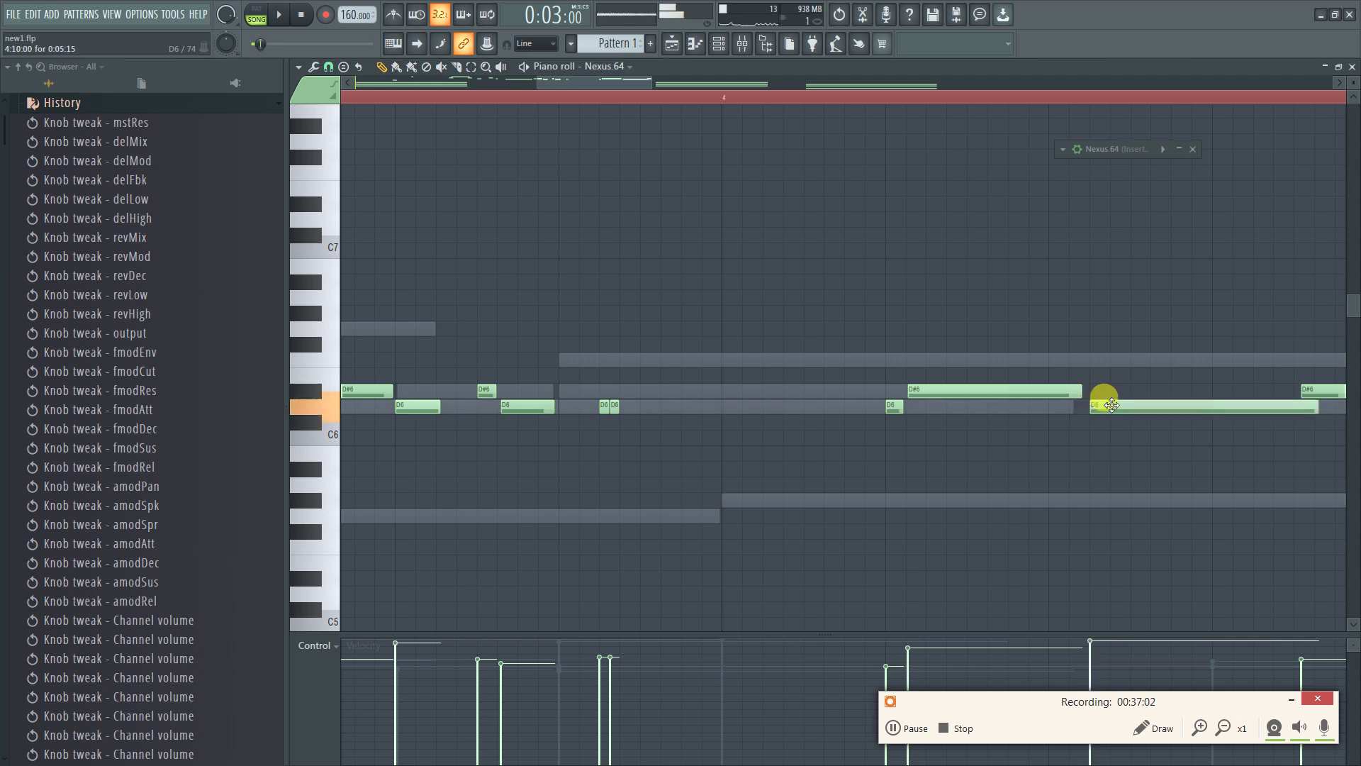
{"action": "left_click_drag", "start_coordinate": [1111, 408], "coordinate": [1091, 408]}
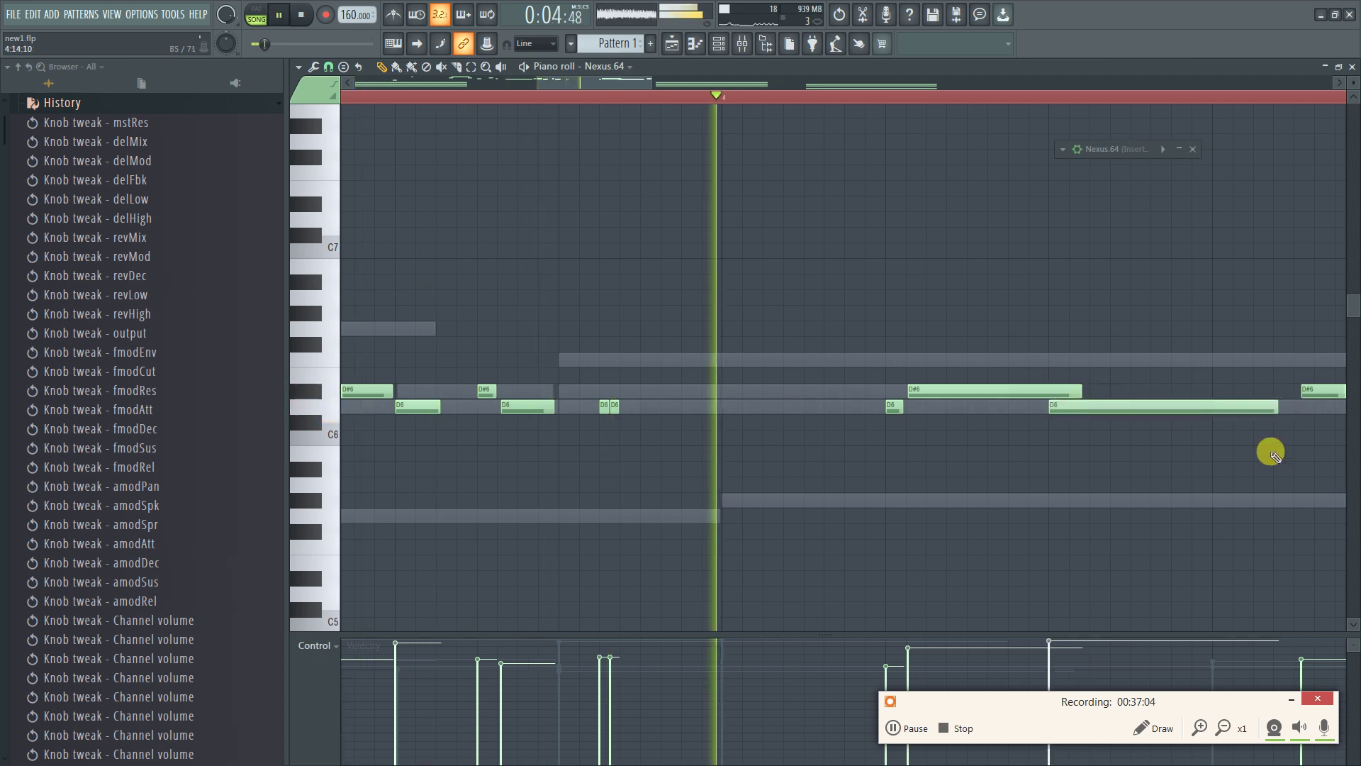
{"action": "left_click", "coordinate": [872, 99]}
{"action": "scroll", "coordinate": [868, 98], "scroll_direction": "down", "scroll_amount": 2}
{"action": "left_click", "coordinate": [887, 99]}
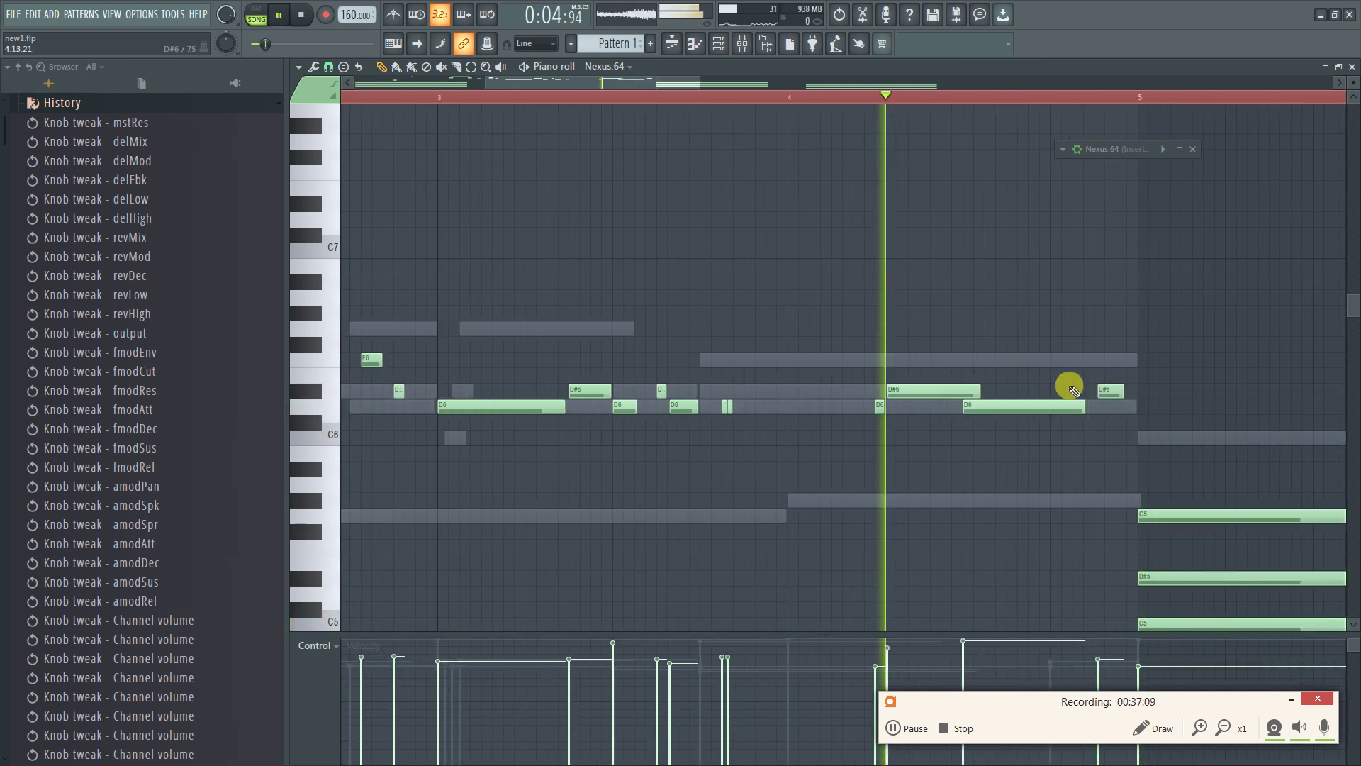
Shift the short D#6 at the end of bar 4 slightly earlier and play the line back
{"action": "right_click", "coordinate": [1112, 392]}
{"action": "key", "text": "space"}
{"action": "left_click_drag", "start_coordinate": [1096, 394], "coordinate": [1085, 395]}
{"action": "key", "text": "space"}
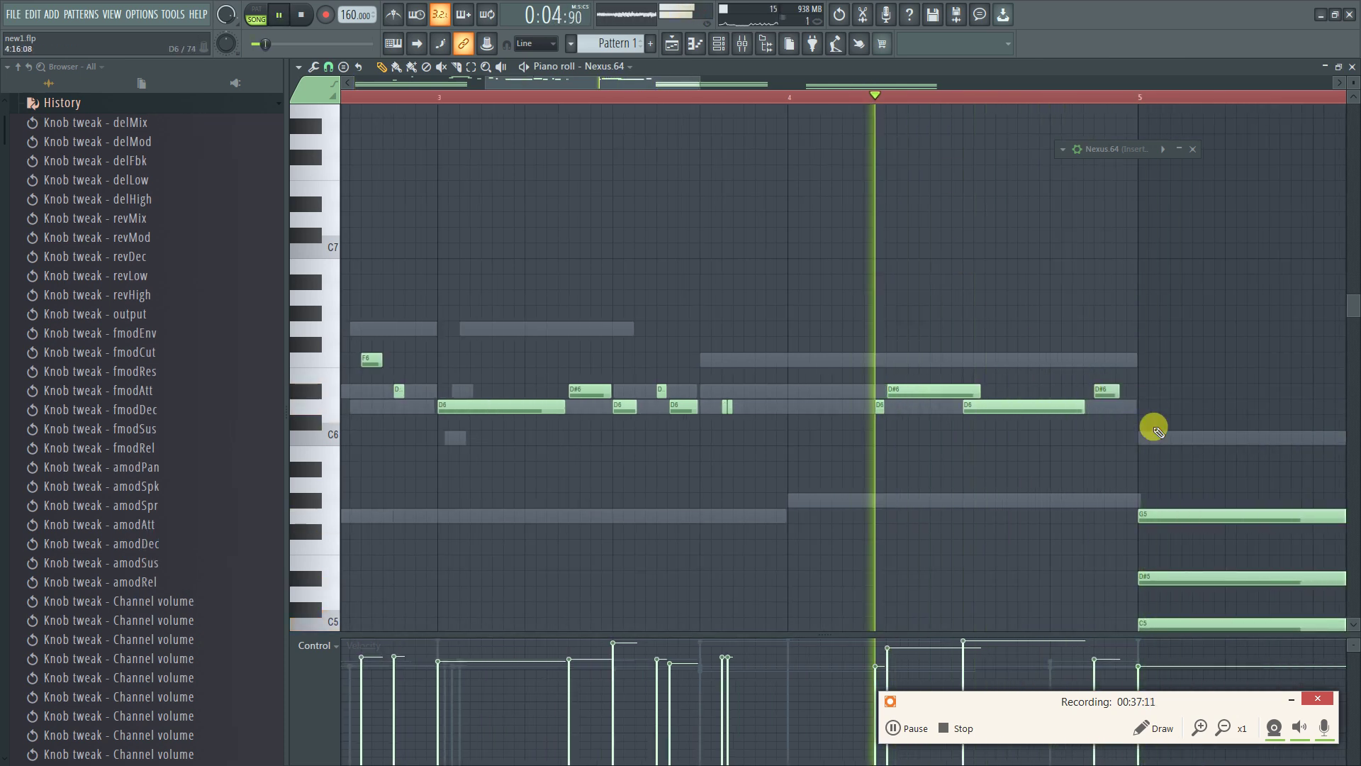
{"action": "key", "text": "space"}
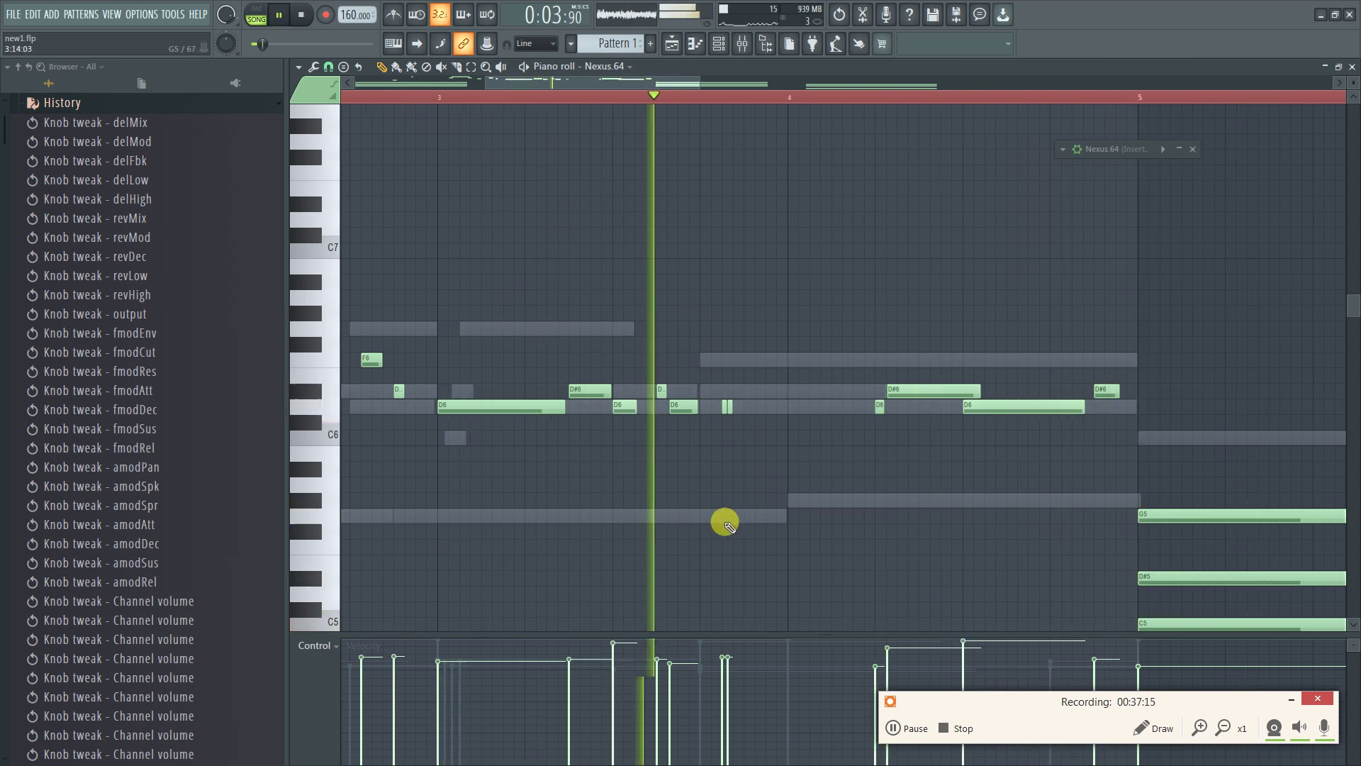
Replace the two short D6 notes late in bar 3 with a short D#6 followed by a short D6, and play them back
{"action": "key", "text": "space"}
{"action": "key", "text": "space"}
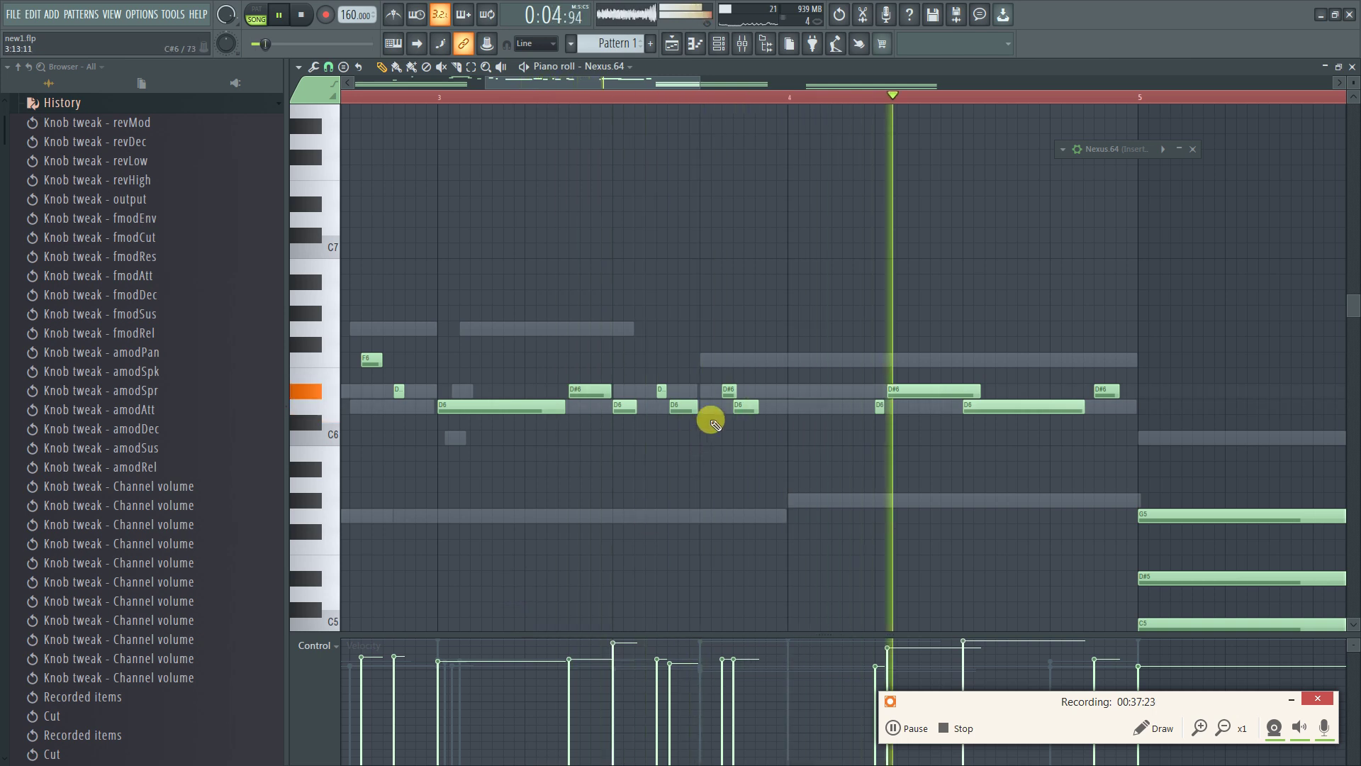
{"action": "key", "text": "space"}
{"action": "left_click", "coordinate": [727, 391]}
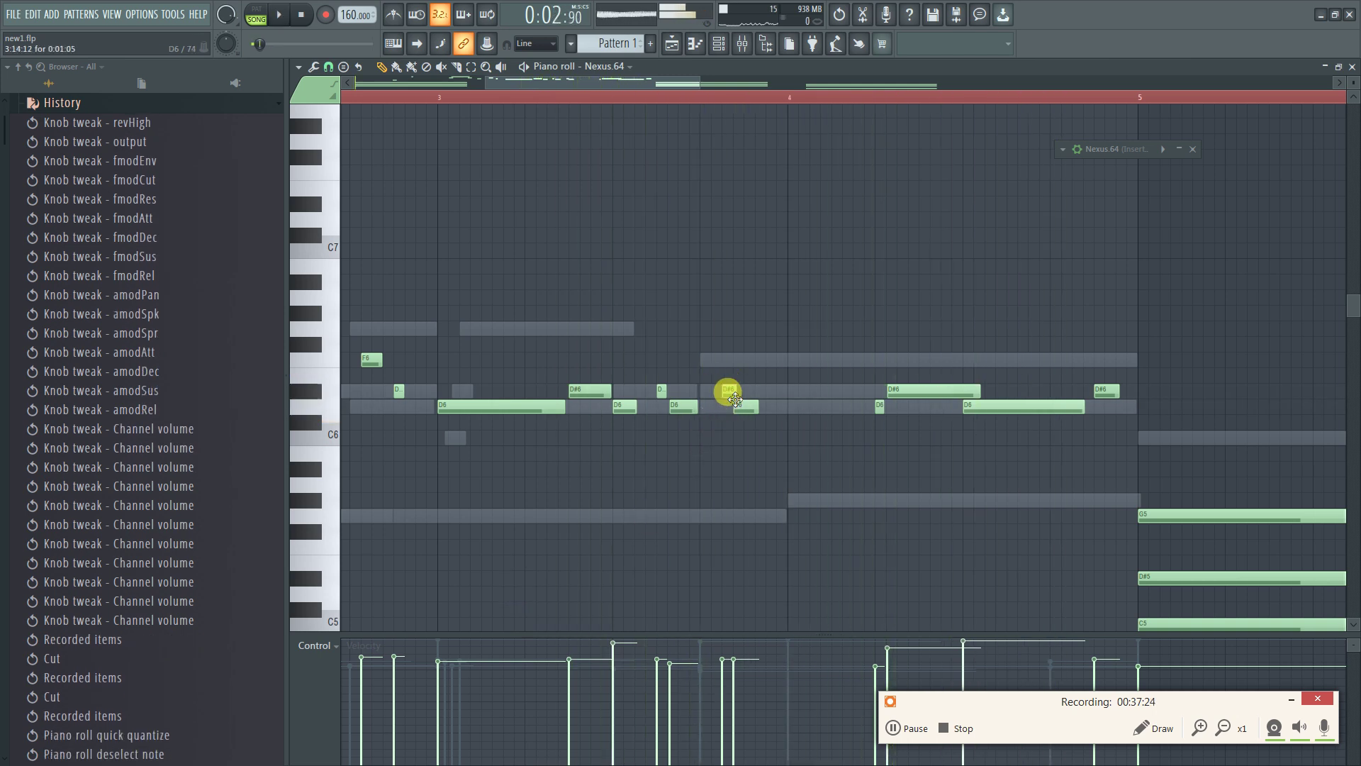
{"action": "key", "text": "space"}
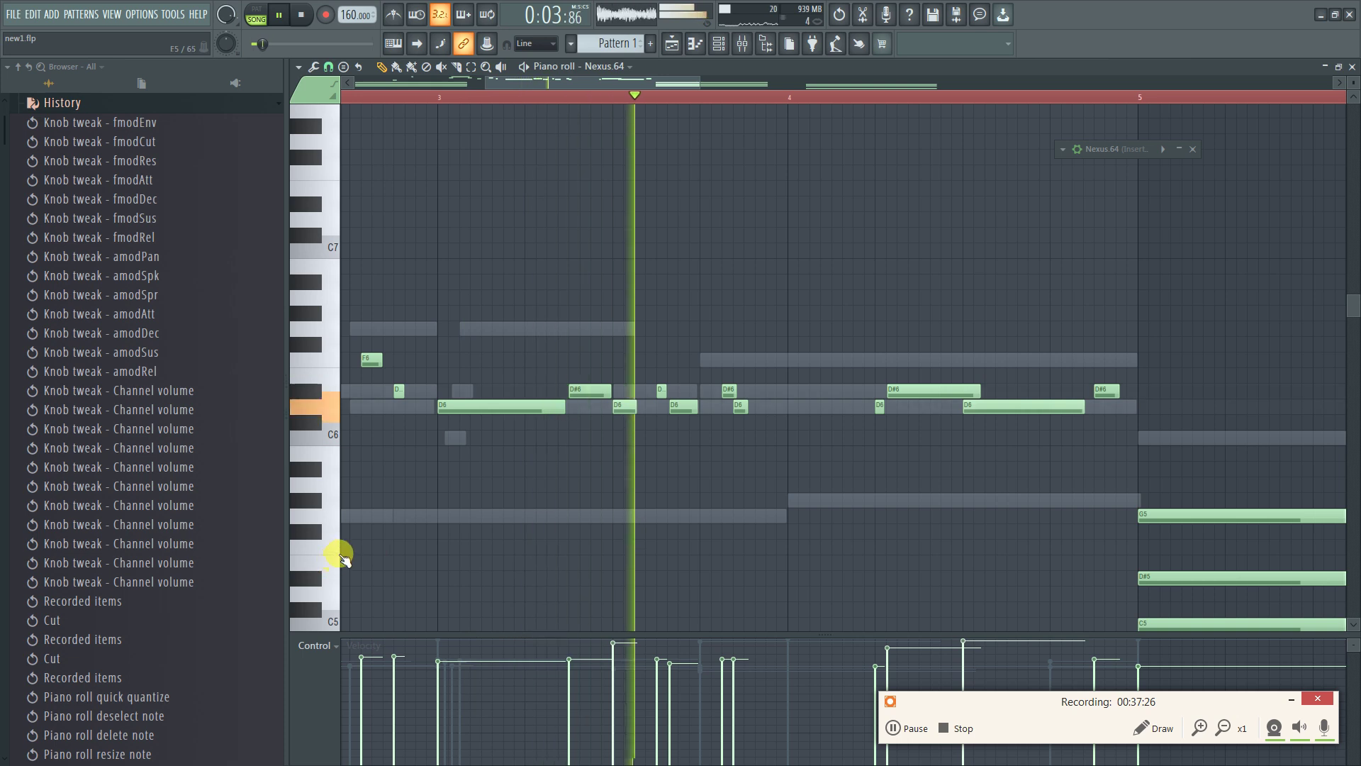
{"action": "key", "text": "space"}
Try the D#6 and D6 pair slightly earlier in bar 3, play it back, and delete both notes
{"action": "mouse_move", "coordinate": [739, 399]}
{"action": "left_mouse_down"}
{"action": "mouse_move", "coordinate": [708, 385]}
{"action": "mouse_move", "coordinate": [726, 389]}
{"action": "mouse_move", "coordinate": [716, 408]}
{"action": "left_mouse_up"}
{"action": "left_click", "coordinate": [713, 389]}
{"action": "key", "text": "space"}
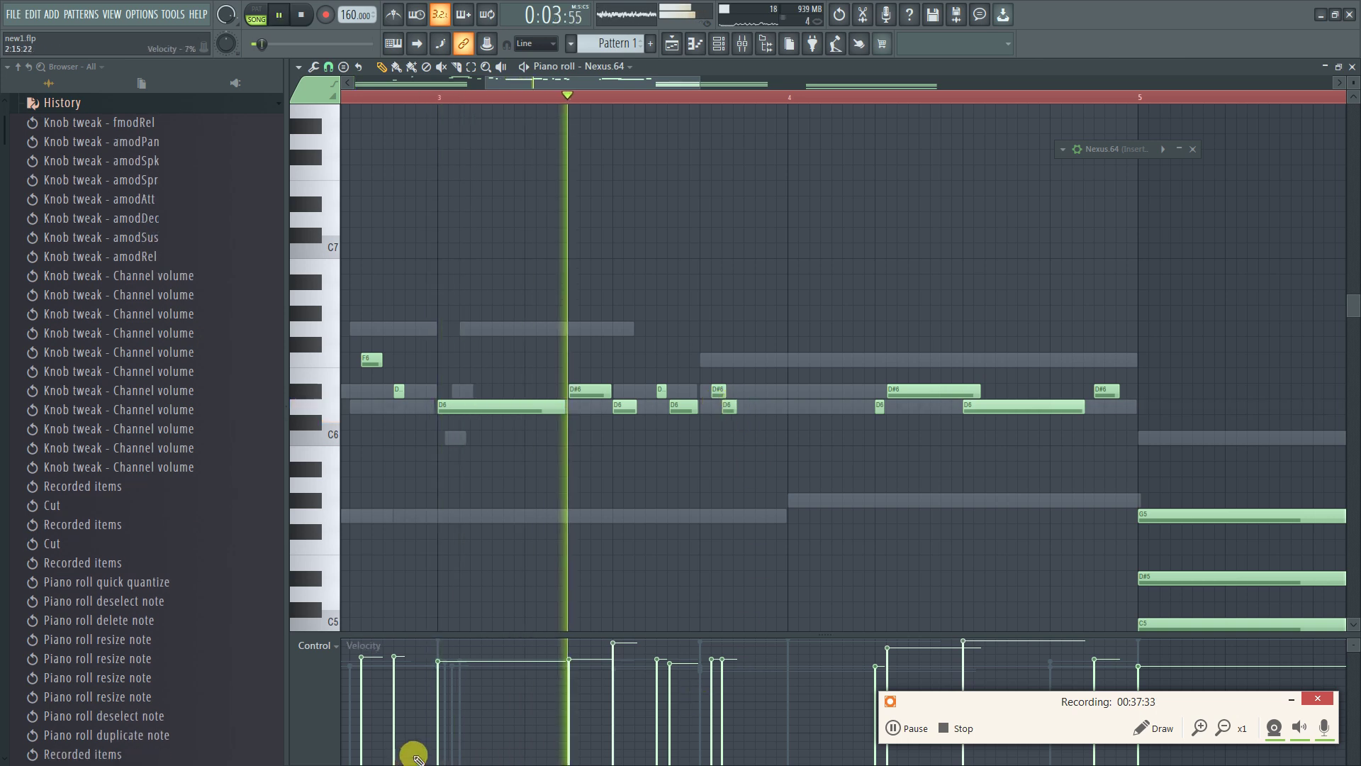
{"action": "right_click", "coordinate": [727, 406]}
{"action": "right_click", "coordinate": [719, 390]}
{"action": "key", "text": "space"}
Try a single short D#6 at step 13 of bar 3, play it back, and delete it
{"action": "left_click", "coordinate": [704, 390]}
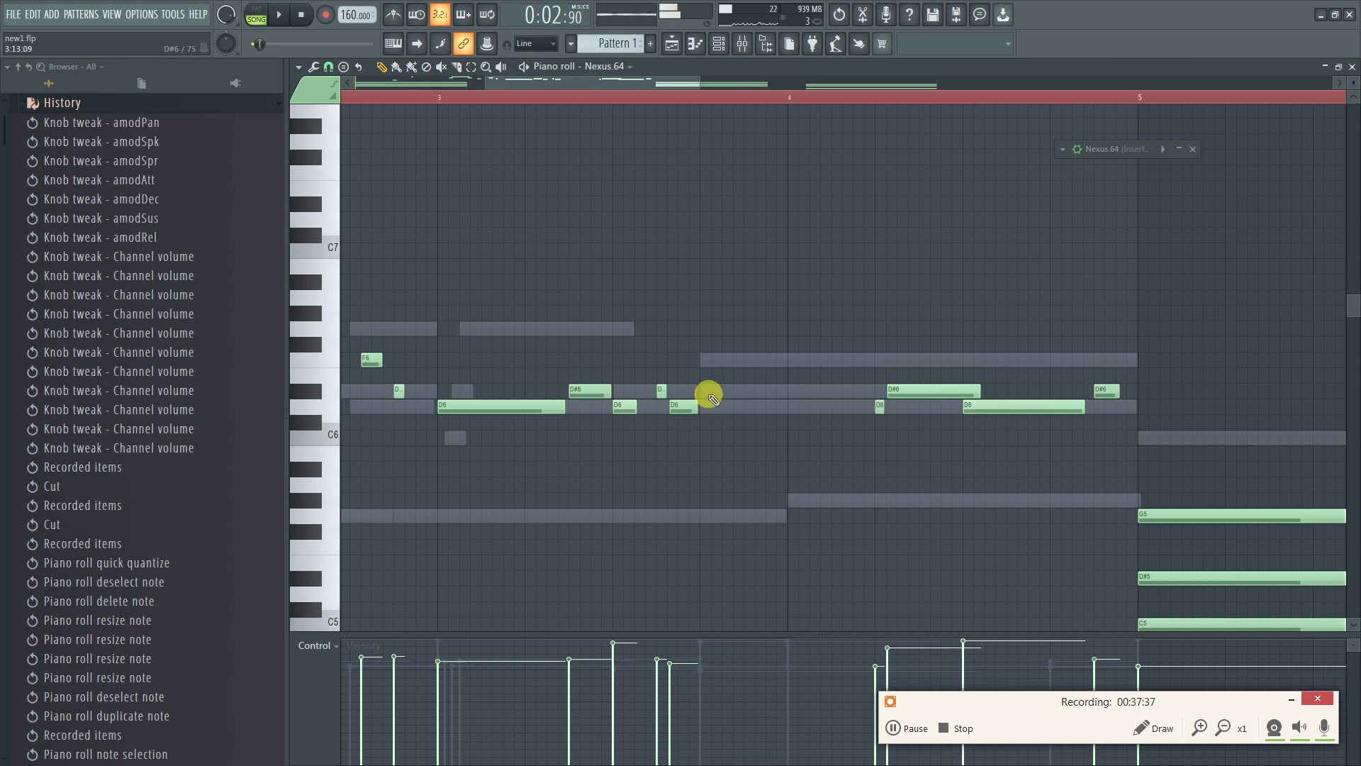
{"action": "key", "text": "space"}
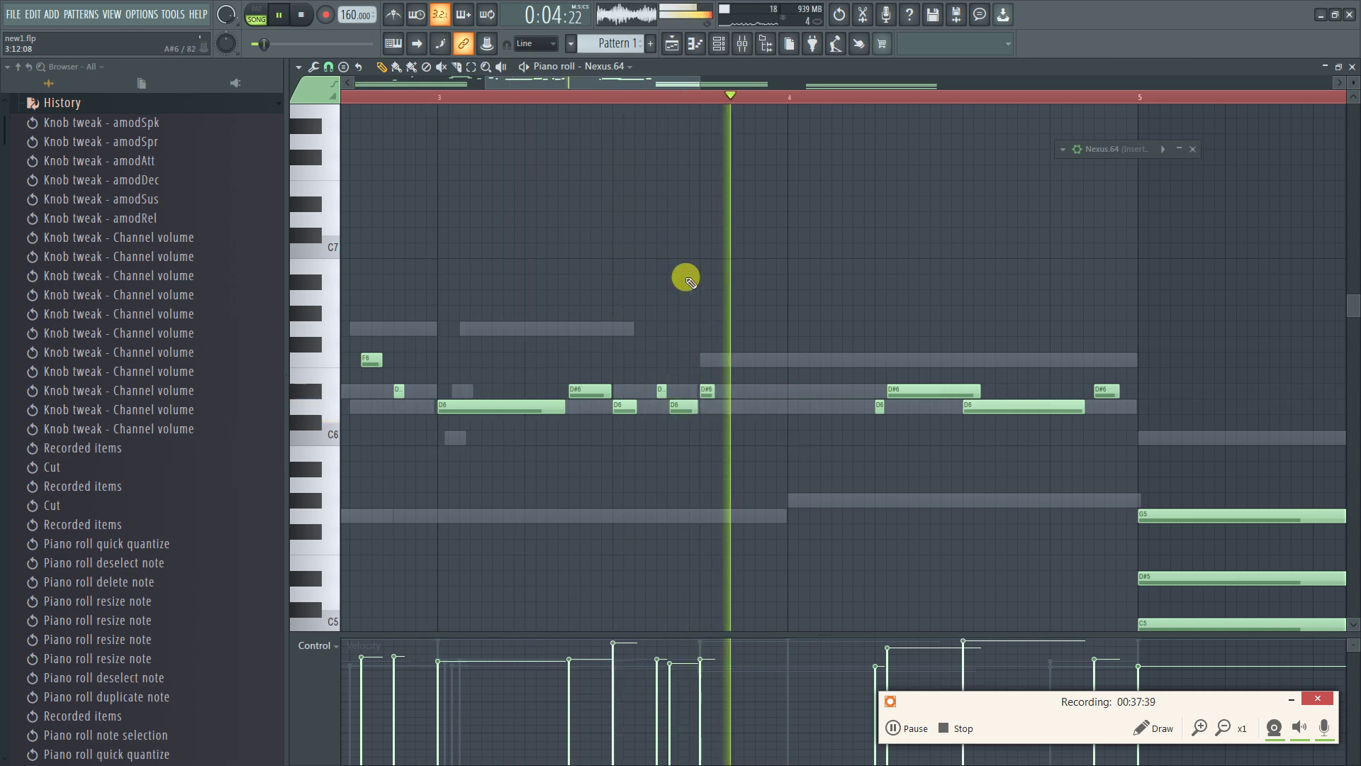
{"action": "key", "text": "space"}
{"action": "right_click", "coordinate": [691, 407]}
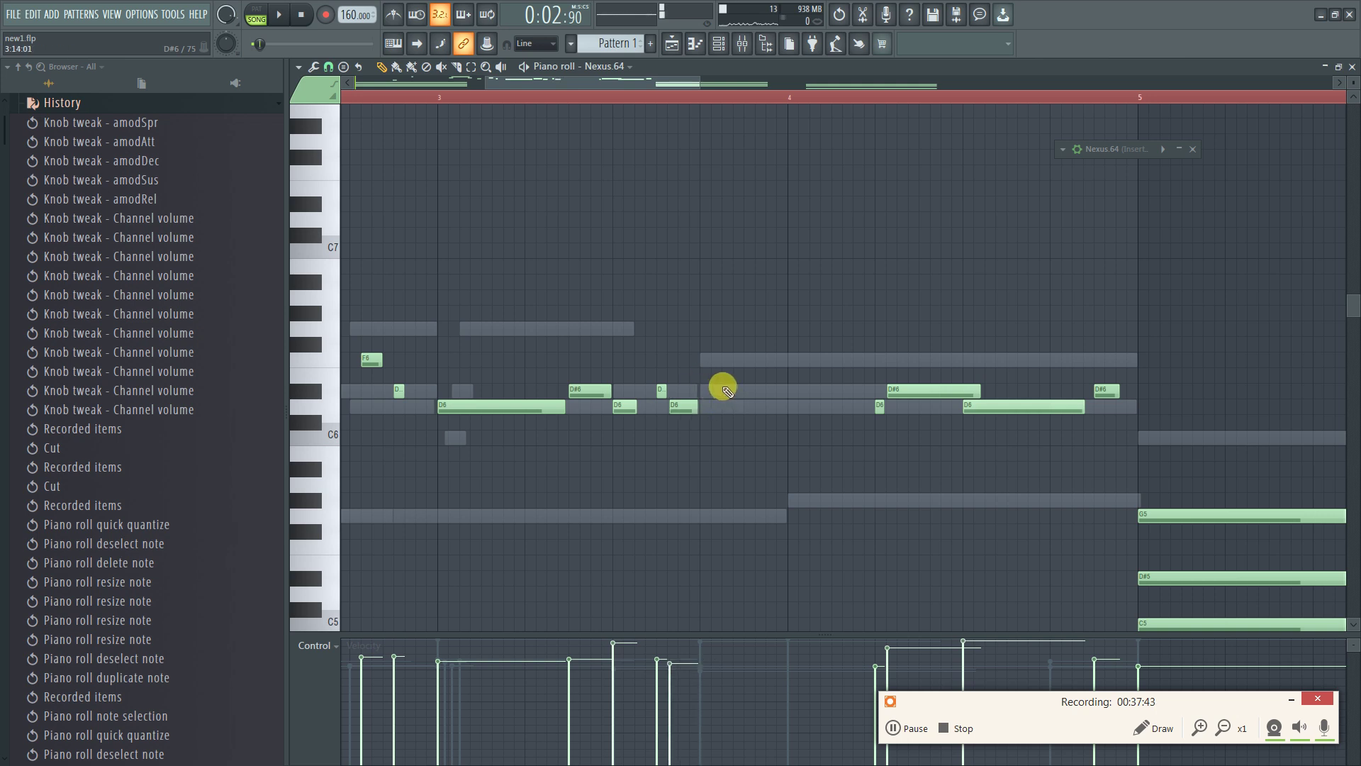
Try the short D#6 at step 14 of bar 3, play it back, and delete it
{"action": "left_click_drag", "start_coordinate": [705, 390], "coordinate": [727, 391]}
{"action": "left_click_drag", "start_coordinate": [584, 103], "coordinate": [545, 104]}
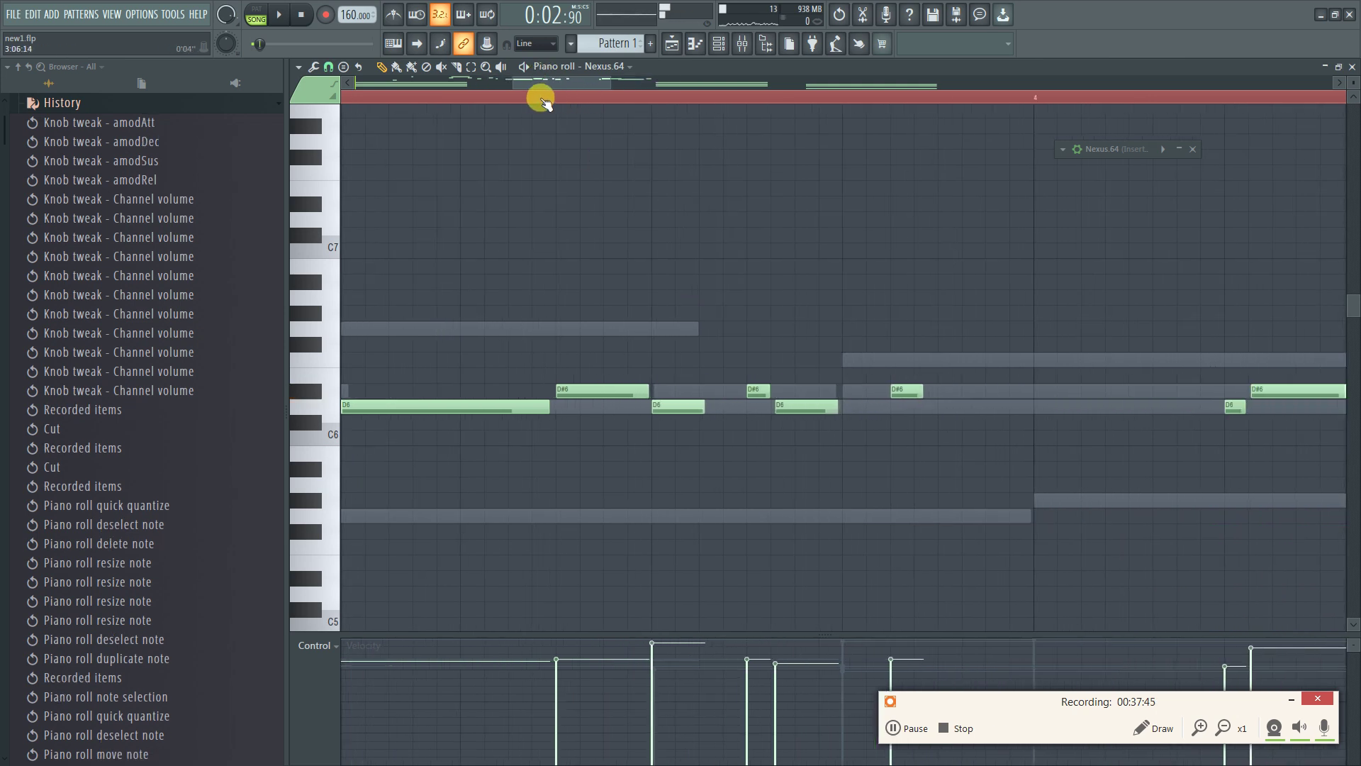
{"action": "key", "text": "space"}
{"action": "key", "text": "space"}
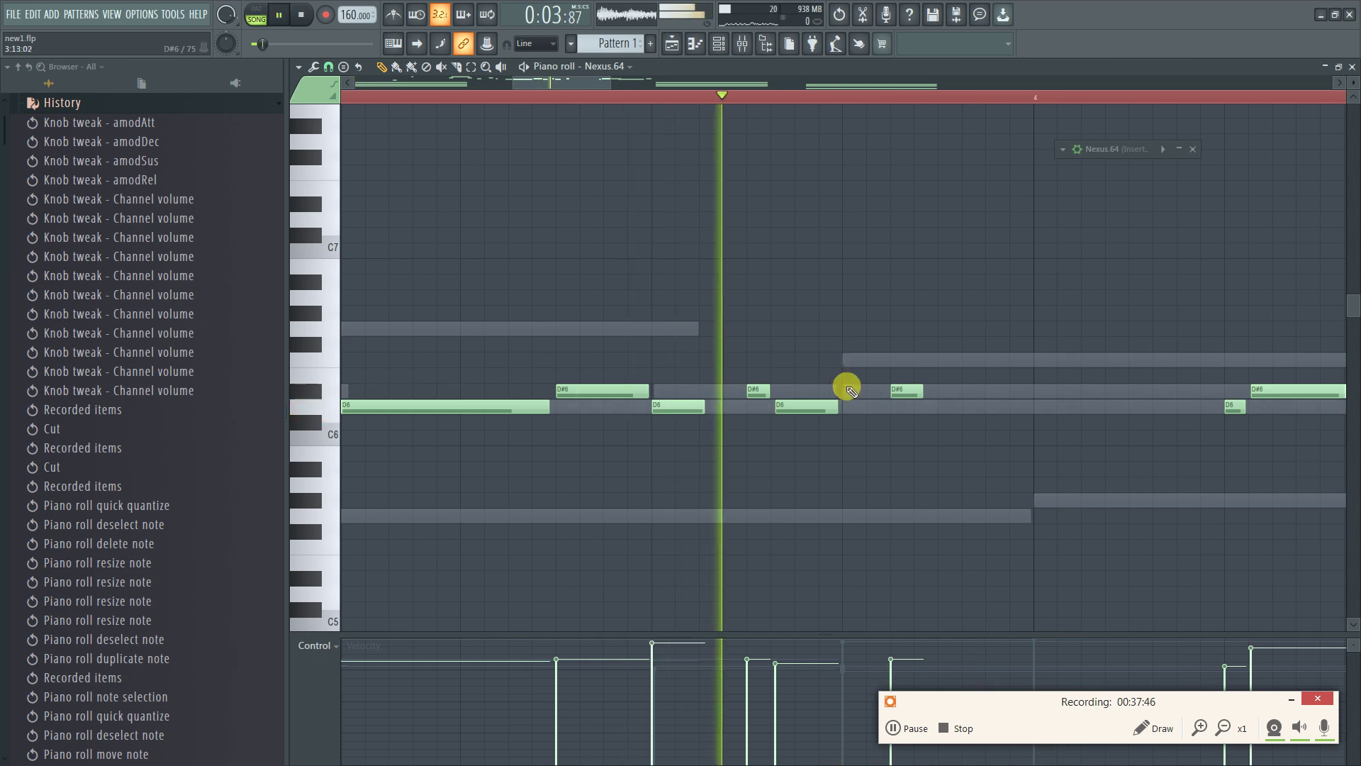
{"action": "right_click", "coordinate": [892, 385]}
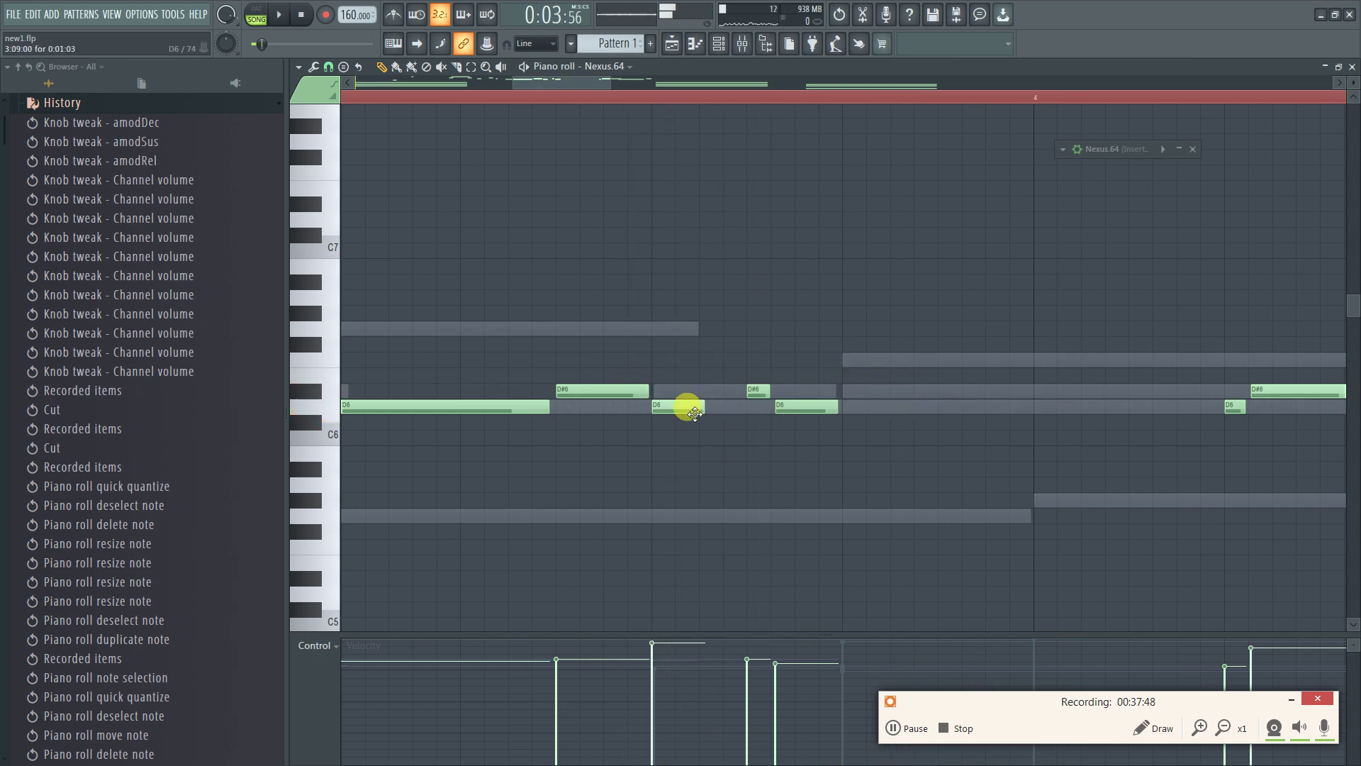
Try the short D#6 again directly after the last D6 of bar 3, play it back, and remove it
{"action": "left_click_drag", "start_coordinate": [871, 394], "coordinate": [903, 395]}
{"action": "key", "text": "space"}
{"action": "right_click", "coordinate": [876, 404]}
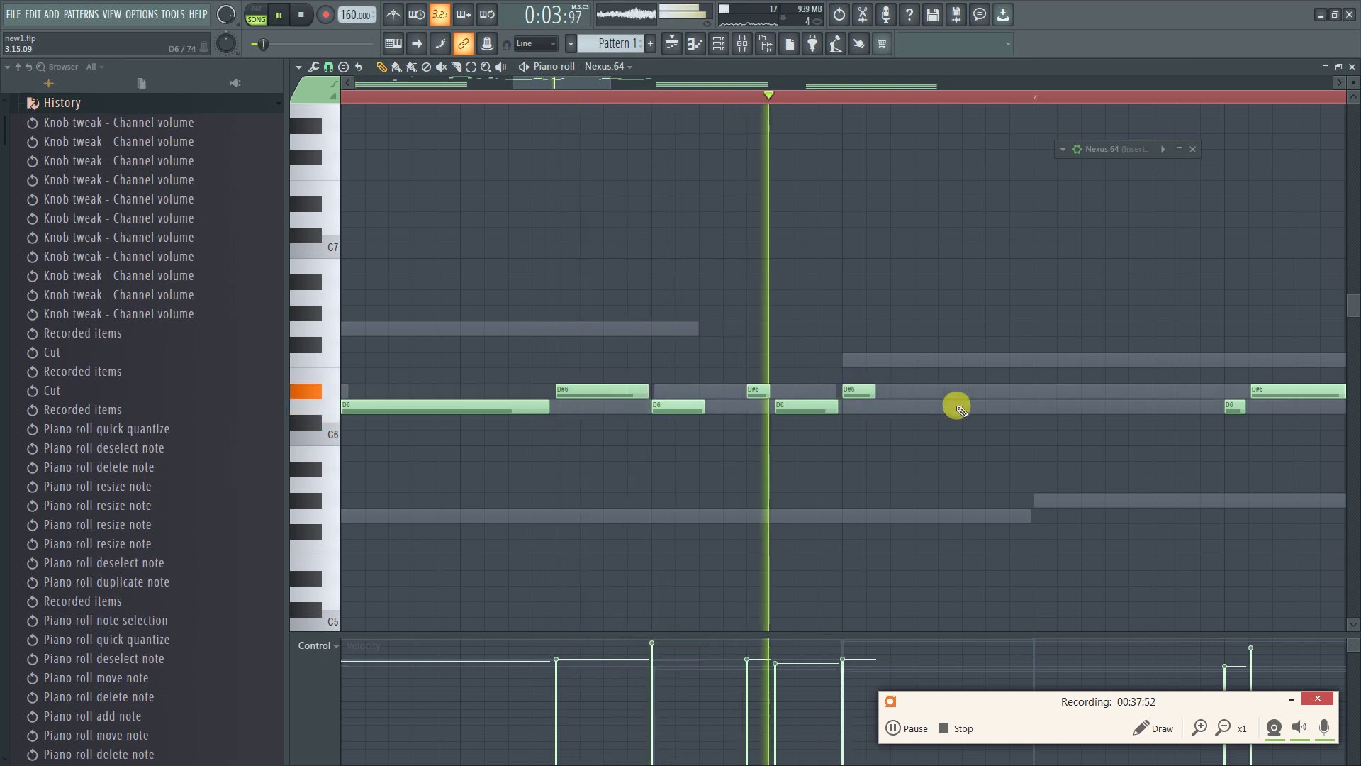
{"action": "key", "text": "space"}
{"action": "right_click", "coordinate": [855, 391]}
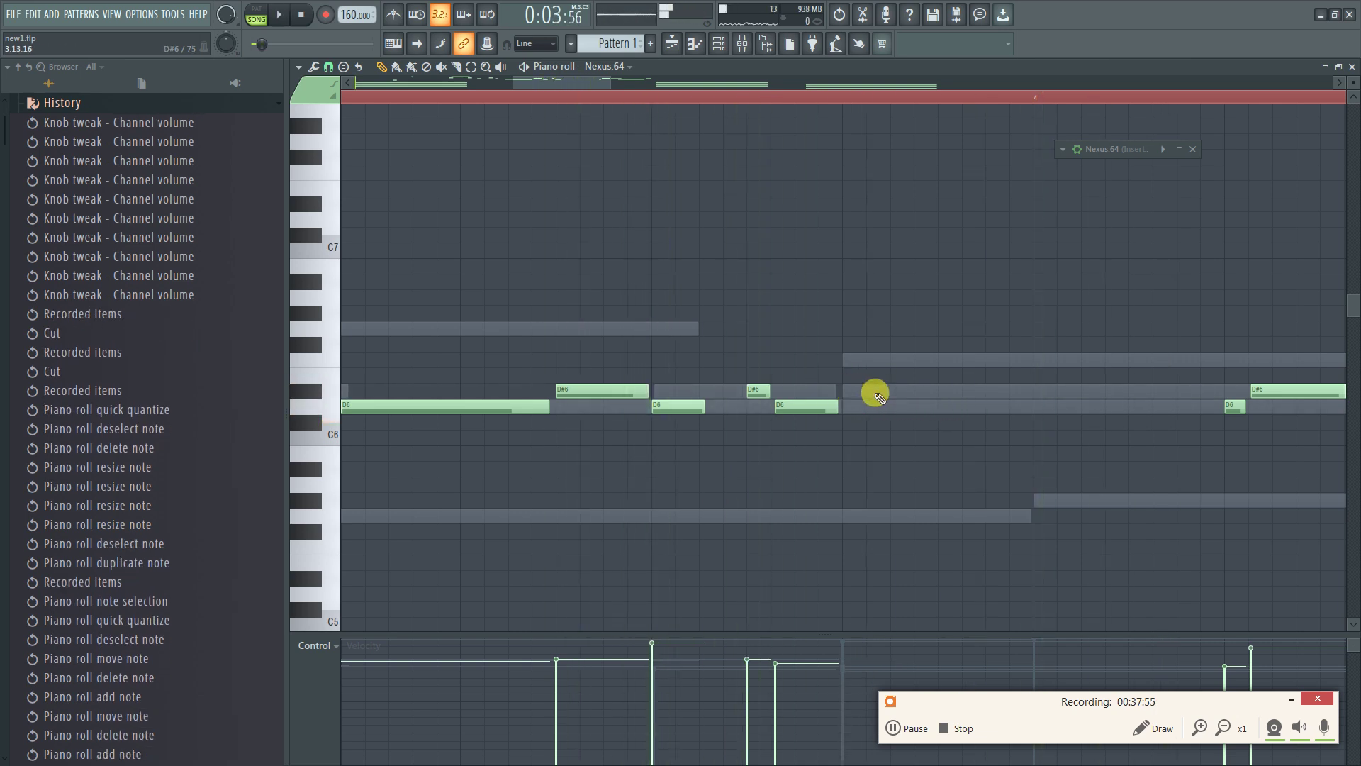
Try a short D#6 at step 15 of bar 3 and play the line back
{"action": "left_click_drag", "start_coordinate": [931, 395], "coordinate": [942, 390]}
{"action": "key", "text": "space"}
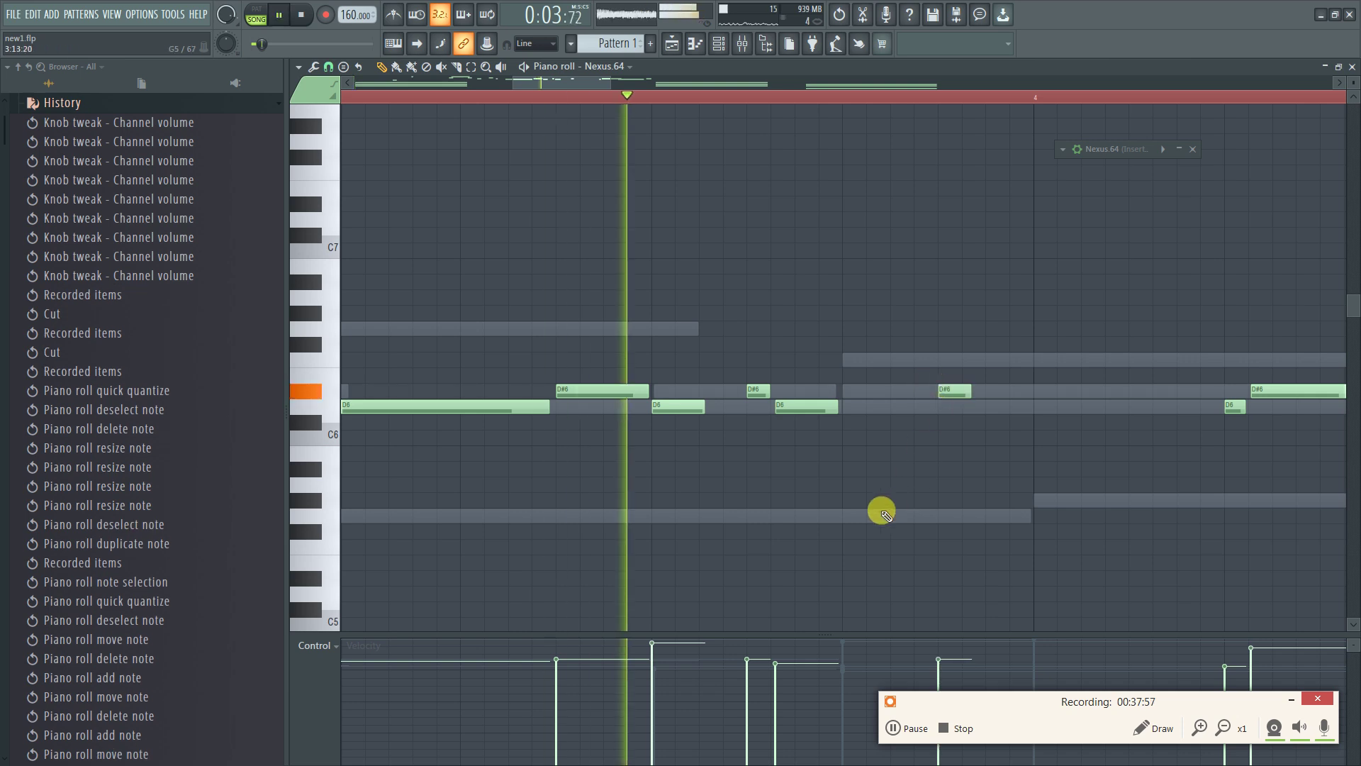
{"action": "key", "text": "space"}
{"action": "key", "text": "space"}
{"action": "key", "text": "space"}
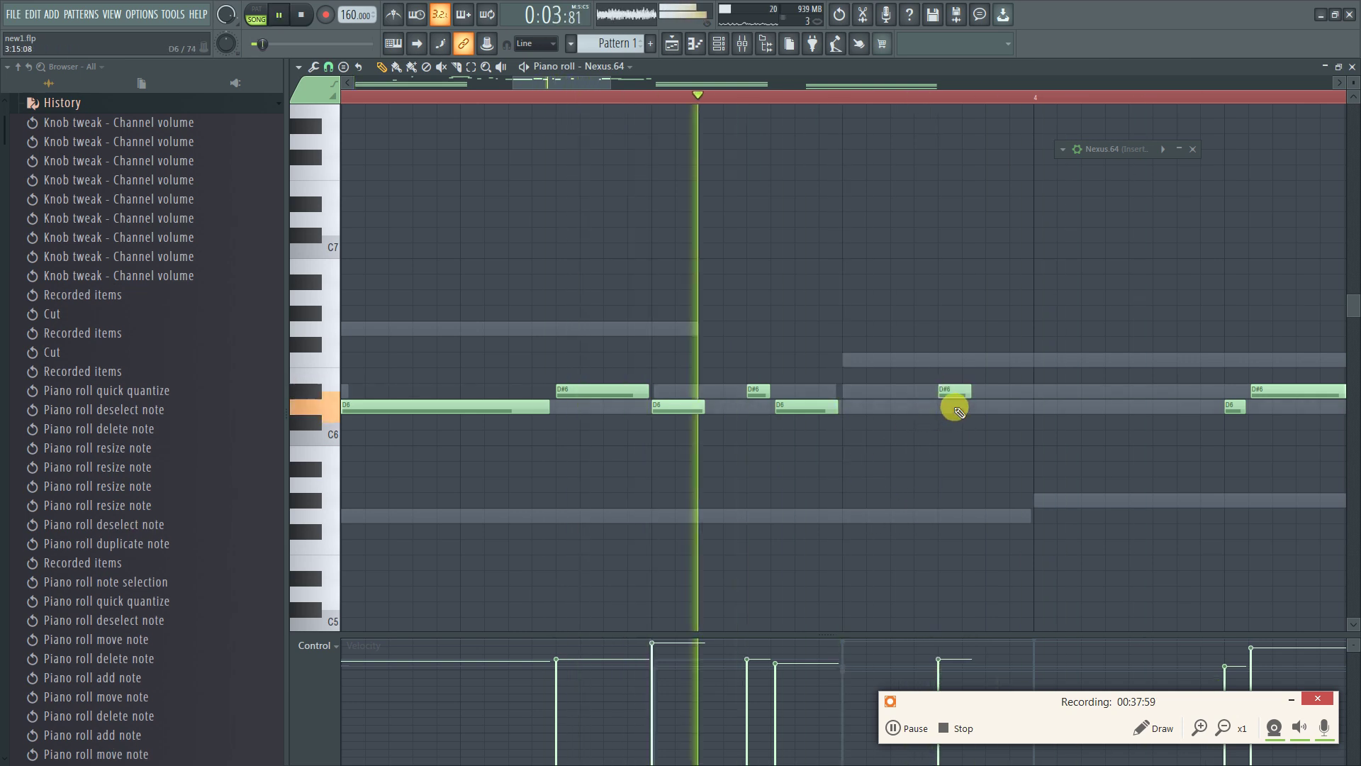
Try a D6 after the step-15 D#6, nudge the D6 before beat 4 slightly earlier, play back, and delete the step-15 pair
{"action": "left_click", "coordinate": [970, 409]}
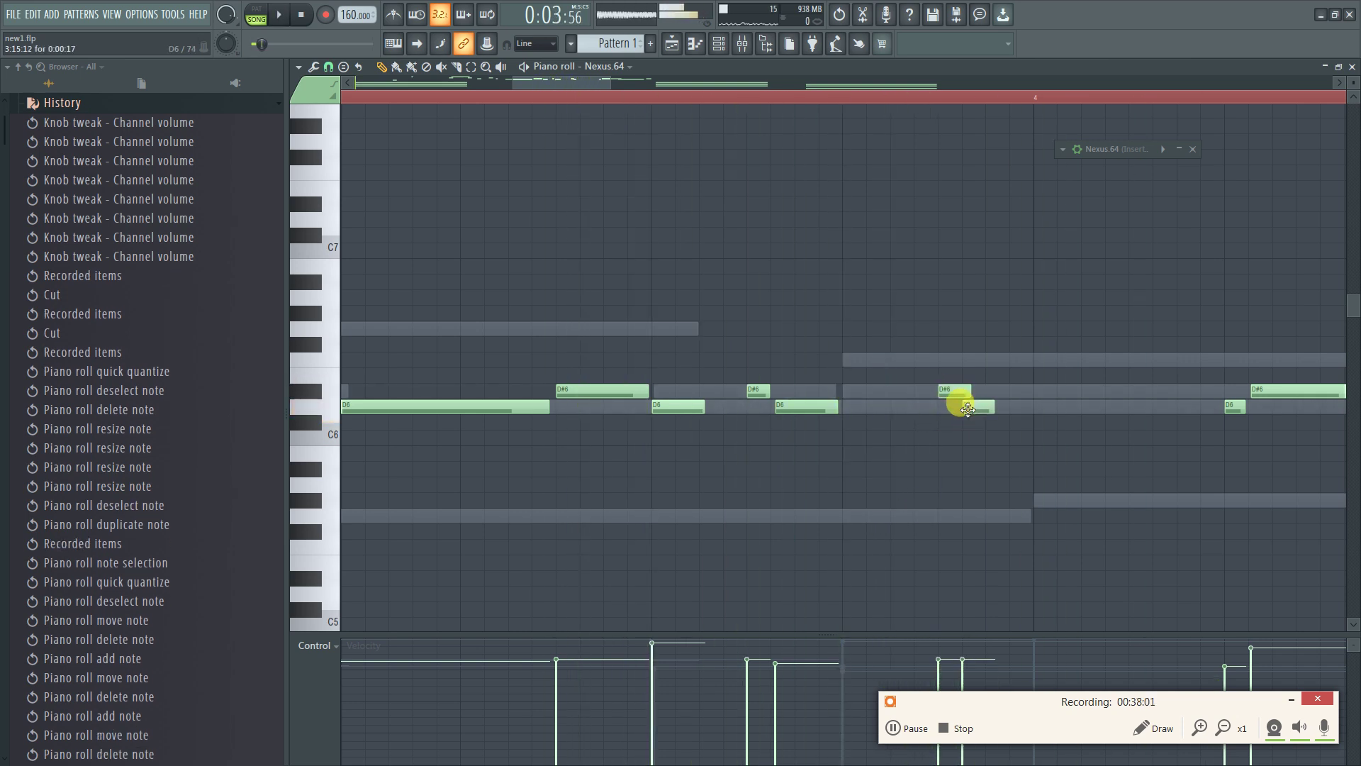
{"action": "left_click_drag", "start_coordinate": [778, 409], "coordinate": [767, 414]}
{"action": "key", "text": "space"}
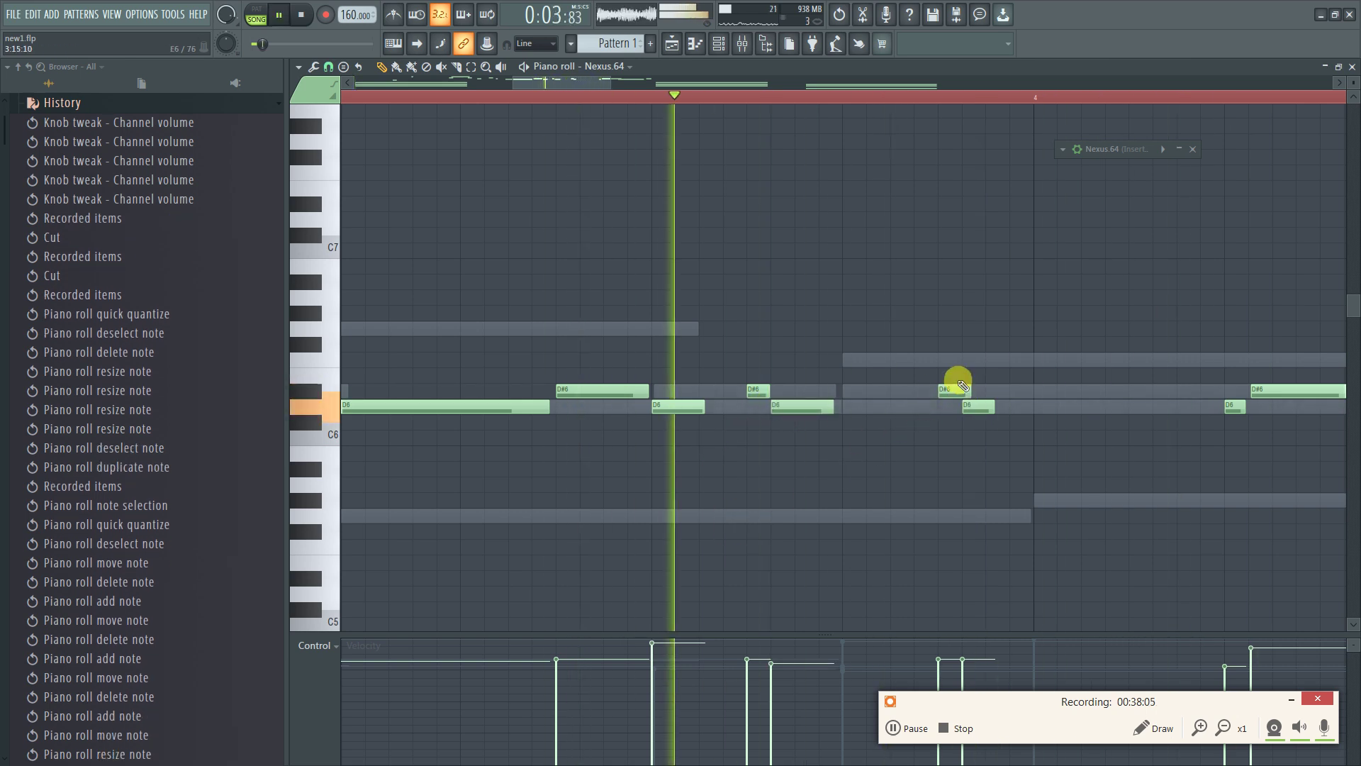
{"action": "right_click", "coordinate": [963, 388]}
{"action": "right_click", "coordinate": [978, 408]}
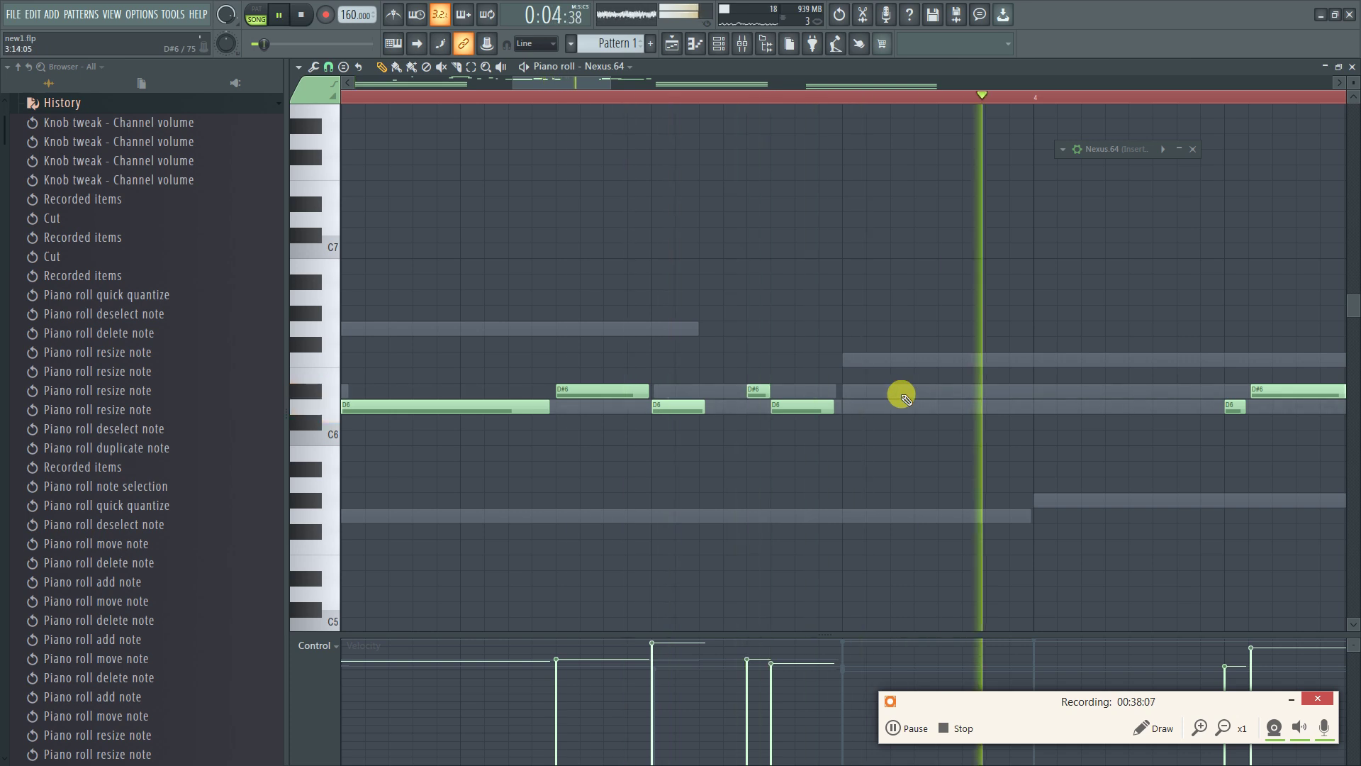
Try a longer D#6 at step 15 of bar 3 and delete it
{"action": "left_click", "coordinate": [943, 392]}
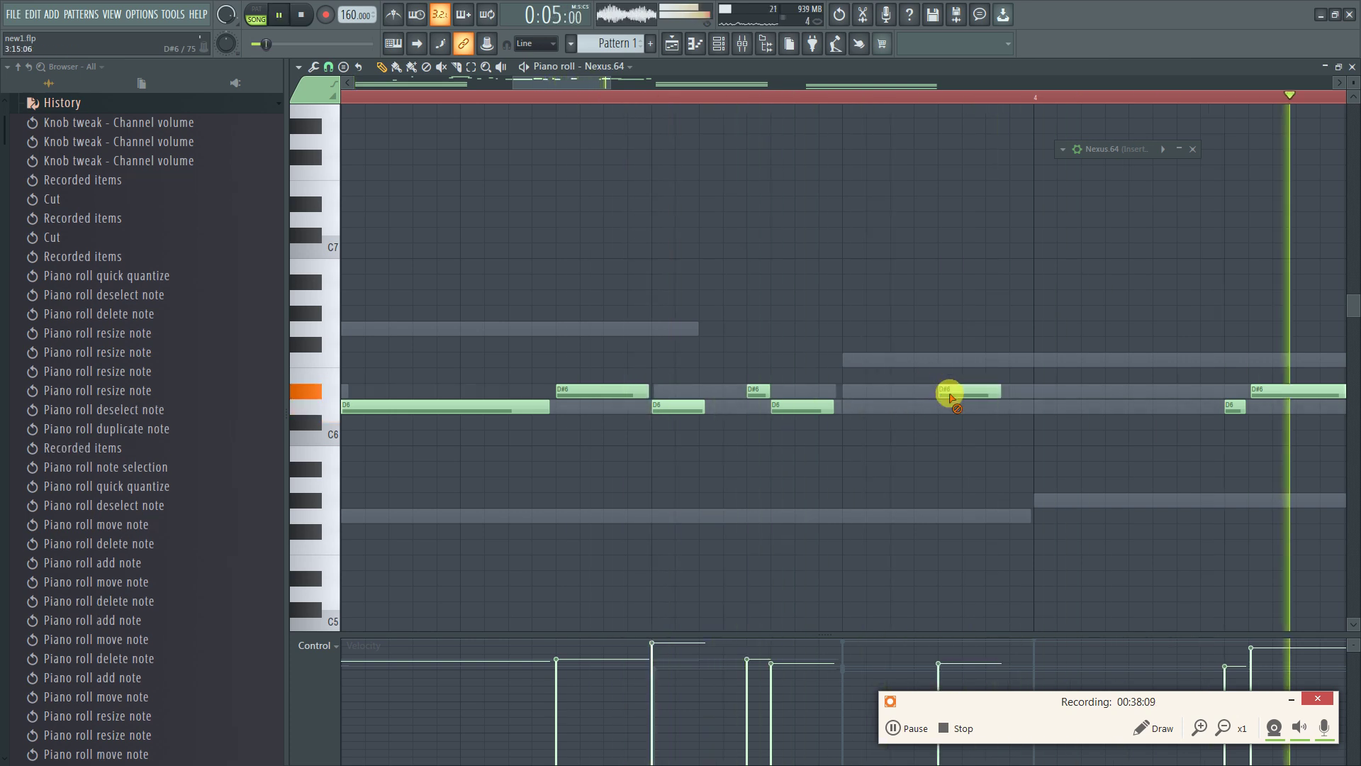
{"action": "right_click", "coordinate": [950, 392]}
{"action": "key", "text": "space"}
Try a D6 and D#6 just after the last D6 of bar 3 and a D#6 overlapping it, deleting each one
{"action": "left_click", "coordinate": [842, 406]}
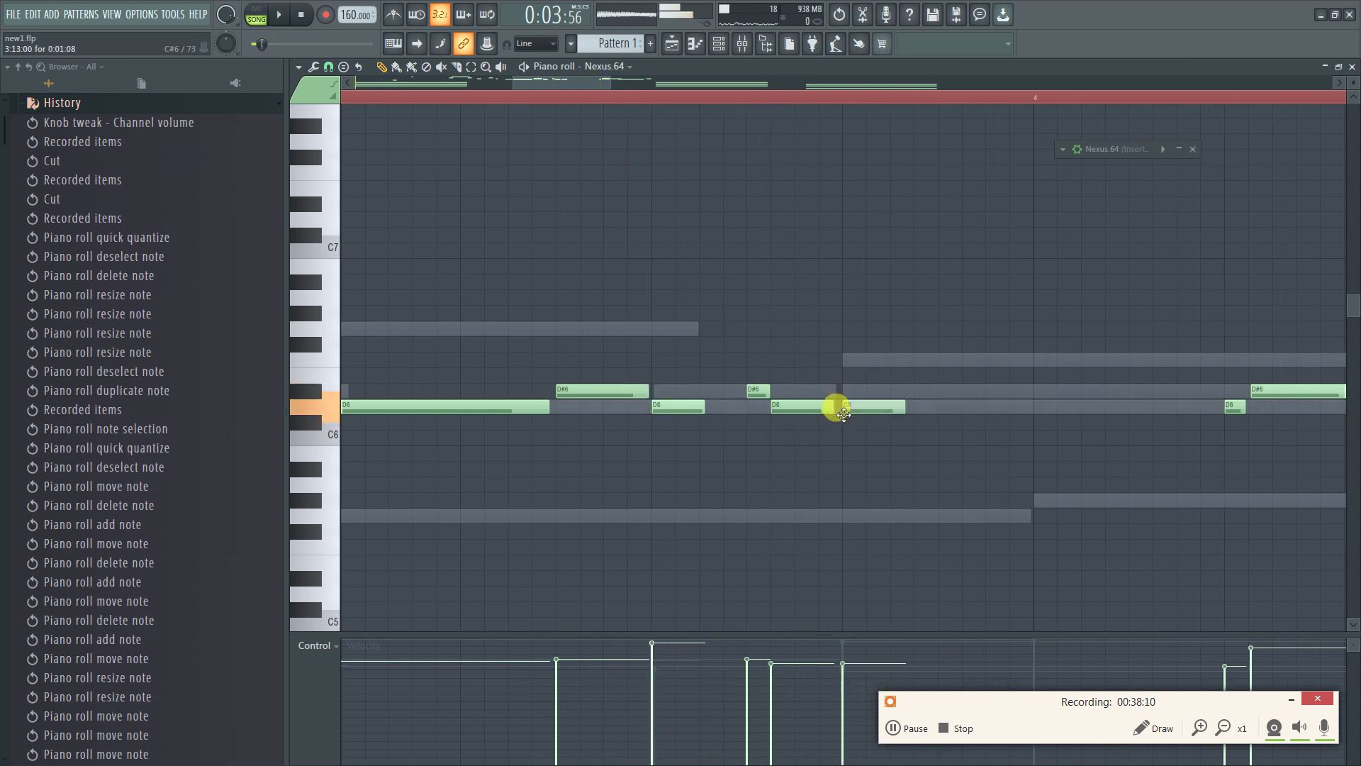
{"action": "left_click", "coordinate": [865, 390]}
{"action": "right_click", "coordinate": [862, 405]}
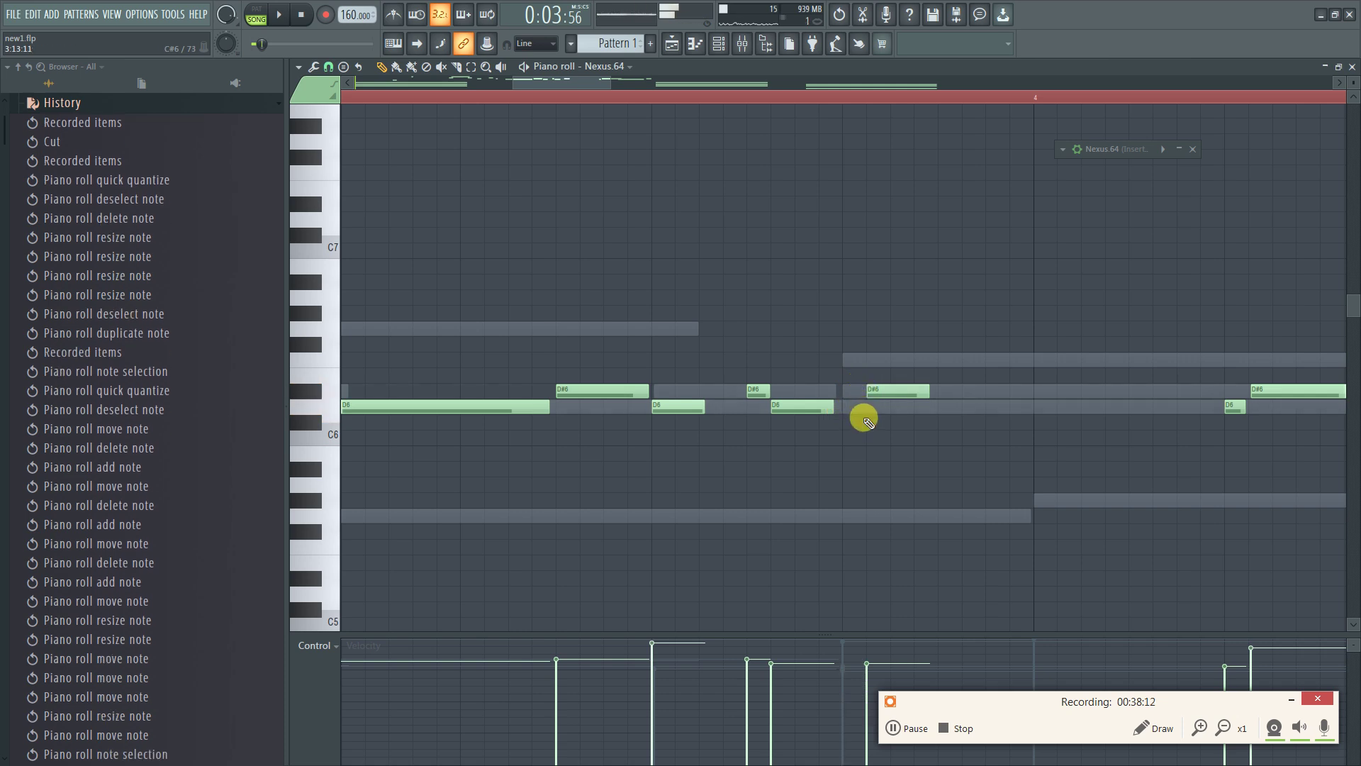
{"action": "right_click", "coordinate": [887, 390]}
{"action": "key", "text": "space"}
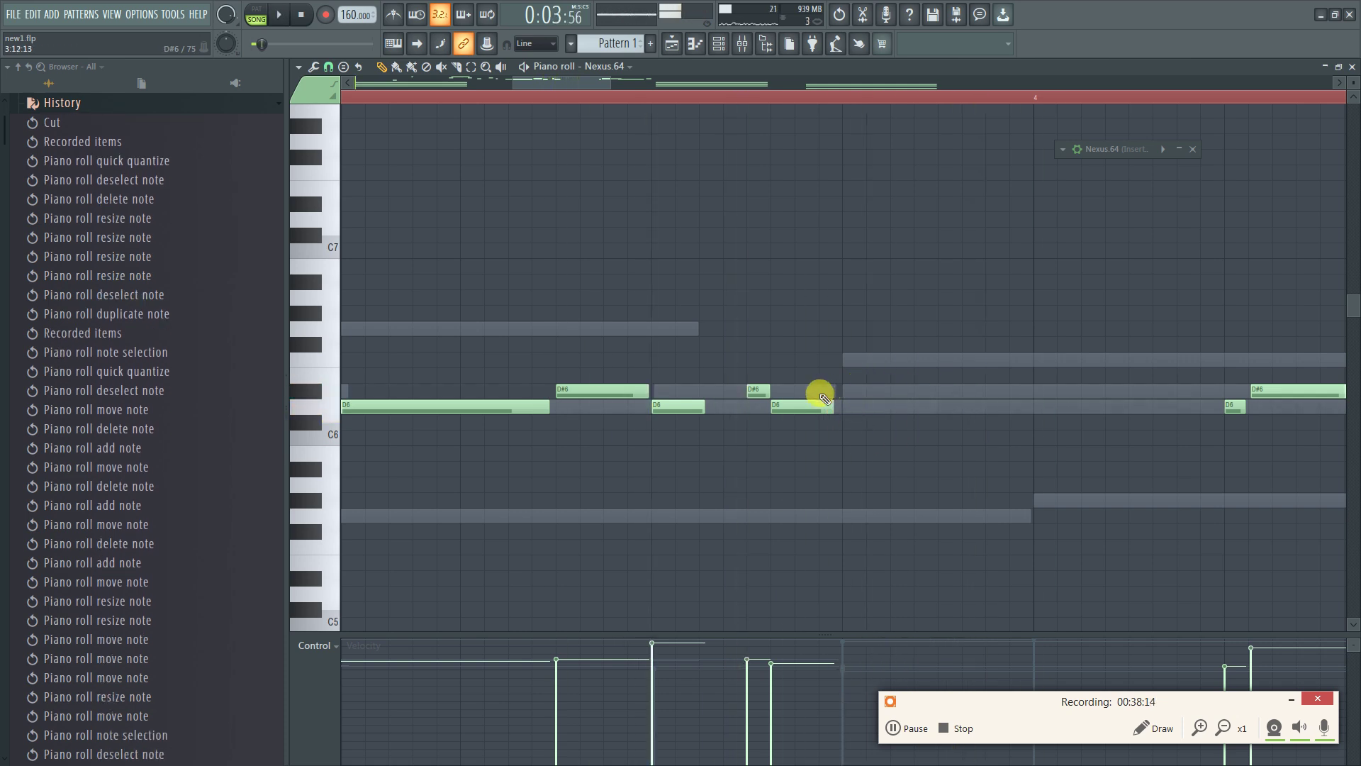
{"action": "left_click", "coordinate": [795, 391]}
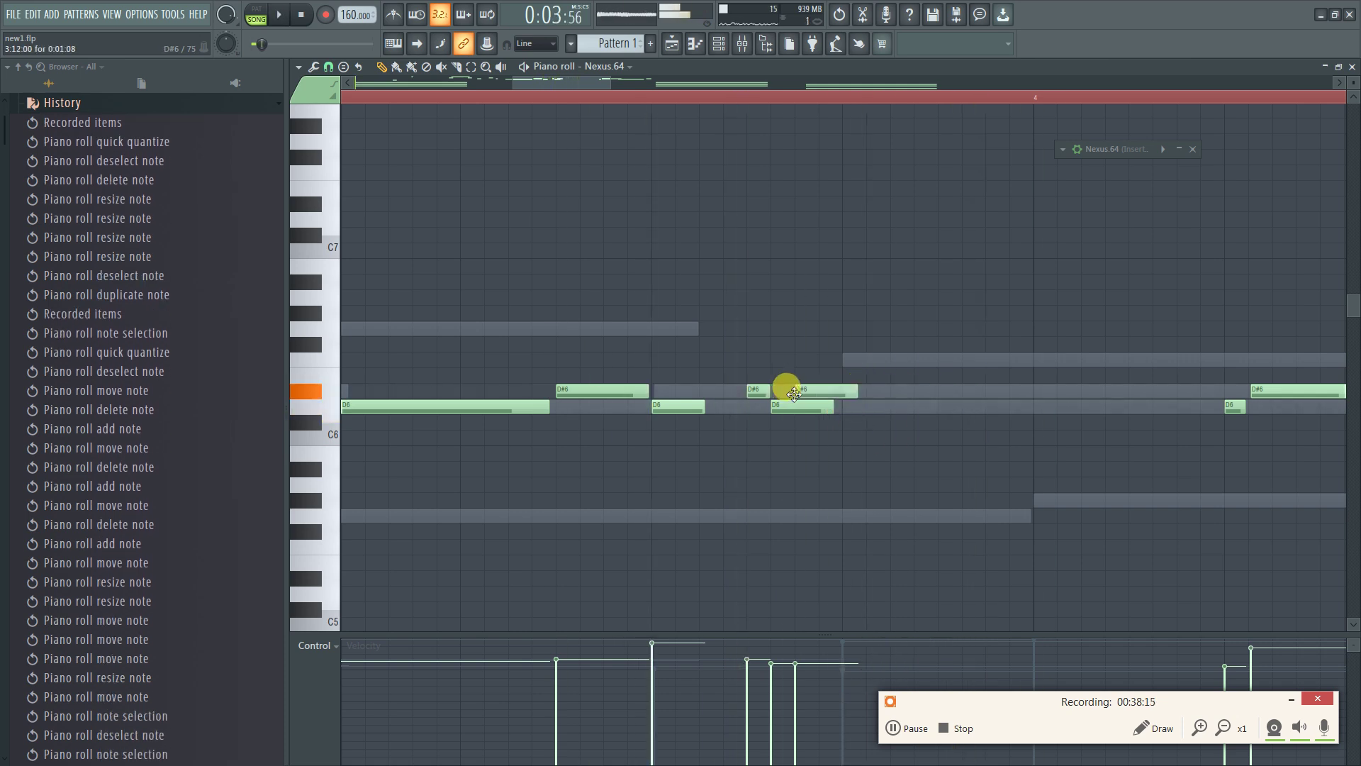
{"action": "right_click", "coordinate": [831, 393]}
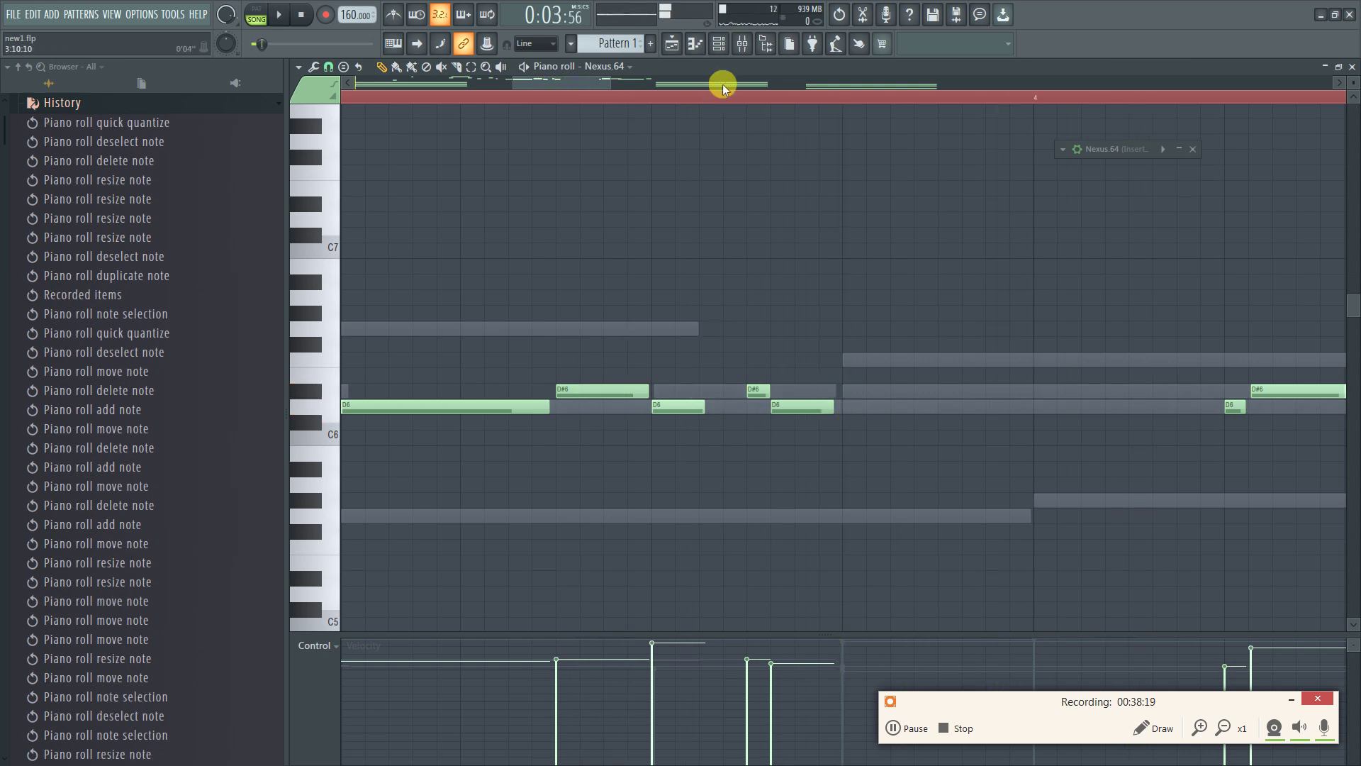
{"action": "scroll", "coordinate": [727, 96], "scroll_direction": "down", "scroll_amount": 5}
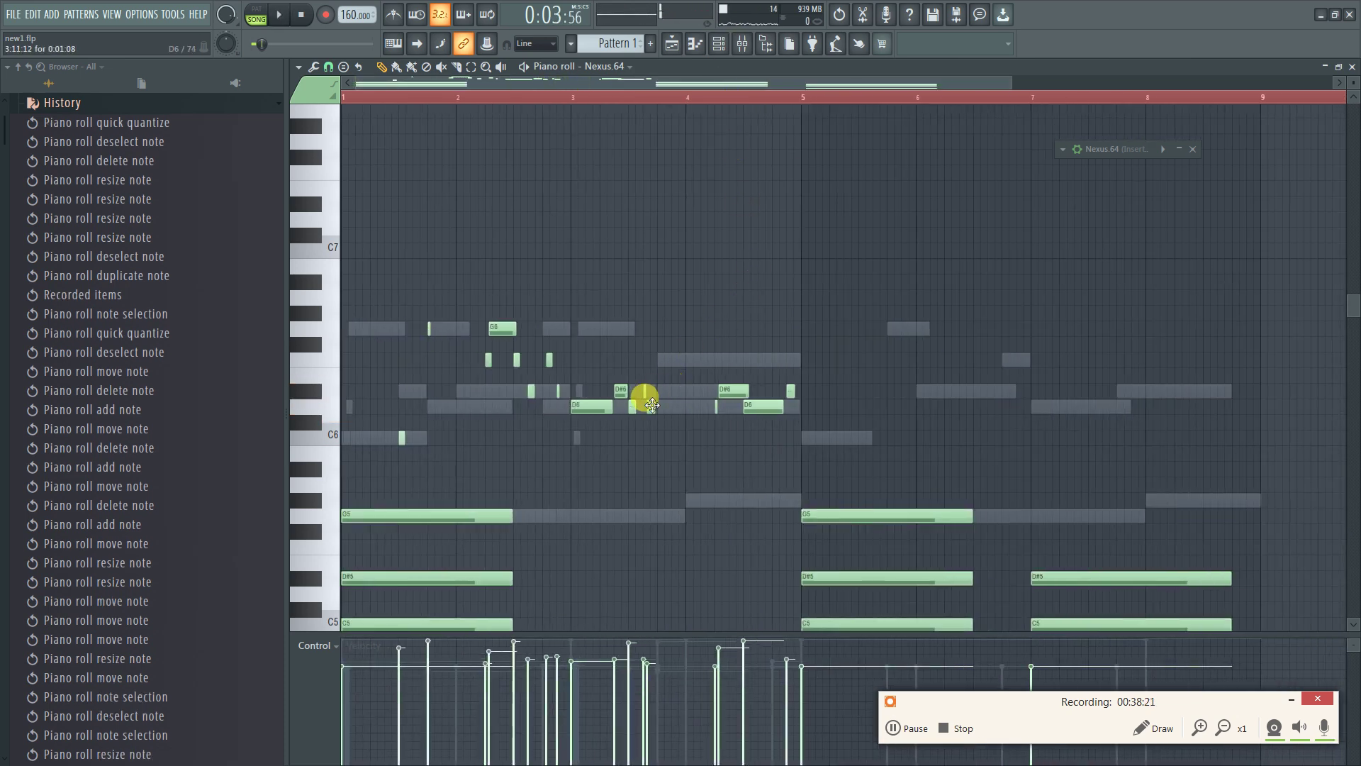
Play the song from the start to hear the Nexus 64 part and stop playback
{"action": "left_click", "coordinate": [897, 730]}
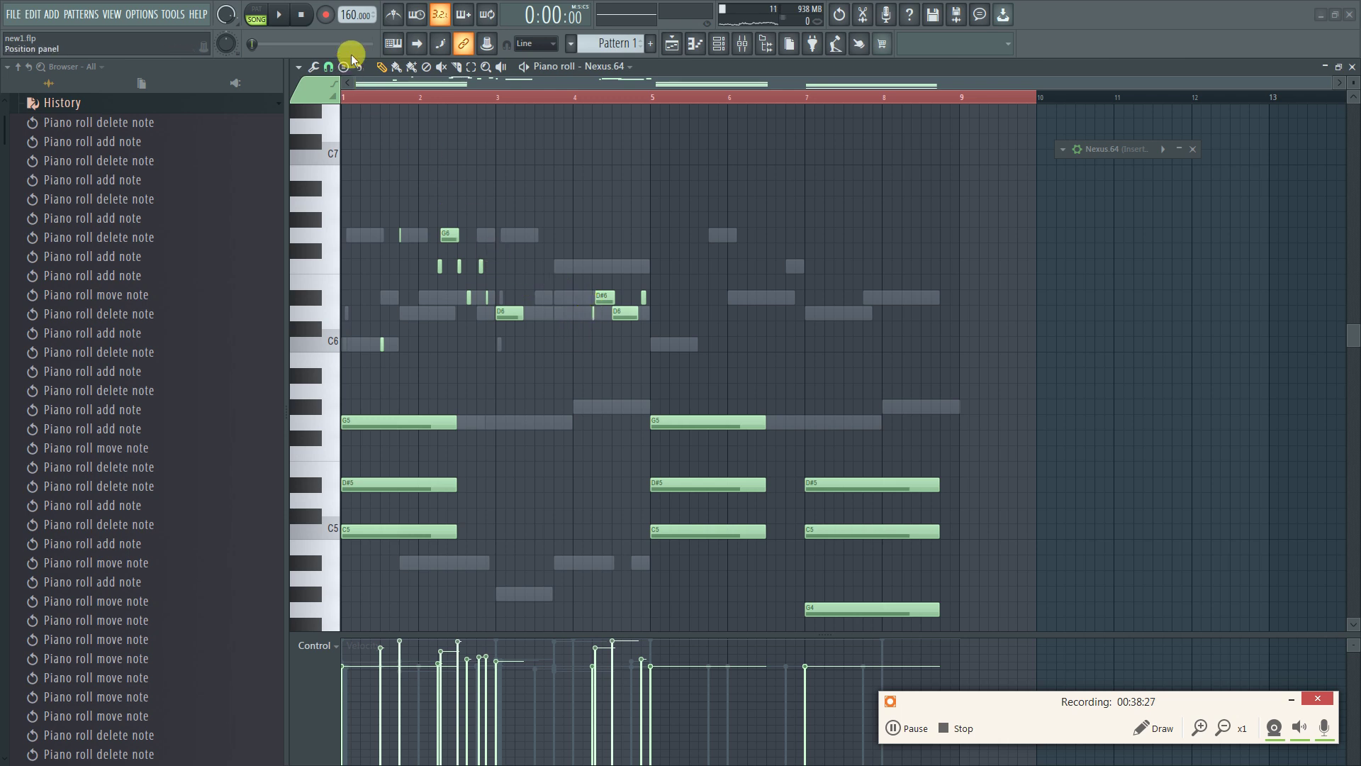
{"action": "left_click", "coordinate": [273, 19]}
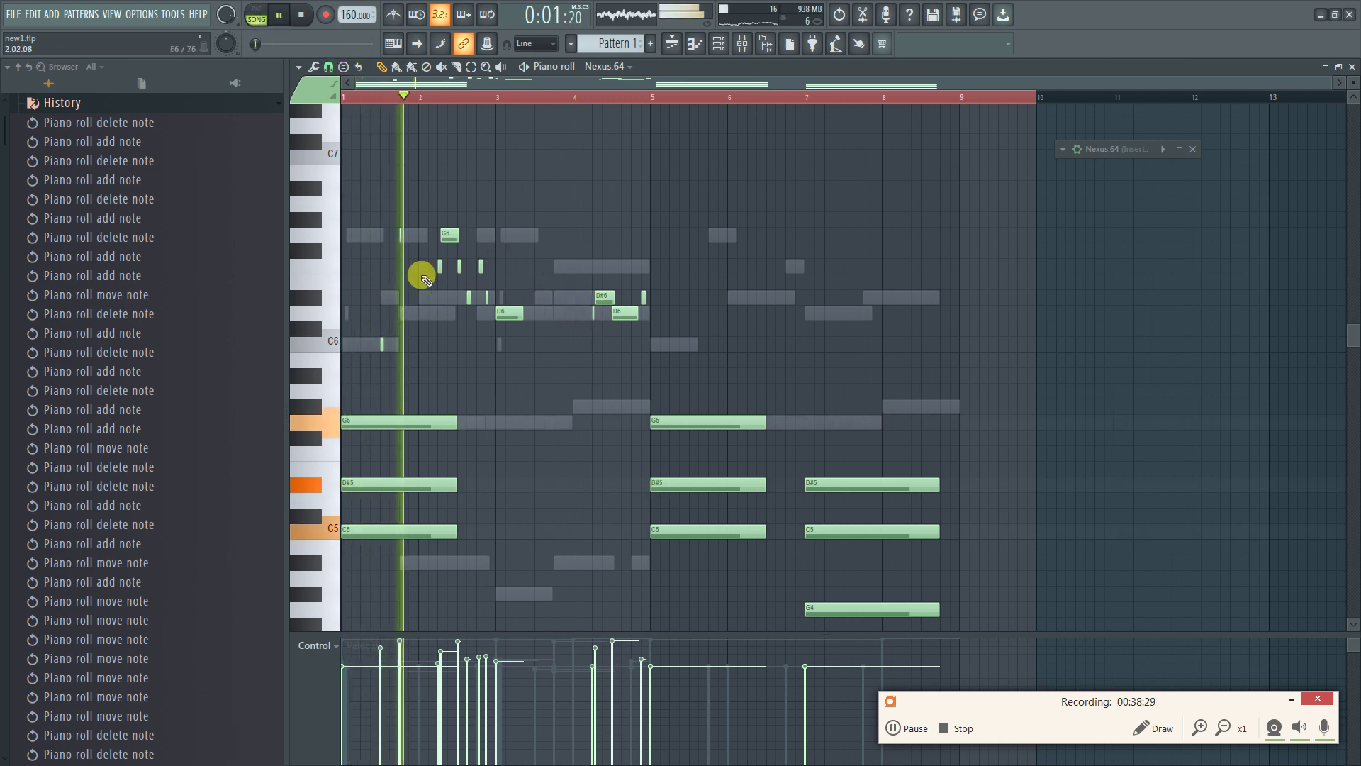
{"action": "key", "text": "space"}
Switch the audio output device to FL Studio ASIO and close the settings
{"action": "left_click", "coordinate": [142, 14]}
{"action": "left_click", "coordinate": [163, 59]}
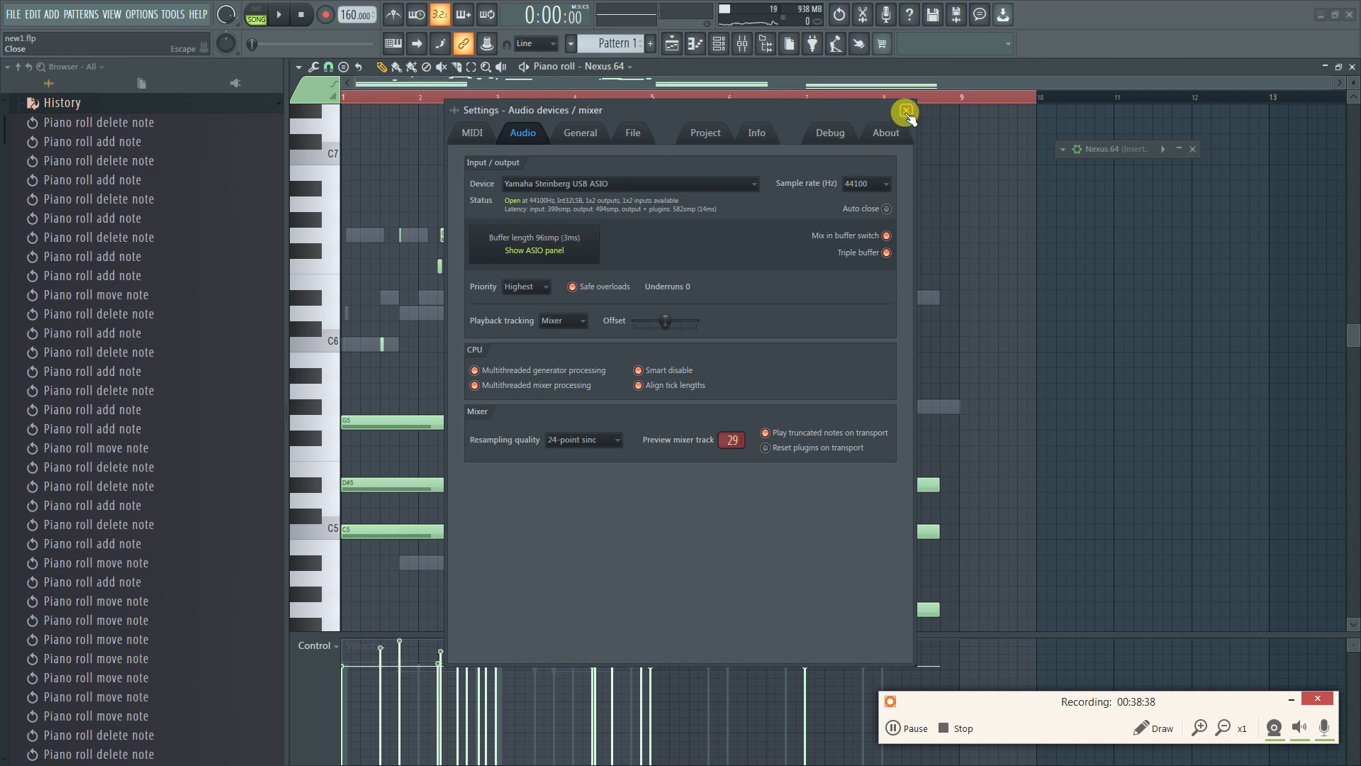
{"action": "left_click", "coordinate": [604, 183]}
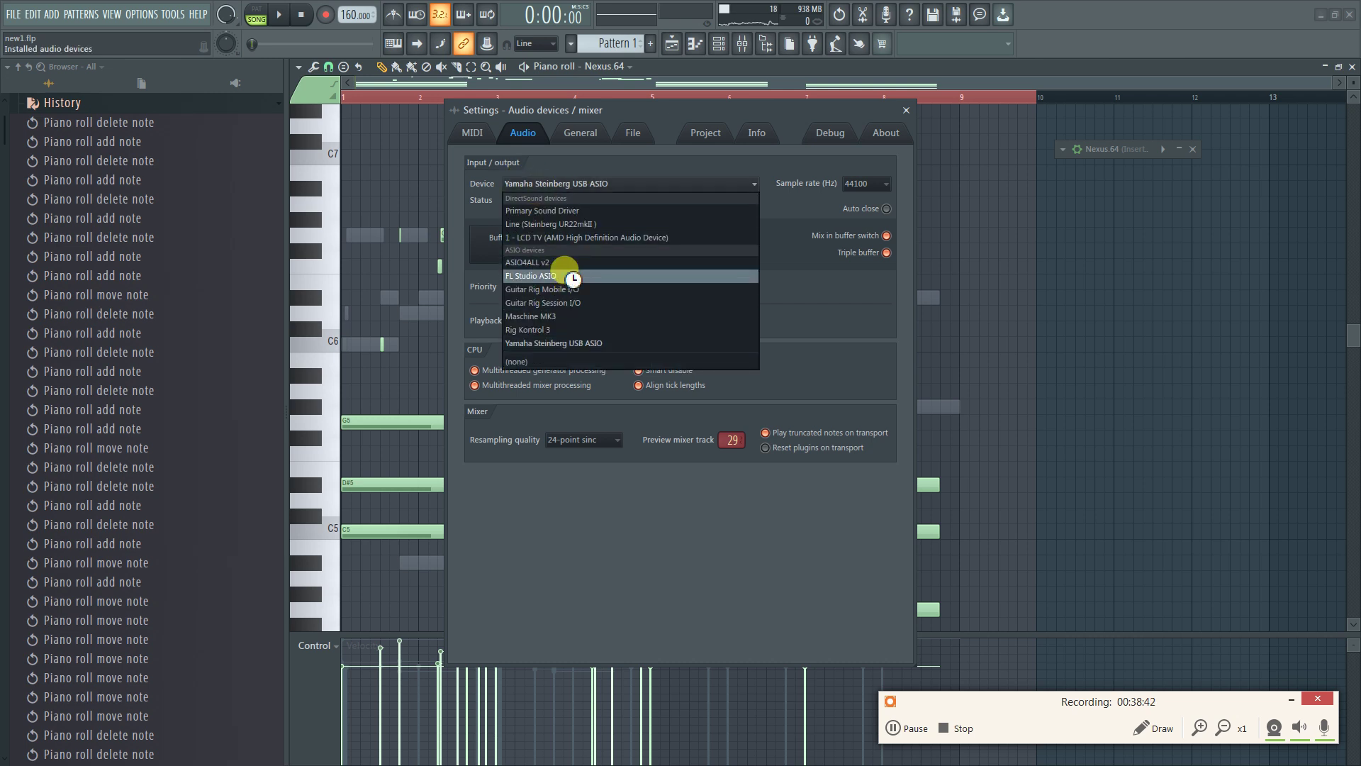
{"action": "left_click", "coordinate": [908, 112]}
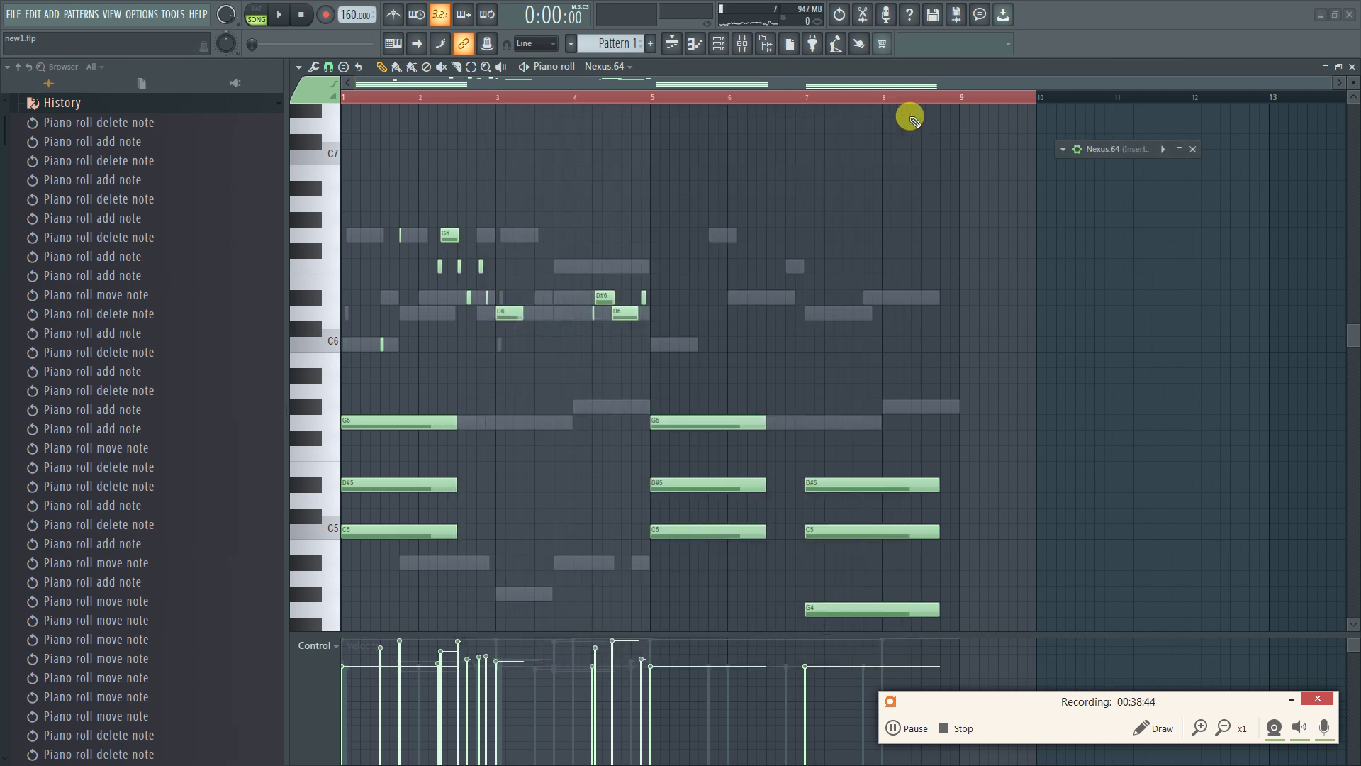
Copy the D#5, C5 and G4 chord from bar 7 to bar 3 of the Nexus 64 part
{"action": "scroll", "coordinate": [671, 439], "scroll_direction": "down", "scroll_amount": 5}
{"action": "scroll", "coordinate": [608, 434], "scroll_direction": "up", "scroll_amount": 2}
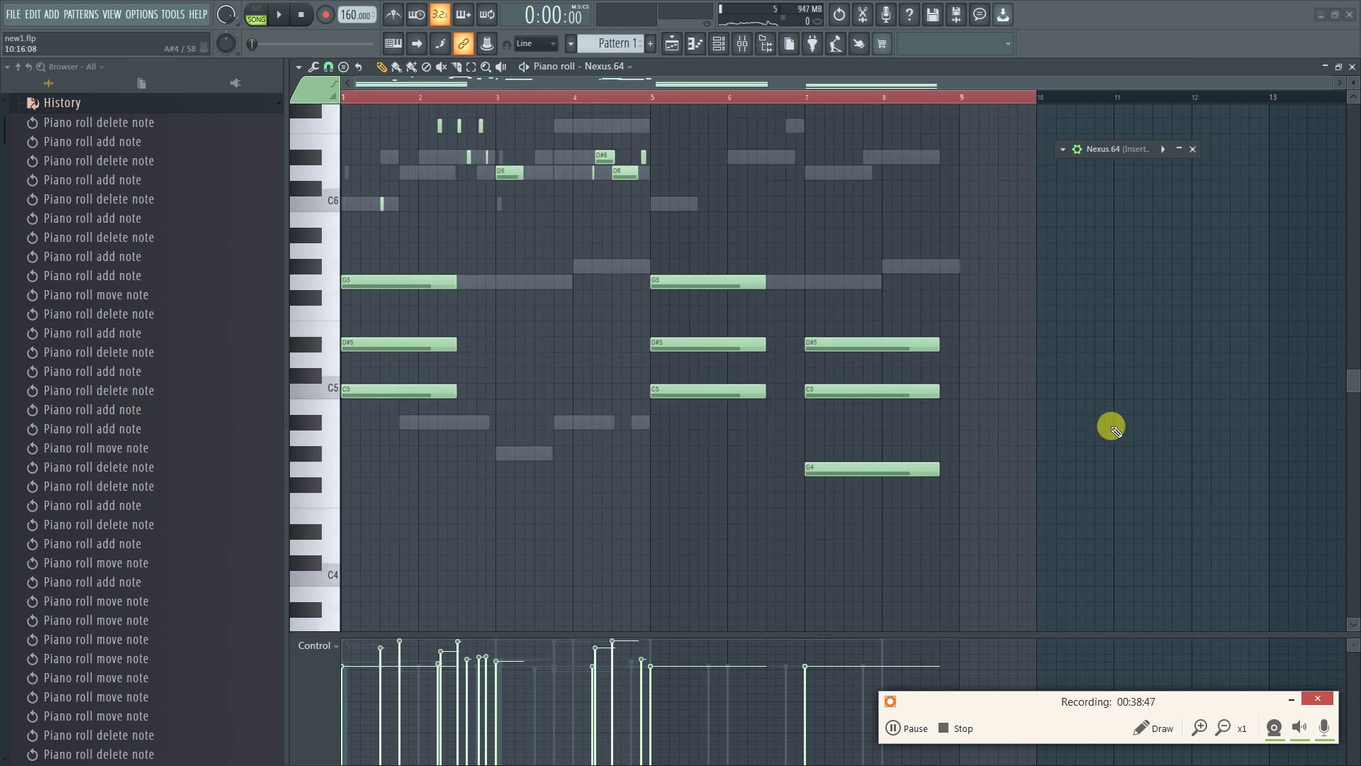
{"action": "scroll", "coordinate": [525, 266], "scroll_direction": "up", "scroll_amount": 1}
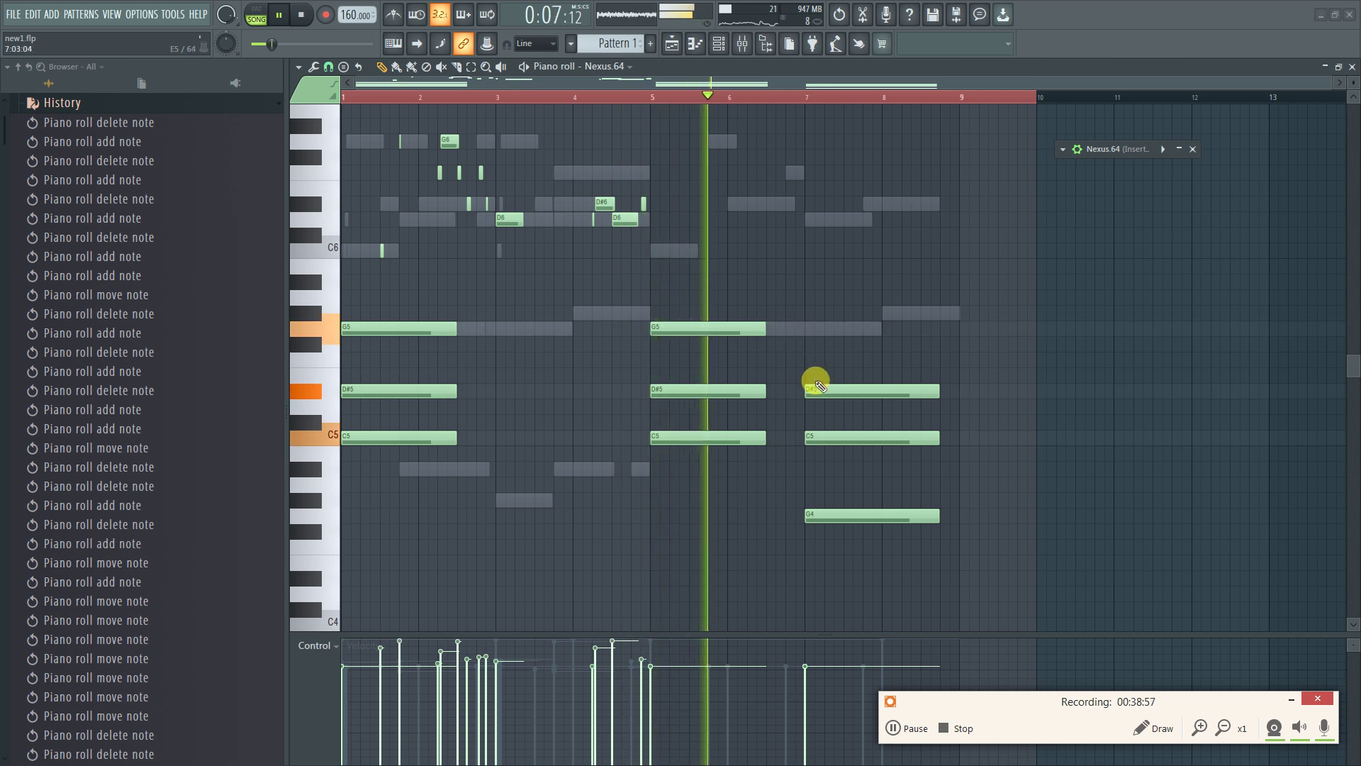
{"action": "left_click_drag", "start_coordinate": [889, 306], "coordinate": [860, 547]}
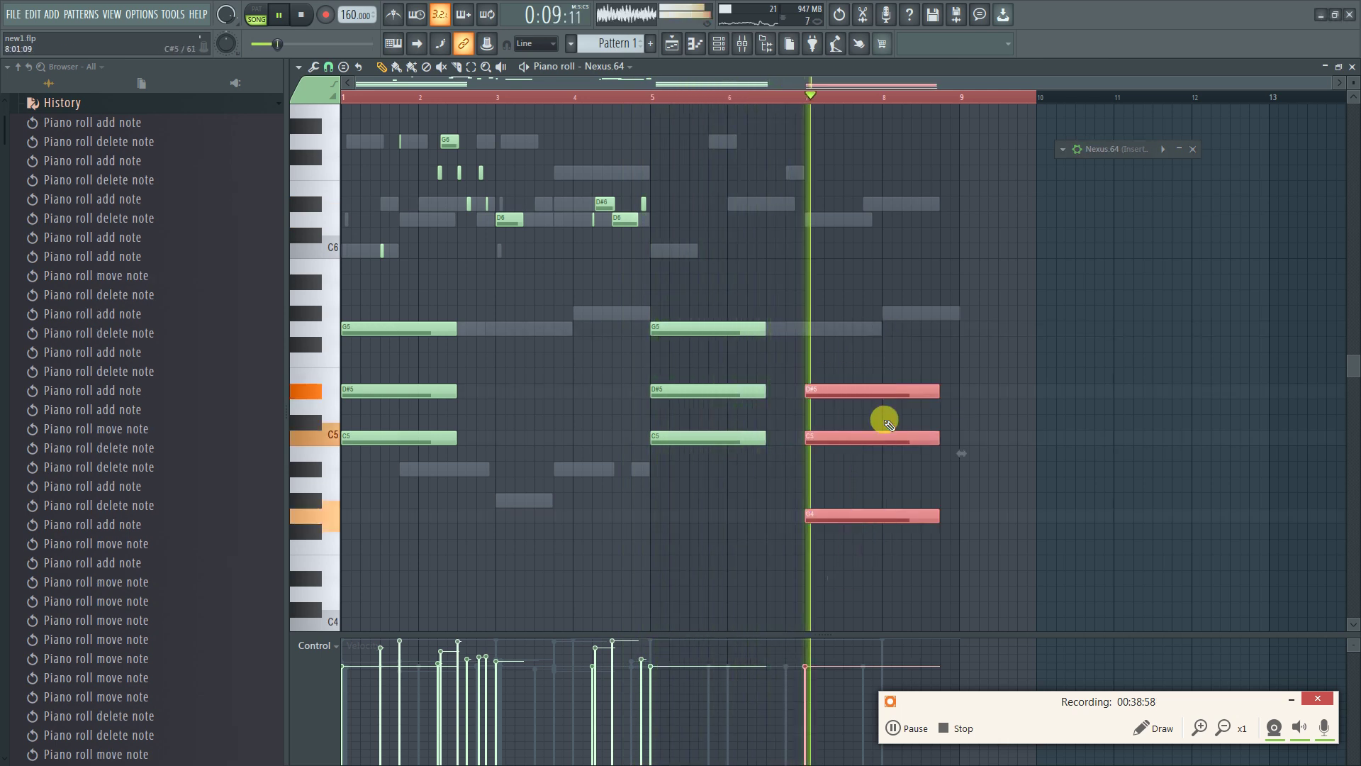
{"action": "left_click_drag", "start_coordinate": [884, 388], "coordinate": [580, 396]}
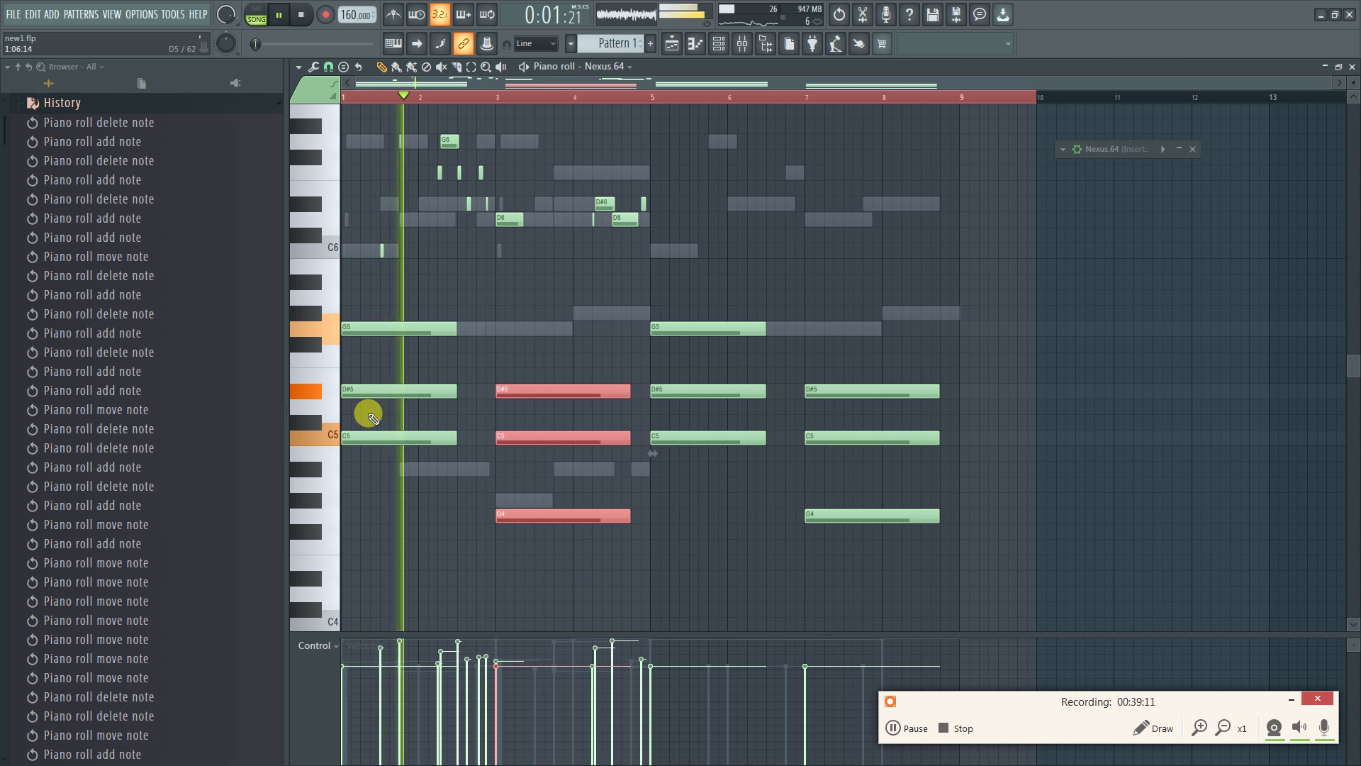
Play the pattern from the start again to judge the chord copied to bar 3
{"action": "key", "text": "ctrl+a"}
{"action": "key", "text": "ctrl+d"}
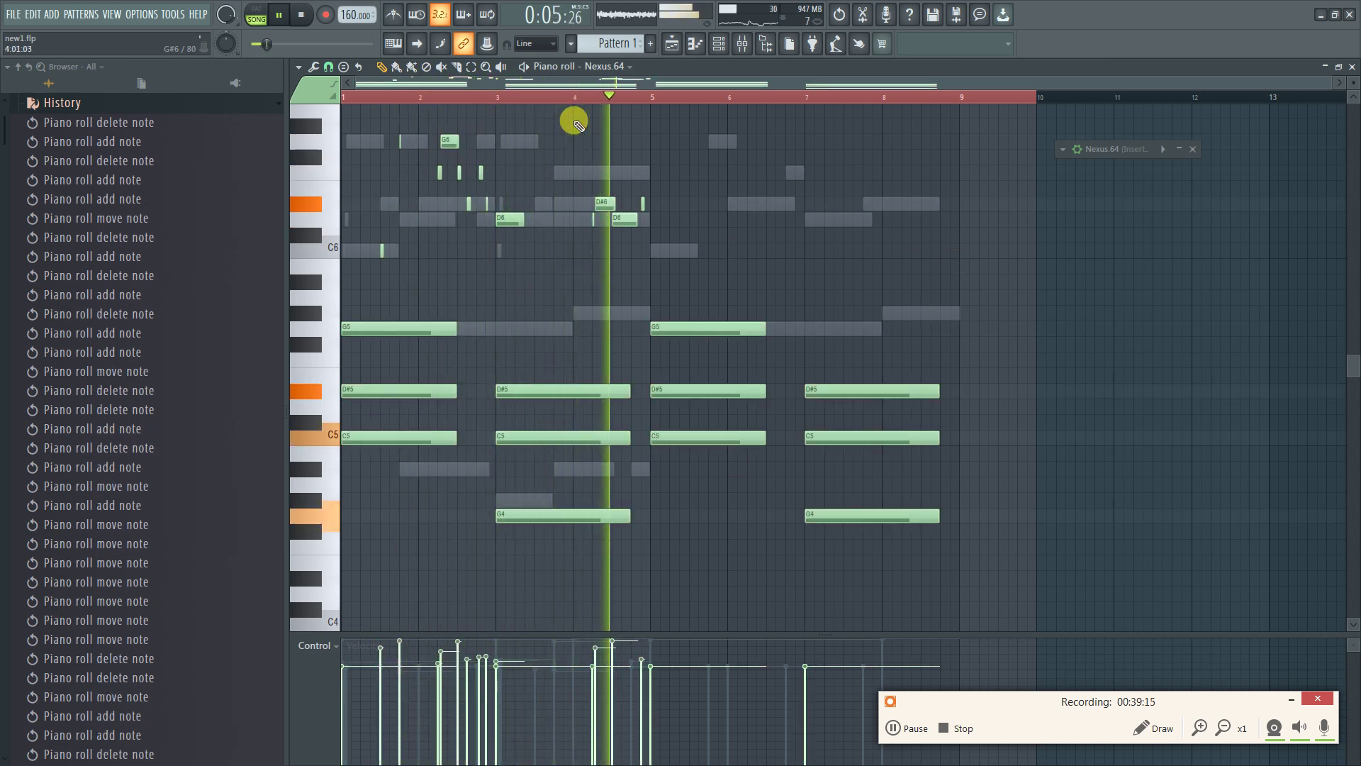
{"action": "key", "text": "space"}
{"action": "key", "text": "space"}
{"action": "key", "text": "ctrl+a"}
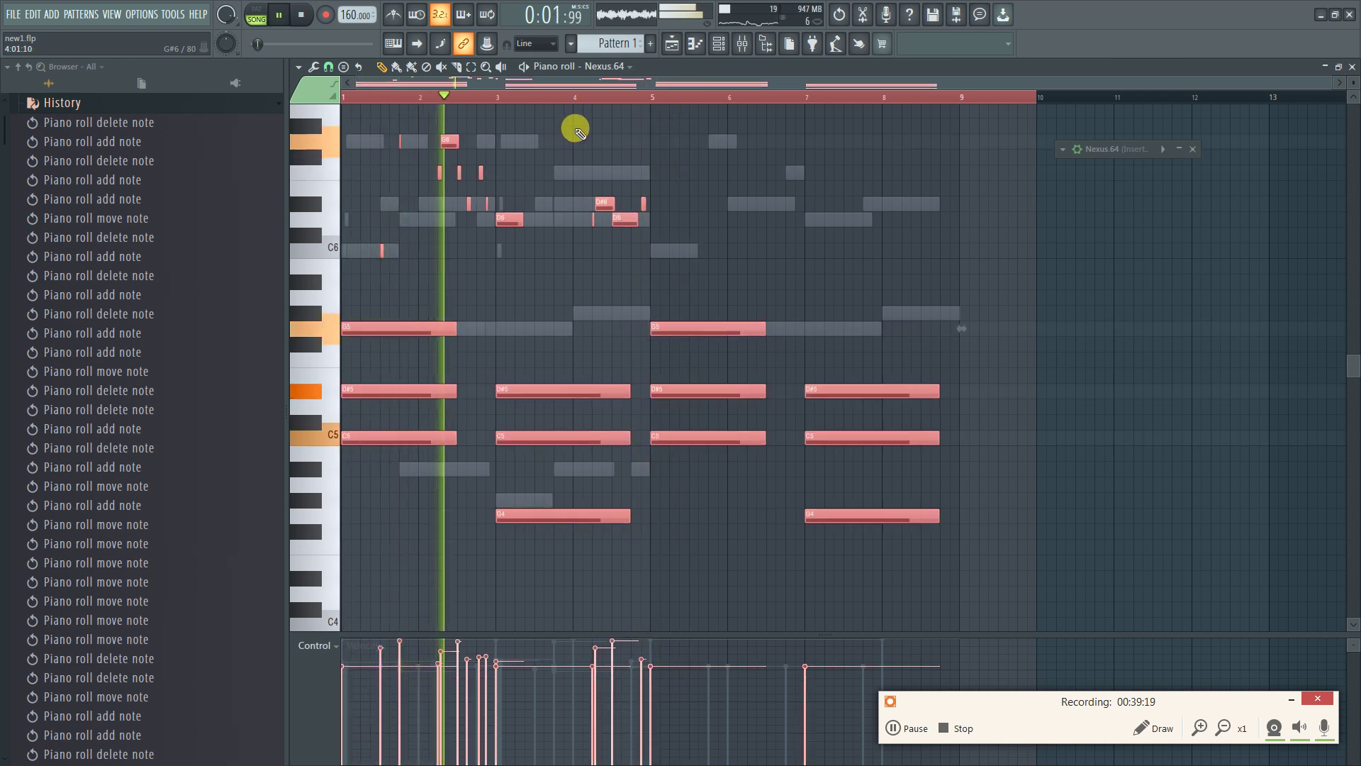
{"action": "key", "text": "ctrl+d"}
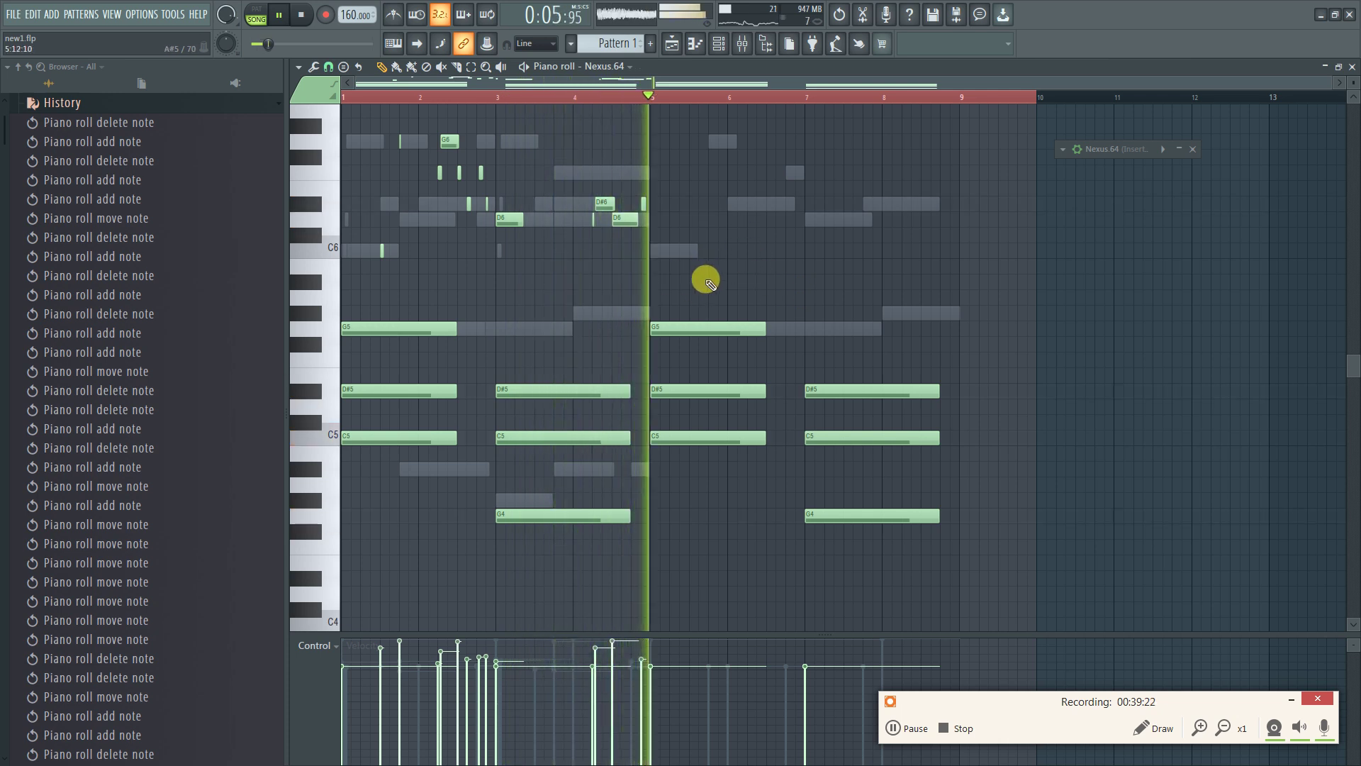
{"action": "key", "text": "space"}
{"action": "key", "text": "space"}
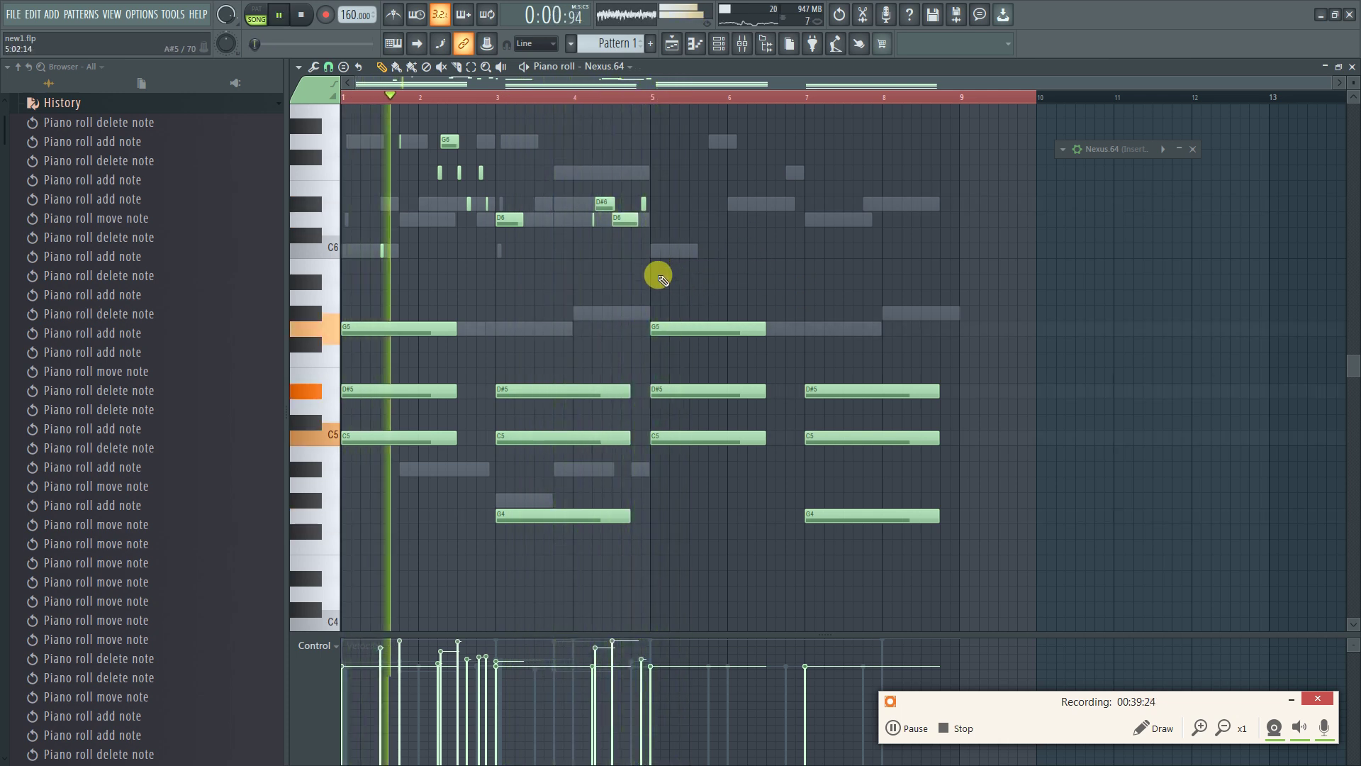
Delete the copied D#5, C5 and G4 chord notes at bar 3
{"action": "key", "text": "ctrl+a"}
{"action": "key", "text": "ctrl+d"}
{"action": "right_click", "coordinate": [597, 391]}
{"action": "right_click", "coordinate": [594, 438]}
{"action": "right_click", "coordinate": [591, 515]}
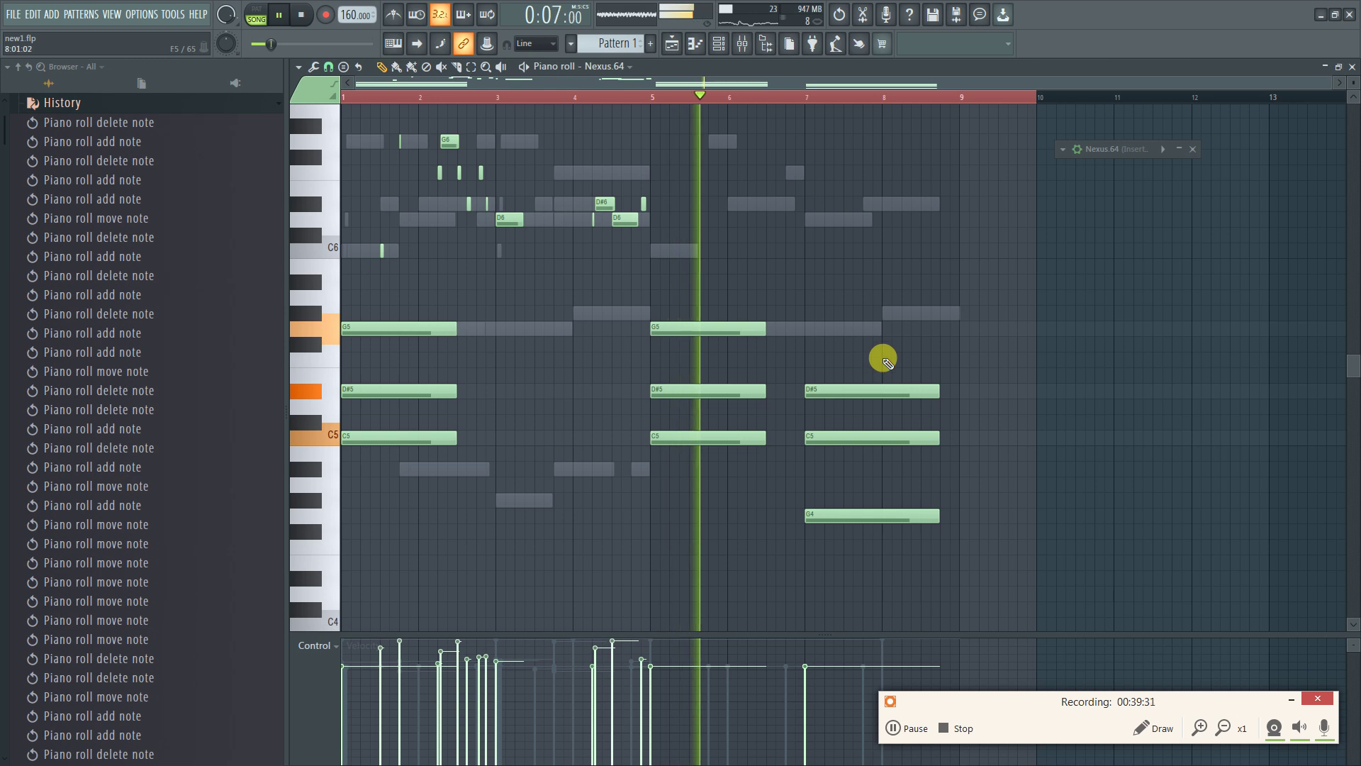
Delete the D#5, C5 and G4 chord notes at bar 7 and replay the pattern from the start
{"action": "right_click", "coordinate": [875, 391]}
{"action": "right_click", "coordinate": [875, 438]}
{"action": "right_click", "coordinate": [875, 516]}
{"action": "scroll", "coordinate": [837, 359], "scroll_direction": "up", "scroll_amount": 3}
{"action": "scroll", "coordinate": [836, 359], "scroll_direction": "down", "scroll_amount": 3}
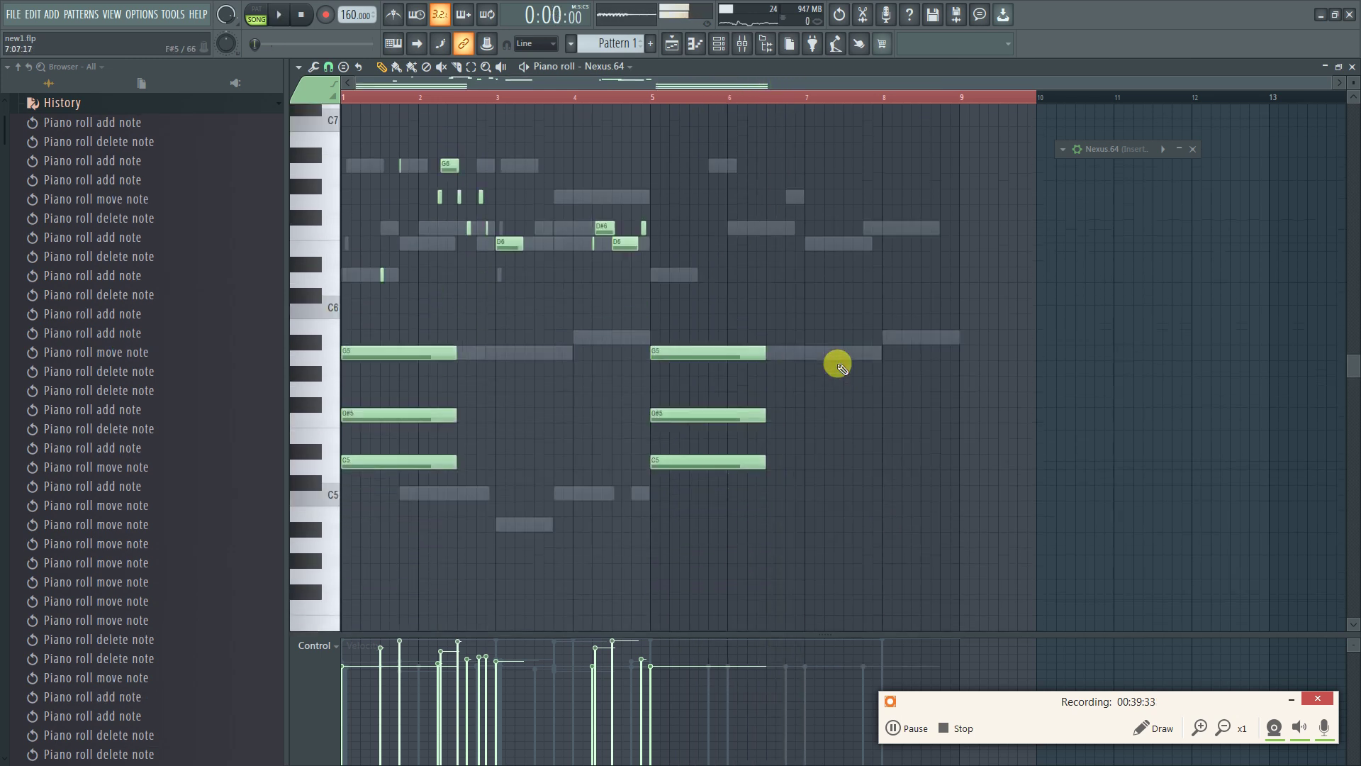
{"action": "key", "text": "space"}
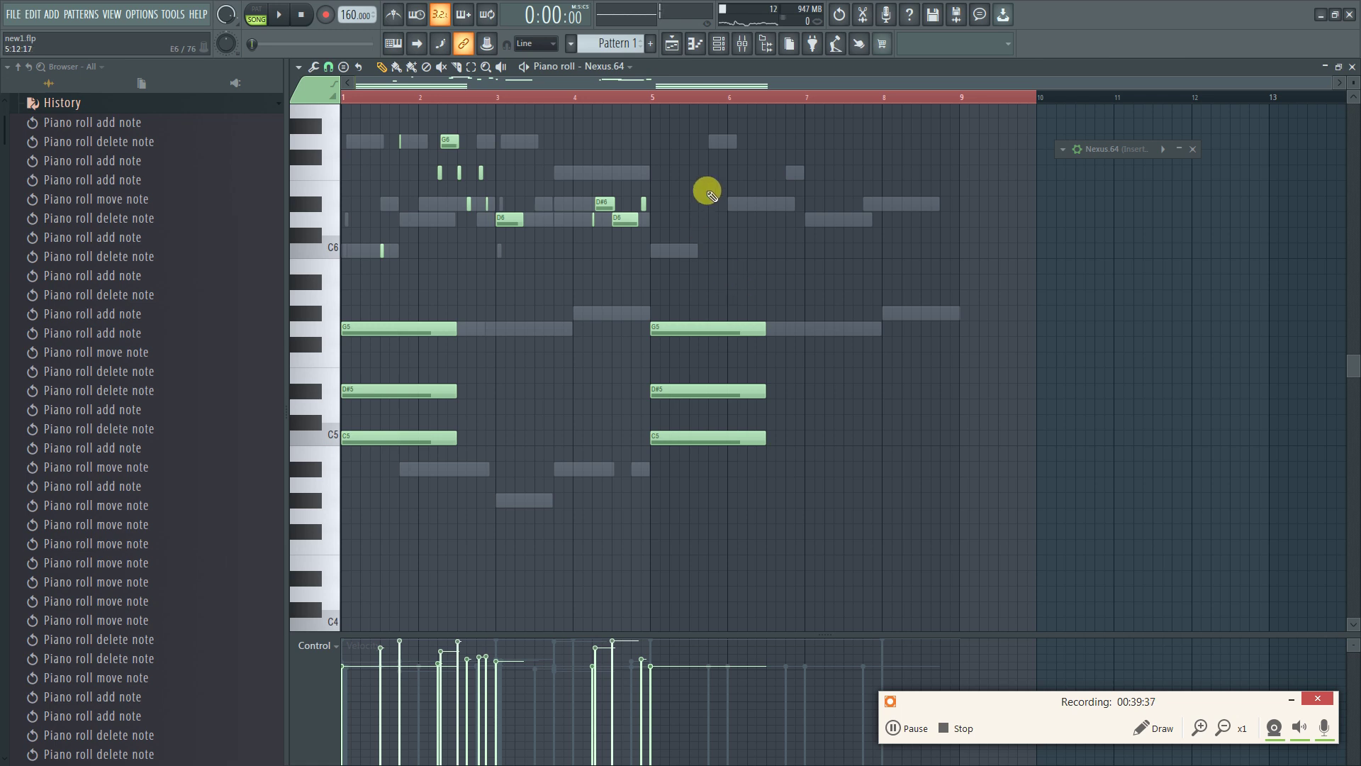
{"action": "key", "text": "space"}
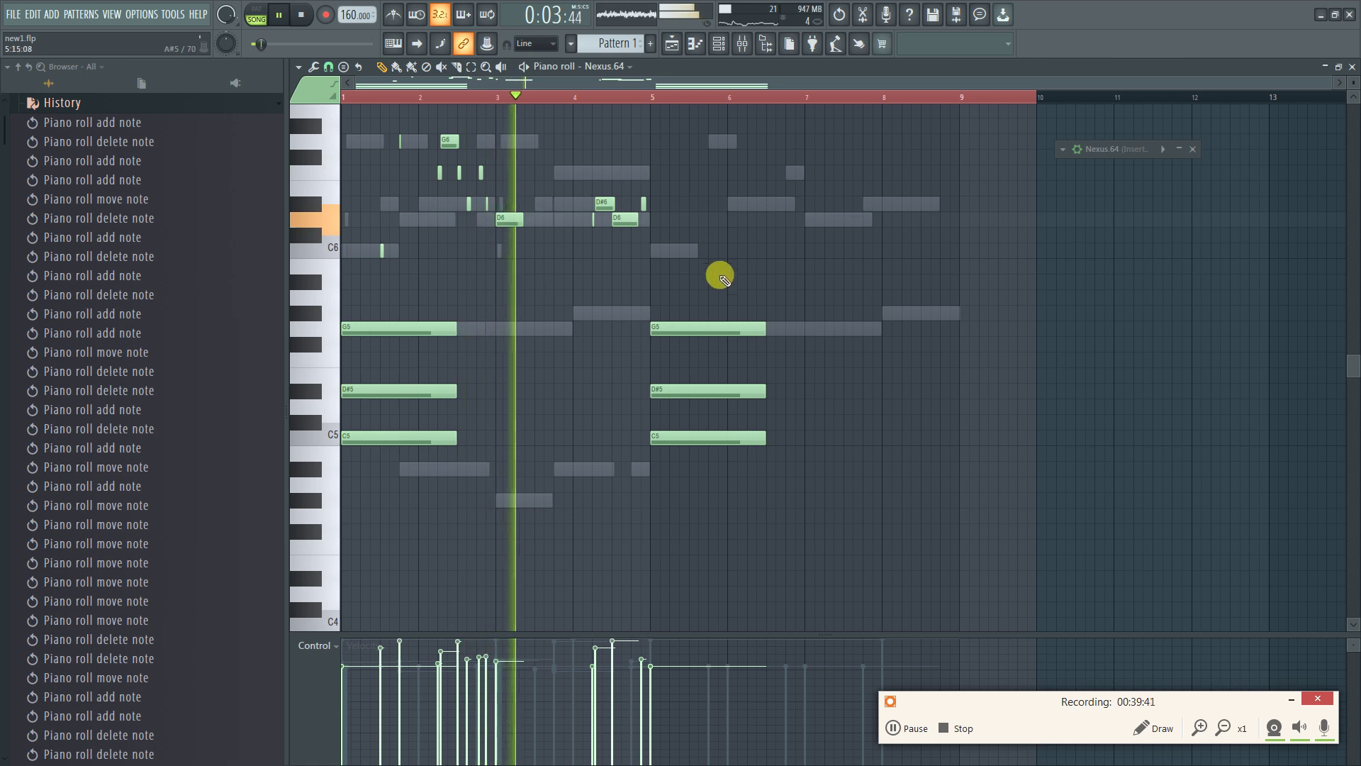
Delete the G5, D#5 and C5 chord notes at bar 5
{"action": "right_click", "coordinate": [724, 328]}
{"action": "right_click", "coordinate": [728, 390]}
{"action": "right_click", "coordinate": [730, 437]}
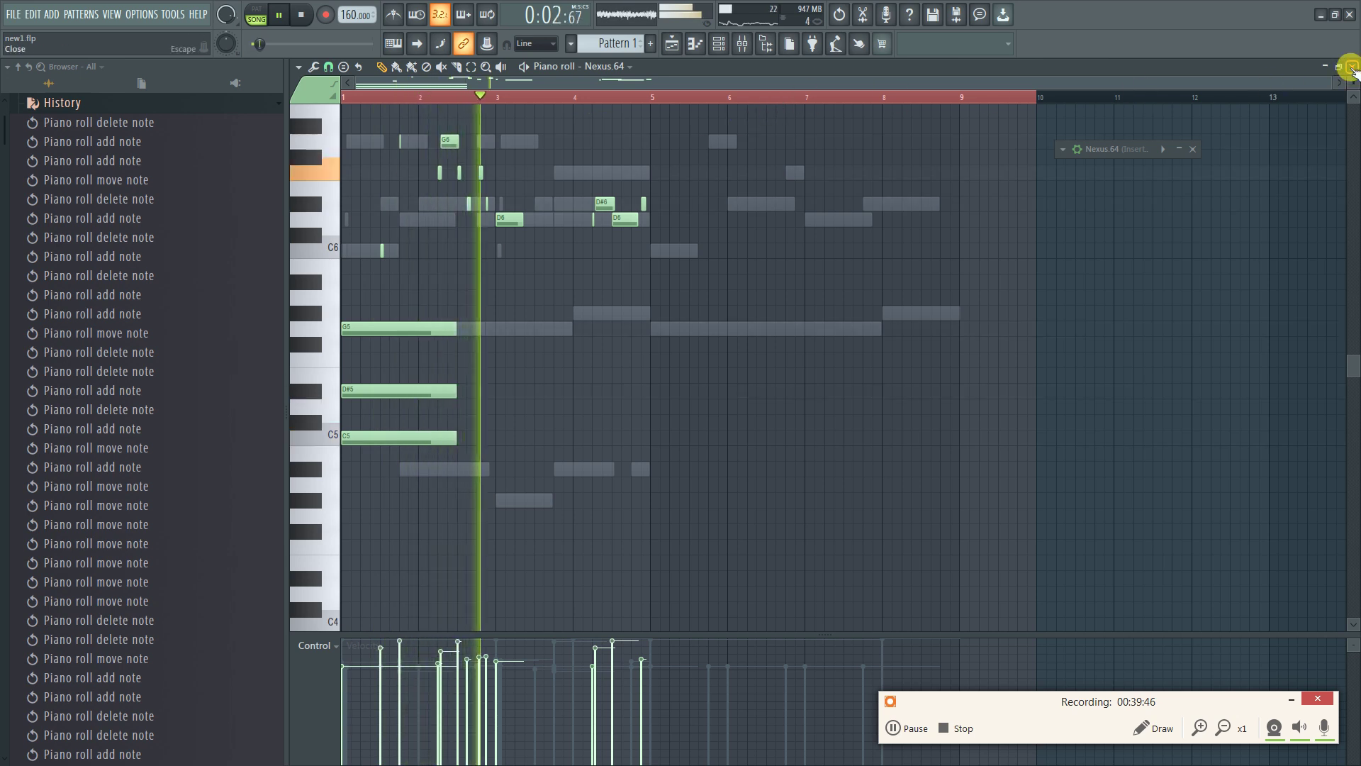
Stop playback and clone the Nexus 64 channel in the channel rack
{"action": "key", "text": "F6"}
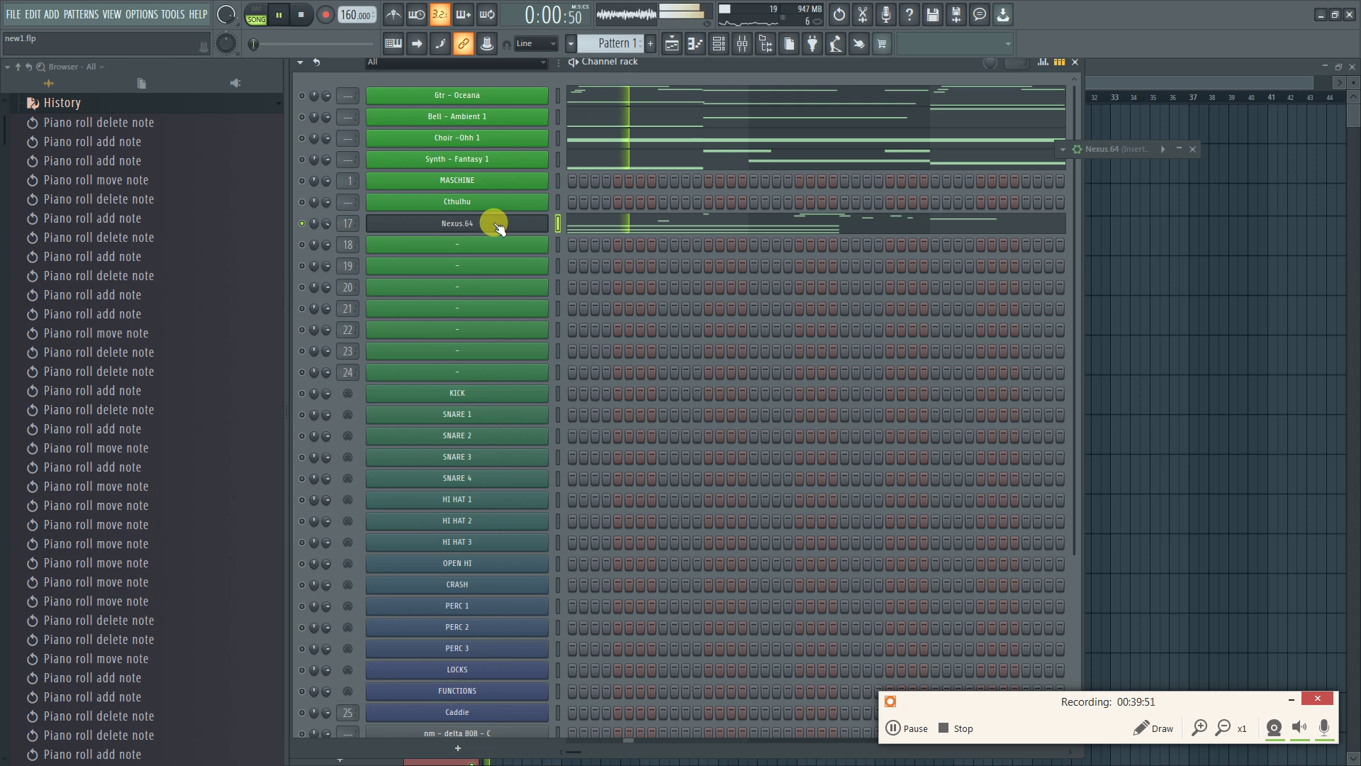
{"action": "key", "text": "space"}
{"action": "right_click", "coordinate": [546, 221]}
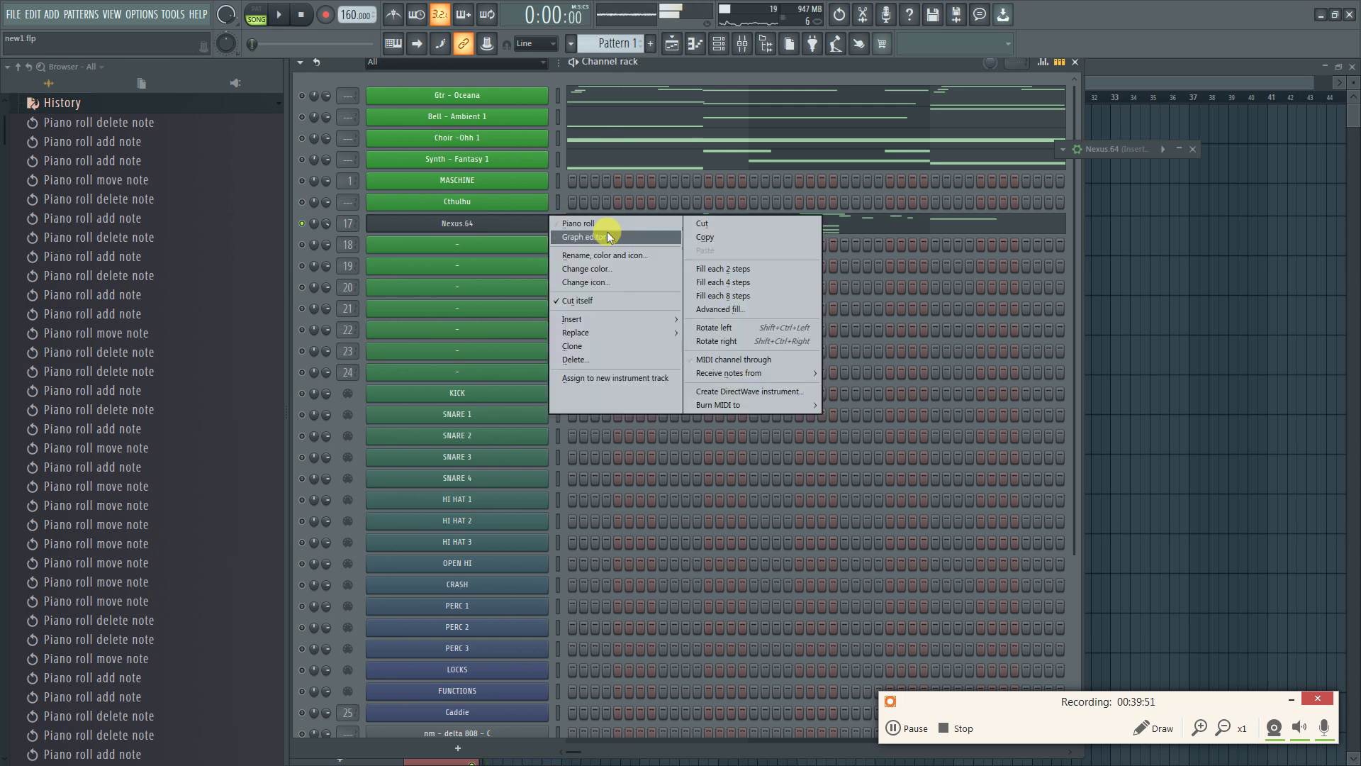
{"action": "left_click", "coordinate": [608, 346]}
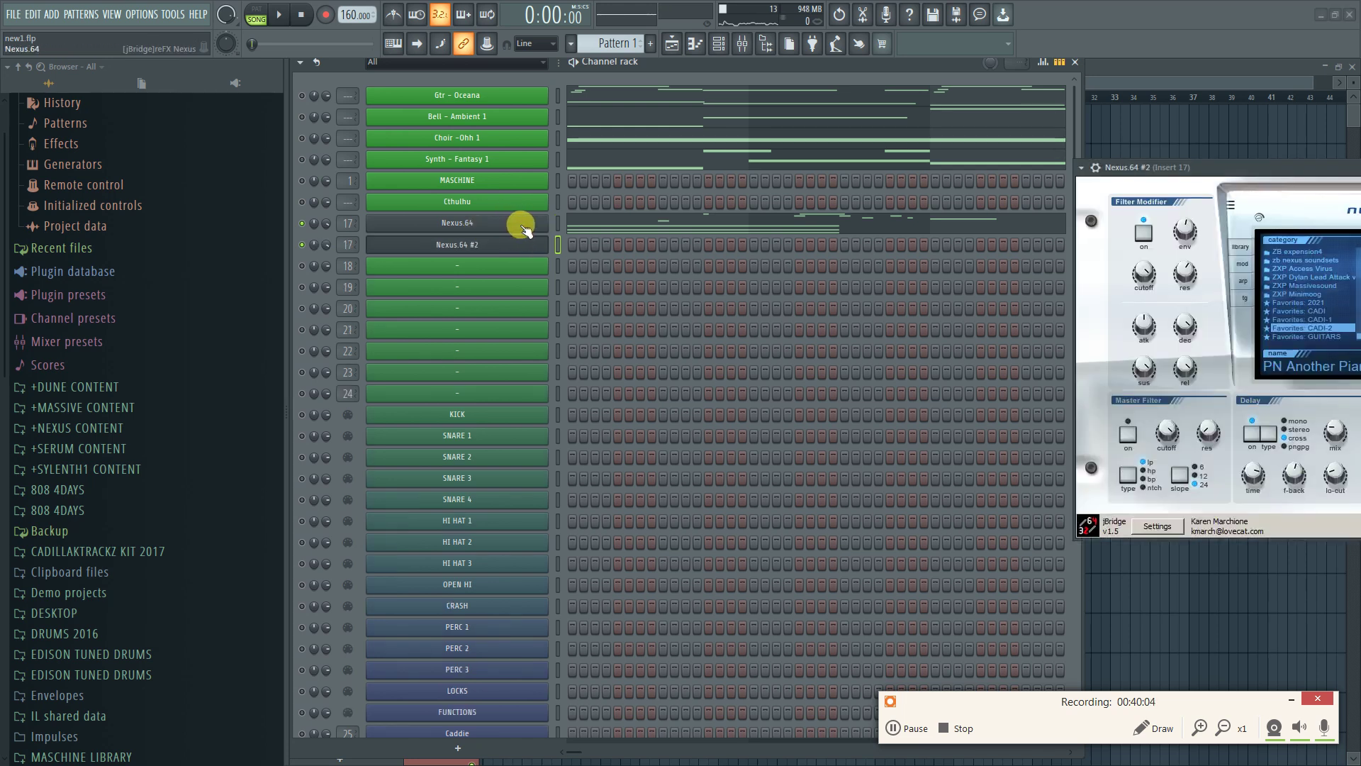
Copy the notes of the Nexus 64 channel and paste them into the Nexus 64 #2 channel
{"action": "right_click", "coordinate": [532, 231]}
{"action": "left_click", "coordinate": [736, 239]}
{"action": "right_click", "coordinate": [490, 247]}
{"action": "left_click", "coordinate": [709, 265]}
Delete all melody notes from the Nexus 64 #2 part, keeping only the G5, D#5 and C5 chord at bar 1
{"action": "right_click", "coordinate": [520, 246]}
{"action": "left_click", "coordinate": [587, 250]}
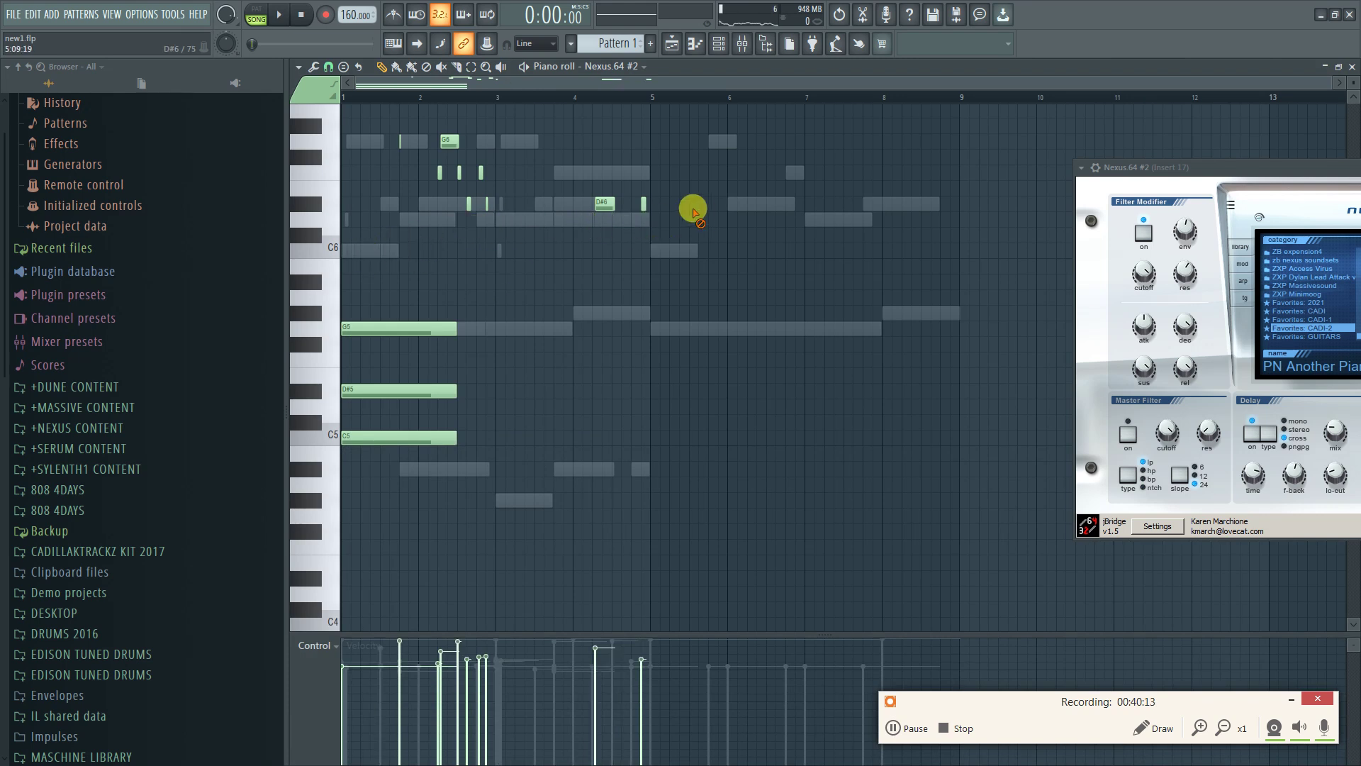
{"action": "right_click", "coordinate": [460, 183]}
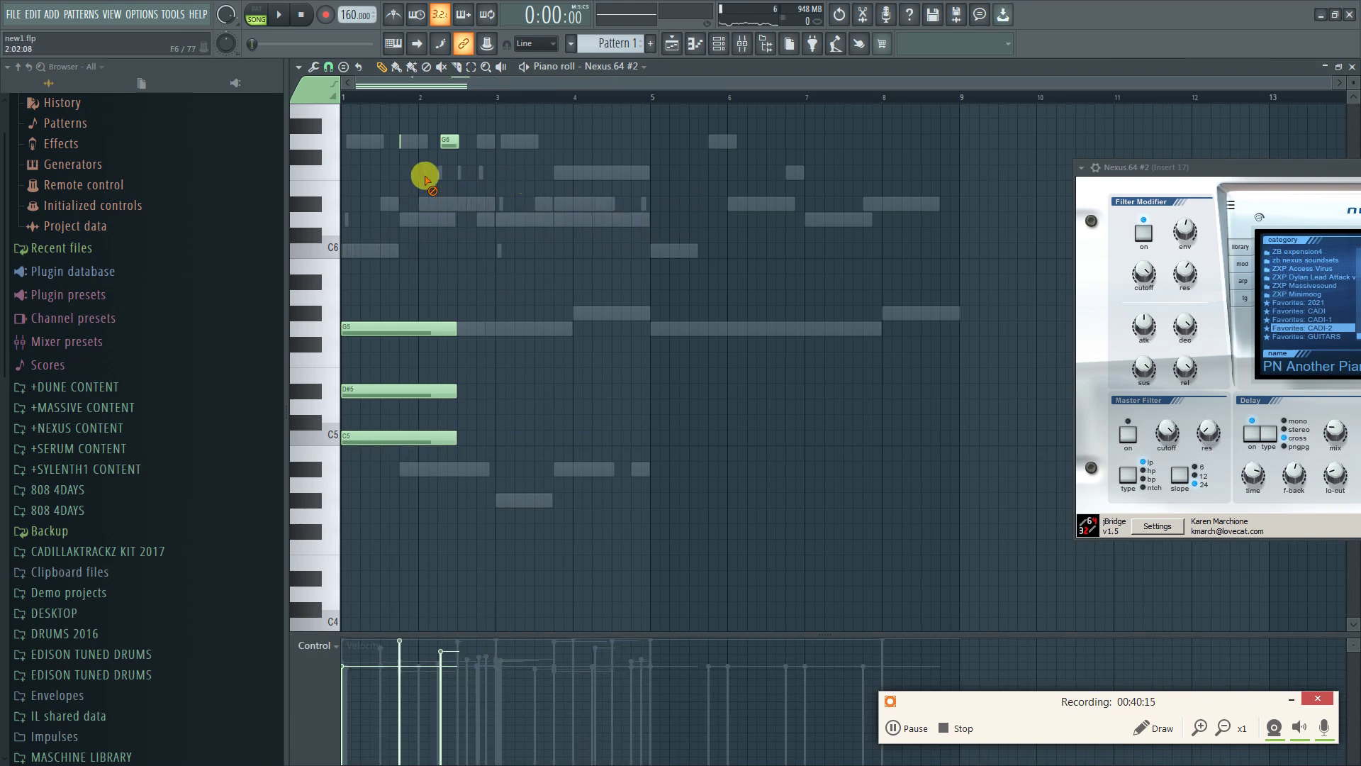
{"action": "right_click", "coordinate": [454, 145]}
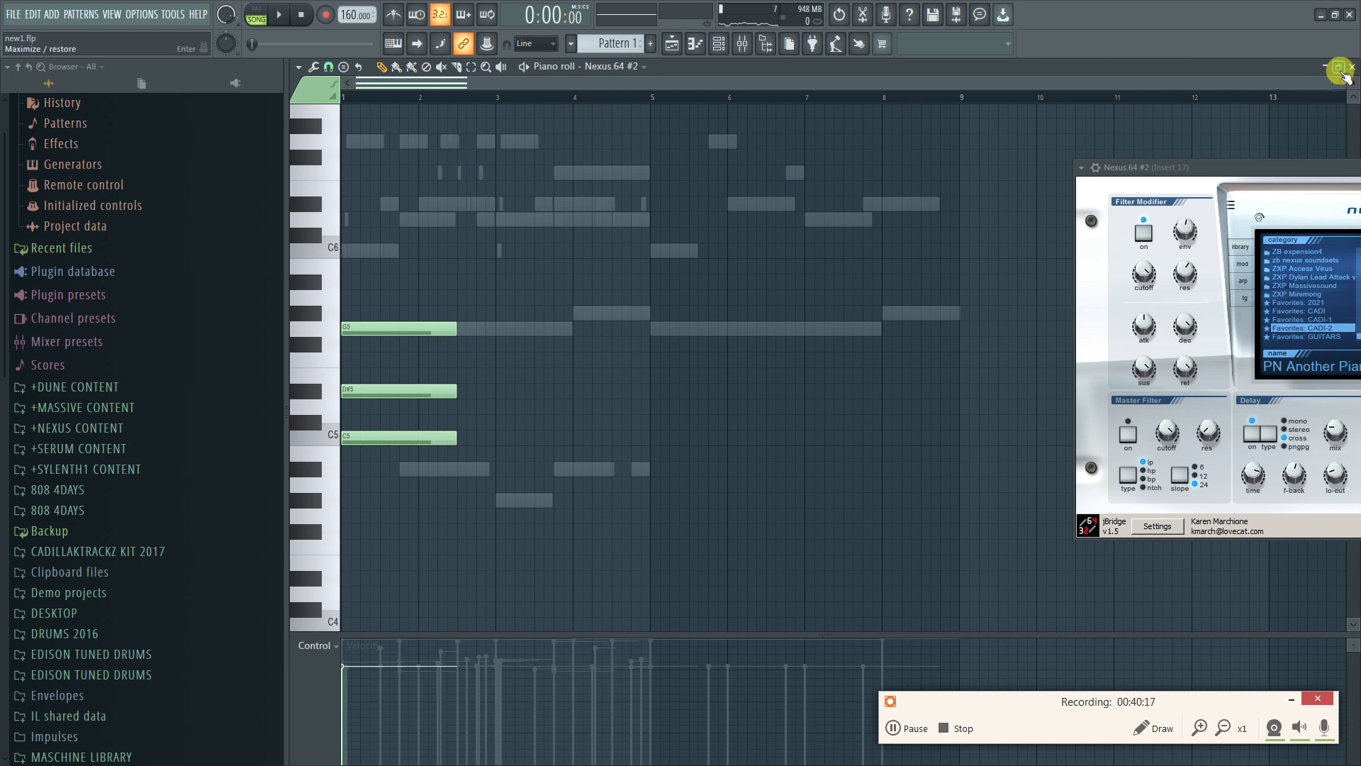
{"action": "left_click", "coordinate": [1323, 68]}
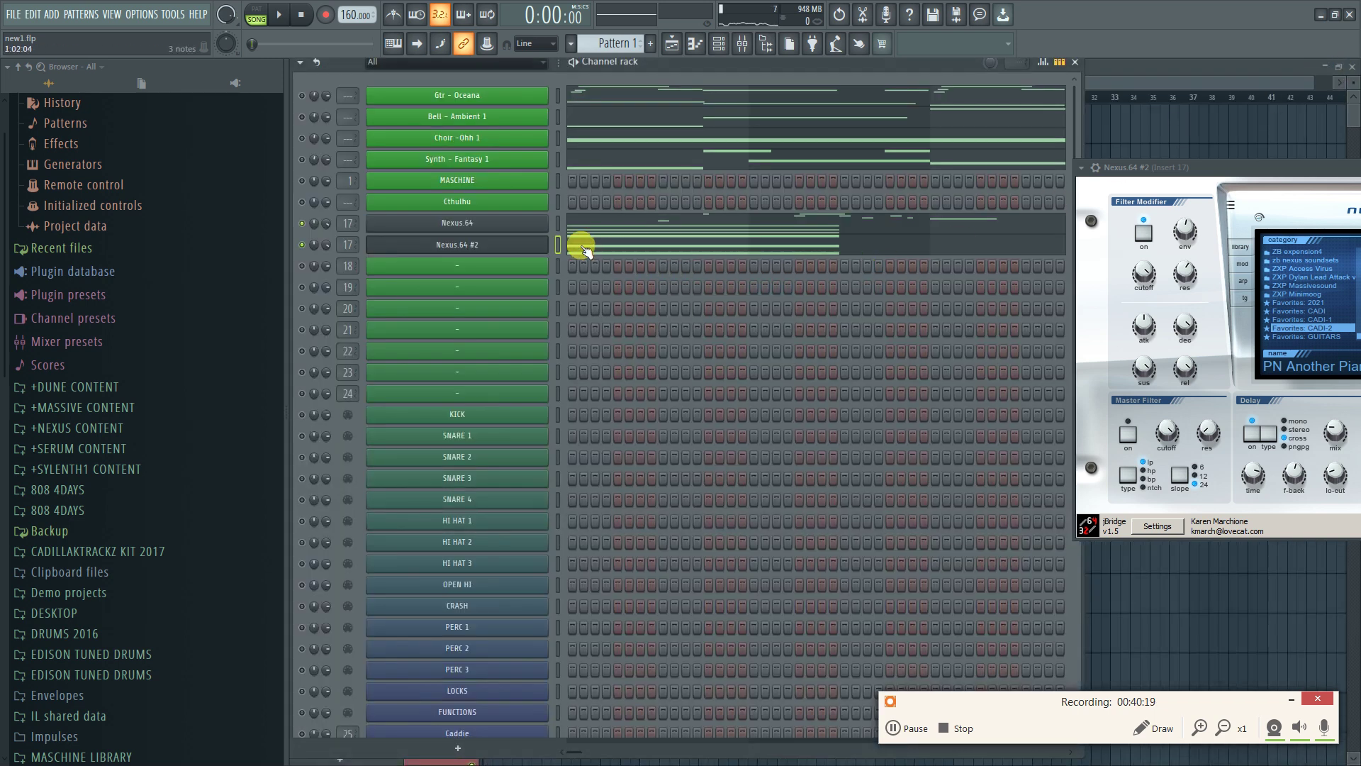
Delete the G5, D#5 and C5 chord from the original Nexus 64 part, start playback and close its piano roll
{"action": "right_click", "coordinate": [537, 228]}
{"action": "left_click", "coordinate": [560, 224]}
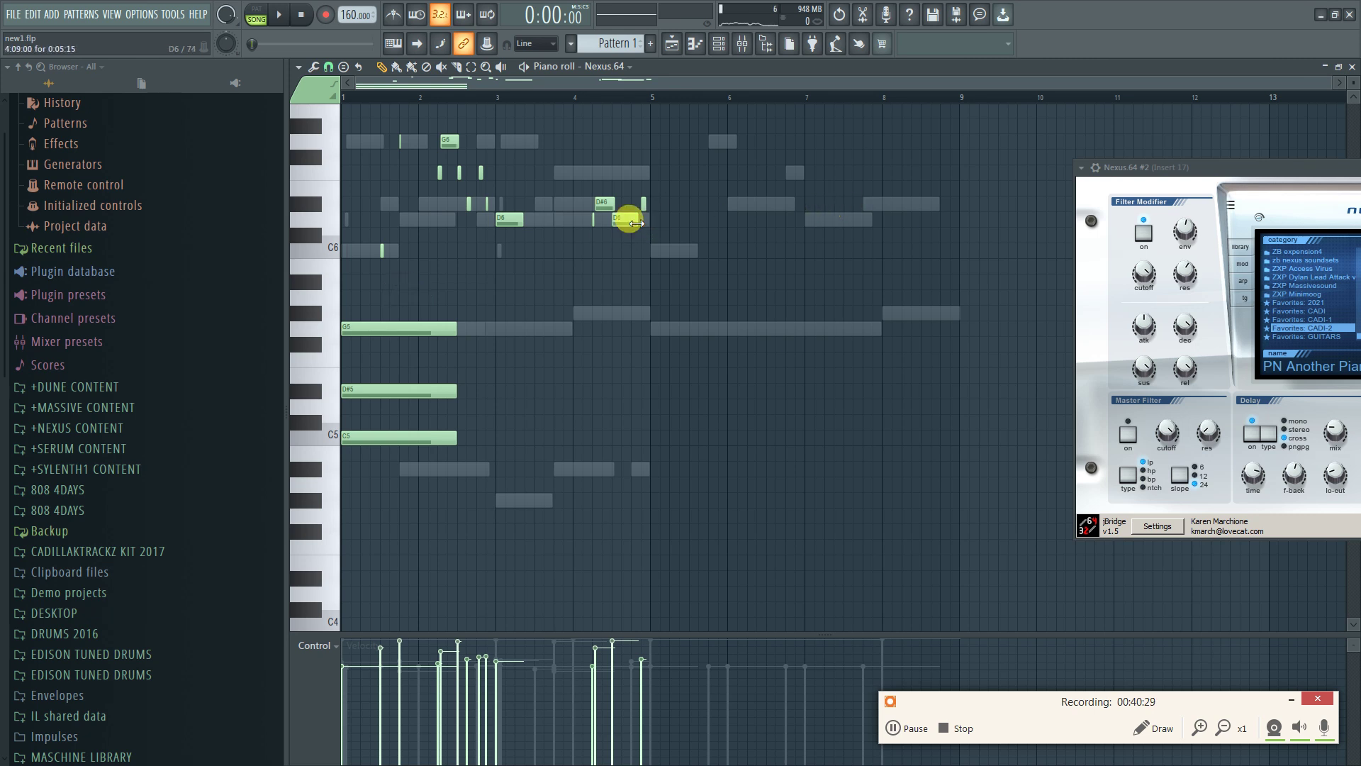
{"action": "left_click", "coordinate": [426, 303]}
{"action": "key", "text": "space"}
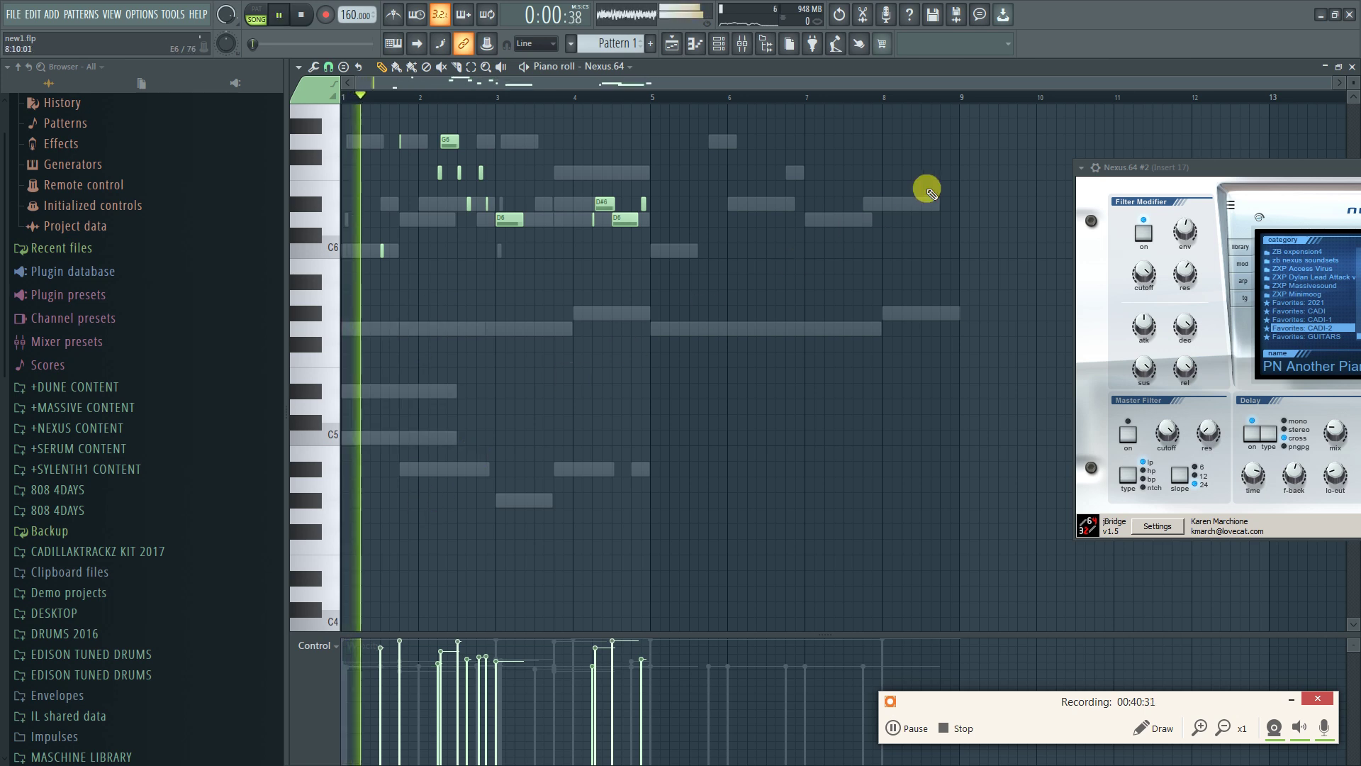
{"action": "left_click", "coordinate": [1352, 66]}
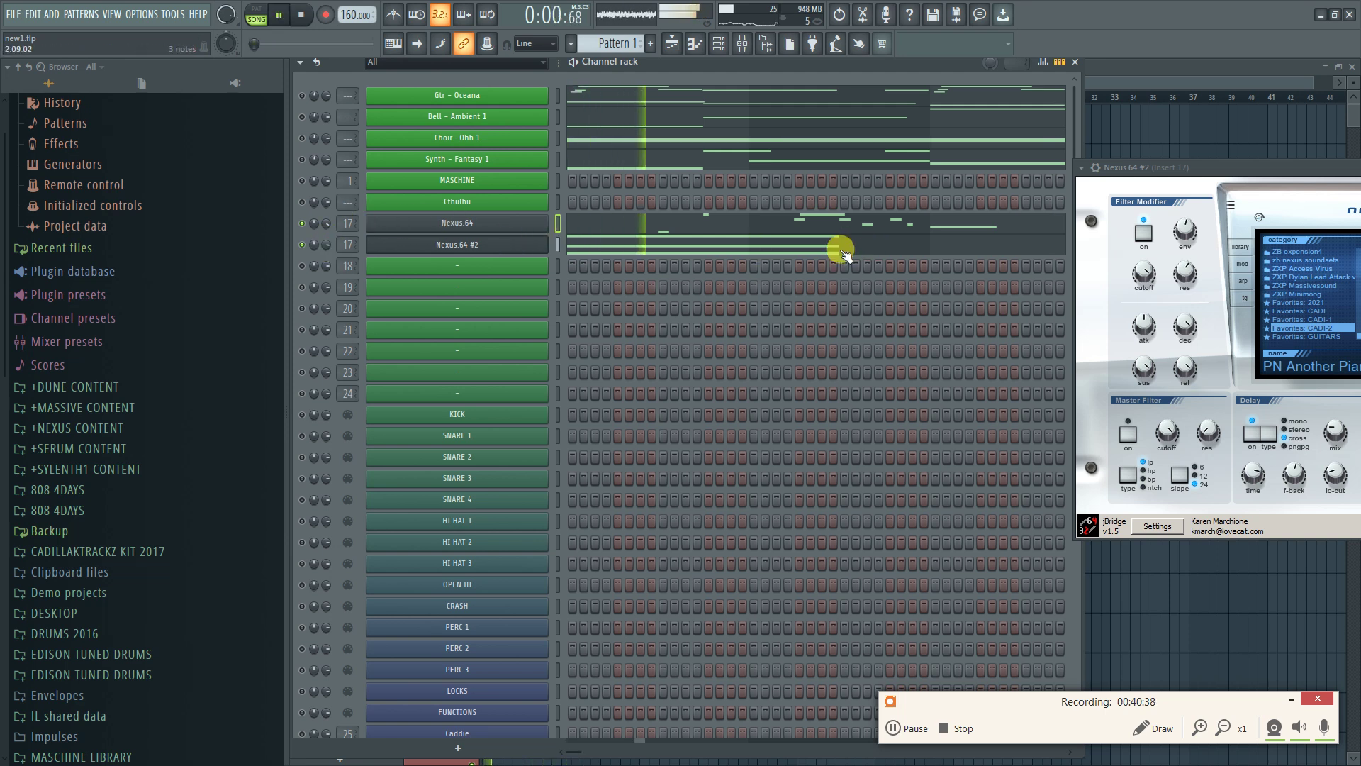
Set the original Nexus 64 channel's volume to 82% and mute that channel
{"action": "left_click_drag", "start_coordinate": [325, 222], "coordinate": [329, 248]}
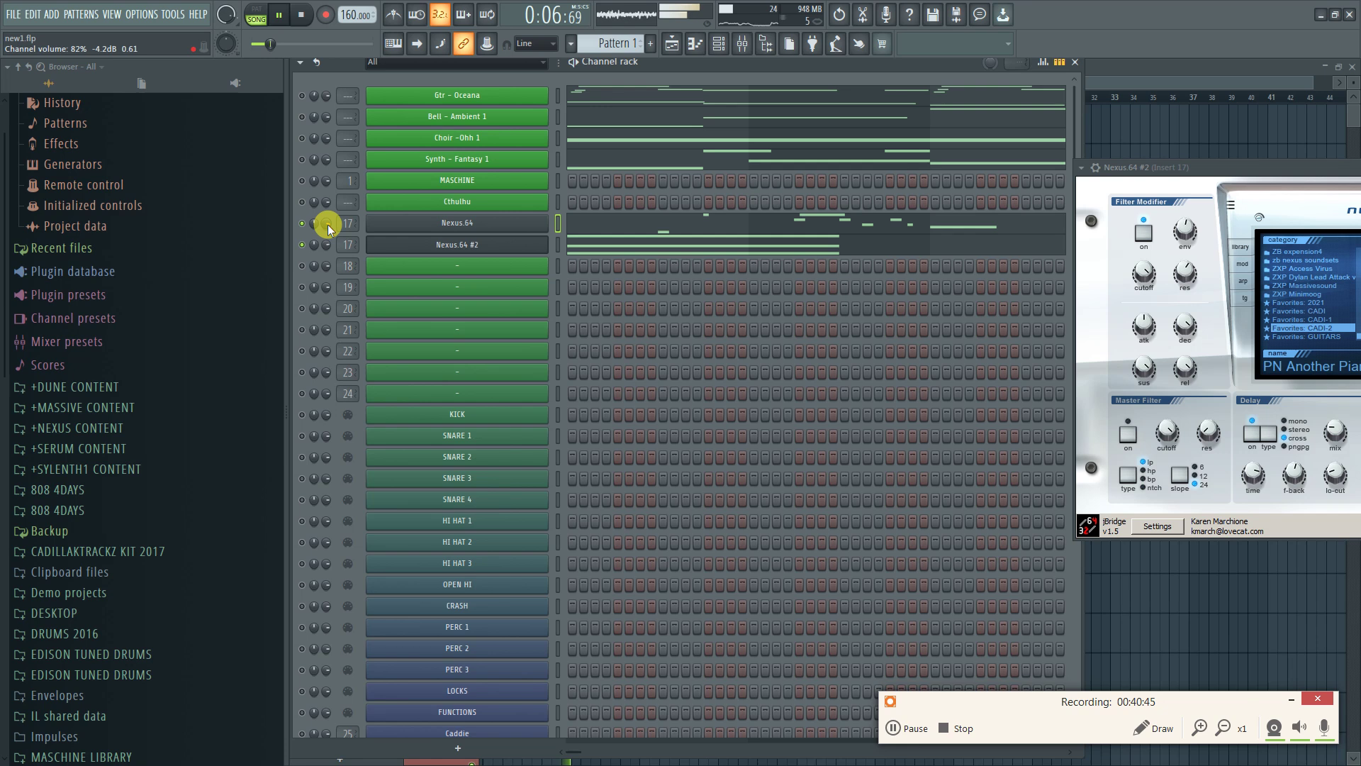
{"action": "left_click", "coordinate": [301, 223]}
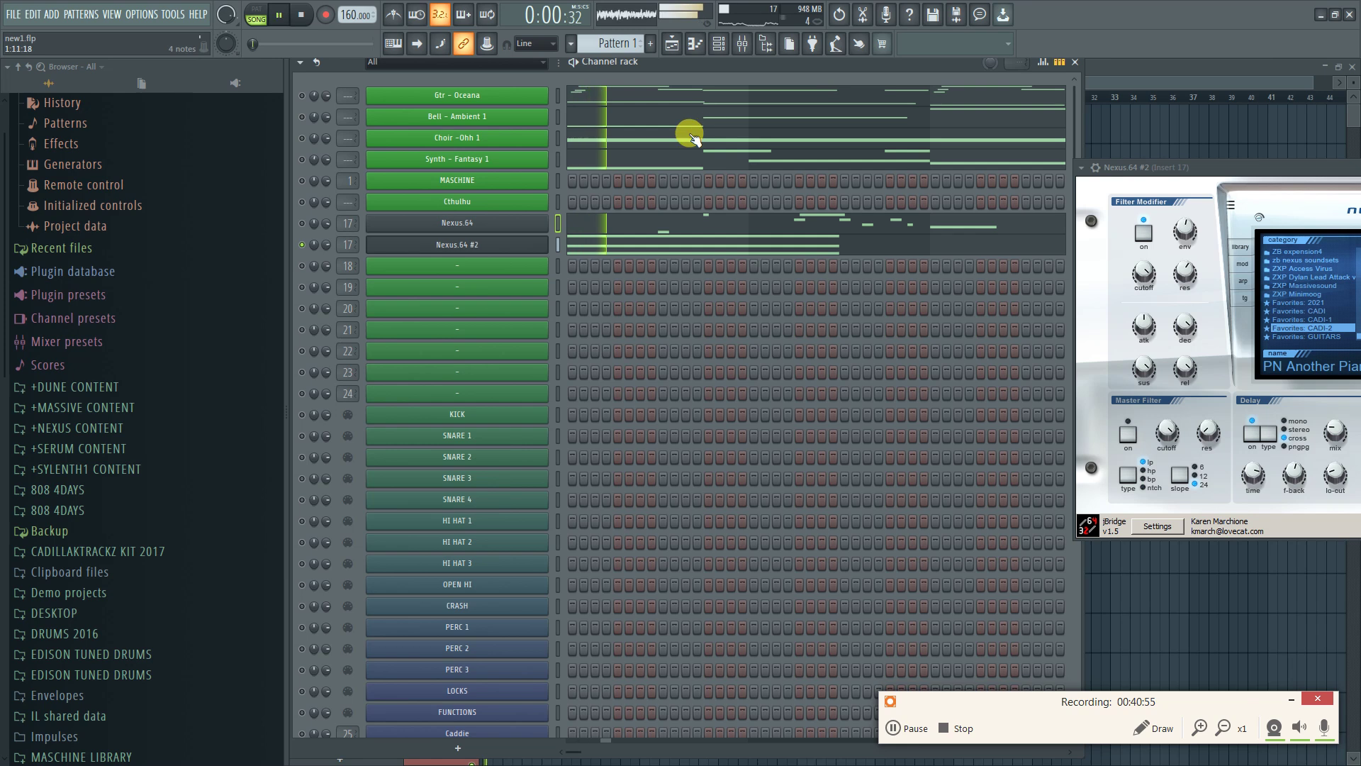
Check the Insert 17 track in the mixer during playback, stop, and close the Nexus 64 #2 and mixer windows
{"action": "key", "text": "F6"}
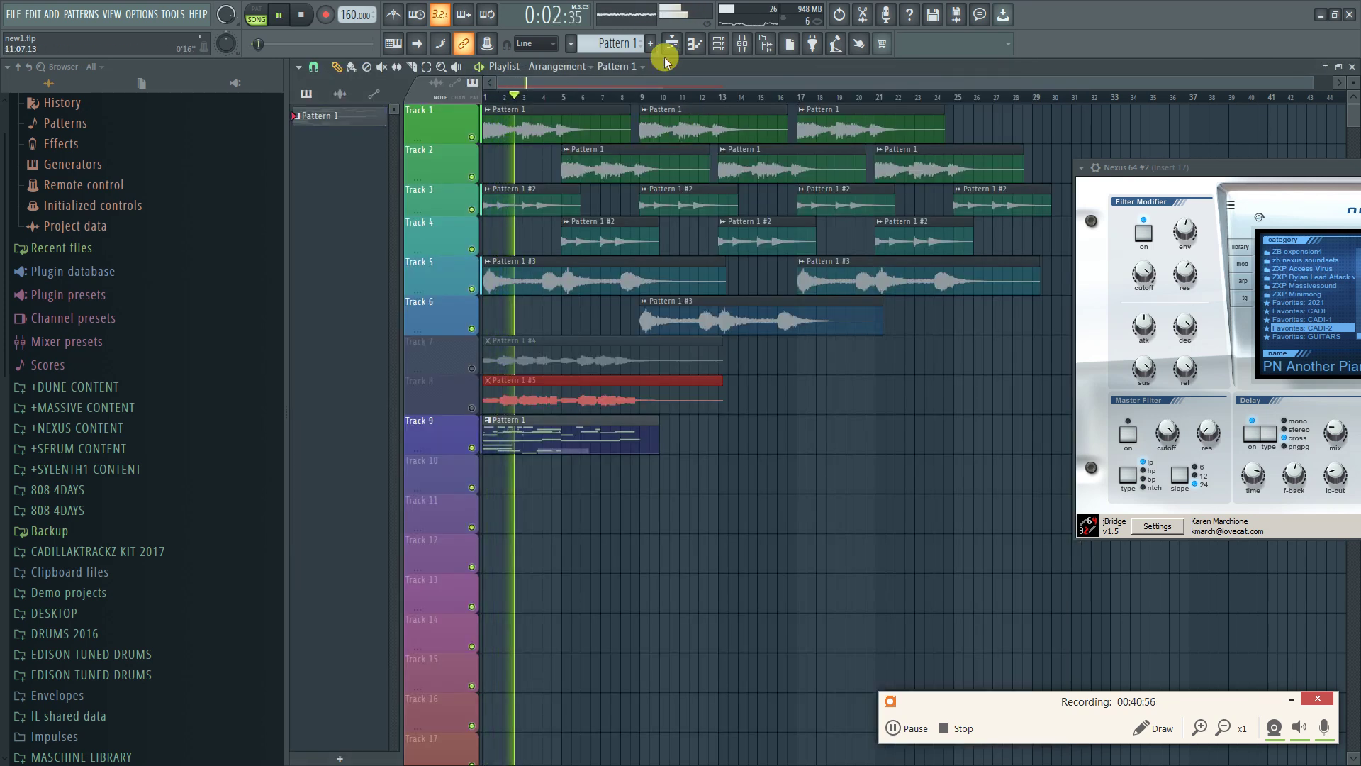
{"action": "left_click", "coordinate": [753, 45]}
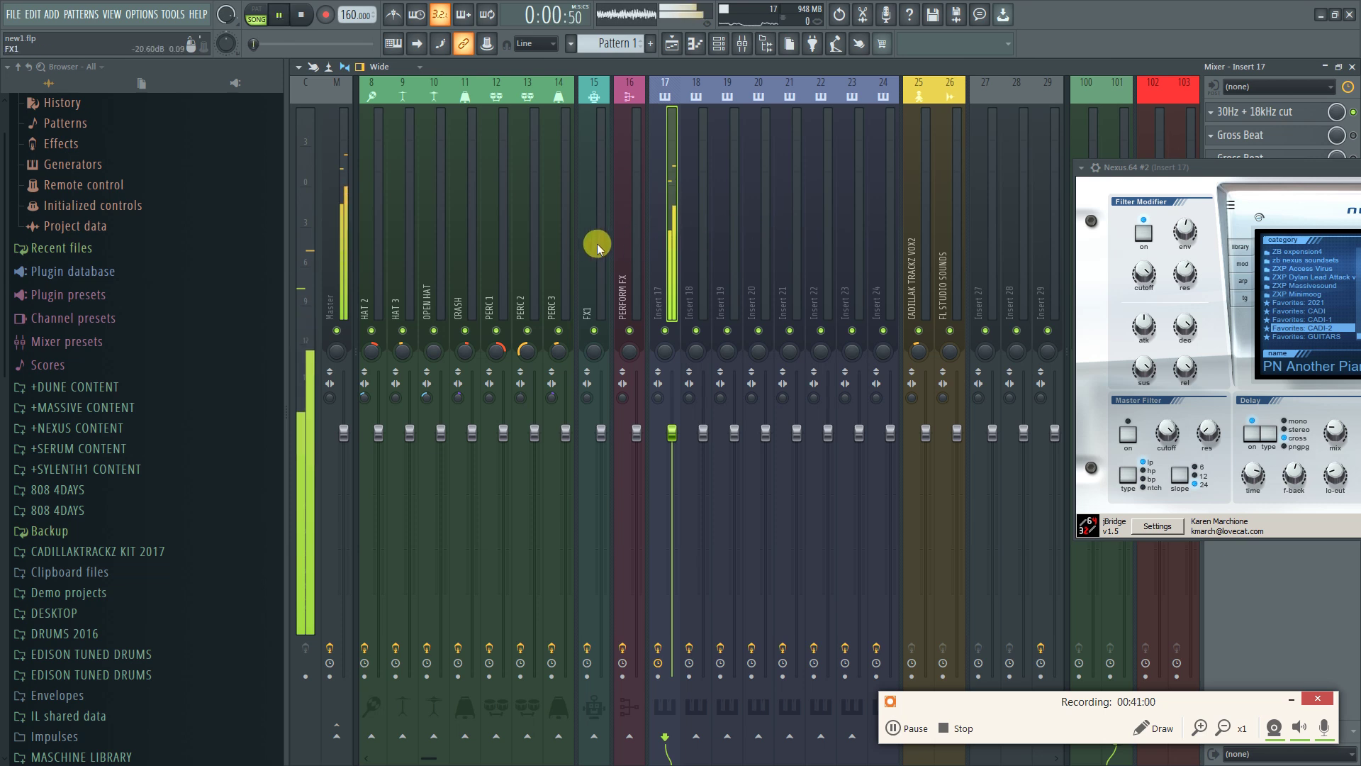
{"action": "left_click_drag", "start_coordinate": [1270, 170], "coordinate": [880, 208]}
{"action": "key", "text": "space"}
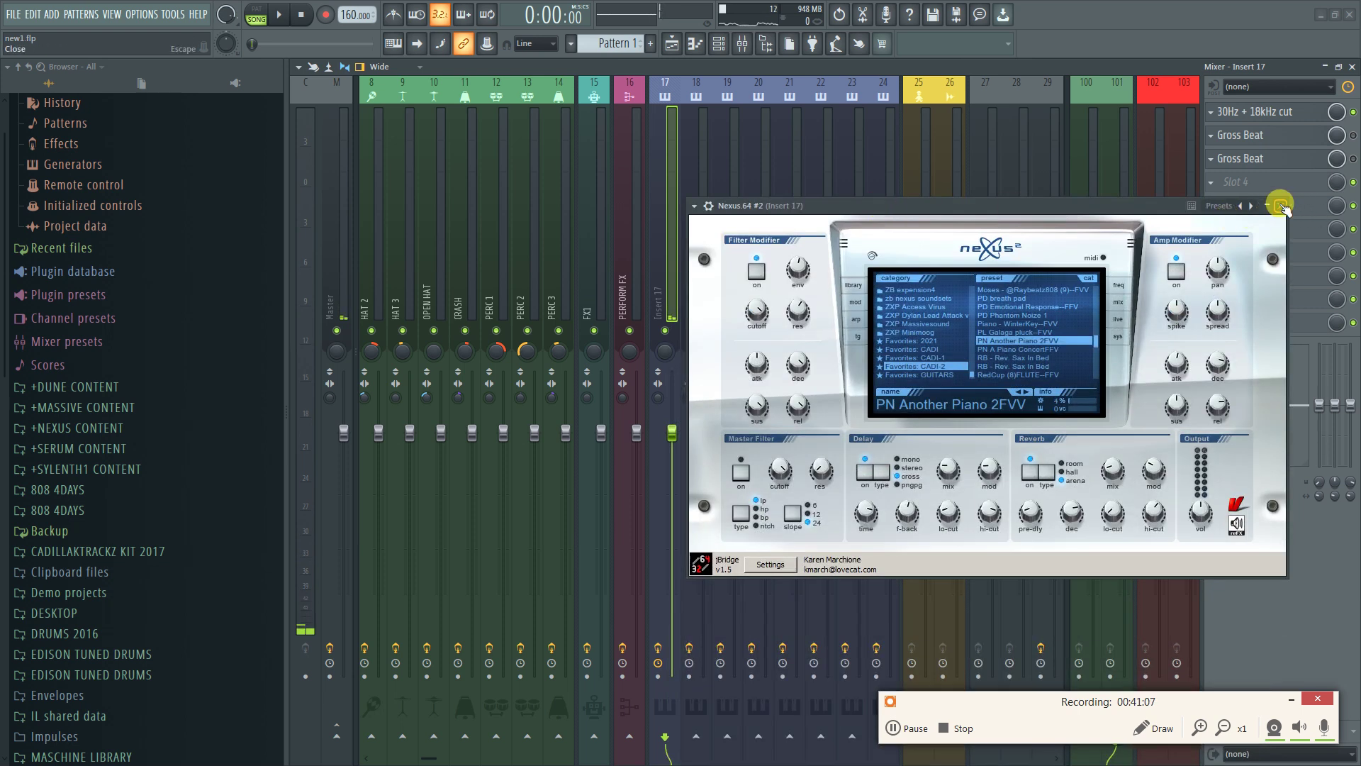
{"action": "left_click", "coordinate": [1352, 65]}
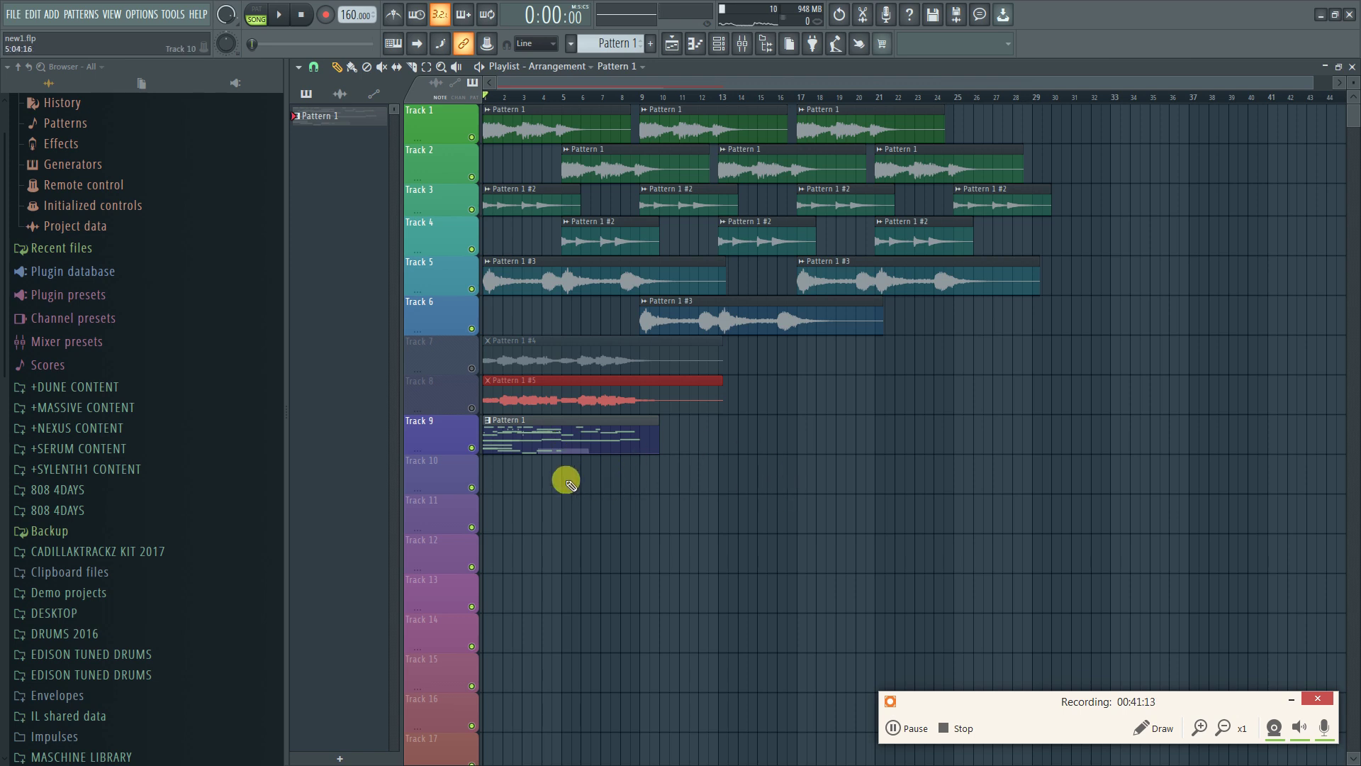
Open the audio settings for a quick check and close them
{"action": "left_click", "coordinate": [151, 13]}
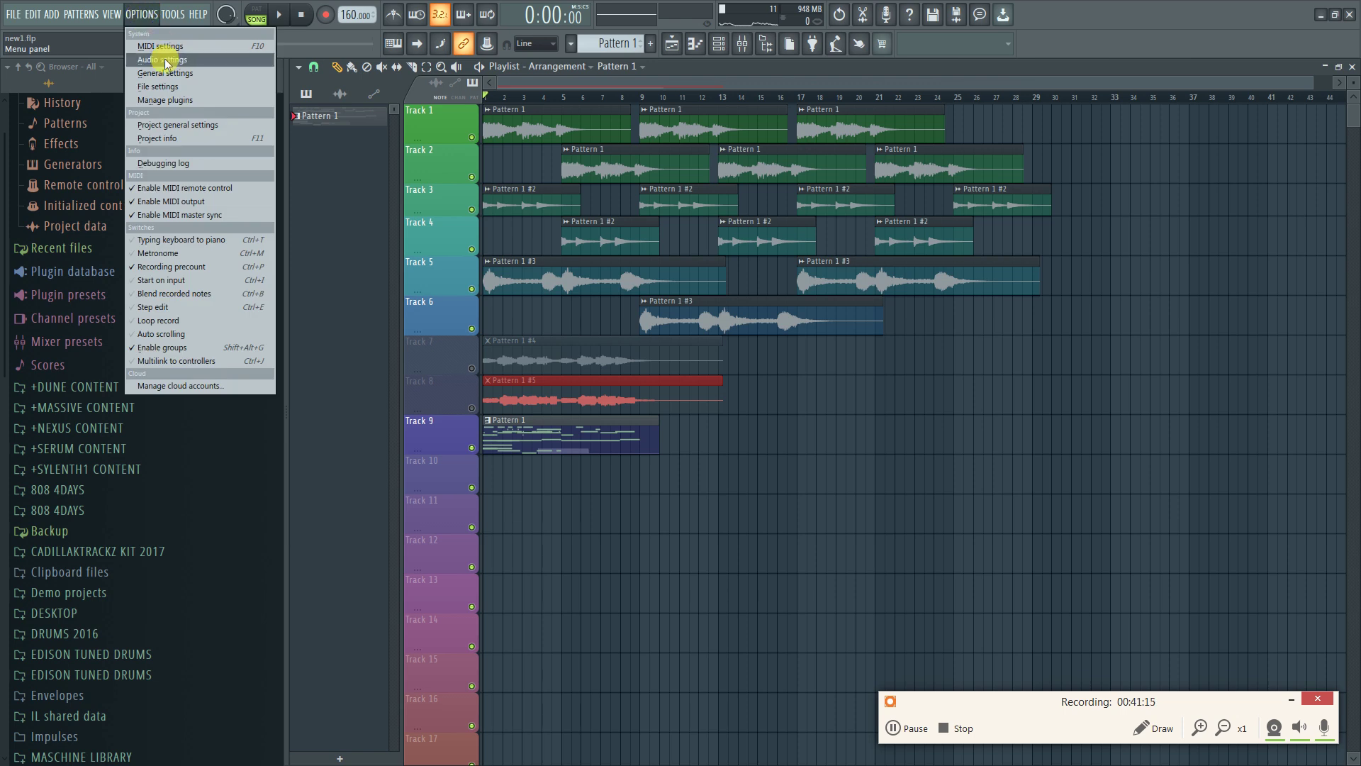
{"action": "left_click", "coordinate": [160, 57]}
{"action": "left_click", "coordinate": [909, 108]}
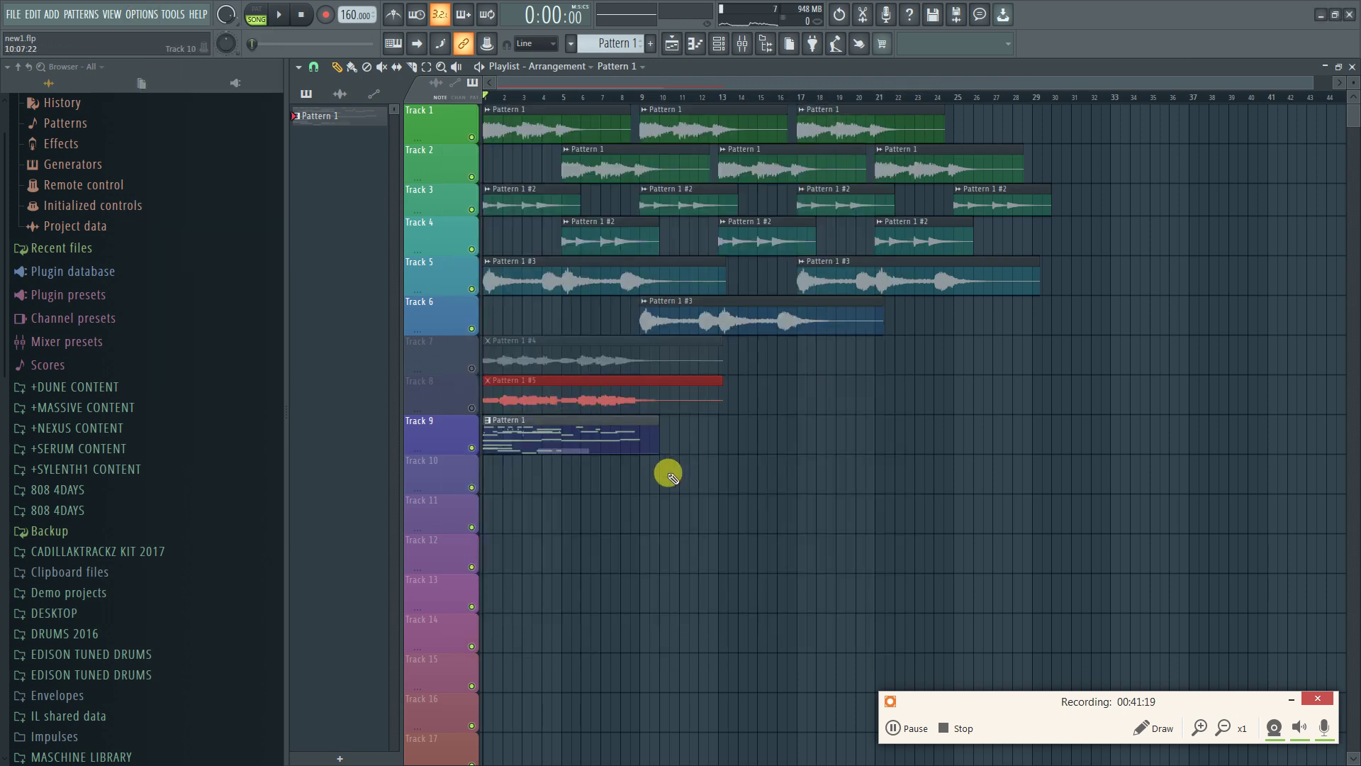
Quick-render Pattern 1 as an audio clip and replace its playlist clip with the render on Track 9 at bar 1
{"action": "right_click", "coordinate": [331, 116]}
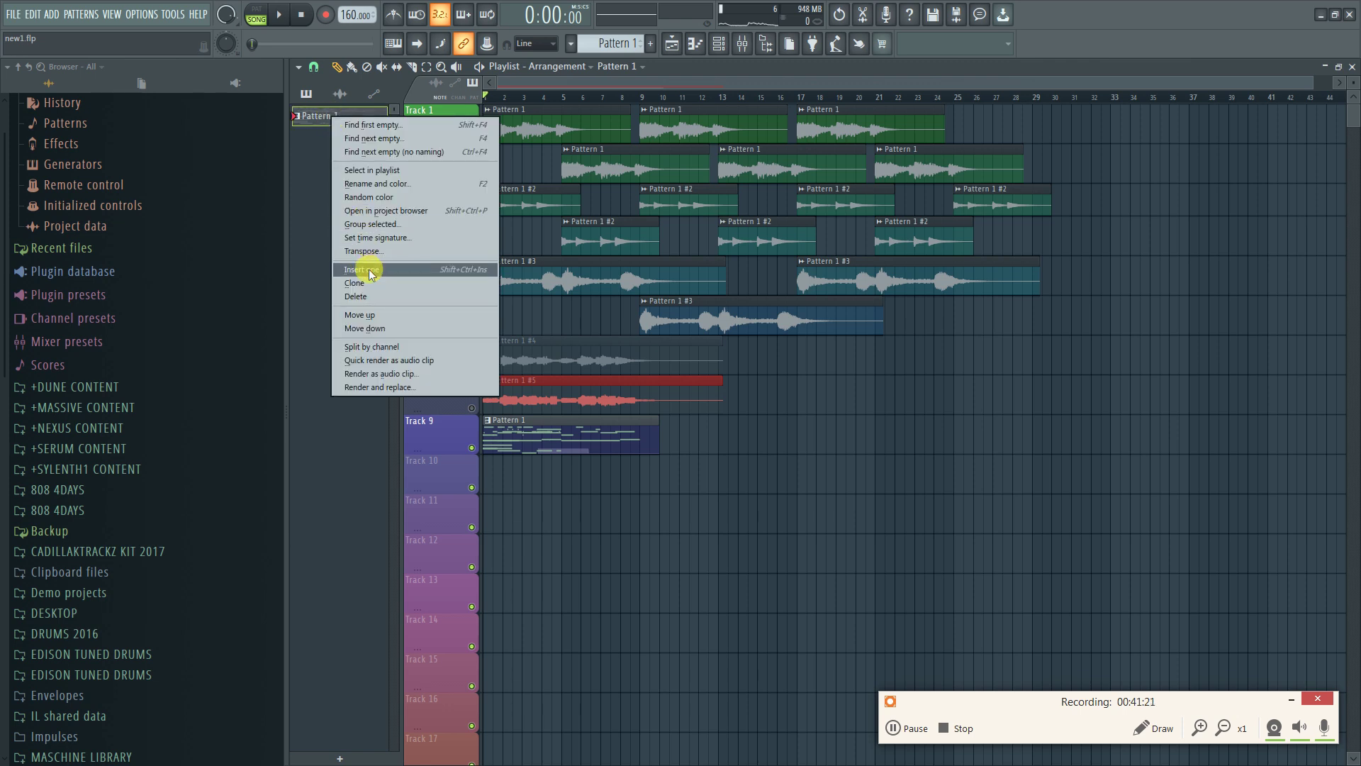
{"action": "left_click", "coordinate": [392, 360]}
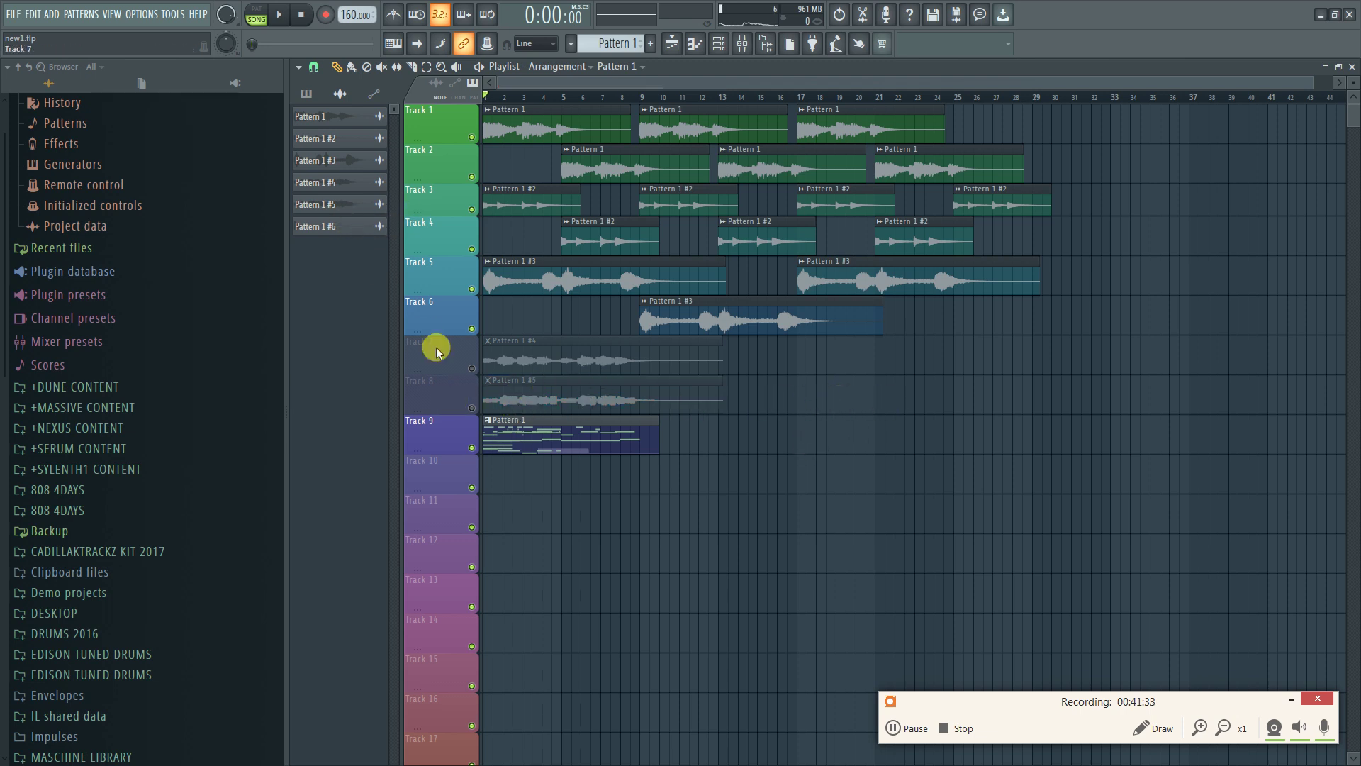
{"action": "left_click_drag", "start_coordinate": [547, 441], "coordinate": [541, 528]}
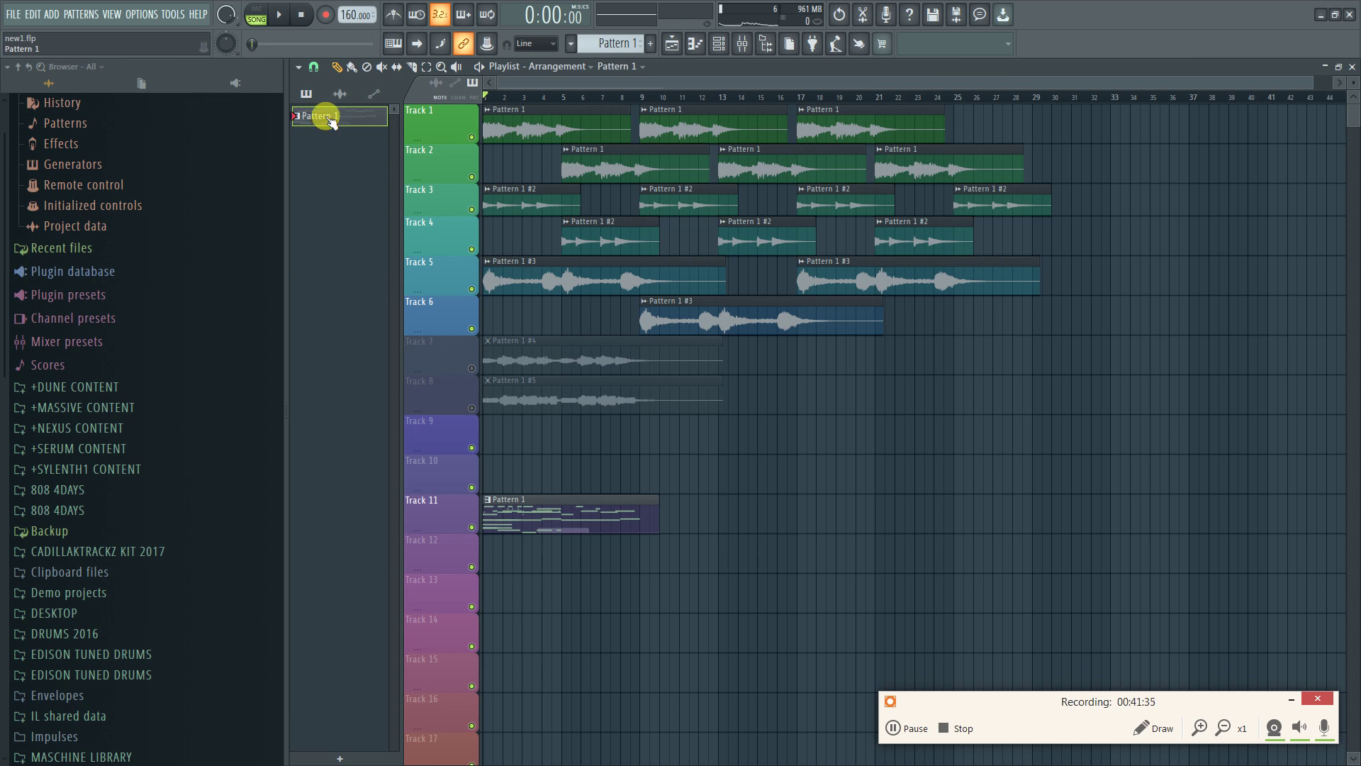
{"action": "left_click_drag", "start_coordinate": [336, 228], "coordinate": [488, 436]}
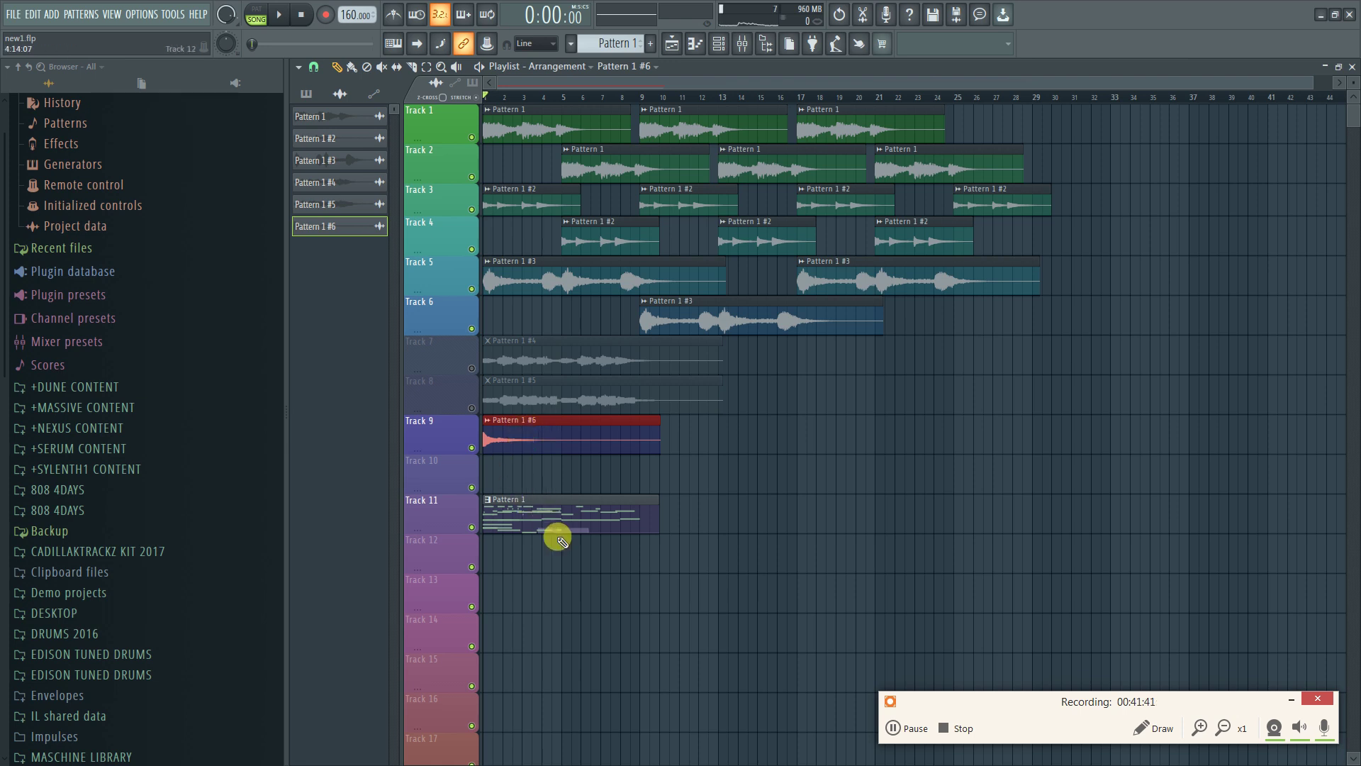
{"action": "right_click", "coordinate": [552, 511]}
Trim the Pattern 1 #6 clip on Track 9 to end at bar 9 and place a matching copy on Track 10 at bar 5
{"action": "key", "text": "space"}
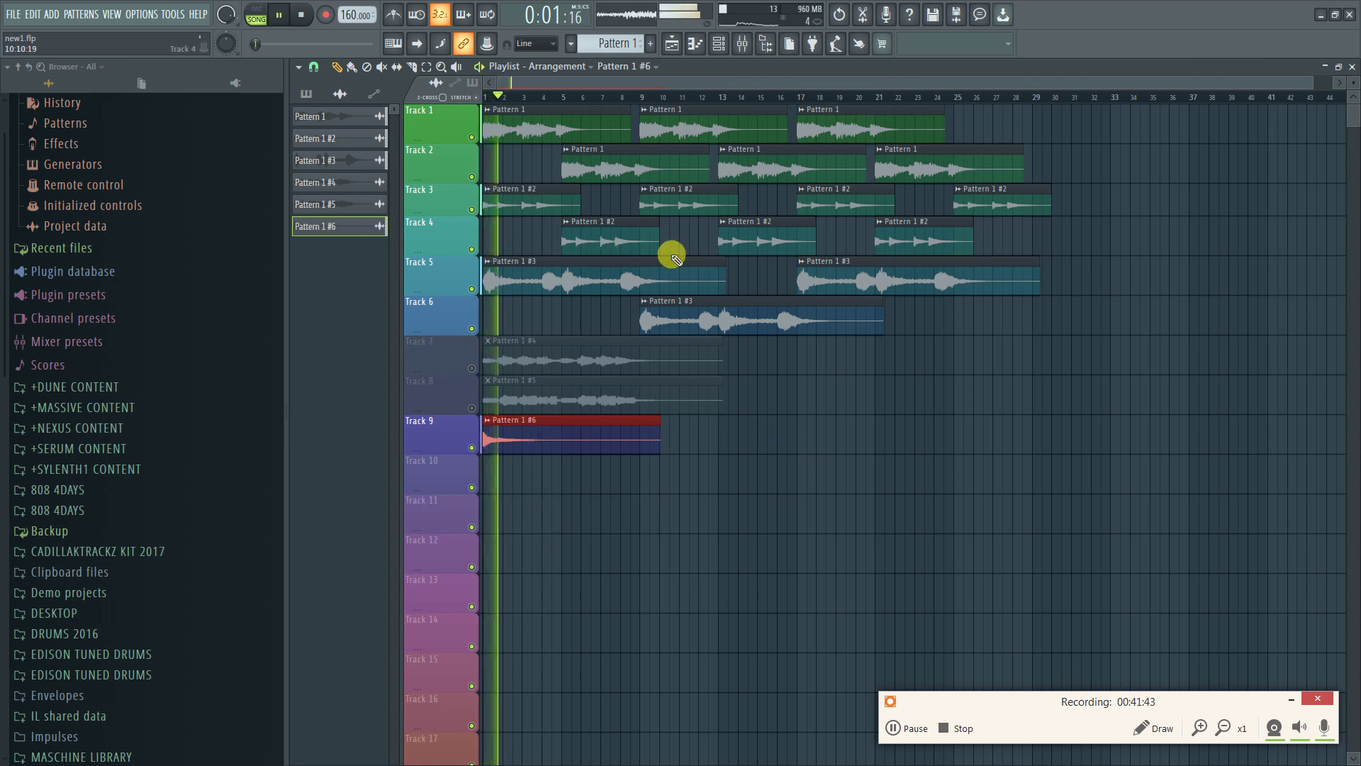
{"action": "left_click", "coordinate": [564, 465]}
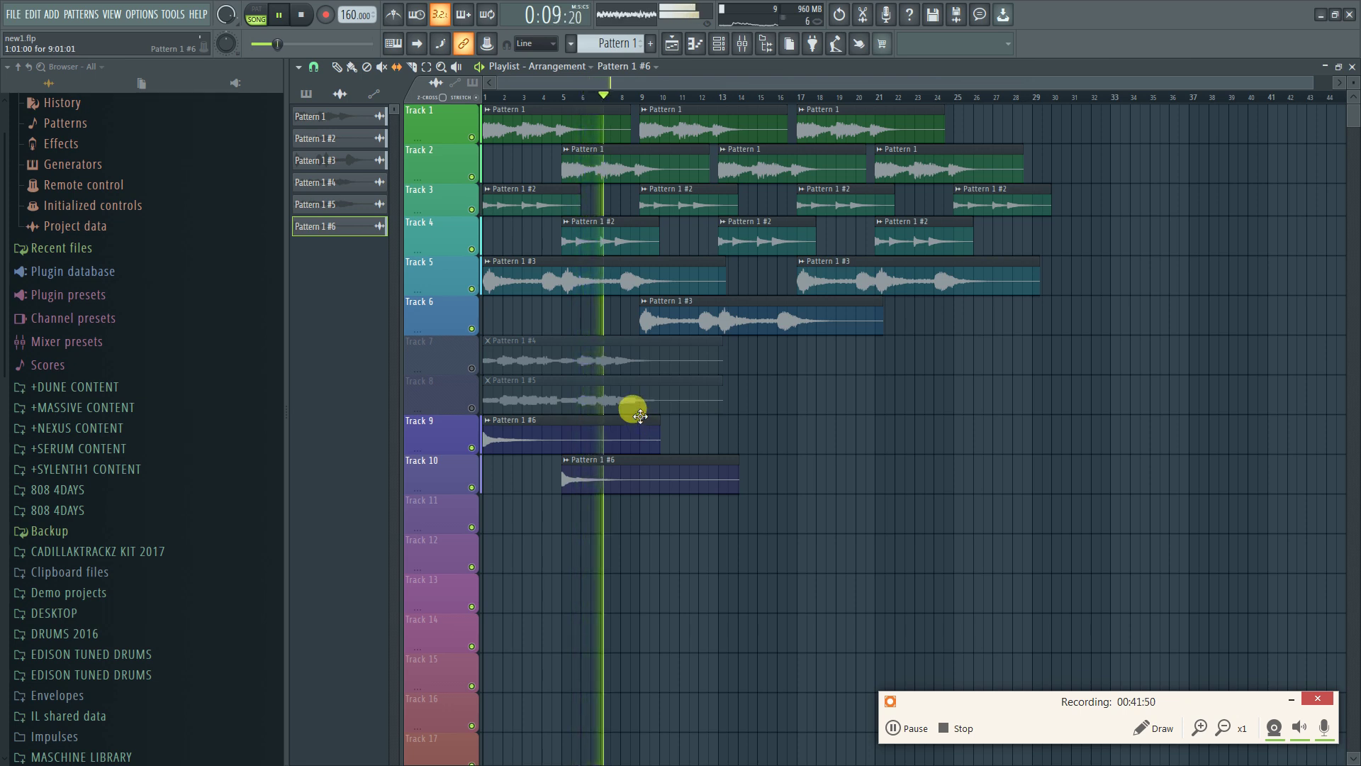
{"action": "key", "text": "c"}
{"action": "left_click_drag", "start_coordinate": [641, 417], "coordinate": [645, 454]}
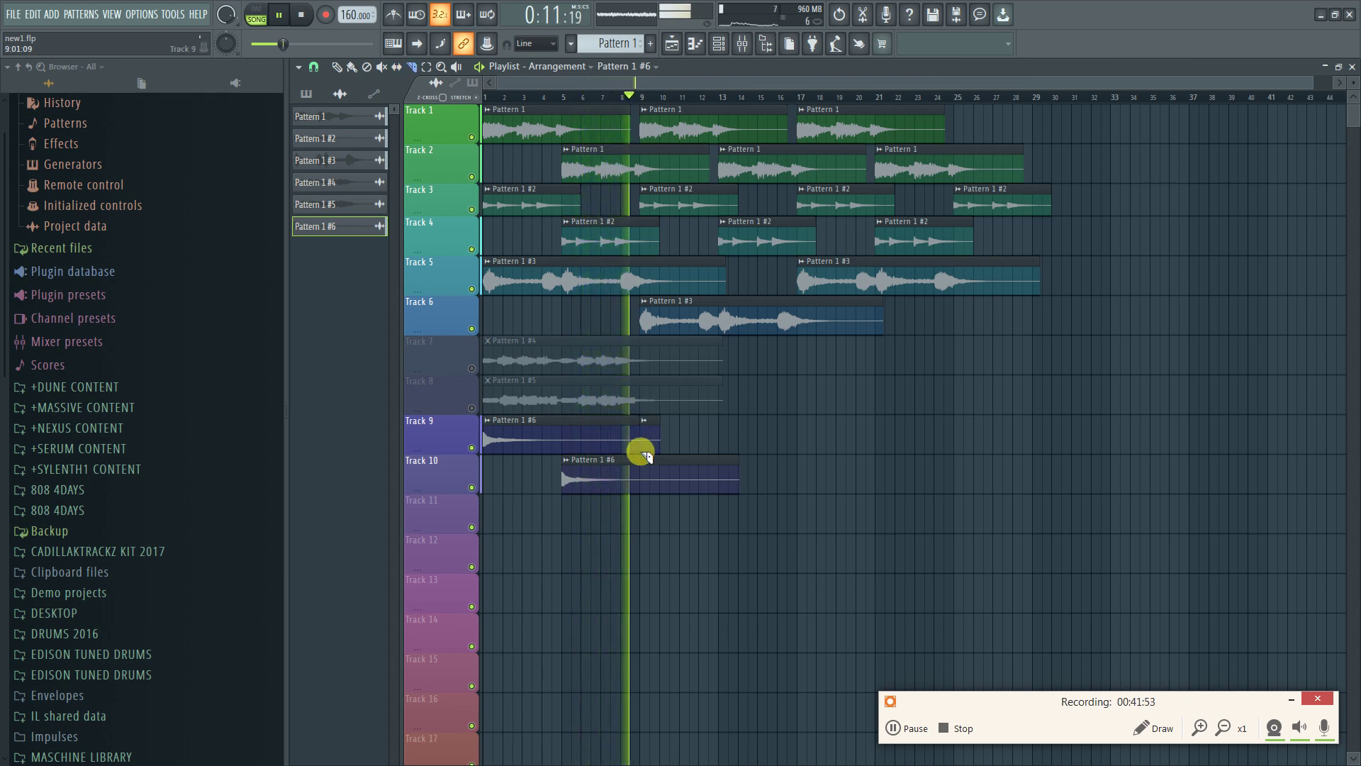
{"action": "key", "text": "space"}
{"action": "key", "text": "p"}
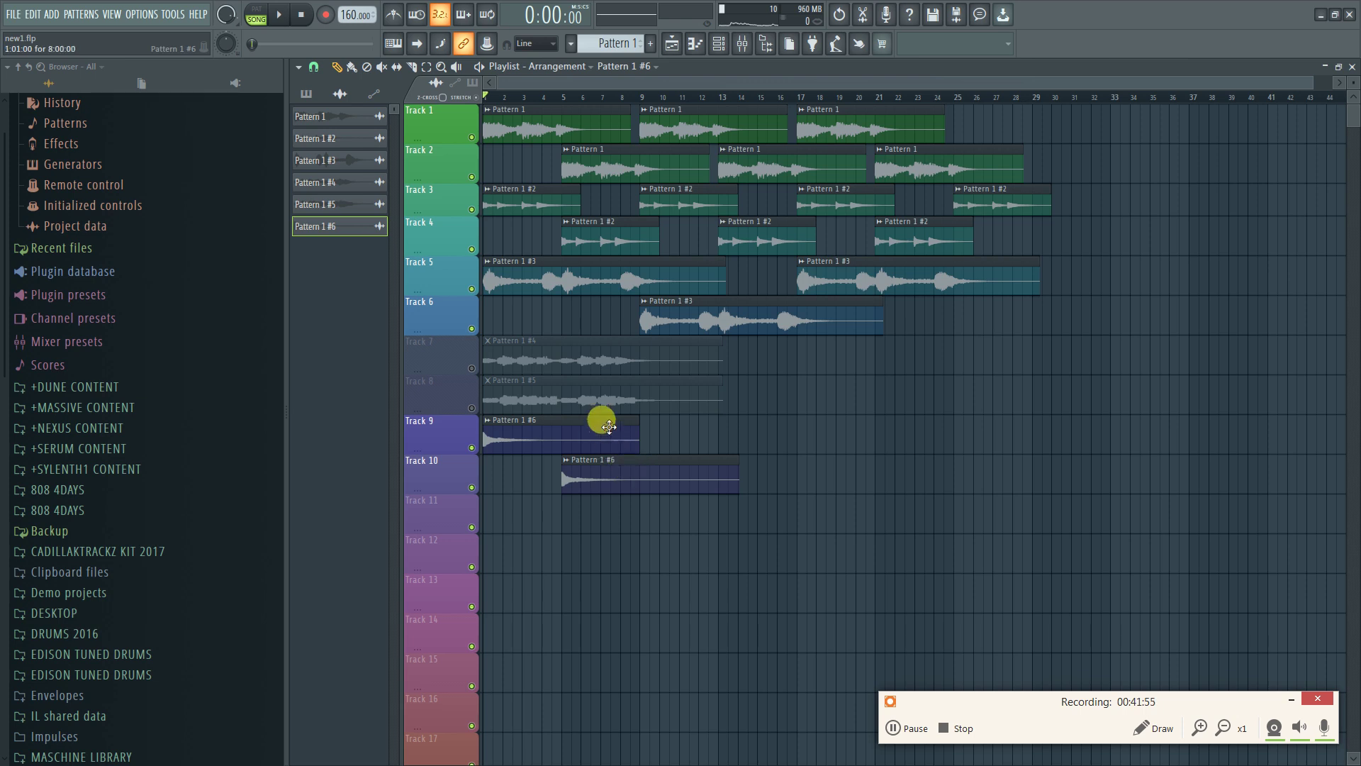
{"action": "right_click", "coordinate": [619, 462]}
{"action": "left_click", "coordinate": [564, 469]}
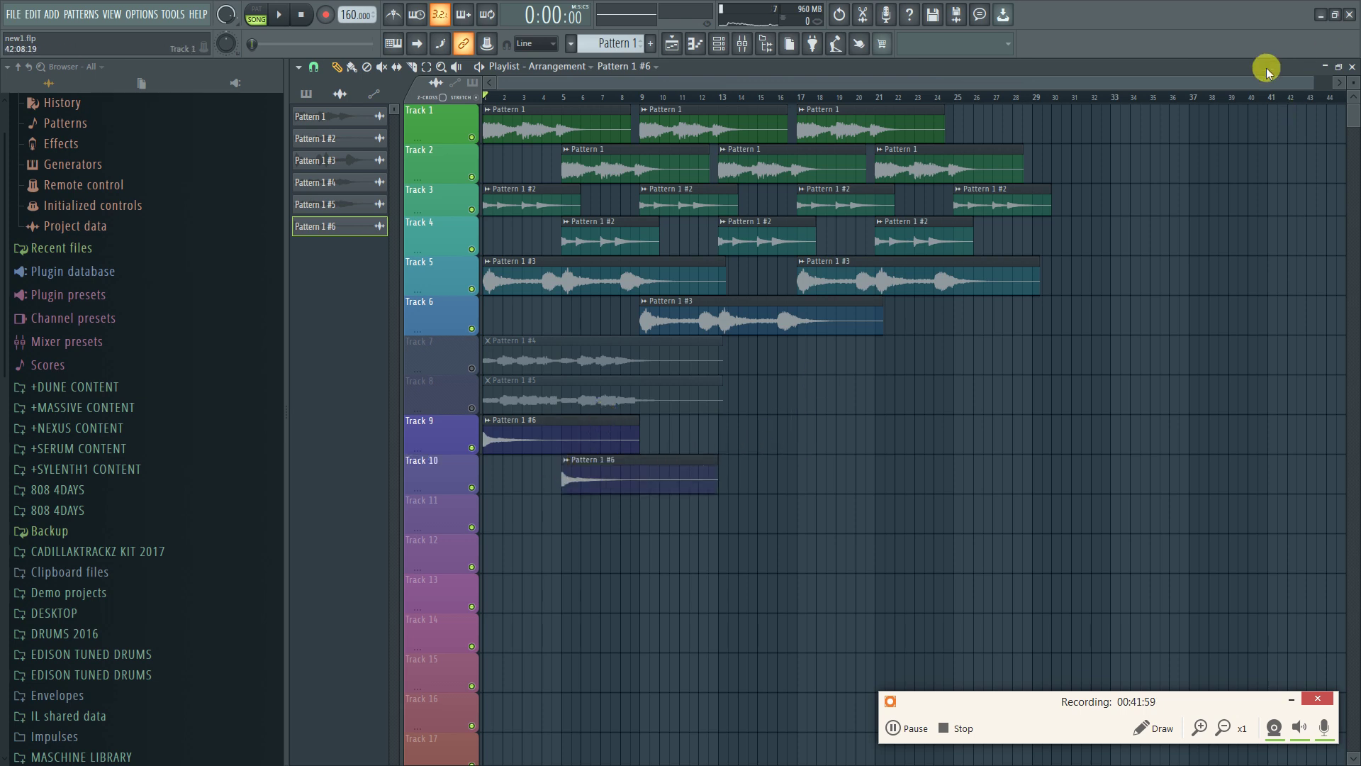
Close the playlist, show all channels in the channel rack, and enable Nexus 64 instead of Nexus 64 #2
{"action": "left_click", "coordinate": [1354, 67]}
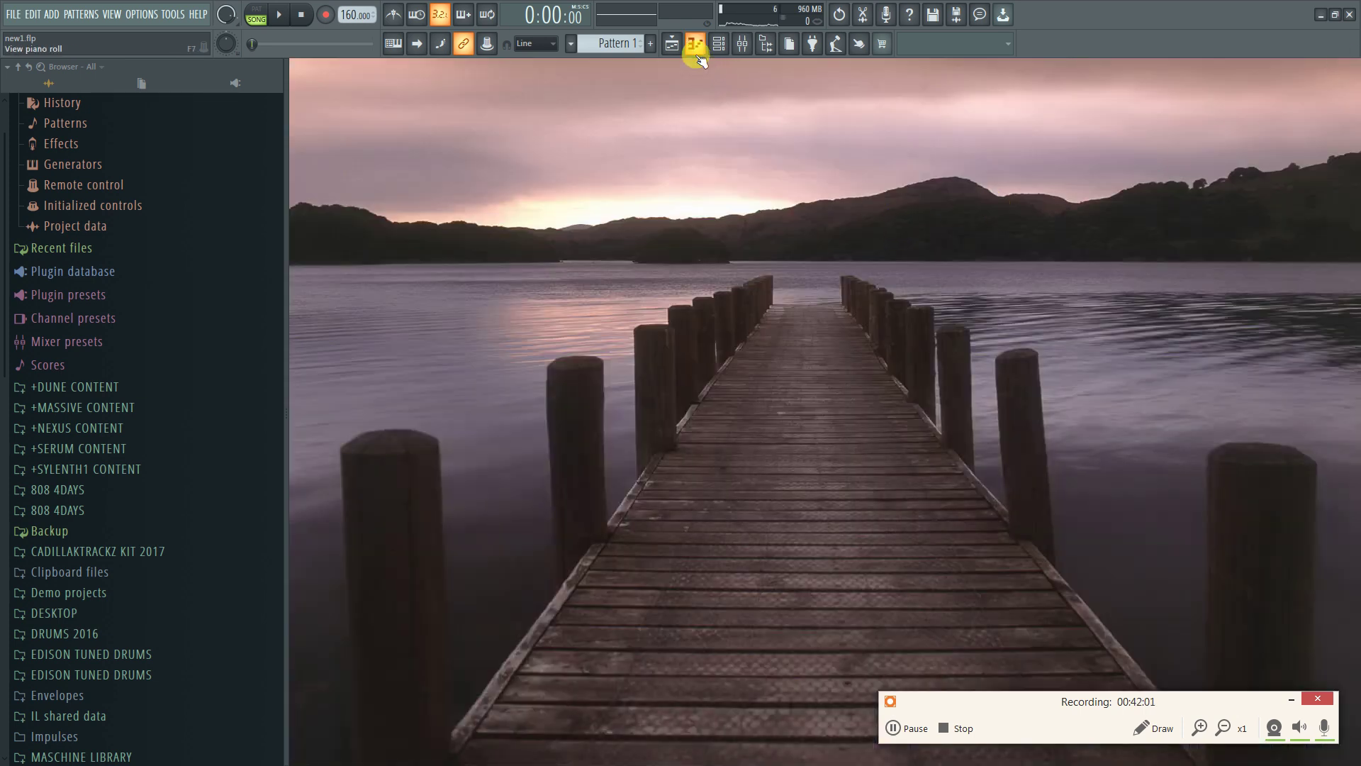
{"action": "left_click", "coordinate": [674, 44]}
{"action": "left_click", "coordinate": [680, 46]}
{"action": "left_click", "coordinate": [695, 44]}
{"action": "left_click", "coordinate": [431, 65]}
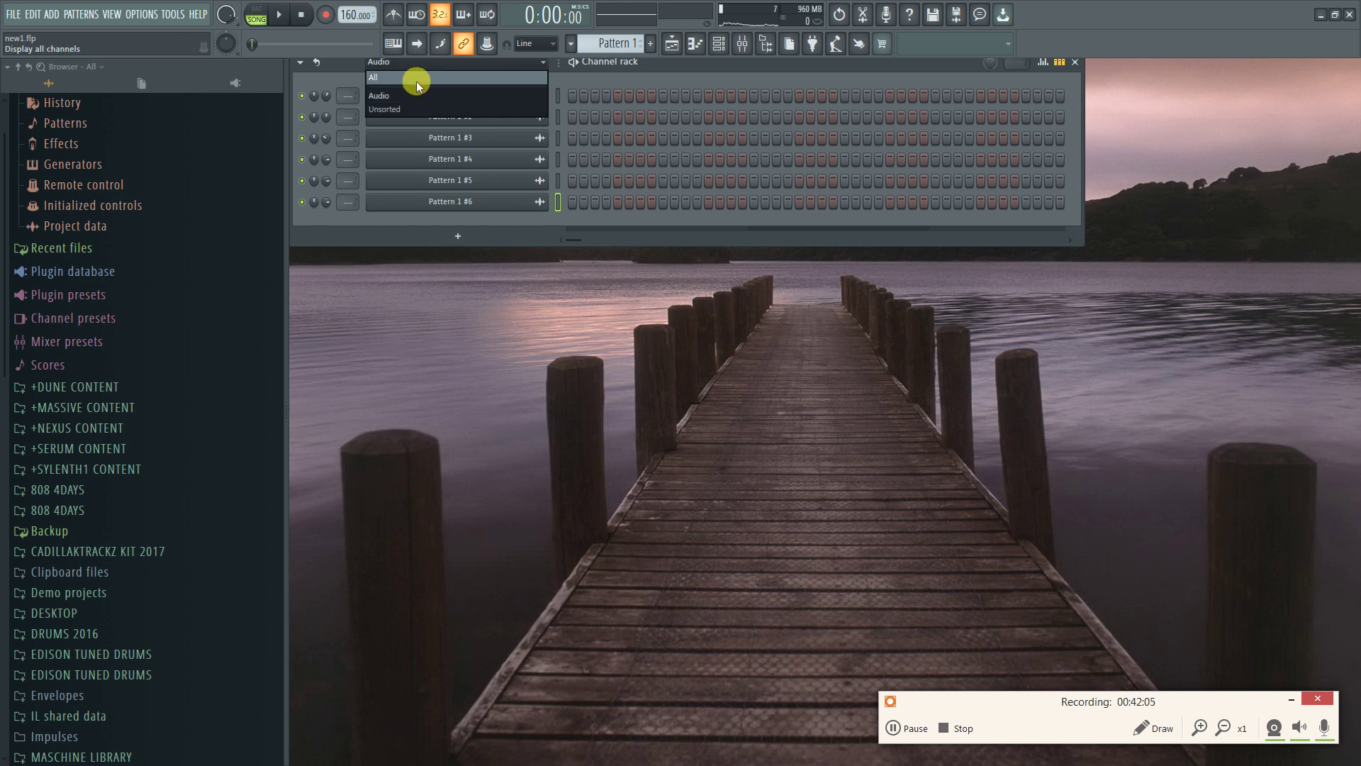
{"action": "left_click", "coordinate": [416, 79]}
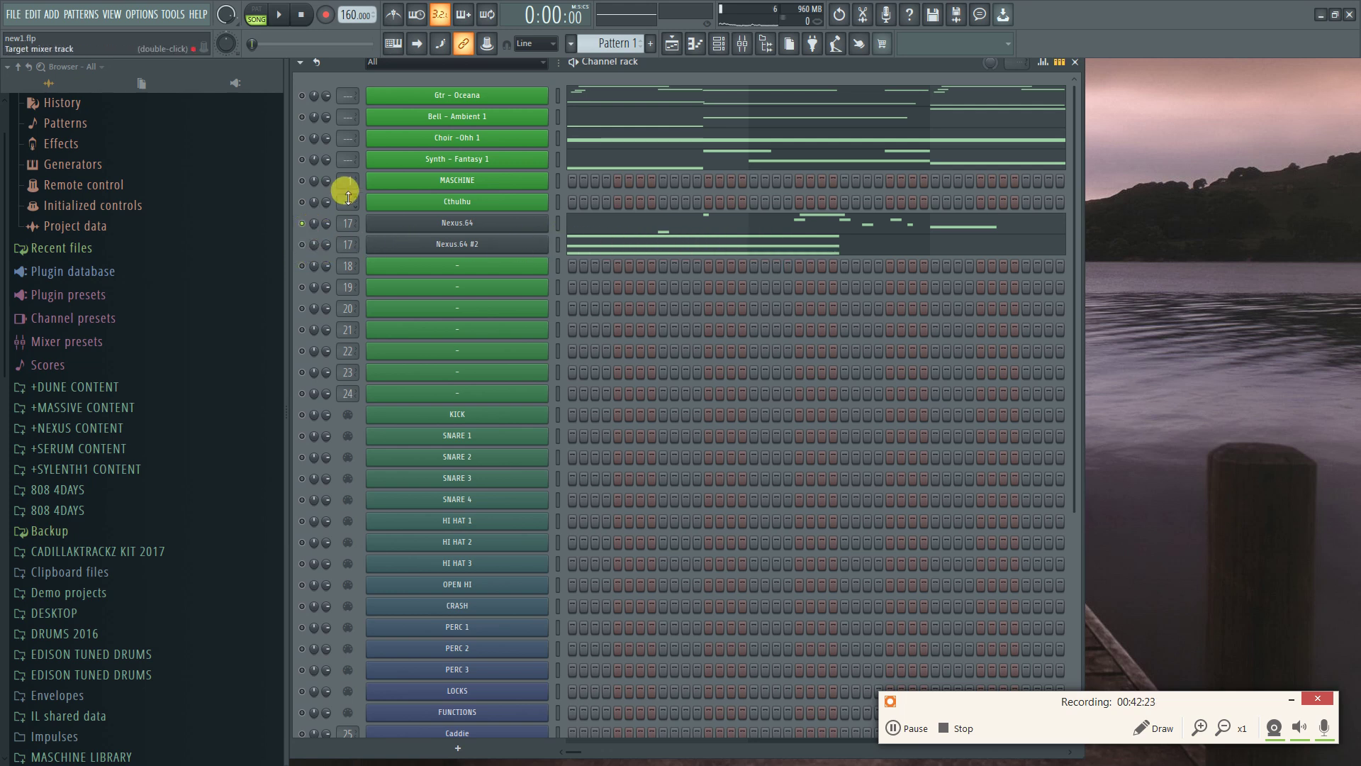
Start playback, check the mixer, and place the Pattern 1 clip on playlist Track 11 at bar 1
{"action": "left_click", "coordinate": [278, 15]}
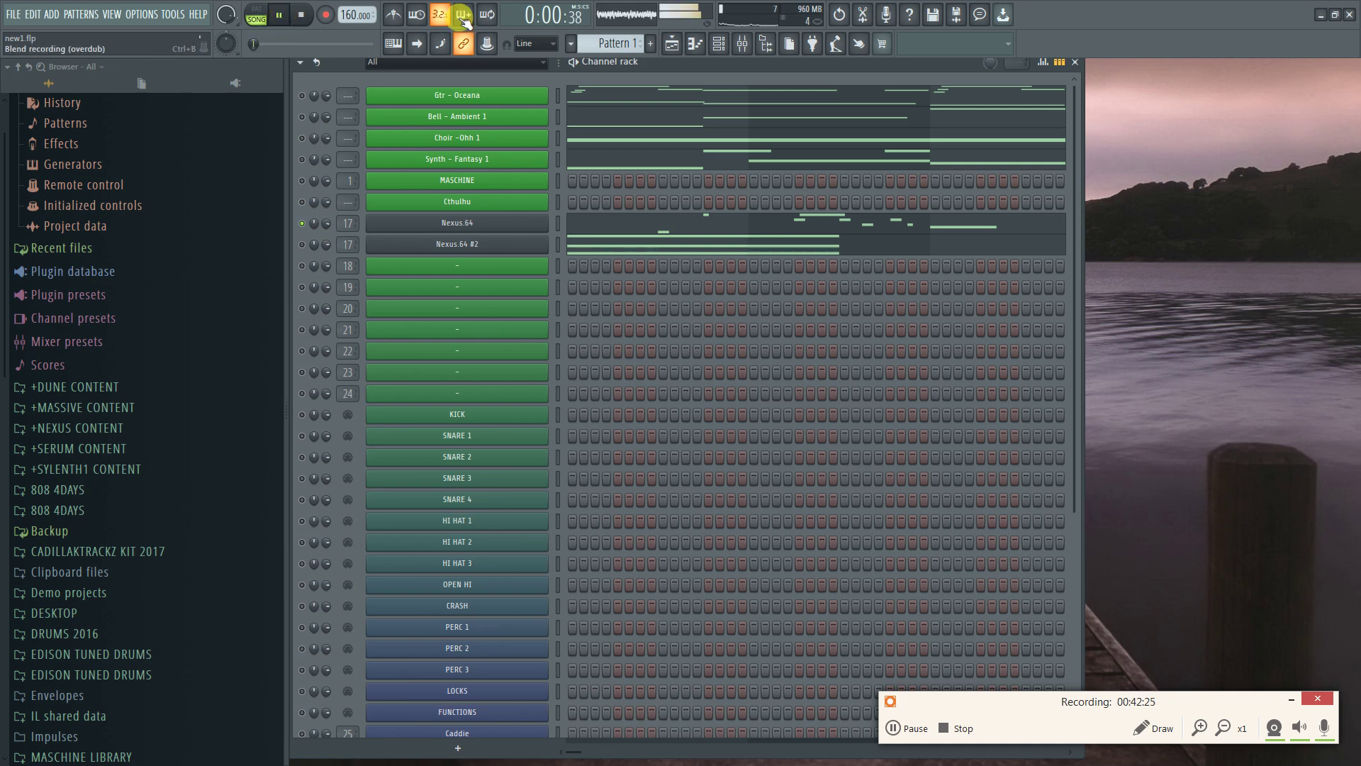
{"action": "left_click", "coordinate": [742, 44]}
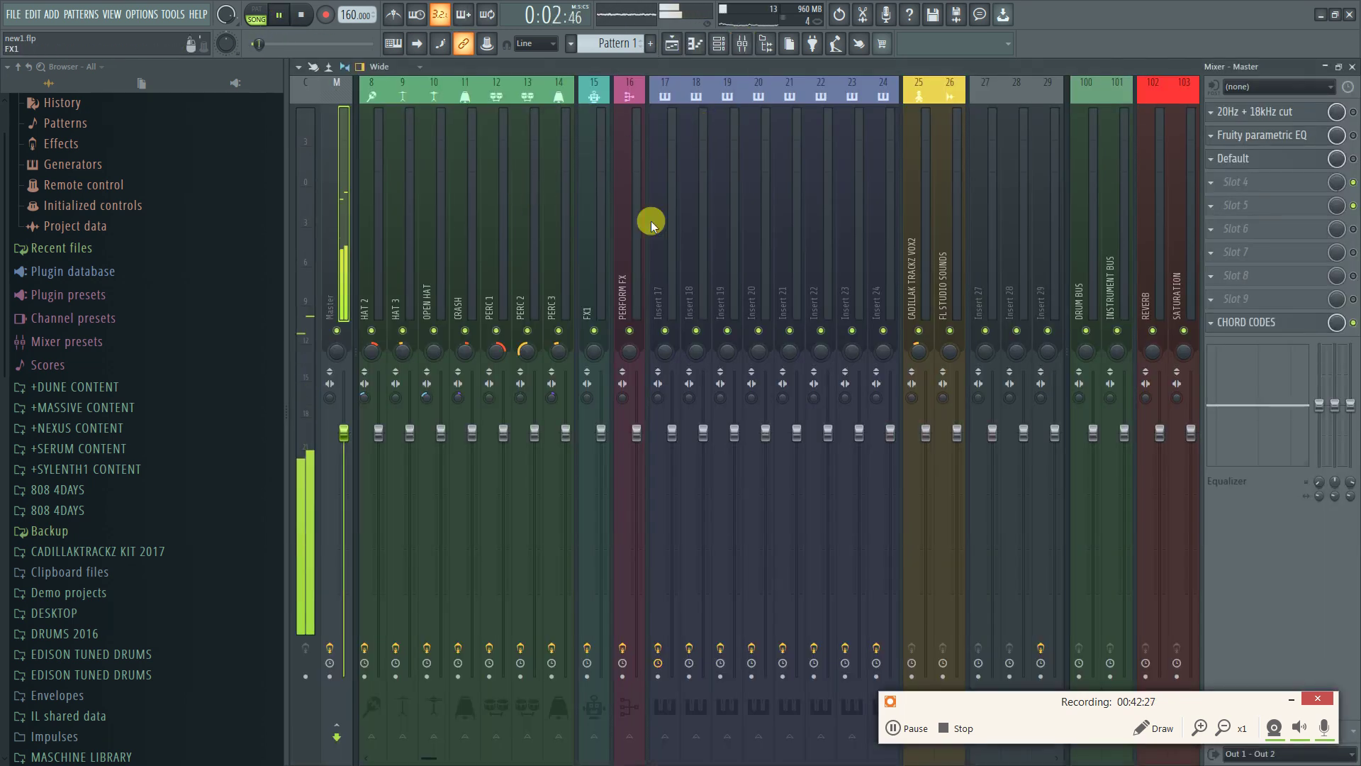
{"action": "left_click", "coordinate": [1351, 66]}
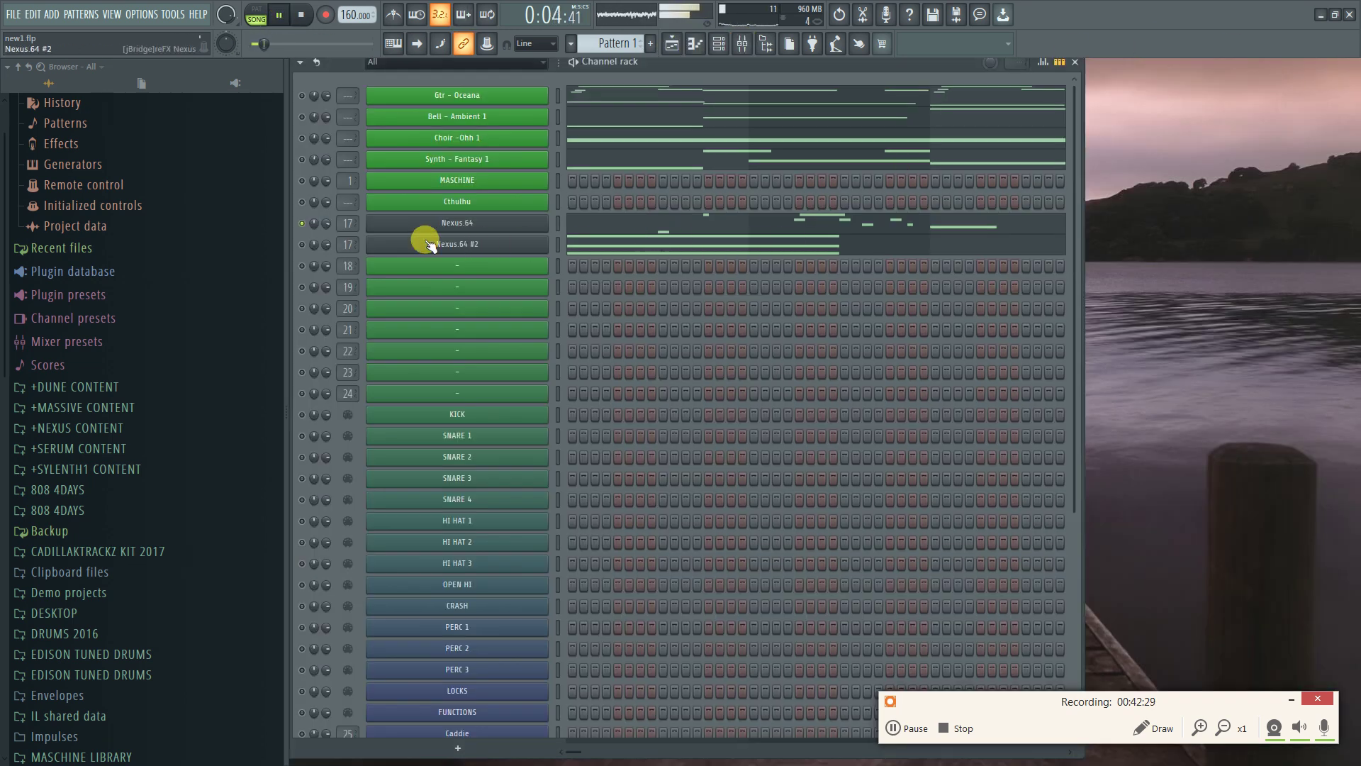
{"action": "left_click", "coordinate": [671, 44]}
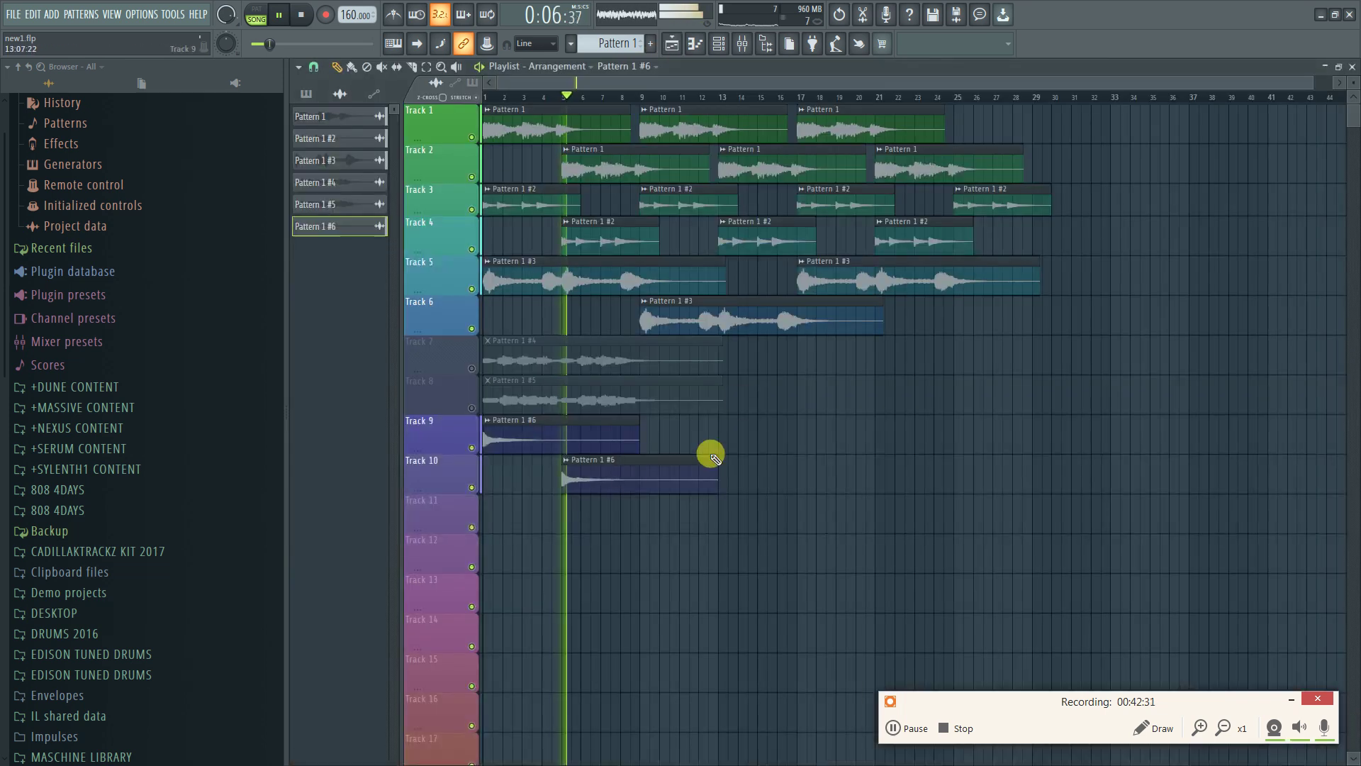
{"action": "left_click", "coordinate": [306, 94]}
{"action": "left_click_drag", "start_coordinate": [312, 116], "coordinate": [489, 517]}
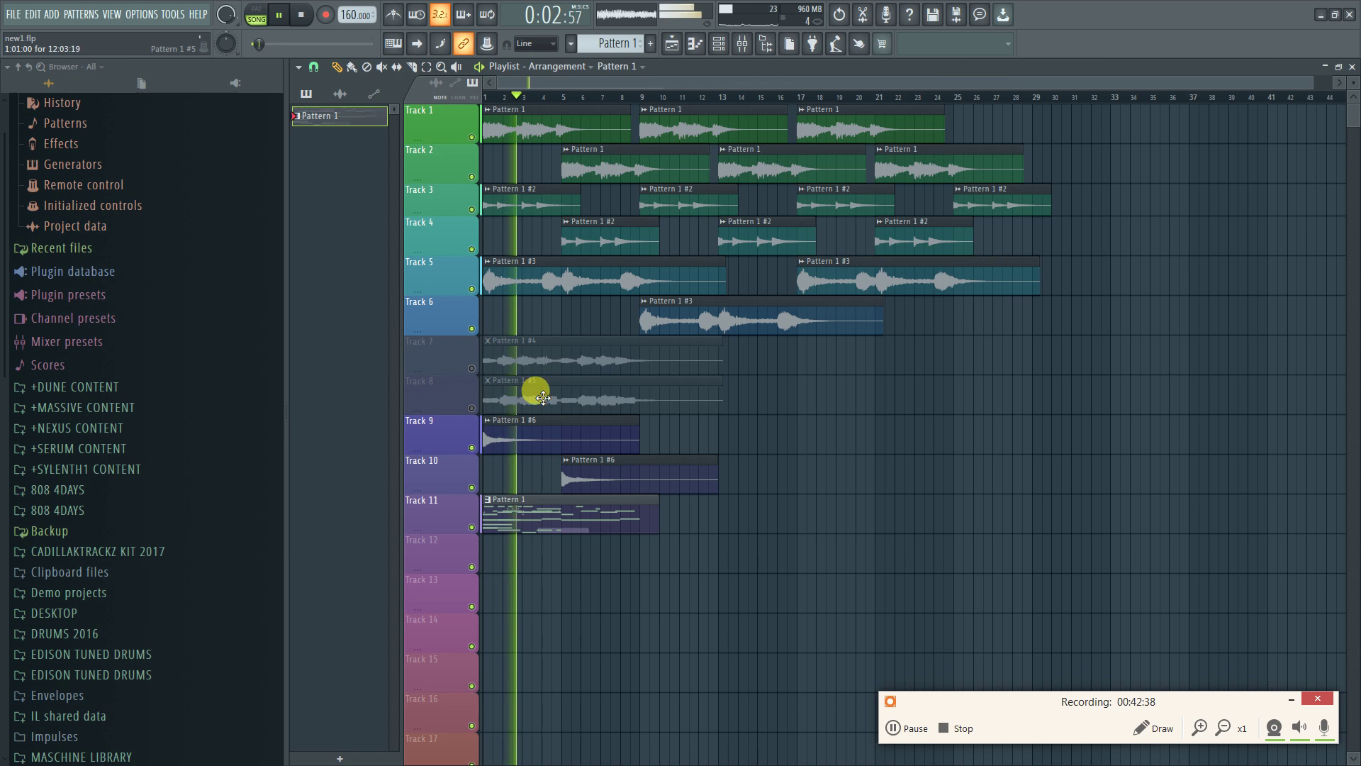
Audition the Nexus 64 melody with the arrangement, check its channel volume, and stop playback
{"action": "key", "text": "F6"}
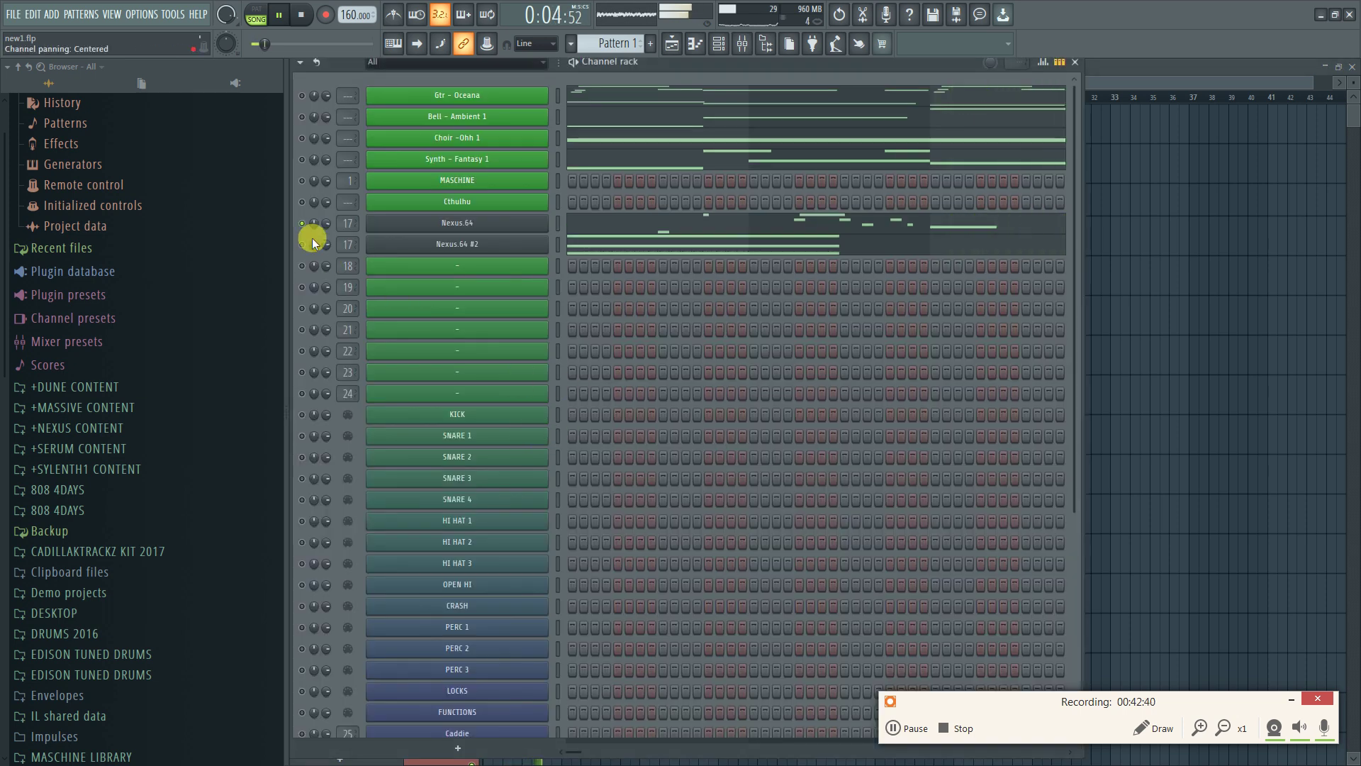
{"action": "key", "text": "F6"}
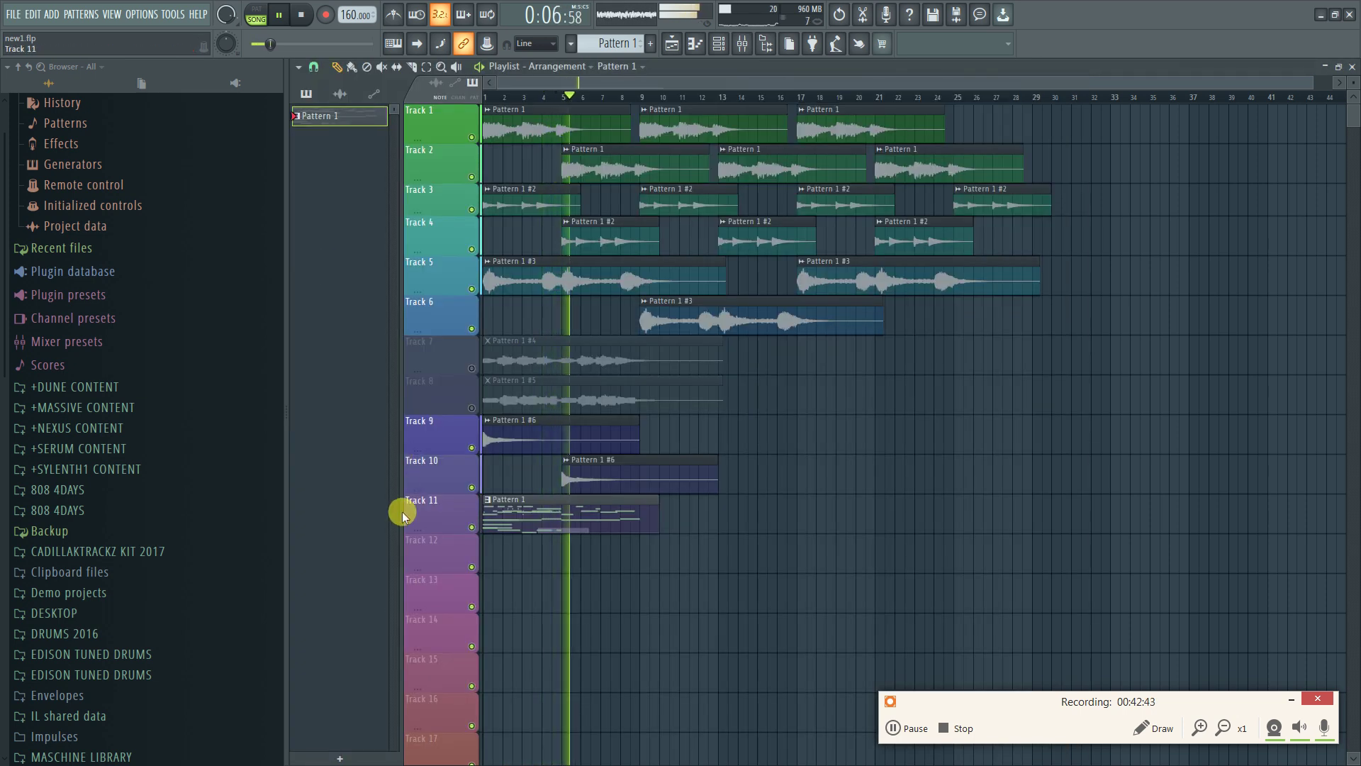
{"action": "key", "text": "F6"}
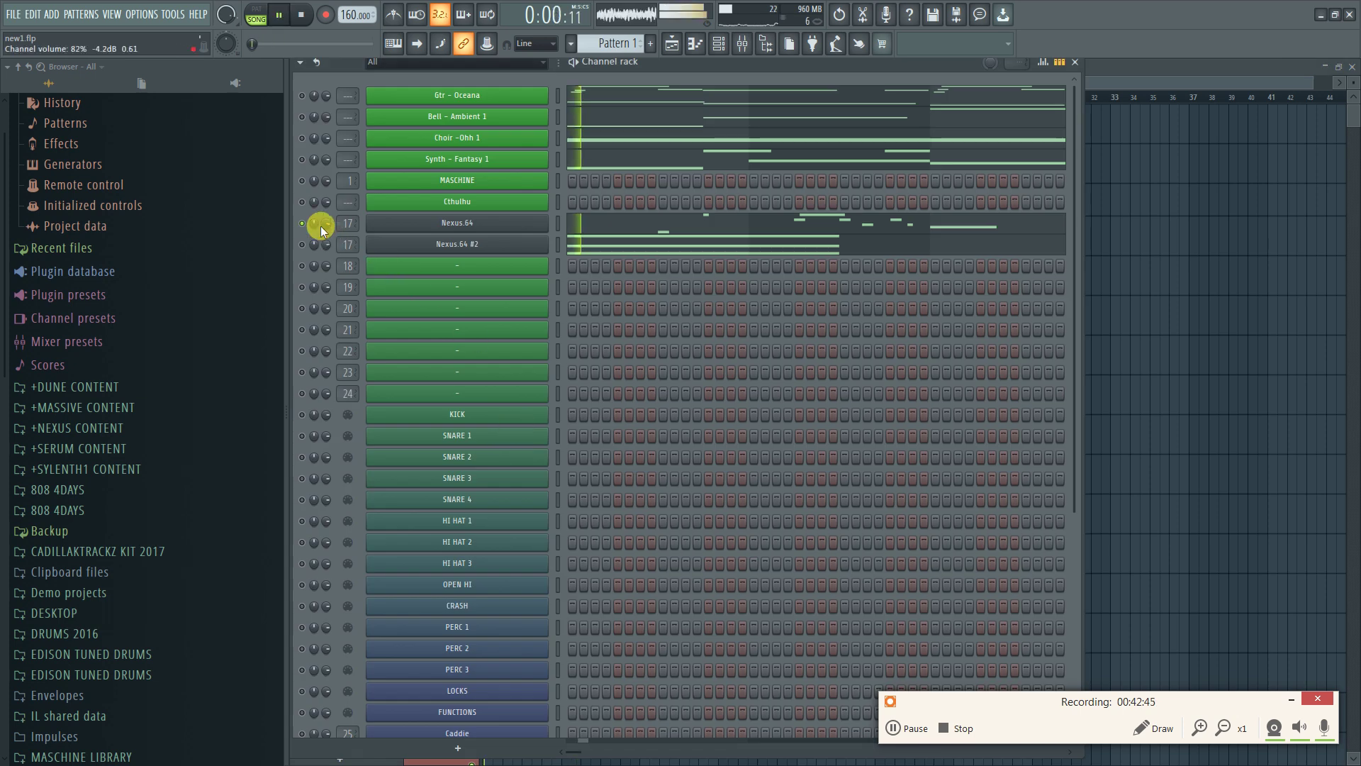
{"action": "right_click", "coordinate": [326, 224]}
{"action": "left_click", "coordinate": [410, 303]}
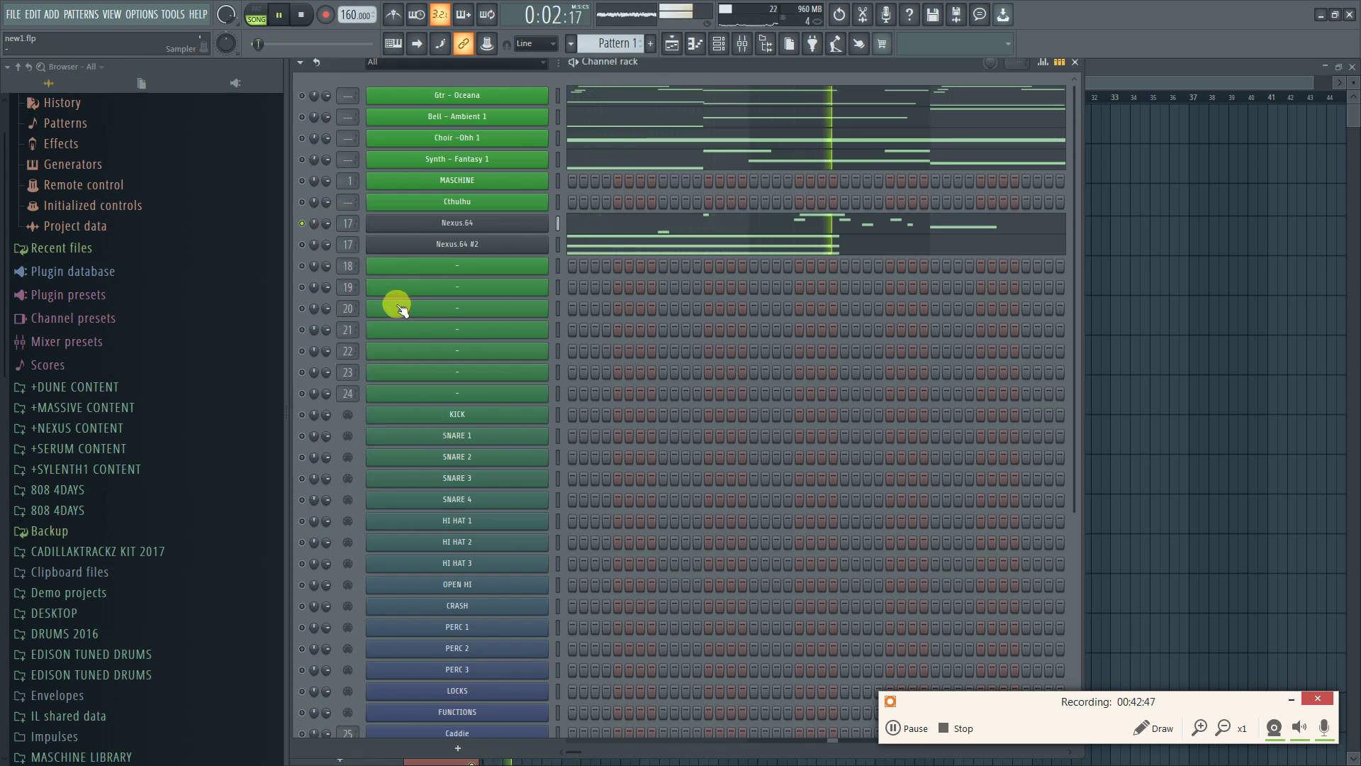
{"action": "key", "text": "space"}
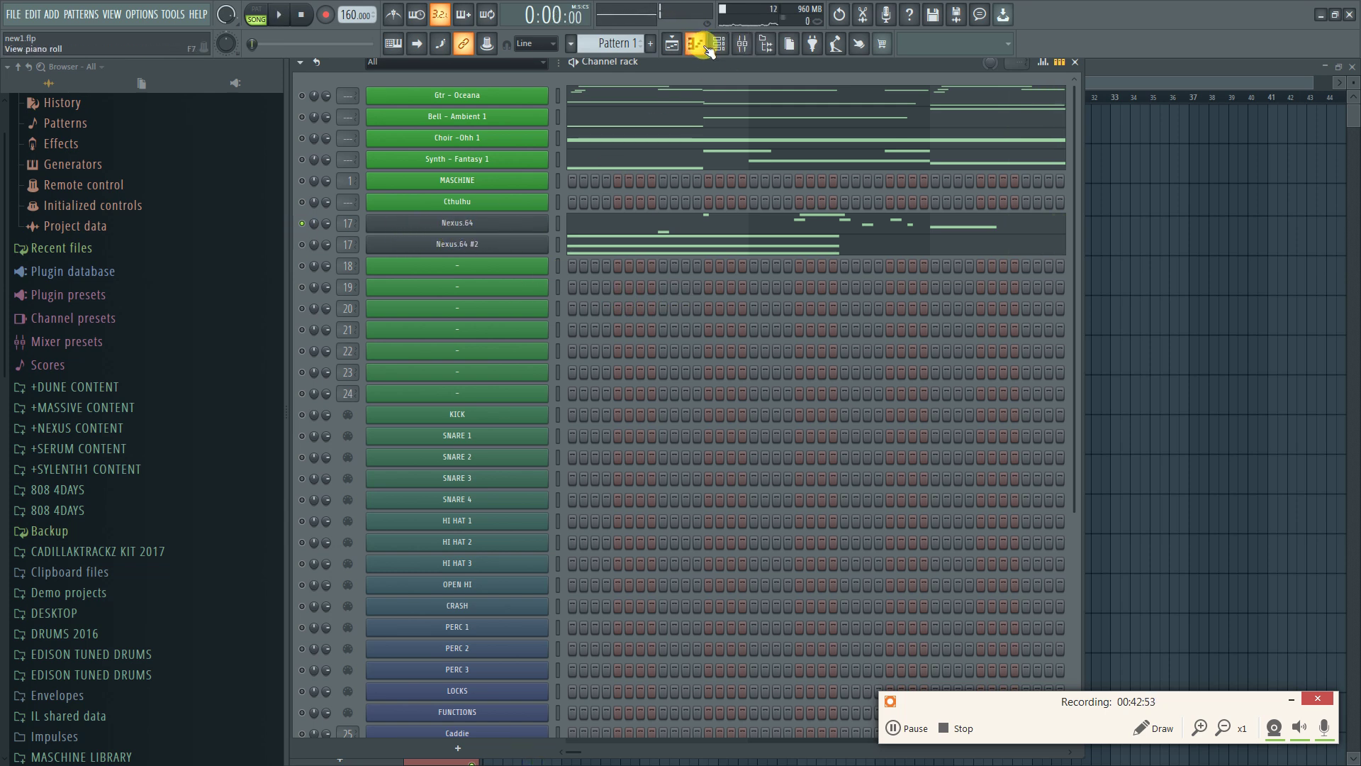
Quick-render Pattern 1 as an audio clip and place the render on Track 11 at bar 1, shifting the pattern clip to Track 13
{"action": "left_click", "coordinate": [672, 43]}
{"action": "right_click", "coordinate": [313, 120]}
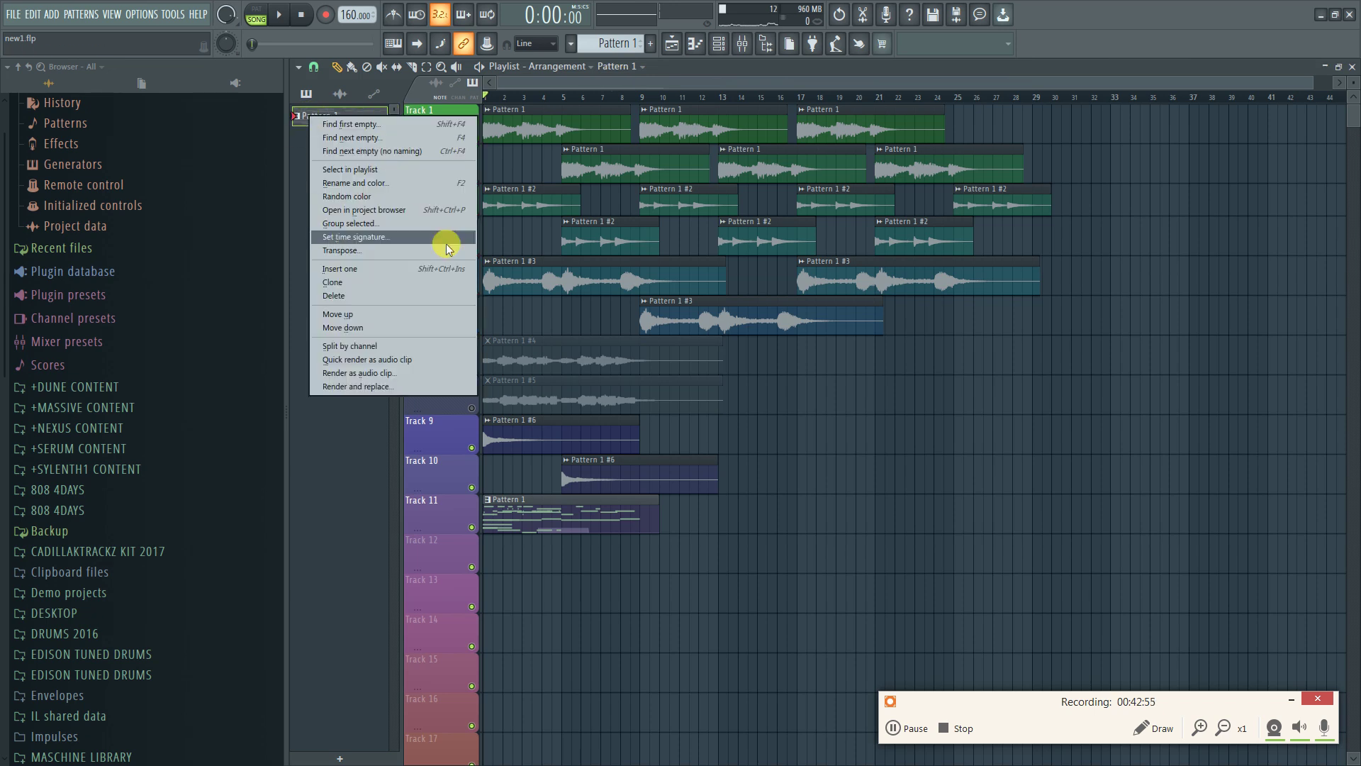
{"action": "left_click", "coordinate": [415, 362]}
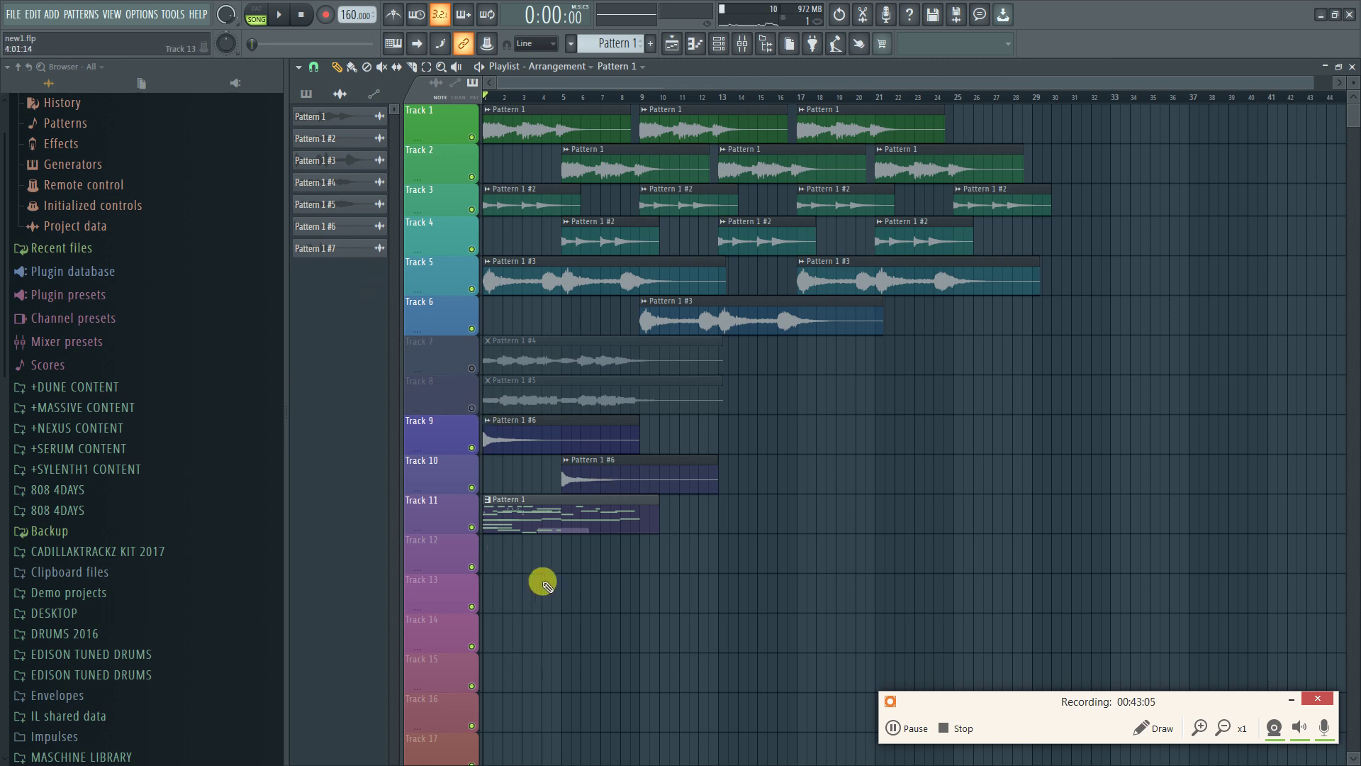
{"action": "left_click_drag", "start_coordinate": [567, 533], "coordinate": [567, 612]}
{"action": "left_click", "coordinate": [342, 95]}
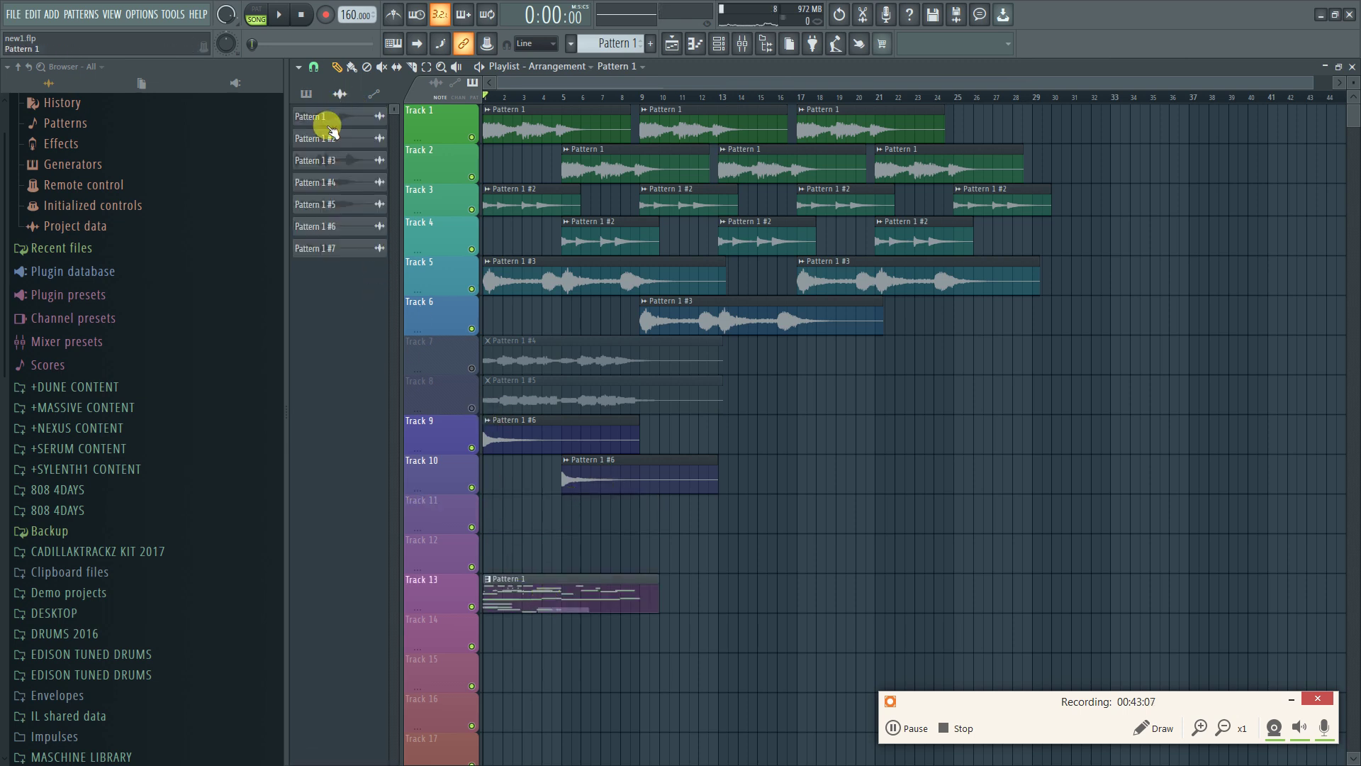
{"action": "left_click", "coordinate": [486, 523]}
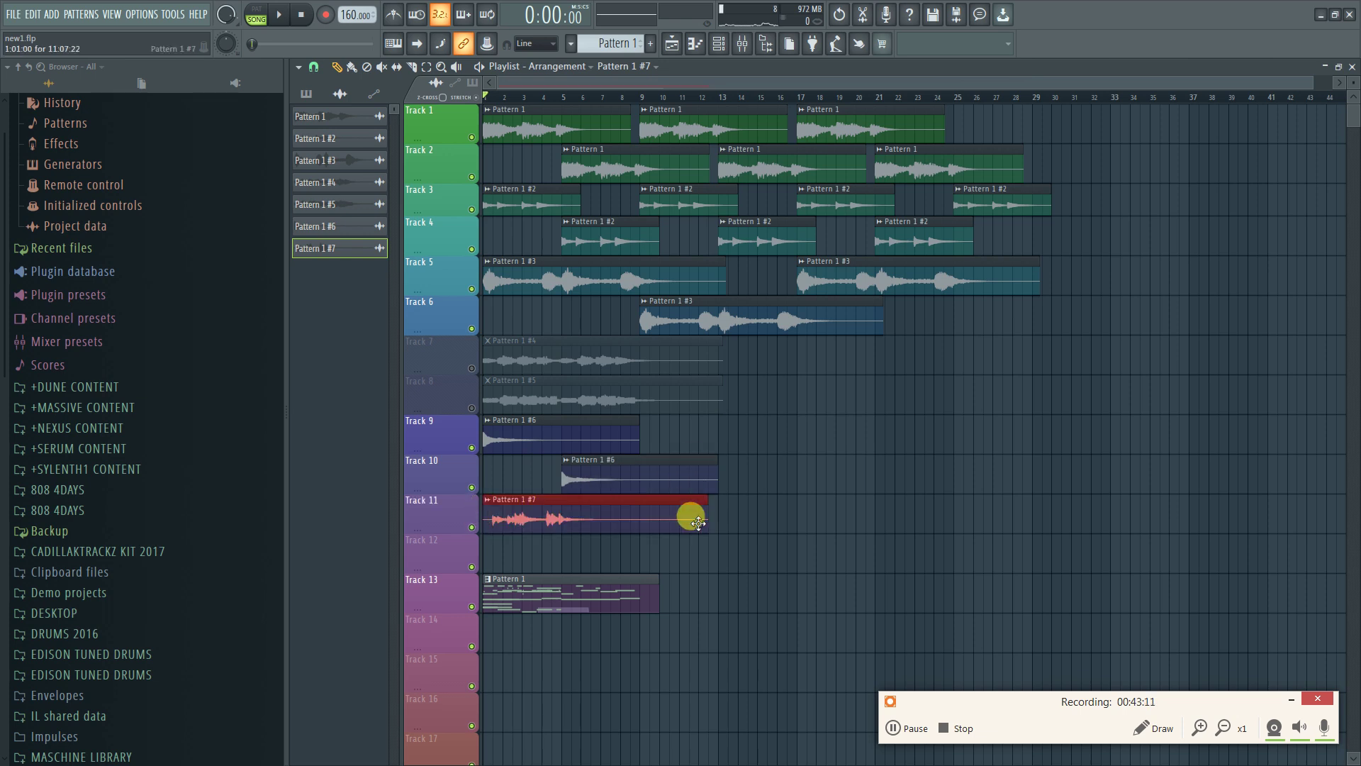
Audition the Pattern 1 #7 clip on Track 11, stop playback, and delete the Pattern 1 clip from Track 13
{"action": "left_click_drag", "start_coordinate": [702, 519], "coordinate": [709, 520]}
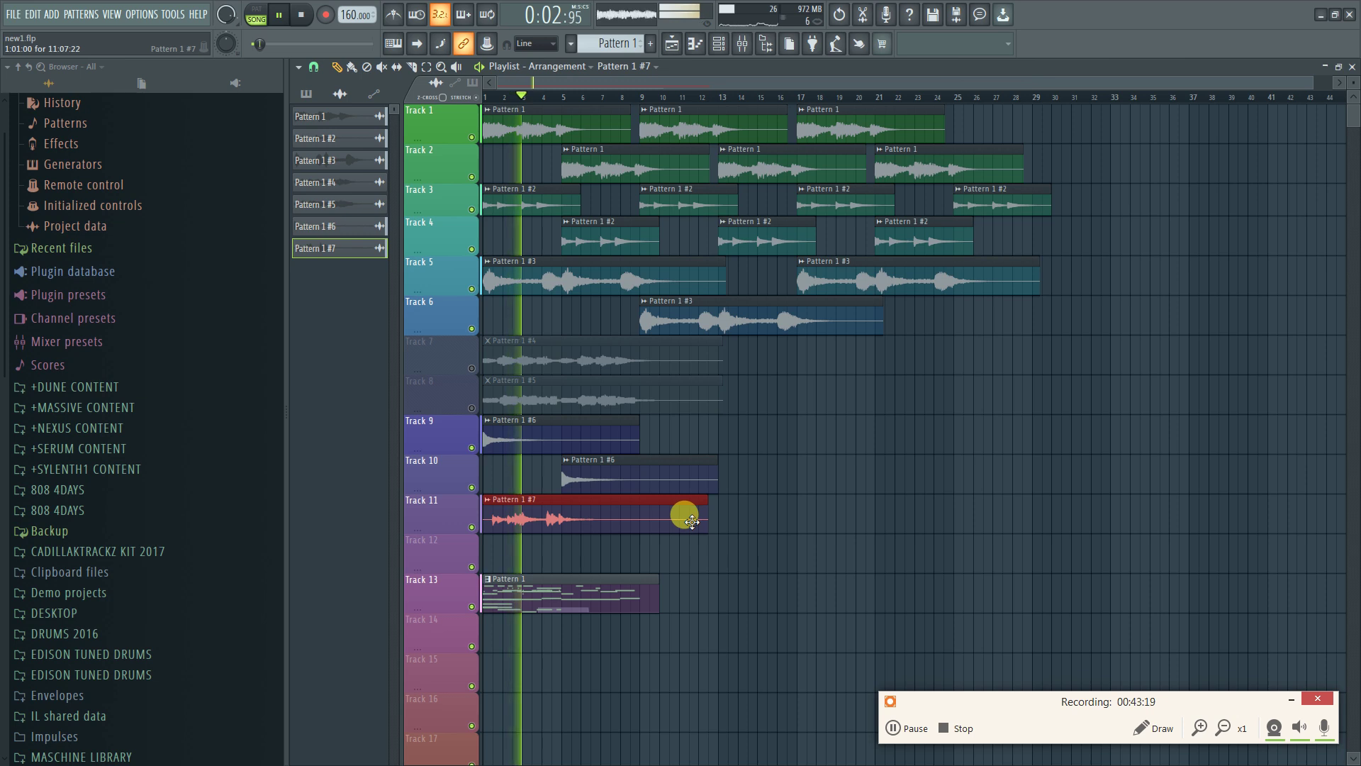
{"action": "right_click", "coordinate": [687, 520]}
{"action": "key", "text": "ctrl+z"}
{"action": "key", "text": "space"}
{"action": "right_click", "coordinate": [594, 580]}
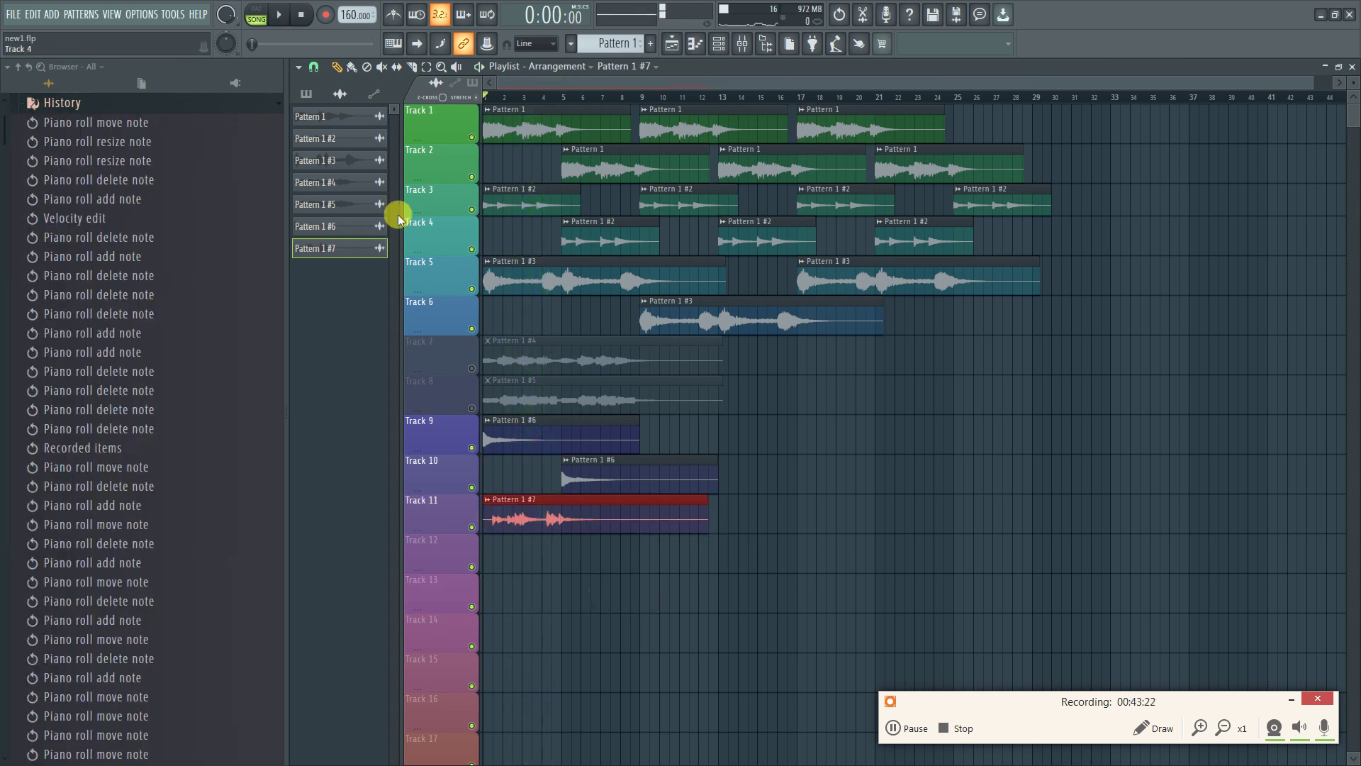
Close the playlist, show all channels in the channel rack, and clone the Synth - Fantasy 1 channel
{"action": "left_click", "coordinate": [307, 95]}
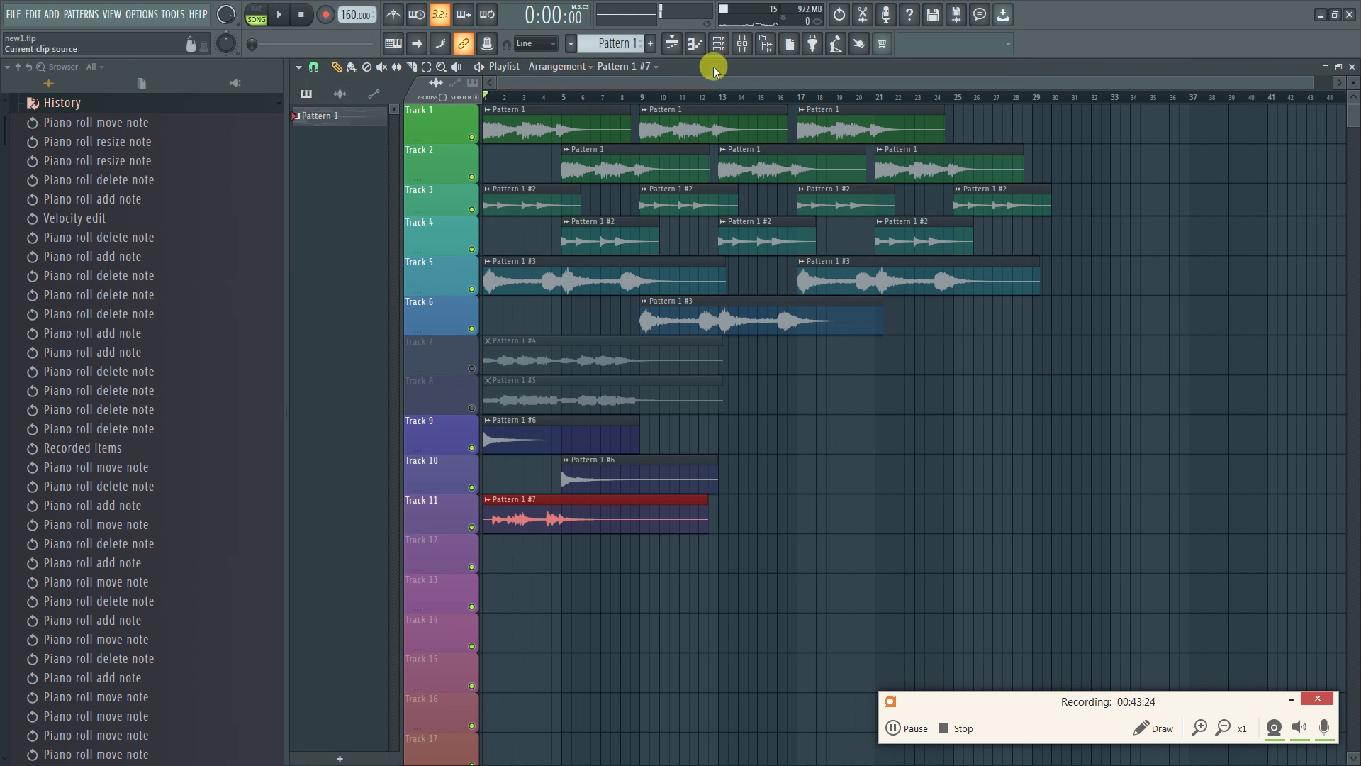
{"action": "left_click", "coordinate": [1353, 66]}
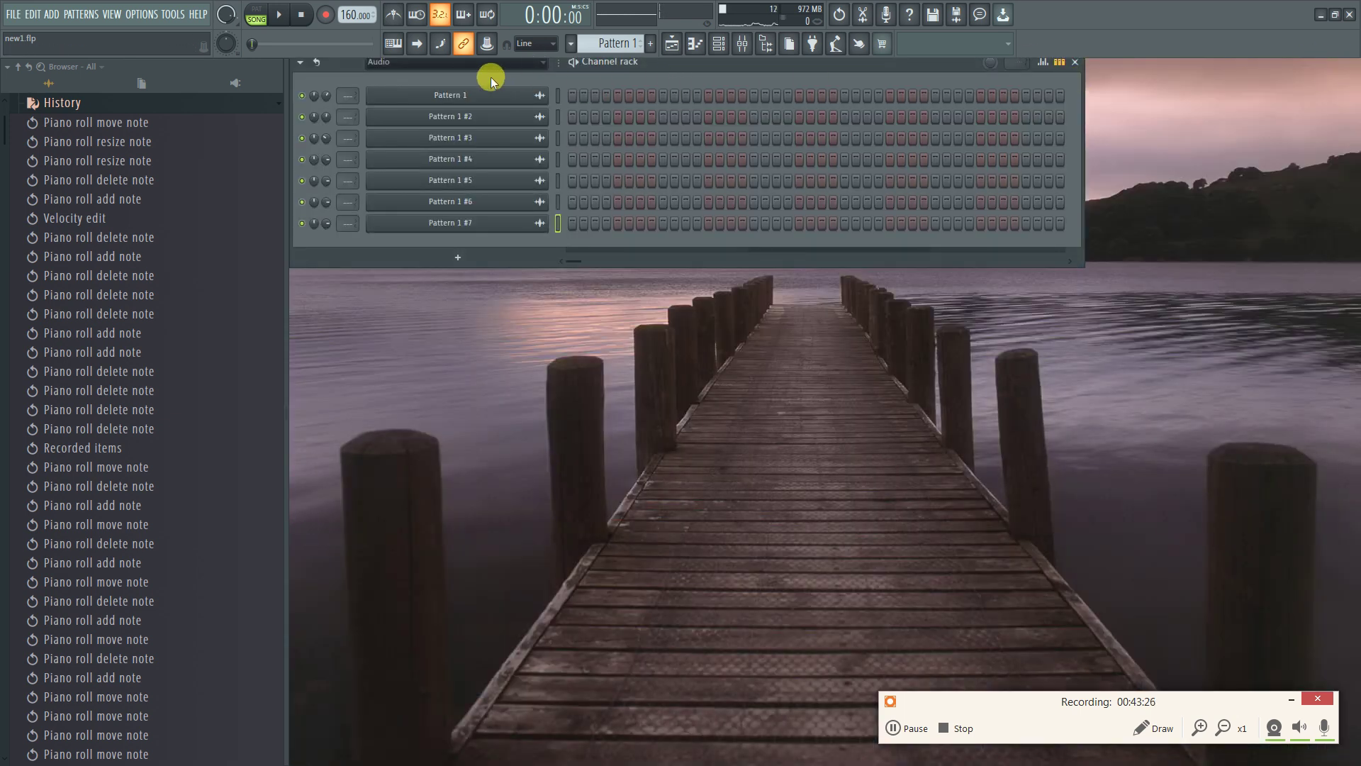
{"action": "left_click", "coordinate": [418, 63]}
{"action": "left_click", "coordinate": [405, 78]}
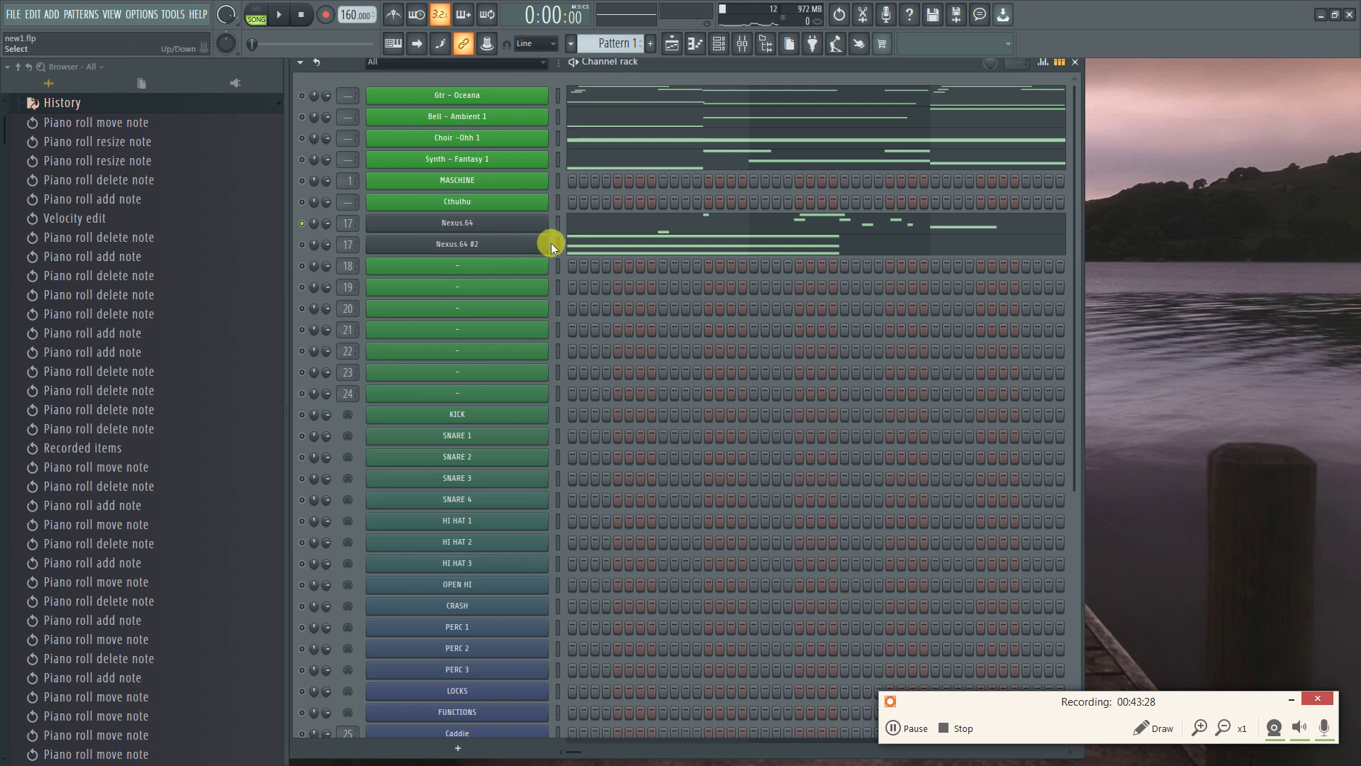
{"action": "right_click", "coordinate": [536, 157]}
{"action": "left_click", "coordinate": [615, 301]}
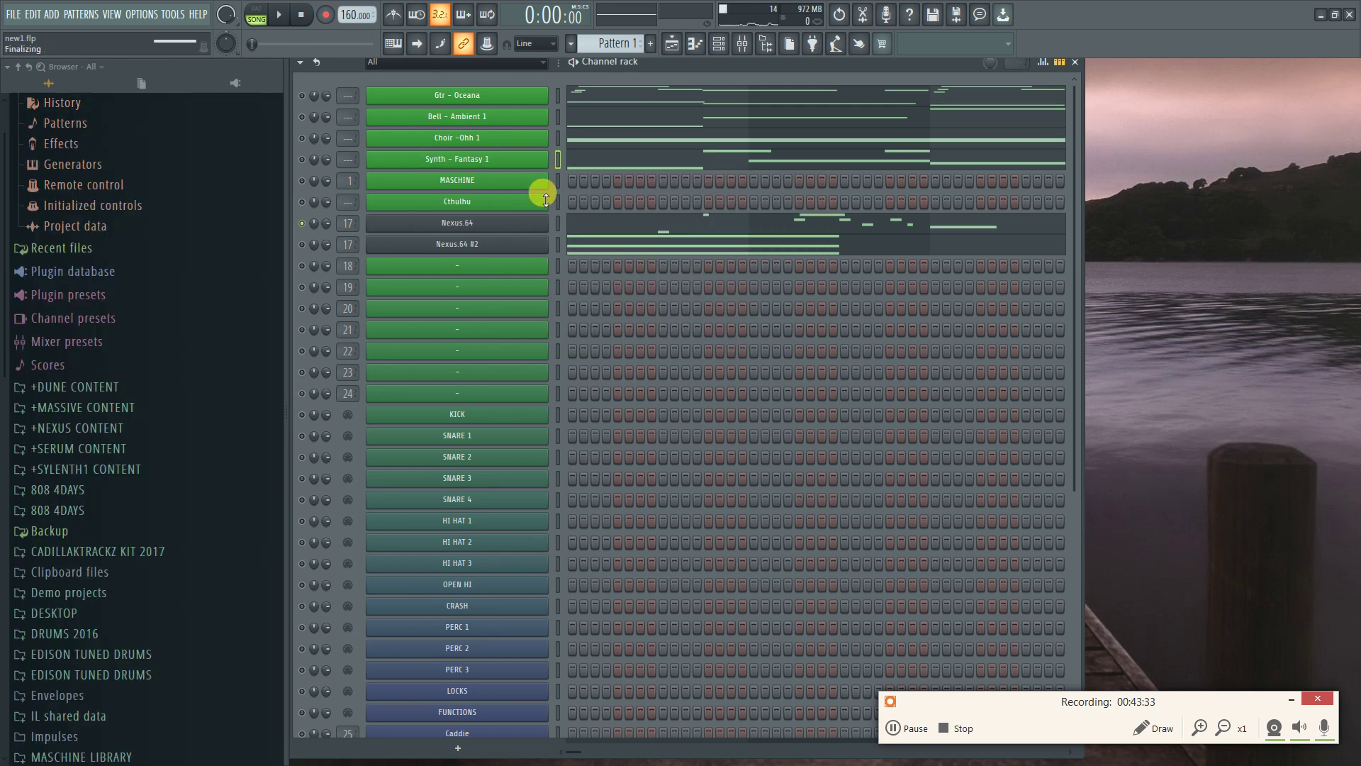
{"action": "right_click", "coordinate": [521, 185]}
{"action": "left_click", "coordinate": [622, 320]}
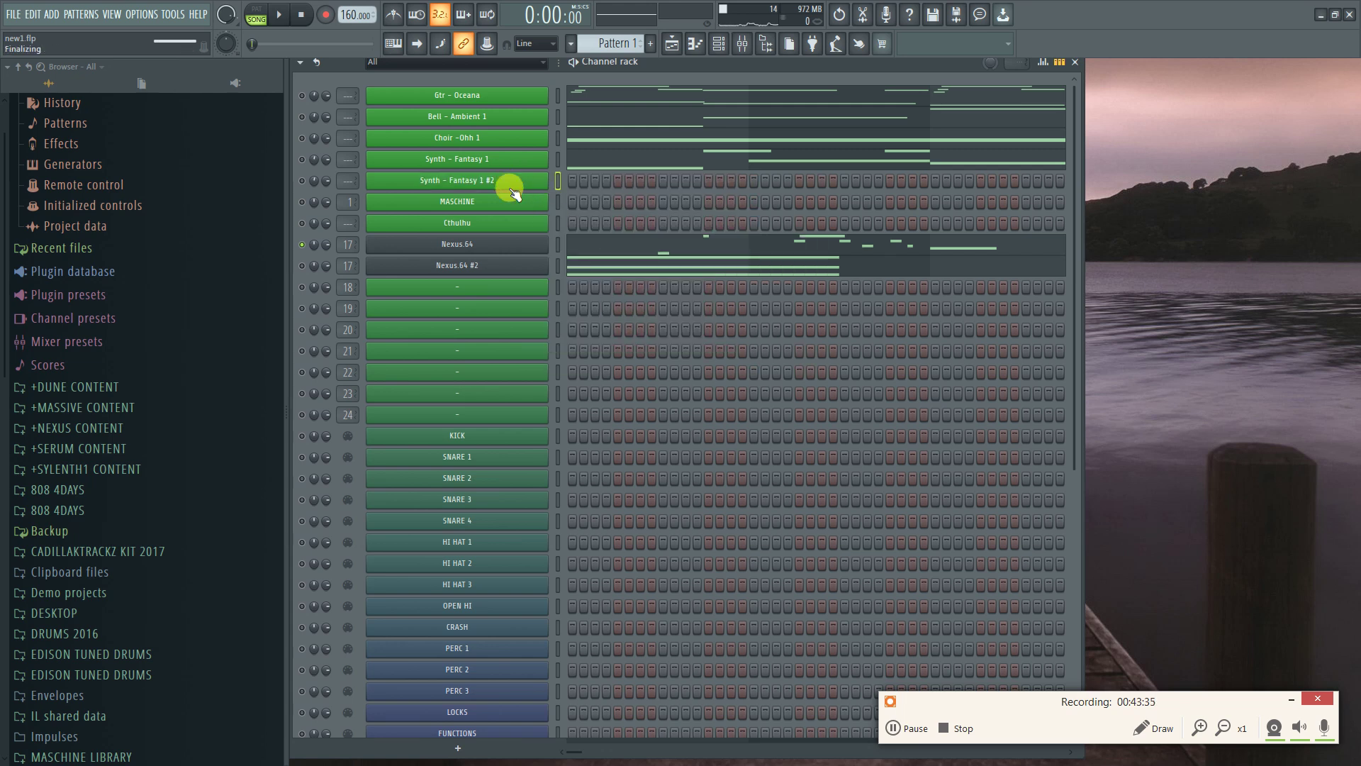
Rename the first cloned Synth - Fantasy 1 channel as piano 1
{"action": "right_click", "coordinate": [478, 181]}
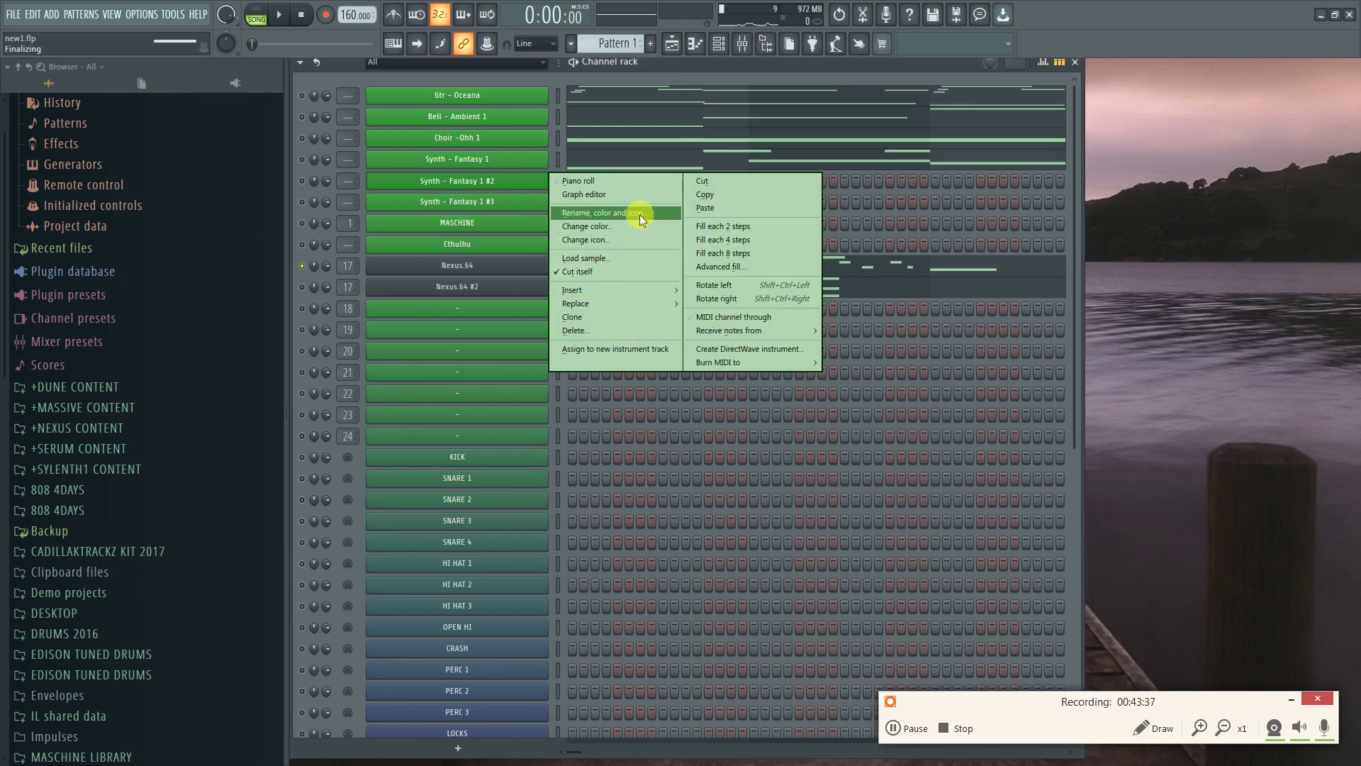
{"action": "left_click", "coordinate": [638, 212]}
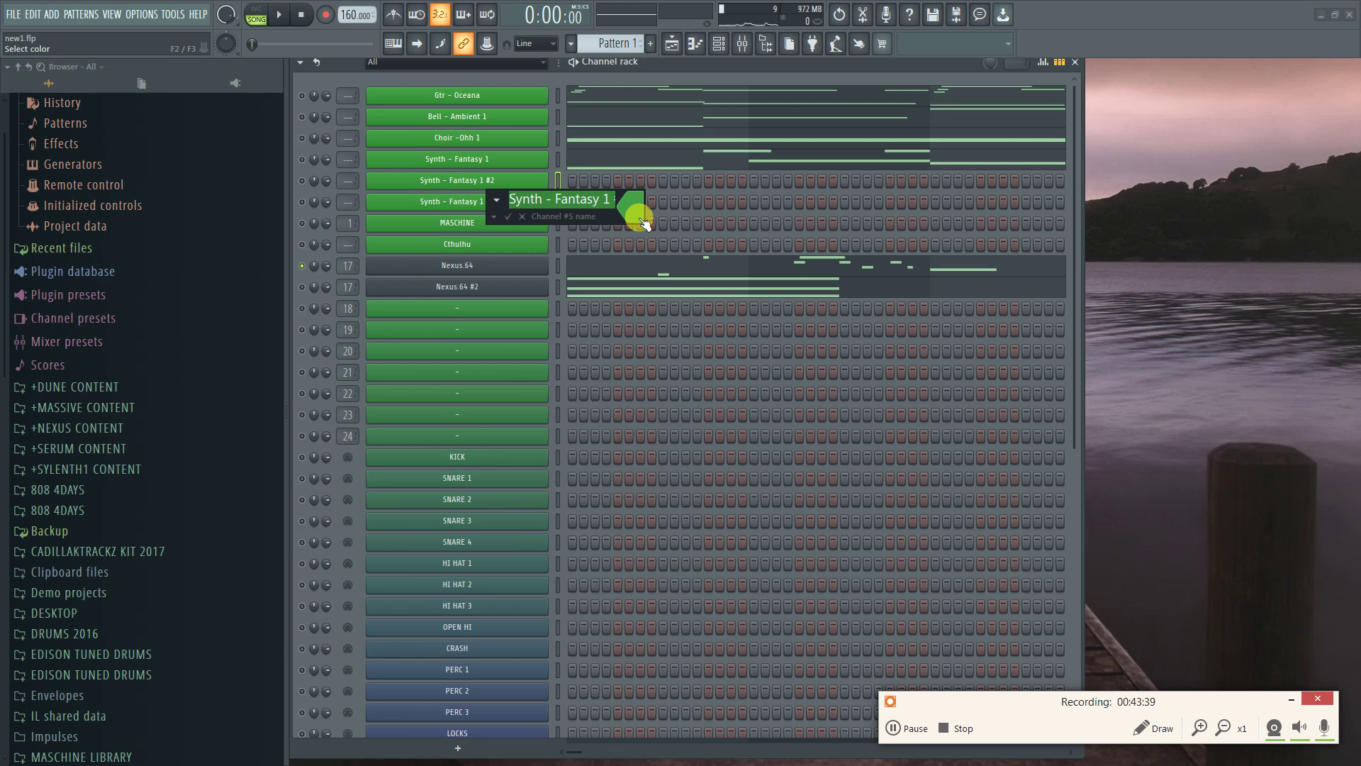
{"action": "type", "text": "piano"}
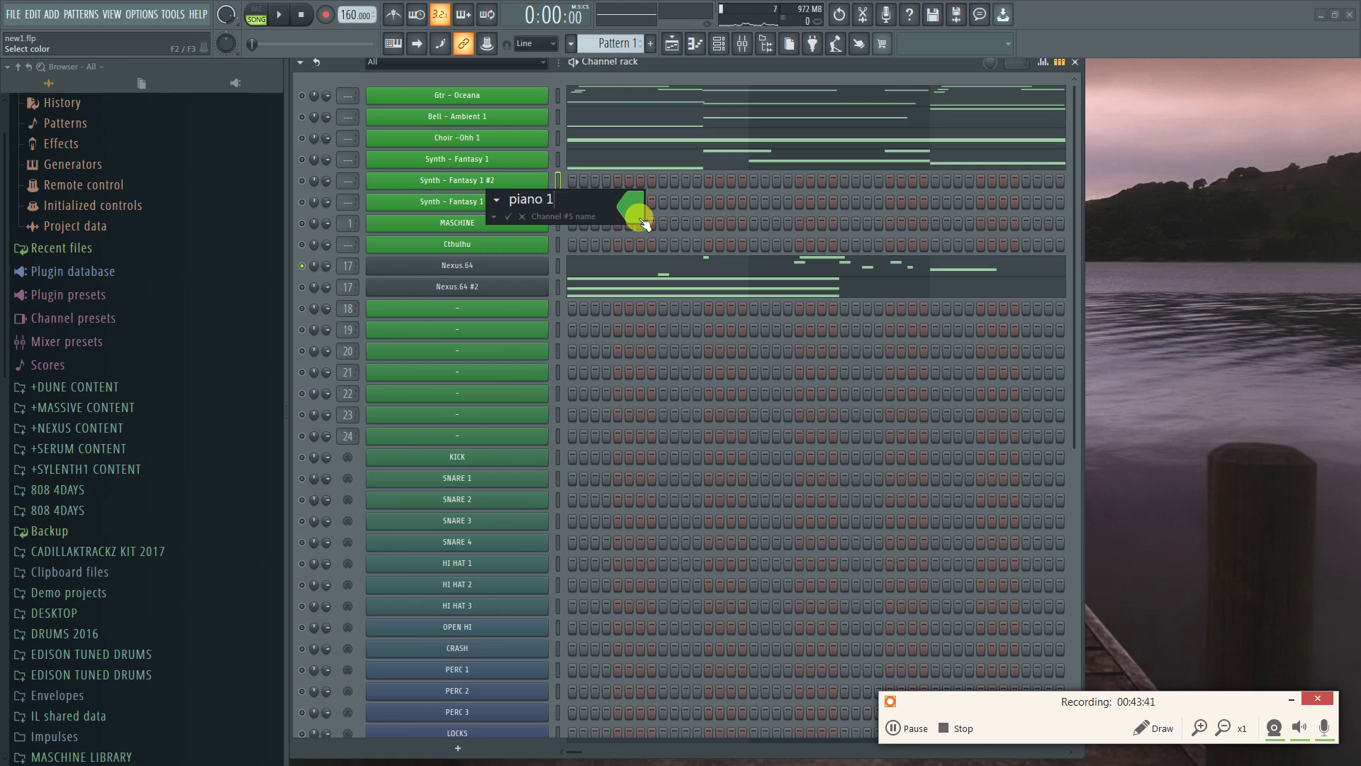
{"action": "key", "text": "Return"}
Rename the Synth - Fantasy 1 #3 channel as piano2
{"action": "right_click", "coordinate": [491, 202]}
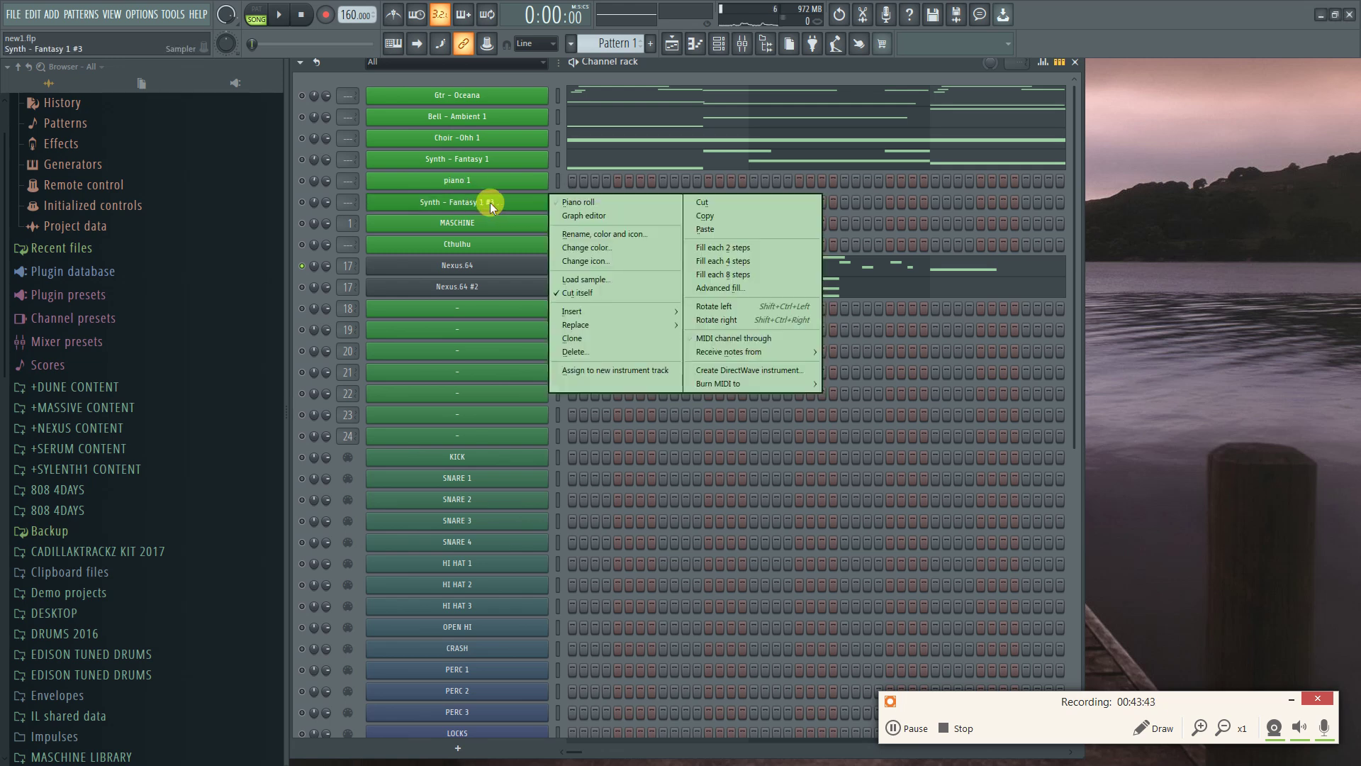
{"action": "left_click", "coordinate": [615, 234]}
{"action": "type", "text": "p"}
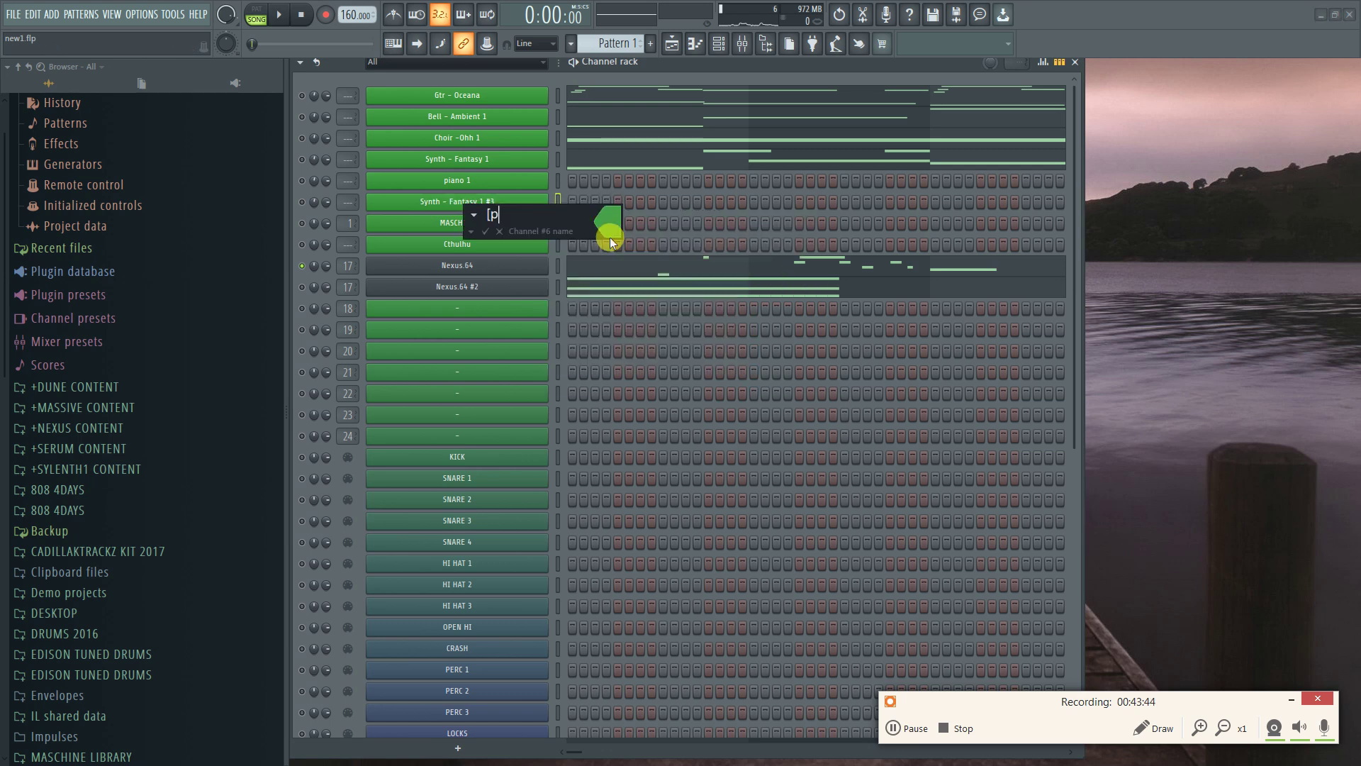
{"action": "type", "text": "iano2"}
{"action": "key", "text": "Return"}
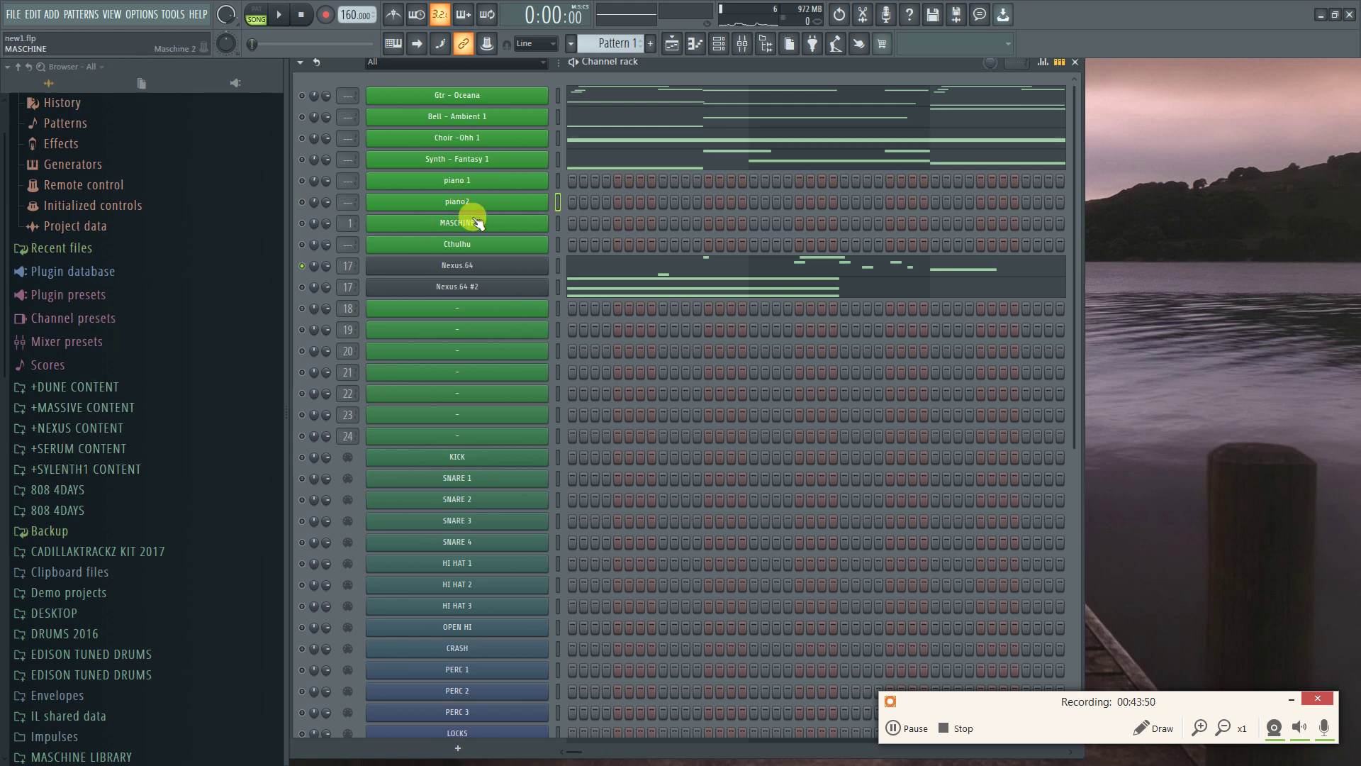
Cut the melody notes from the Nexus 64 channel and paste them into the piano 1 channel
{"action": "right_click", "coordinate": [498, 268]}
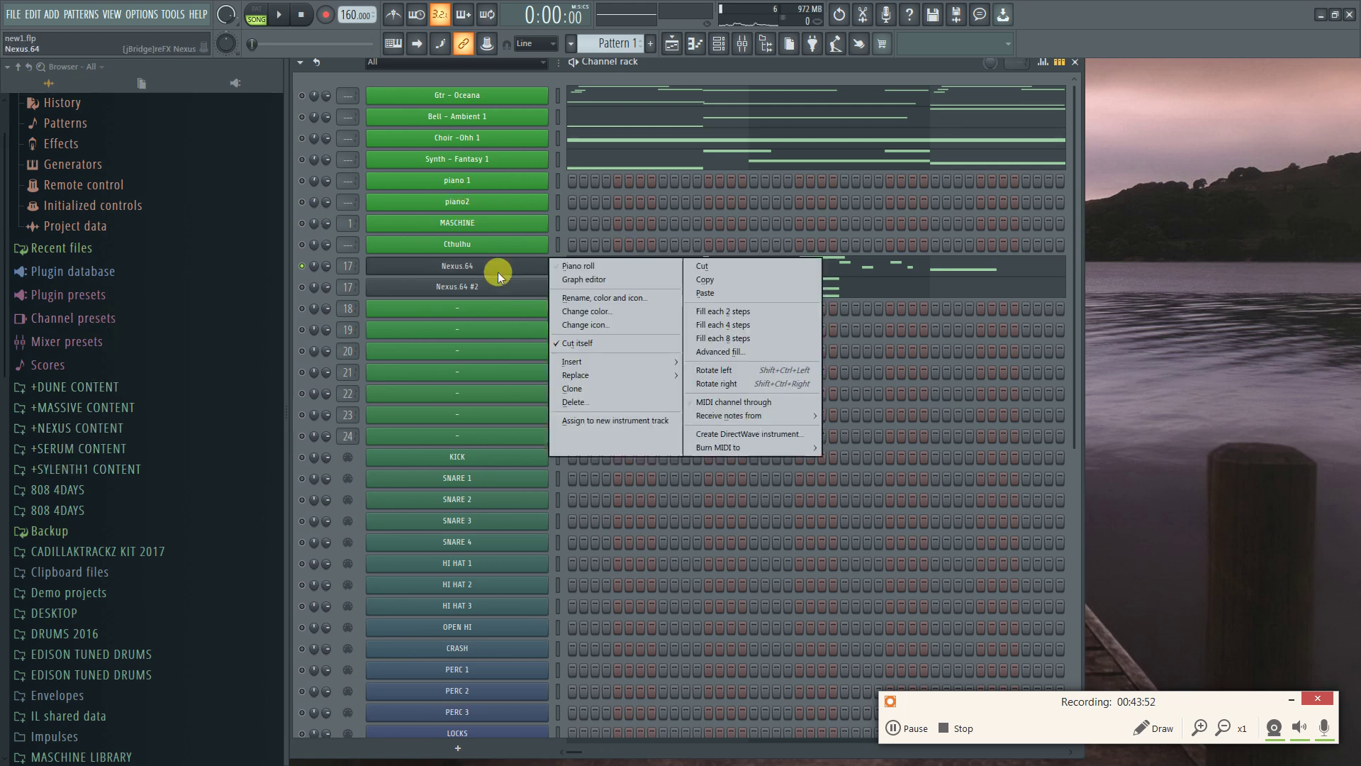
{"action": "left_click", "coordinate": [712, 264]}
{"action": "right_click", "coordinate": [487, 183]}
{"action": "left_click", "coordinate": [730, 209]}
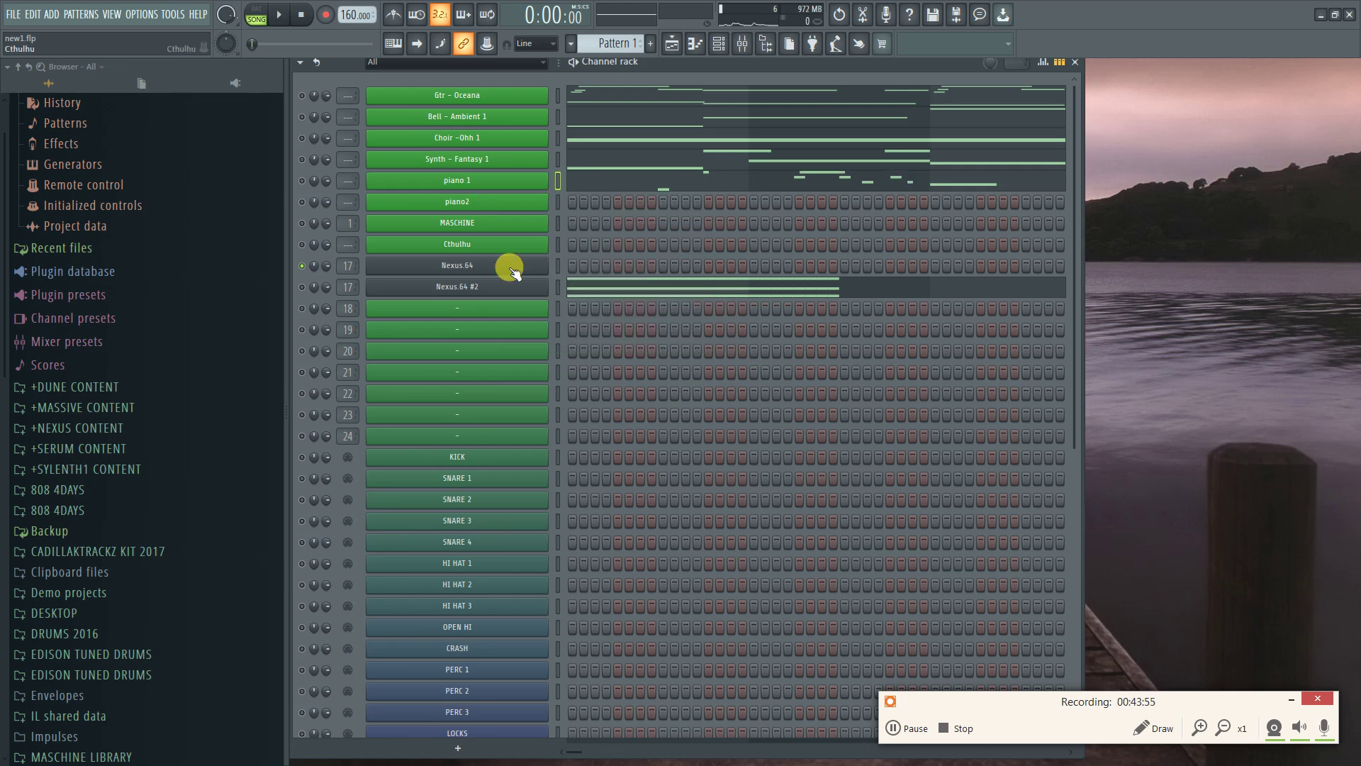
Cut the chord notes from the Nexus 64 #2 channel and paste them into the piano2 channel
{"action": "right_click", "coordinate": [517, 289]}
{"action": "left_click", "coordinate": [717, 291]}
{"action": "right_click", "coordinate": [471, 199]}
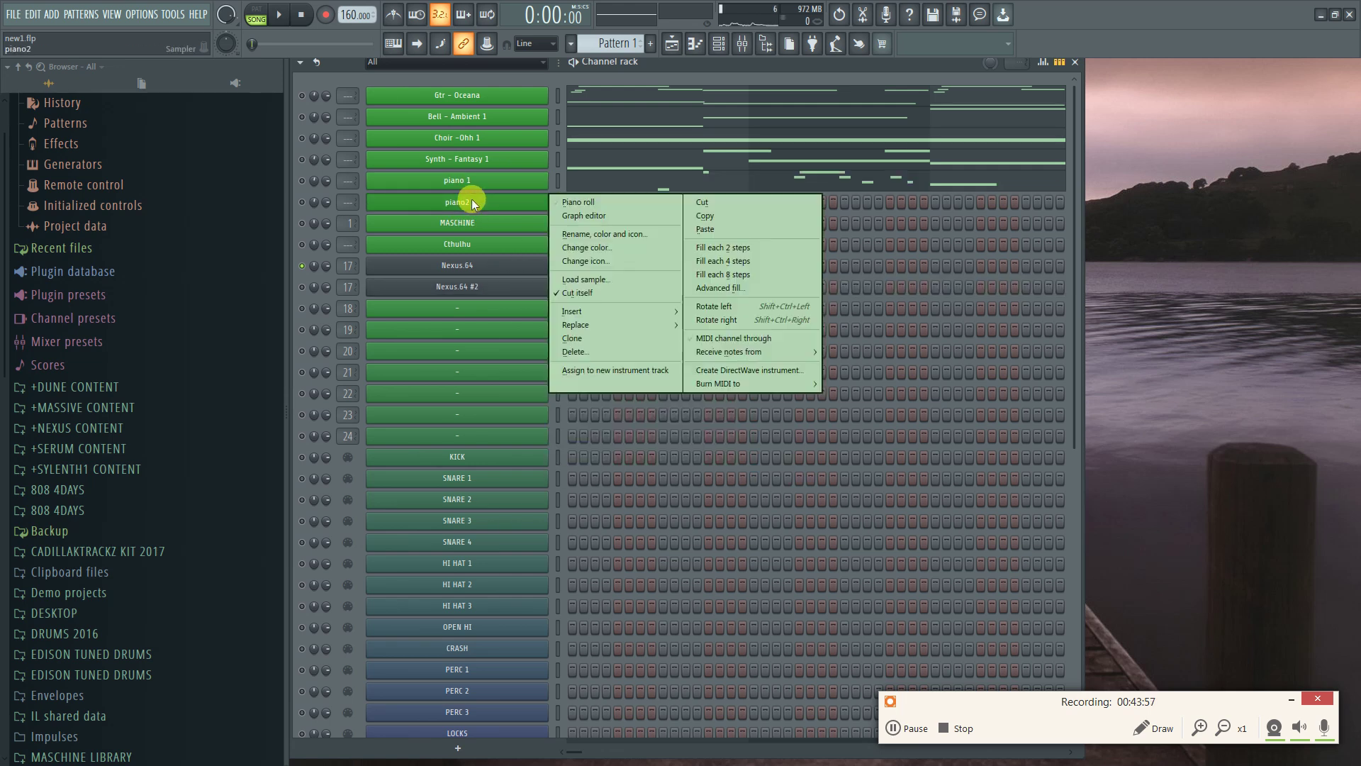
{"action": "left_click", "coordinate": [703, 226]}
Examine the other channels' ghost notes in the empty piano roll of the channel routed to mixer track 24, and return to the channel rack
{"action": "right_click", "coordinate": [513, 435]}
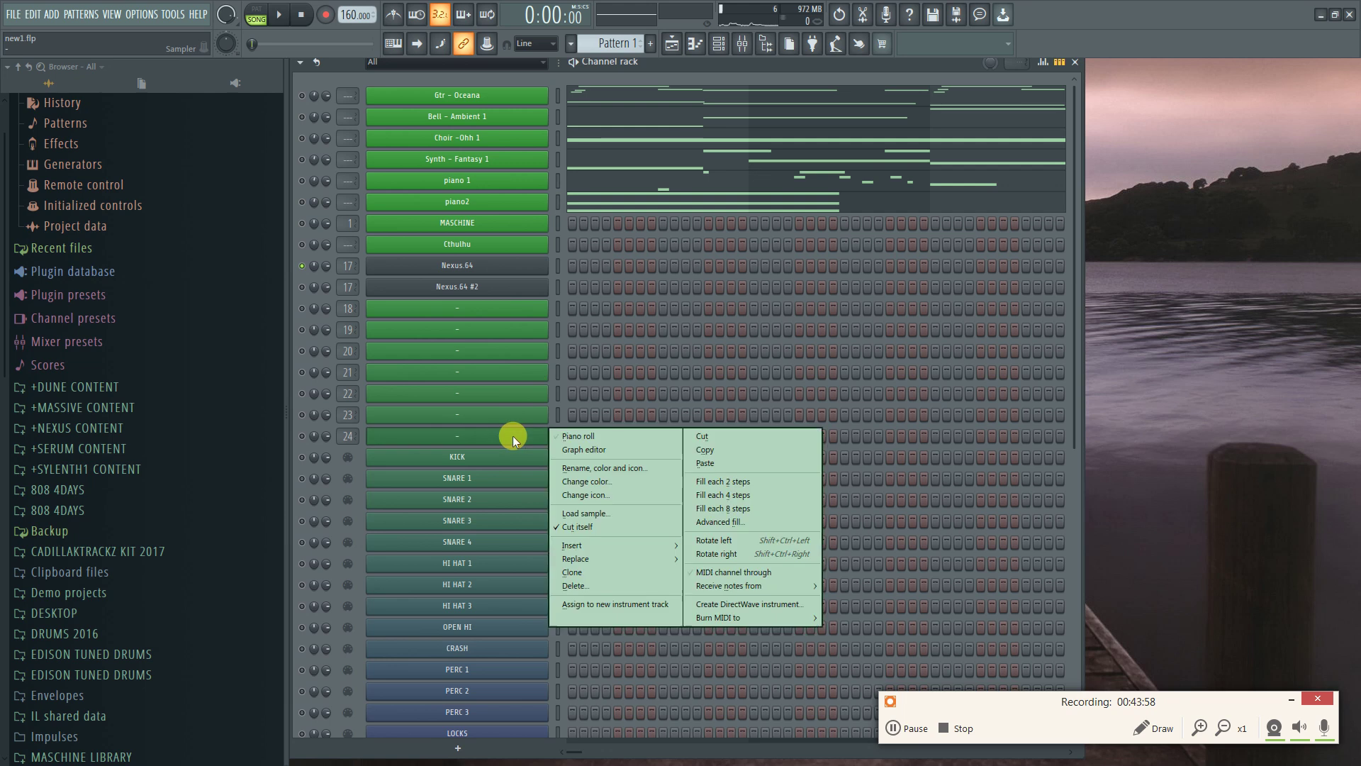
{"action": "left_click", "coordinate": [570, 437]}
{"action": "scroll", "coordinate": [466, 383], "scroll_direction": "down", "scroll_amount": 8}
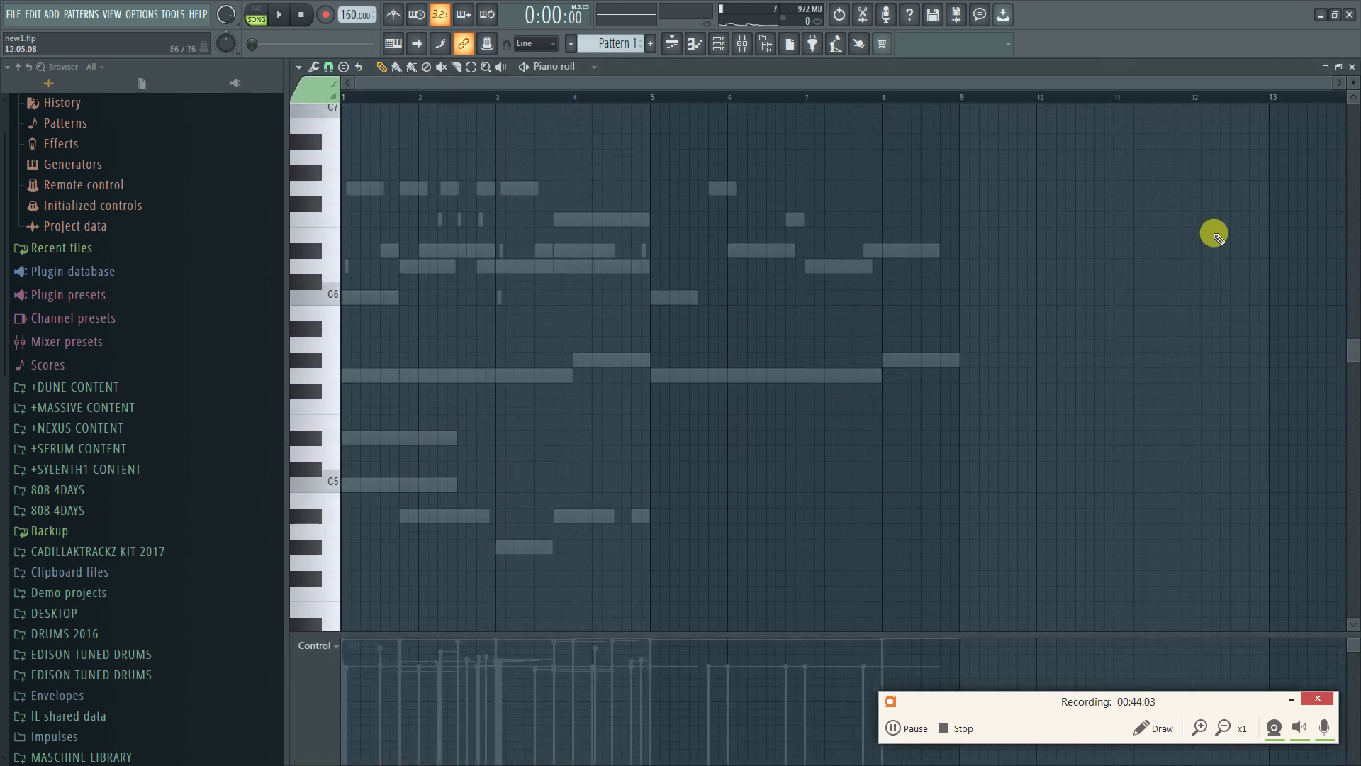
{"action": "left_click", "coordinate": [1353, 66]}
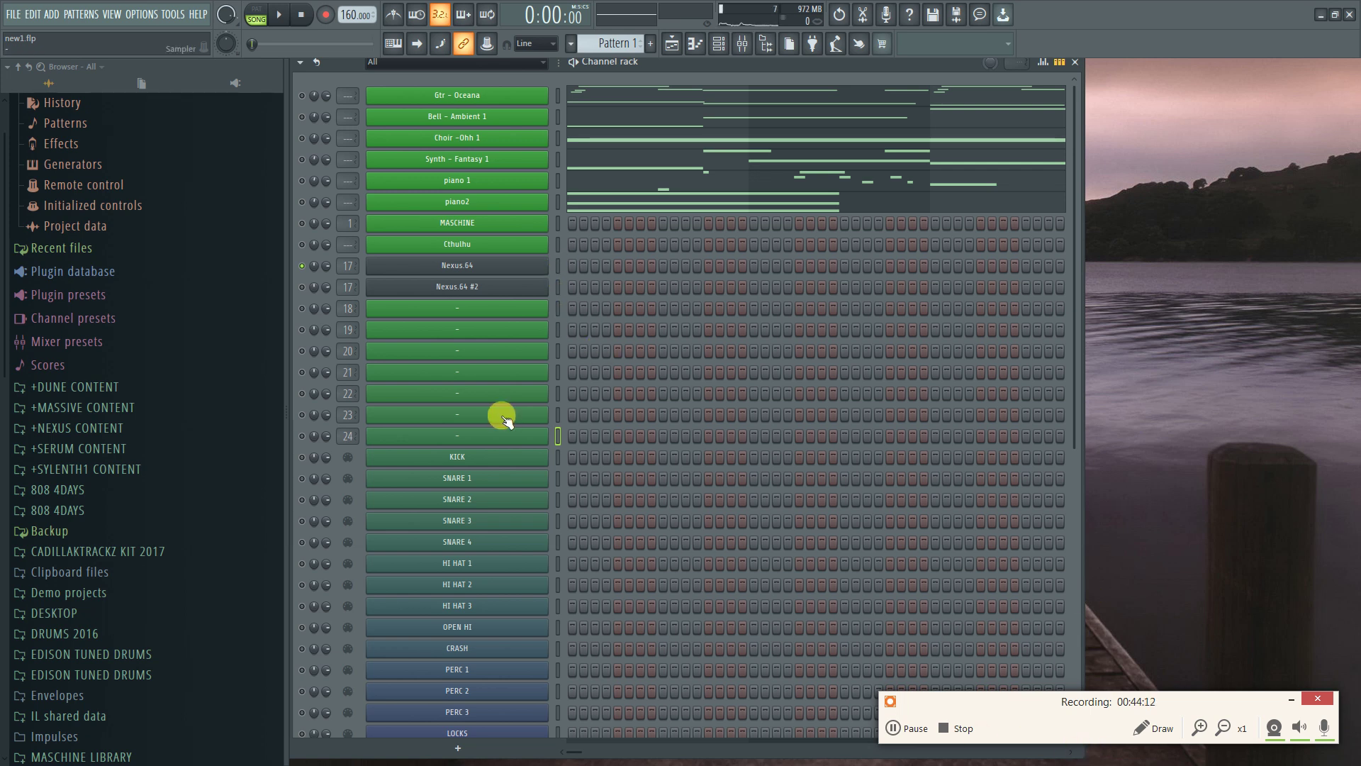
{"action": "left_click", "coordinate": [671, 44]}
{"action": "left_click", "coordinate": [672, 43]}
{"action": "left_click", "coordinate": [695, 43]}
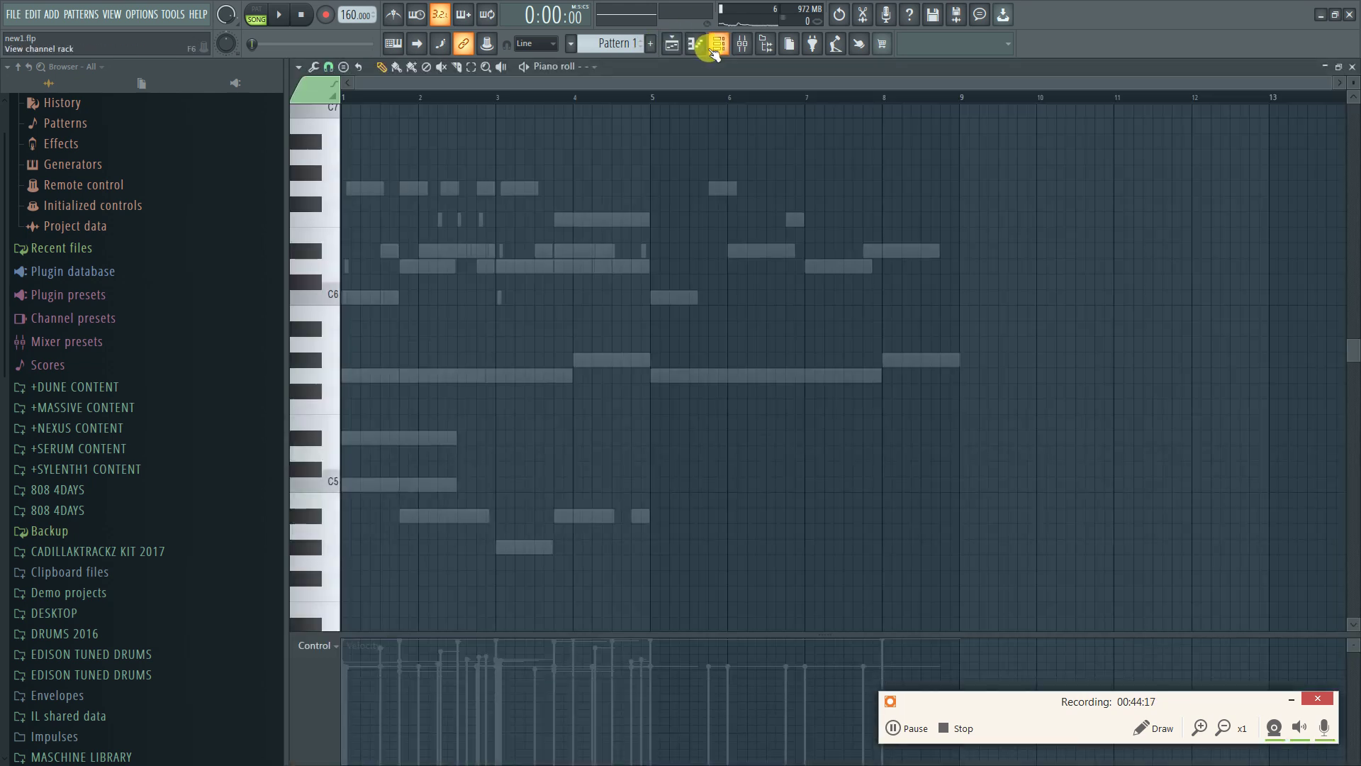
{"action": "left_click", "coordinate": [719, 44]}
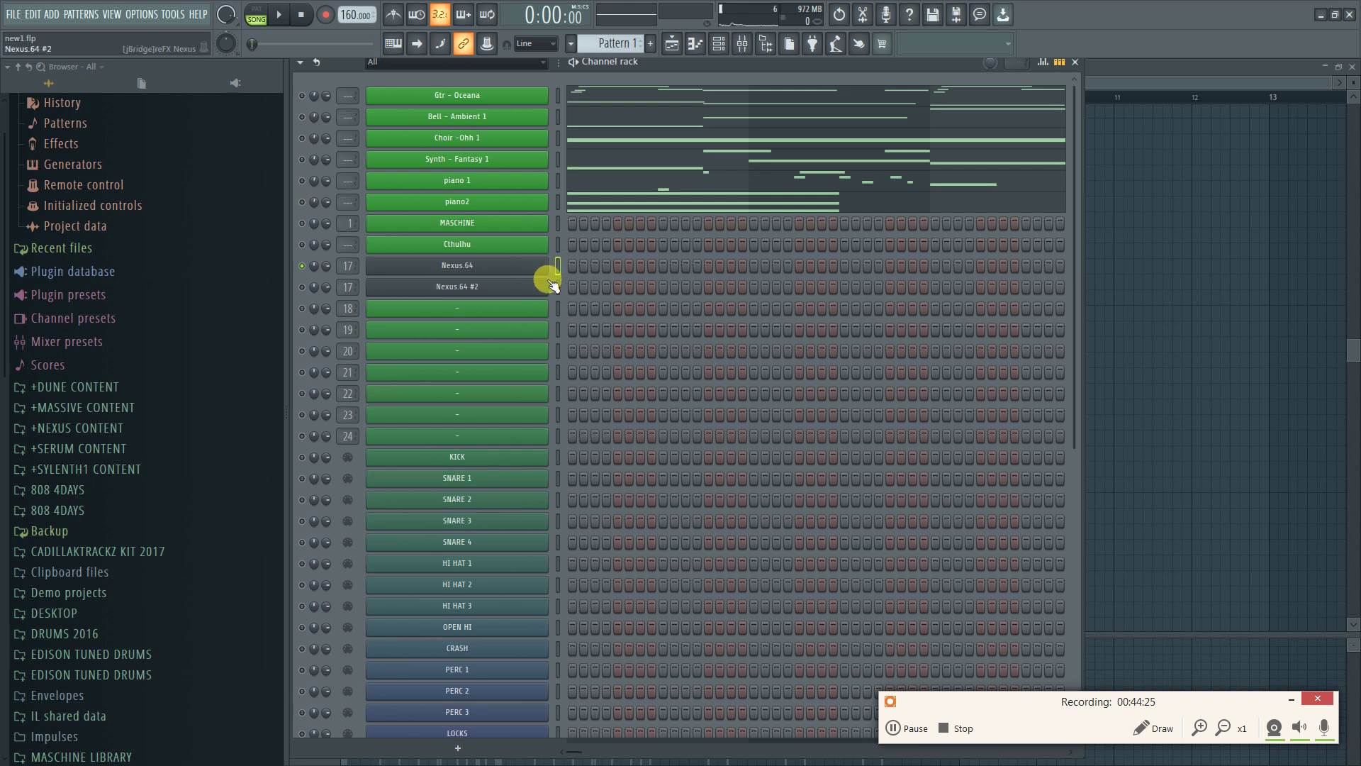
Replace the Nexus 64 and Nexus 64 #2 channel instruments with (none)
{"action": "right_click", "coordinate": [490, 266]}
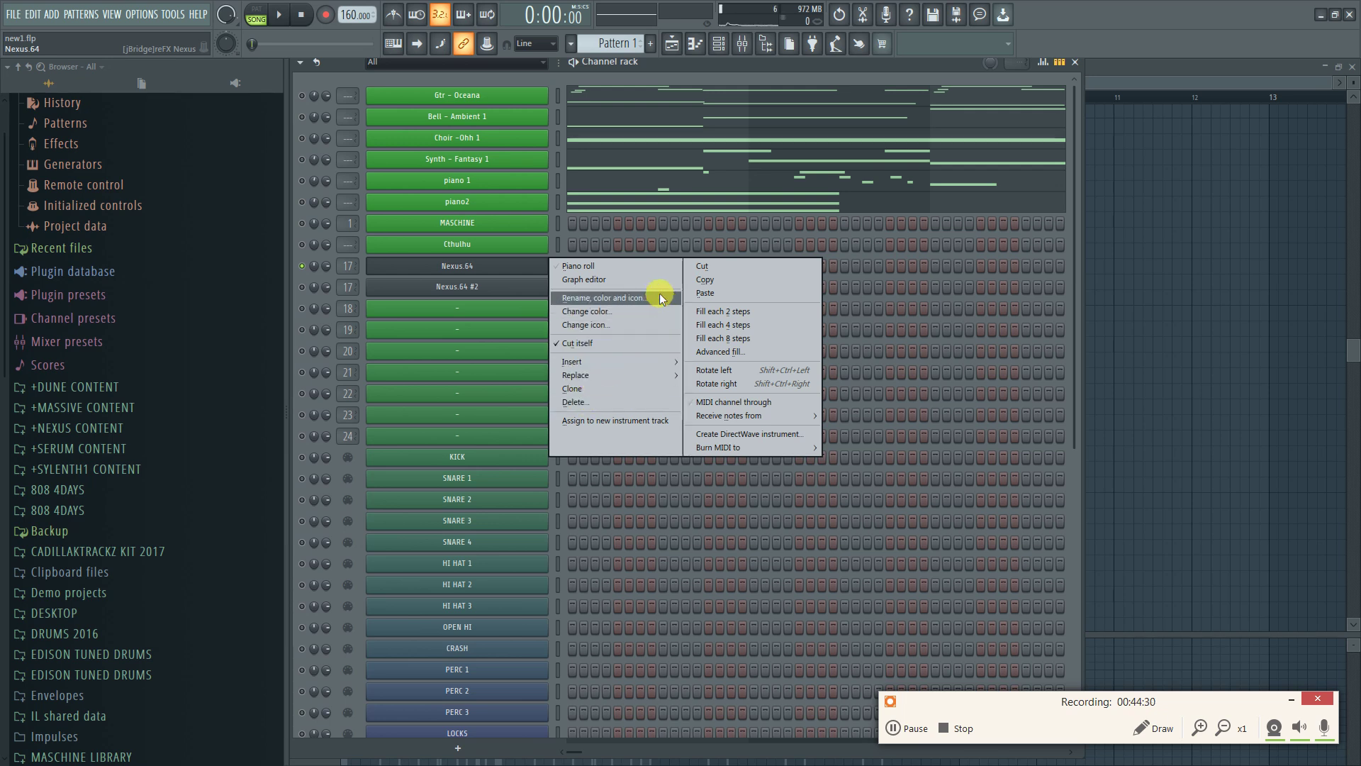
{"action": "mouse_move", "coordinate": [645, 375]}
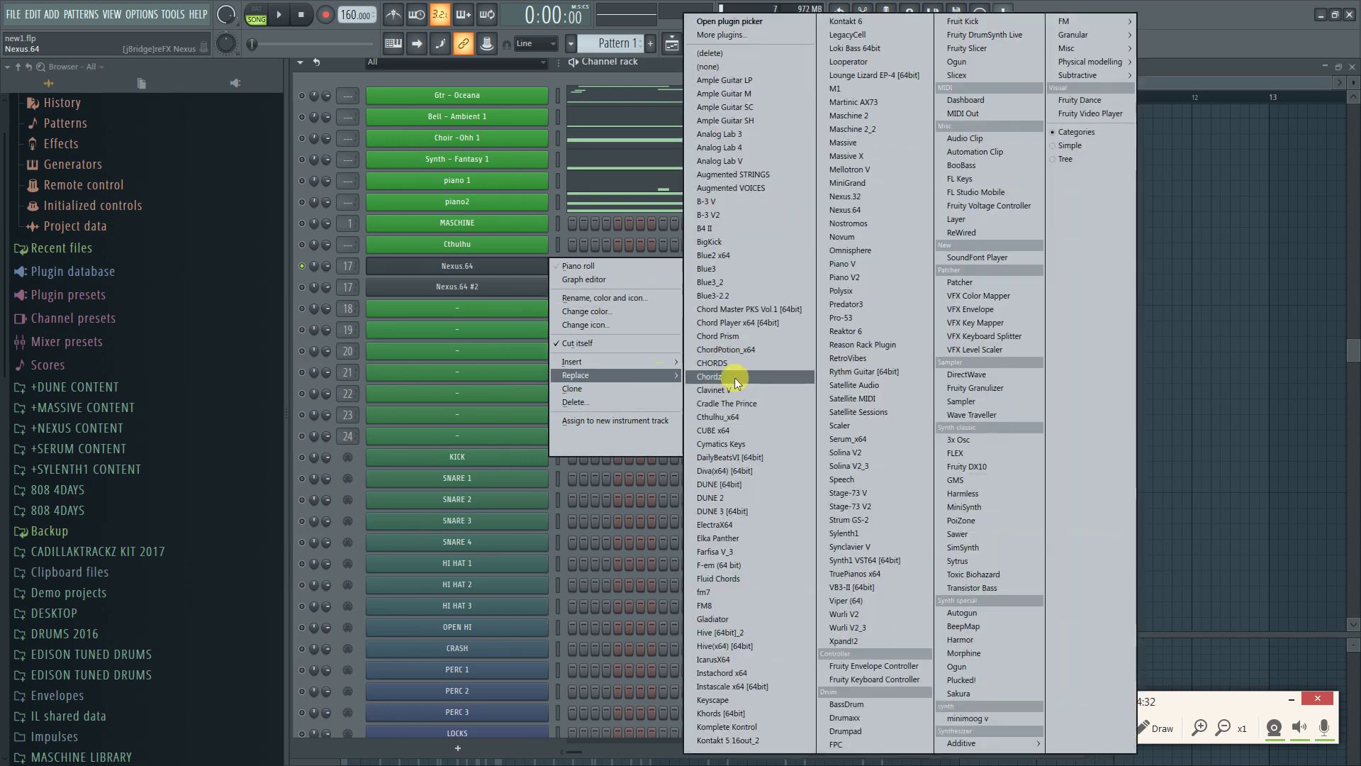
{"action": "left_click", "coordinate": [708, 67]}
{"action": "right_click", "coordinate": [509, 283]}
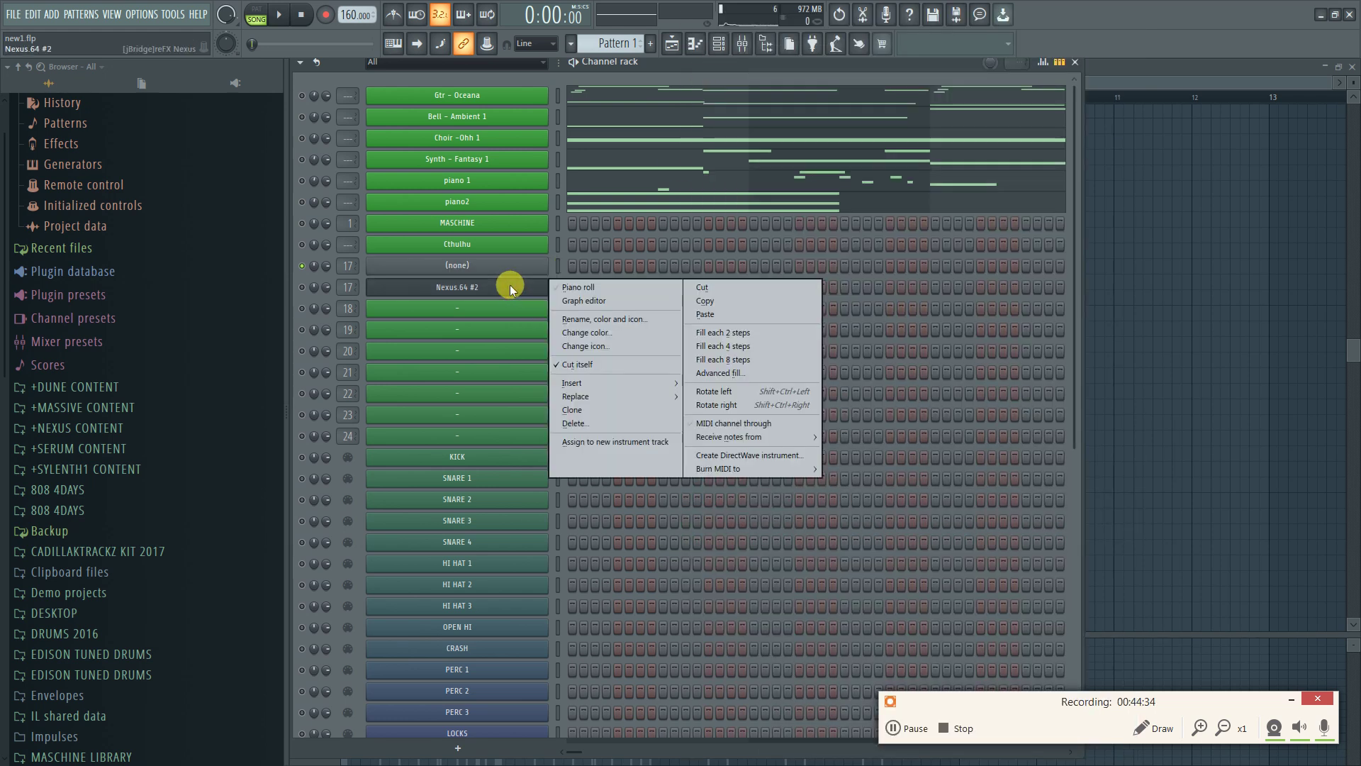
{"action": "mouse_move", "coordinate": [641, 397]}
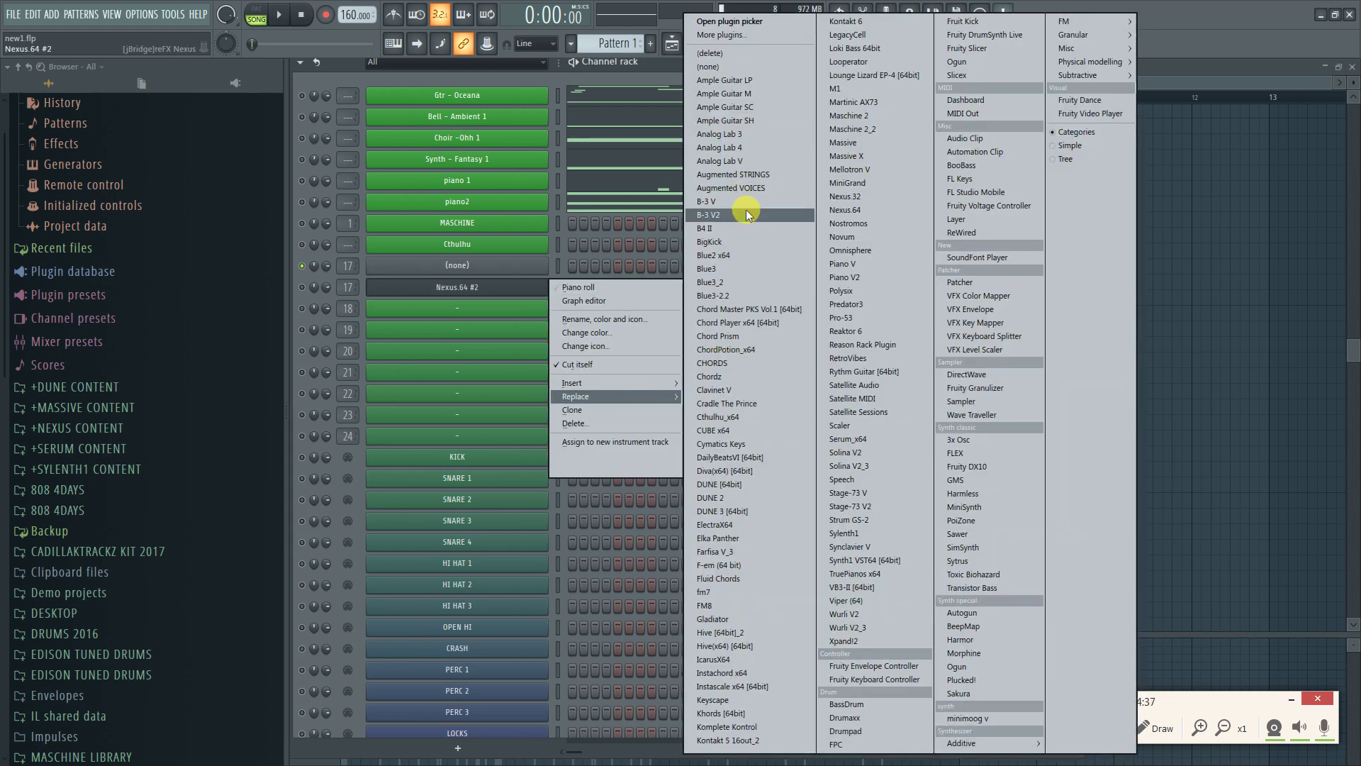
{"action": "left_click", "coordinate": [746, 67]}
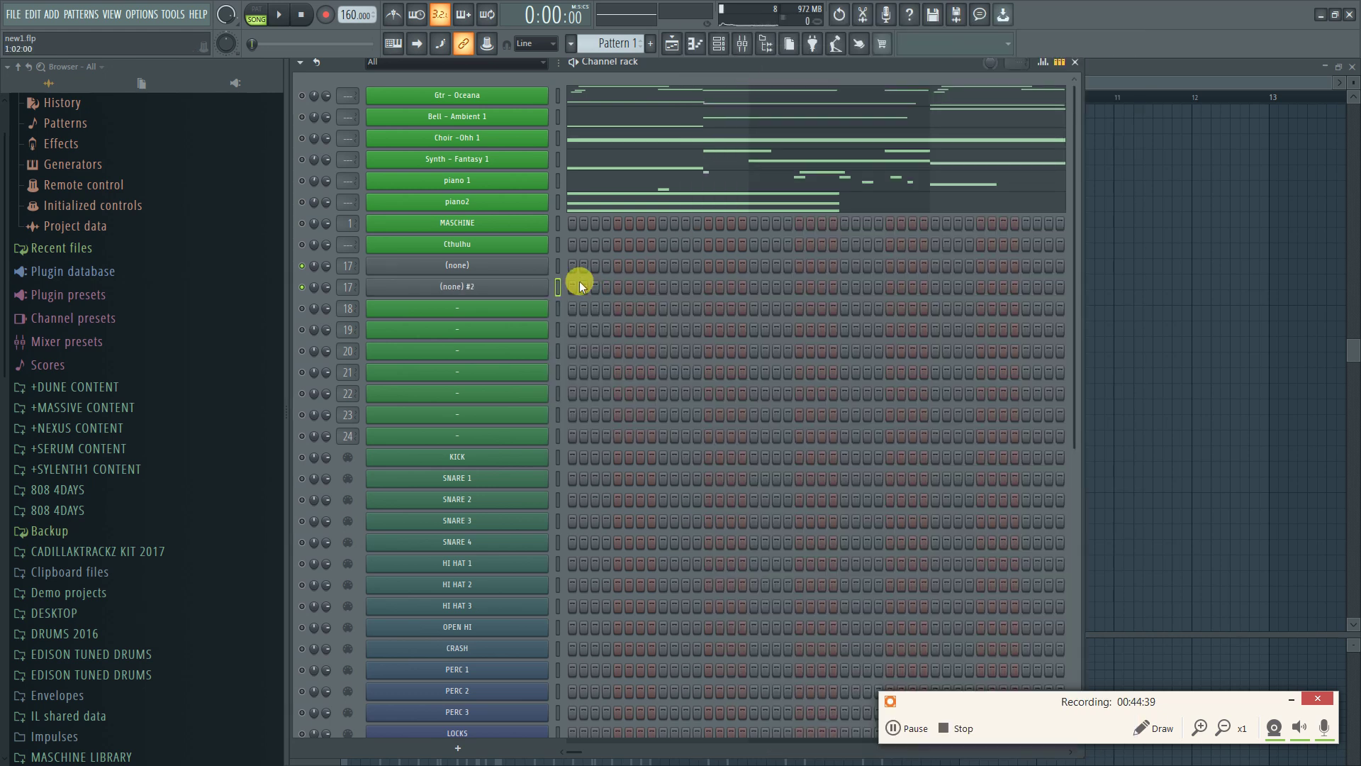
Load the B4 II organ into the first (none) channel and move its window over the channel rack
{"action": "right_click", "coordinate": [557, 266]}
{"action": "mouse_move", "coordinate": [645, 389]}
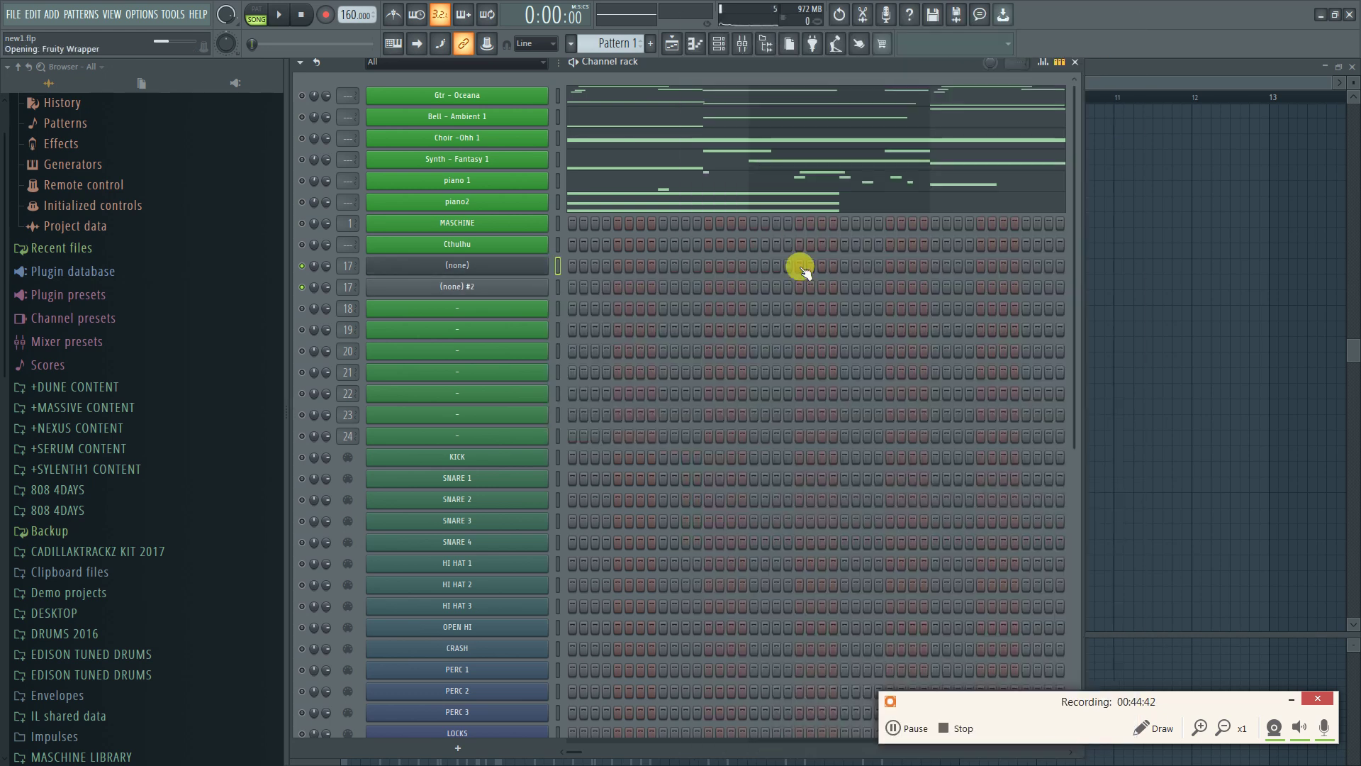
{"action": "left_click", "coordinate": [743, 229]}
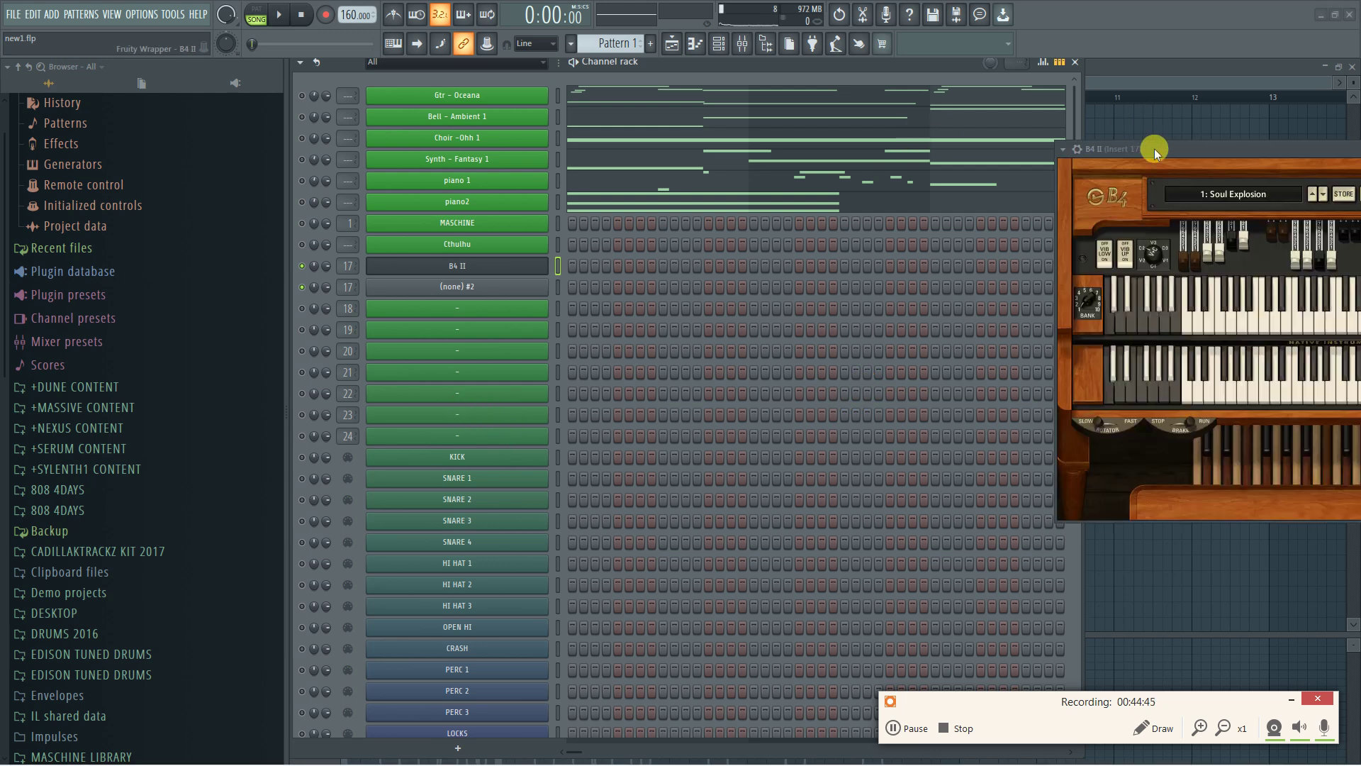
{"action": "left_click_drag", "start_coordinate": [1154, 149], "coordinate": [562, 193]}
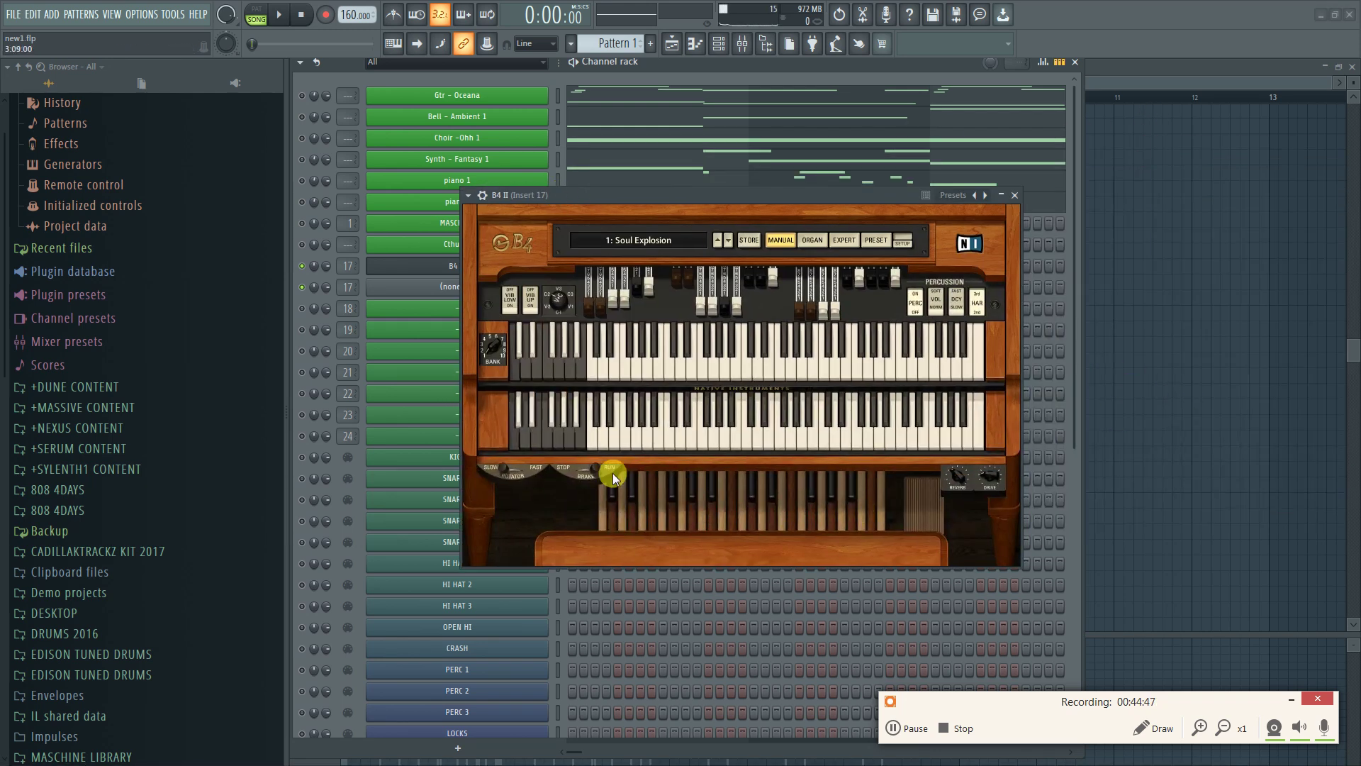
Load the 14: Rock Basic(Variation) preset in B4 II, set the rotor to fast, and close the plugin window
{"action": "left_click", "coordinate": [670, 241]}
{"action": "left_click", "coordinate": [663, 398]}
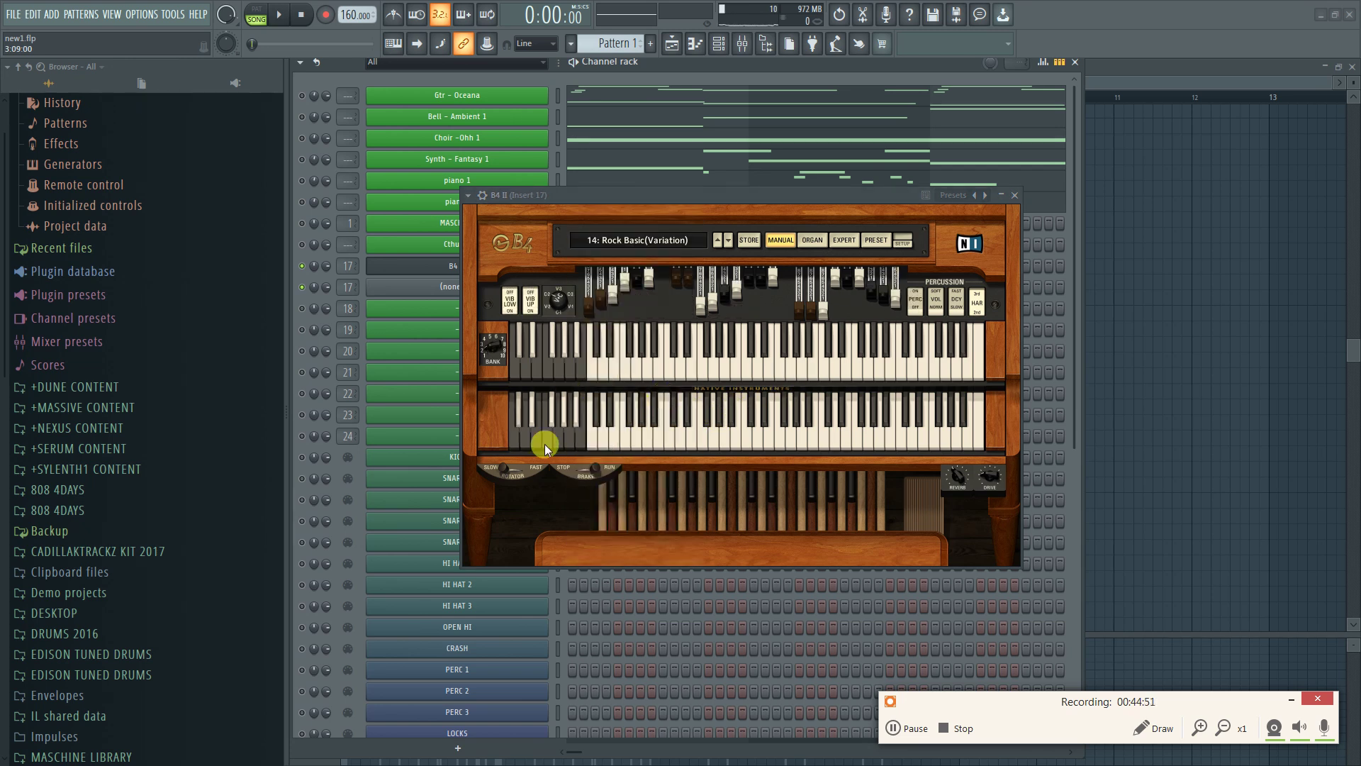
{"action": "left_click", "coordinate": [527, 471]}
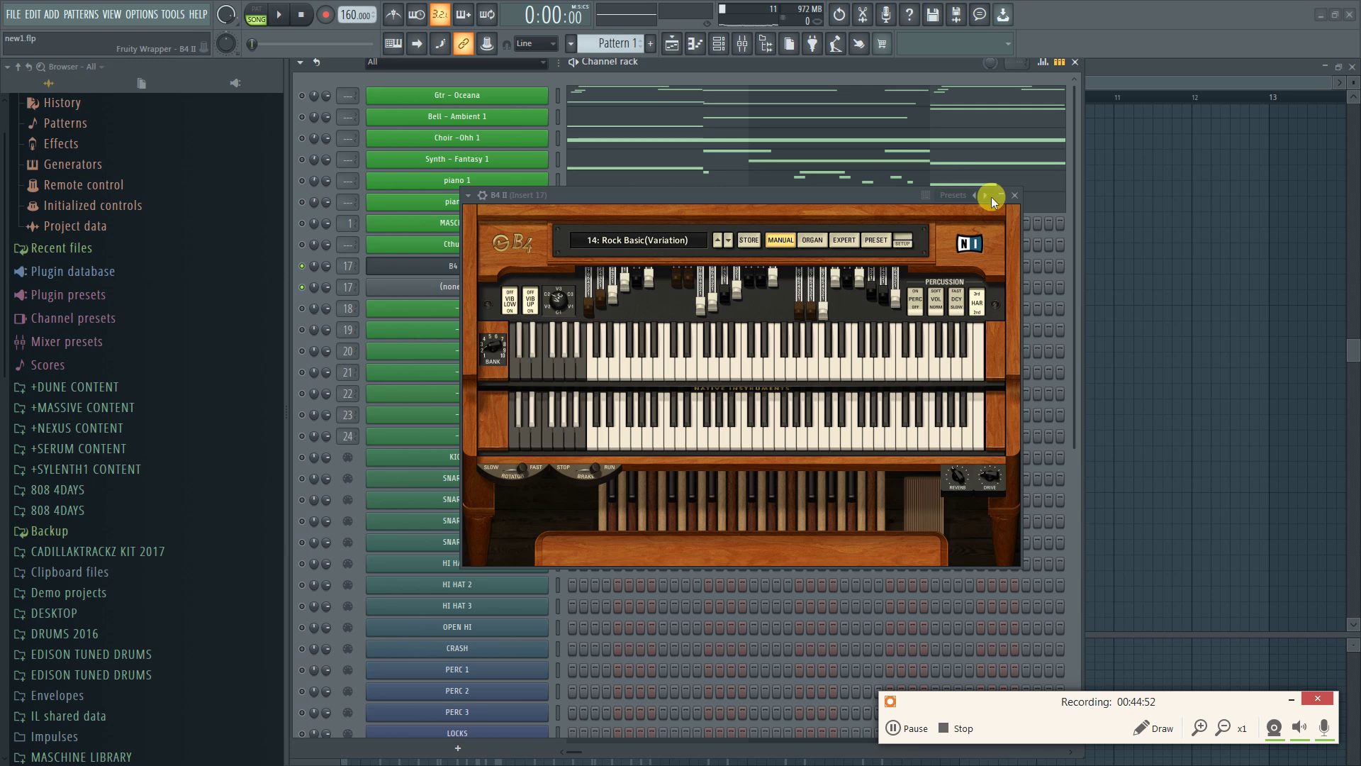
{"action": "left_click", "coordinate": [1015, 195]}
Load the Rotaryx64 effect into slot 4 of mixer track Insert 17
{"action": "left_click", "coordinate": [743, 44]}
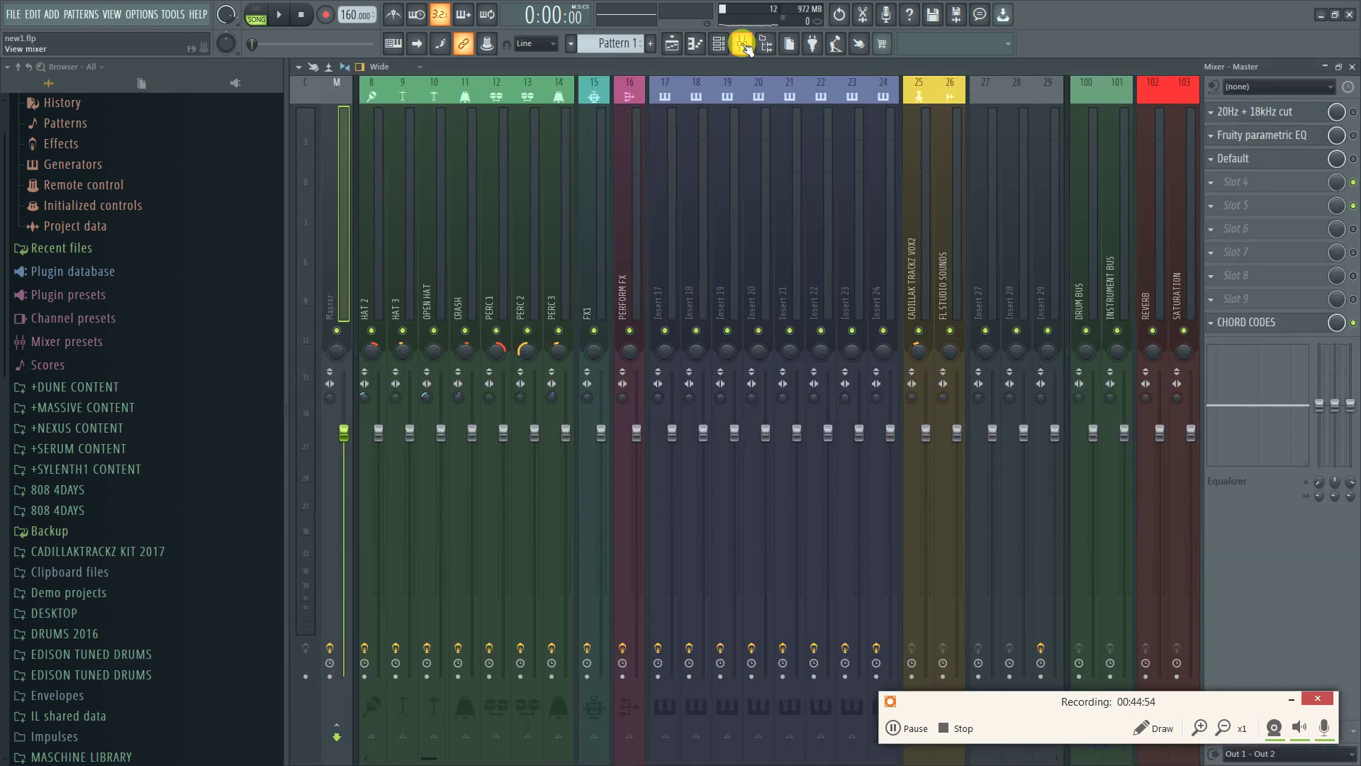
{"action": "left_click", "coordinate": [668, 266]}
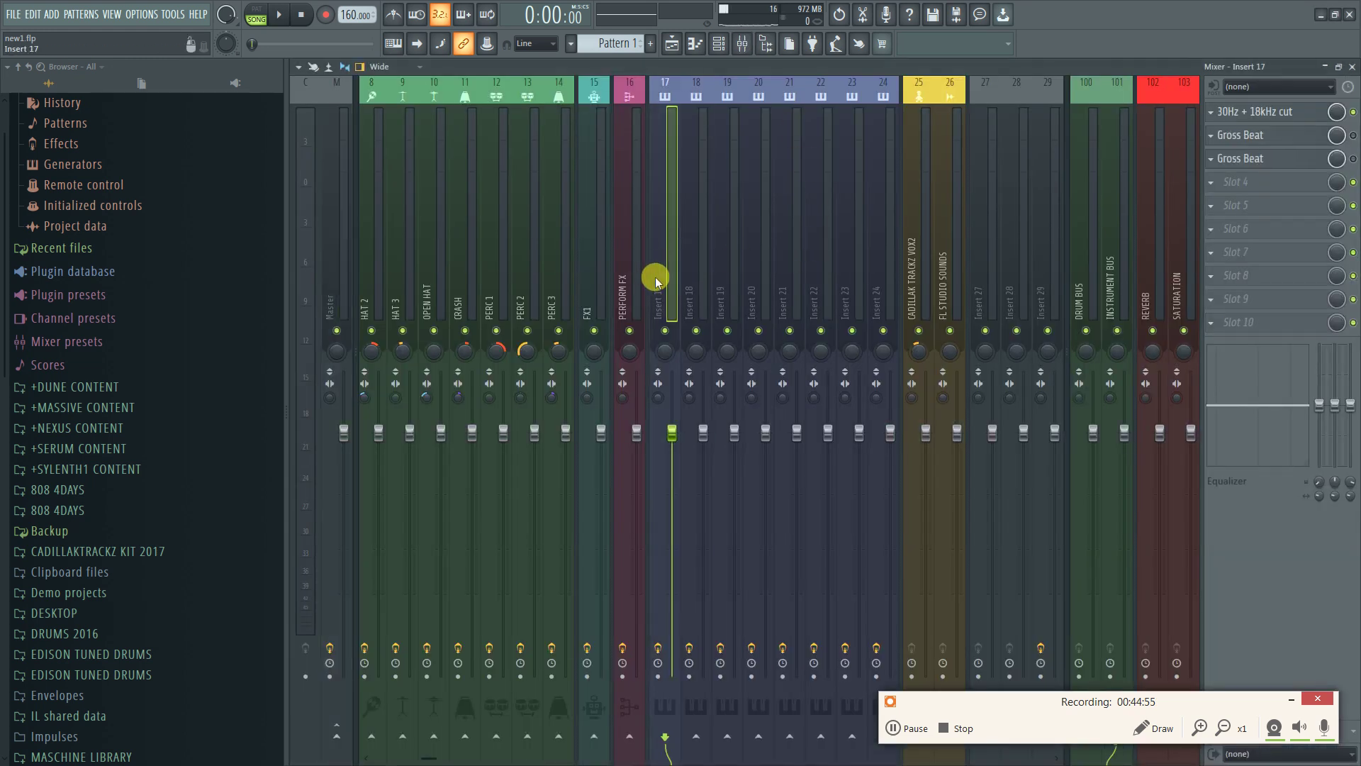
{"action": "left_click", "coordinate": [1210, 181]}
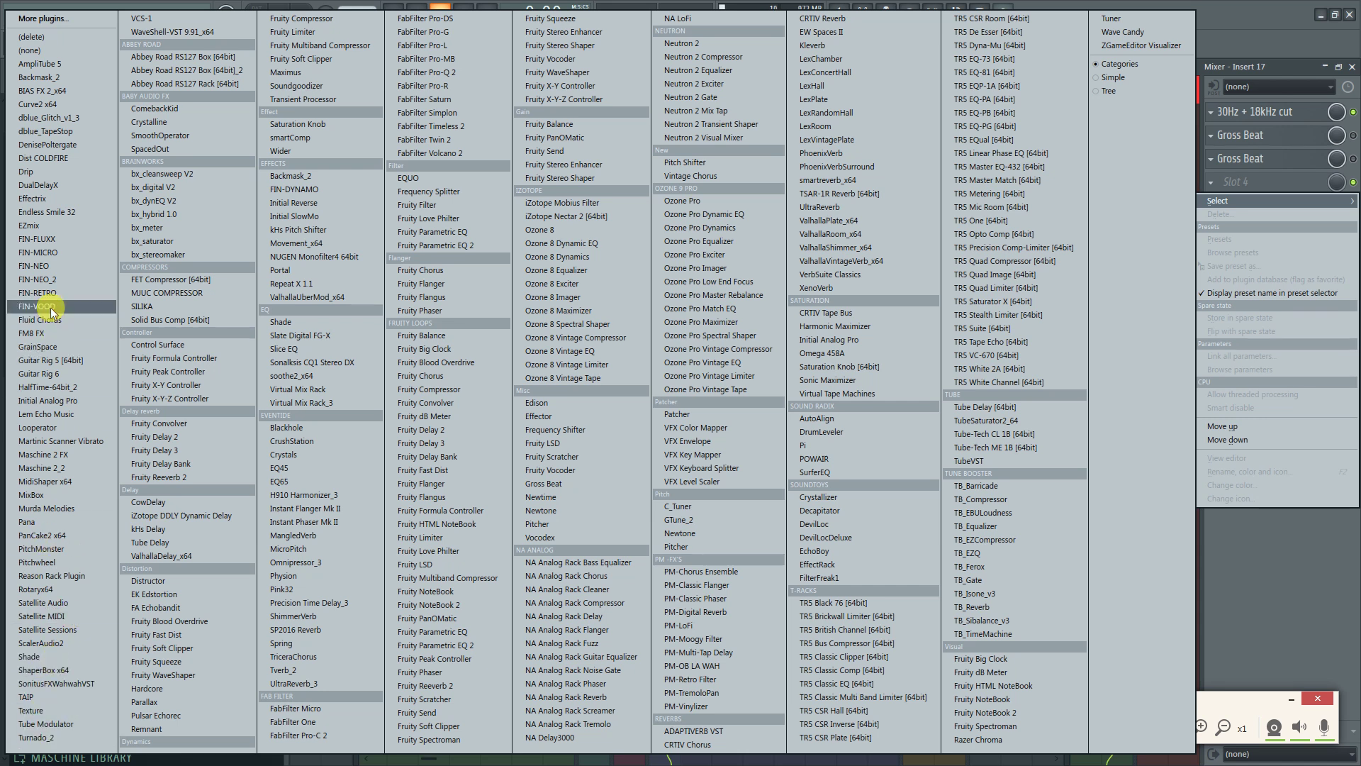
{"action": "left_click", "coordinate": [75, 591]}
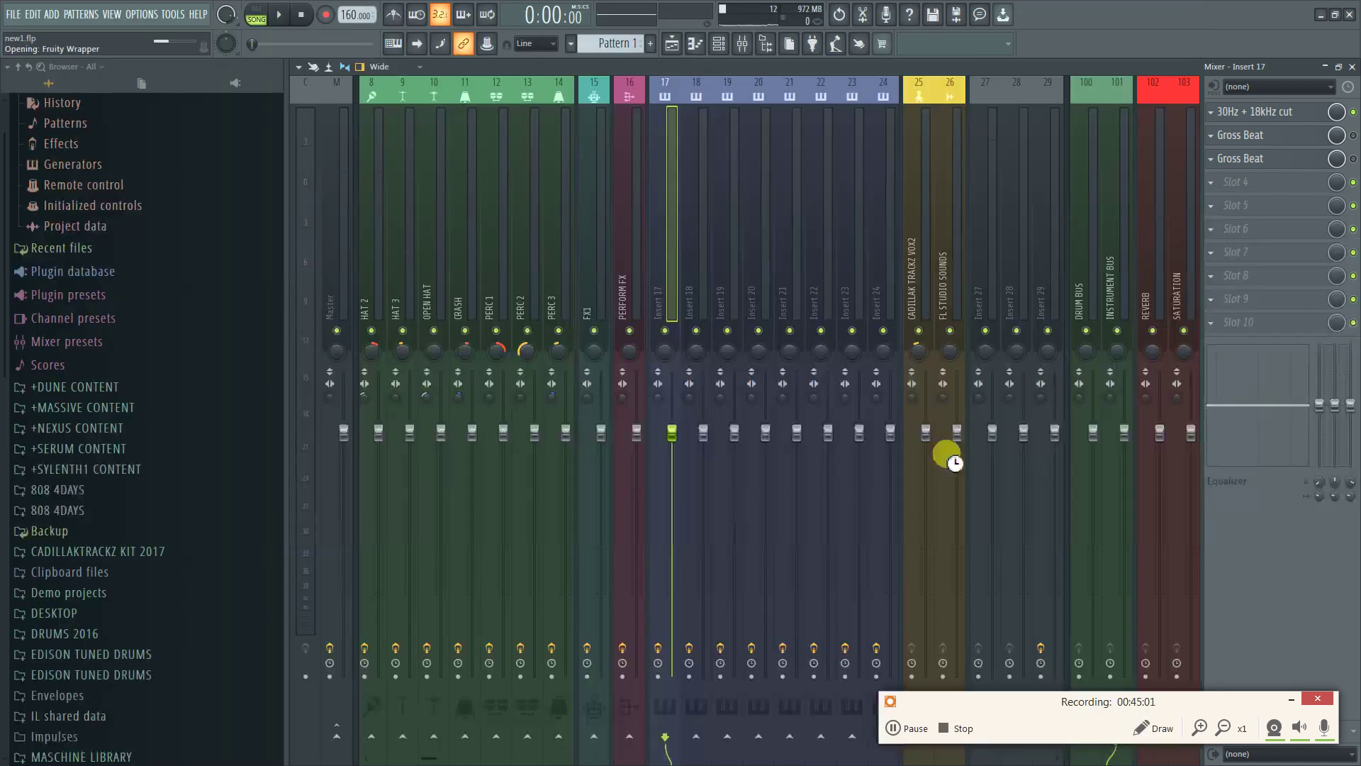
Reposition the two Rotary microphones to about 0.84 m distance and 53.44 width, and set the output gain to about -3.15 dB
{"action": "left_click_drag", "start_coordinate": [275, 437], "coordinate": [296, 417]}
{"action": "left_click_drag", "start_coordinate": [383, 436], "coordinate": [354, 449]}
{"action": "left_click_drag", "start_coordinate": [447, 640], "coordinate": [472, 654]}
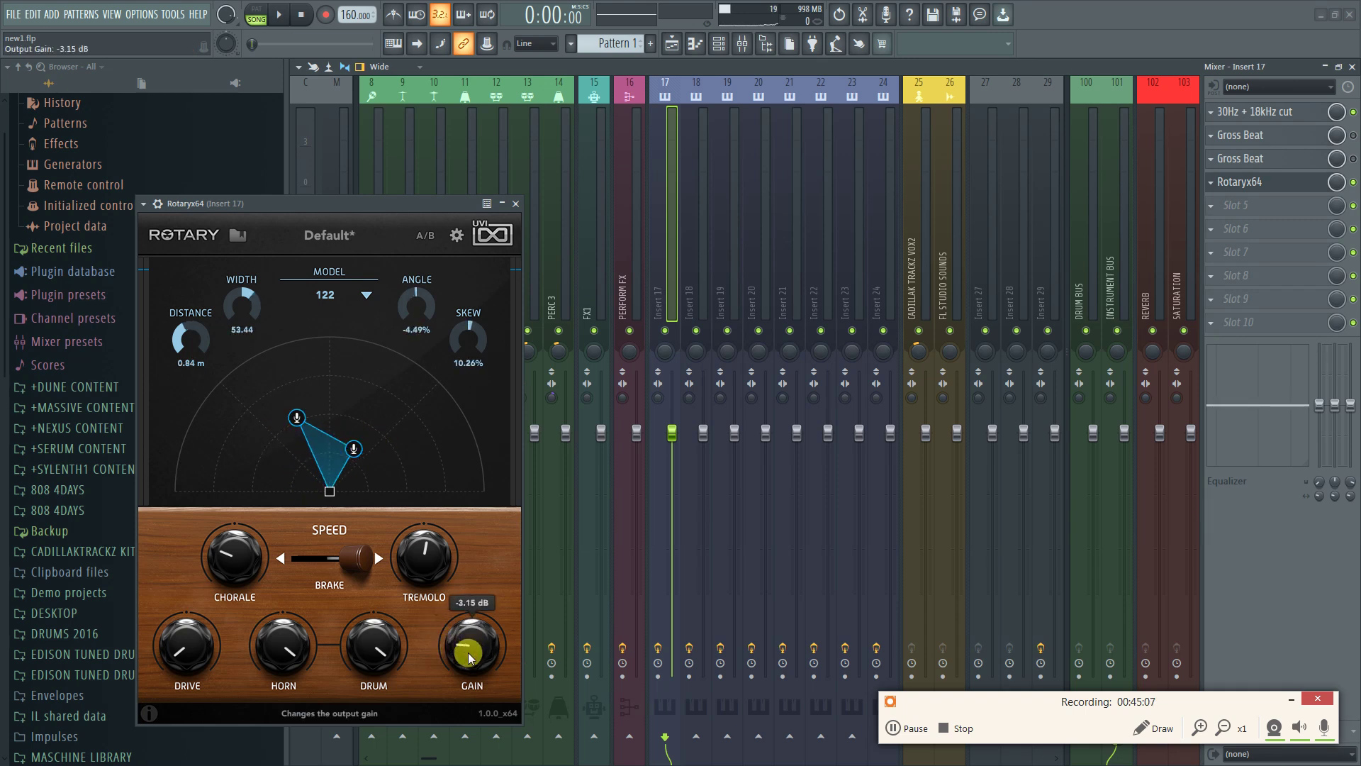
Save the Rotary settings as a preset named laks1, and close the effect window and the mixer
{"action": "left_click", "coordinate": [156, 207]}
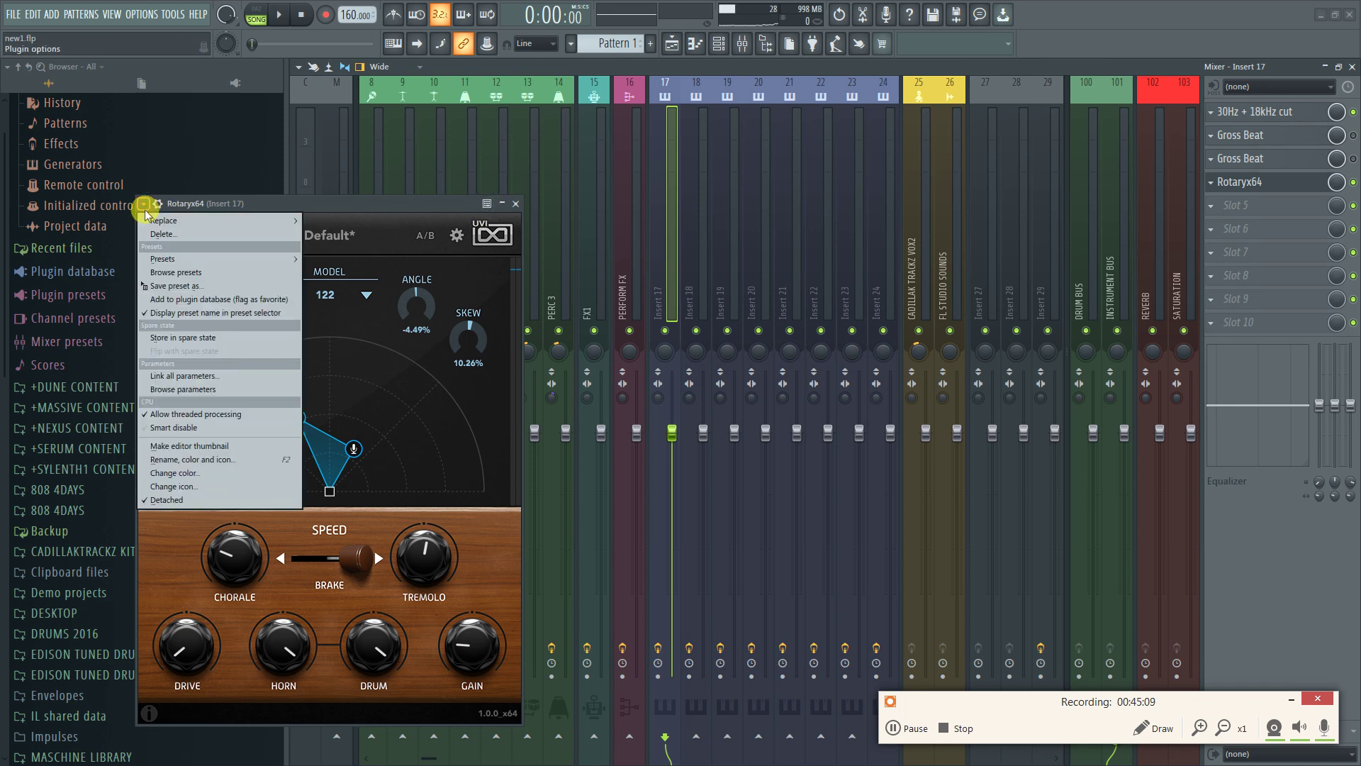
{"action": "left_click", "coordinate": [176, 287]}
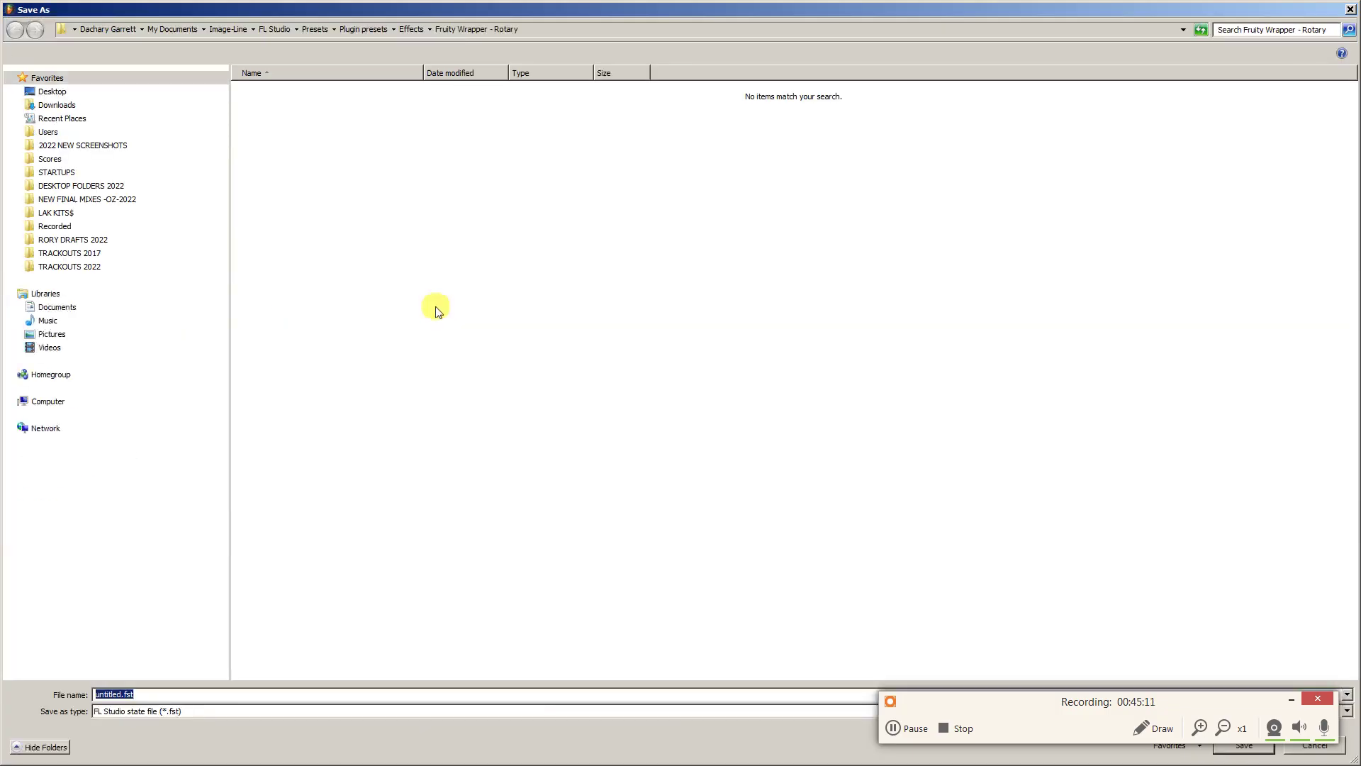
{"action": "type", "text": "laks1"}
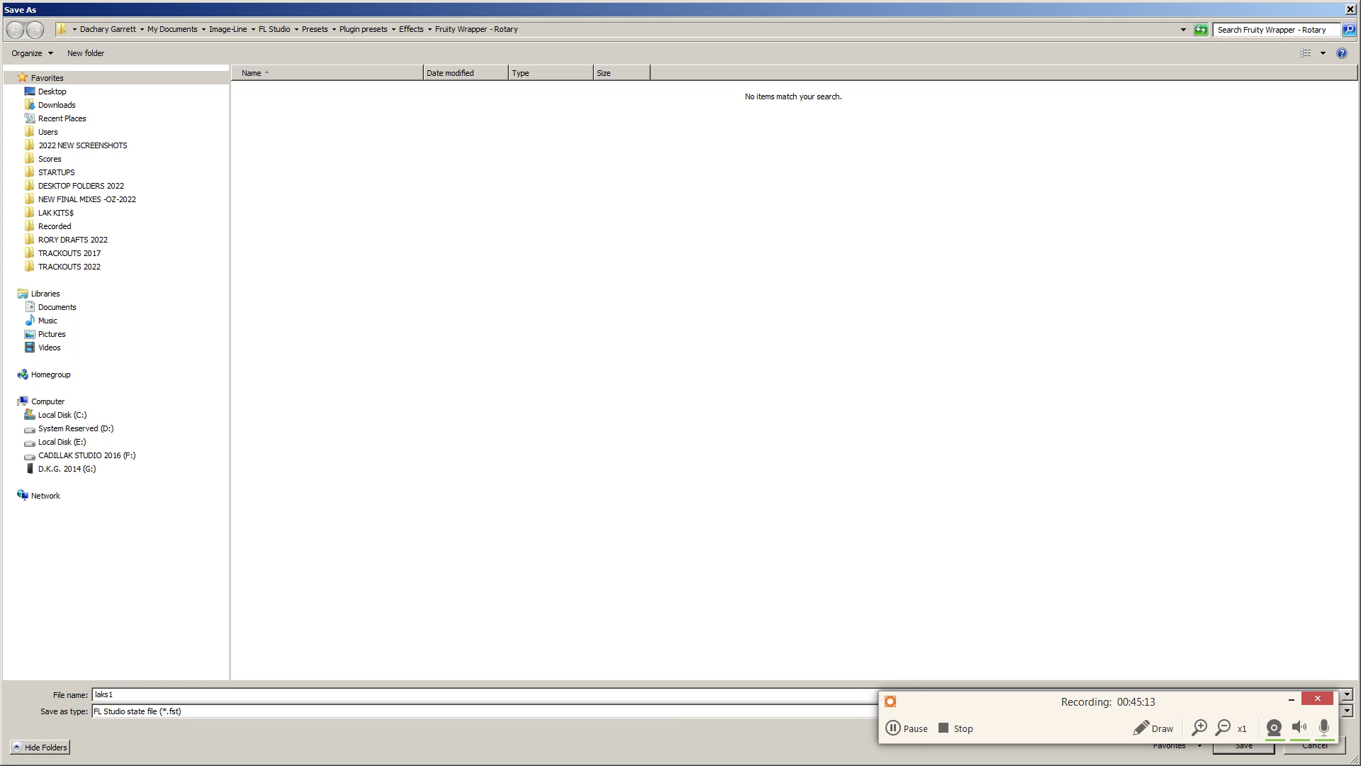
{"action": "key", "text": "Return"}
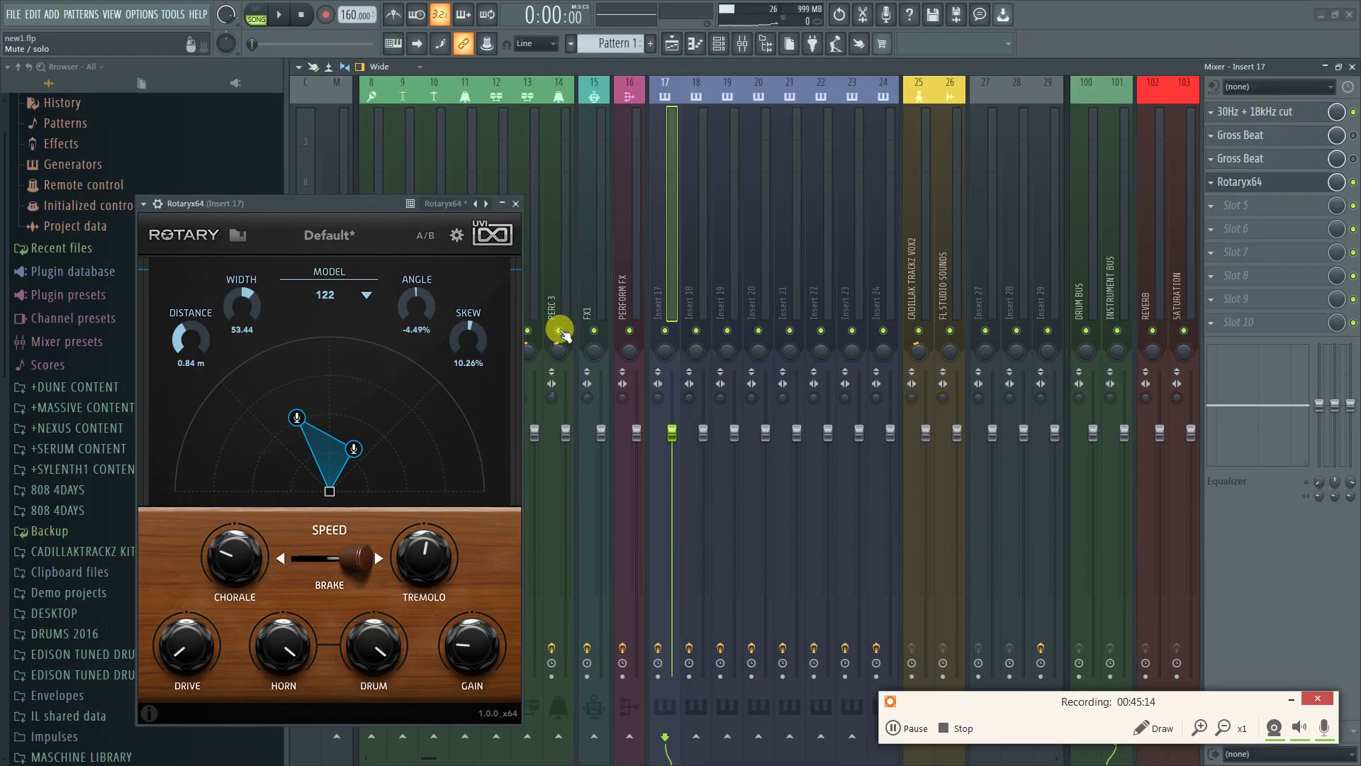
{"action": "left_click", "coordinate": [516, 204]}
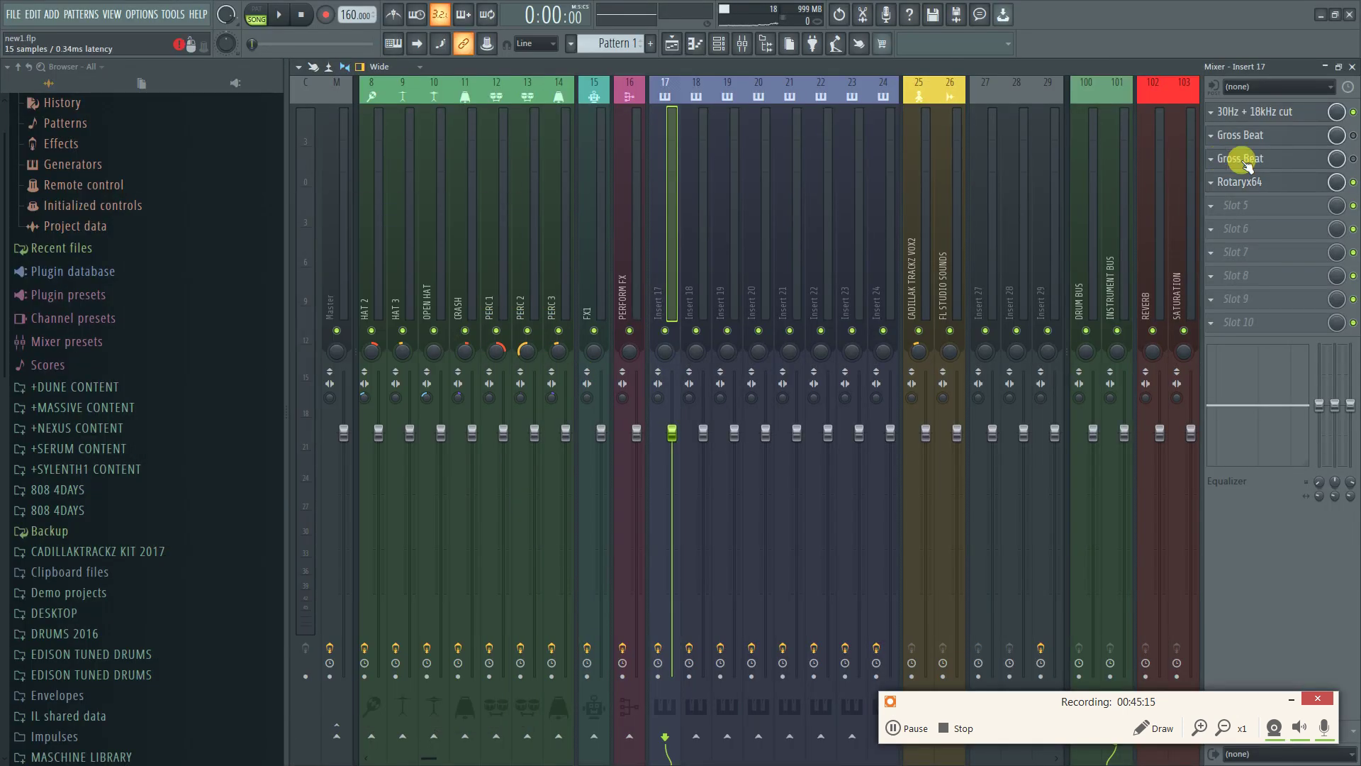
{"action": "left_click", "coordinate": [1352, 67]}
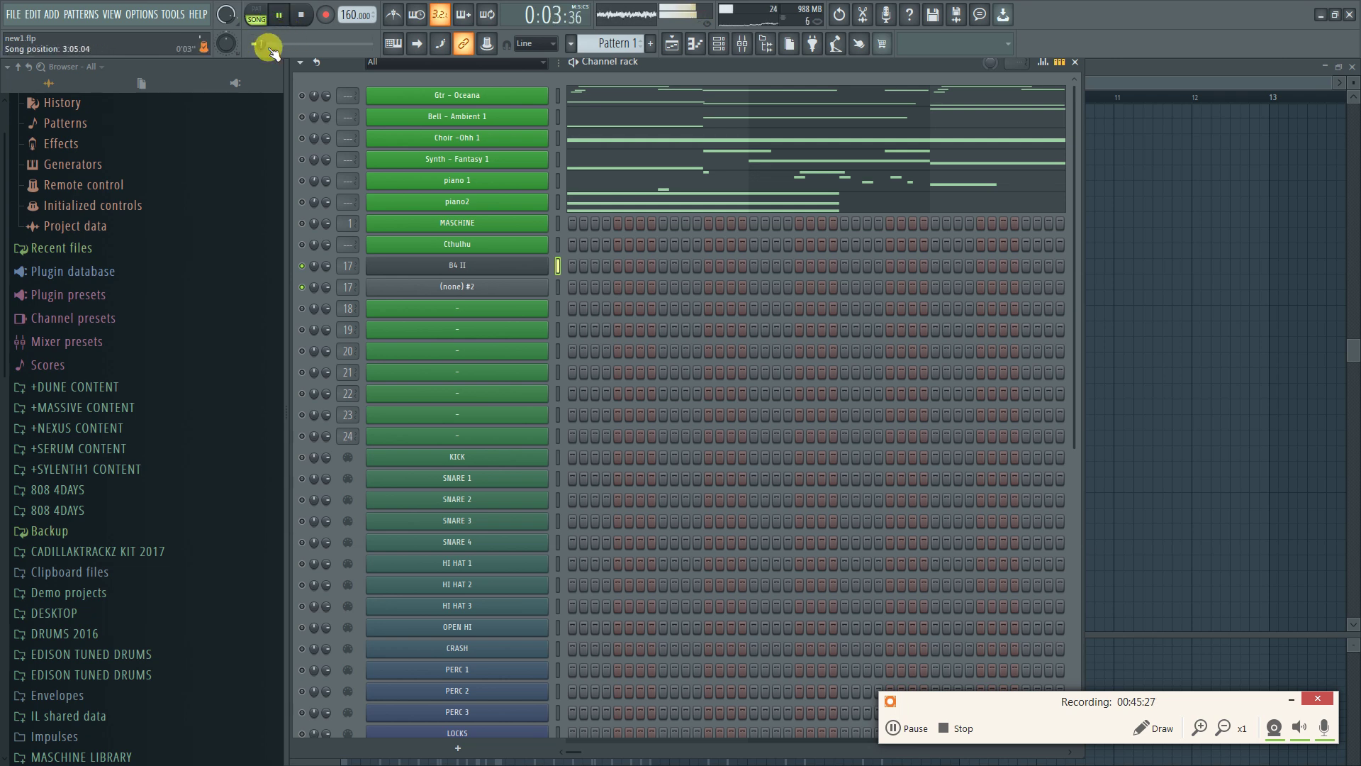
Stop playback, set the B4 II channel's root note to F4 in its wrapper settings, and close the plugin window
{"action": "left_click", "coordinate": [303, 15]}
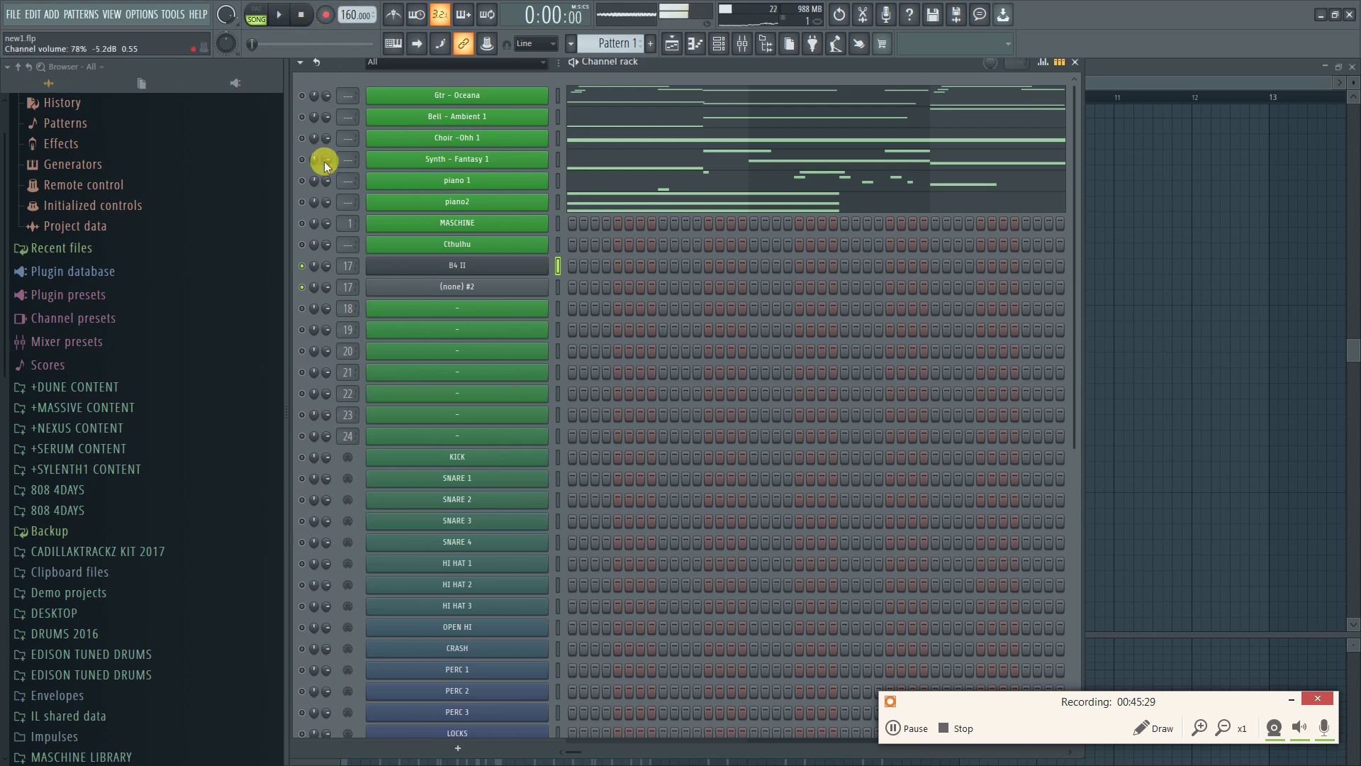
{"action": "left_click", "coordinate": [529, 264]}
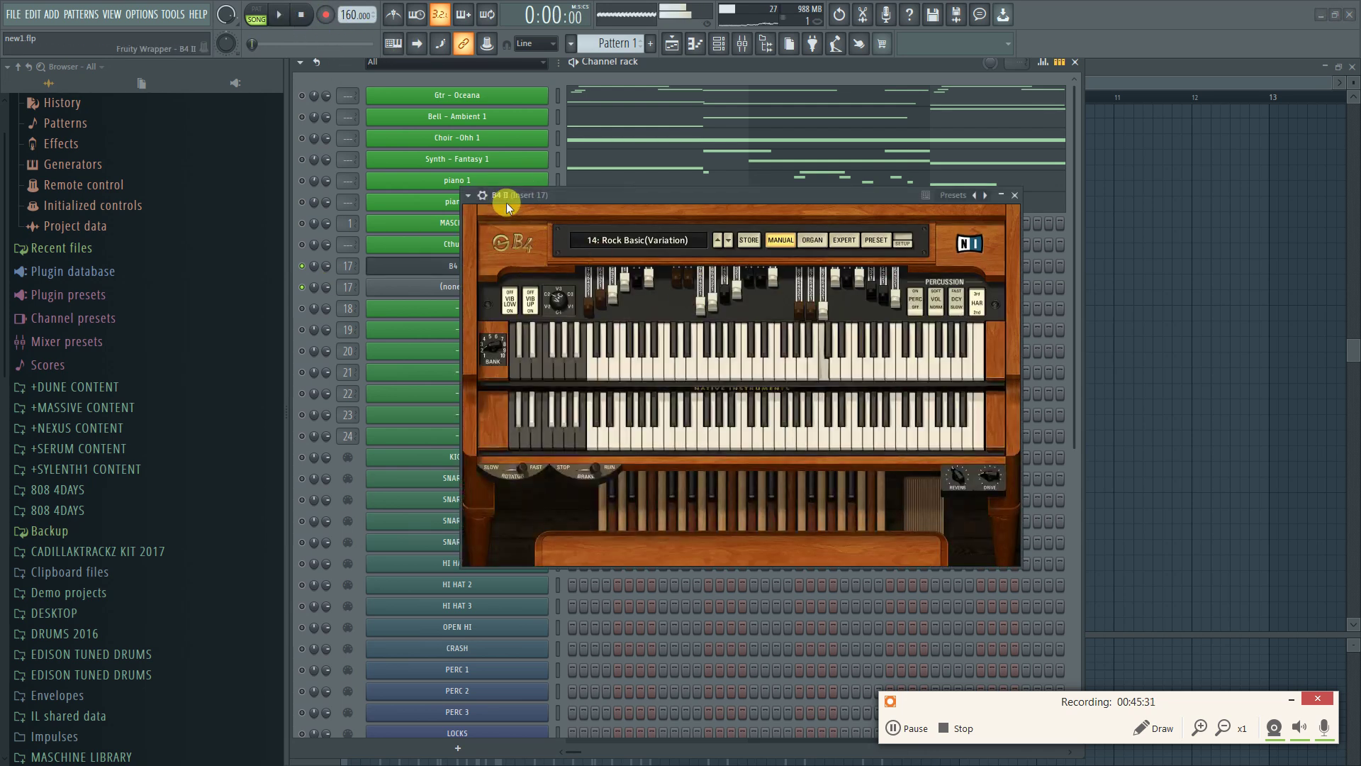
{"action": "left_click", "coordinate": [484, 196]}
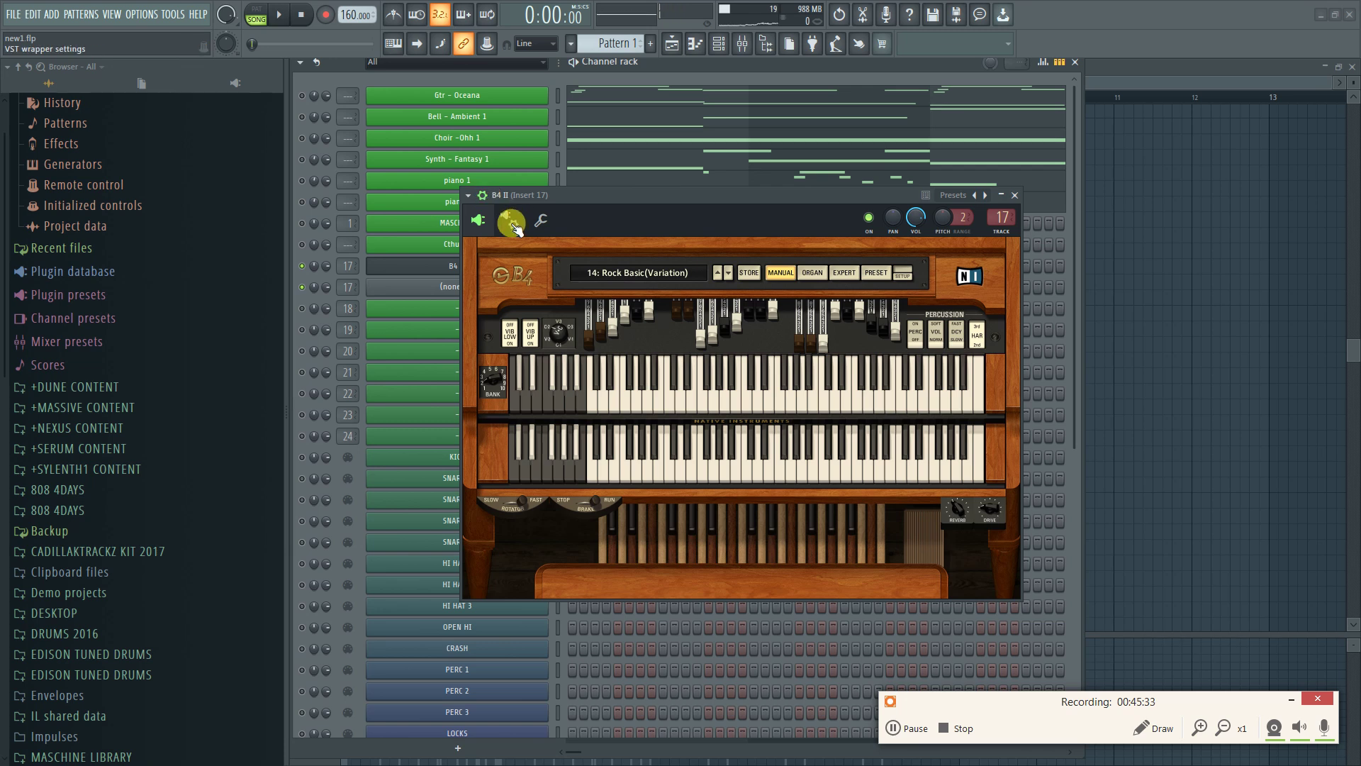
{"action": "left_click", "coordinate": [539, 225]}
{"action": "left_click", "coordinate": [663, 458]}
{"action": "left_click", "coordinate": [665, 457]}
{"action": "left_click_drag", "start_coordinate": [665, 457], "coordinate": [625, 454]}
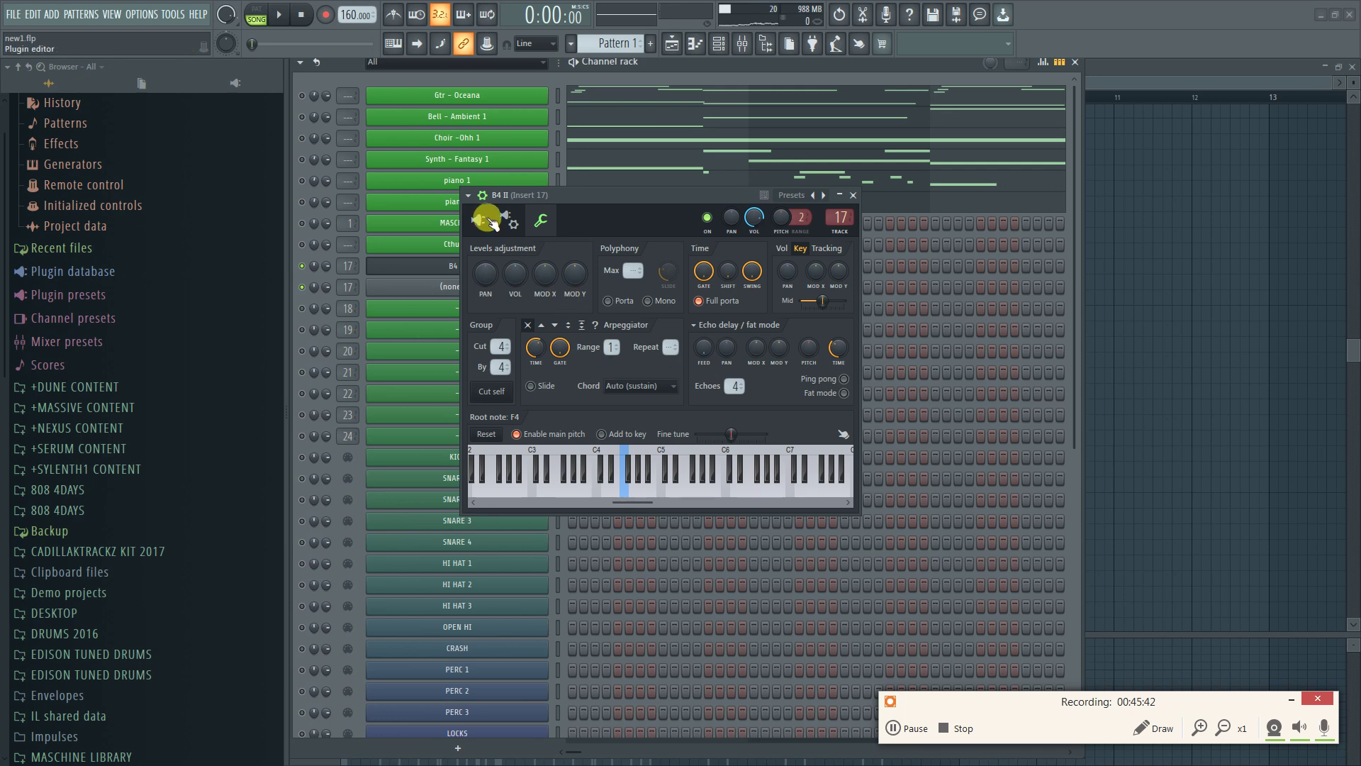
{"action": "left_click", "coordinate": [478, 220]}
{"action": "left_click", "coordinate": [1015, 195]}
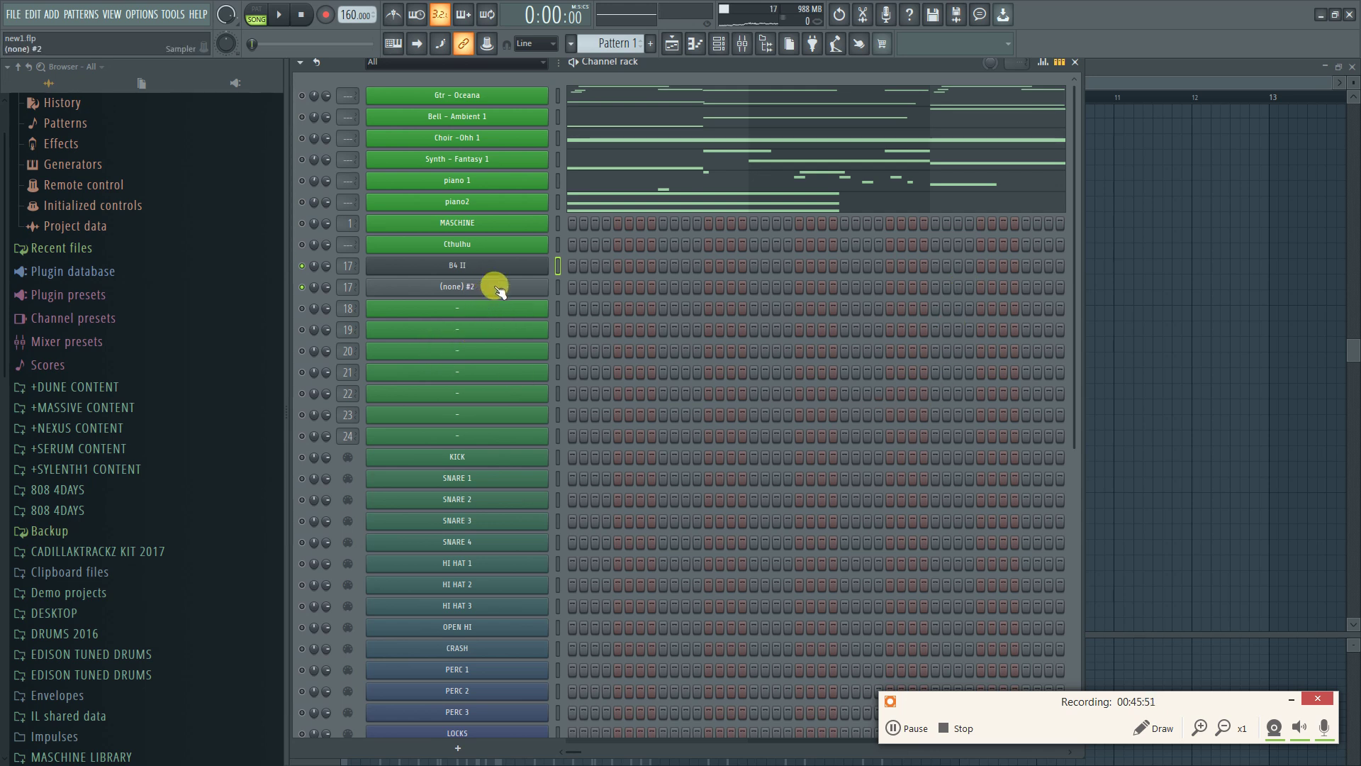
Play back the arrangement to rehearse an organ line on the B4 II channel, and stop playback
{"action": "left_click", "coordinate": [279, 15]}
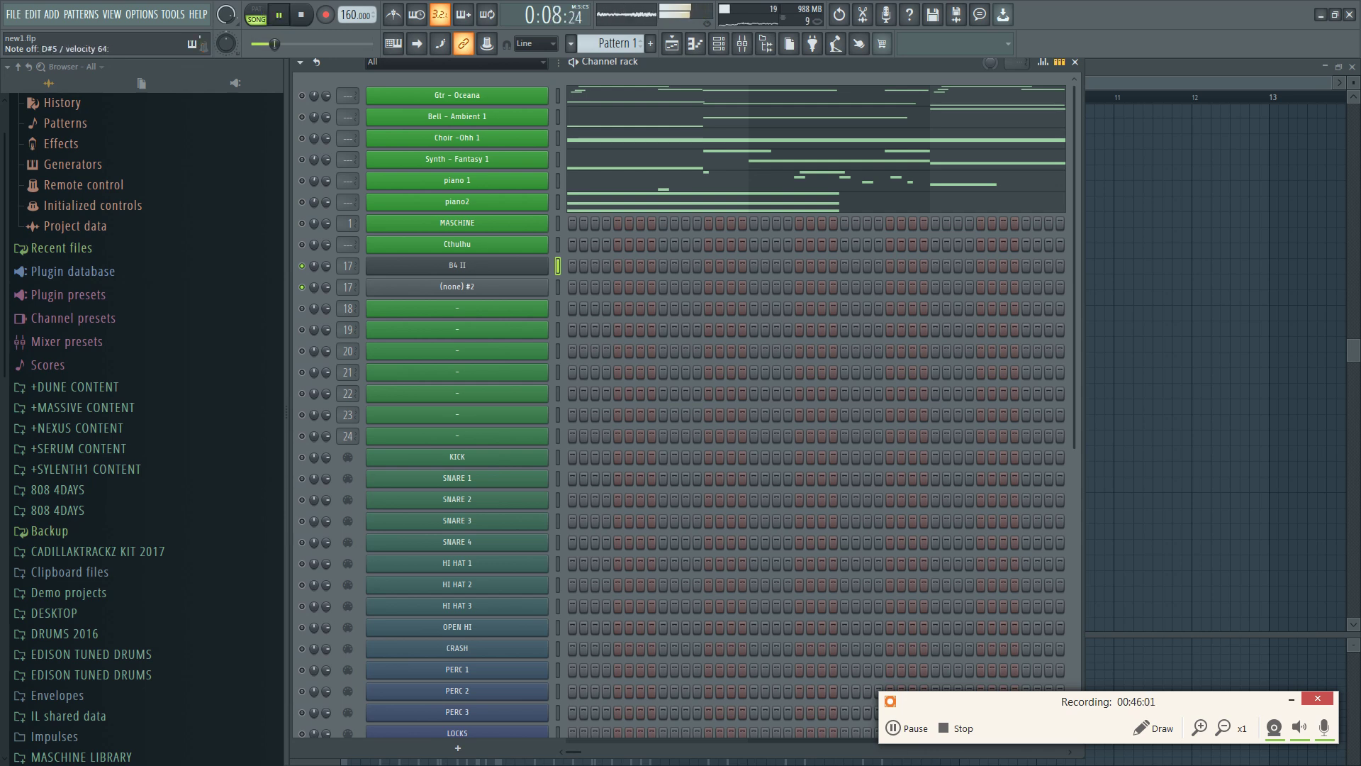
{"action": "left_click", "coordinate": [302, 19]}
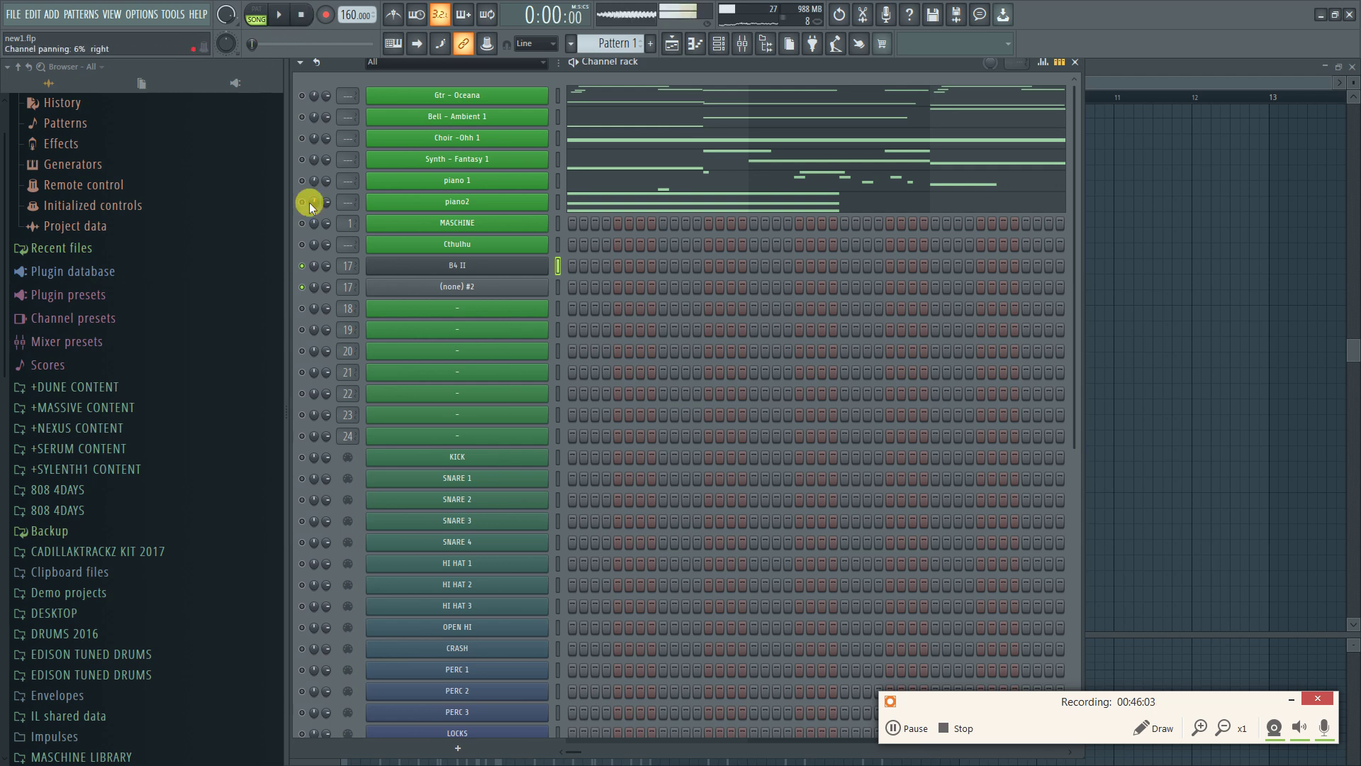
{"action": "left_click", "coordinate": [328, 267]}
{"action": "left_click", "coordinate": [279, 15]}
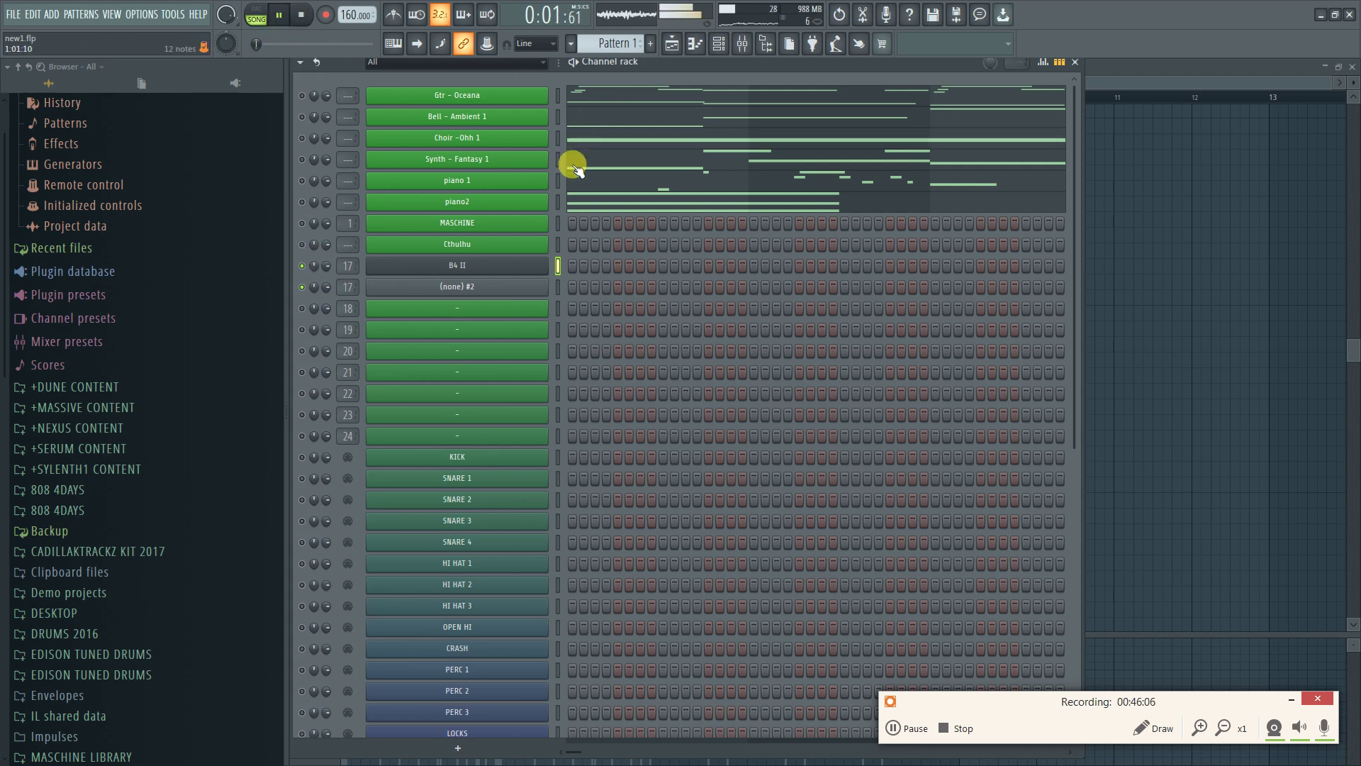
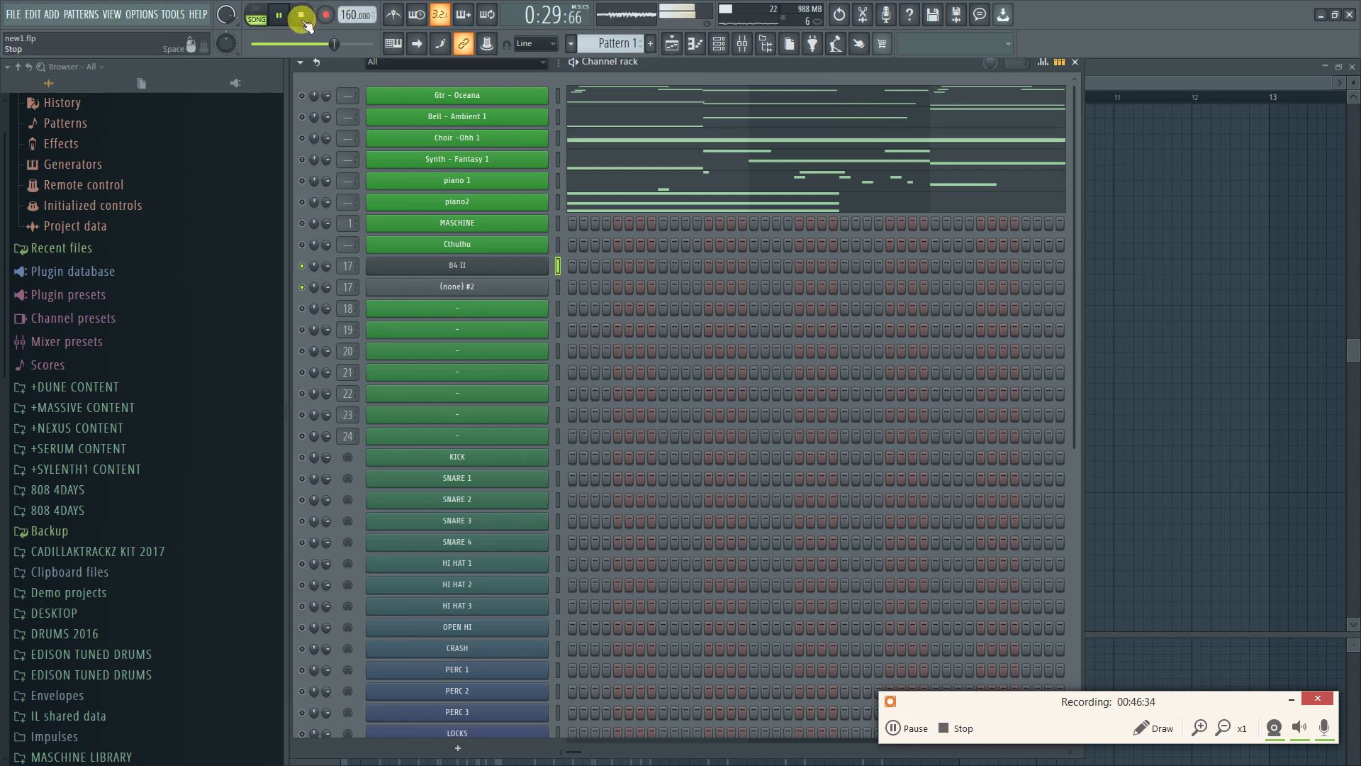
{"action": "left_click", "coordinate": [308, 21]}
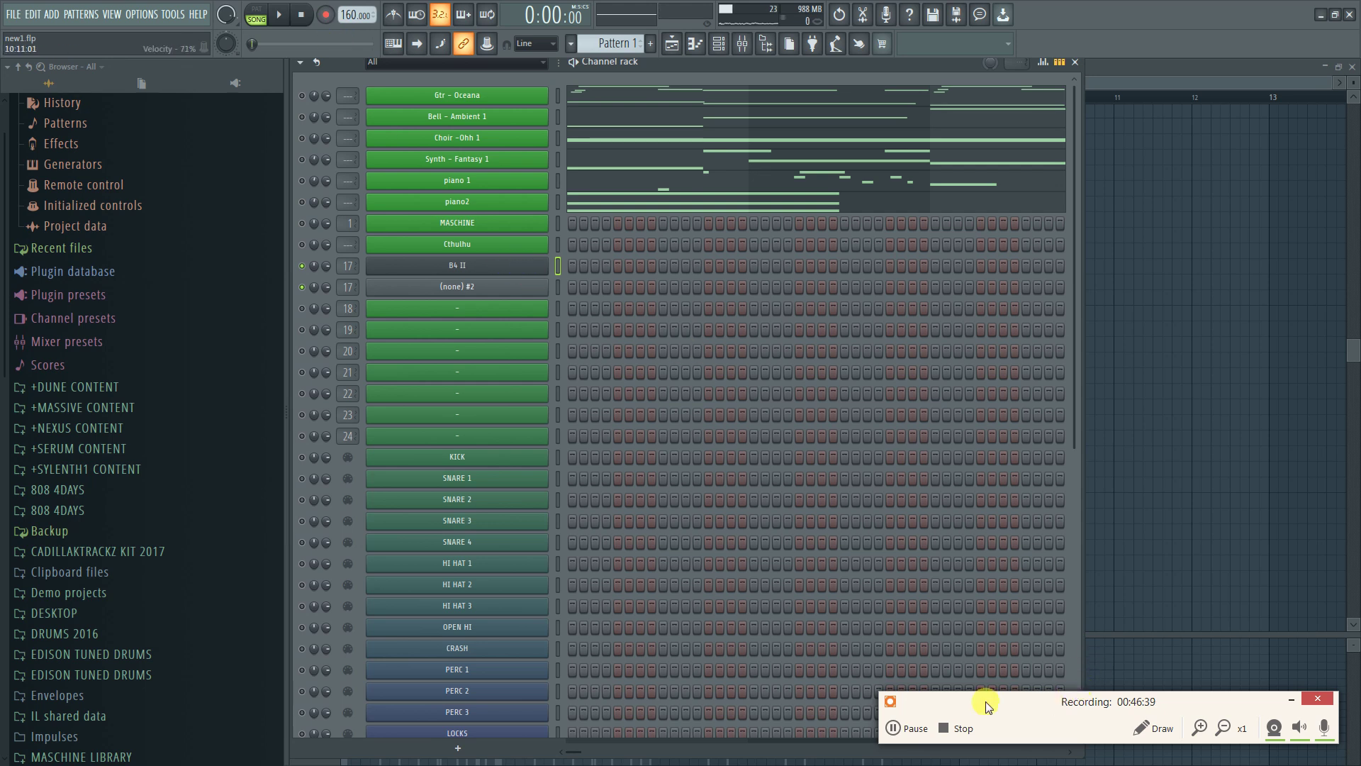
Open the B4 II channel's piano roll and record a repeating organ line of C6, G#5 and G5 over the song
{"action": "right_click", "coordinate": [542, 286]}
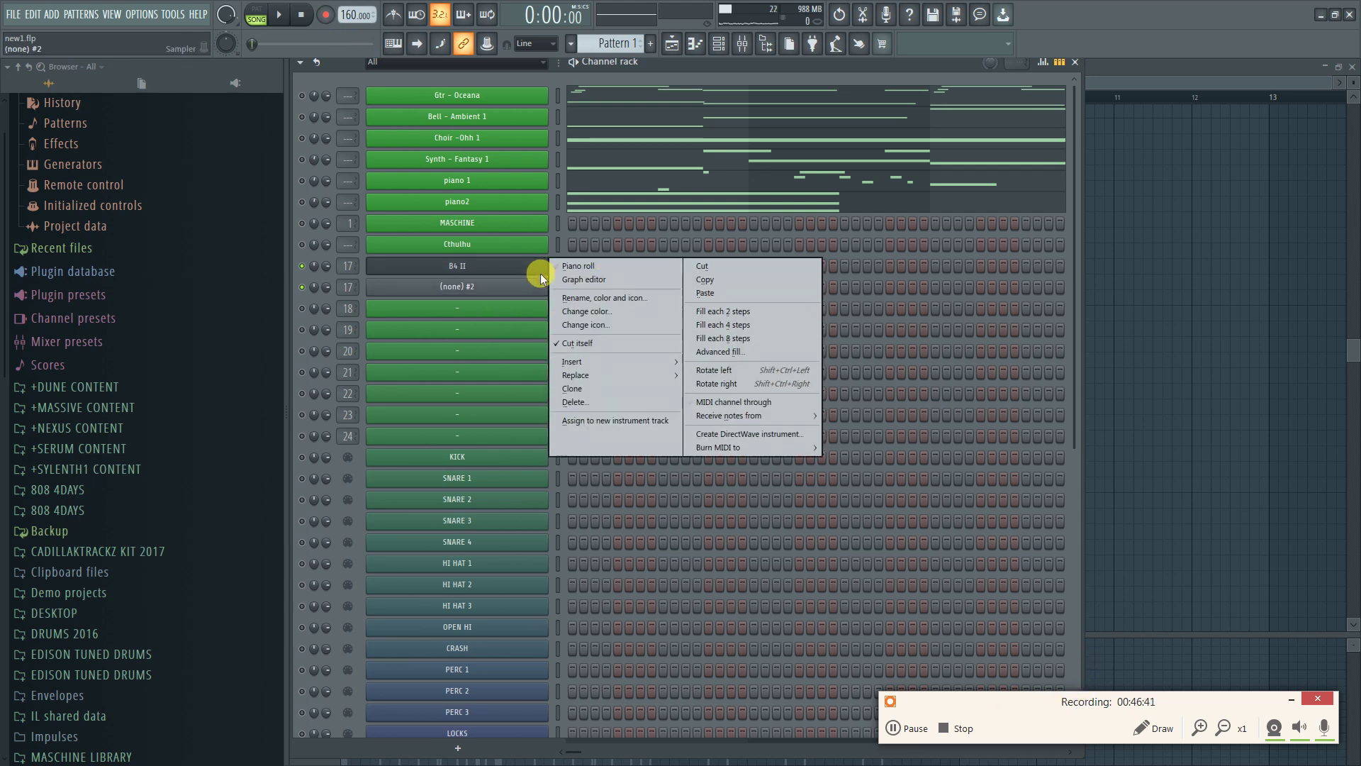
{"action": "left_click", "coordinate": [570, 285]}
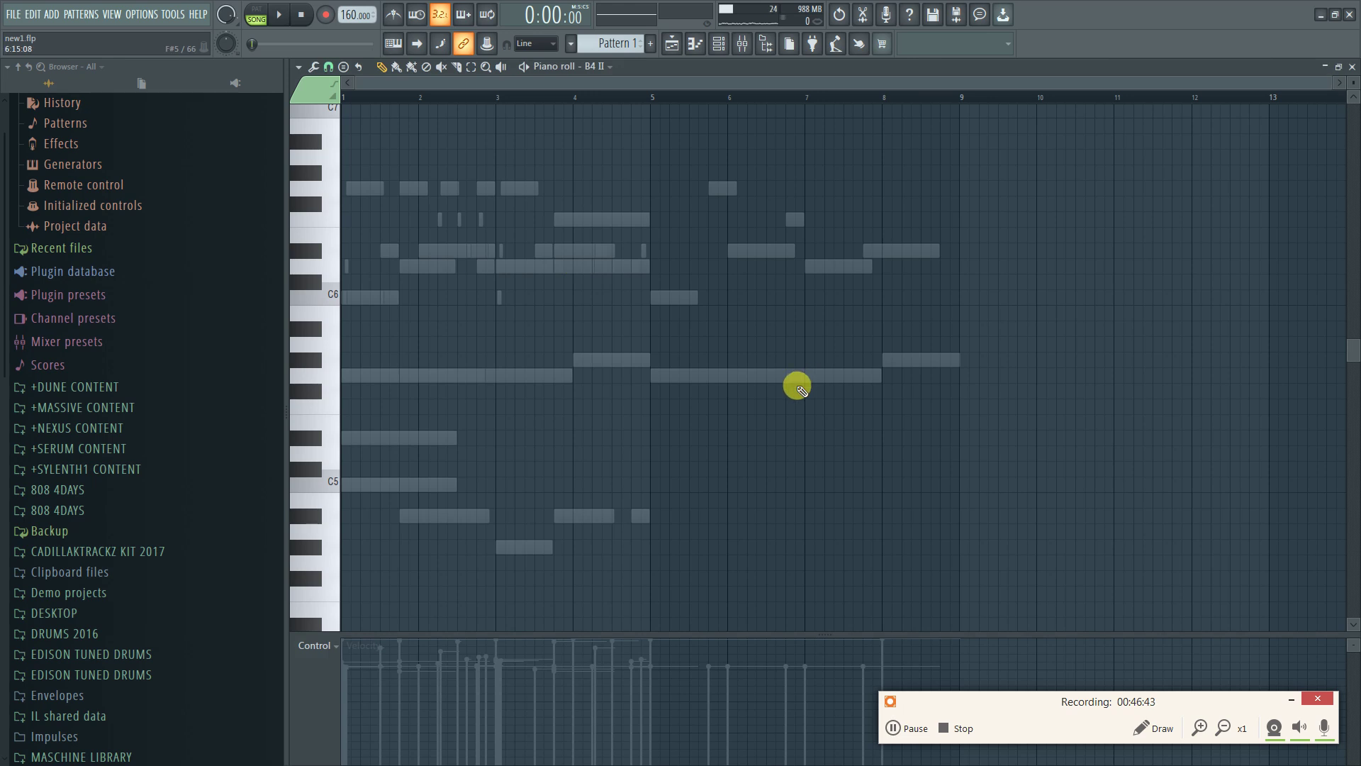
{"action": "key", "text": "q"}
{"action": "key", "text": "q"}
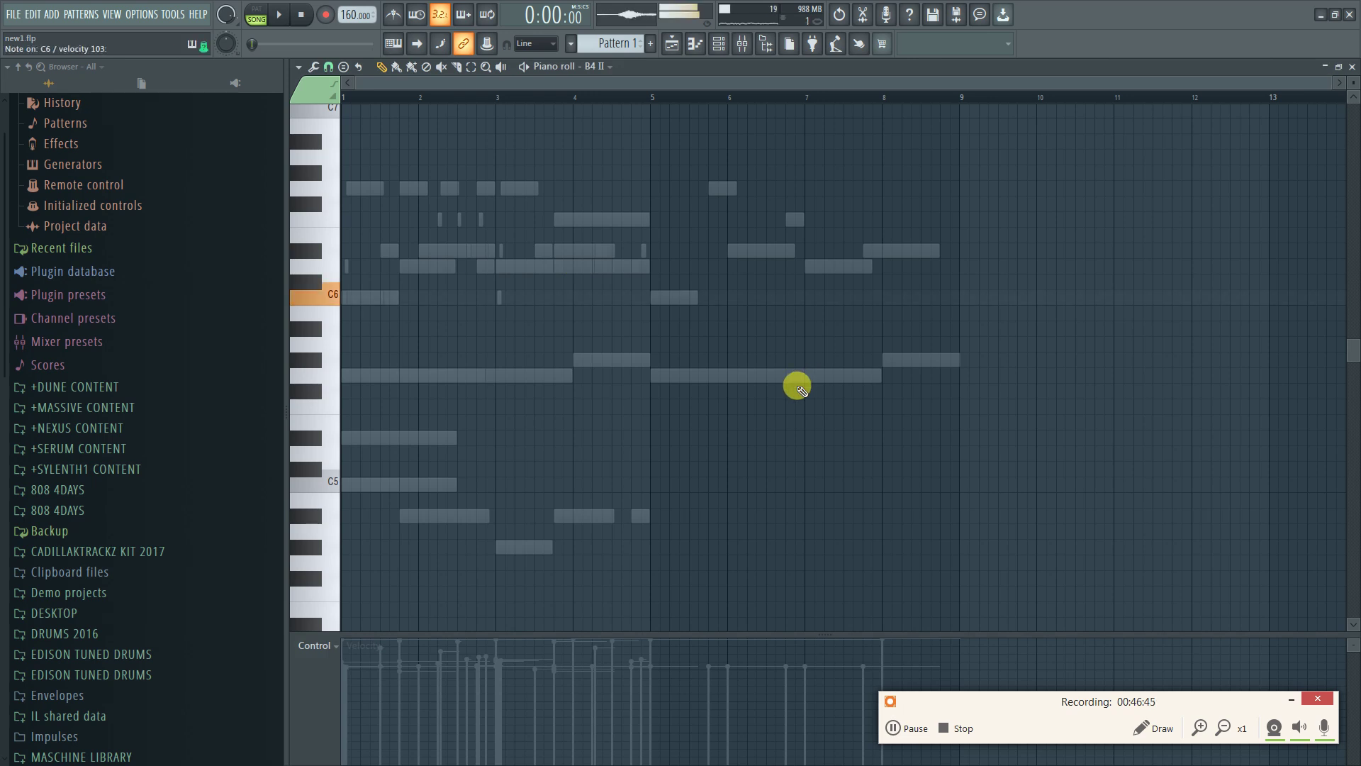
{"action": "key", "text": "h"}
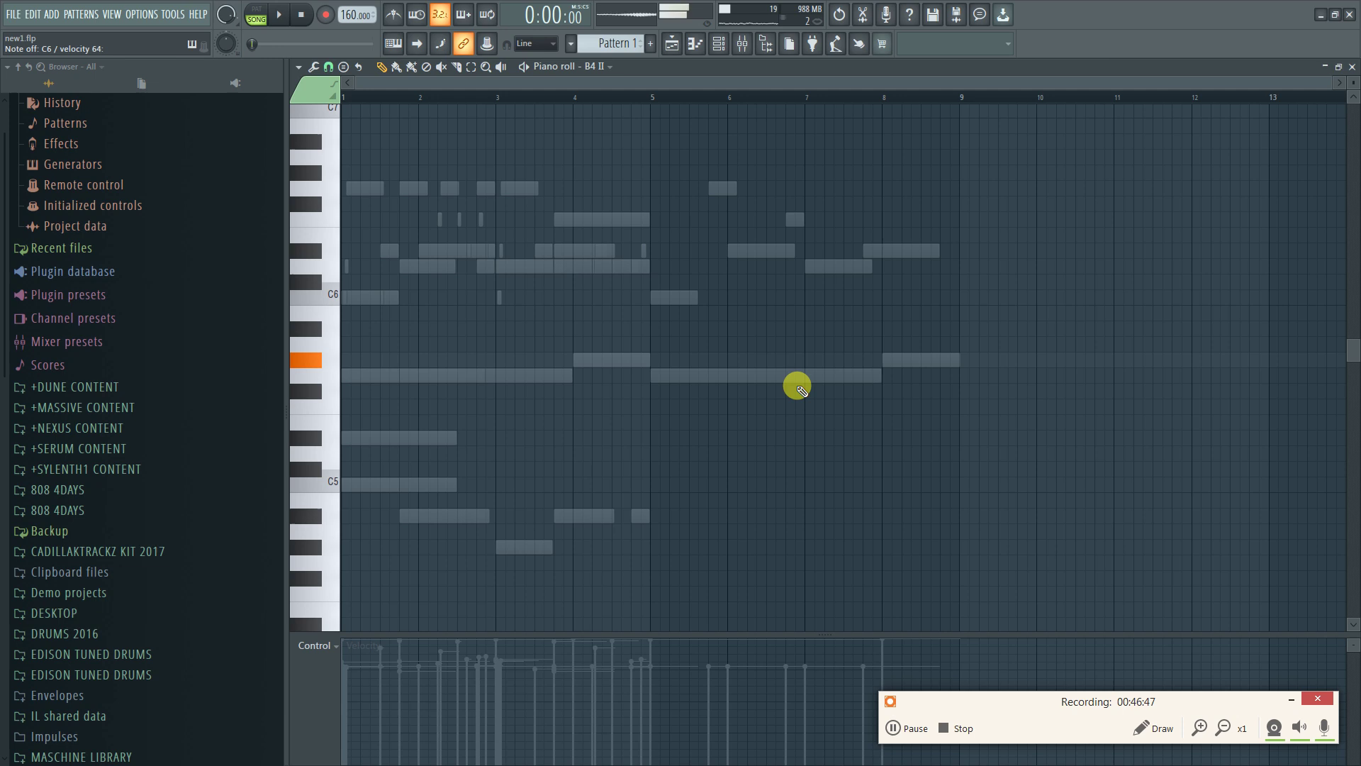
{"action": "key", "text": "q"}
{"action": "key", "text": "d"}
{"action": "key", "text": "q"}
{"action": "key", "text": "d"}
{"action": "key", "text": "q"}
{"action": "key", "text": "v"}
{"action": "key", "text": "d"}
{"action": "key", "text": "z"}
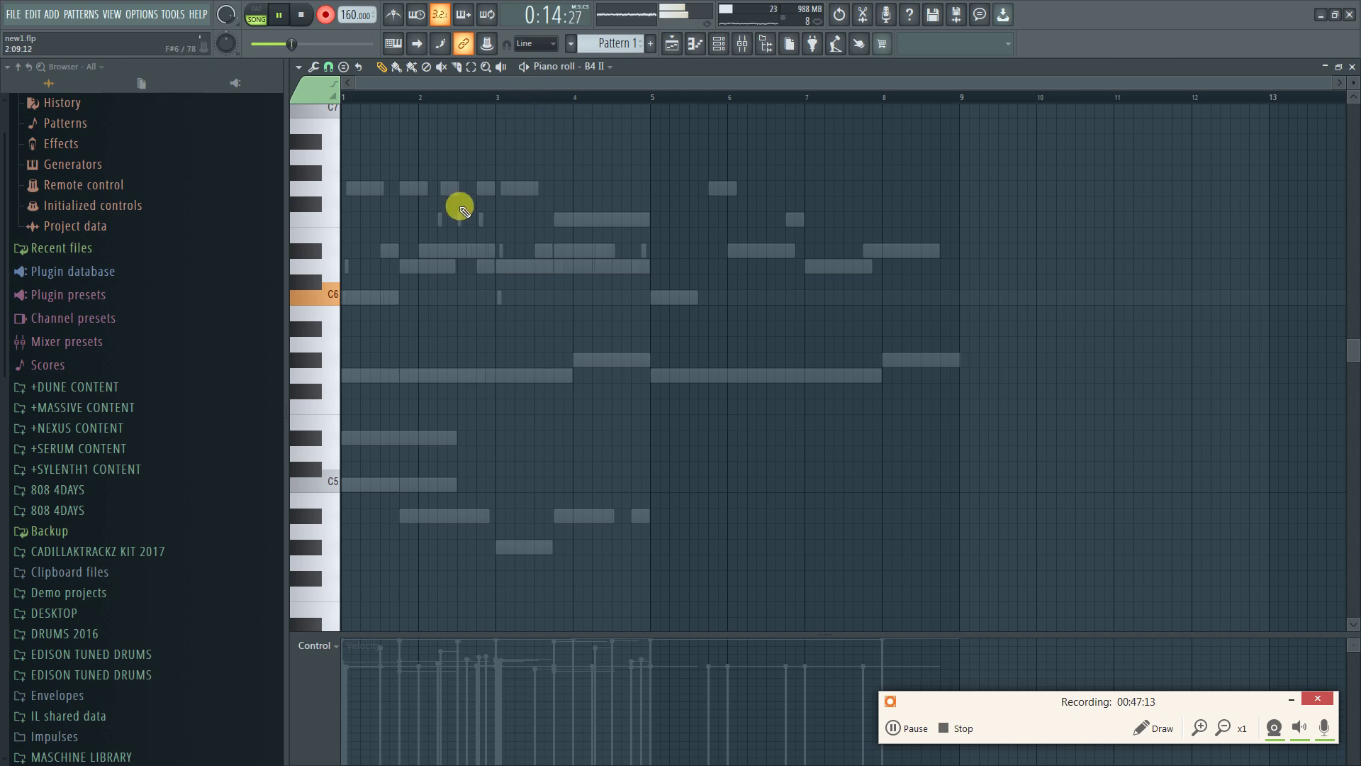
{"action": "left_click", "coordinate": [300, 14]}
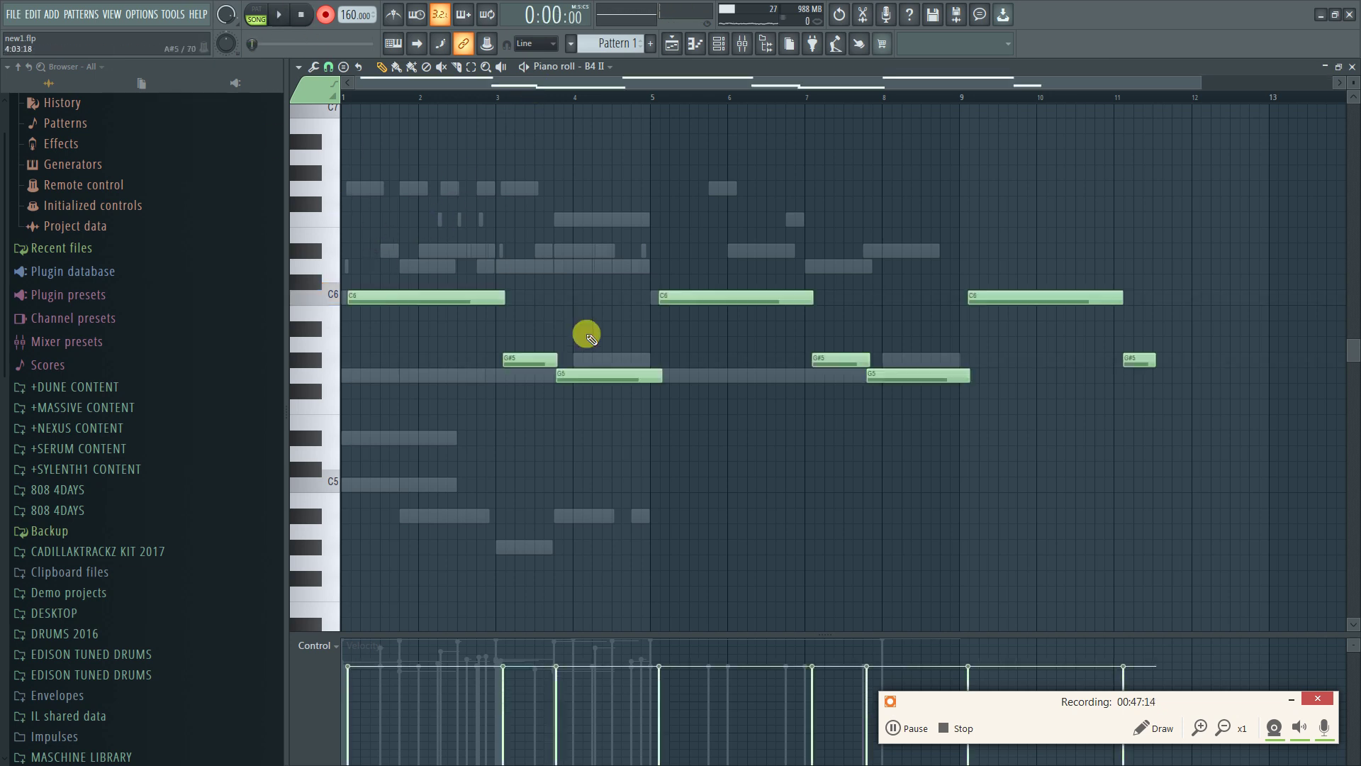
Select all recorded organ notes, shift them earlier so the first C6 starts at bar 1, and deselect them
{"action": "left_click", "coordinate": [539, 203]}
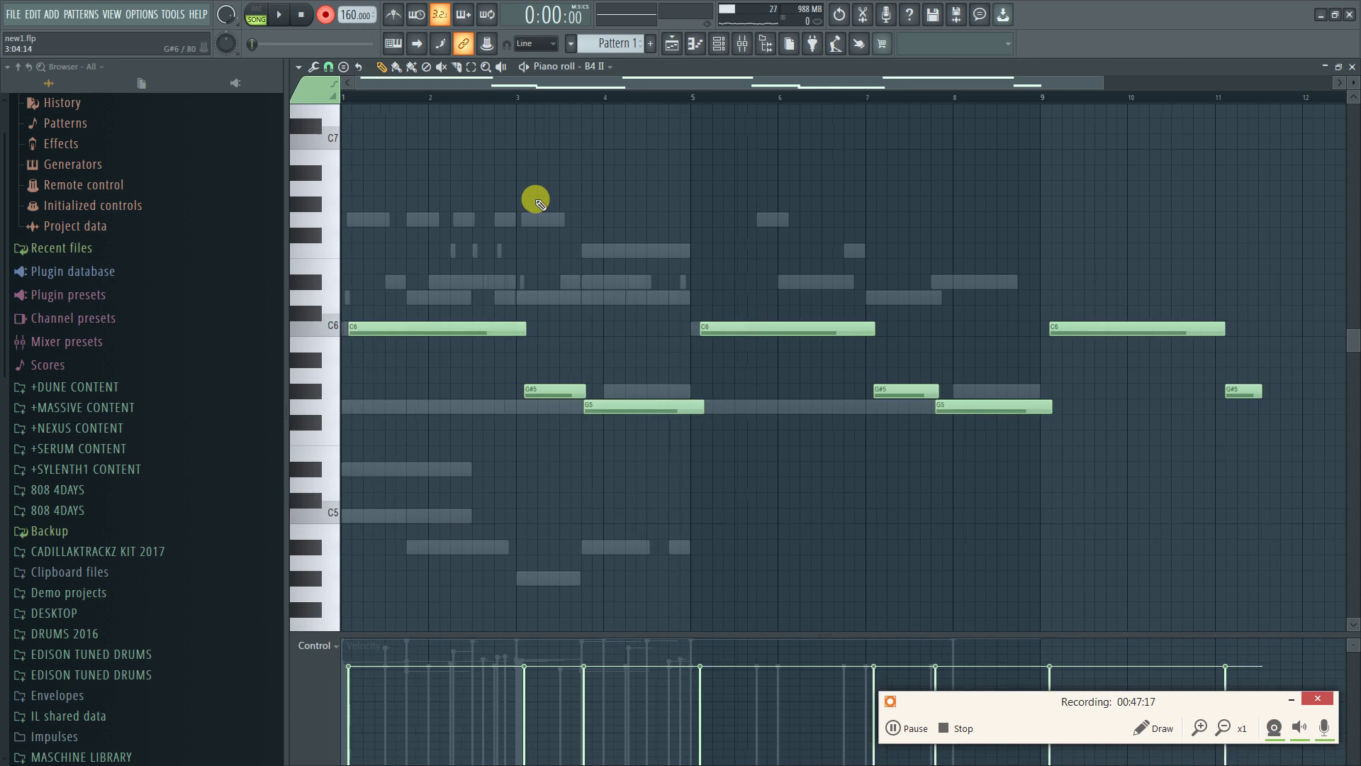
{"action": "key", "text": "ctrl+a"}
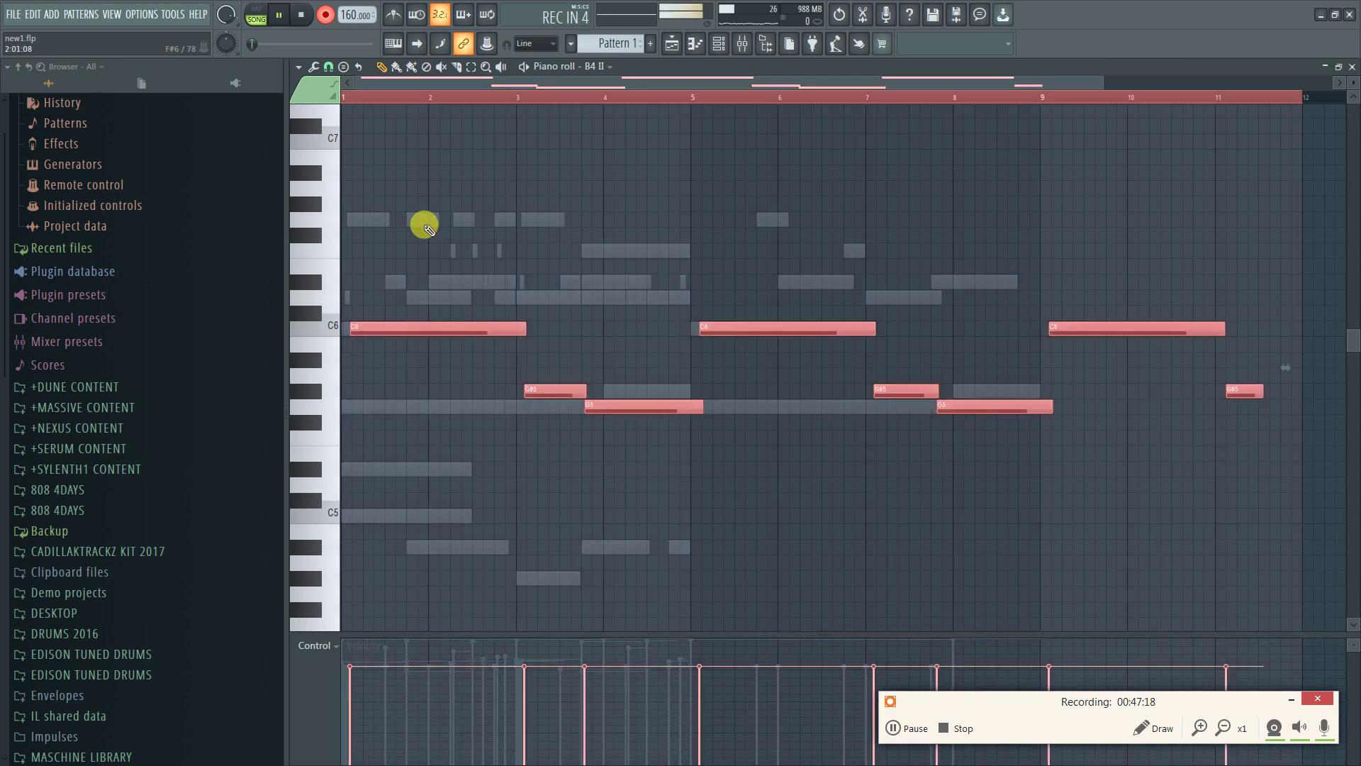
{"action": "left_click_drag", "start_coordinate": [404, 328], "coordinate": [349, 325]}
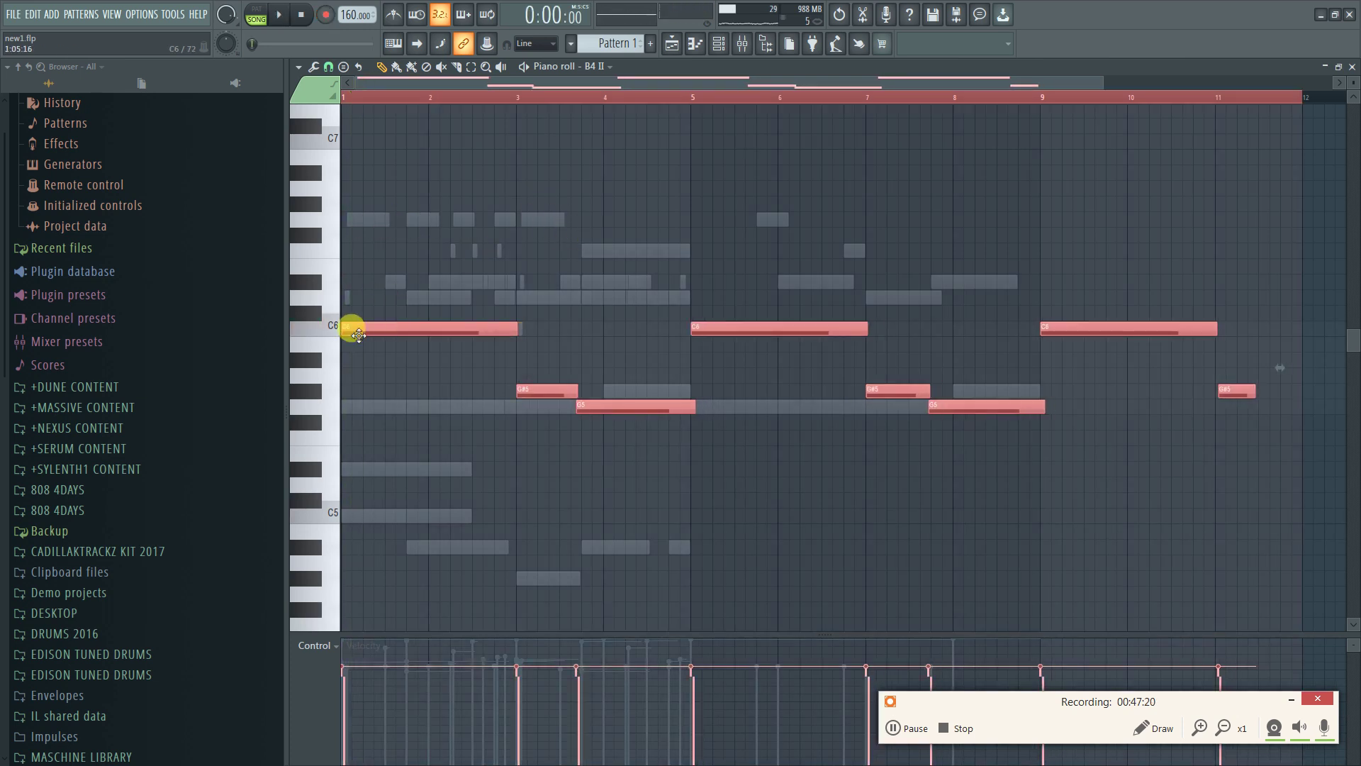
{"action": "left_click", "coordinate": [638, 211]}
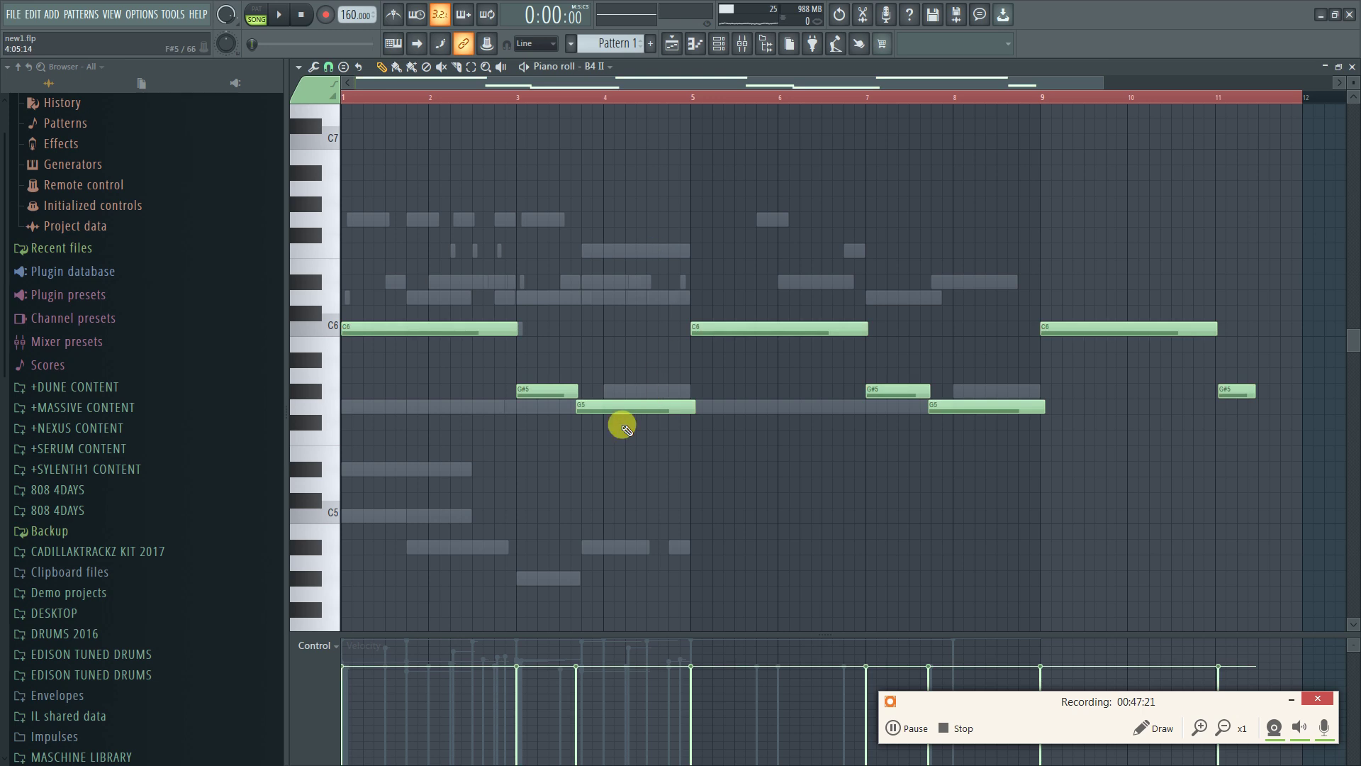
Set the piano roll snap to Line and replace the first G5 note with one starting slightly later in bar 3
{"action": "right_click", "coordinate": [583, 407]}
{"action": "left_click", "coordinate": [328, 67]}
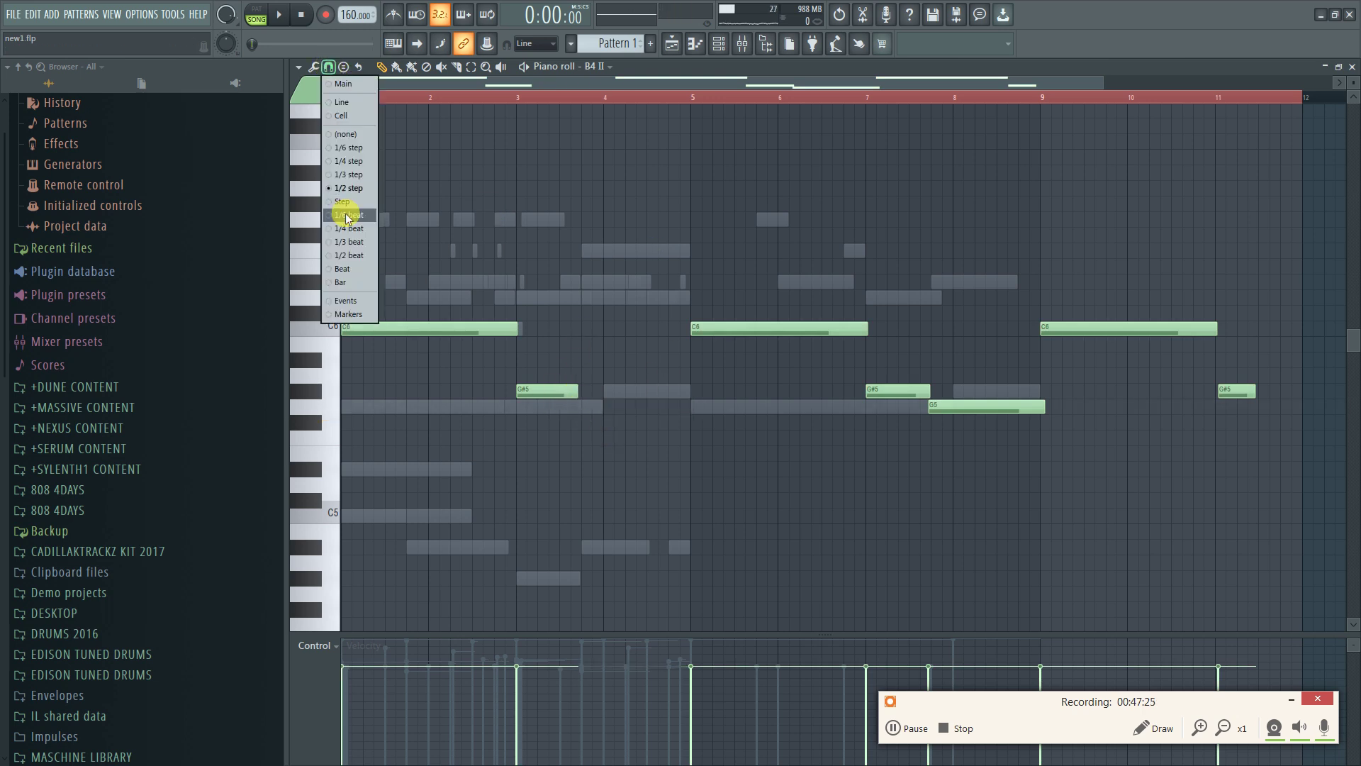
{"action": "left_click", "coordinate": [348, 102]}
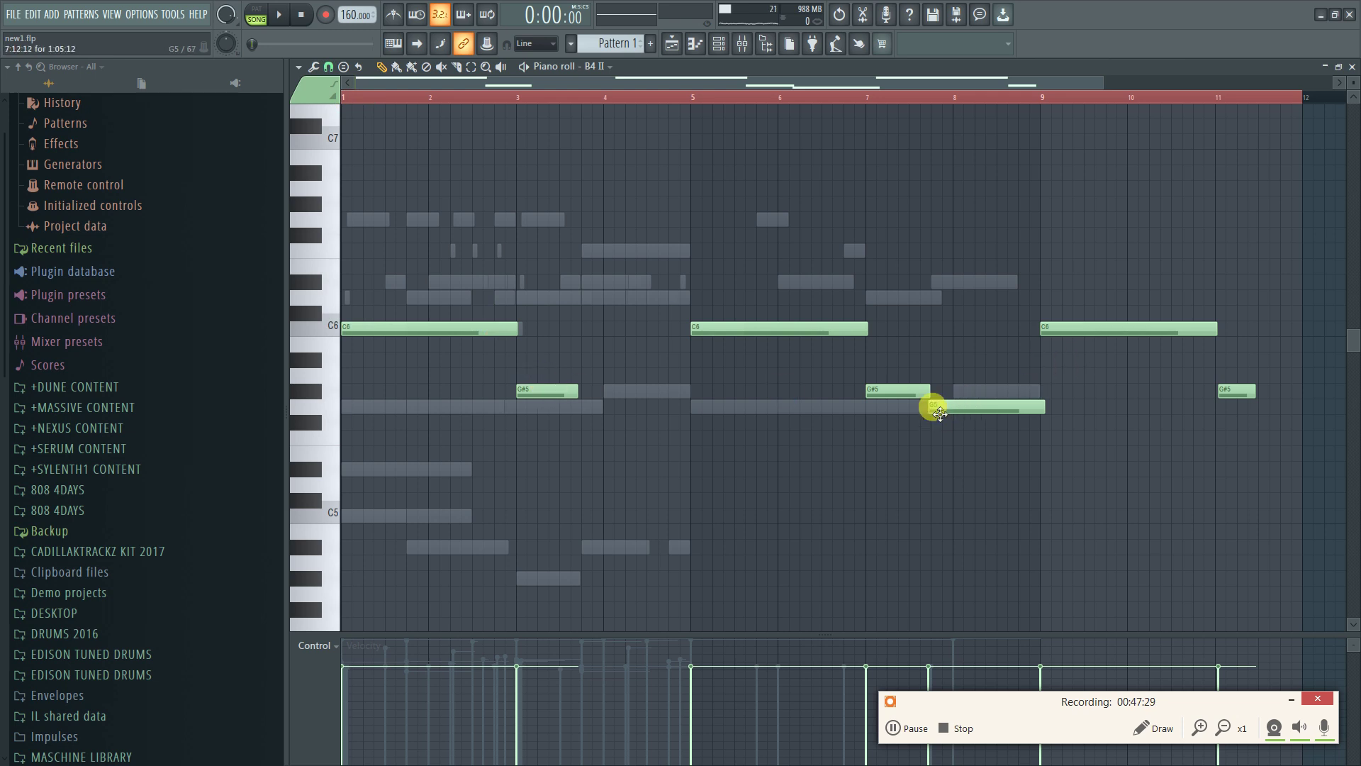
{"action": "left_click", "coordinate": [578, 406]}
Delete the repeated organ notes from bar 5 onward and slice off the part of the first G5 that extends past bar 5
{"action": "key", "text": "space"}
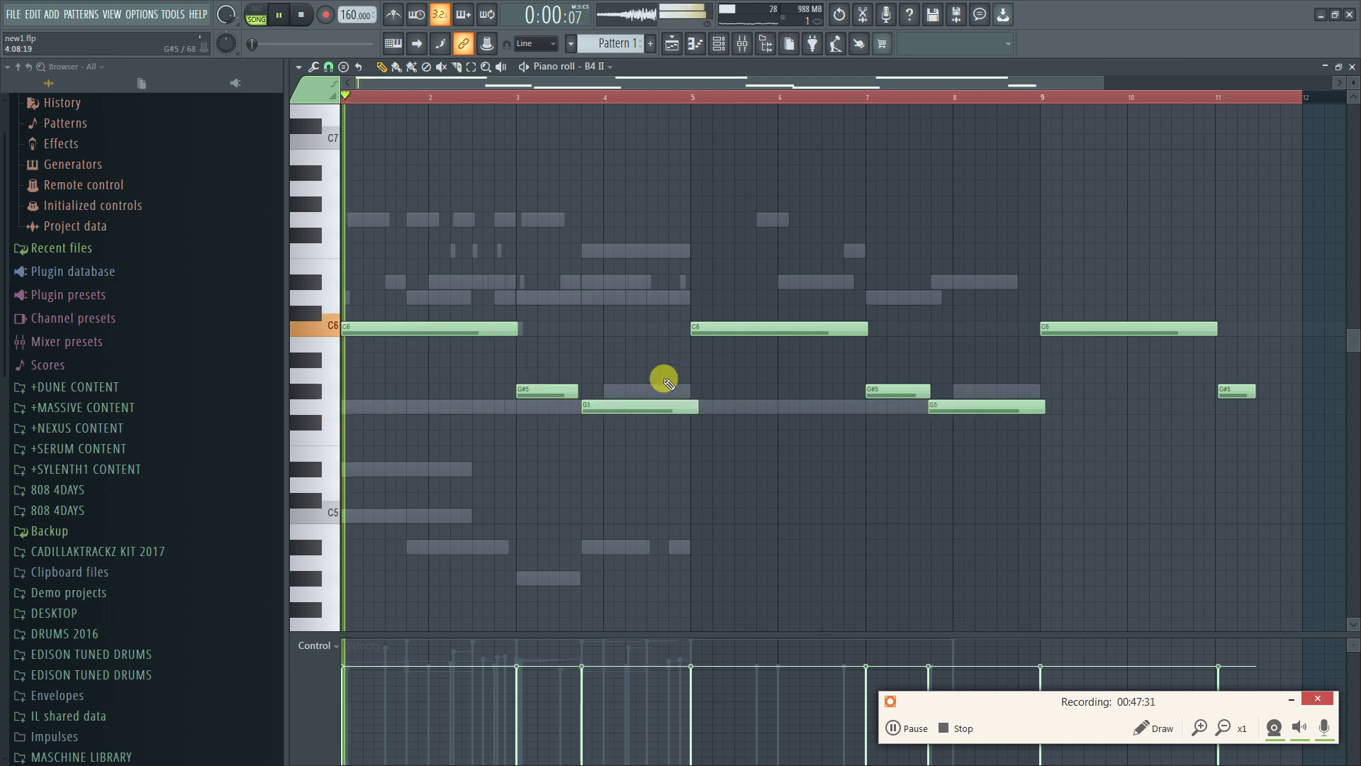
{"action": "right_click", "coordinate": [780, 327]}
{"action": "right_click", "coordinate": [921, 390]}
{"action": "right_click", "coordinate": [936, 407]}
{"action": "right_click", "coordinate": [1170, 327]}
{"action": "right_click", "coordinate": [1238, 391]}
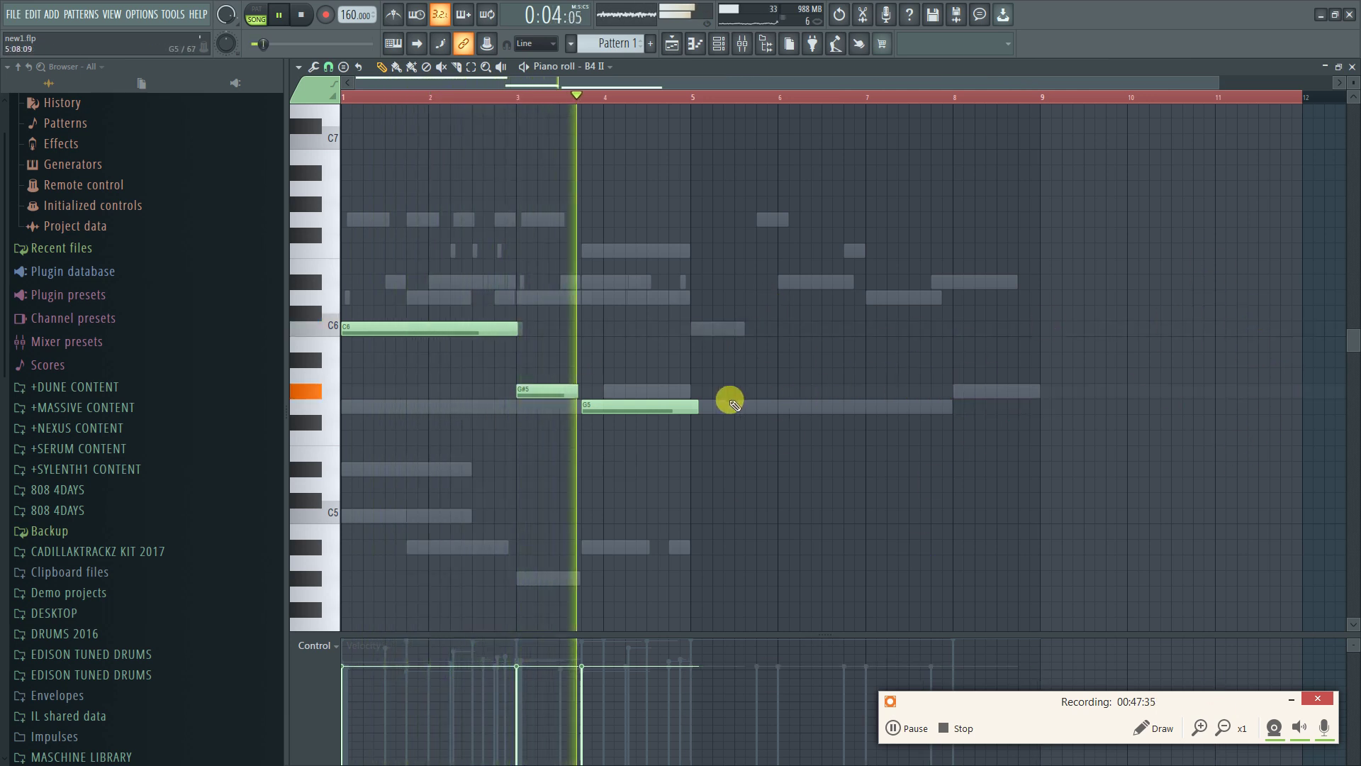
{"action": "key", "text": "space"}
{"action": "key", "text": "c"}
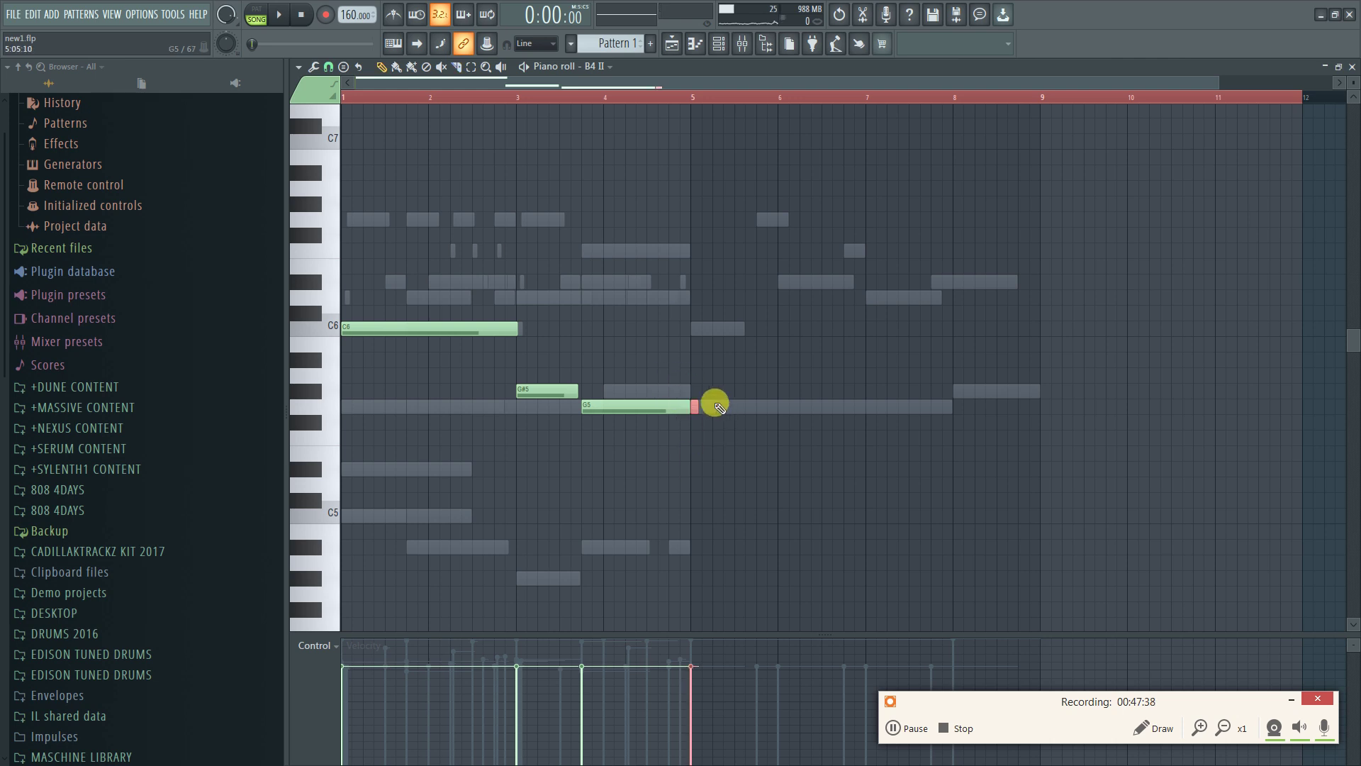
{"action": "right_click", "coordinate": [695, 406]}
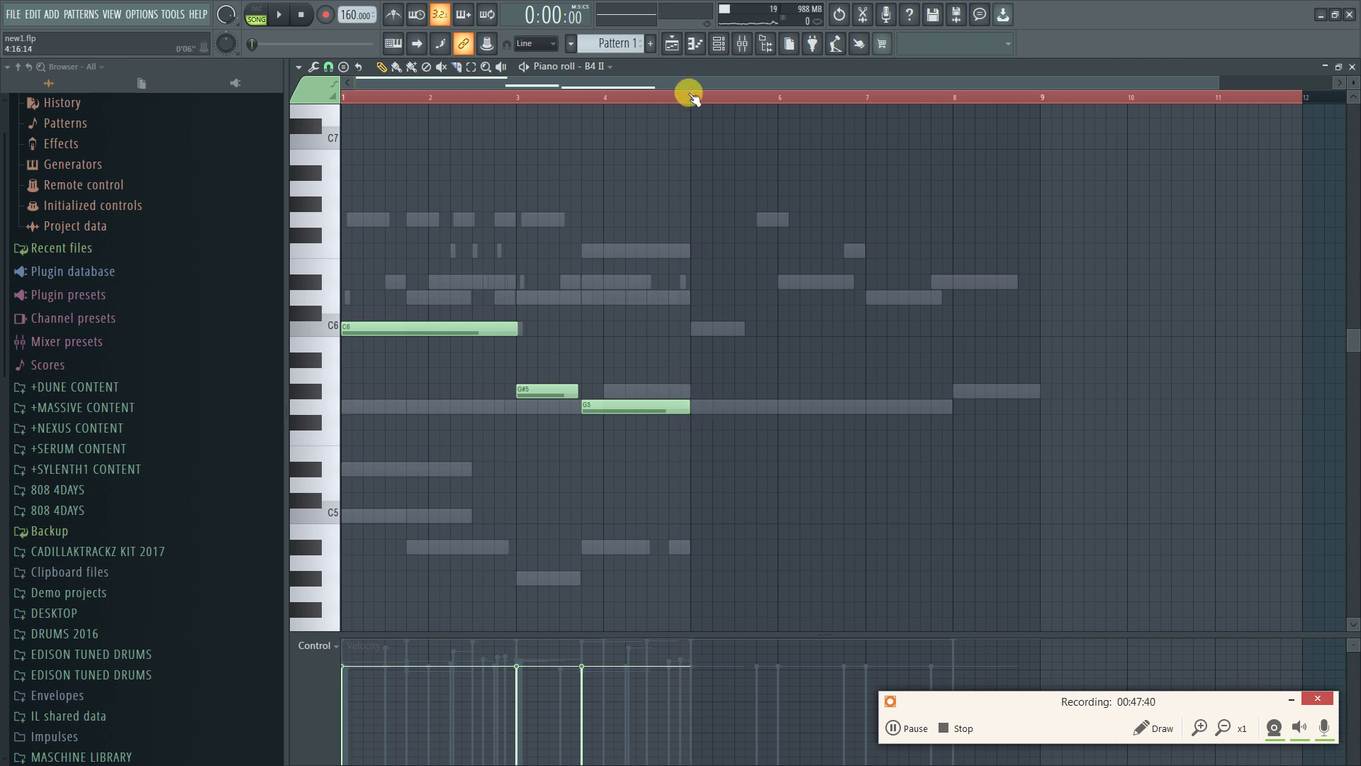
Duplicate the four-bar organ phrase, move the copy to start at bar 5, and close the piano roll
{"action": "key", "text": "ctrl+a"}
{"action": "key", "text": "ctrl+b"}
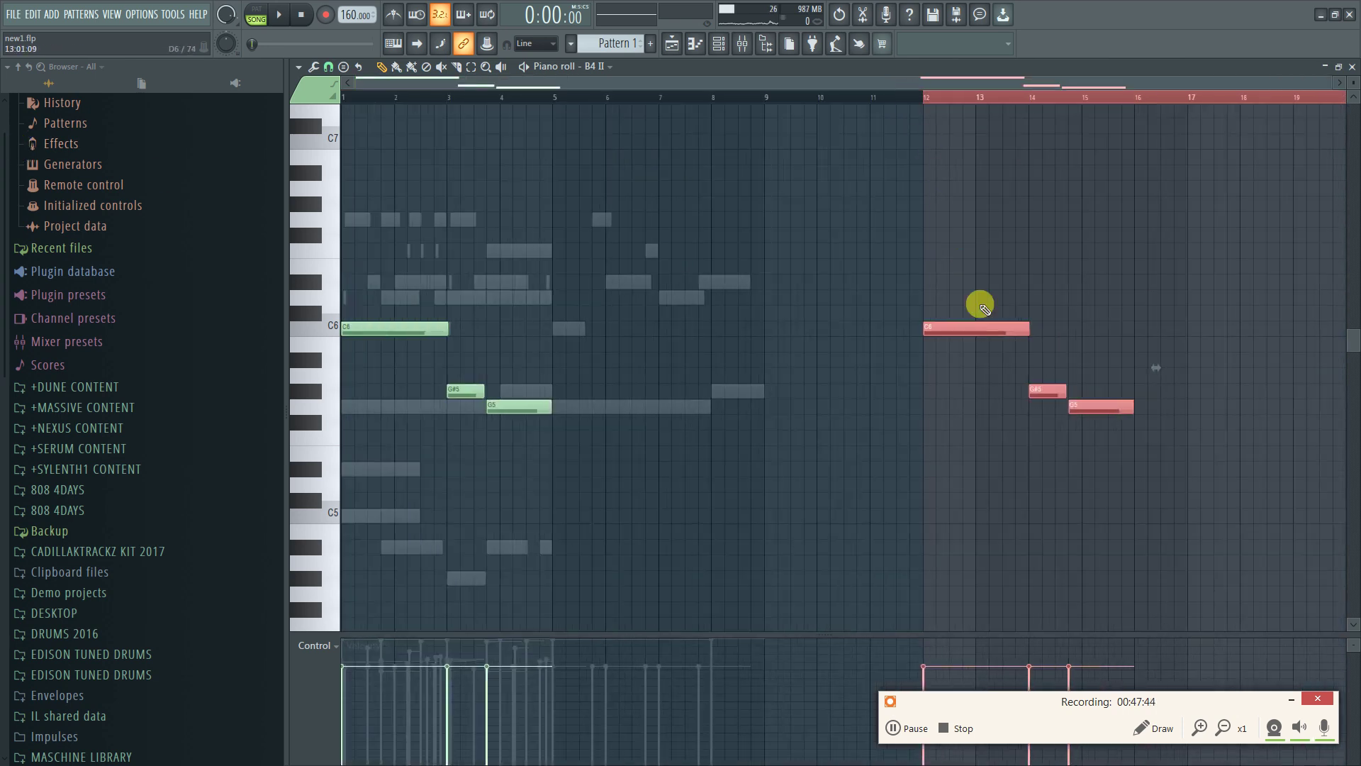
{"action": "left_click_drag", "start_coordinate": [966, 328], "coordinate": [611, 335]}
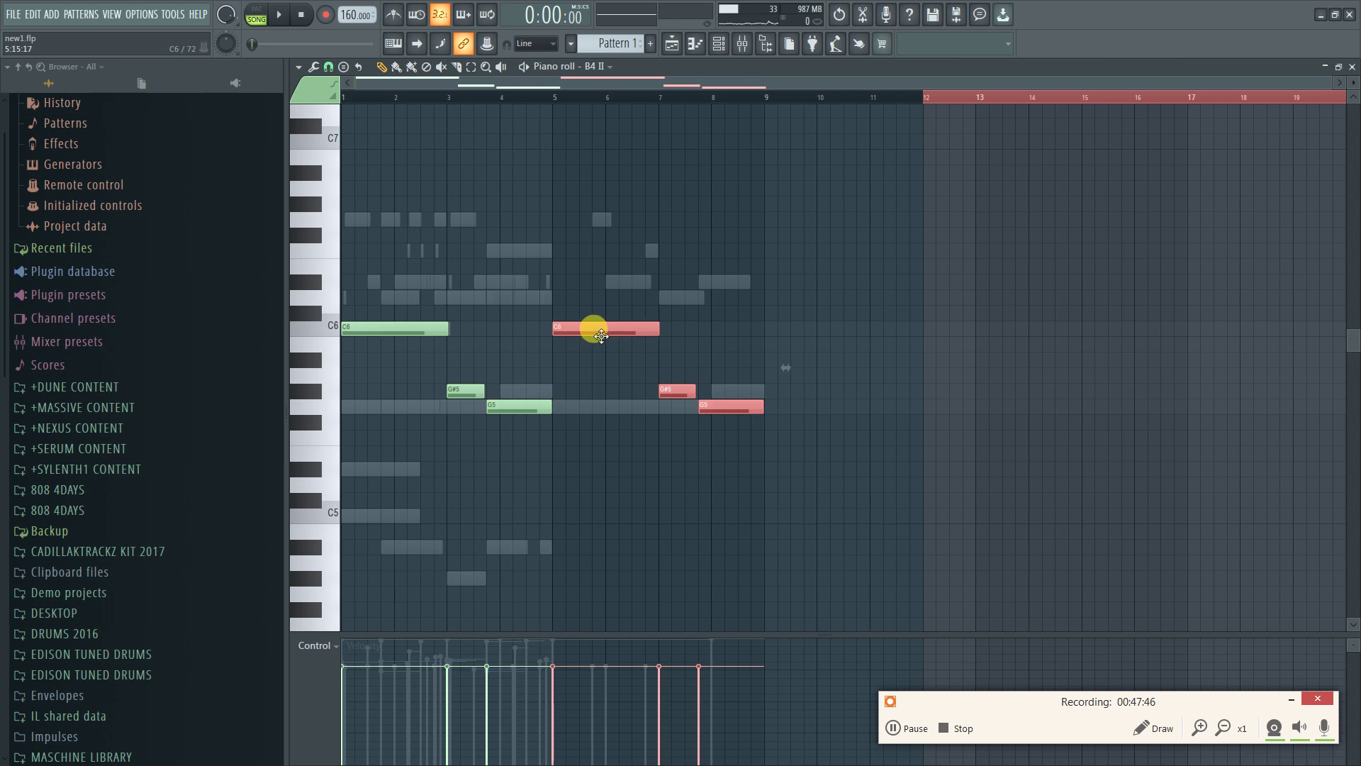
{"action": "left_click", "coordinate": [1340, 68]}
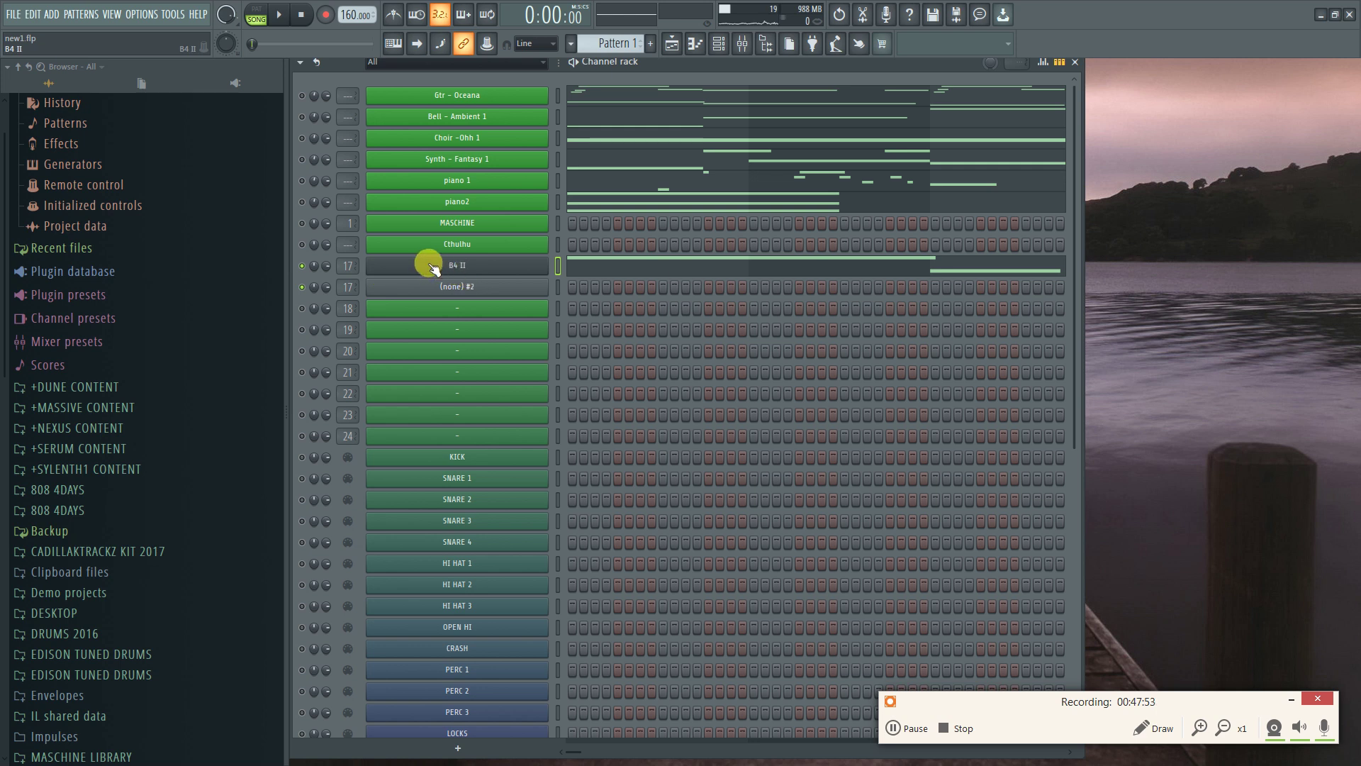
Play the arrangement from the playlist to hear the organ line together with the other tracks
{"action": "left_click", "coordinate": [667, 50]}
{"action": "key", "text": "space"}
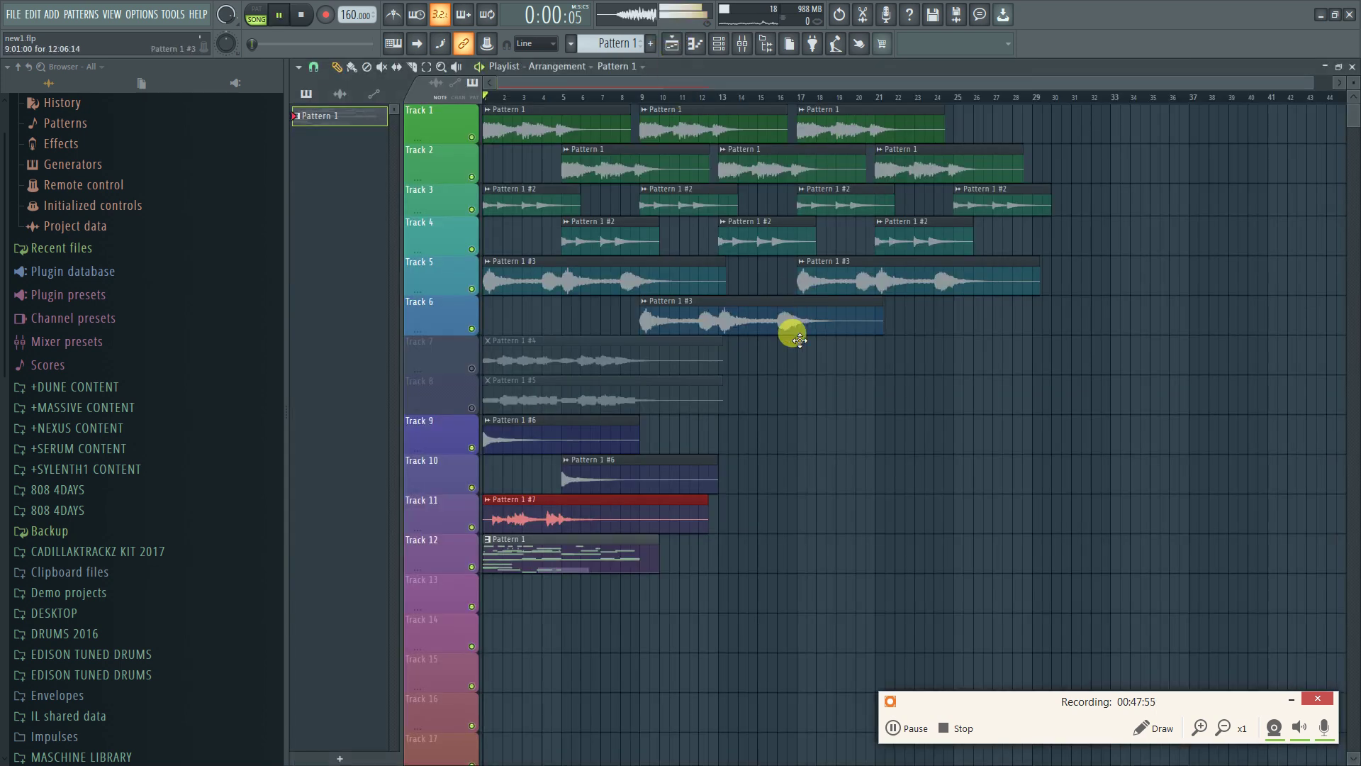
{"action": "double_click", "coordinate": [653, 500]}
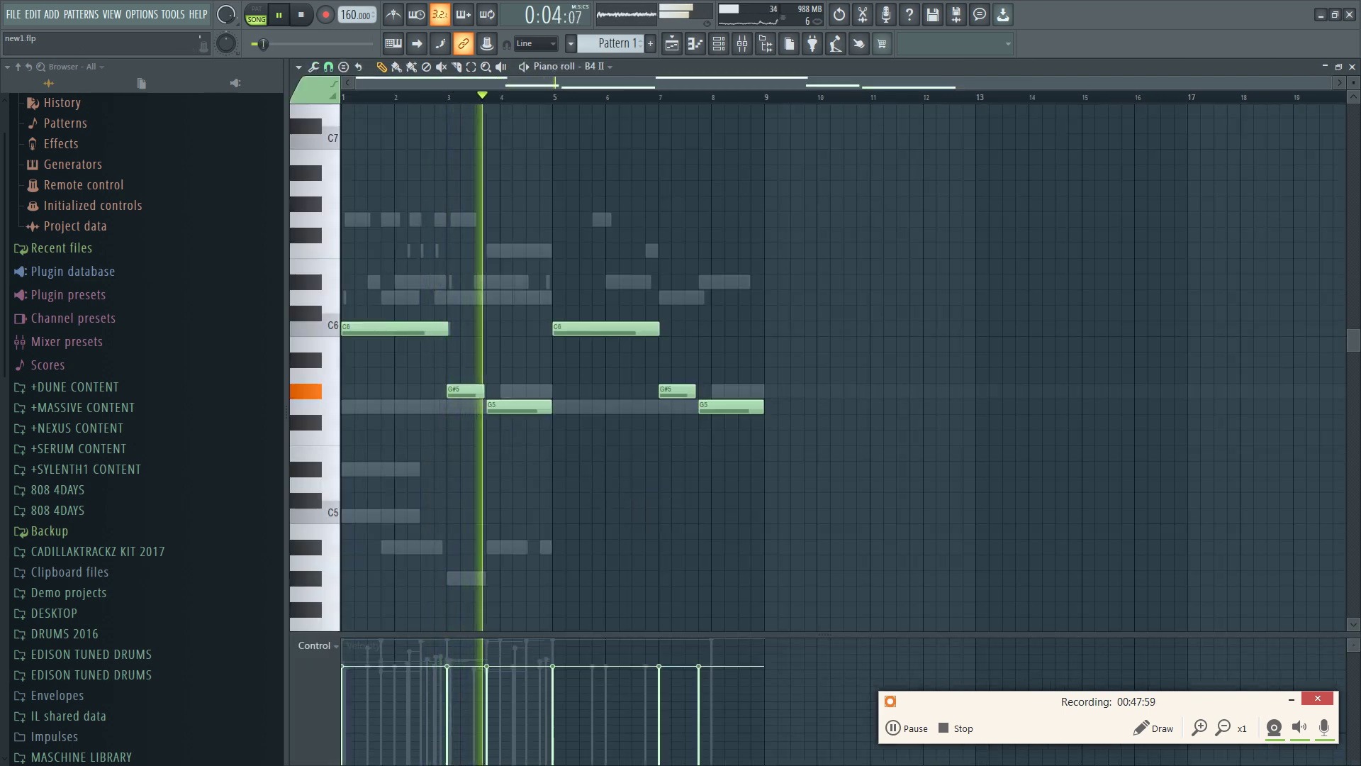
{"action": "right_click", "coordinate": [1143, 21]}
{"action": "key", "text": "Escape"}
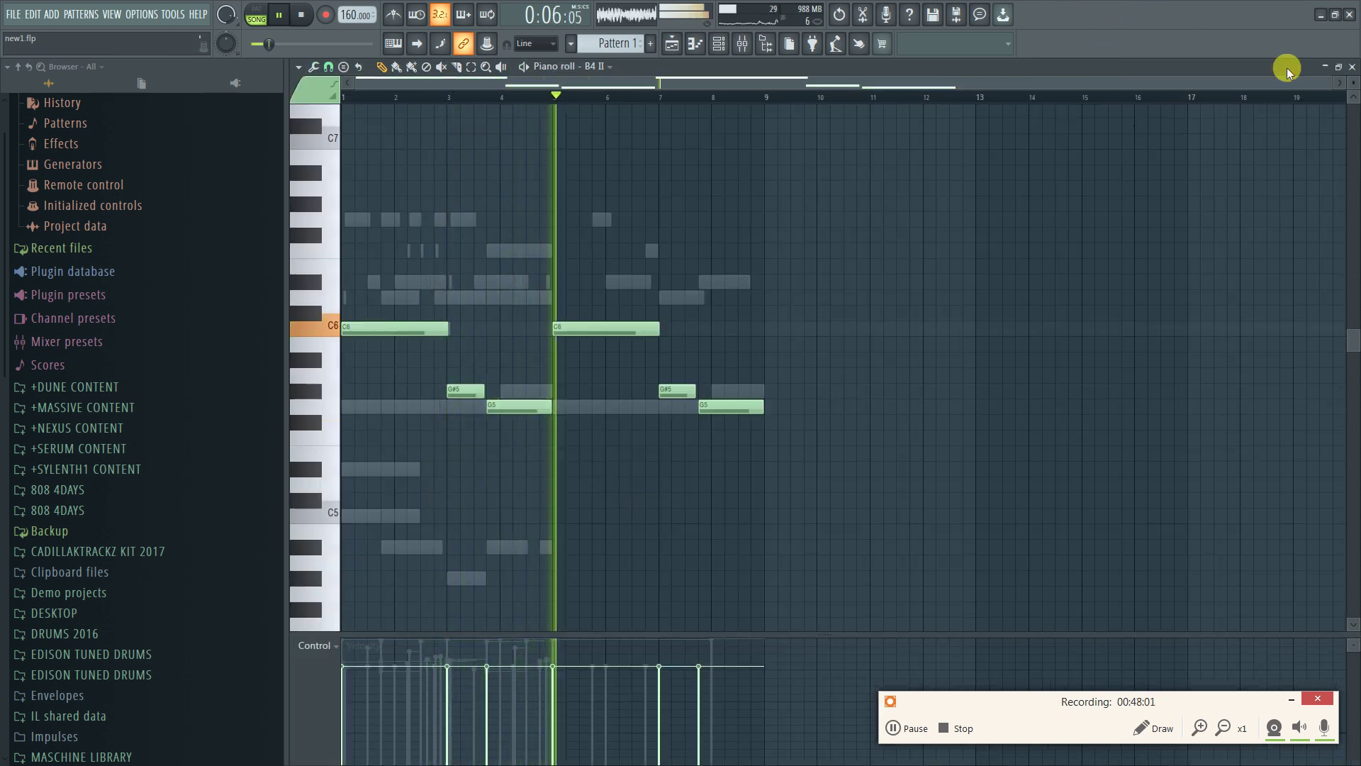
{"action": "key", "text": "F5"}
{"action": "key", "text": "space"}
{"action": "key", "text": "space"}
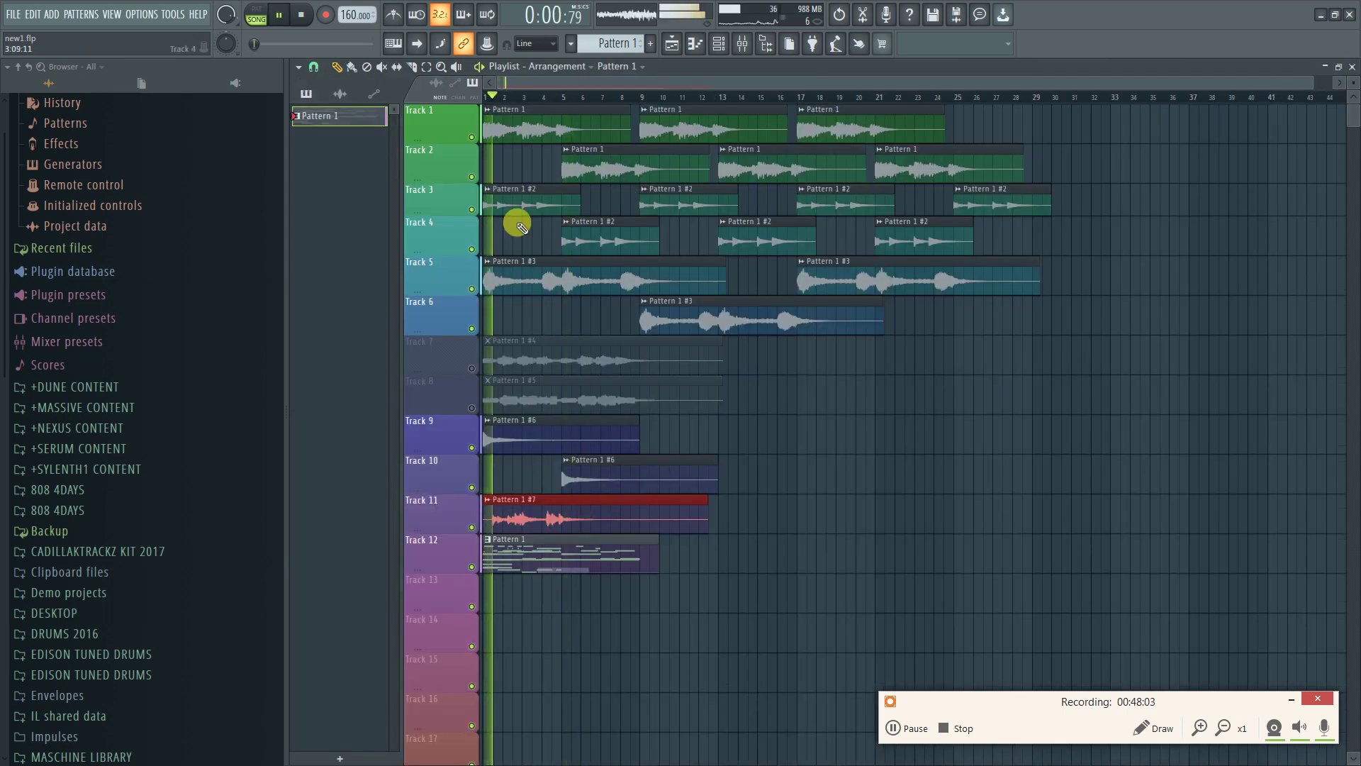
Check the organ's level on mixer track Insert 17 during playback, stop, and bring up the channel rack
{"action": "left_click", "coordinate": [742, 44]}
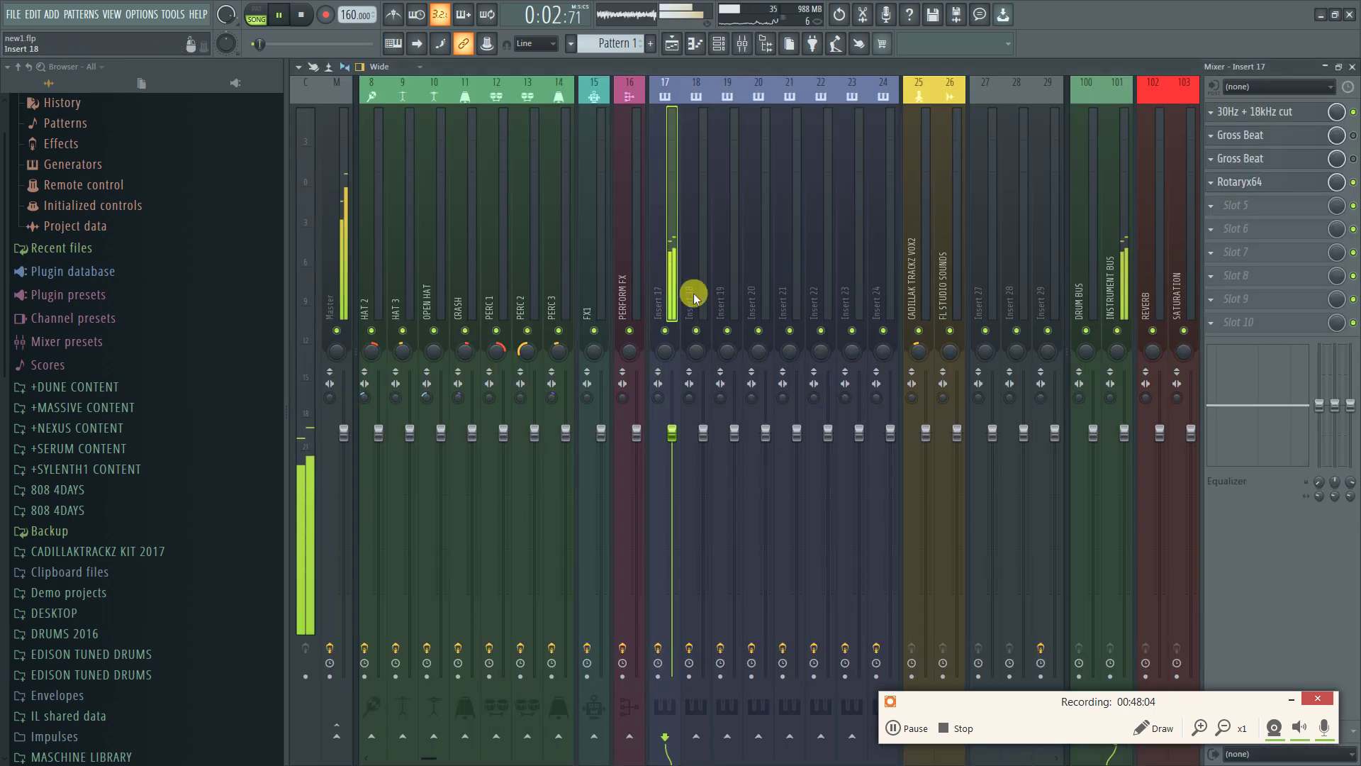
{"action": "key", "text": "space"}
{"action": "key", "text": "F6"}
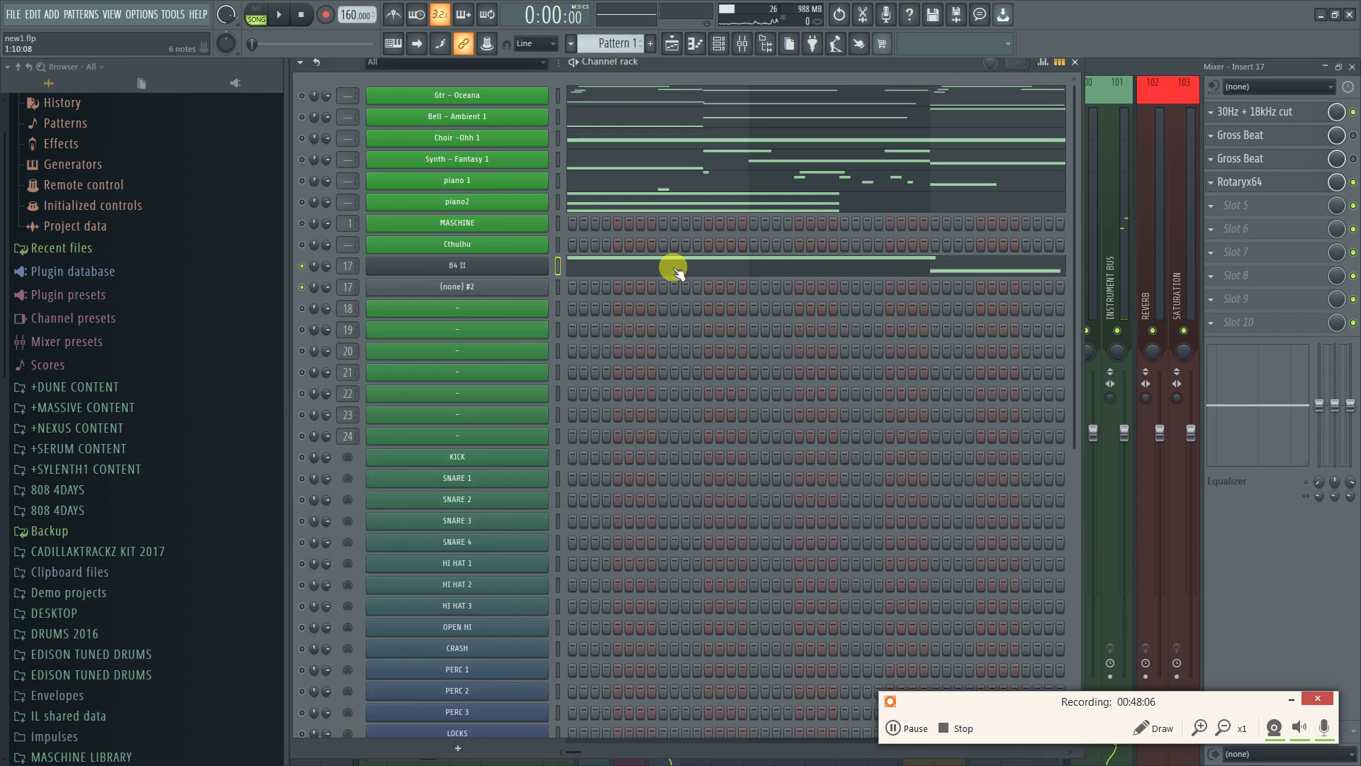
Lower the Gain of the Rotaryx64 effect on mixer track Insert 17, fine-tune it during playback, and close the effect
{"action": "key", "text": "ctrl+l"}
{"action": "left_click", "coordinate": [1301, 182]}
{"action": "left_click_drag", "start_coordinate": [480, 640], "coordinate": [468, 650]}
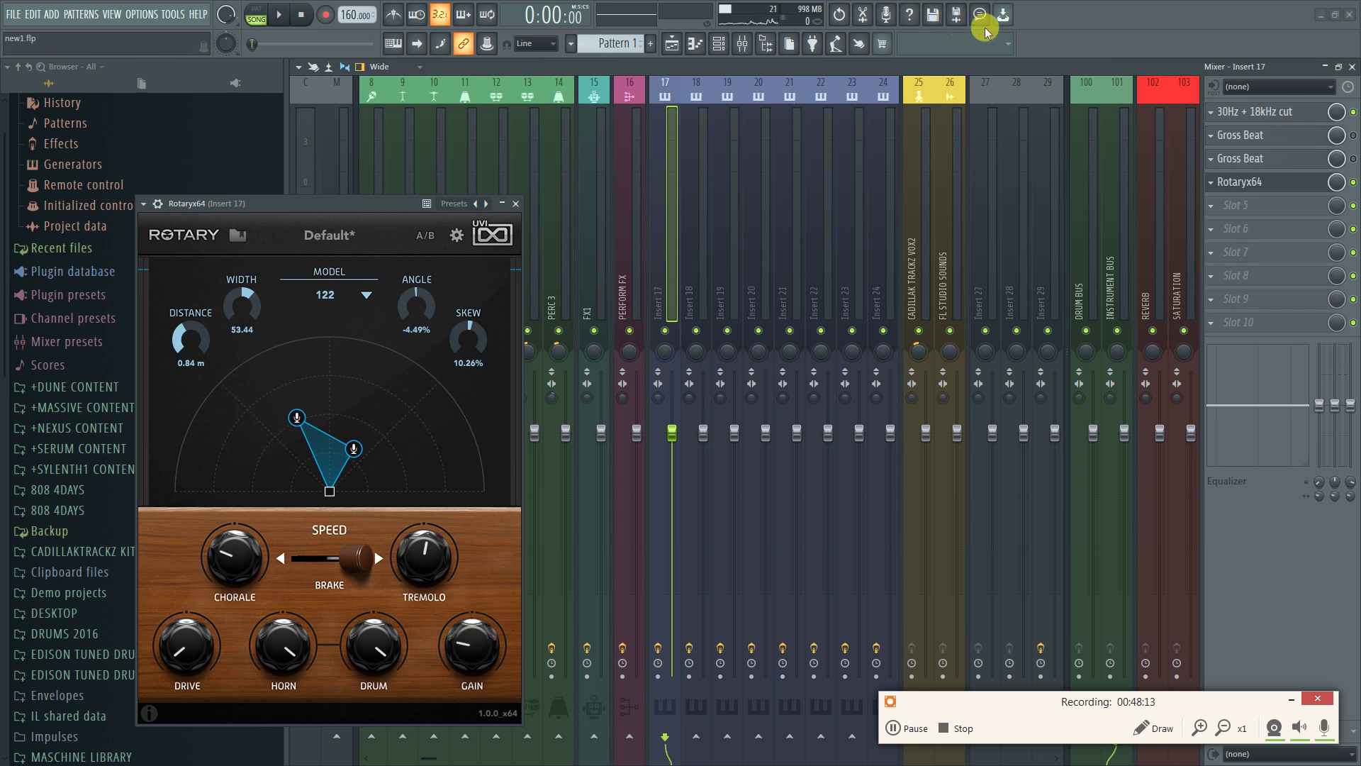
{"action": "key", "text": "space"}
{"action": "left_click_drag", "start_coordinate": [471, 647], "coordinate": [469, 643]}
{"action": "left_click", "coordinate": [516, 203]}
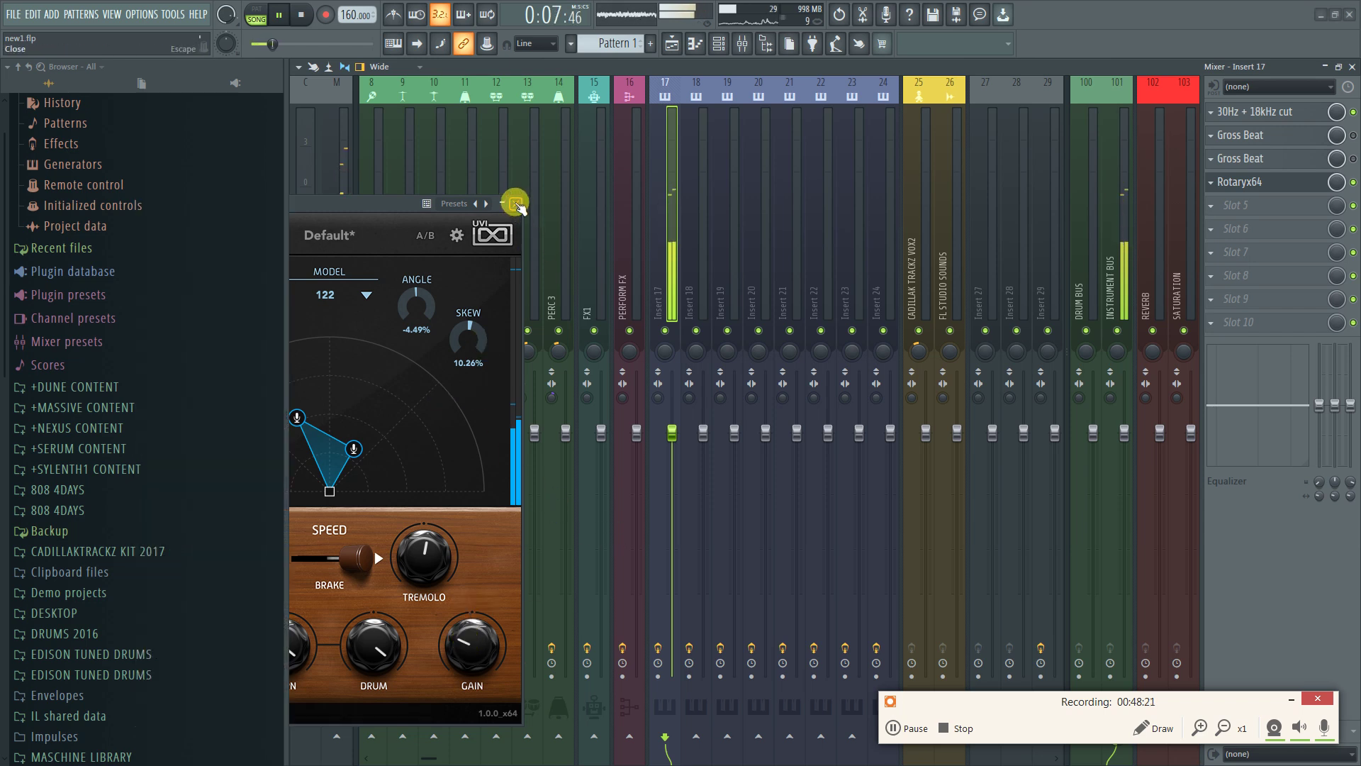
{"action": "key", "text": "space"}
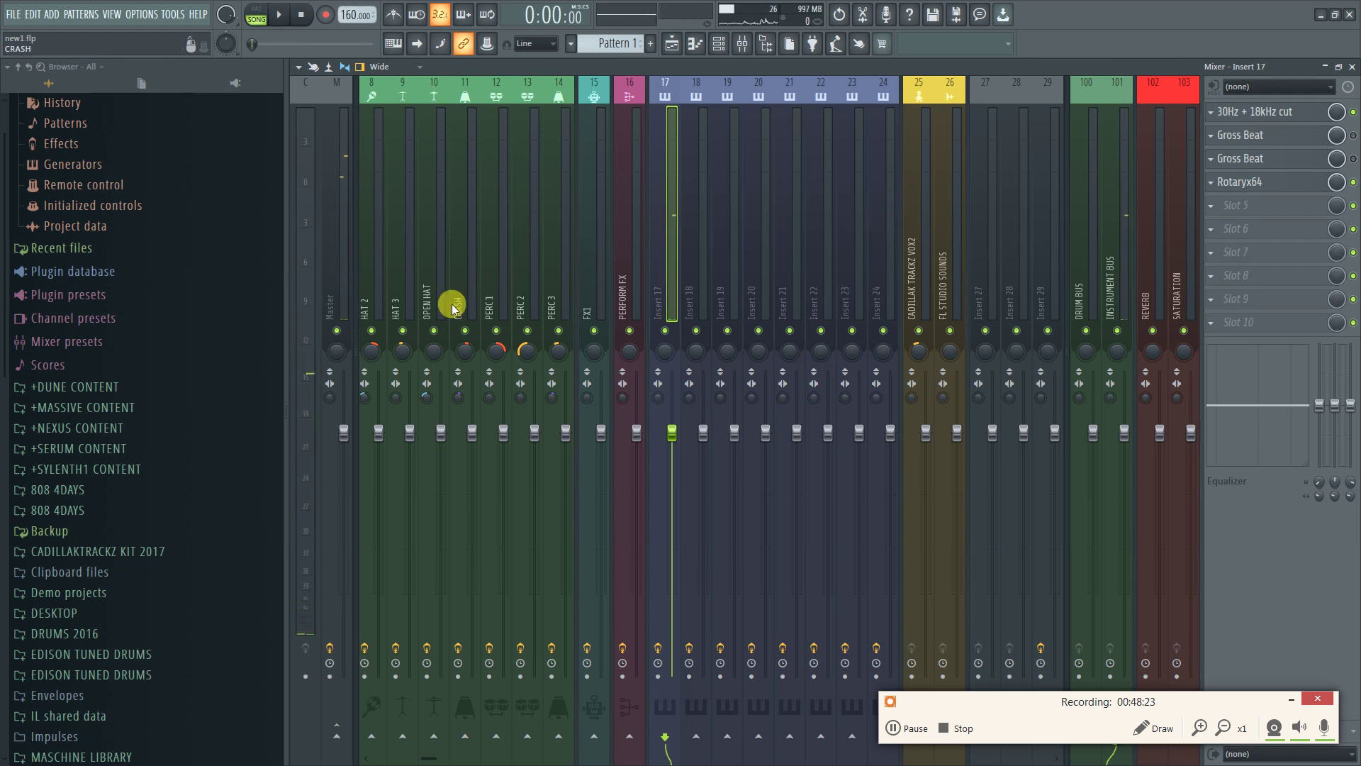
Quick render Pattern 1 with the organ line as an audio clip
{"action": "key", "text": "F6"}
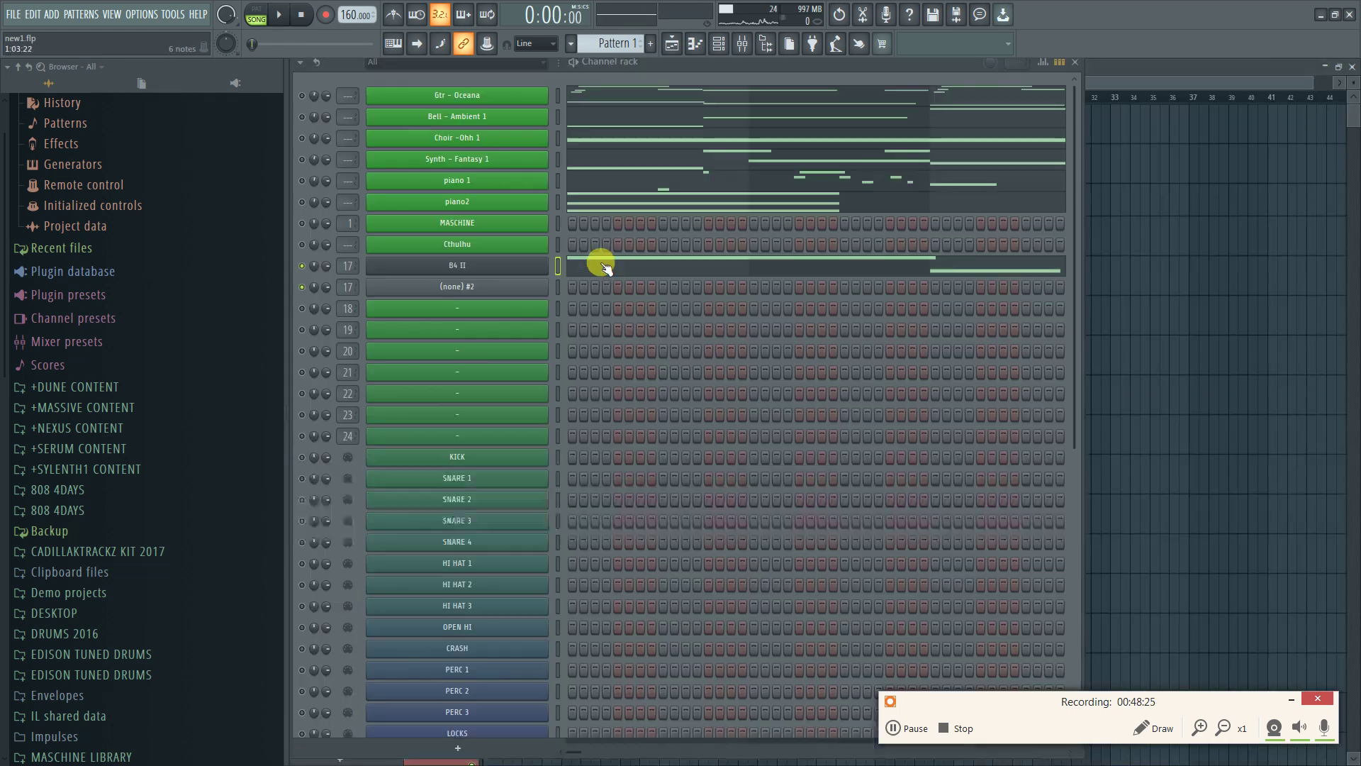
{"action": "key", "text": "F5"}
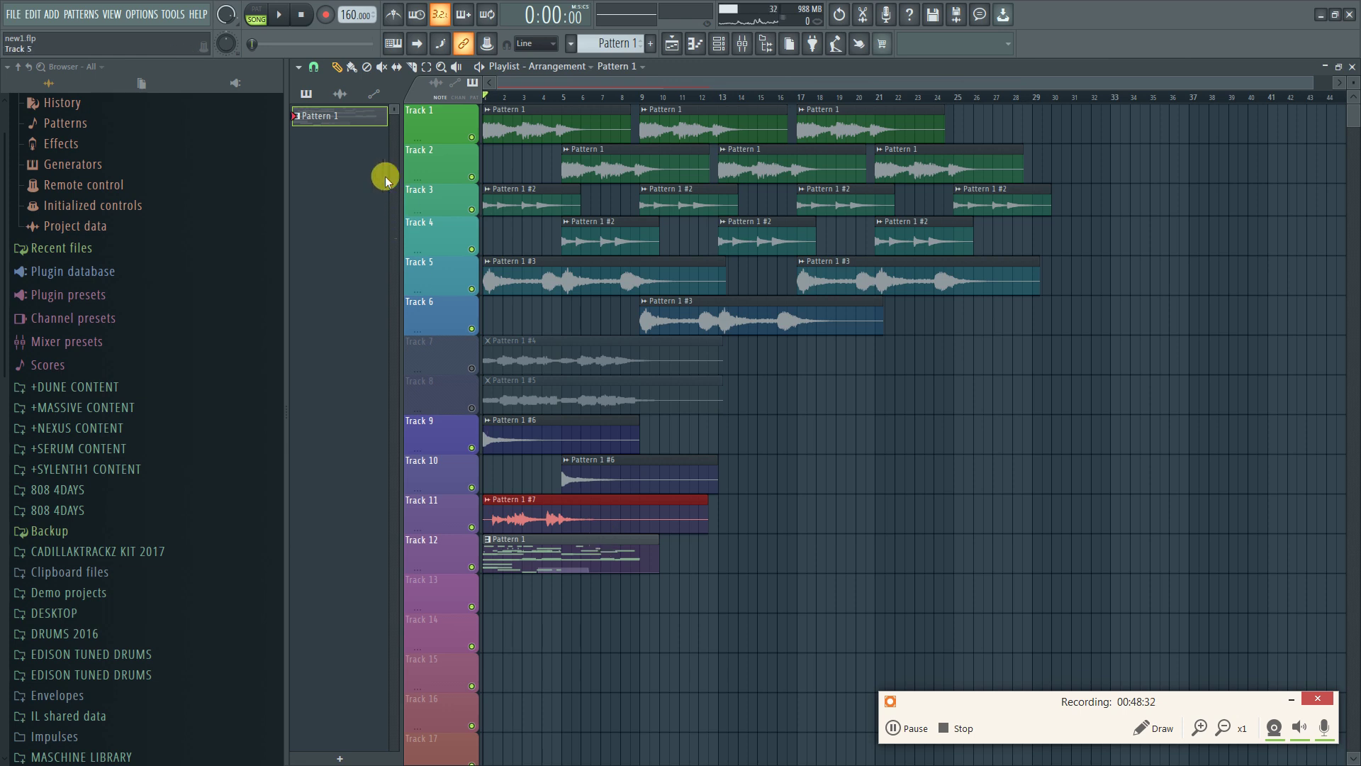
{"action": "right_click", "coordinate": [356, 118]}
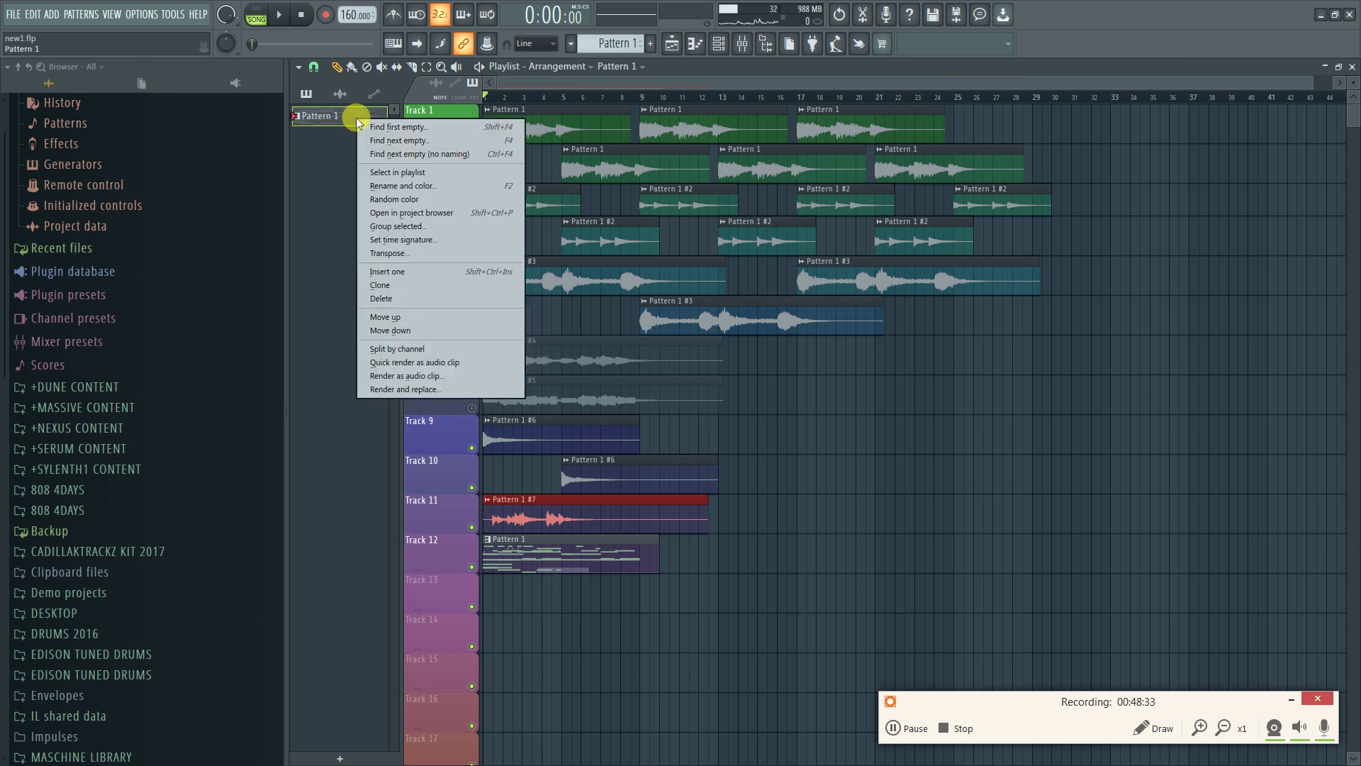
{"action": "left_click", "coordinate": [467, 362]}
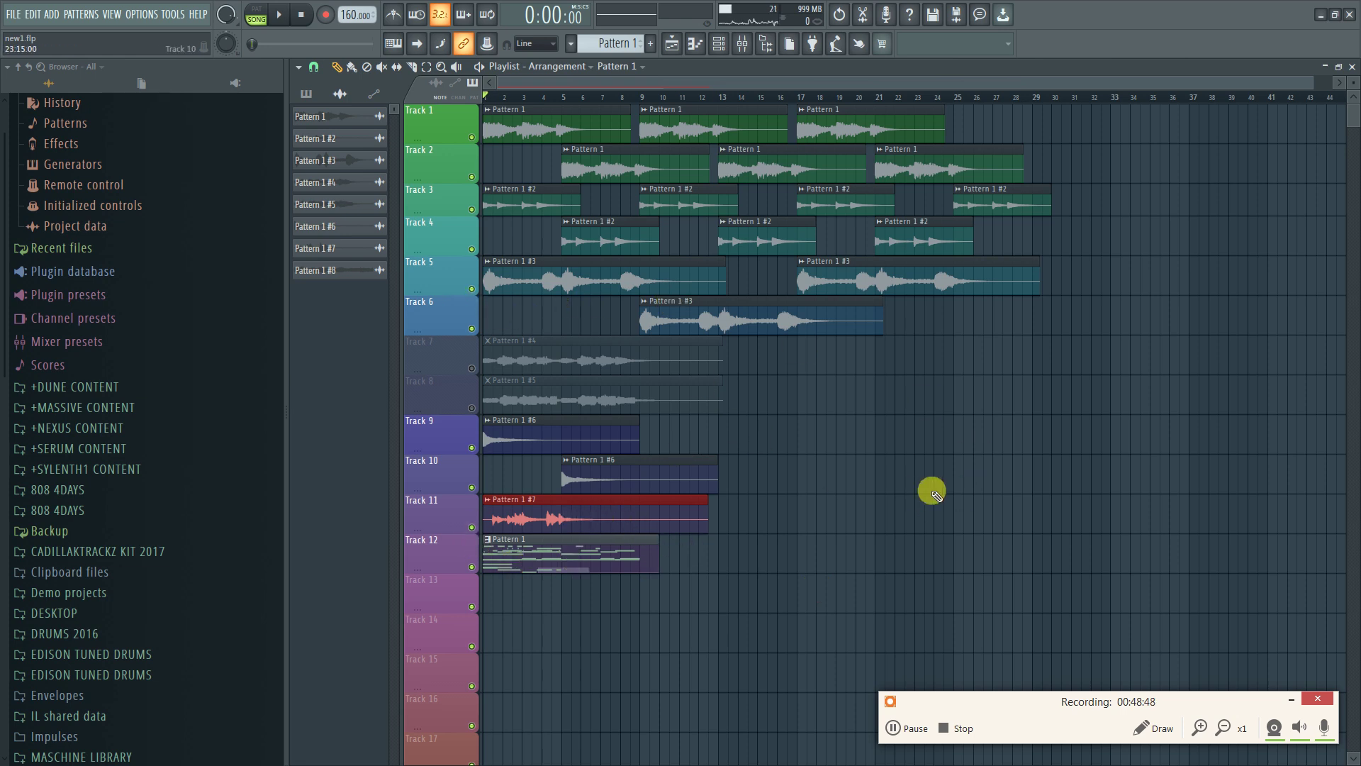
{"action": "left_click", "coordinate": [1352, 68]}
{"action": "left_click", "coordinate": [1352, 67]}
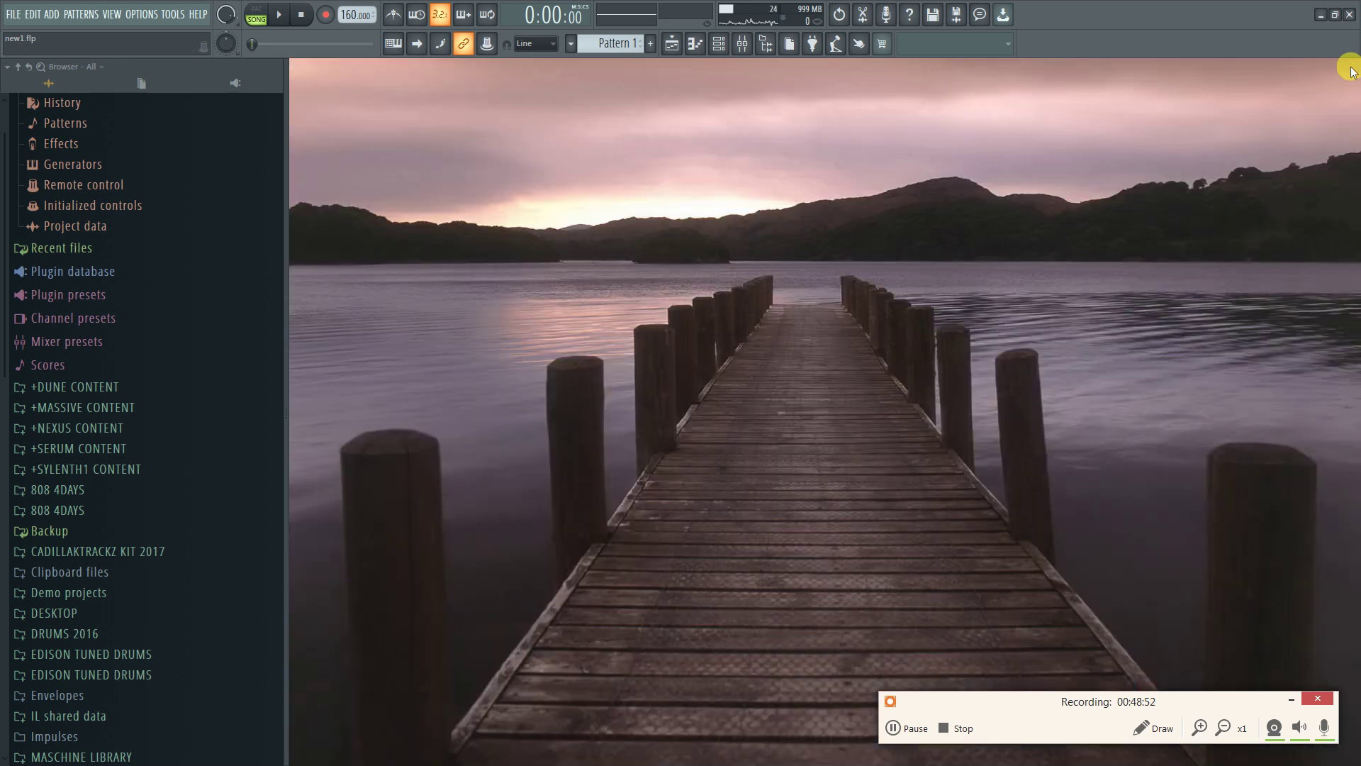
{"action": "key", "text": "F5"}
{"action": "key", "text": "F6"}
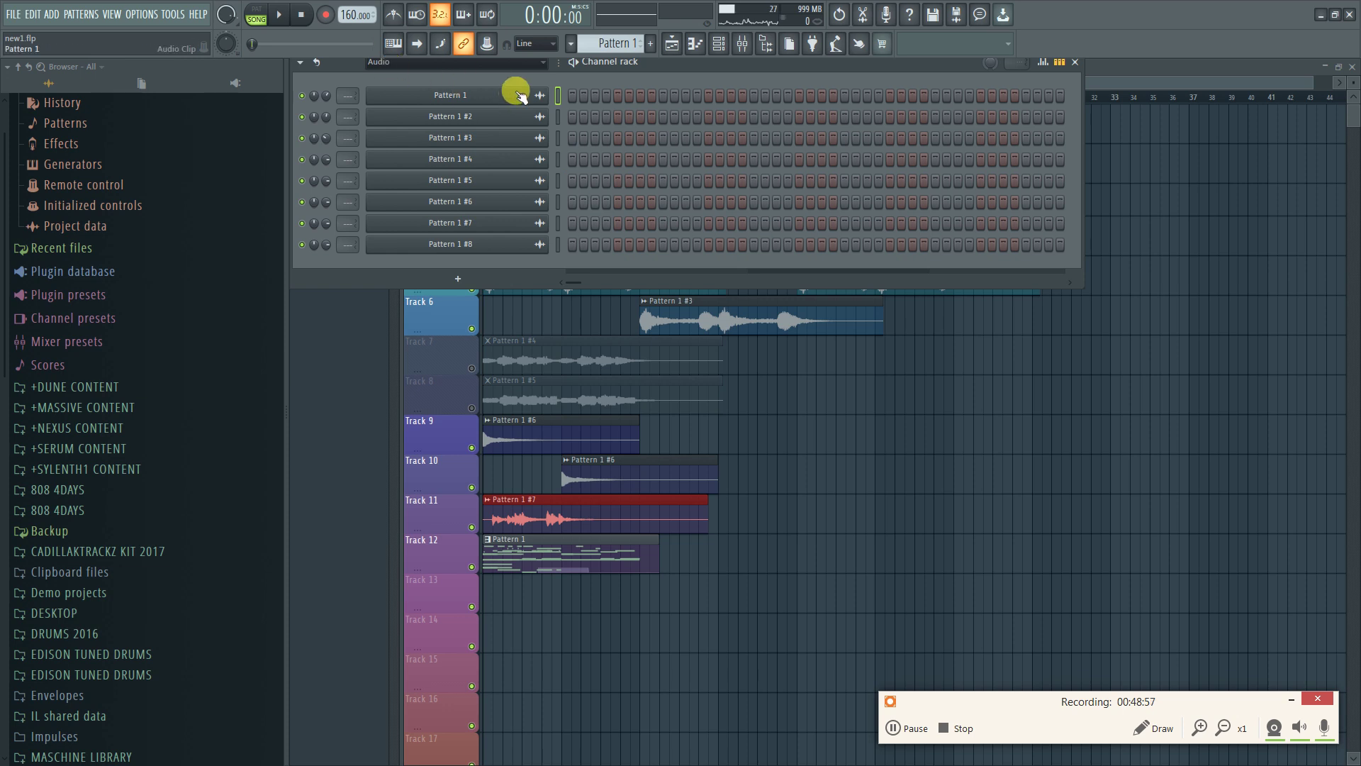
{"action": "key", "text": "F6"}
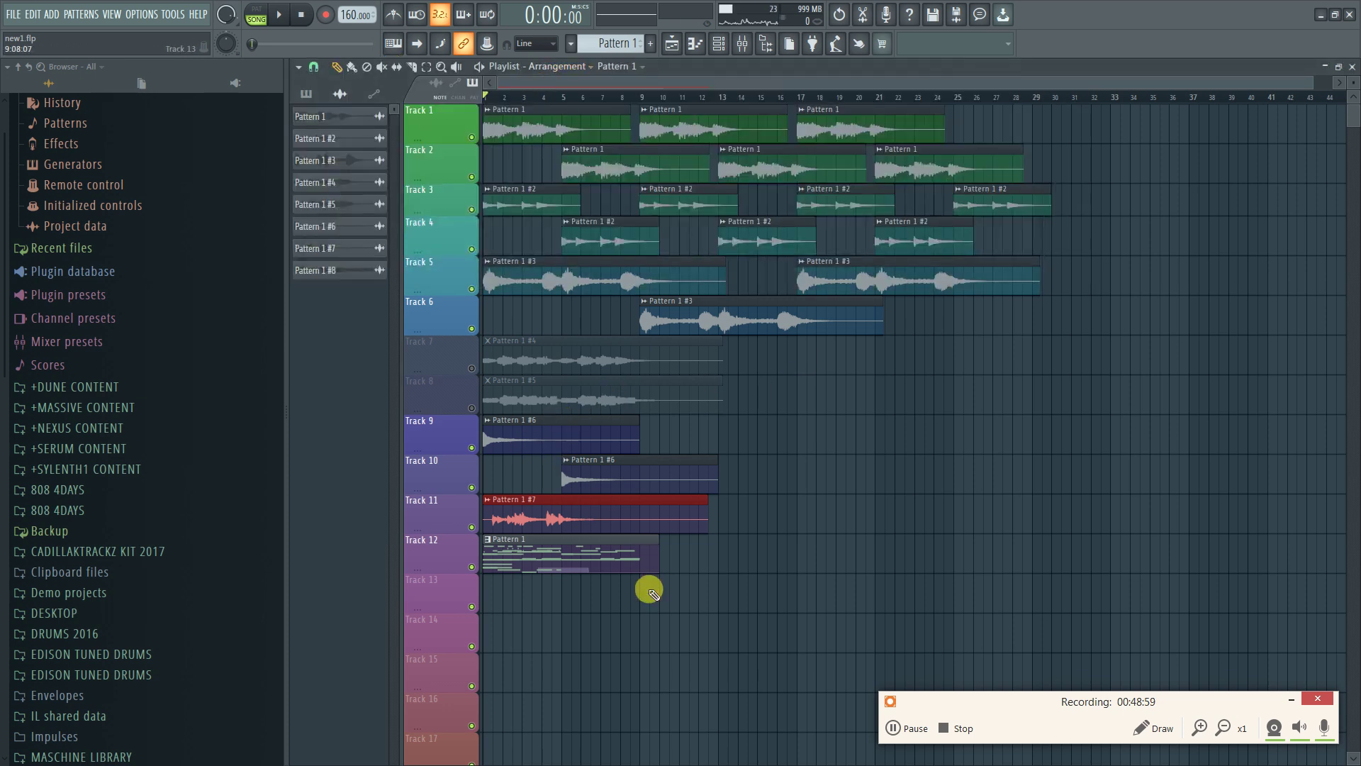
{"action": "key", "text": "F6"}
{"action": "key", "text": "F6"}
Show all channels in the channel rack and clone the piano2 channel
{"action": "key", "text": "F6"}
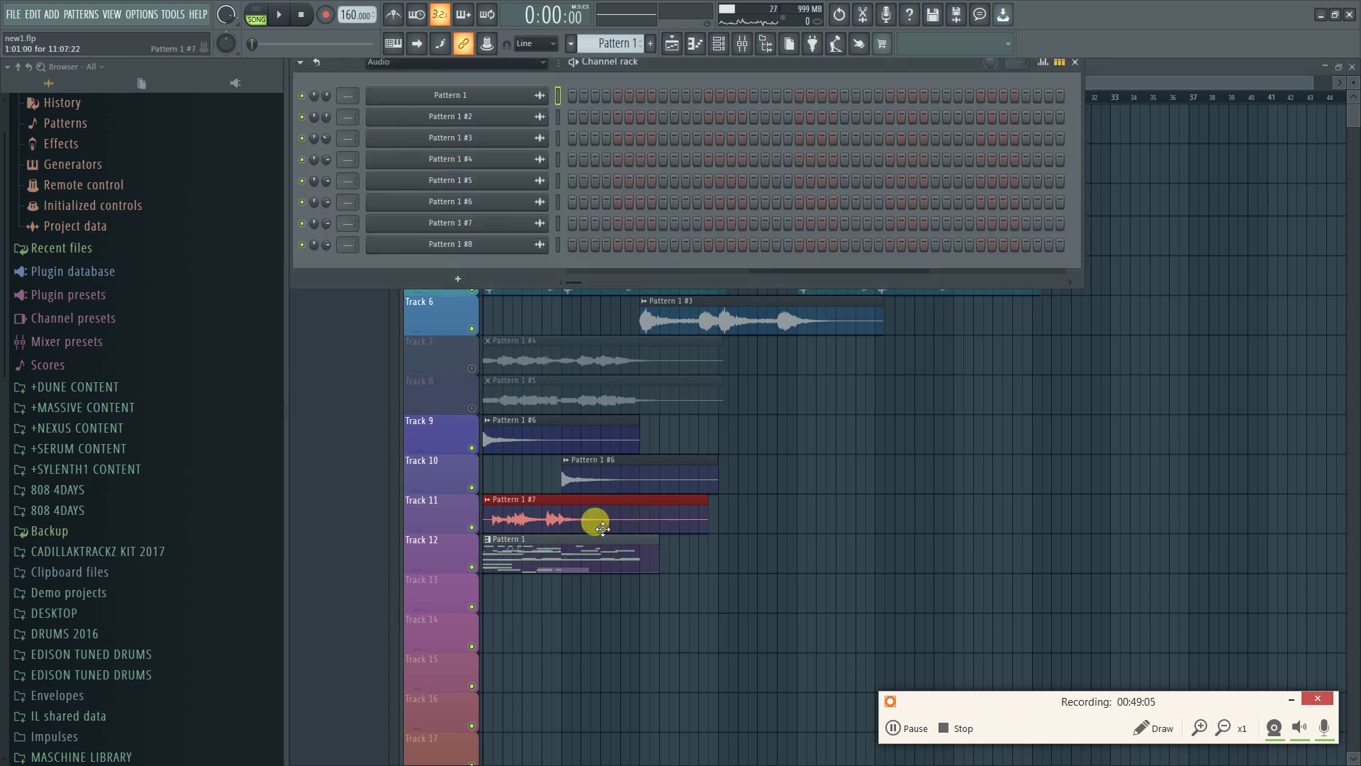
{"action": "left_click", "coordinate": [514, 63]}
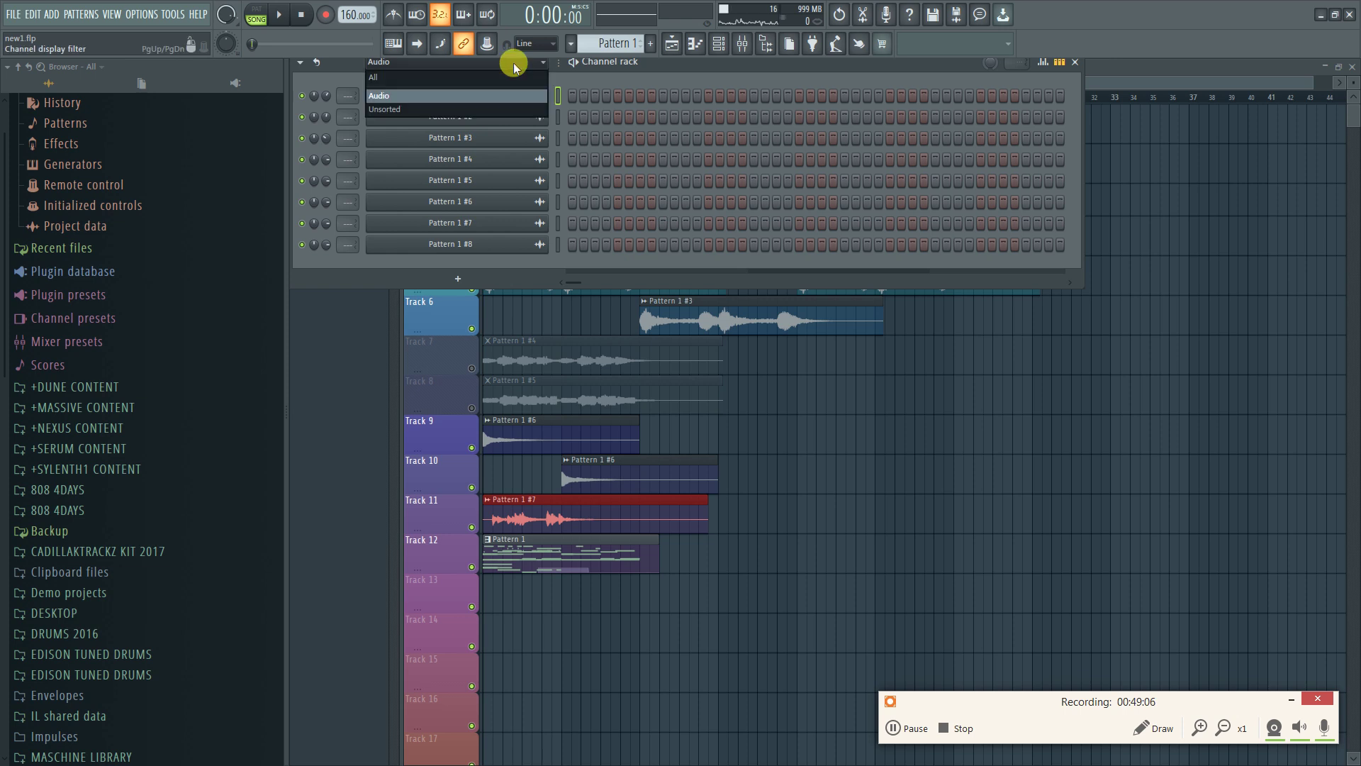
{"action": "left_click", "coordinate": [456, 77]}
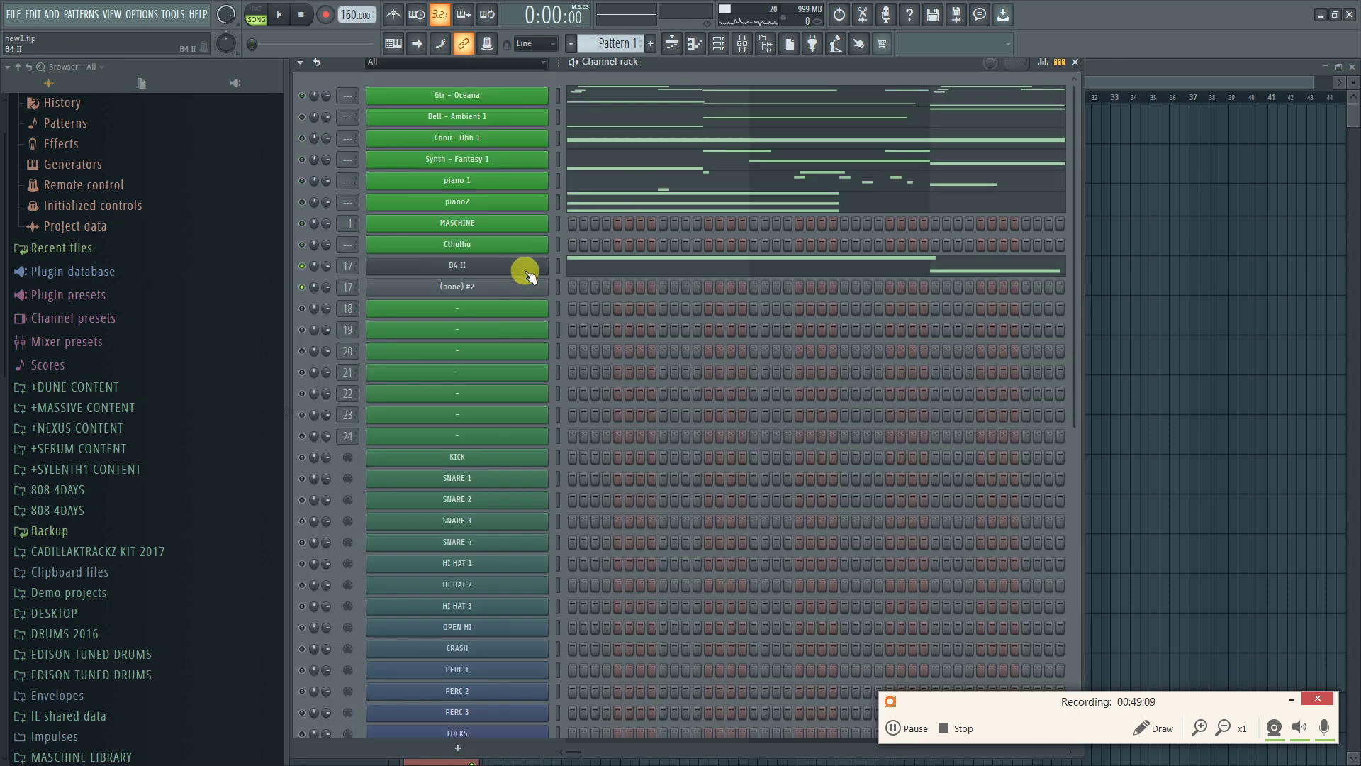
{"action": "right_click", "coordinate": [509, 204]}
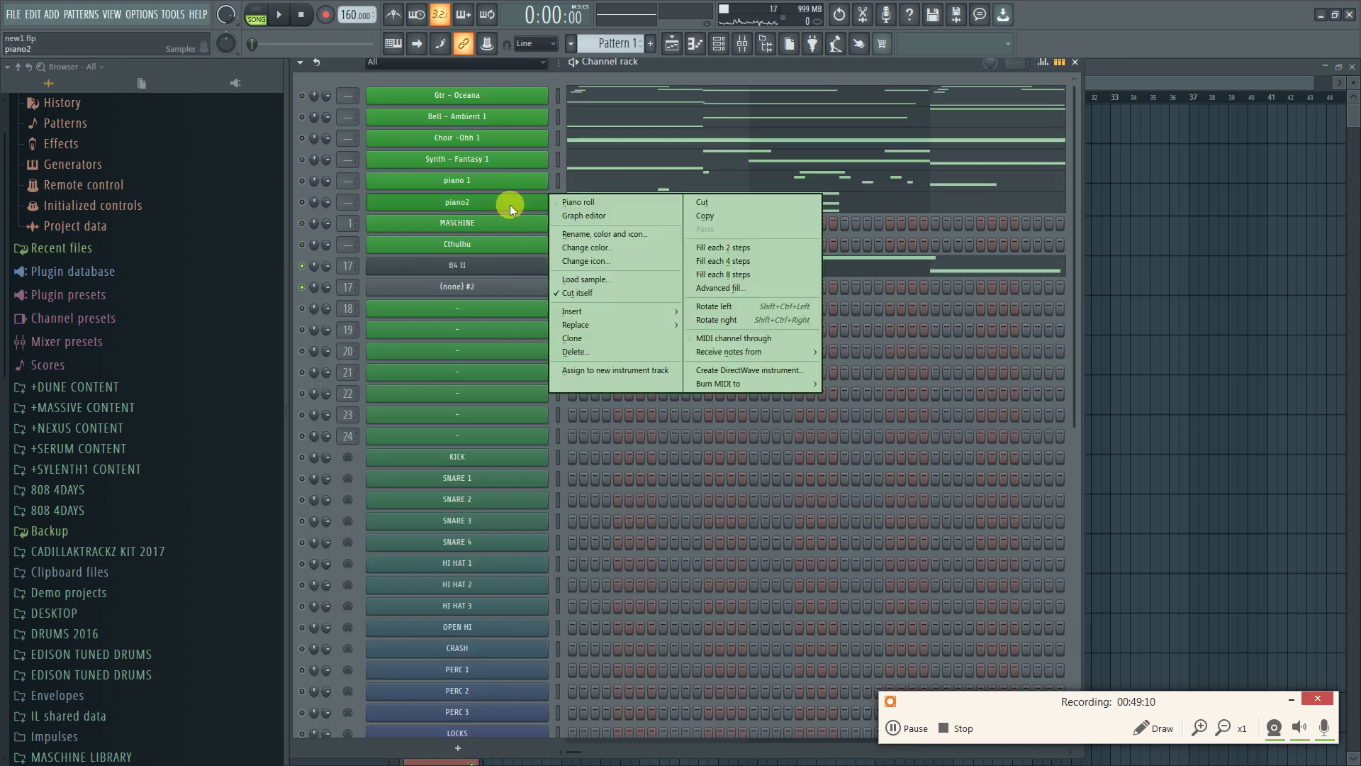
{"action": "left_click", "coordinate": [607, 339]}
Cut the organ notes from the B4 II channel and paste them into the cloned piano2 #2 channel
{"action": "right_click", "coordinate": [511, 284]}
{"action": "left_click", "coordinate": [731, 286]}
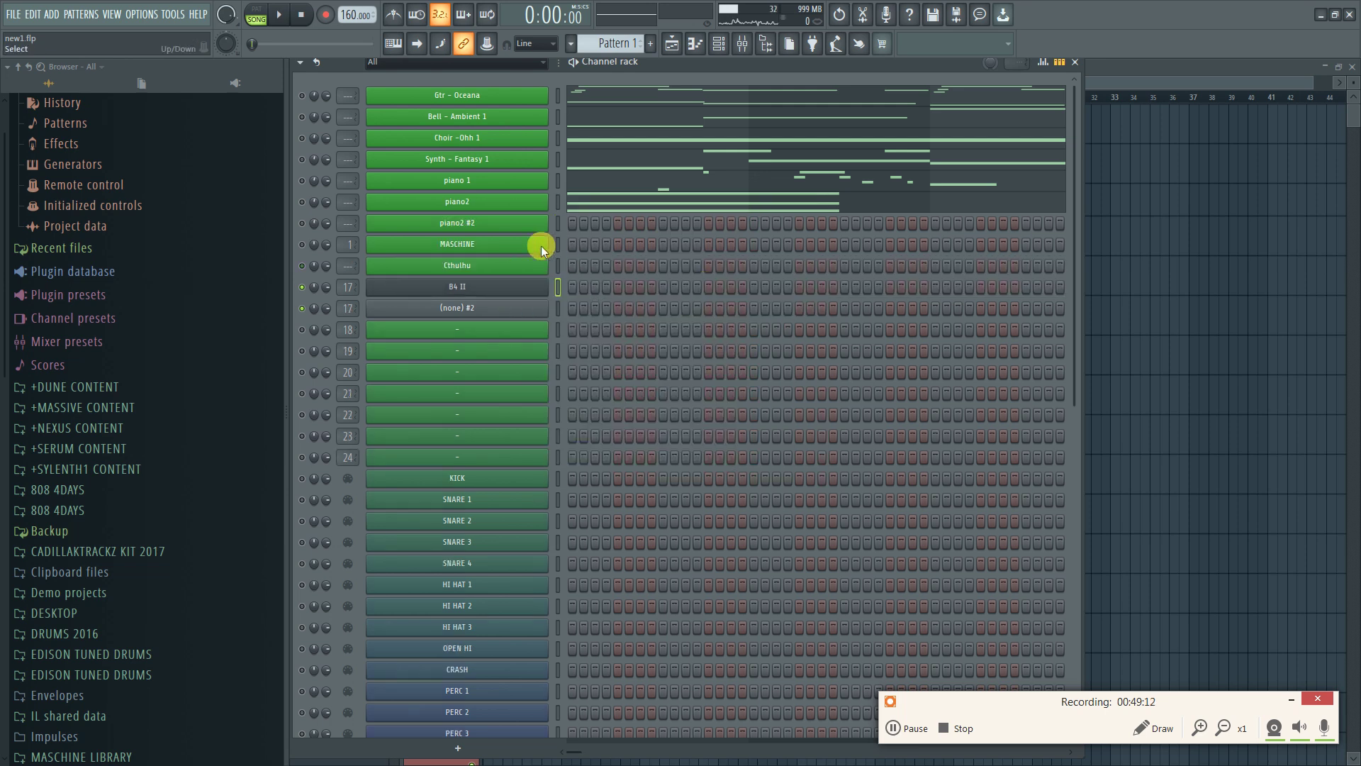
{"action": "right_click", "coordinate": [527, 221]}
{"action": "left_click", "coordinate": [758, 252]}
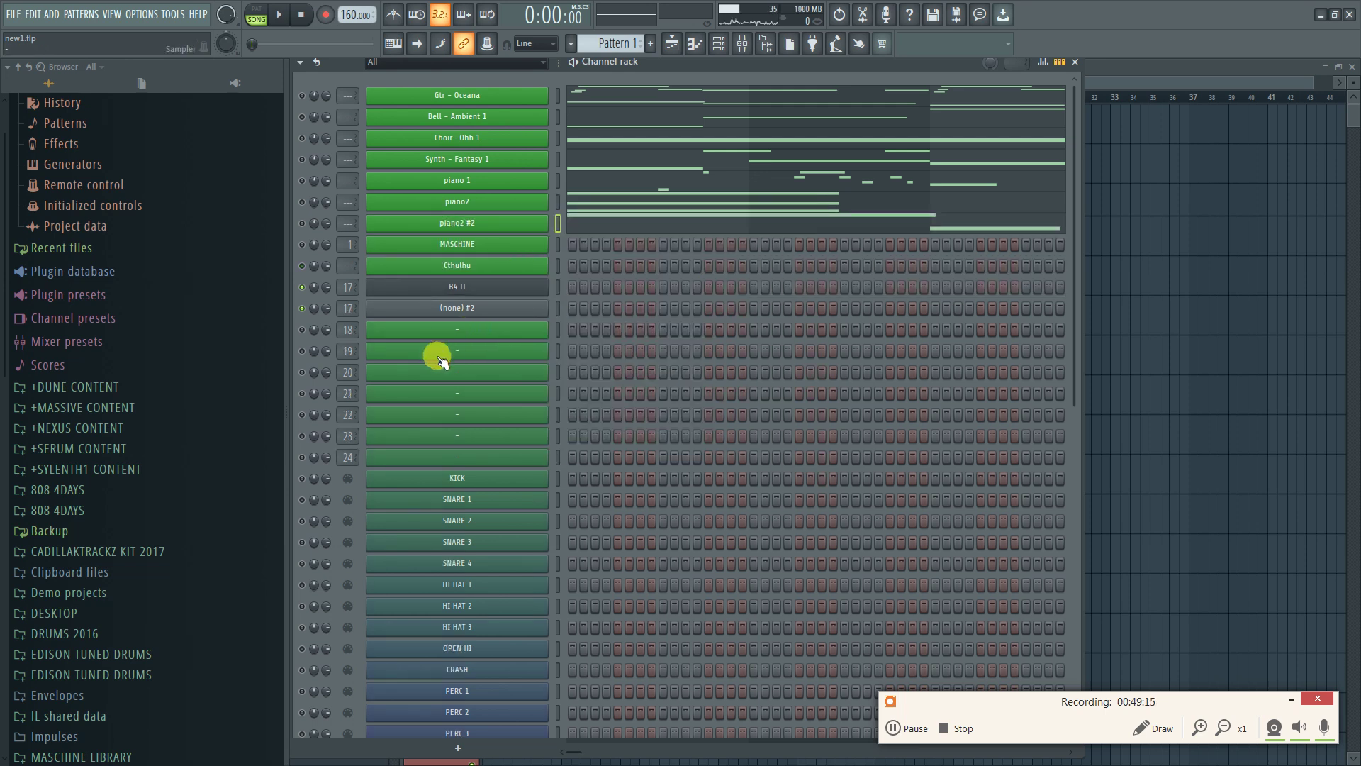
Rename the piano2 #2 channel as b4
{"action": "right_click", "coordinate": [494, 291]}
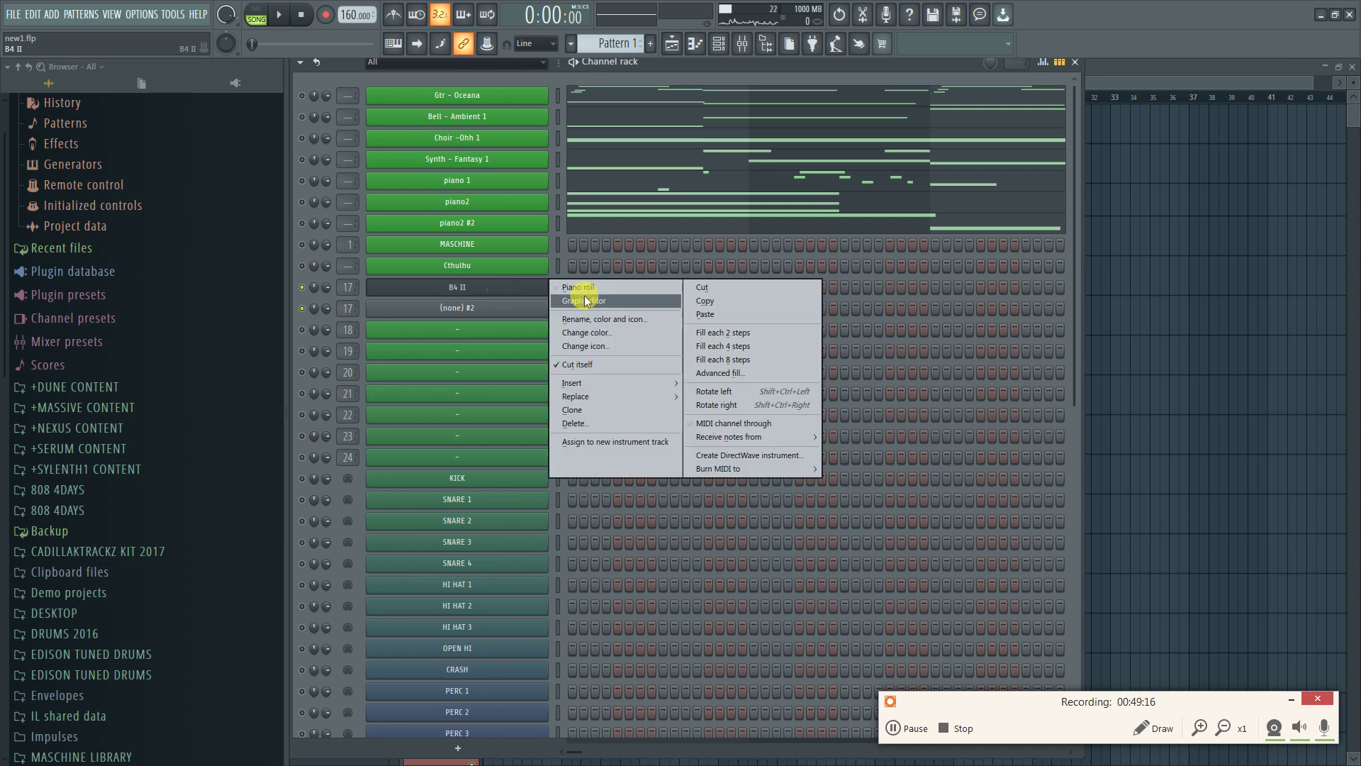
{"action": "right_click", "coordinate": [482, 224]}
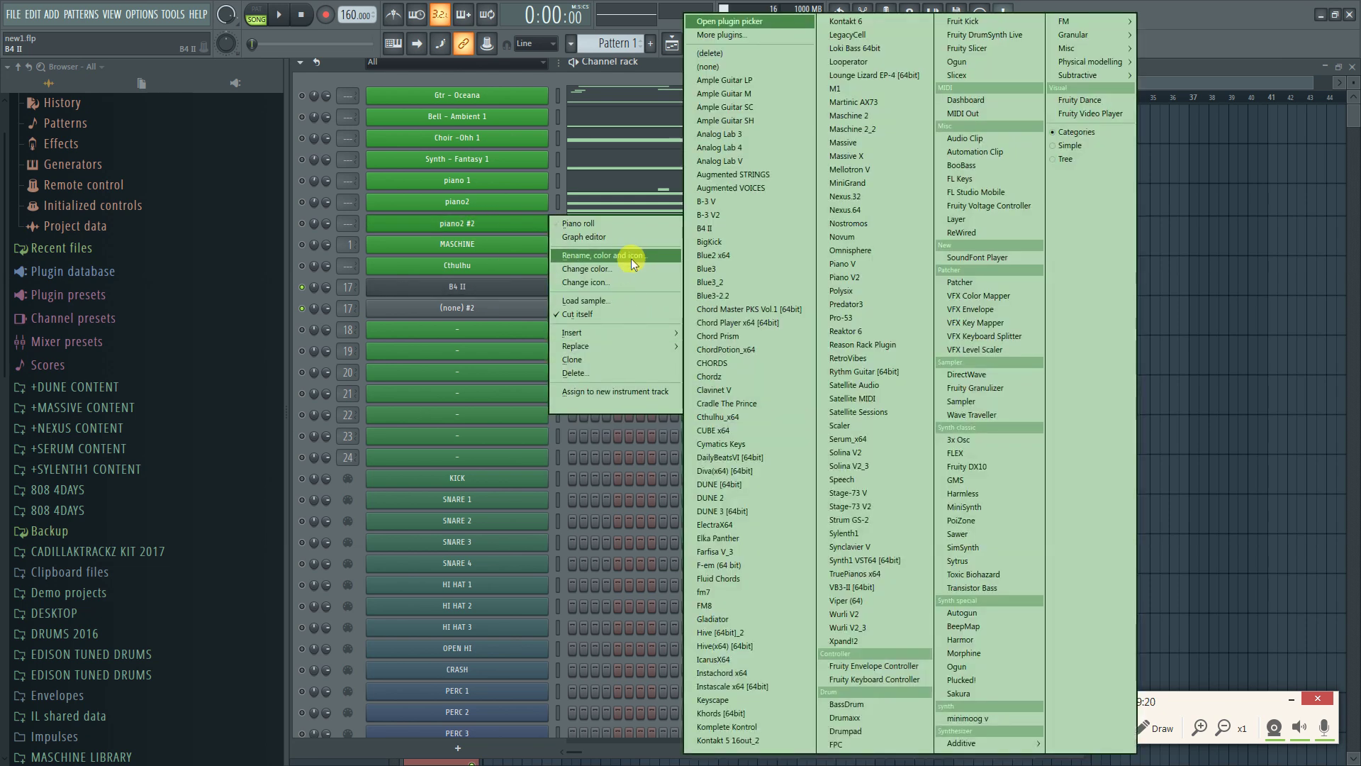
{"action": "left_click", "coordinate": [632, 257]}
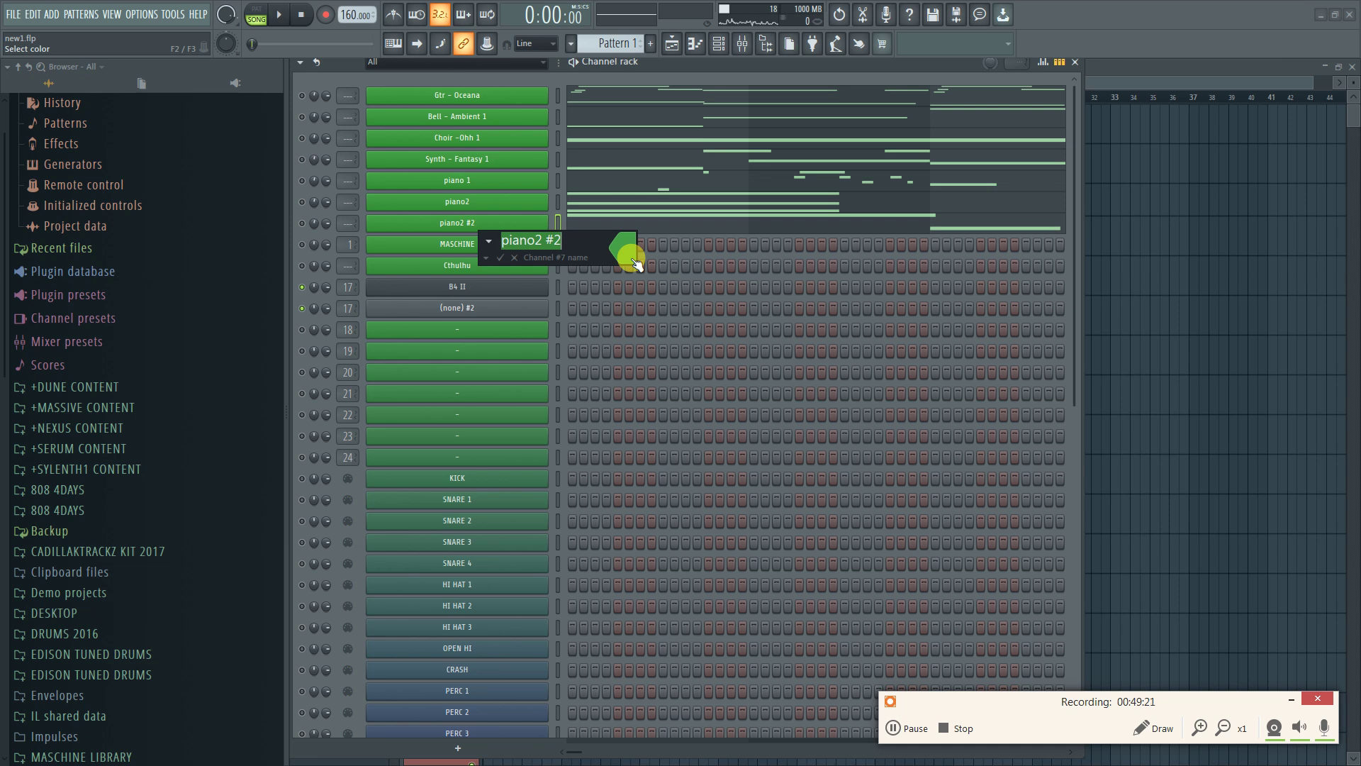
{"action": "type", "text": "b4"}
{"action": "key", "text": "Return"}
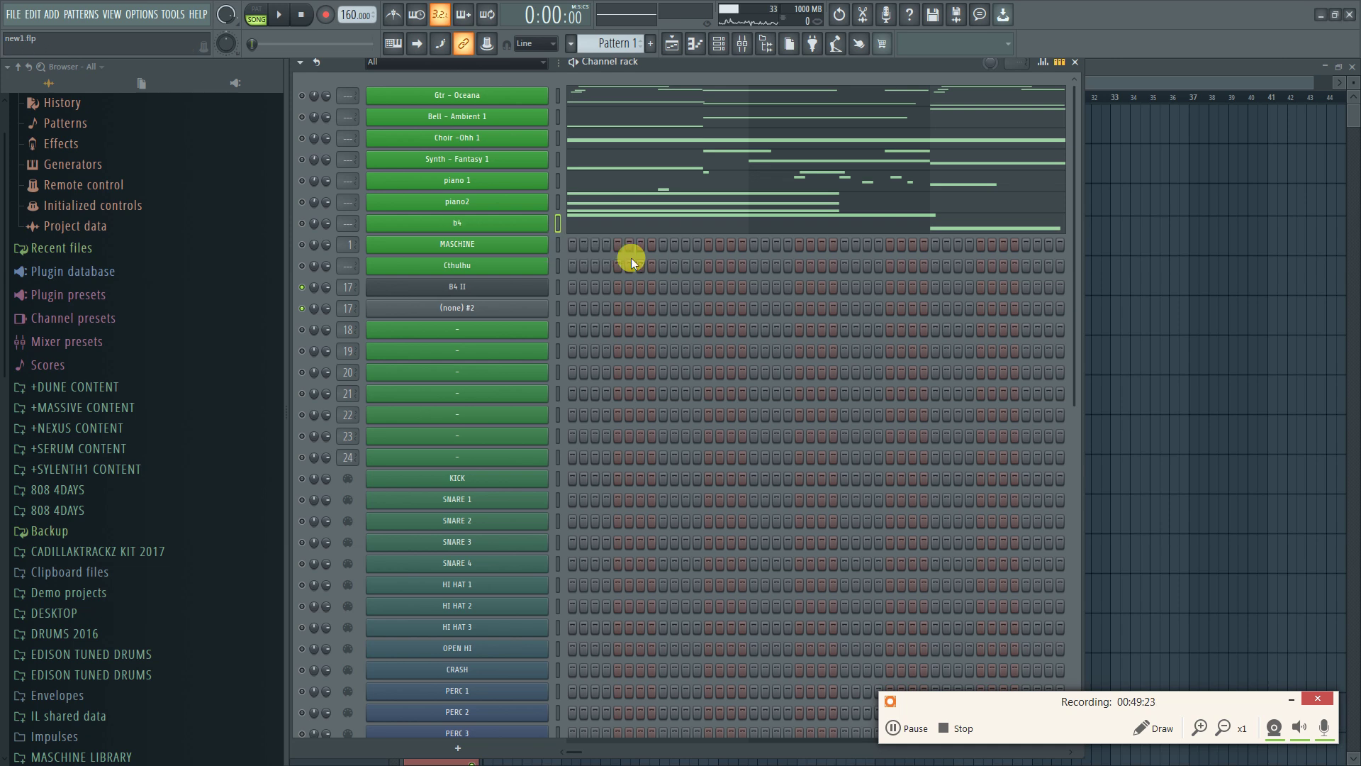
Replace the B4 II instrument with Massive X, view its preset list, and close the plugin
{"action": "right_click", "coordinate": [556, 288]}
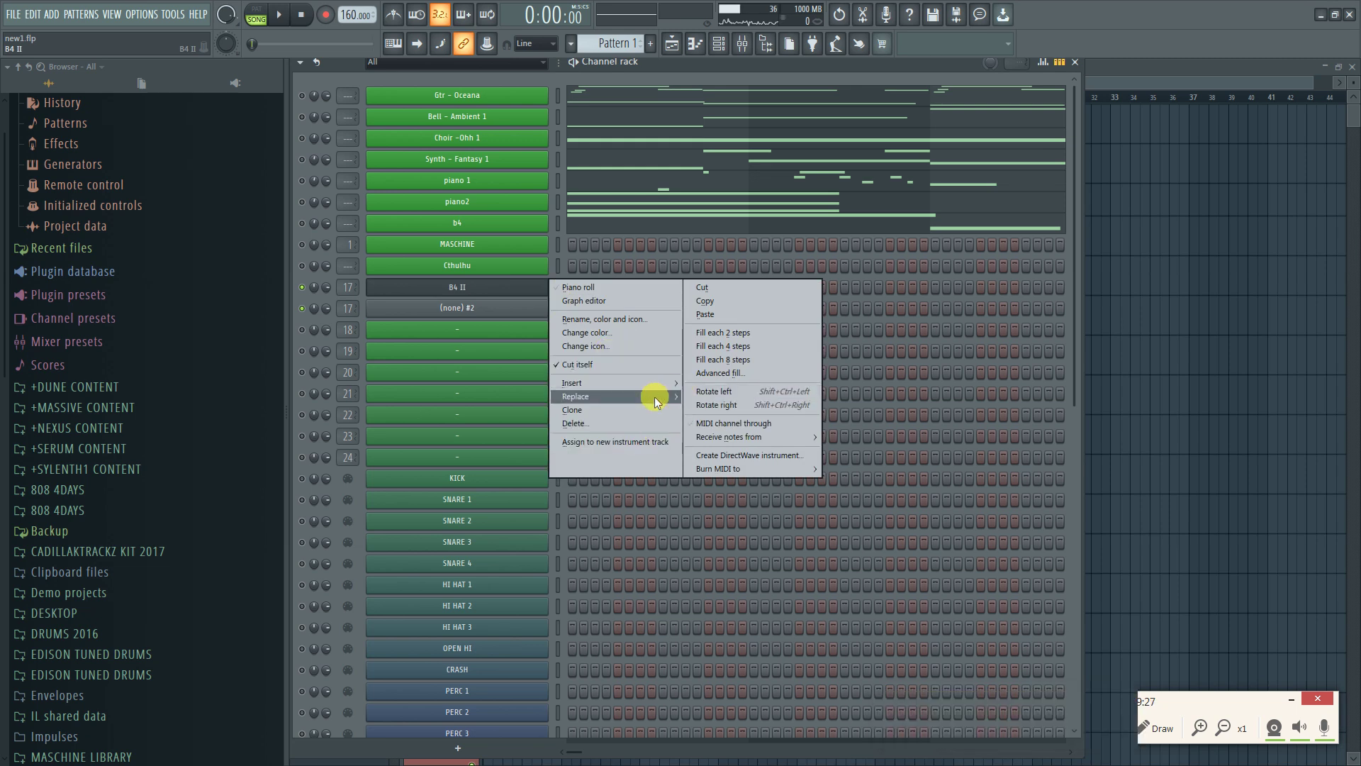
{"action": "mouse_move", "coordinate": [654, 397]}
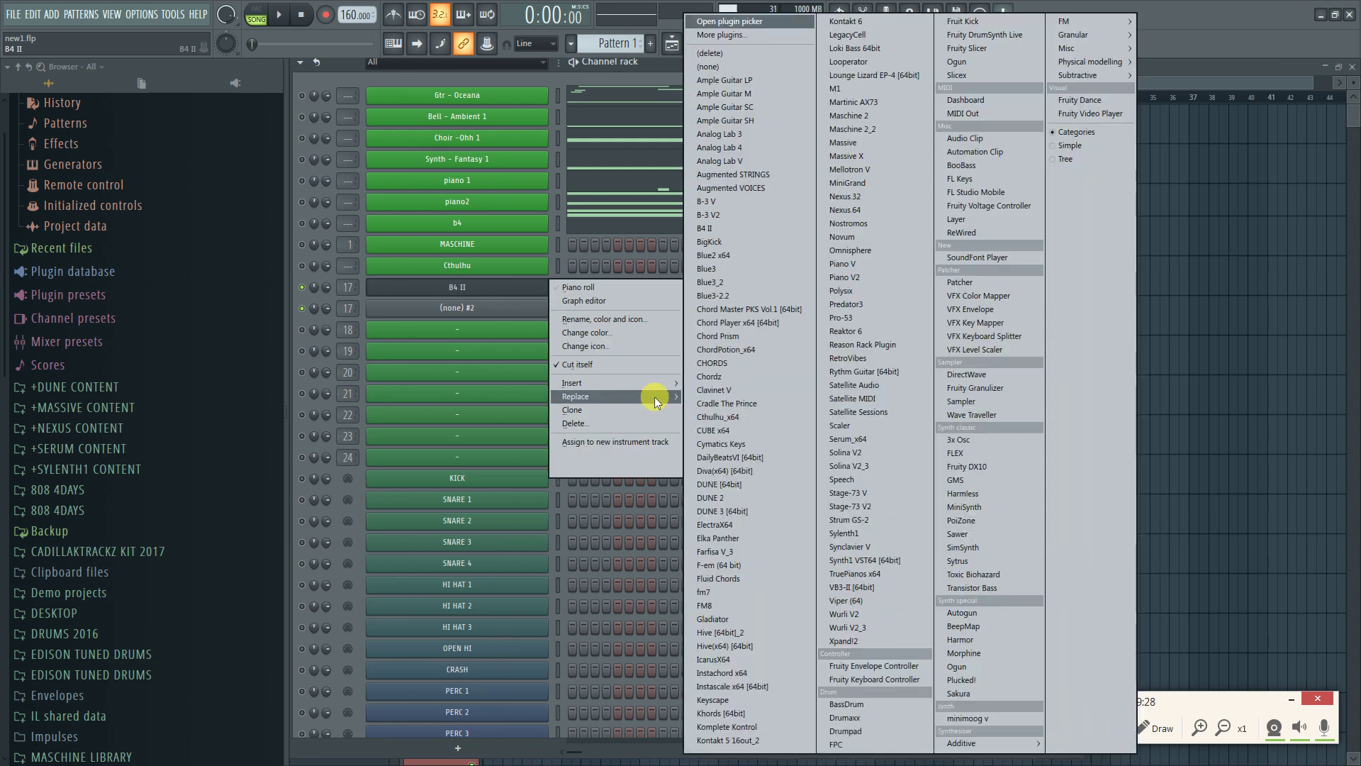
{"action": "left_click", "coordinate": [846, 155]}
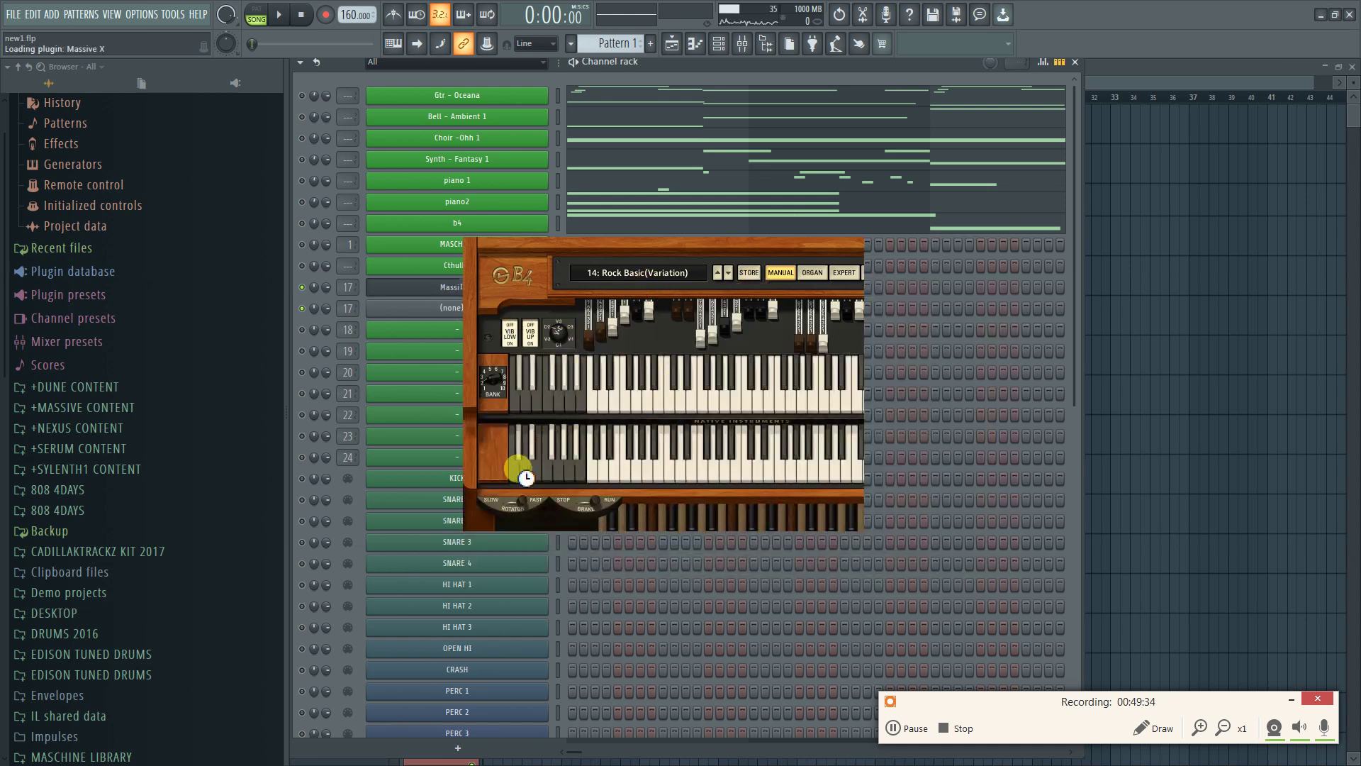
{"action": "left_click", "coordinate": [742, 44]}
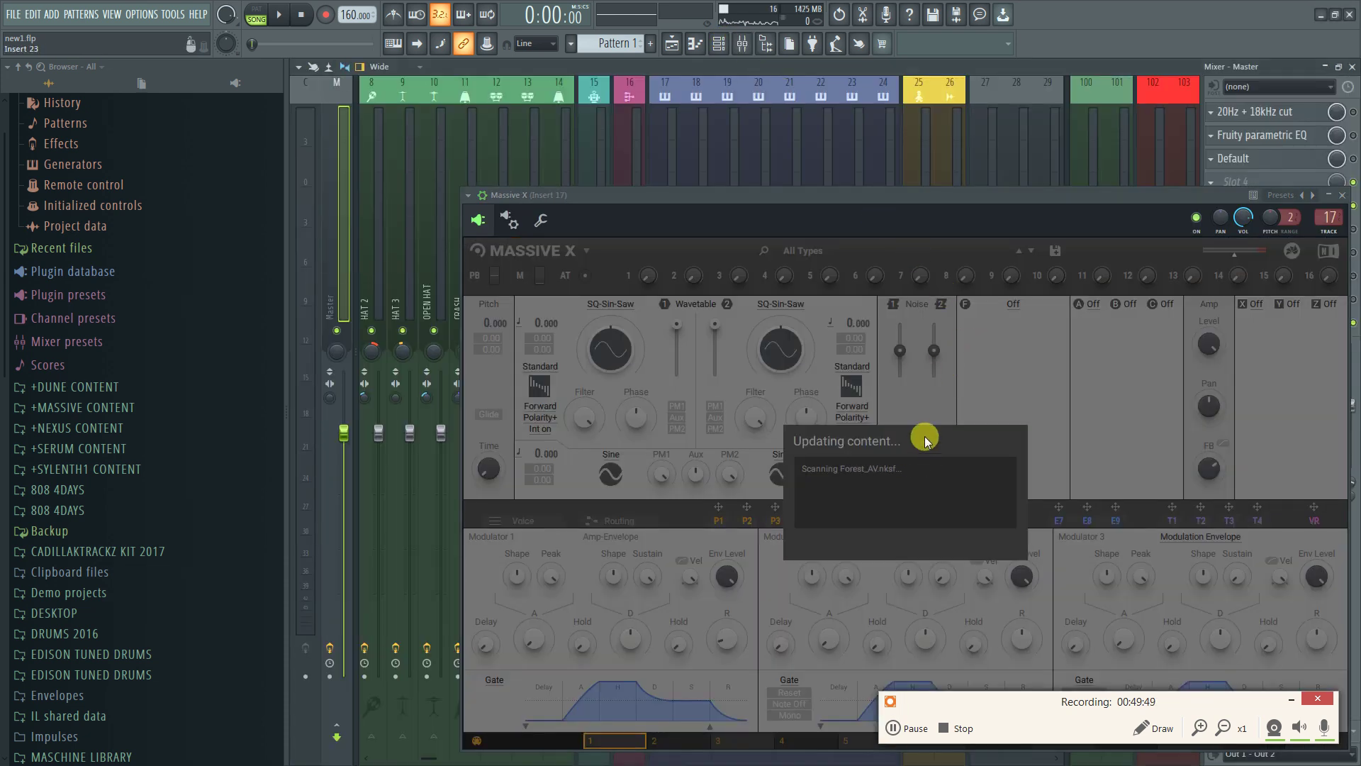
{"action": "left_click_drag", "start_coordinate": [815, 197], "coordinate": [606, 135]}
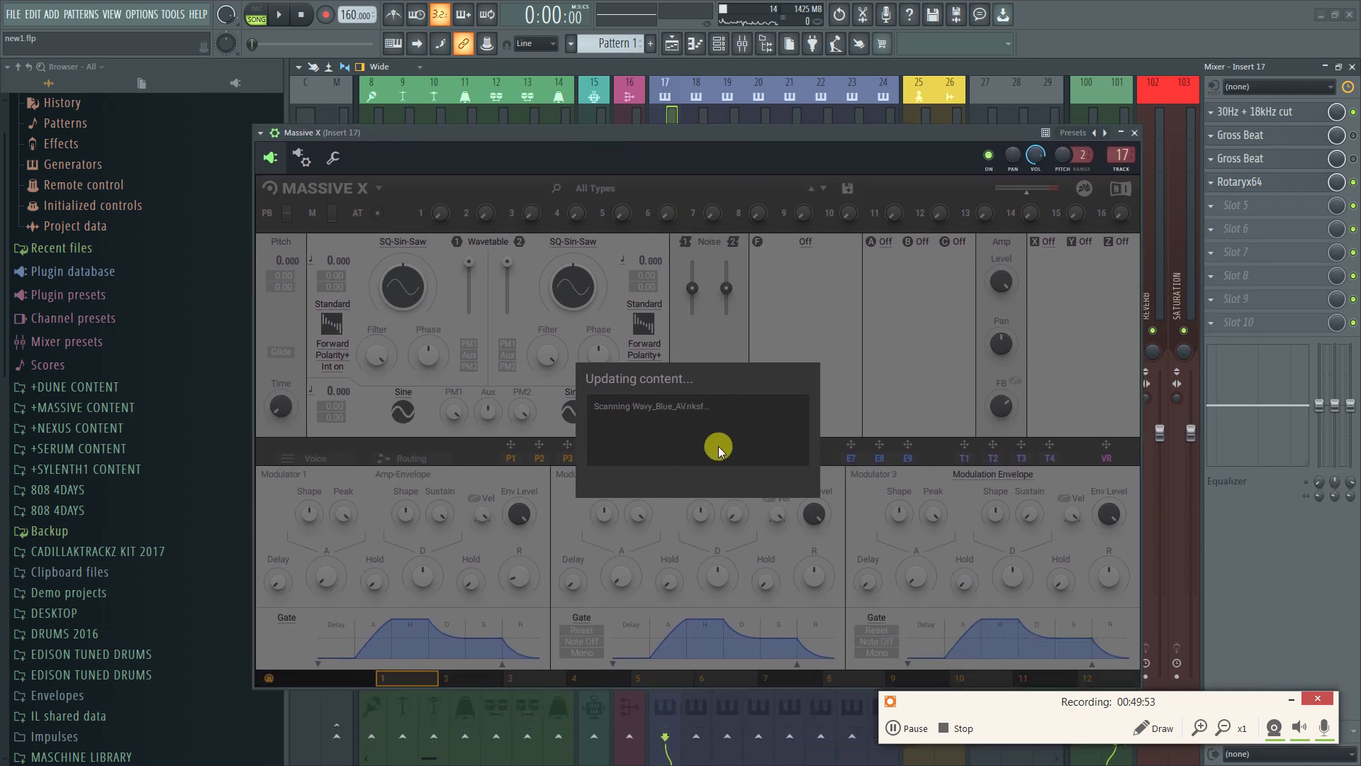
{"action": "left_click", "coordinate": [895, 729]}
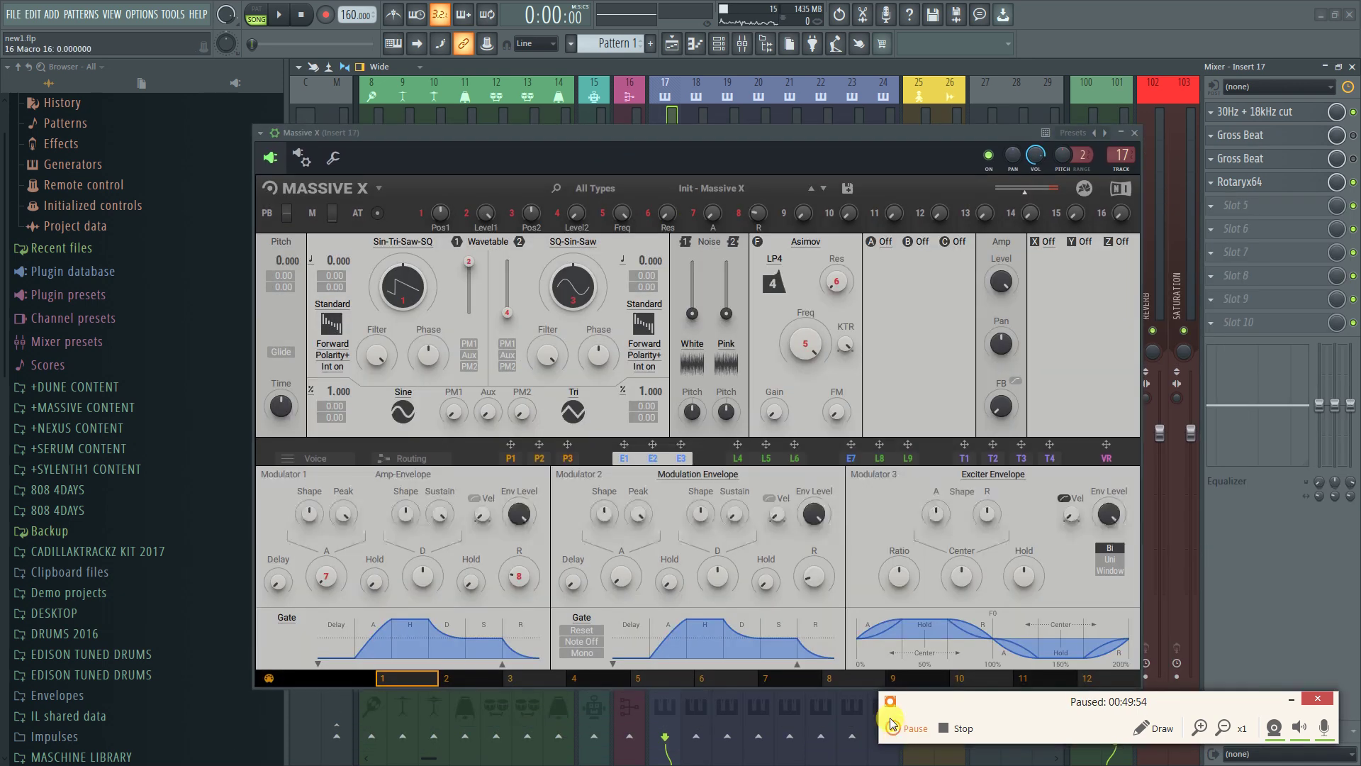
{"action": "left_click", "coordinate": [735, 192]}
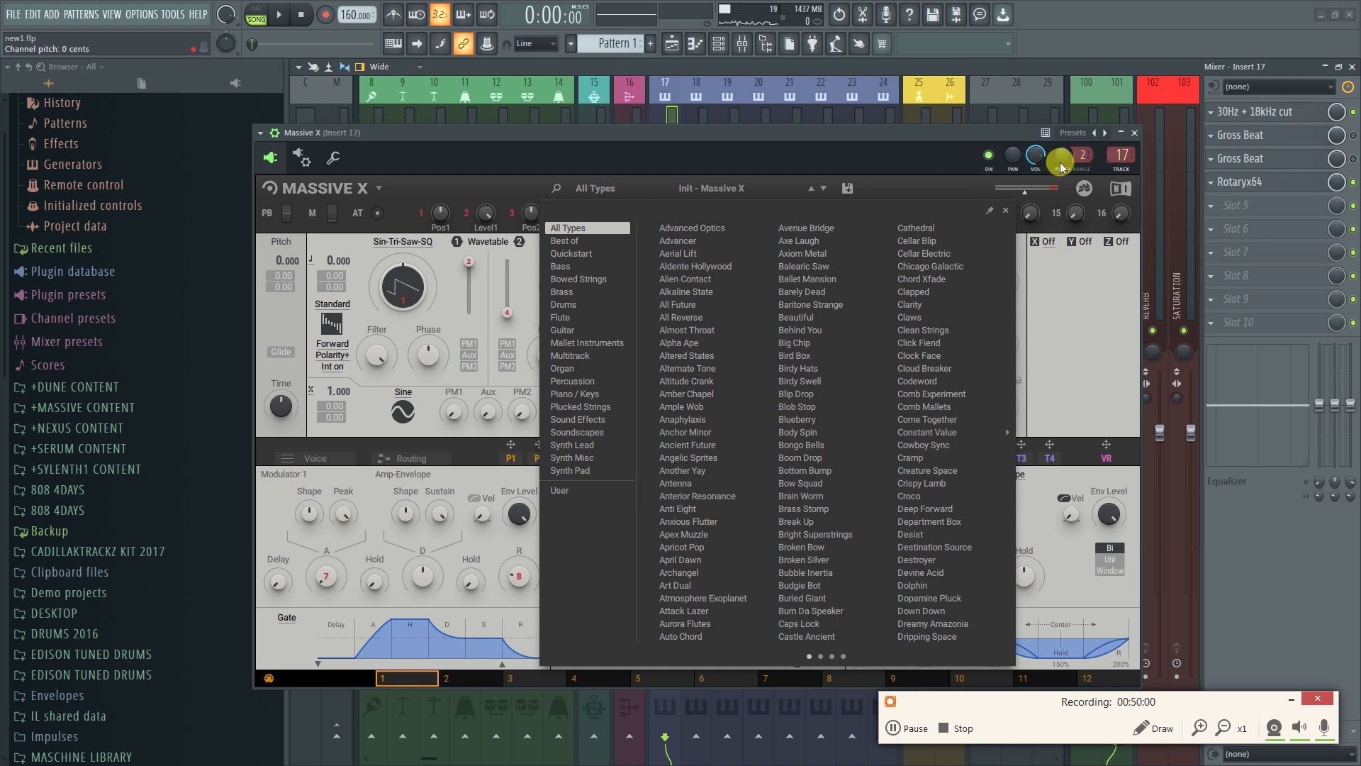
{"action": "left_click", "coordinate": [1122, 139]}
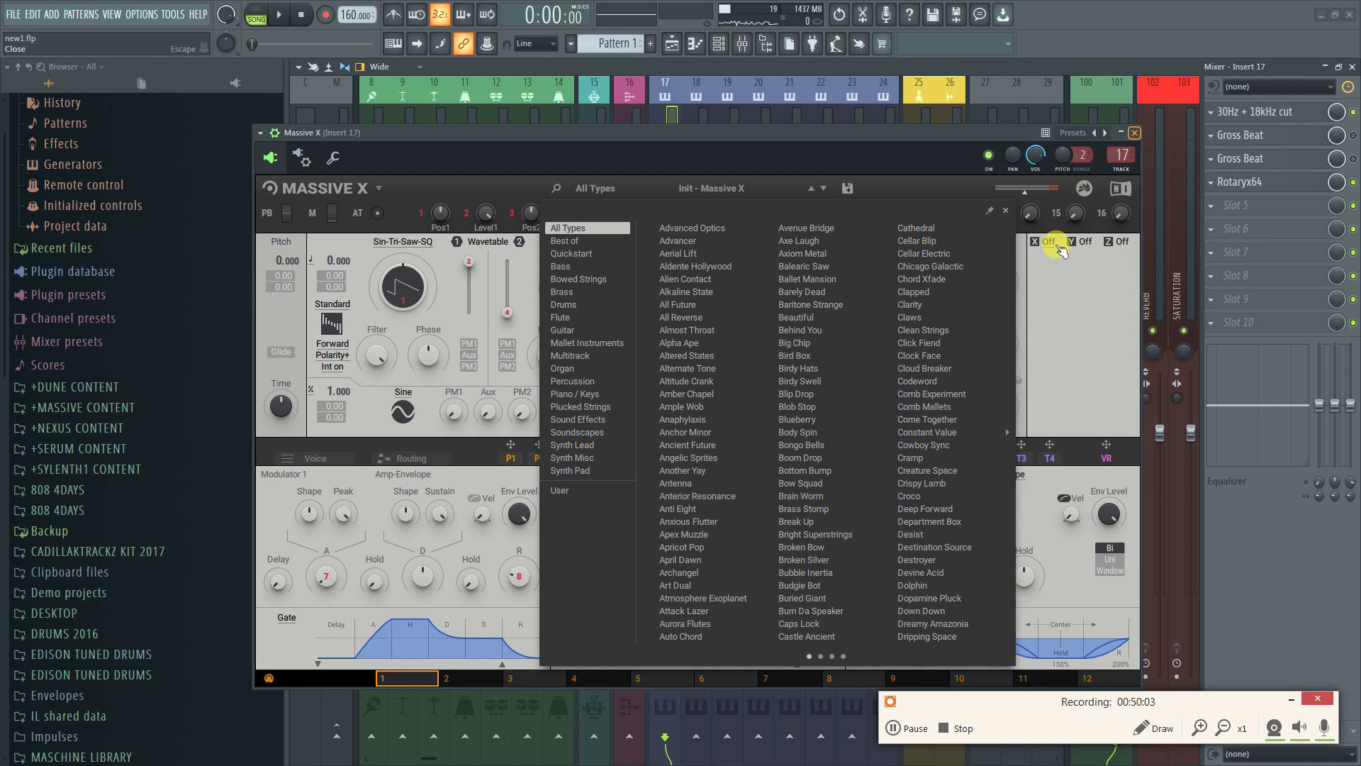
Replace the Massive X instrument on the channel routed to track 17 with Massive
{"action": "key", "text": "F5"}
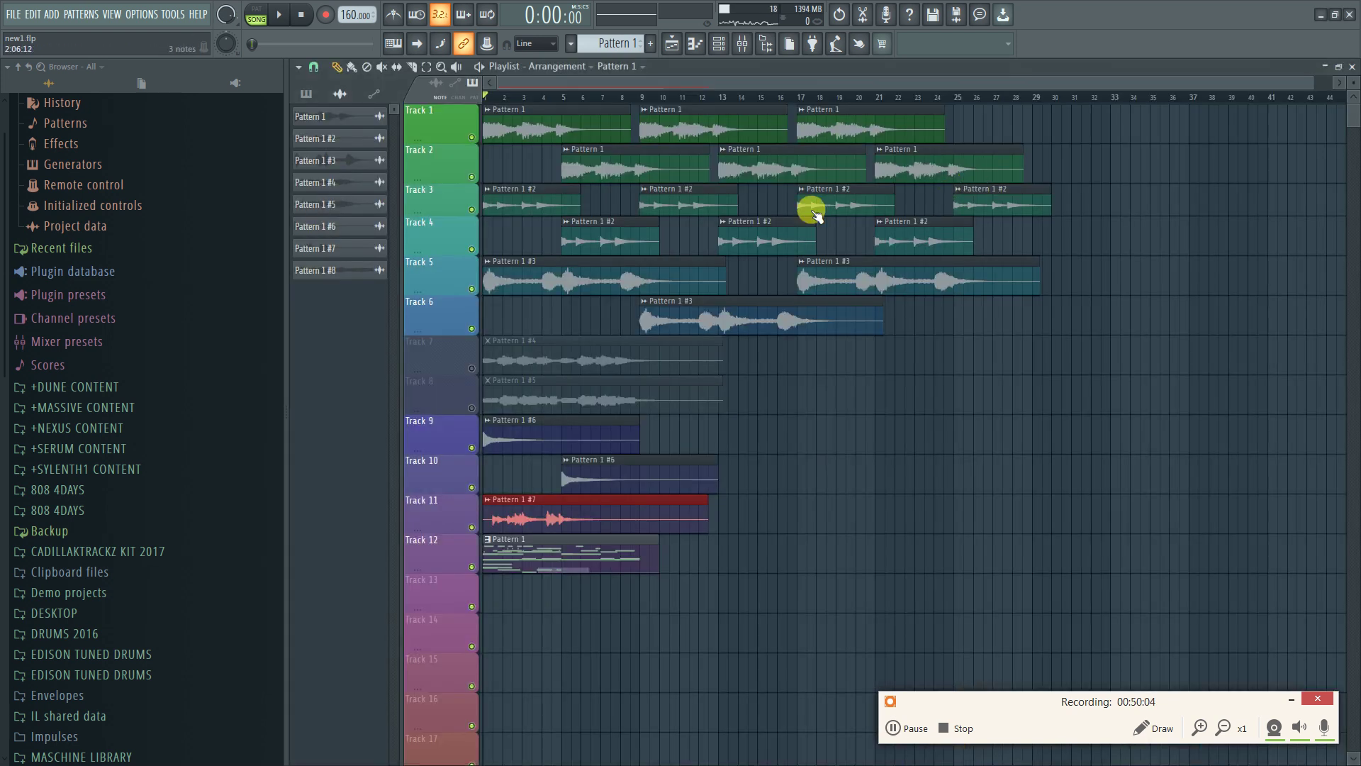
{"action": "key", "text": "F6"}
{"action": "right_click", "coordinate": [545, 286]}
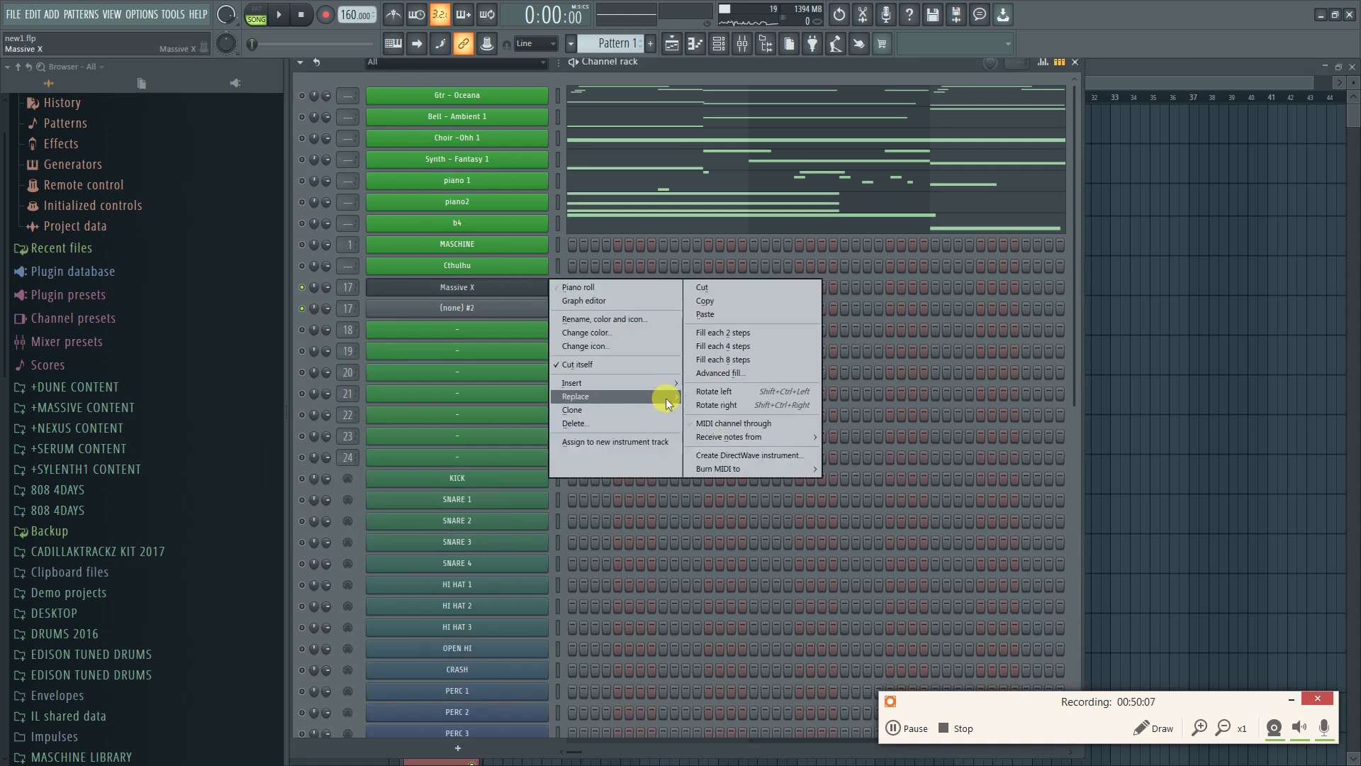
{"action": "mouse_move", "coordinate": [662, 396]}
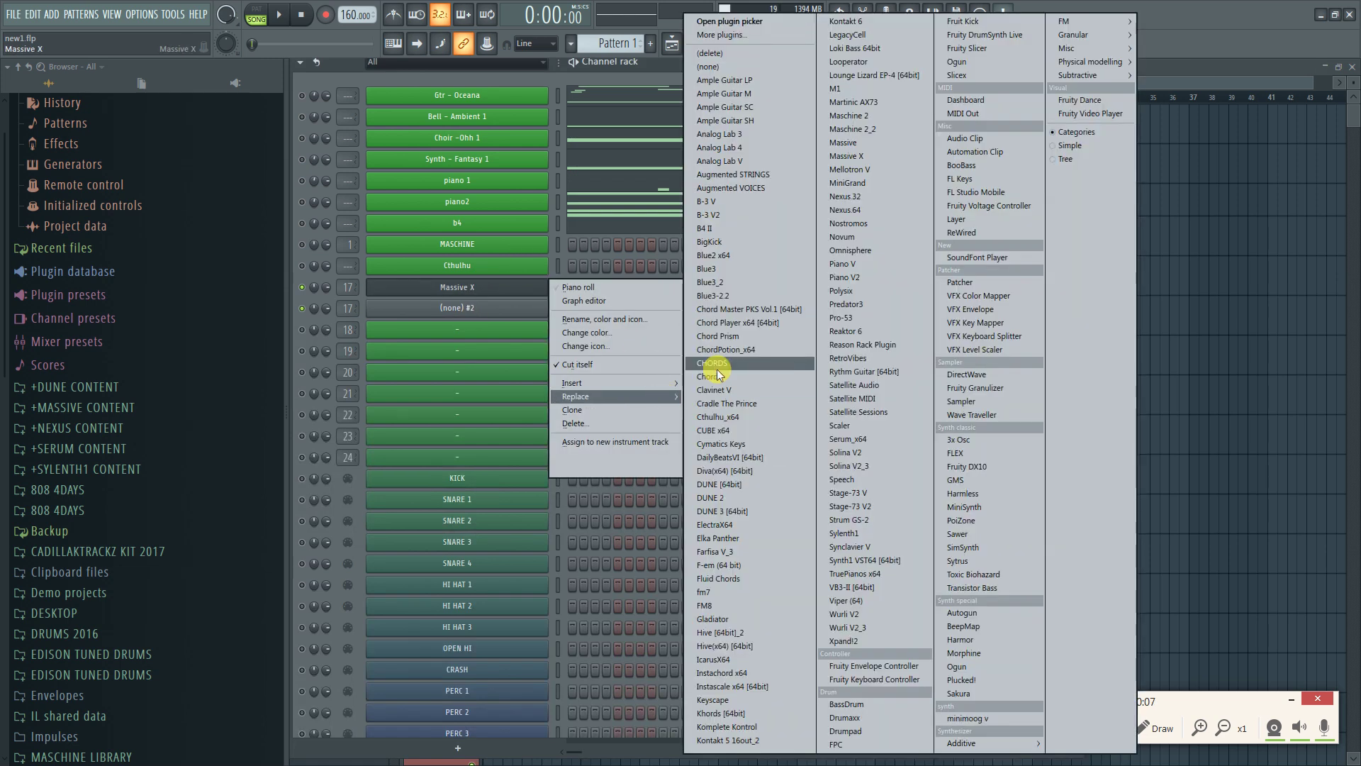
{"action": "left_click", "coordinate": [876, 145]}
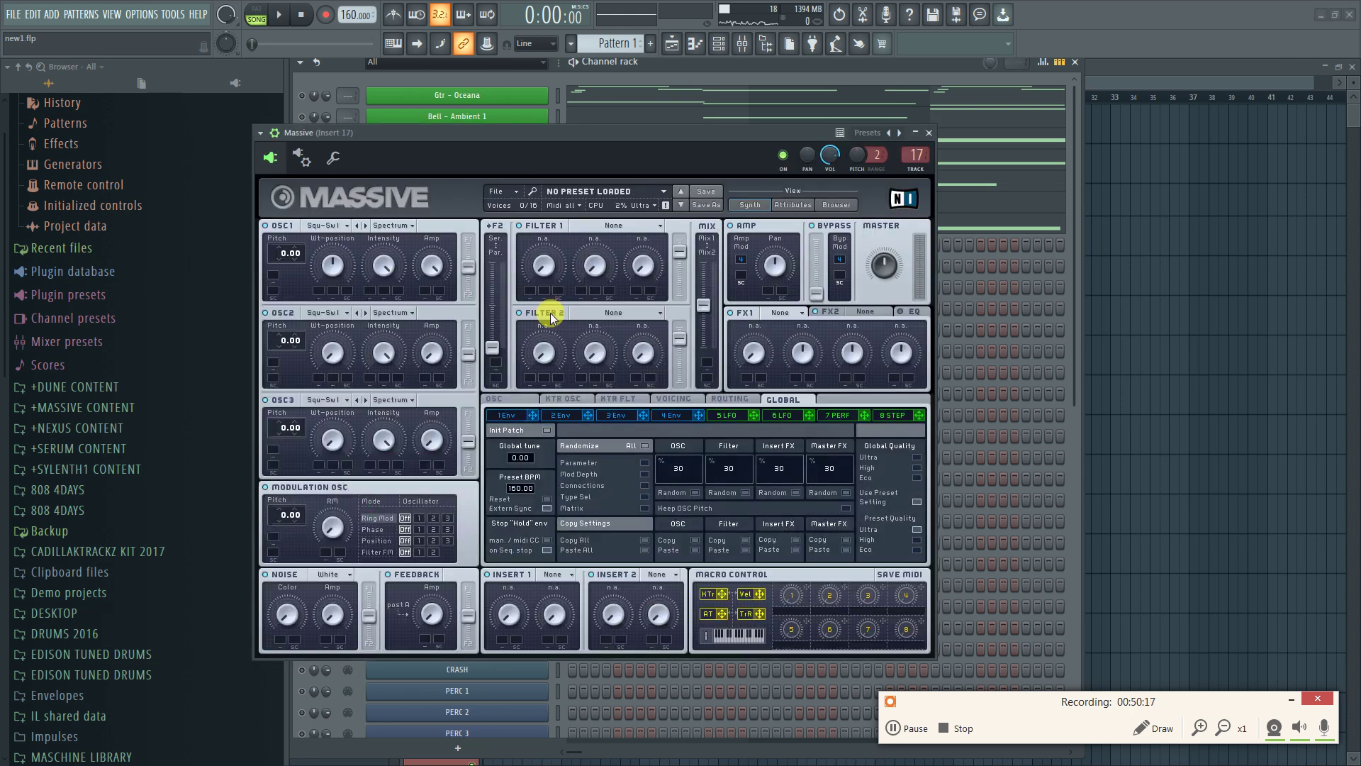
Browse Massive's recent sounds and play the arrangement with the plugin window minimised
{"action": "left_click", "coordinate": [521, 195]}
{"action": "mouse_move", "coordinate": [539, 209]}
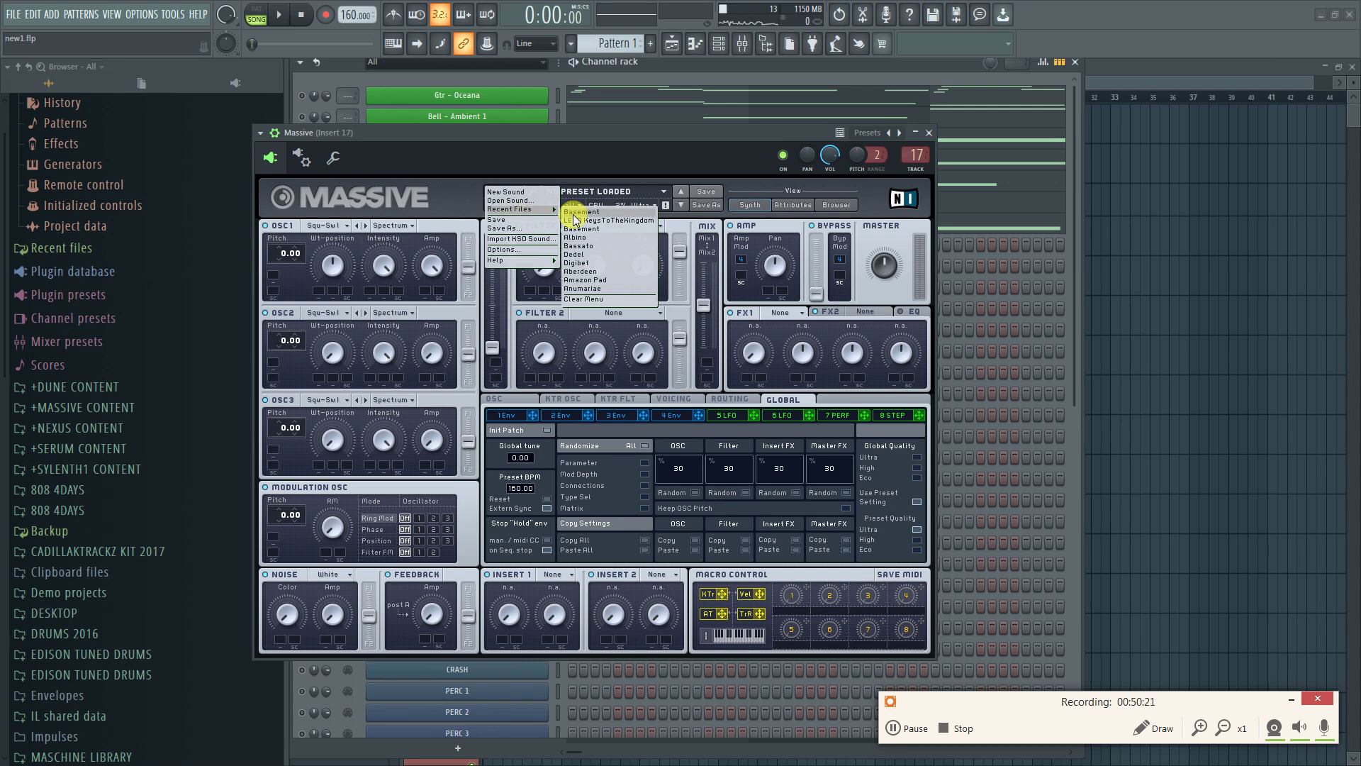
{"action": "left_click", "coordinate": [916, 133]}
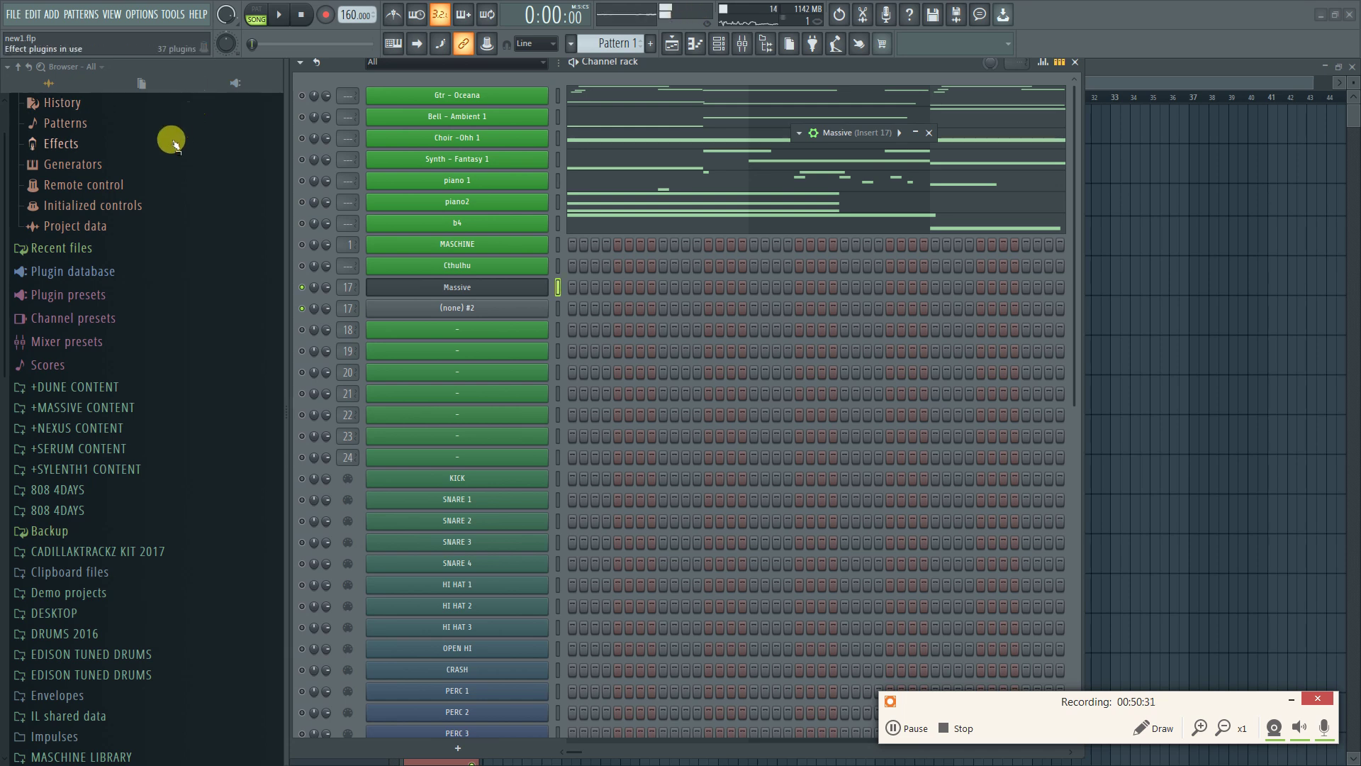
{"action": "left_click", "coordinate": [281, 15]}
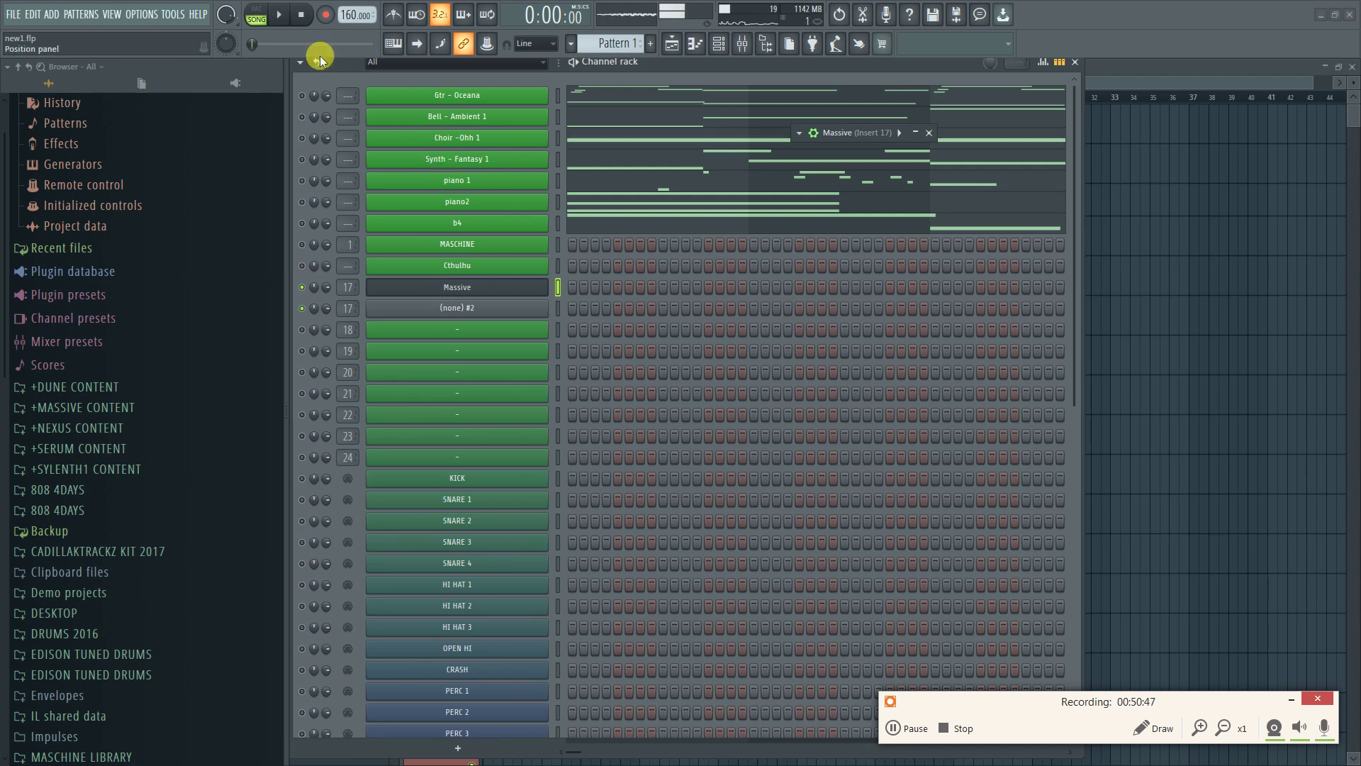
Play and stop the arrangement, and open the Massive channel's piano roll
{"action": "left_click", "coordinate": [284, 17]}
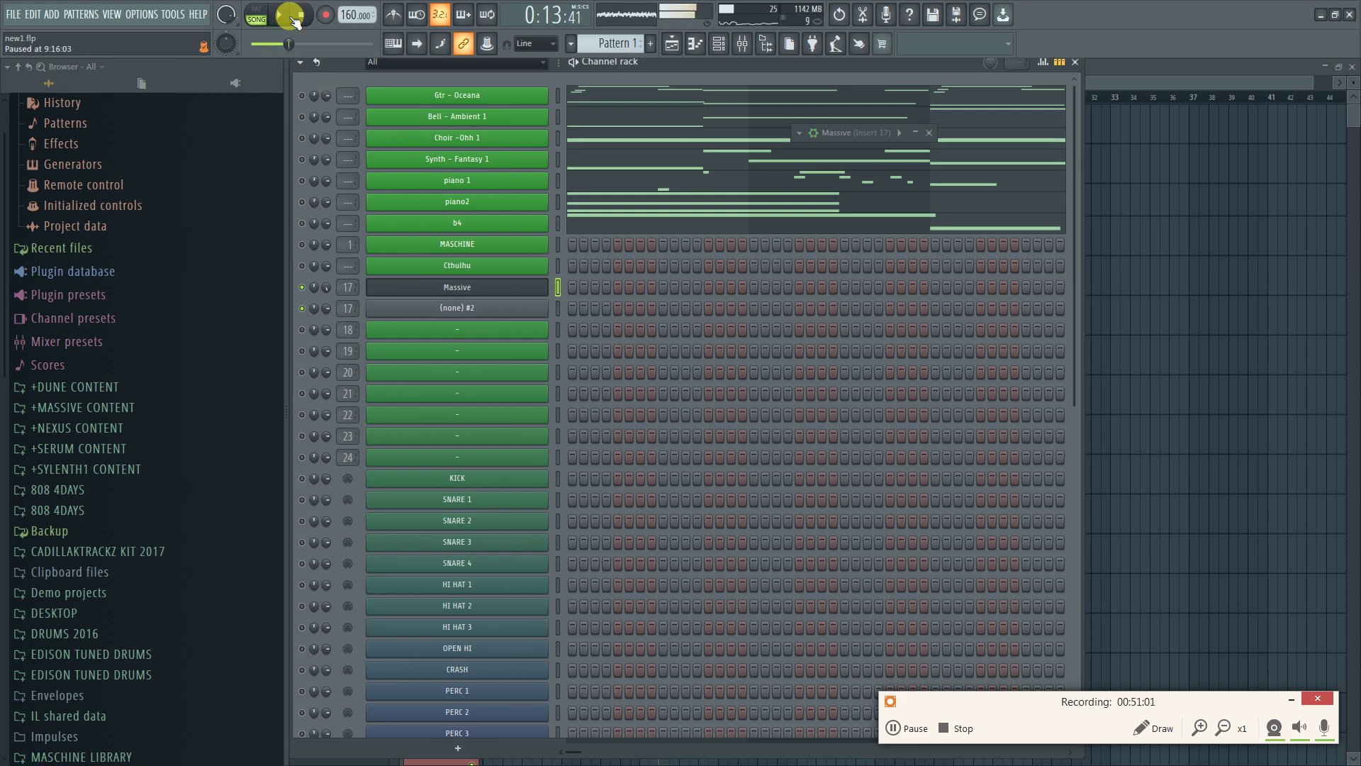
{"action": "left_click", "coordinate": [507, 99]}
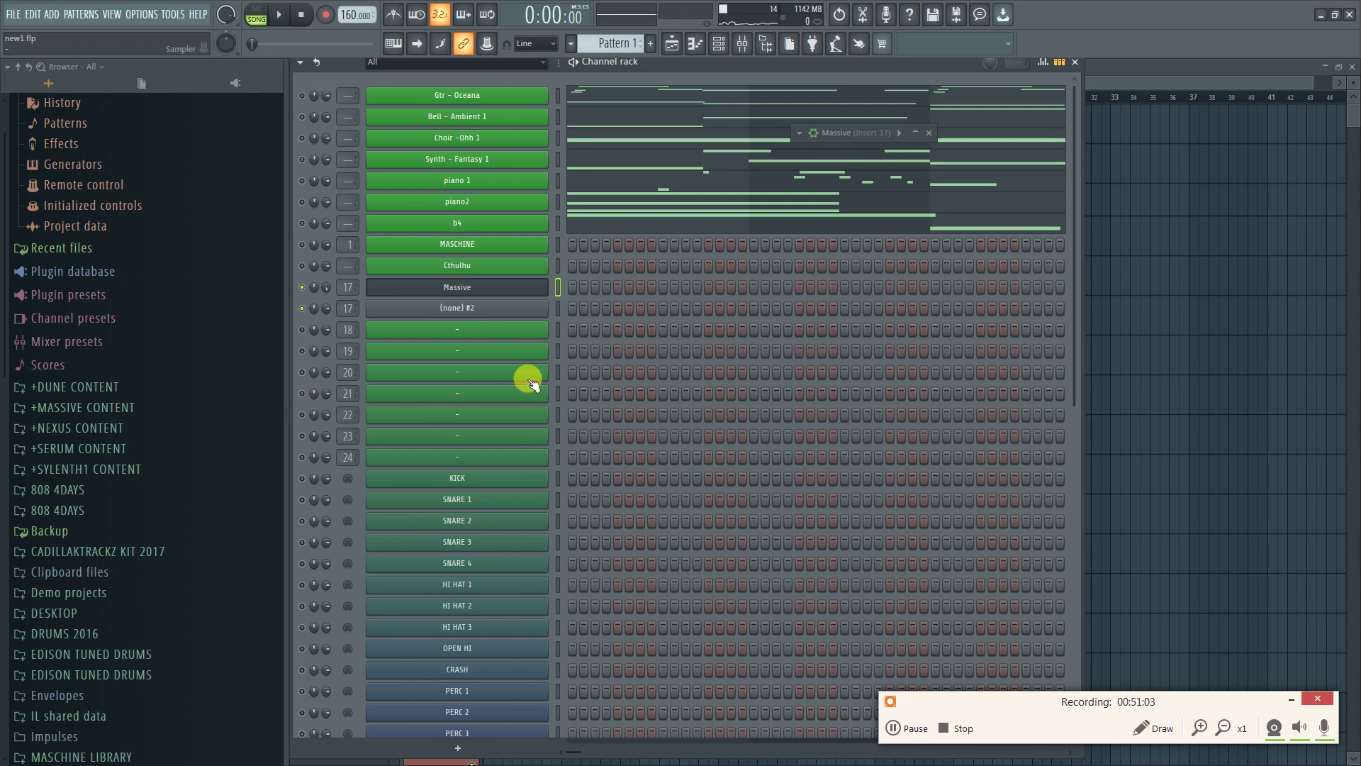
{"action": "left_click", "coordinate": [328, 17]}
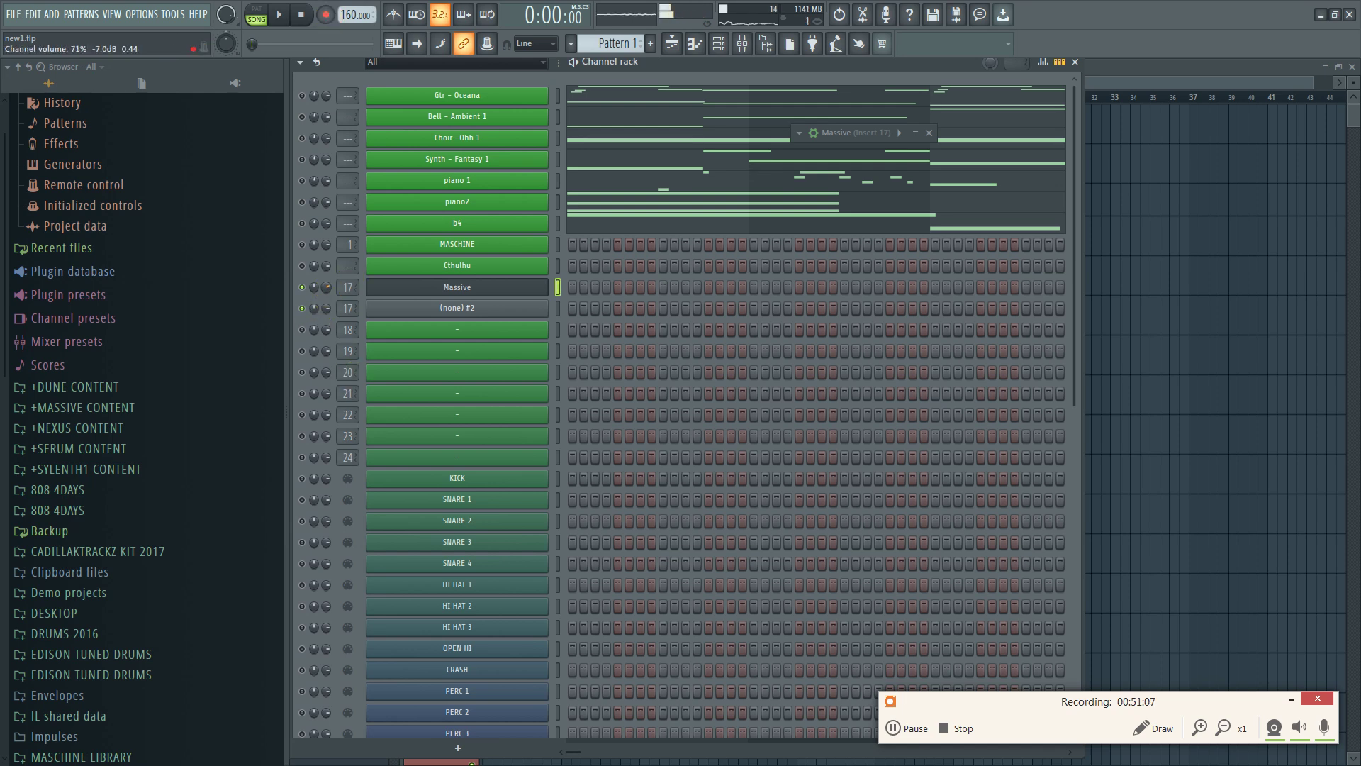
{"action": "right_click", "coordinate": [329, 287]}
{"action": "left_click", "coordinate": [330, 198]}
{"action": "right_click", "coordinate": [521, 288]}
{"action": "left_click", "coordinate": [587, 294]}
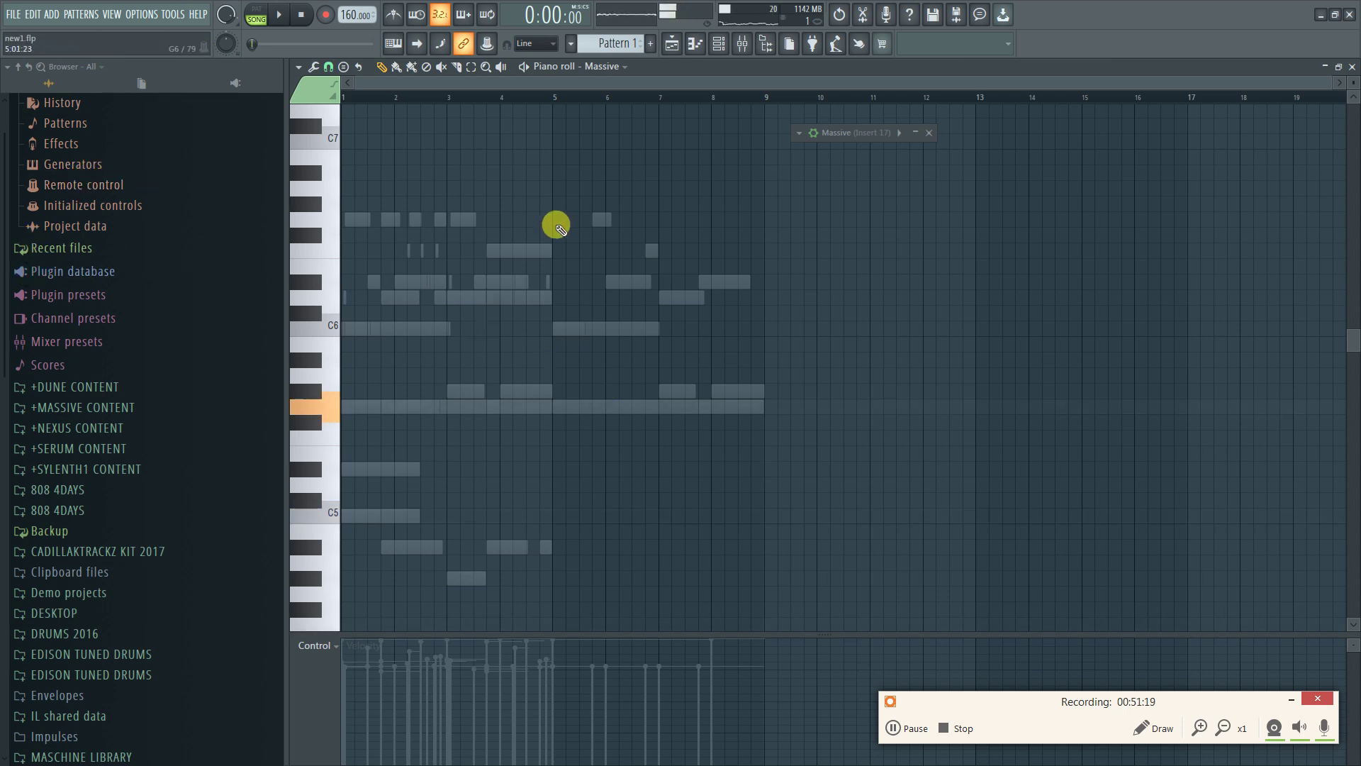
Try recording a Massive line over the arrangement, and undo the recorded take
{"action": "scroll", "coordinate": [556, 225], "scroll_direction": "down", "scroll_amount": 2}
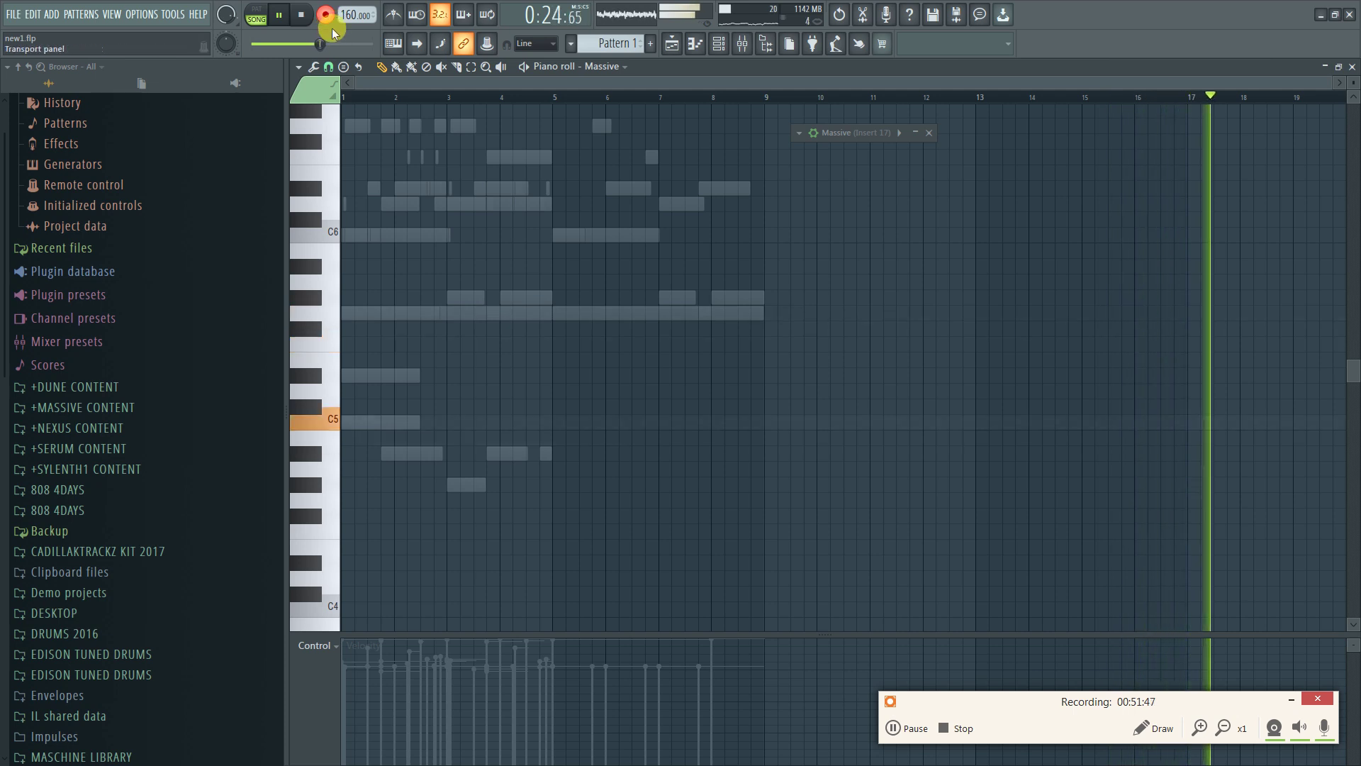
{"action": "key", "text": "space"}
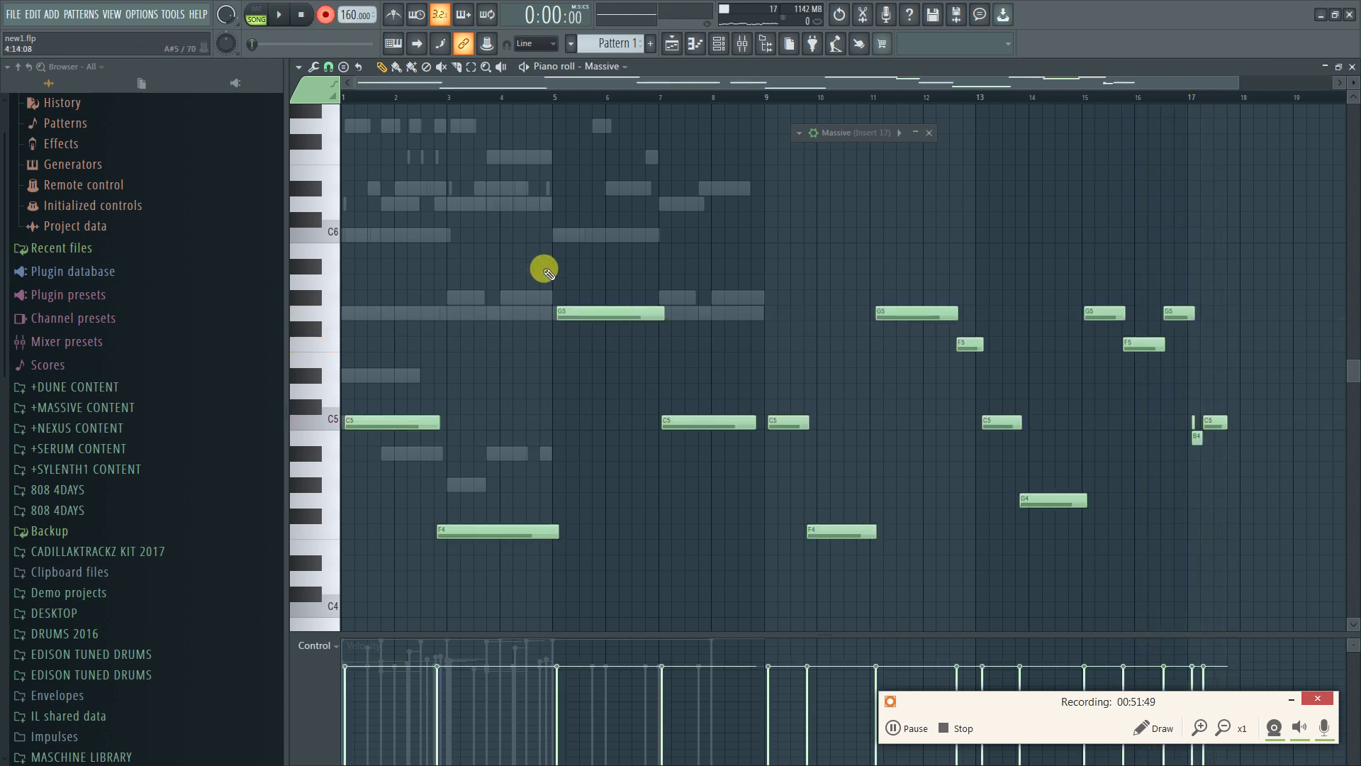
{"action": "key", "text": "ctrl+z"}
Record an eight-bar Massive line of C5, G4 and G5 notes over the arrangement and quantize all of its notes
{"action": "key", "text": "space"}
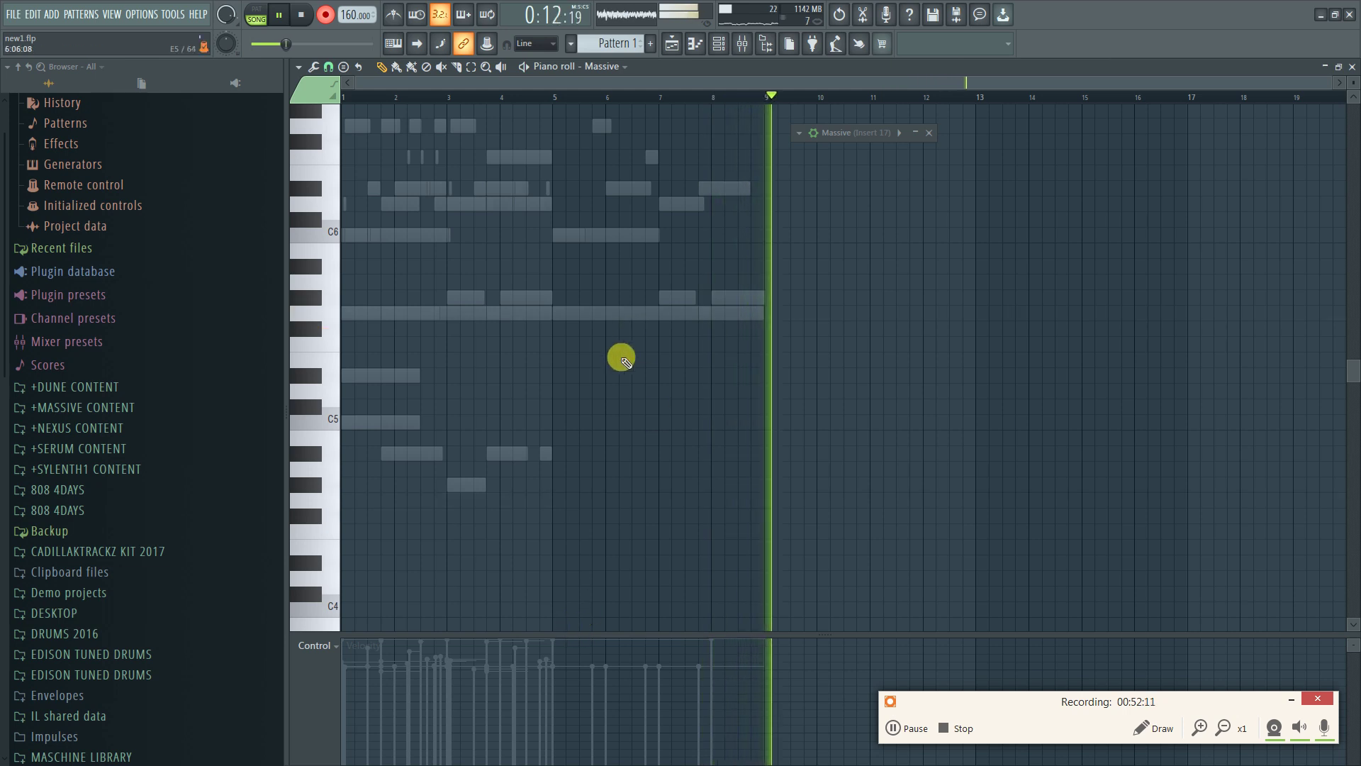
{"action": "key", "text": "space"}
{"action": "key", "text": "ctrl+v"}
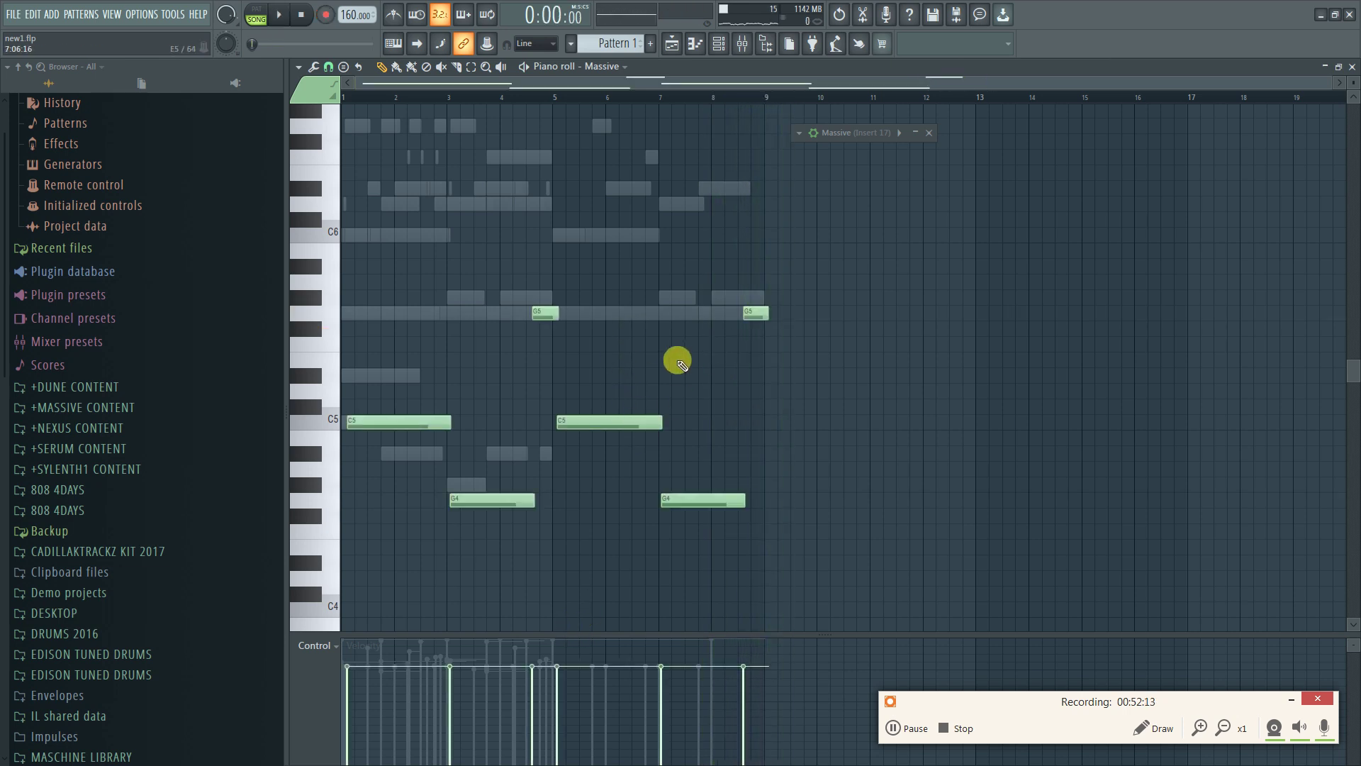
{"action": "key", "text": "ctrl+a"}
{"action": "key", "text": "ctrl+q"}
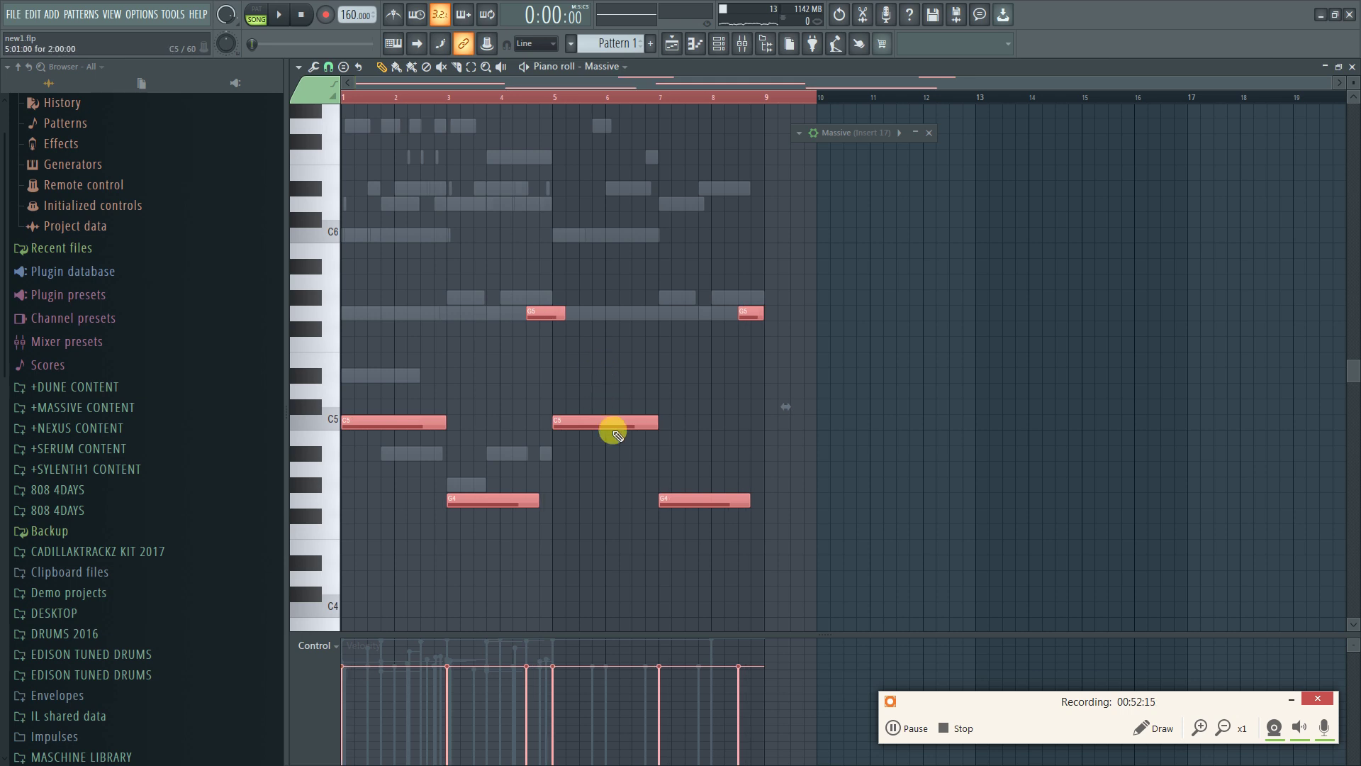
Play back the Massive line, try removing the final G5 note, and undo the removal
{"action": "left_click", "coordinate": [582, 323]}
{"action": "key", "text": "space"}
{"action": "key", "text": "space"}
{"action": "key", "text": "space"}
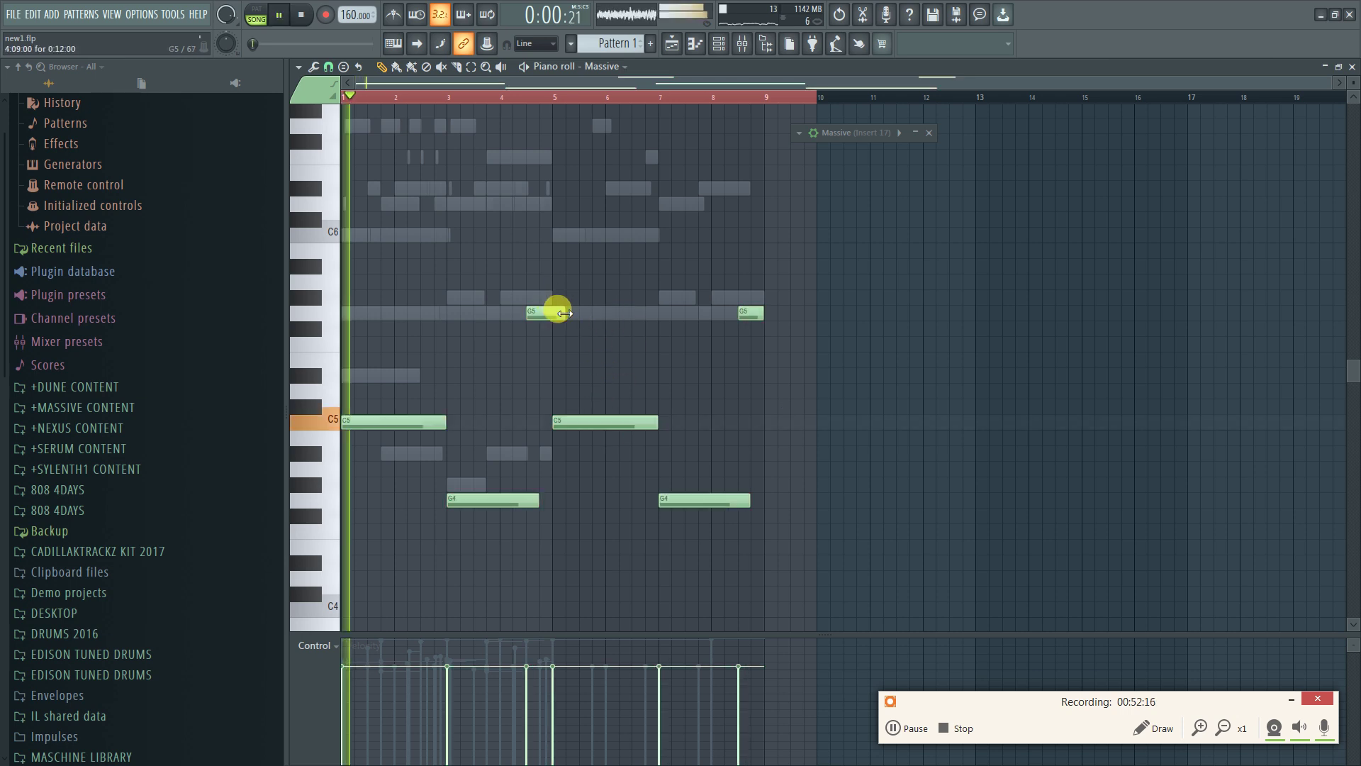
{"action": "right_click", "coordinate": [751, 312]}
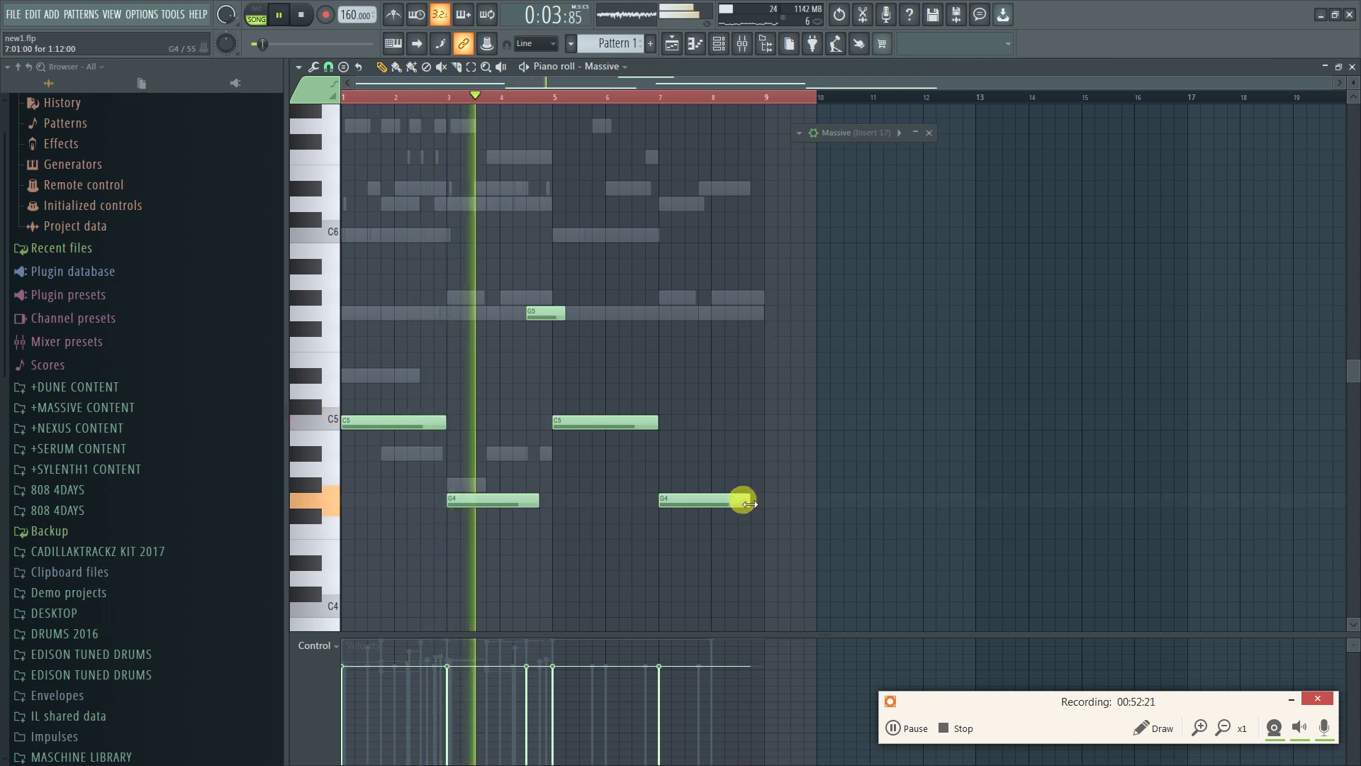
{"action": "key", "text": "ctrl+z"}
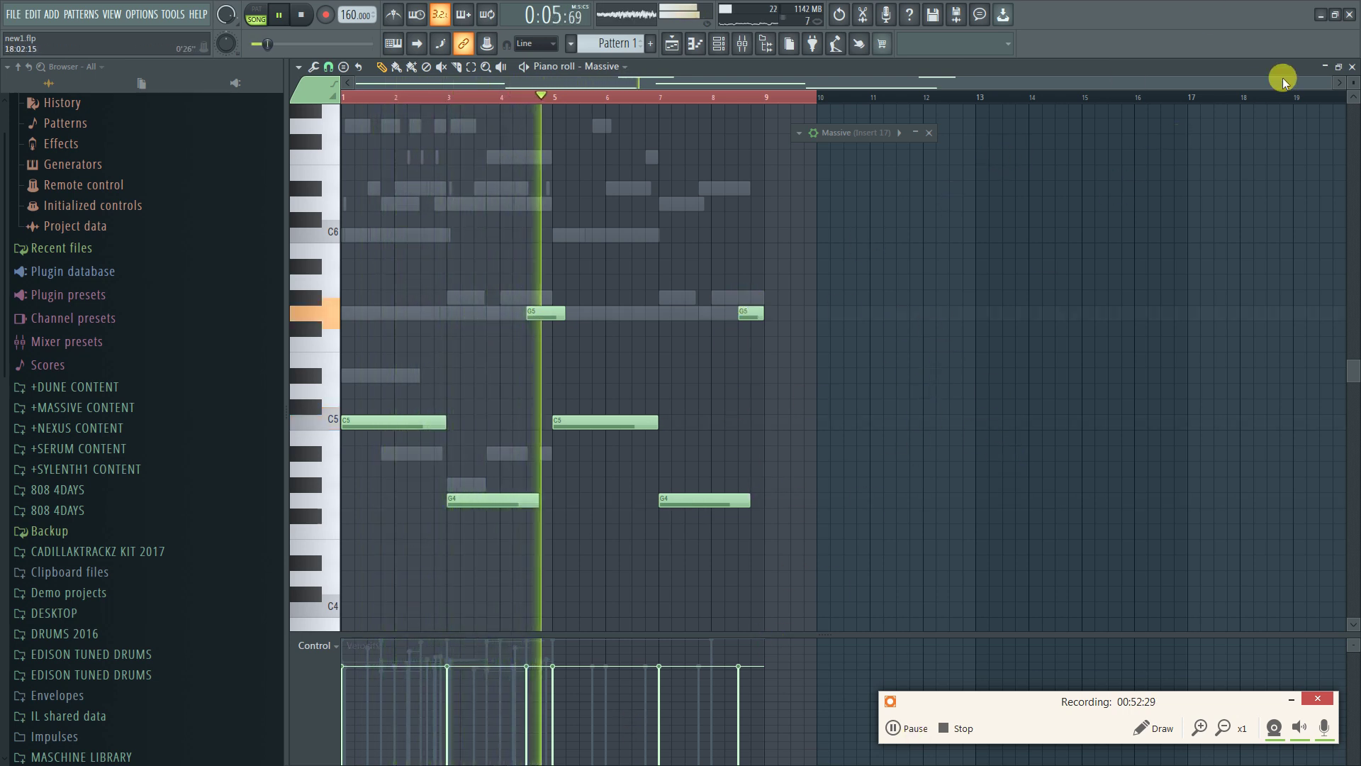
Close the piano roll, stop playback, and look through the channel rack for the 808 sample channels
{"action": "left_click", "coordinate": [1350, 68]}
{"action": "key", "text": "space"}
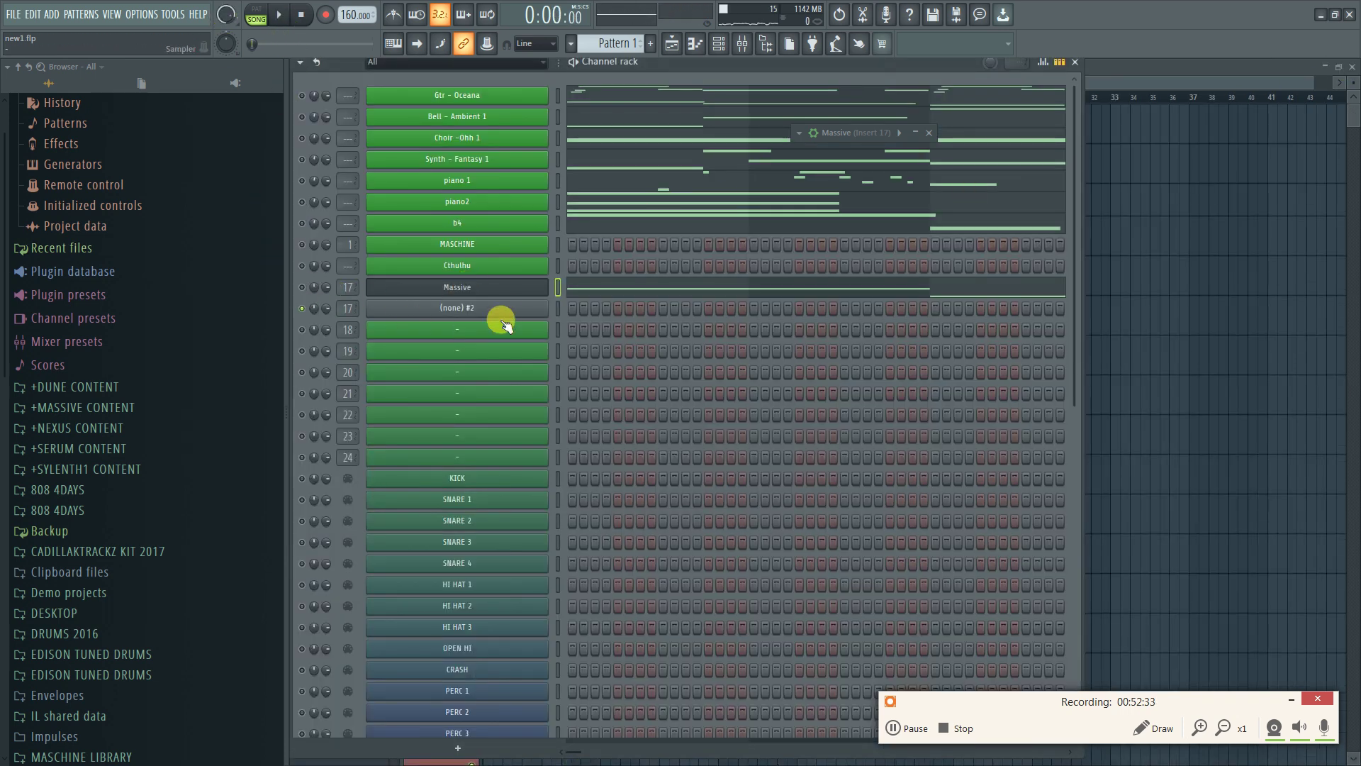
{"action": "scroll", "coordinate": [507, 299], "scroll_direction": "down", "scroll_amount": 5}
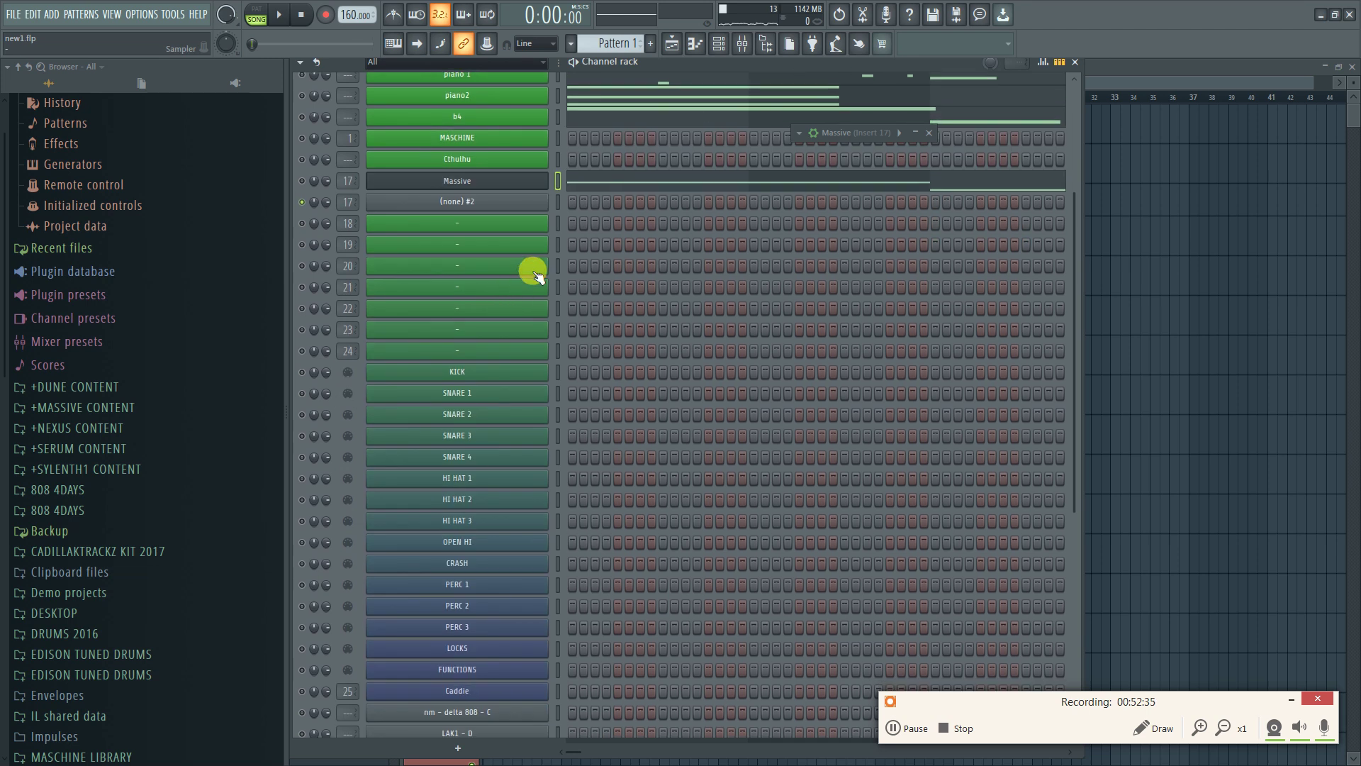
{"action": "scroll", "coordinate": [554, 252], "scroll_direction": "down", "scroll_amount": 10}
{"action": "scroll", "coordinate": [555, 257], "scroll_direction": "up", "scroll_amount": 15}
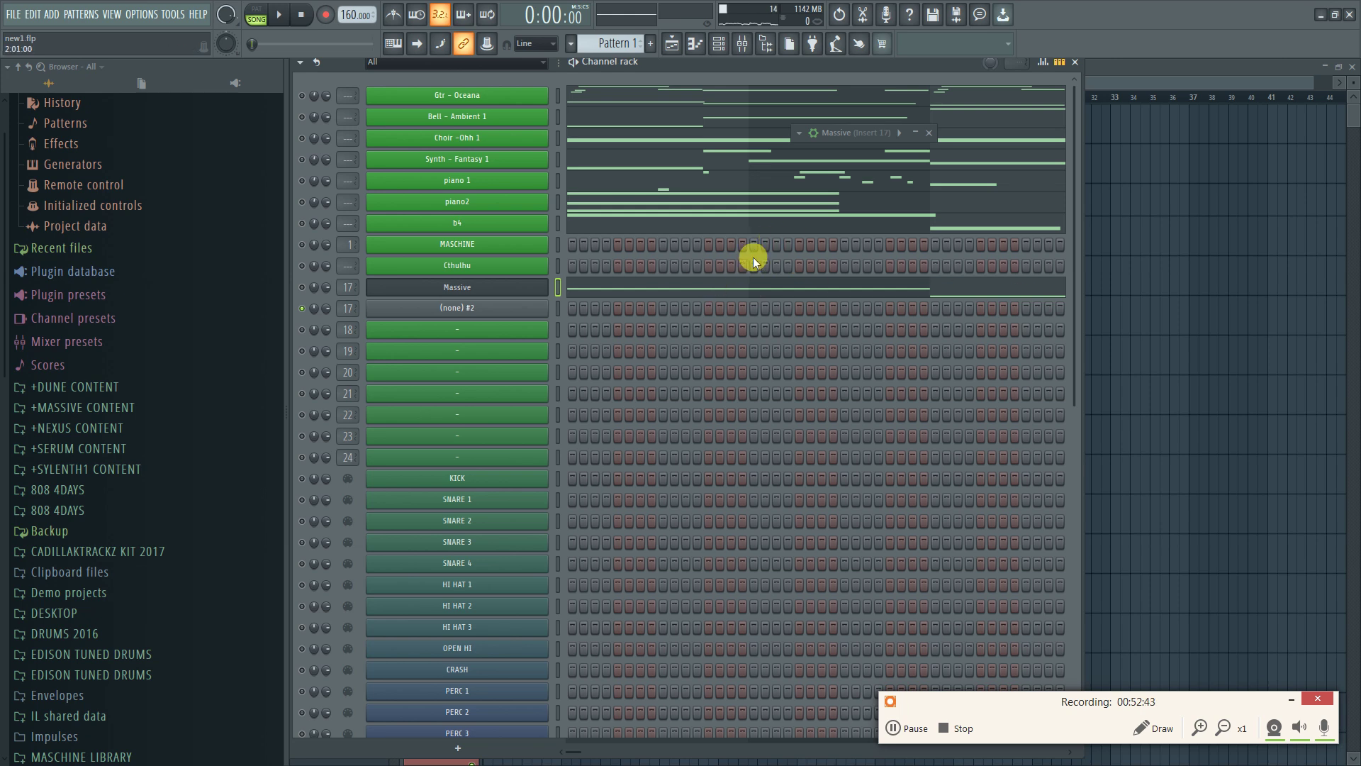
{"action": "scroll", "coordinate": [758, 273], "scroll_direction": "down", "scroll_amount": 2}
{"action": "scroll", "coordinate": [772, 288], "scroll_direction": "down", "scroll_amount": 6}
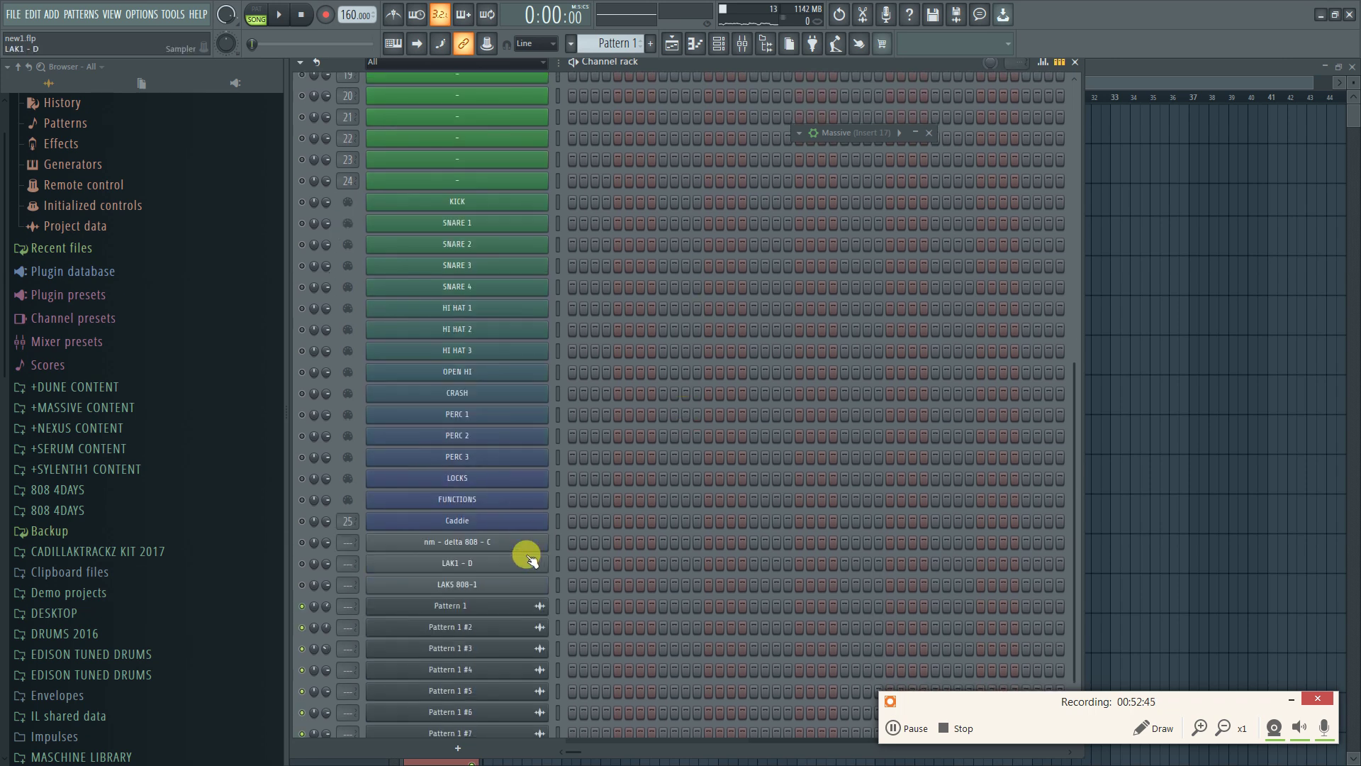
{"action": "scroll", "coordinate": [496, 609], "scroll_direction": "down", "scroll_amount": 1}
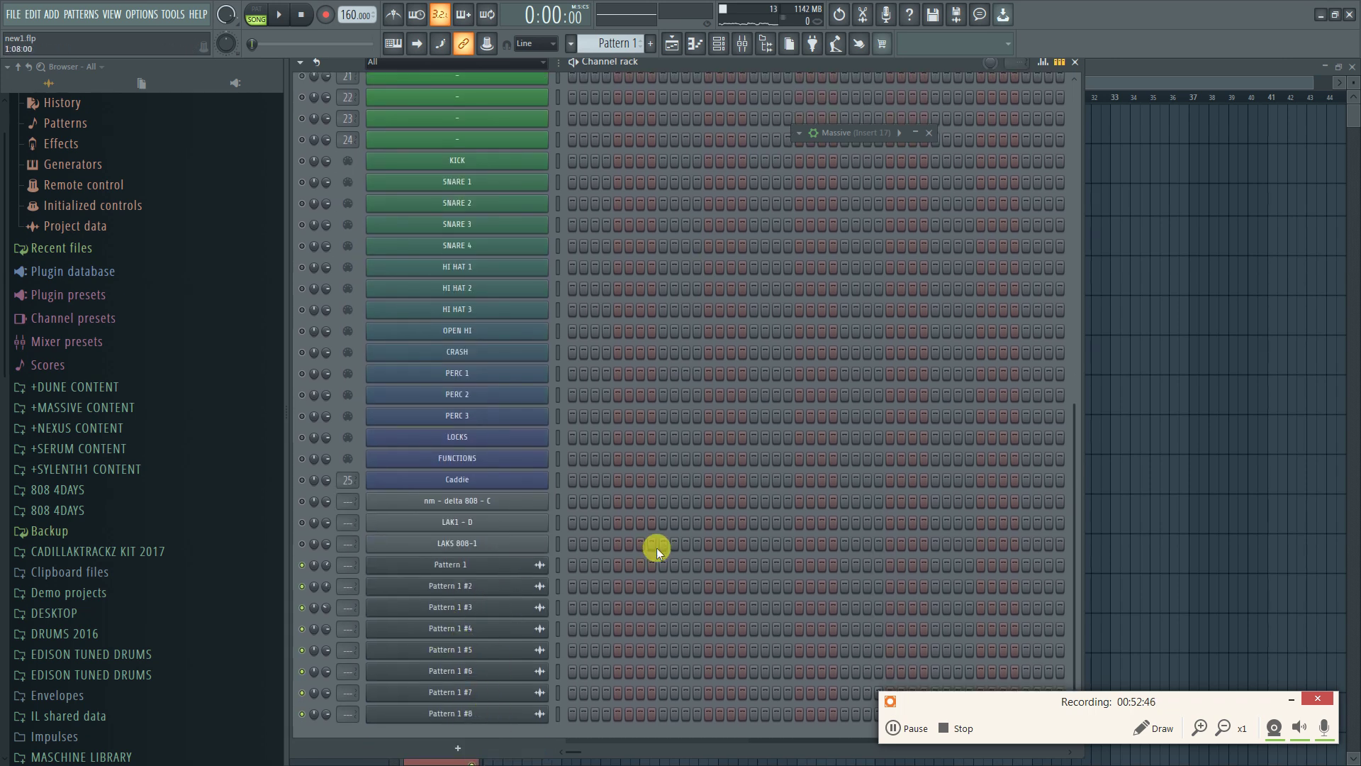
{"action": "scroll", "coordinate": [657, 548], "scroll_direction": "up", "scroll_amount": 6}
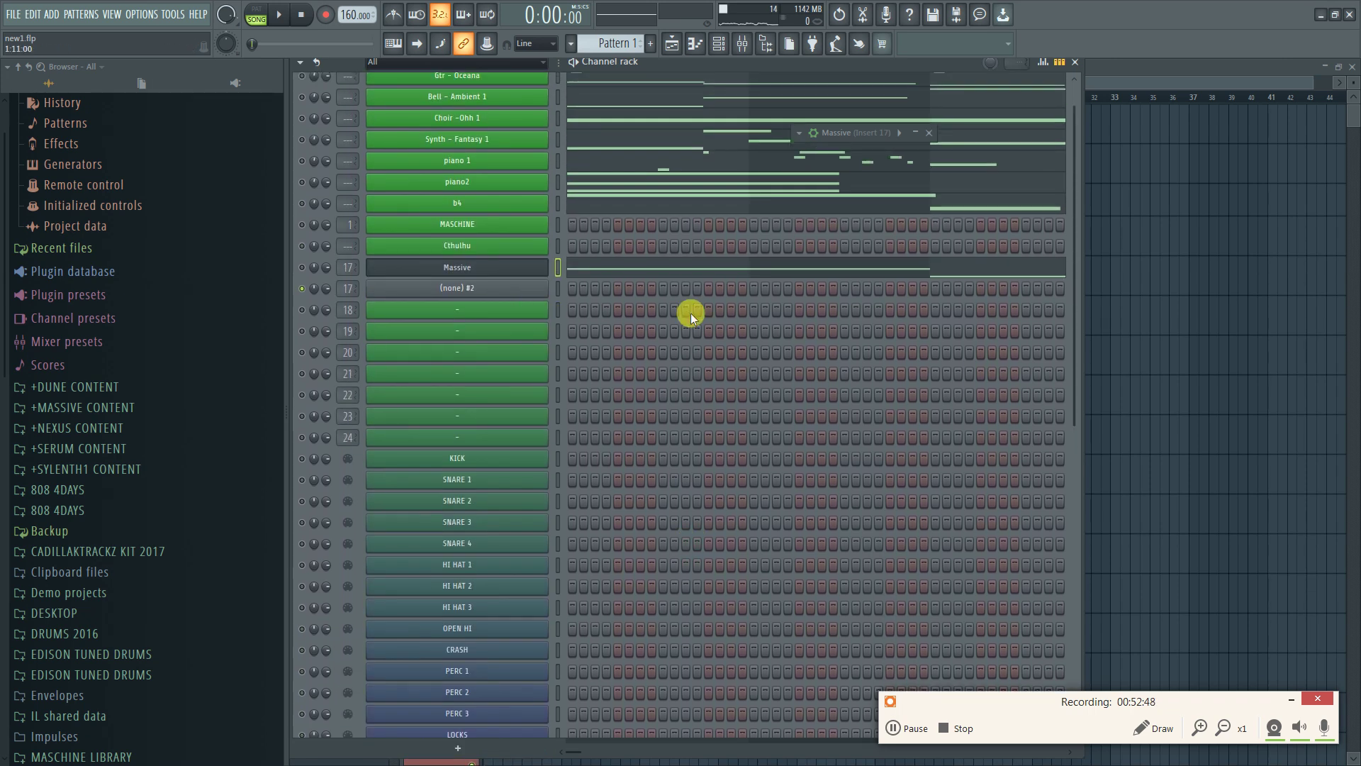
{"action": "scroll", "coordinate": [677, 323], "scroll_direction": "up", "scroll_amount": 1}
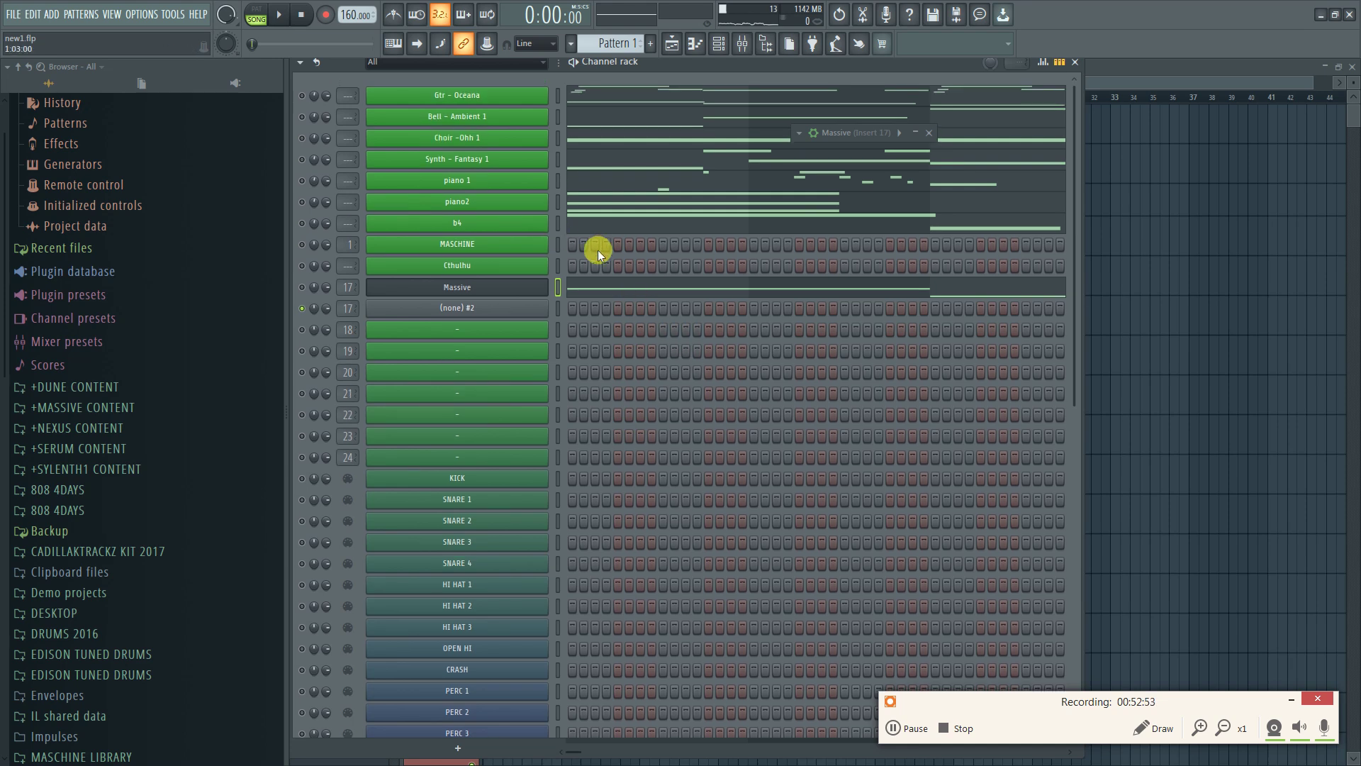
{"action": "scroll", "coordinate": [597, 254], "scroll_direction": "down", "scroll_amount": 6}
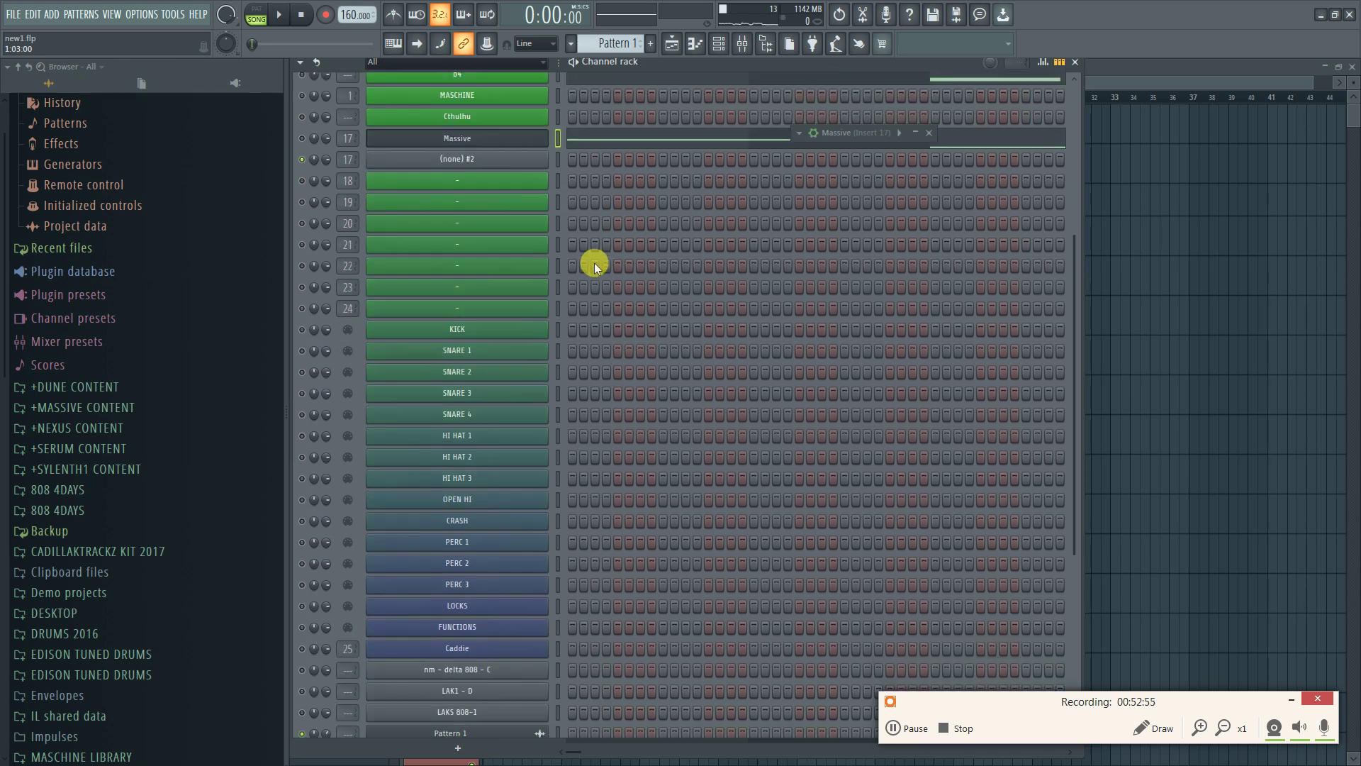
Audition the LAK1 - D and LAKS 808-1 samples and close the sampler window
{"action": "left_click", "coordinate": [461, 524]}
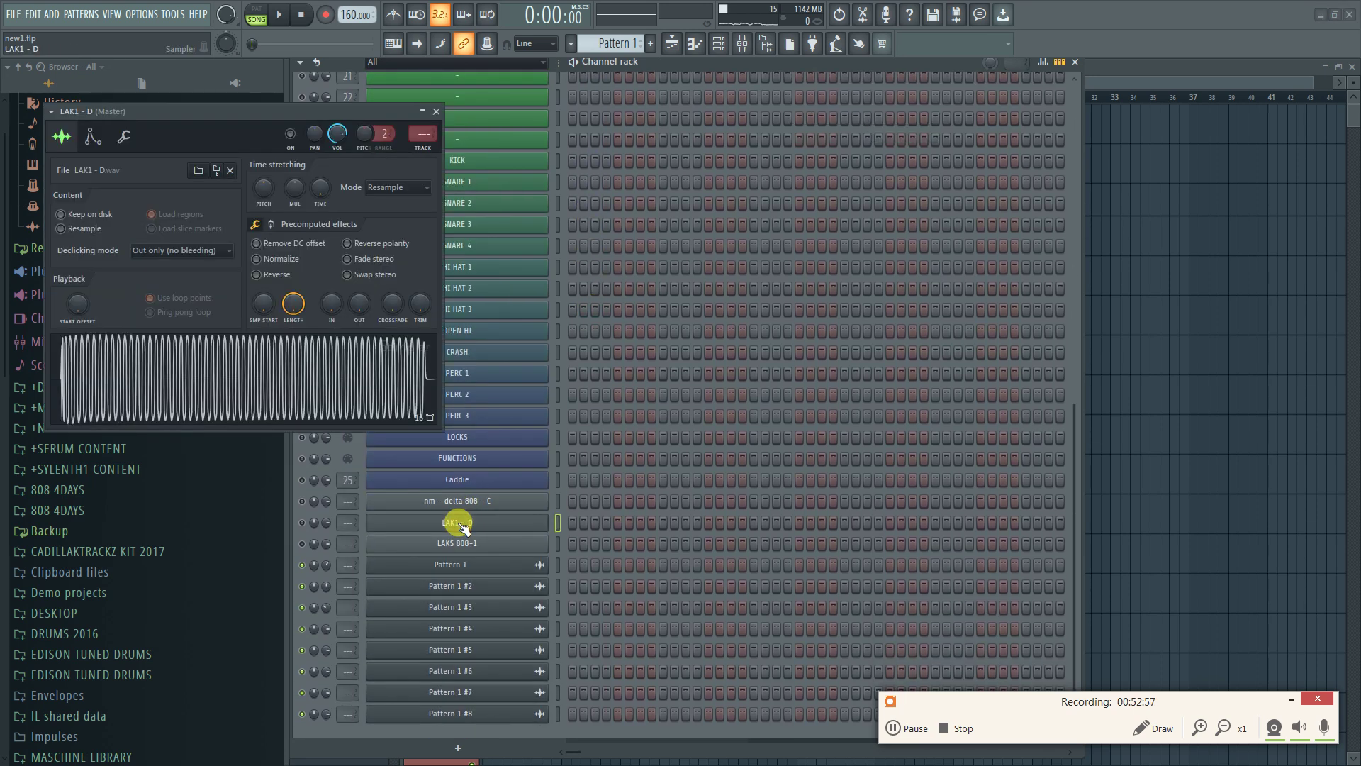
{"action": "left_click", "coordinate": [477, 543]}
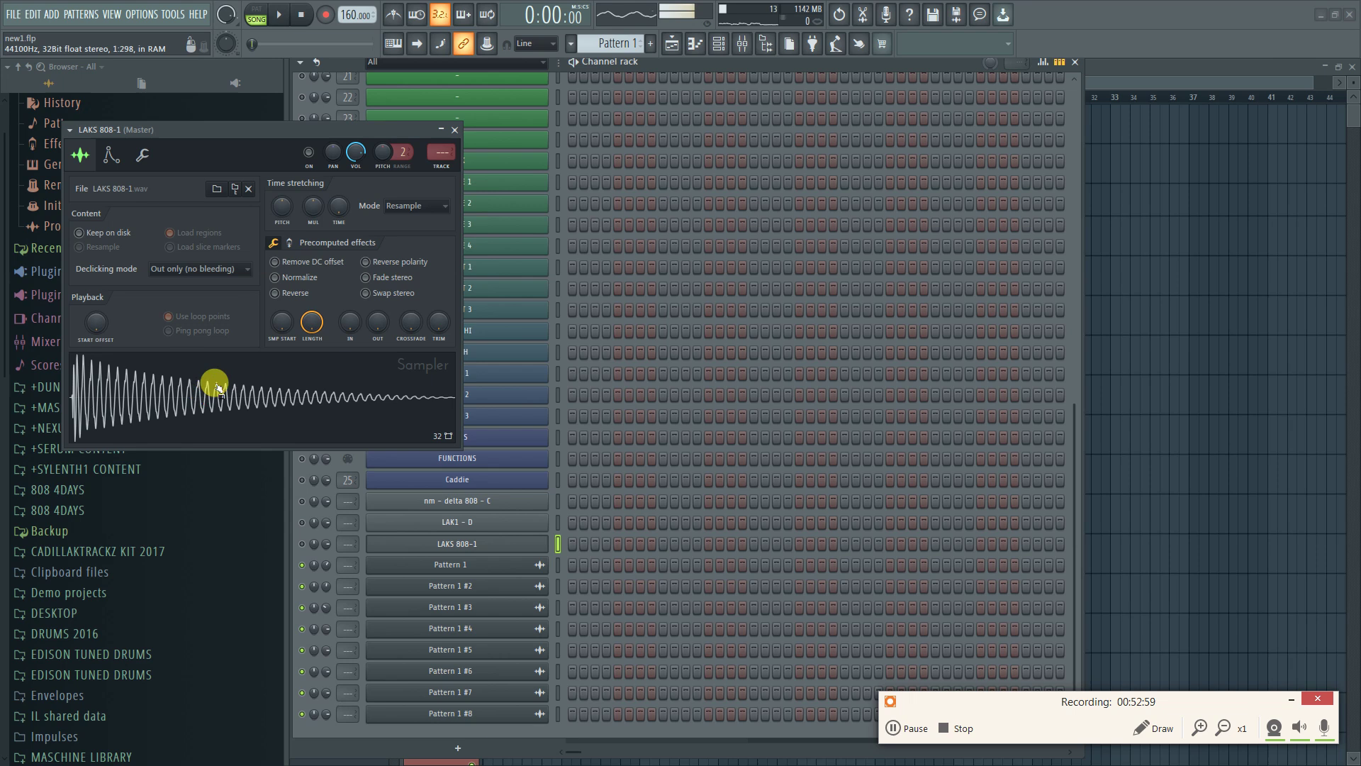
{"action": "left_click", "coordinate": [460, 129]}
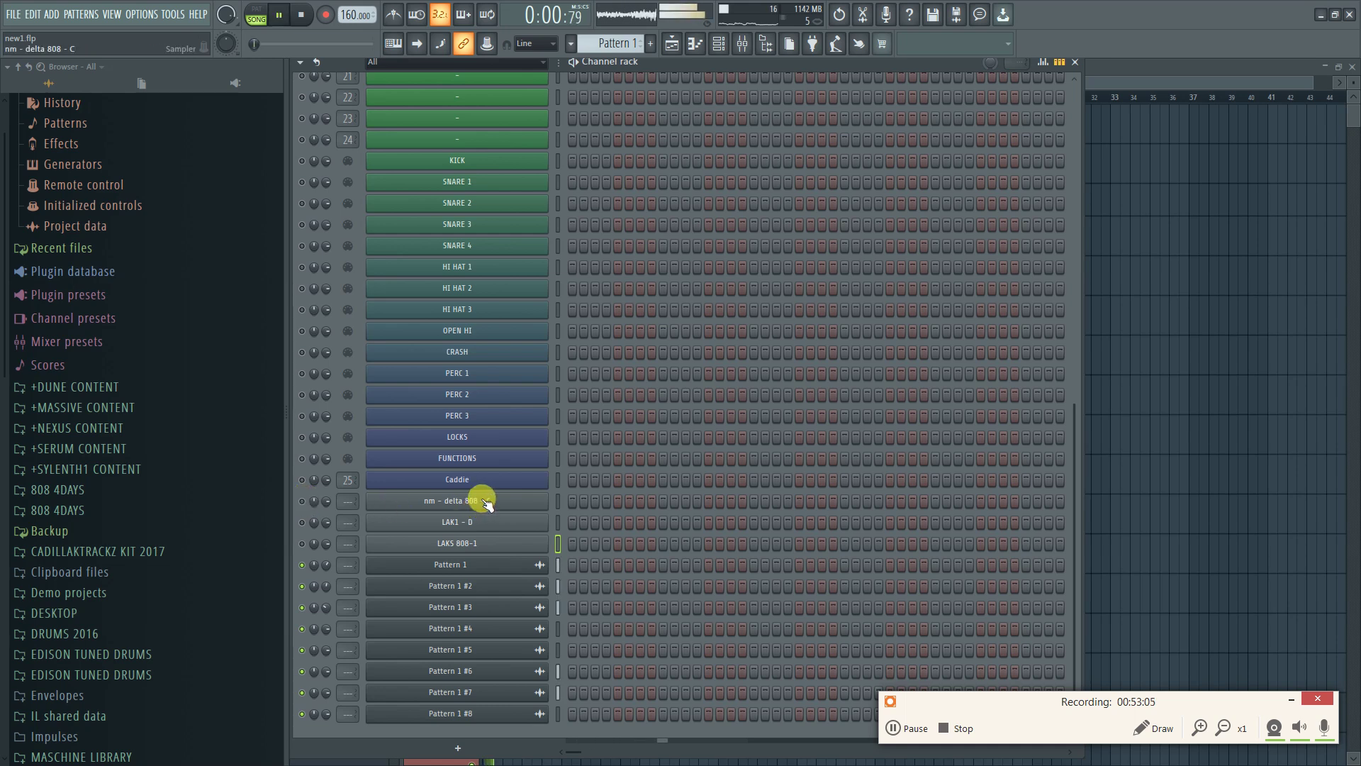
Mute the audio clip channels Pattern 1 #3 to Pattern 1 #8 and enable the nm - delta 808 - C channel
{"action": "key", "text": "space"}
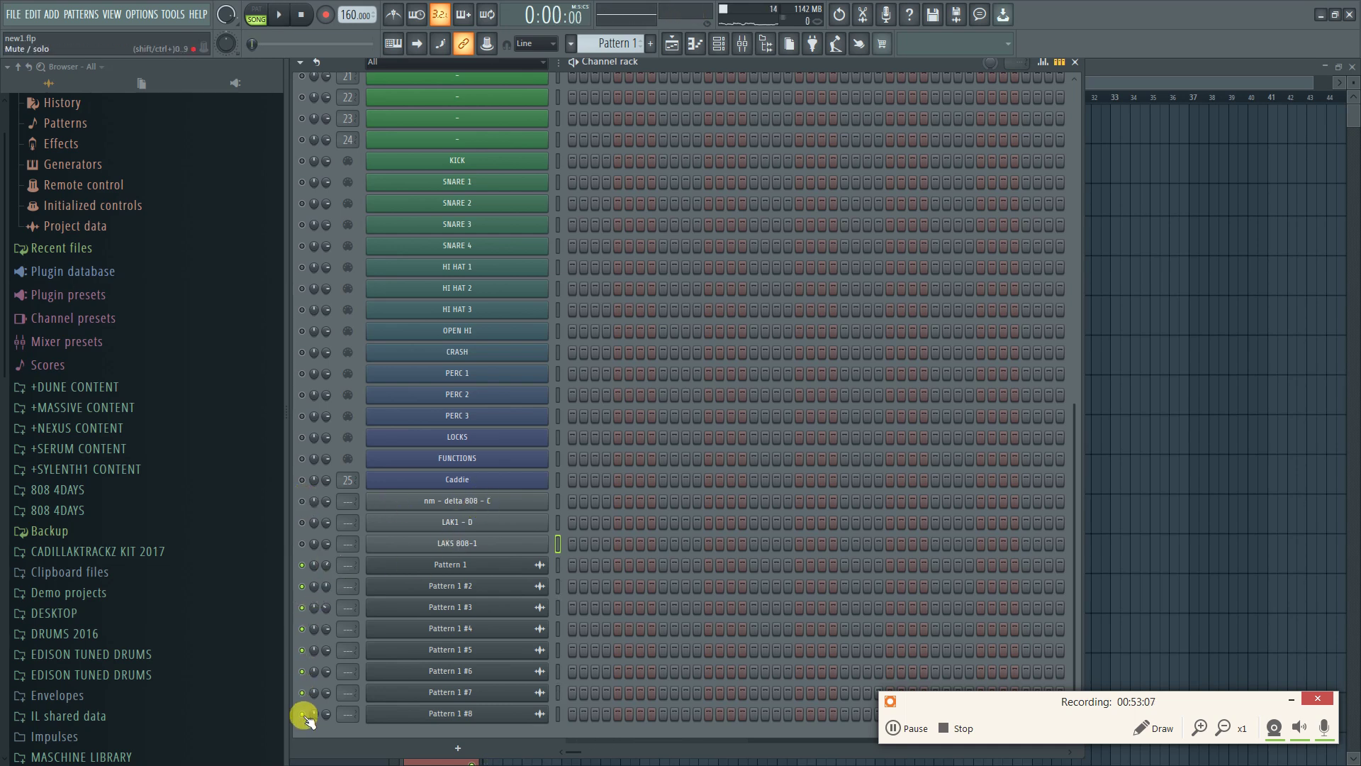
{"action": "left_click", "coordinate": [302, 629]}
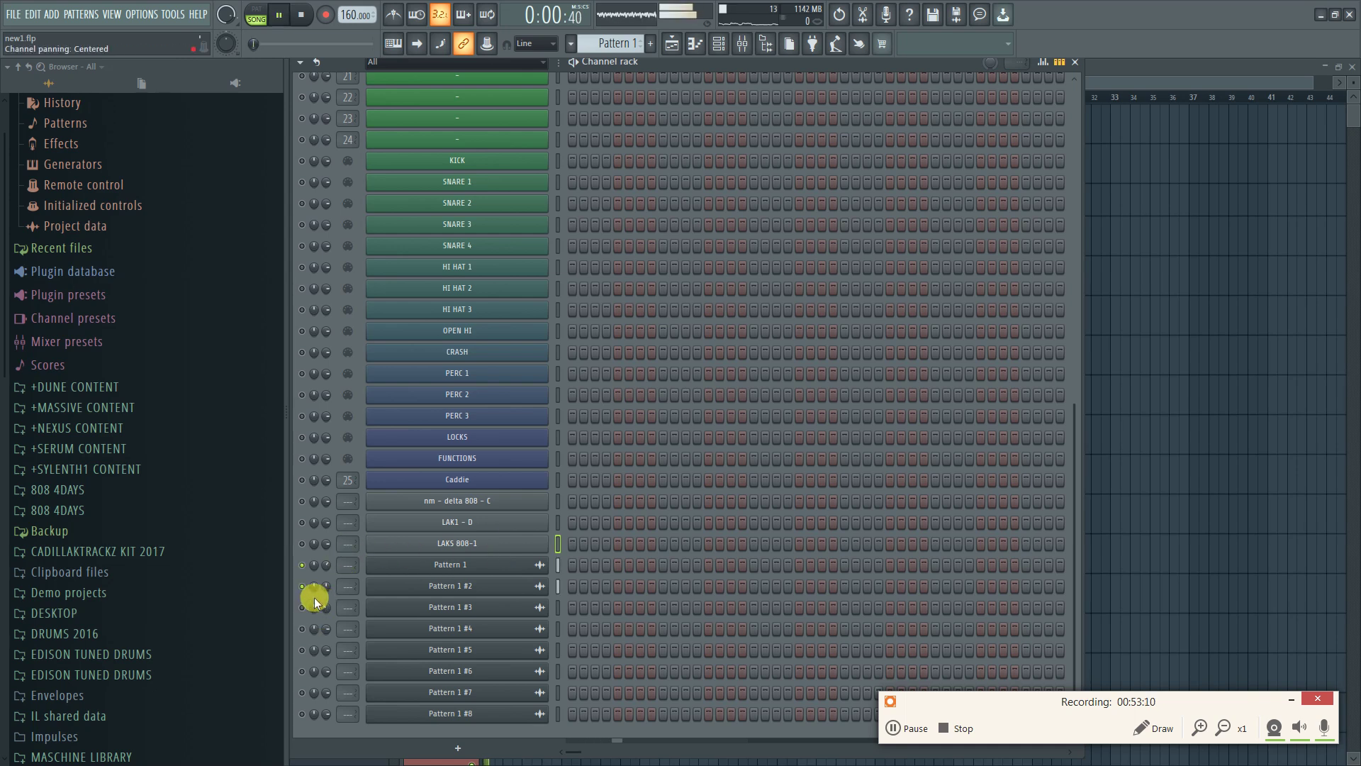
{"action": "left_click", "coordinate": [302, 501]}
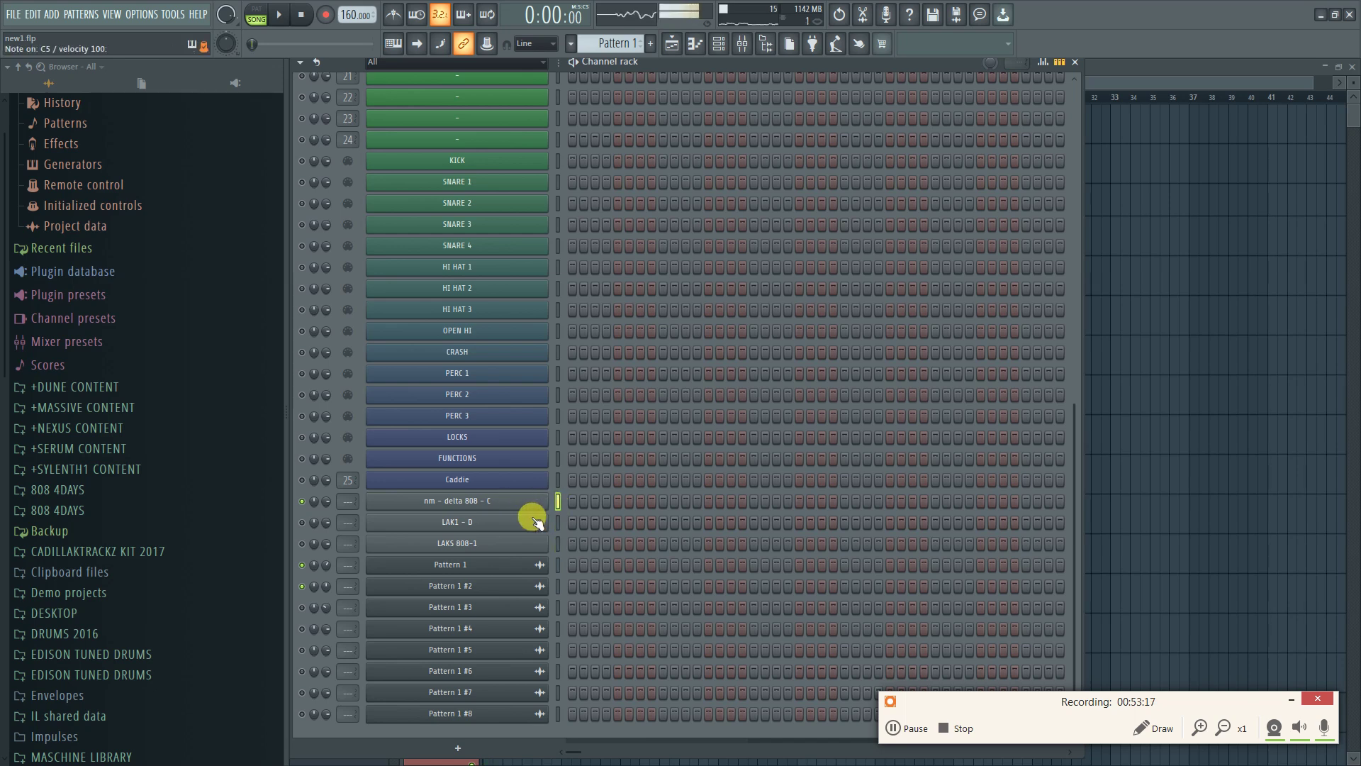
Open the nm - delta 808 - C piano roll, place a C5 note at the start of bar 1, and play it
{"action": "right_click", "coordinate": [495, 508]}
{"action": "left_click", "coordinate": [568, 504]}
{"action": "mouse_move", "coordinate": [407, 250]}
{"action": "left_mouse_down"}
{"action": "mouse_move", "coordinate": [325, 273]}
{"action": "mouse_move", "coordinate": [283, 173]}
{"action": "mouse_move", "coordinate": [270, 252]}
{"action": "mouse_move", "coordinate": [267, 219]}
{"action": "mouse_move", "coordinate": [275, 256]}
{"action": "mouse_move", "coordinate": [386, 221]}
{"action": "mouse_move", "coordinate": [326, 389]}
{"action": "mouse_move", "coordinate": [330, 437]}
{"action": "left_mouse_up"}
{"action": "key", "text": "space"}
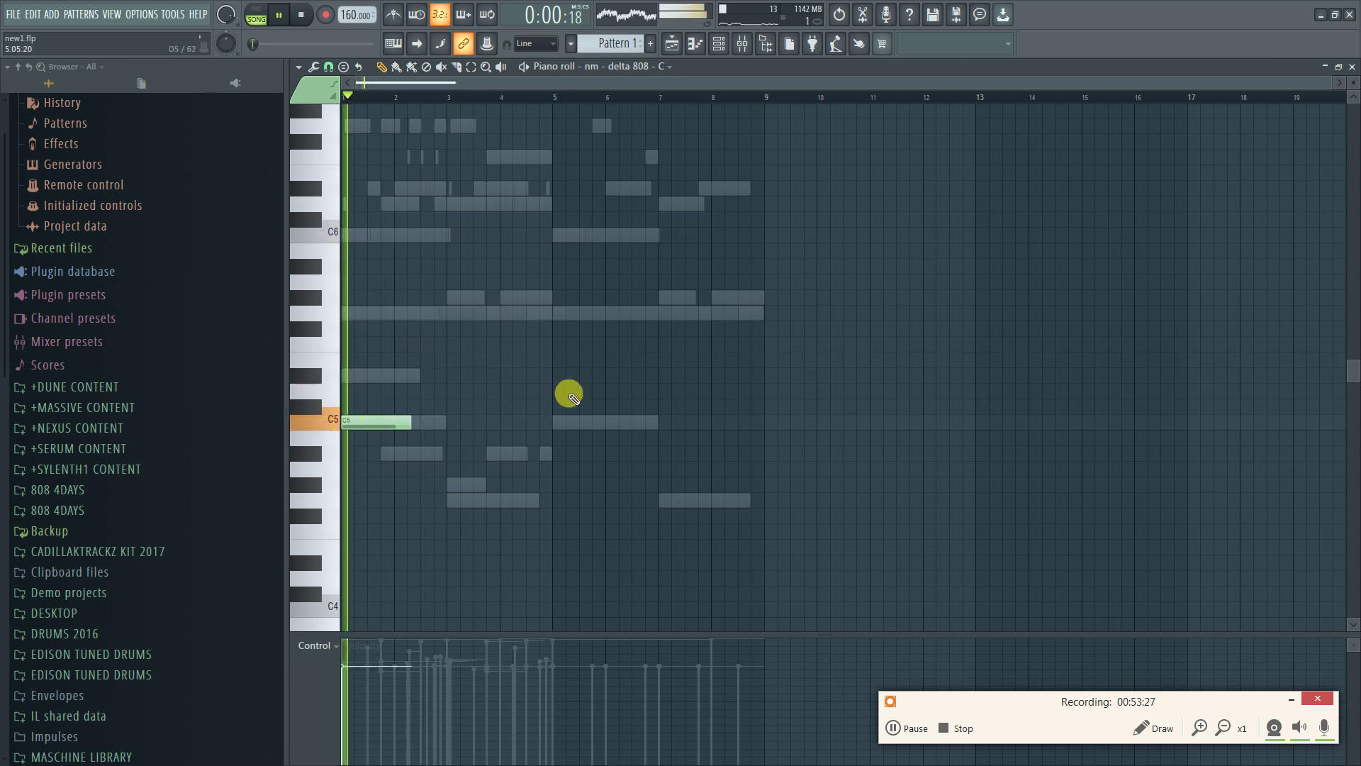
Try an F5 note at bar 2, remove it, and try shortening the opening C5 note to a brief hit
{"action": "left_click", "coordinate": [398, 344]}
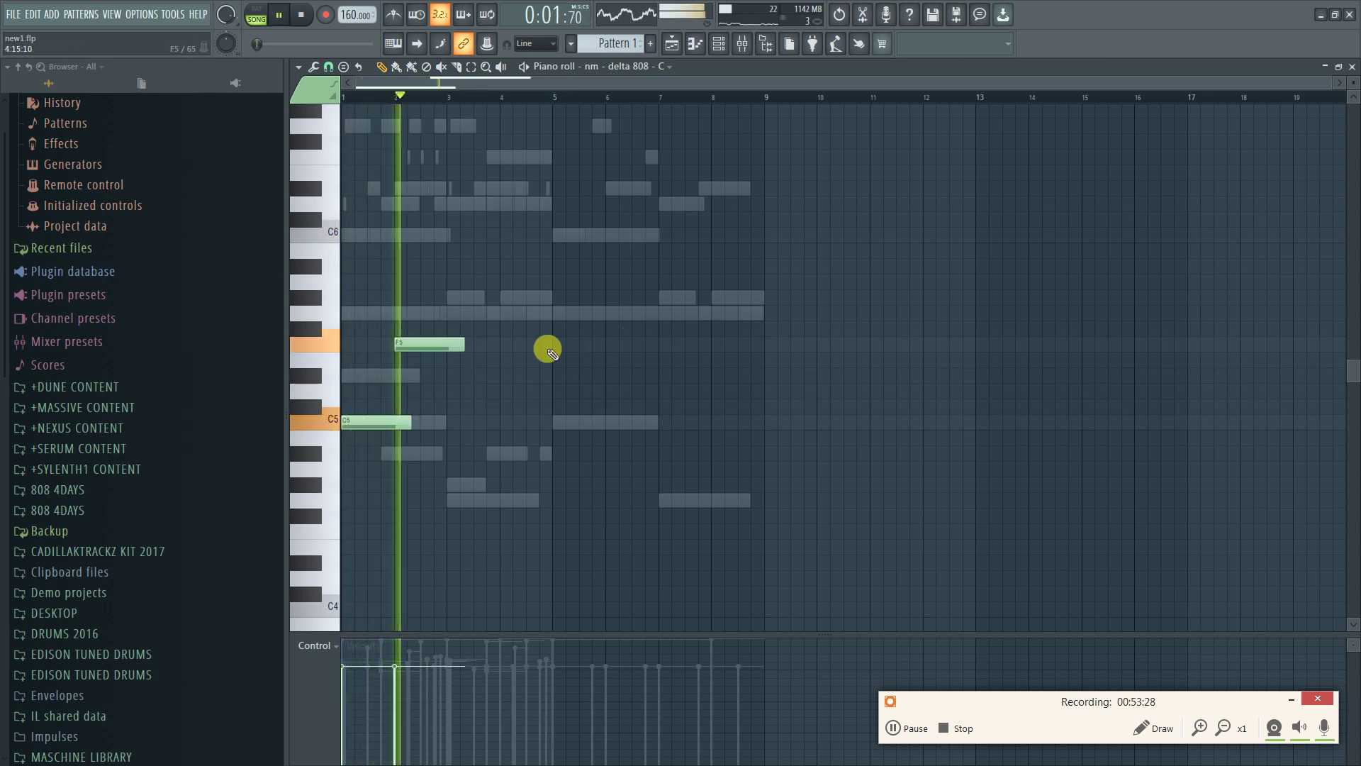
{"action": "right_click", "coordinate": [419, 344]}
{"action": "left_click_drag", "start_coordinate": [409, 422], "coordinate": [349, 422]}
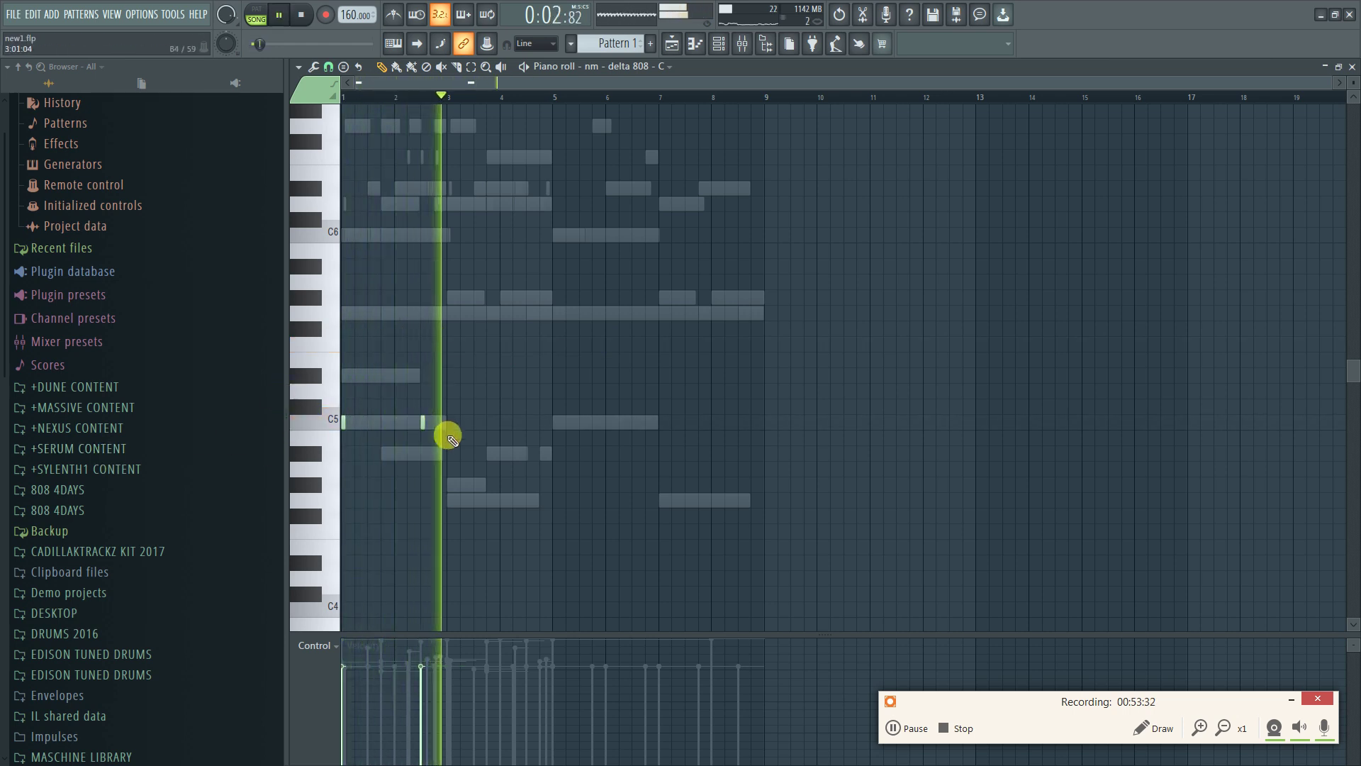
{"action": "key", "text": "space"}
{"action": "key", "text": "space"}
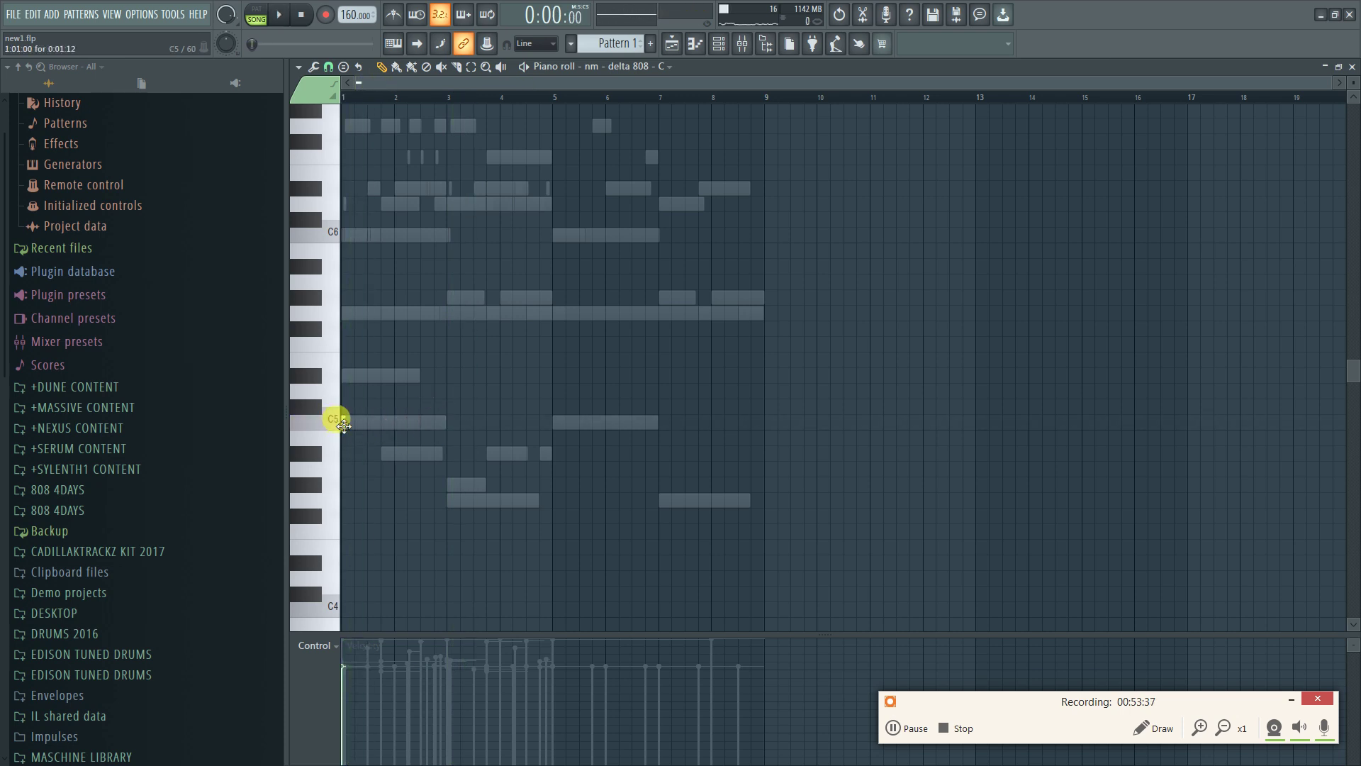
Lengthen the opening C5 note to about one and a half bars and add a G6 note just before bar 3
{"action": "left_click_drag", "start_coordinate": [363, 424], "coordinate": [425, 423]}
{"action": "key", "text": "space"}
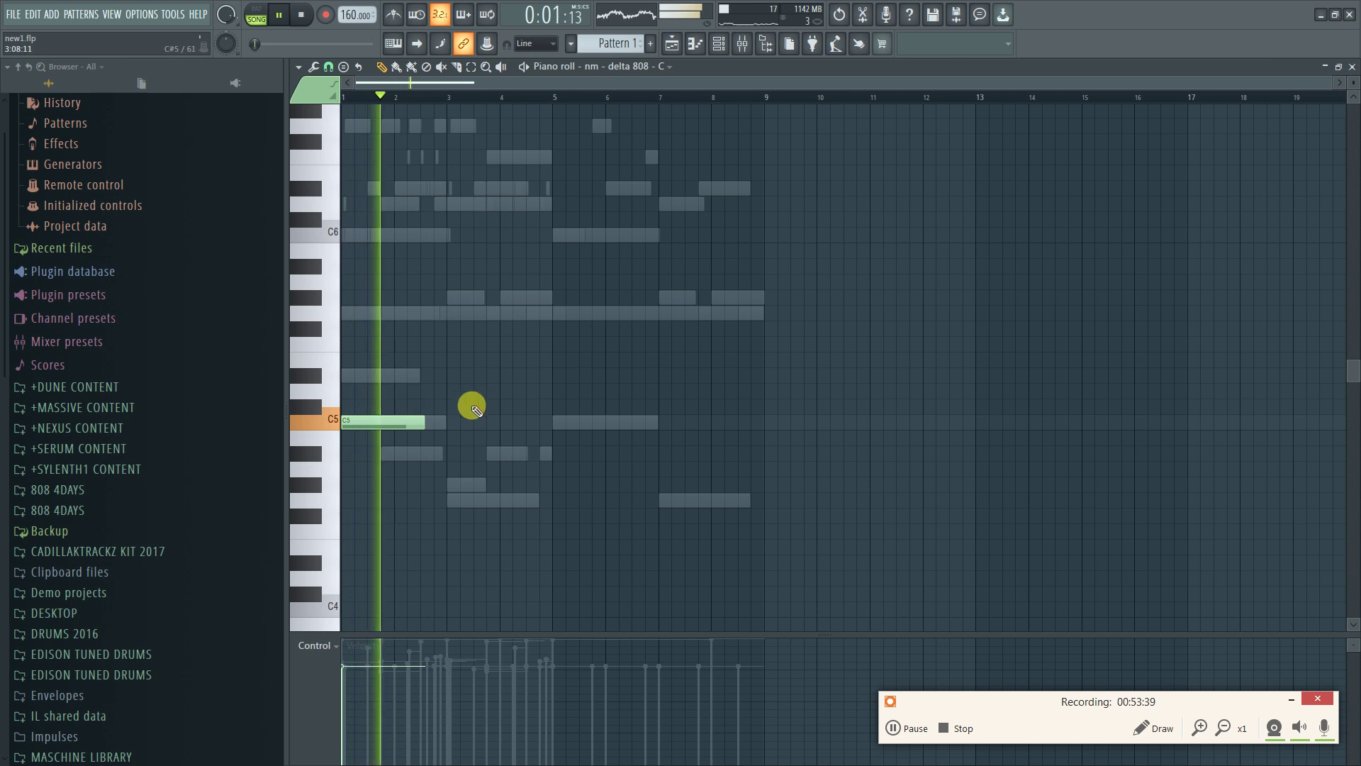
{"action": "mouse_move", "coordinate": [451, 407]}
{"action": "left_mouse_down"}
{"action": "mouse_move", "coordinate": [379, 338]}
{"action": "mouse_move", "coordinate": [433, 247]}
{"action": "mouse_move", "coordinate": [436, 117]}
{"action": "left_mouse_up"}
{"action": "key", "text": "space"}
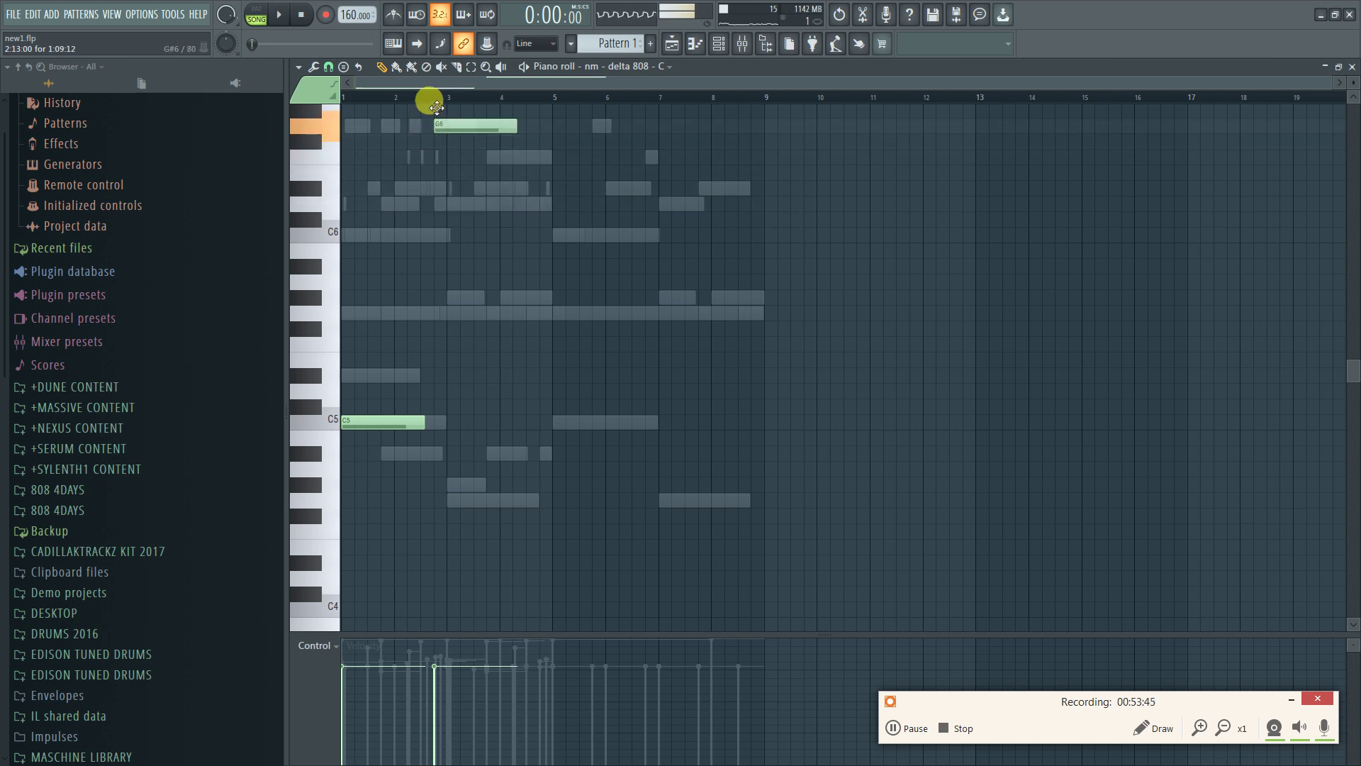
{"action": "key", "text": "space"}
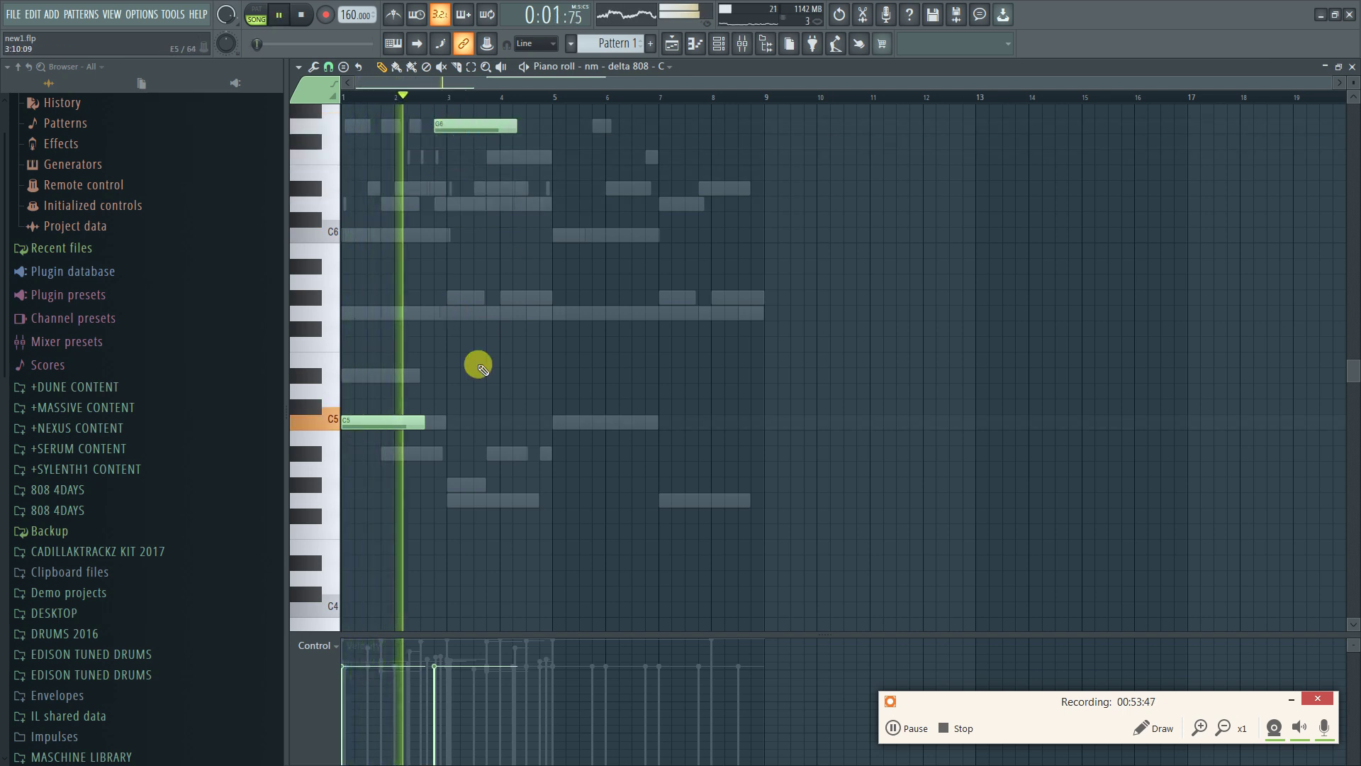
Add a C5 note at bar 3 and shorten the G6 note before it to a brief hit
{"action": "left_click", "coordinate": [443, 421]}
{"action": "left_click_drag", "start_coordinate": [552, 133], "coordinate": [435, 147]}
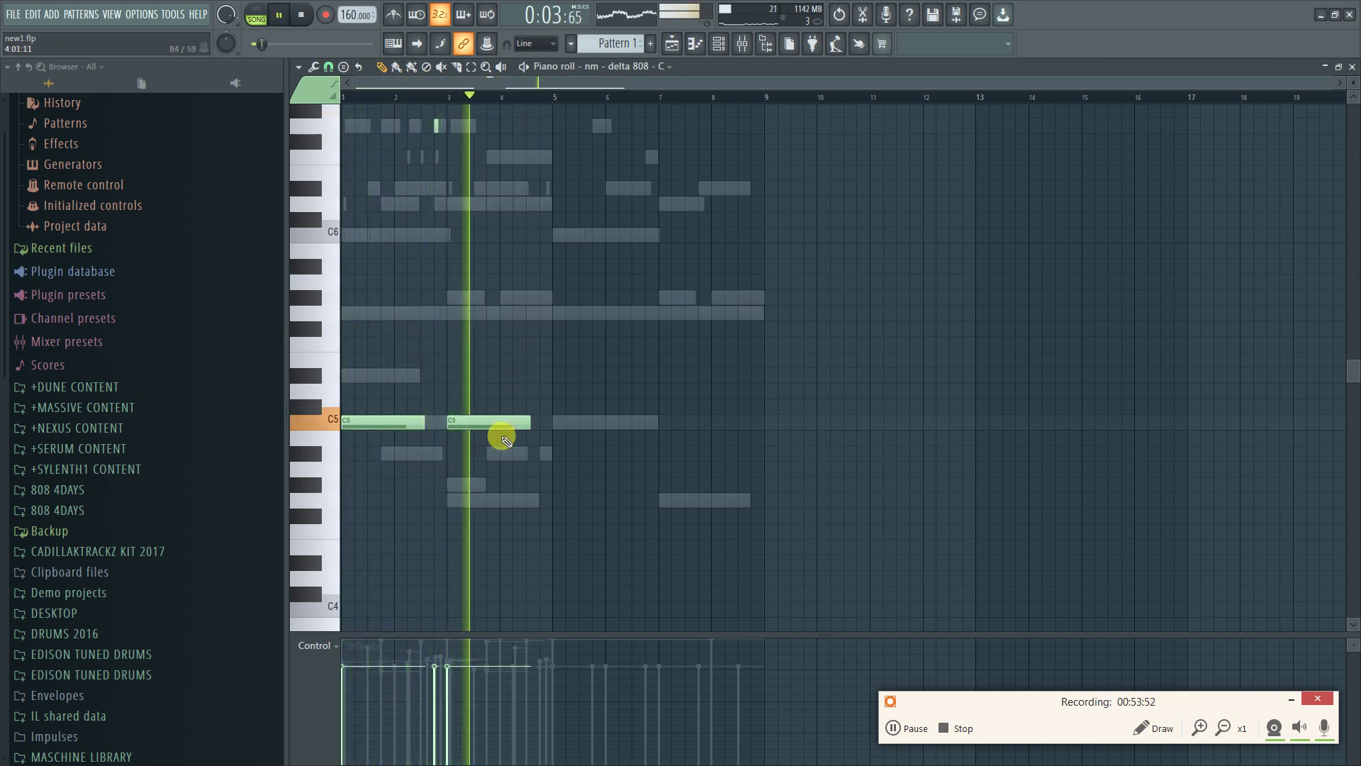
{"action": "key", "text": "space"}
Place a very short G5 note shortly before bar 5 and play back the 808 line
{"action": "left_click", "coordinate": [526, 386]}
{"action": "left_click_drag", "start_coordinate": [525, 383], "coordinate": [536, 298]}
{"action": "key", "text": "space"}
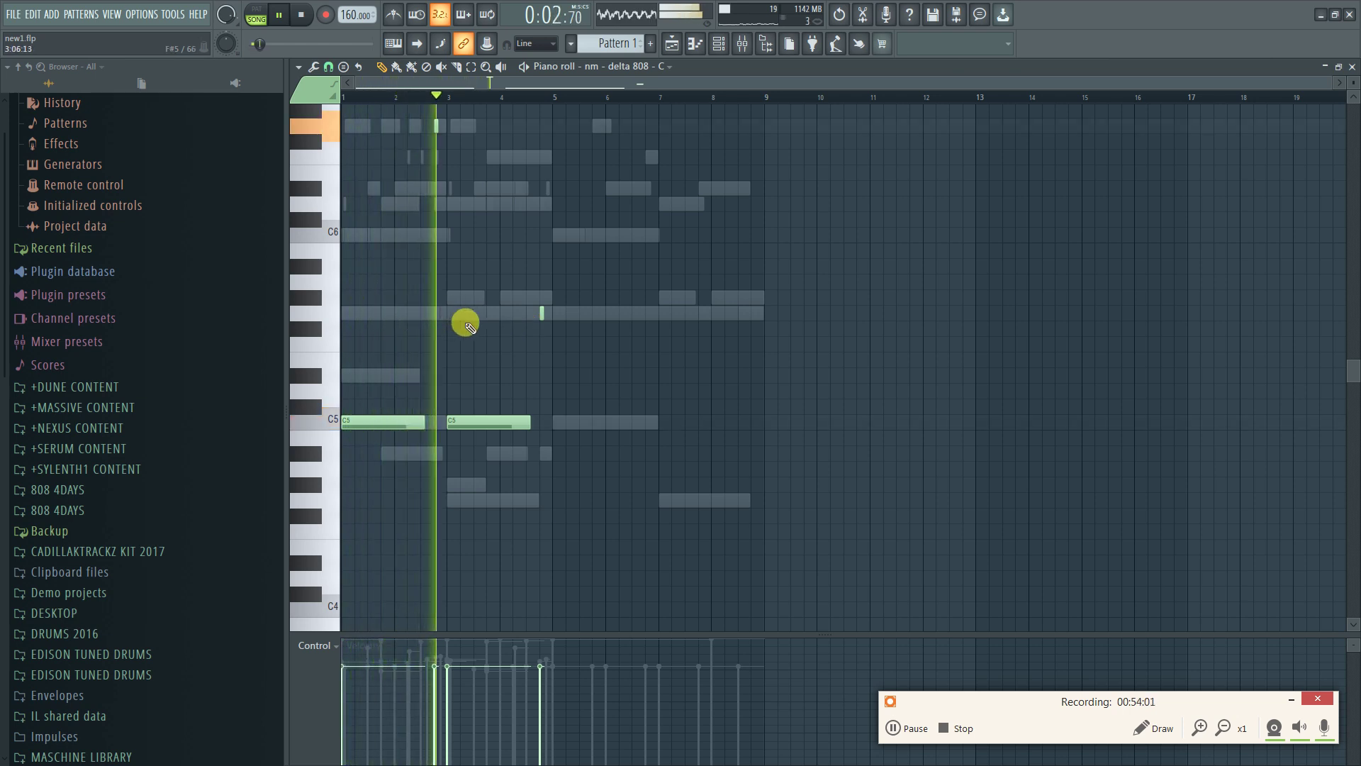
Add a very short G5 note one beat into bar 4, move the hit before bar 5 up to C6, and play back
{"action": "left_click", "coordinate": [515, 313]}
{"action": "key", "text": "space"}
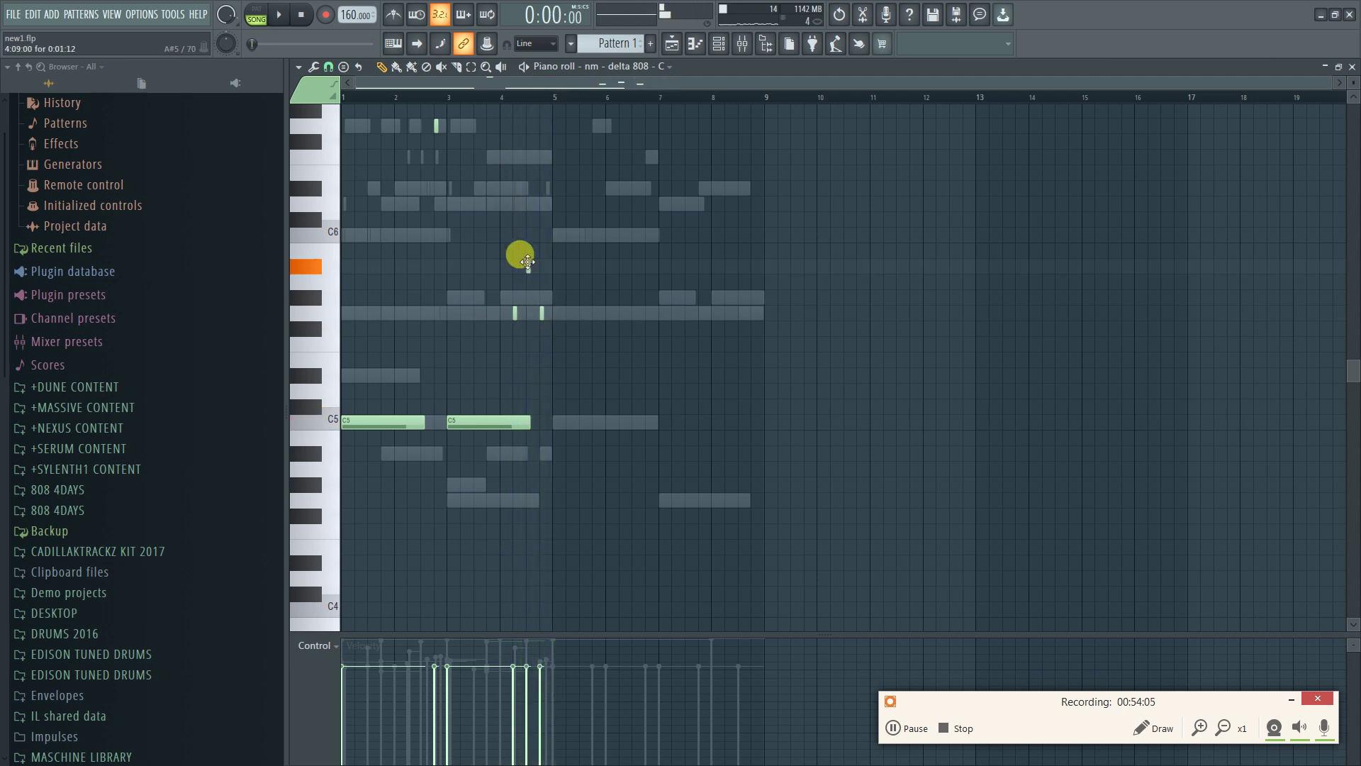
{"action": "mouse_move", "coordinate": [531, 257]}
{"action": "left_mouse_down"}
{"action": "mouse_move", "coordinate": [538, 162]}
{"action": "mouse_move", "coordinate": [535, 238]}
{"action": "left_mouse_up"}
{"action": "key", "text": "space"}
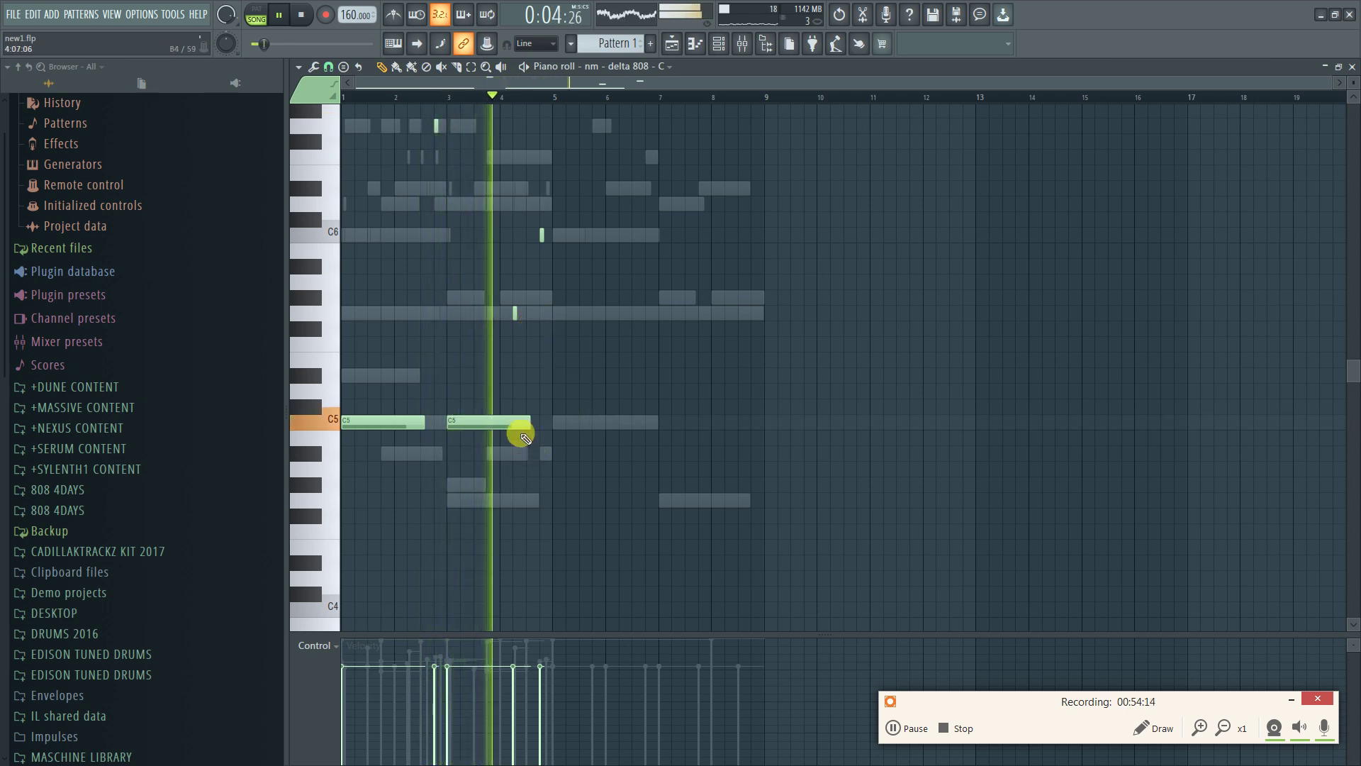
{"action": "key", "text": "space"}
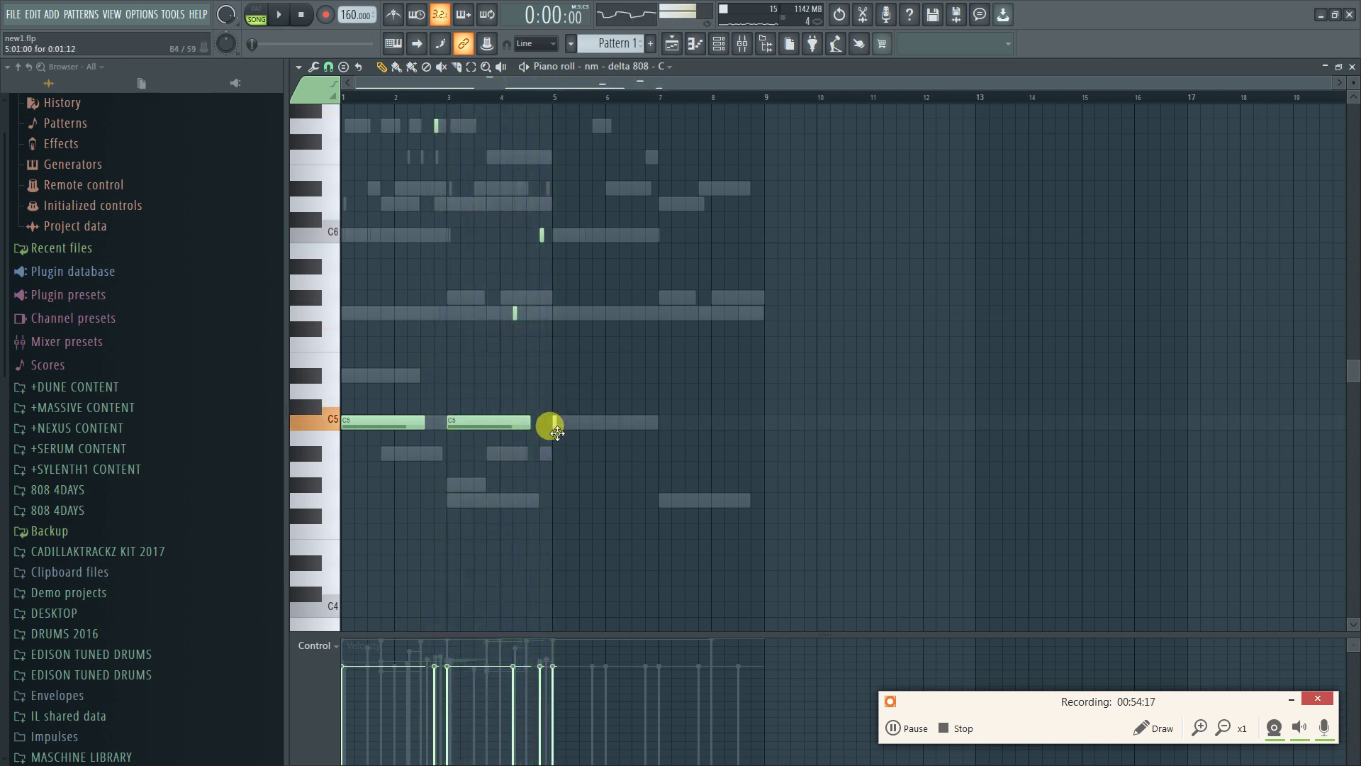
Place a very short G#4 note at bar 5 and delete the C5 note at bar 3
{"action": "left_click", "coordinate": [555, 485]}
{"action": "key", "text": "space"}
{"action": "right_click", "coordinate": [456, 421]}
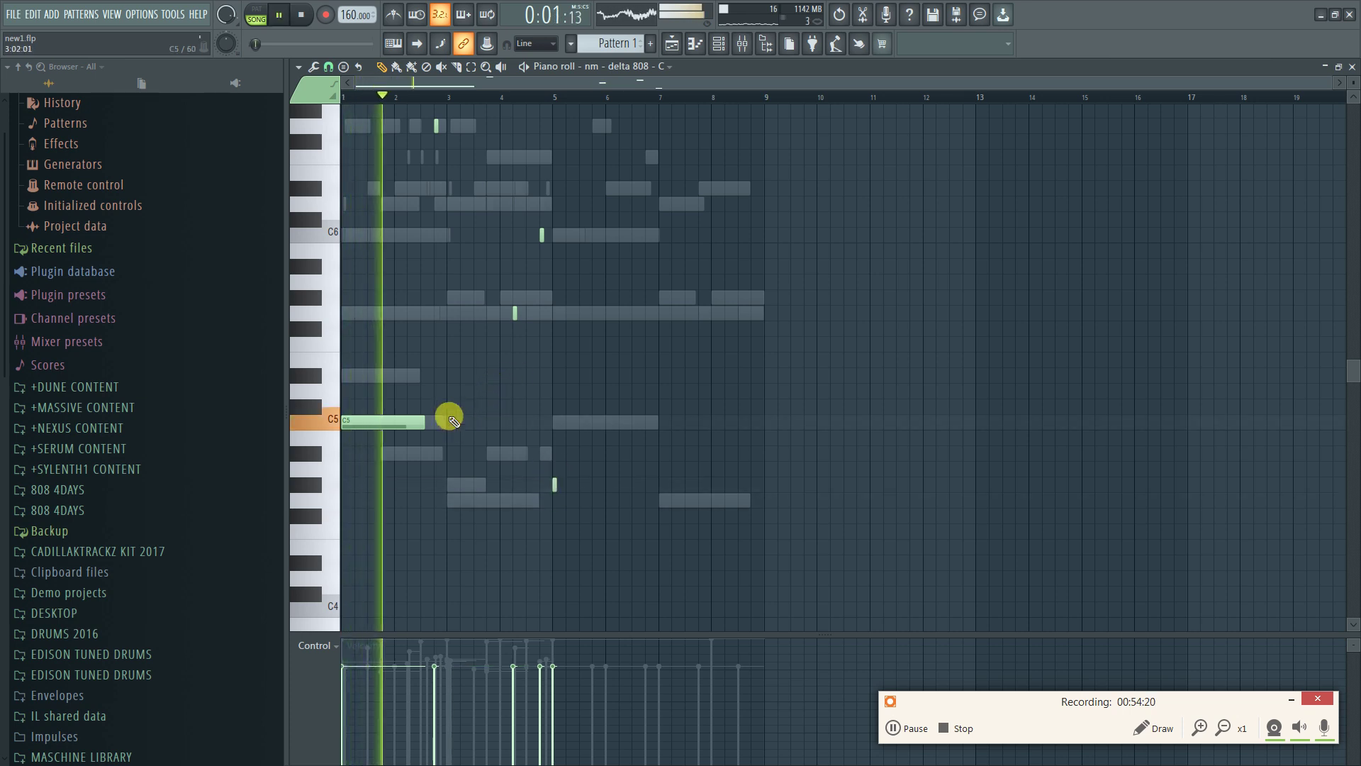
{"action": "key", "text": "space"}
Try short D5 and D#5 hits one beat into bars 3 and 4 respectively, and remove the D5
{"action": "left_click", "coordinate": [462, 390]}
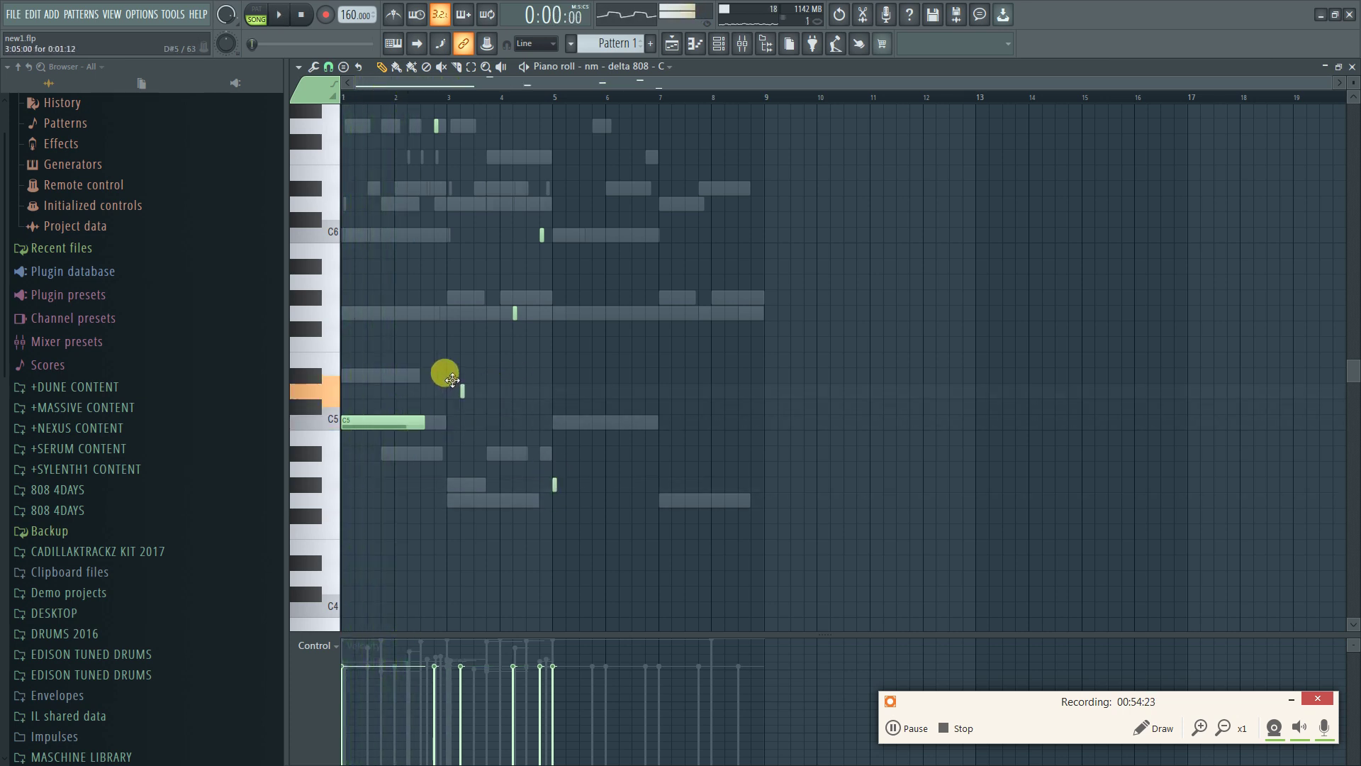
{"action": "left_click", "coordinate": [513, 376]}
{"action": "key", "text": "space"}
{"action": "right_click", "coordinate": [462, 391]}
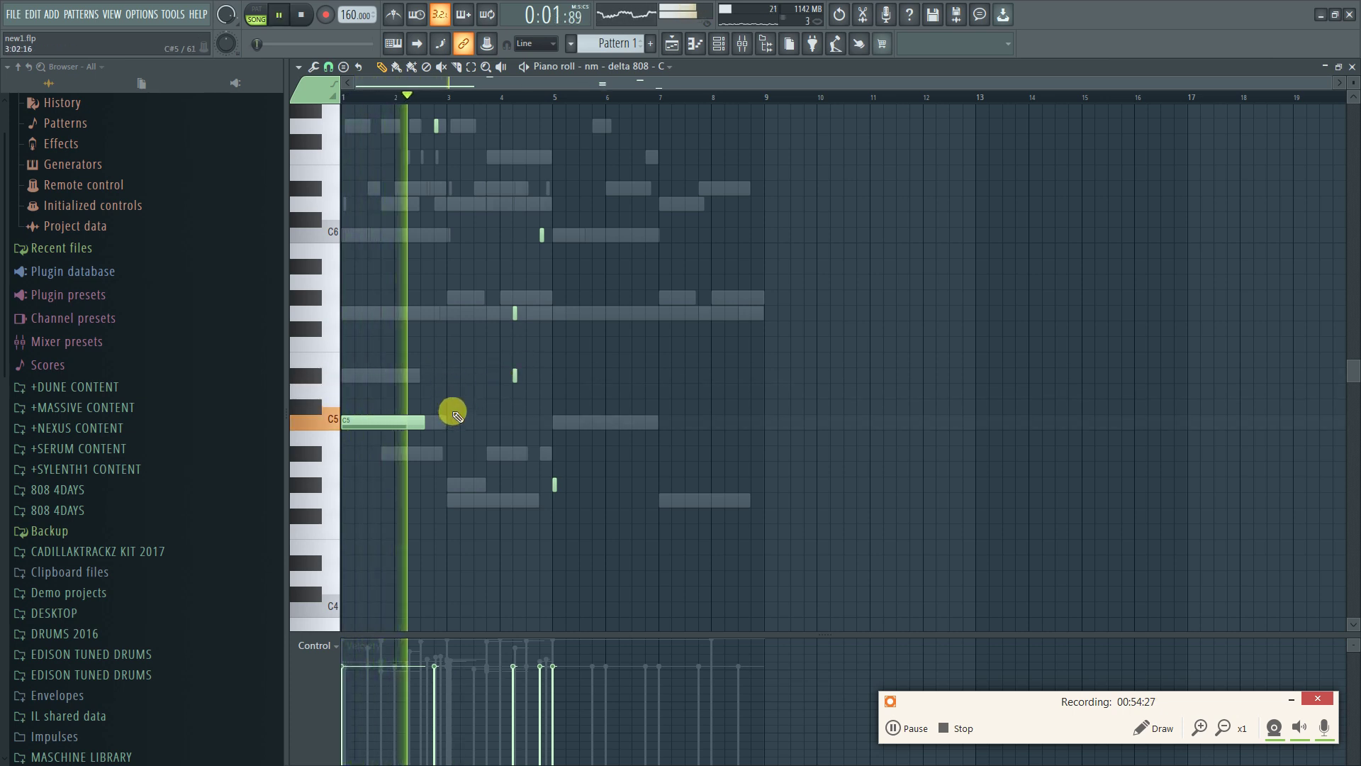
Place a D#5 note at bar 3 and size it to slightly less than one bar
{"action": "left_click", "coordinate": [449, 375]}
{"action": "key", "text": "space"}
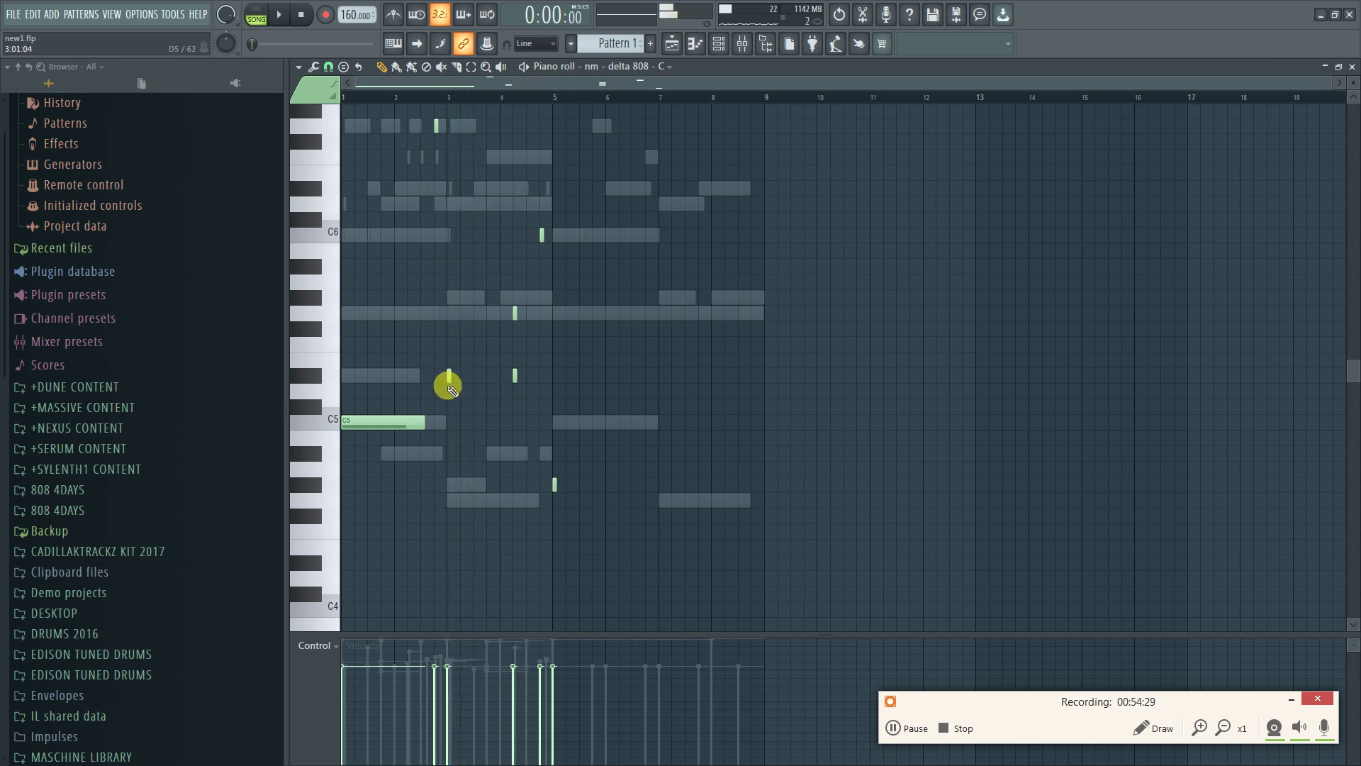
{"action": "left_click", "coordinate": [450, 361]}
{"action": "right_click", "coordinate": [454, 360]}
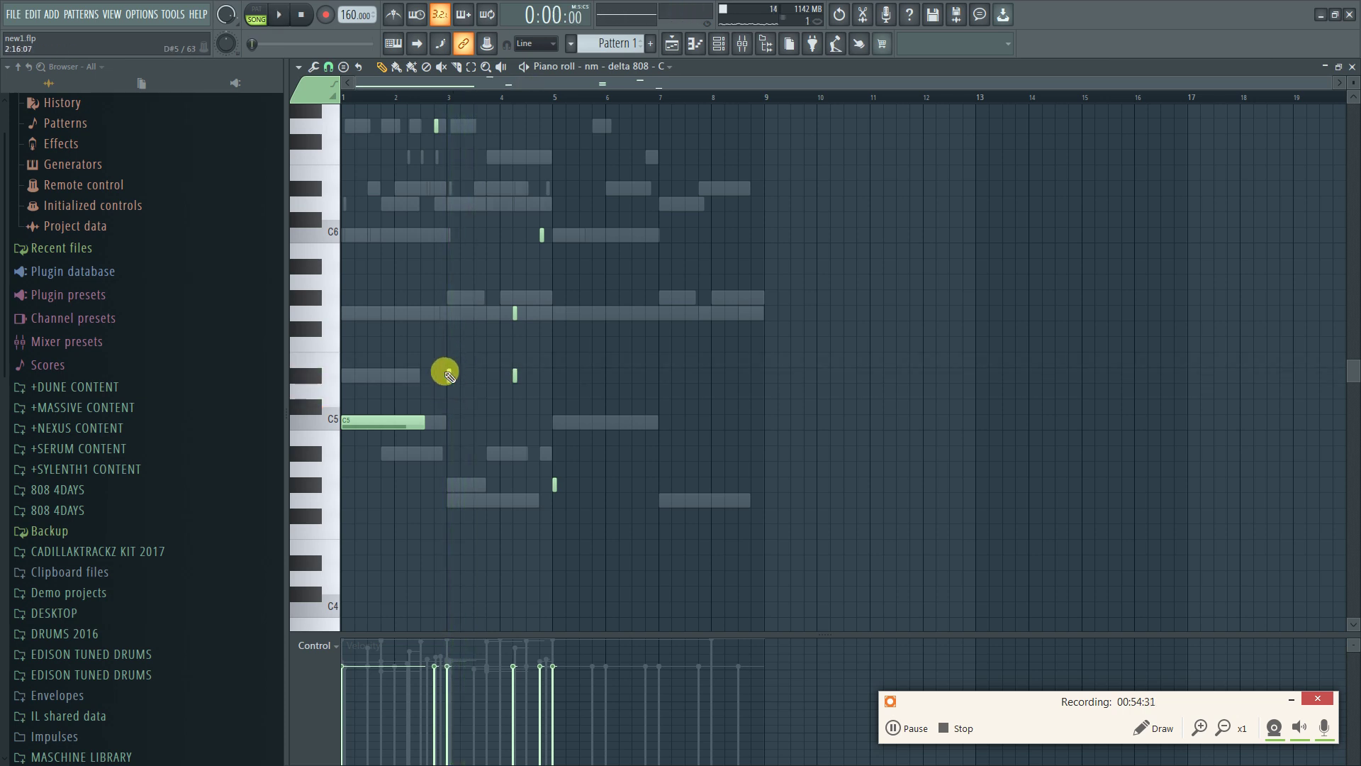
{"action": "left_click", "coordinate": [411, 420]}
{"action": "left_click", "coordinate": [451, 375]}
{"action": "left_click_drag", "start_coordinate": [525, 378], "coordinate": [492, 376]}
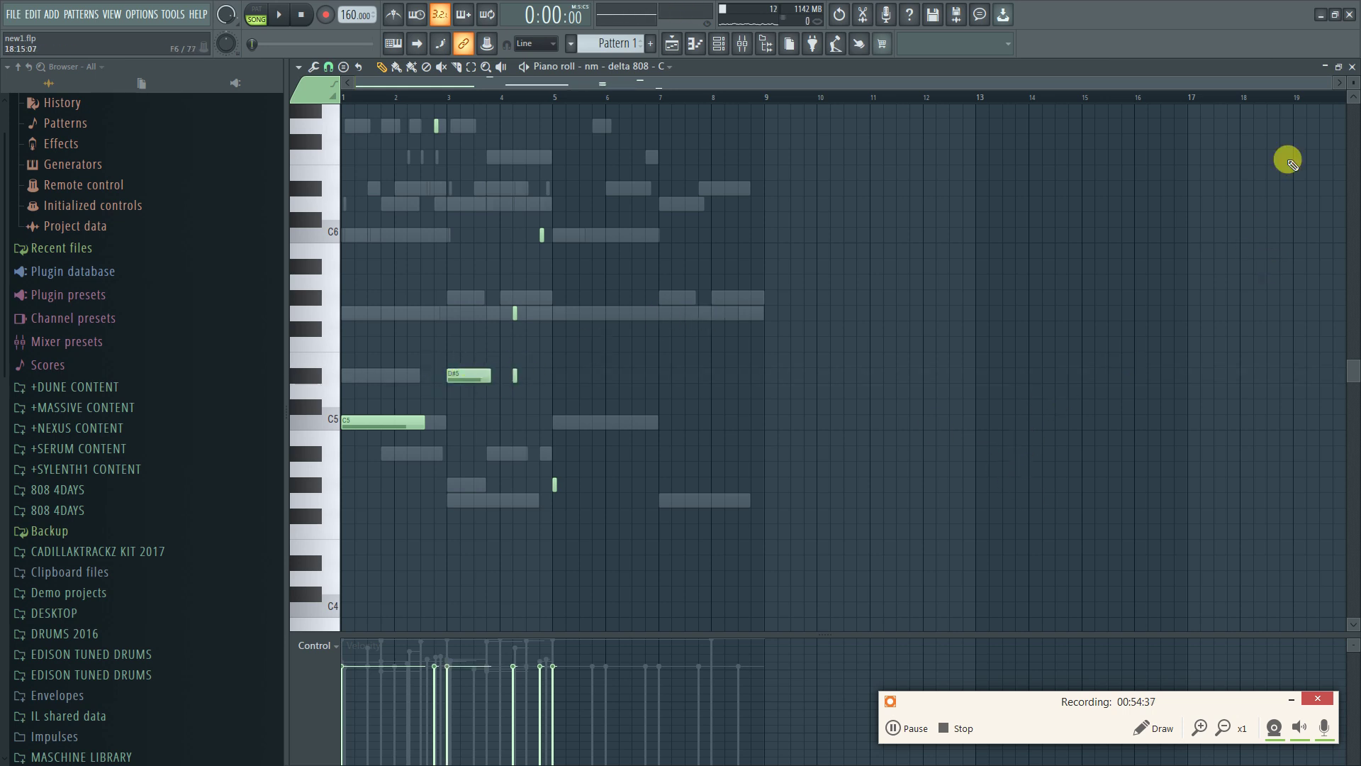
{"action": "left_click", "coordinate": [1354, 66]}
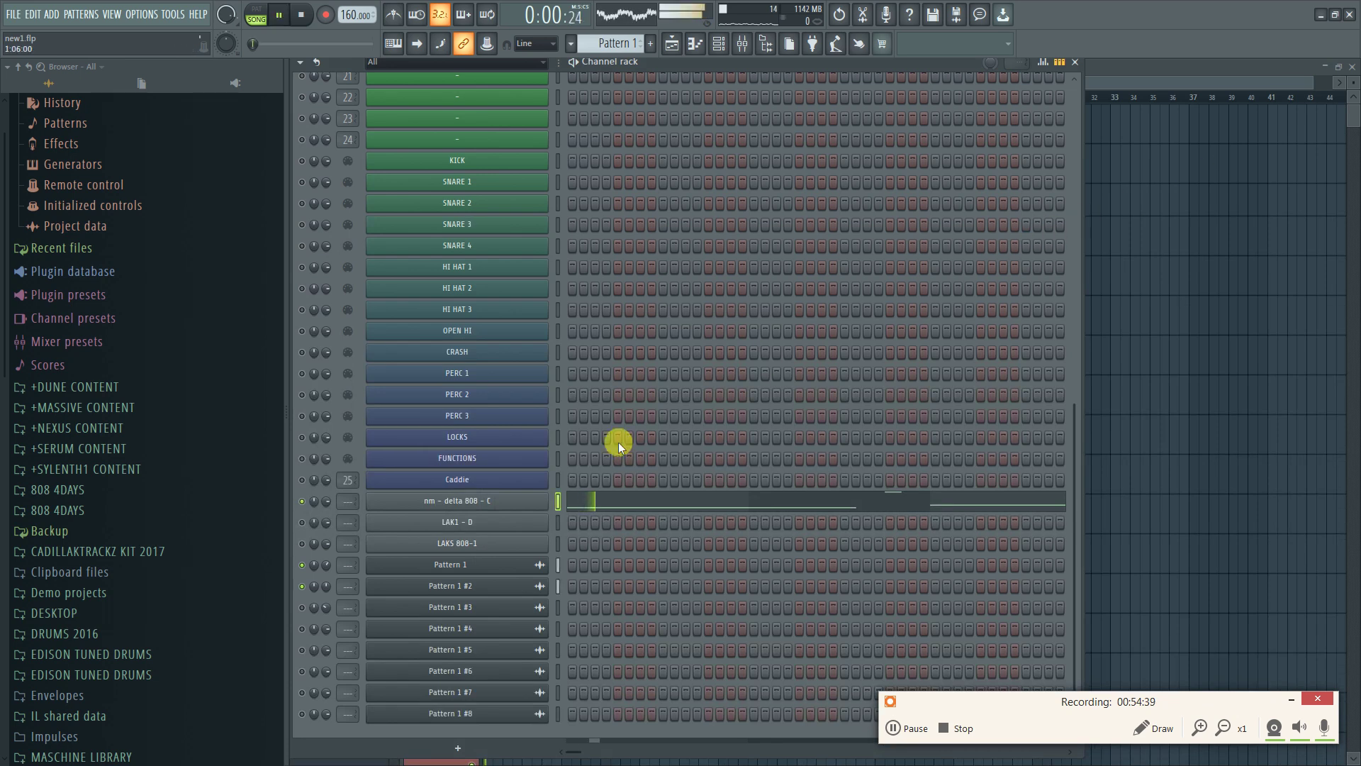
{"action": "right_click", "coordinate": [518, 501]}
{"action": "left_click", "coordinate": [557, 499]}
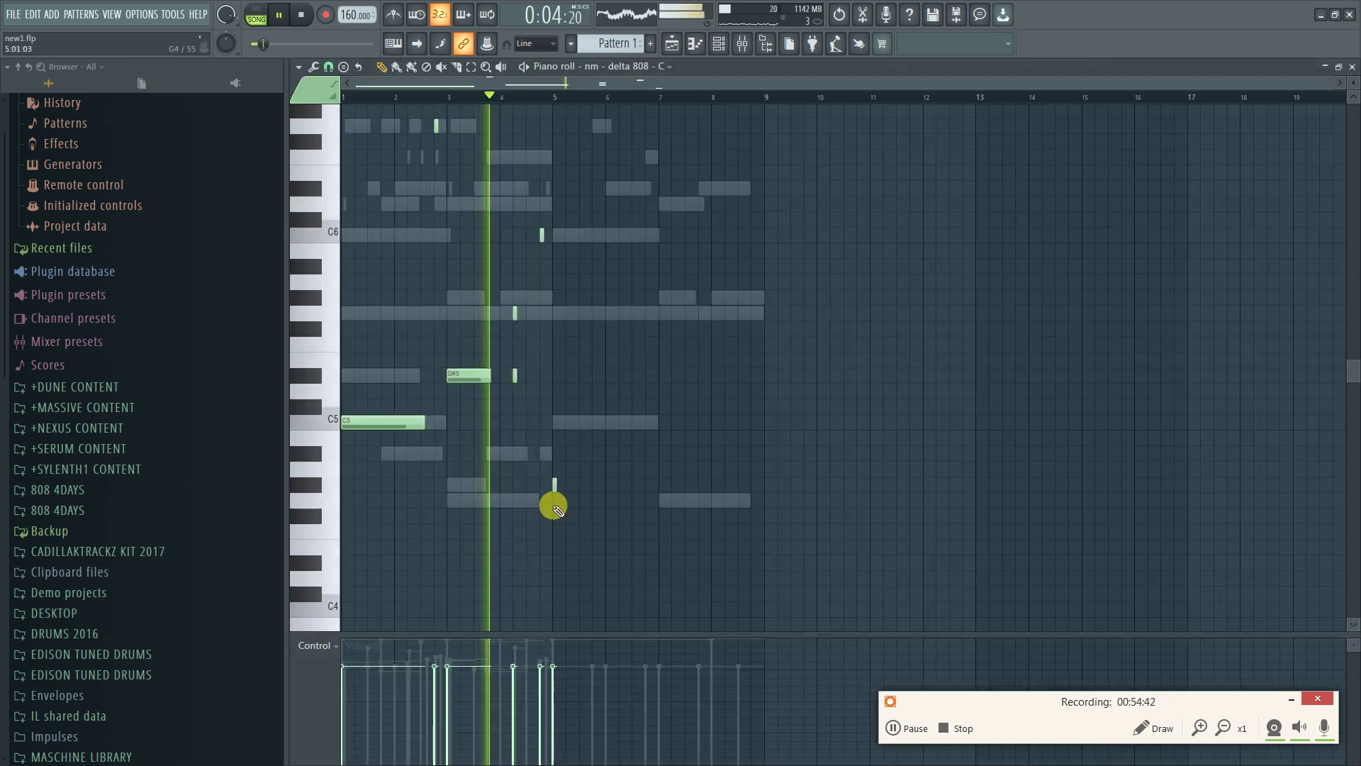
{"action": "key", "text": "space"}
Try an extra note around bar 4 with playback and remove it
{"action": "left_click", "coordinate": [504, 359]}
{"action": "left_click_drag", "start_coordinate": [500, 352], "coordinate": [501, 385]}
{"action": "key", "text": "space"}
{"action": "right_click", "coordinate": [516, 398]}
Shorten the D#5 note at bar 3 to just over half a bar and add an equally long F5 note mid-bar, playing from bar 3
{"action": "left_click_drag", "start_coordinate": [492, 376], "coordinate": [504, 375]}
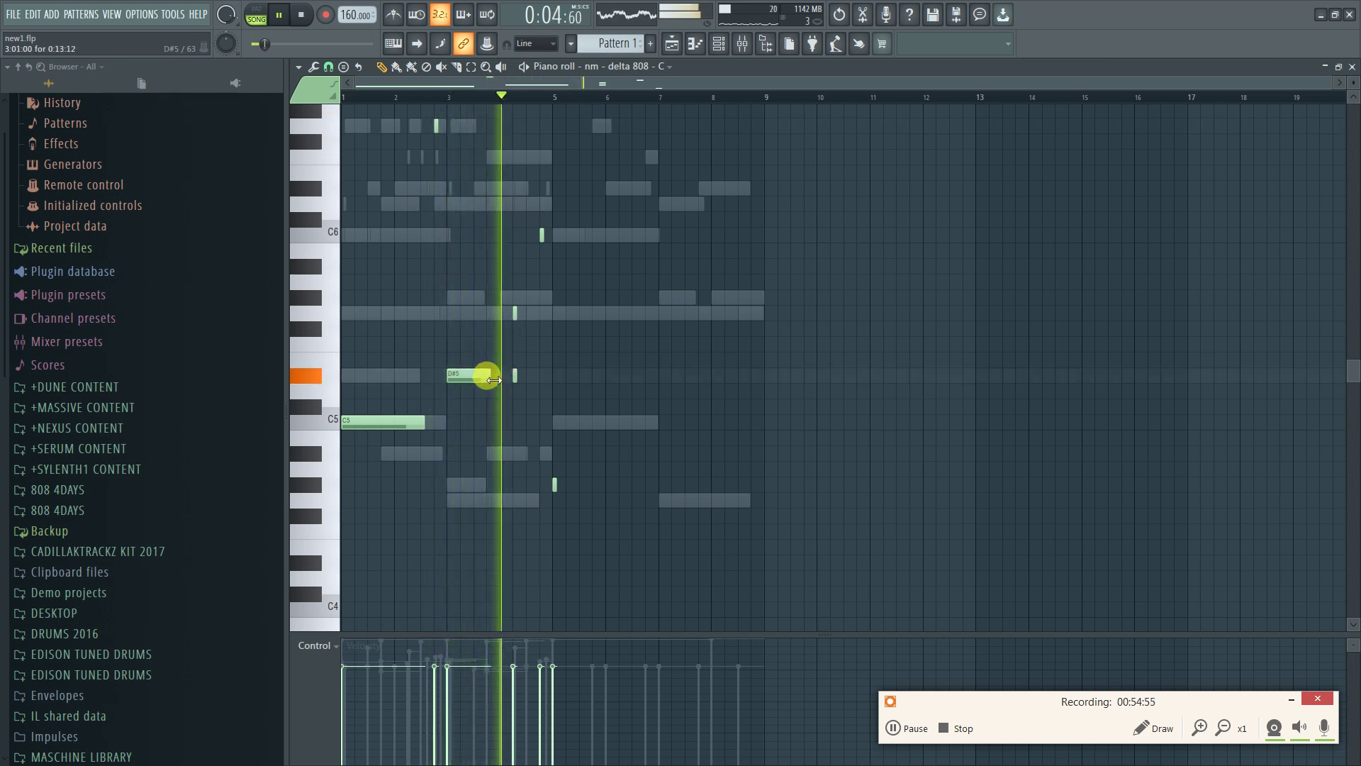
{"action": "key", "text": "space"}
{"action": "left_click", "coordinate": [470, 361]}
{"action": "mouse_move", "coordinate": [463, 366]}
{"action": "left_mouse_down"}
{"action": "mouse_move", "coordinate": [463, 325]}
{"action": "mouse_move", "coordinate": [464, 353]}
{"action": "left_mouse_up"}
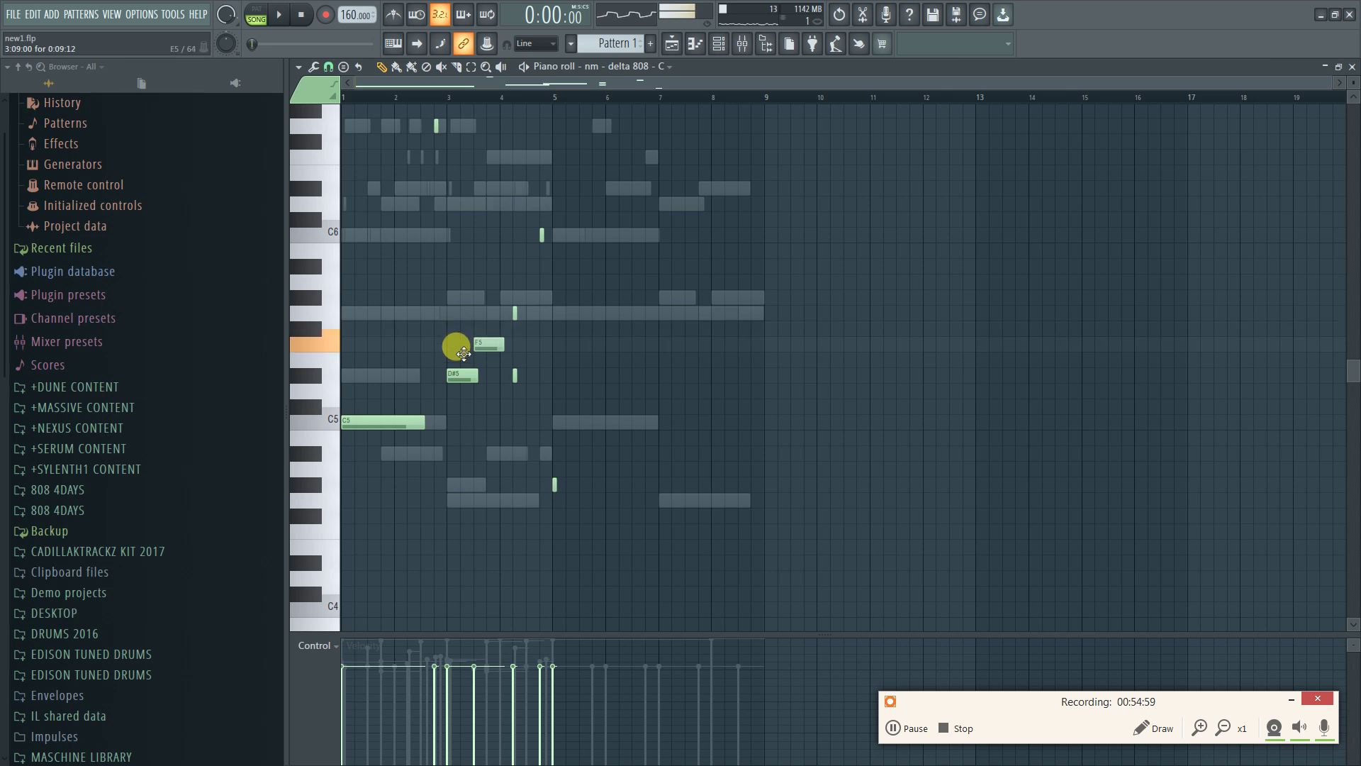
{"action": "key", "text": "space"}
{"action": "left_click", "coordinate": [439, 99]}
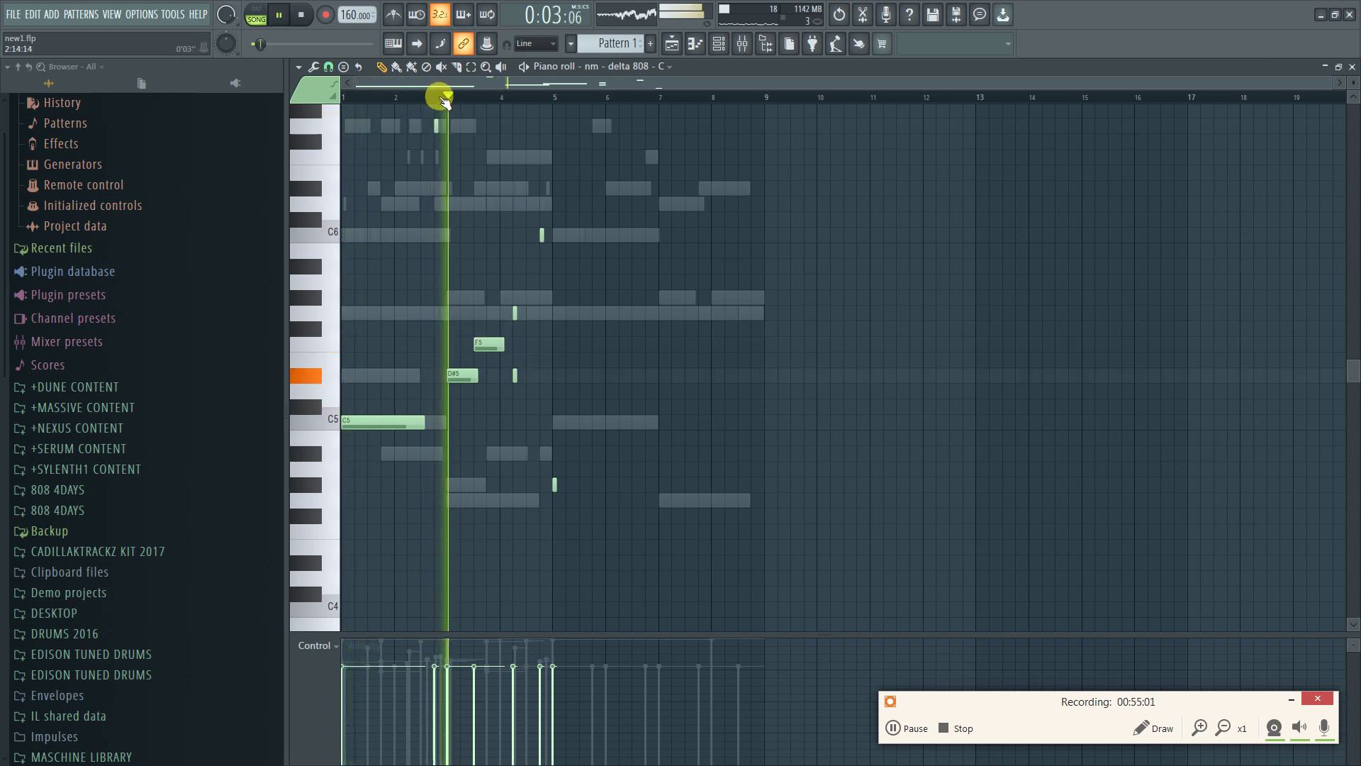
Shift the F5 note to the last beat of bar 3 and delete the short hits just after bar 4 and at bar 5
{"action": "left_click_drag", "start_coordinate": [487, 336], "coordinate": [520, 356]}
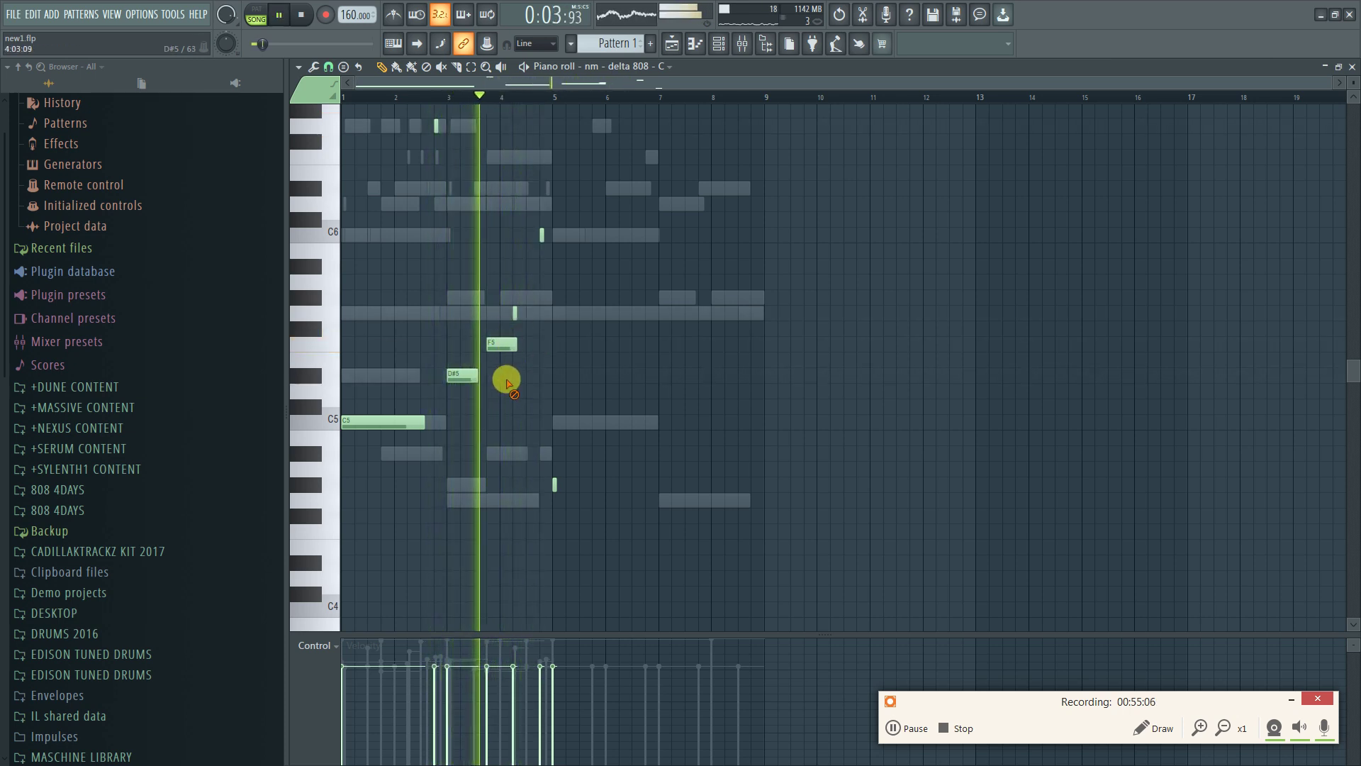
{"action": "right_click", "coordinate": [517, 316]}
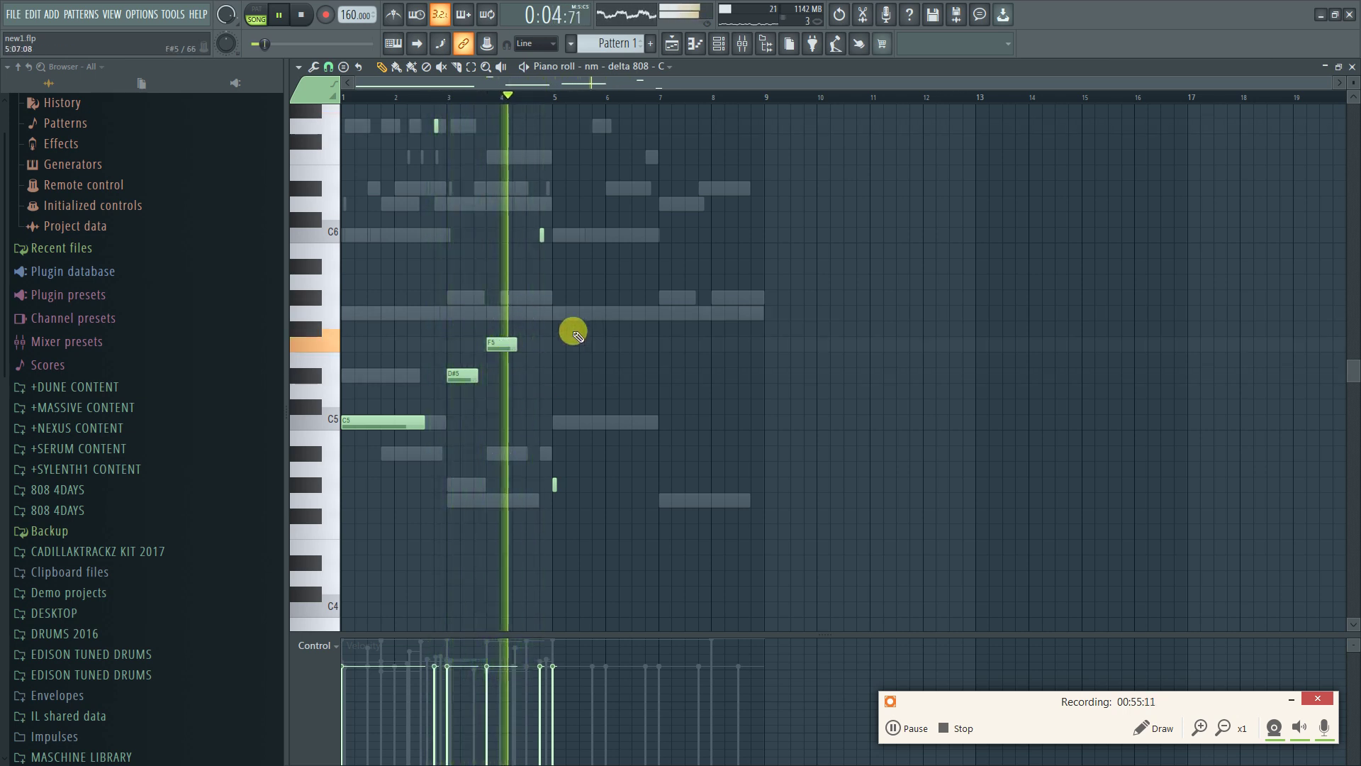
{"action": "key", "text": "space"}
{"action": "key", "text": "space"}
{"action": "right_click", "coordinate": [555, 484]}
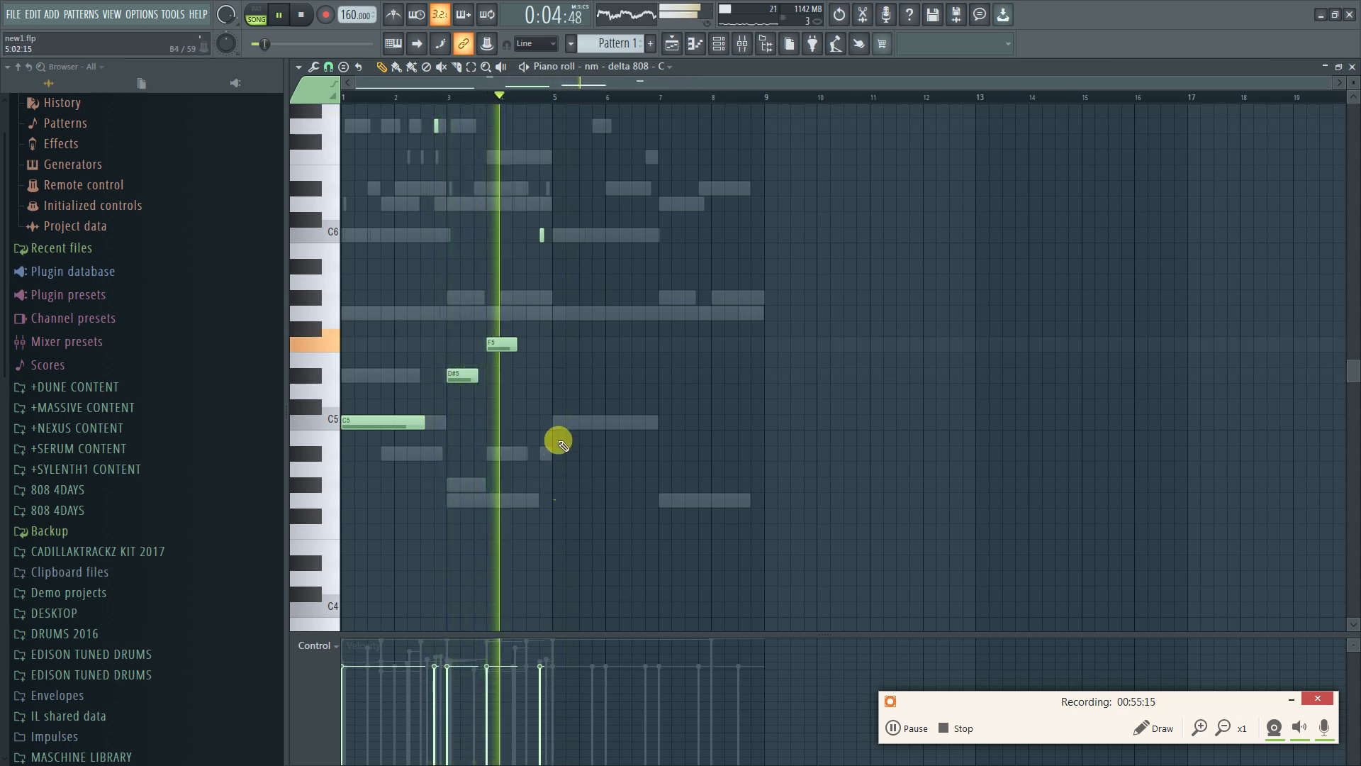
{"action": "key", "text": "space"}
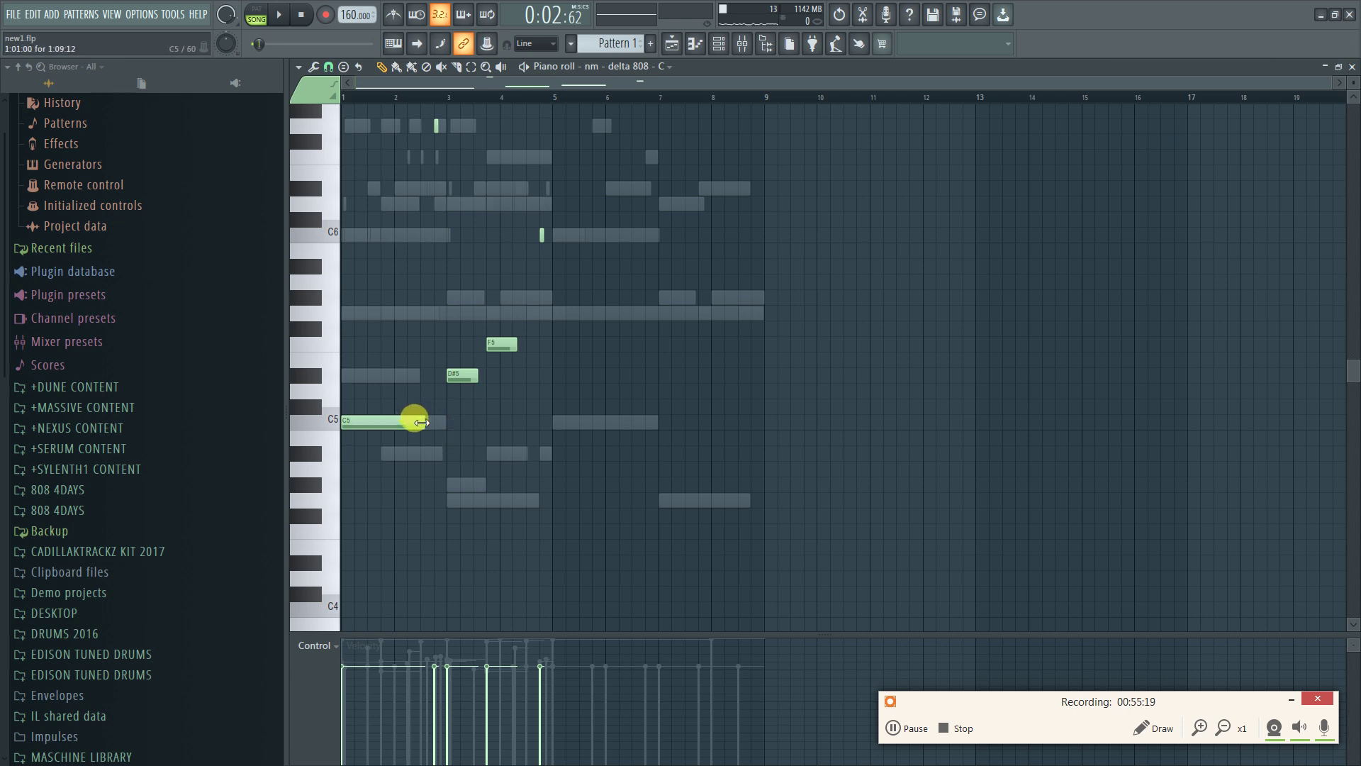
Shorten the opening C5, the D#5 at bar 3 and the F5 note to very short hits
{"action": "left_click_drag", "start_coordinate": [421, 422], "coordinate": [221, 420]}
{"action": "left_click_drag", "start_coordinate": [477, 375], "coordinate": [373, 380]}
{"action": "key", "text": "space"}
{"action": "left_click_drag", "start_coordinate": [528, 353], "coordinate": [358, 353]}
{"action": "key", "text": "space"}
{"action": "key", "text": "space"}
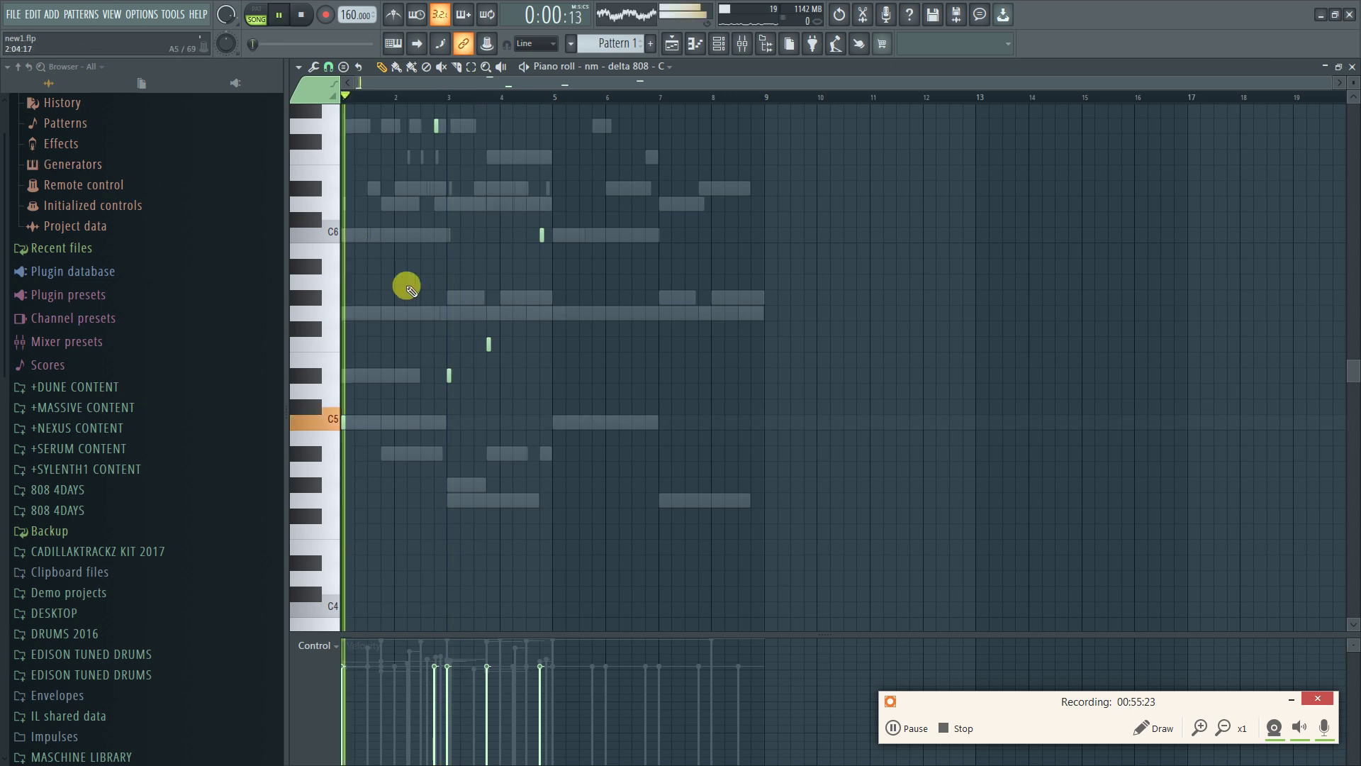
Add a very short C5 hit on the last beat of bar 1 and play back the 808 line
{"action": "key", "text": "space"}
{"action": "left_click", "coordinate": [382, 423]}
{"action": "key", "text": "space"}
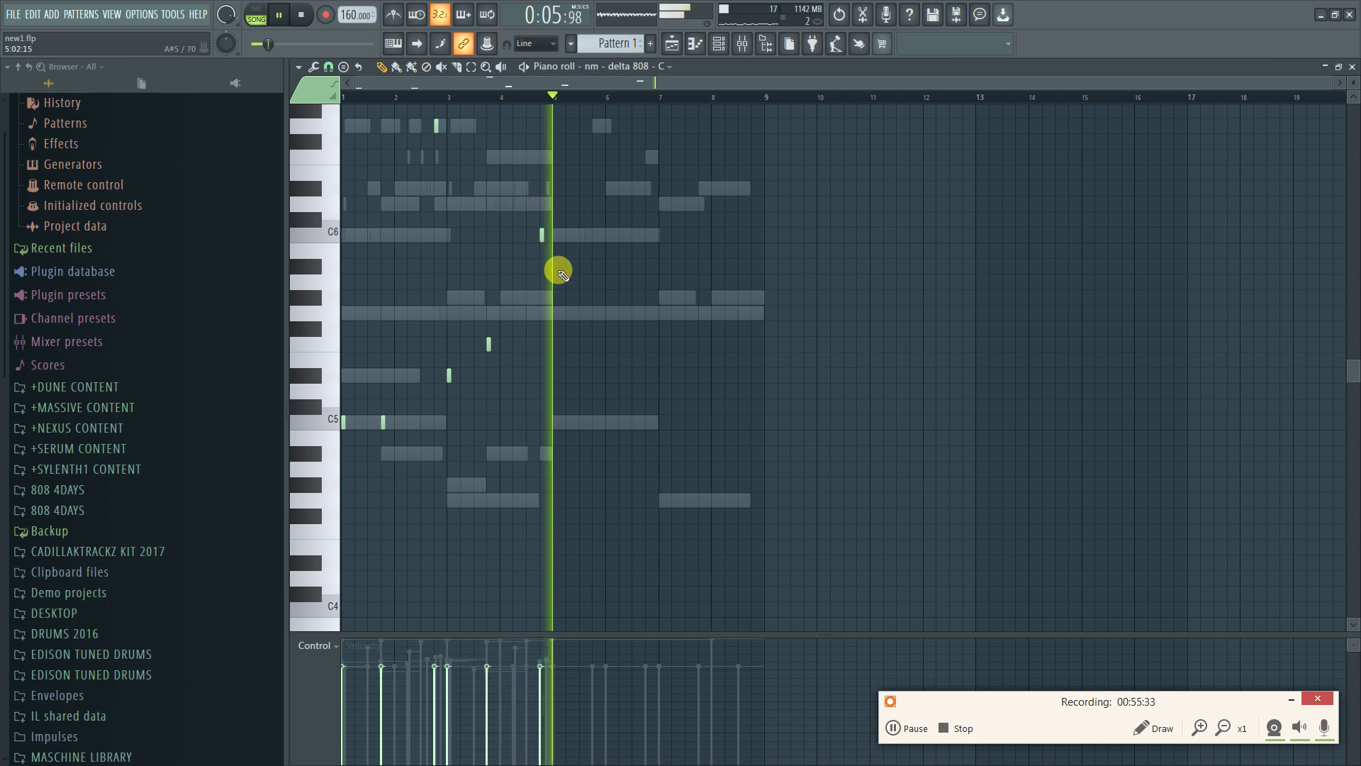
{"action": "key", "text": "space"}
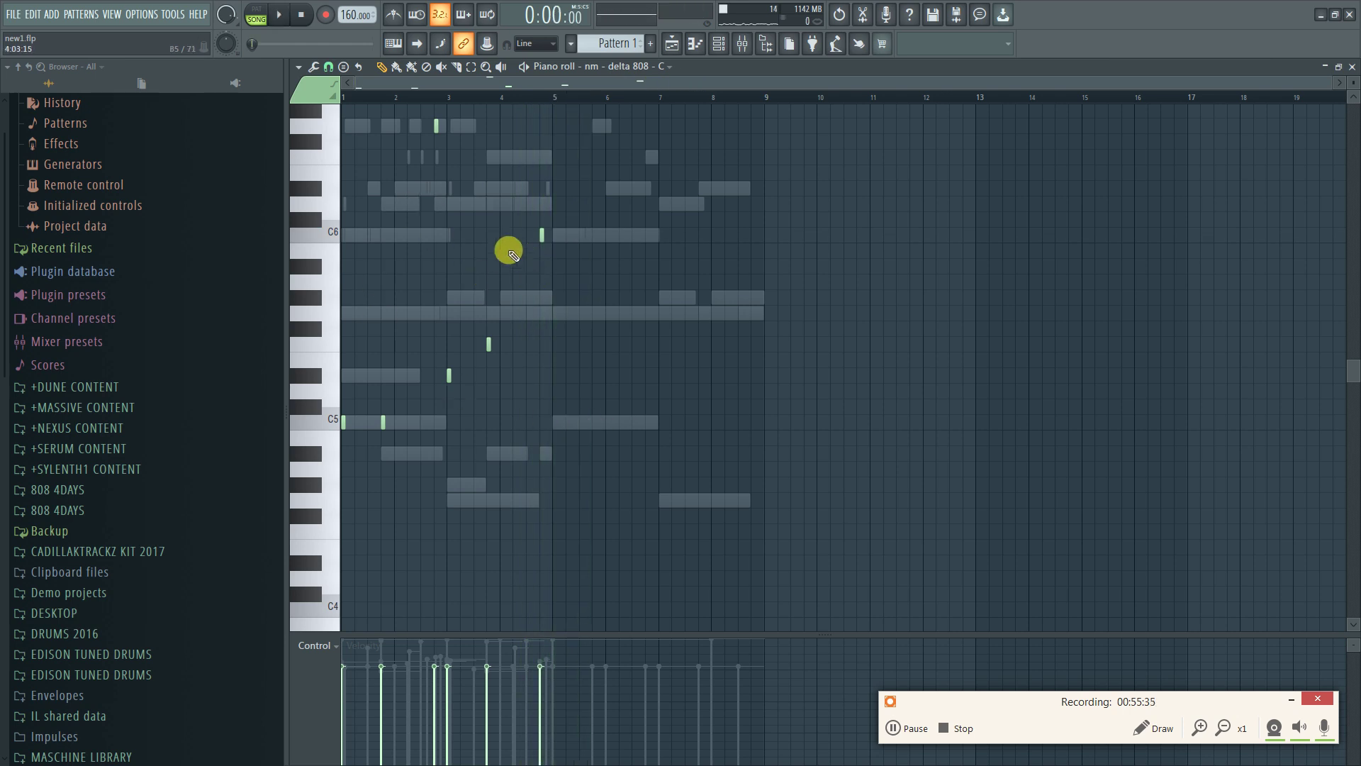
Close the piano roll, bring up the MASCHINE plugin from the channel rack and select its DRUMKIT group
{"action": "left_click", "coordinate": [1352, 68]}
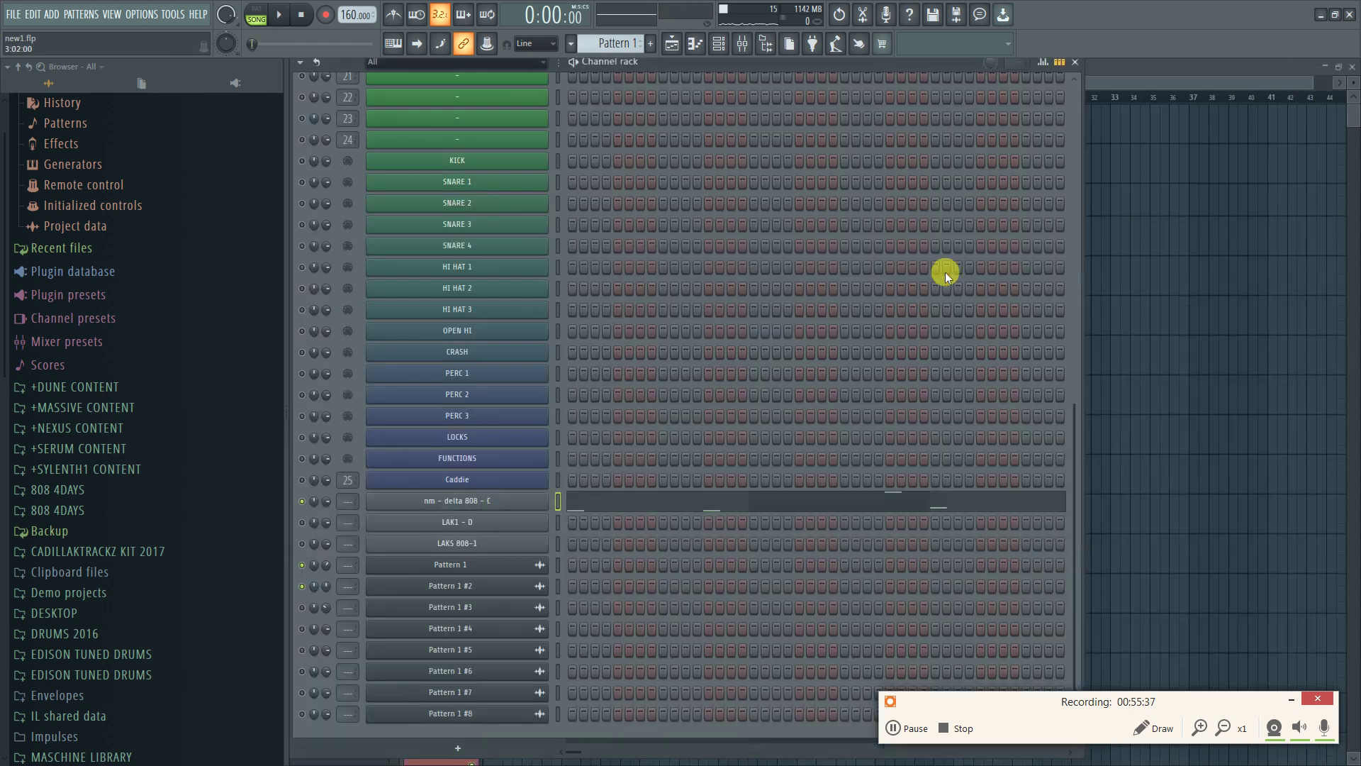
{"action": "scroll", "coordinate": [628, 388], "scroll_direction": "up", "scroll_amount": 5}
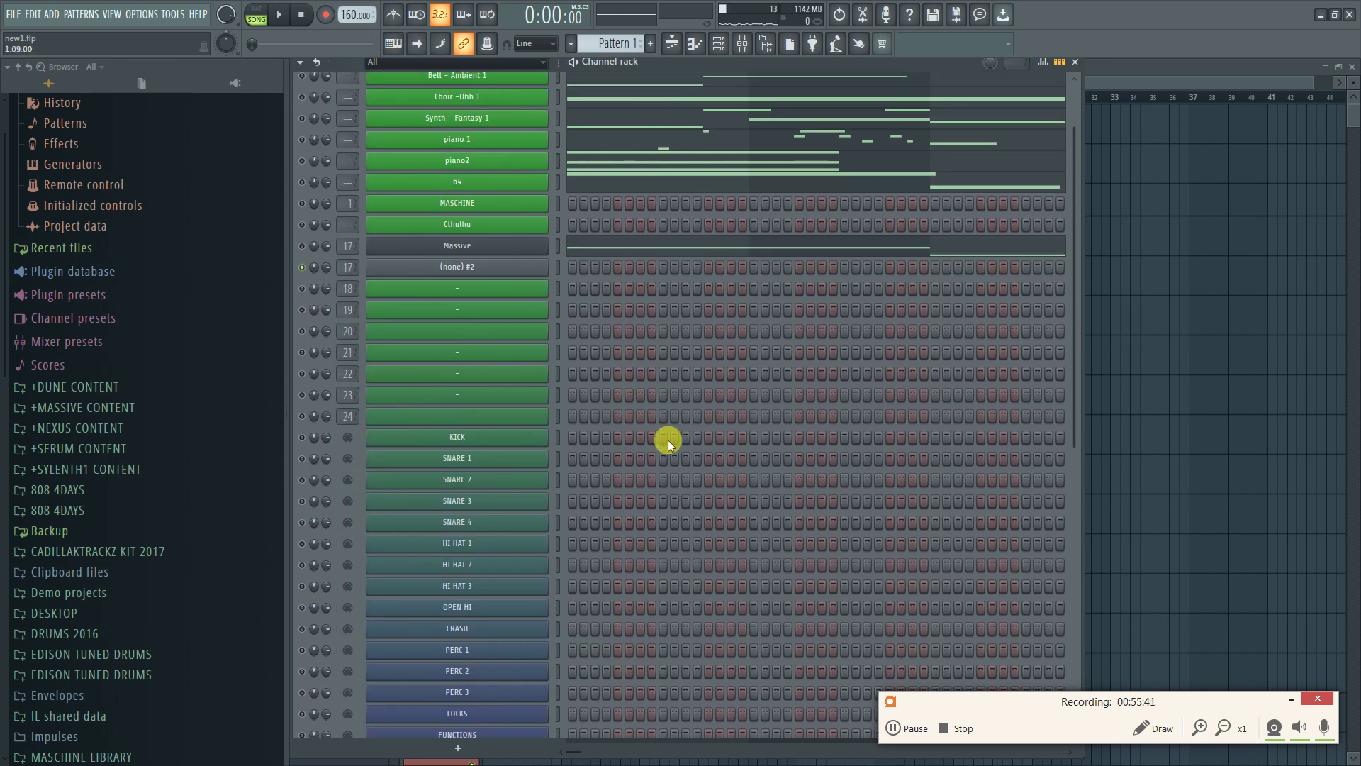
{"action": "scroll", "coordinate": [668, 439], "scroll_direction": "up", "scroll_amount": 1}
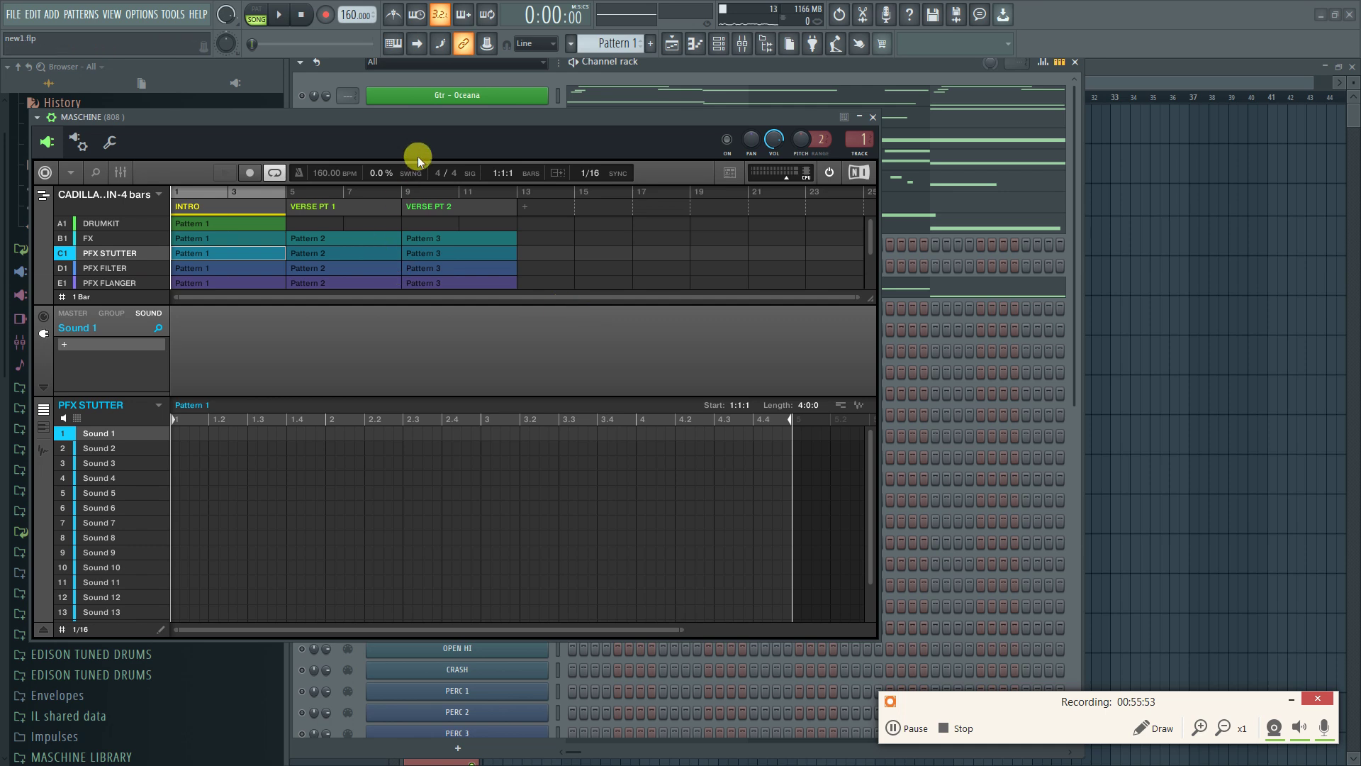
{"action": "left_click_drag", "start_coordinate": [451, 122], "coordinate": [900, 146]}
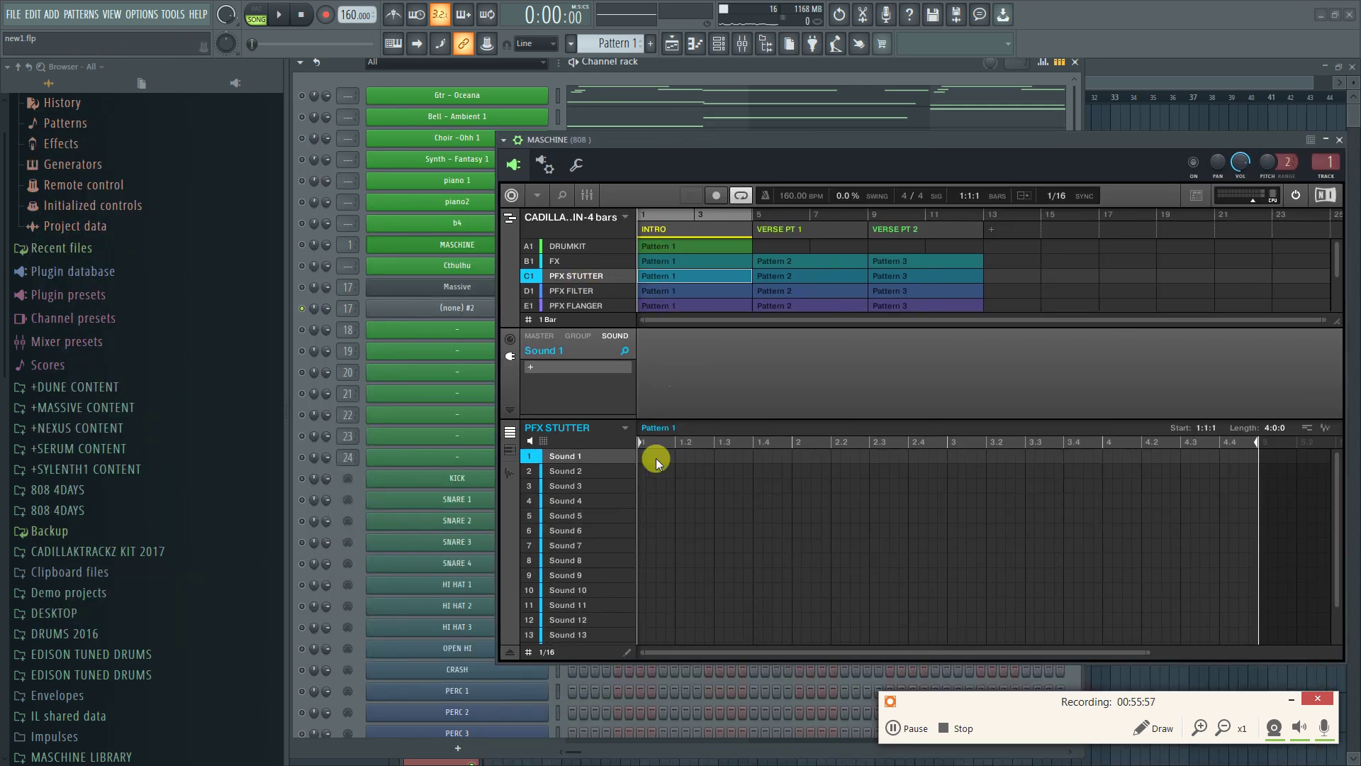
{"action": "left_click", "coordinate": [585, 246]}
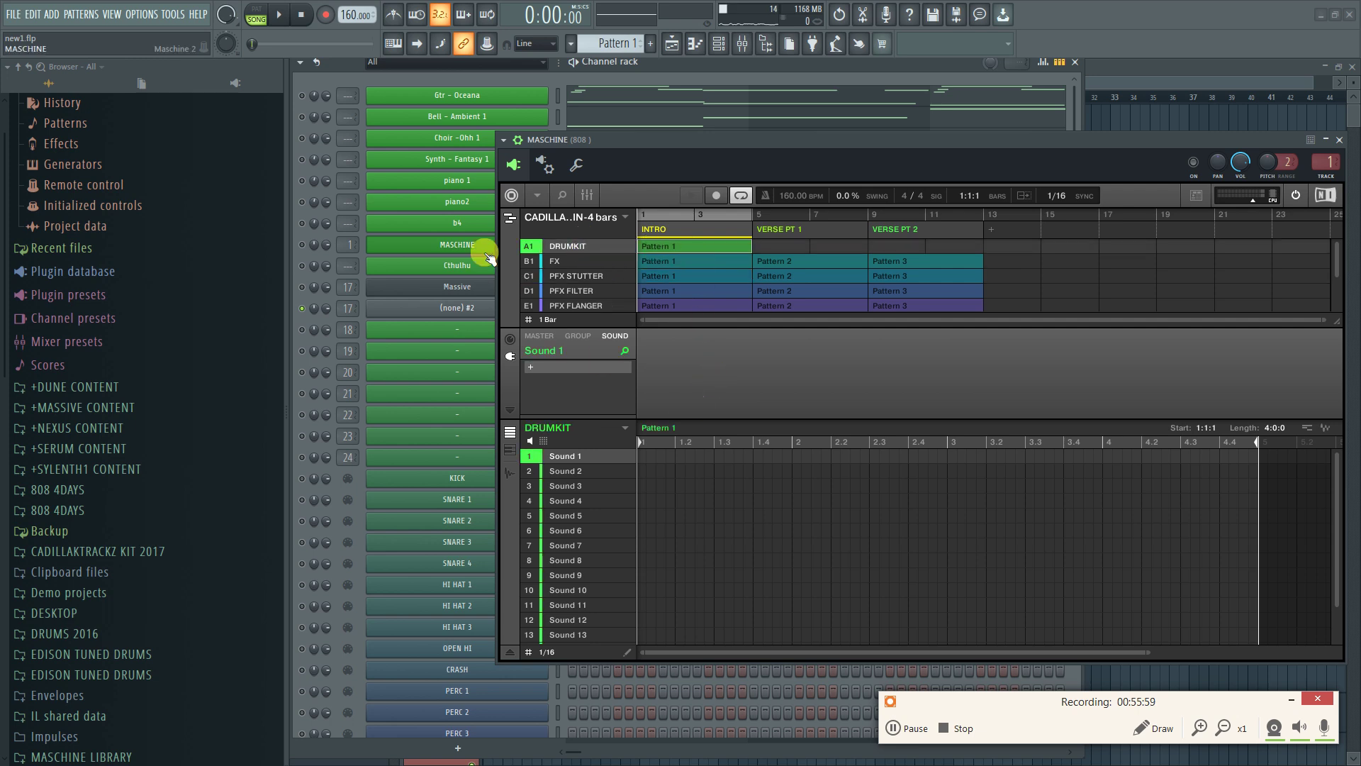
Change a wrapper option for MASCHINE and reposition its window over the channel rack
{"action": "left_click_drag", "start_coordinate": [701, 148], "coordinate": [811, 198]}
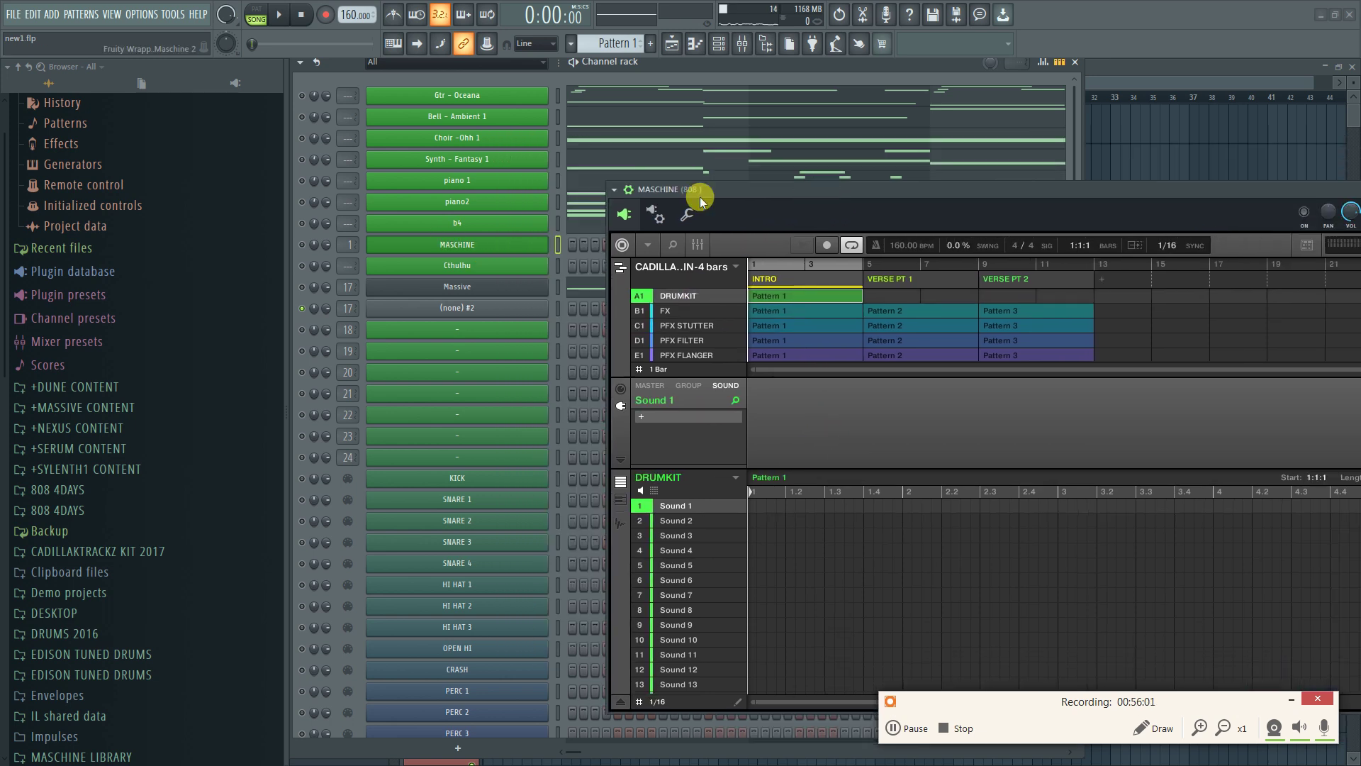
{"action": "left_click", "coordinate": [614, 190]}
{"action": "left_click", "coordinate": [628, 401]}
{"action": "left_click_drag", "start_coordinate": [787, 190], "coordinate": [550, 185]}
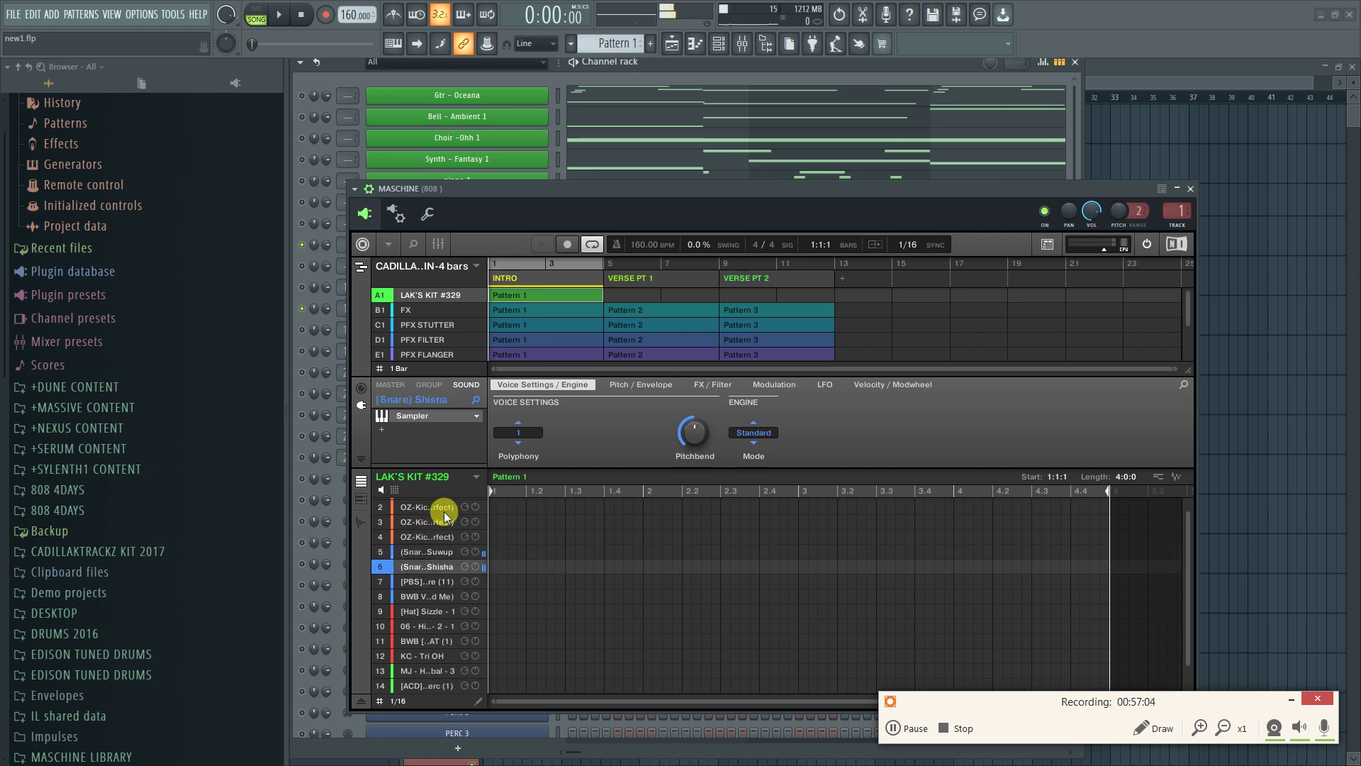
Check LAK'S KIT #329 in MASCHINE's mixer view, and open the project mixer behind the plugin window
{"action": "left_click", "coordinate": [439, 244]}
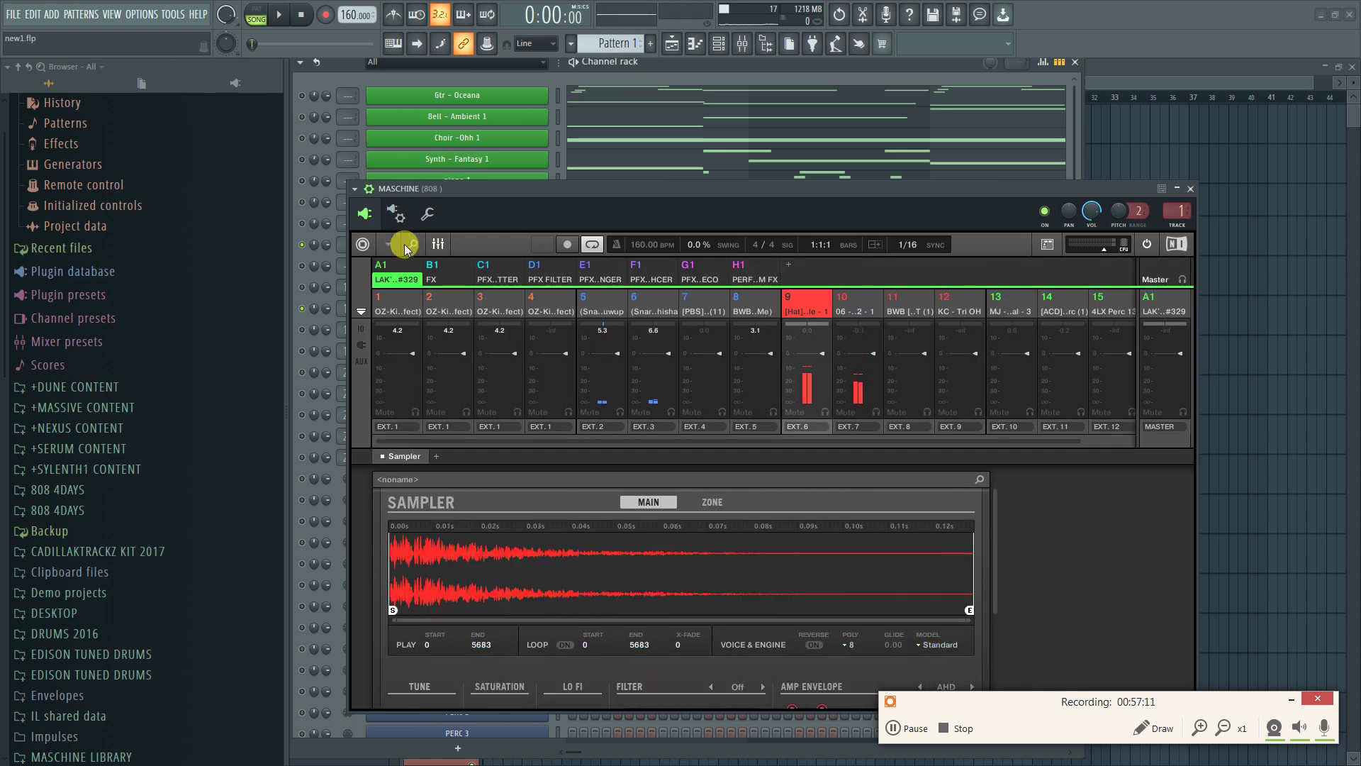
{"action": "left_click", "coordinate": [439, 246]}
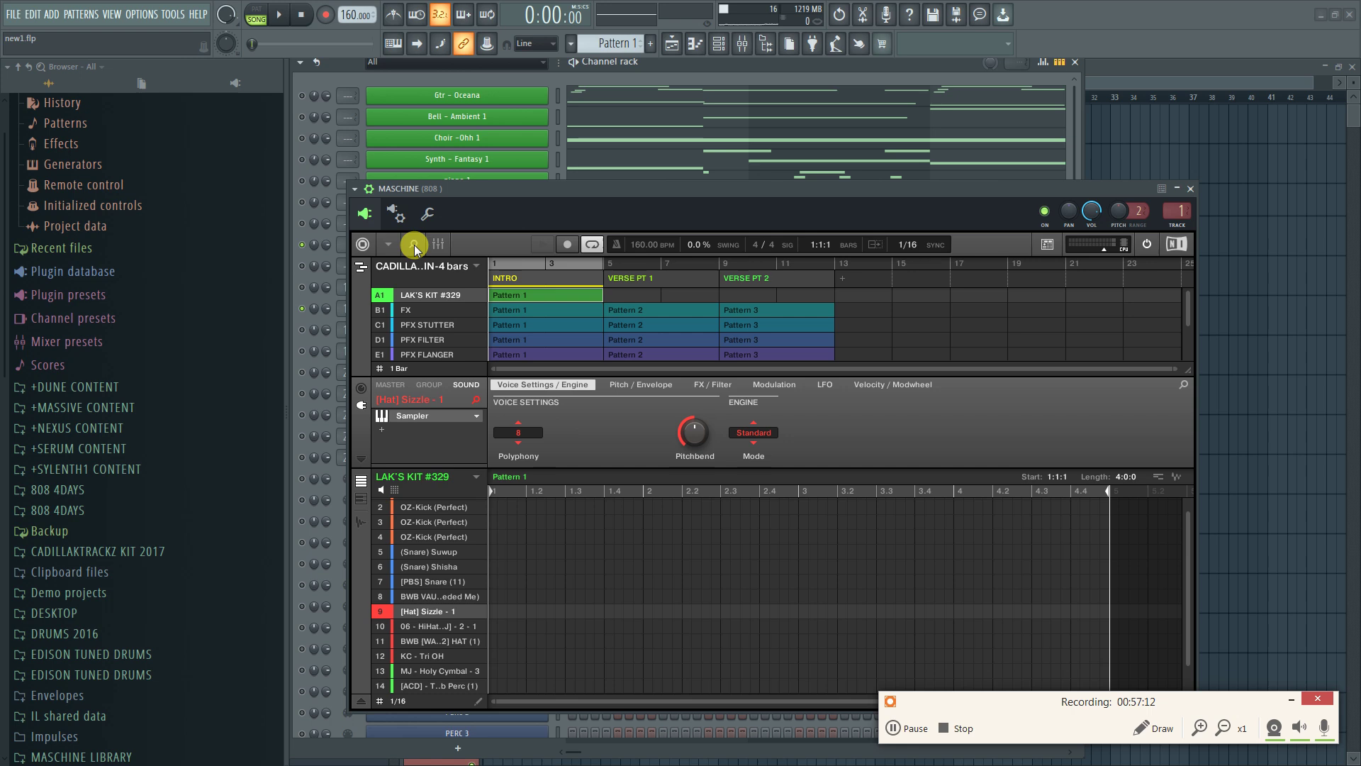
{"action": "left_click", "coordinate": [742, 43]}
{"action": "left_click_drag", "start_coordinate": [809, 191], "coordinate": [778, 380]}
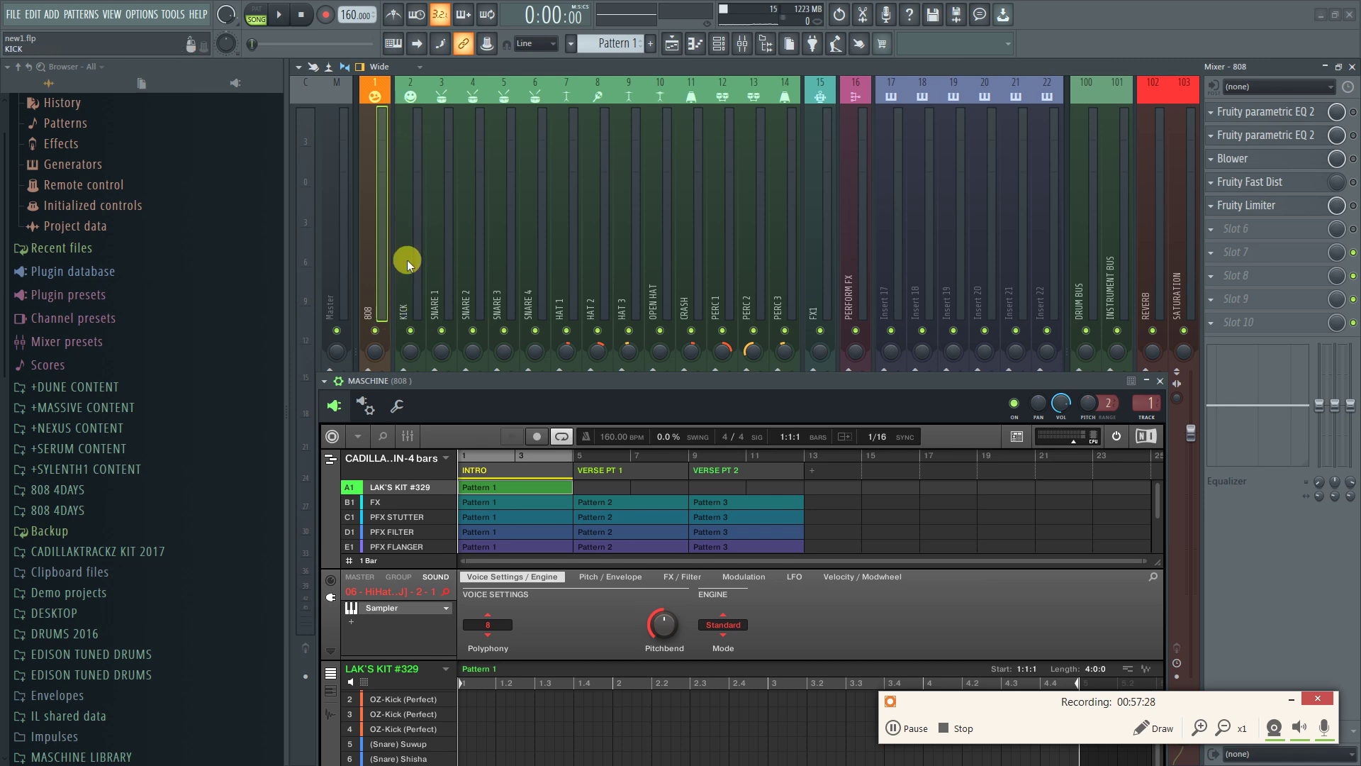
{"action": "left_click_drag", "start_coordinate": [812, 380], "coordinate": [808, 175]}
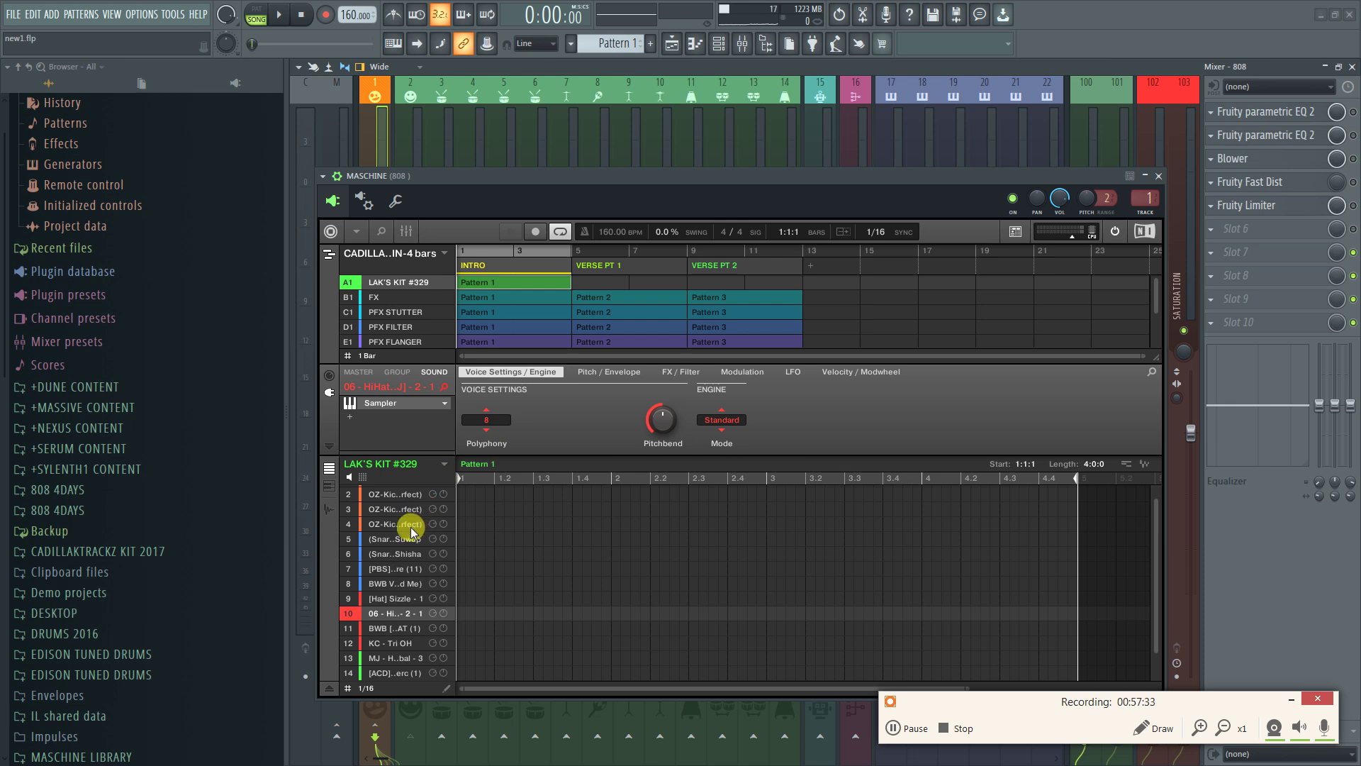
Audition the kick, snare, hat, cymbal and percussion sounds of LAK'S KIT #329 and check the mixer tracks they reach
{"action": "left_click", "coordinate": [395, 493]}
{"action": "scroll", "coordinate": [394, 492], "scroll_direction": "up", "scroll_amount": 1}
{"action": "left_click", "coordinate": [408, 537]}
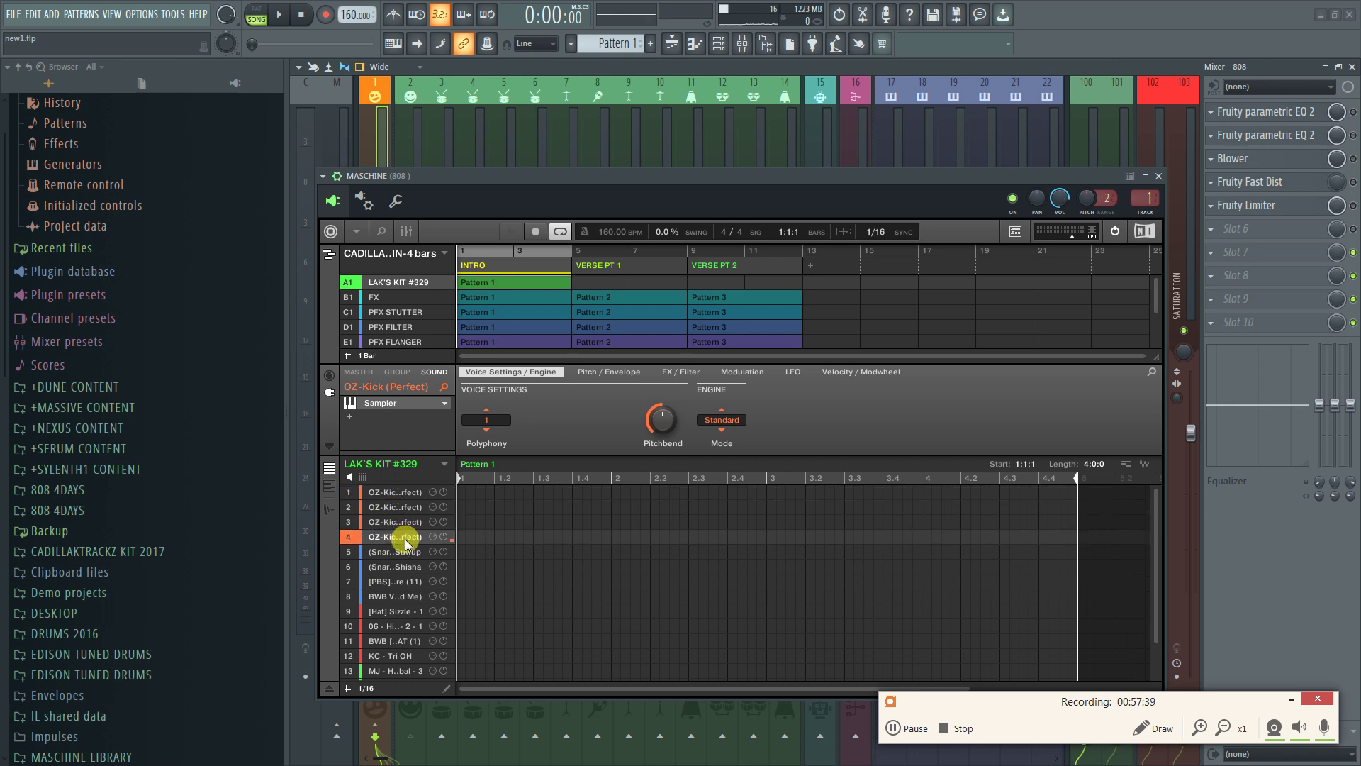
{"action": "left_click", "coordinate": [406, 627]}
{"action": "scroll", "coordinate": [406, 631], "scroll_direction": "down", "scroll_amount": 1}
{"action": "scroll", "coordinate": [406, 631], "scroll_direction": "down", "scroll_amount": 1}
{"action": "left_click", "coordinate": [383, 539]}
{"action": "left_click", "coordinate": [395, 599]}
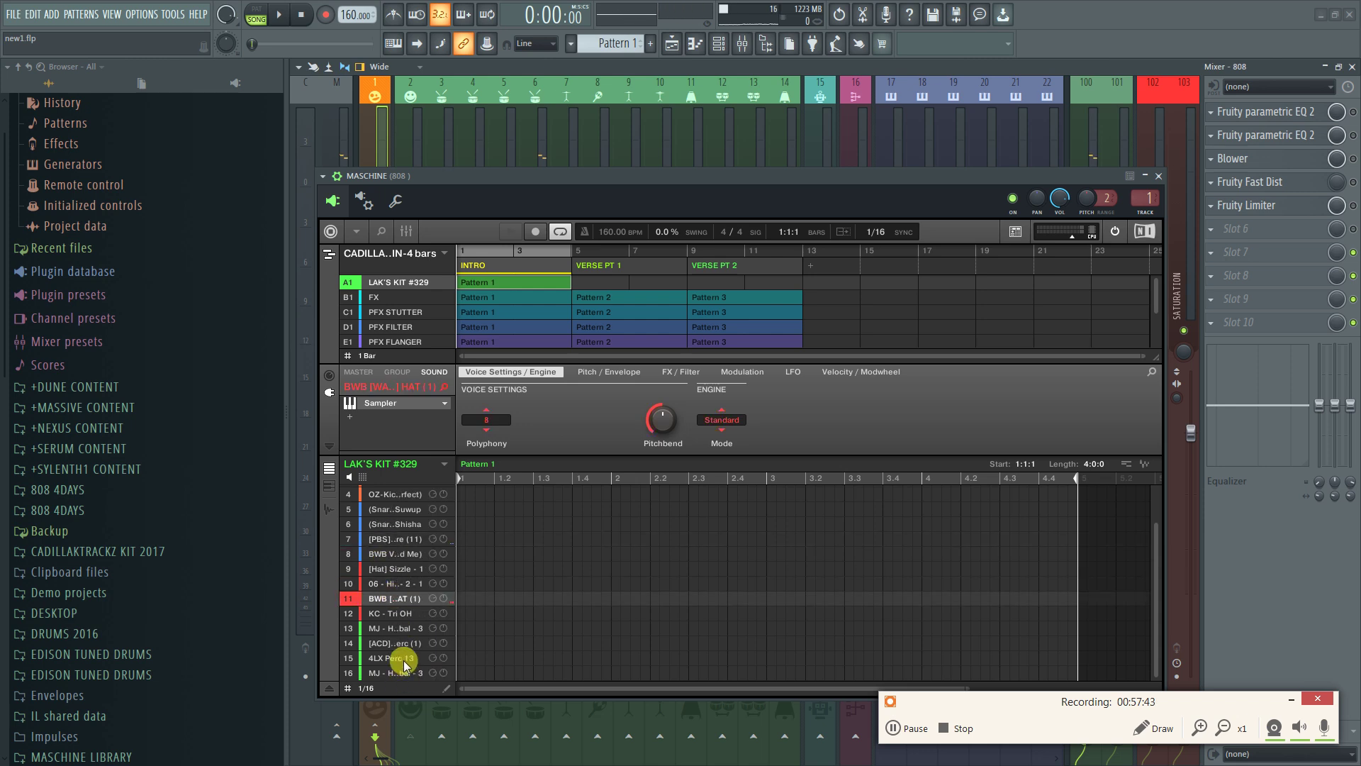
{"action": "left_click", "coordinate": [402, 658]}
{"action": "left_click", "coordinate": [395, 628]}
{"action": "left_click", "coordinate": [392, 524]}
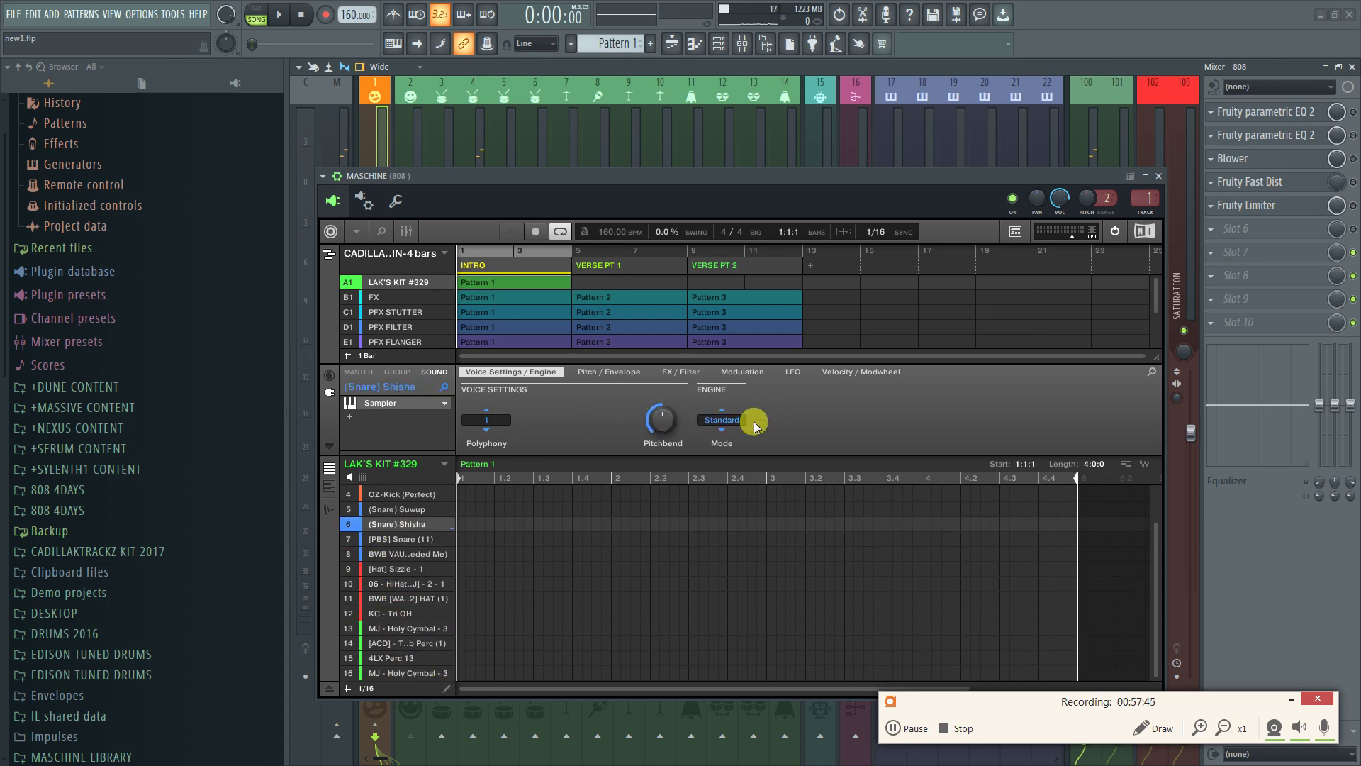
Review the voice and pitch/envelope settings of the [Hat] Sizzle - 1 sound in MASCHINE
{"action": "left_click", "coordinate": [387, 601]}
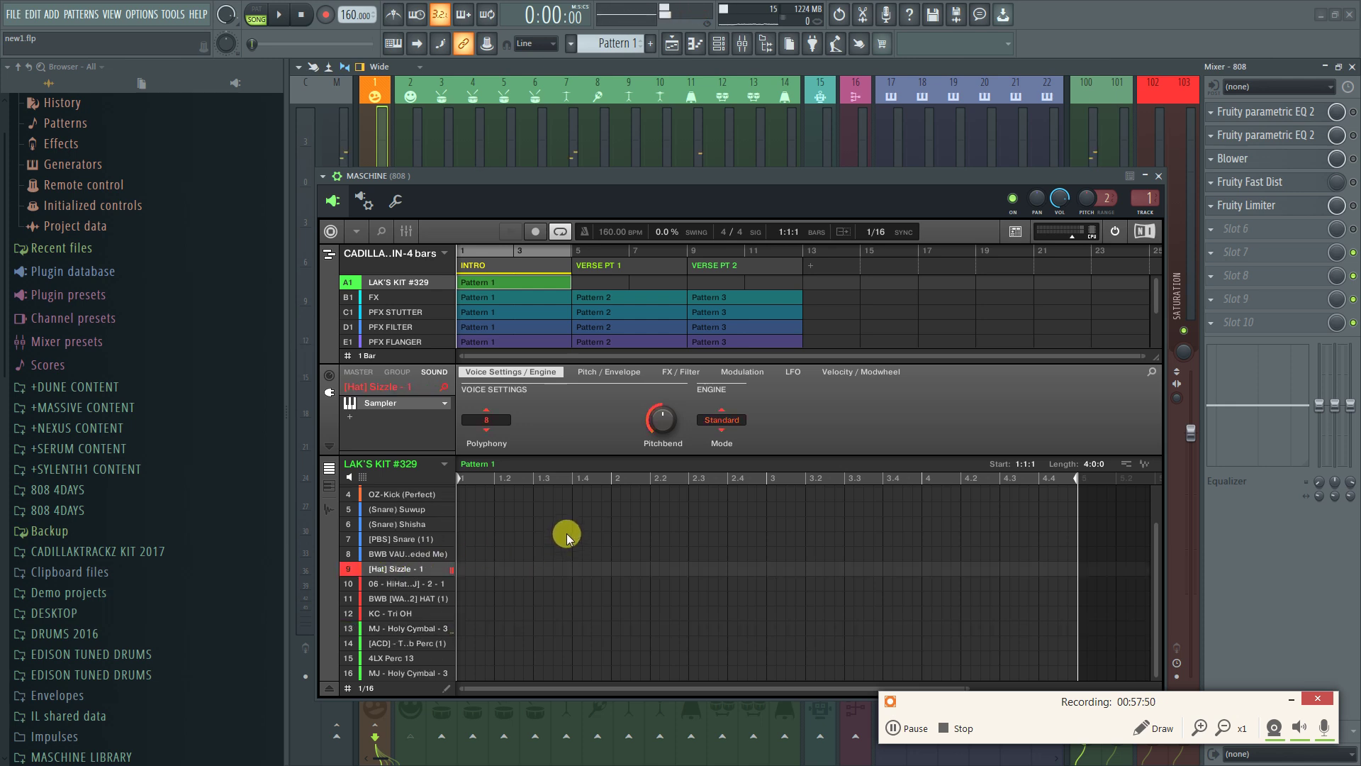
{"action": "left_click", "coordinate": [598, 373]}
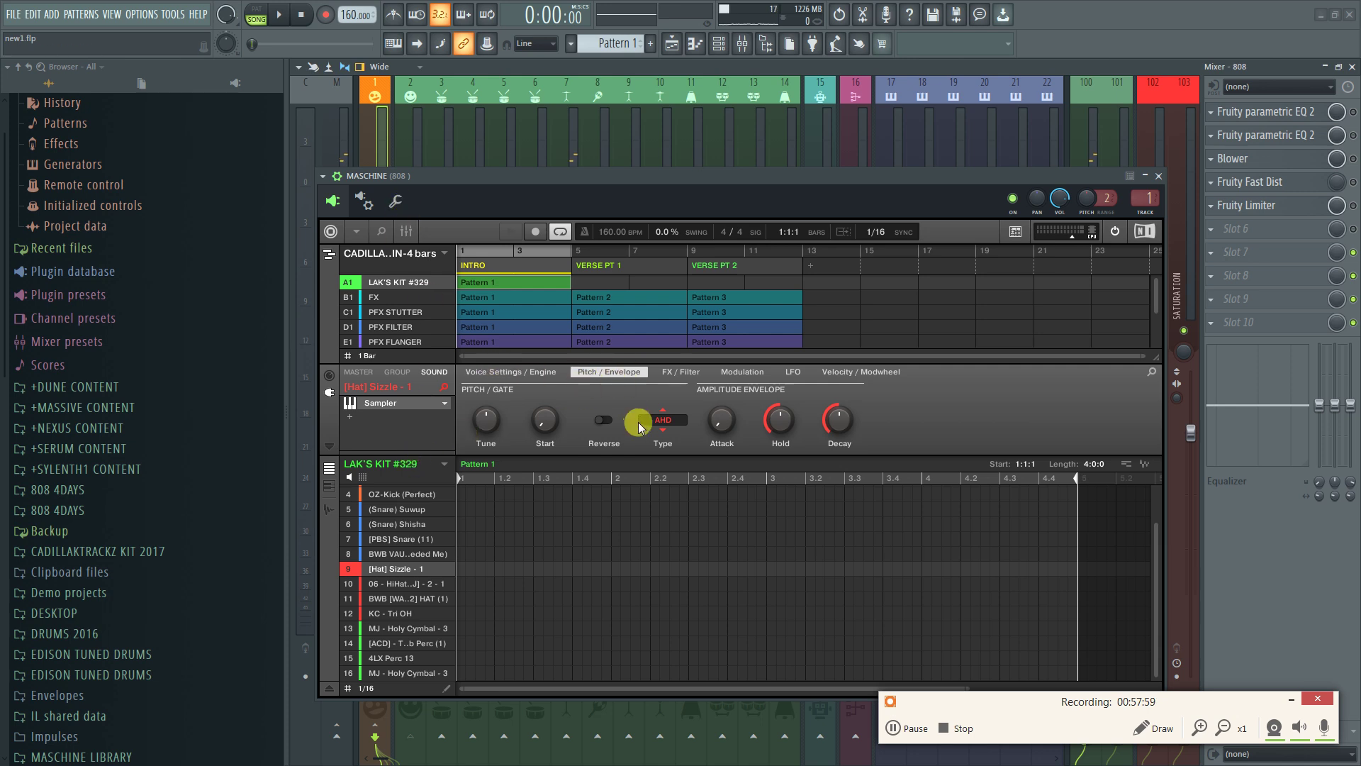
{"action": "left_click", "coordinate": [491, 373]}
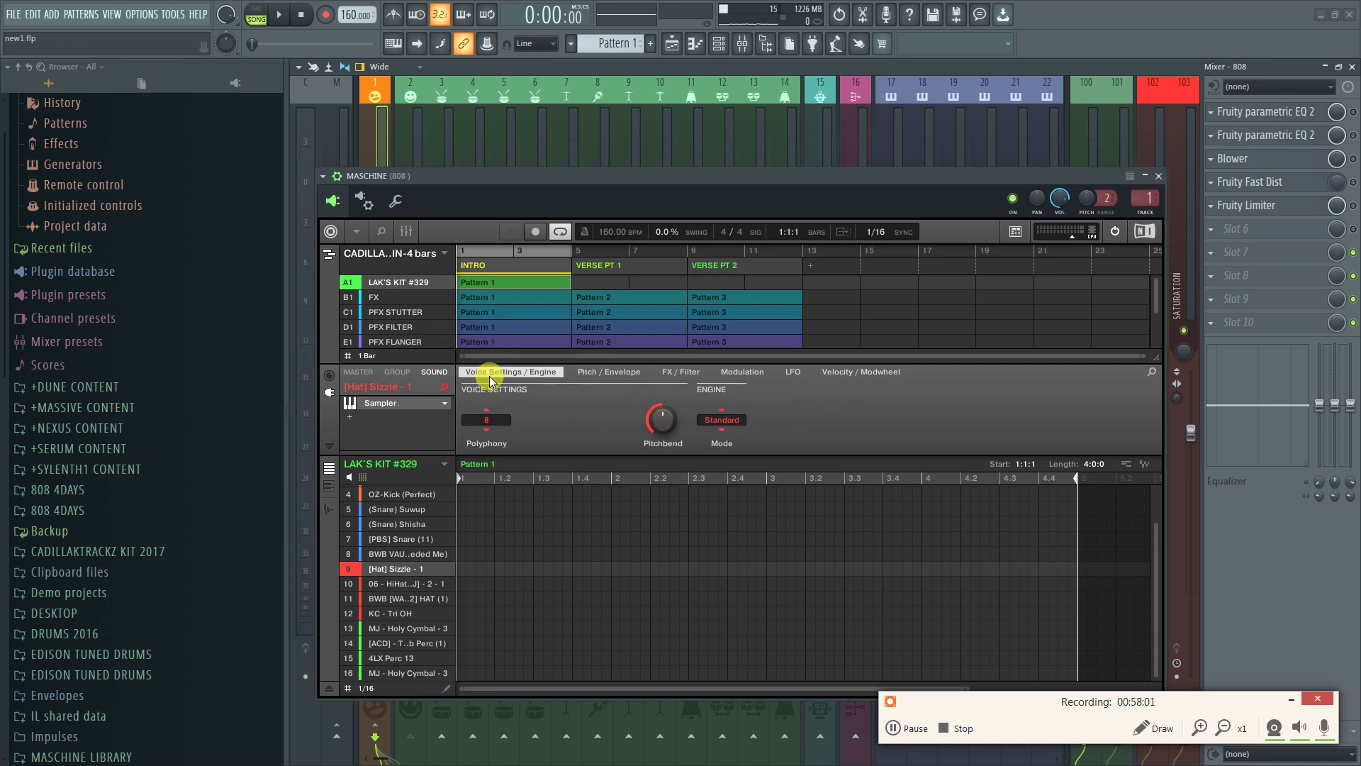
Extend Pattern 2 of LAK'S KIT #329 to four bars and play it back with the song
{"action": "key", "text": "space"}
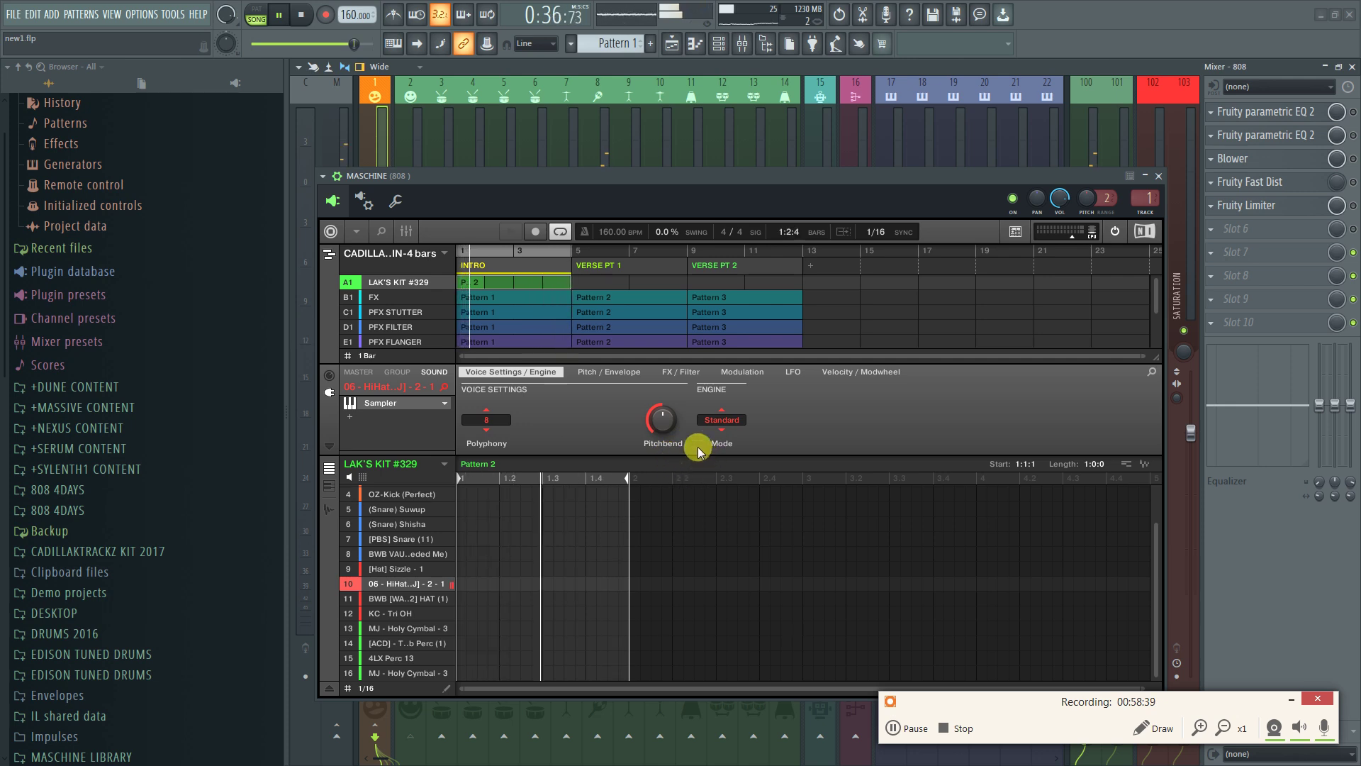
{"action": "key", "text": "space"}
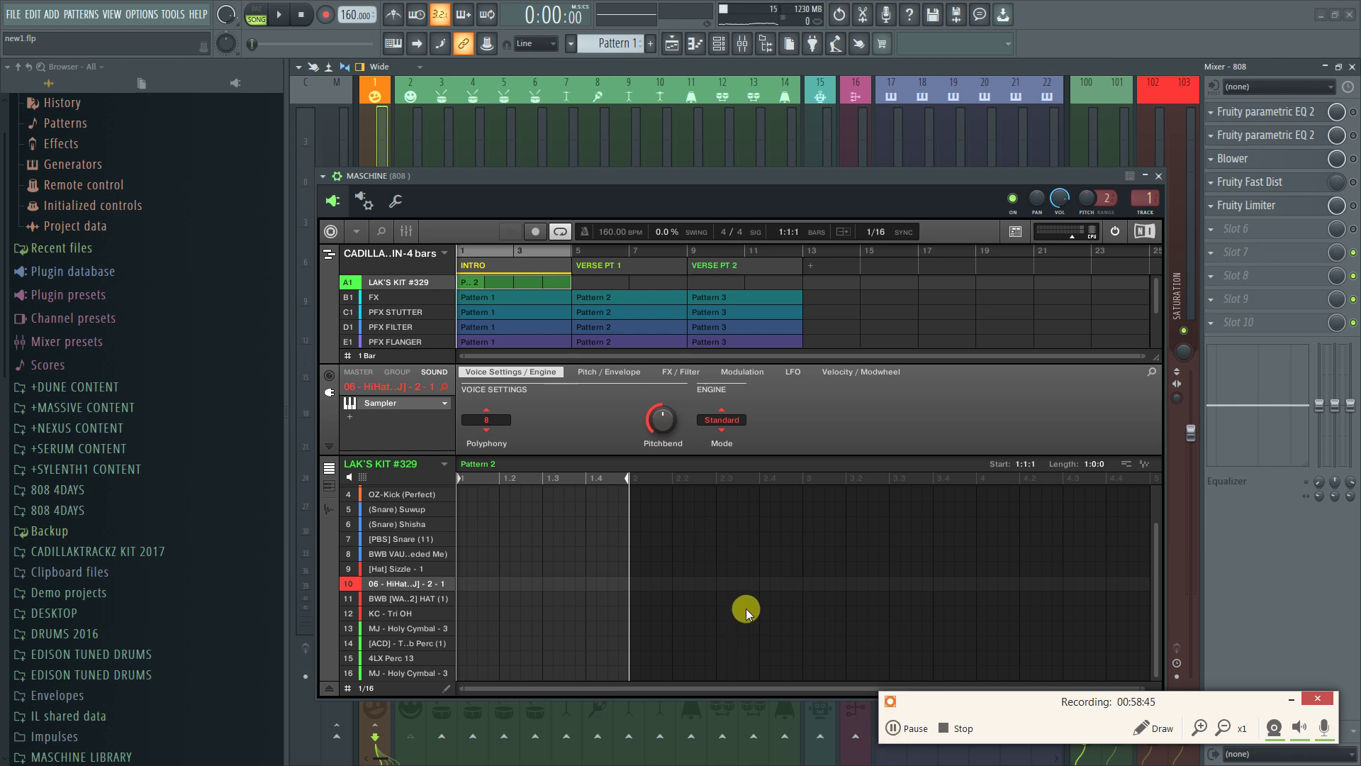
{"action": "mouse_move", "coordinate": [628, 477]}
{"action": "left_mouse_down"}
{"action": "mouse_move", "coordinate": [1113, 478]}
{"action": "mouse_move", "coordinate": [1087, 483]}
{"action": "left_mouse_up"}
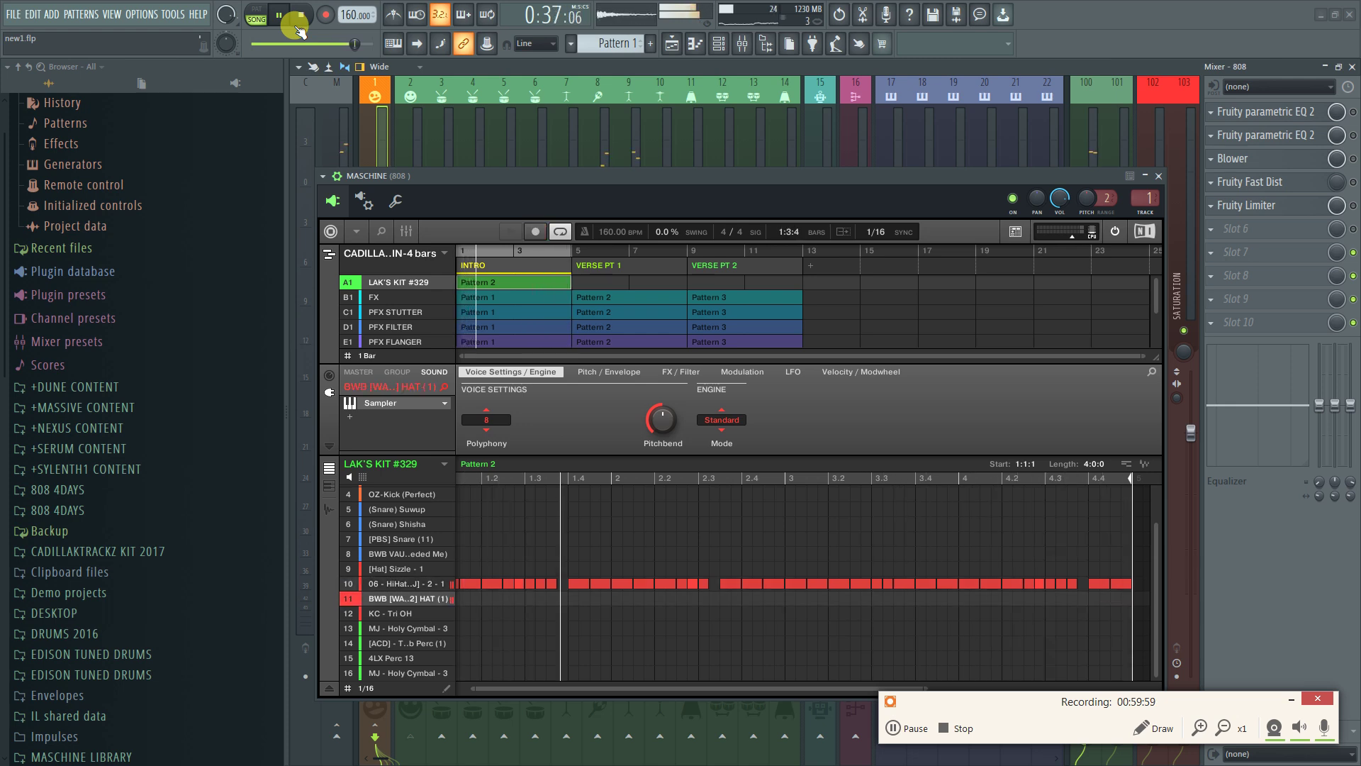
{"action": "left_click", "coordinate": [298, 29]}
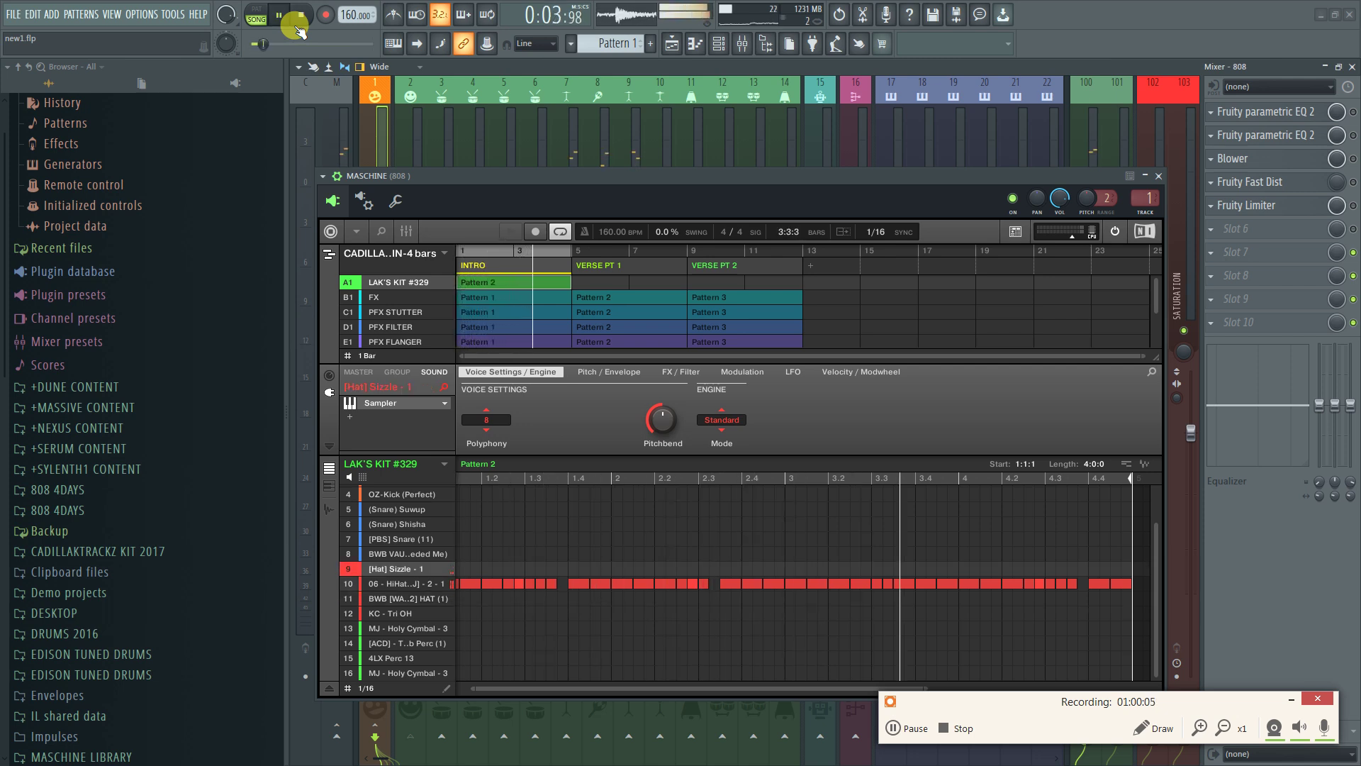
{"action": "key", "text": "space"}
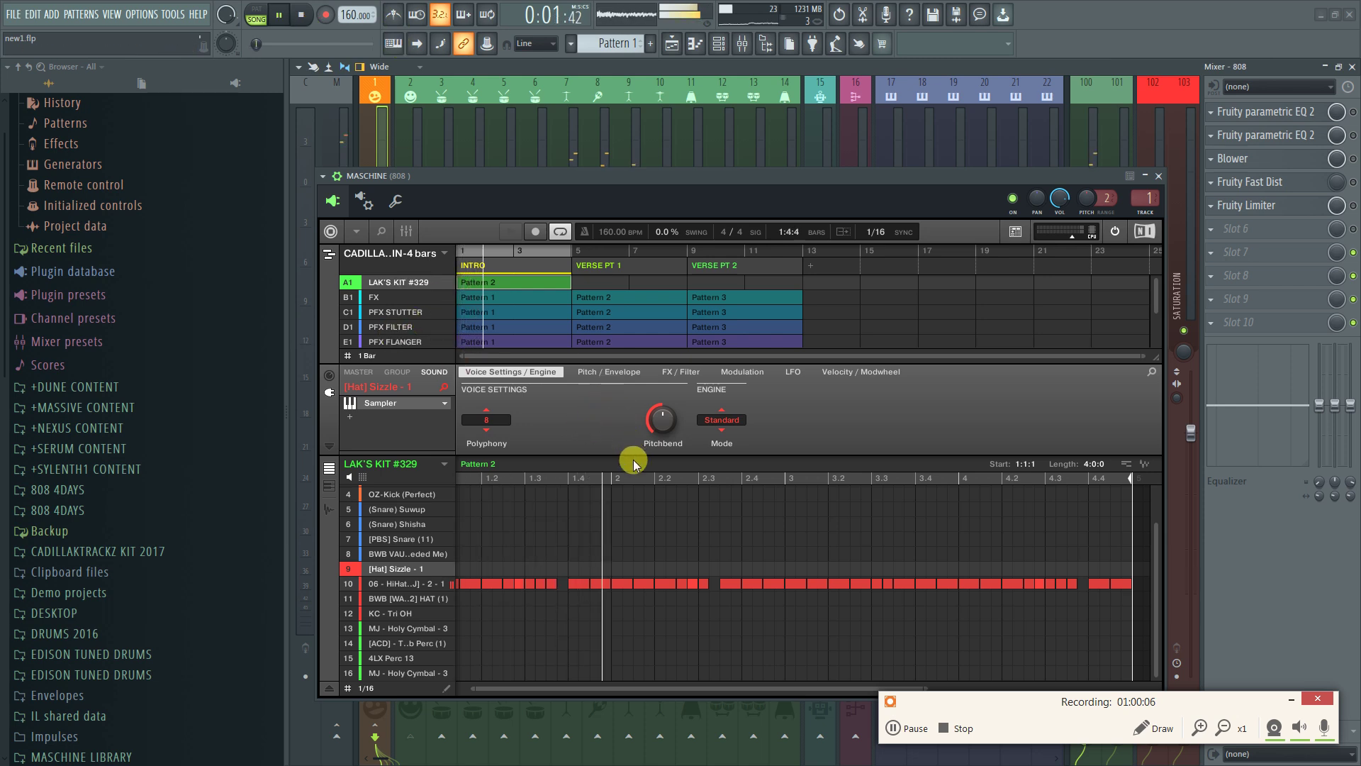
Stop playback, minimise MASCHINE, and close the mixer to reach the drum channels in the channel rack
{"action": "left_click", "coordinate": [1144, 176]}
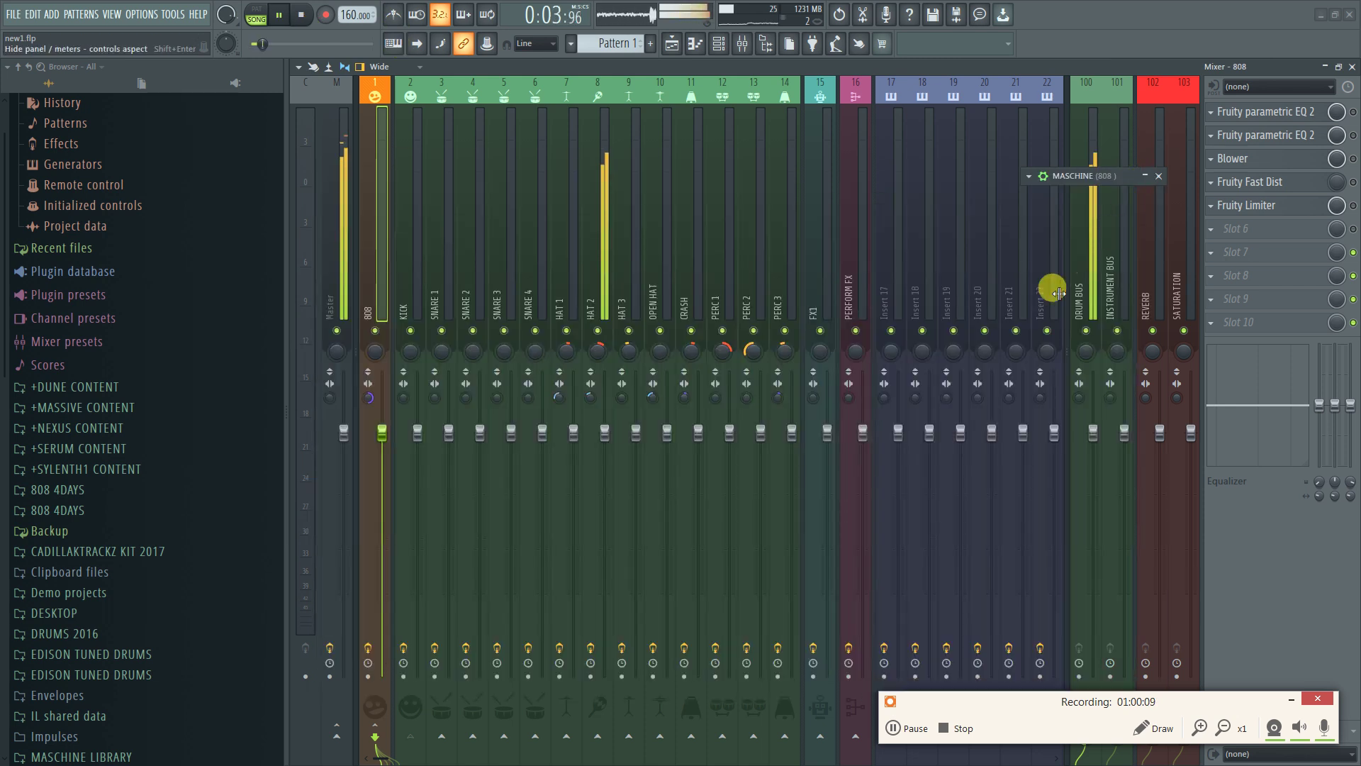
{"action": "left_click", "coordinate": [1352, 66]}
{"action": "key", "text": "space"}
{"action": "scroll", "coordinate": [719, 433], "scroll_direction": "down", "scroll_amount": 5}
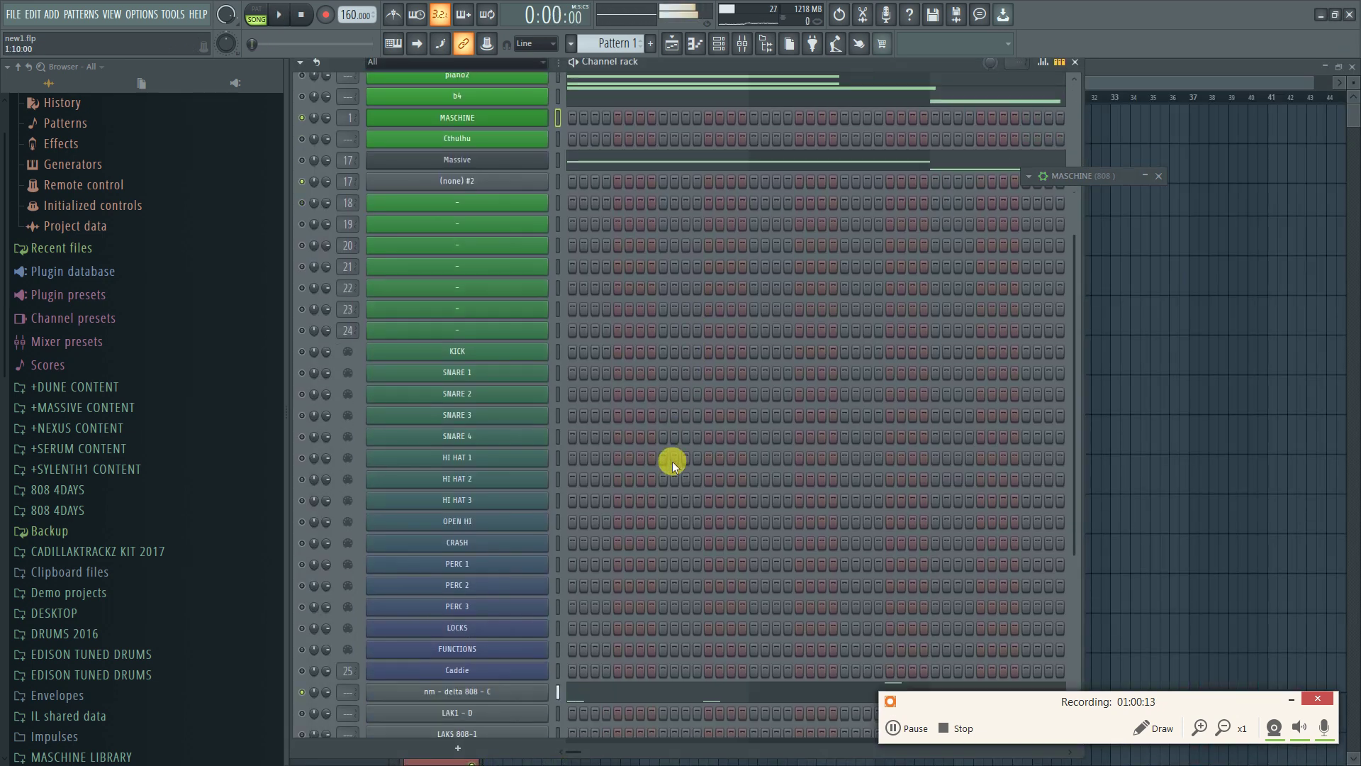
Unmute the drum trigger channels in the channel rack, down to FUNCTIONS and Caddie, and play the pattern
{"action": "scroll", "coordinate": [661, 498], "scroll_direction": "up", "scroll_amount": 3}
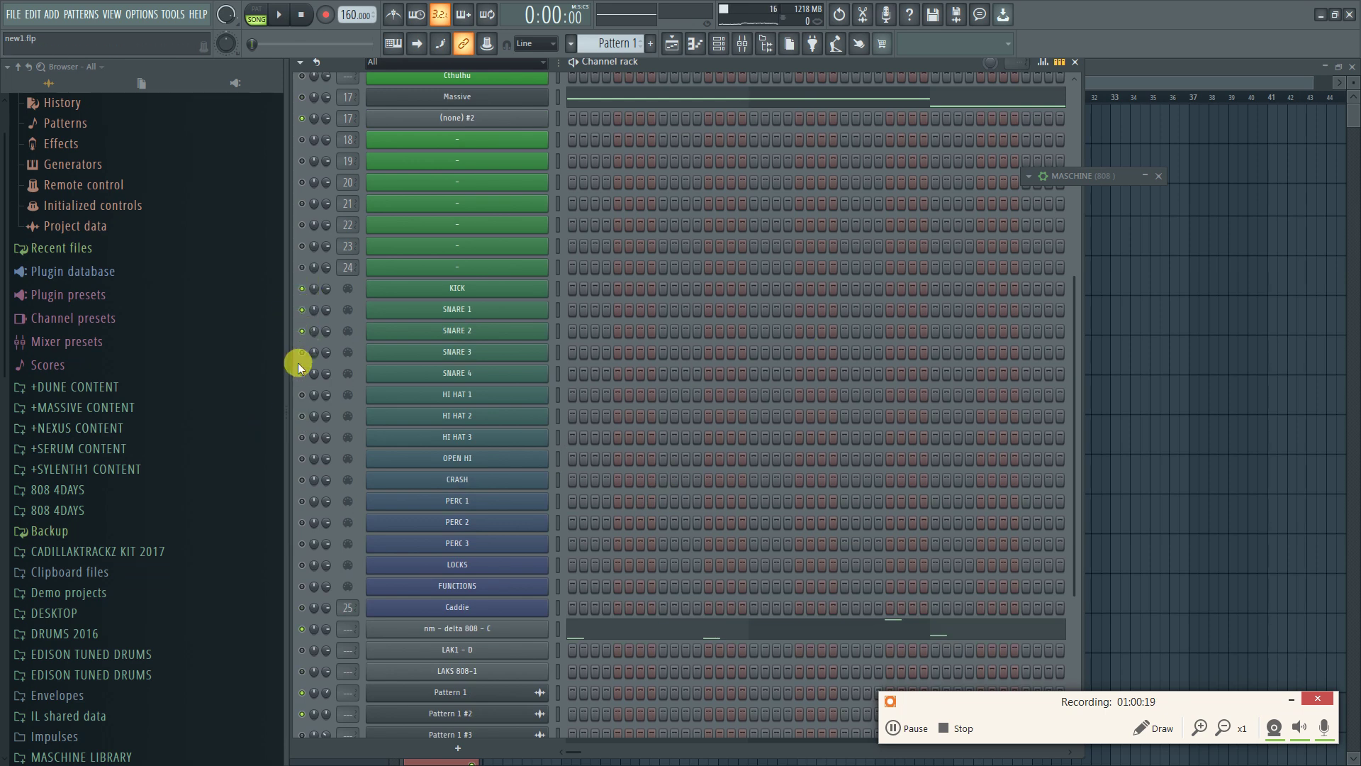
{"action": "left_click_drag", "start_coordinate": [301, 374], "coordinate": [301, 395]}
{"action": "left_click_drag", "start_coordinate": [303, 590], "coordinate": [298, 610]}
{"action": "key", "text": "space"}
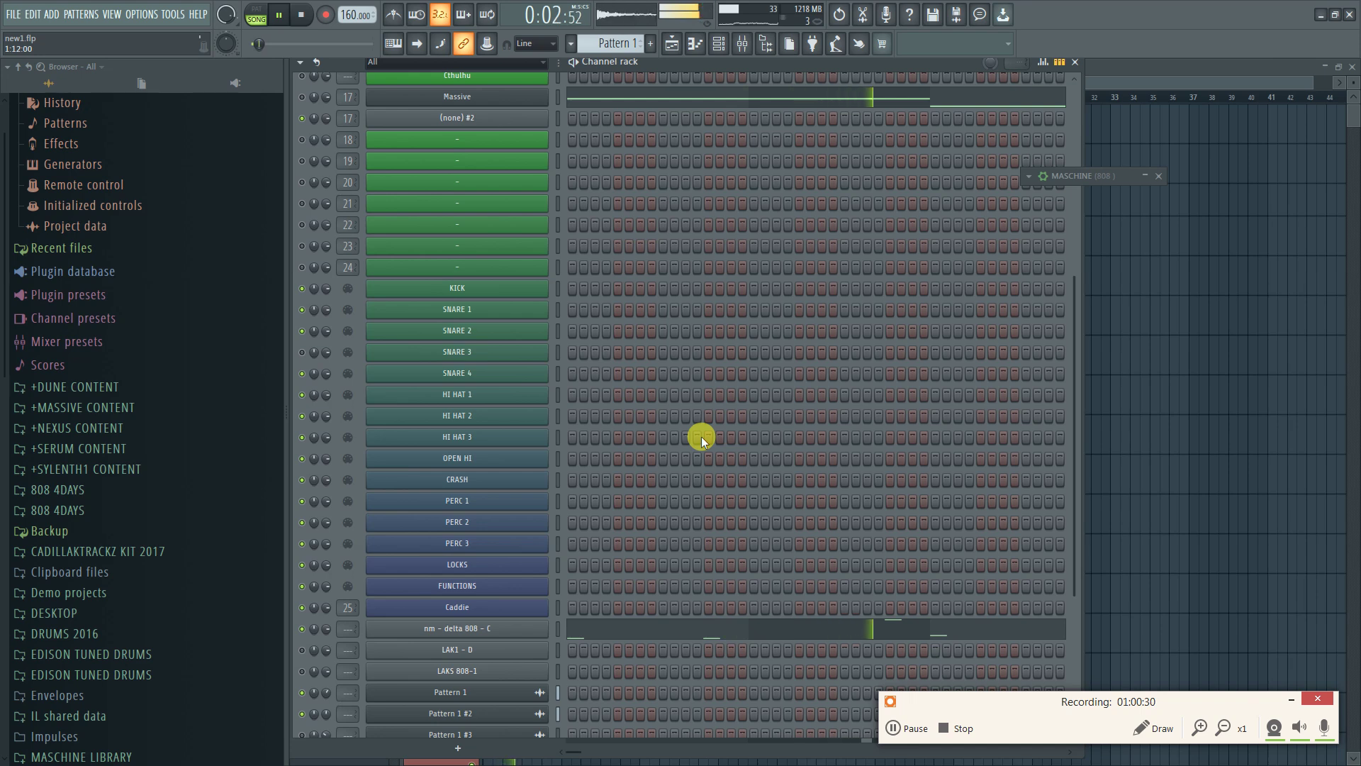
Place a KICK hit on step 1 of Pattern 1 and play the pattern
{"action": "key", "text": "space"}
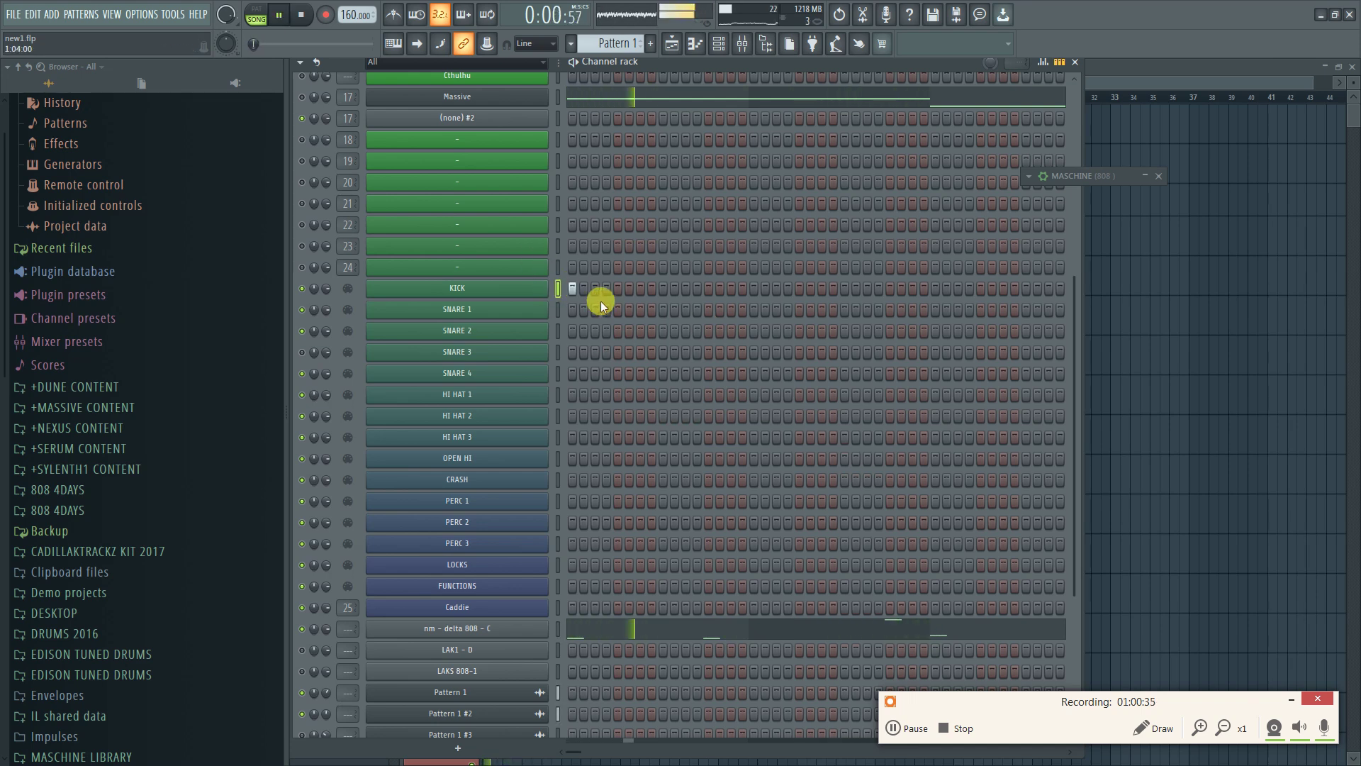
{"action": "key", "text": "space"}
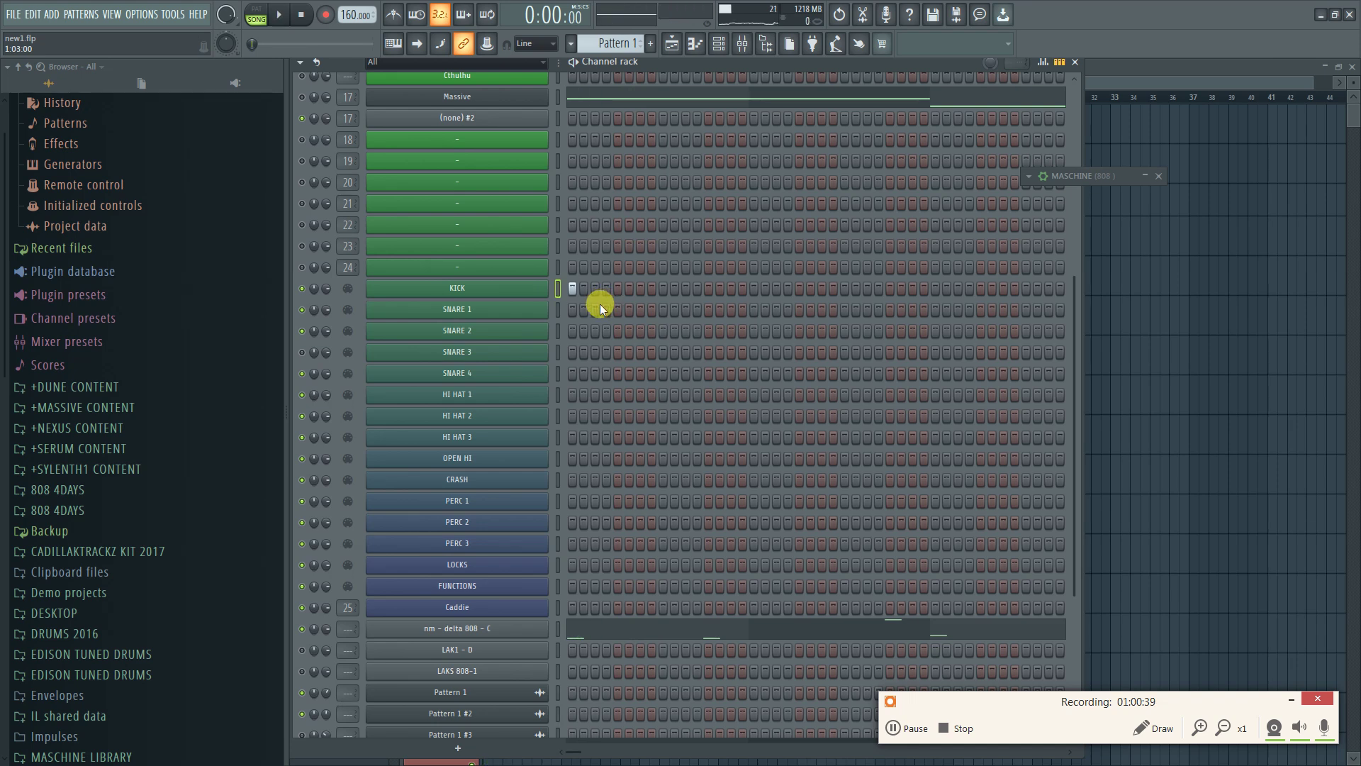
{"action": "right_click", "coordinate": [544, 288]}
{"action": "left_click", "coordinate": [1042, 62]}
{"action": "left_click", "coordinate": [1060, 62]}
{"action": "key", "text": "space"}
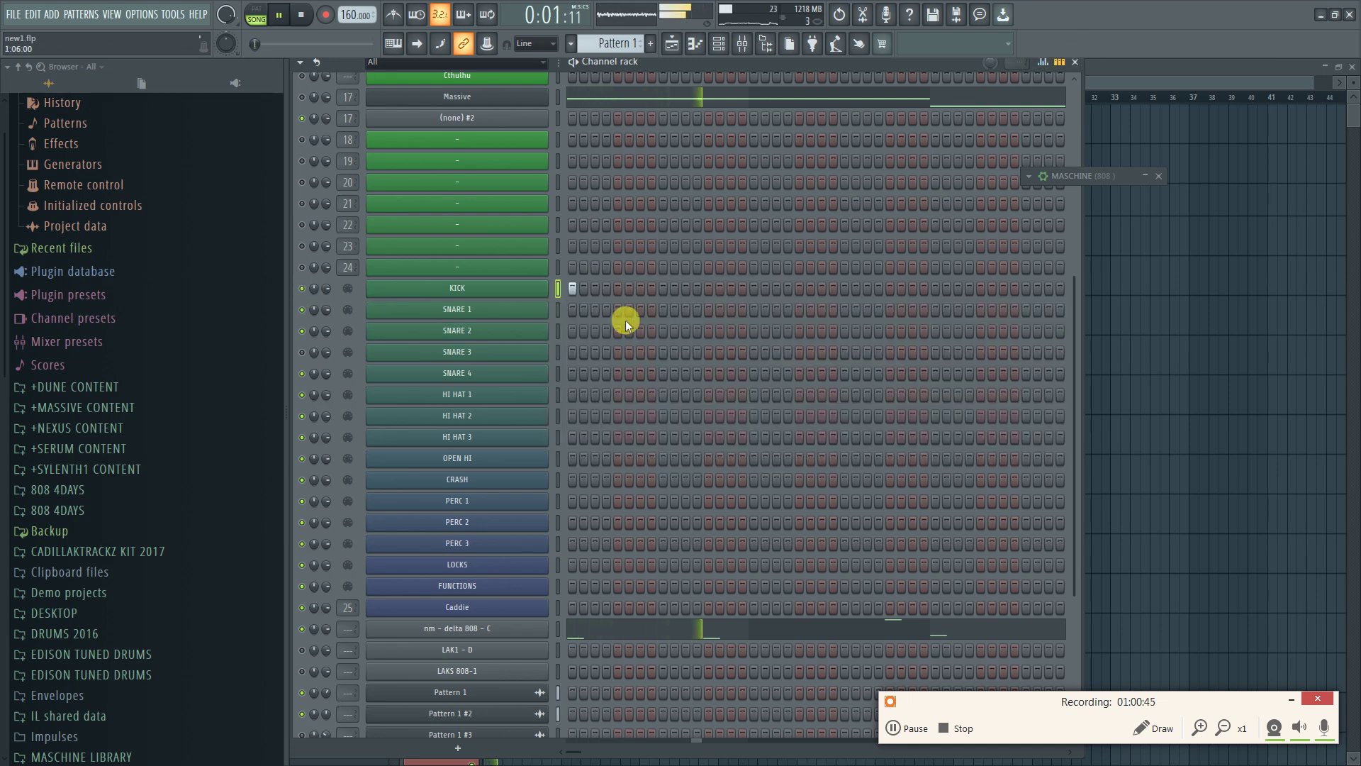
Place SNARE 1 and SNARE 3 hits on steps 9, 25 and 41 of Pattern 1
{"action": "left_click", "coordinate": [663, 310]}
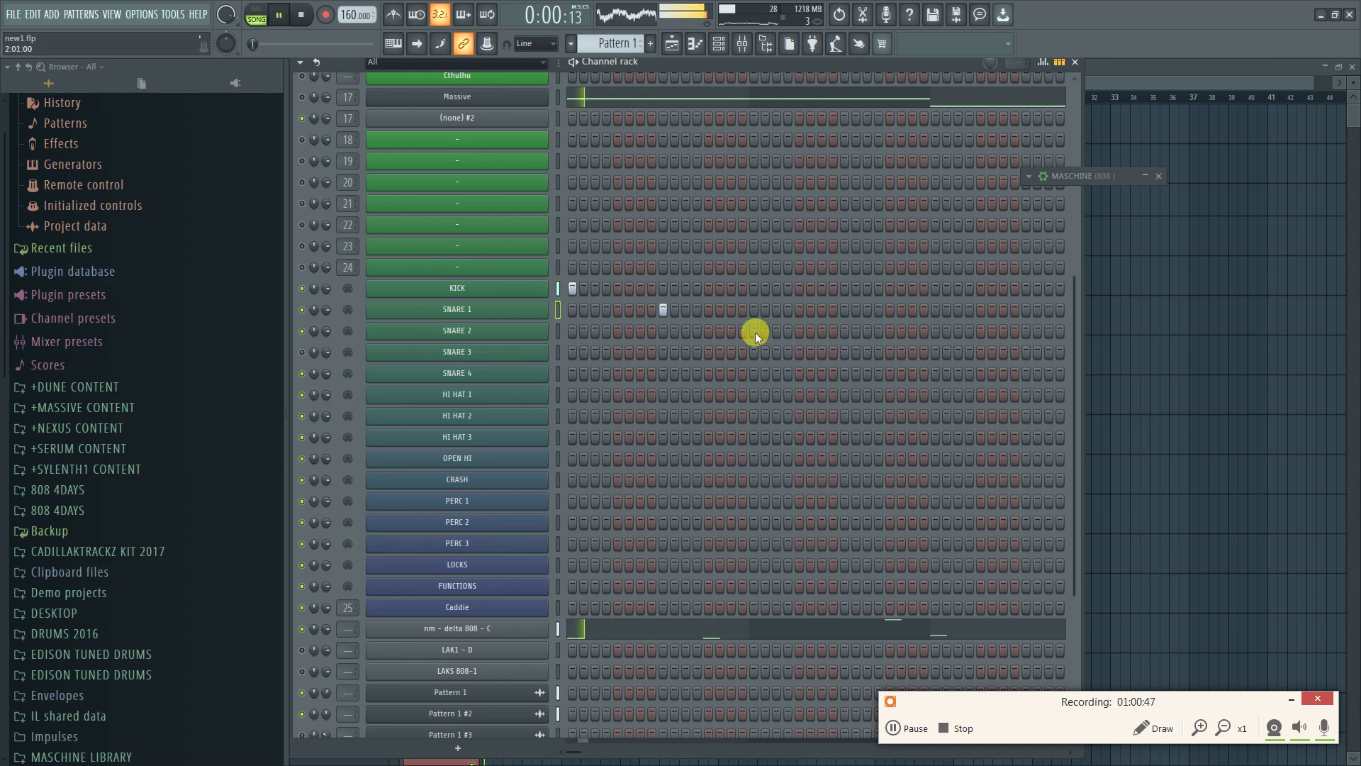
{"action": "left_click", "coordinate": [845, 310]}
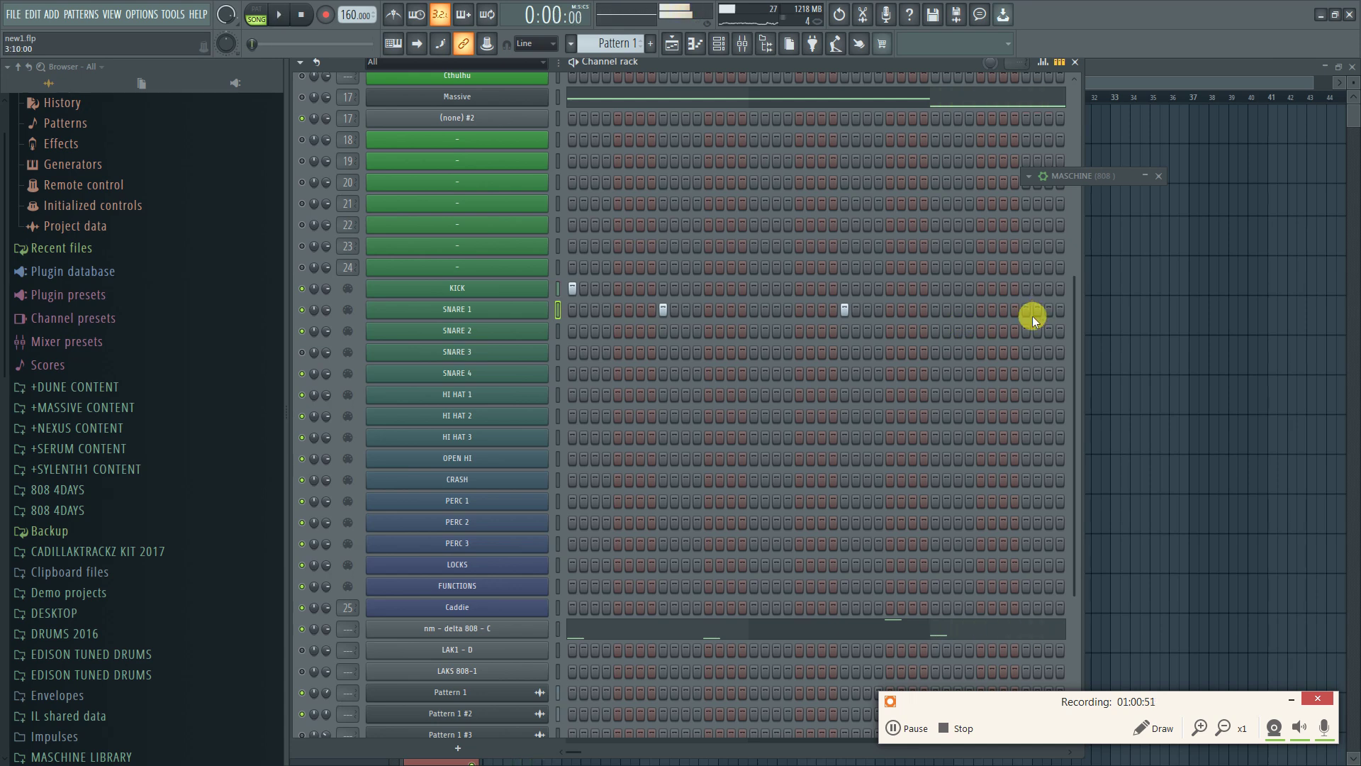
{"action": "key", "text": "space"}
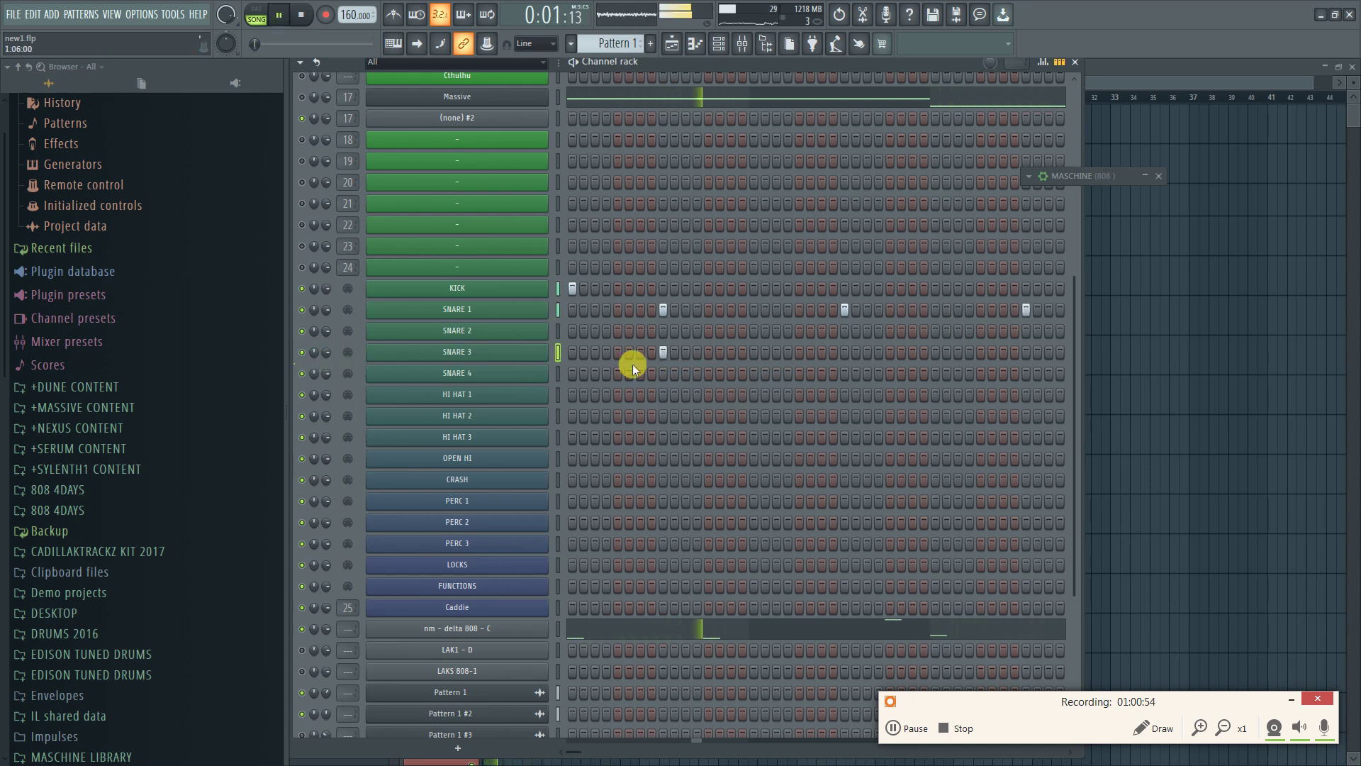
{"action": "left_click", "coordinate": [1026, 354]}
{"action": "key", "text": "space"}
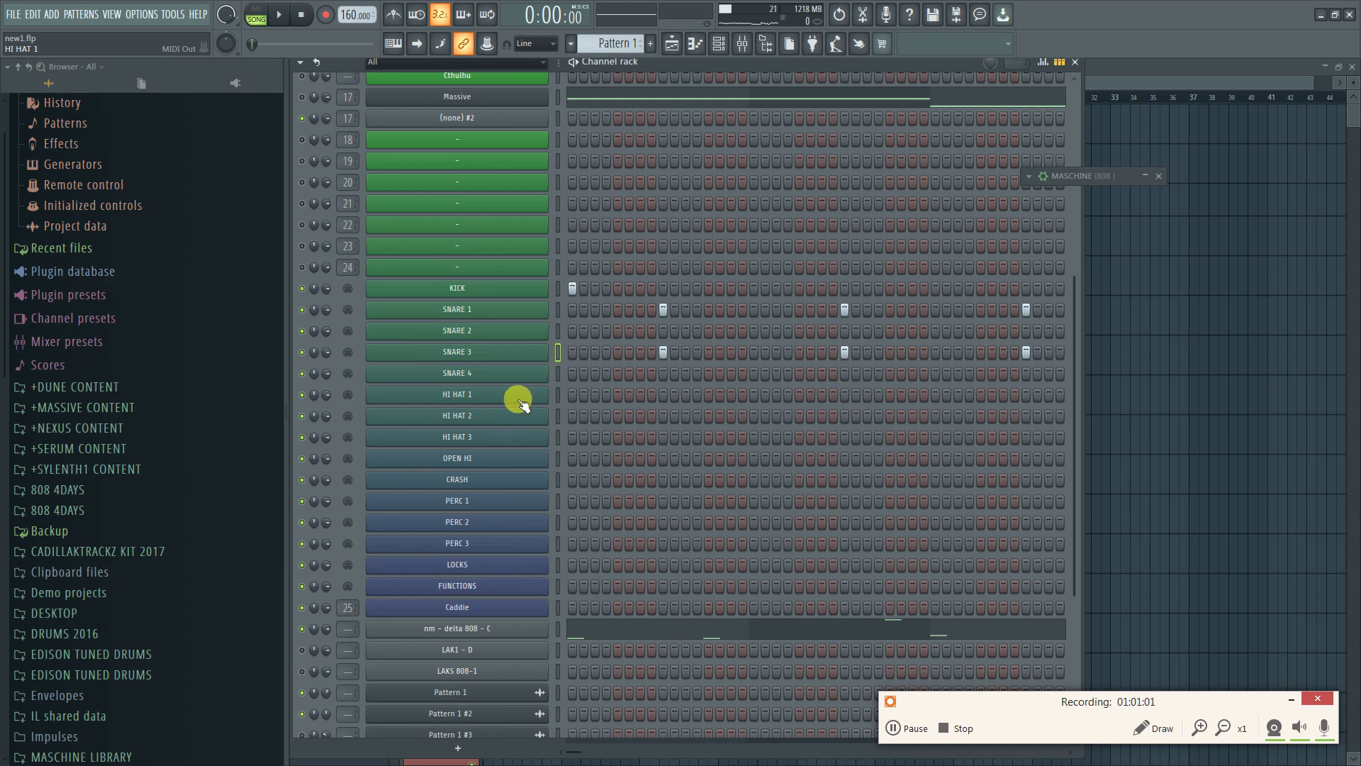
Audition the beat, and copy the nm - delta 808 - C notes into the LAKS 808-1 channel
{"action": "key", "text": "space"}
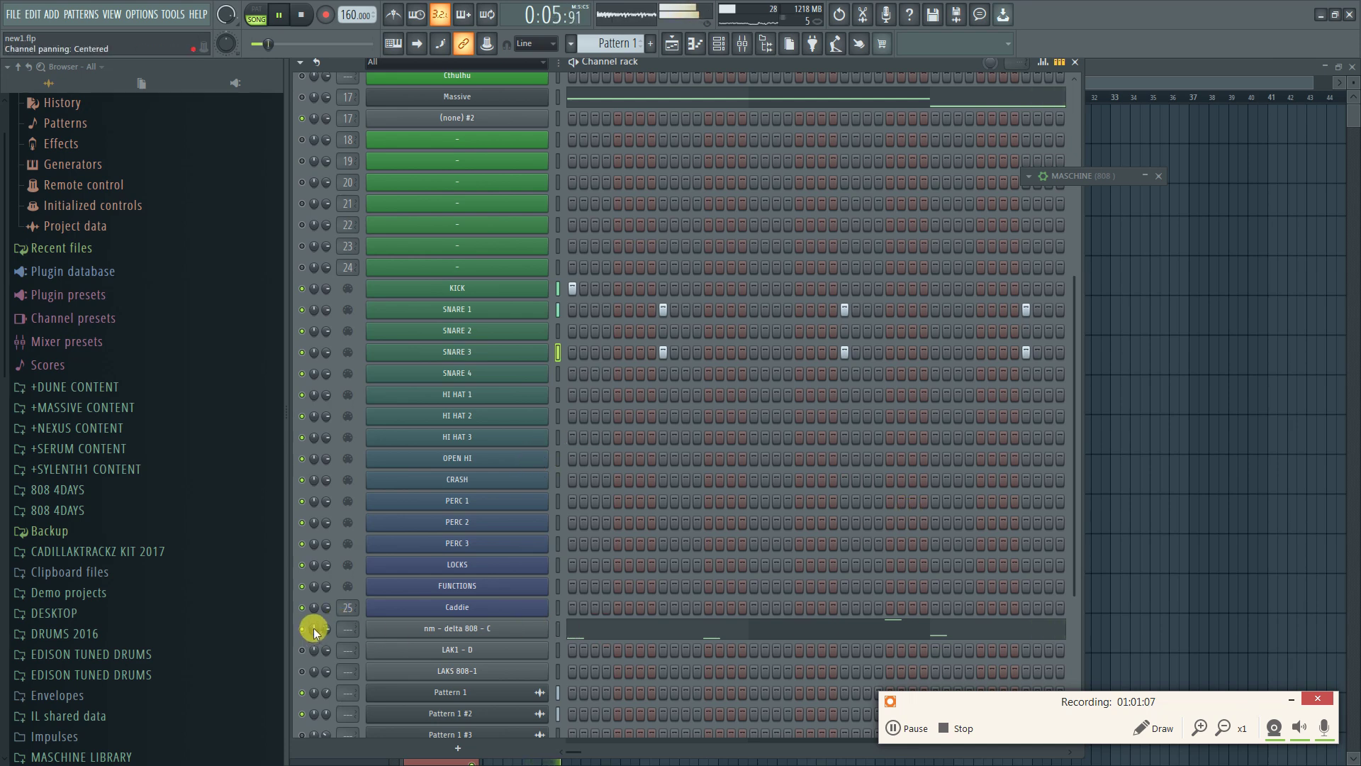
{"action": "key", "text": "space"}
{"action": "right_click", "coordinate": [543, 629]}
{"action": "left_click", "coordinate": [501, 670]}
{"action": "right_click", "coordinate": [501, 669]}
{"action": "left_click", "coordinate": [773, 590]}
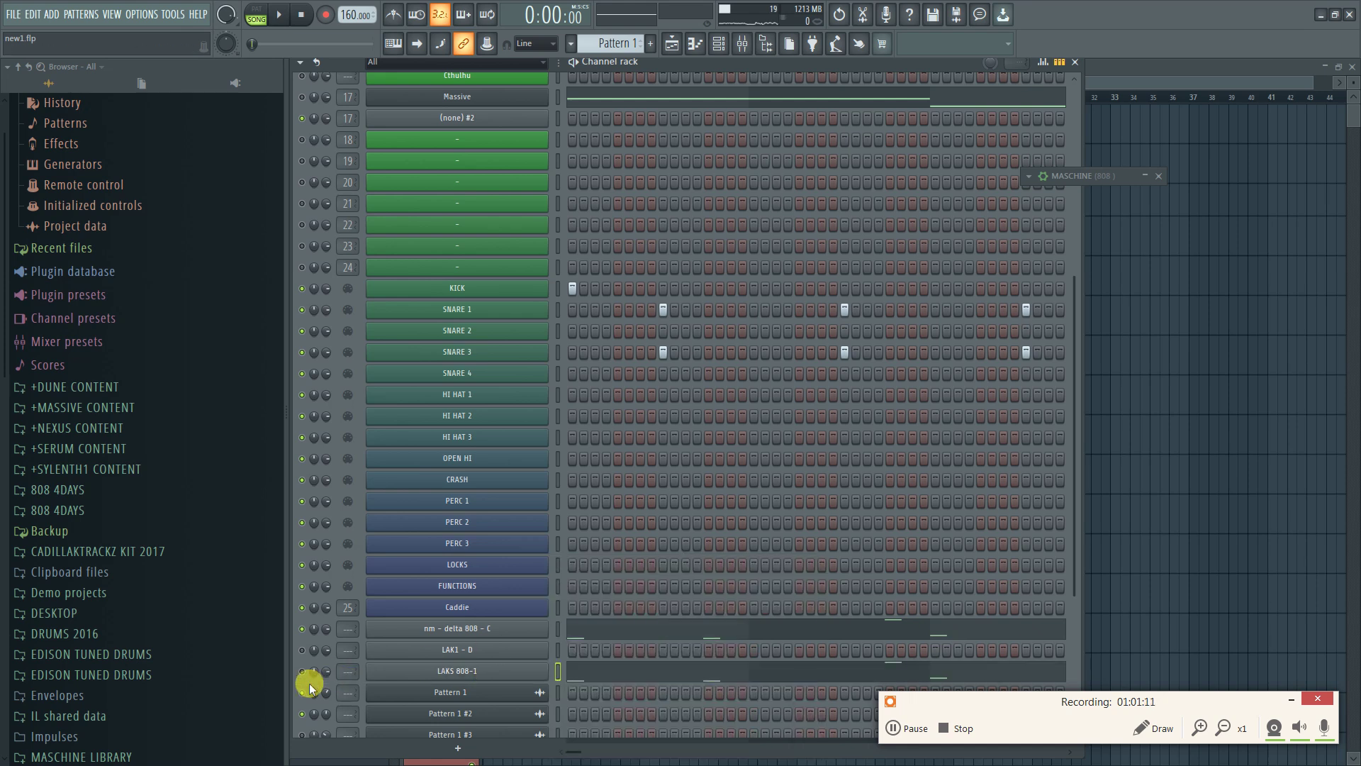
Play the beat on LAKS 808-1 with nm - delta 808 - C muted, and check the pasted notes in the piano roll
{"action": "key", "text": "space"}
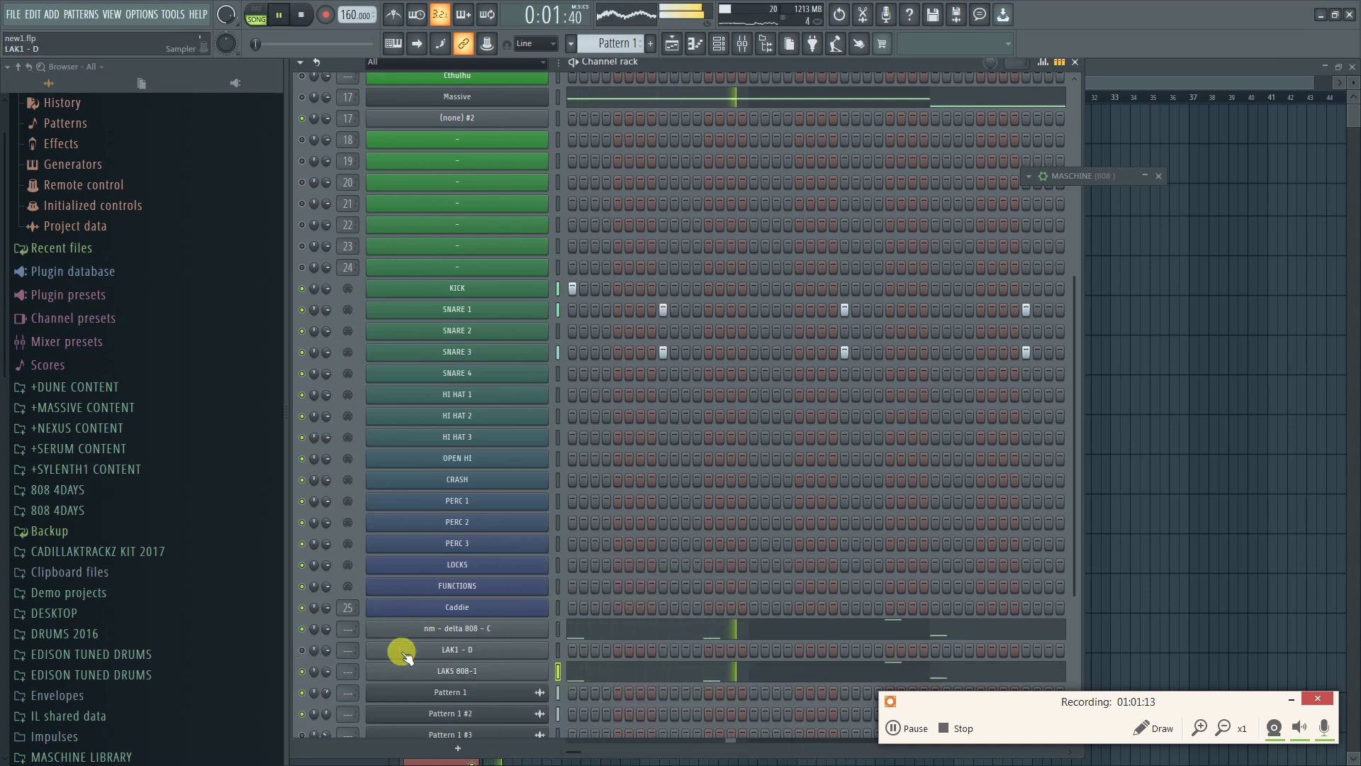
{"action": "left_click_drag", "start_coordinate": [316, 629], "coordinate": [326, 663]}
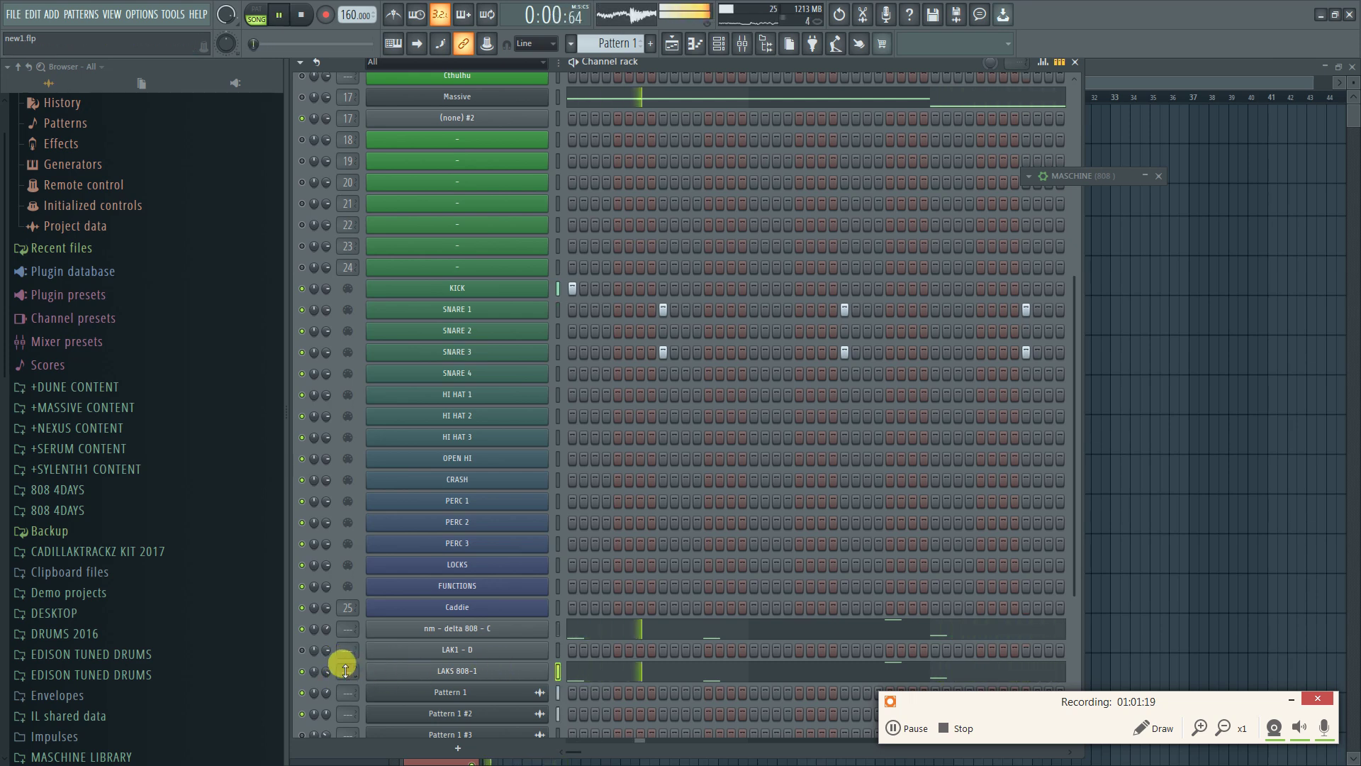
{"action": "right_click", "coordinate": [434, 670]}
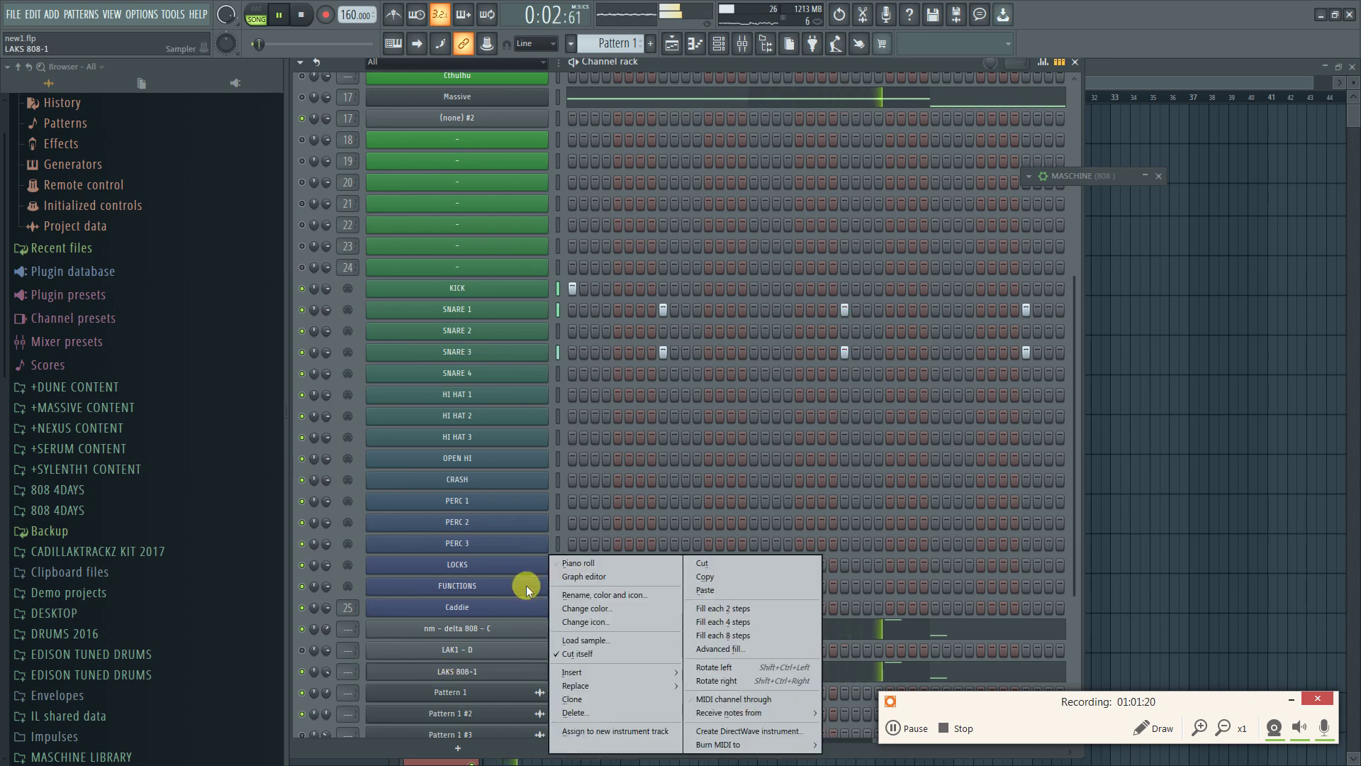
{"action": "left_click", "coordinate": [578, 560]}
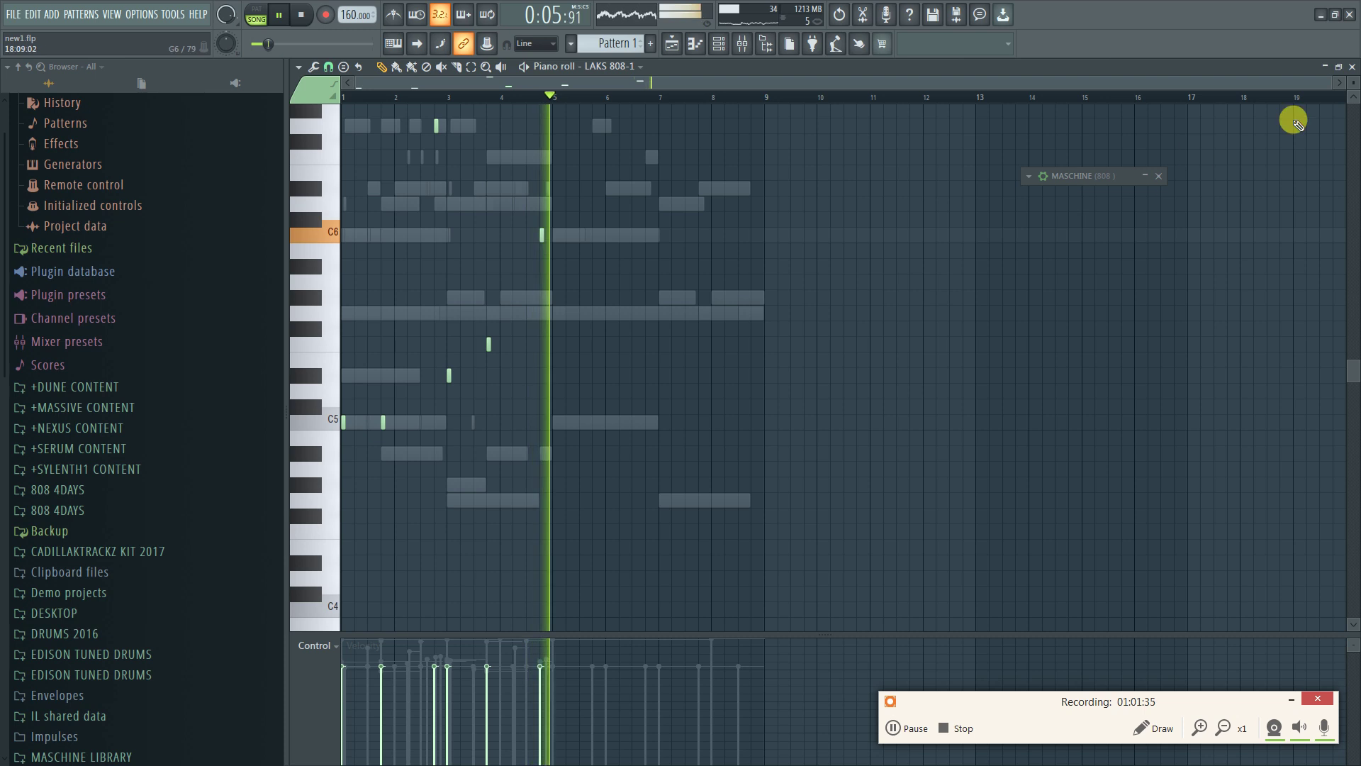
{"action": "key", "text": "F6"}
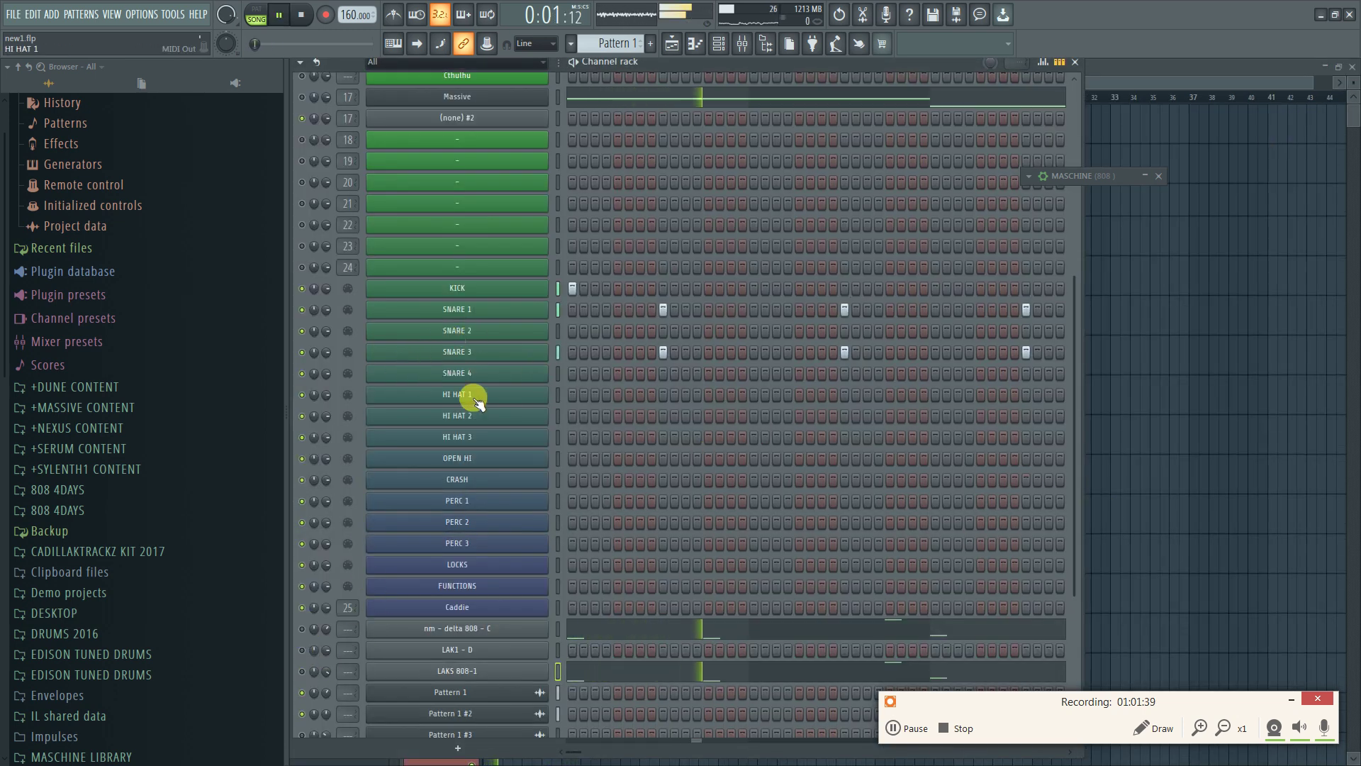
Place an OPEN HI hit on step 7 of Pattern 1
{"action": "left_click", "coordinate": [632, 459]}
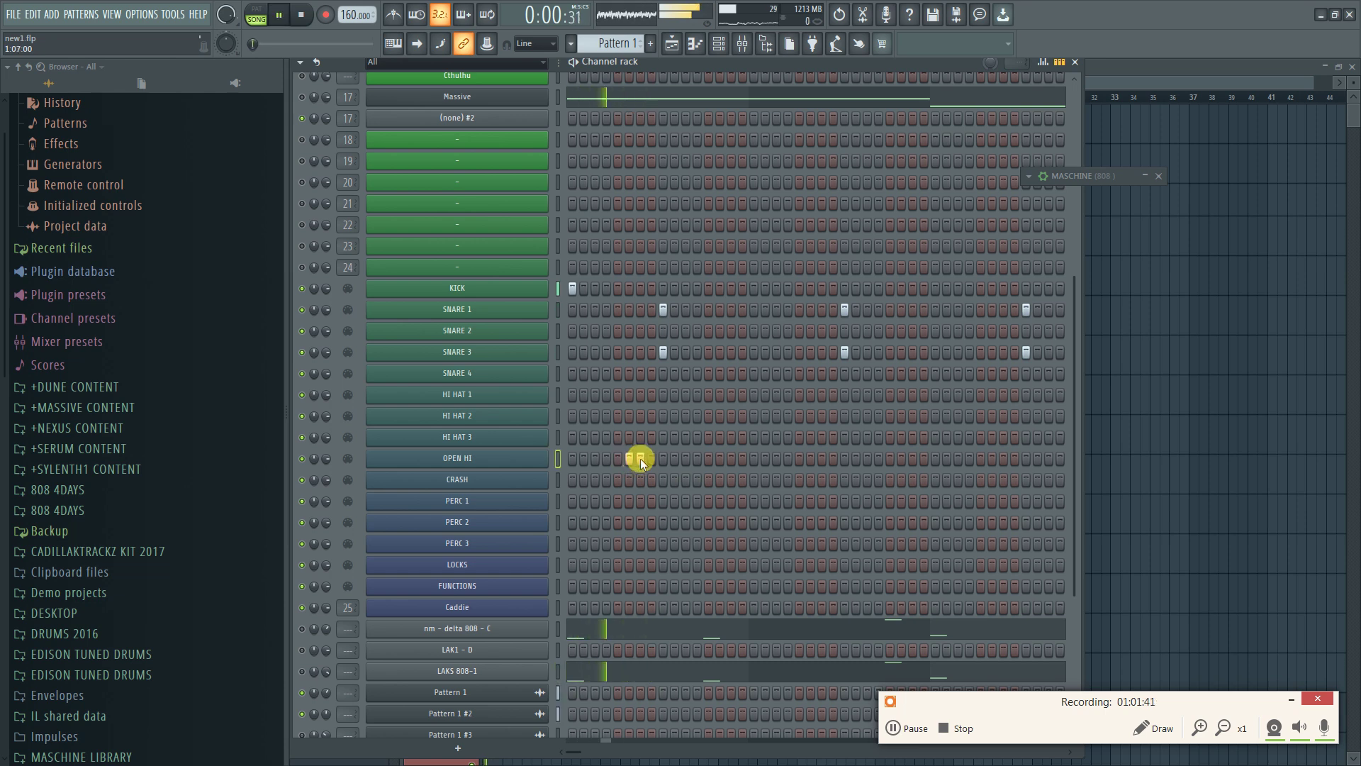
{"action": "left_click", "coordinate": [630, 459]}
{"action": "left_click", "coordinate": [640, 459]}
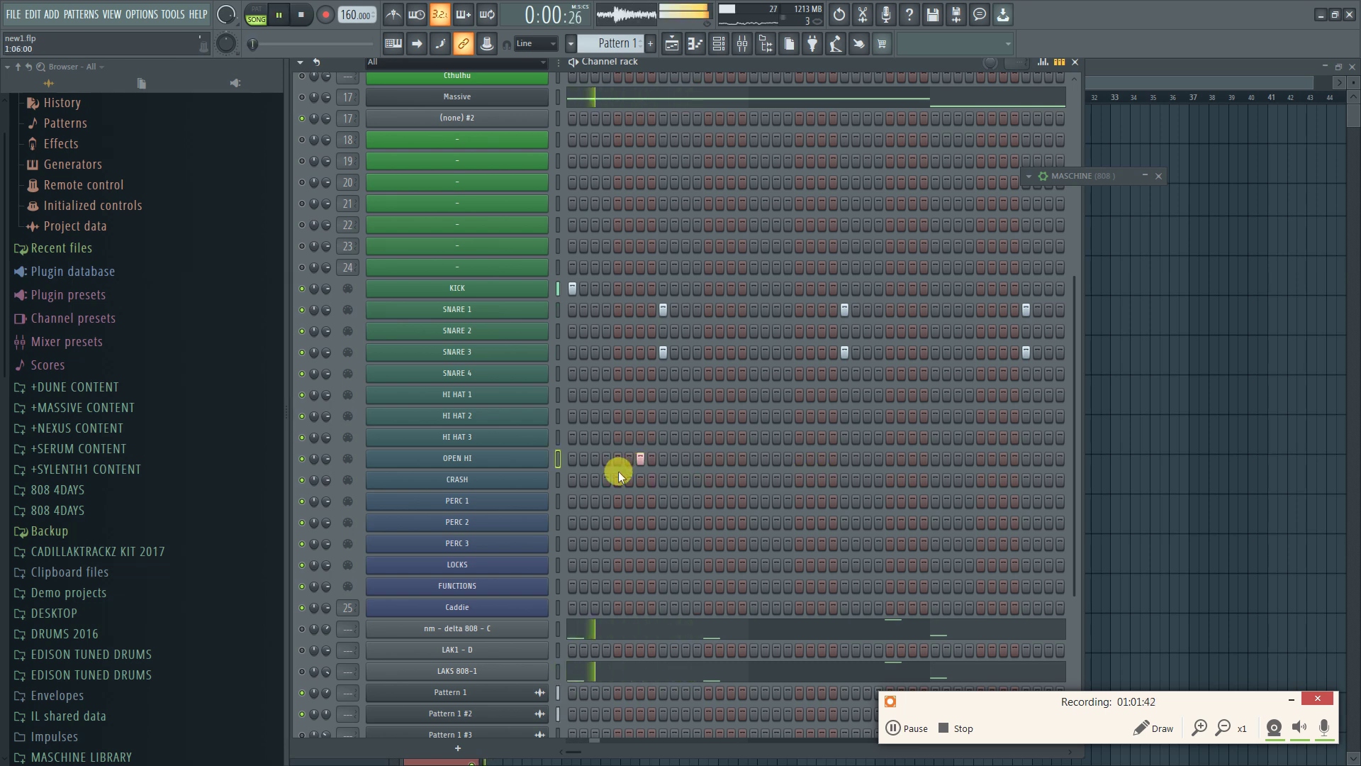
Fill HI HAT 2 on every 8 steps, listen to the result and stop playback
{"action": "right_click", "coordinate": [507, 420]}
{"action": "left_click", "coordinate": [708, 482]}
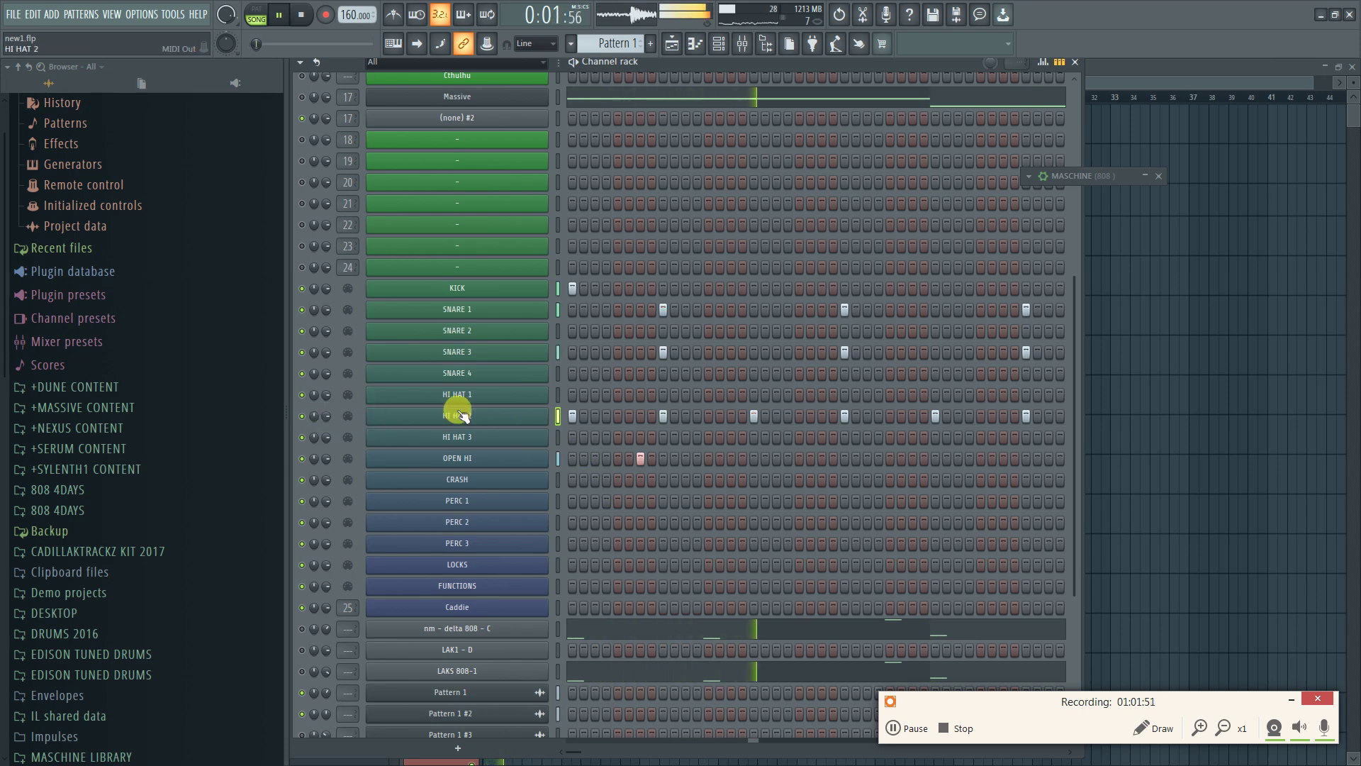
{"action": "key", "text": "space"}
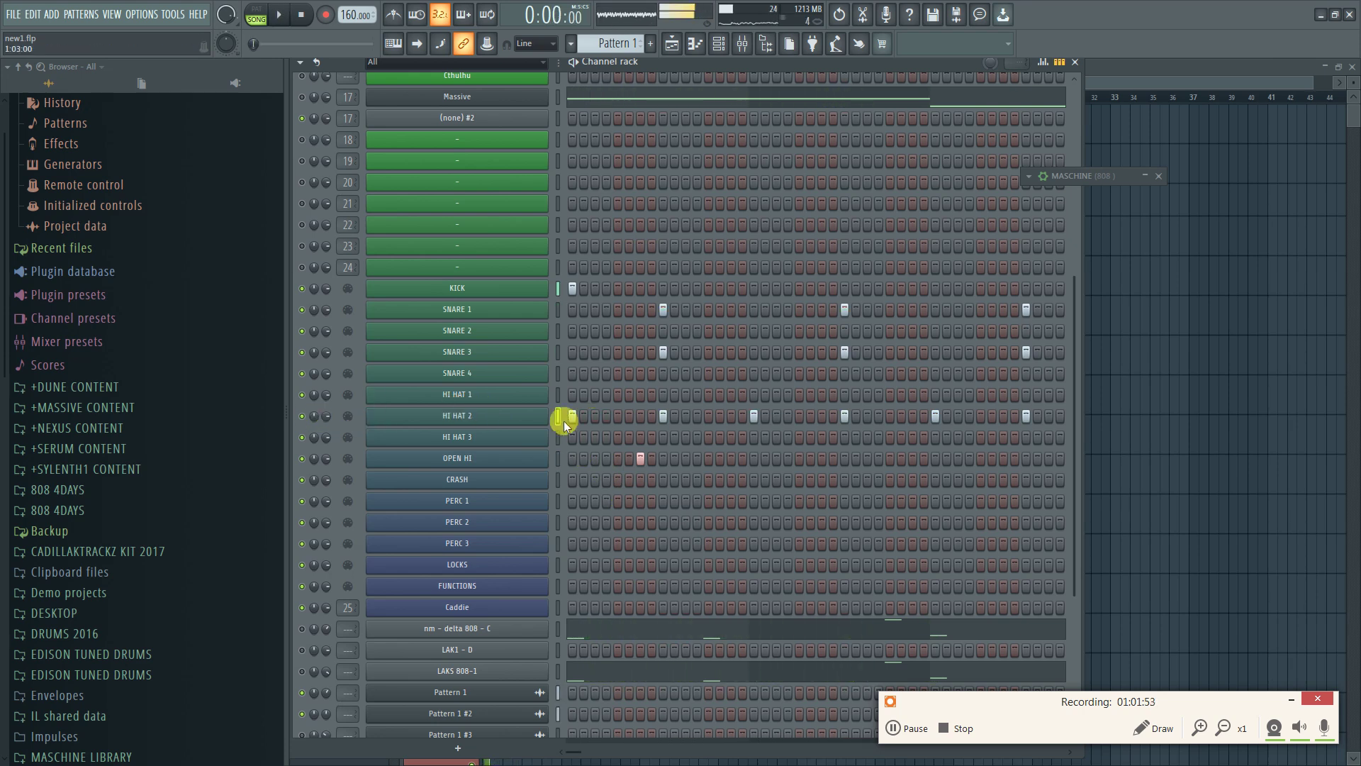
Move the HI HAT 2 steps to HI HAT 1 and play the pattern
{"action": "right_click", "coordinate": [496, 419]}
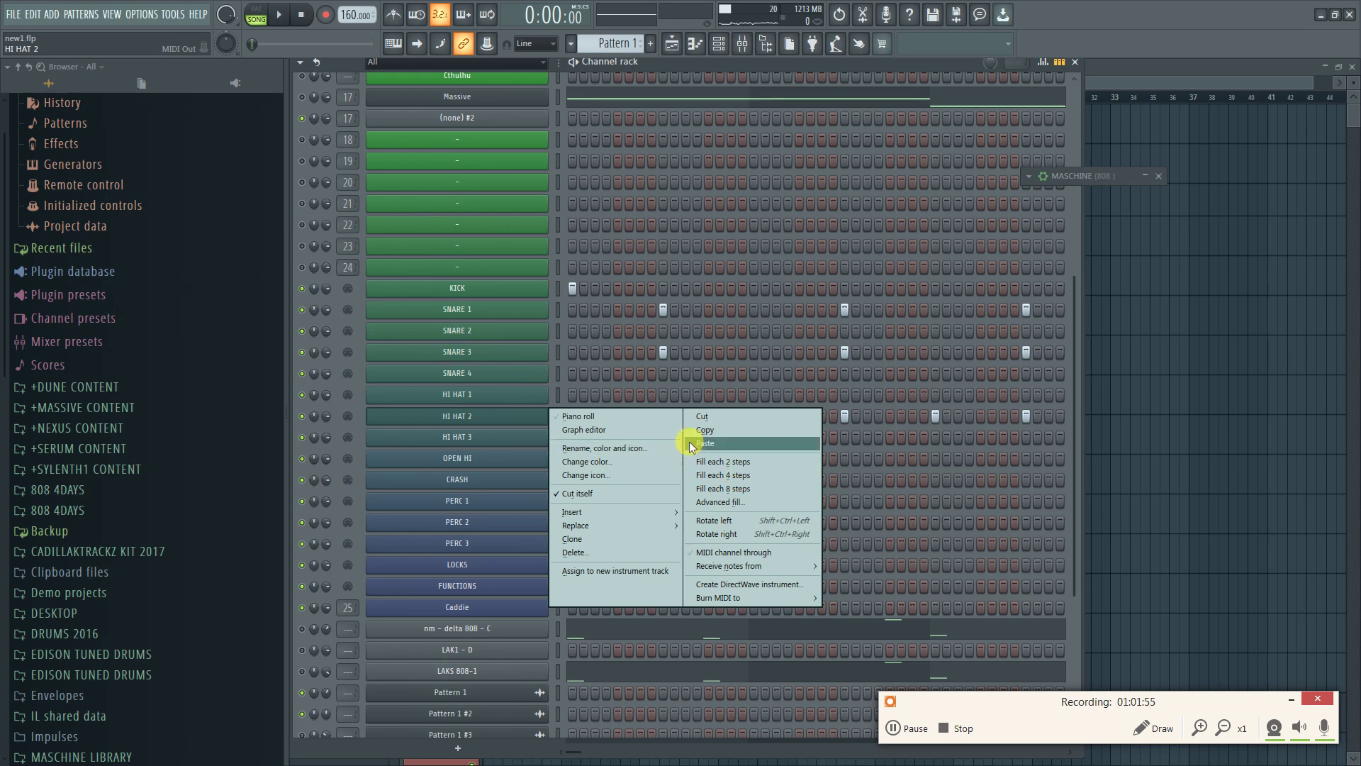
{"action": "left_click", "coordinate": [710, 415]}
{"action": "right_click", "coordinate": [541, 397]}
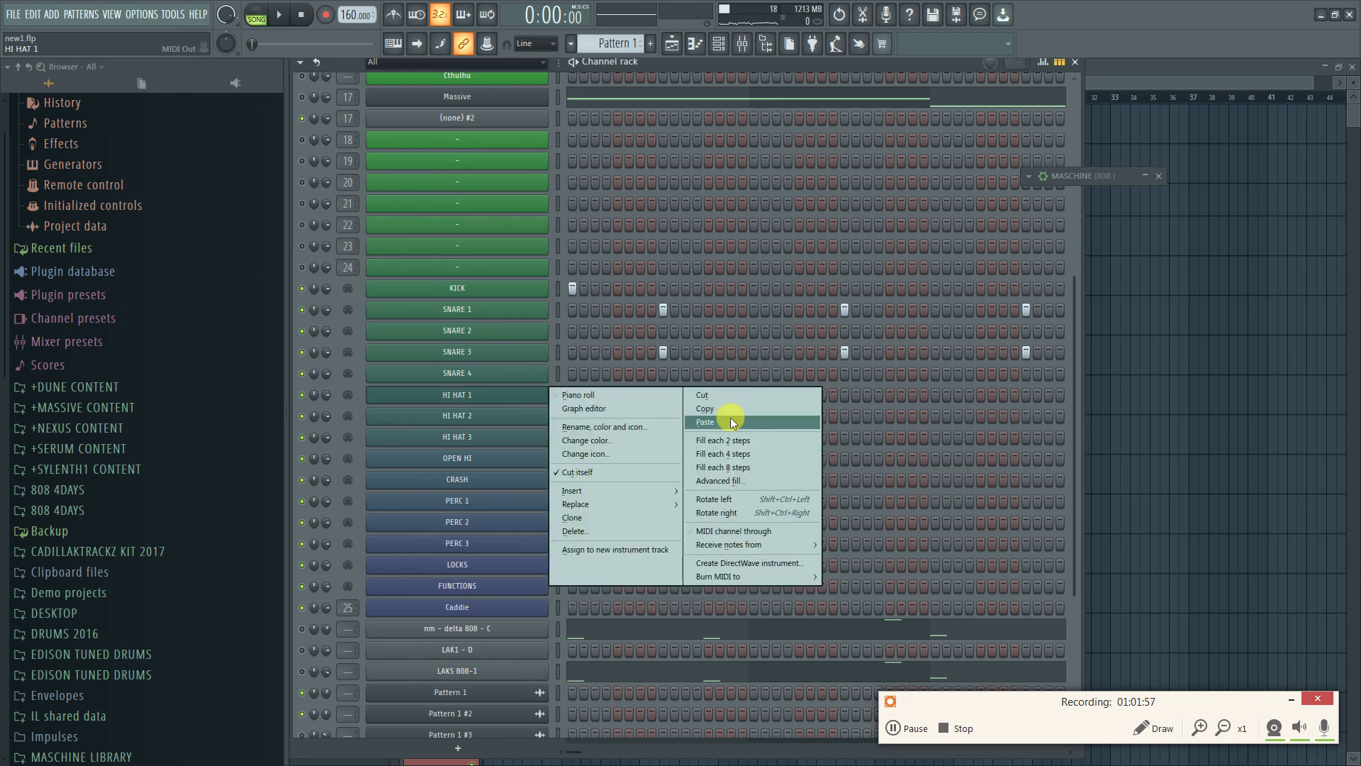
{"action": "left_click", "coordinate": [732, 421]}
{"action": "key", "text": "space"}
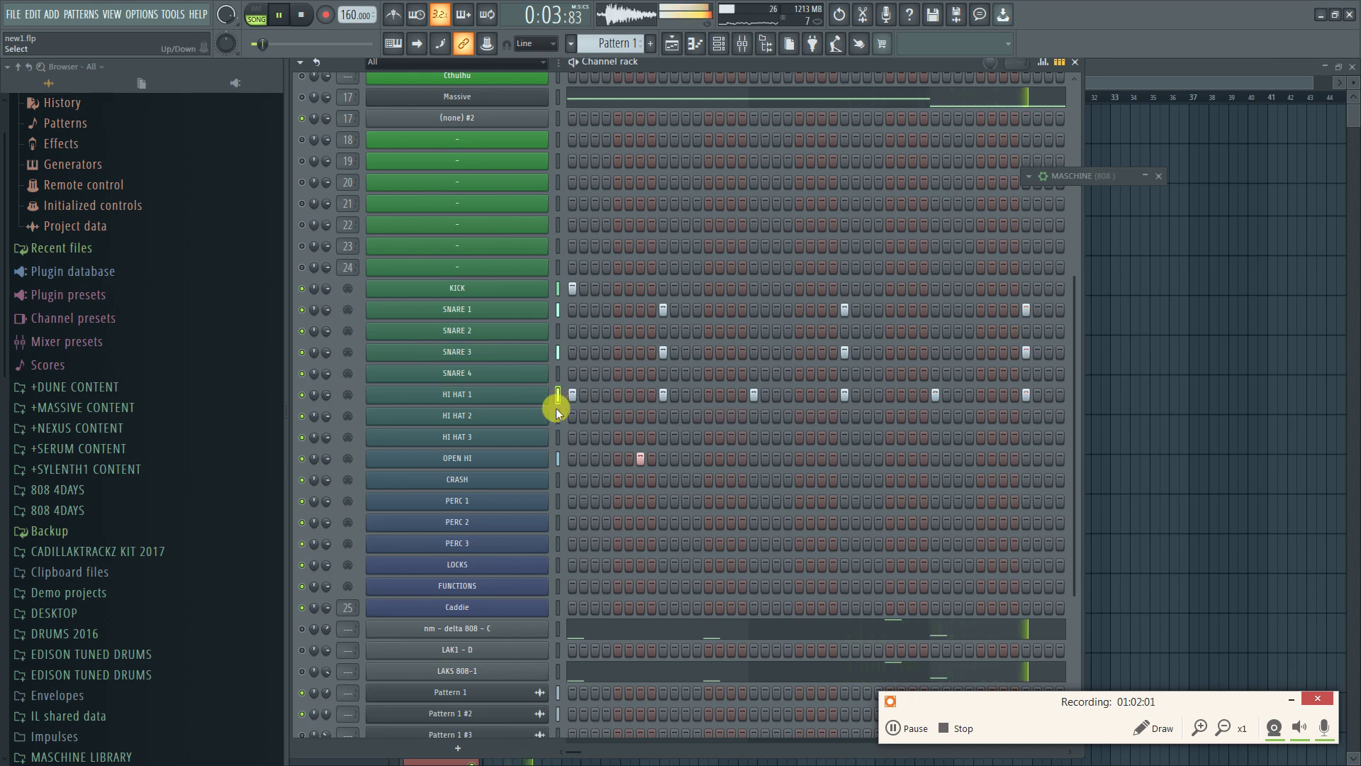
Fill HI HAT 1 on every 4 steps and play the pattern
{"action": "key", "text": "space"}
{"action": "right_click", "coordinate": [501, 396]}
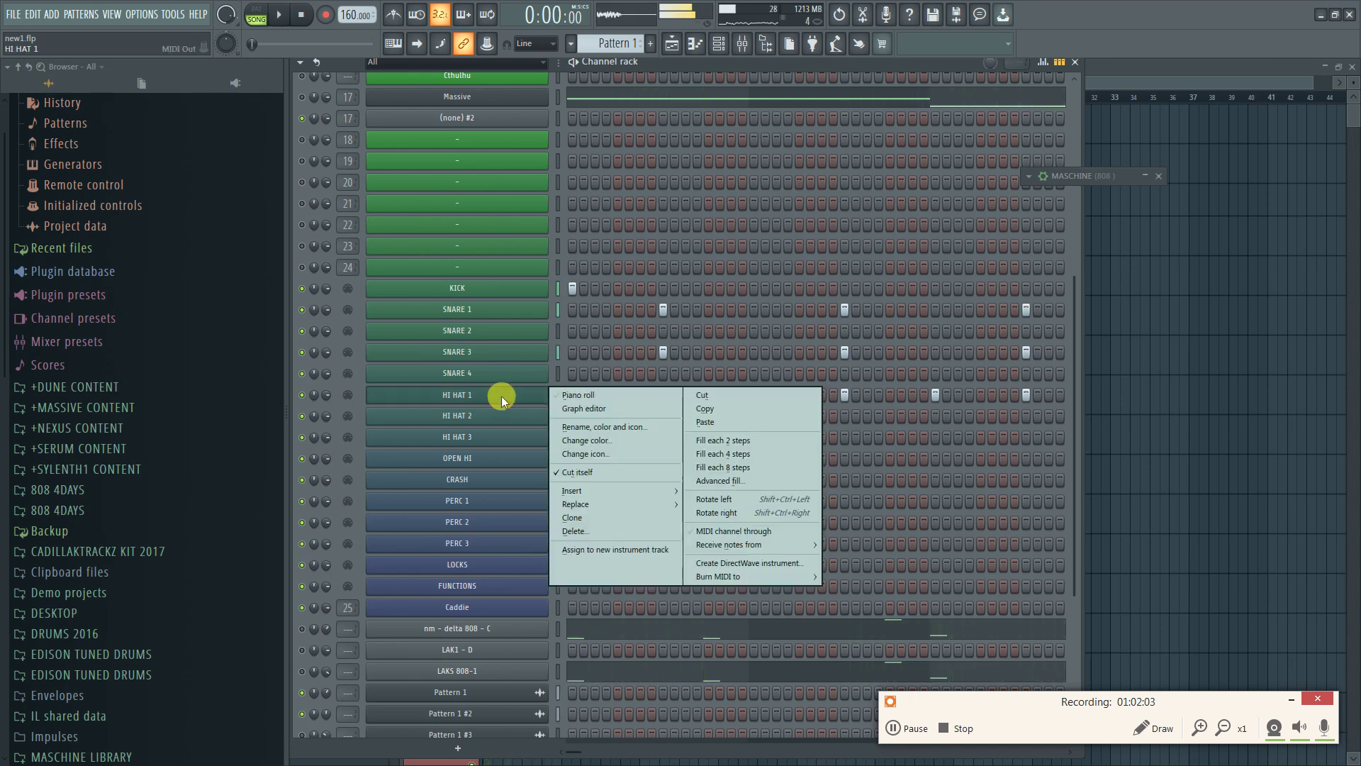
{"action": "left_click", "coordinate": [788, 456]}
{"action": "key", "text": "space"}
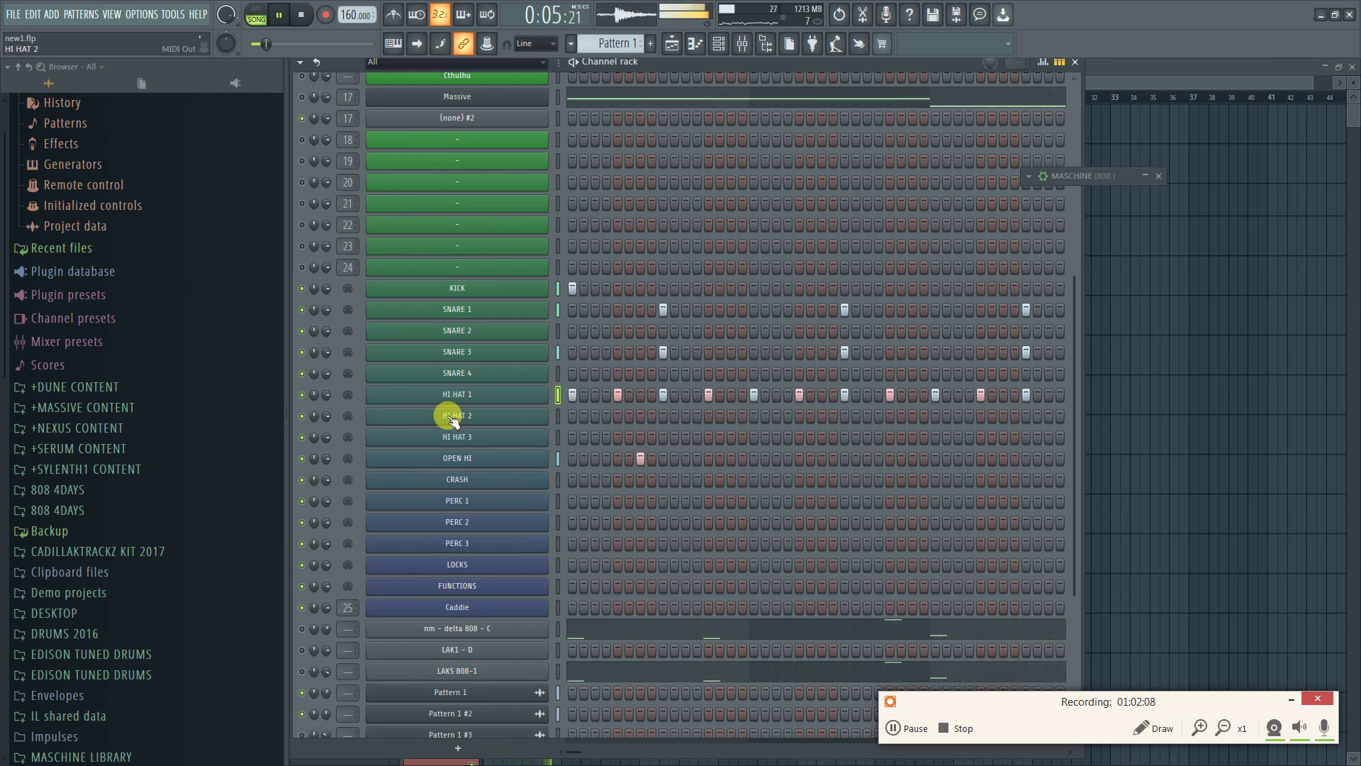
Try KICK hits on steps 7, 11 and 13 of Pattern 1 during playback, keeping the one on step 13
{"action": "scroll", "coordinate": [832, 222], "scroll_direction": "up", "scroll_amount": 2}
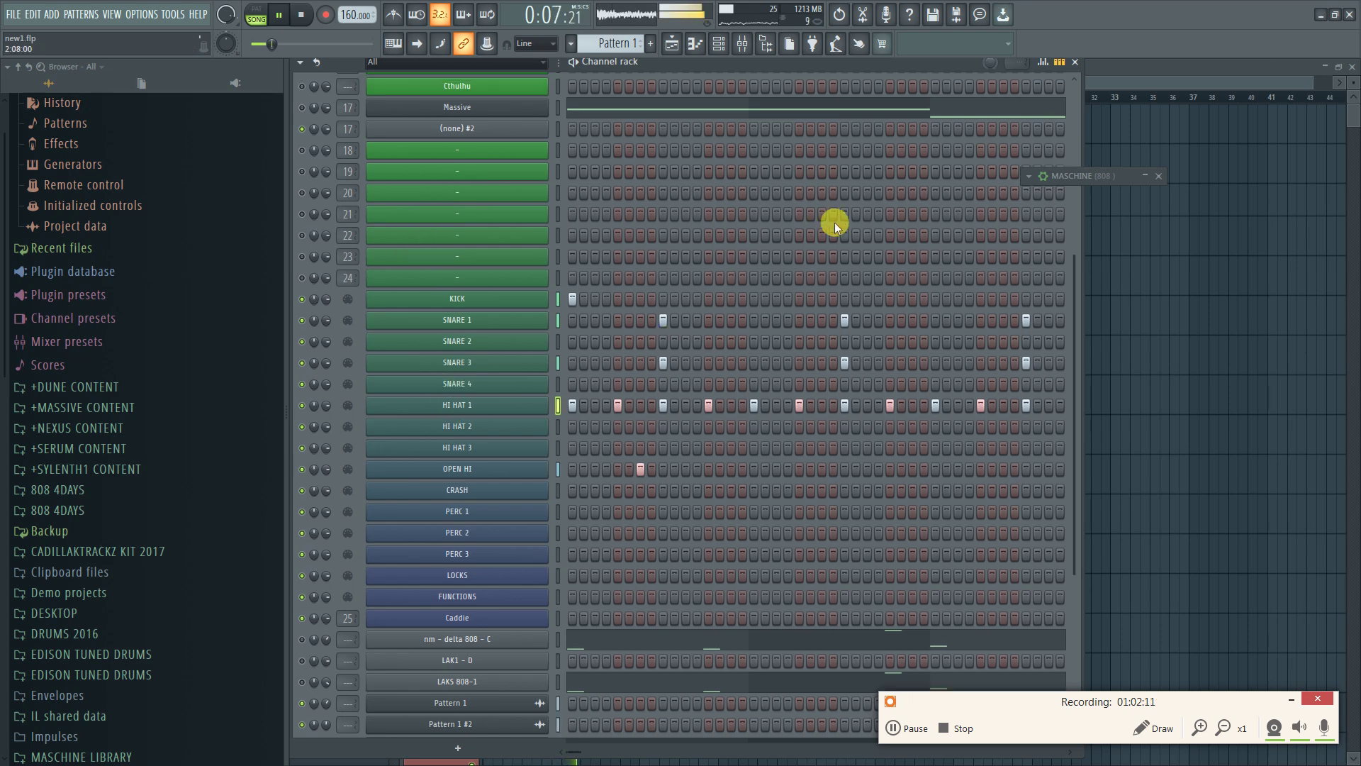
{"action": "scroll", "coordinate": [826, 228], "scroll_direction": "up", "scroll_amount": 3}
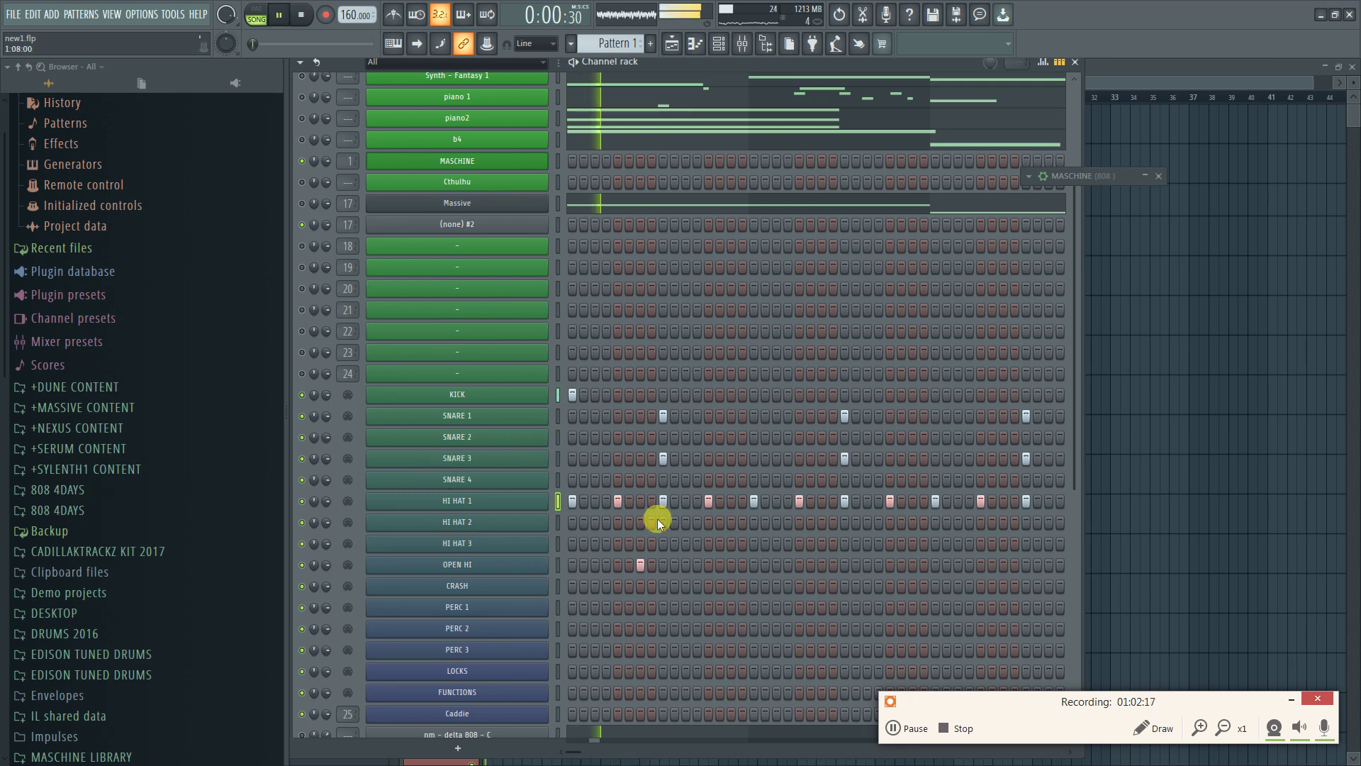
{"action": "left_click", "coordinate": [641, 394]}
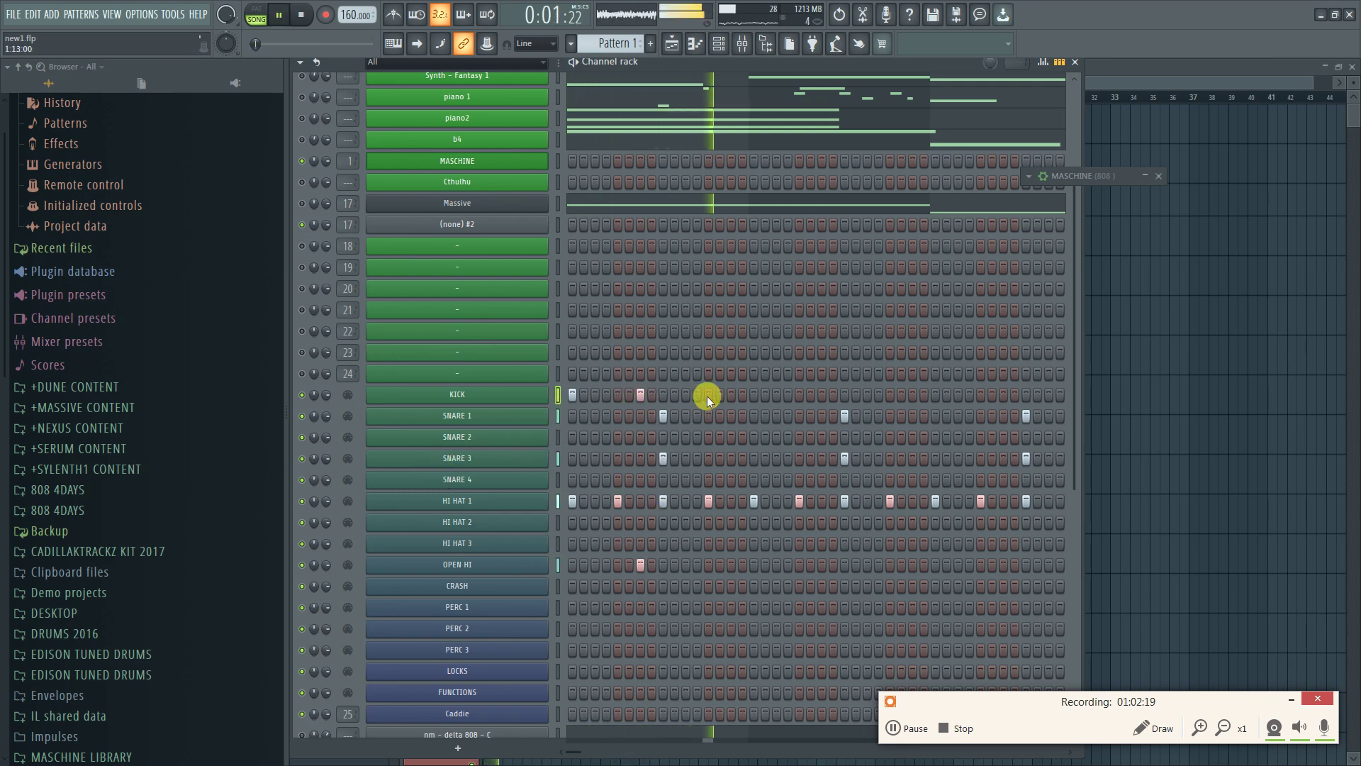
{"action": "left_click", "coordinate": [644, 395]}
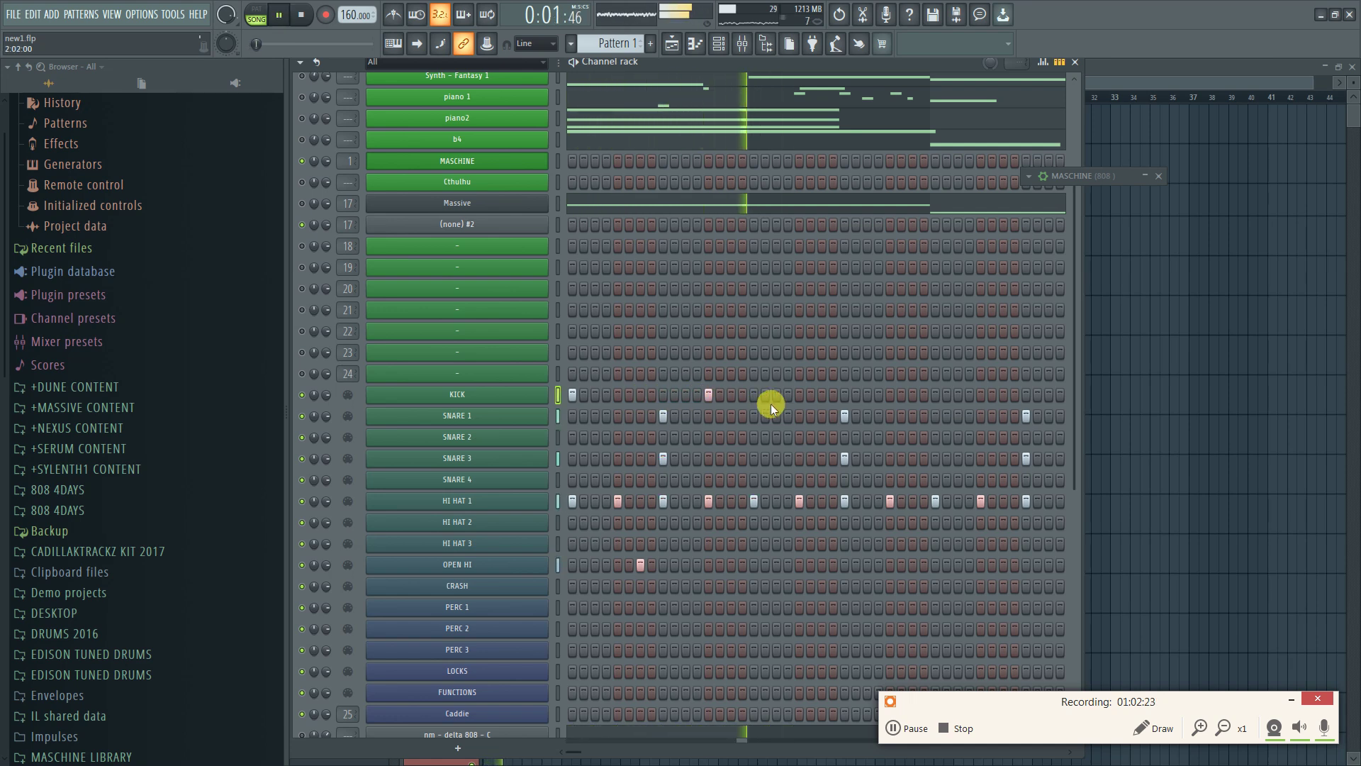
{"action": "left_click", "coordinate": [685, 395]}
{"action": "left_click", "coordinate": [778, 395]}
{"action": "left_click", "coordinate": [777, 395]}
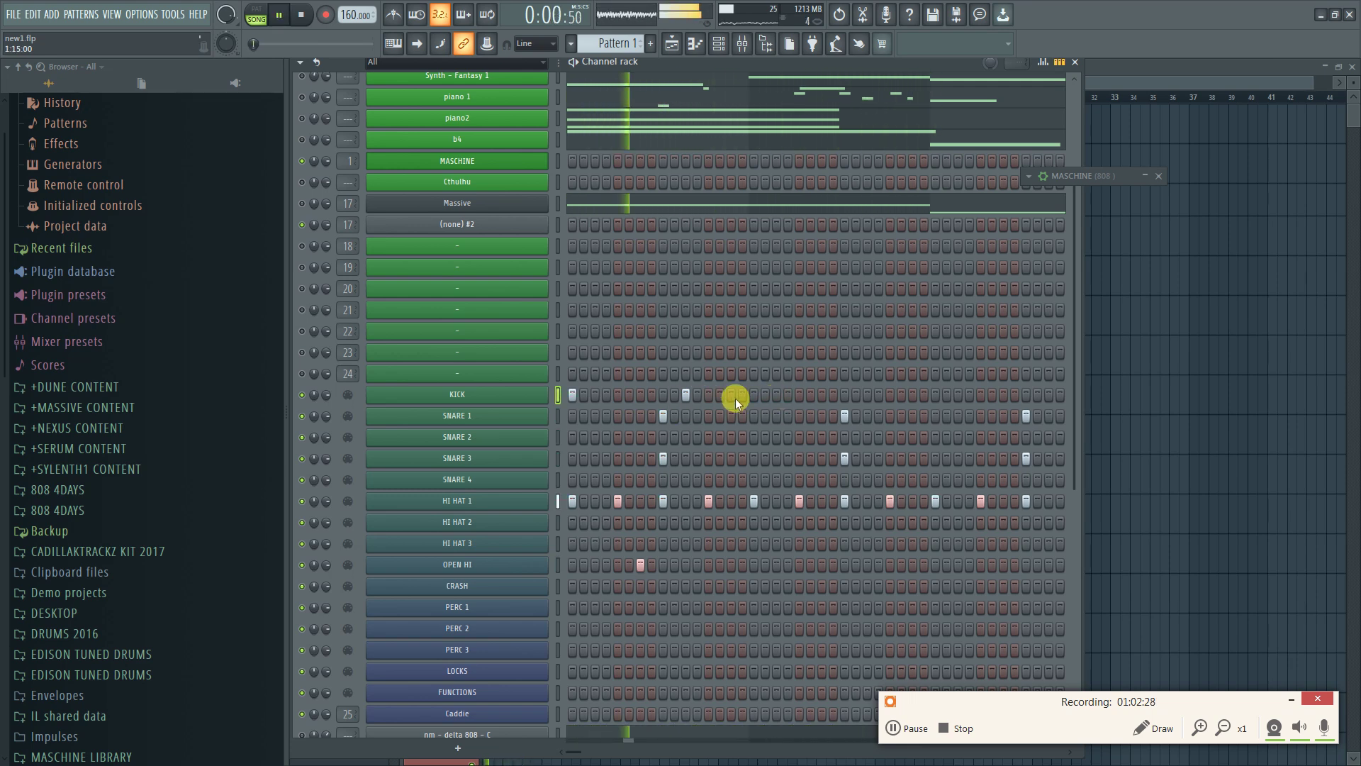
{"action": "left_click", "coordinate": [686, 395]}
{"action": "left_click", "coordinate": [709, 394]}
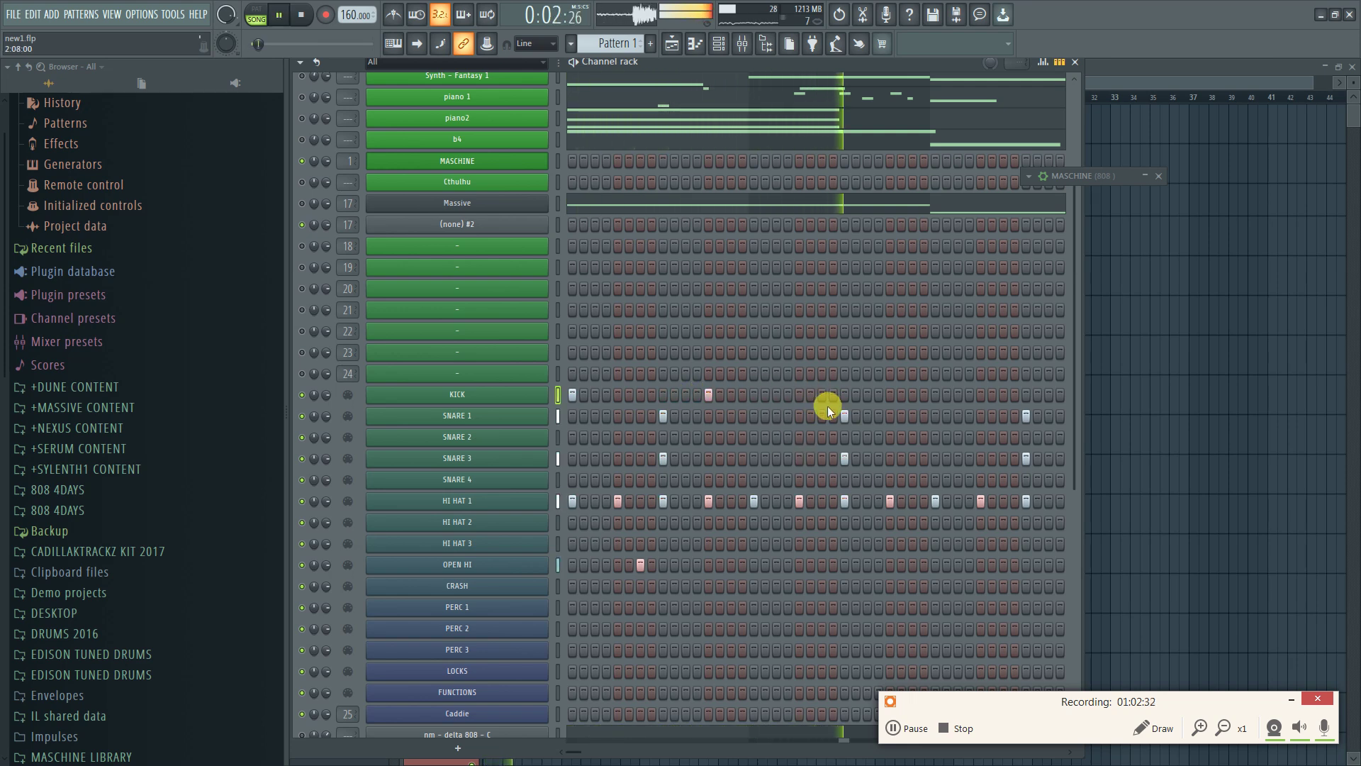
Restart playback and add KICK hits on steps 31 and 33
{"action": "key", "text": "space"}
{"action": "key", "text": "space"}
{"action": "left_click", "coordinate": [936, 395]}
{"action": "left_click", "coordinate": [913, 395]}
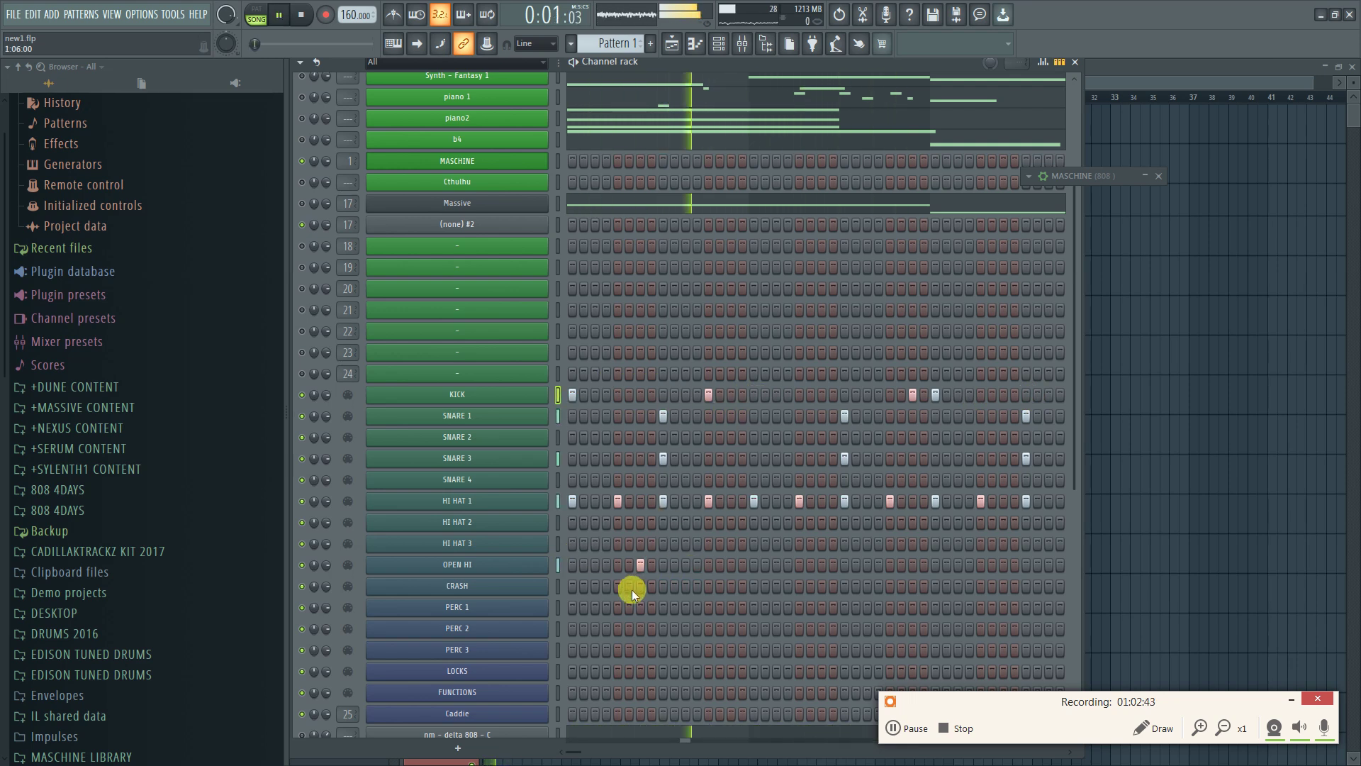
Place PERC 1 hits on steps 3, 19 and 35 of Pattern 1
{"action": "left_click", "coordinate": [583, 607]}
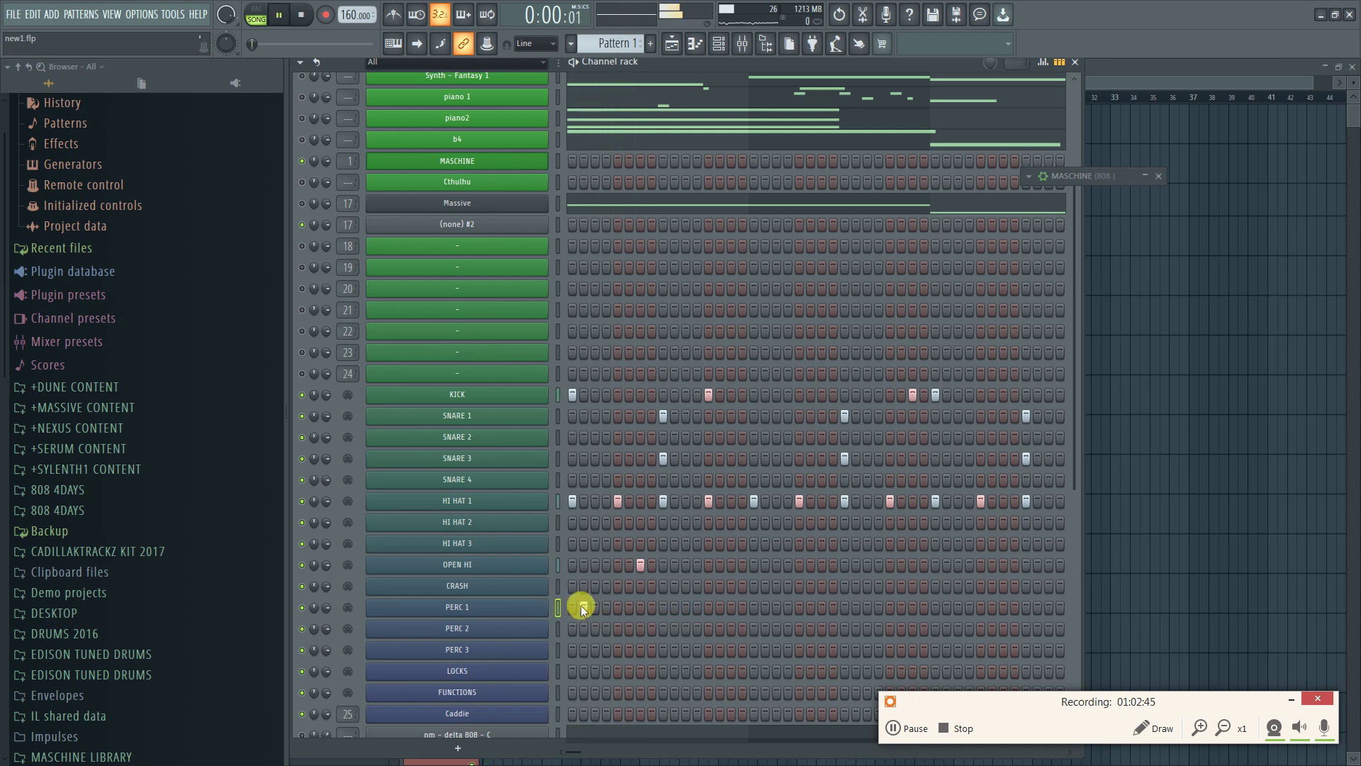
{"action": "left_click", "coordinate": [594, 607]}
{"action": "left_click", "coordinate": [776, 608]}
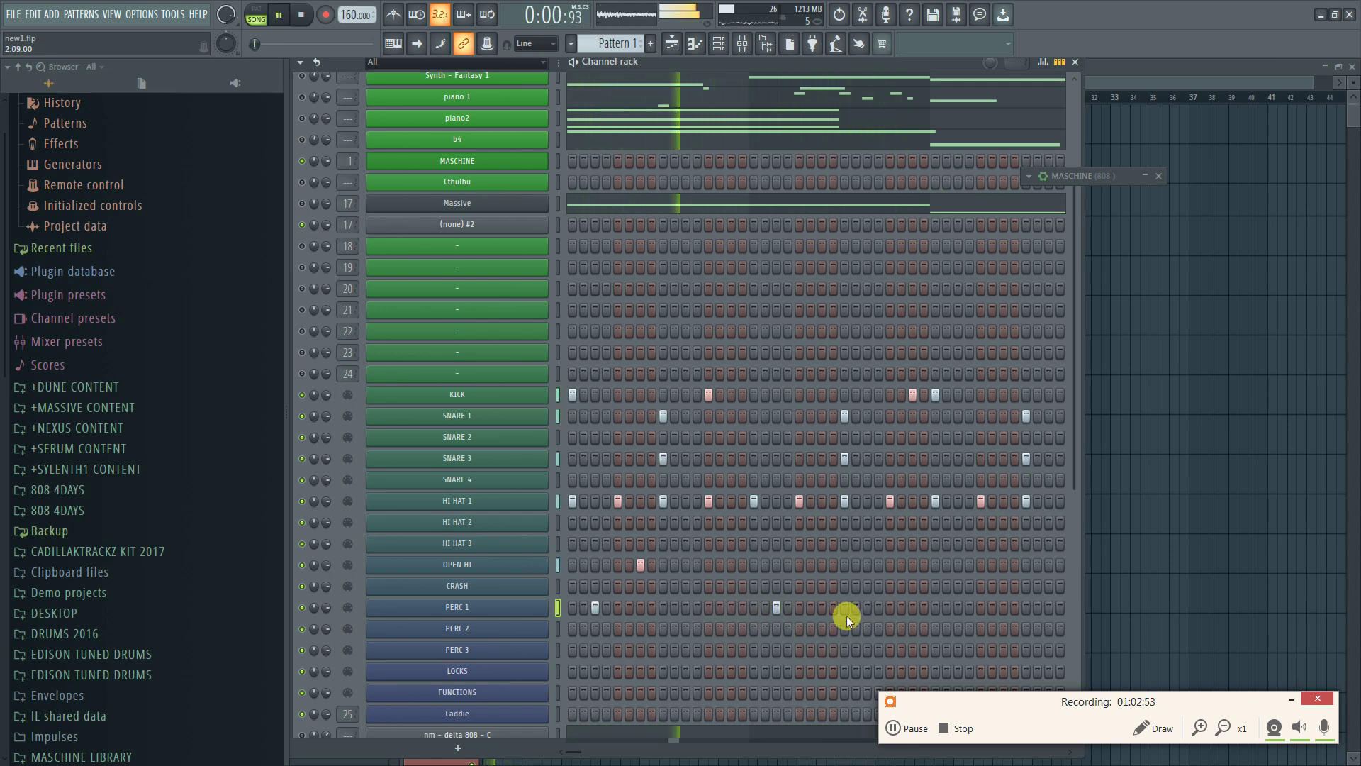
{"action": "left_click", "coordinate": [957, 608]}
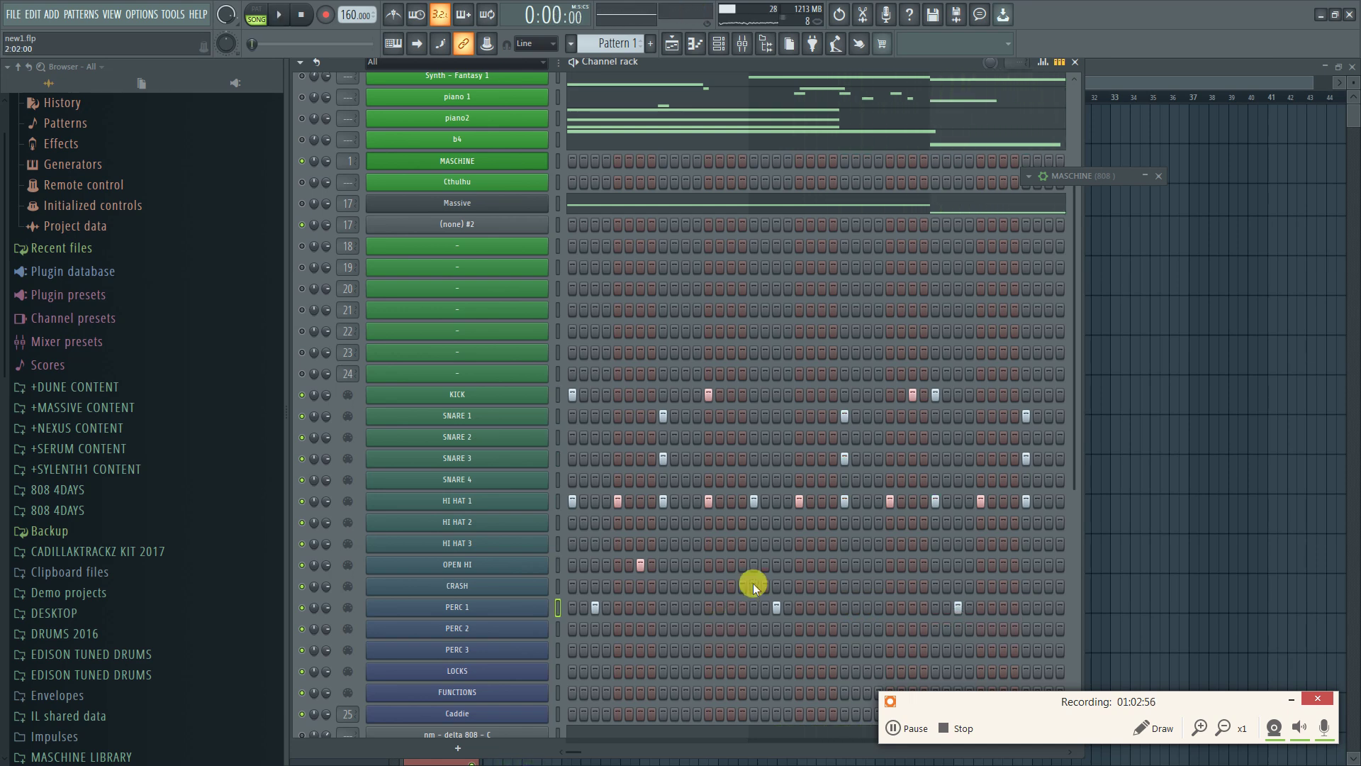
Try several PERC 2 positions against the beat, keep hits on steps 23 and 25, and play the pattern
{"action": "left_click", "coordinate": [709, 630]}
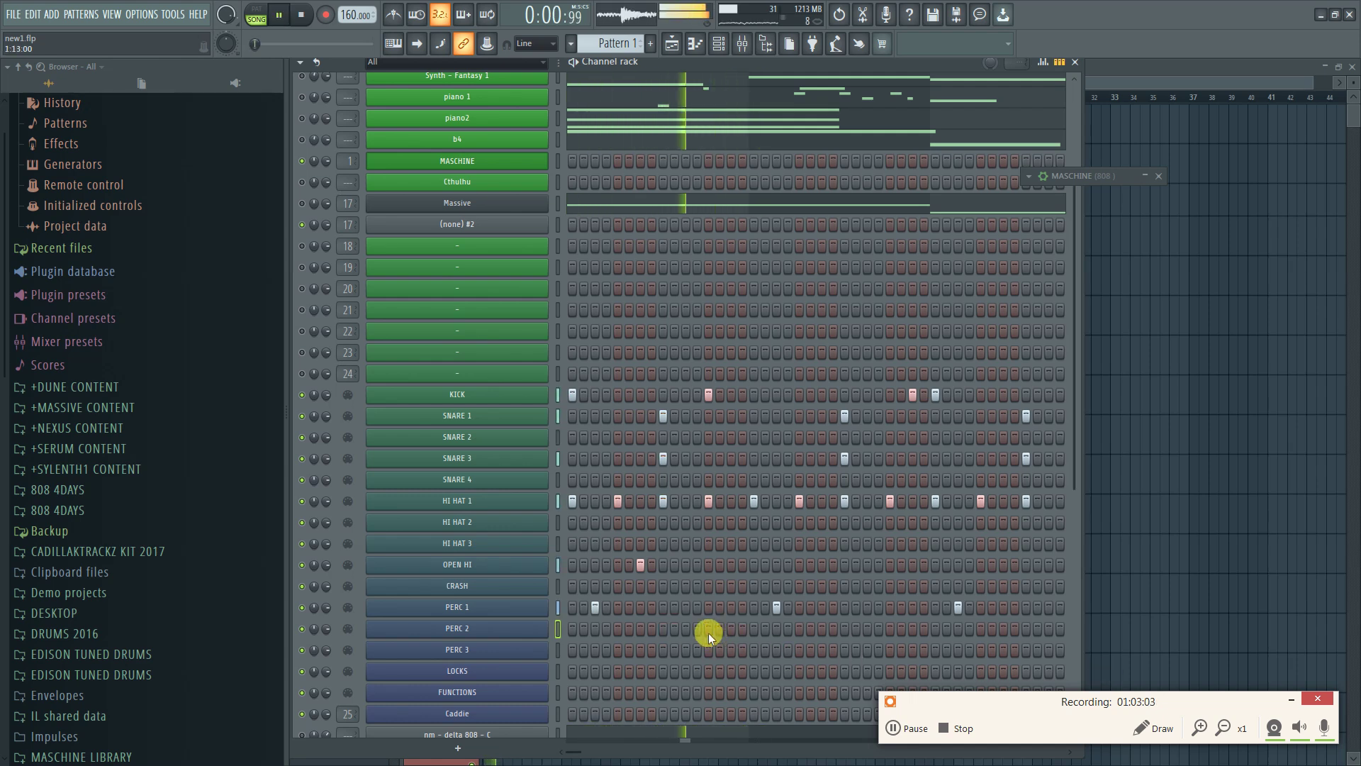
{"action": "left_click", "coordinate": [709, 631]}
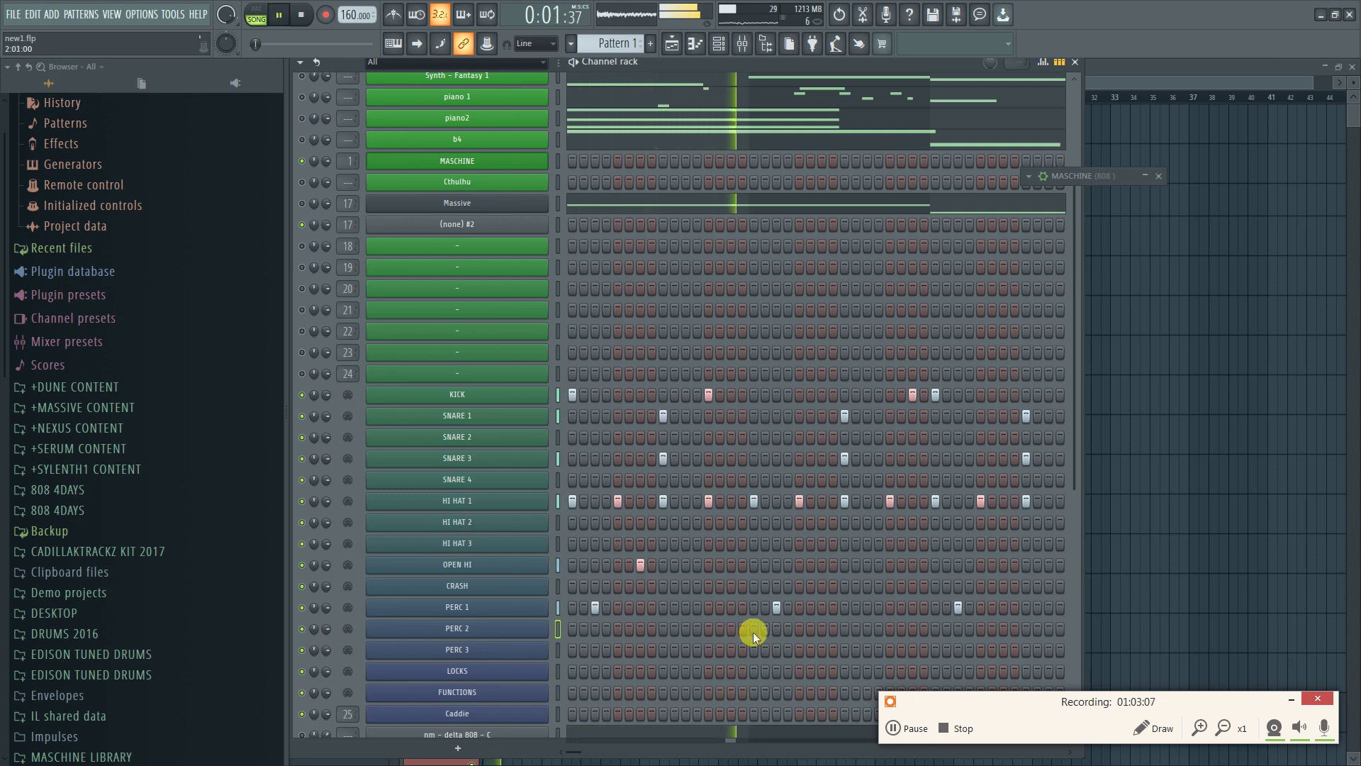
{"action": "left_click", "coordinate": [833, 630]}
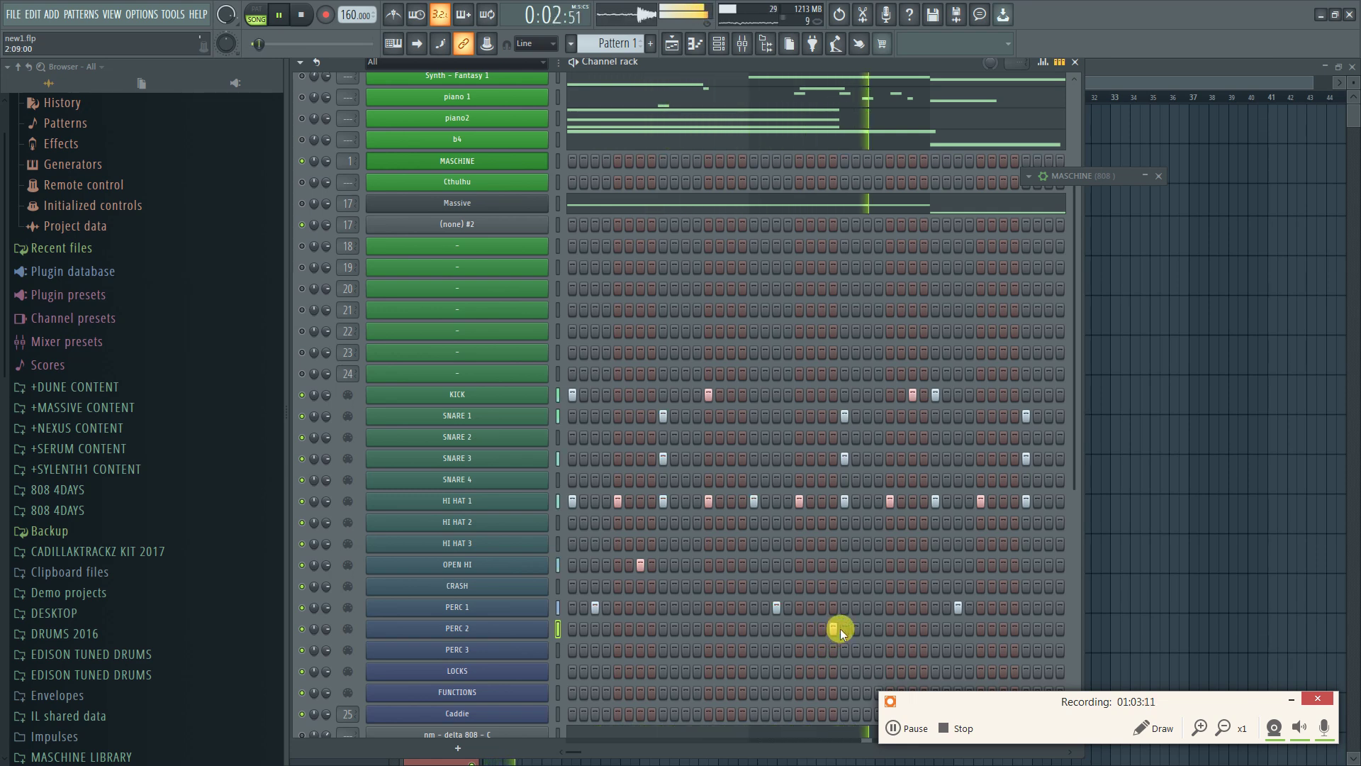
{"action": "left_click", "coordinate": [823, 629]}
{"action": "left_click", "coordinate": [834, 630]}
{"action": "left_click", "coordinate": [822, 630]}
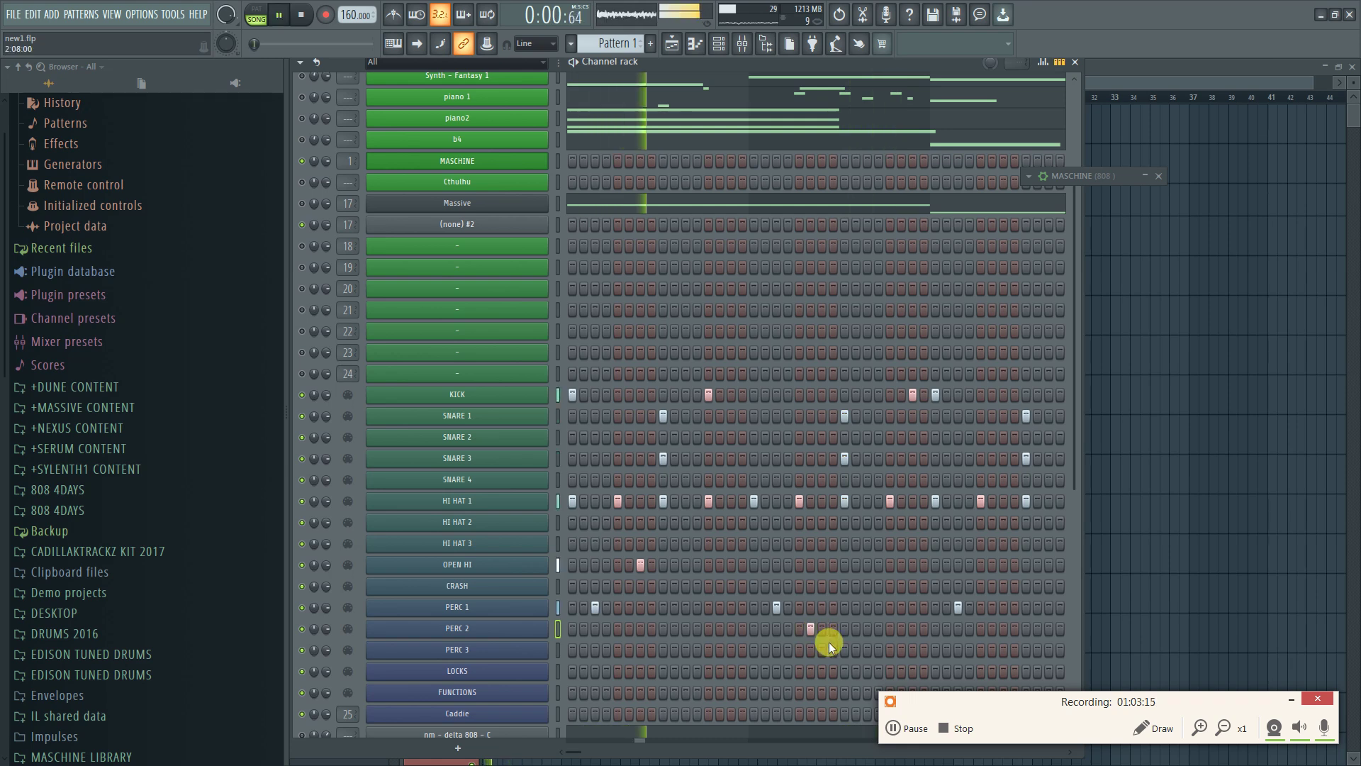
{"action": "key", "text": "space"}
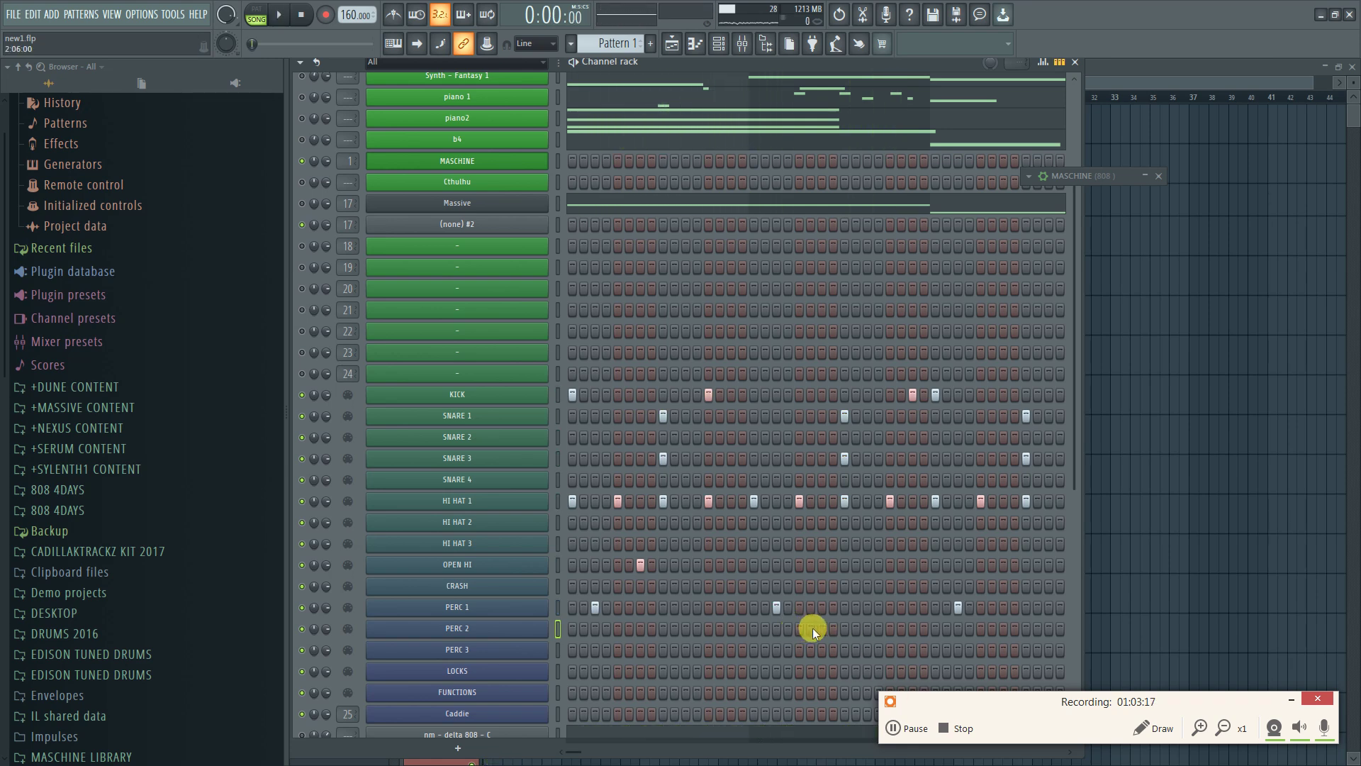
{"action": "left_click", "coordinate": [844, 628]}
{"action": "key", "text": "space"}
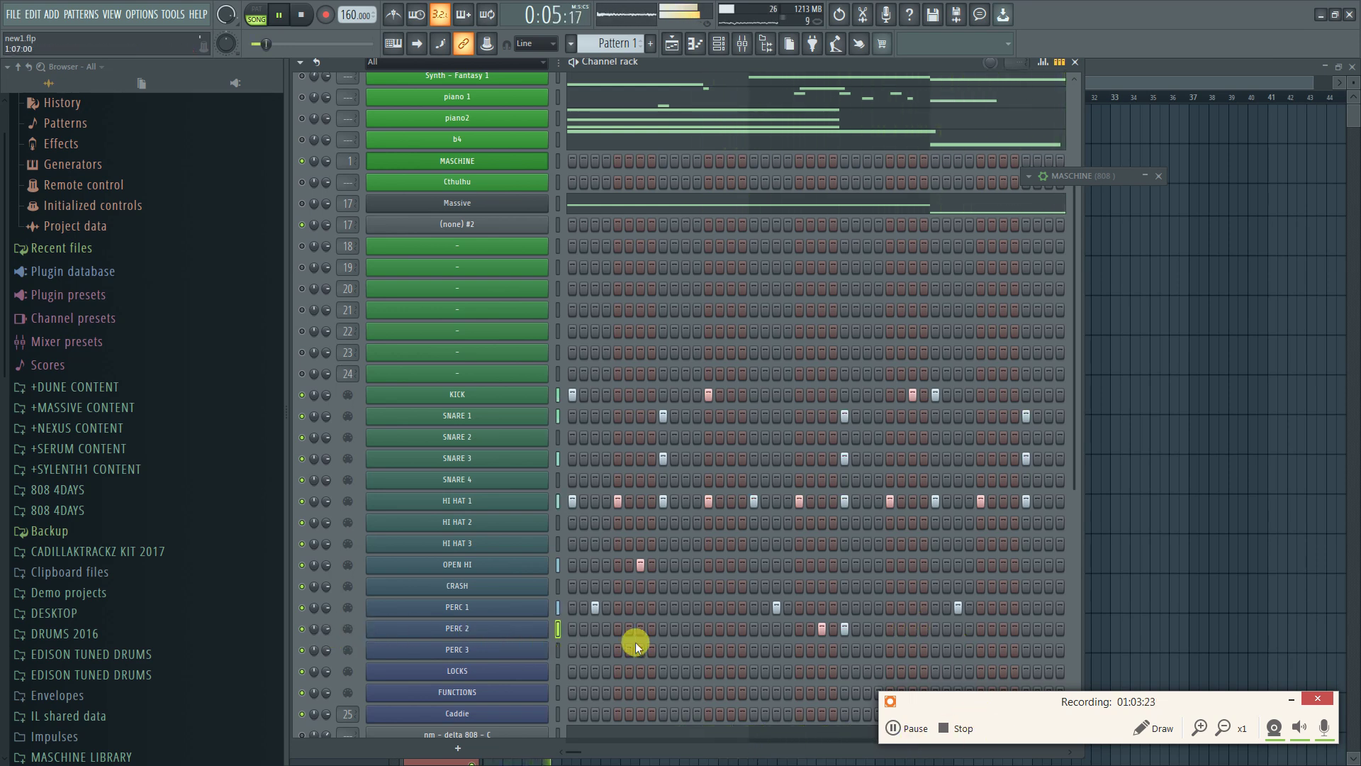
Try a PERC 3 hit on step 13, remove it, and place a CRASH hit on step 1
{"action": "key", "text": "space"}
{"action": "key", "text": "space"}
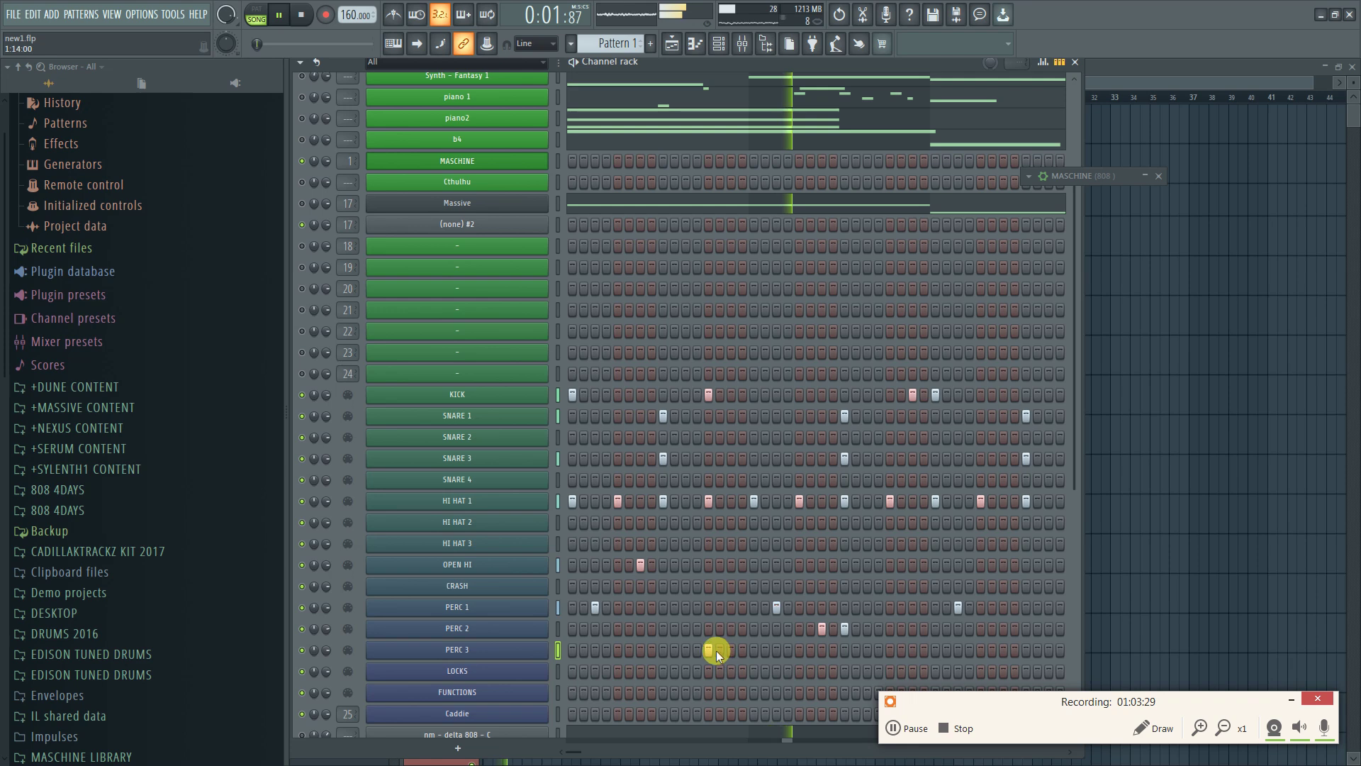
{"action": "key", "text": "space"}
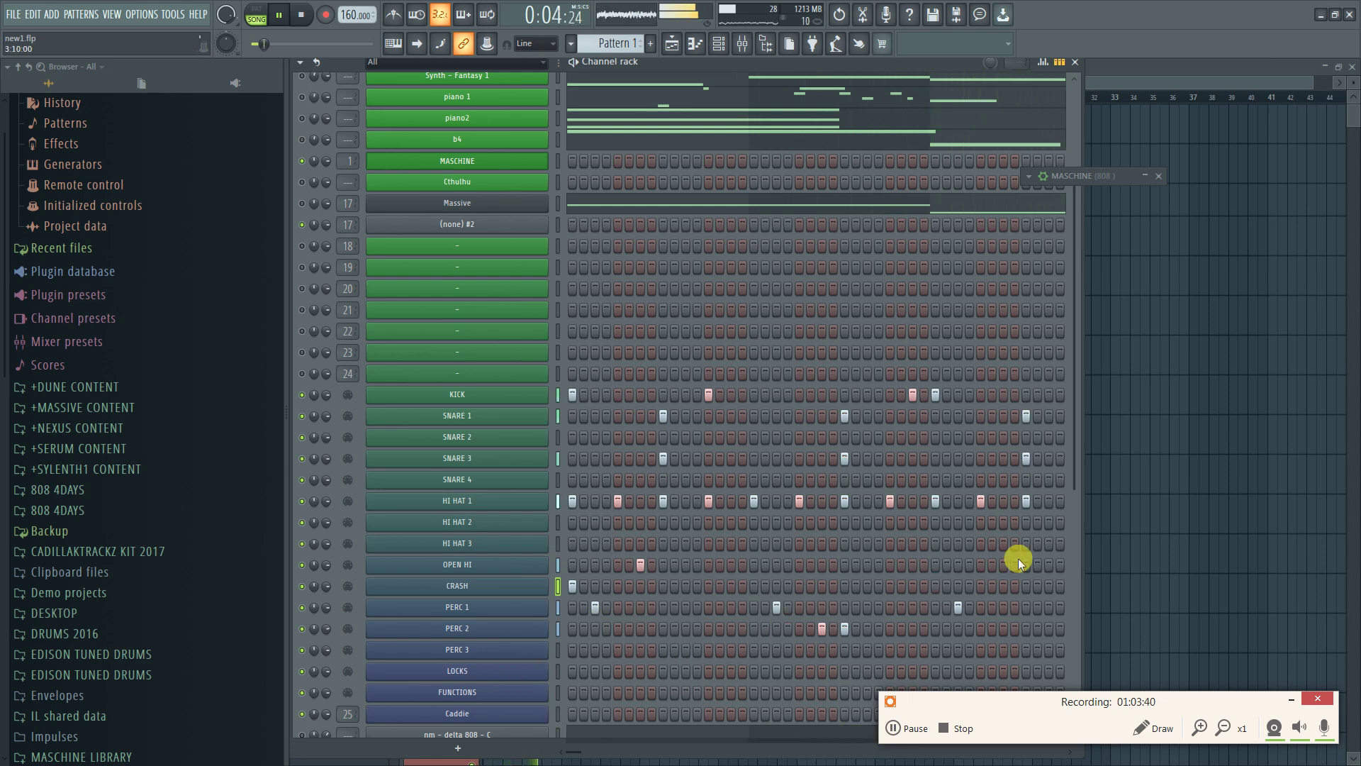
Try a HI HAT 3 hit on step 3 during playback and remove it
{"action": "key", "text": "space"}
{"action": "right_click", "coordinate": [487, 399]}
{"action": "left_click", "coordinate": [457, 397]}
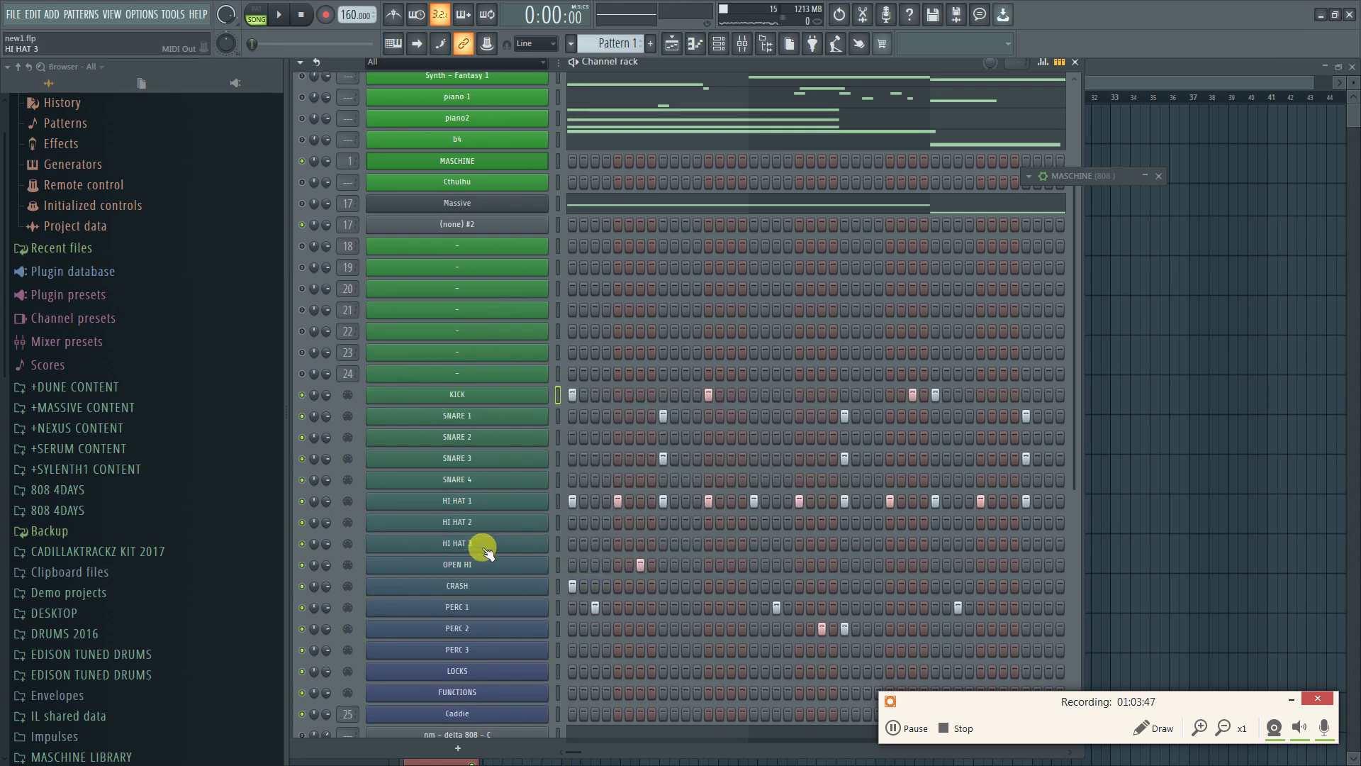
{"action": "key", "text": "space"}
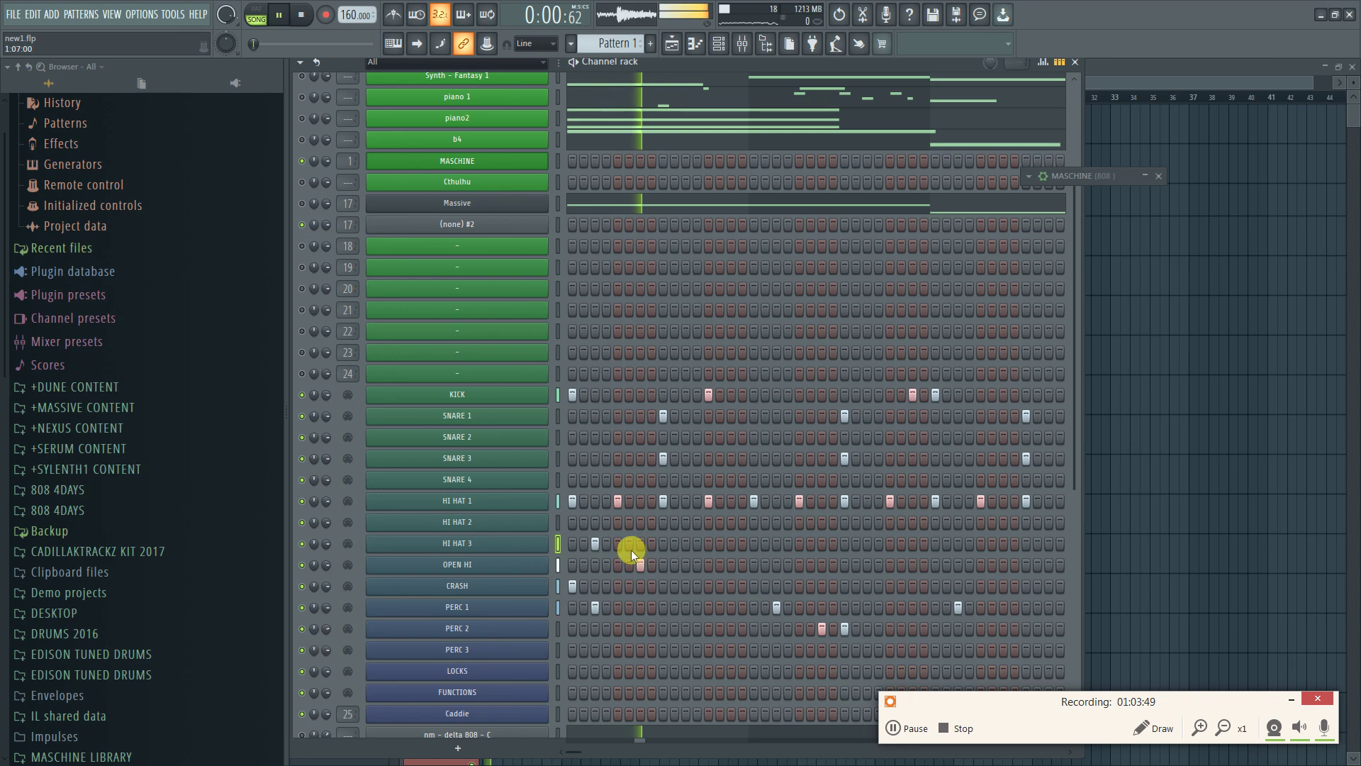
{"action": "left_click", "coordinate": [599, 543]}
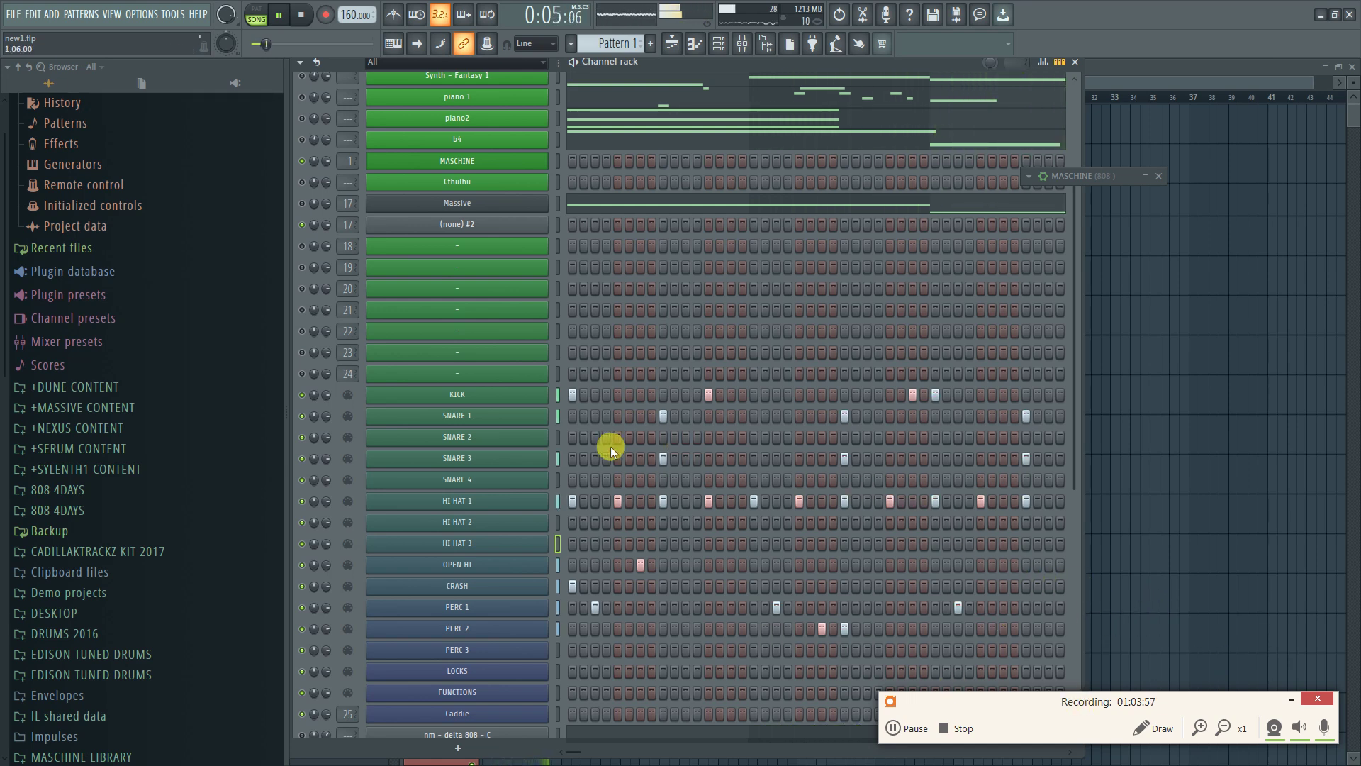
Raise the velocity of all four KICK hits to maximum in the graph editor, and close the graph editor
{"action": "right_click", "coordinate": [520, 403]}
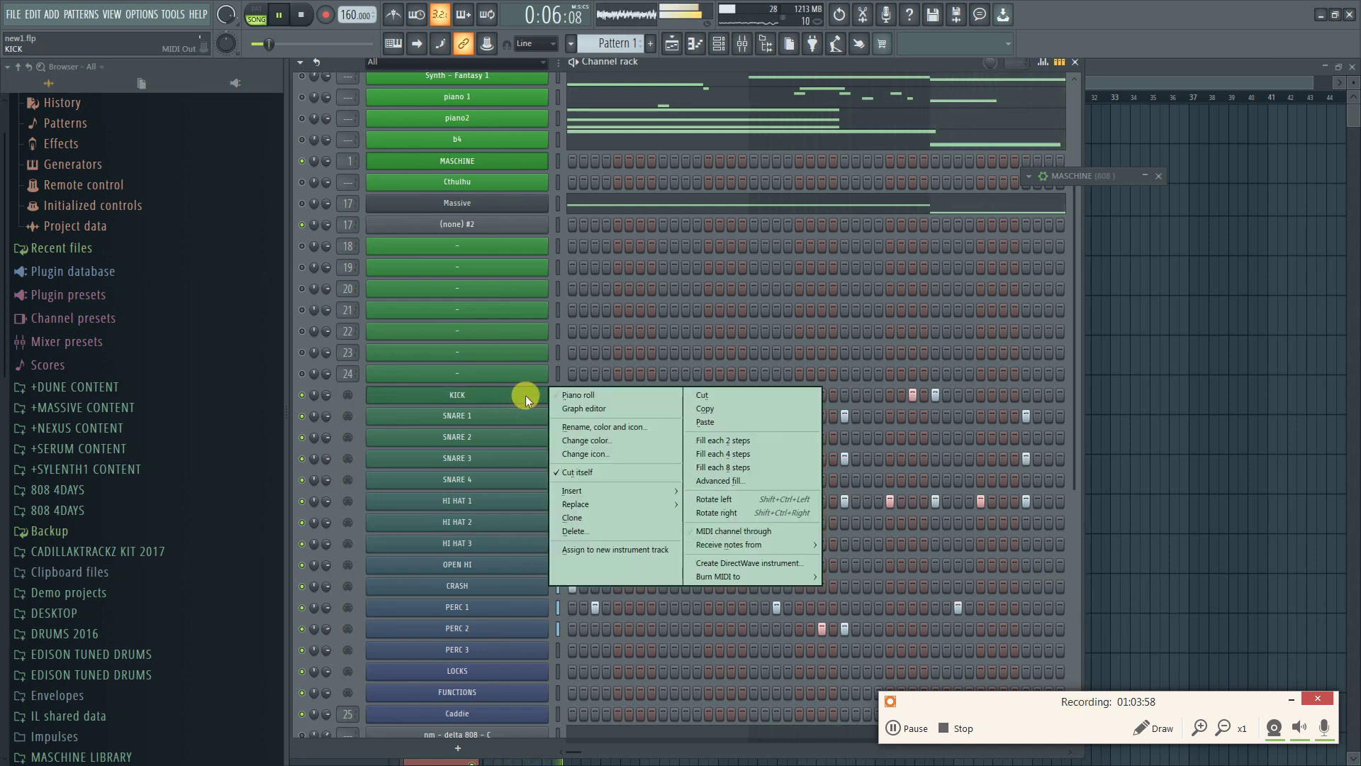
{"action": "left_click", "coordinate": [1041, 64]}
{"action": "mouse_move", "coordinate": [912, 410]}
{"action": "left_mouse_down"}
{"action": "mouse_move", "coordinate": [938, 416]}
{"action": "mouse_move", "coordinate": [298, 362]}
{"action": "left_mouse_up"}
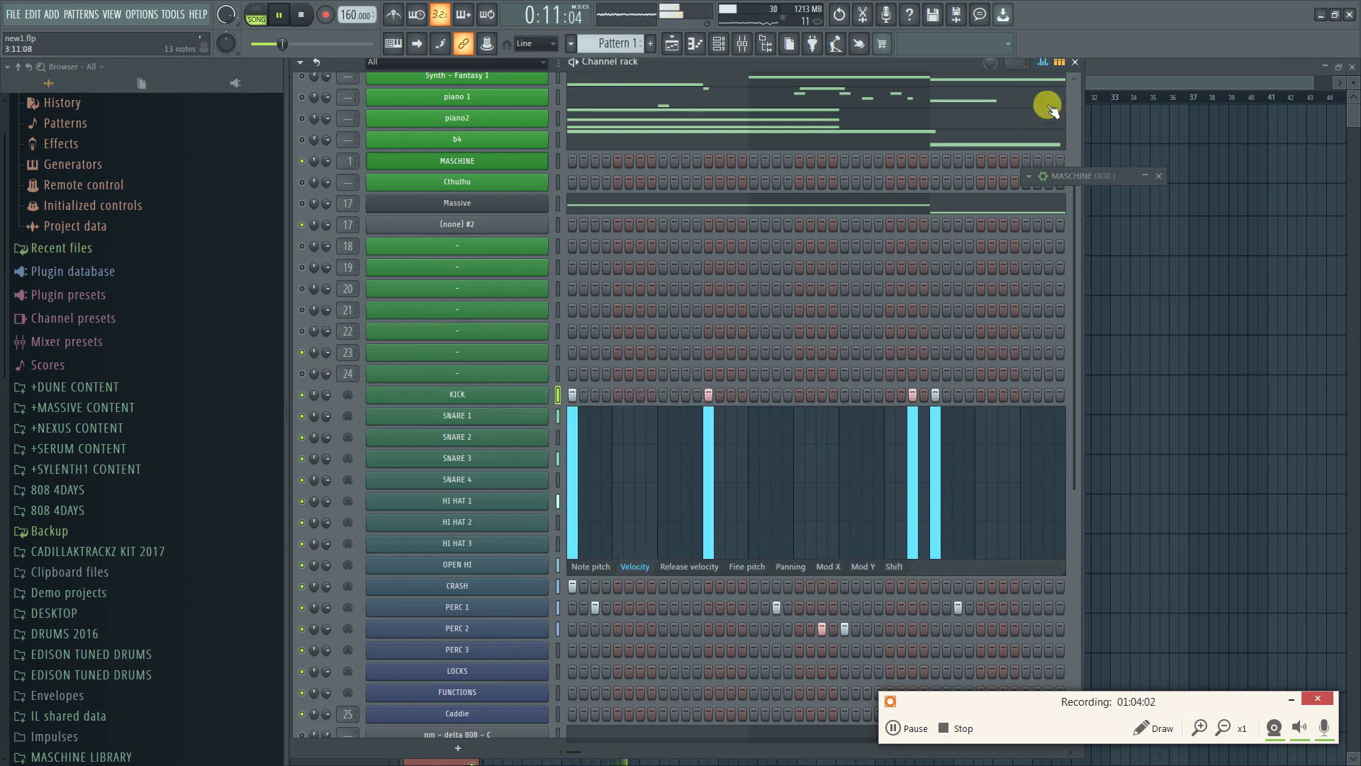
{"action": "left_click", "coordinate": [1042, 63]}
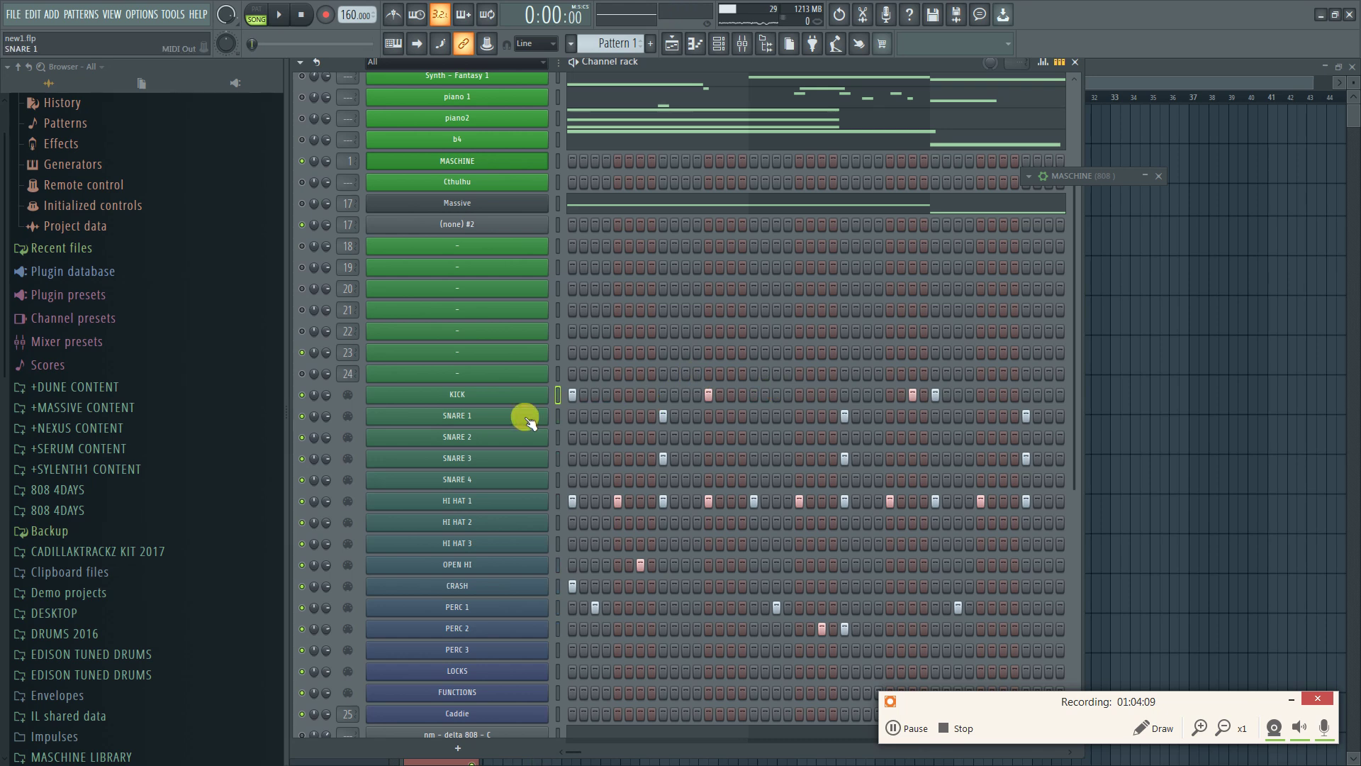
In the SNARE 1 piano roll, add a C5 note midway through bar 4 and raise all four note velocities to maximum
{"action": "right_click", "coordinate": [484, 419]}
{"action": "left_click", "coordinate": [602, 411]}
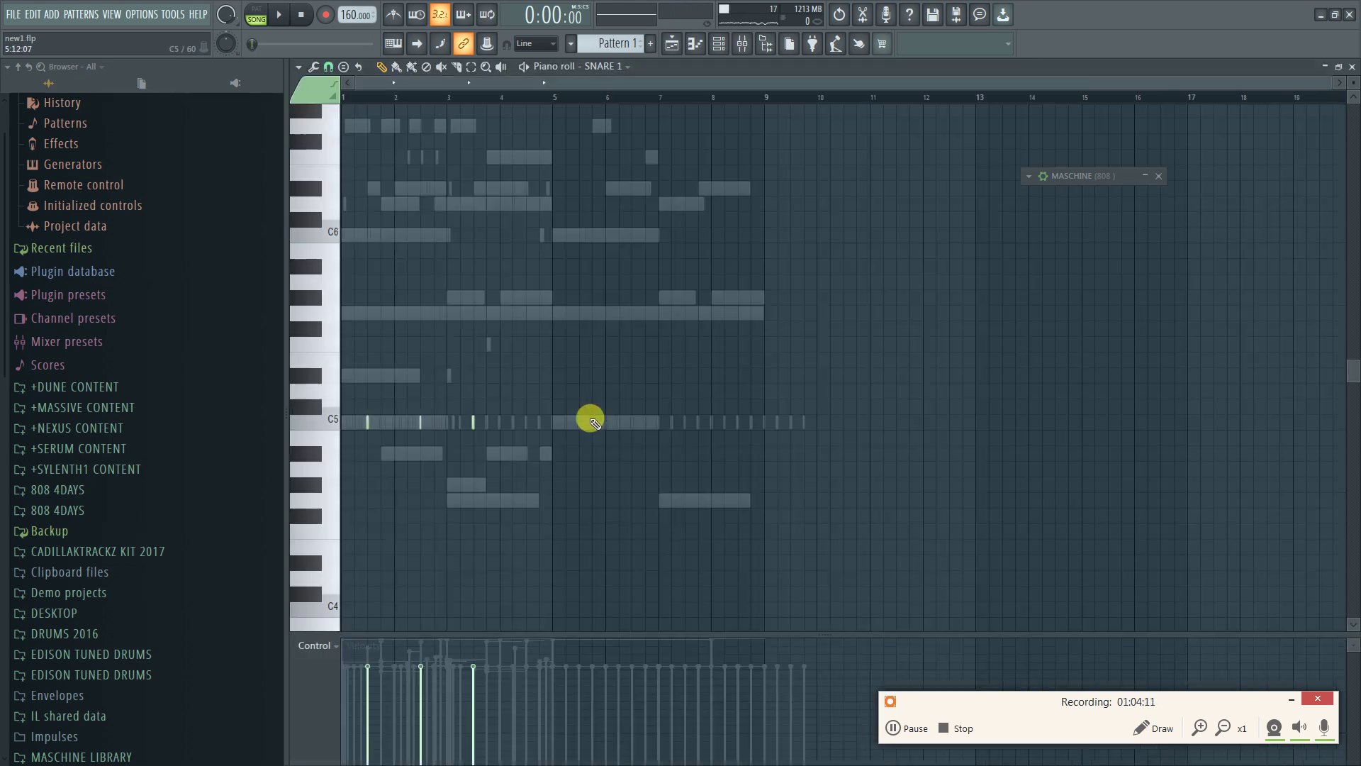
{"action": "left_click_drag", "start_coordinate": [425, 662], "coordinate": [216, 483]}
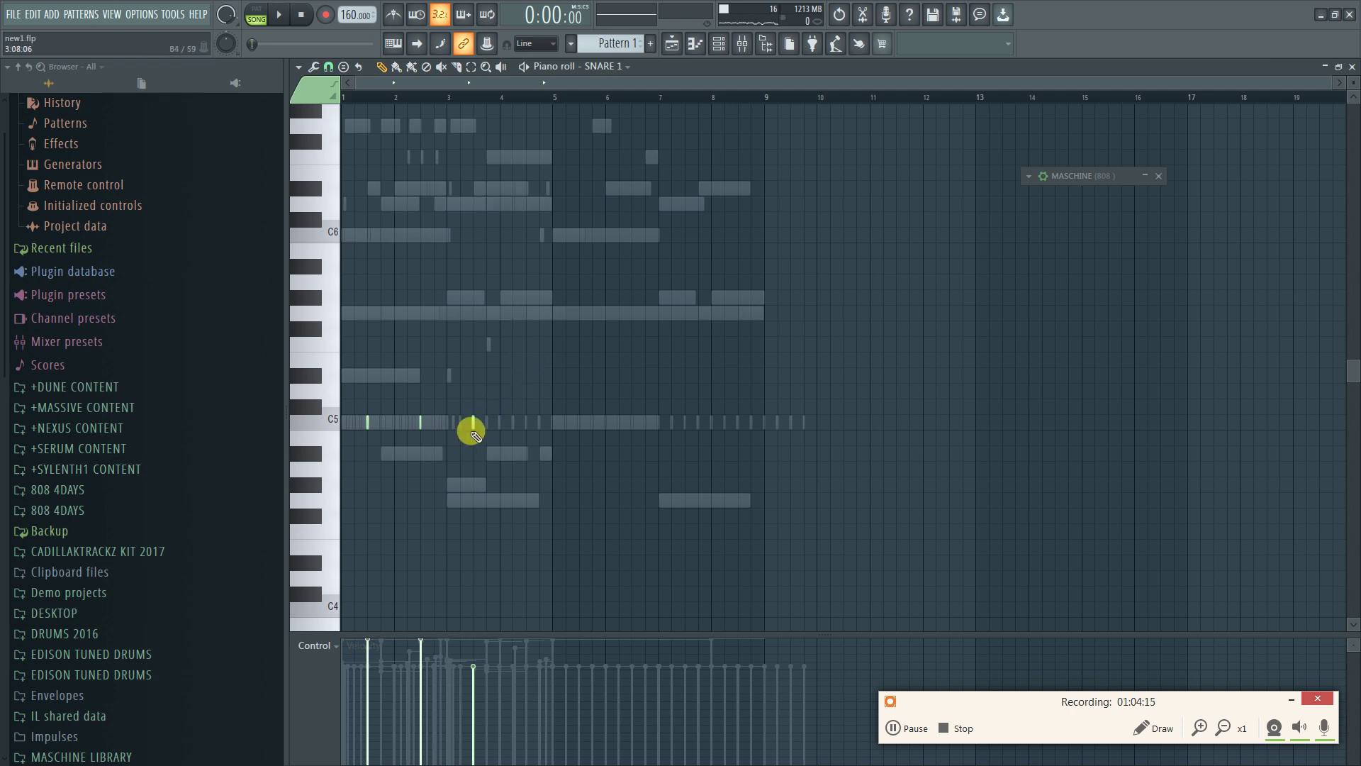
{"action": "left_click", "coordinate": [526, 423]}
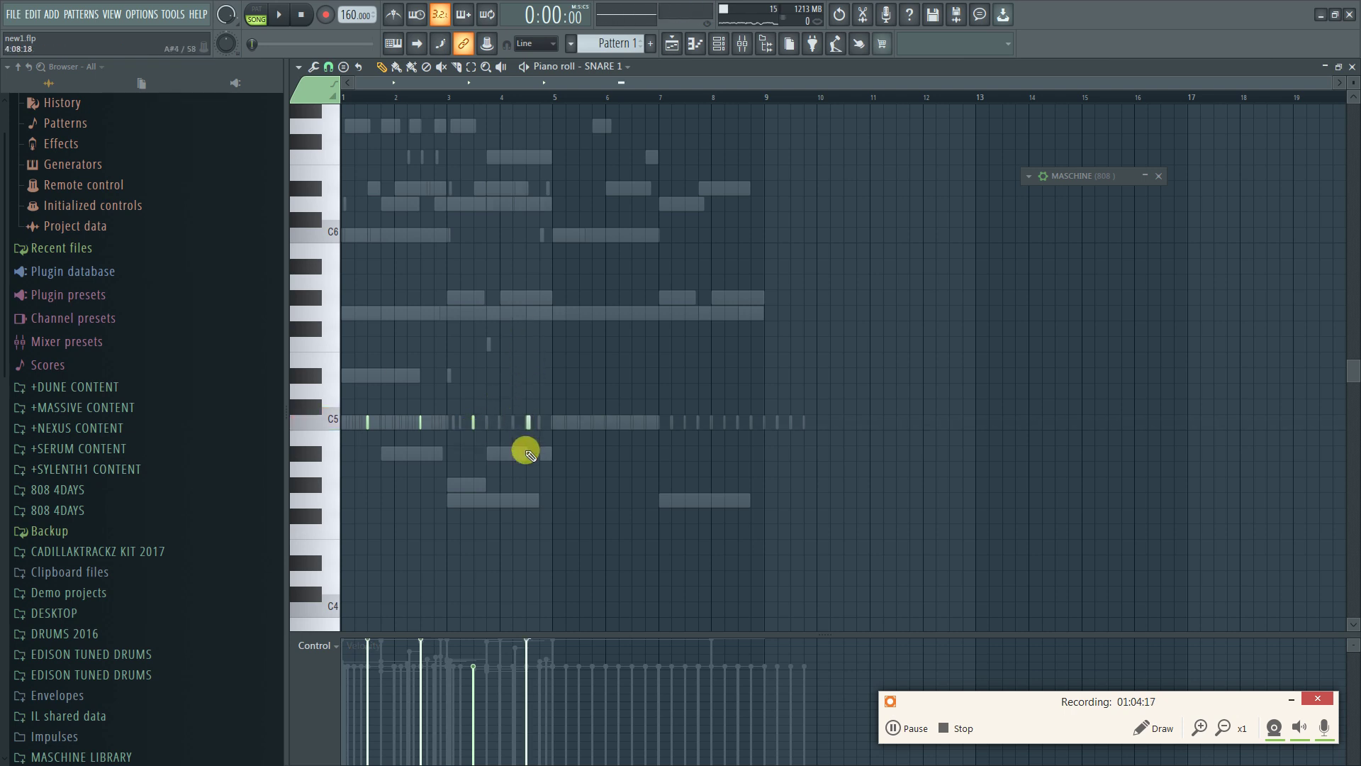
{"action": "left_click_drag", "start_coordinate": [478, 674], "coordinate": [476, 557]}
Duplicate the SNARE 1 notes of bars 1 to 4 into bars 5 to 8 and listen to the result
{"action": "left_click_drag", "start_coordinate": [554, 101], "coordinate": [347, 99]}
{"action": "key", "text": "space"}
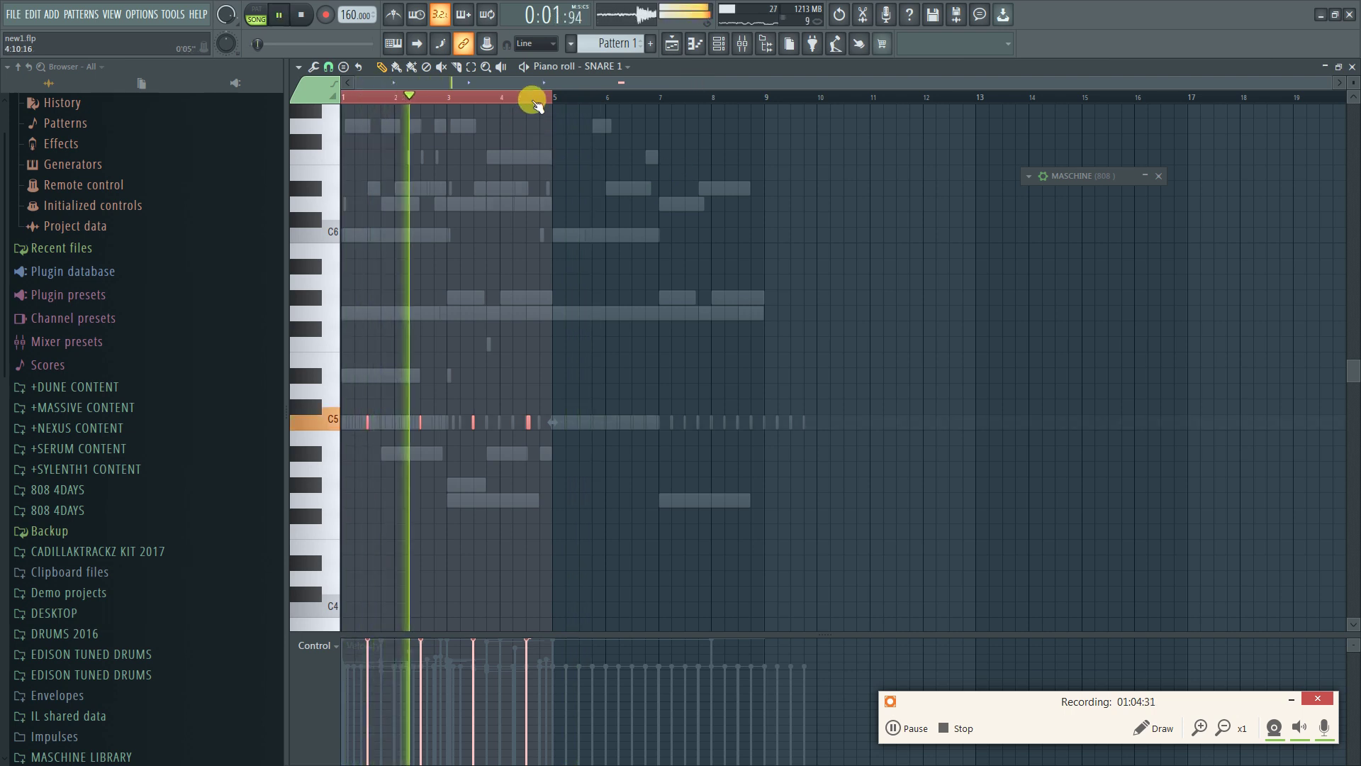
{"action": "key", "text": "ctrl+Right"}
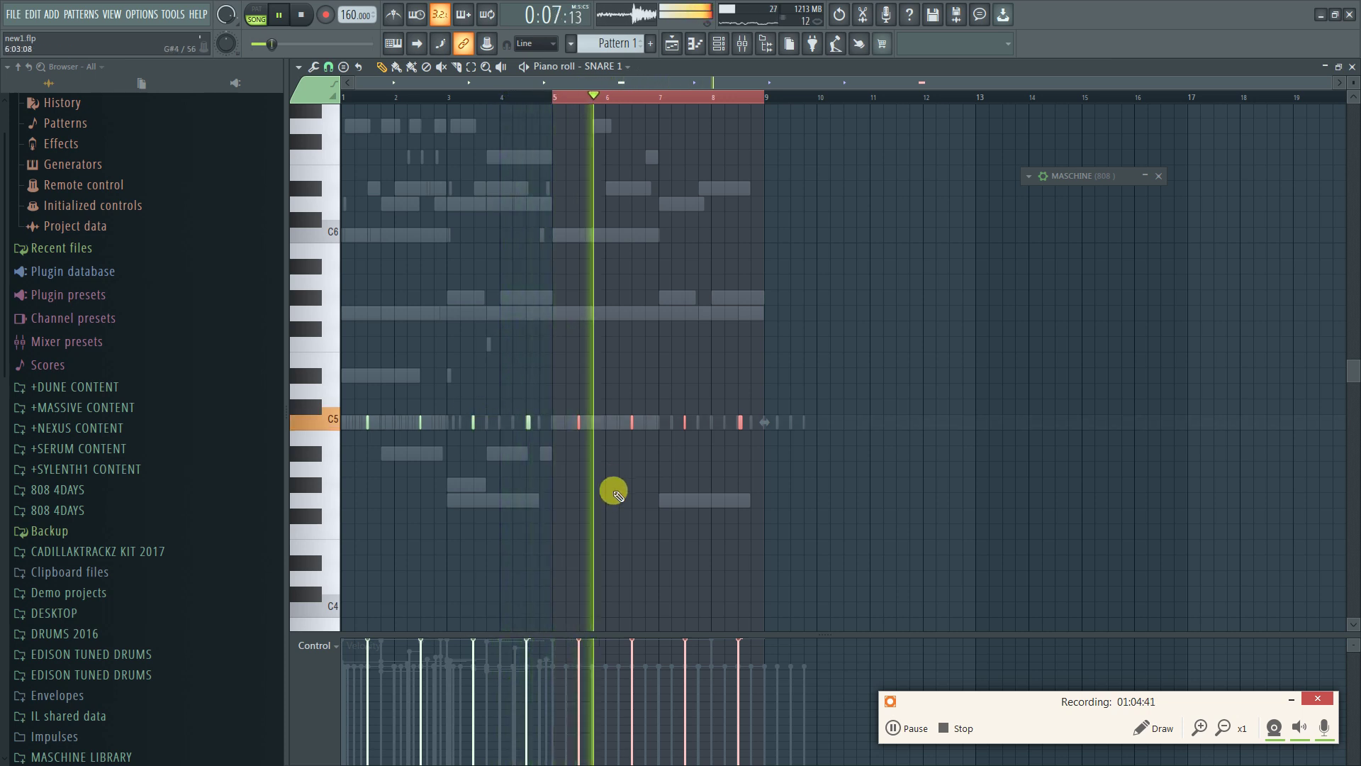
{"action": "key", "text": "ctrl+z"}
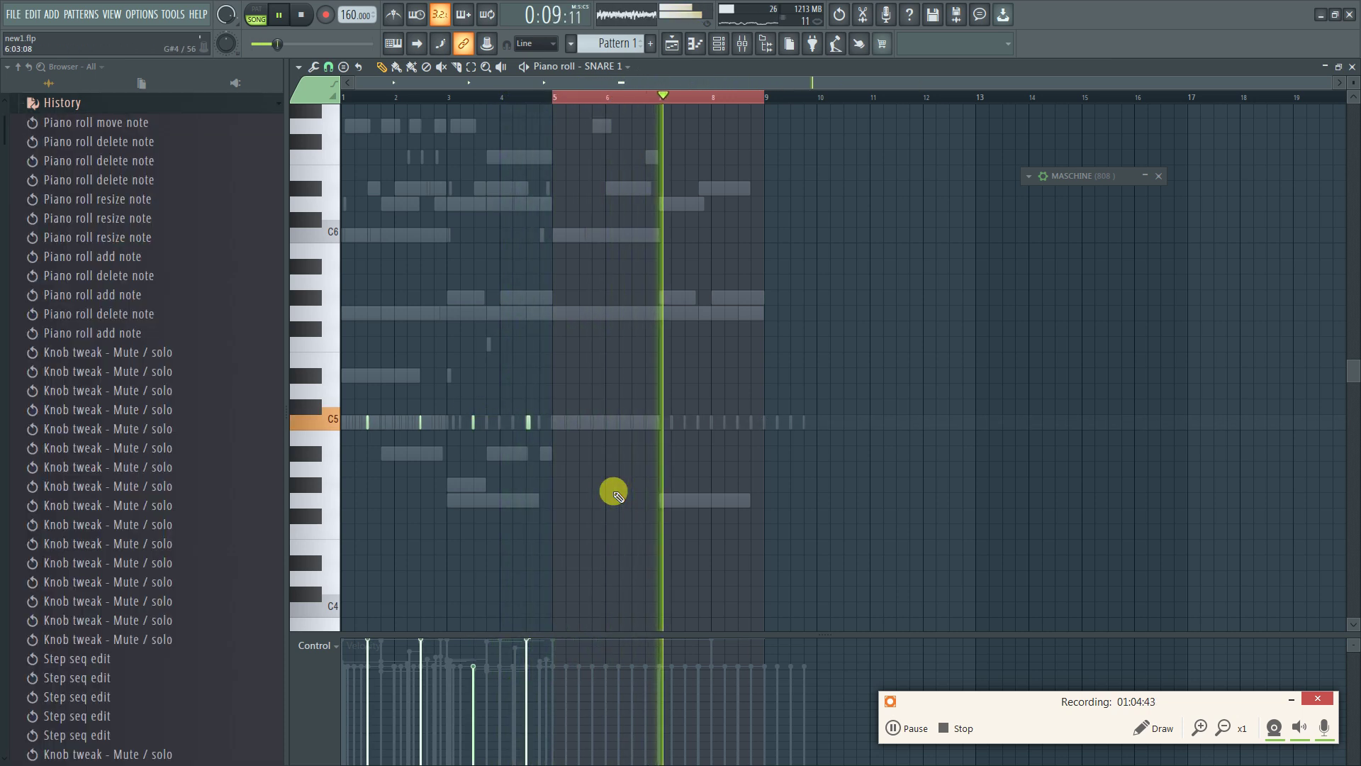
{"action": "key", "text": "ctrl+z"}
In the SNARE 3 piano roll, add a C5 note midway through bar 4 and raise all four note velocities to maximum
{"action": "left_click", "coordinate": [628, 67]}
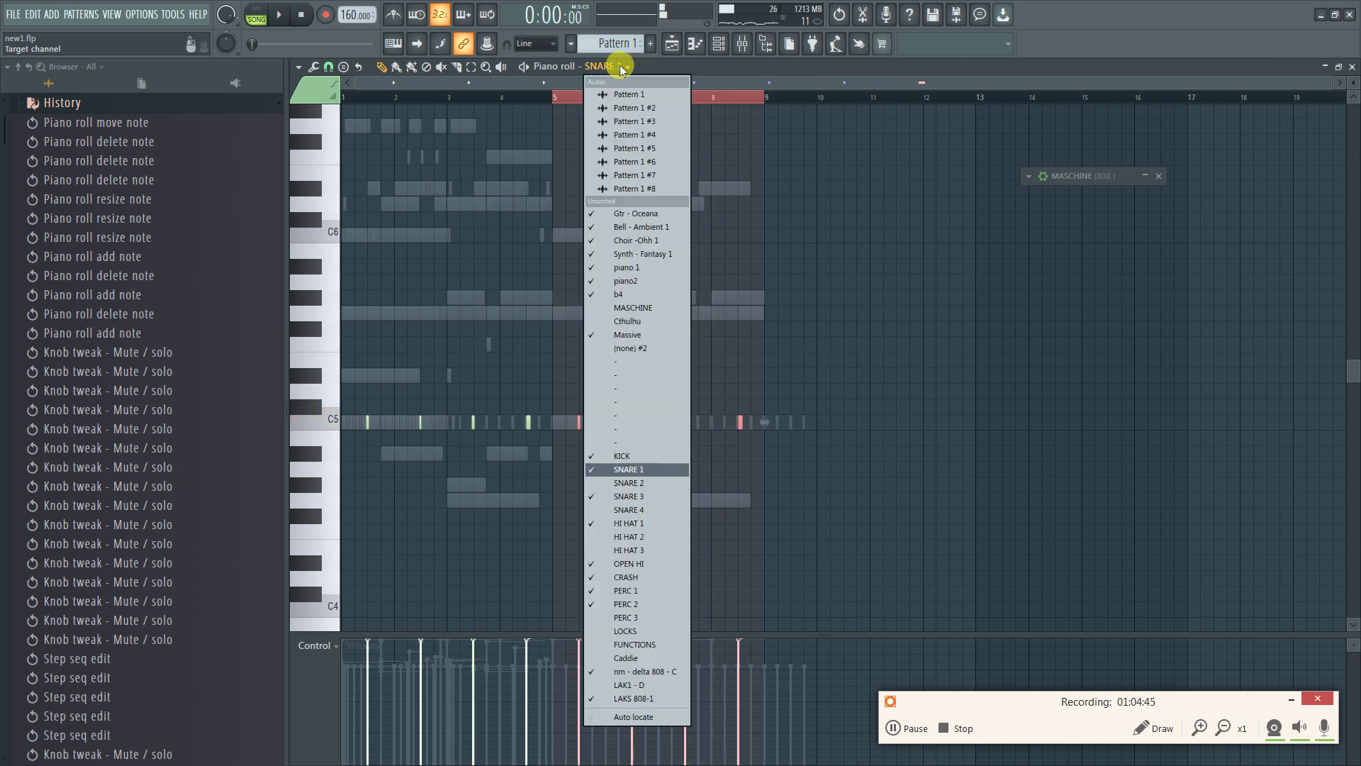
{"action": "left_click", "coordinate": [661, 495]}
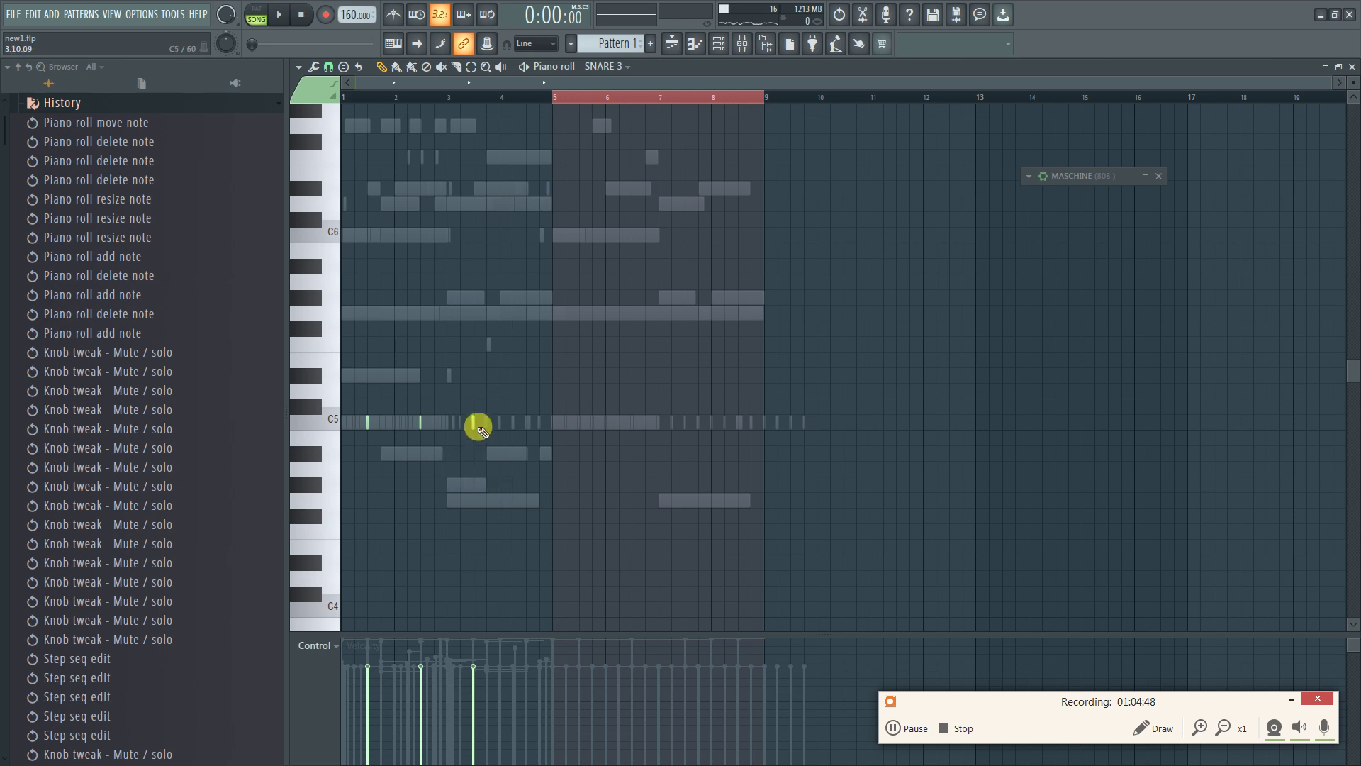
{"action": "left_click", "coordinate": [526, 422]}
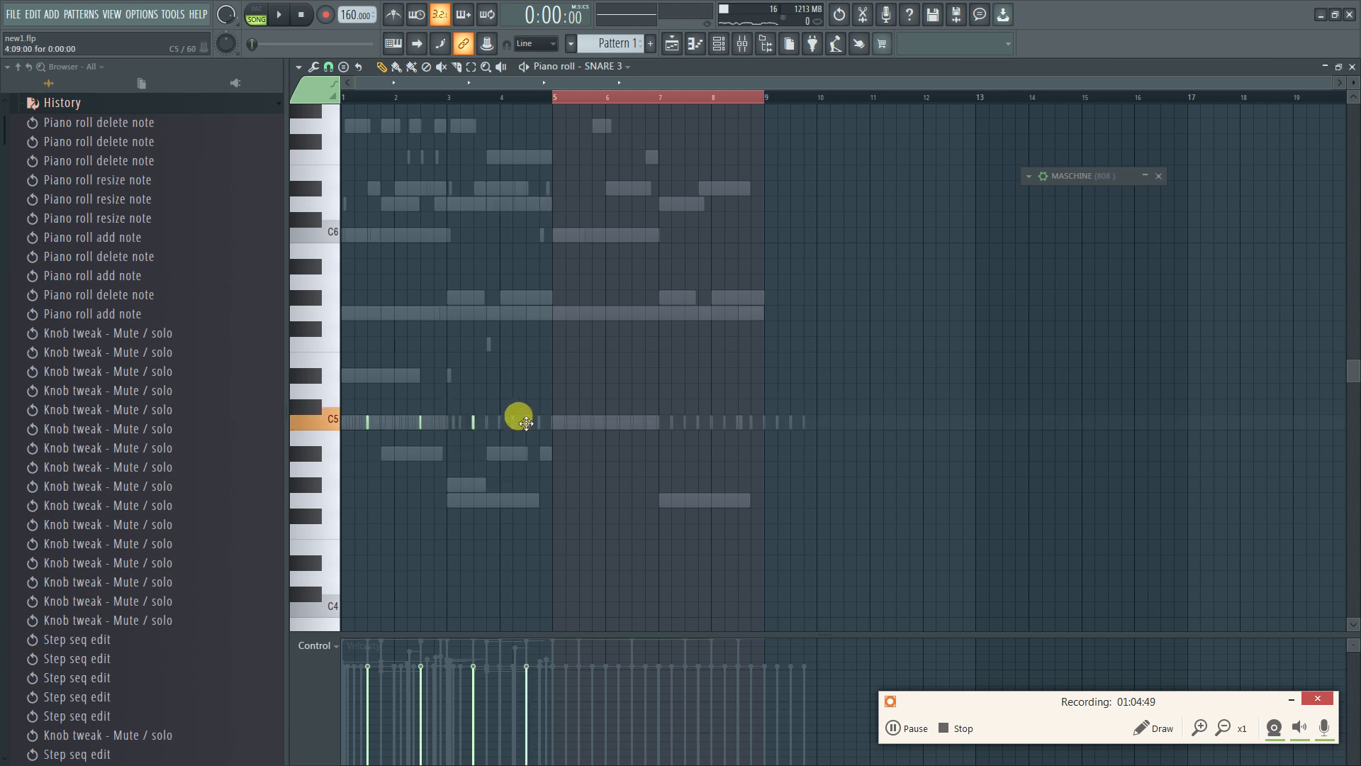
{"action": "left_click", "coordinate": [471, 421]}
{"action": "left_click", "coordinate": [526, 645]}
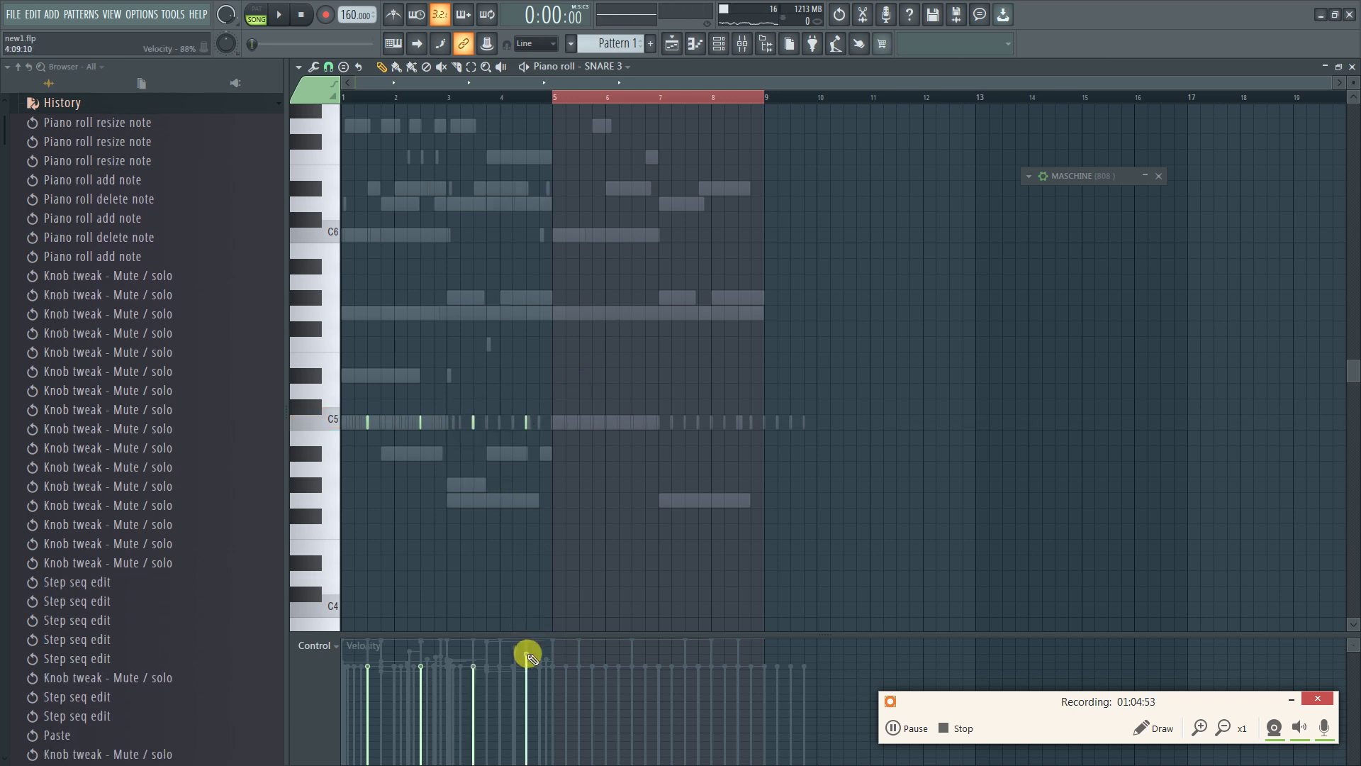
Duplicate the SNARE 3 notes of bars 1 to 4 into bars 5 to 8
{"action": "left_click_drag", "start_coordinate": [557, 105], "coordinate": [352, 135]}
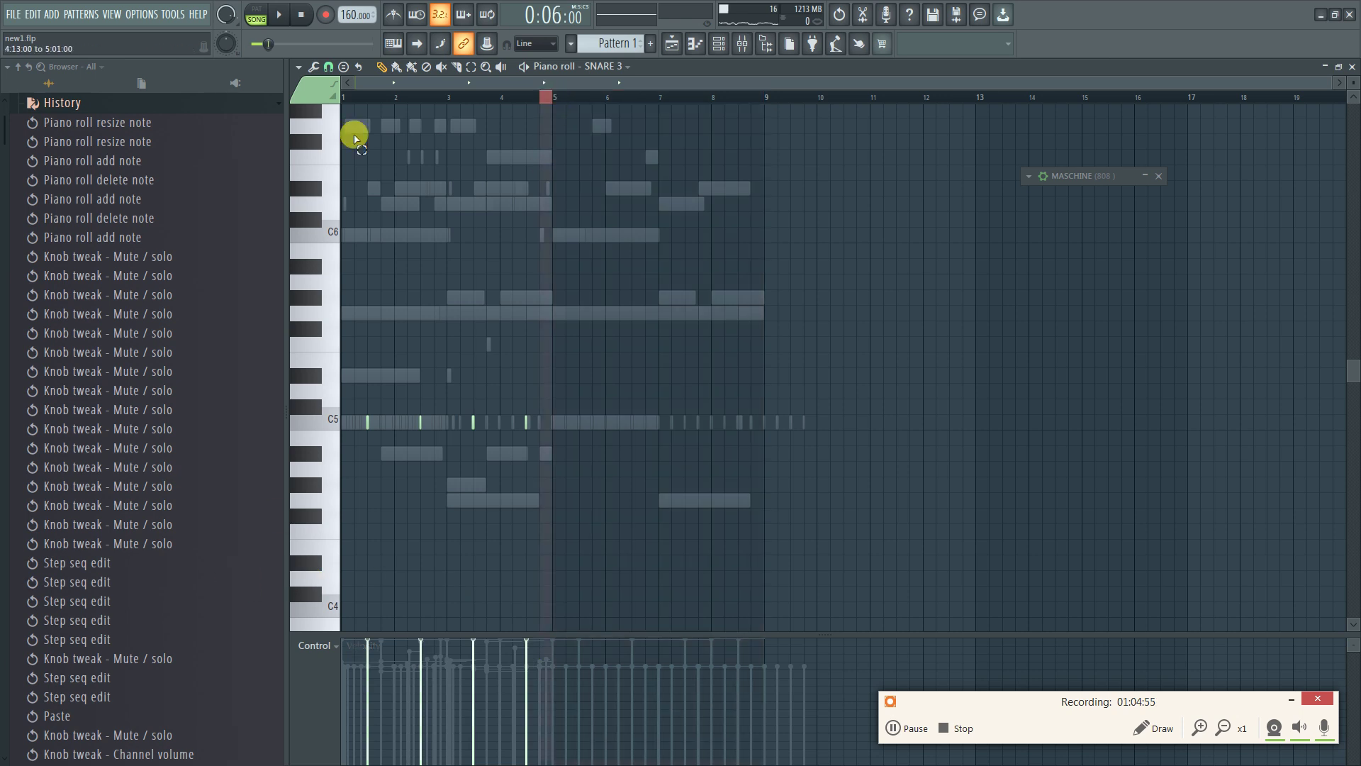
{"action": "key", "text": "ctrl+b"}
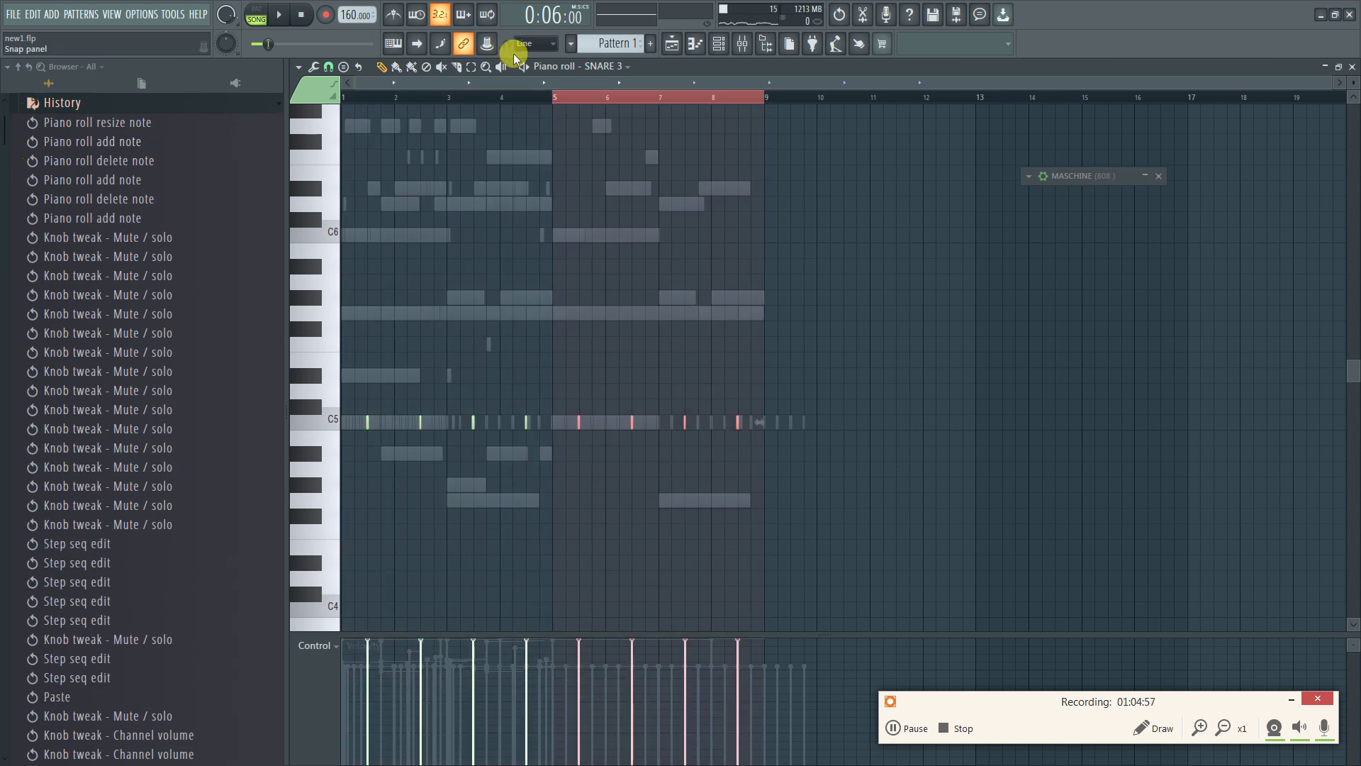
In the HI HAT 1 piano roll, randomize the velocities of the notes in bars 1 to 4 with the randomizer
{"action": "left_click", "coordinate": [590, 65]}
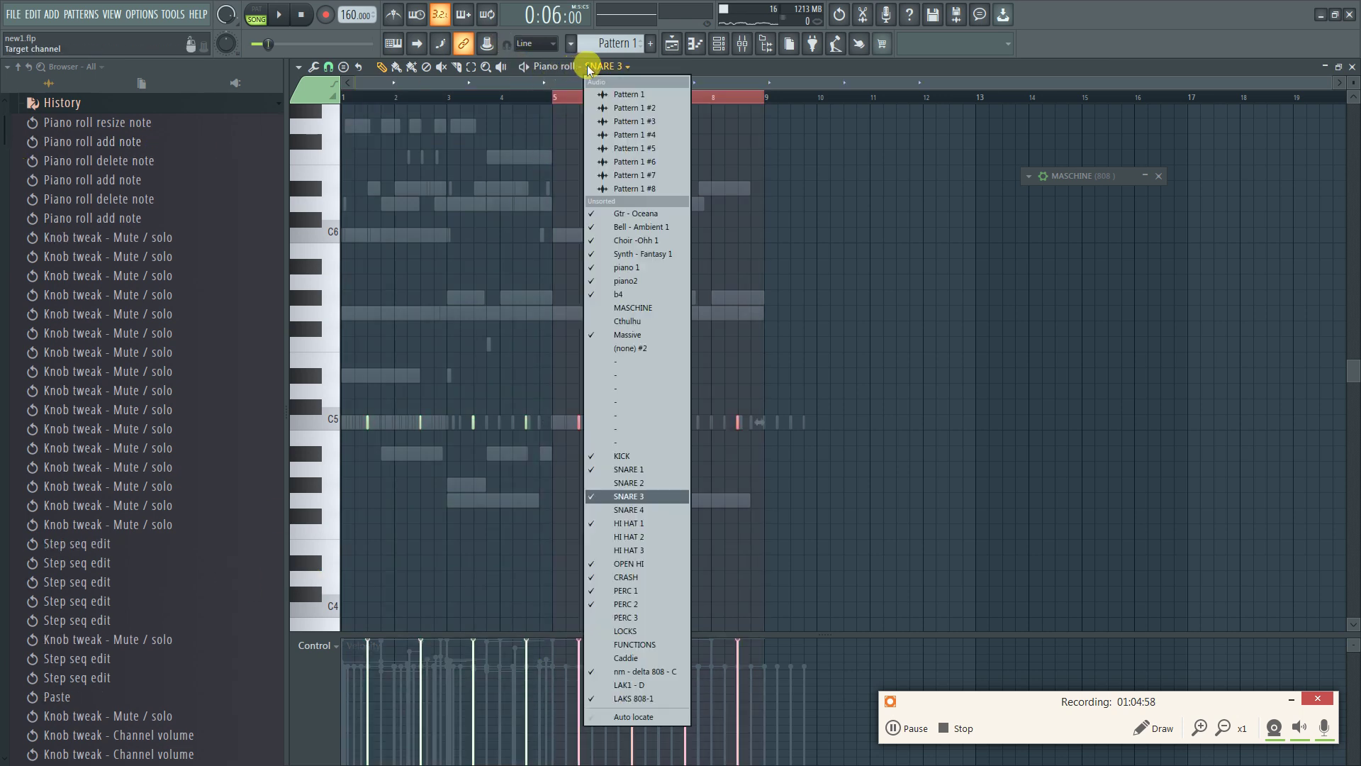
{"action": "left_click", "coordinate": [671, 525]}
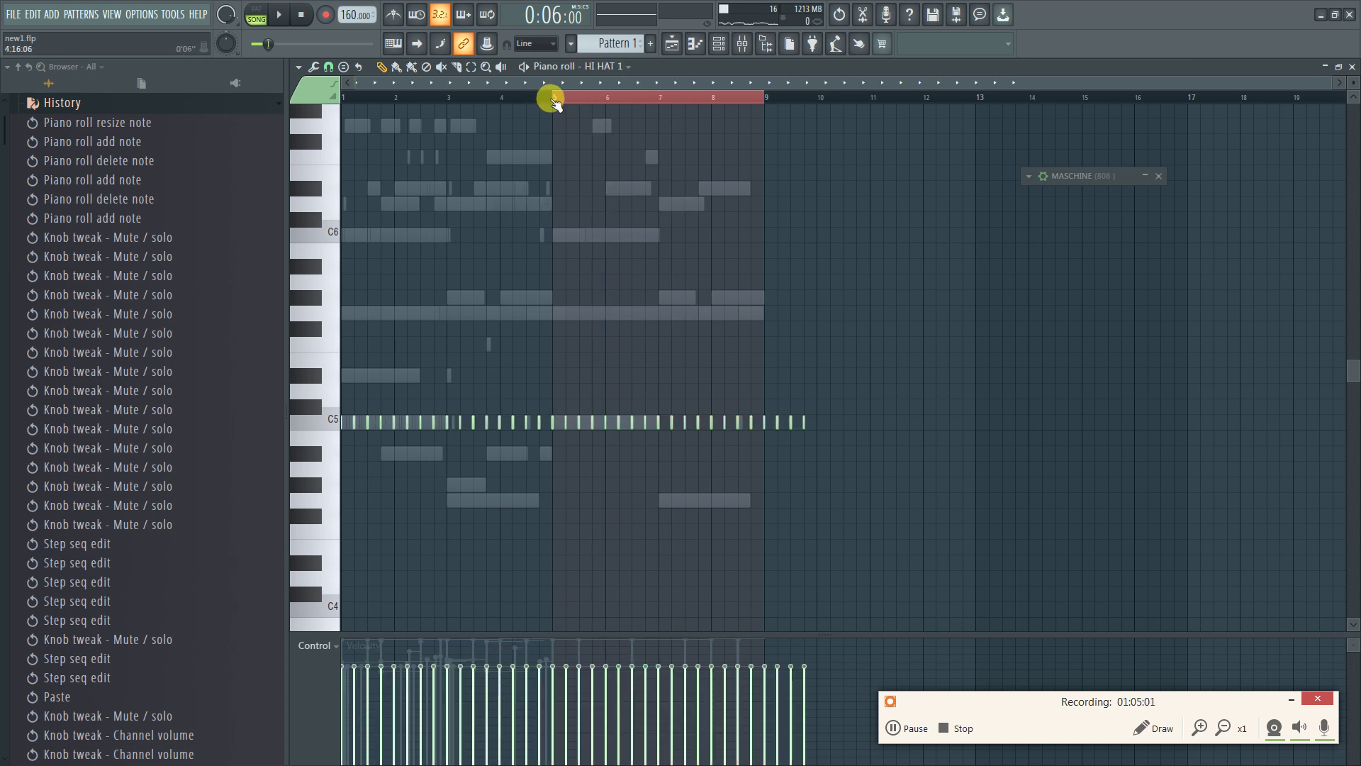
{"action": "left_click_drag", "start_coordinate": [557, 100], "coordinate": [9, 117]}
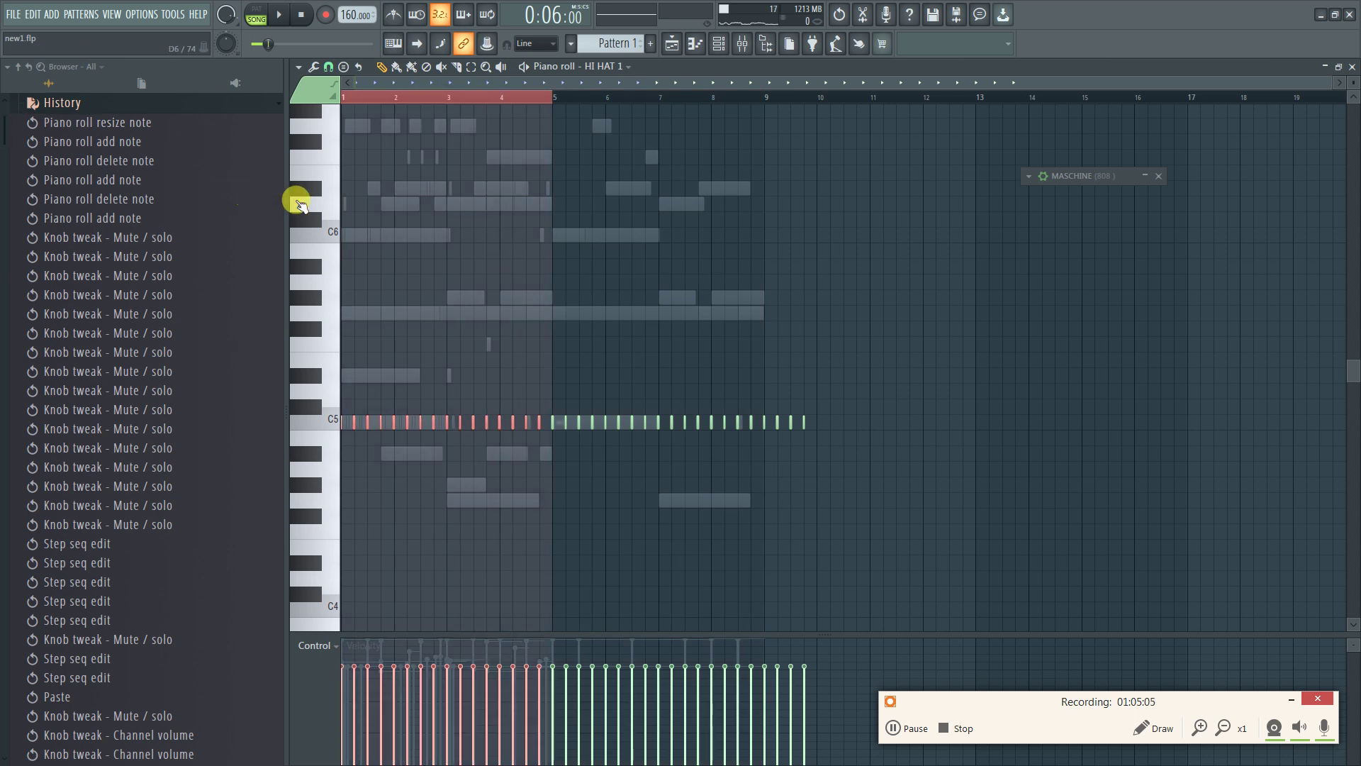
{"action": "key", "text": "alt+r"}
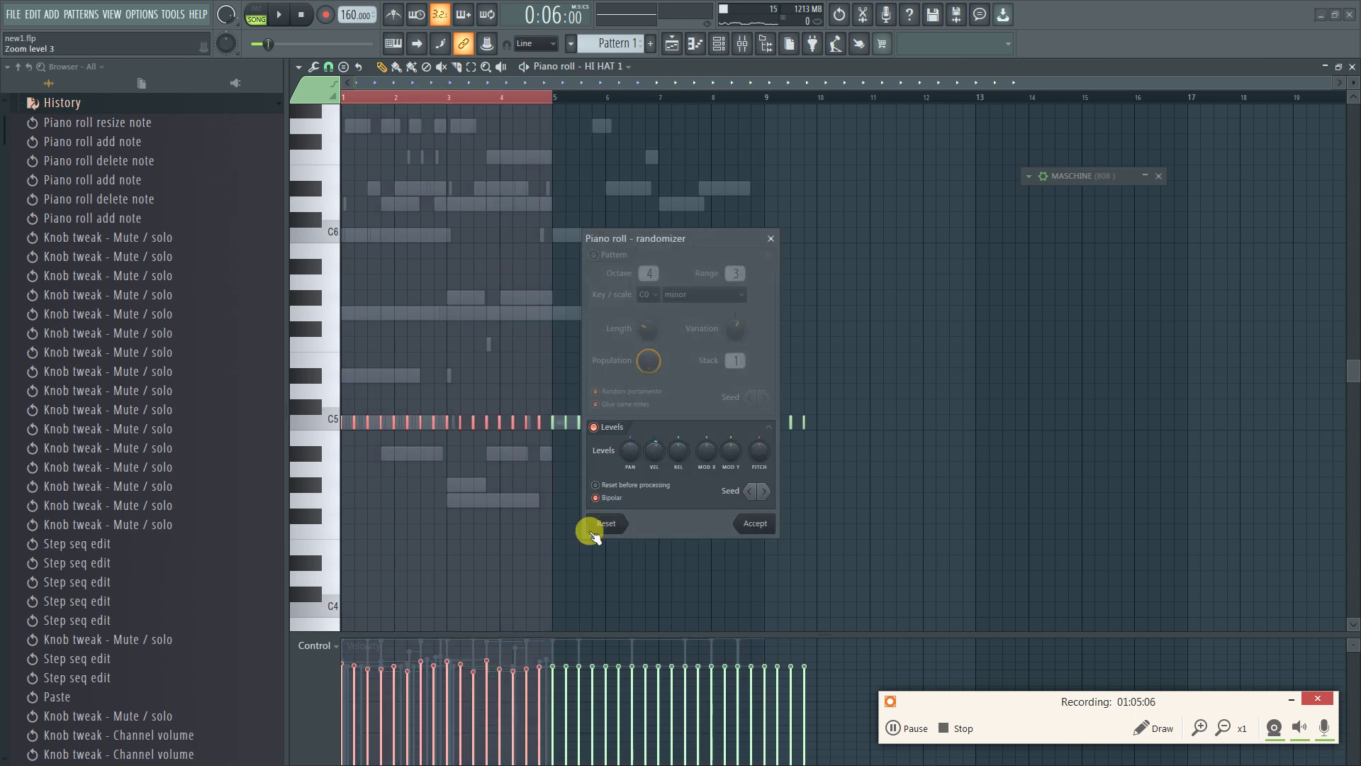
{"action": "left_click", "coordinate": [756, 530]}
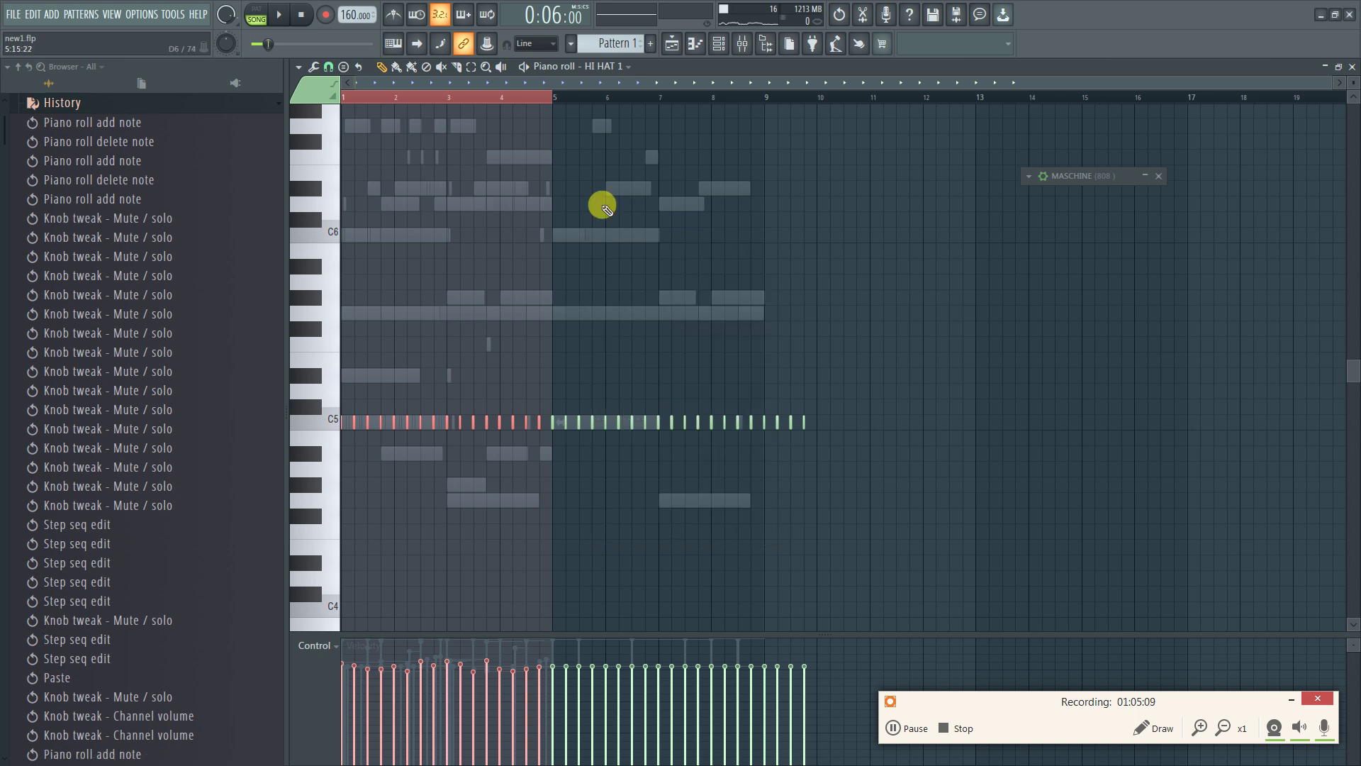
Replace the HI HAT 1 notes from bar 5 onward with a duplicate of the notes in bars 1 to 4
{"action": "left_click_drag", "start_coordinate": [554, 99], "coordinate": [824, 109]}
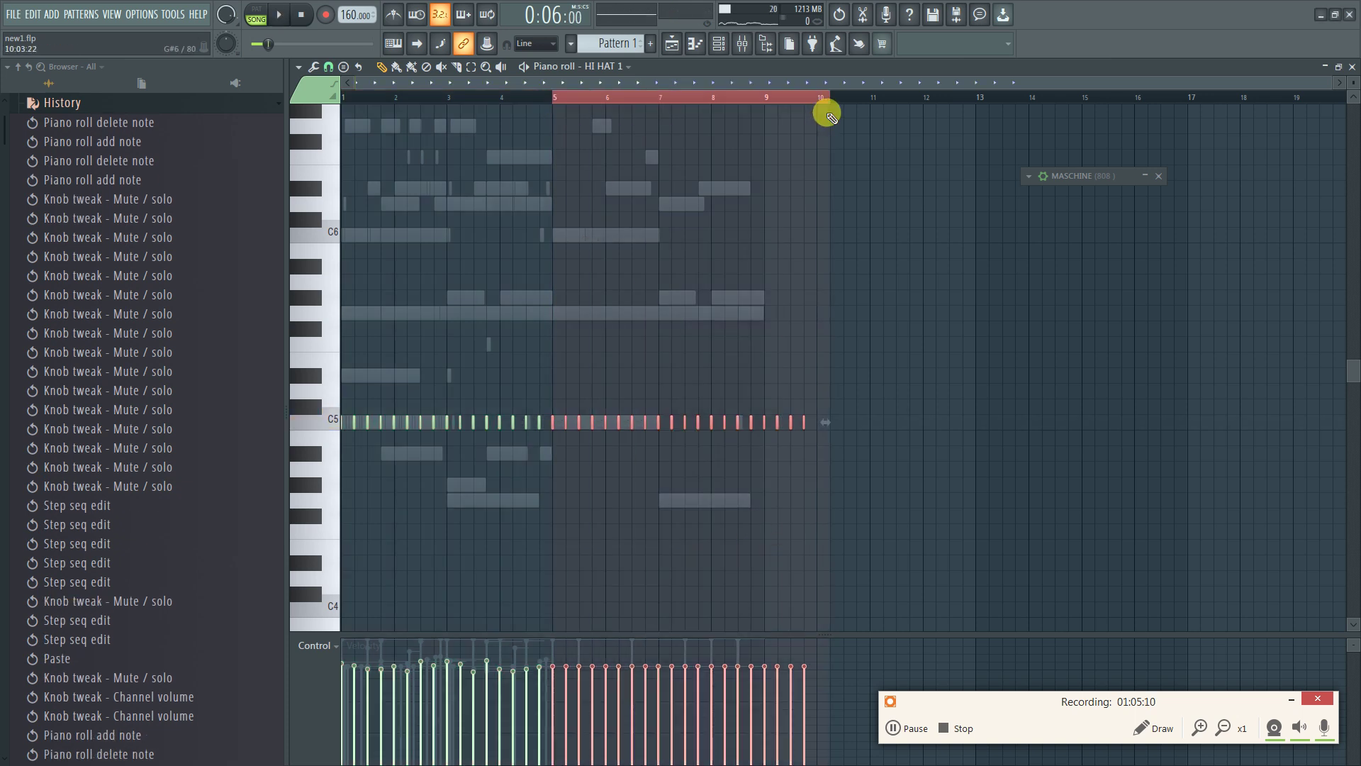
{"action": "key", "text": "Delete"}
{"action": "left_click_drag", "start_coordinate": [558, 99], "coordinate": [2, 131]}
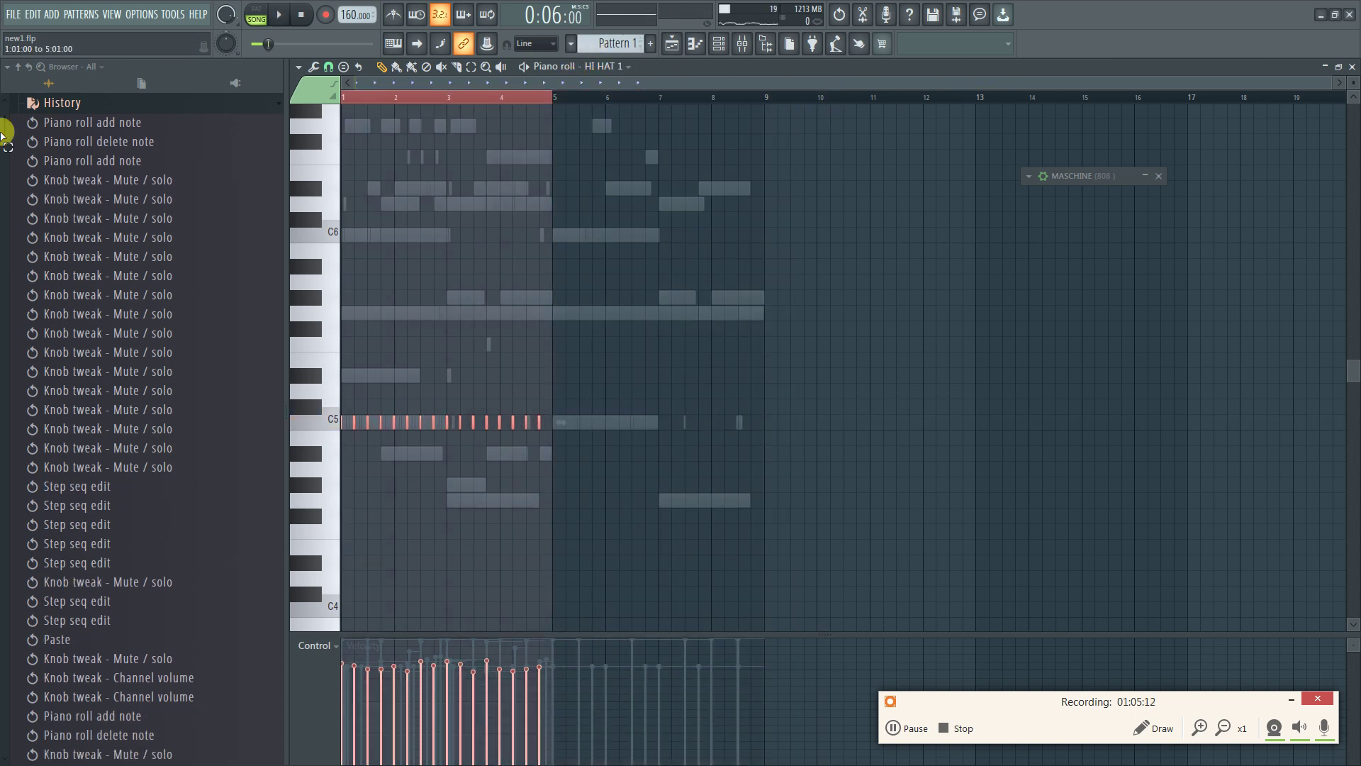
{"action": "key", "text": "ctrl+b"}
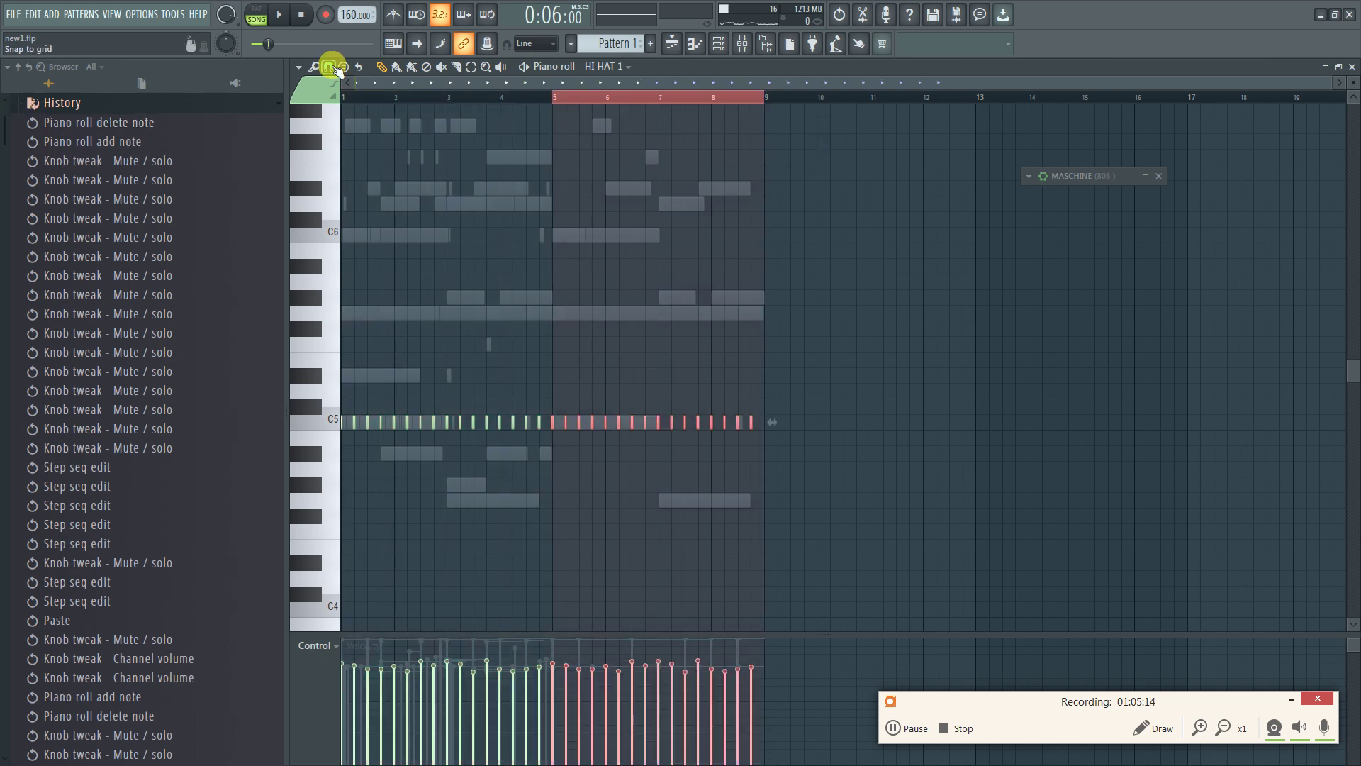
In the OPEN HI piano roll, listen to bars 1 and 2 and duplicate their note into bars 3 and 4
{"action": "left_click", "coordinate": [601, 66]}
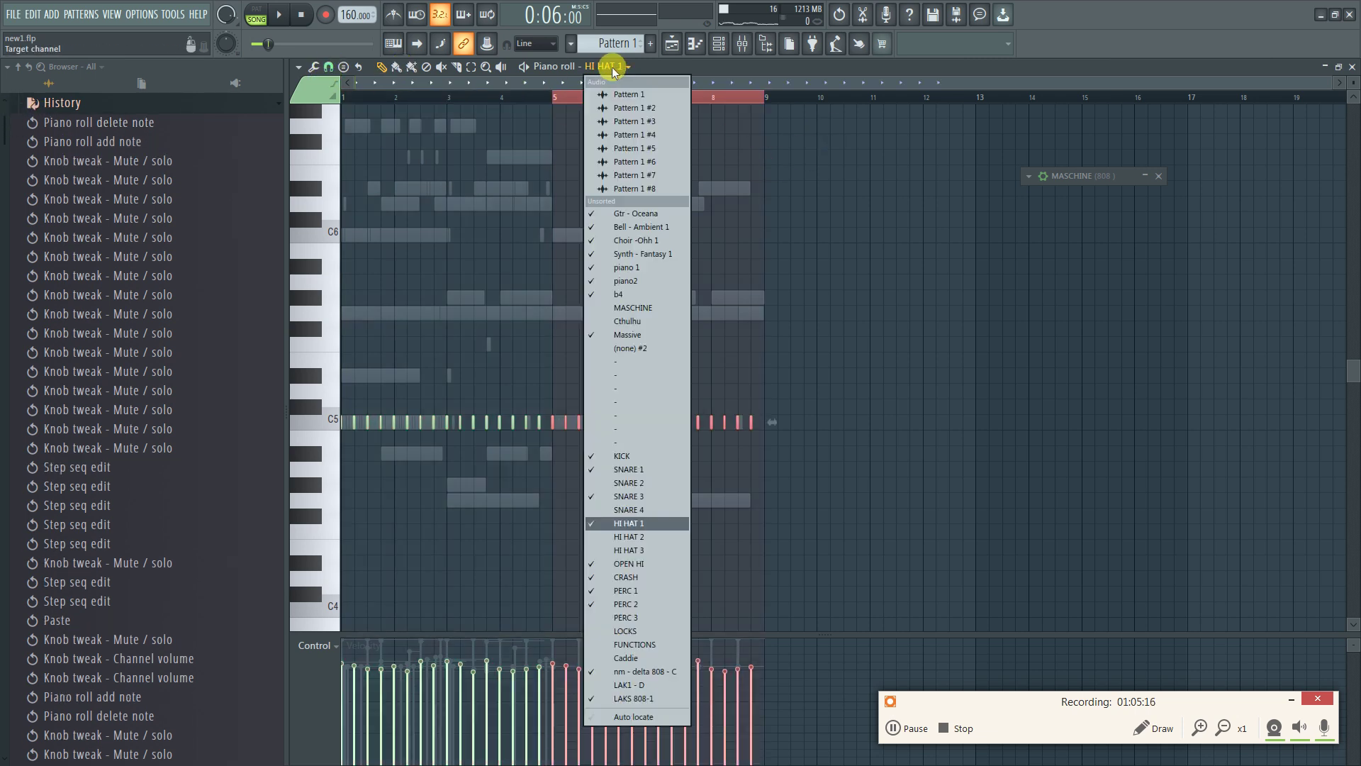
{"action": "left_click", "coordinate": [641, 564]}
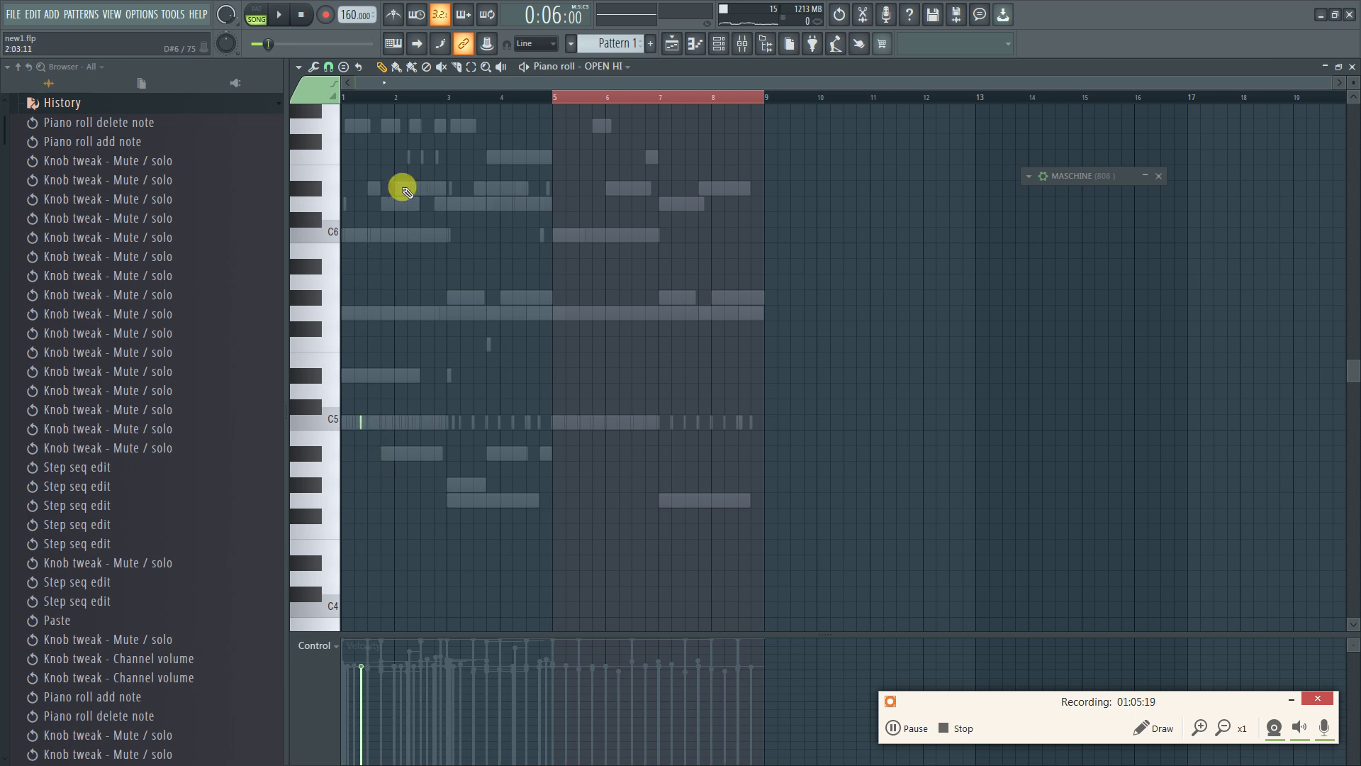
{"action": "left_click_drag", "start_coordinate": [447, 100], "coordinate": [342, 98]}
{"action": "key", "text": "space"}
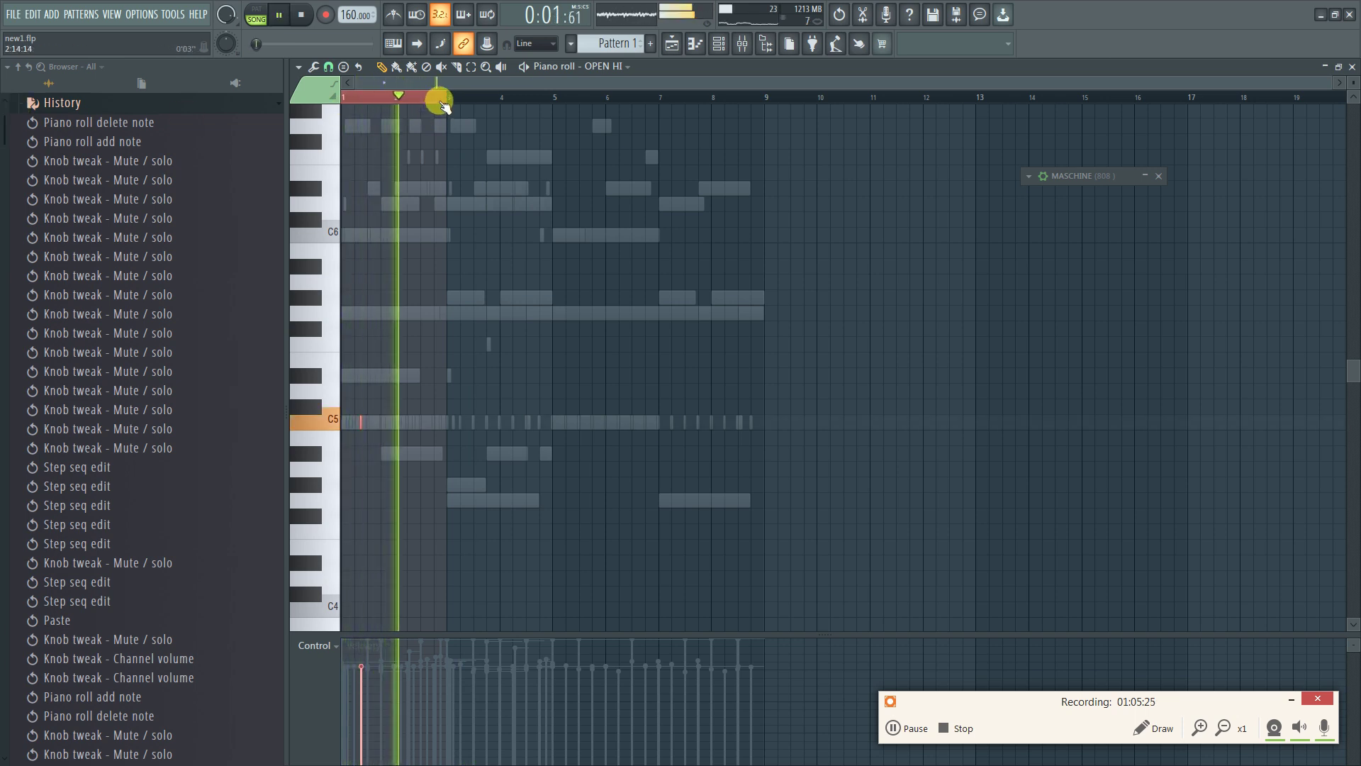
{"action": "key", "text": "space"}
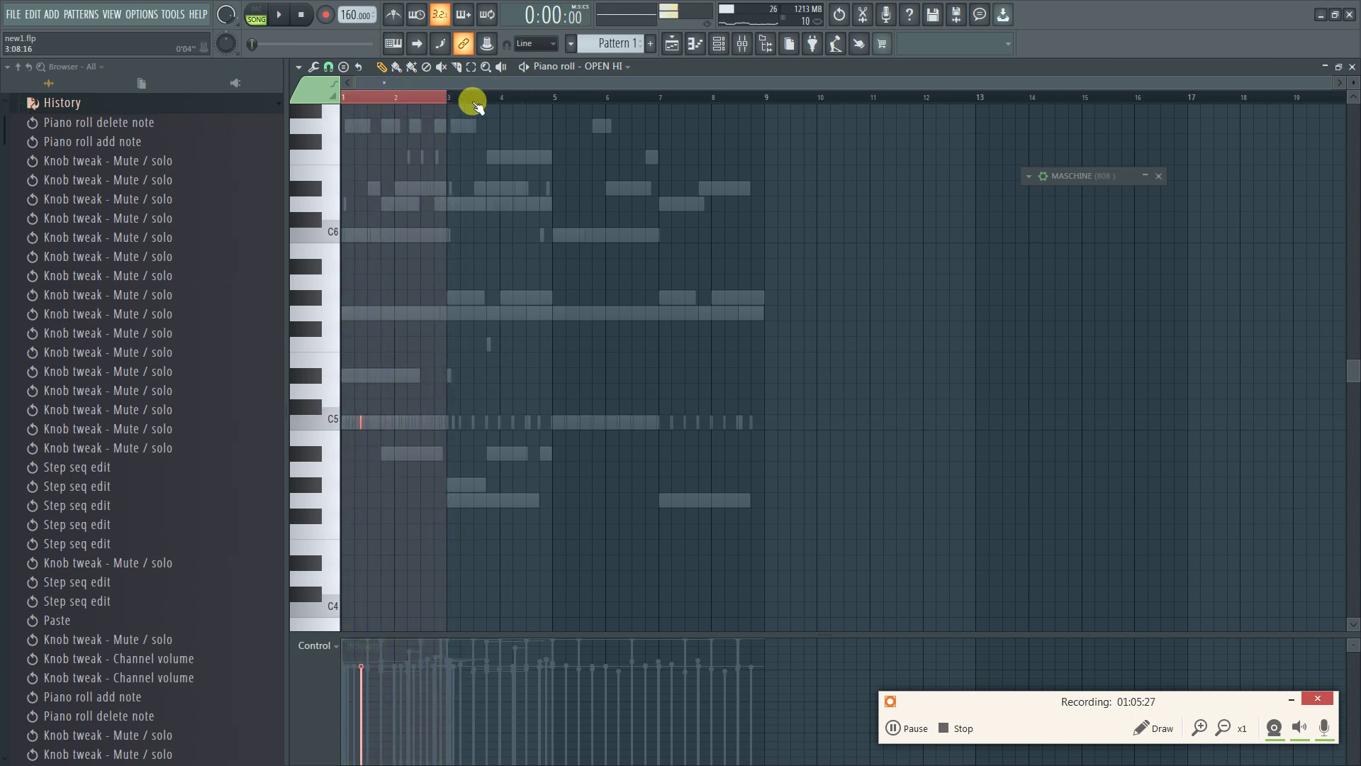
{"action": "key", "text": "ctrl+b"}
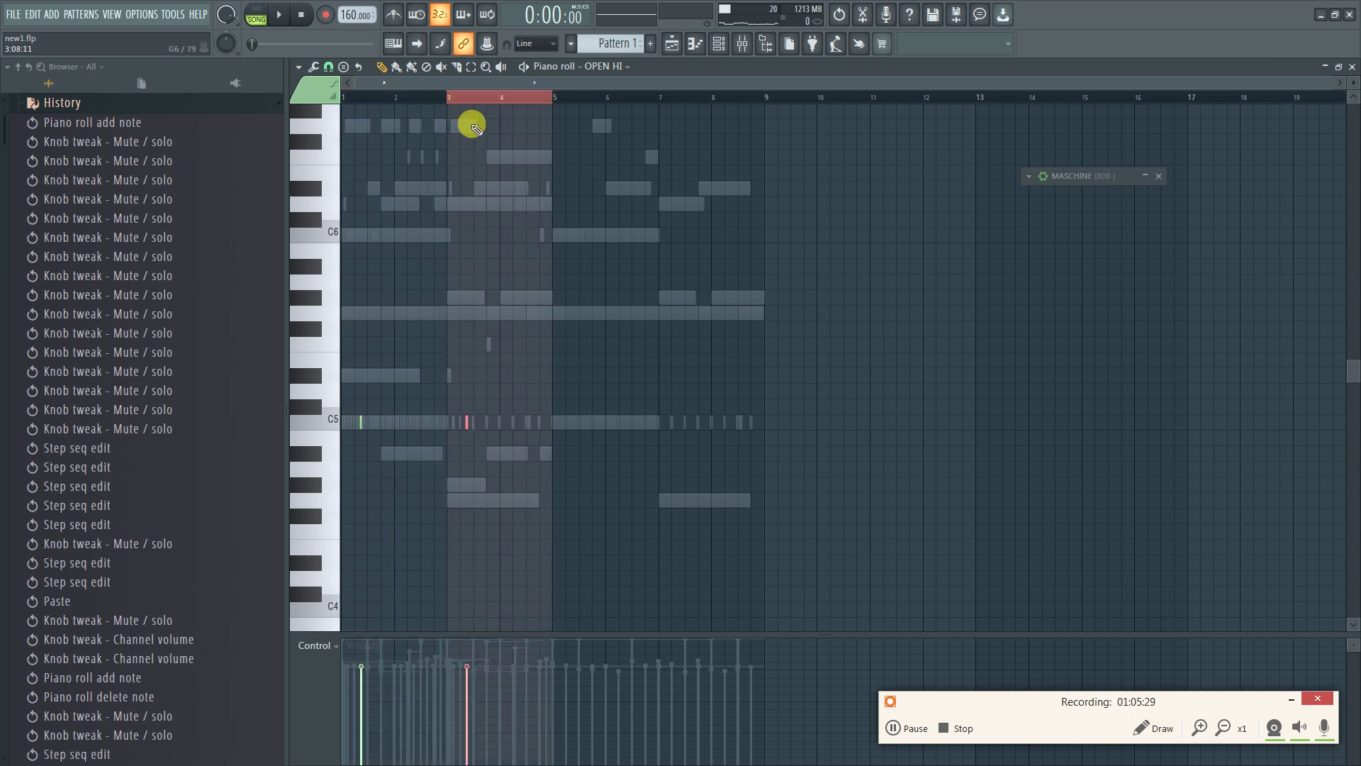
Pan the first OPEN HI note to the right and the second to the left, and listen to the pattern in the channel rack
{"action": "key", "text": "ctrl+a"}
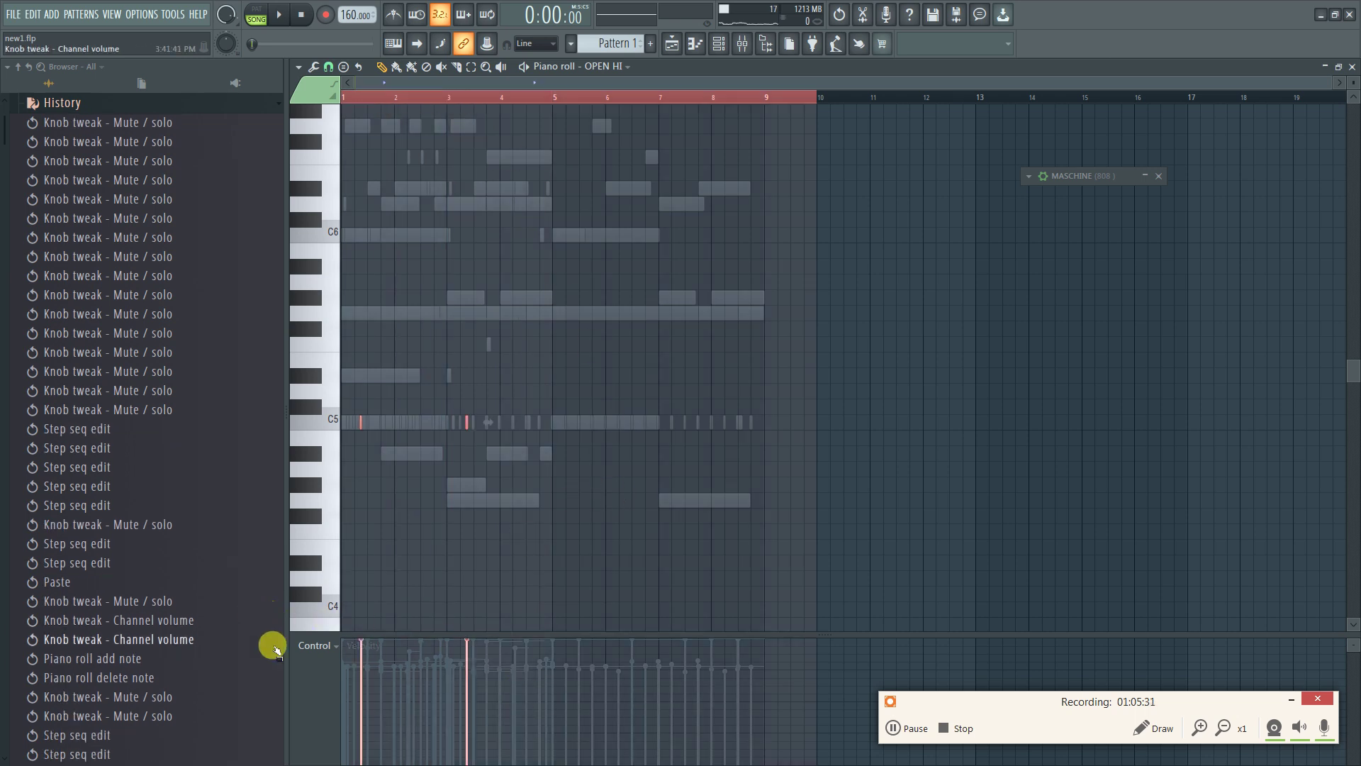
{"action": "left_click", "coordinate": [316, 646]}
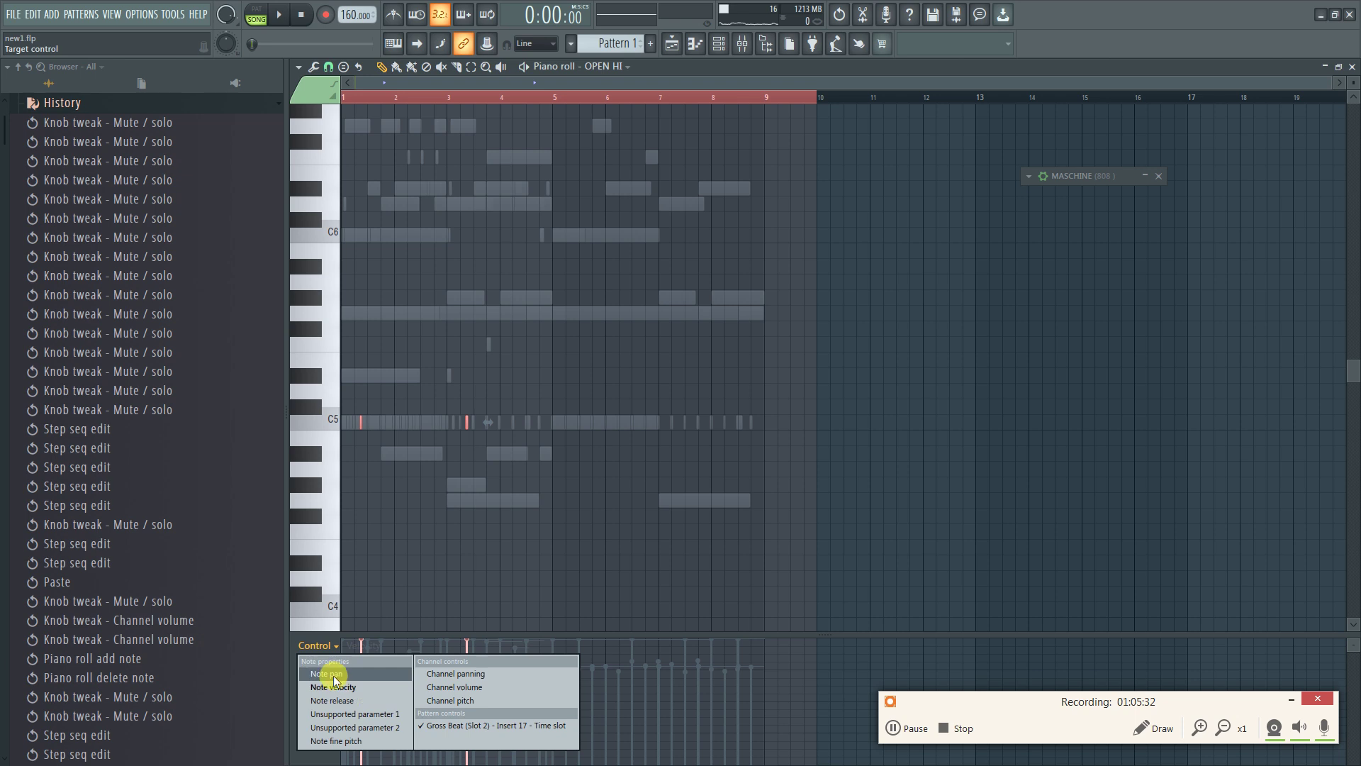
{"action": "left_click", "coordinate": [328, 675]}
{"action": "left_click_drag", "start_coordinate": [412, 709], "coordinate": [514, 722]}
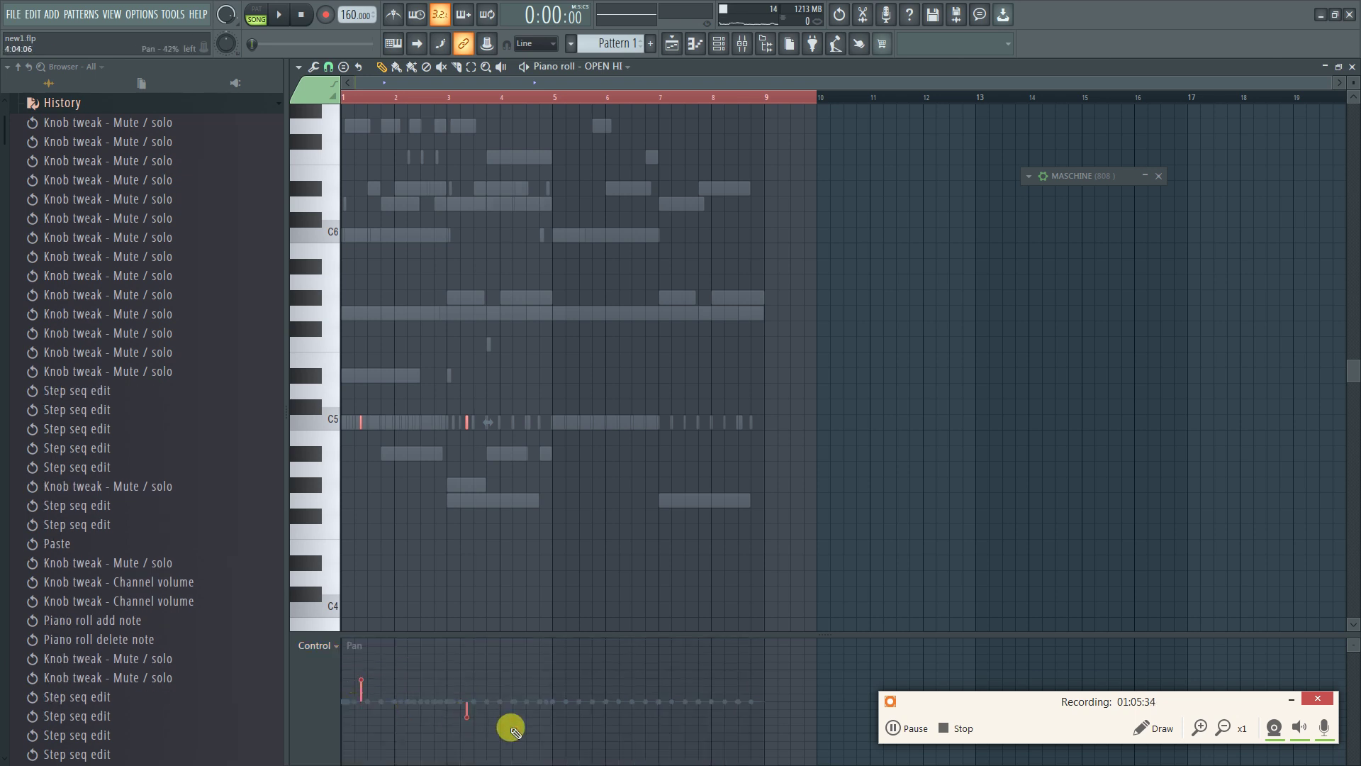
{"action": "left_click", "coordinate": [1353, 67]}
{"action": "key", "text": "space"}
{"action": "scroll", "coordinate": [759, 433], "scroll_direction": "down", "scroll_amount": 3}
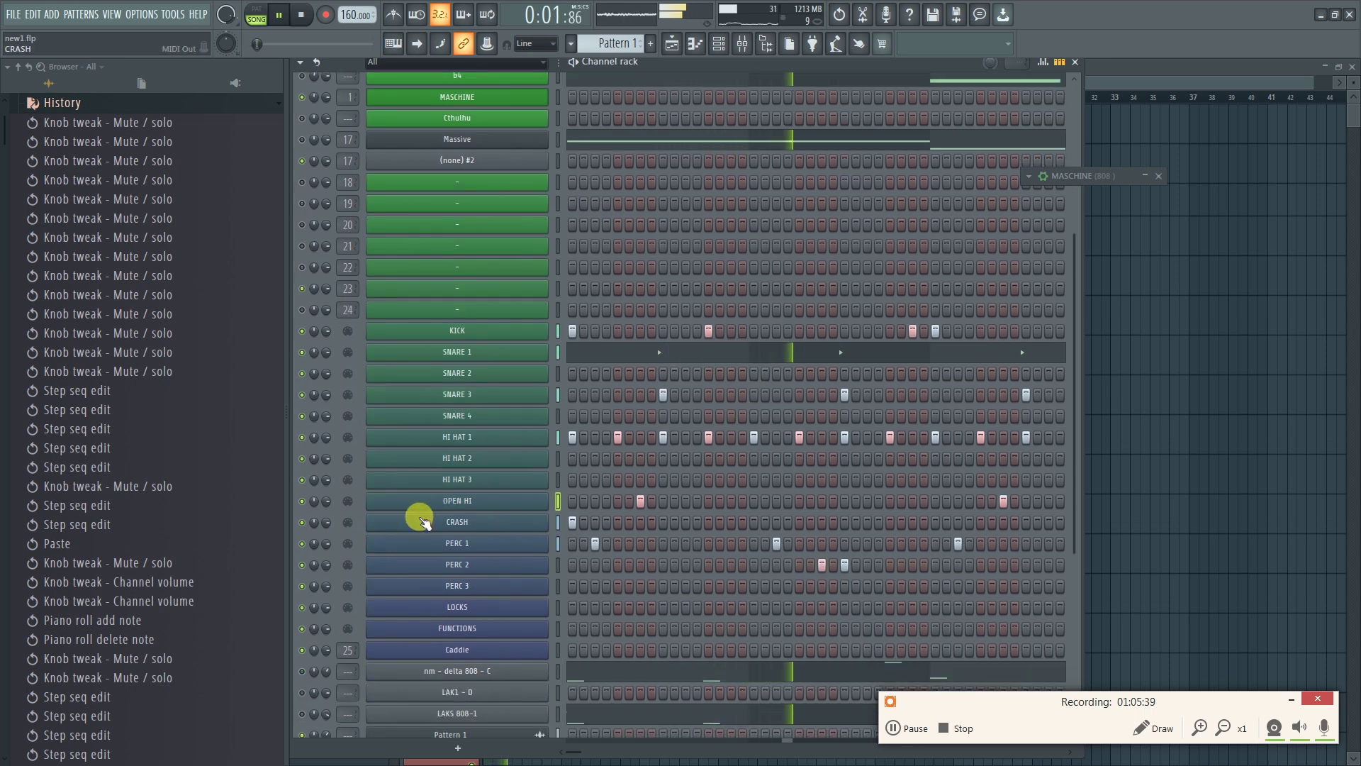
{"action": "key", "text": "space"}
Examine the CRASH channel's piano roll during playback and its channel settings
{"action": "right_click", "coordinate": [478, 526]}
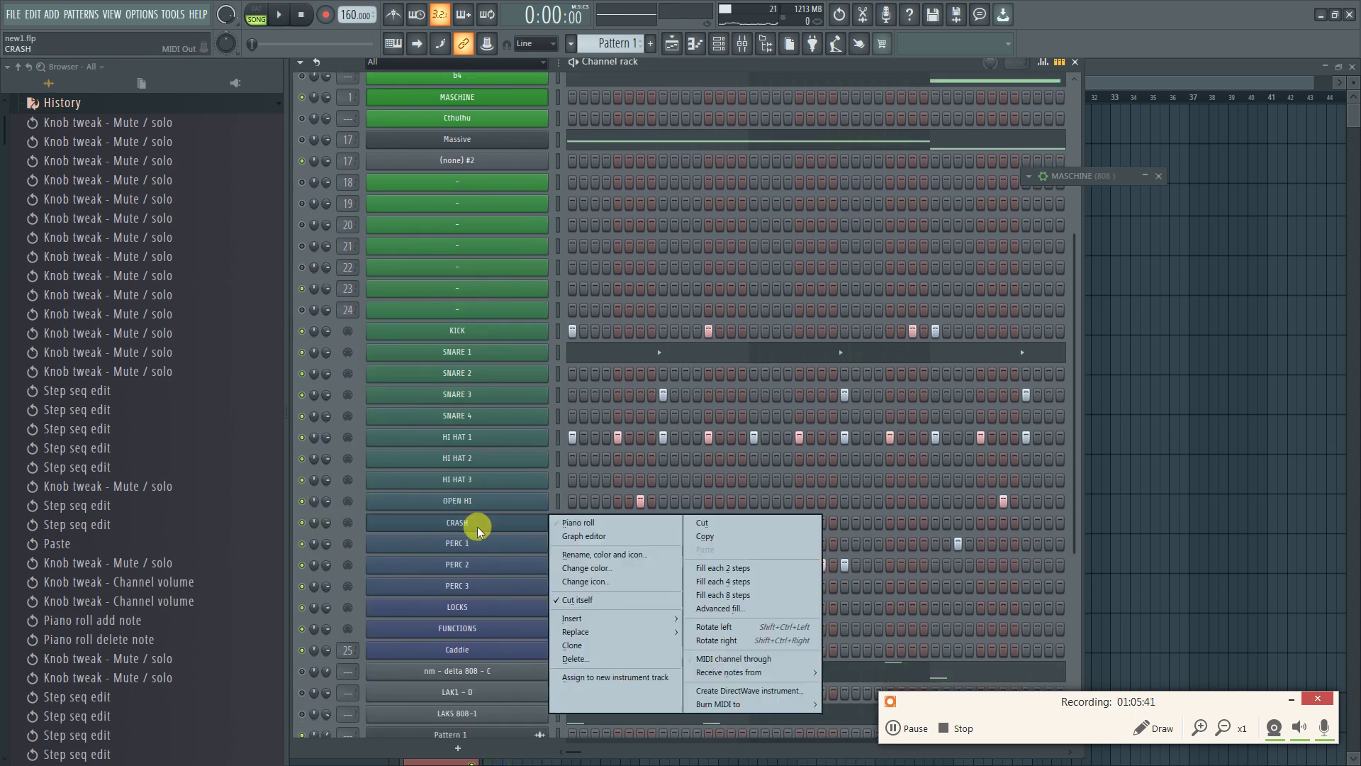
{"action": "left_click", "coordinate": [578, 522]}
{"action": "key", "text": "space"}
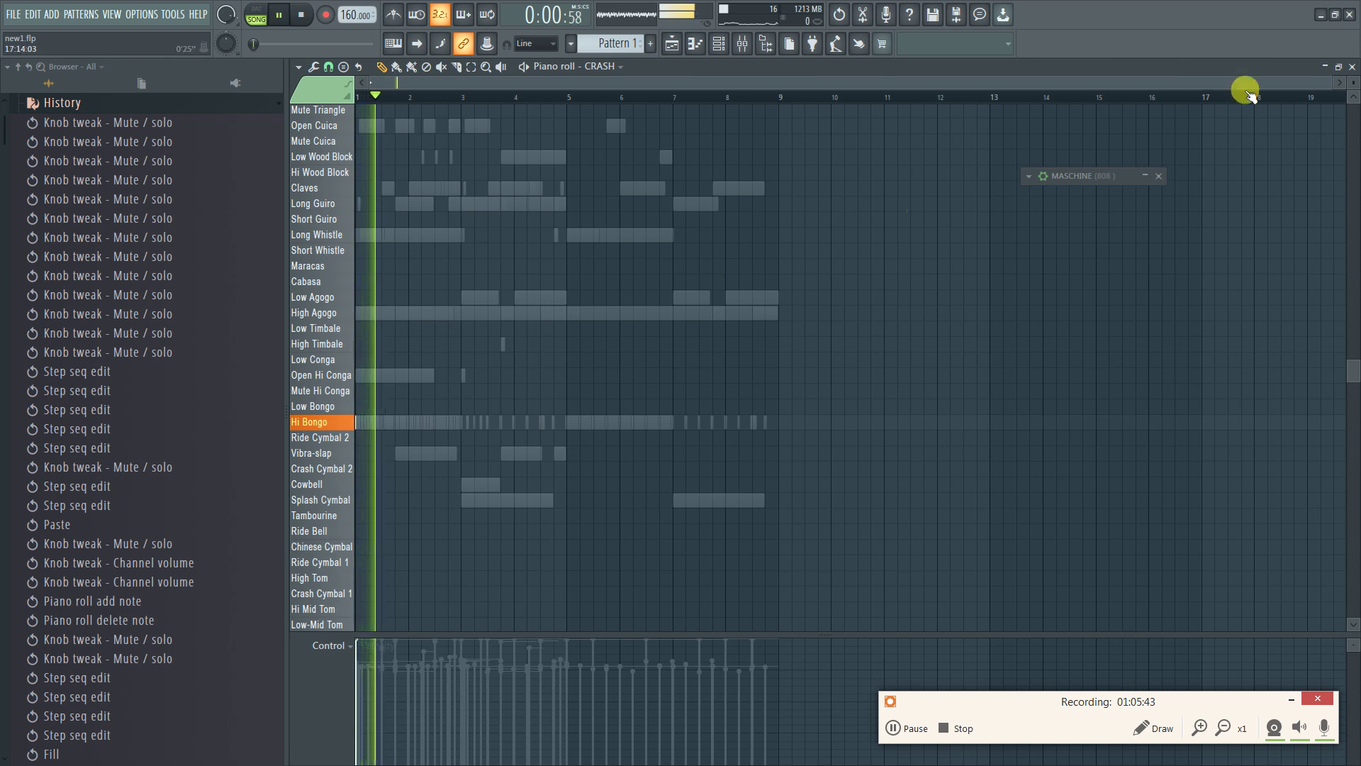
{"action": "key", "text": "space"}
{"action": "key", "text": "F6"}
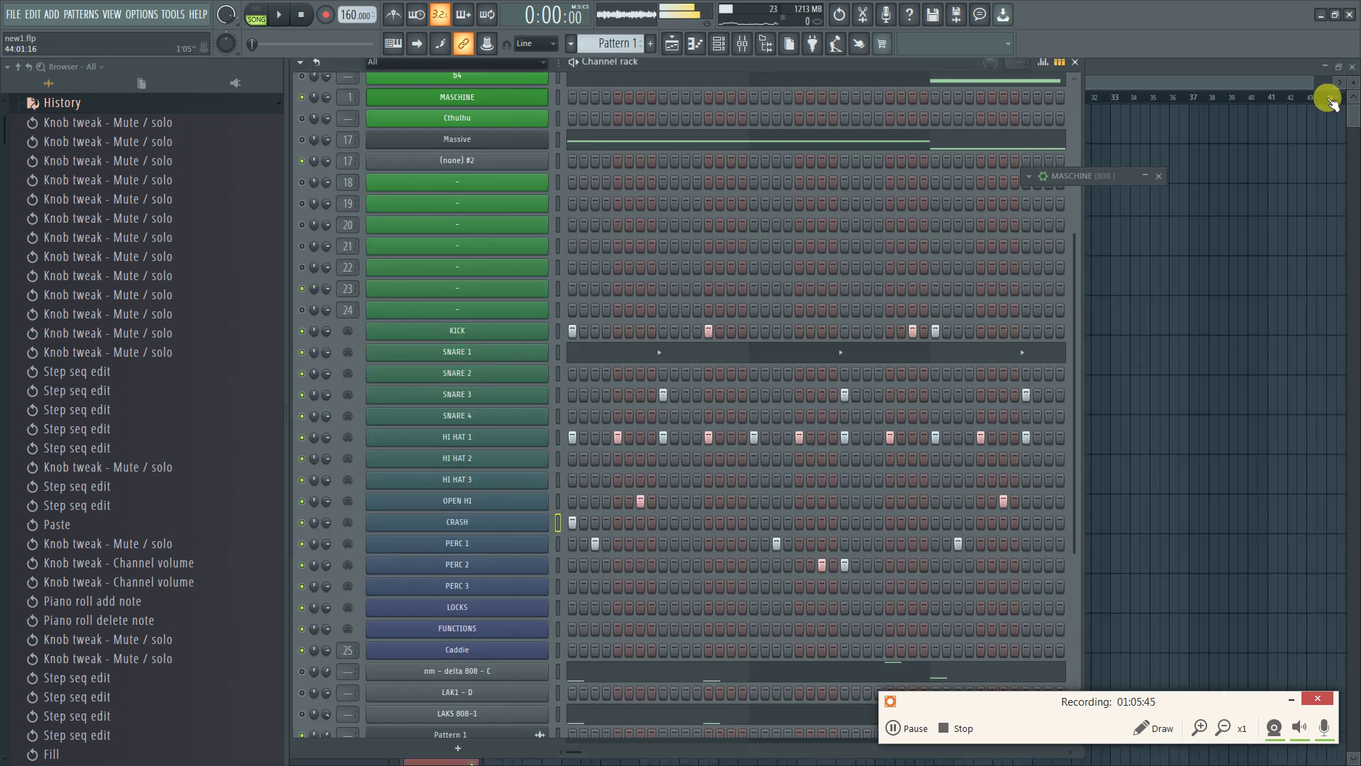
{"action": "left_click", "coordinate": [530, 516]}
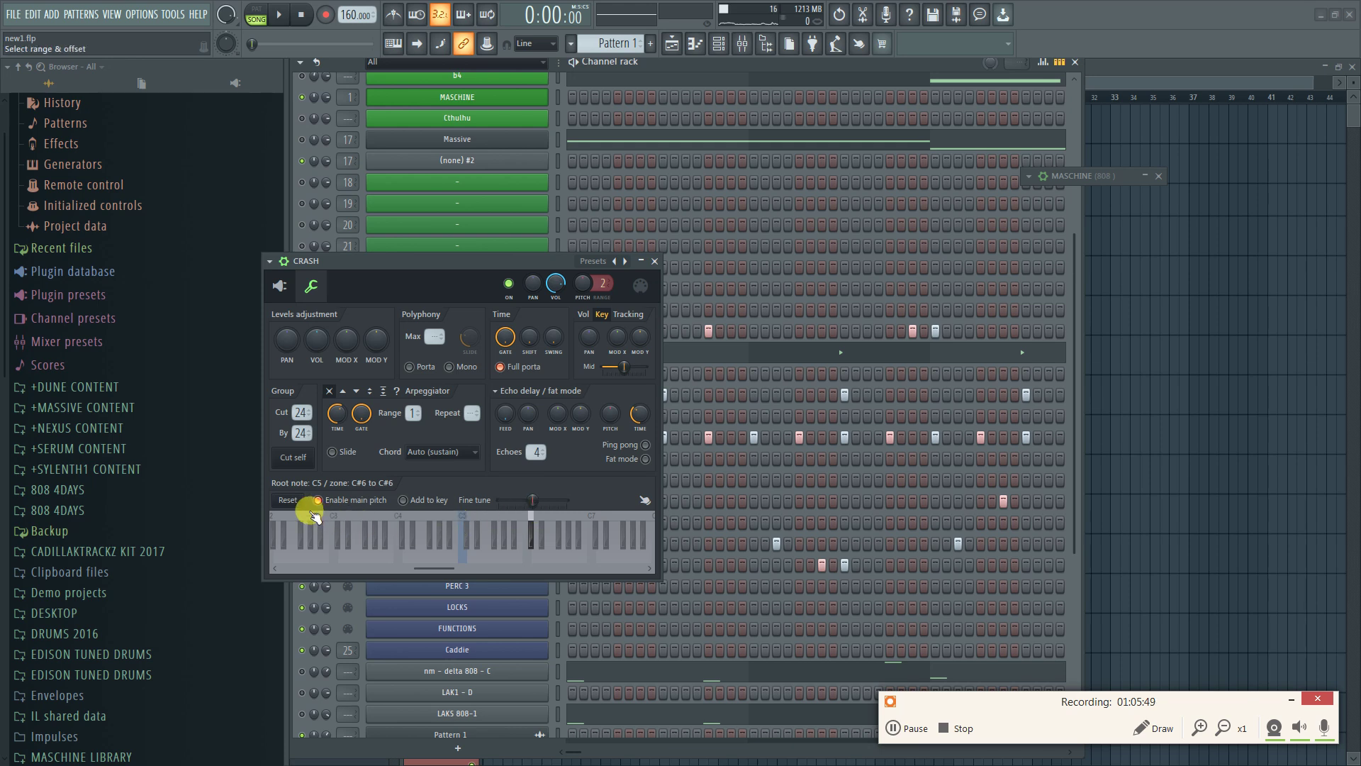
{"action": "left_click", "coordinate": [655, 261]}
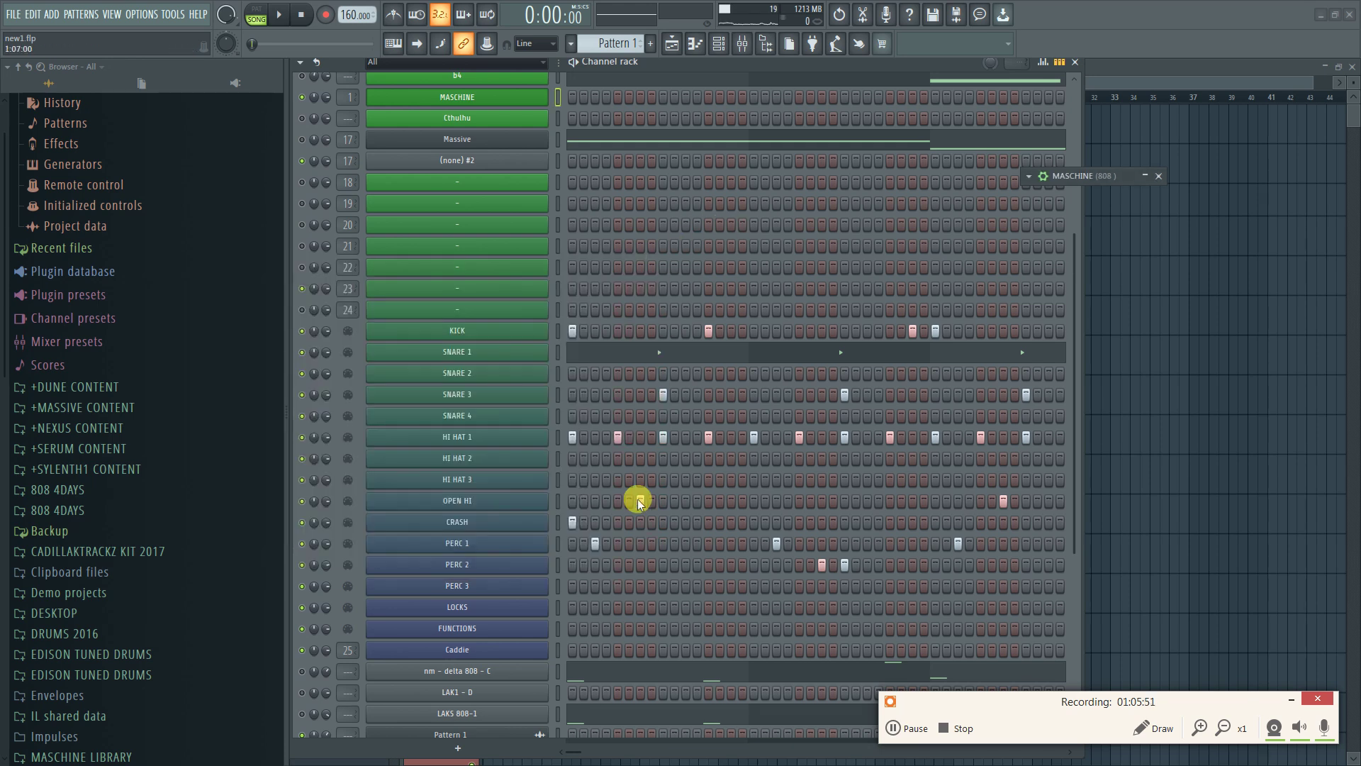
In the CRASH piano roll, lengthen the C5 note from bar 1 to about the middle of bar 8, and listen to it
{"action": "right_click", "coordinate": [531, 528]}
{"action": "left_click", "coordinate": [564, 524]}
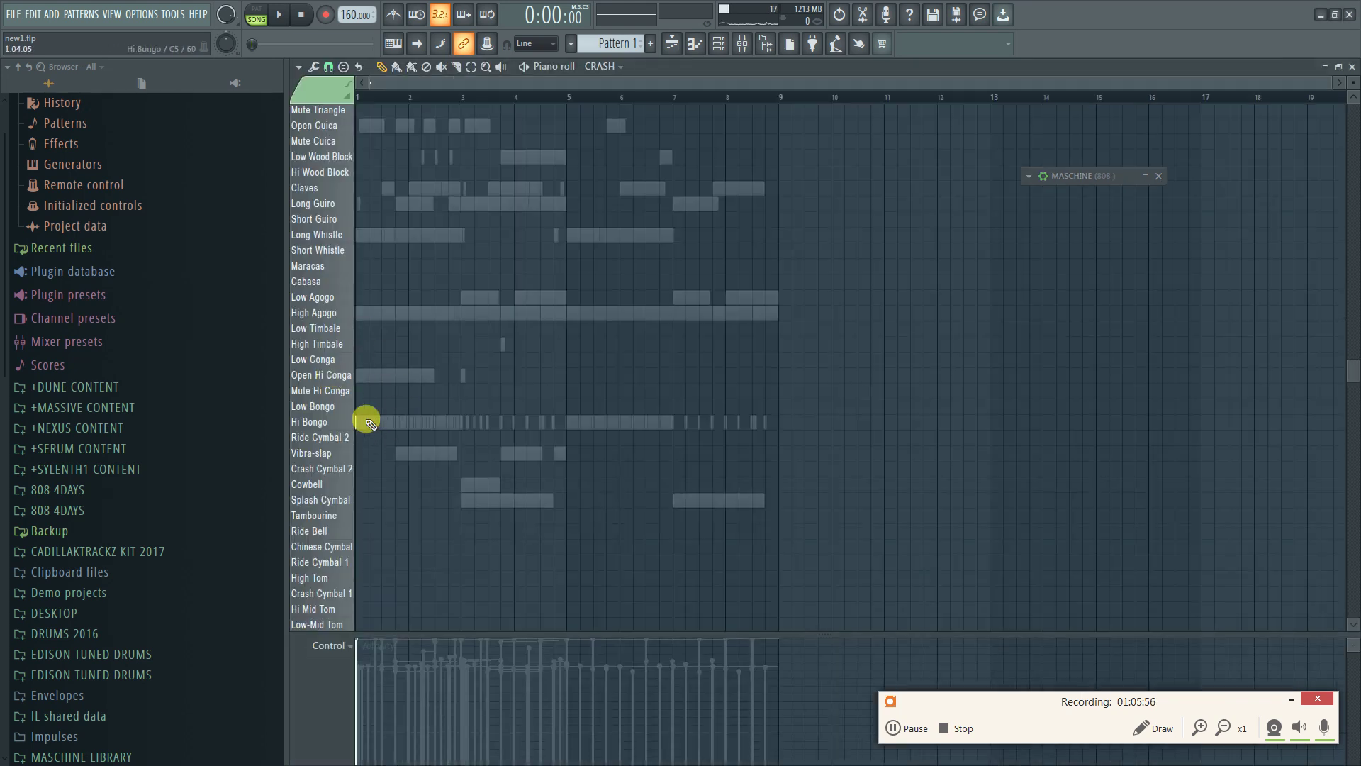
{"action": "left_click_drag", "start_coordinate": [356, 422], "coordinate": [753, 411]}
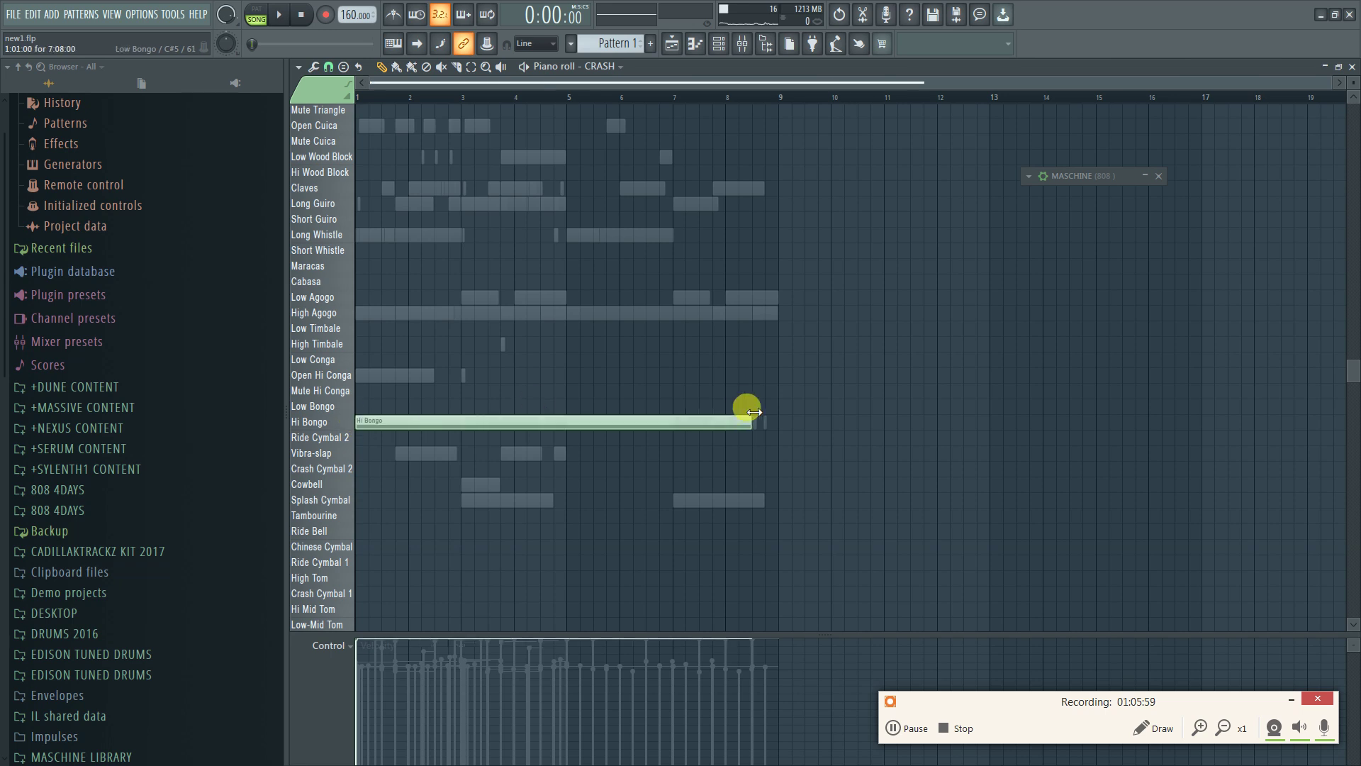
{"action": "key", "text": "space"}
{"action": "key", "text": "F6"}
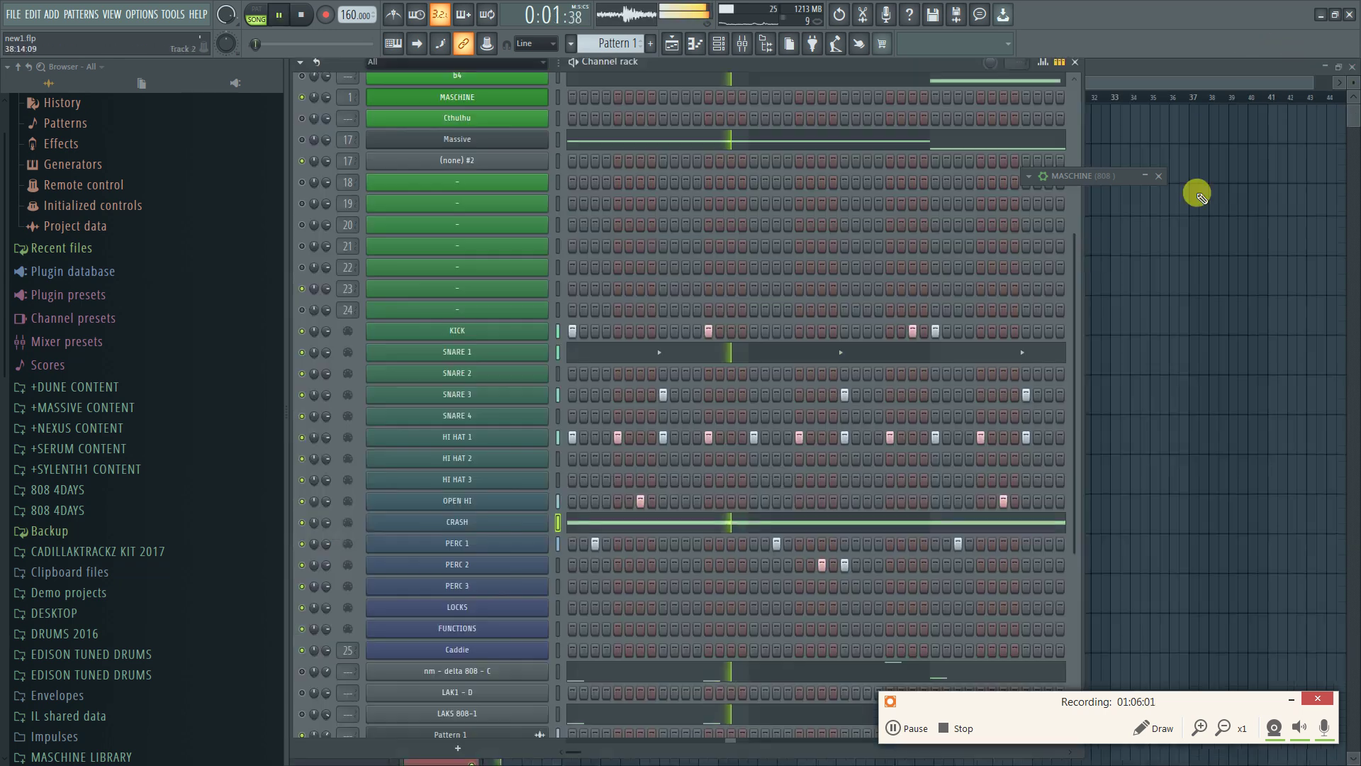
In the PERC 1 piano roll, delete the C5 note near the start of bar 3
{"action": "right_click", "coordinate": [549, 538]}
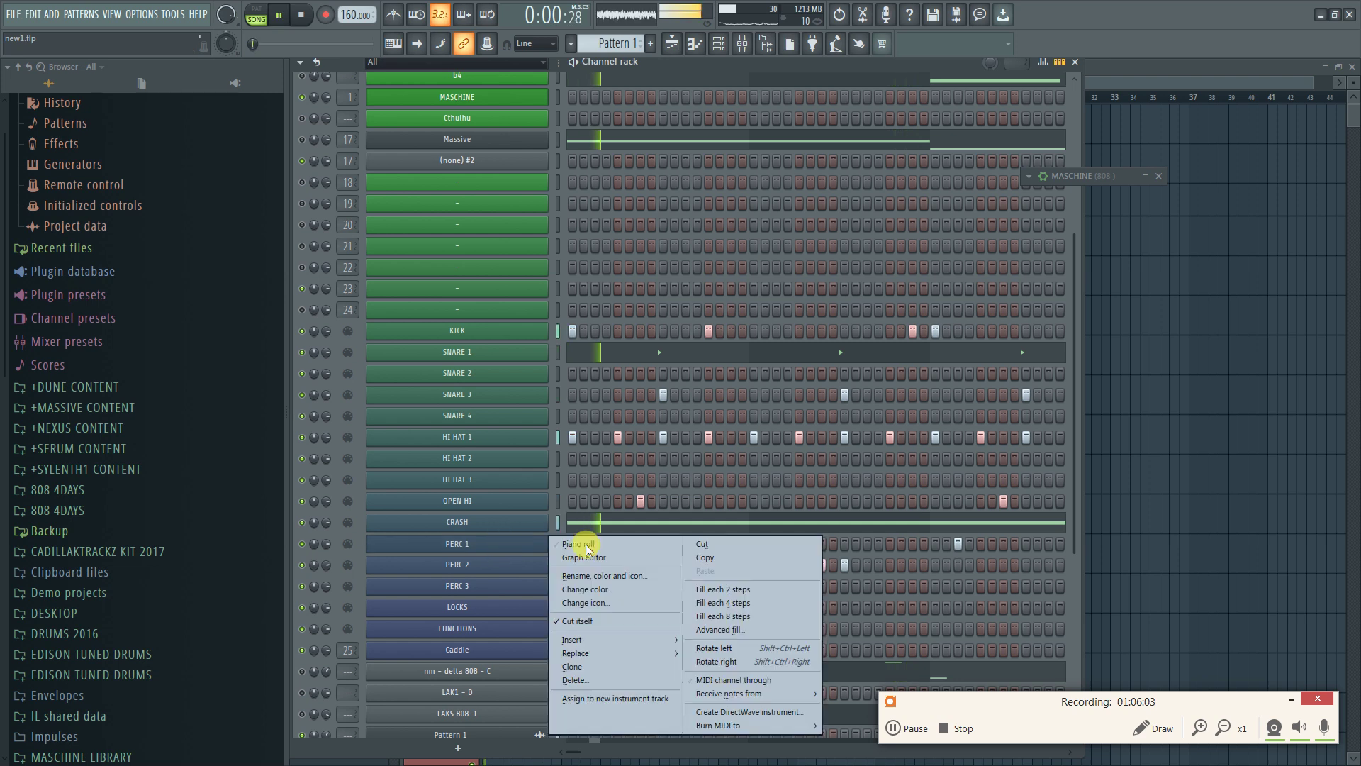
{"action": "left_click", "coordinate": [604, 549]}
{"action": "key", "text": "space"}
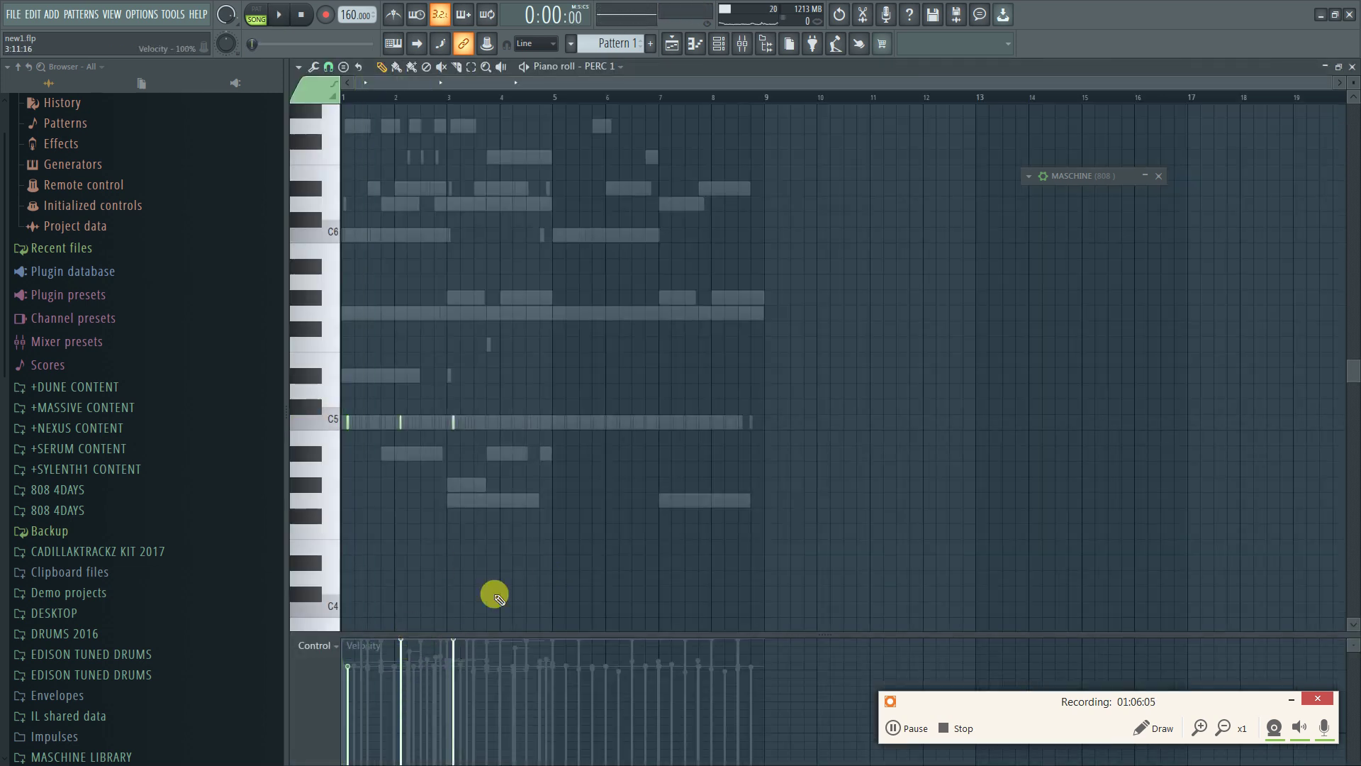
{"action": "left_click_drag", "start_coordinate": [491, 577], "coordinate": [290, 571]}
{"action": "right_click", "coordinate": [464, 576]}
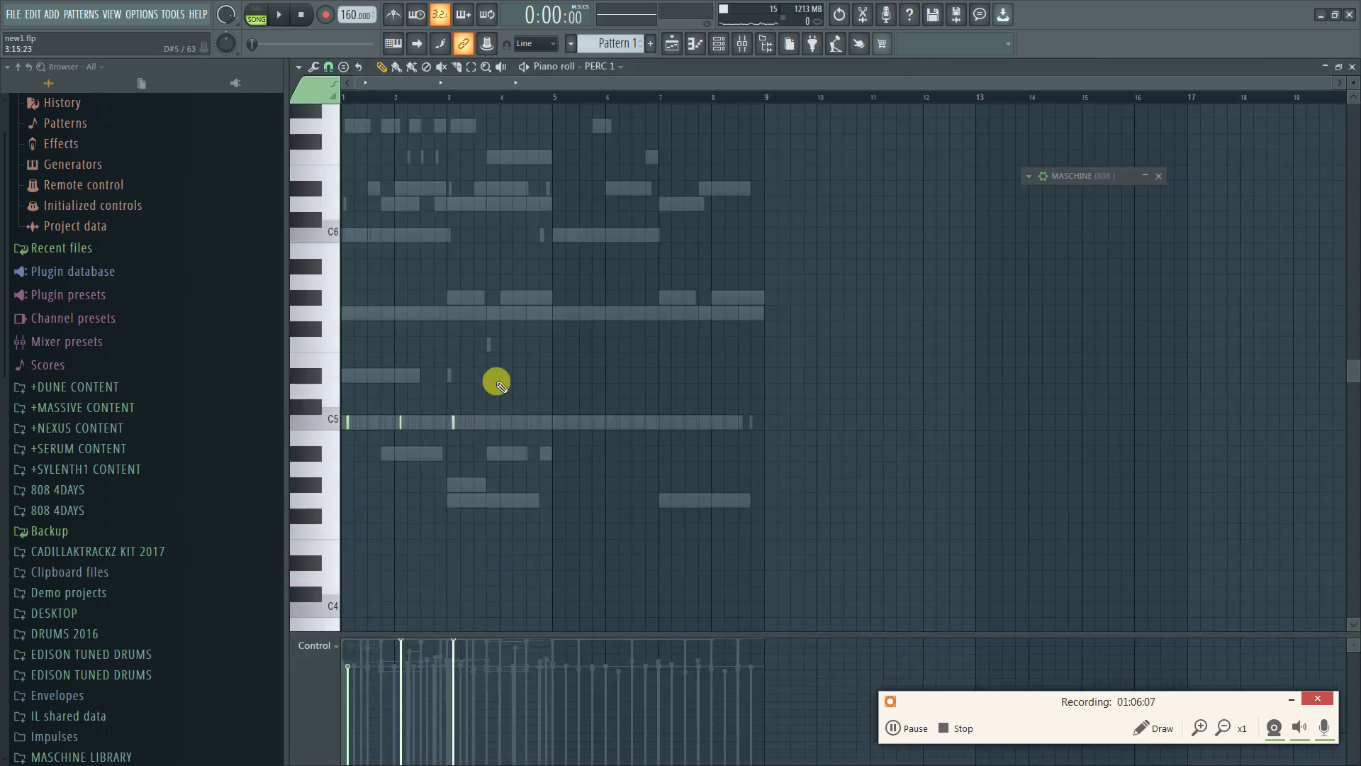
{"action": "right_click", "coordinate": [454, 418]}
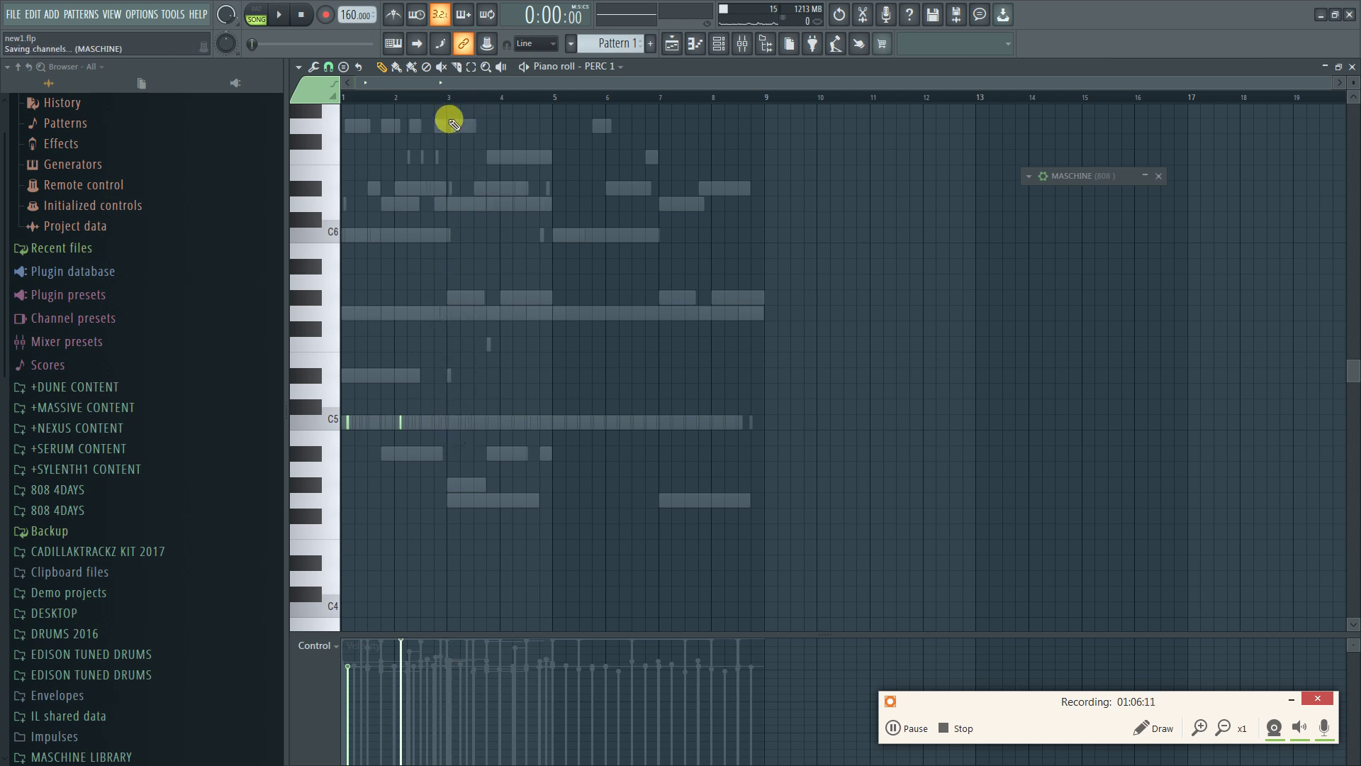
Duplicate the PERC 1 notes of bars 1 and 2 into bars 3 and 4, and the resulting four bars into bars 5 to 8
{"action": "left_click_drag", "start_coordinate": [450, 100], "coordinate": [2, 124]}
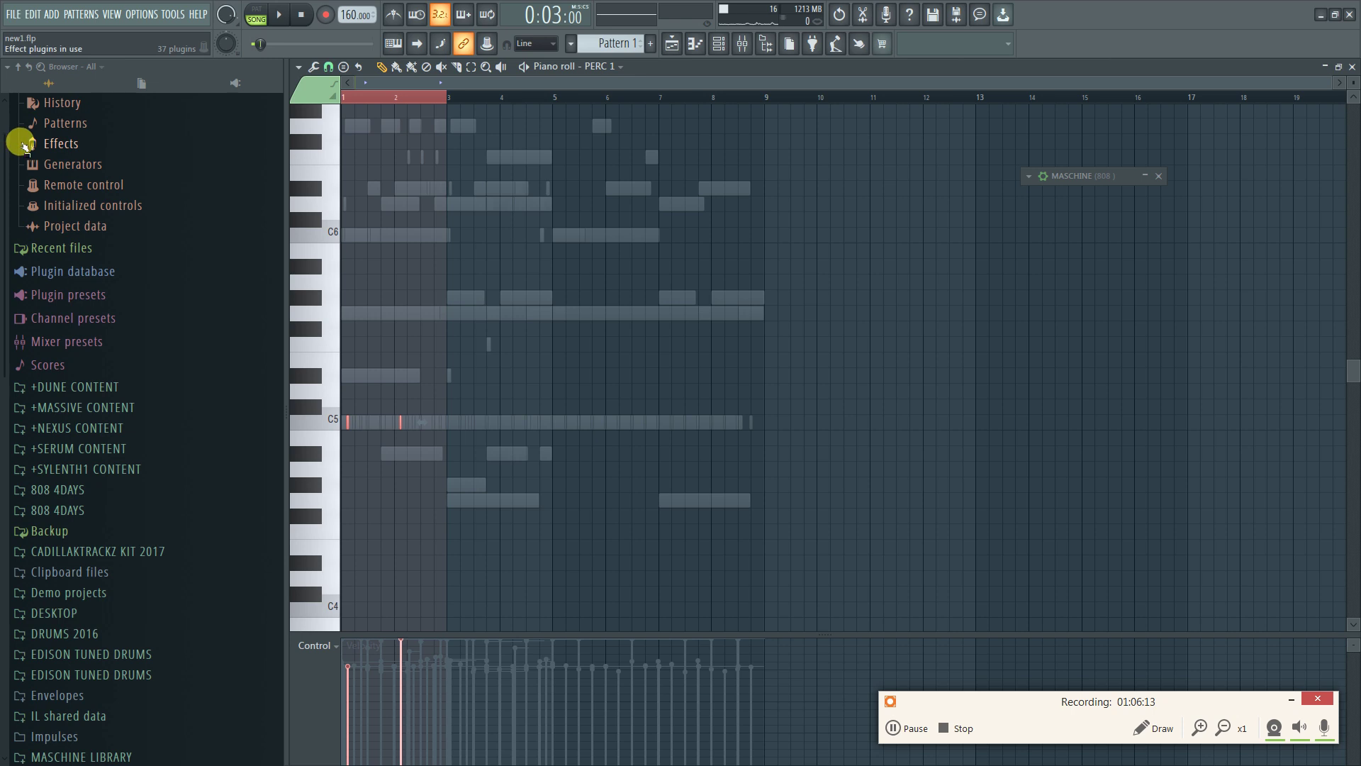
{"action": "key", "text": "ctrl+a"}
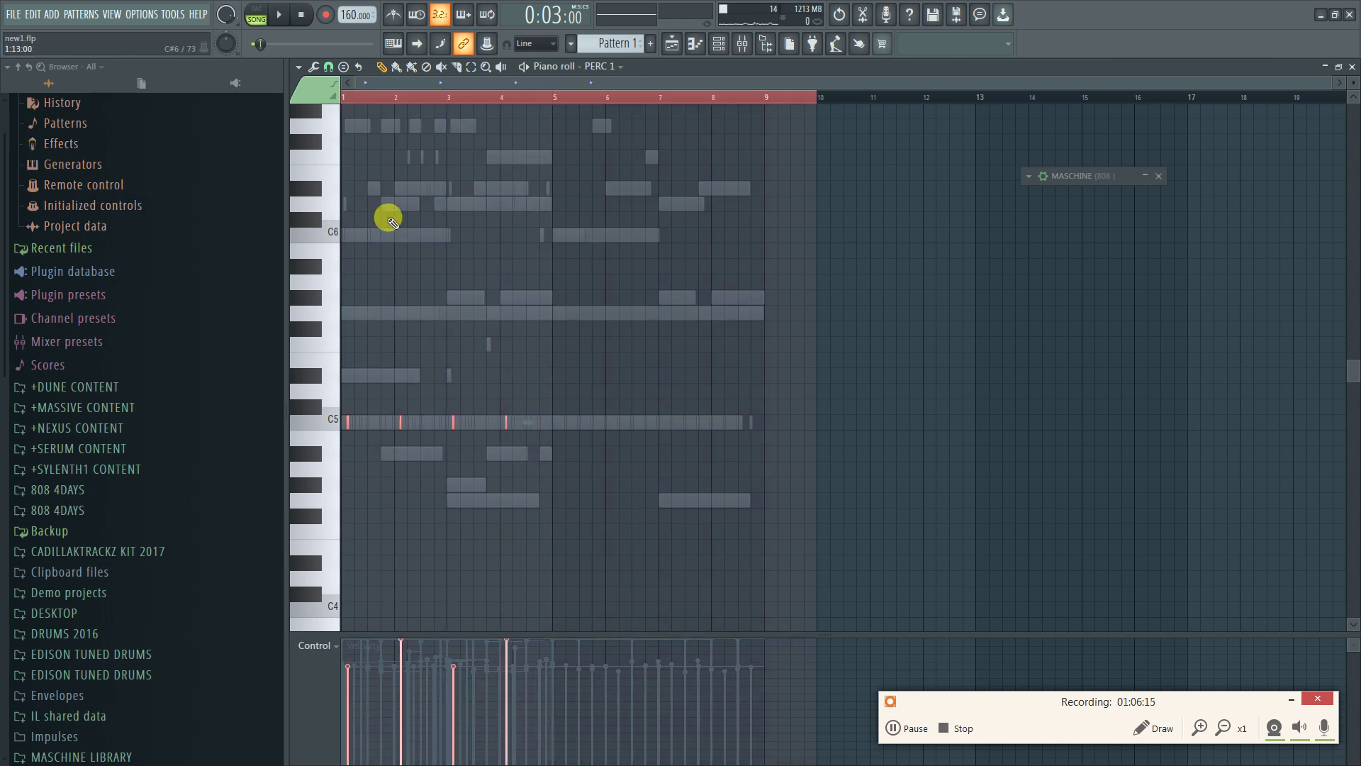
{"action": "left_click_drag", "start_coordinate": [554, 99], "coordinate": [2, 134]}
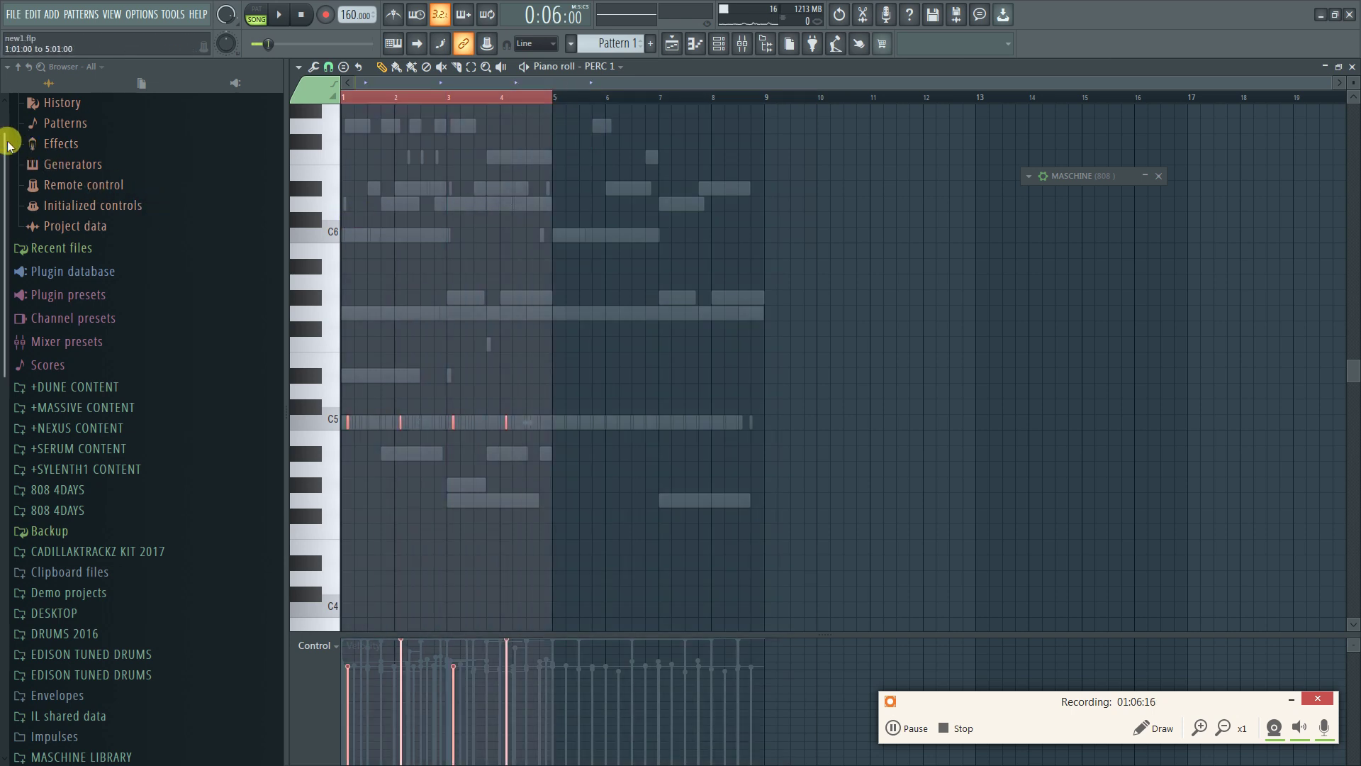
{"action": "key", "text": "ctrl+b"}
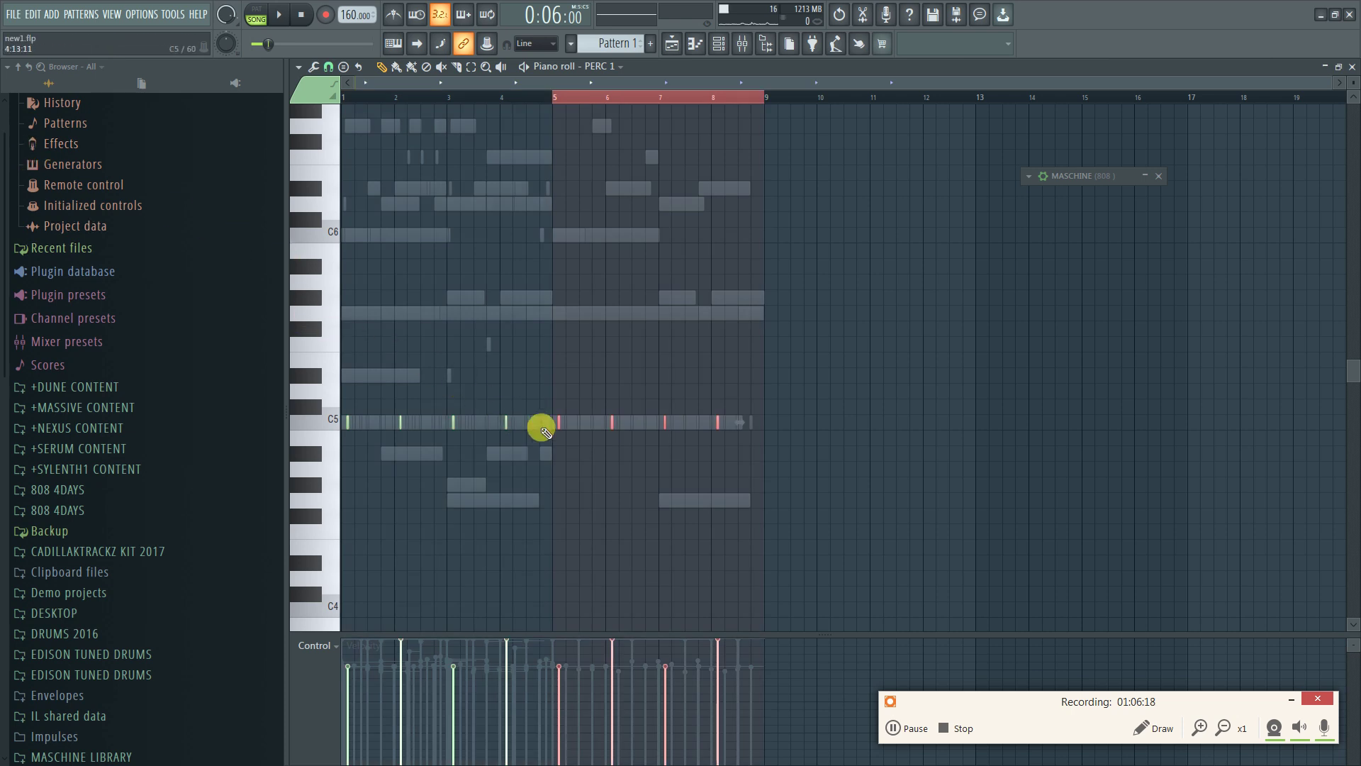
In the PERC 1 piano roll, lower the velocities of the notes in bars 2, 4, 6 and 8, and select all notes
{"action": "left_click", "coordinate": [591, 356]}
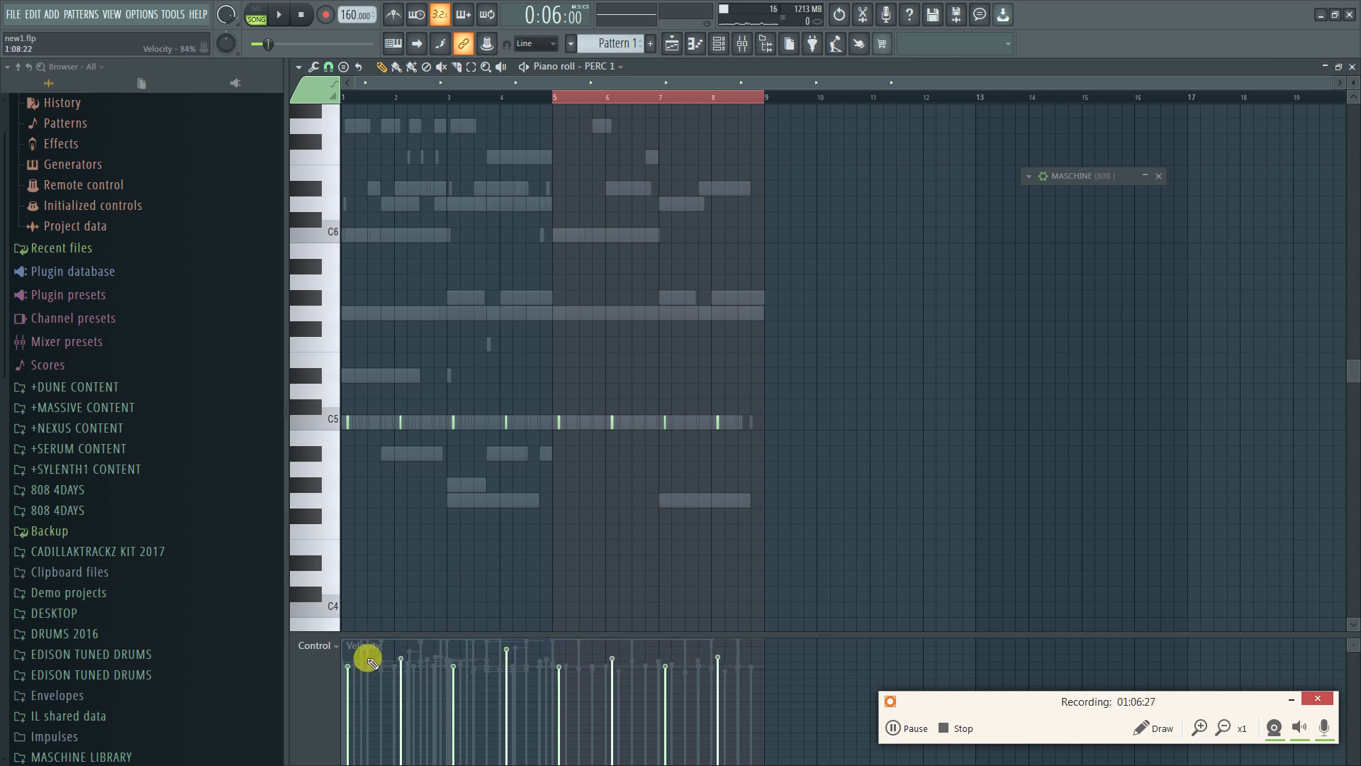
{"action": "key", "text": "ctrl+a"}
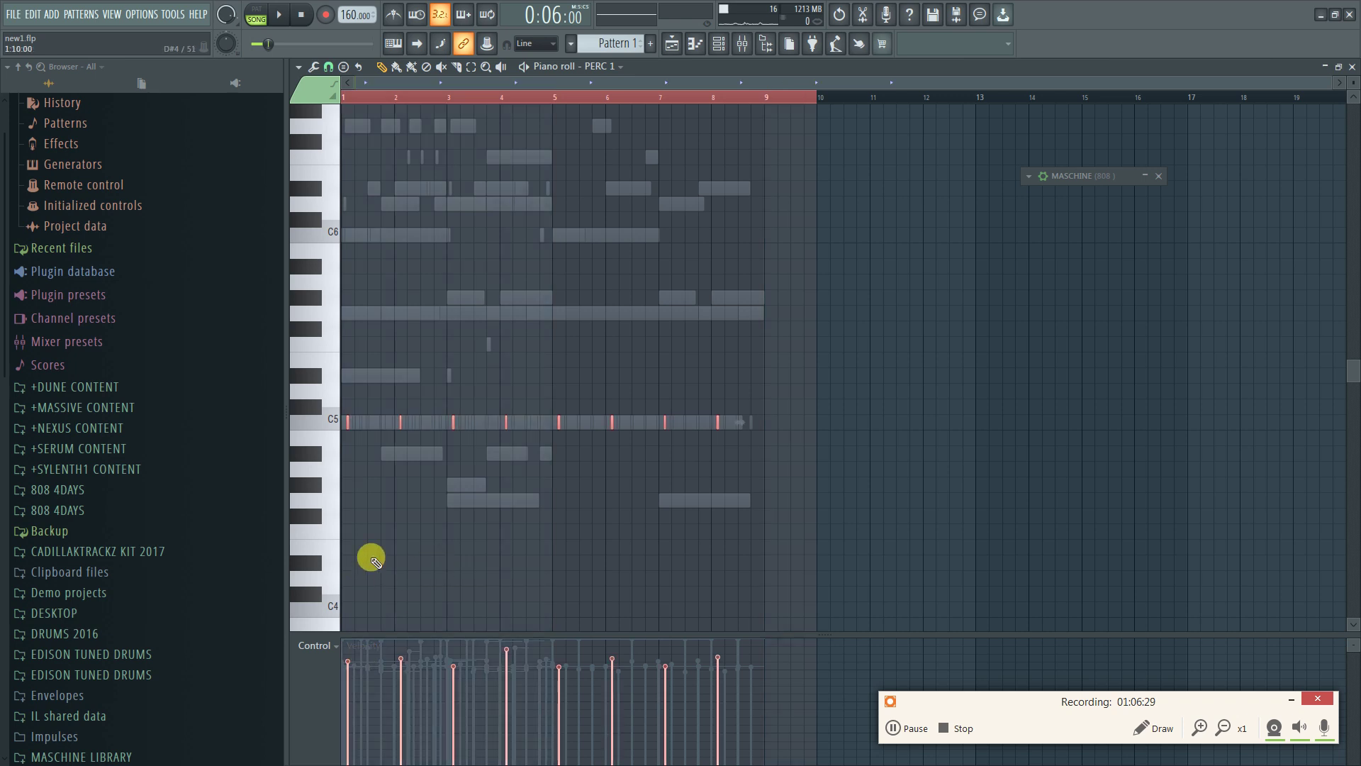
Pan the PERC 1 notes alternately, right in bars 1, 3, 5 and 7 and left in bars 2, 4, 6 and 8, checking by playback
{"action": "left_click", "coordinate": [333, 660]}
{"action": "left_click", "coordinate": [345, 631]}
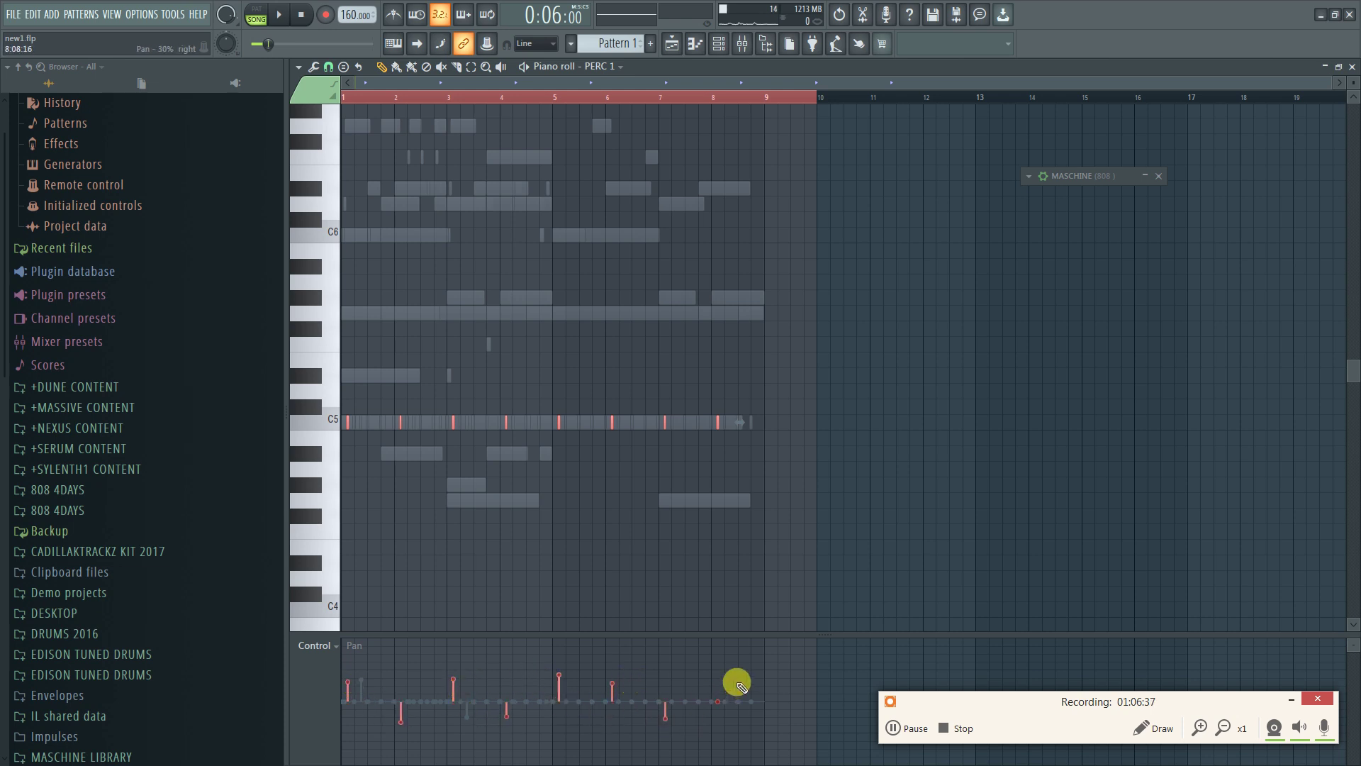
{"action": "left_click", "coordinate": [610, 718]}
{"action": "key", "text": "space"}
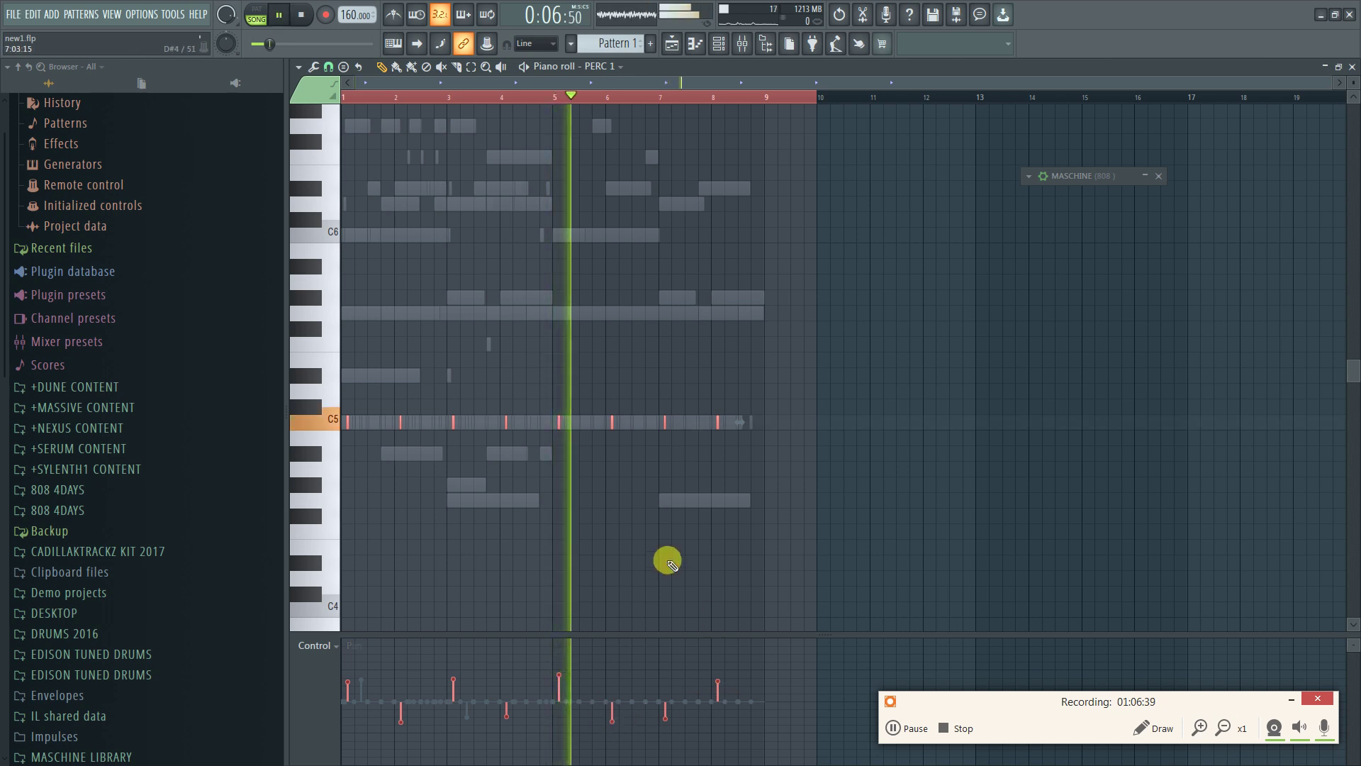
{"action": "left_click", "coordinate": [667, 685]}
{"action": "left_click", "coordinate": [716, 712]}
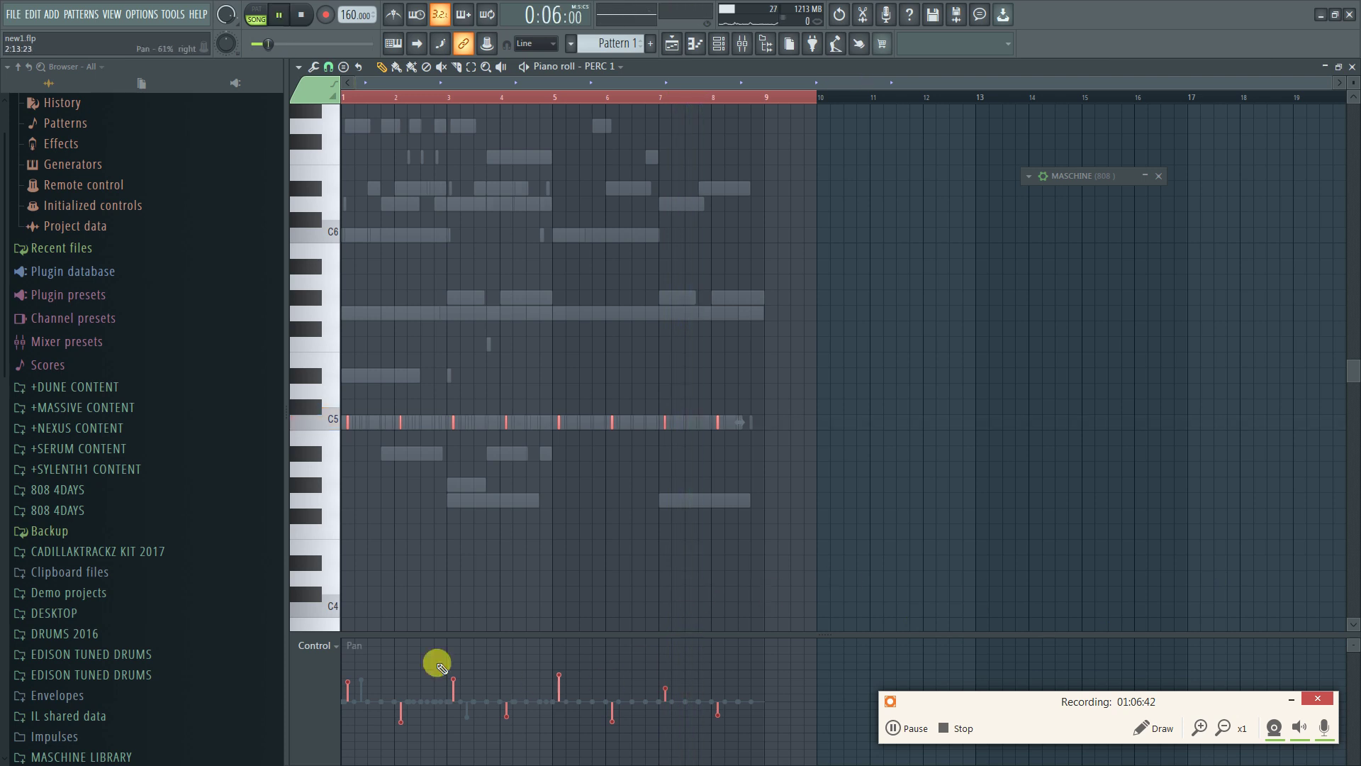
{"action": "left_click", "coordinate": [458, 100]}
{"action": "key", "text": "space"}
{"action": "key", "text": "space"}
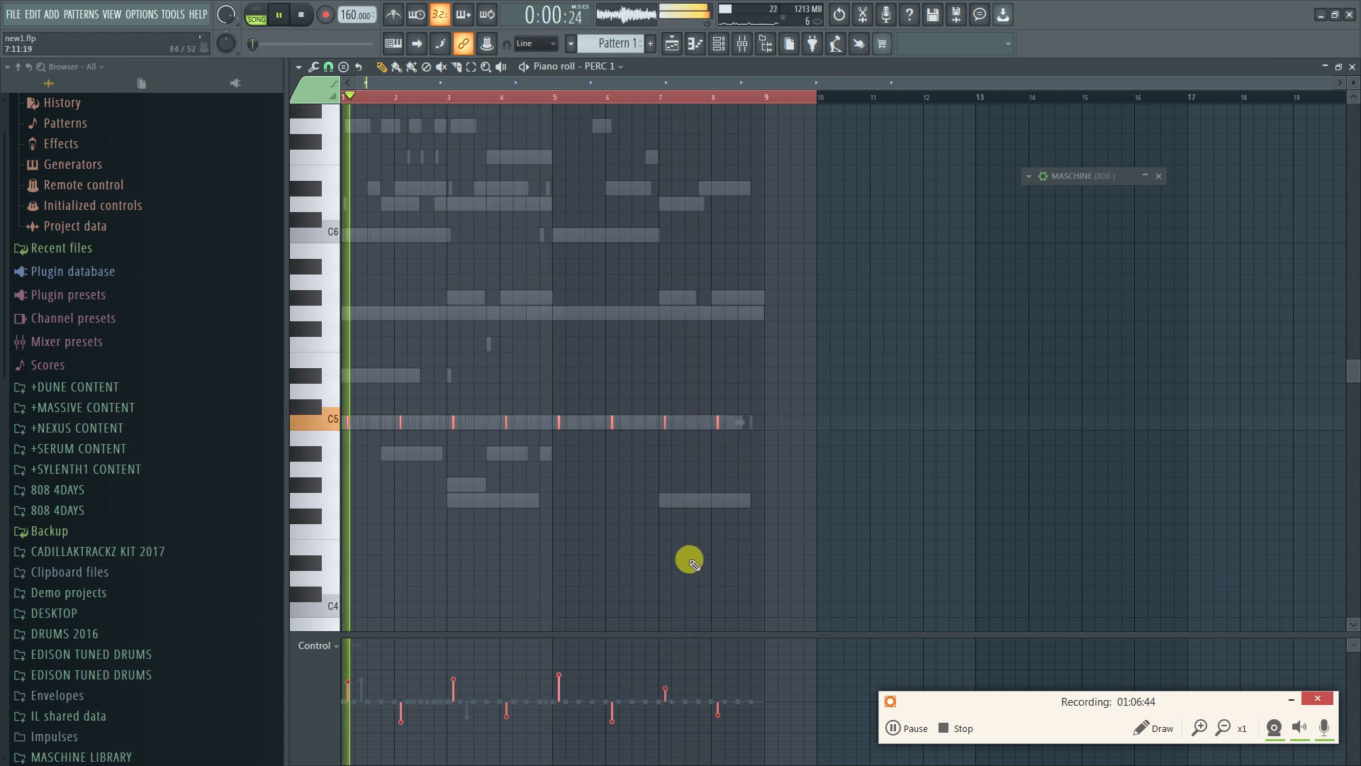
{"action": "left_click", "coordinate": [666, 680]}
{"action": "left_click_drag", "start_coordinate": [716, 704], "coordinate": [717, 717]}
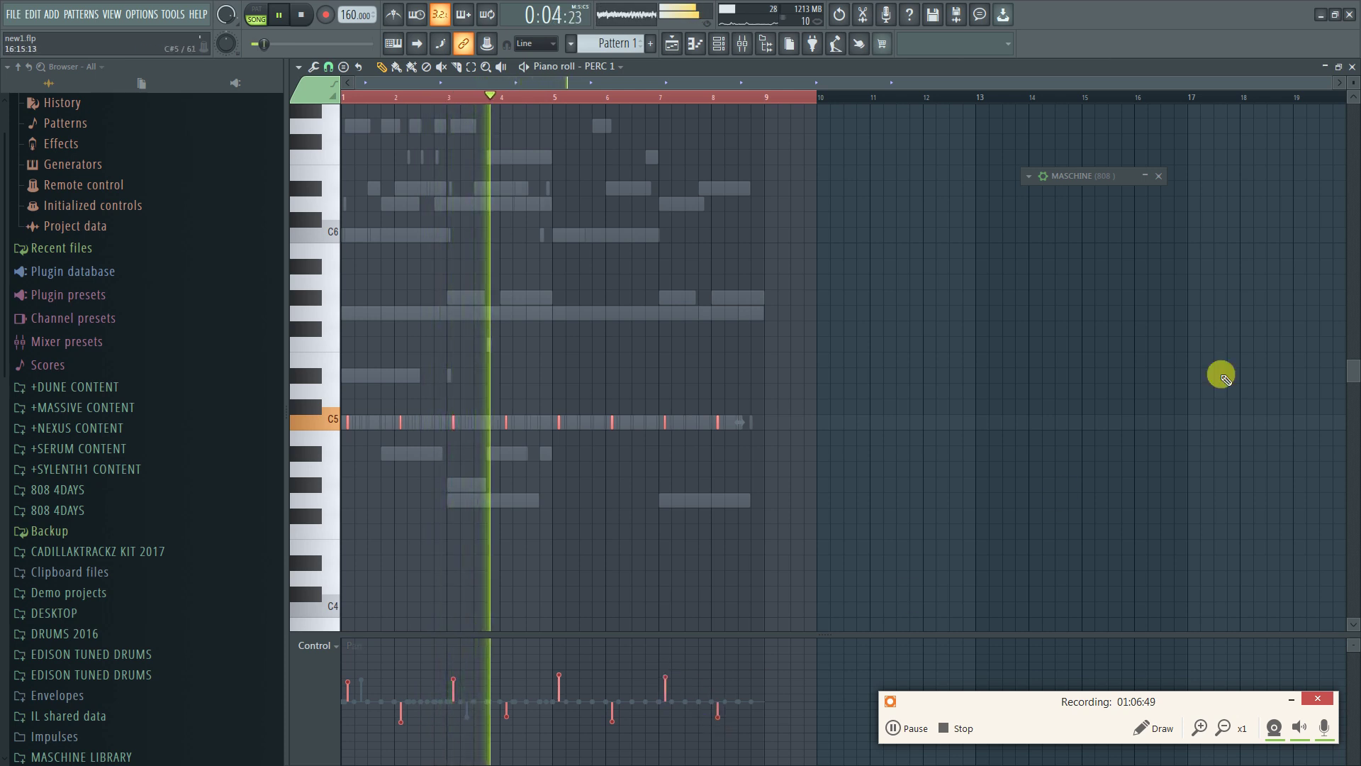
Close the PERC 1 piano roll and listen to the full beat from the channel rack
{"action": "left_click", "coordinate": [1351, 66]}
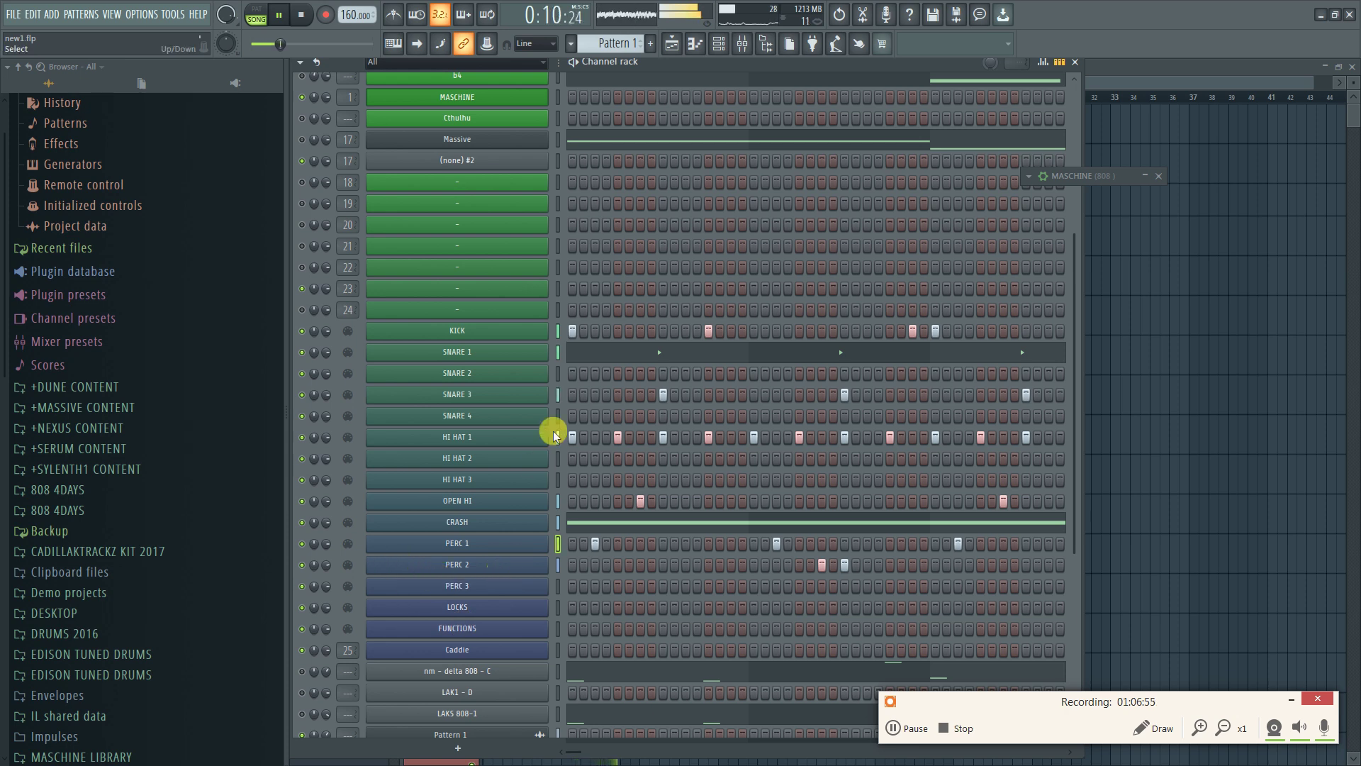
{"action": "key", "text": "space"}
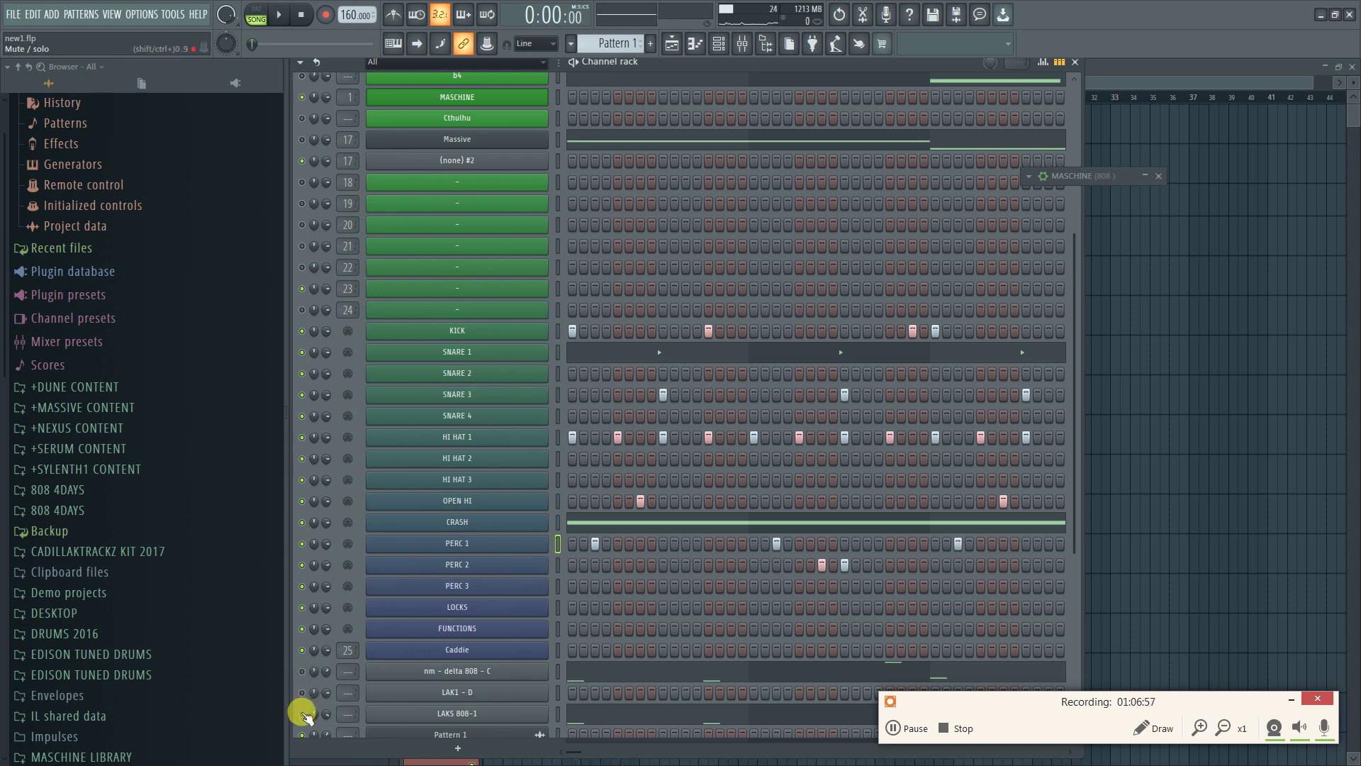
{"action": "key", "text": "space"}
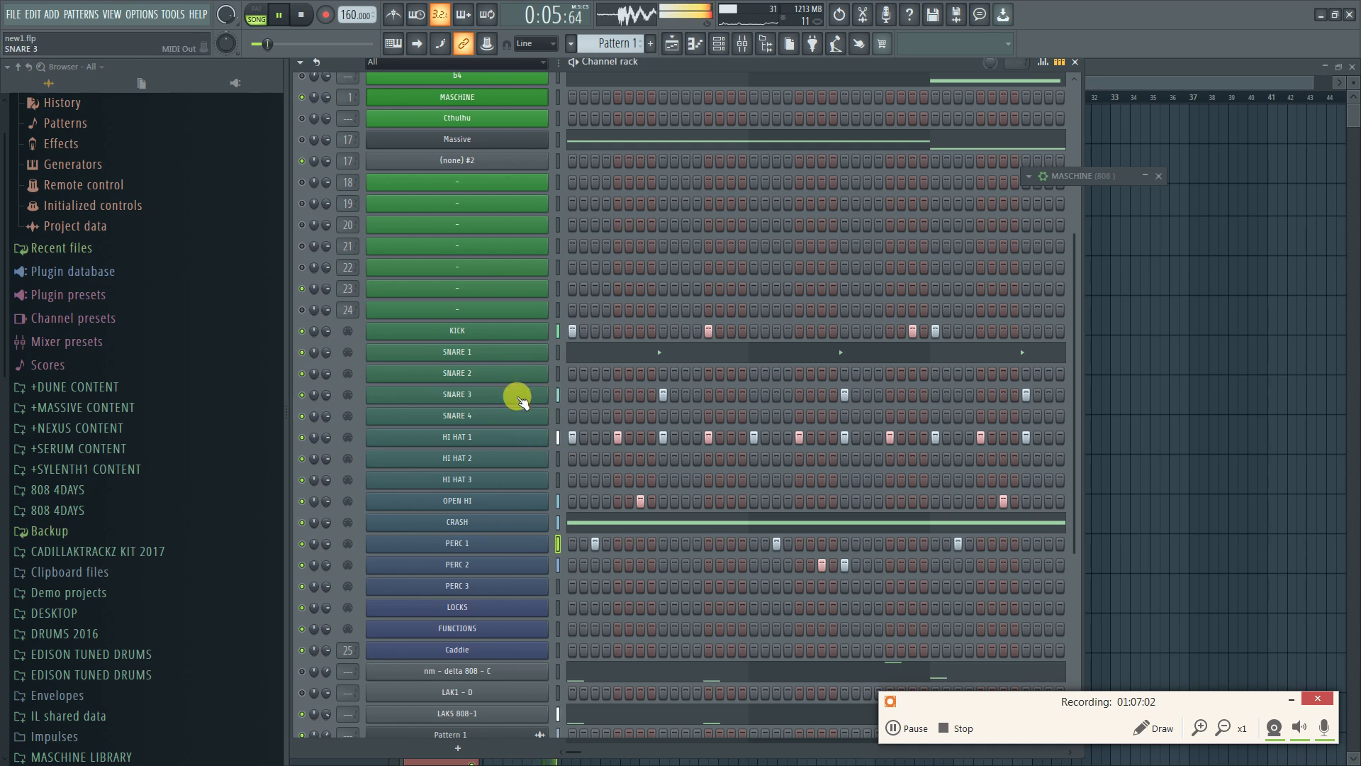
{"action": "key", "text": "space"}
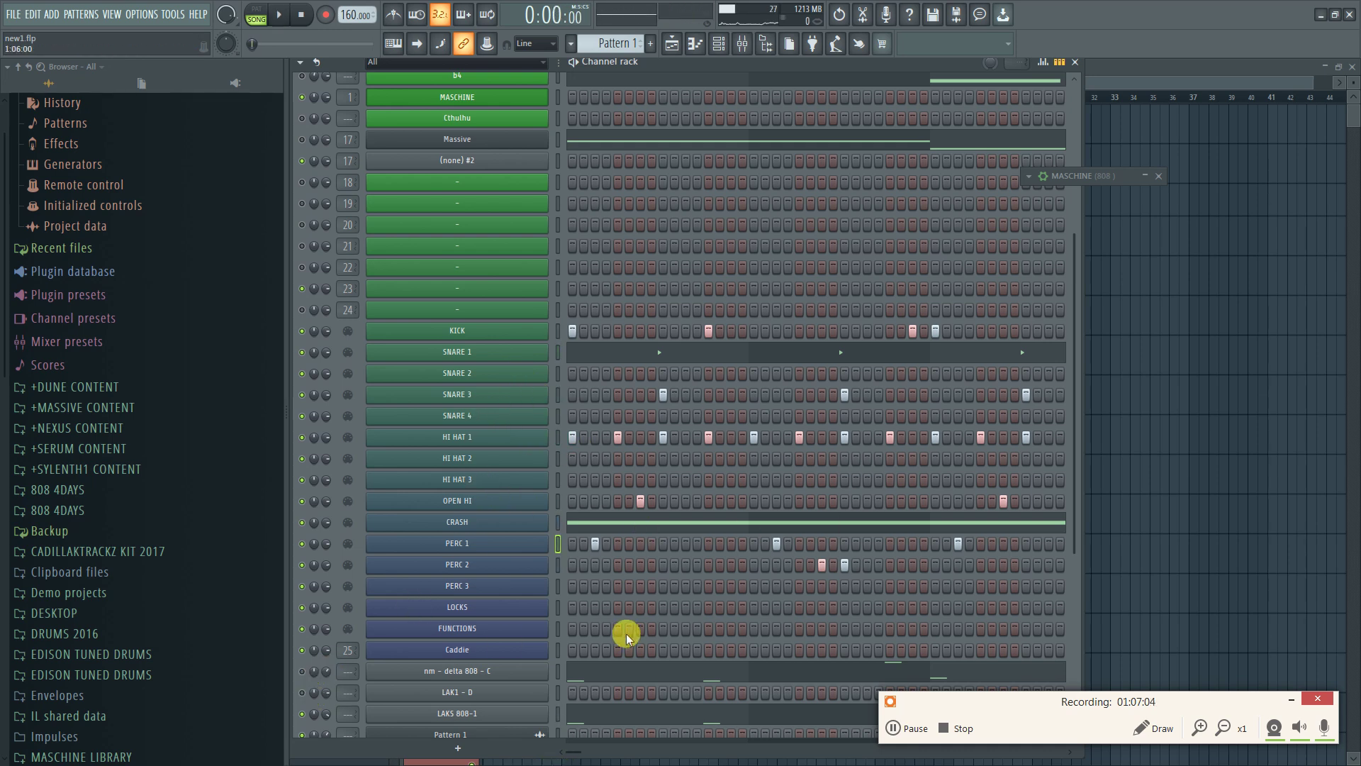
Review the channel rack from the melodic channels through the MASCHINE drum triggers to the Pattern 1 audio channels
{"action": "scroll", "coordinate": [627, 632], "scroll_direction": "down", "scroll_amount": 2}
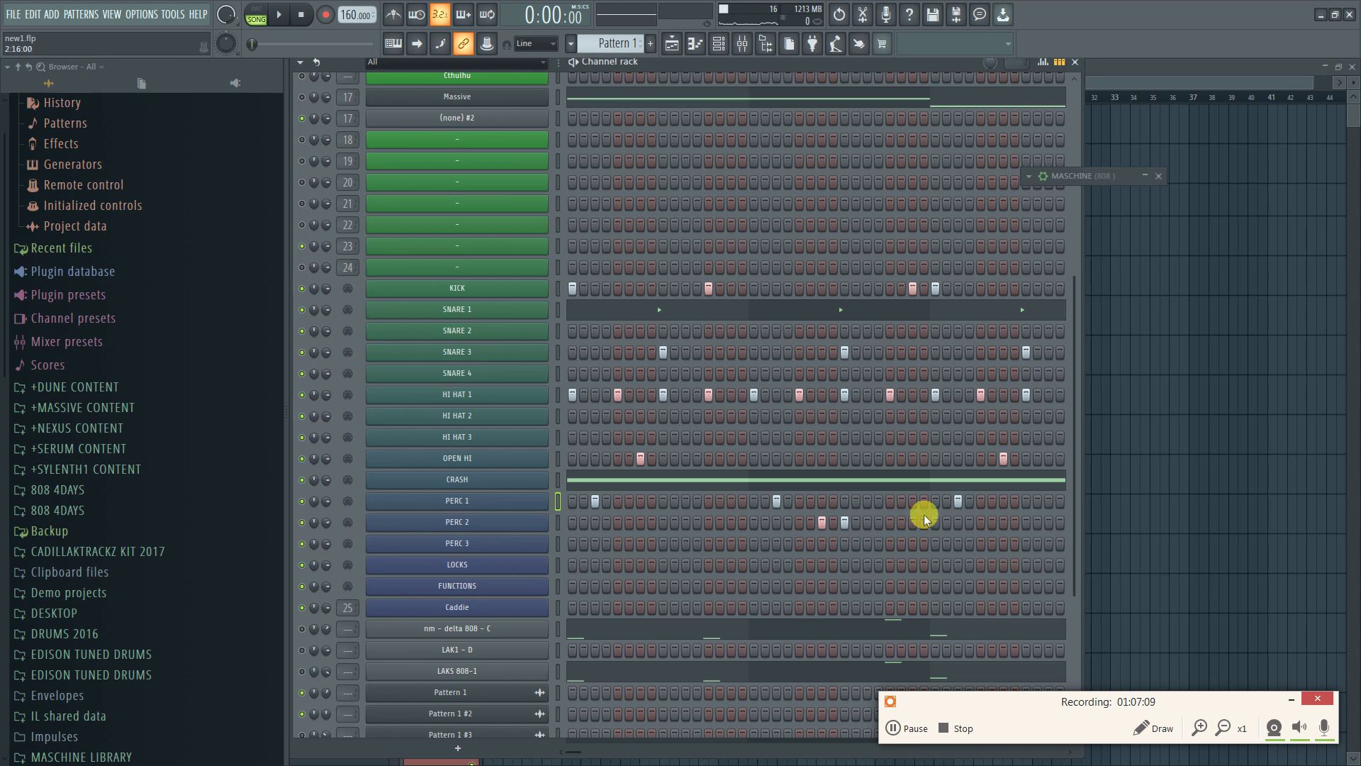
{"action": "scroll", "coordinate": [837, 480], "scroll_direction": "down", "scroll_amount": 6}
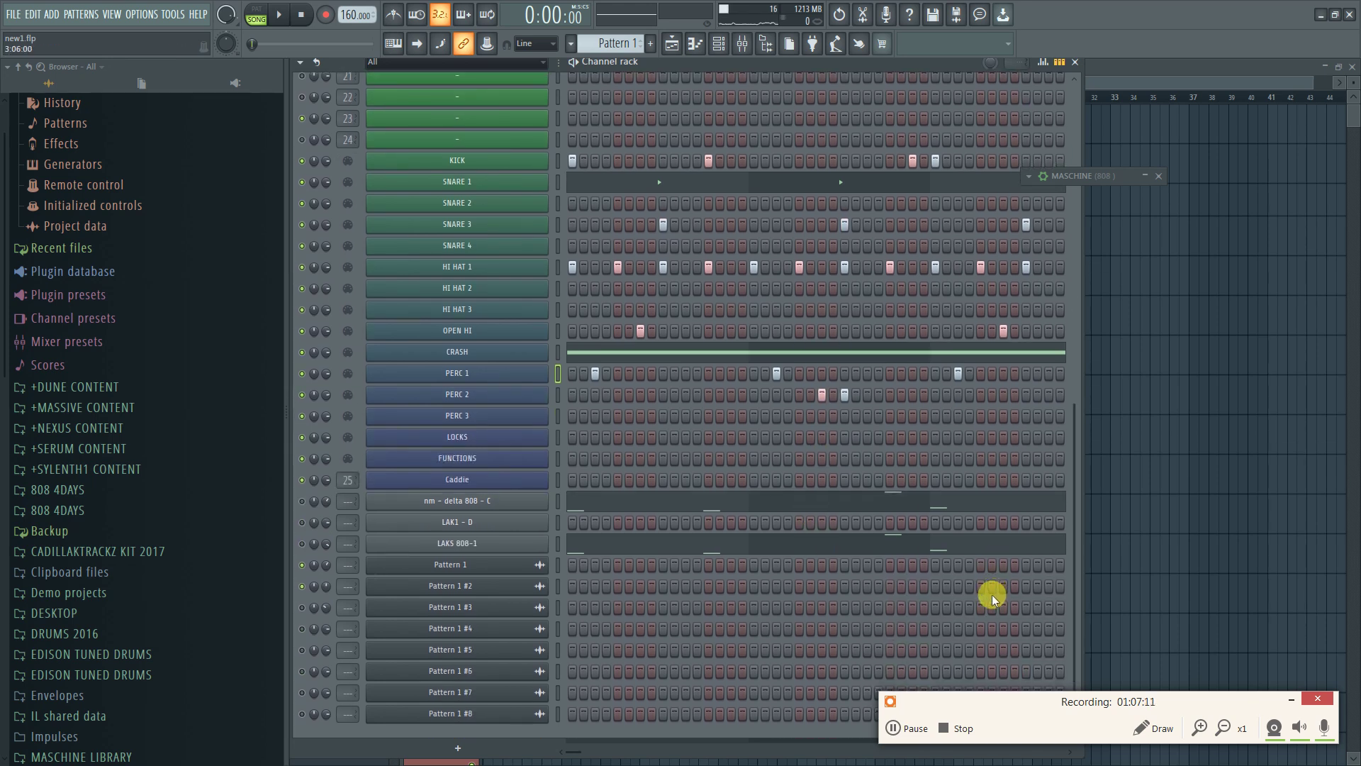
{"action": "scroll", "coordinate": [984, 599], "scroll_direction": "up", "scroll_amount": 15}
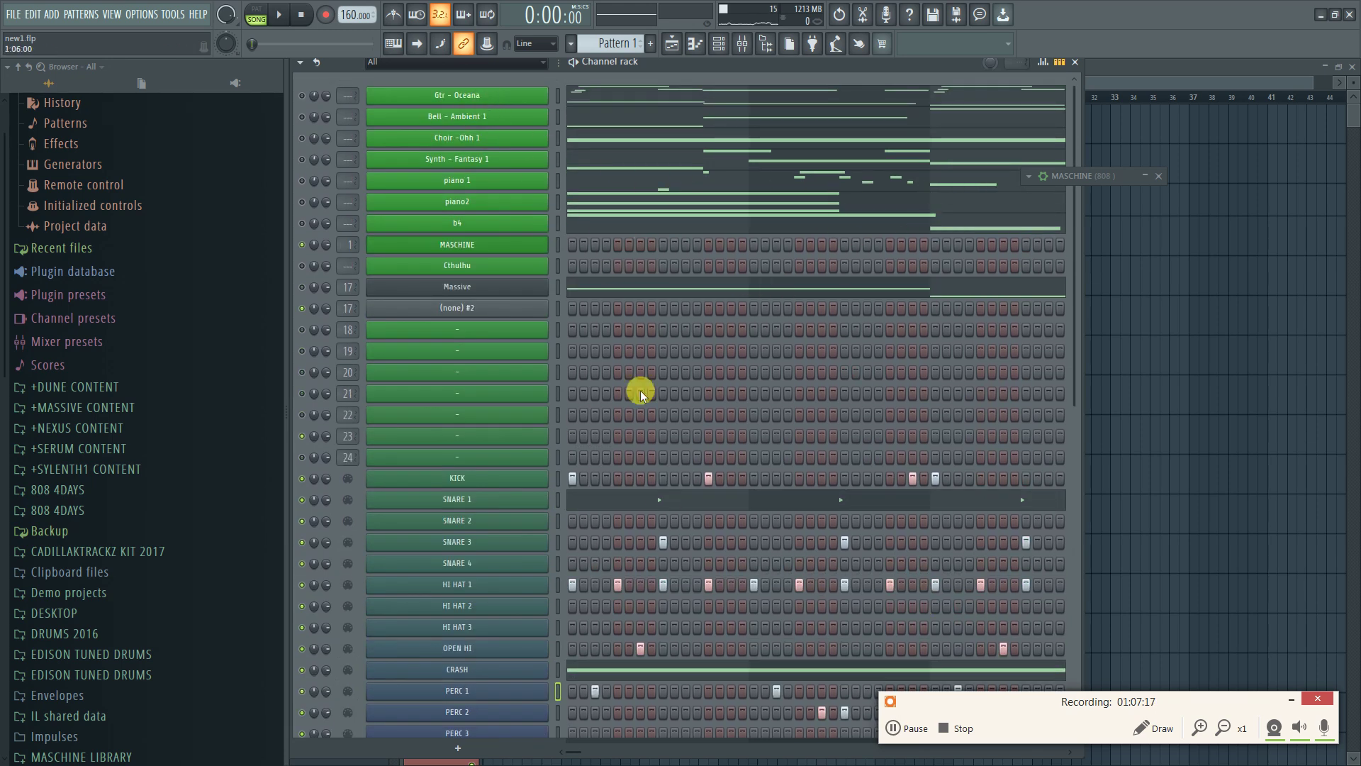
{"action": "left_click", "coordinate": [1154, 177]}
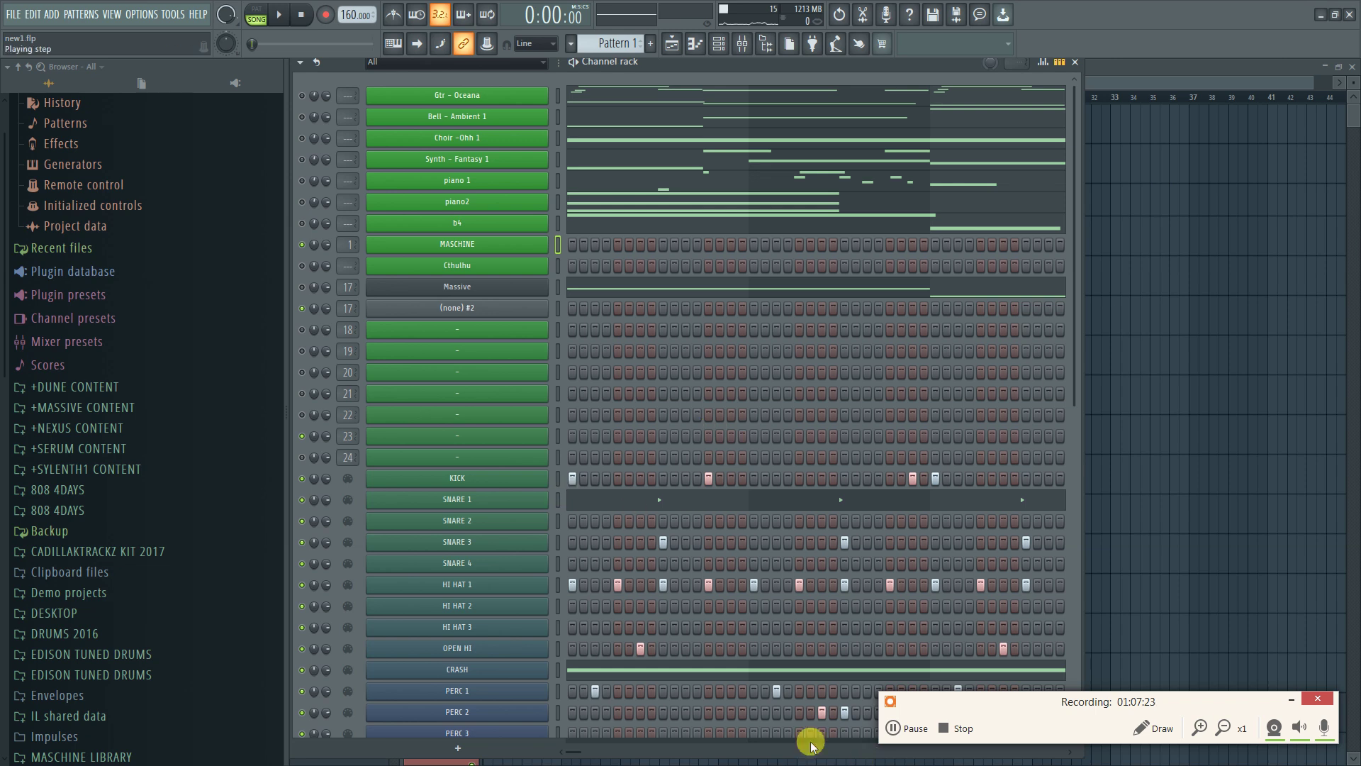
{"action": "scroll", "coordinate": [679, 571], "scroll_direction": "down", "scroll_amount": 5}
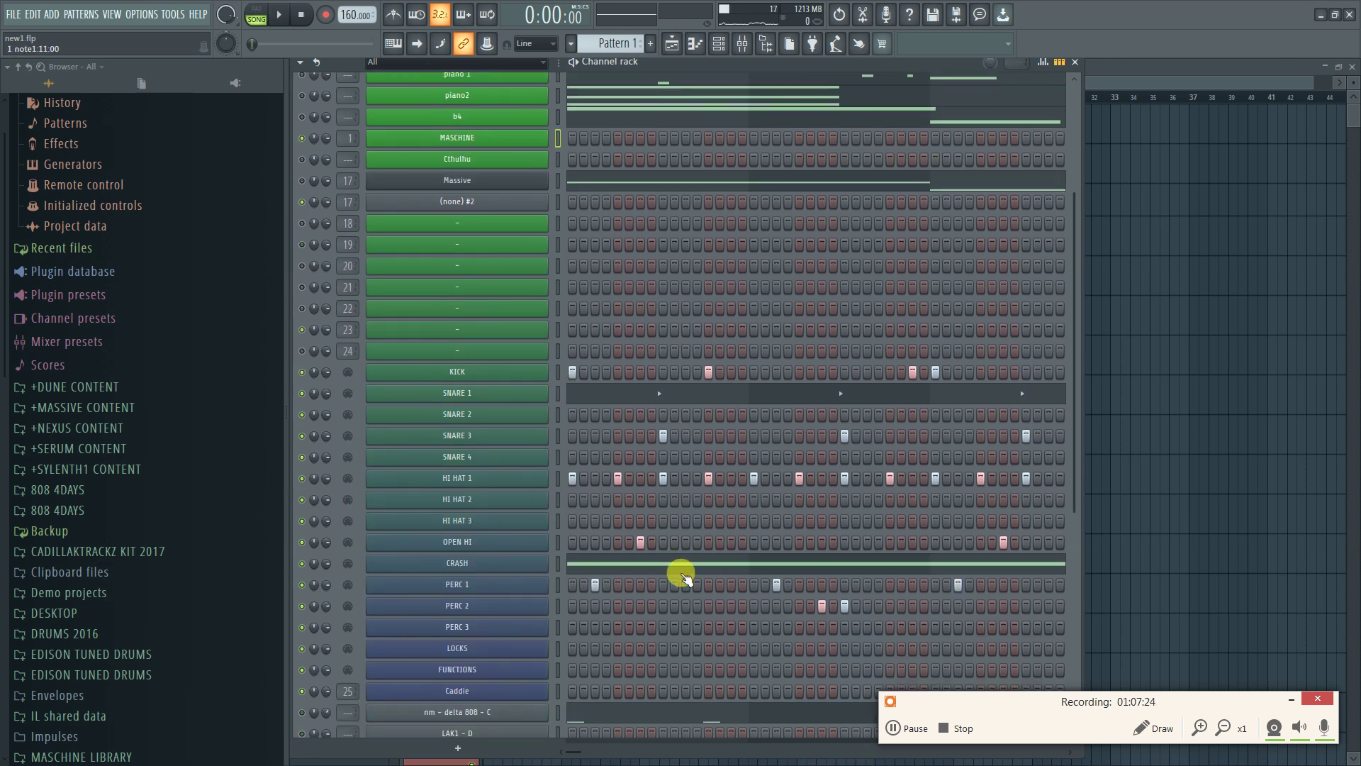
{"action": "scroll", "coordinate": [684, 578], "scroll_direction": "down", "scroll_amount": 3}
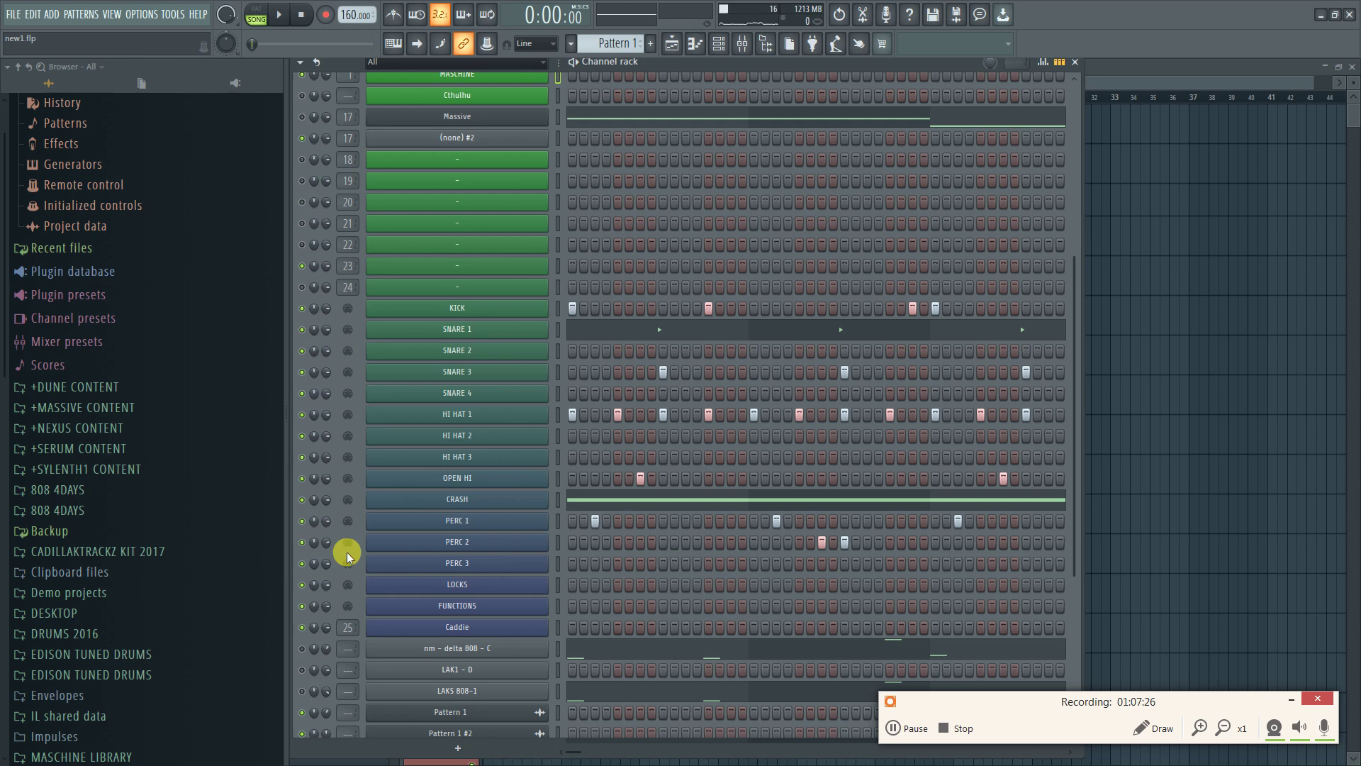
{"action": "scroll", "coordinate": [347, 553], "scroll_direction": "up", "scroll_amount": 5}
{"action": "scroll", "coordinate": [820, 477], "scroll_direction": "up", "scroll_amount": 3}
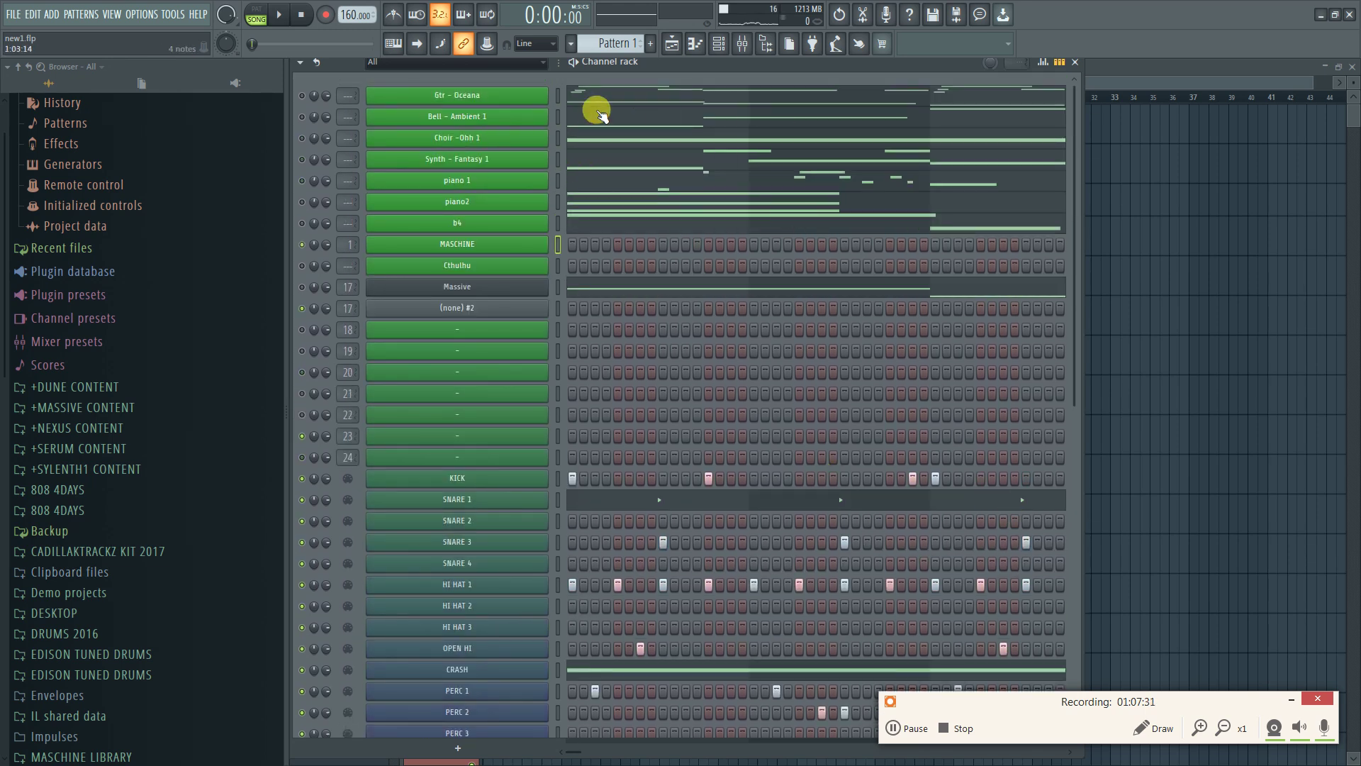
{"action": "scroll", "coordinate": [858, 330], "scroll_direction": "down", "scroll_amount": 10}
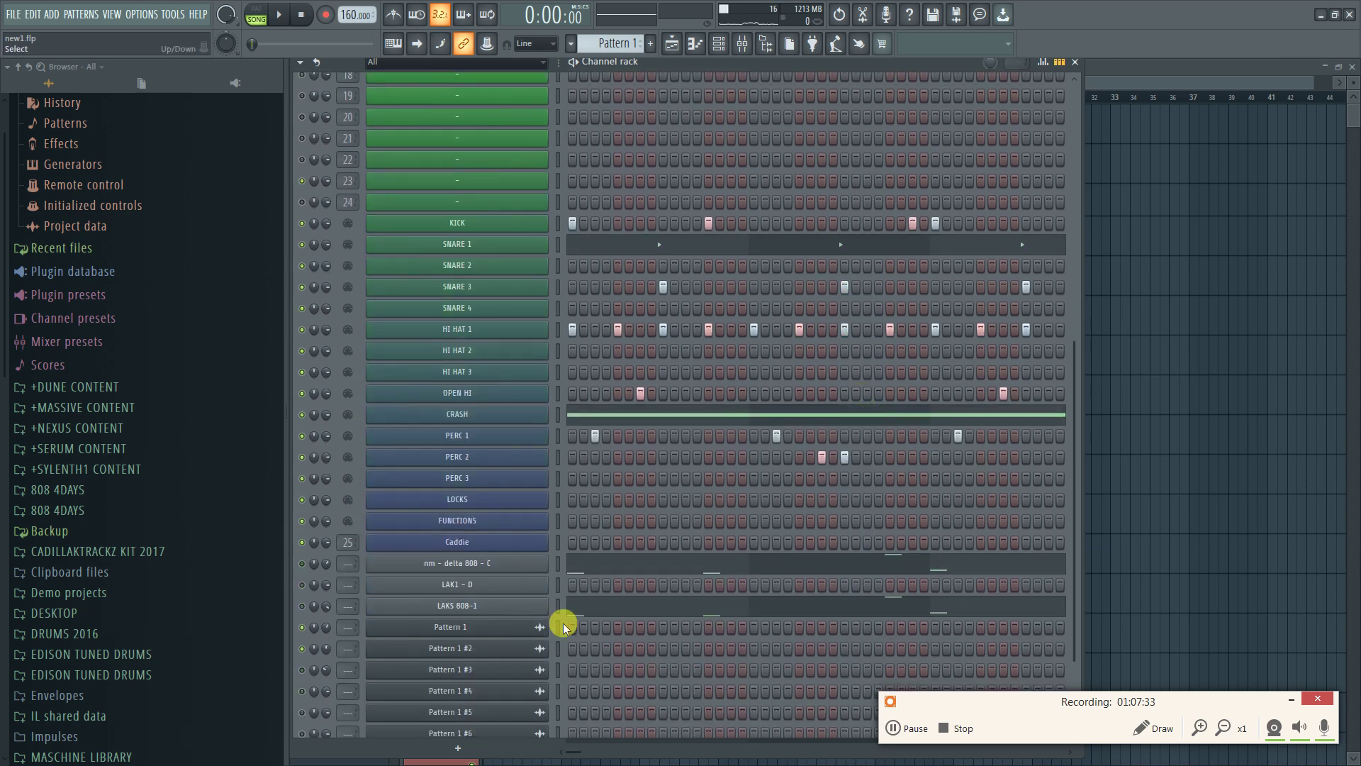
{"action": "scroll", "coordinate": [638, 560], "scroll_direction": "up", "scroll_amount": 6}
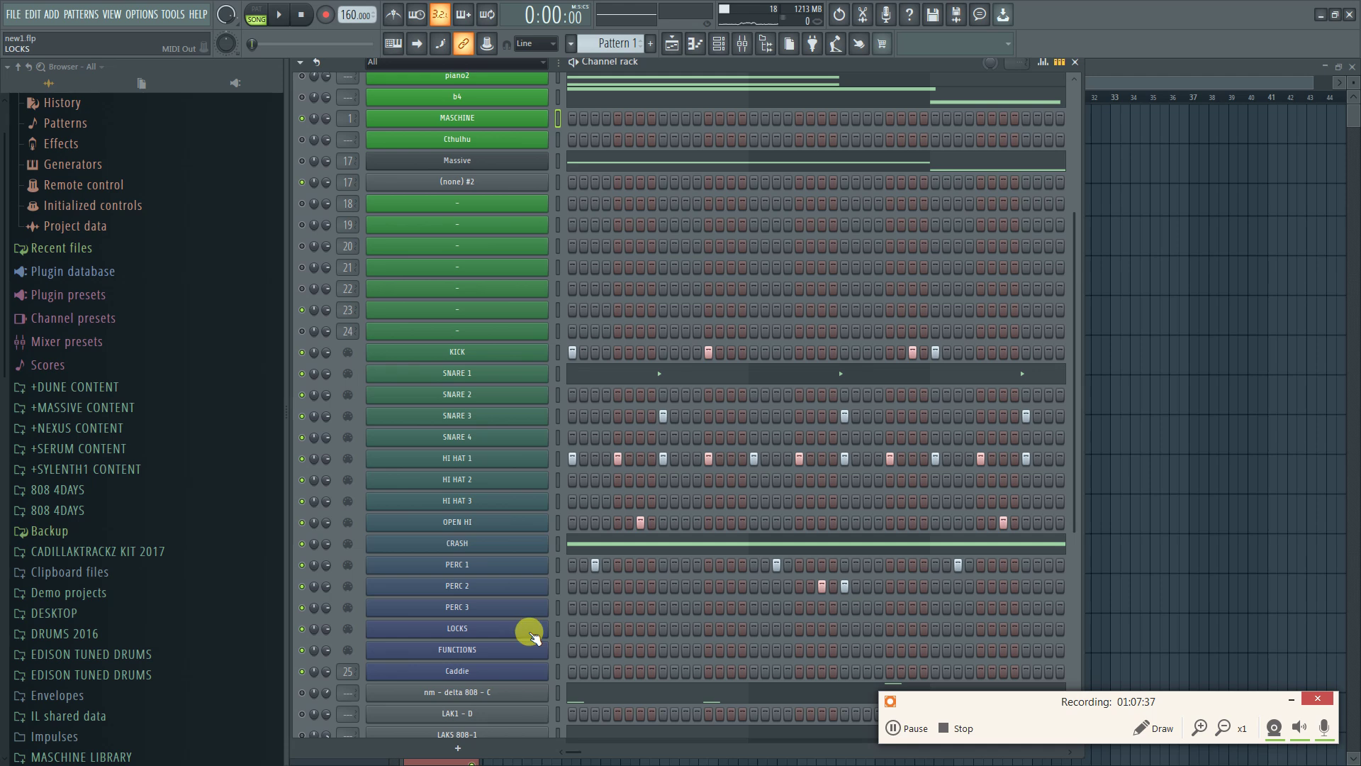
{"action": "scroll", "coordinate": [622, 402], "scroll_direction": "up", "scroll_amount": 2}
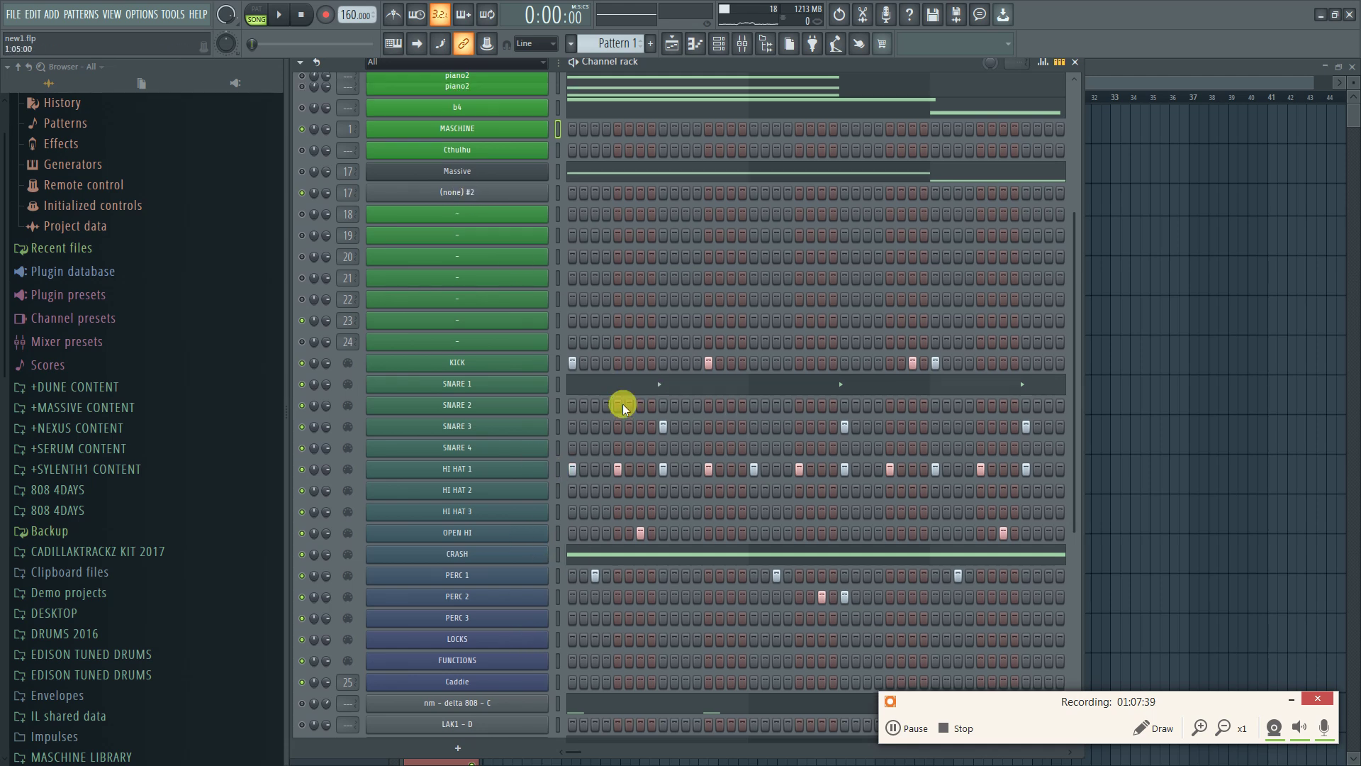
{"action": "left_click", "coordinate": [445, 158]}
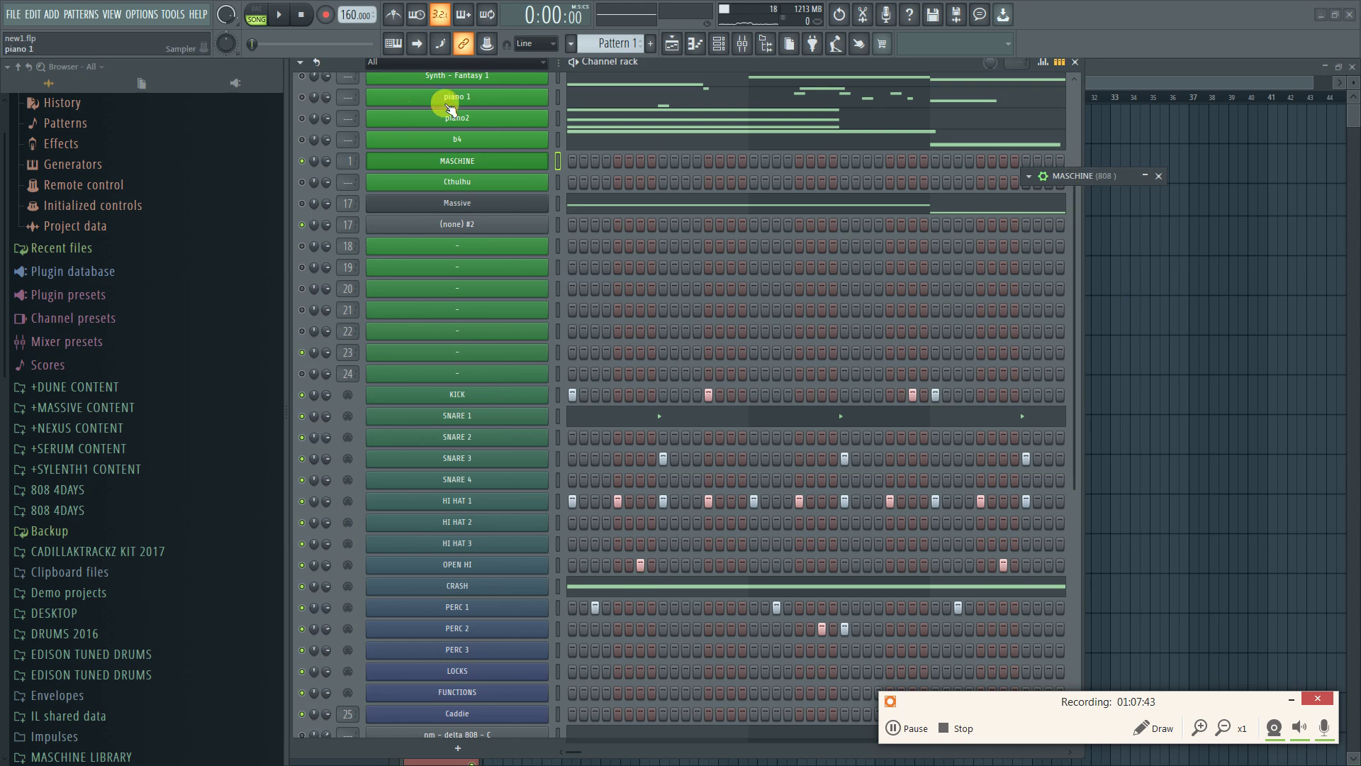
{"action": "scroll", "coordinate": [510, 167], "scroll_direction": "up", "scroll_amount": 4}
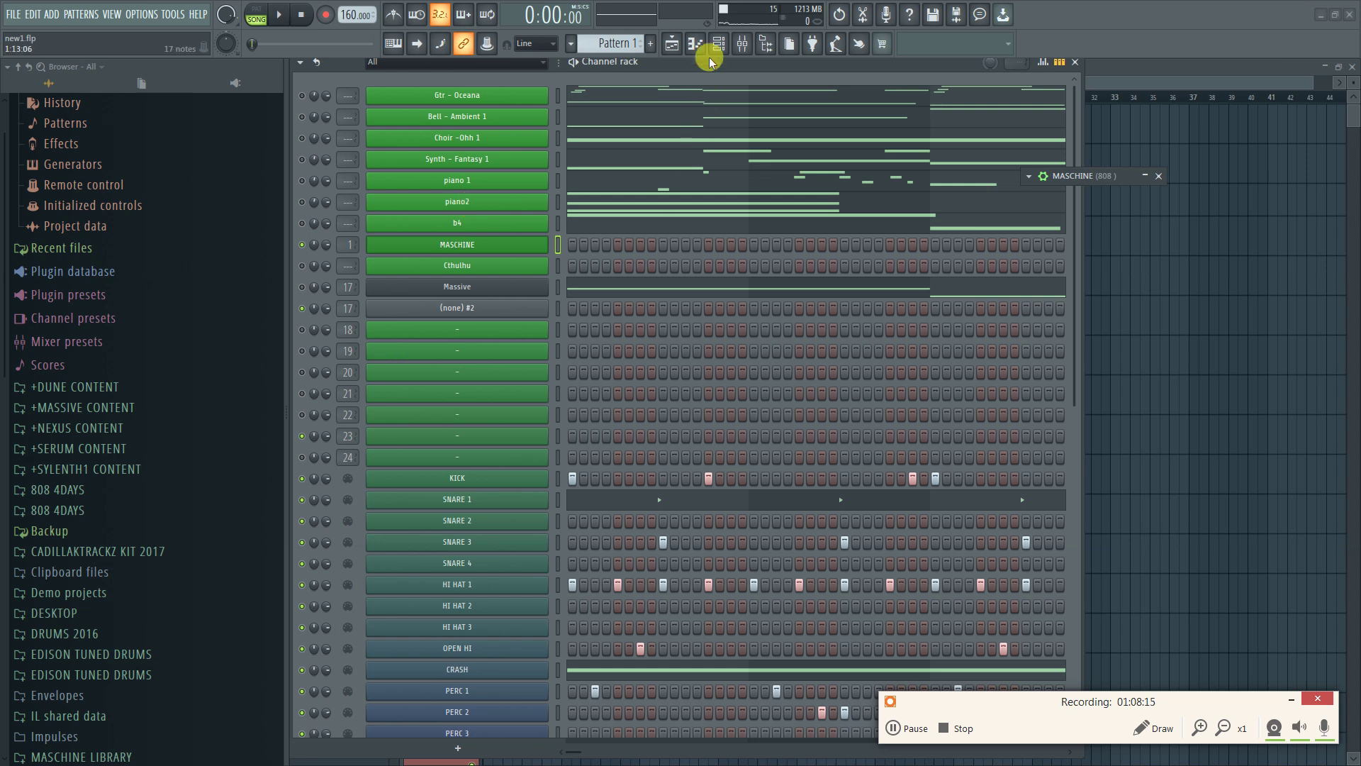
{"action": "scroll", "coordinate": [729, 492], "scroll_direction": "down", "scroll_amount": 10}
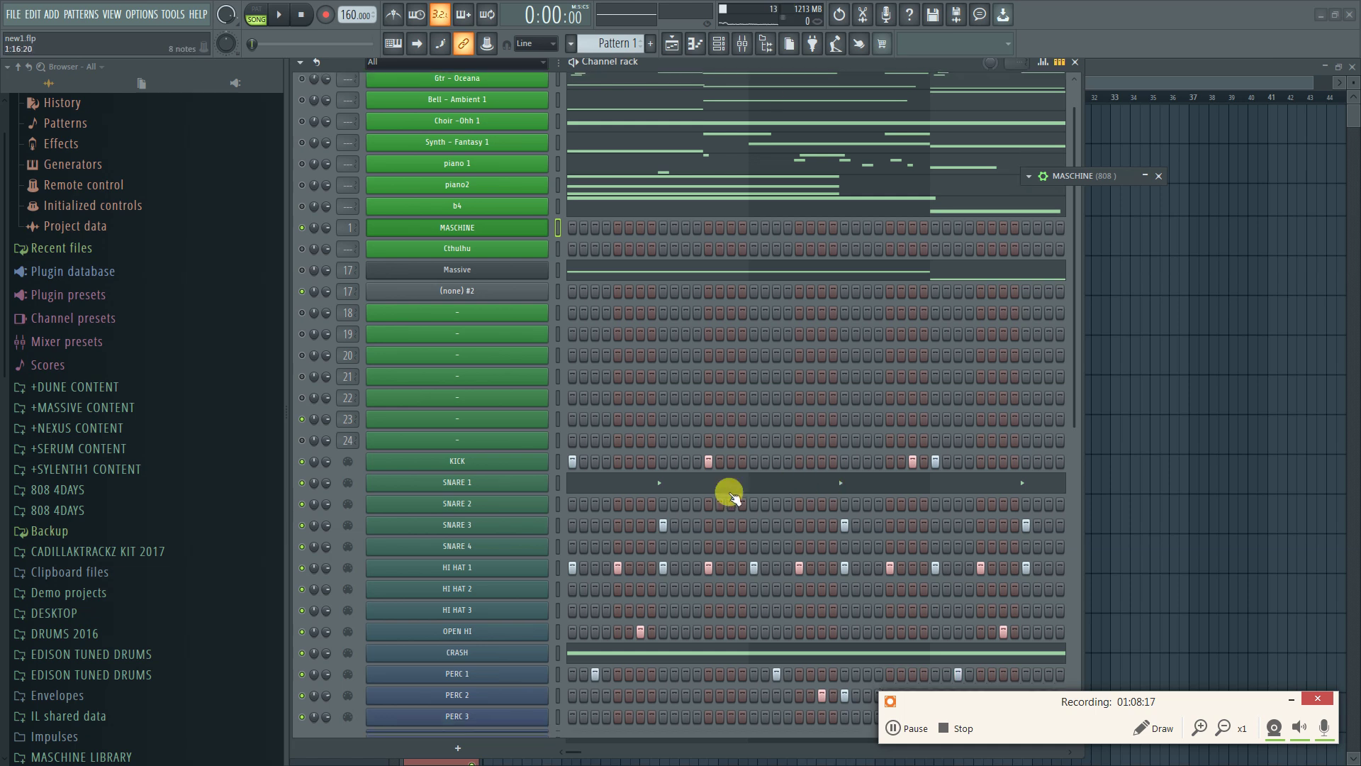
{"action": "scroll", "coordinate": [636, 565], "scroll_direction": "up", "scroll_amount": 10}
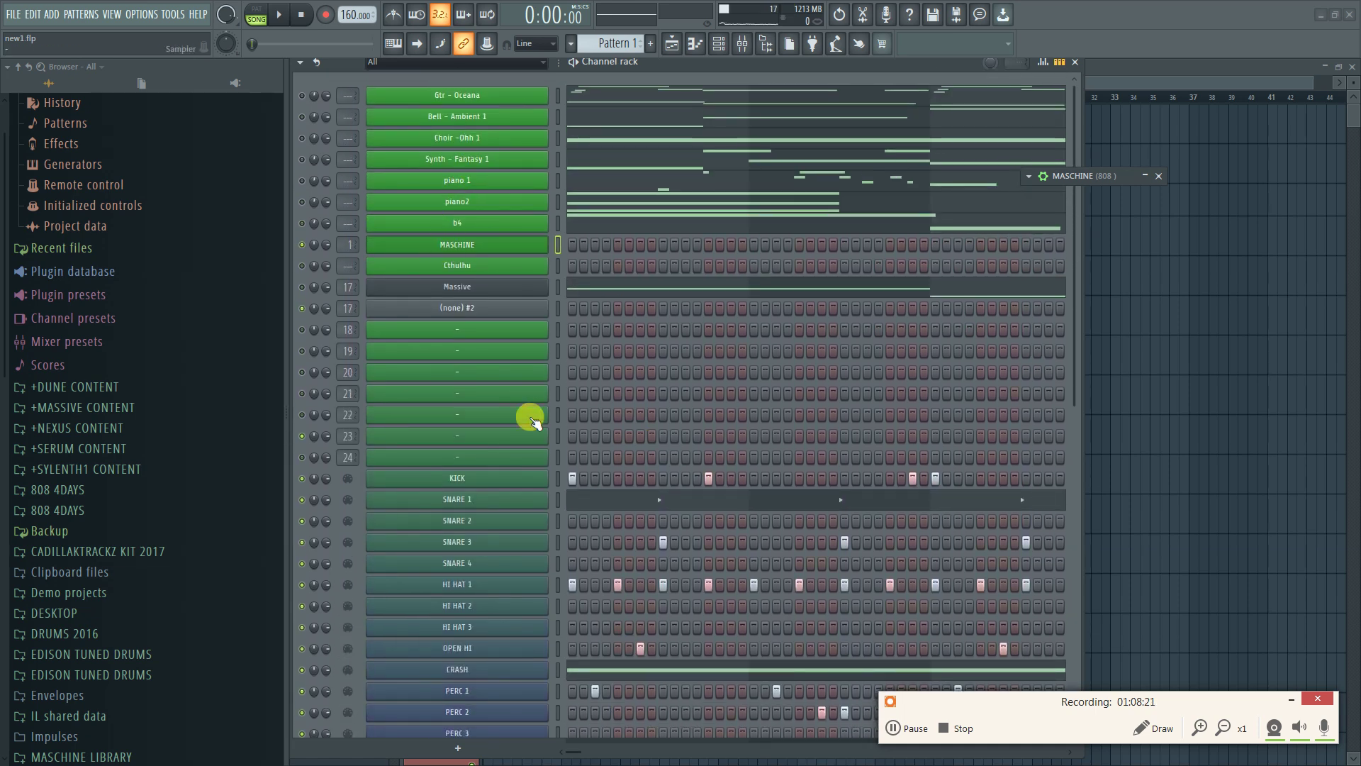
{"action": "scroll", "coordinate": [644, 478], "scroll_direction": "down", "scroll_amount": 2}
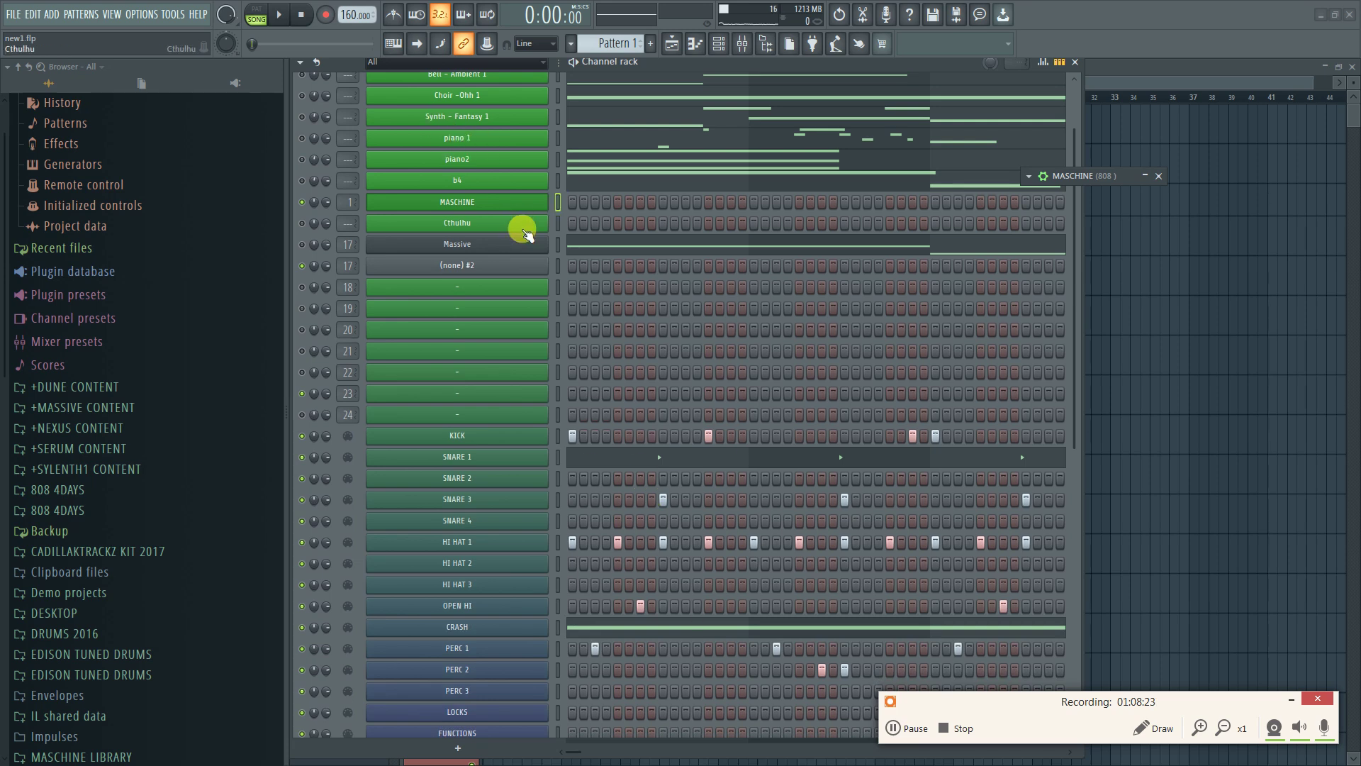
Examine the LAK'S KIT #329 and FX groups in the MASCHINE plugin window and minimize it
{"action": "left_click", "coordinate": [489, 201]}
{"action": "left_click", "coordinate": [536, 202]}
{"action": "left_click", "coordinate": [468, 205]}
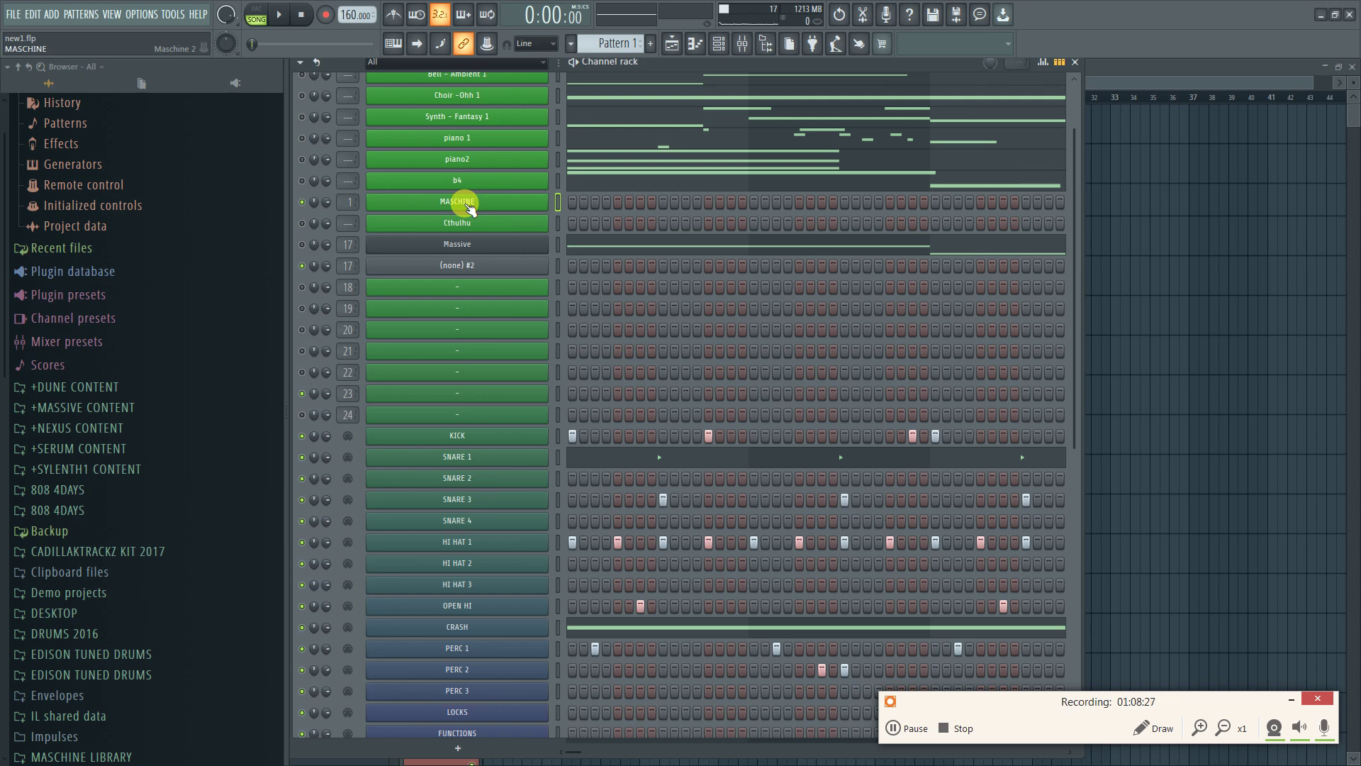
{"action": "left_click", "coordinate": [468, 204]}
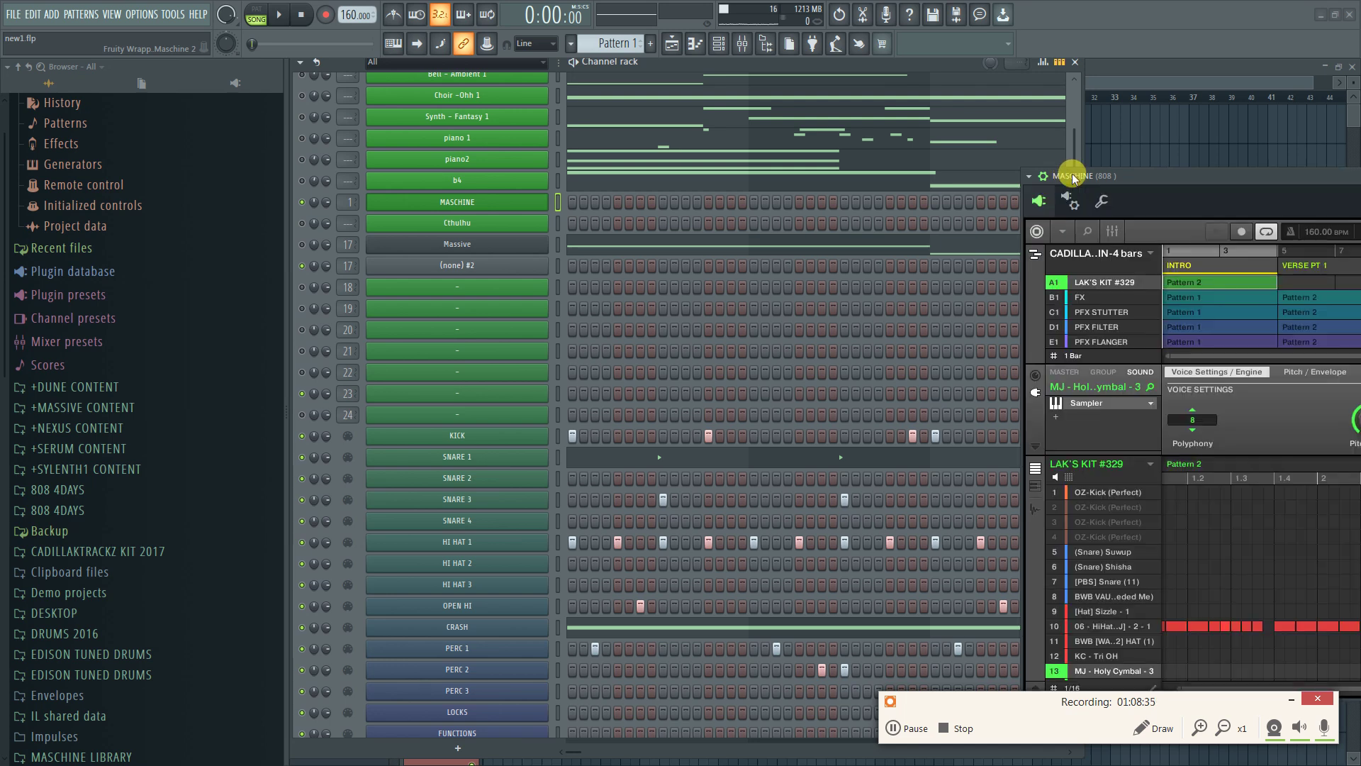
{"action": "left_click_drag", "start_coordinate": [1129, 183], "coordinate": [575, 136]}
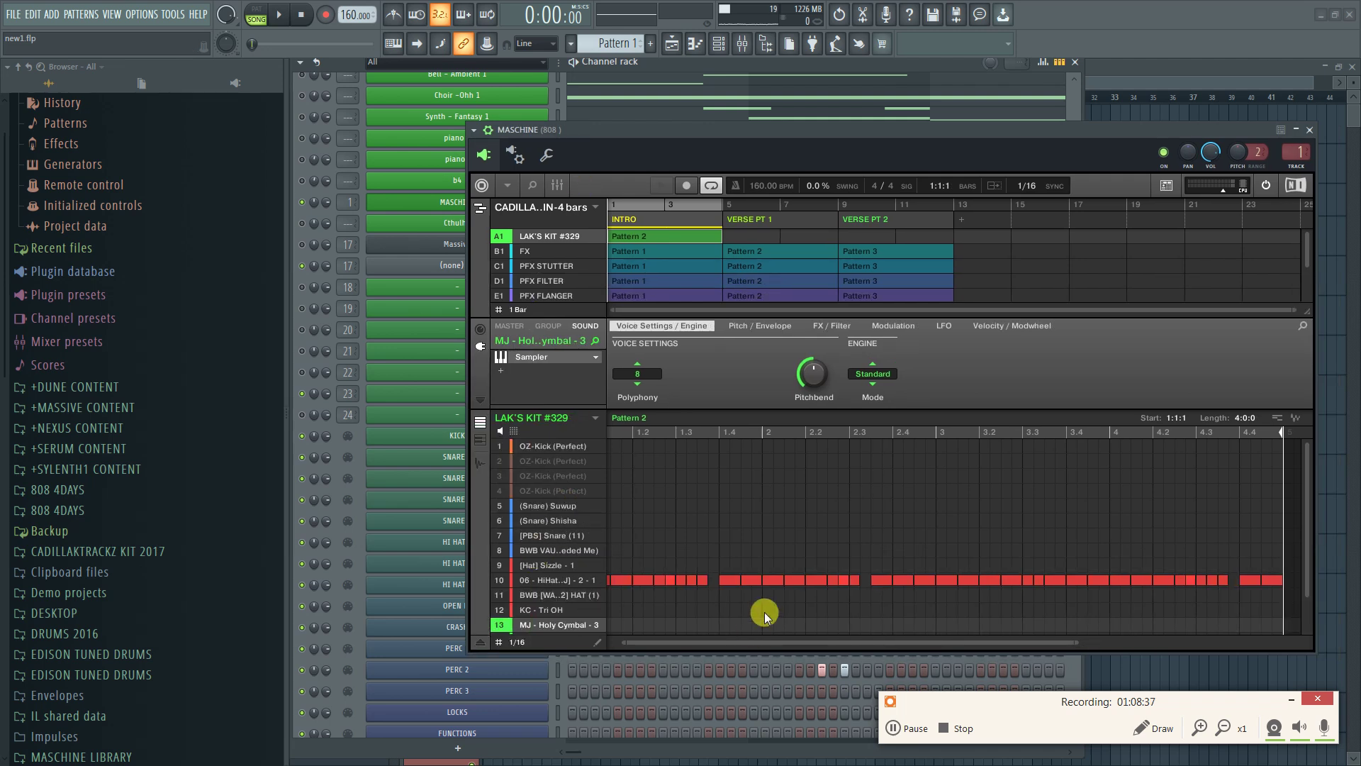
{"action": "left_click", "coordinate": [525, 251]}
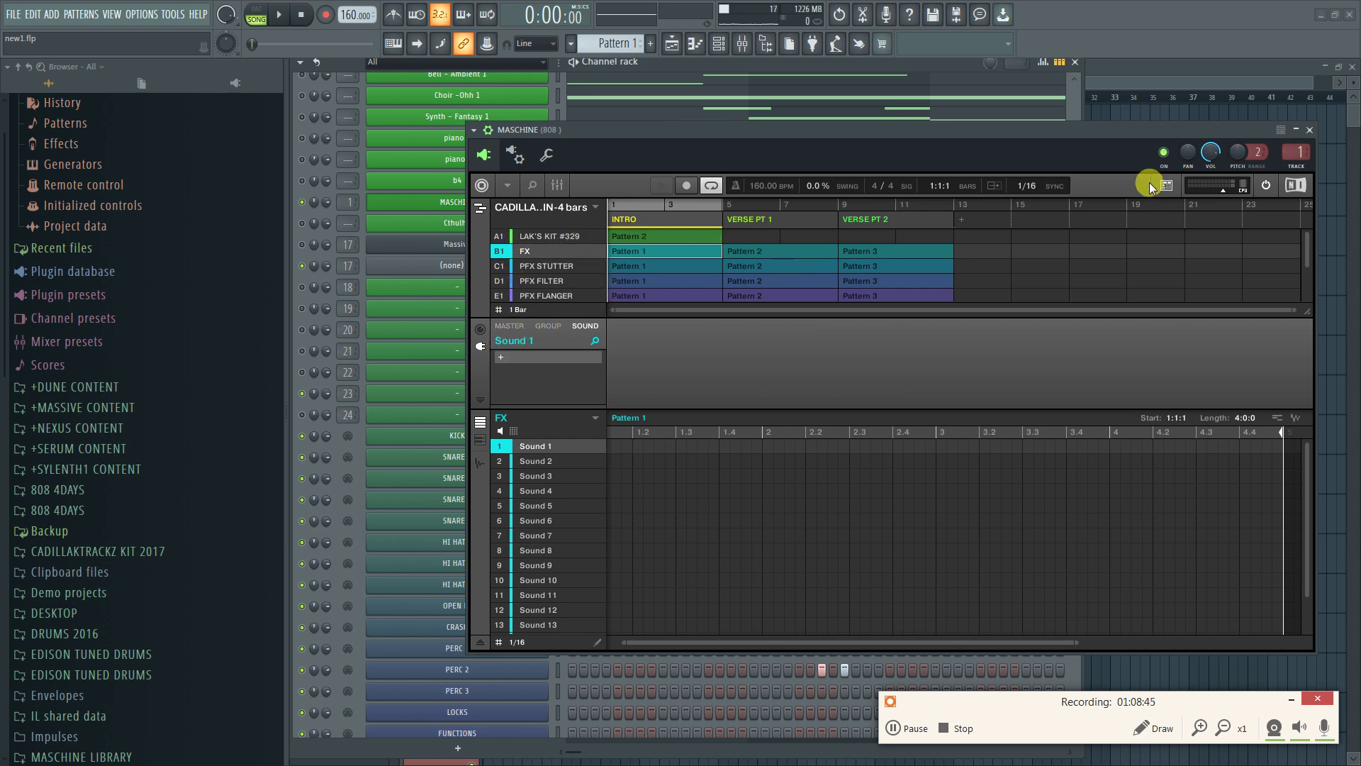
{"action": "left_click", "coordinate": [1297, 130]}
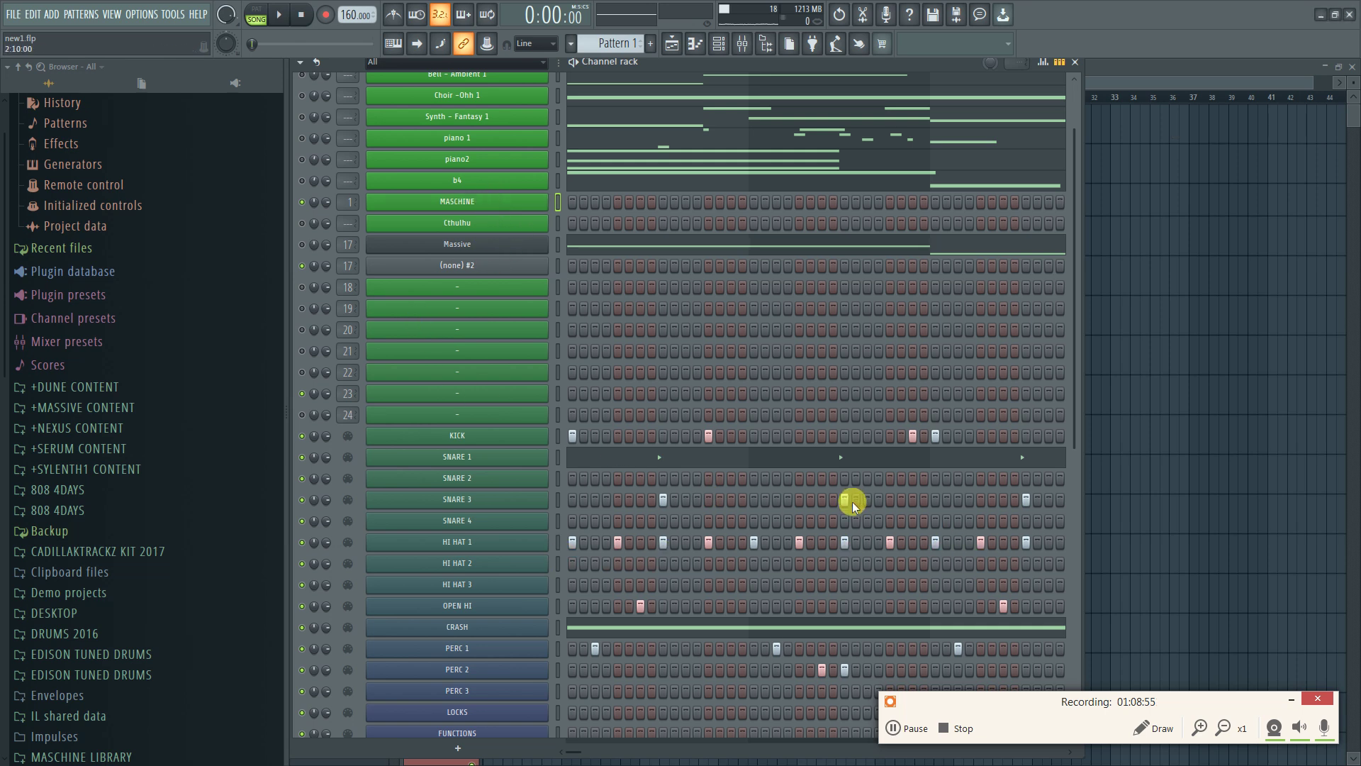
{"action": "scroll", "coordinate": [851, 504], "scroll_direction": "down", "scroll_amount": 3}
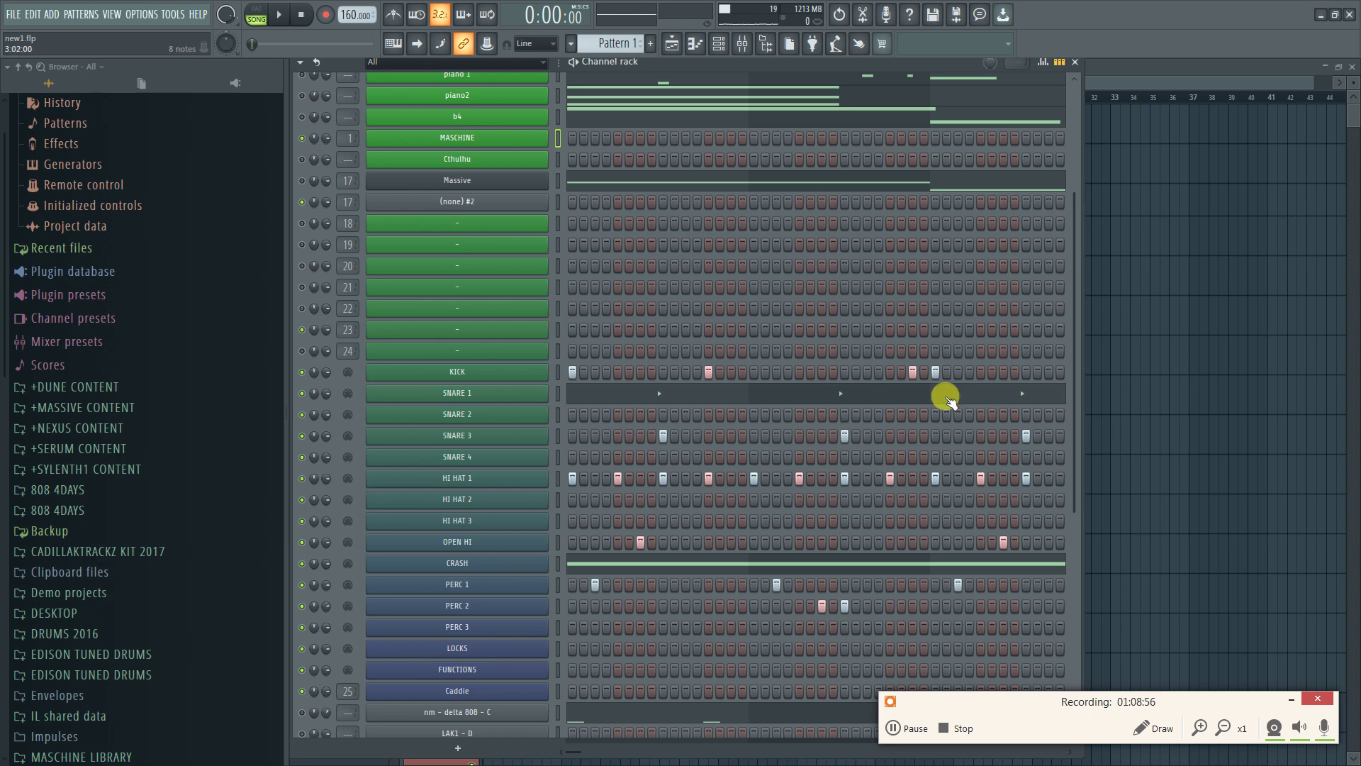